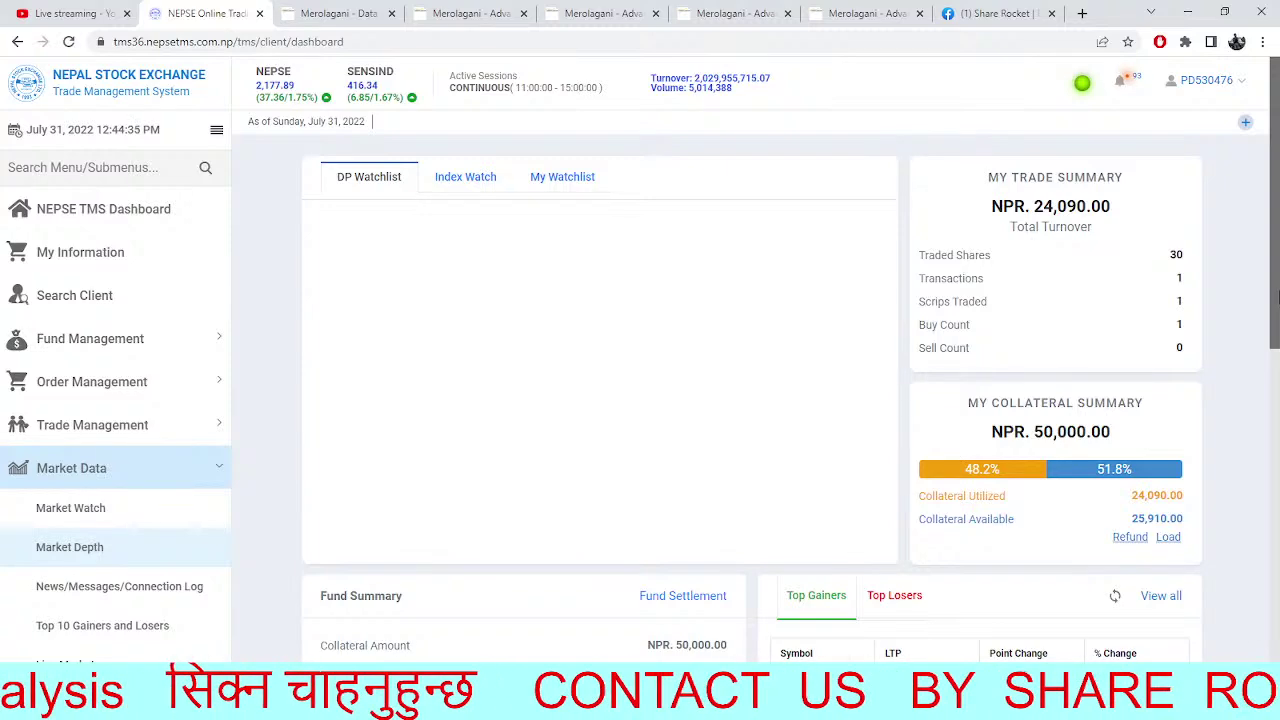
Switch to the 15-minute NEPSE chart on Merolagani and hide its stock data side panel
scroll(1278, 287, "down", 2)
scroll(1278, 287, "up", 2)
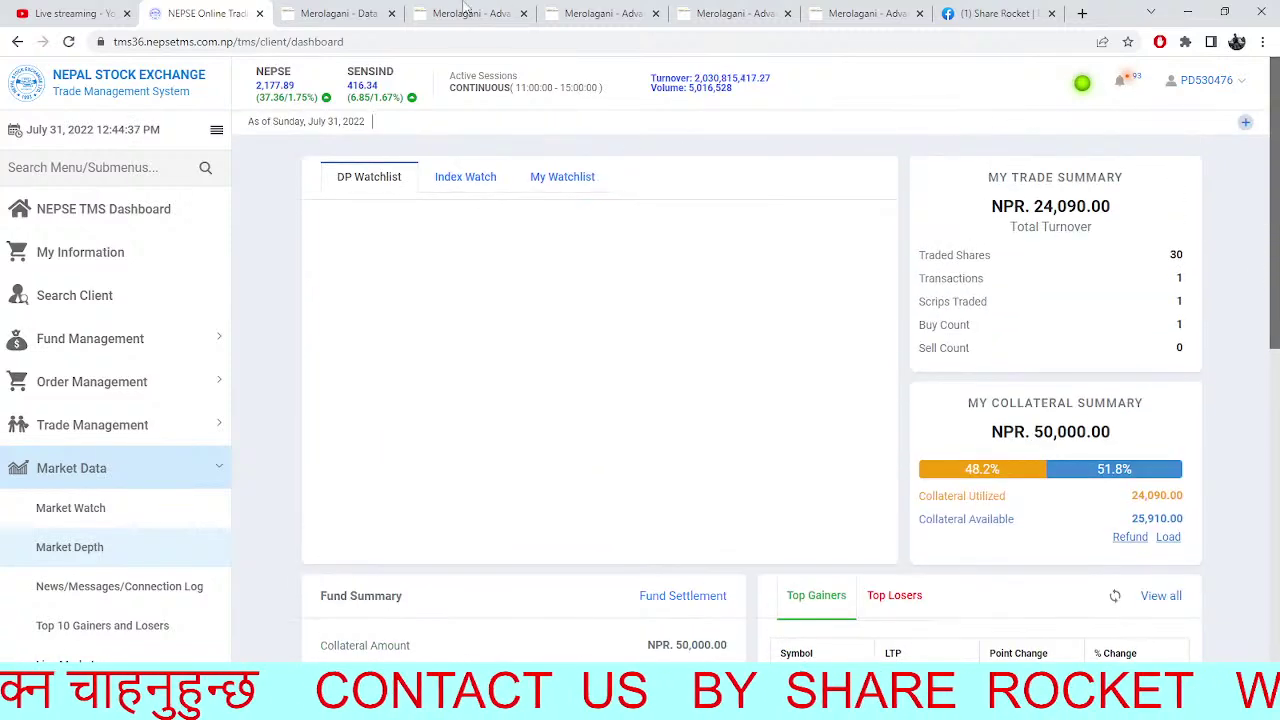
left_click(466, 13)
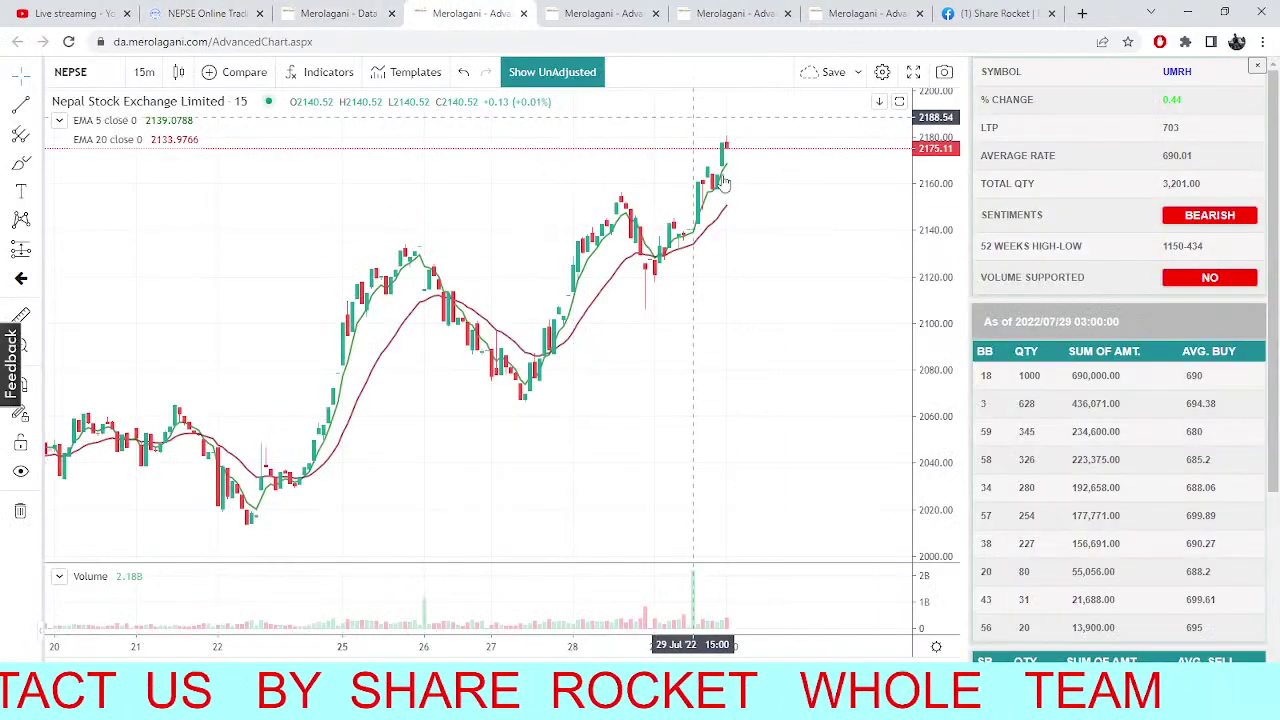
scroll(748, 246, "right", 3)
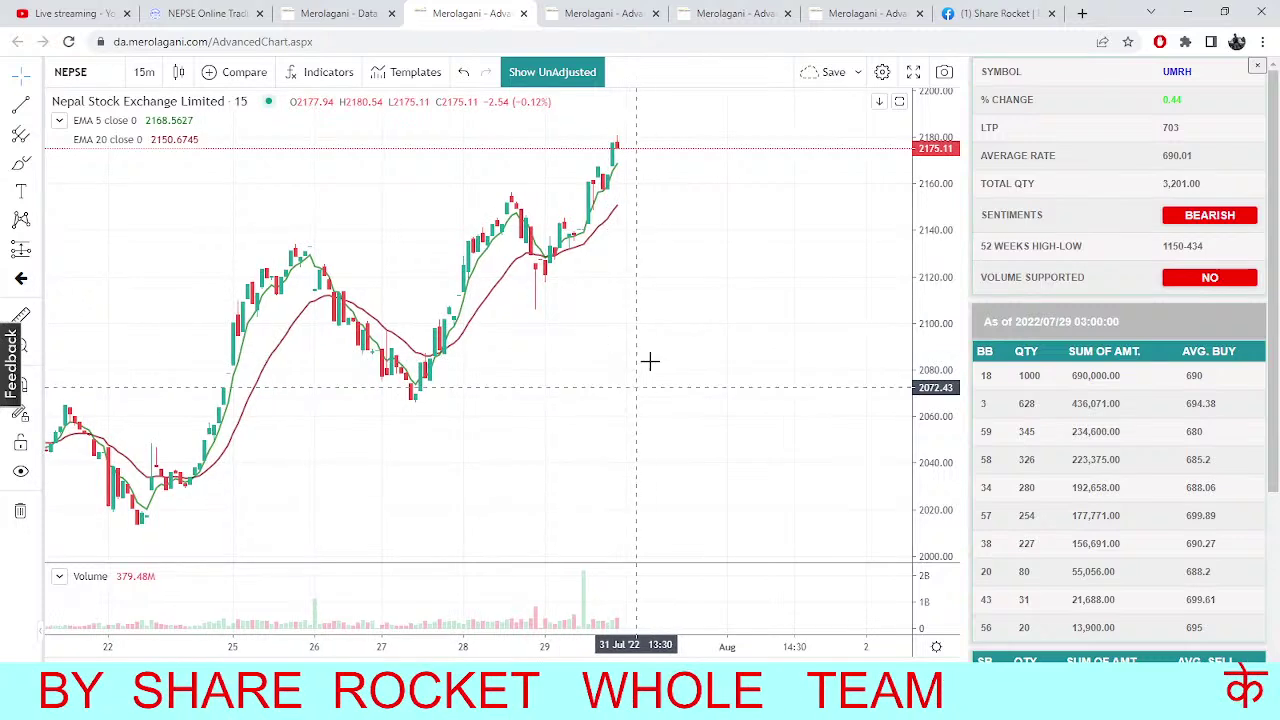
left_click(1257, 66)
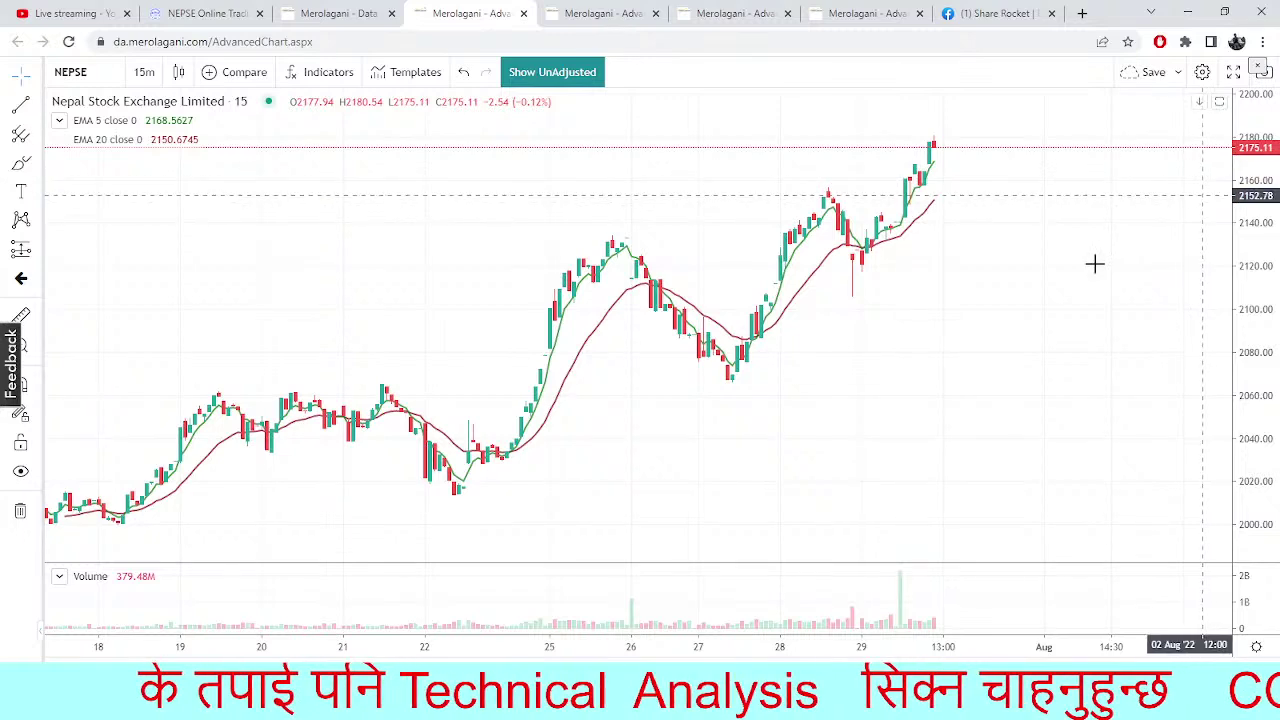
left_click_drag(1052, 327, 1016, 381)
Review the daily UMRH chart, the 15-minute NEPSE chart and the trading dashboard
left_click(870, 13)
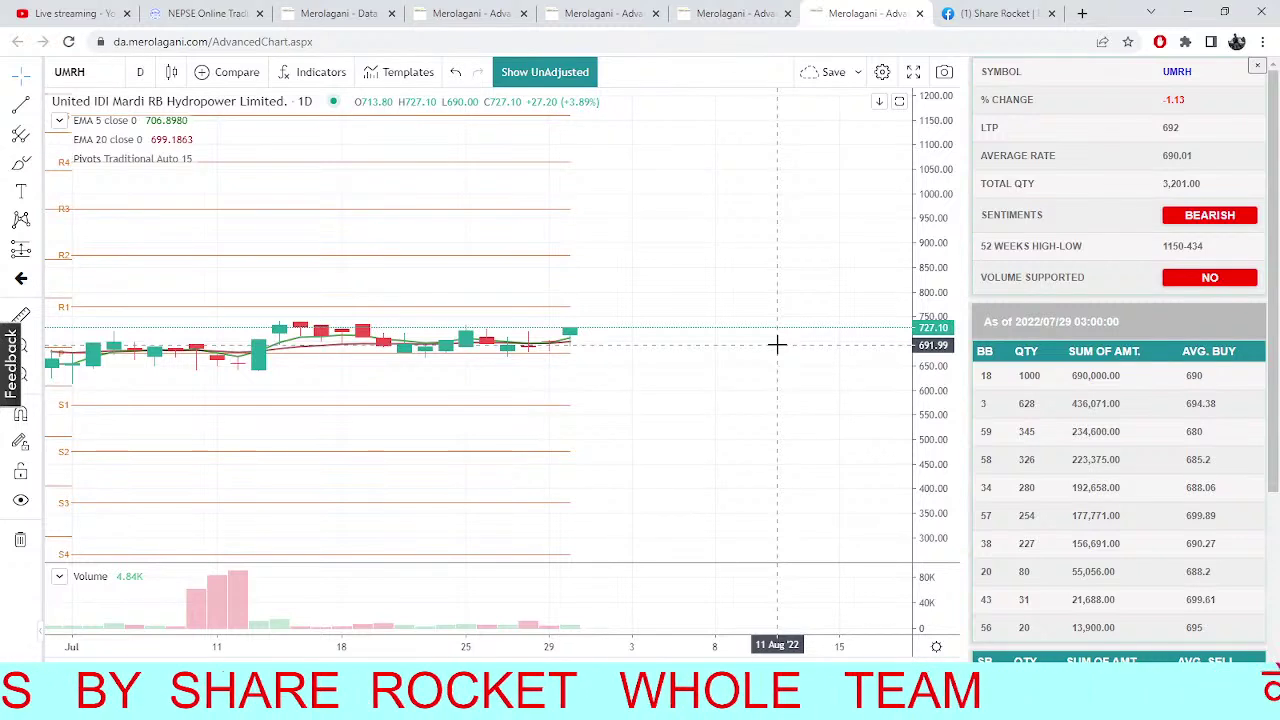
left_click(470, 13)
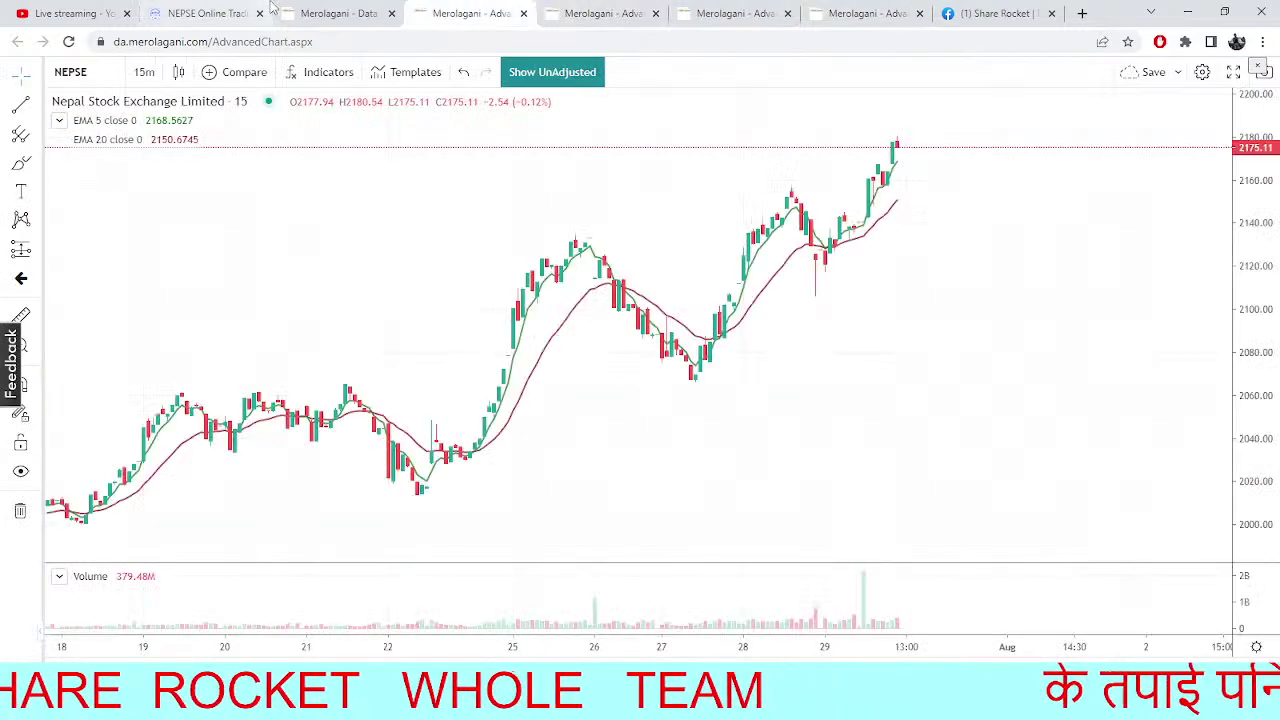
left_click(271, 7)
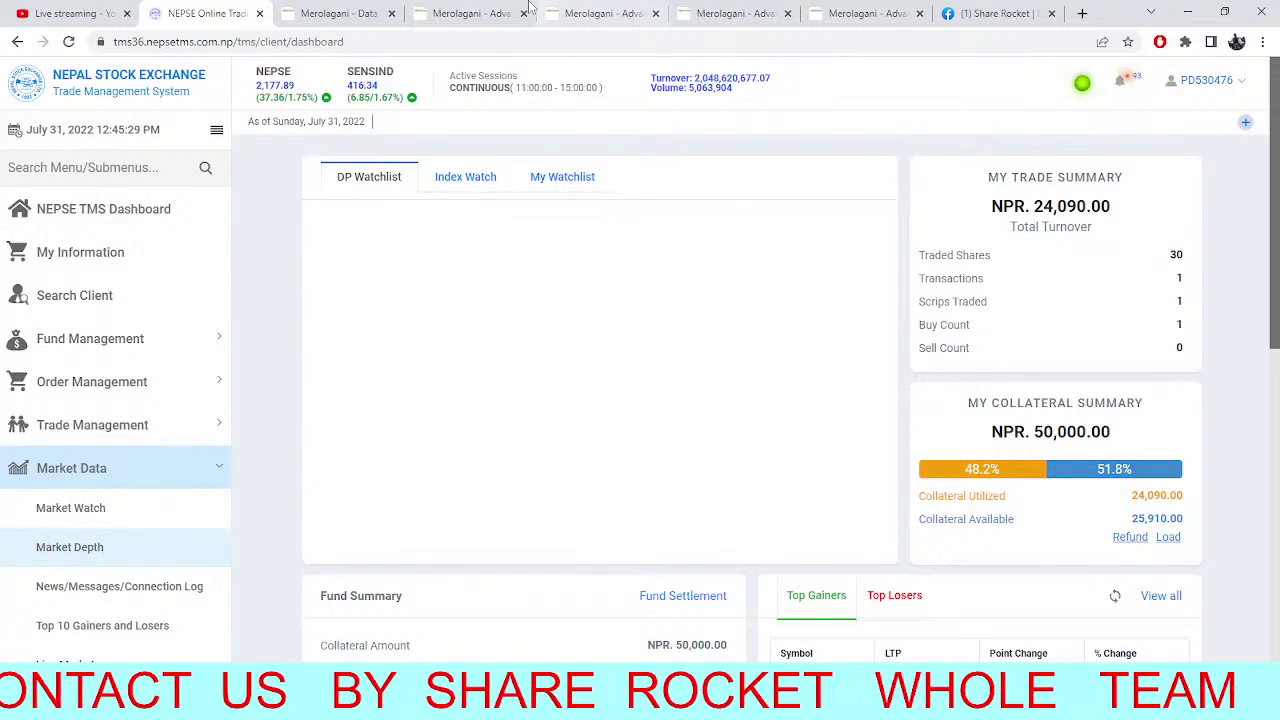
left_click(495, 13)
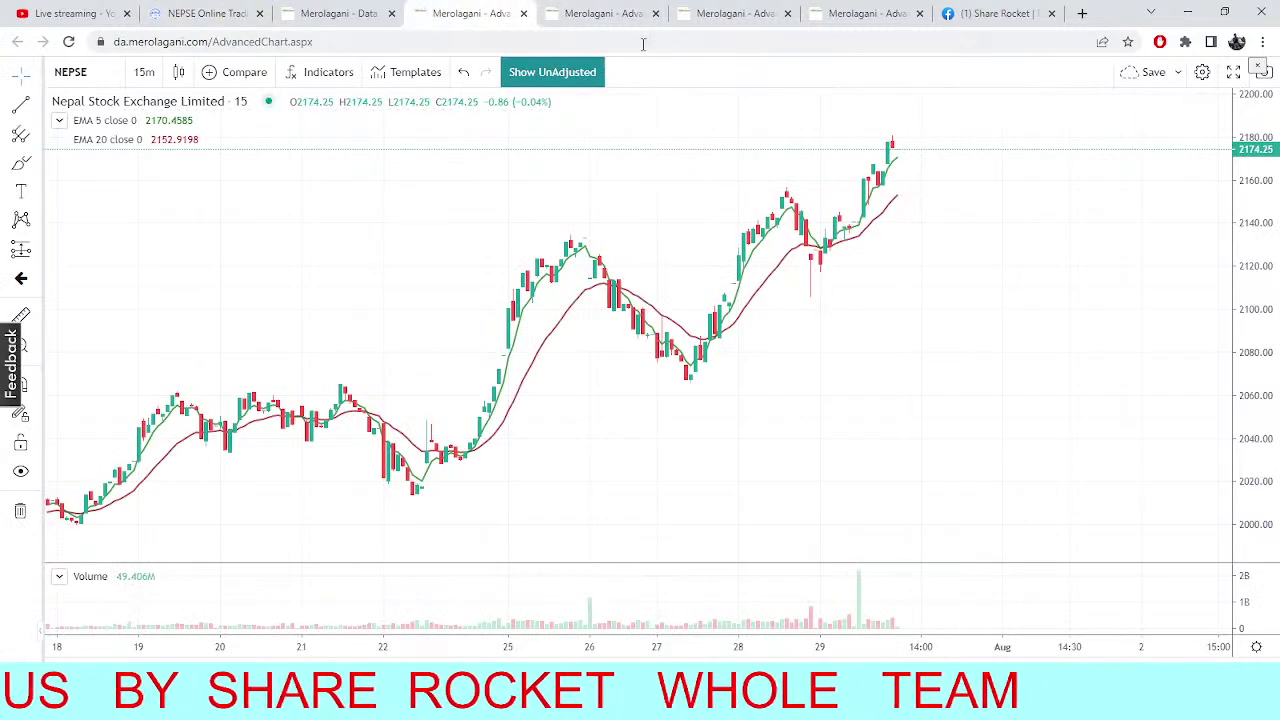
Add the Pivot Points Standard indicator to the daily NEPSE chart on Merolagani
left_click(634, 16)
left_click(730, 13)
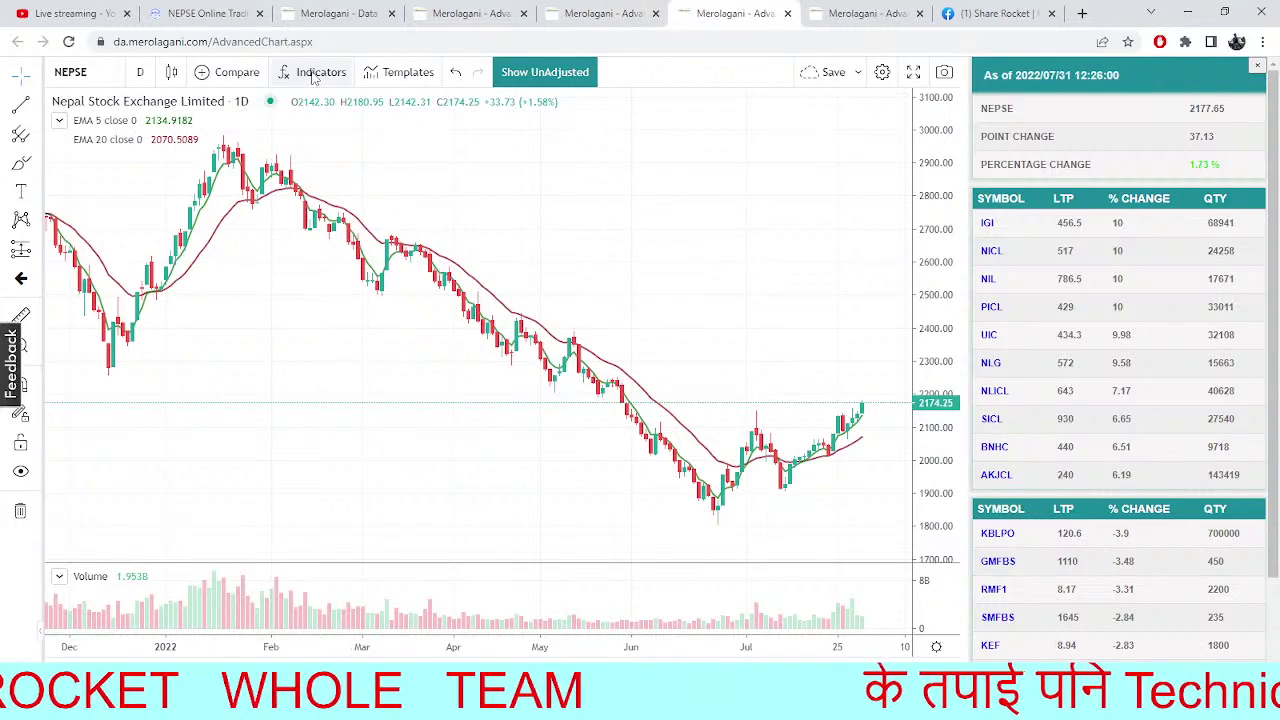
left_click(350, 78)
type("[")
key("BackSpace")
type("piv")
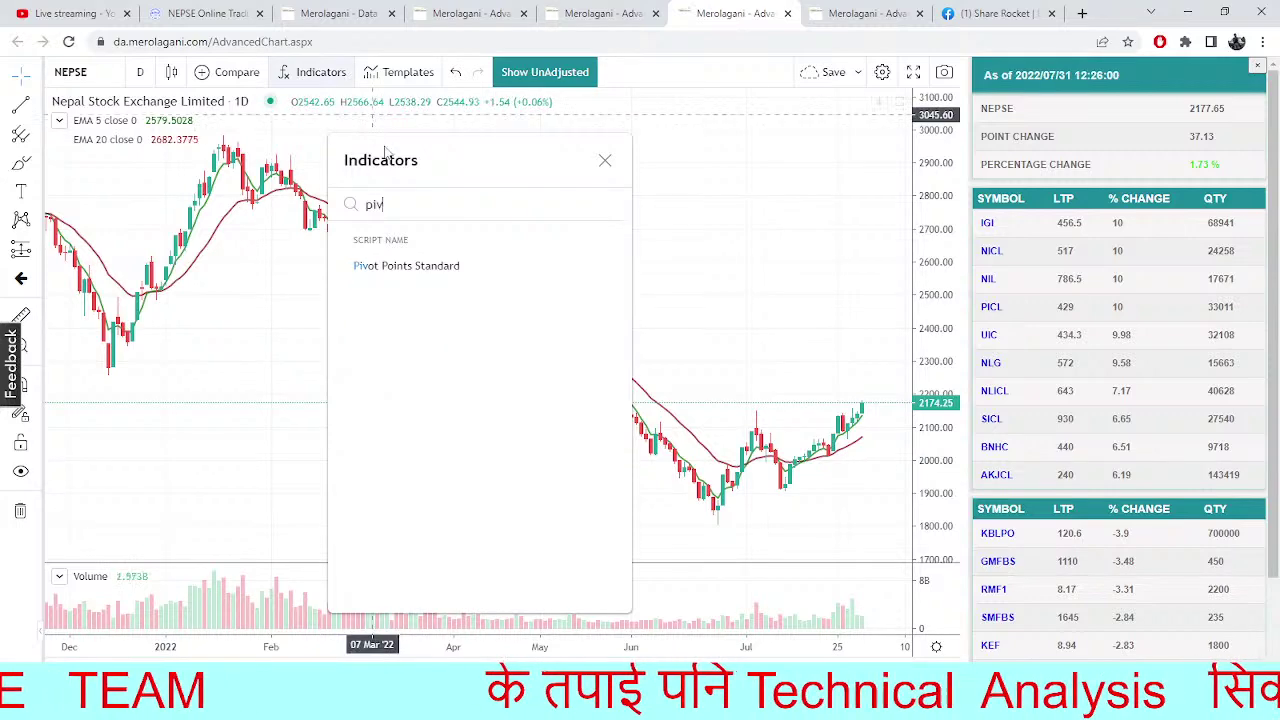
left_click(415, 265)
left_click(752, 260)
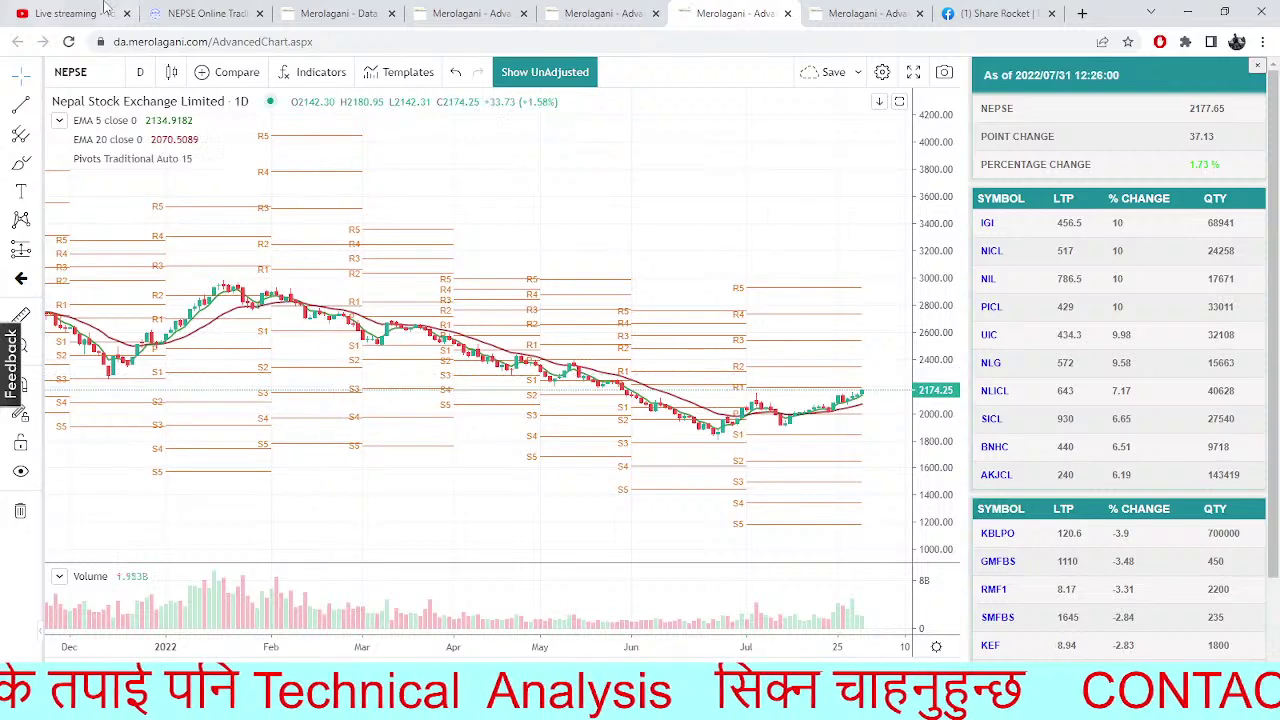
Change the symbol of the daily chart with pivot points from NEPSE to UMRH
left_click(120, 75)
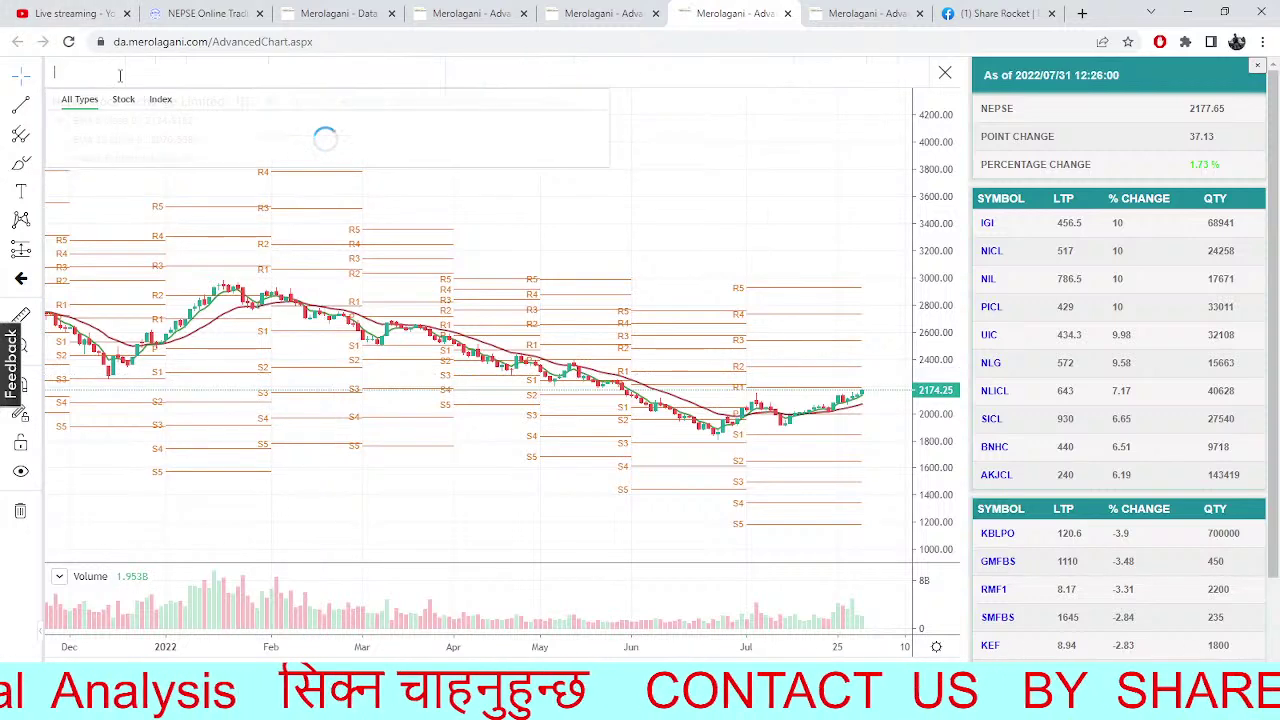
type("UMRH")
left_click(177, 121)
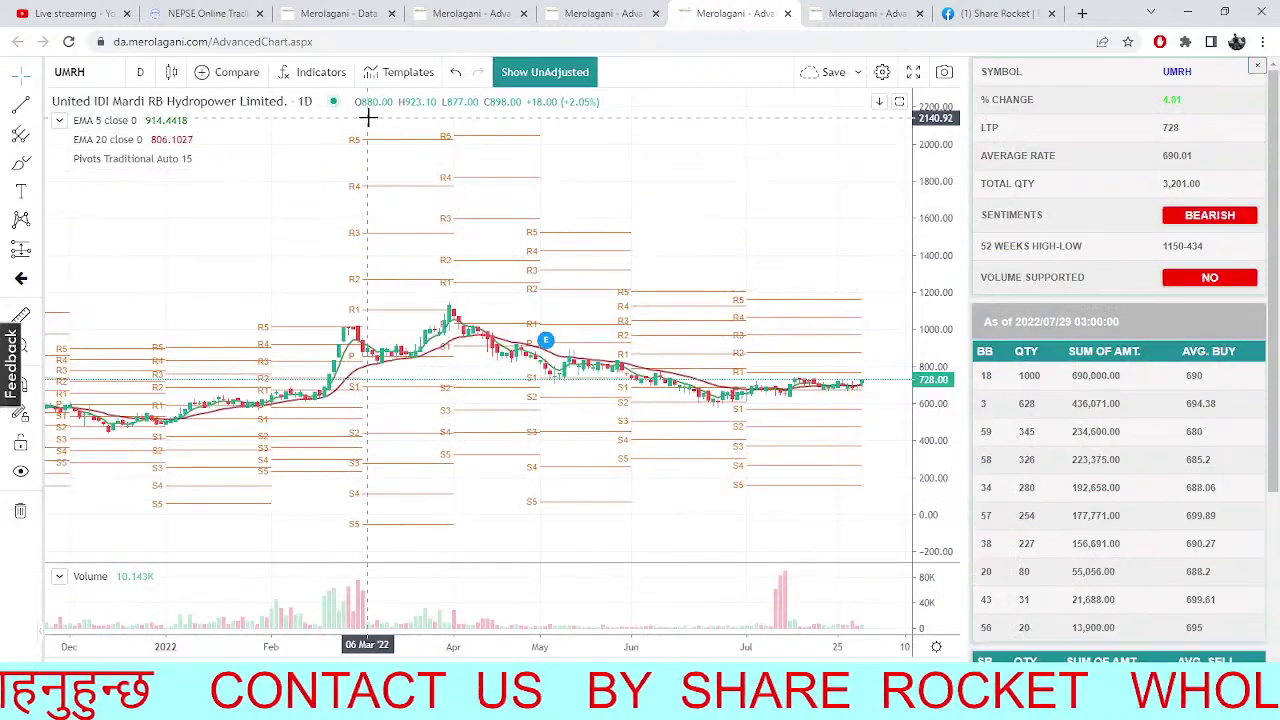
left_click(330, 13)
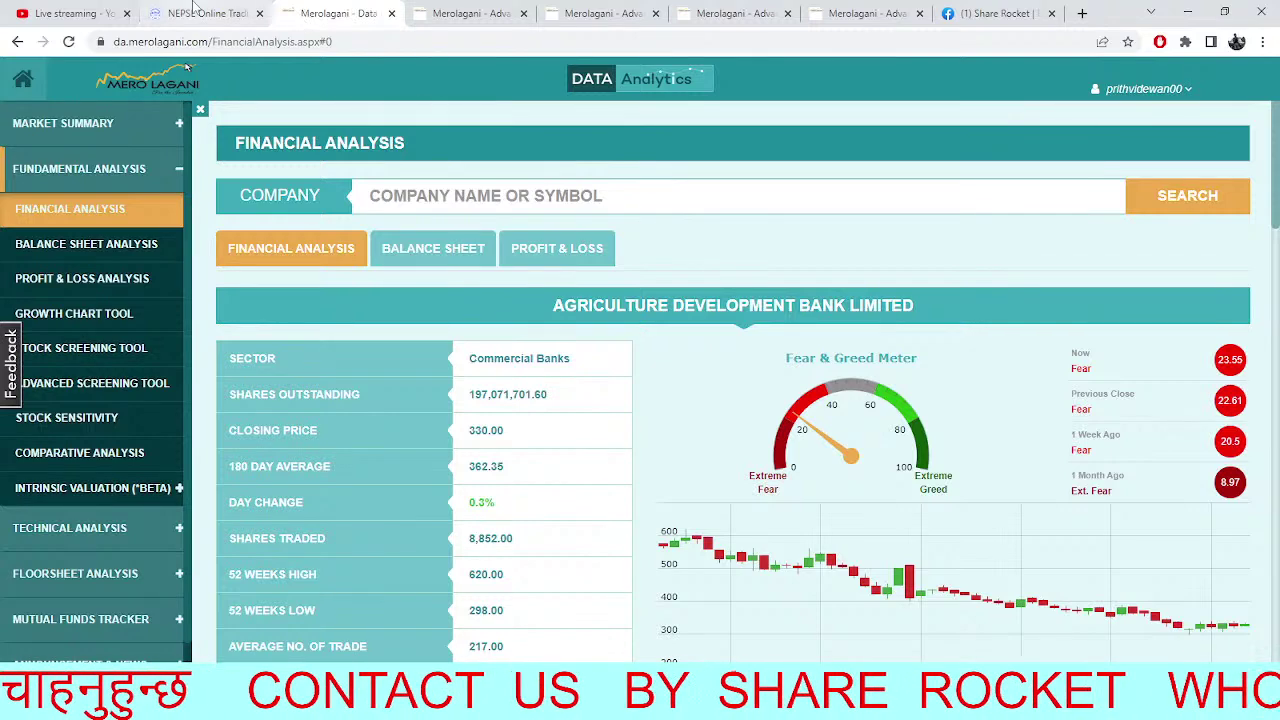
left_click(195, 10)
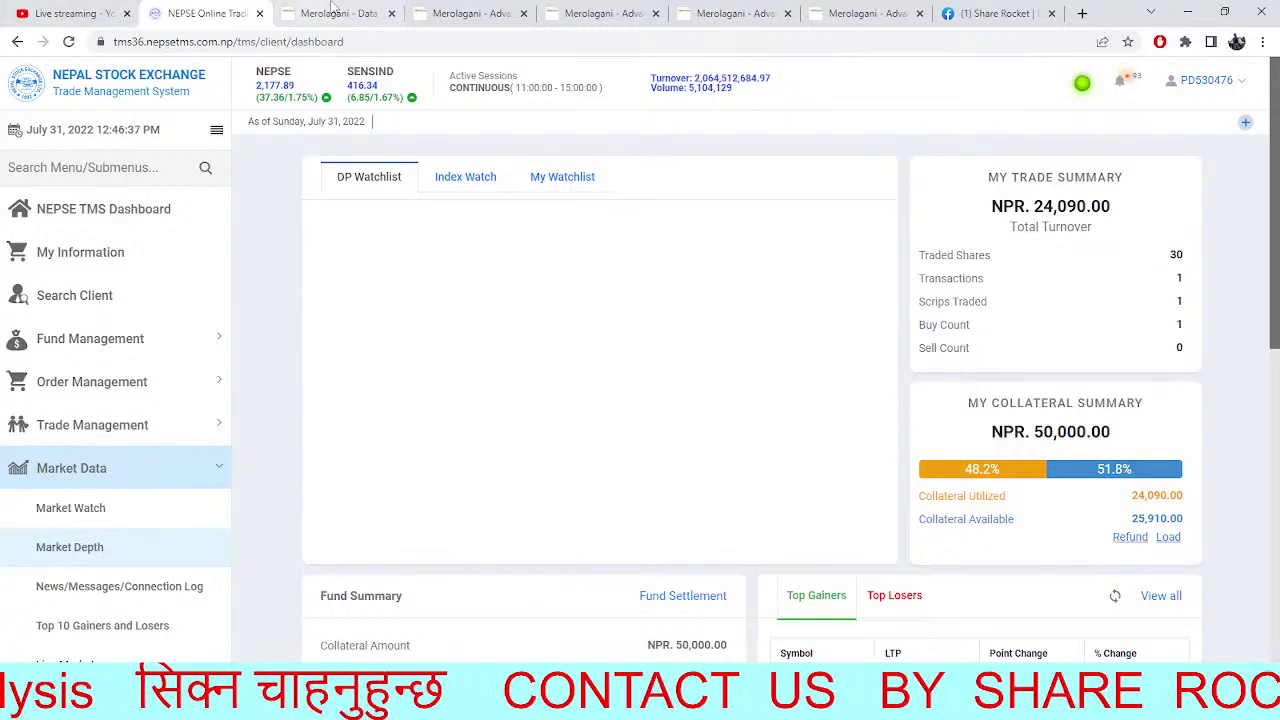
left_click(330, 13)
Switch to the NEPSE trading system and display the Market Depth for UMRH (United IDI Mardi RB Hydropower) instead of SHIVM
left_click(246, 10)
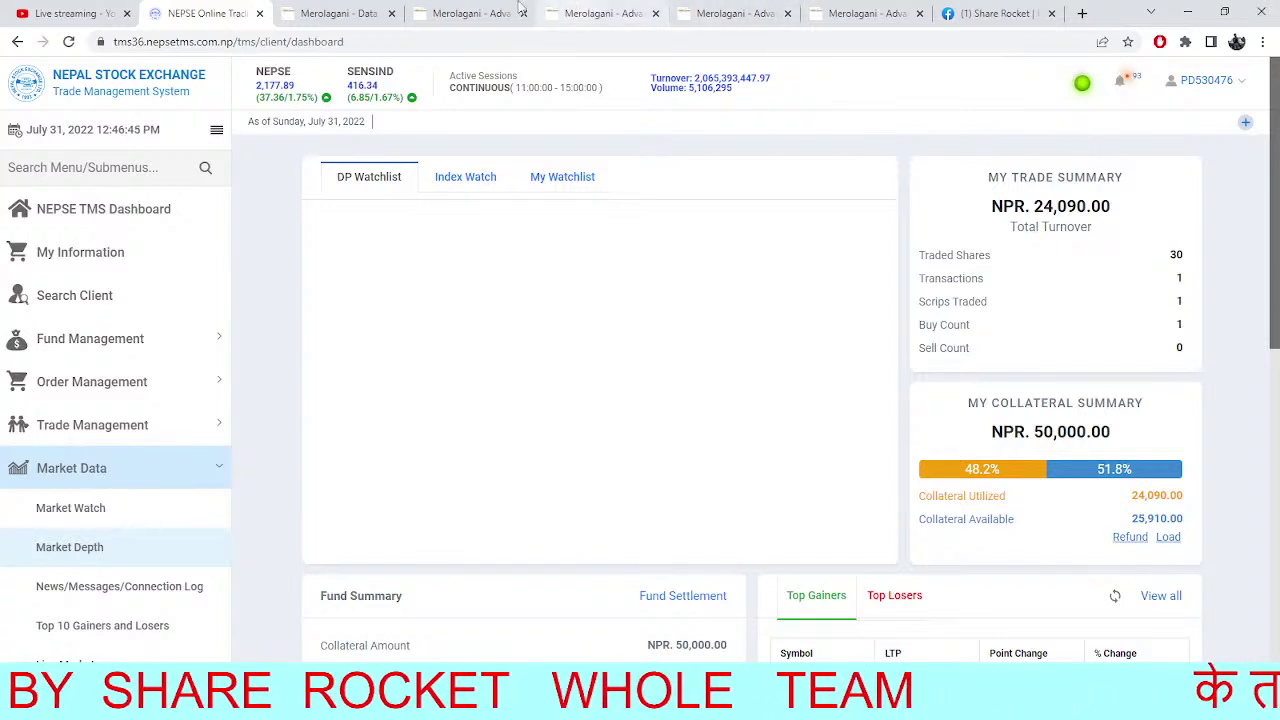
left_click(129, 514)
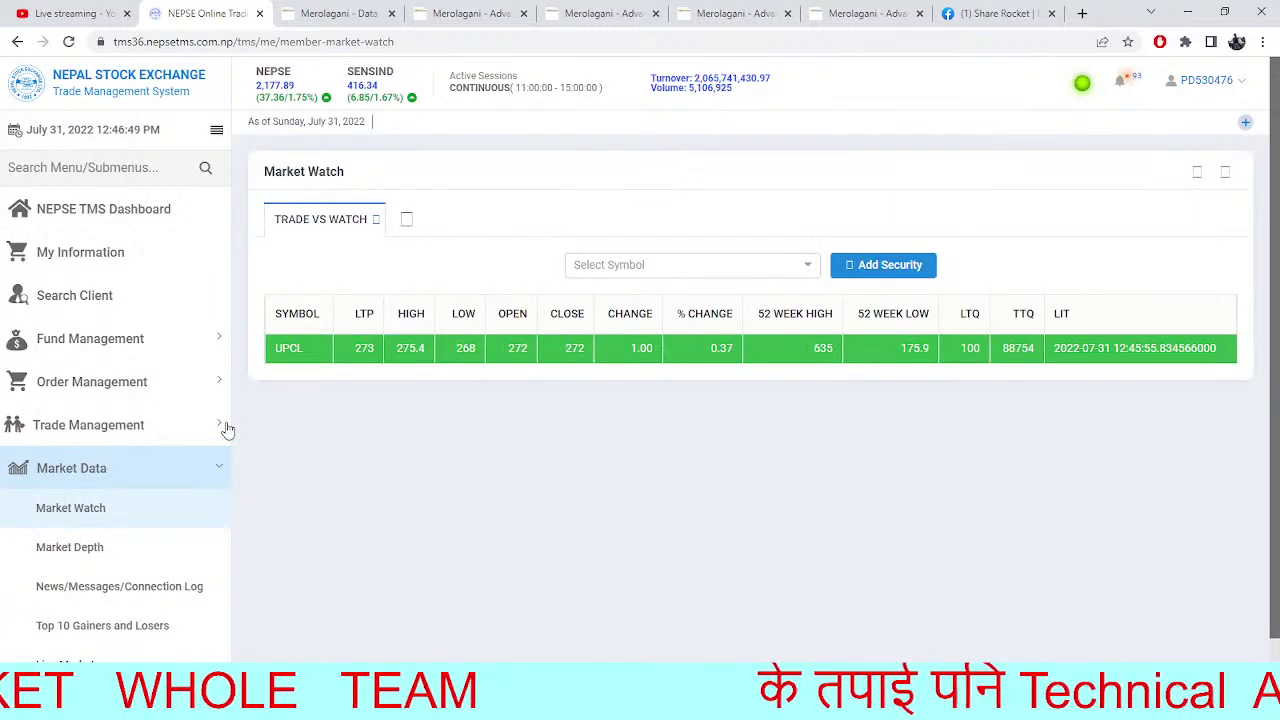
left_click(133, 556)
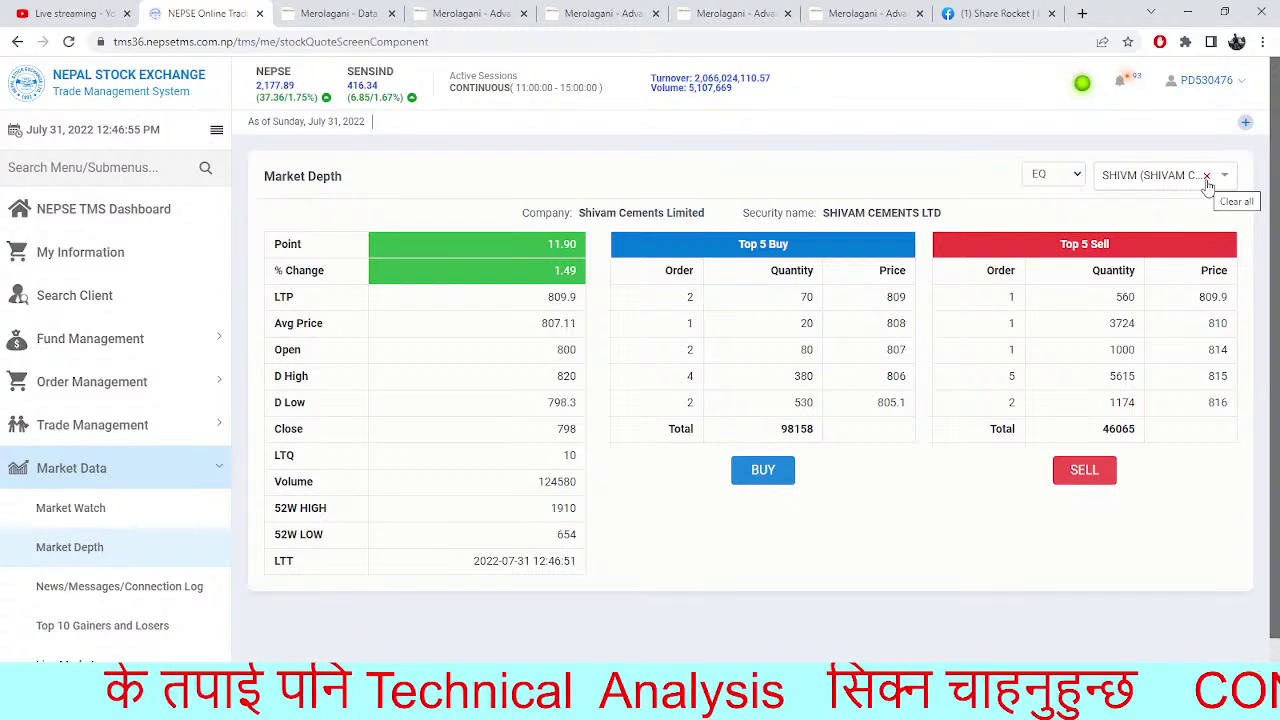
left_click(1206, 177)
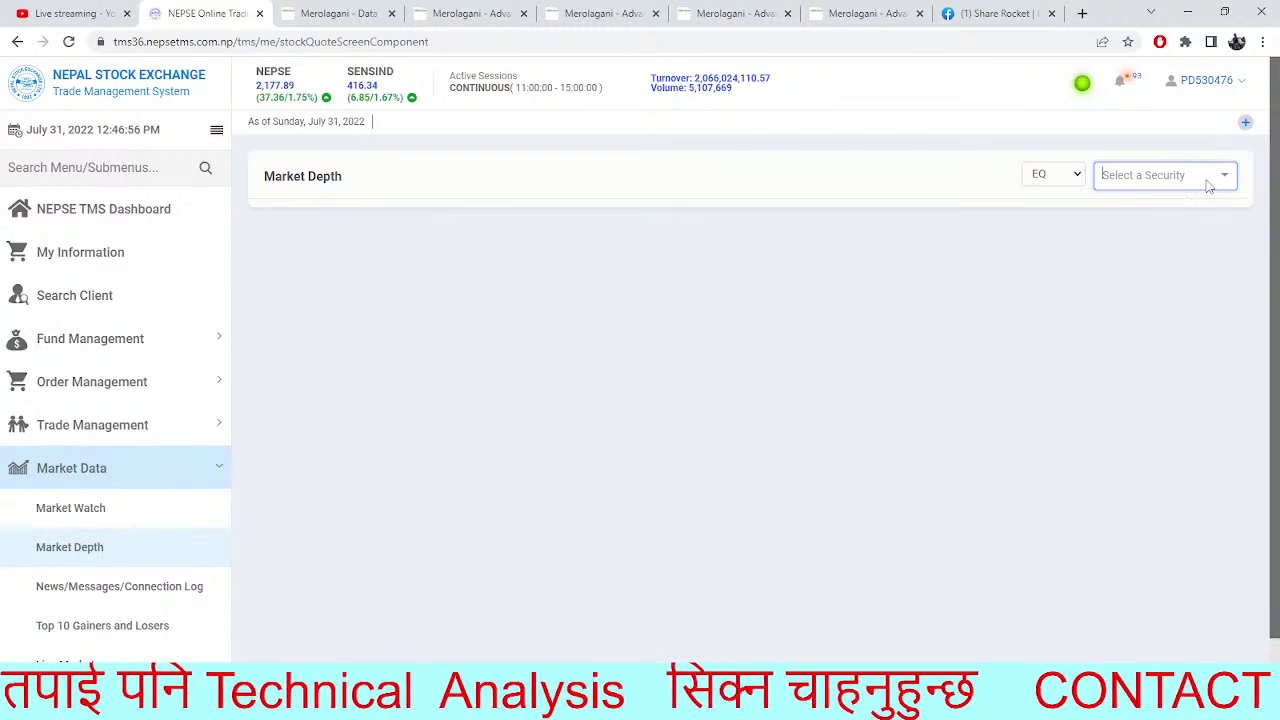
left_click(1147, 177)
type("umrh")
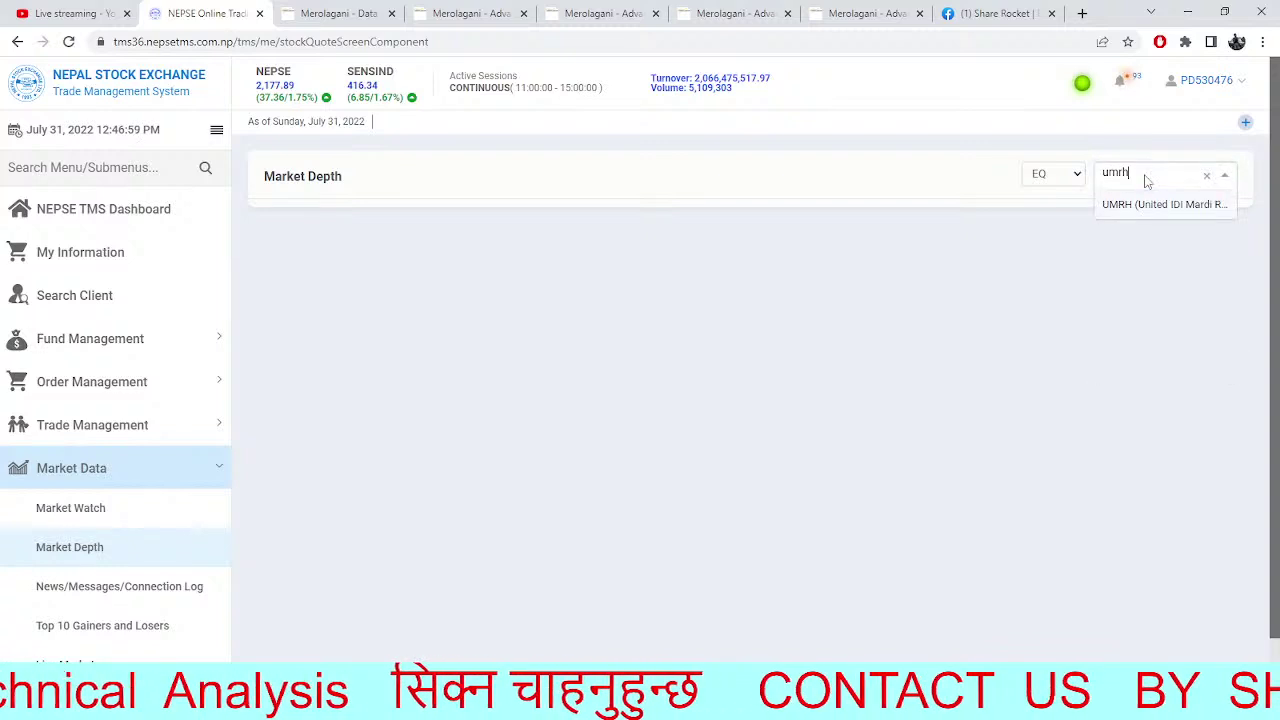
left_click(1197, 212)
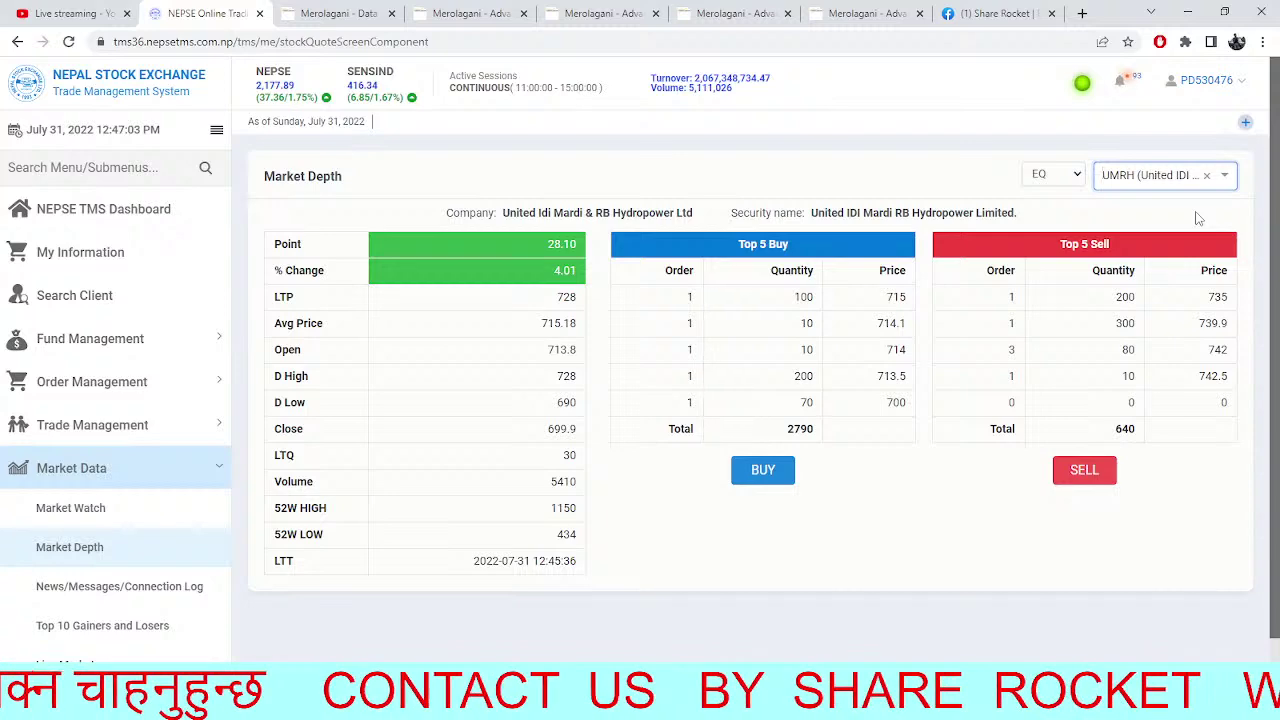
Examine the NEPSE charts and the UMRH chart with pivot levels alongside the UMRH market depth
left_click(318, 12)
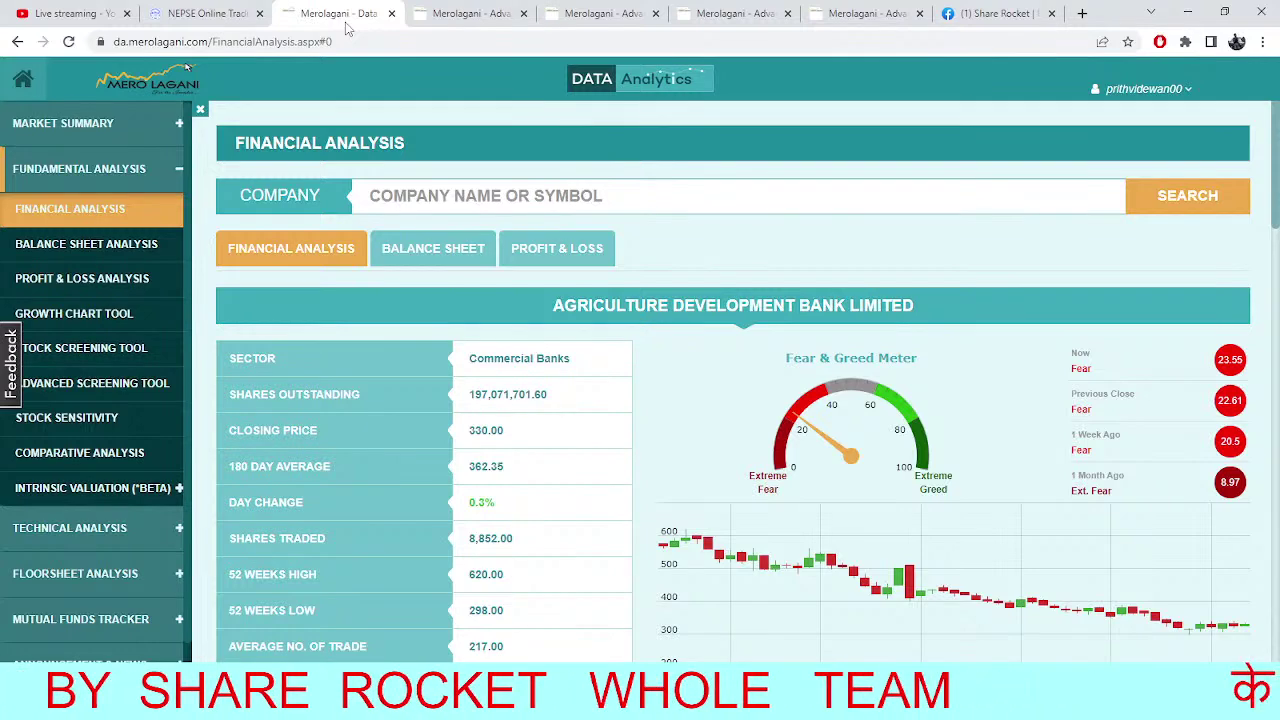
left_click(468, 13)
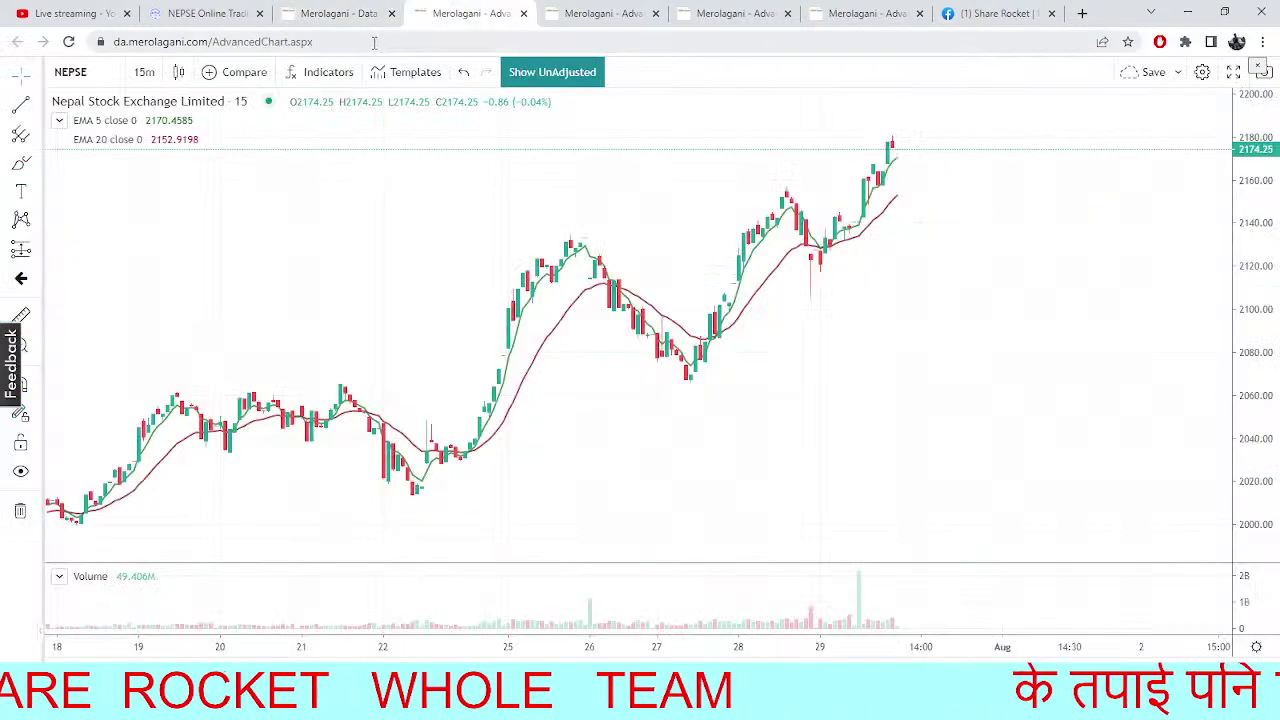
left_click(301, 9)
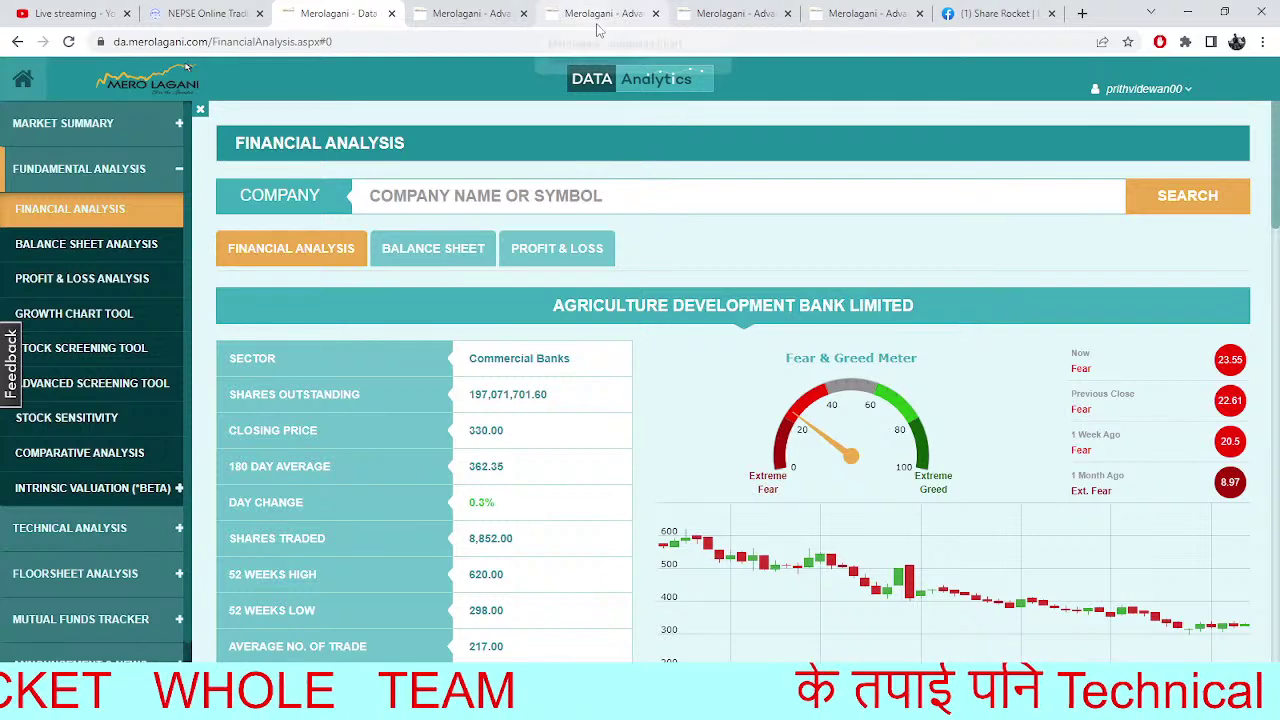
left_click(567, 8)
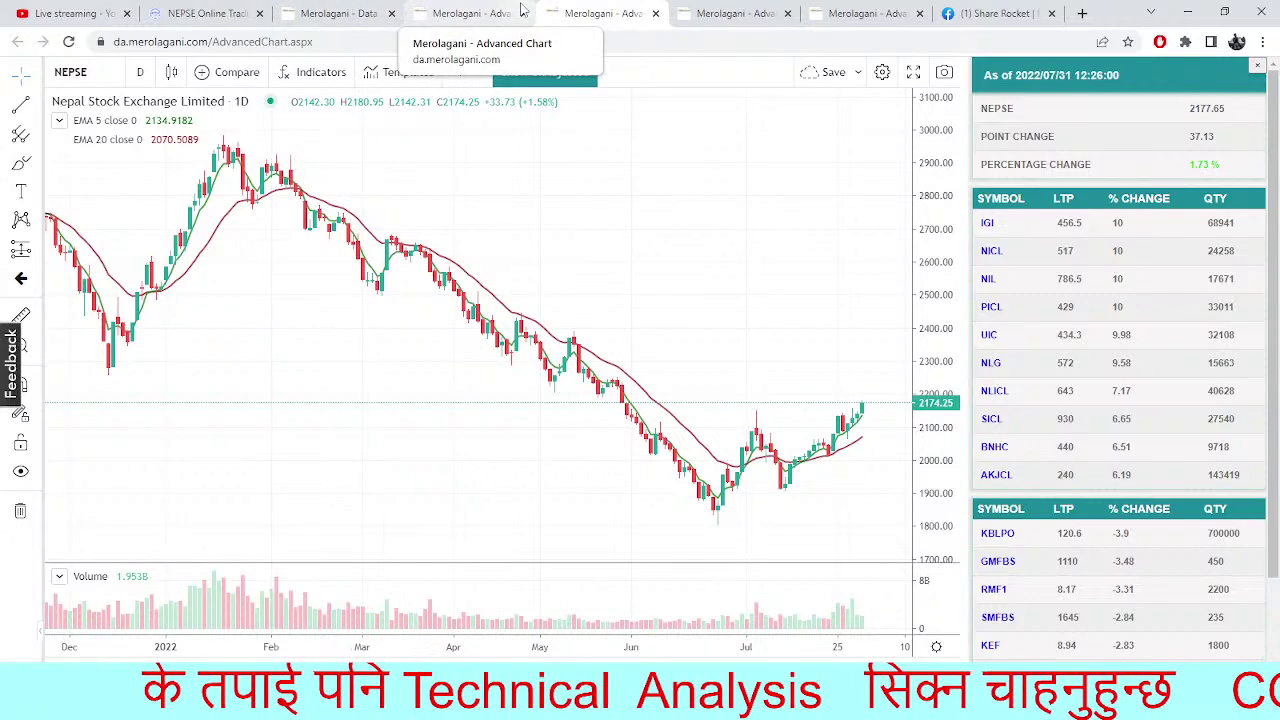
left_click(720, 12)
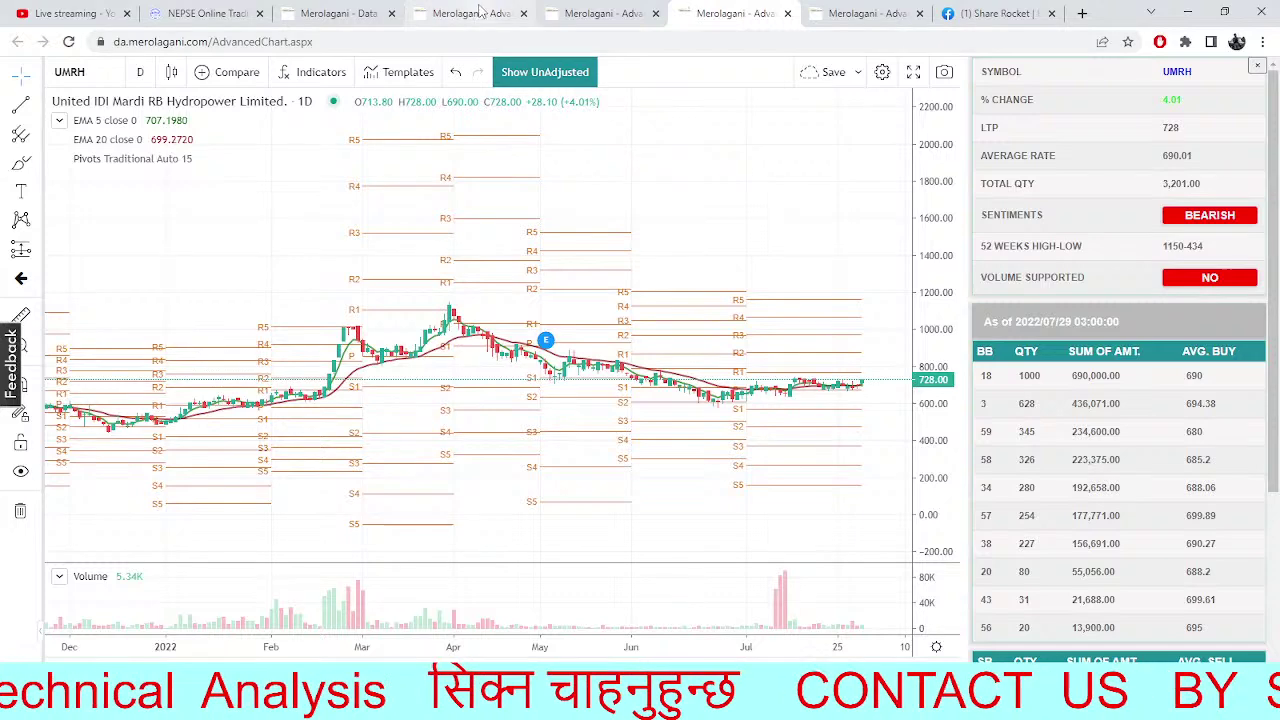
left_click(233, 10)
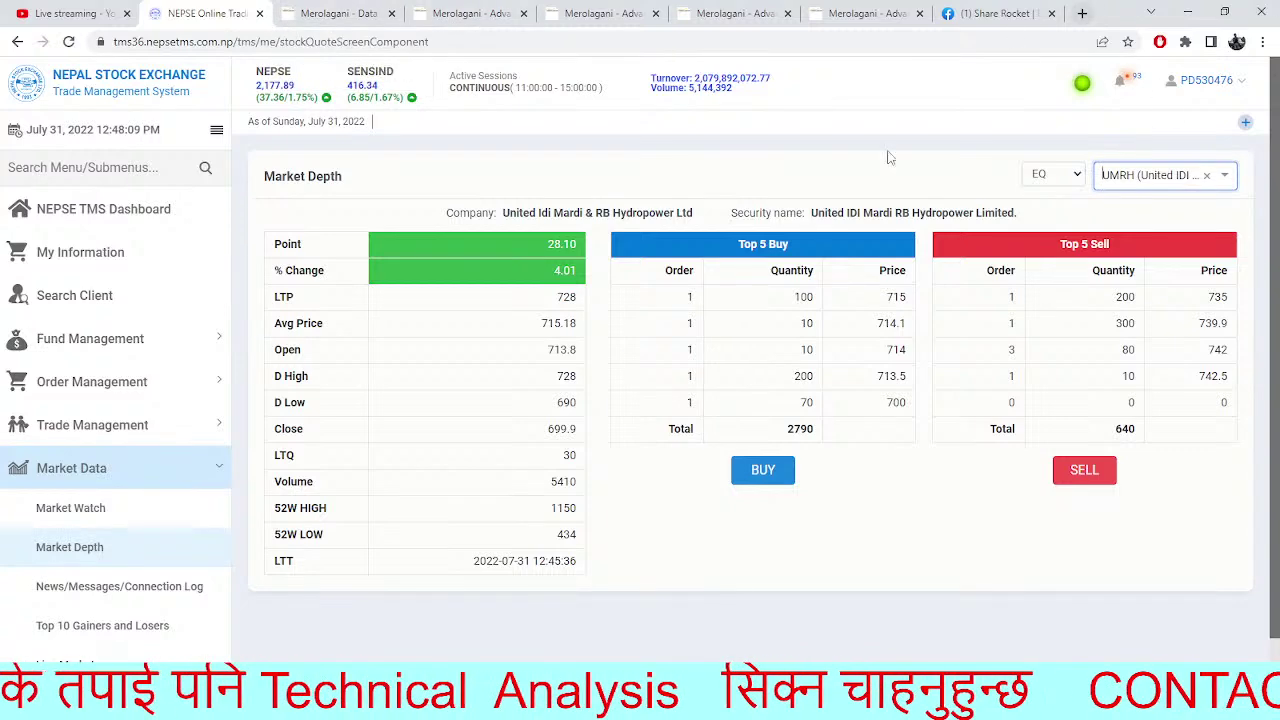
left_click(290, 10)
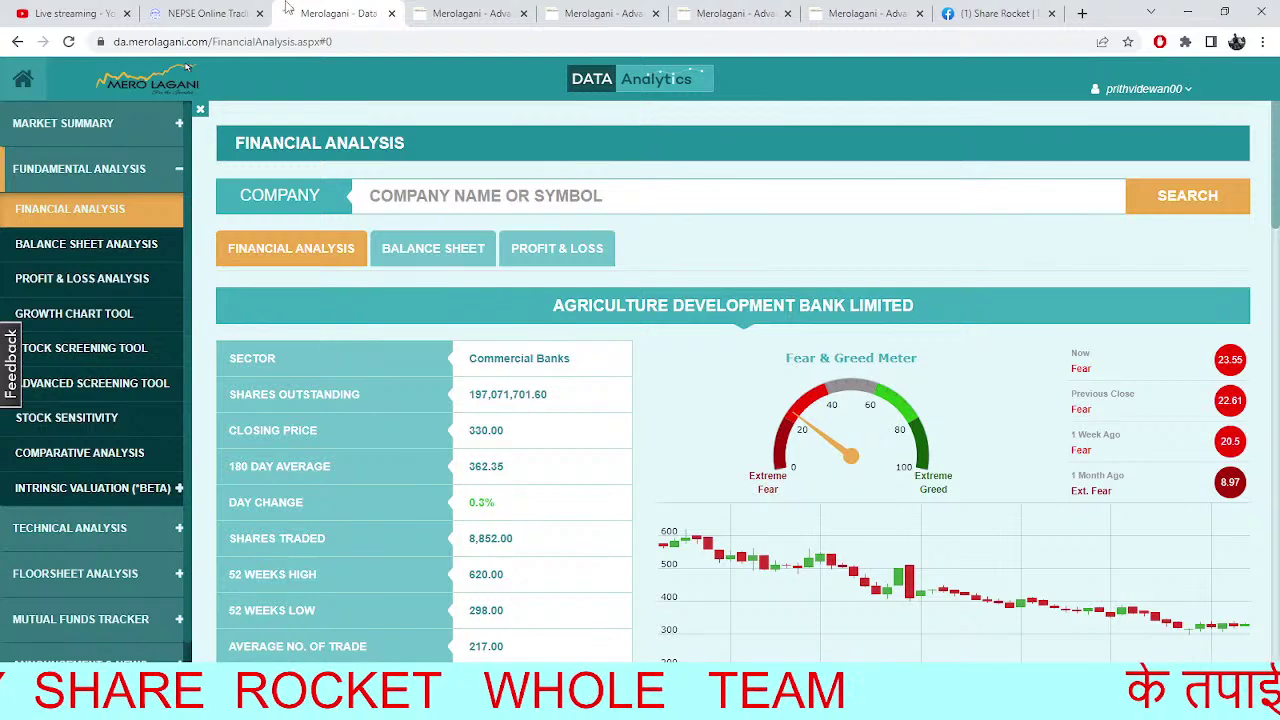
Clear UMRH from the Market Depth security selection, try a search for "gi" and empty the search text
left_click(205, 13)
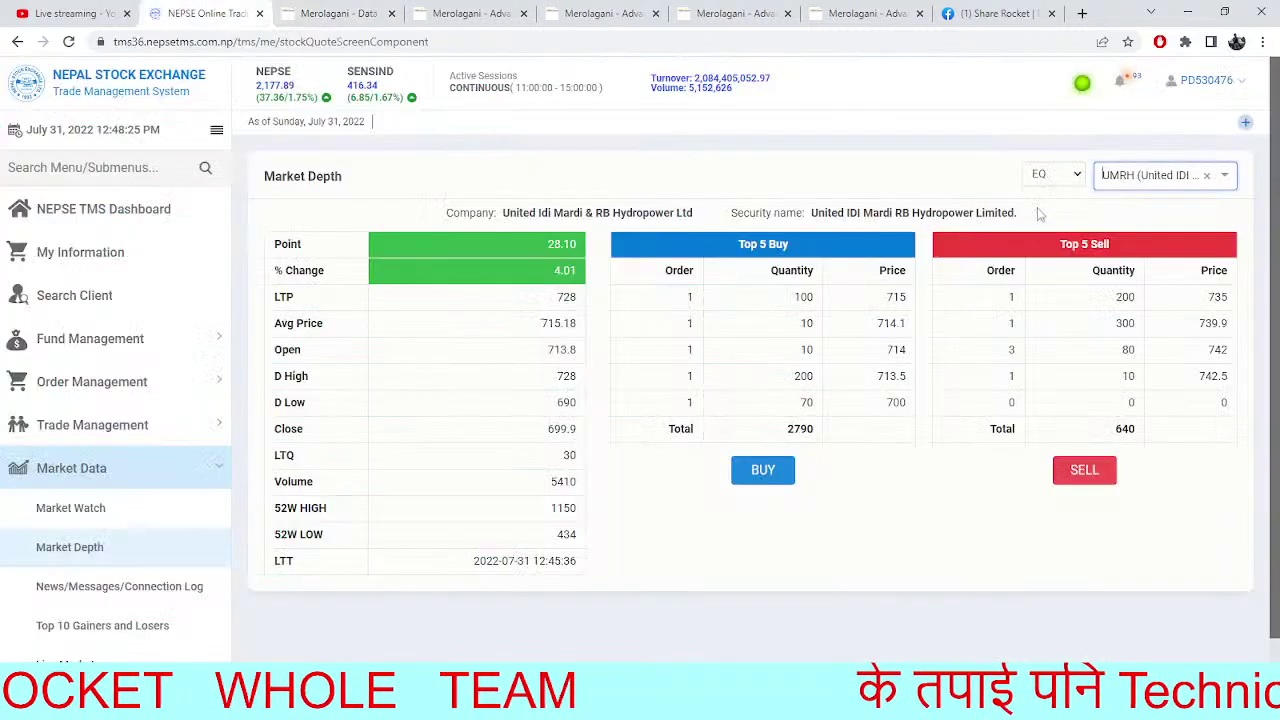
left_click(1207, 176)
type("gic")
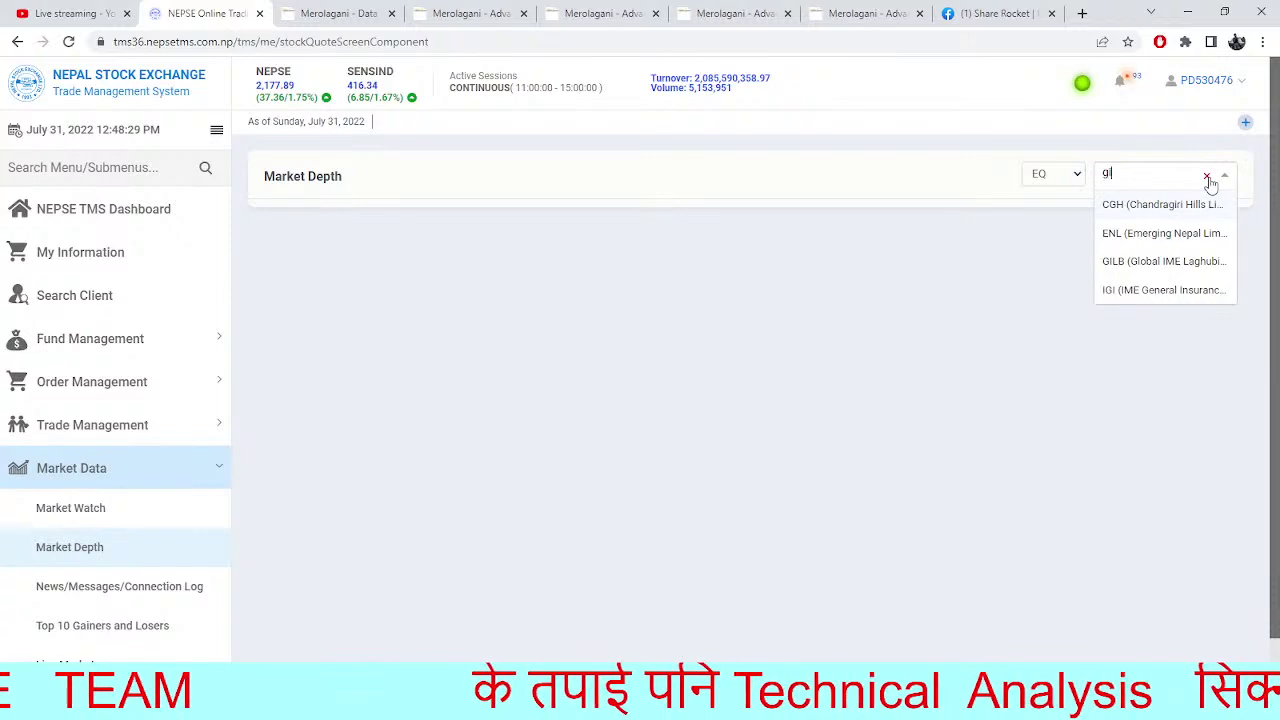
key("ctrl+a")
key("BackSpace")
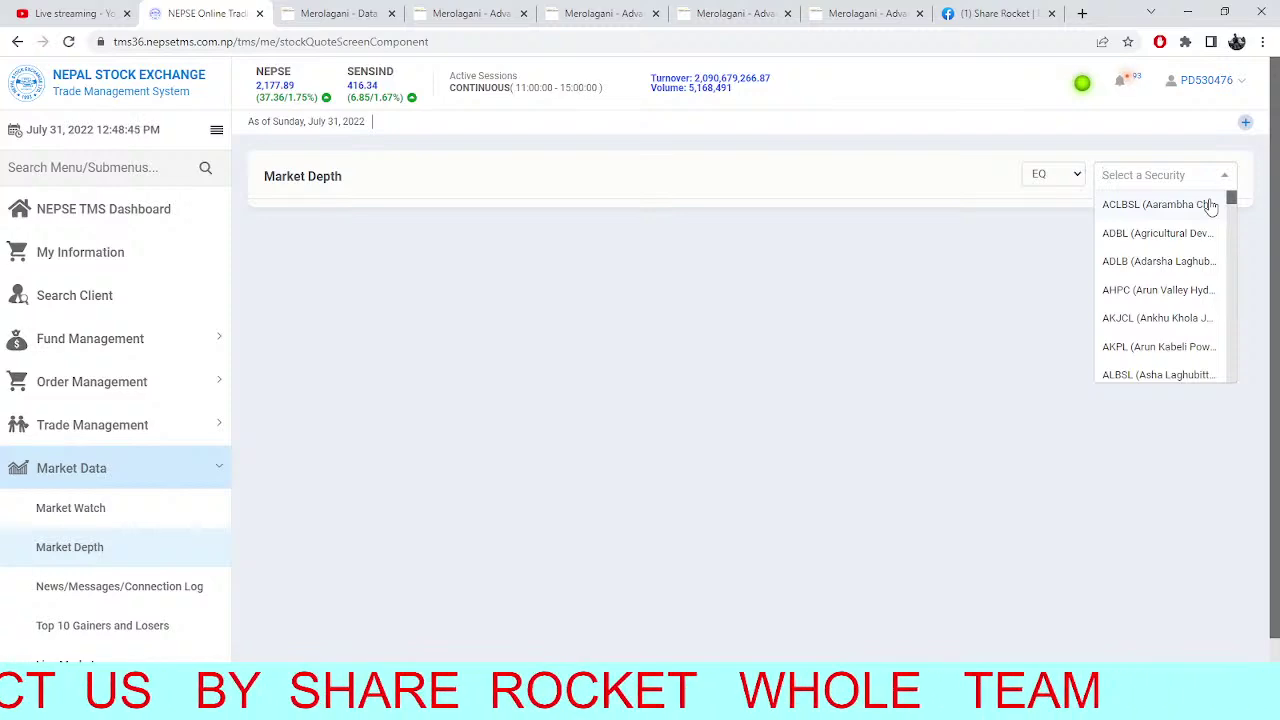
Examine the latest candles of the 15-minute NEPSE chart on Merolagani and return to Market Depth in the trading system
left_click(365, 12)
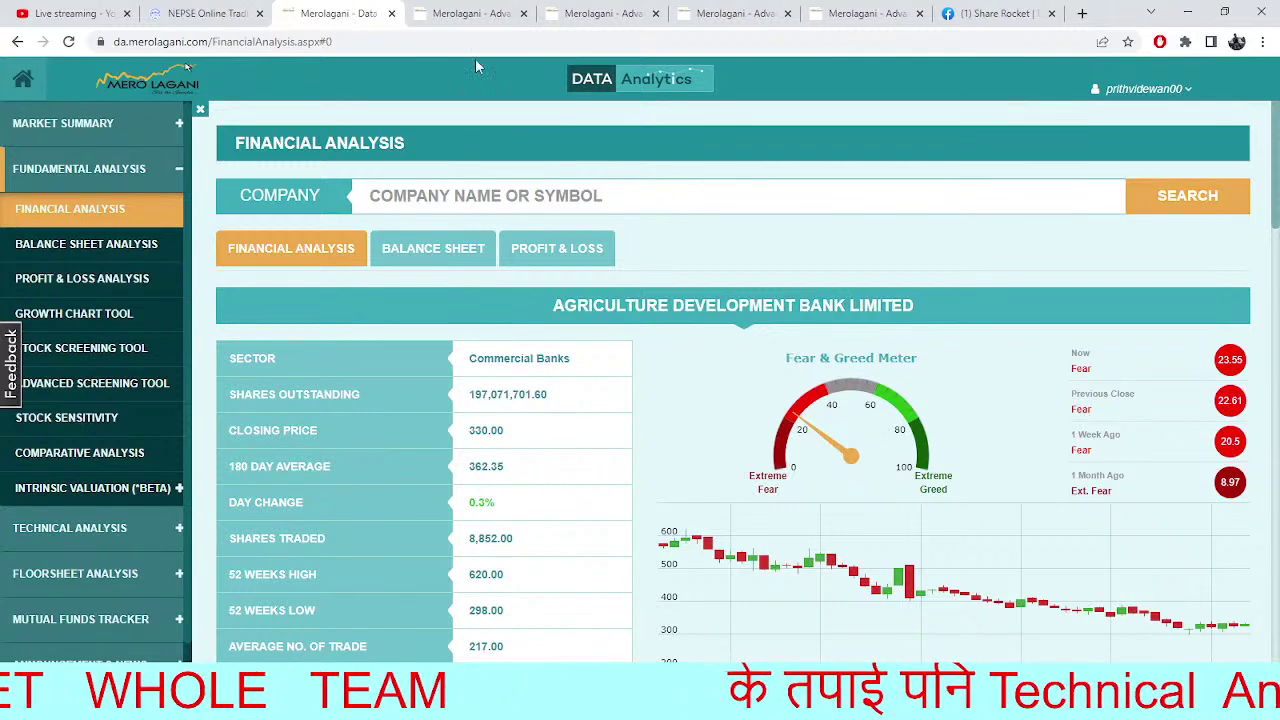
left_click(460, 14)
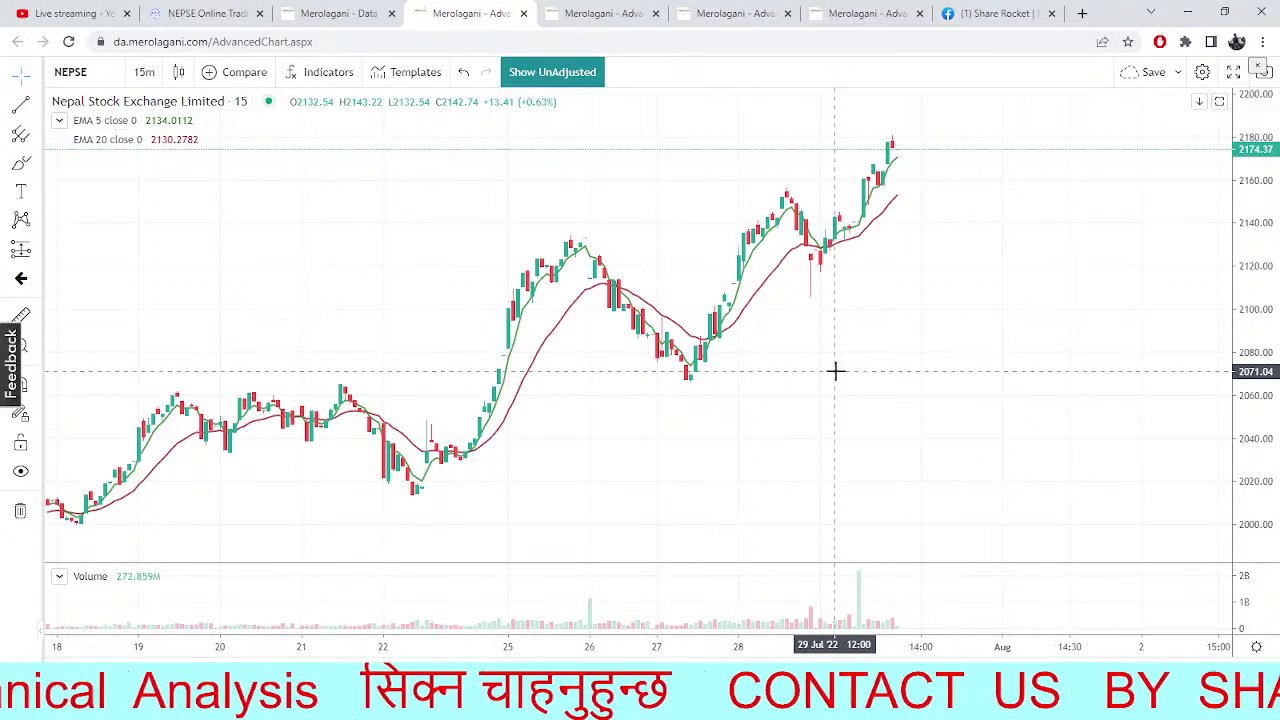
left_click_drag(834, 369, 691, 474)
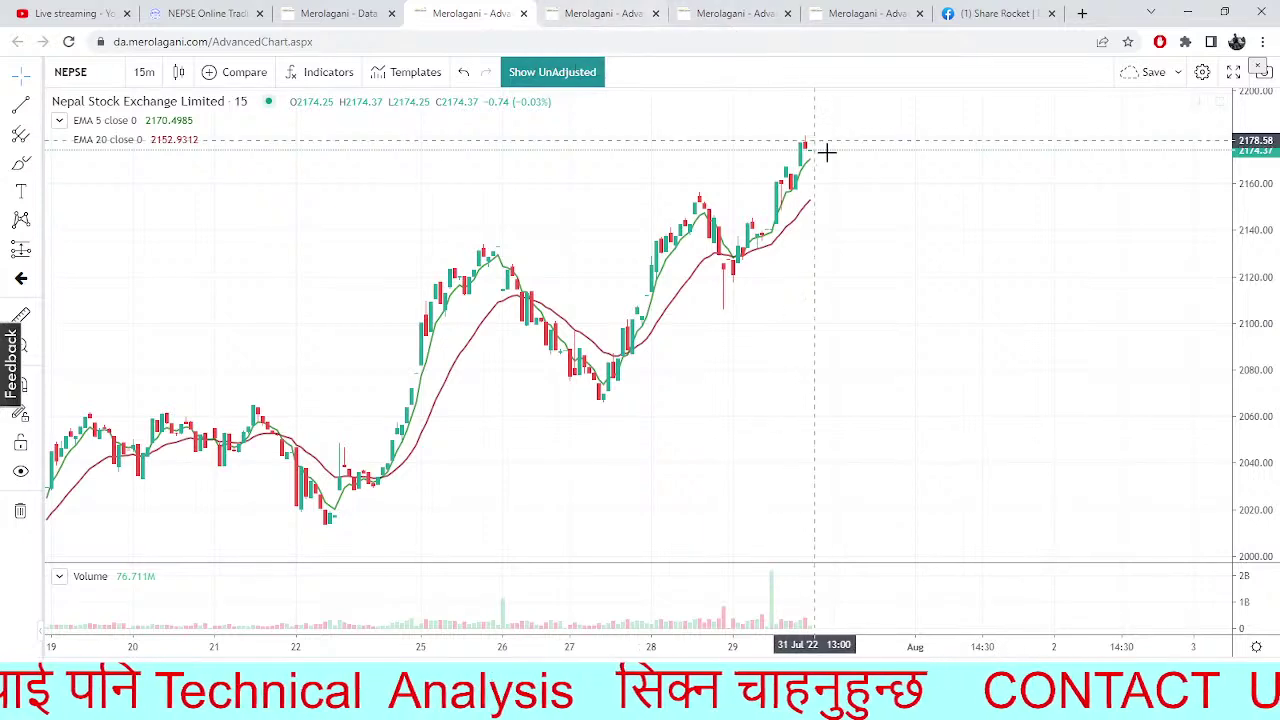
left_click(200, 13)
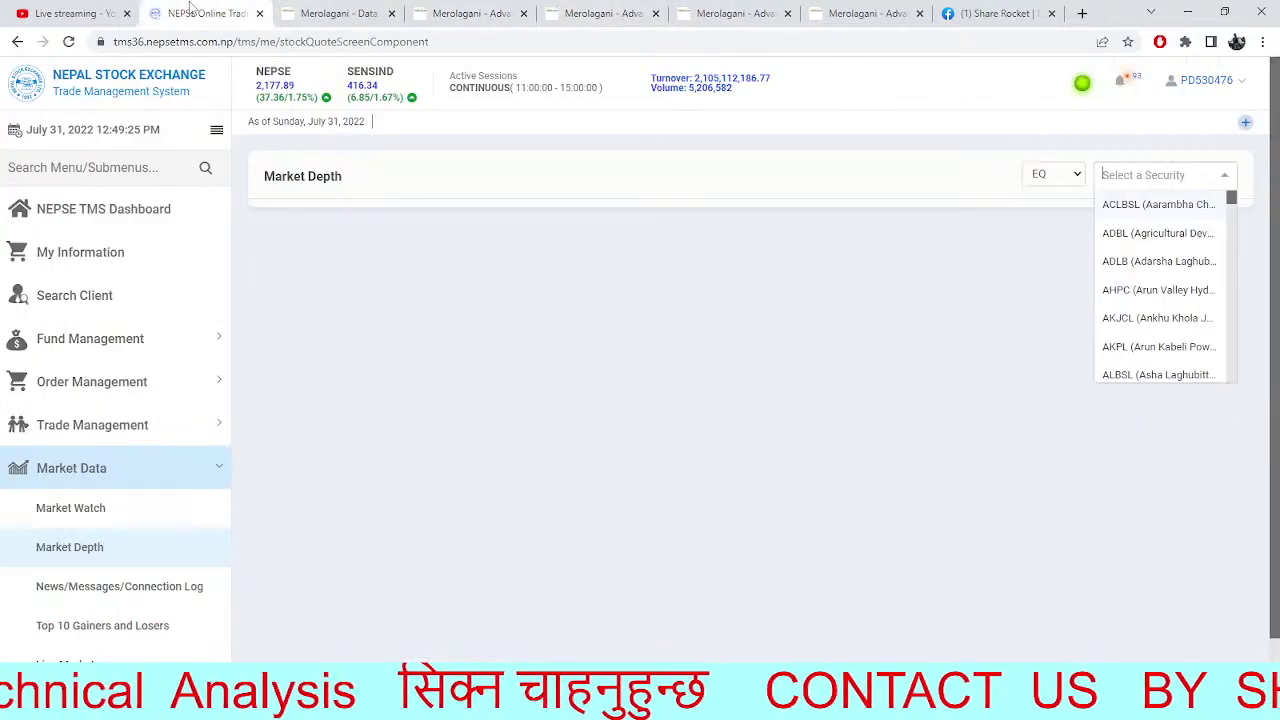
Switch to the Merolagani daily chart with pivots and replace UMRH with GHL (Ghalemdi Hydro Limited)
left_click(902, 278)
left_click(600, 13)
left_click(468, 13)
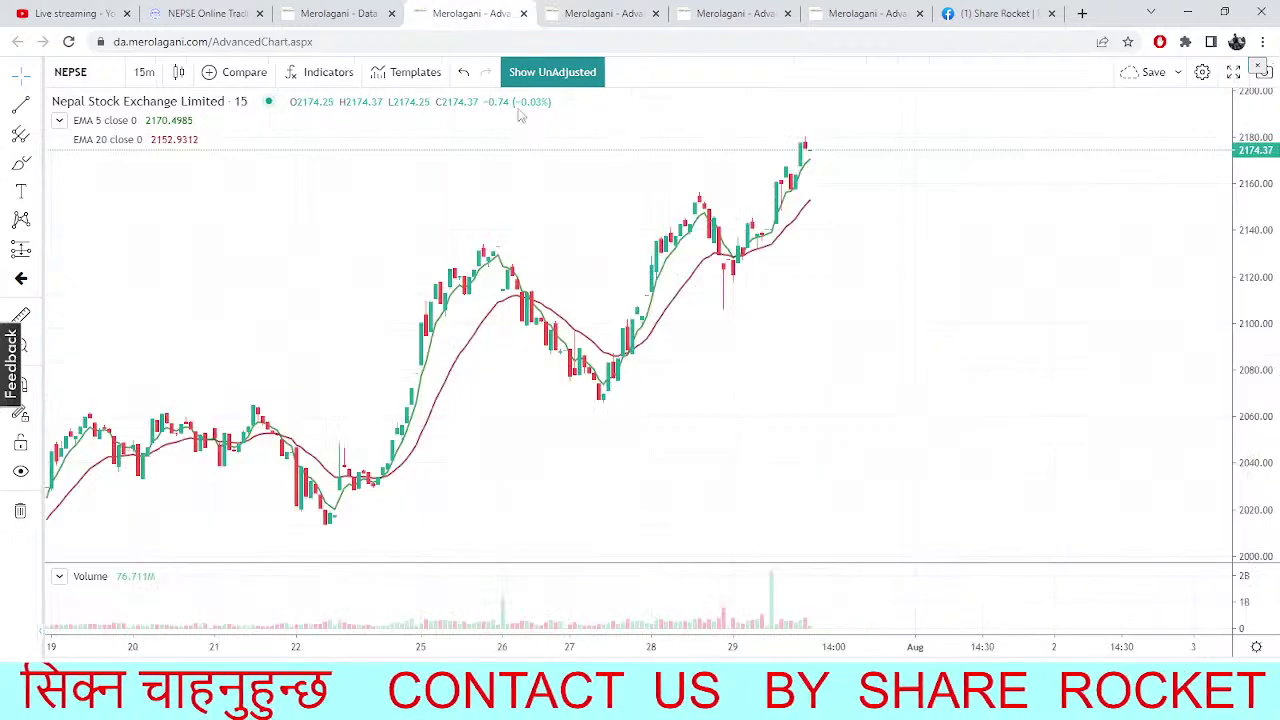
left_click(635, 13)
left_click(724, 12)
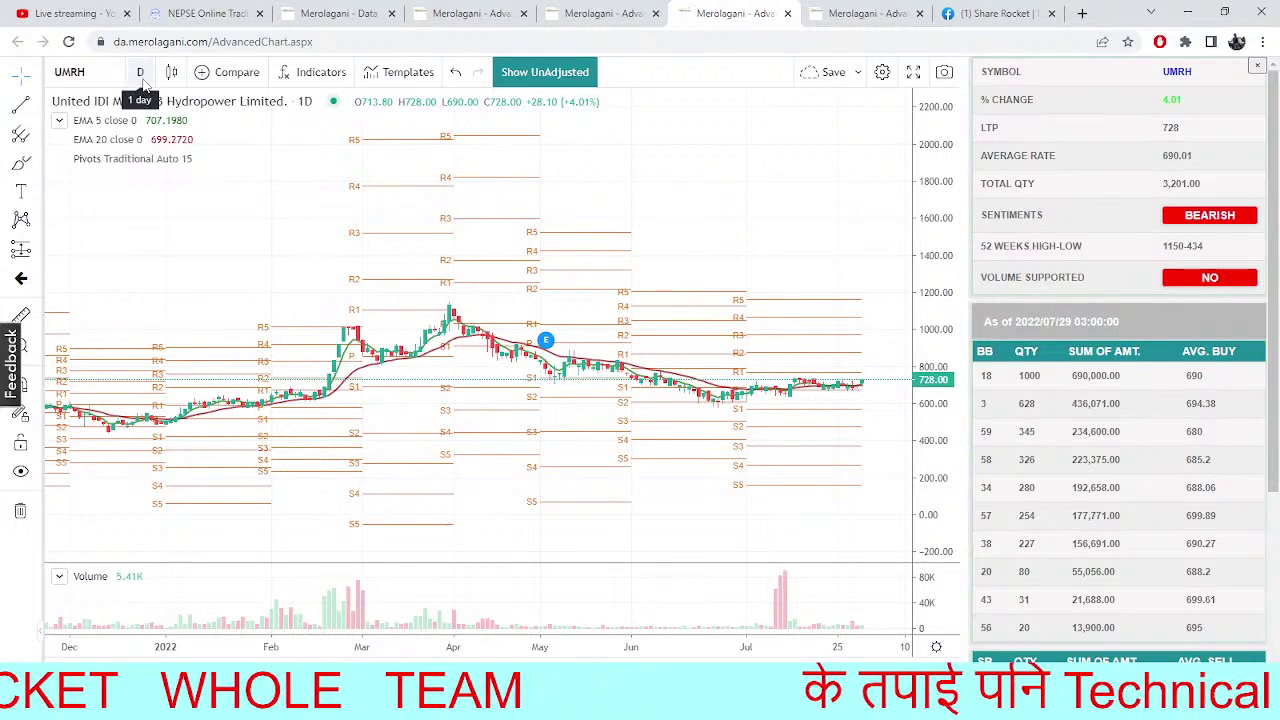
left_click(107, 72)
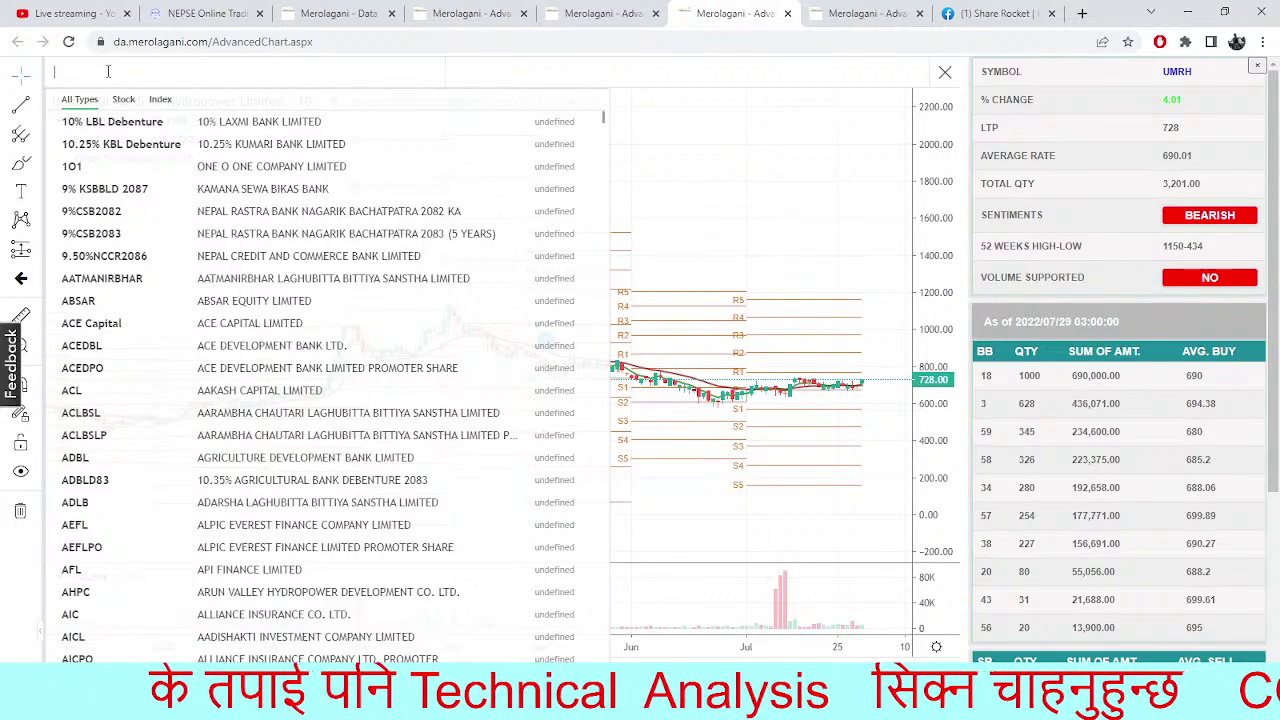
type("GH")
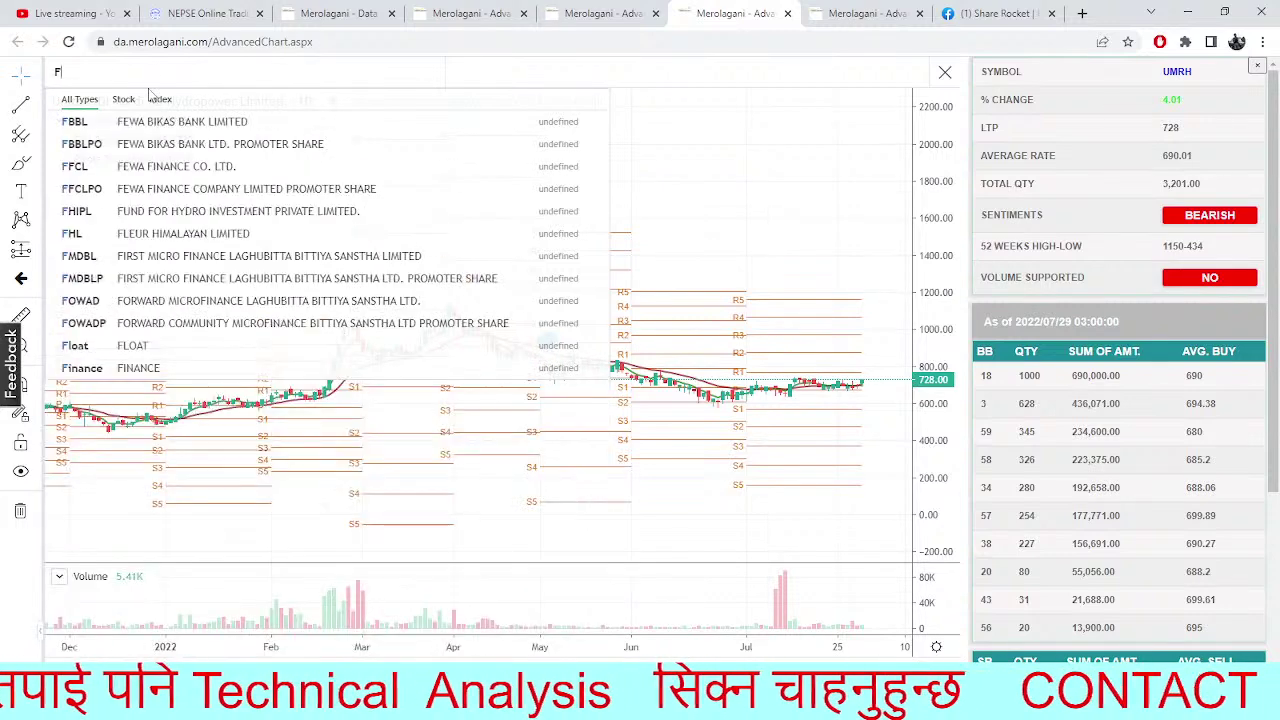
type("L")
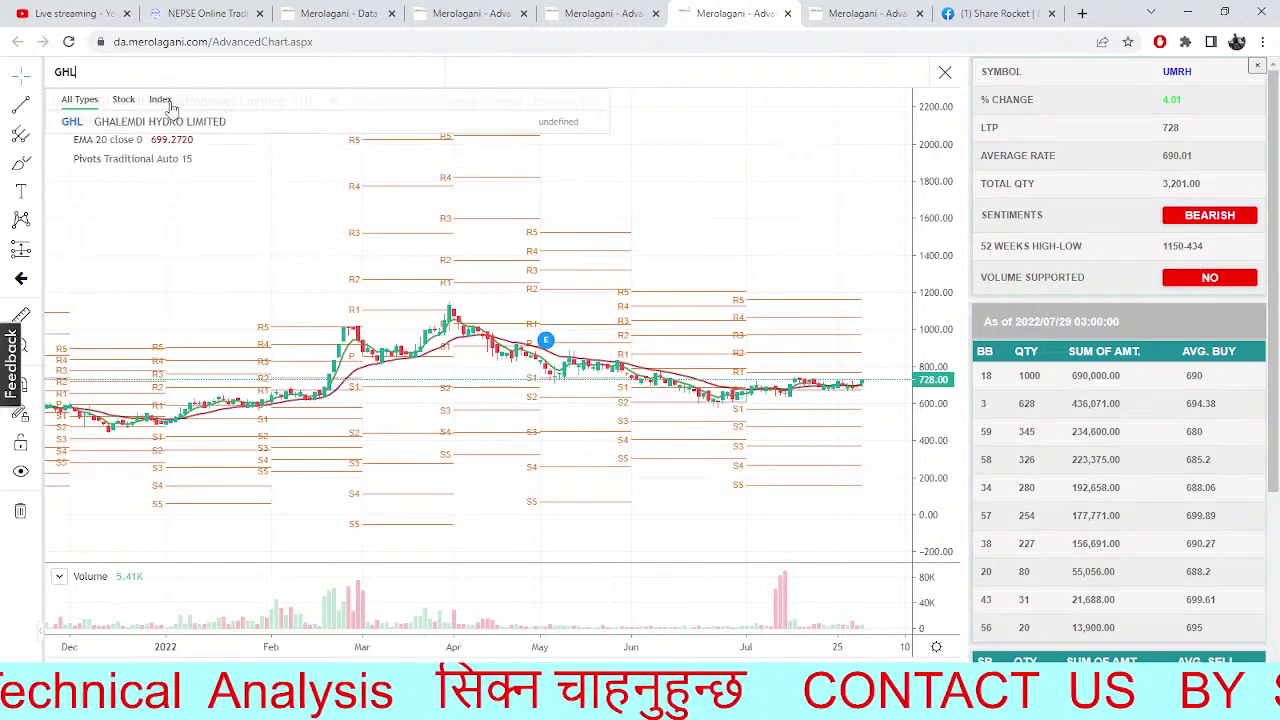
left_click(228, 124)
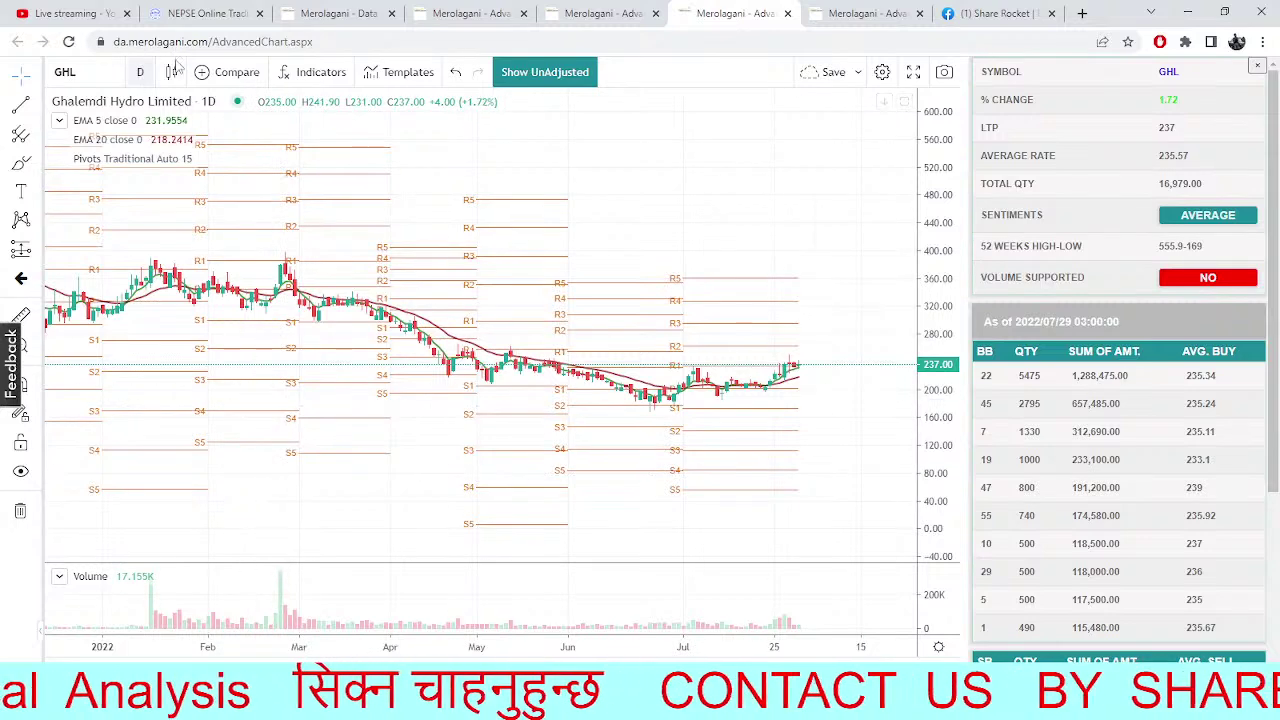
Reload the trading system page and display the Market Depth for UMRH (United IDI Mardi RB Hydropower)
left_click(212, 12)
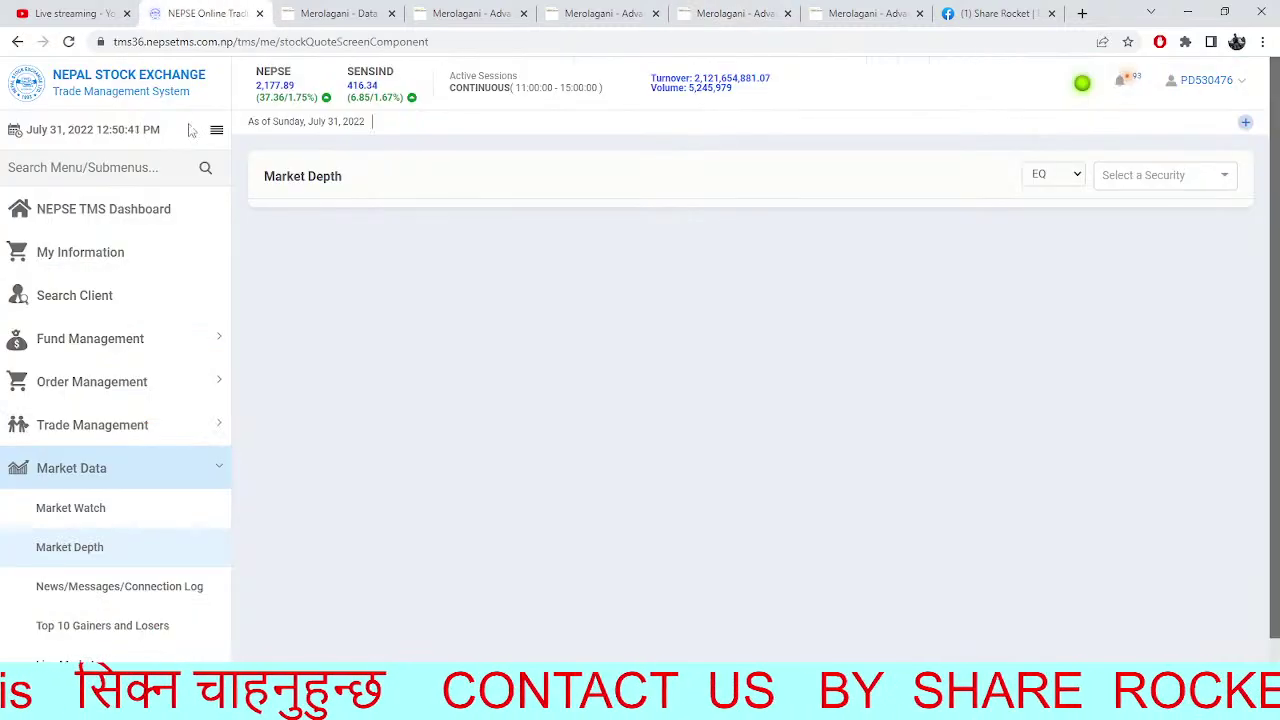
left_click(68, 42)
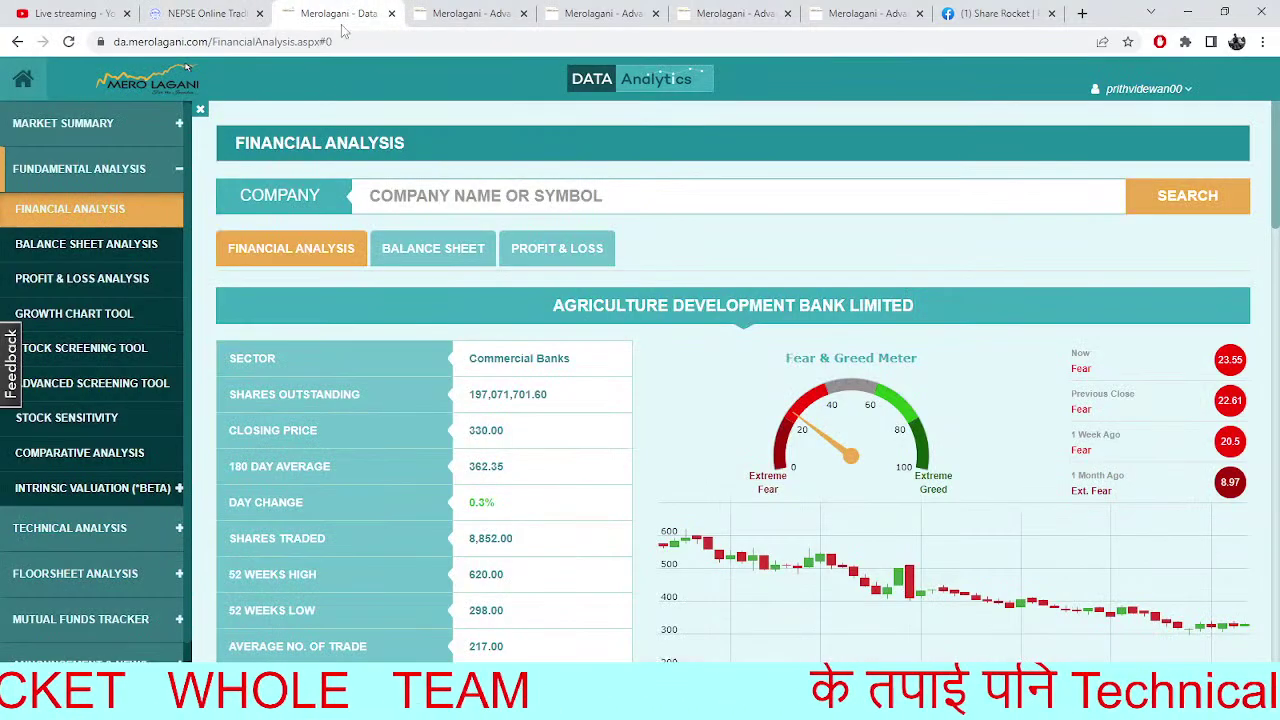
left_click(350, 13)
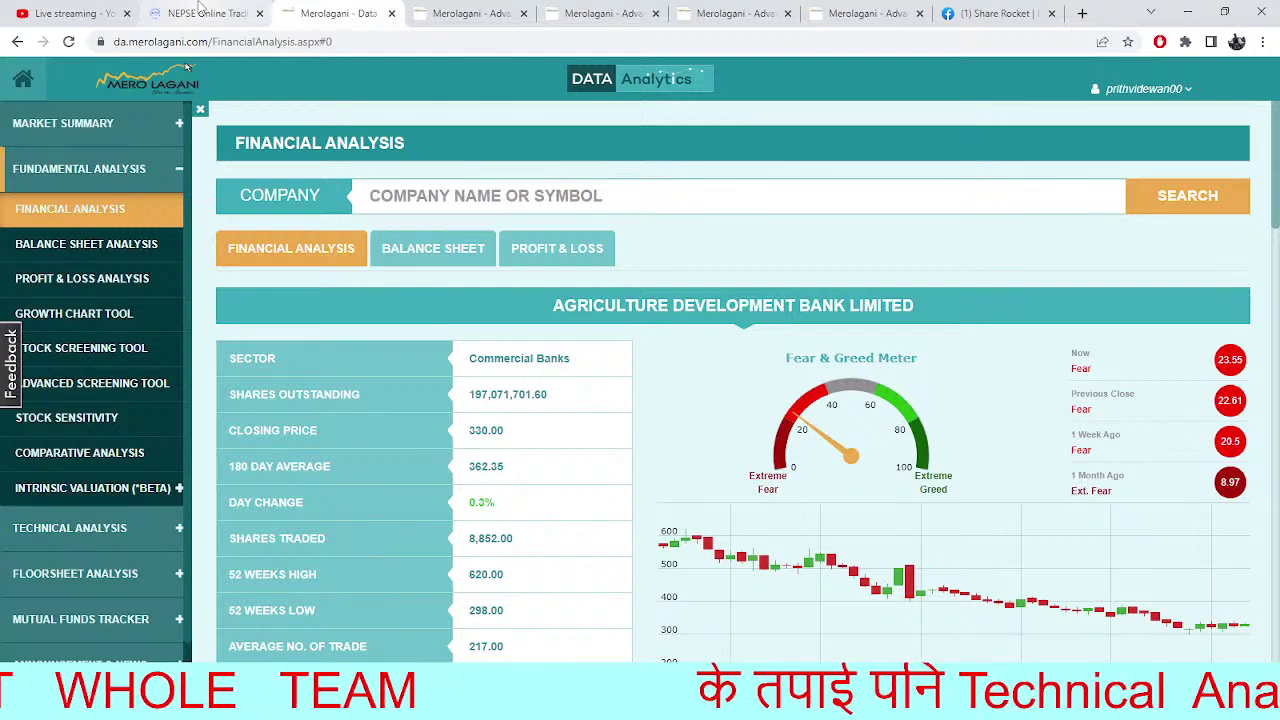
left_click(210, 12)
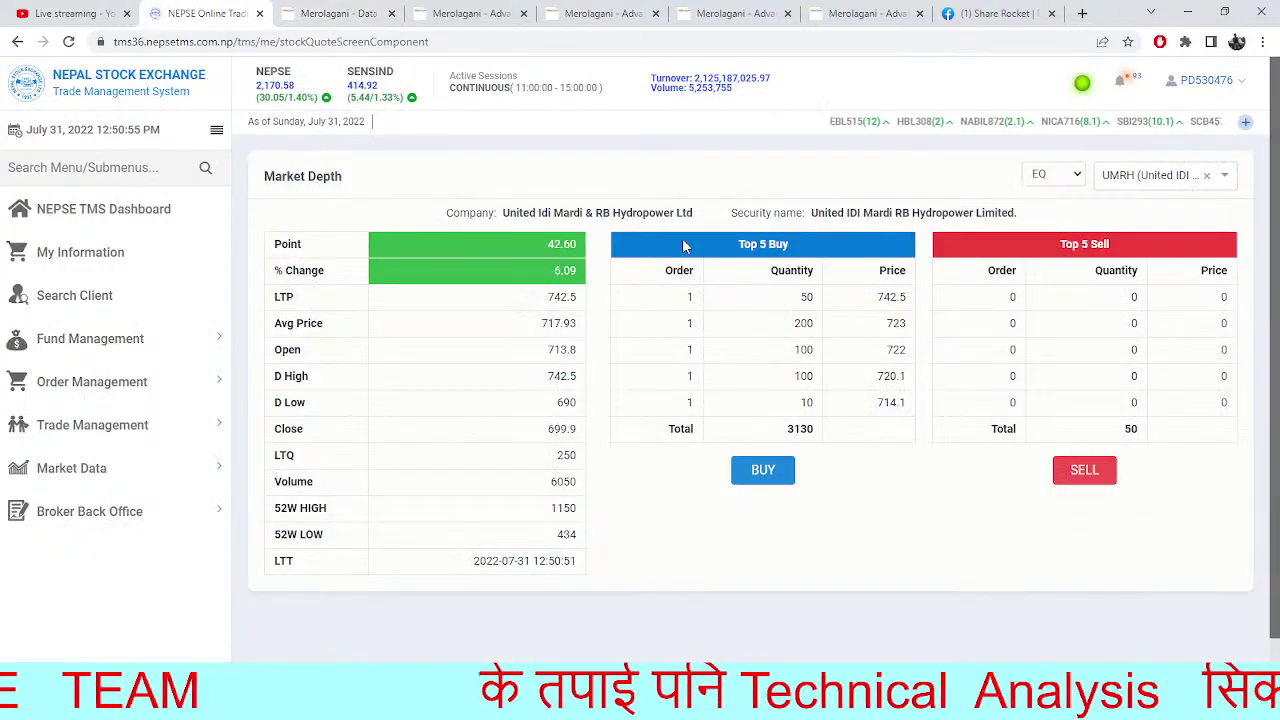
Compare the recent candles and EMA lines on the 15-minute and daily NEPSE charts on Merolagani
left_click(347, 20)
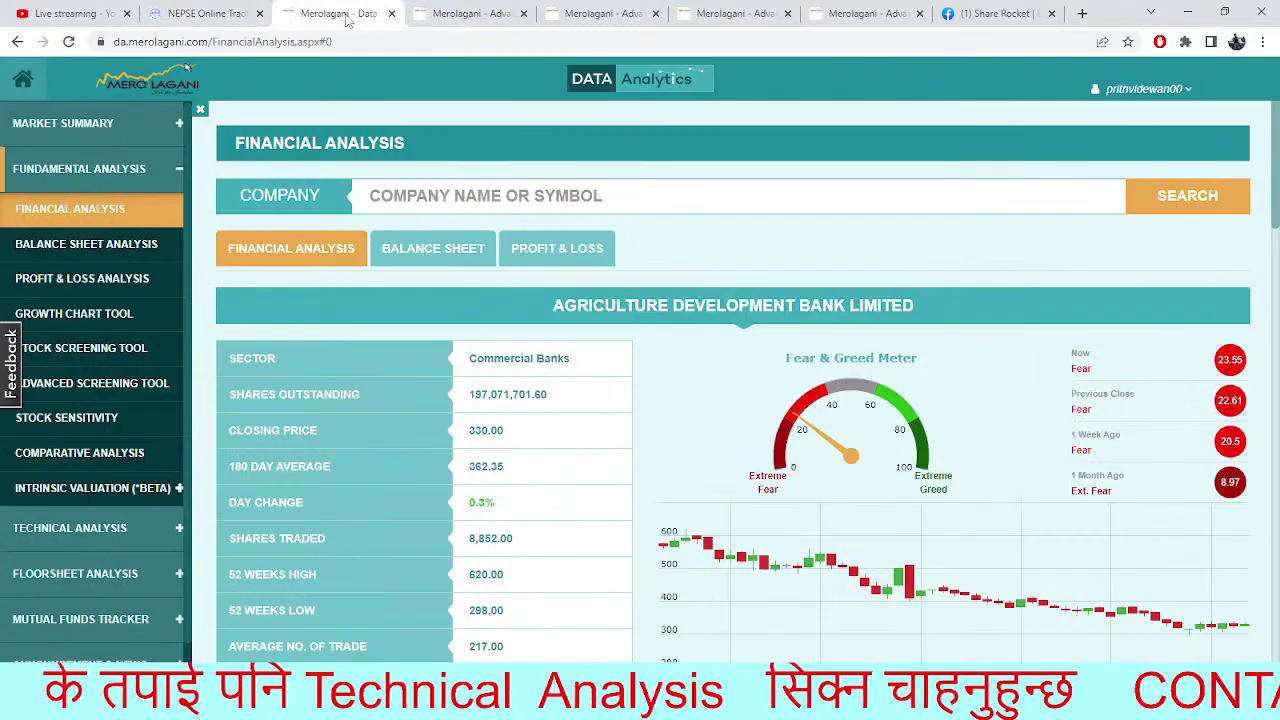
left_click(472, 16)
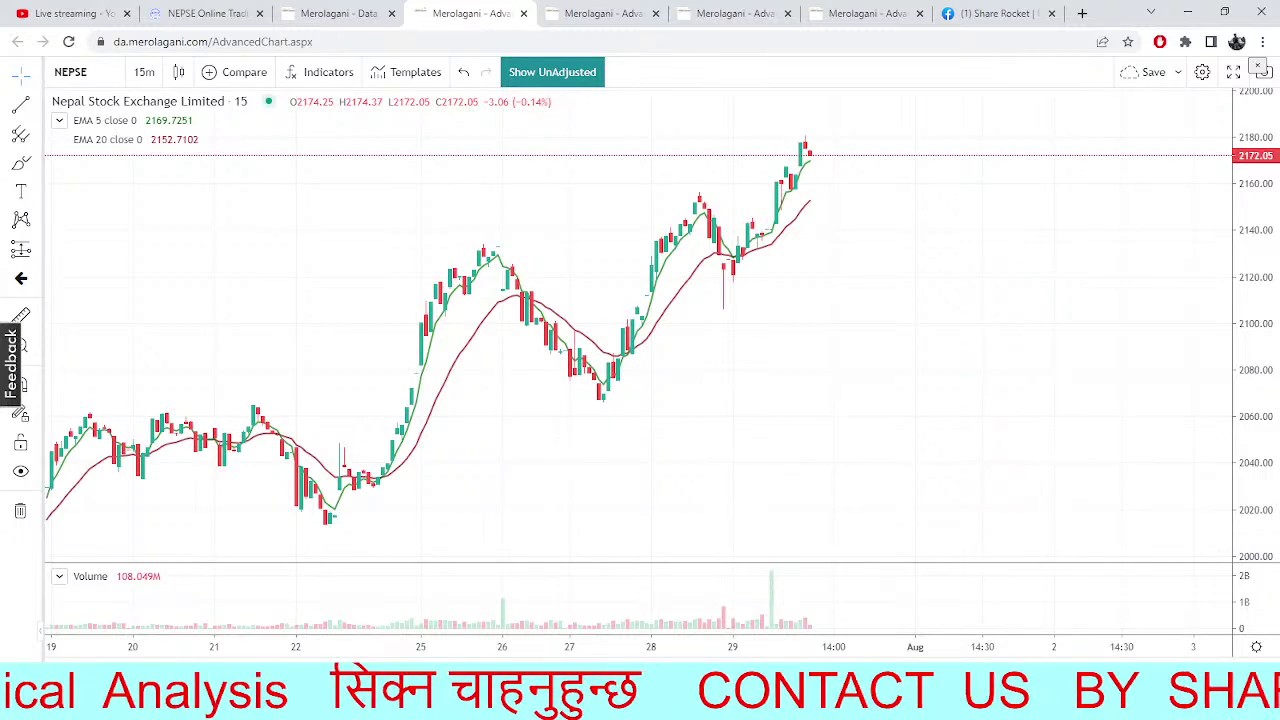
left_click(600, 13)
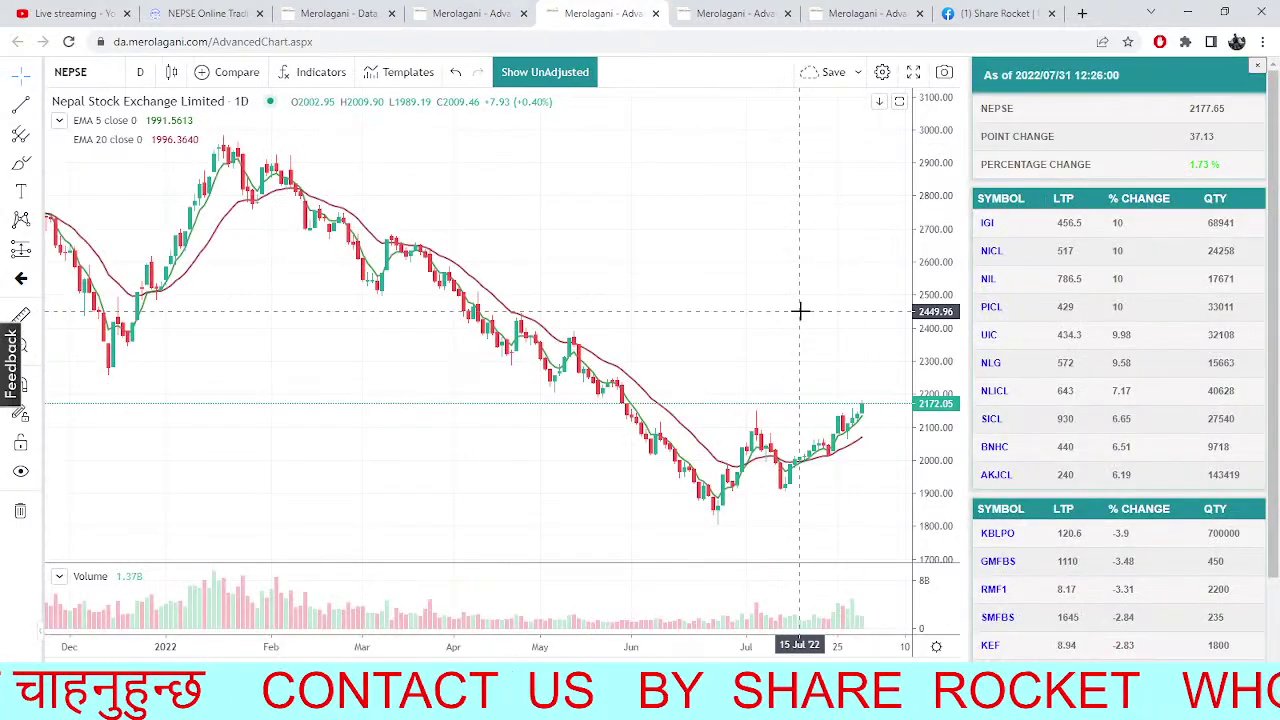
left_click_drag(803, 309, 739, 328)
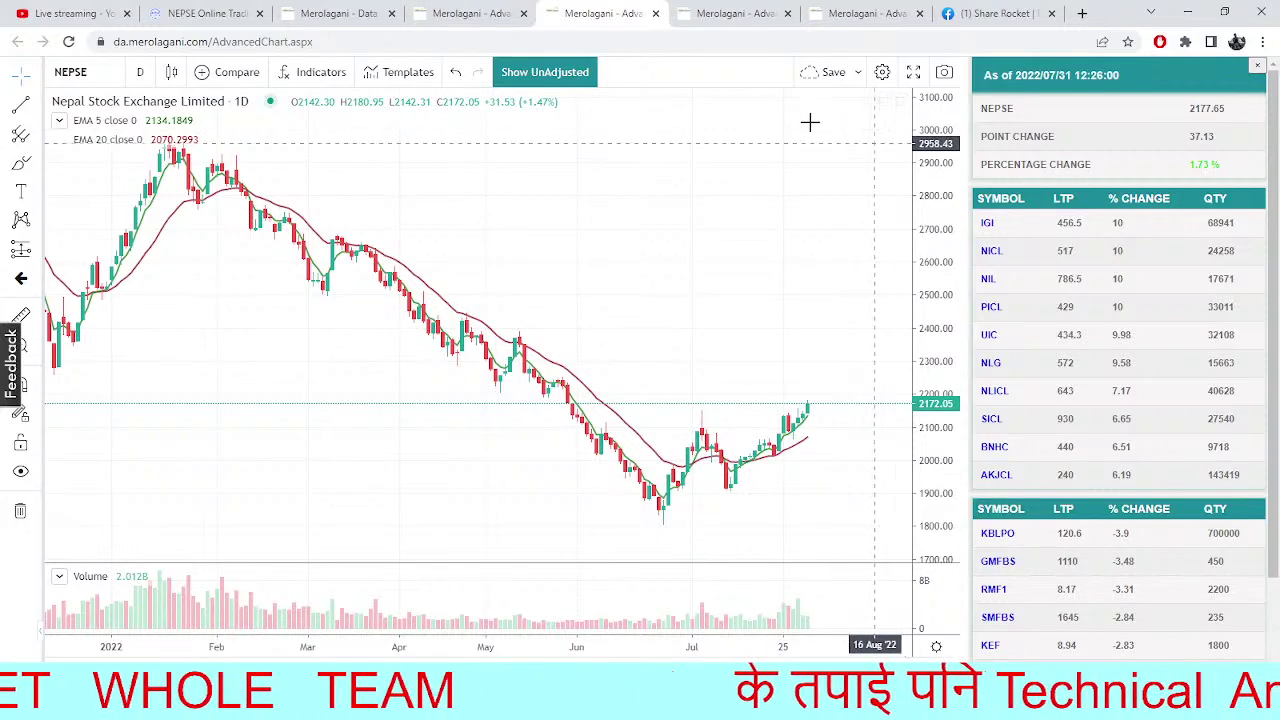
left_click(428, 9)
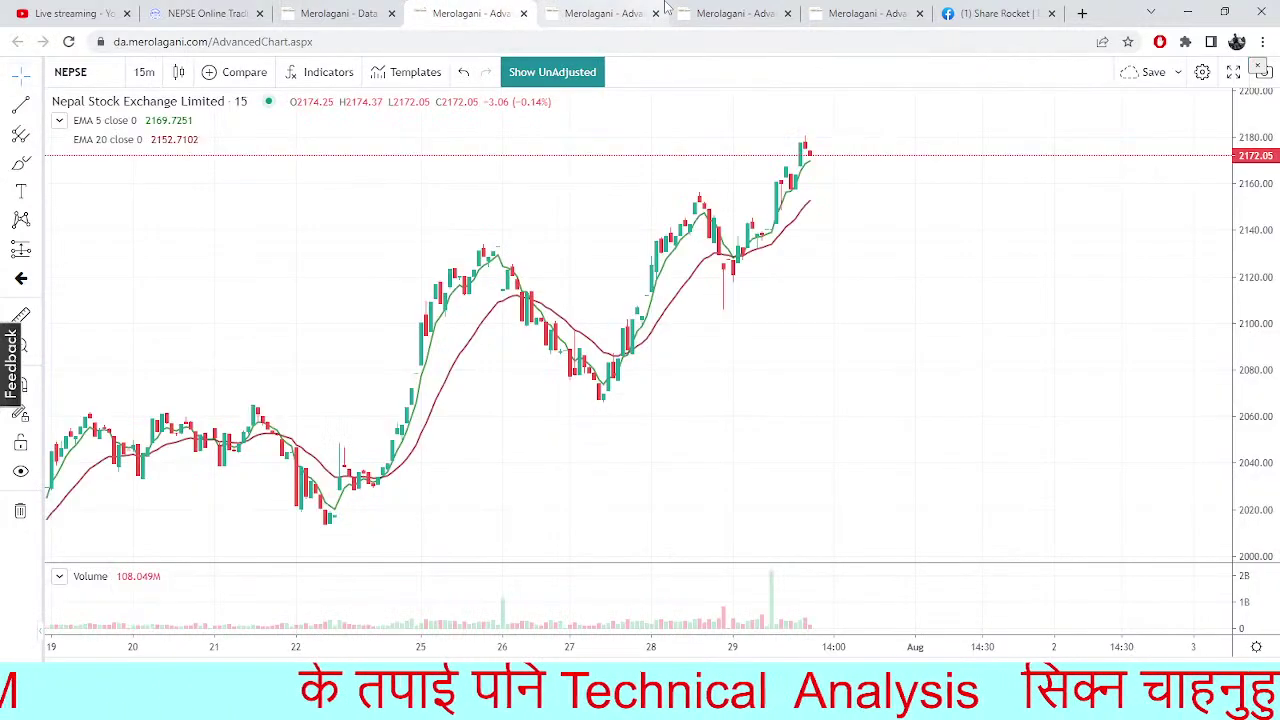
left_click(600, 13)
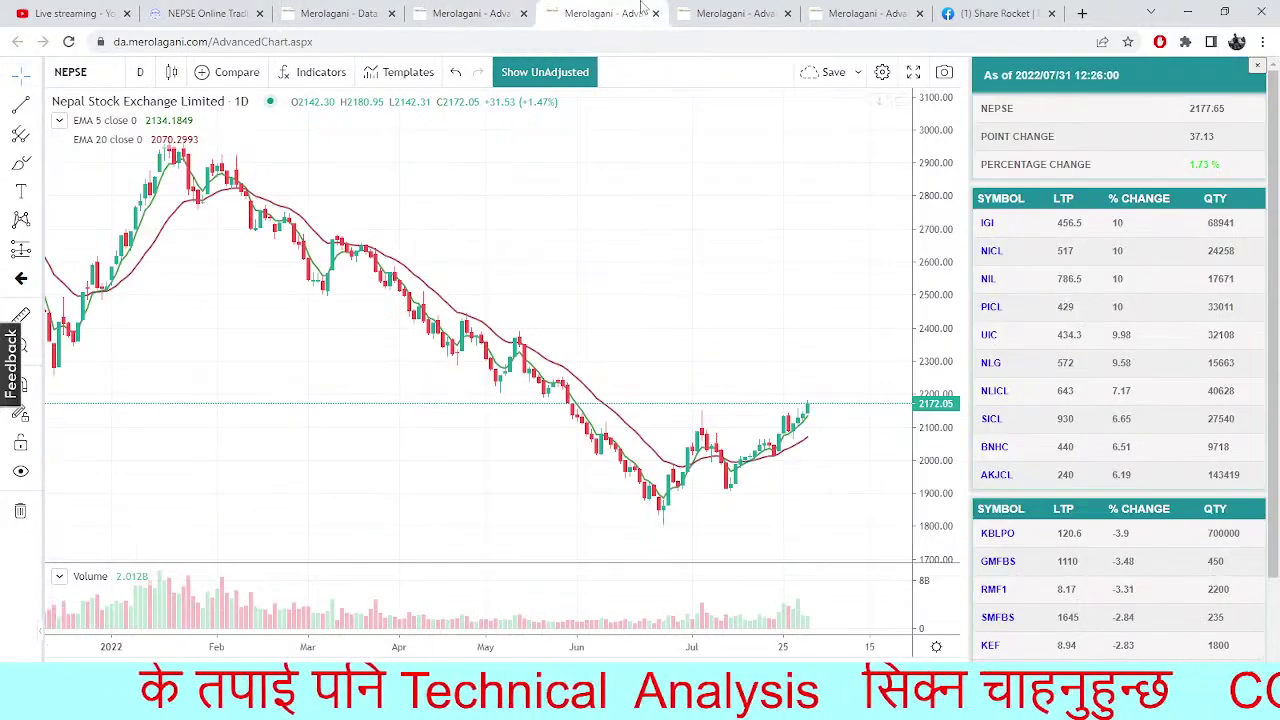
Change the daily pivot chart from GHL to NICL (Nepal Insurance Co. Ltd.)
left_click(720, 13)
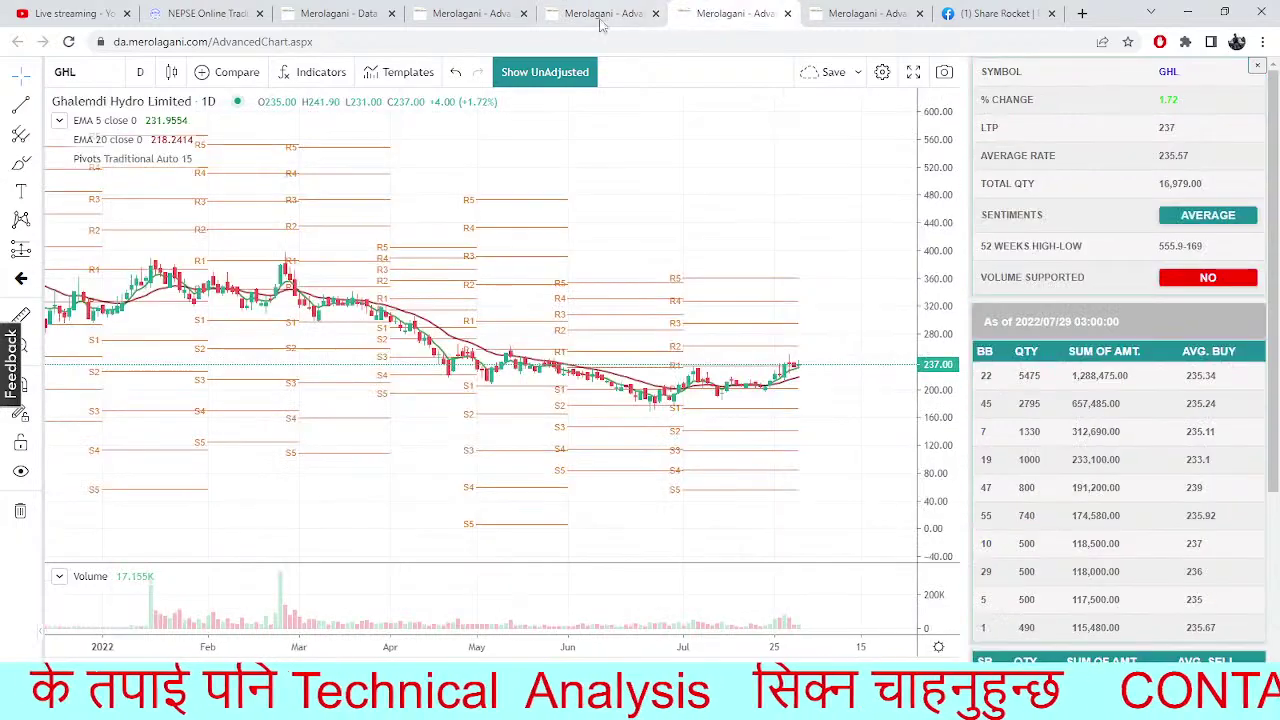
left_click(73, 72)
type("NICL")
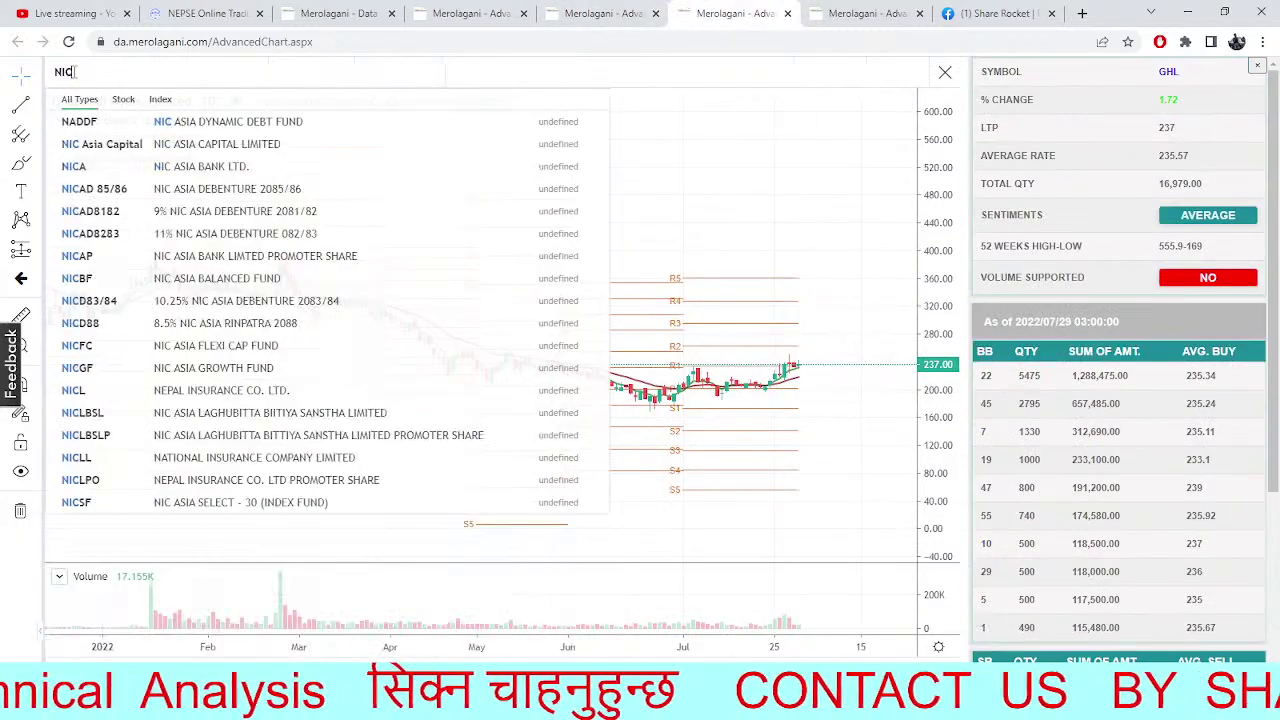
left_click(172, 123)
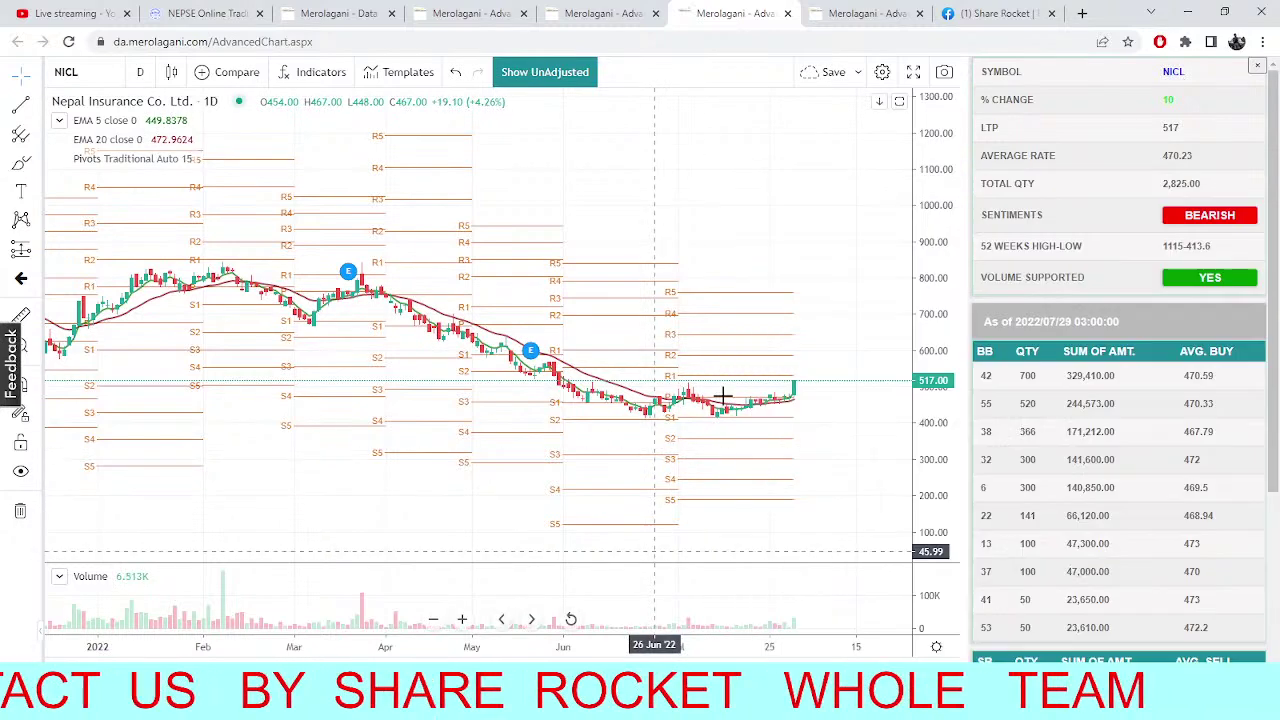
Examine the NICL chart's pivot levels, the 15-minute and daily NEPSE charts, and the UMRH chart
left_click_drag(757, 330, 762, 511)
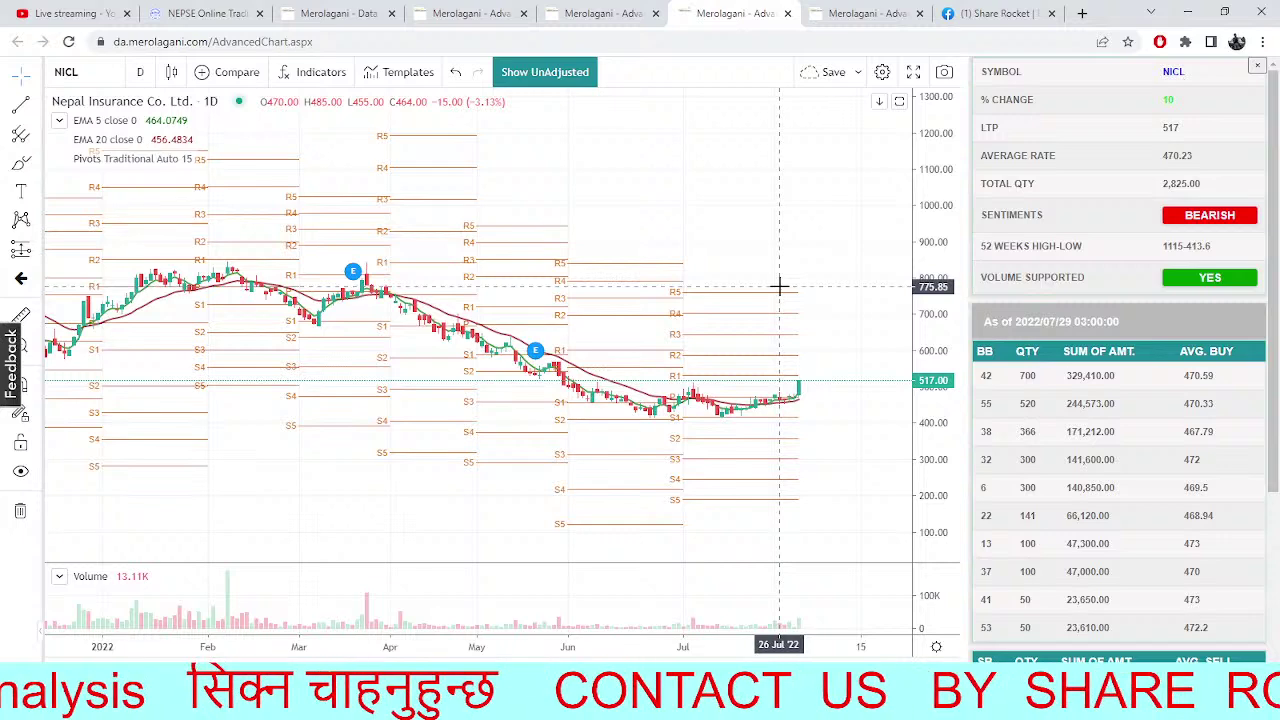
left_click(826, 16)
left_click(760, 10)
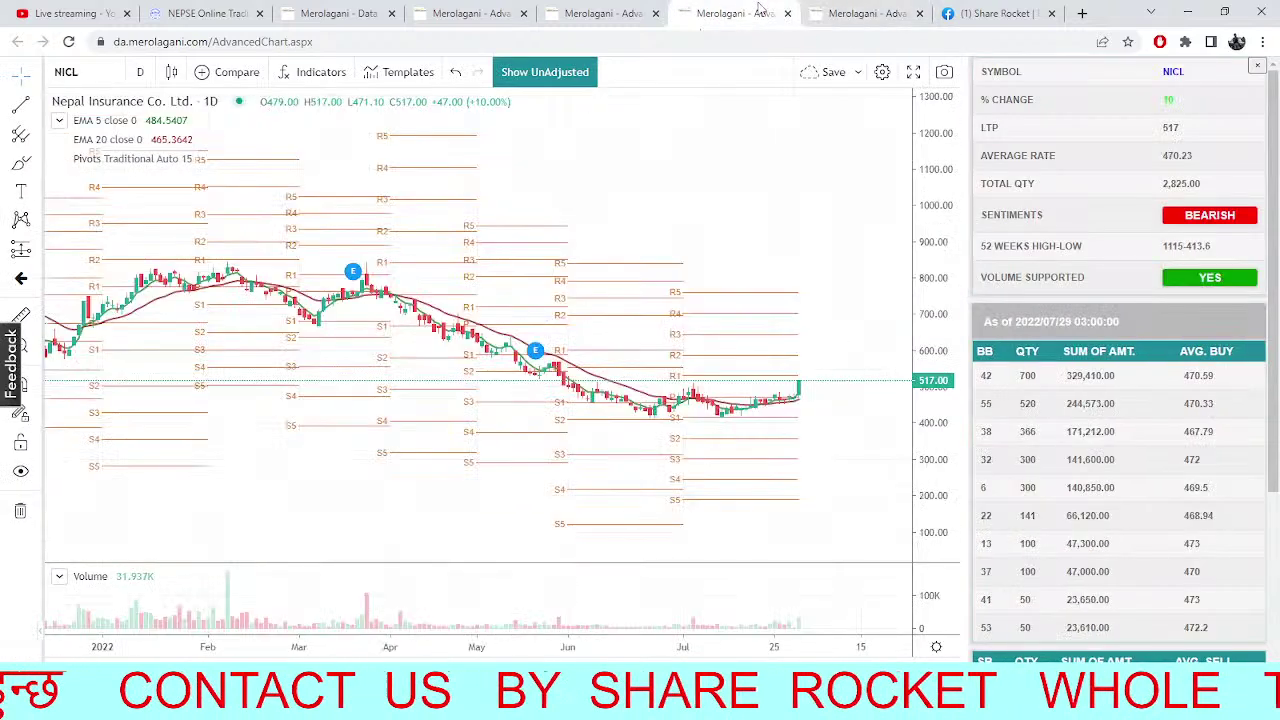
scroll(820, 234, "left", 2)
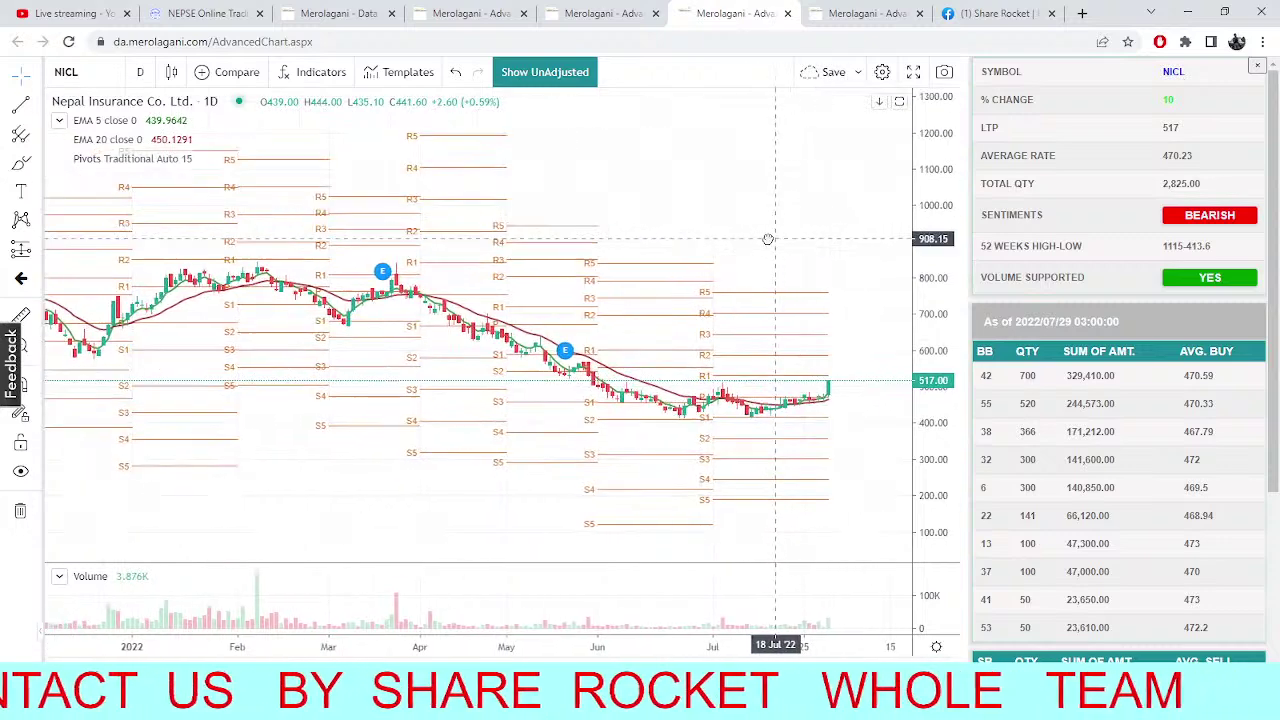
left_click(340, 13)
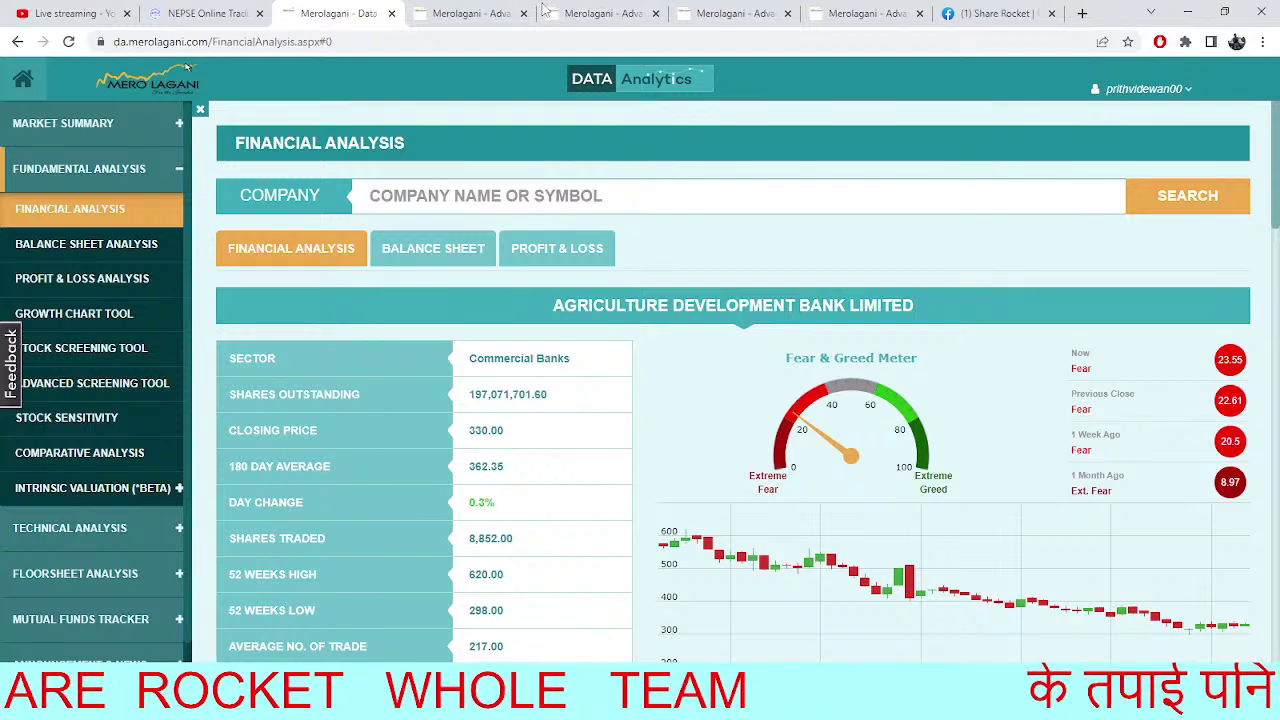
left_click(463, 13)
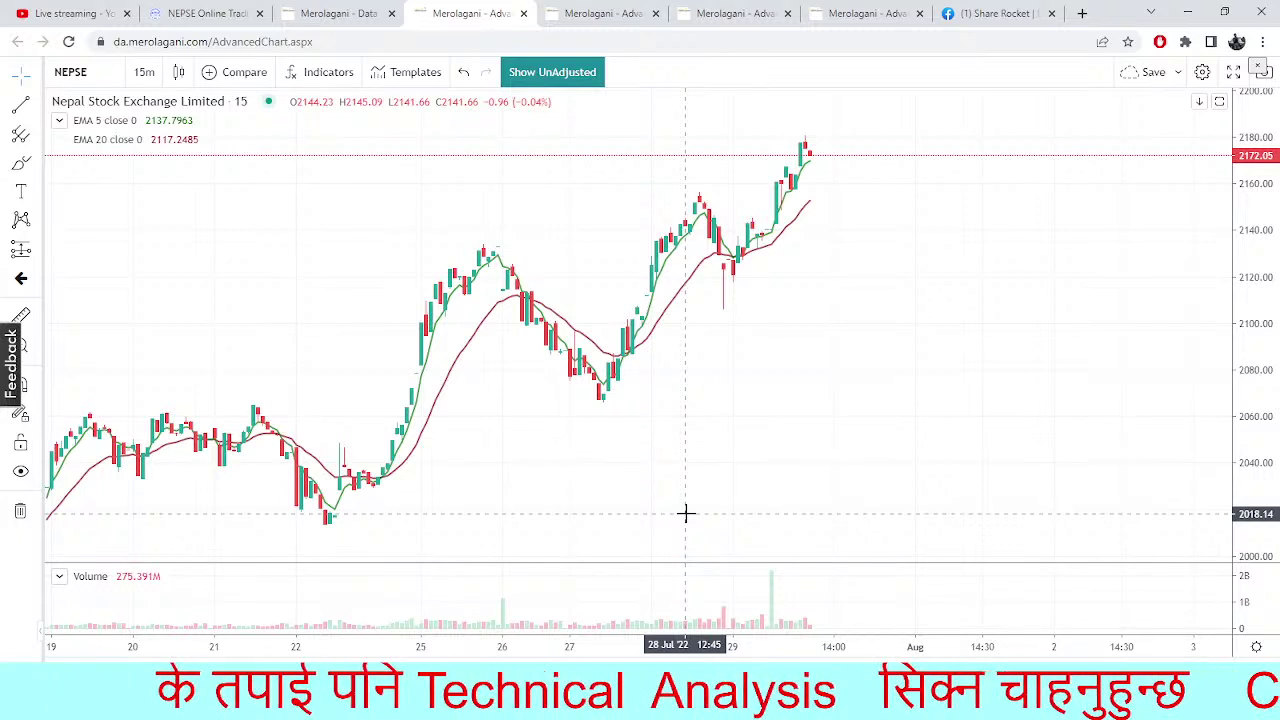
key("ctrl+Tab")
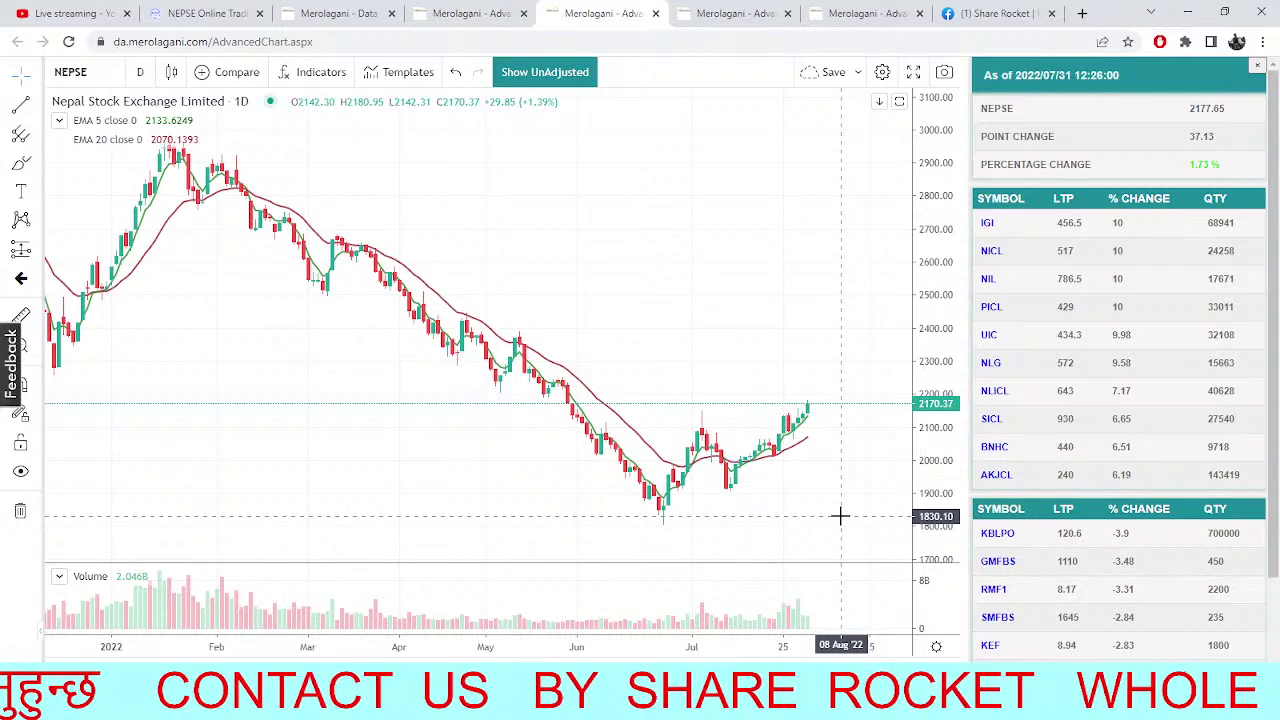
left_click(735, 13)
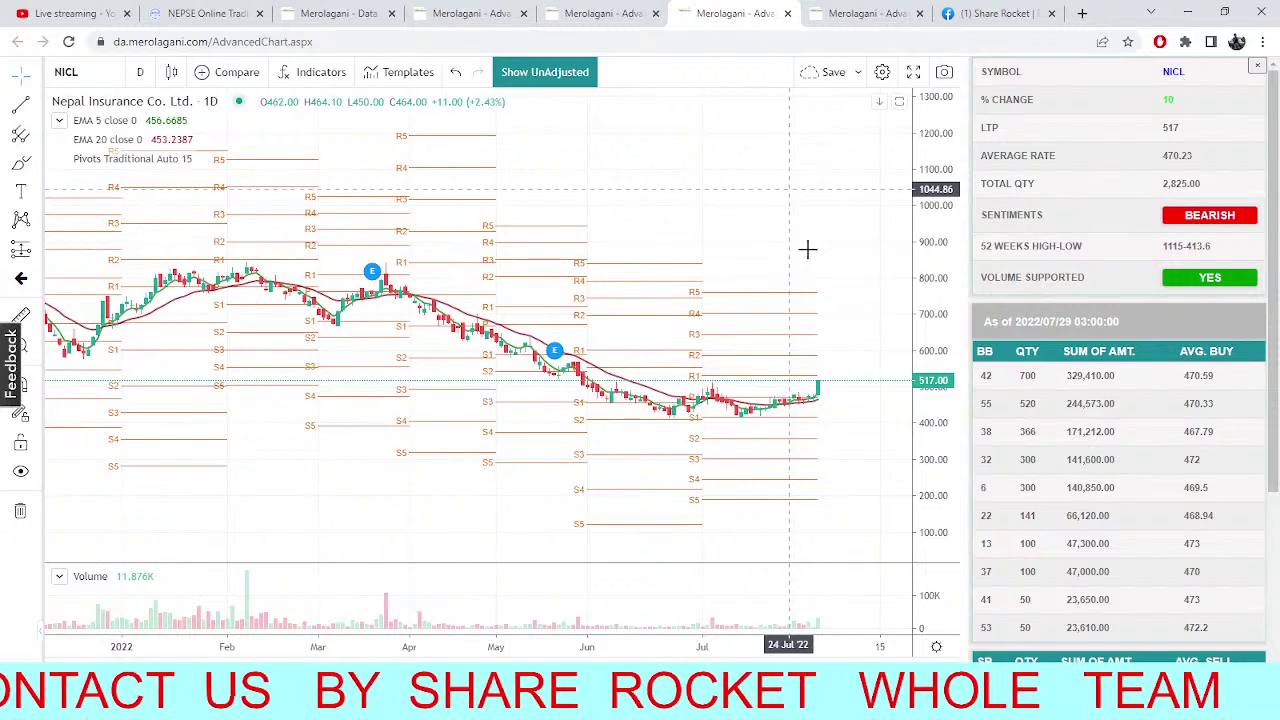
left_click(822, 13)
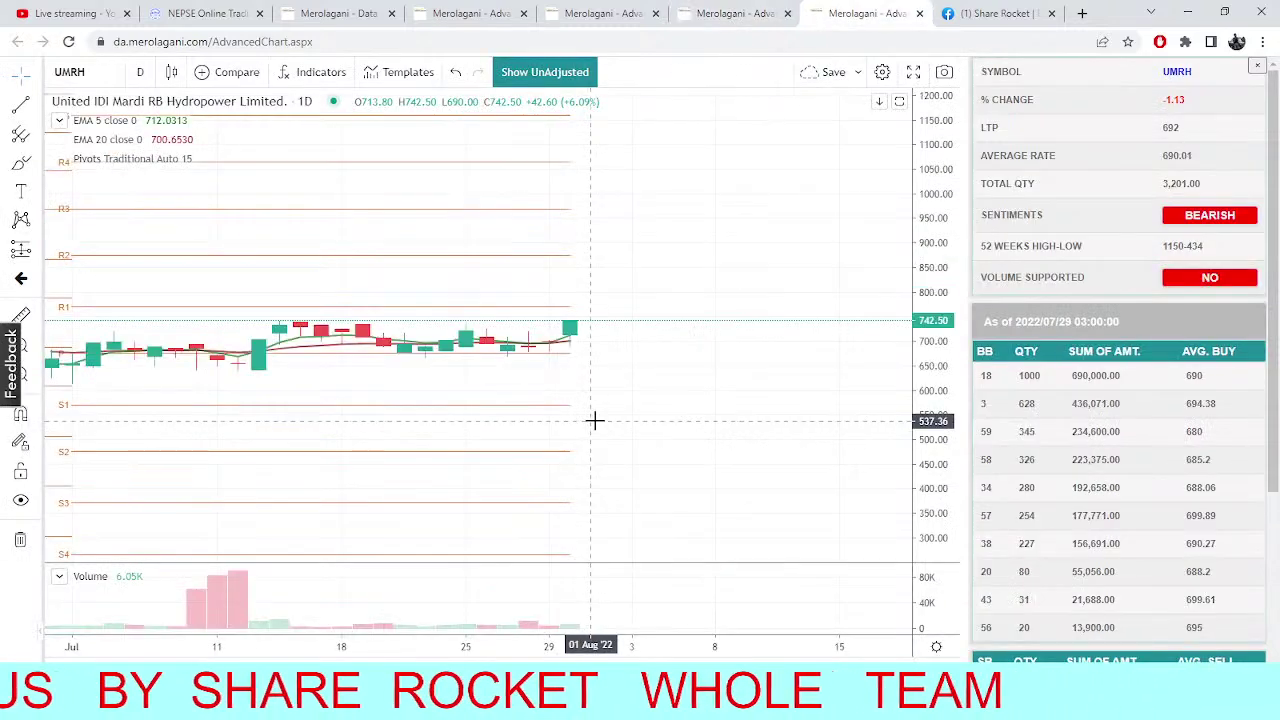
Check the UMRH market depth in the trading system and open the Live Market table
left_click(254, 12)
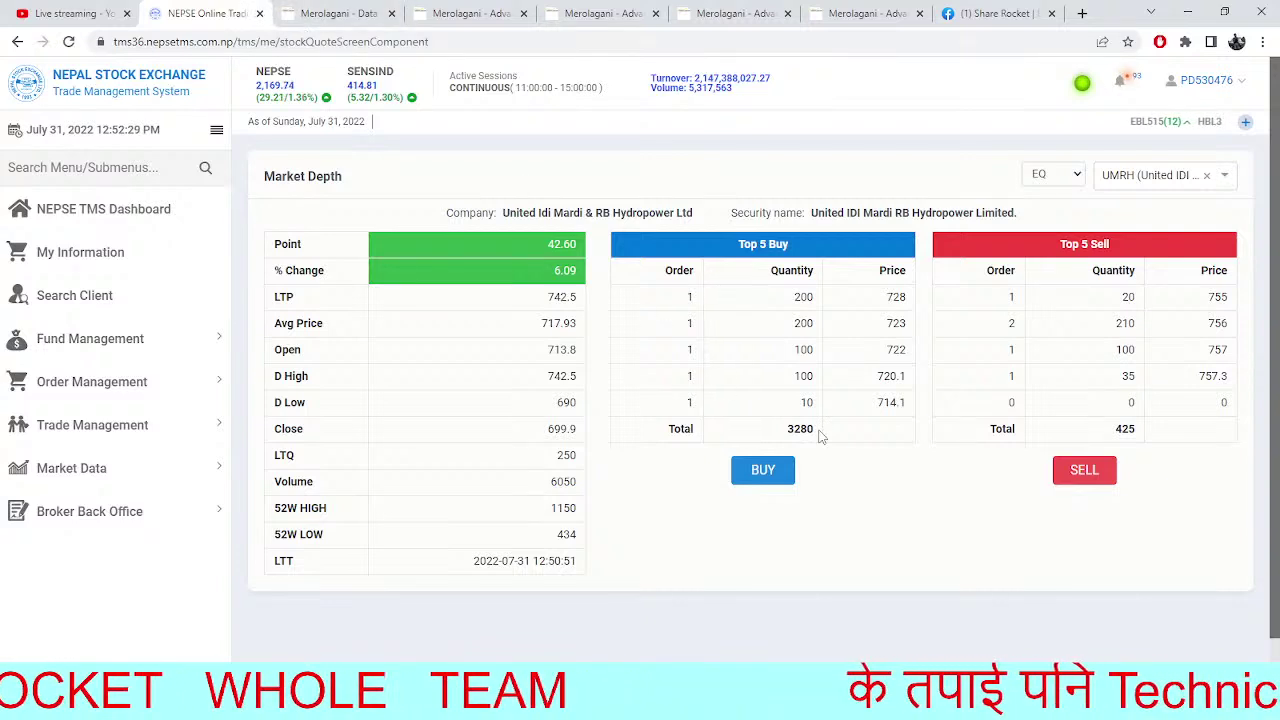
left_click(126, 467)
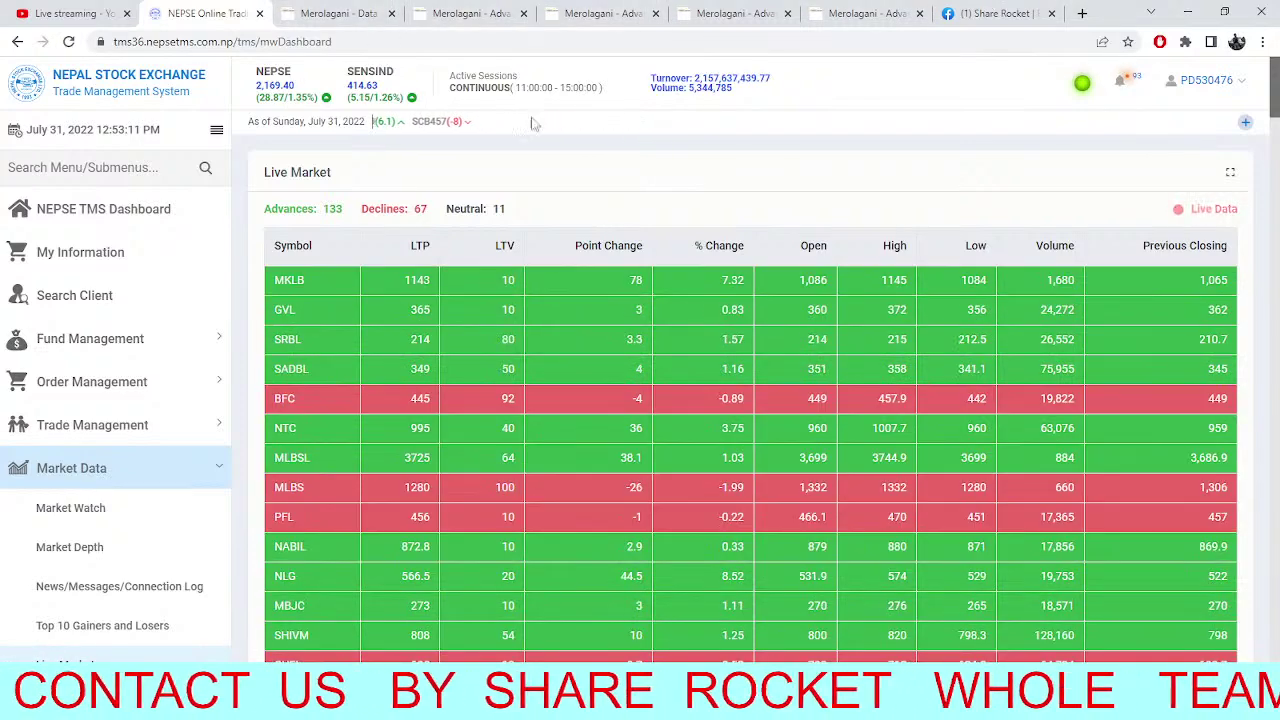
left_click(318, 10)
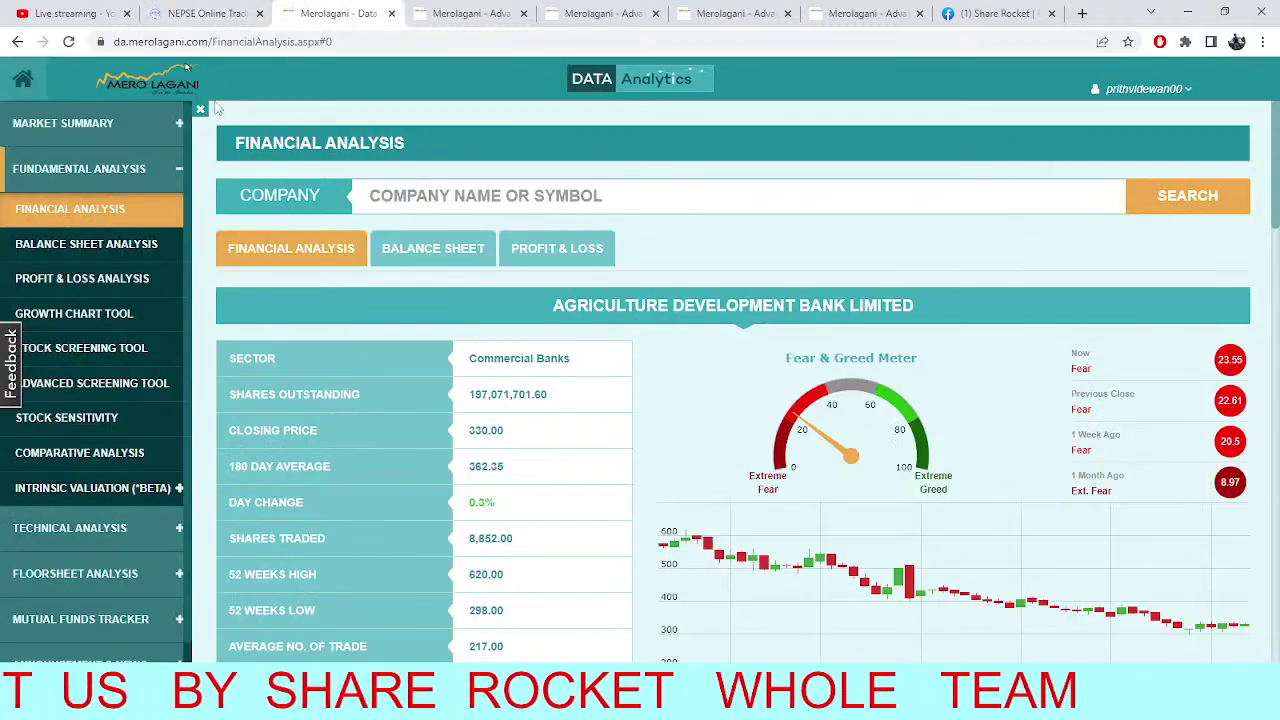
left_click(200, 12)
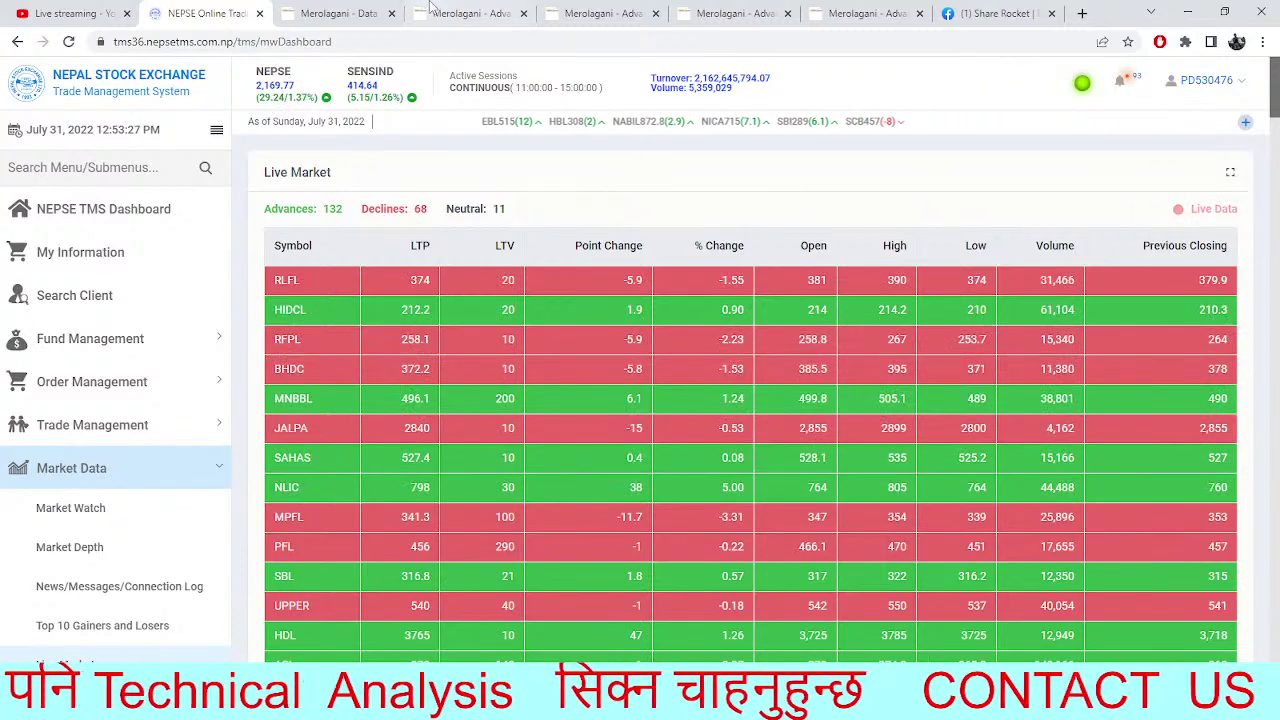
left_click(338, 13)
left_click(227, 12)
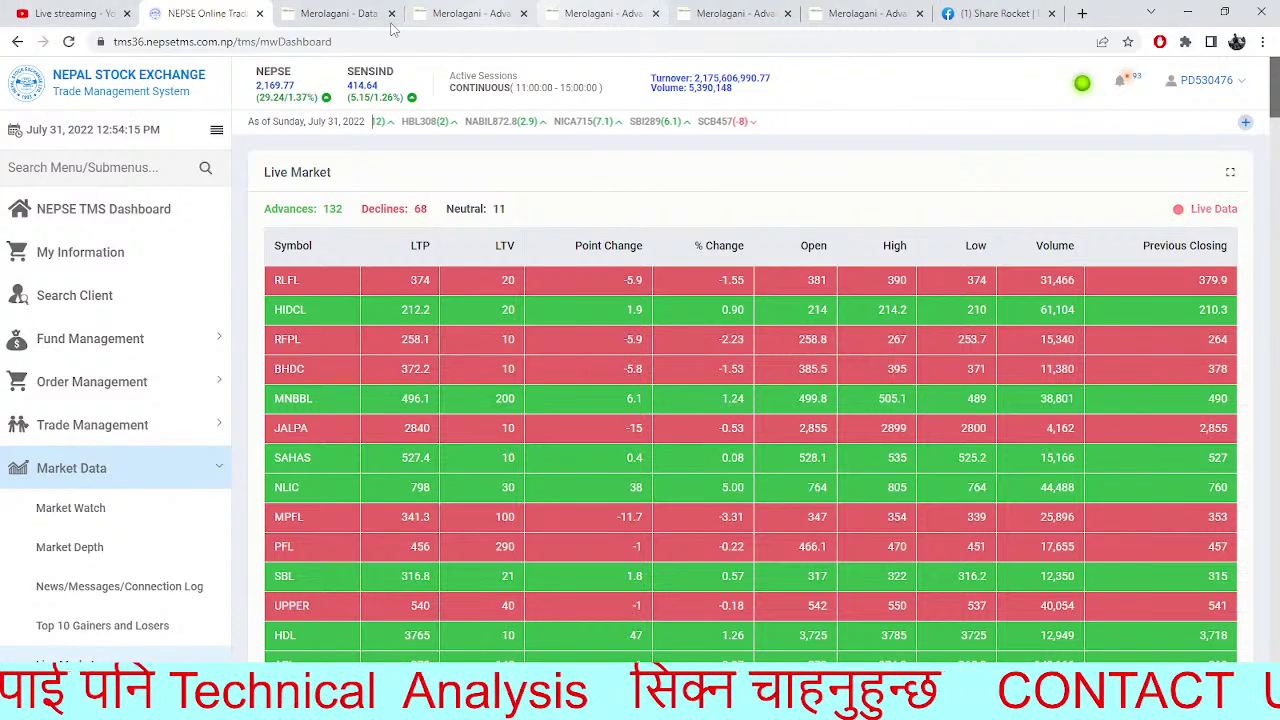
Review the latest candles on the 15-minute NEPSE chart and return to the NICL pivot chart
left_click(344, 8)
left_click(465, 13)
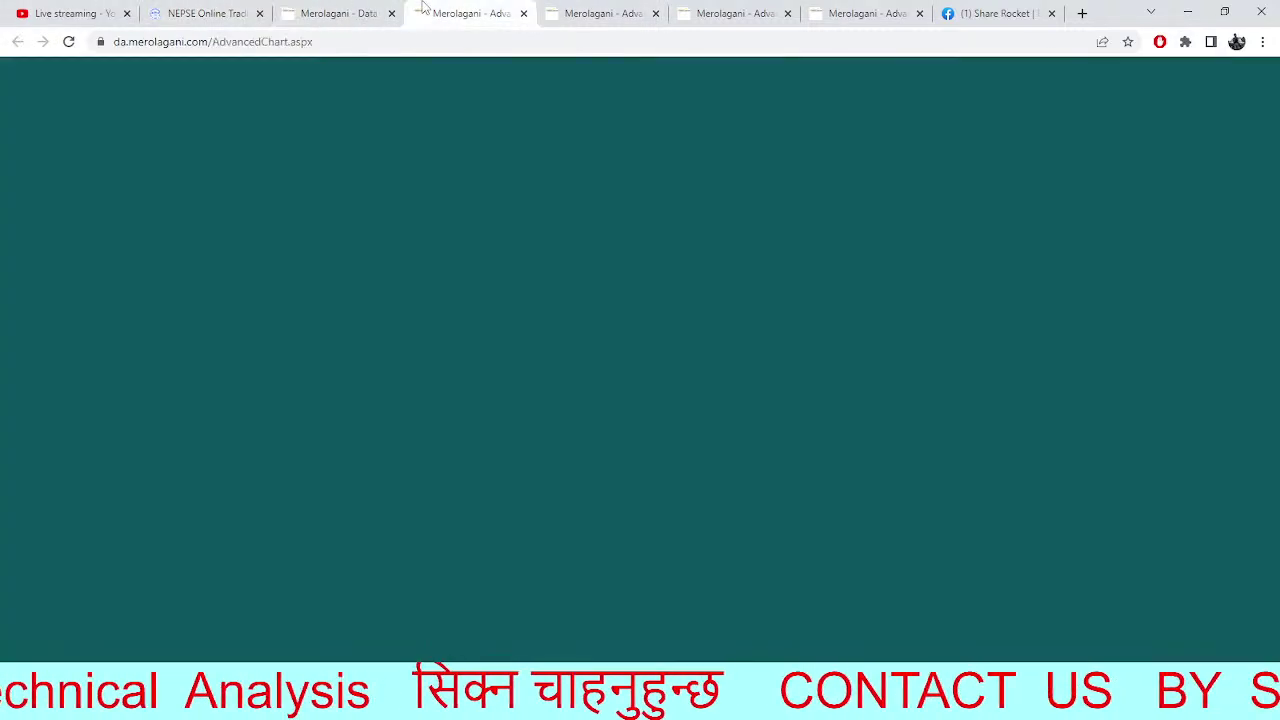
left_click_drag(823, 414, 743, 191)
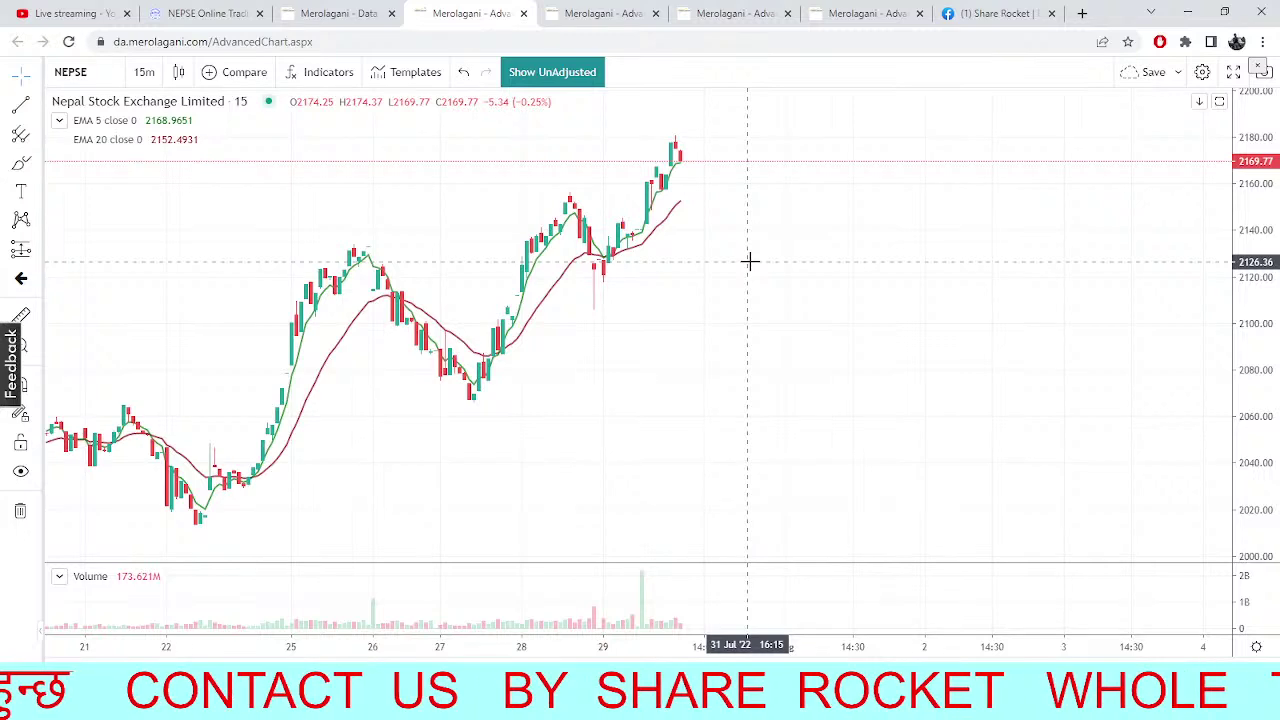
left_click(735, 13)
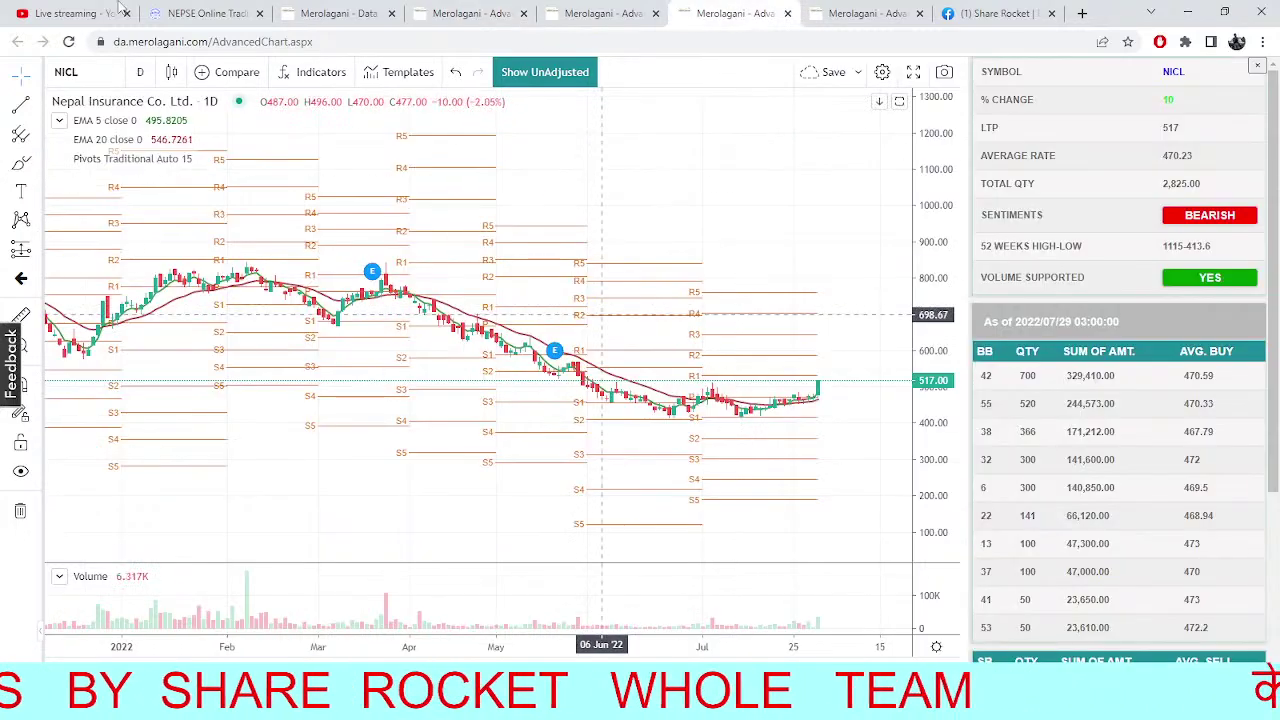
Change the daily pivot chart from NICL to TRH (Taragaon Regency Hotel Limited)
left_click(104, 66)
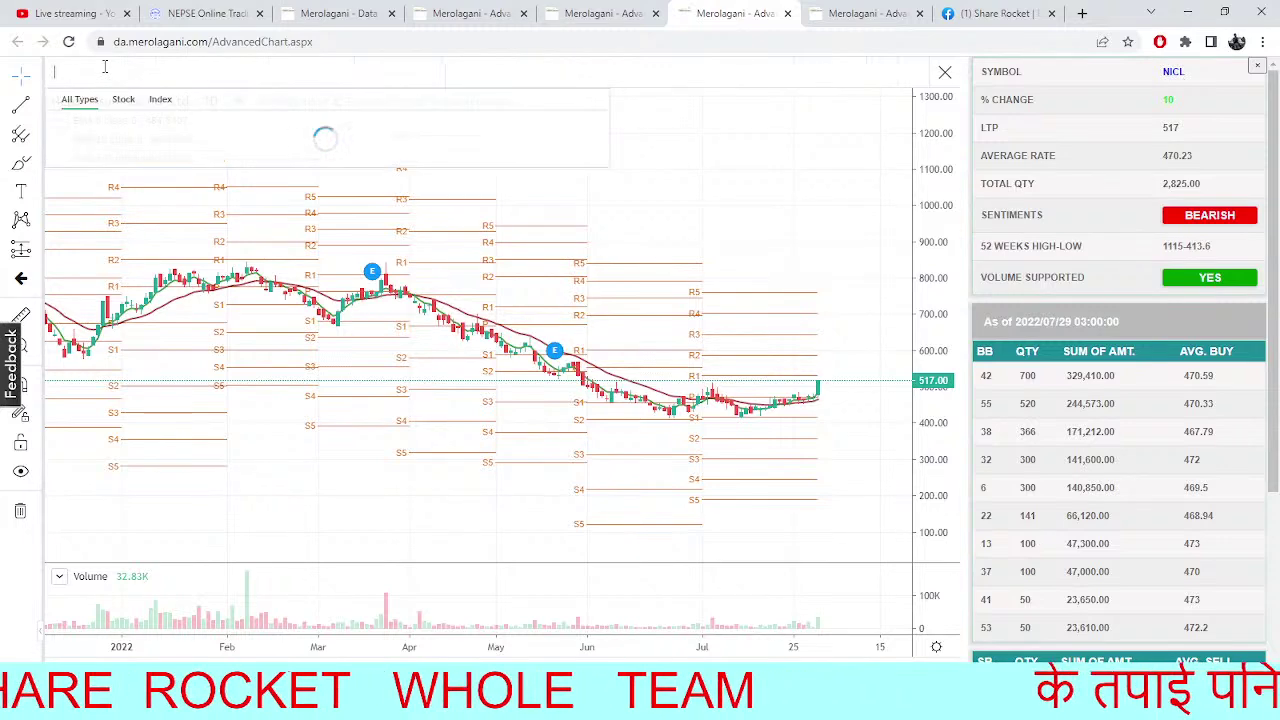
type("TRH")
left_click(171, 121)
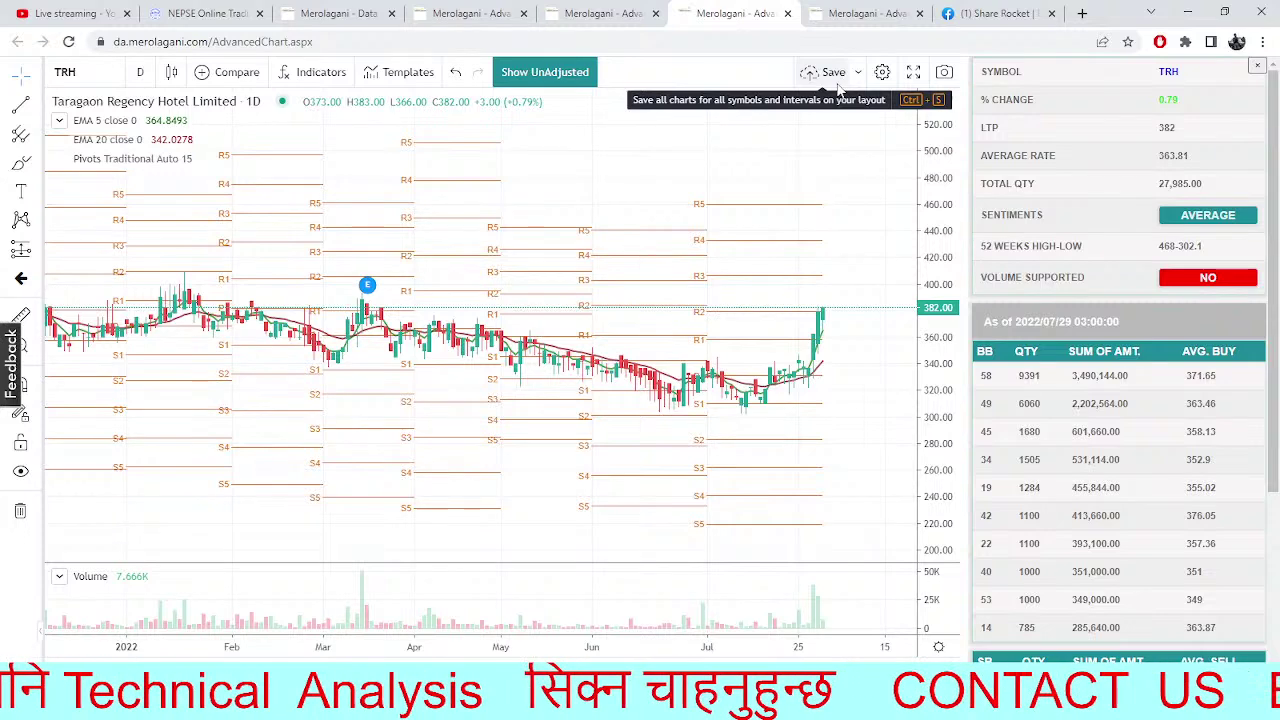
Switch to the Share Rocket Facebook page and copy its full web address
left_click(995, 13)
left_click(557, 43)
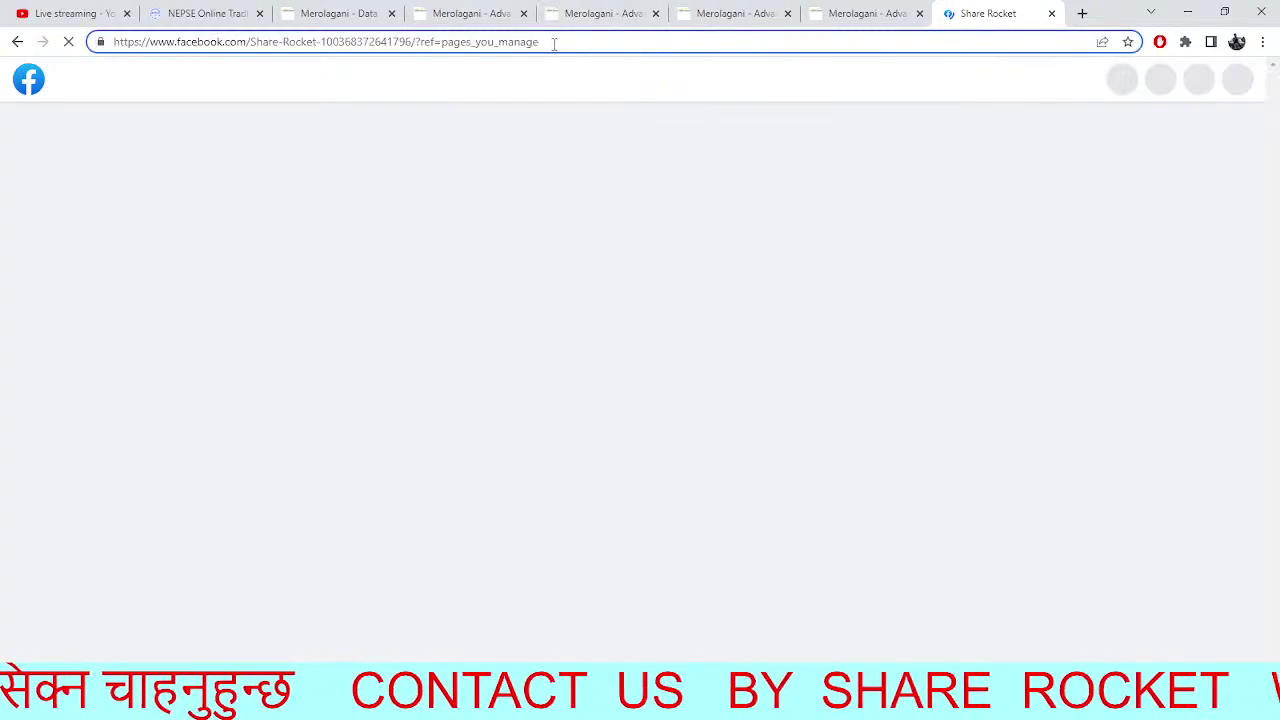
left_click_drag(553, 43, 112, 44)
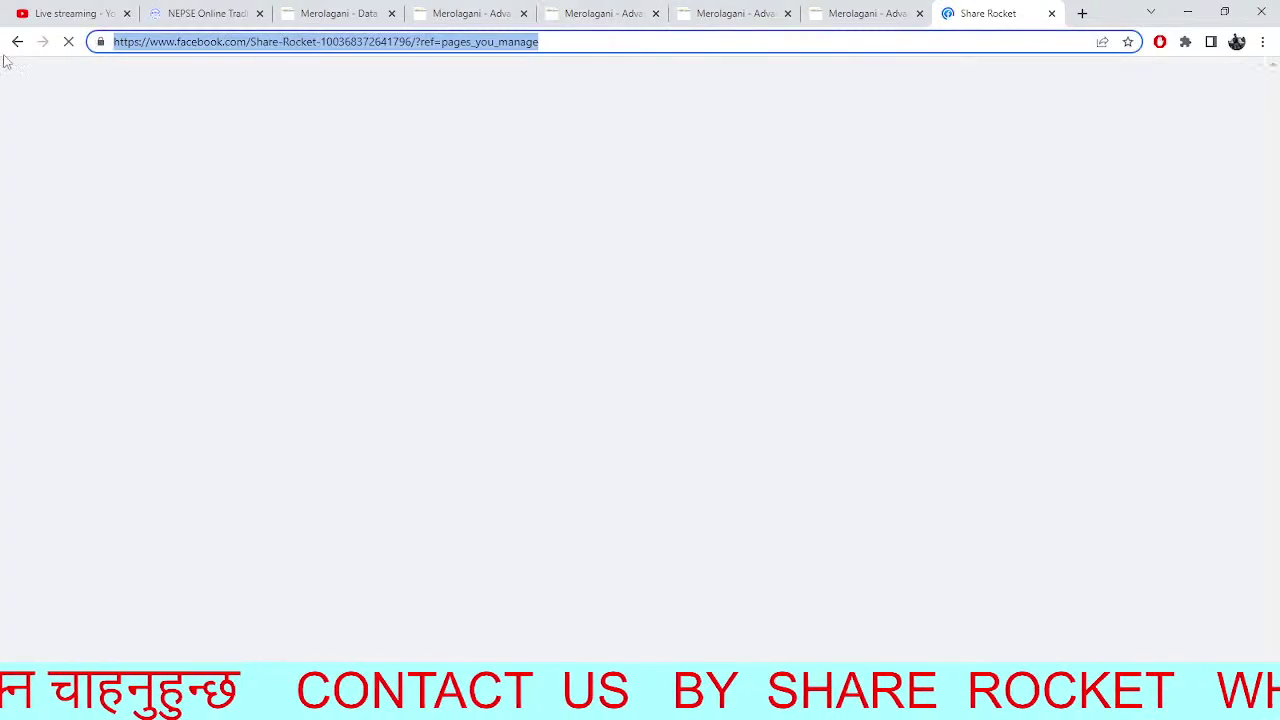
right_click(268, 45)
left_click(407, 158)
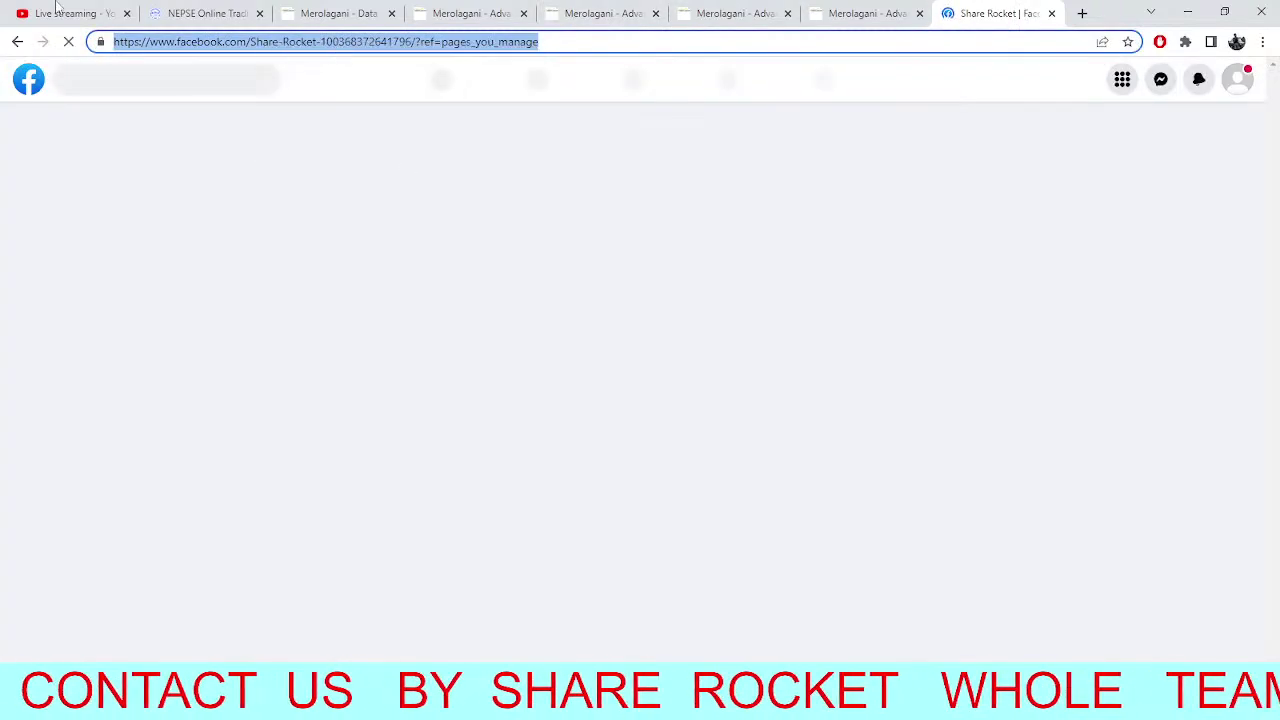
Switch to YouTube Studio and post the copied Share Rocket Facebook page link four times in the live chat
key("ctrl+1")
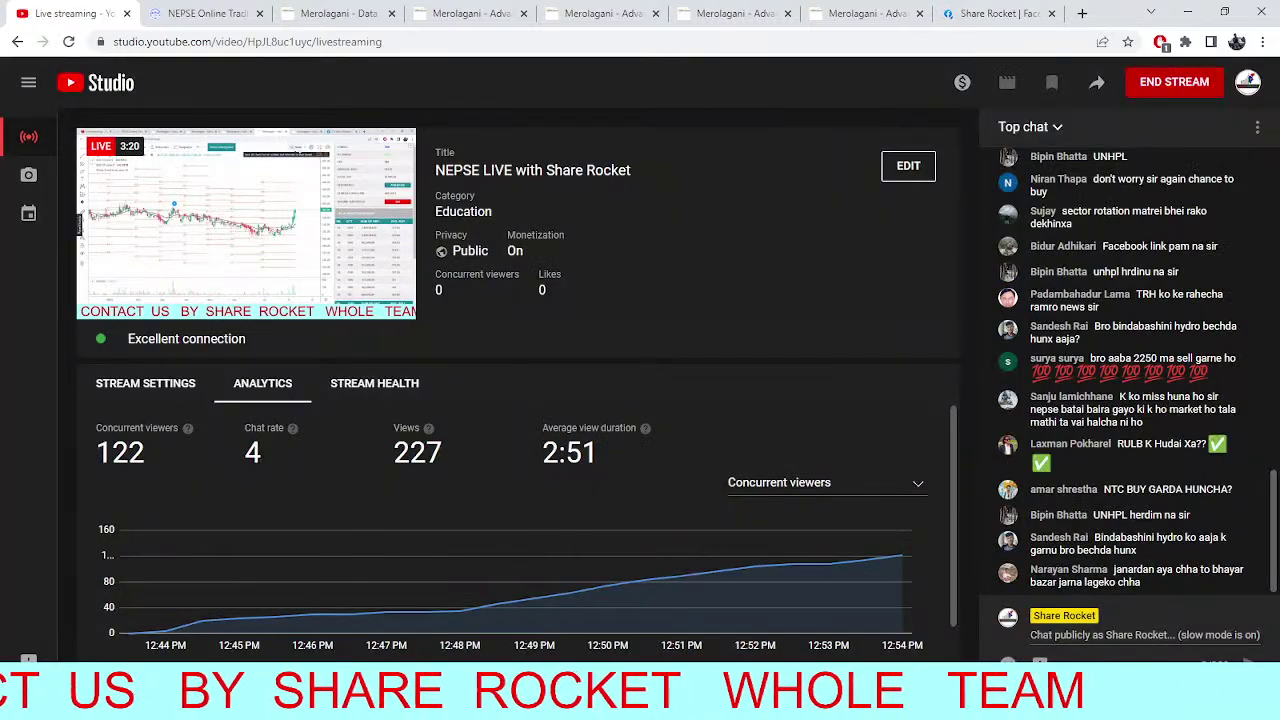
right_click(1164, 638)
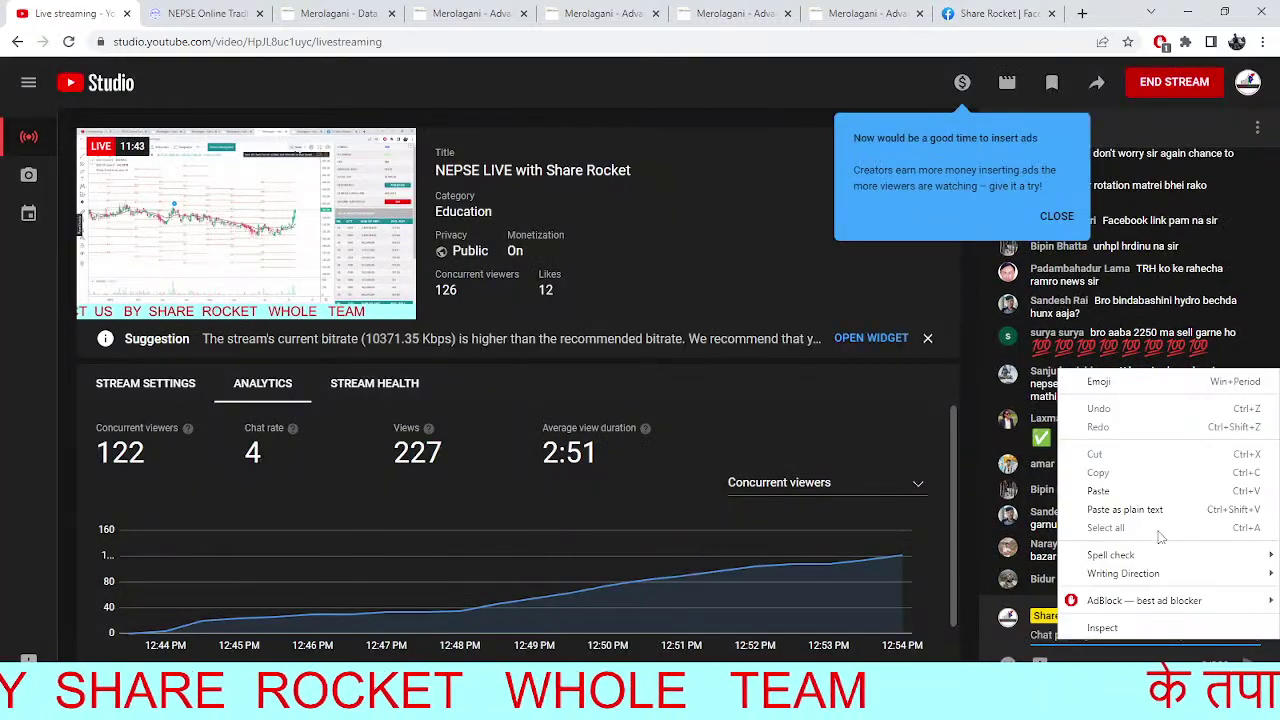
left_click(1098, 491)
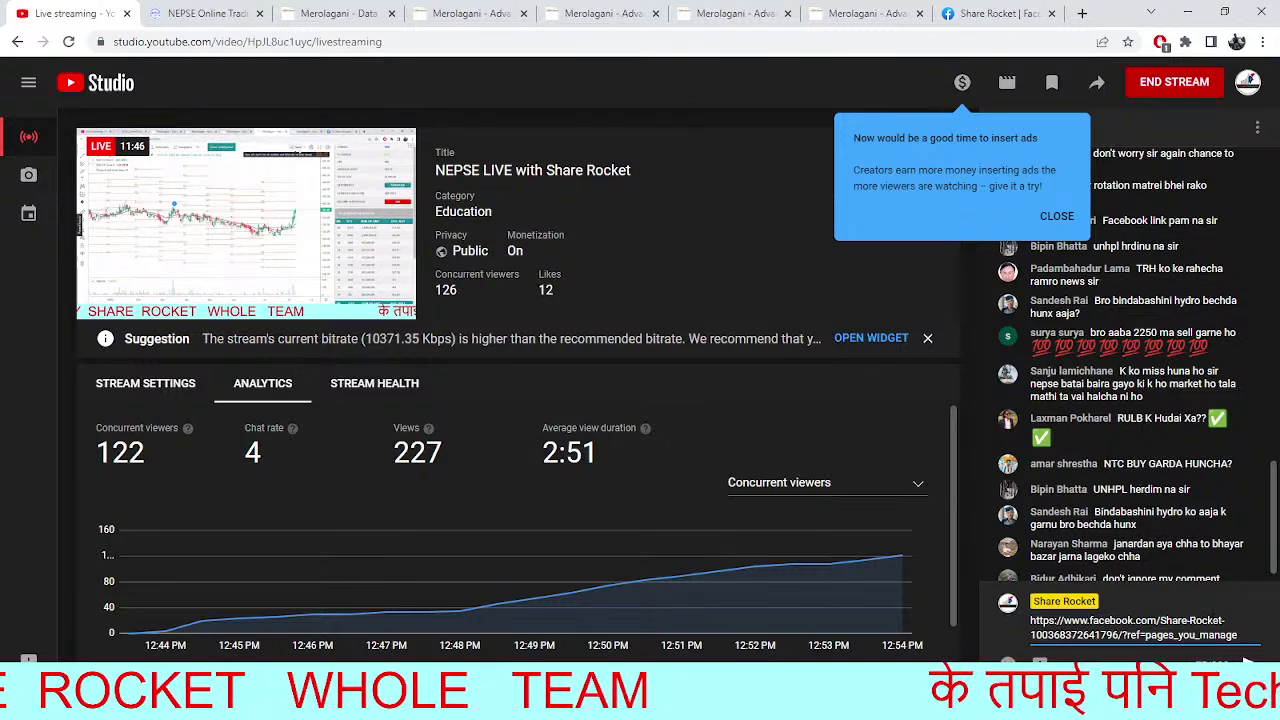
key("Return")
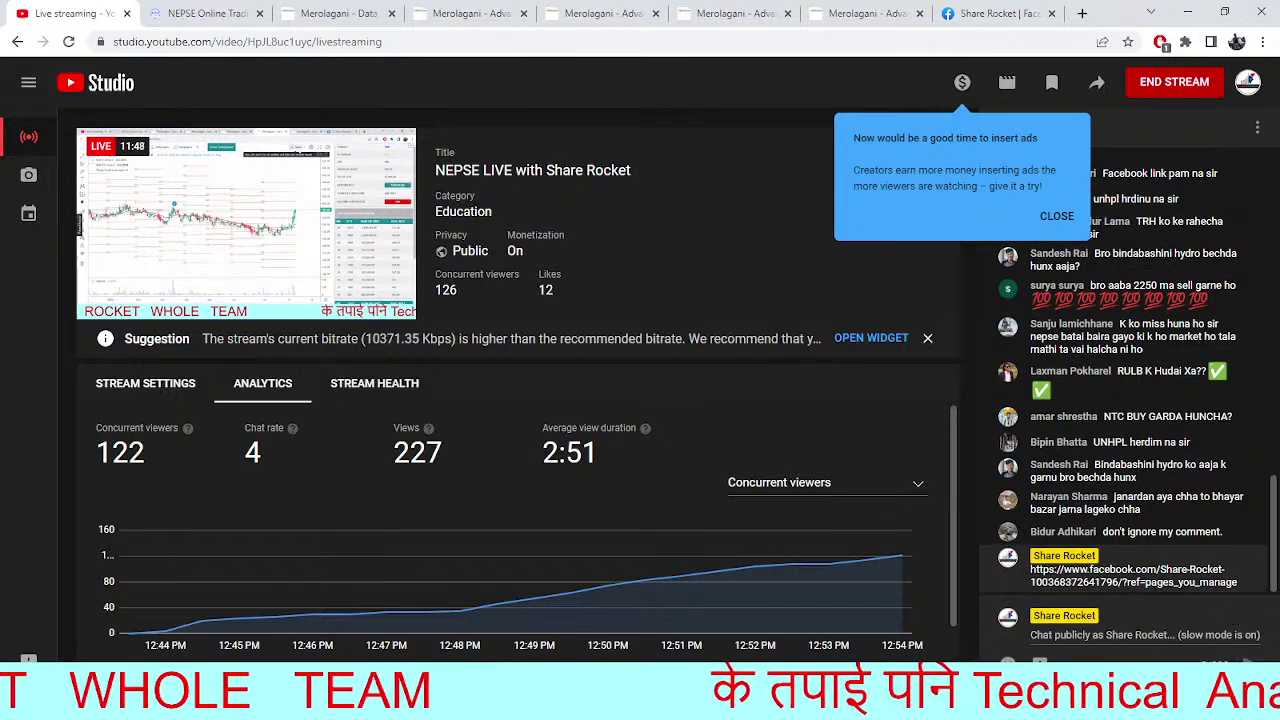
right_click(1058, 636)
left_click(1098, 486)
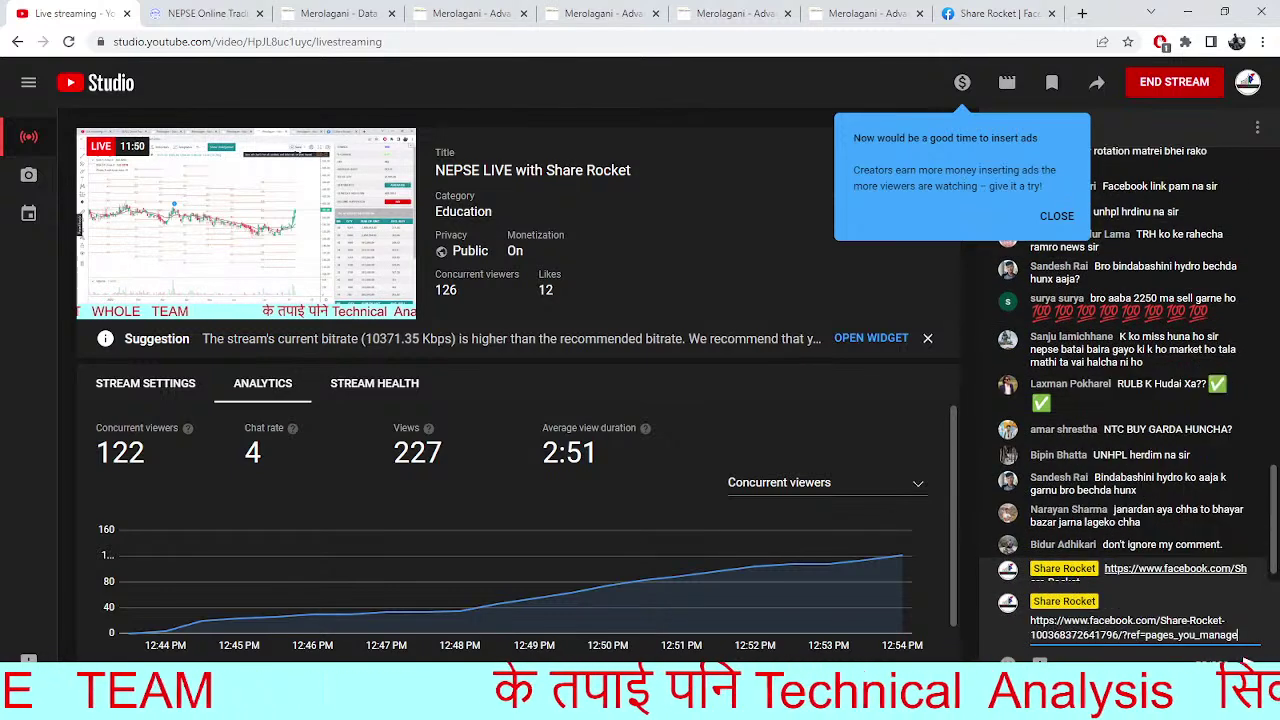
key("Return")
right_click(1058, 640)
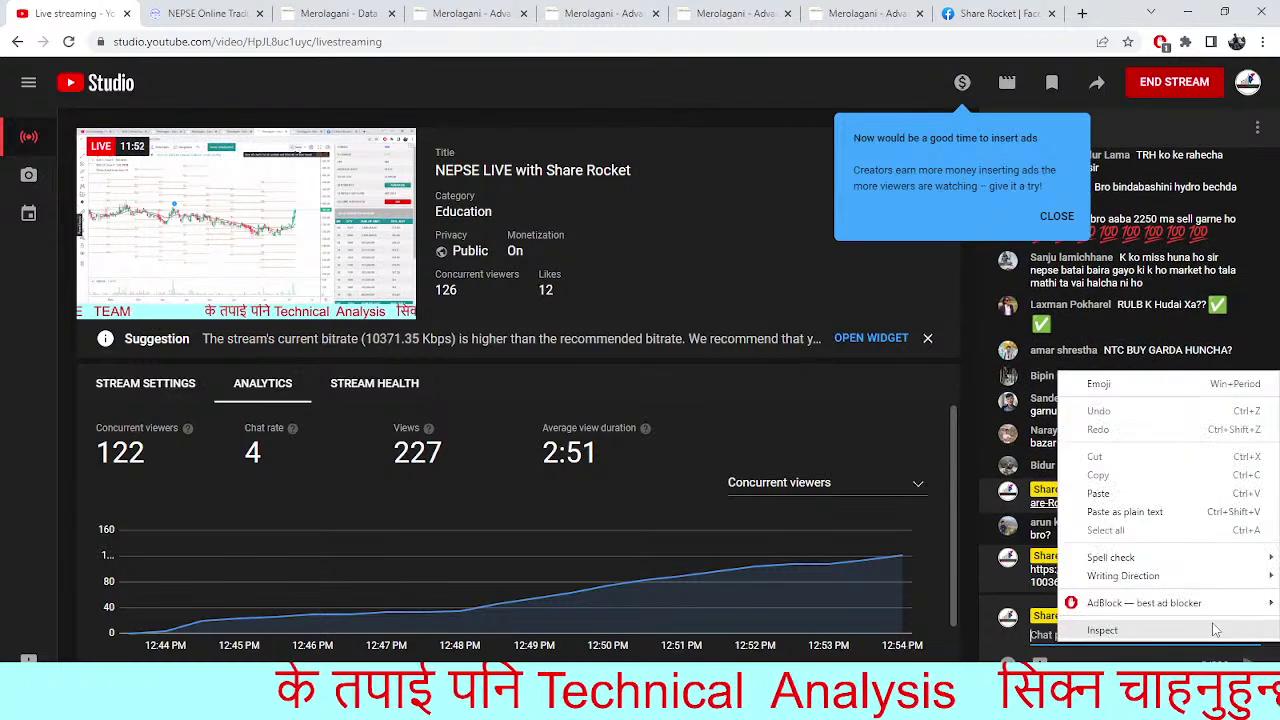
key("Escape")
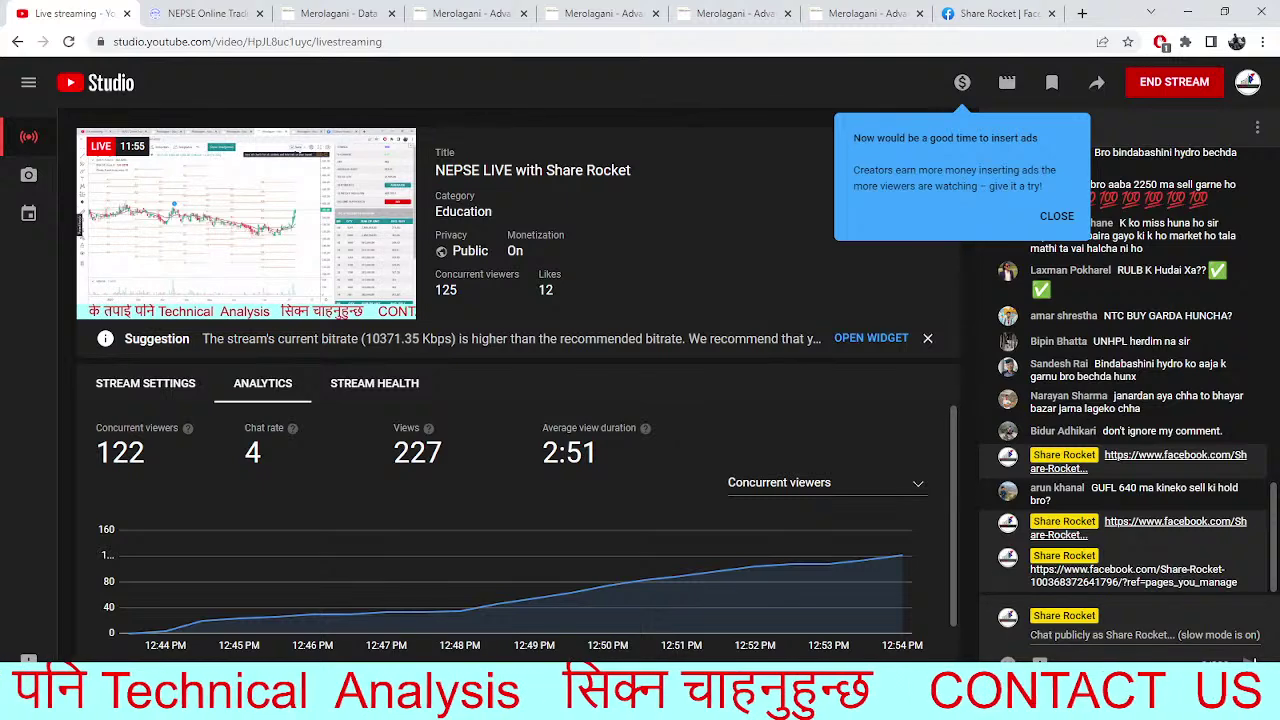
right_click(1172, 642)
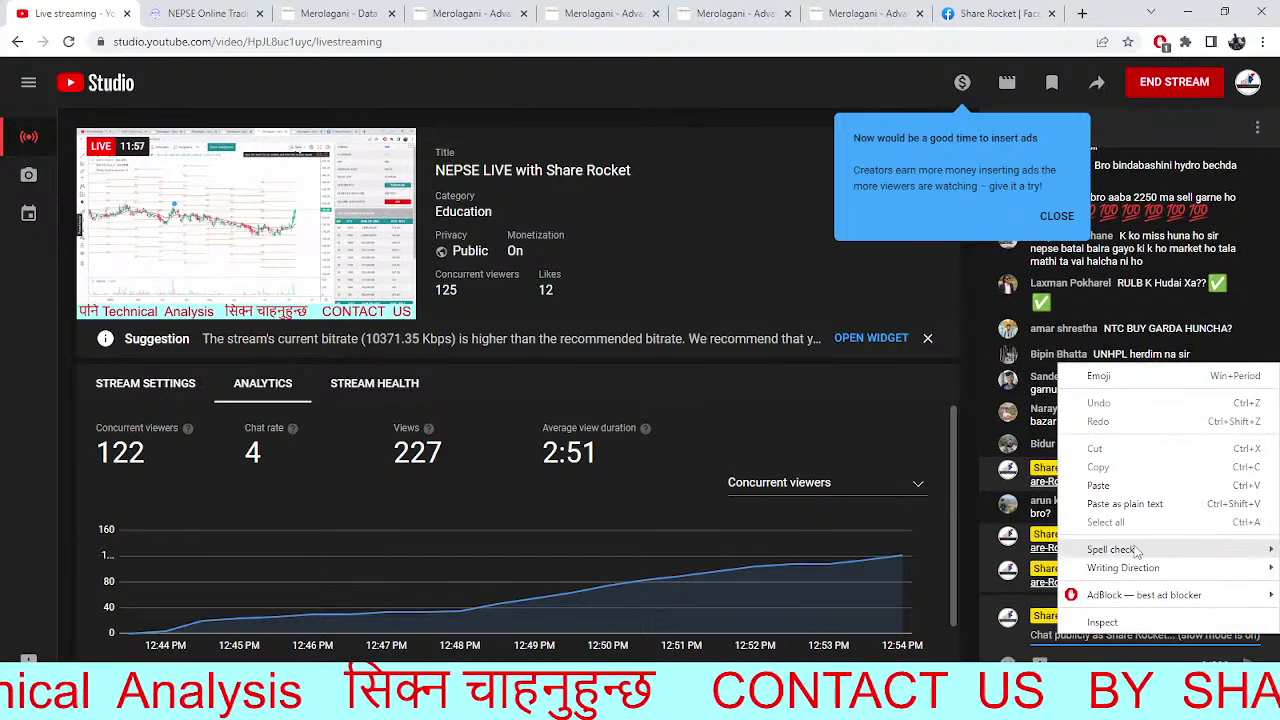
left_click(1130, 490)
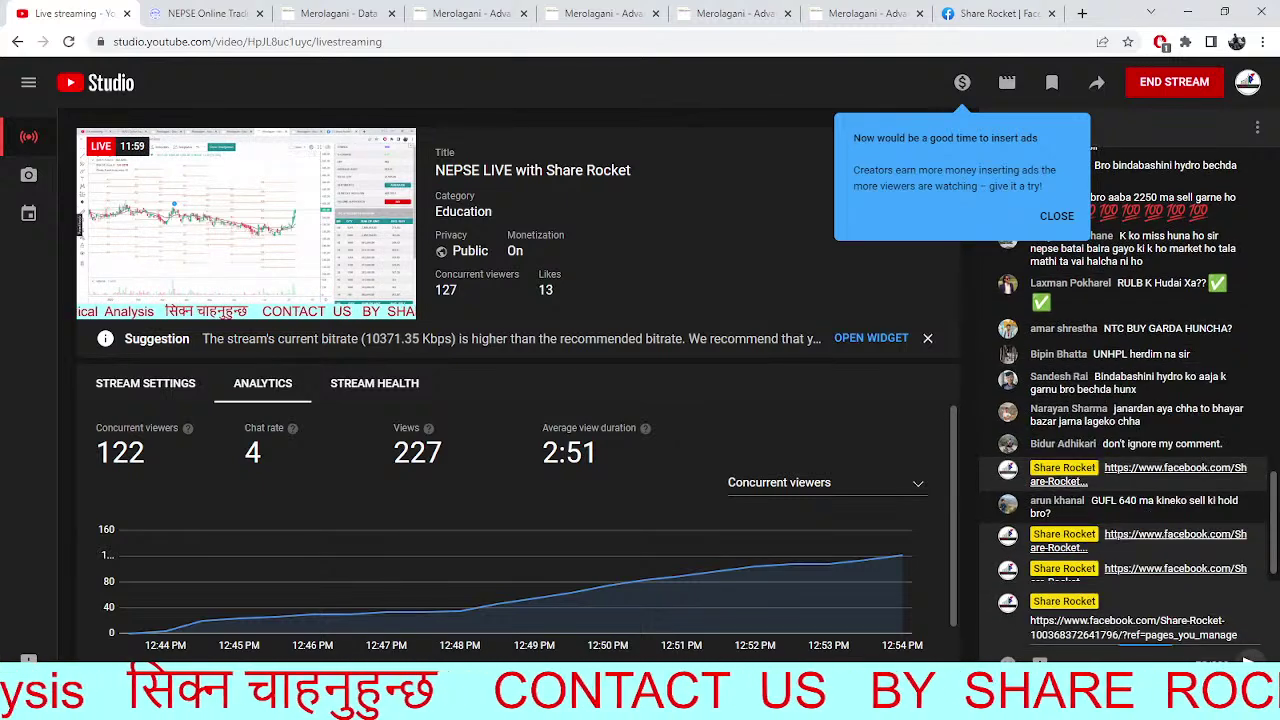
left_click(1248, 662)
Check the Live Market table in the NEPSE trading system and glance at Merolagani's Financial Analysis page
left_click(192, 12)
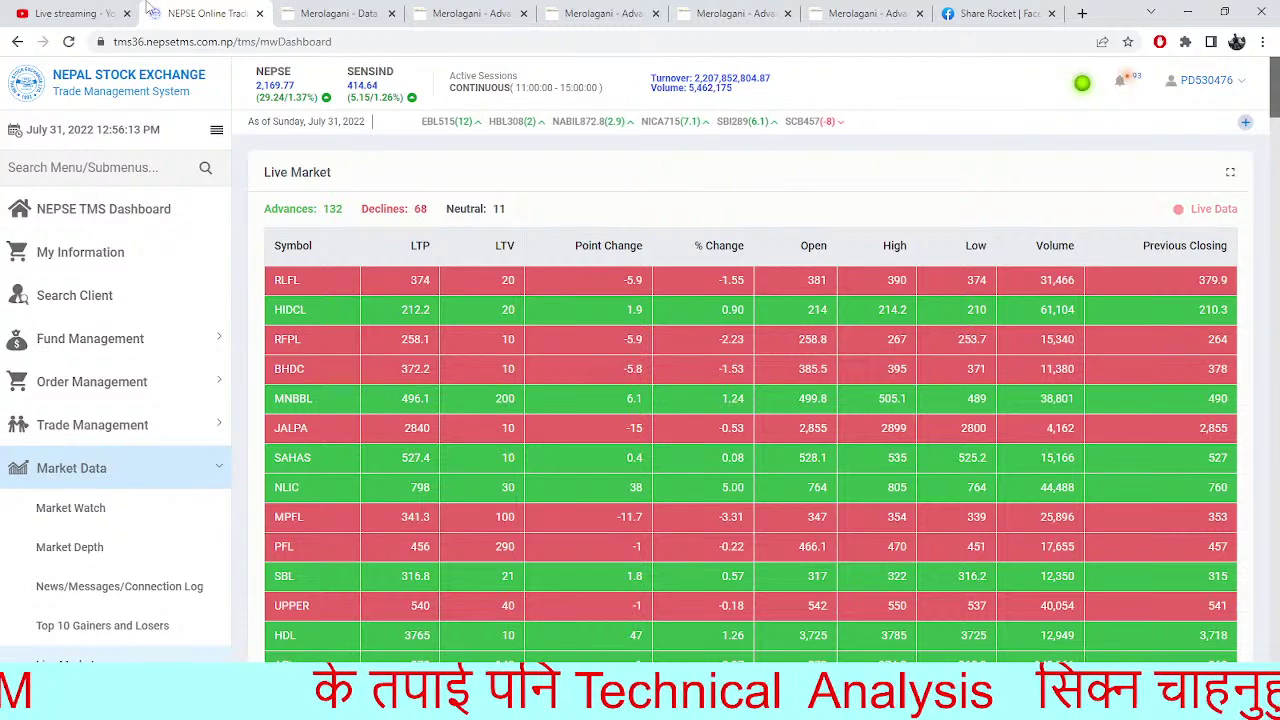
left_click(333, 14)
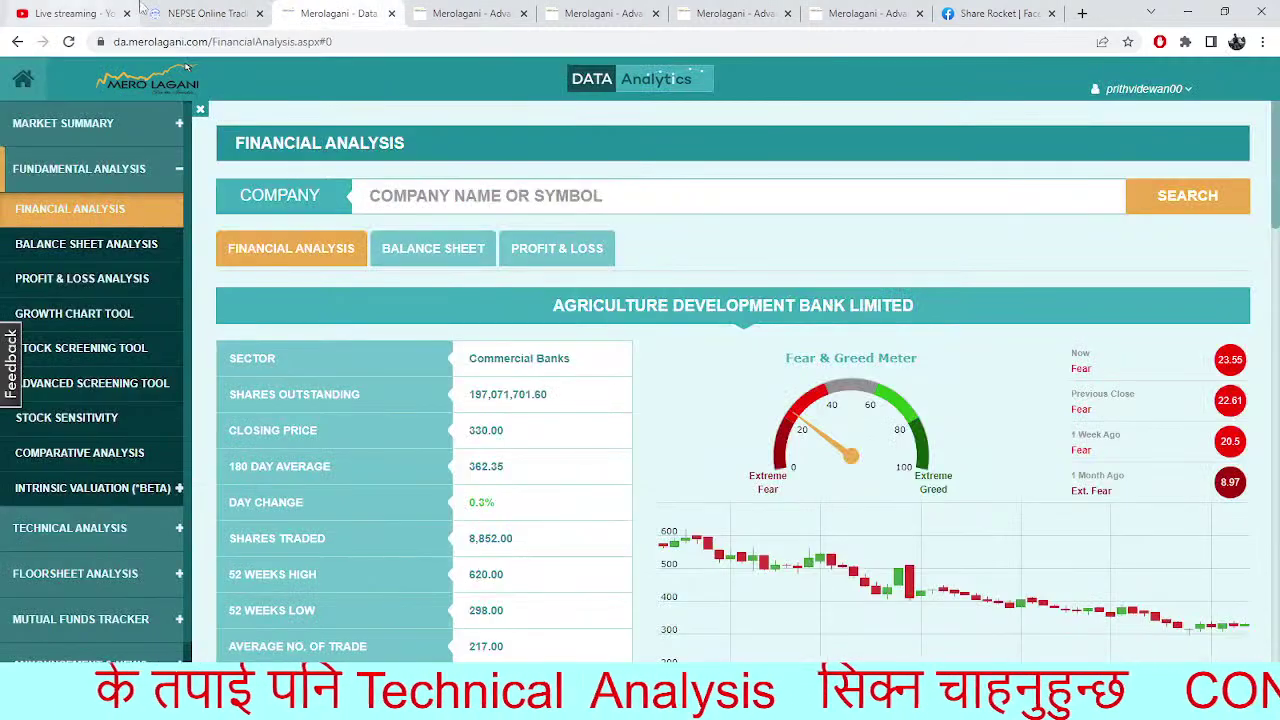
left_click(205, 13)
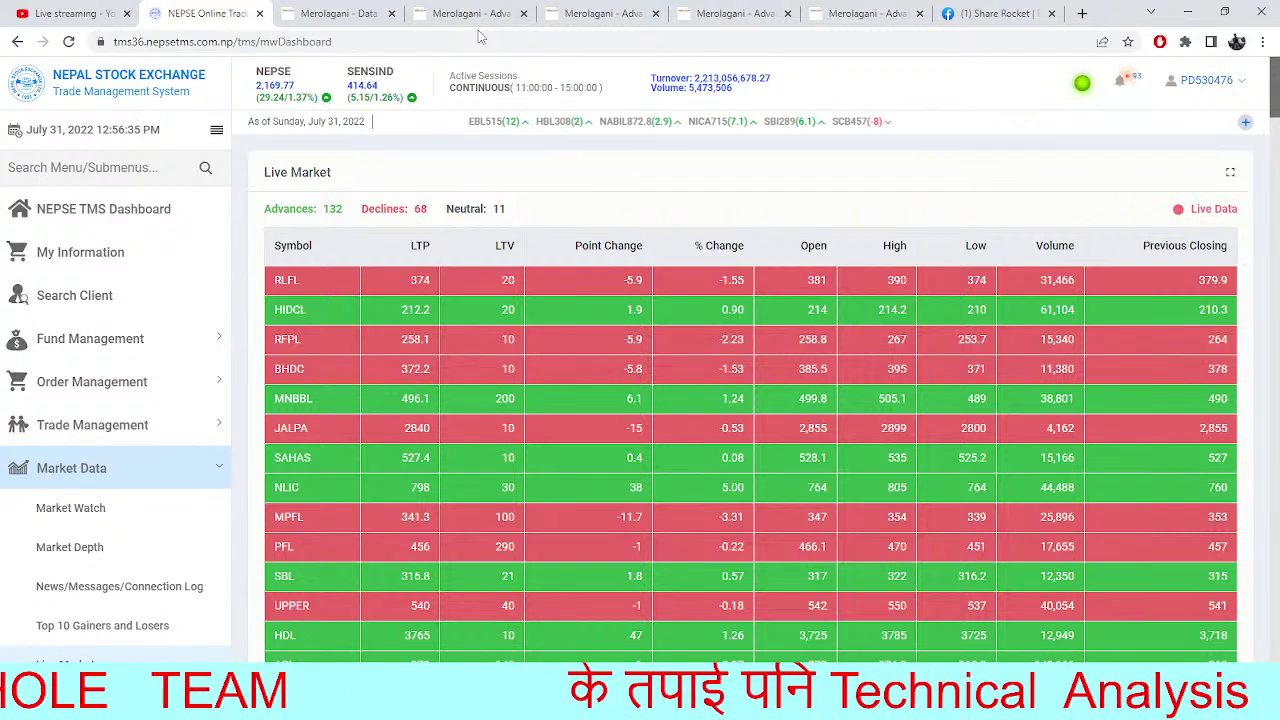
On the 15-minute NEPSE chart, use a thicker brush to circle the 26 July peak and following low and mark the decline between them
key("ctrl+4")
left_click_drag(543, 408, 852, 414)
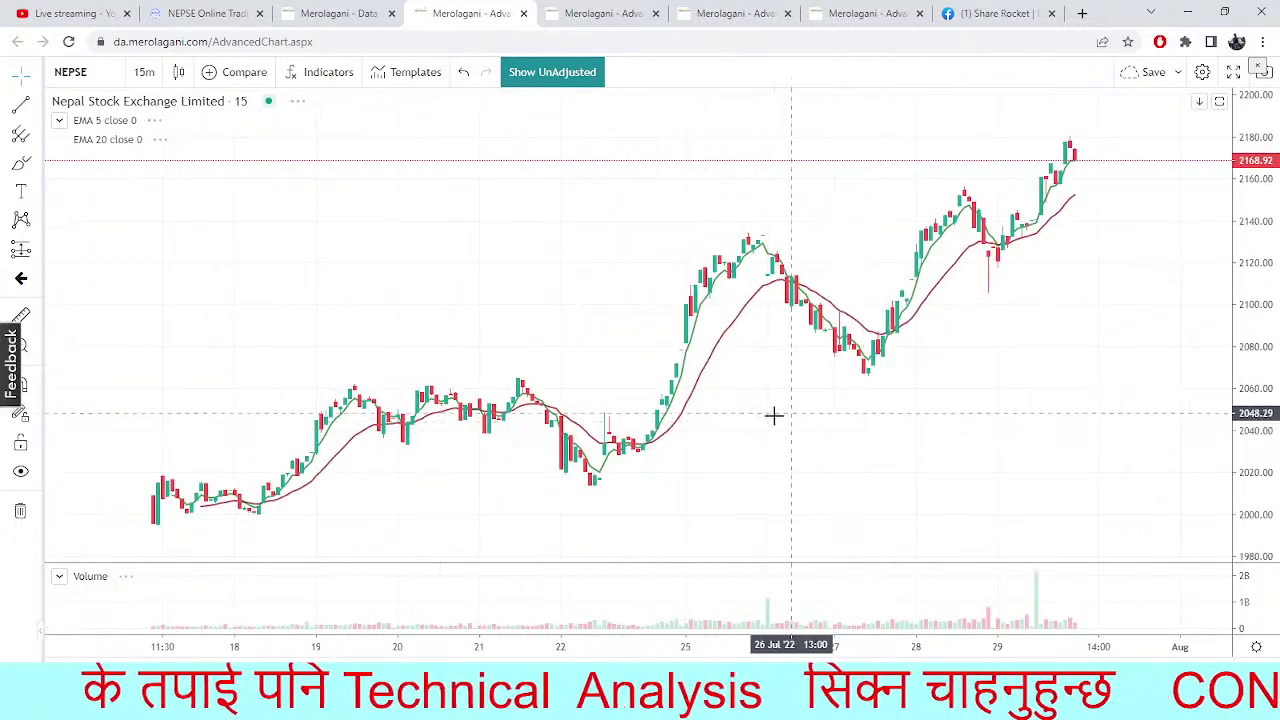
left_click(21, 163)
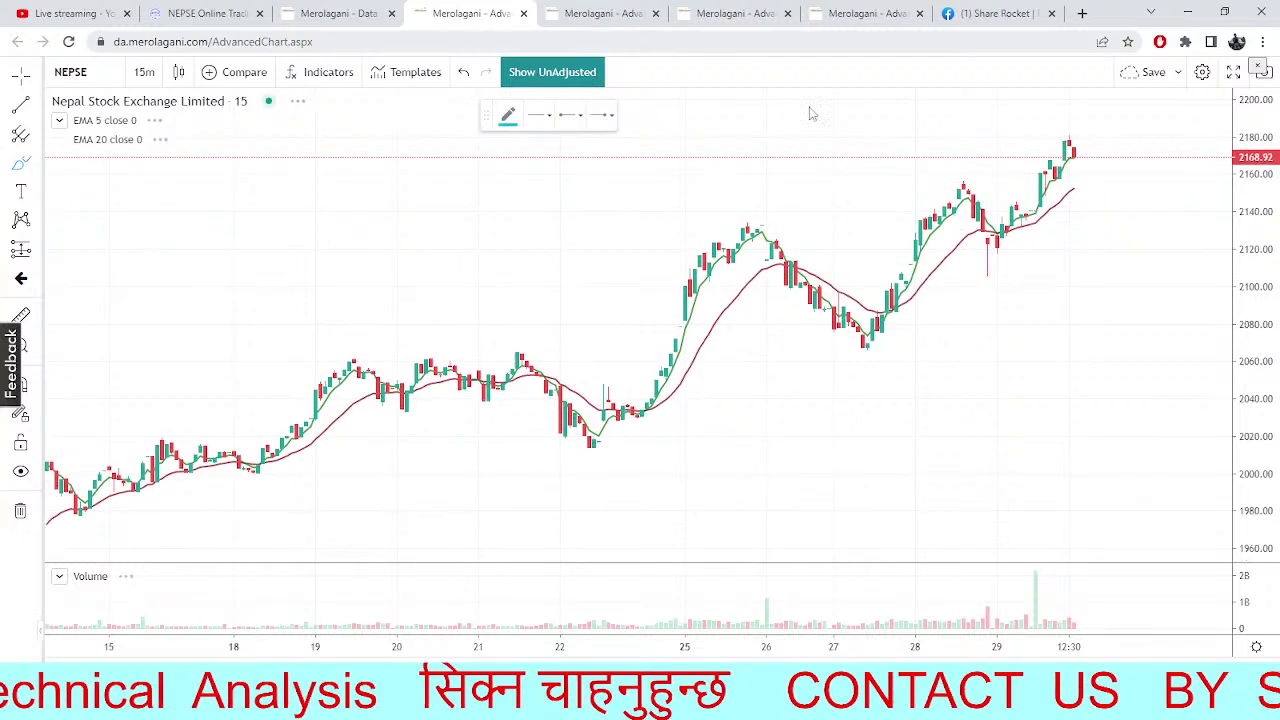
left_click(538, 115)
left_click(602, 146)
mouse_move(760, 216)
left_mouse_down()
mouse_move(828, 270)
mouse_move(747, 218)
mouse_move(788, 266)
mouse_move(815, 272)
mouse_move(834, 231)
mouse_move(748, 334)
left_mouse_up()
mouse_move(905, 337)
left_mouse_down()
mouse_move(826, 360)
mouse_move(903, 336)
left_mouse_up()
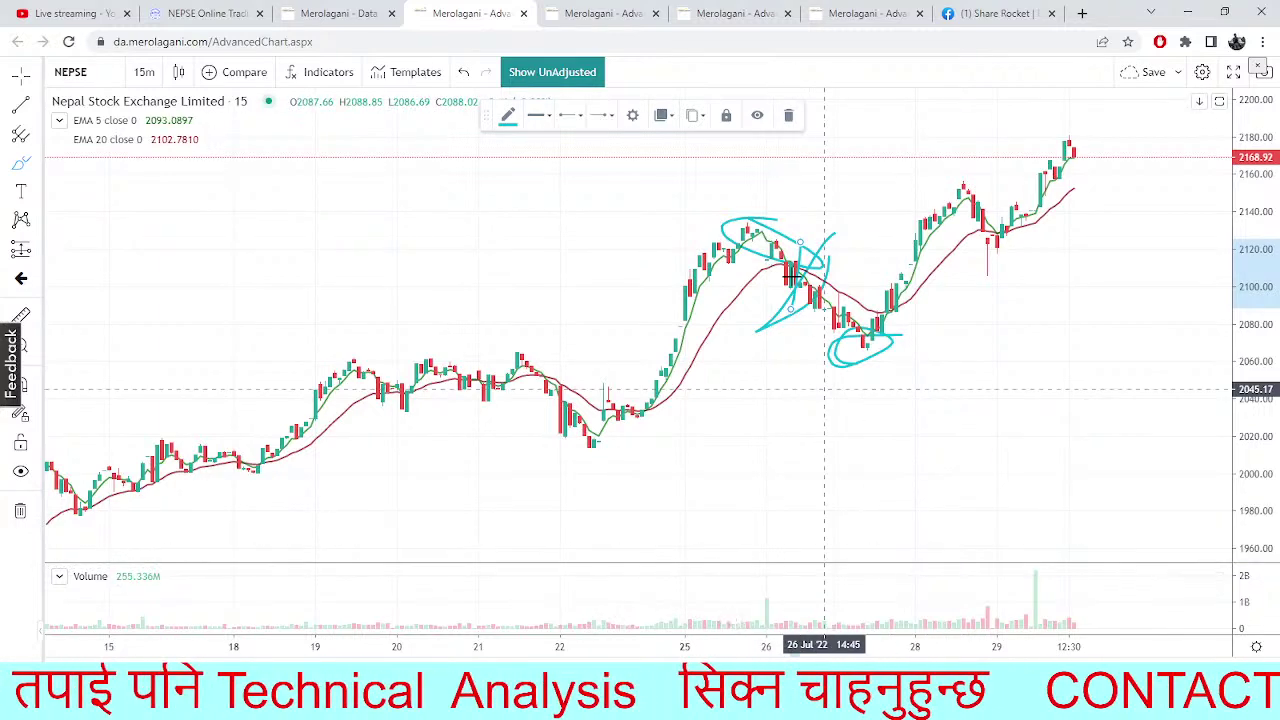
left_click_drag(760, 344, 757, 379)
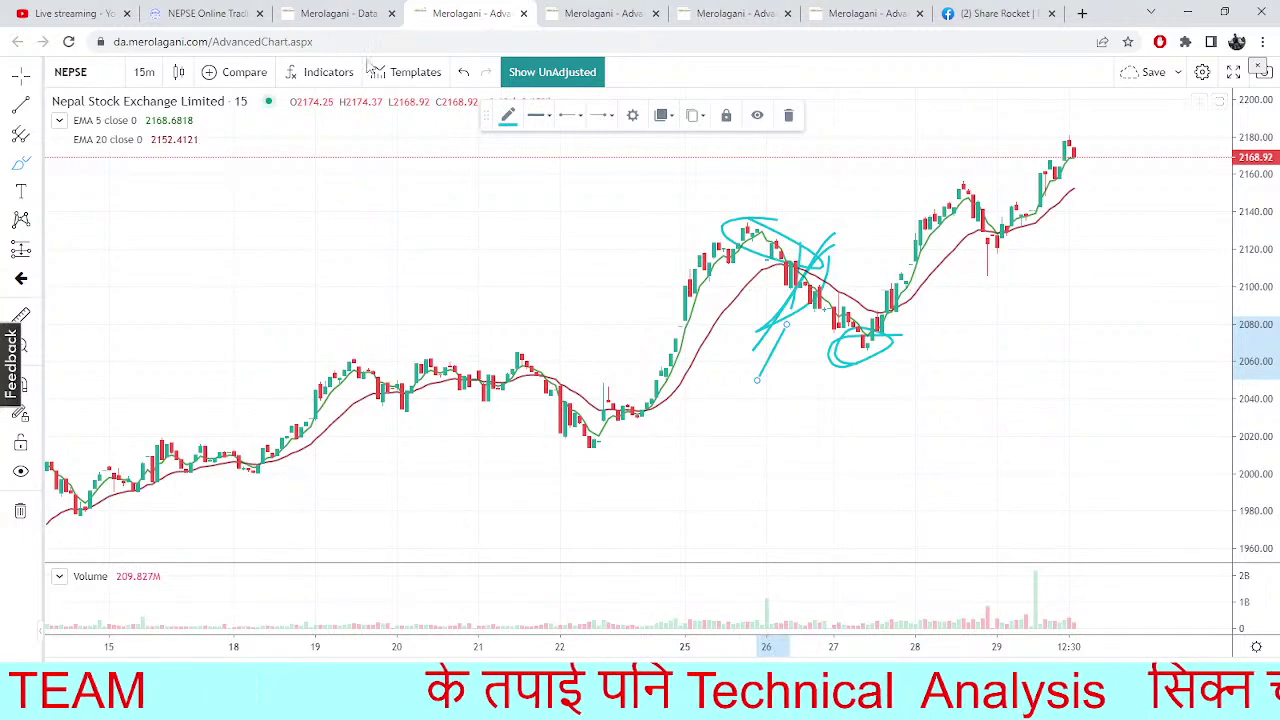
Review the Live Market table, the TRH pivot chart and the Financial Analysis page, ending on the TRH chart
left_click(200, 10)
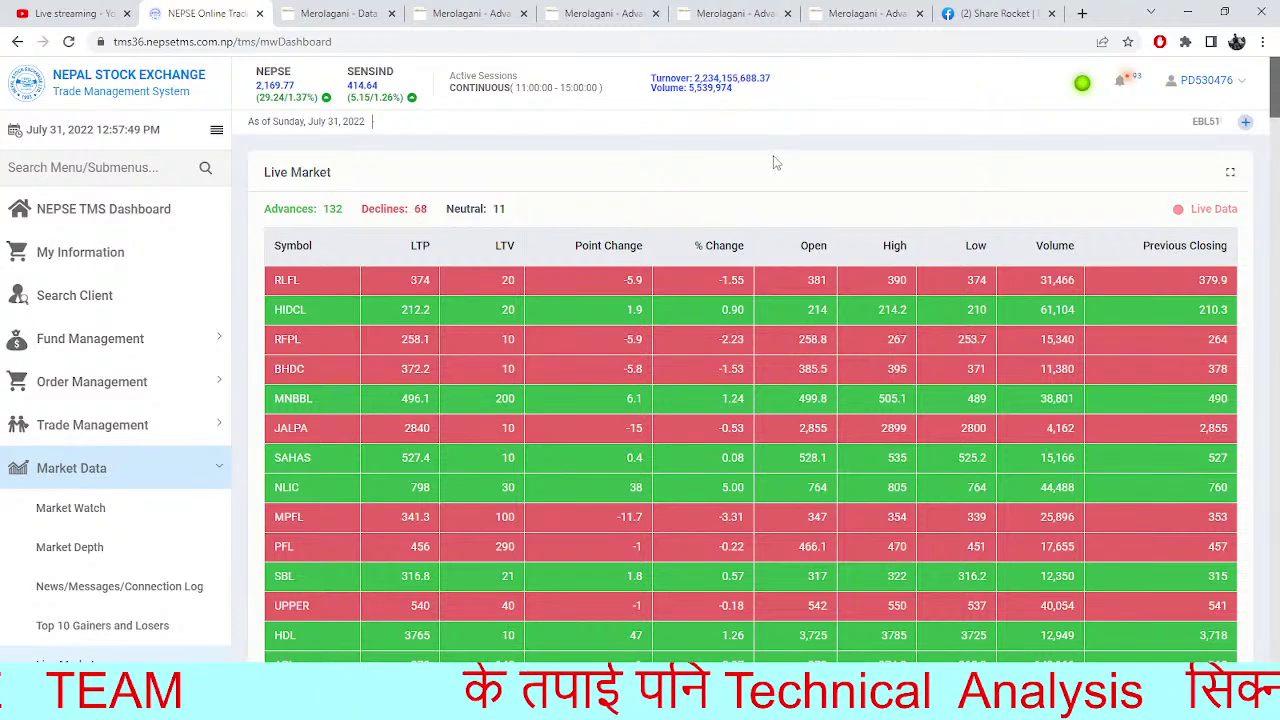
left_click(683, 8)
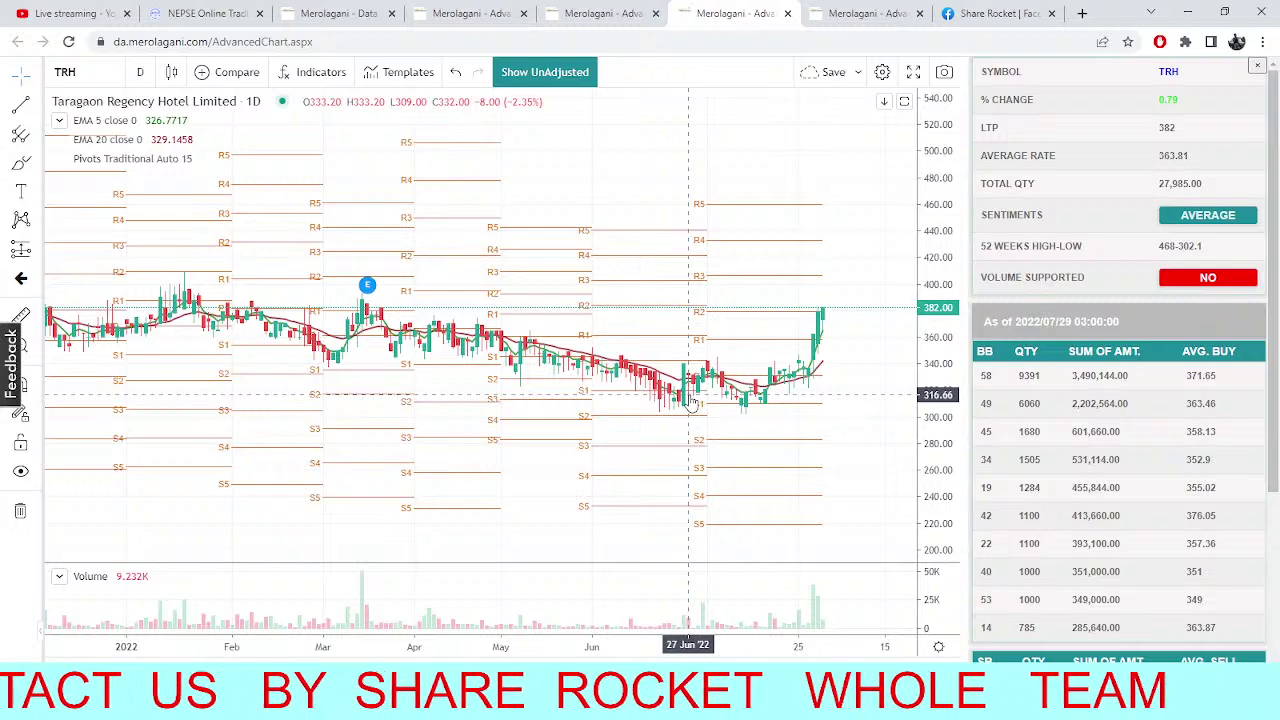
left_click(230, 14)
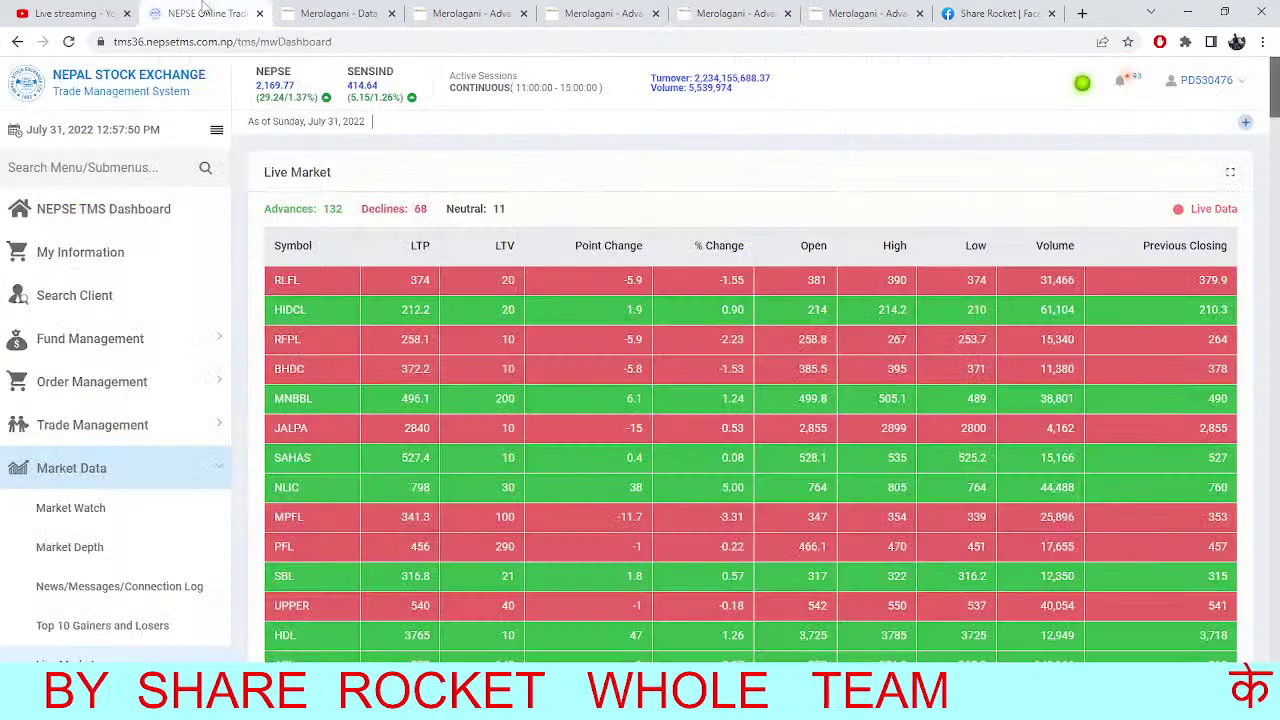
left_click(335, 14)
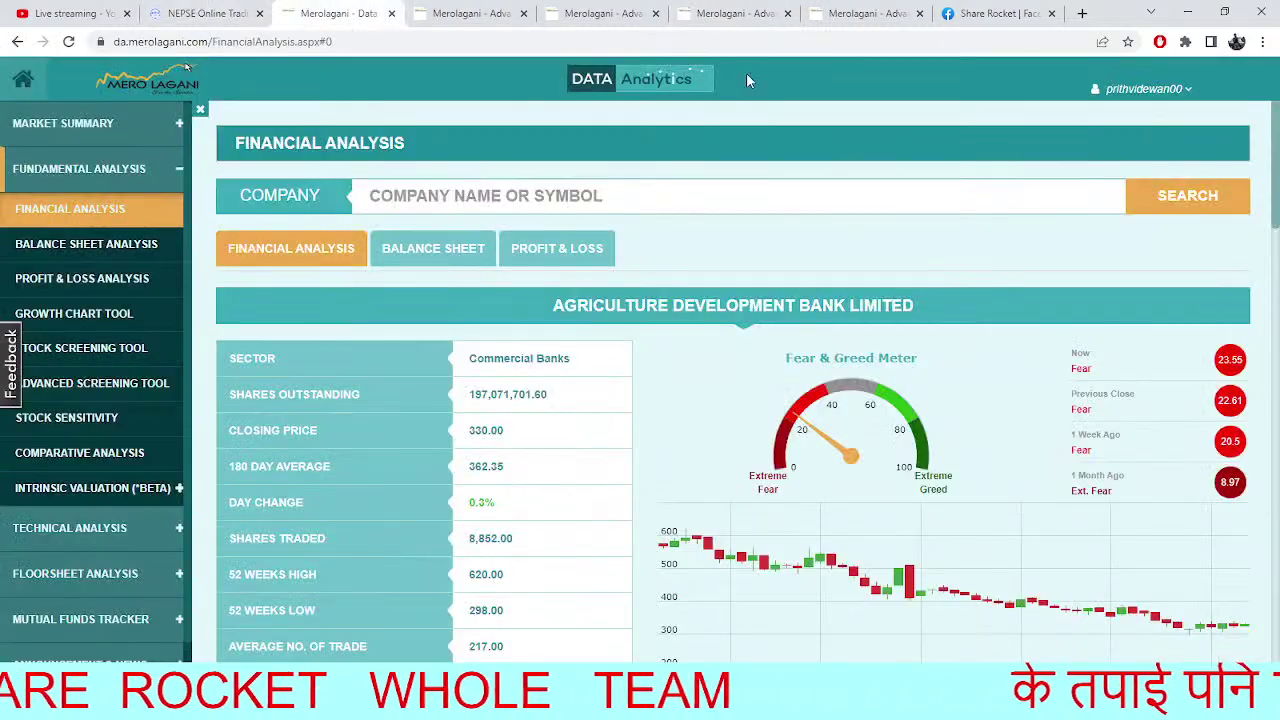
left_click(712, 10)
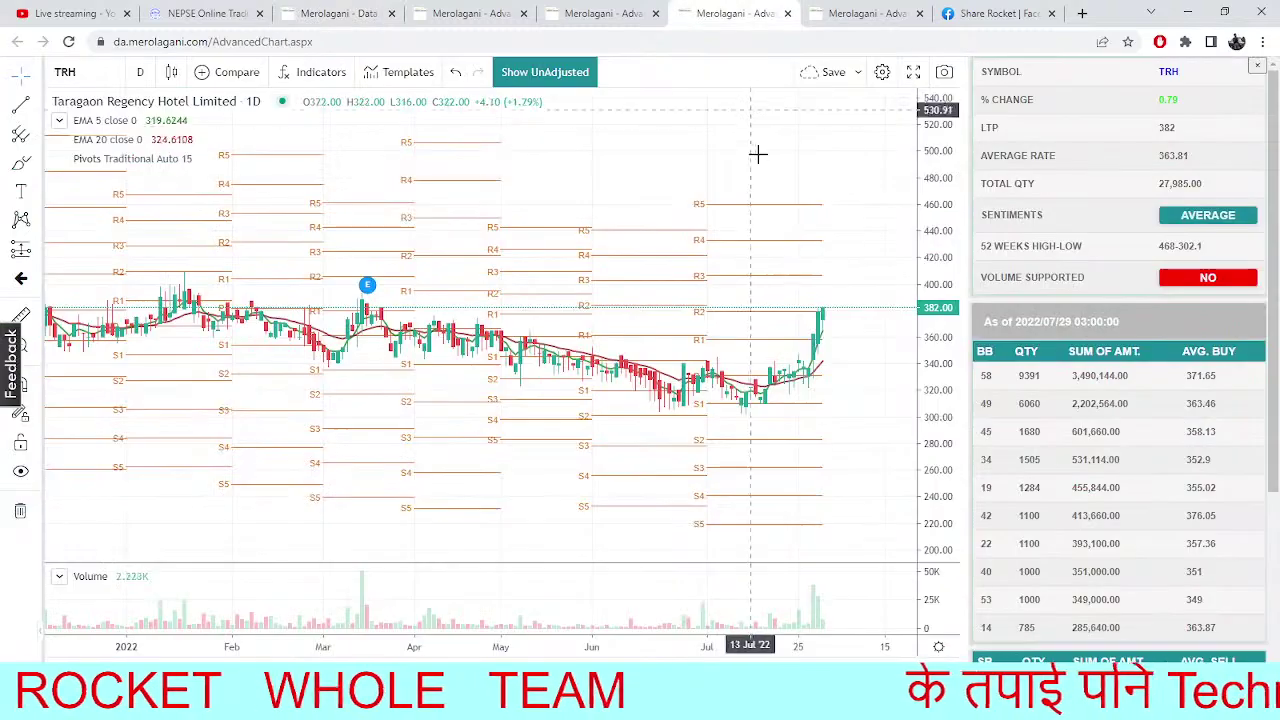
Change the daily pivot chart from TRH to SHIVM (Shivam Cements Ltd)
left_click(97, 79)
type("SH")
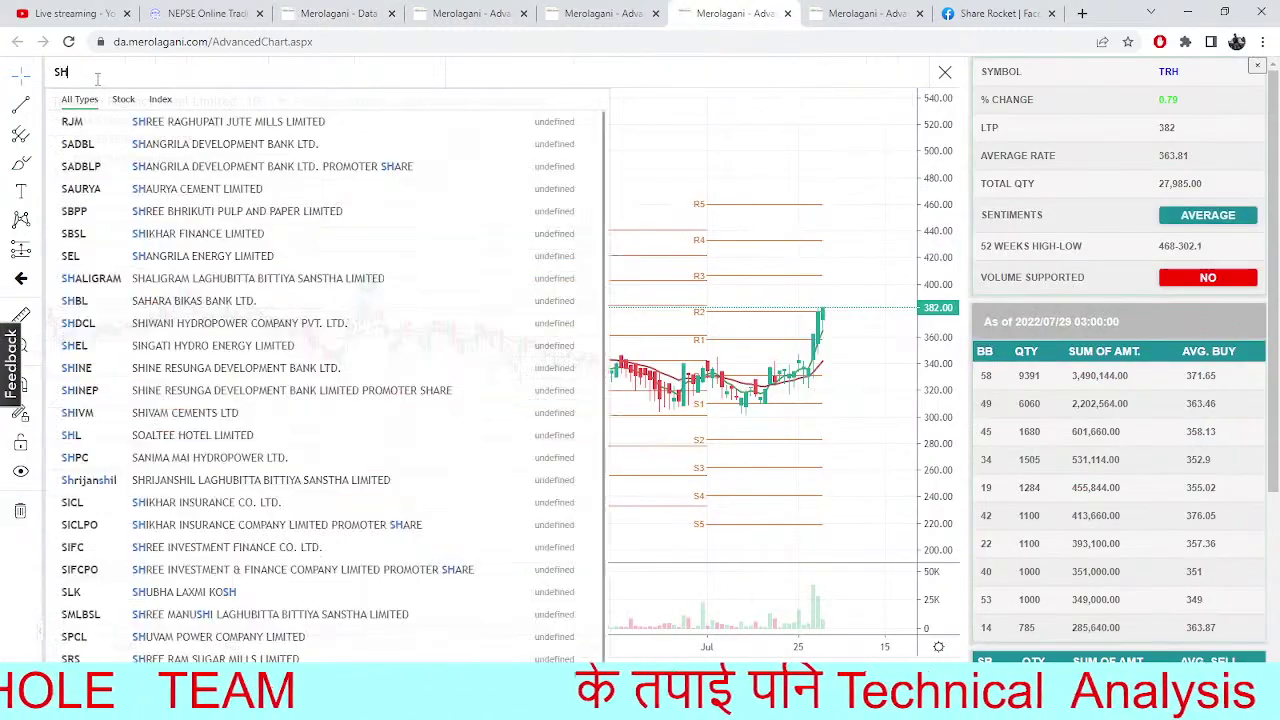
type("IVAM")
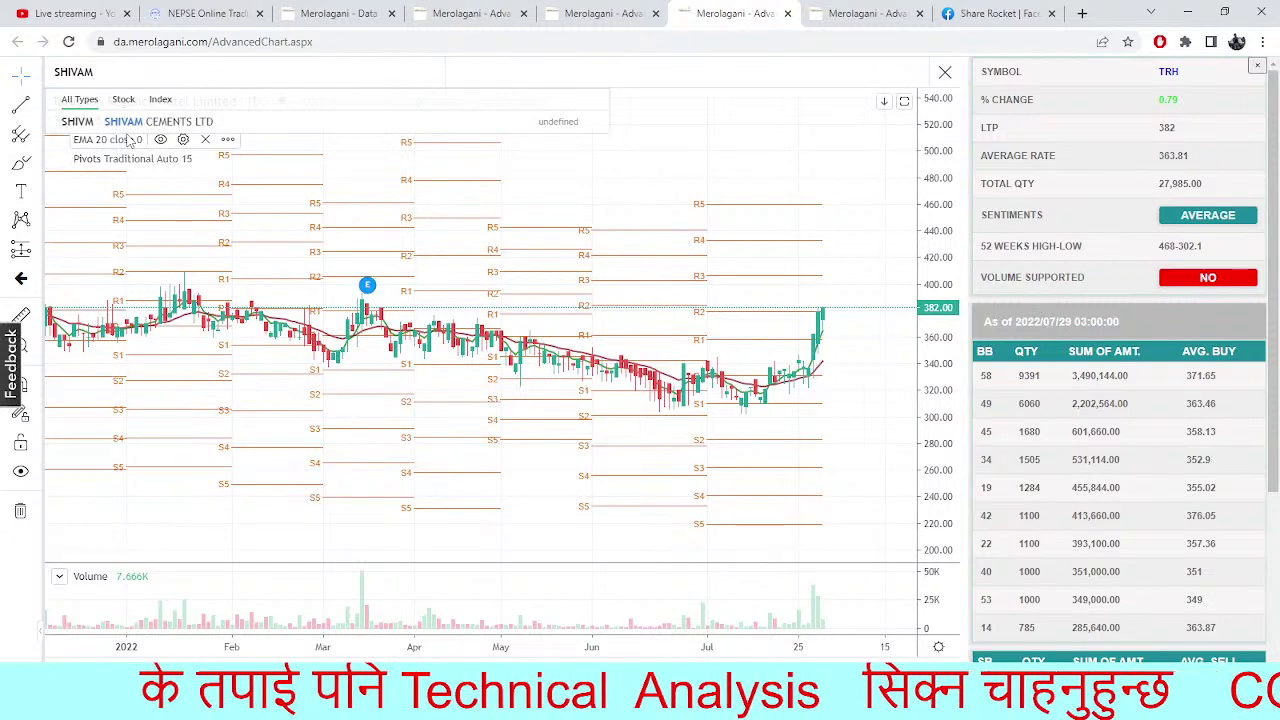
left_click(123, 120)
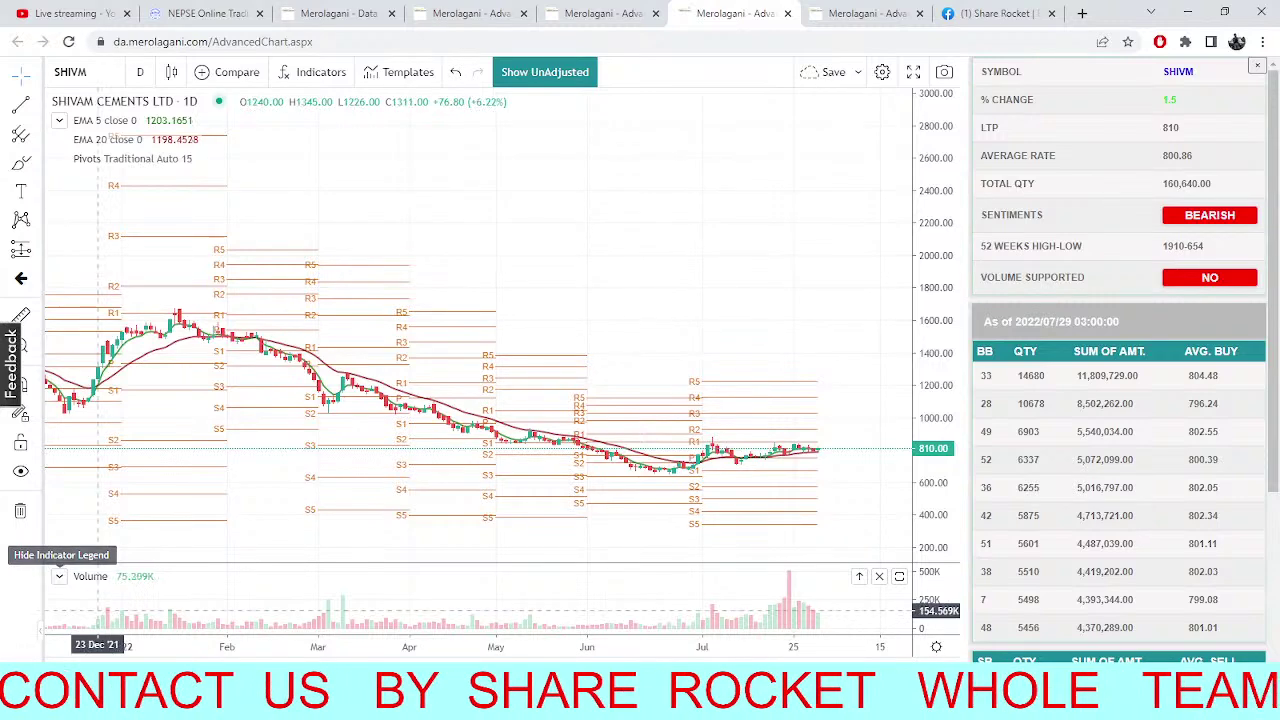
Change the daily pivot chart from SHIVM to NTC (Nepal Doorsanchar Comapany Limited)
left_click(85, 75)
type("NTC")
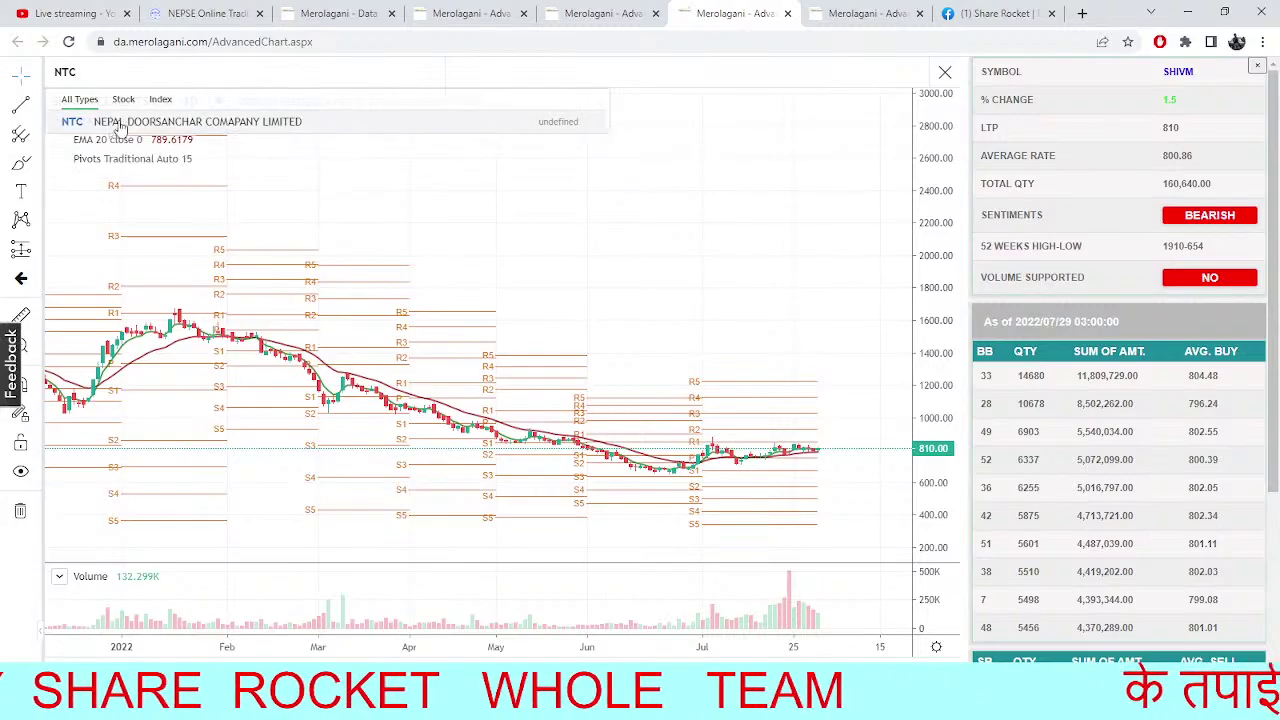
left_click(150, 124)
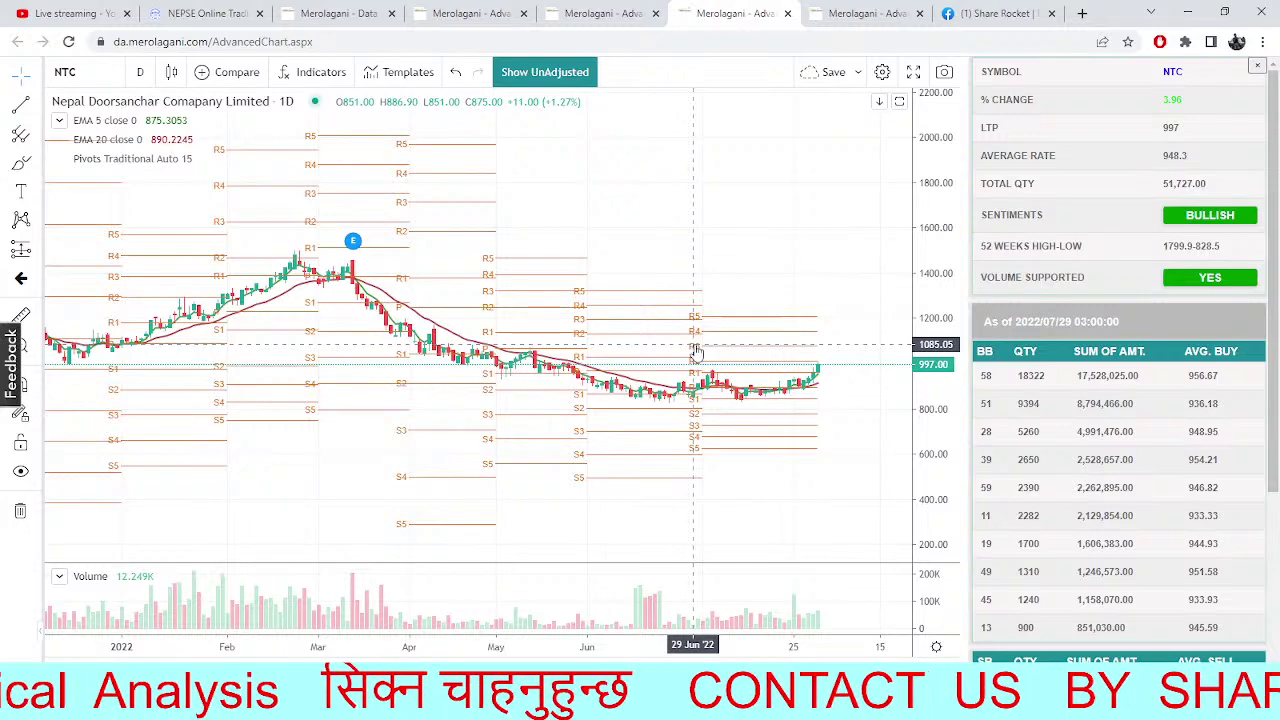
Change the daily pivot chart to NHPC (National Hydro Power Company Limited), and bring up Merolagani's Financial Analysis page
type("NHPC")
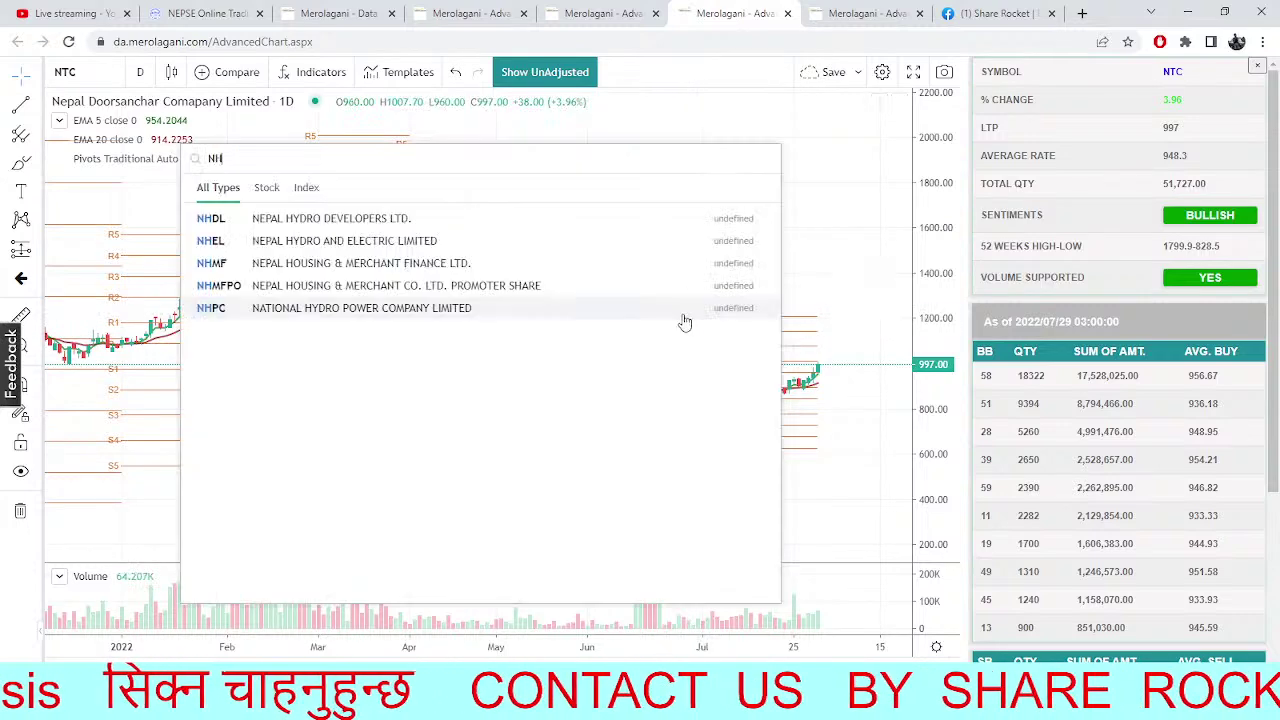
left_click(471, 222)
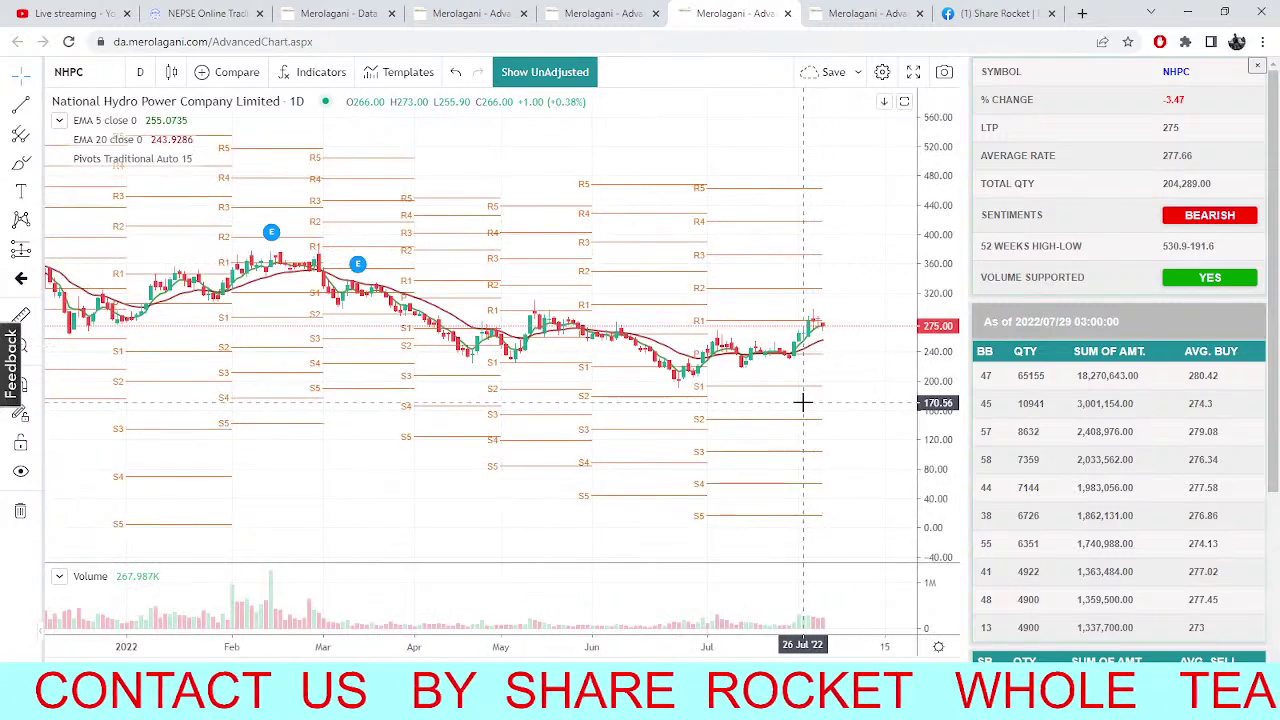
left_click(170, 8)
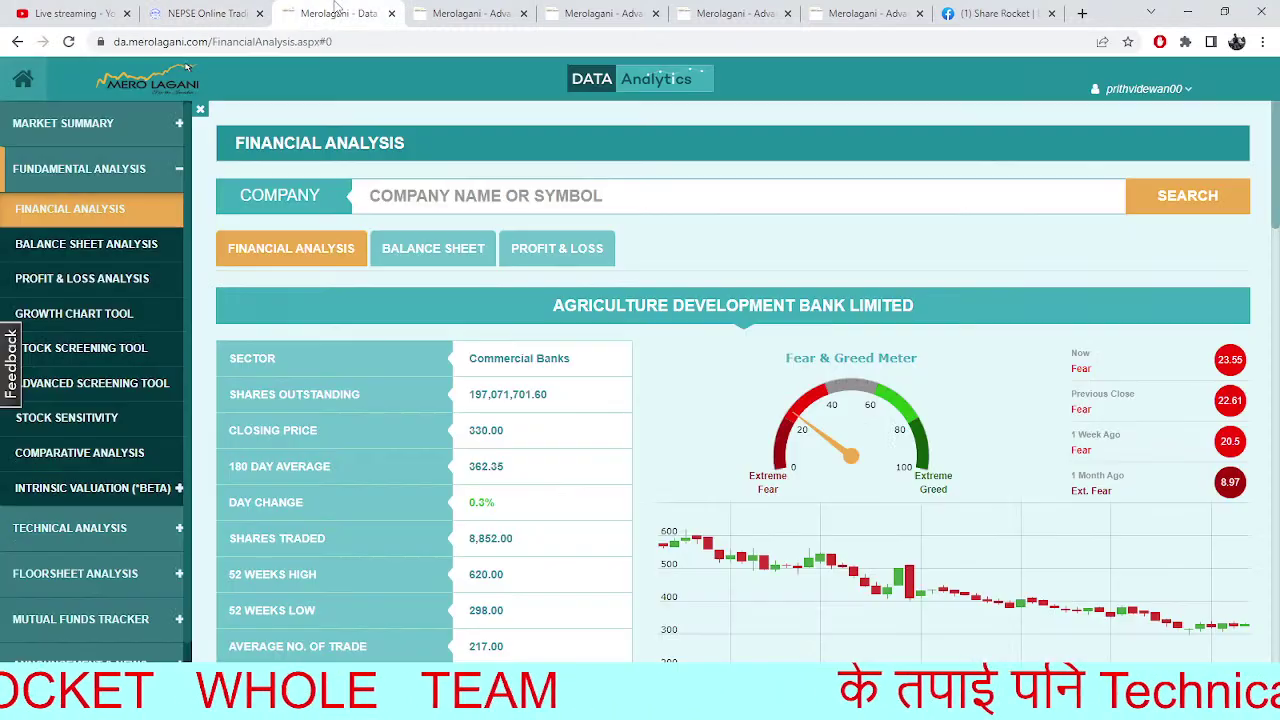
left_click(335, 13)
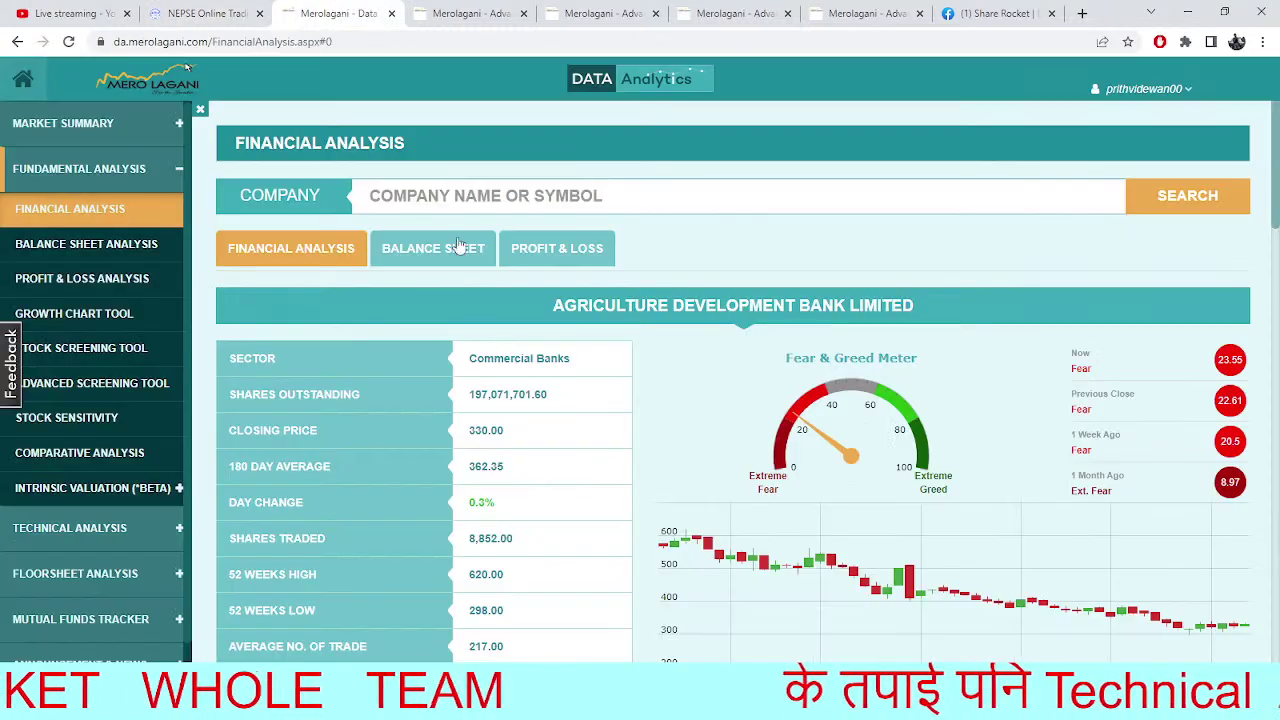
Draw a short rising brush stroke beneath the 28 July rally on the 15-minute NEPSE chart and put the Brush tool away
left_click(460, 12)
left_click_drag(920, 330, 975, 275)
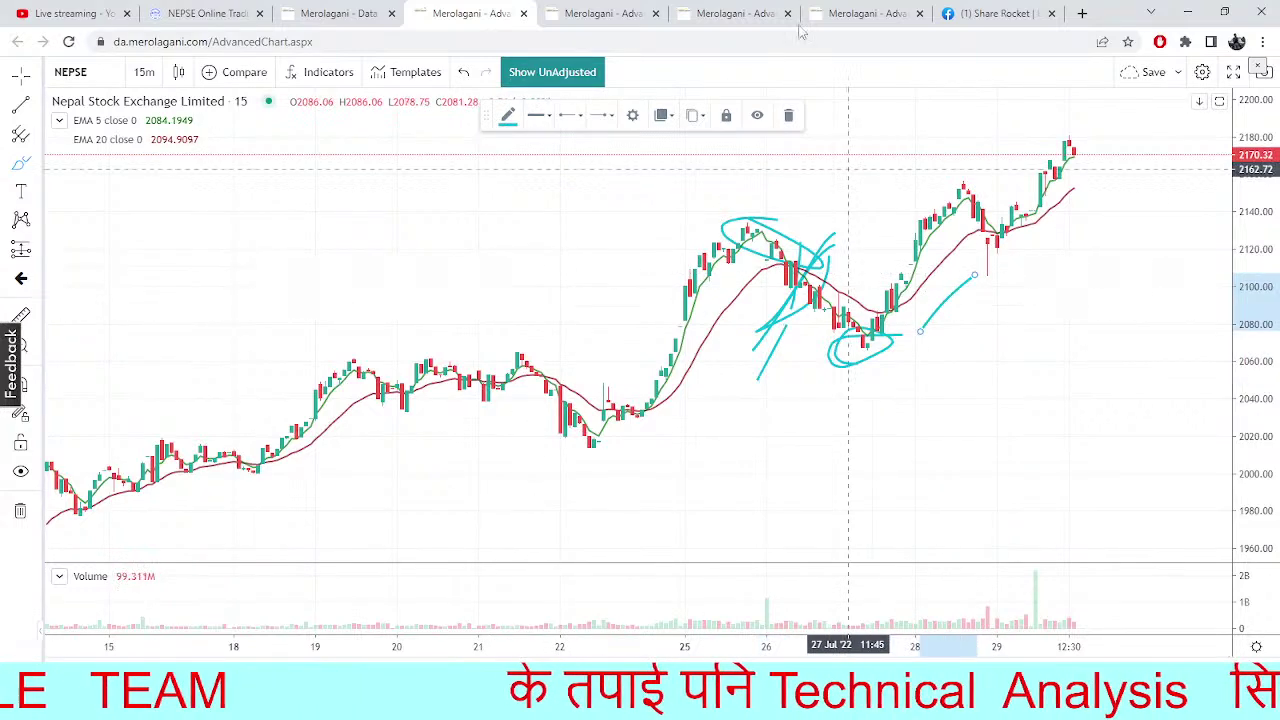
left_click(36, 164)
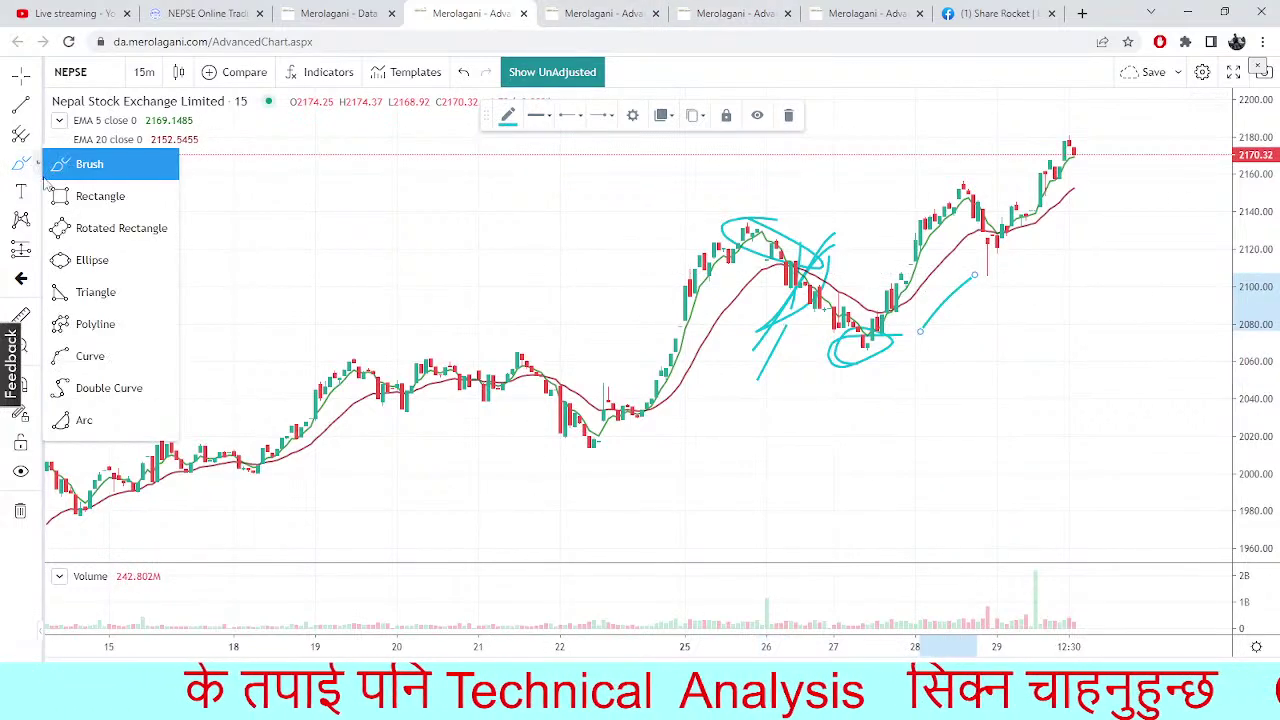
left_click(243, 210)
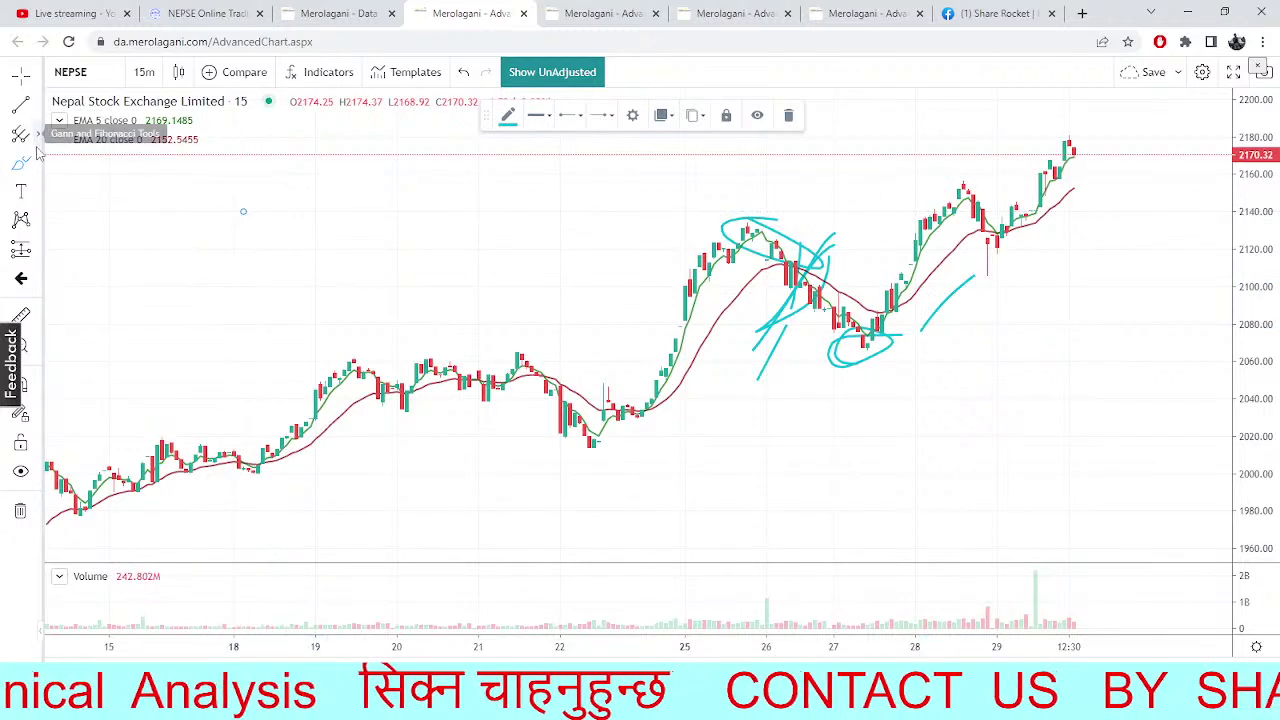
left_click(37, 77)
Reload the TMS Live Market table and review it, then examine the recent price action on the 15-minute NEPSE chart
left_click(205, 13)
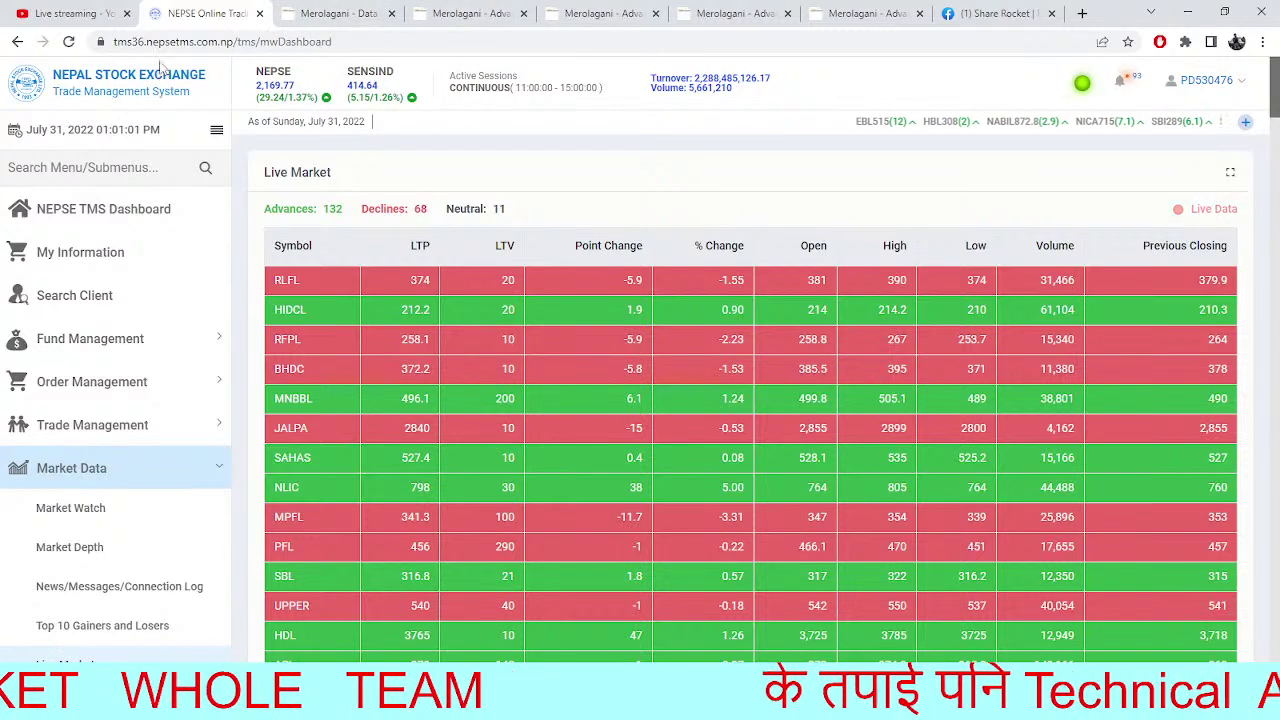
left_click(69, 42)
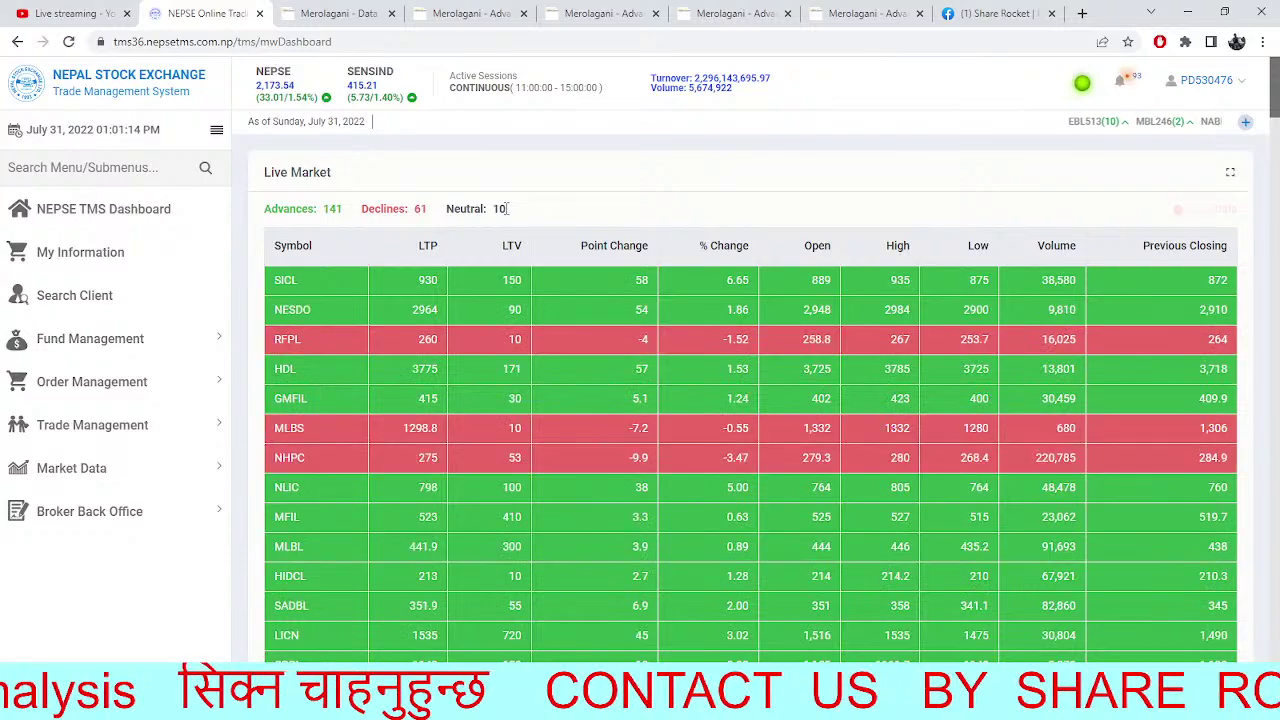
left_click(337, 12)
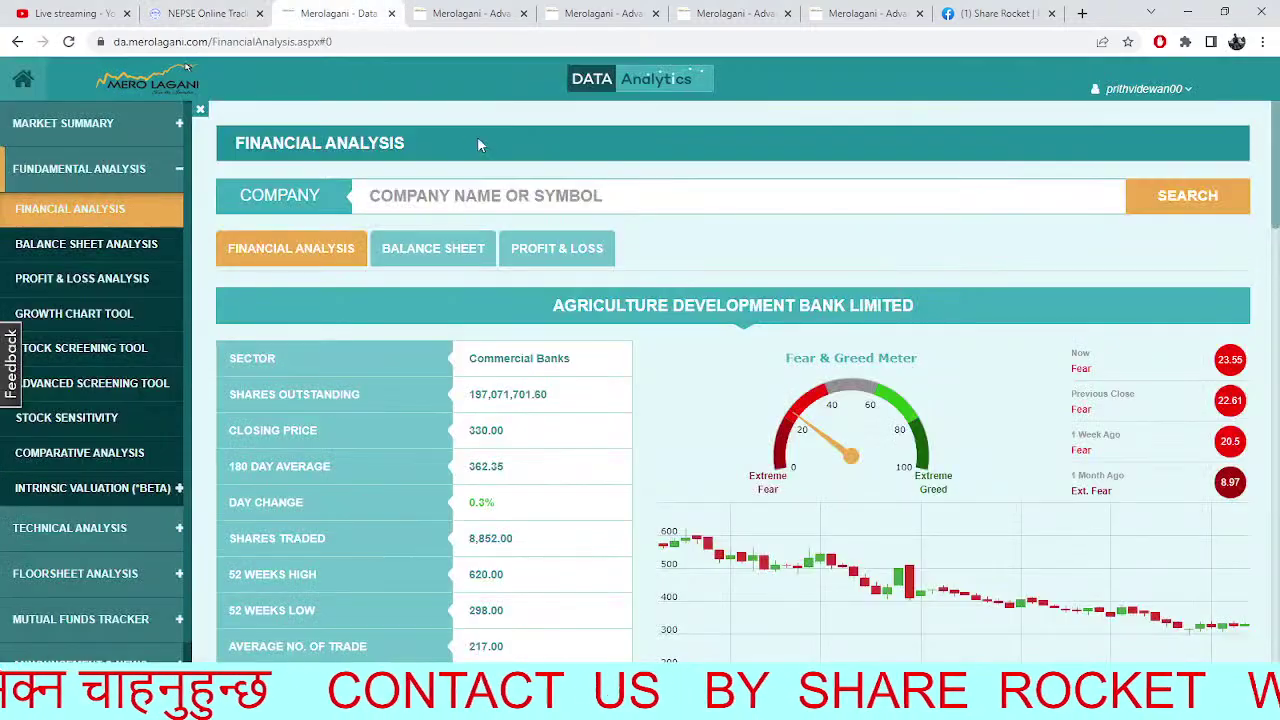
left_click(474, 12)
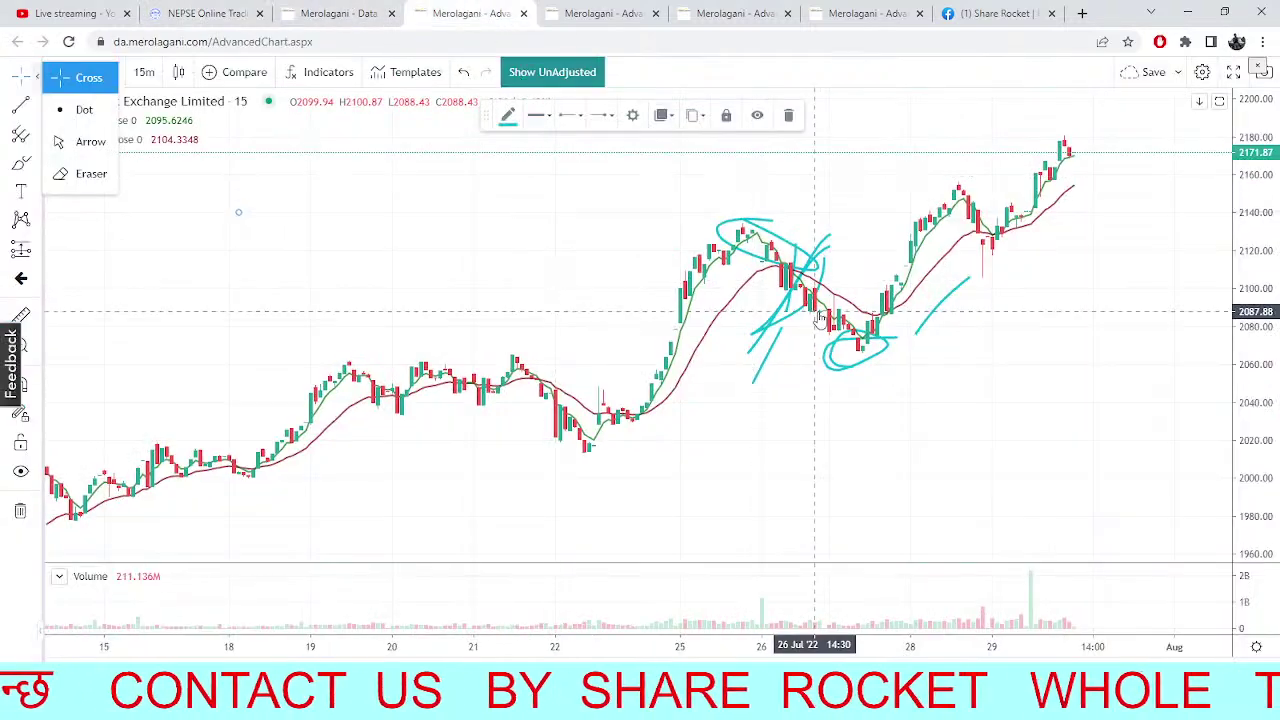
left_click_drag(743, 434, 677, 500)
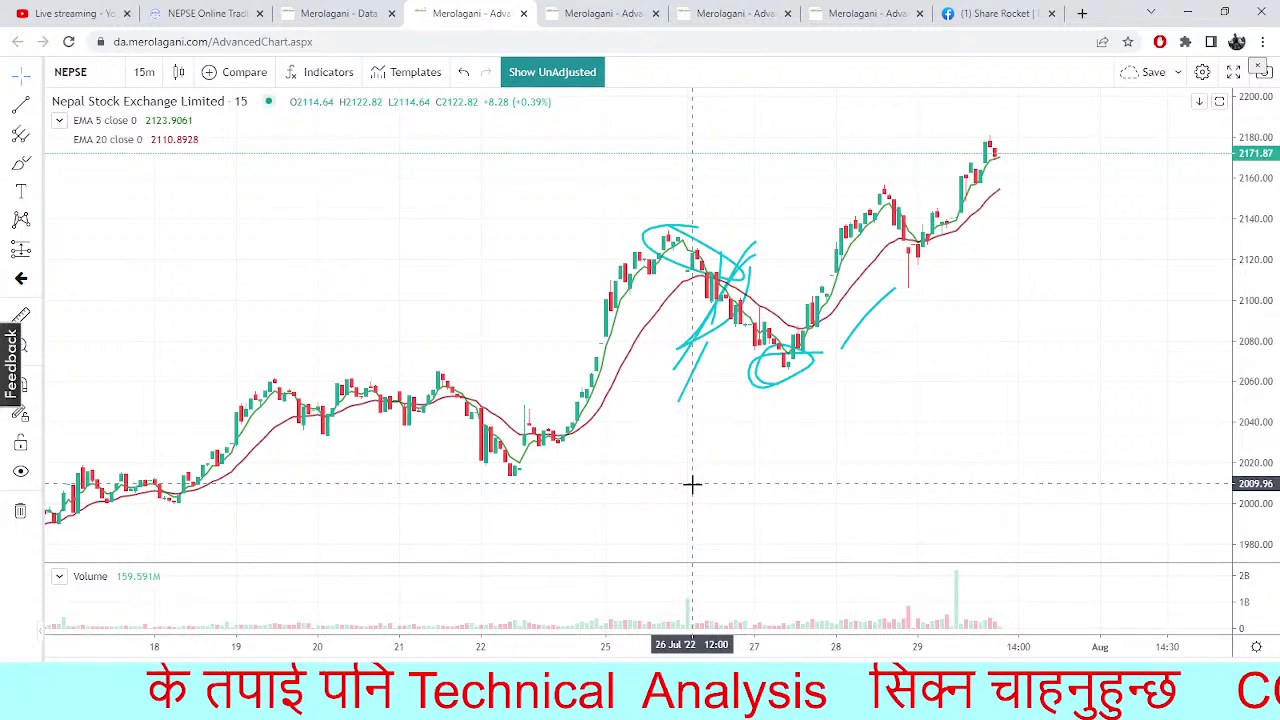
Copy the Share Rocket Facebook page link and post it in the YouTube Studio live chat
left_click(975, 13)
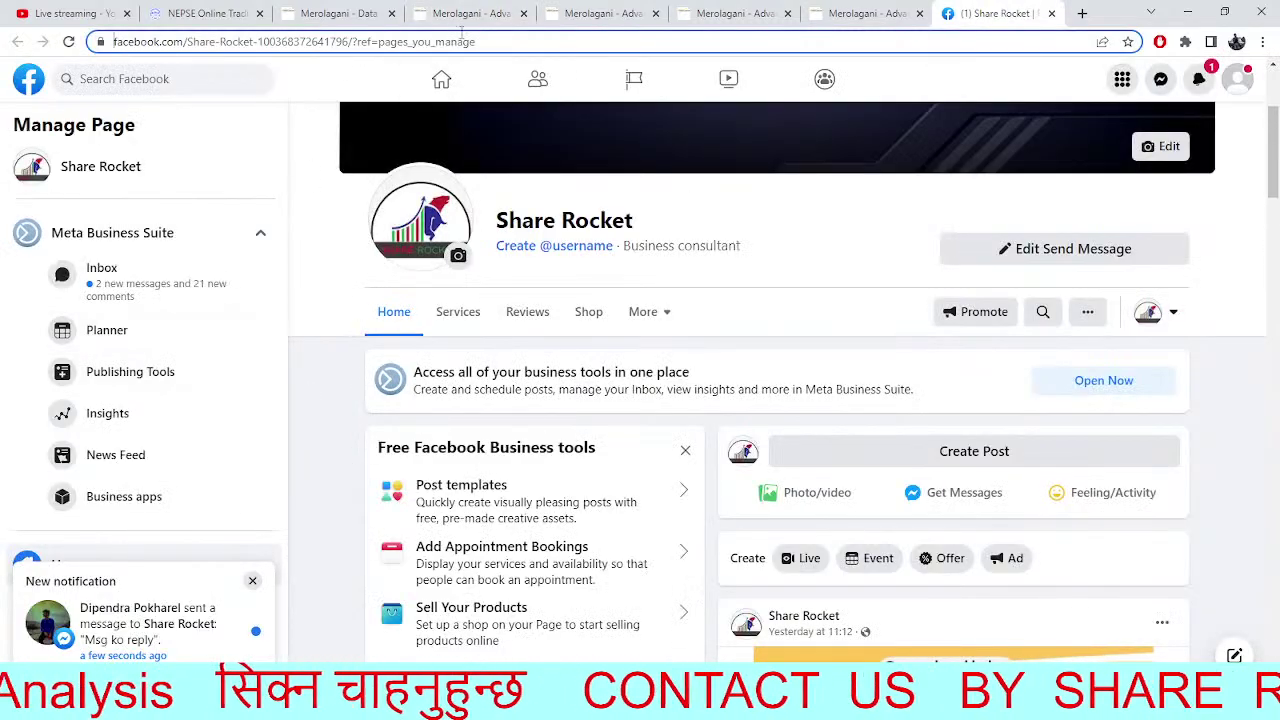
left_click(4, 7)
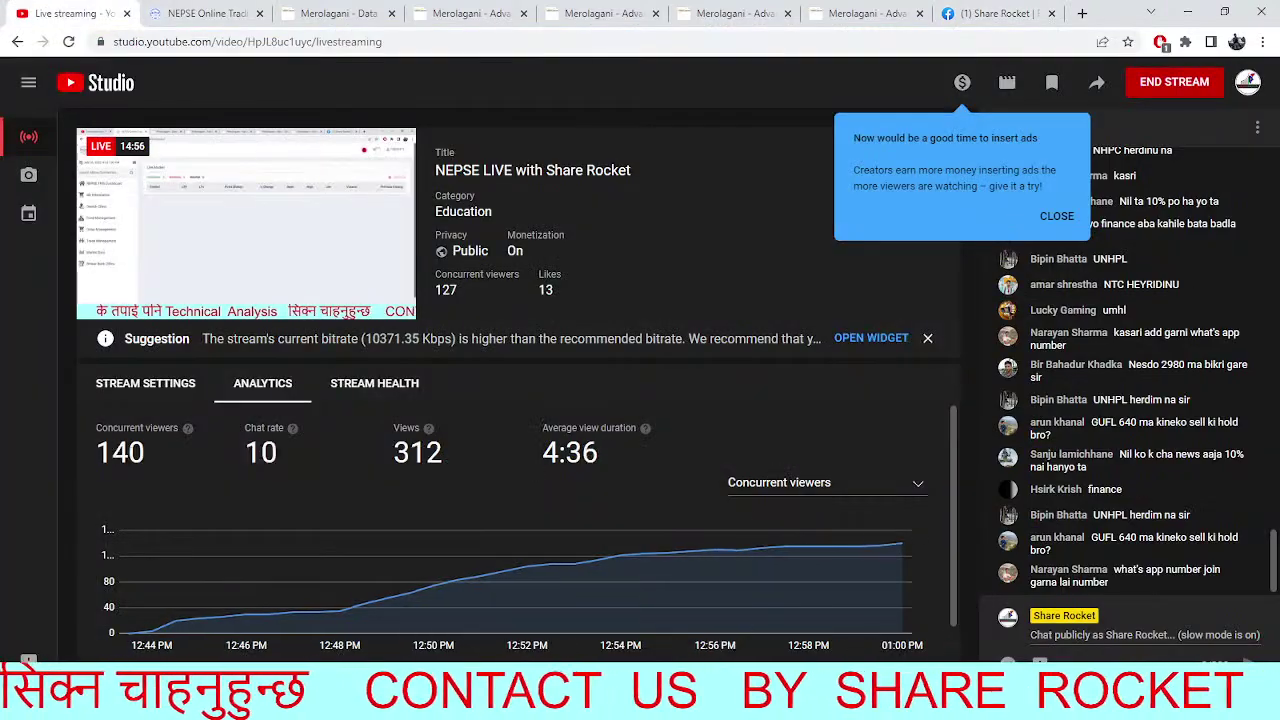
right_click(1060, 638)
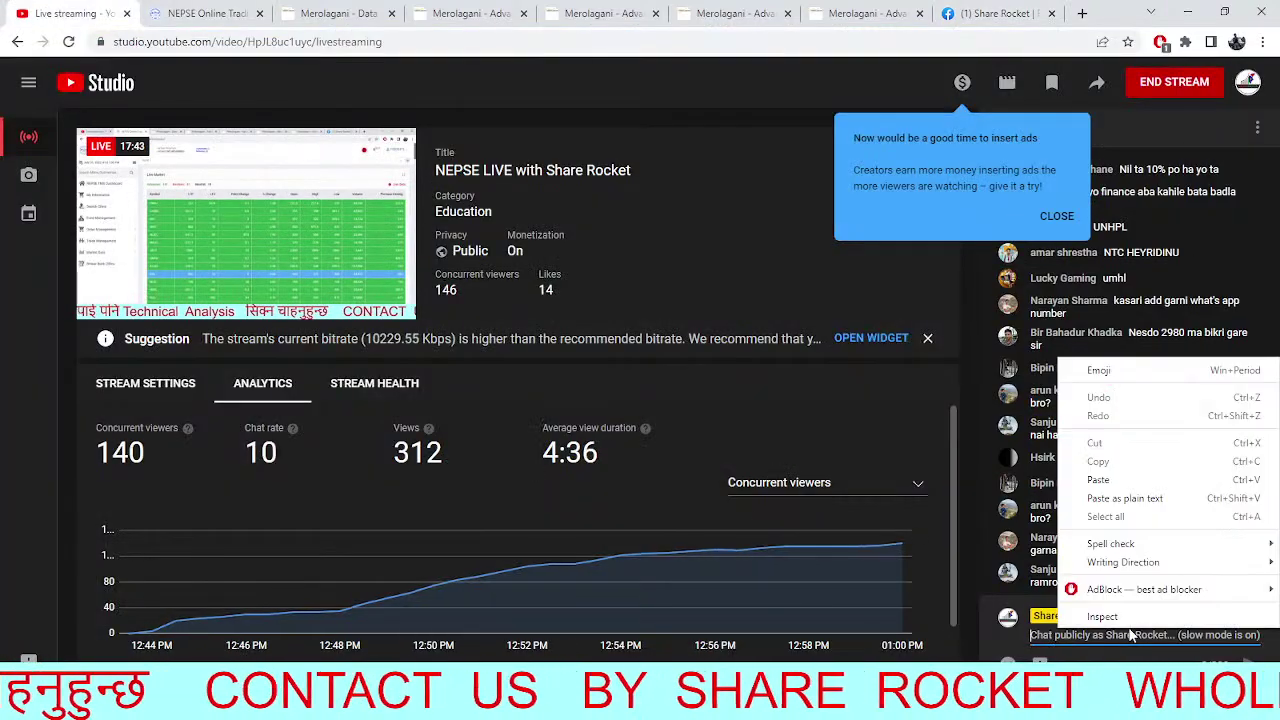
left_click(1122, 483)
key("ctrl+v")
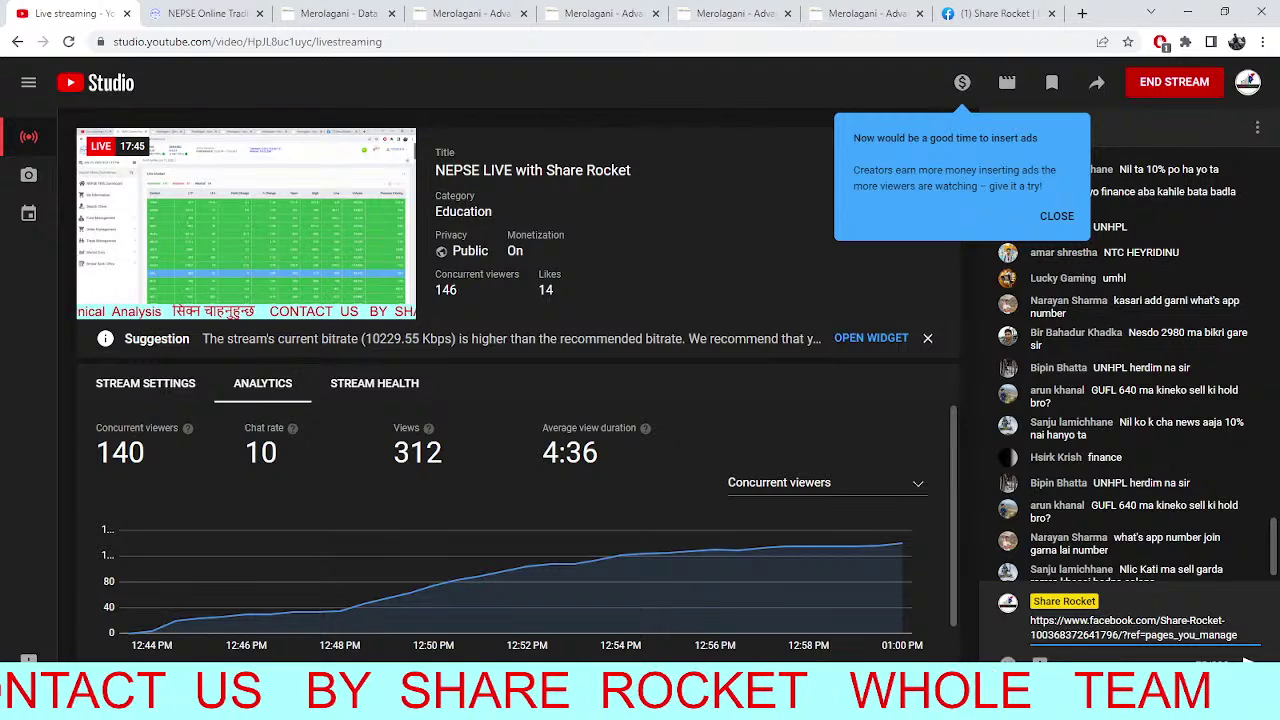
key("Return")
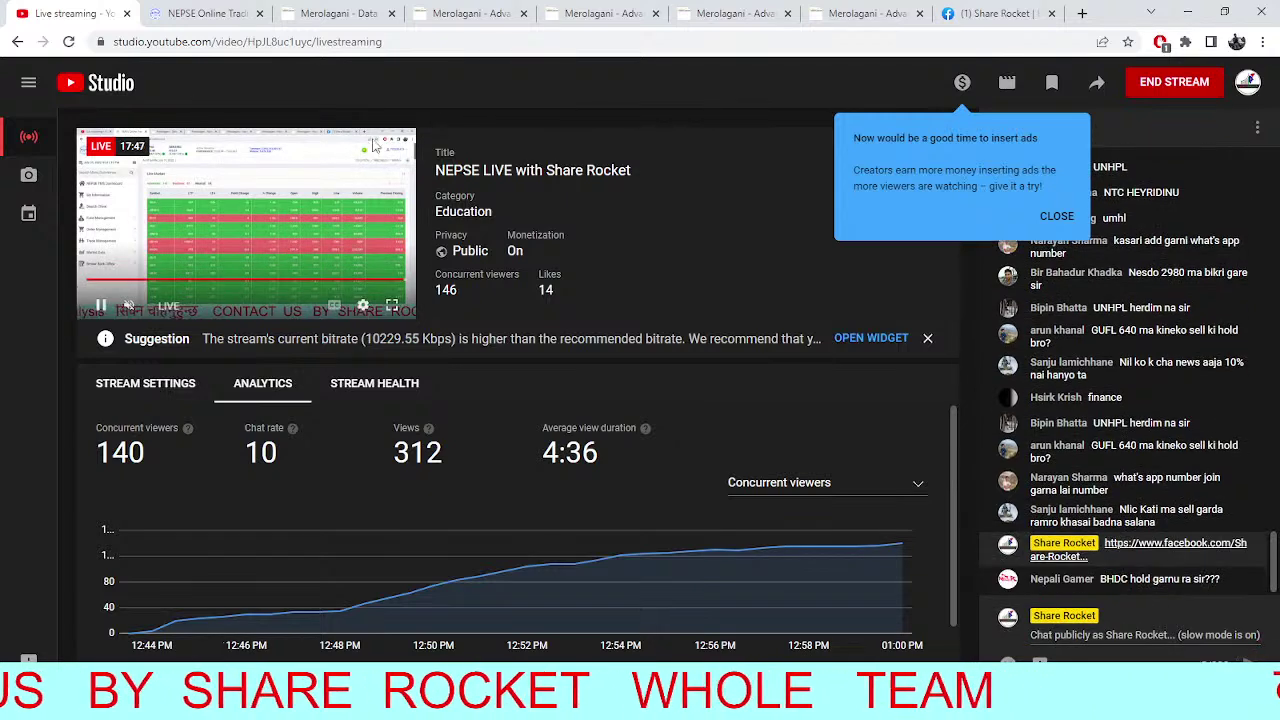
Review the TMS Live Market table, Merolagani's Financial Analysis page, and the 15-minute and daily NEPSE charts
left_click(205, 13)
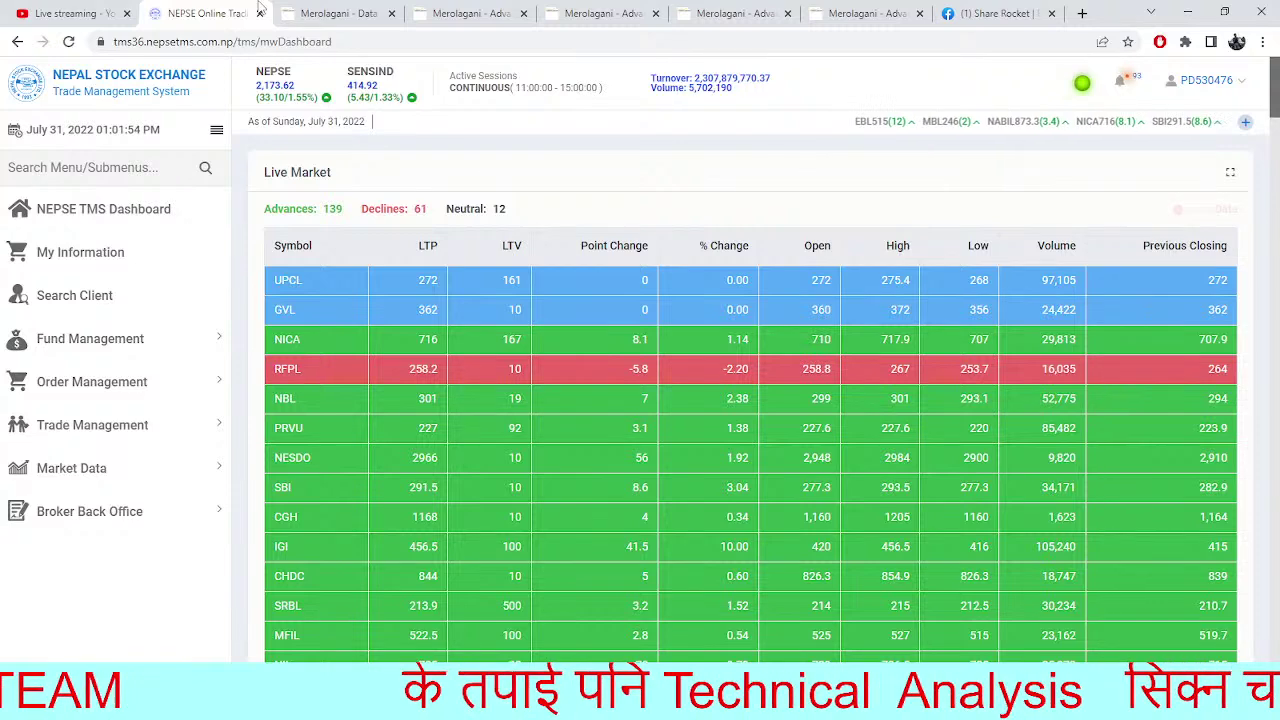
left_click(335, 13)
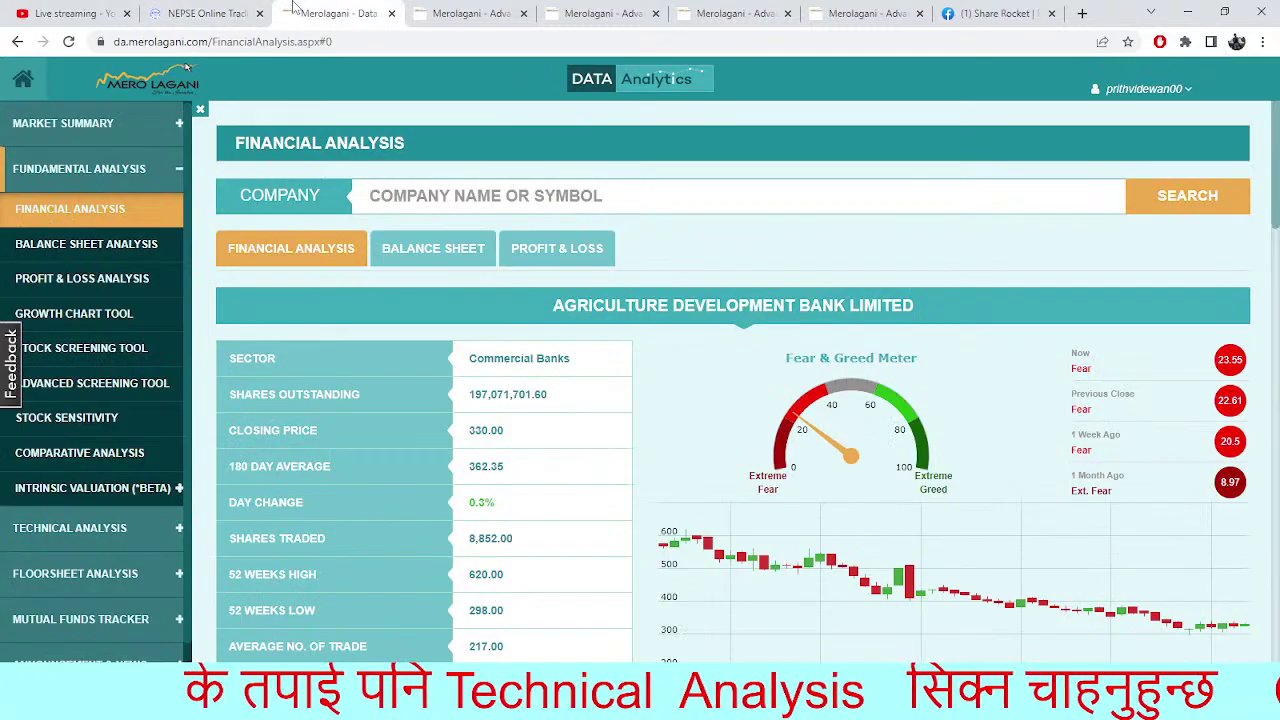
left_click(462, 12)
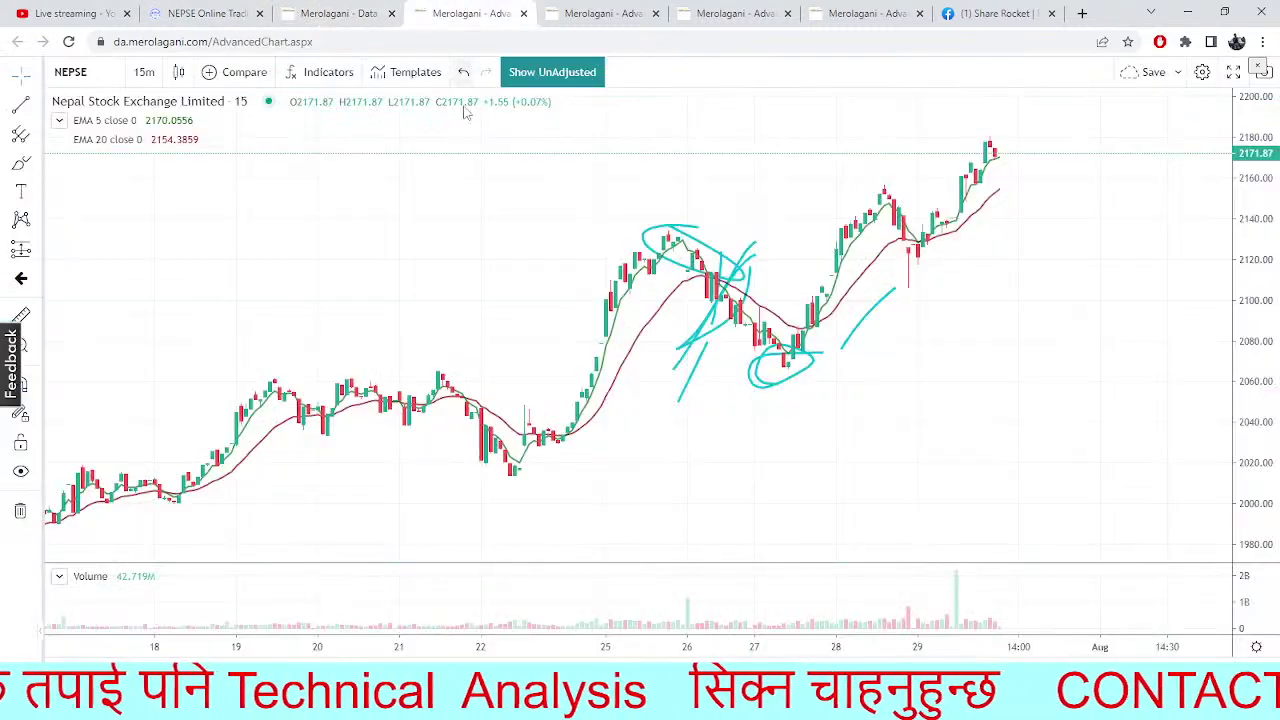
scroll(600, 405, "right", 3)
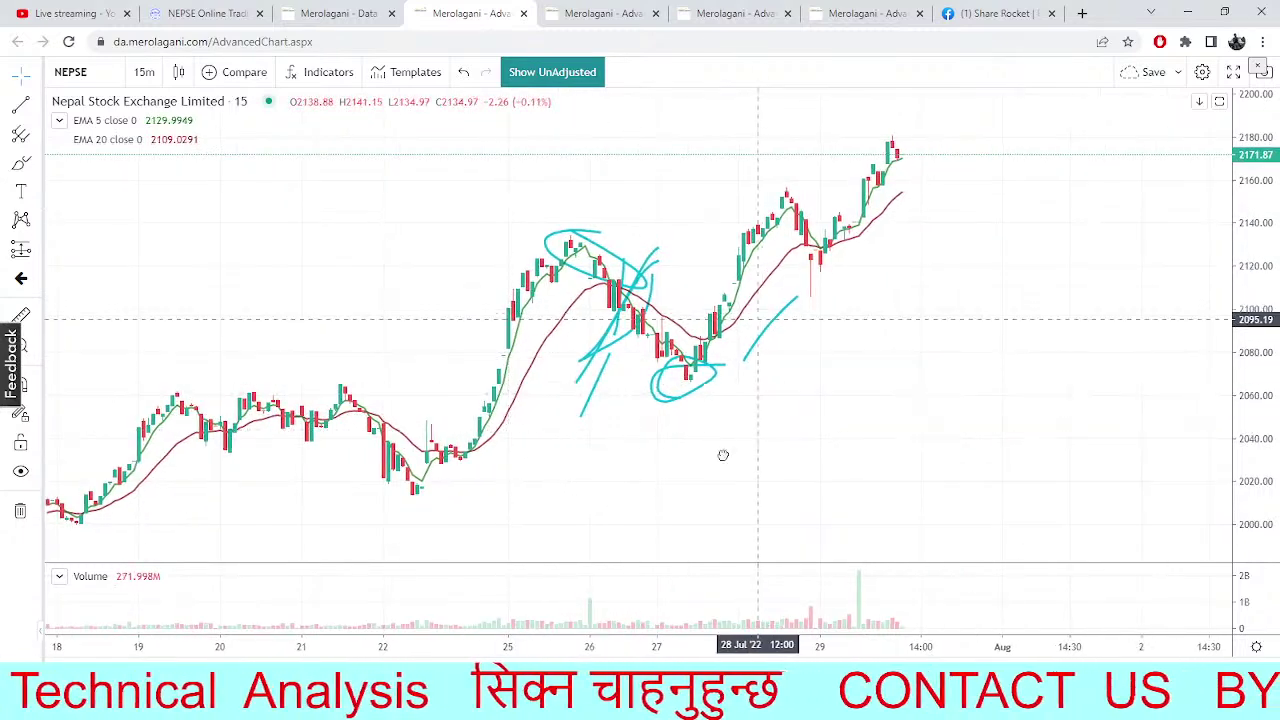
scroll(722, 450, "right", 3)
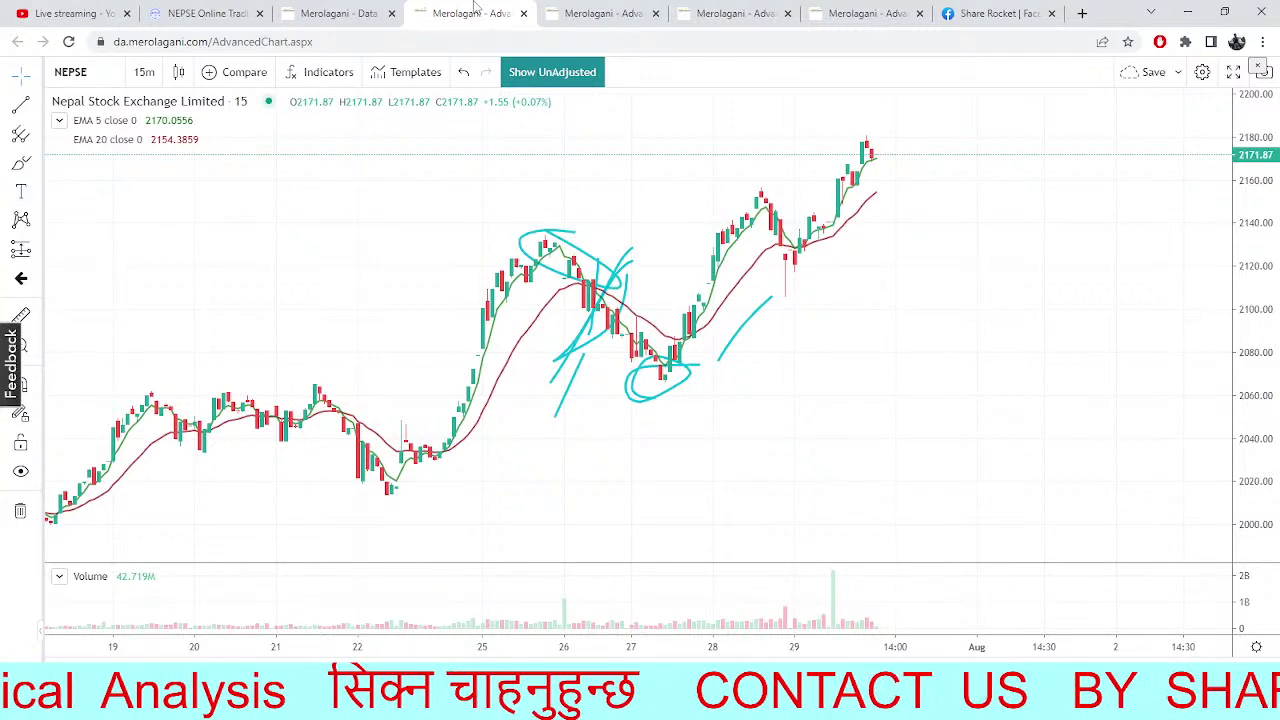
left_click(315, 13)
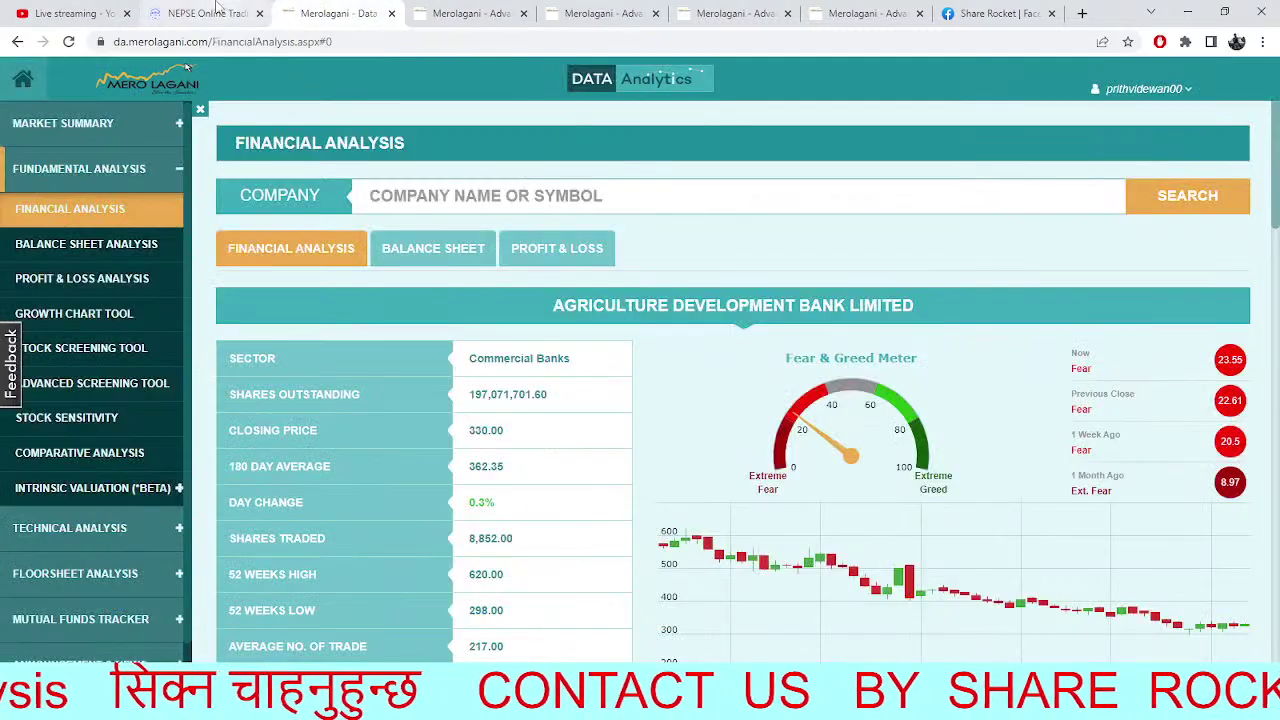
left_click(200, 13)
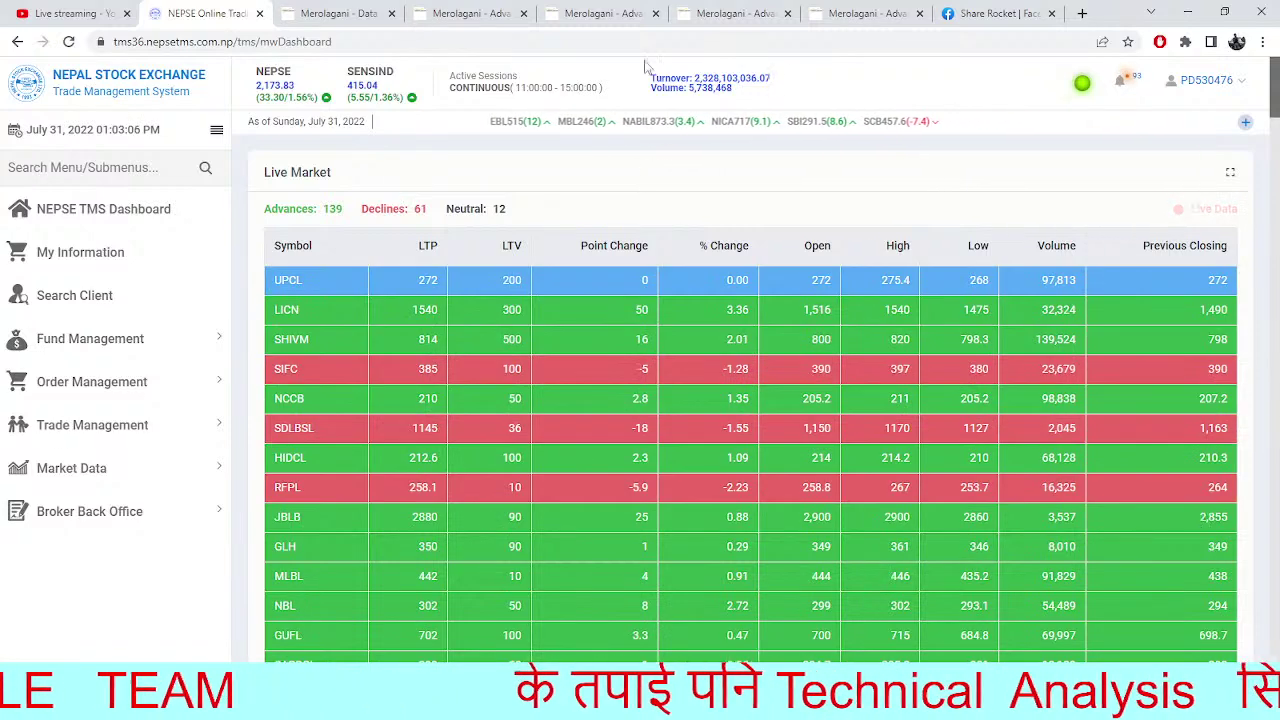
left_click(440, 12)
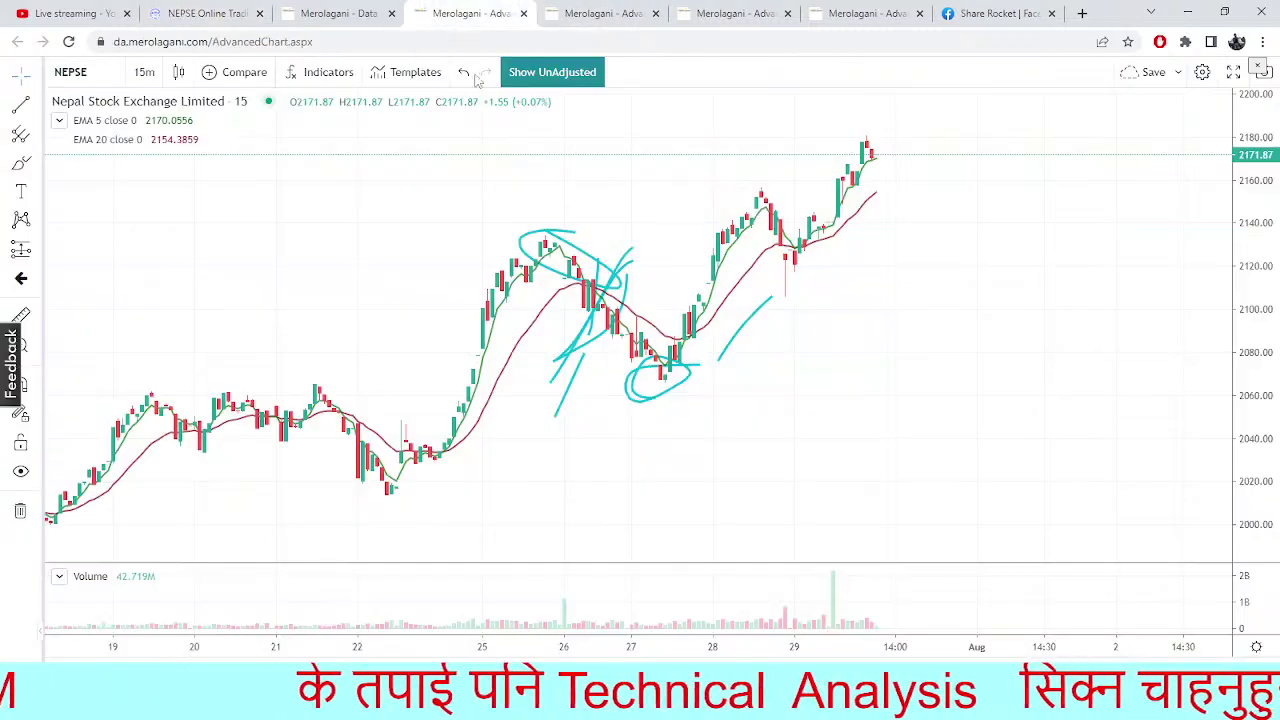
left_click(352, 12)
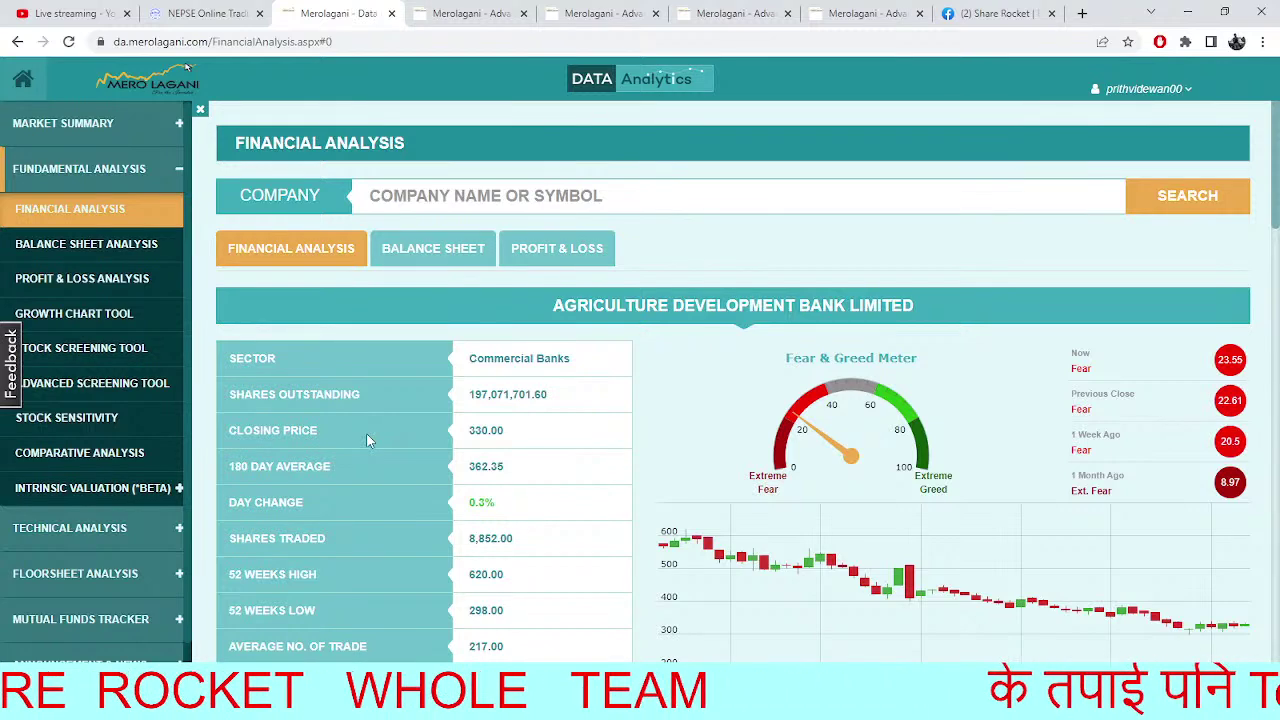
left_click(472, 13)
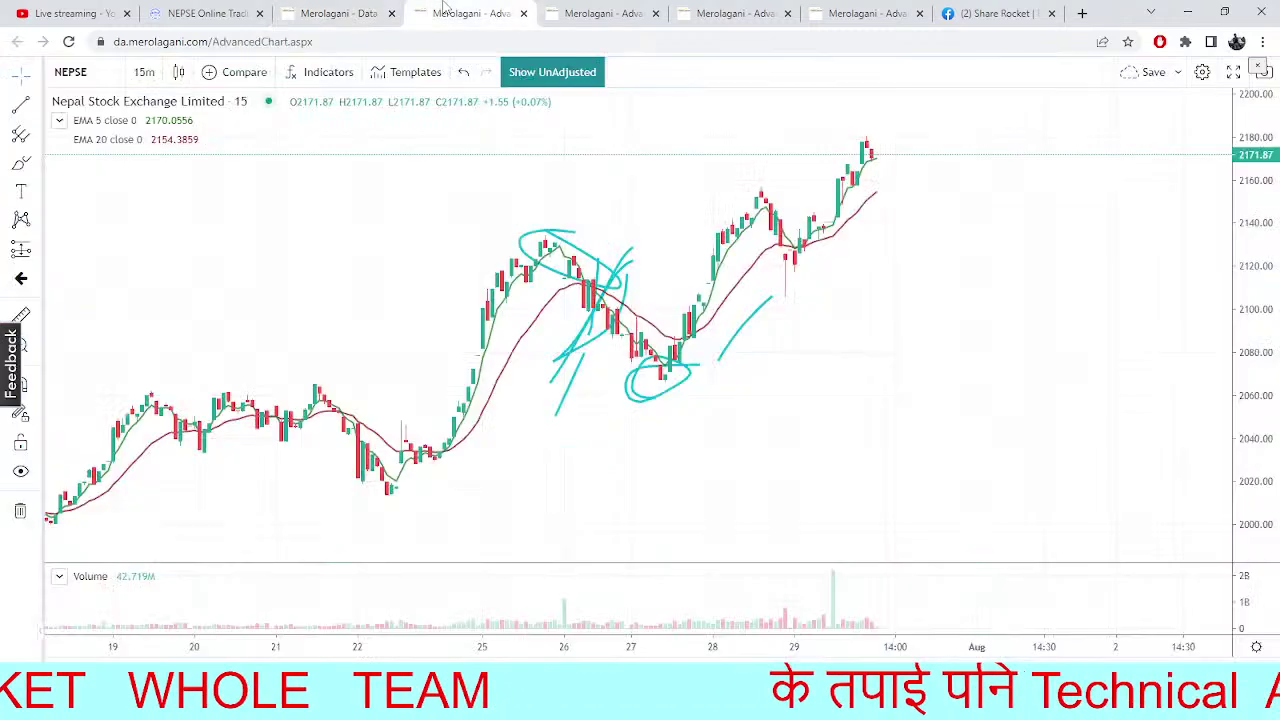
left_click(660, 12)
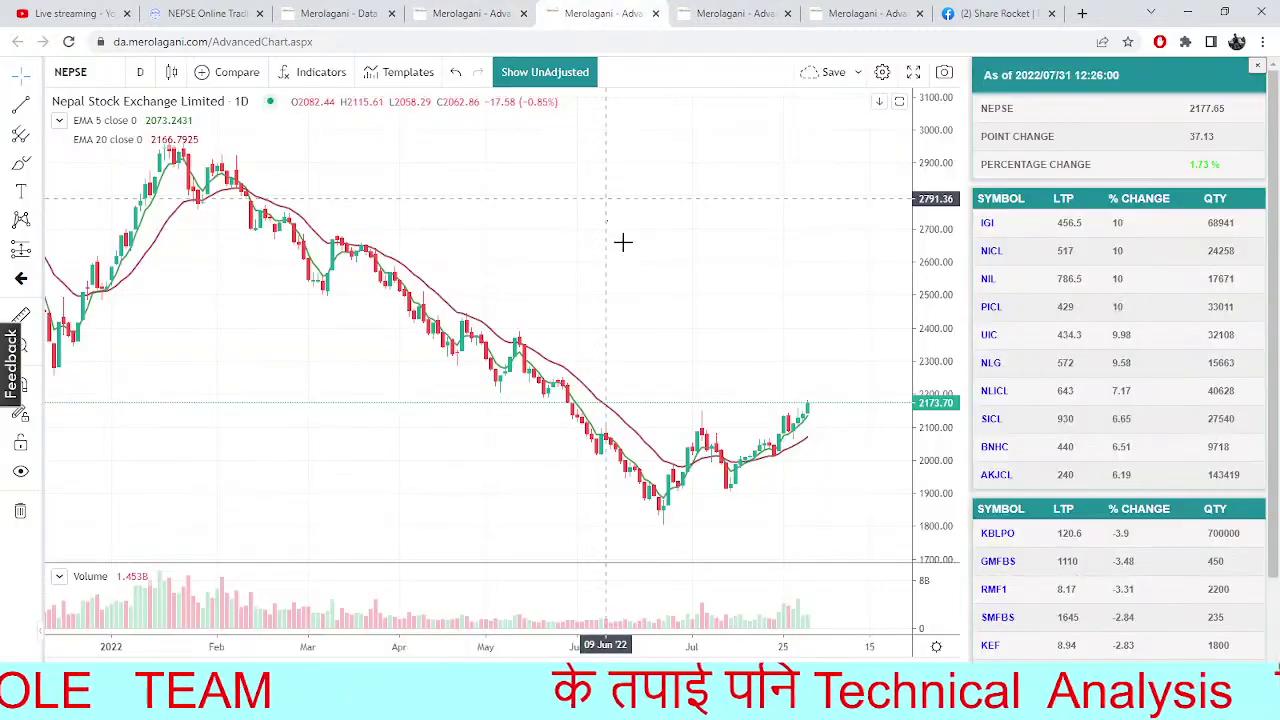
Change the daily pivot chart from NHPC to PPCL (Panchthar Power Company Limited) and examine its latest candles
left_click(745, 14)
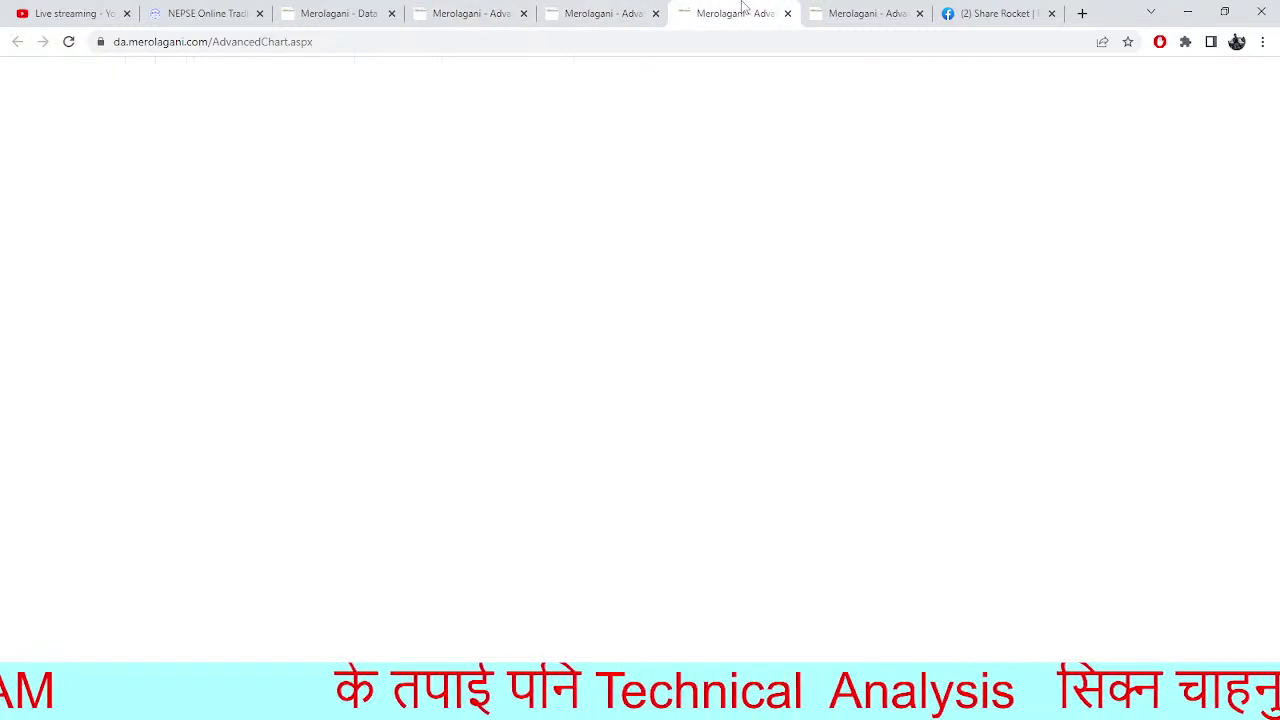
left_click(88, 75)
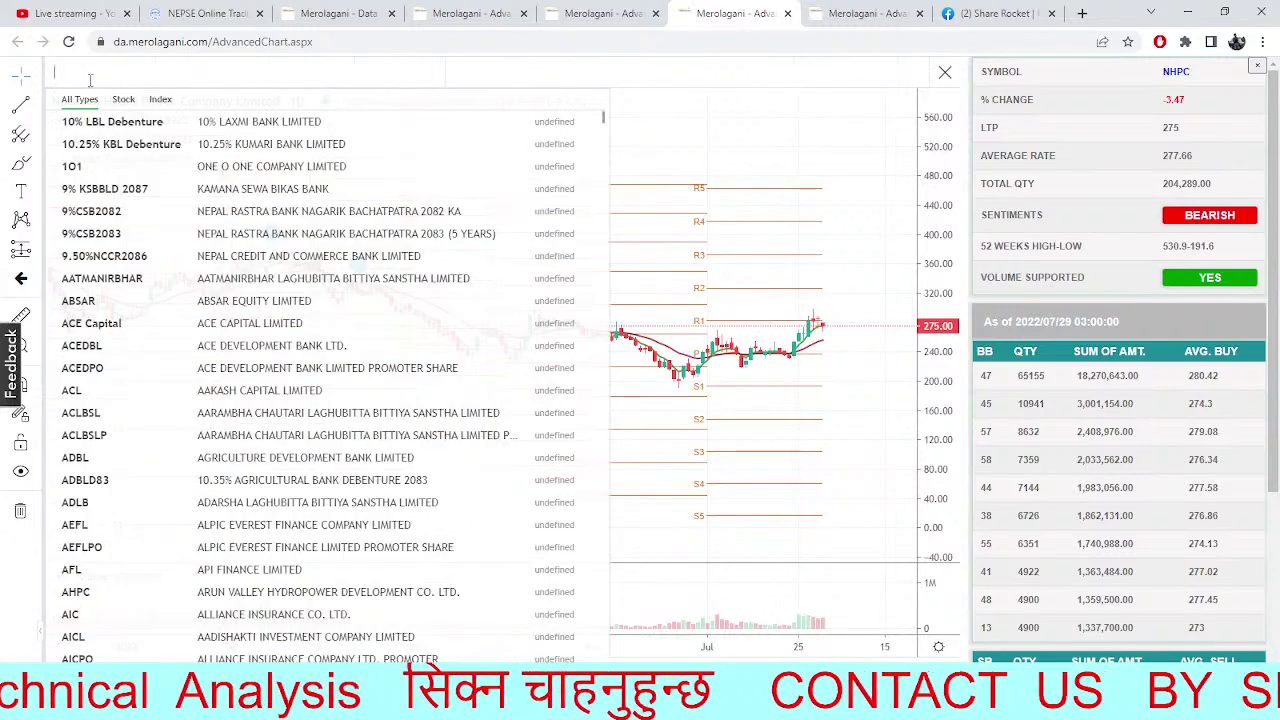
type("PP")
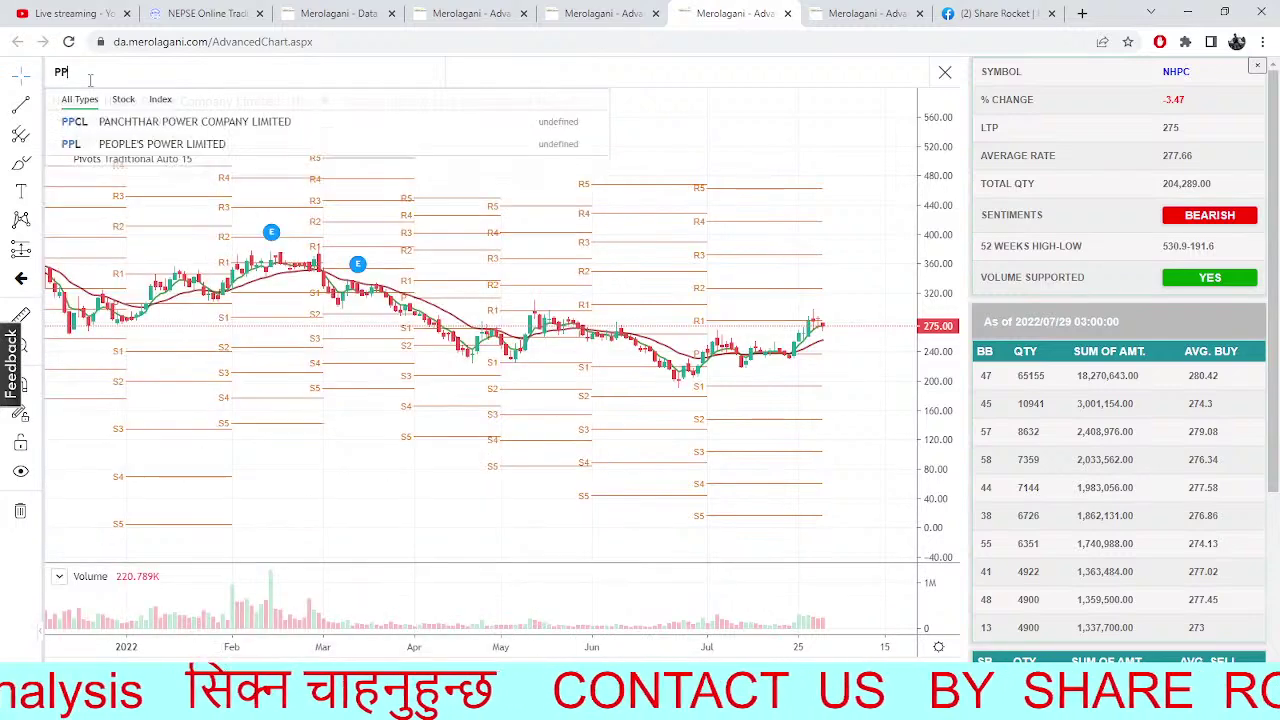
type("CLK")
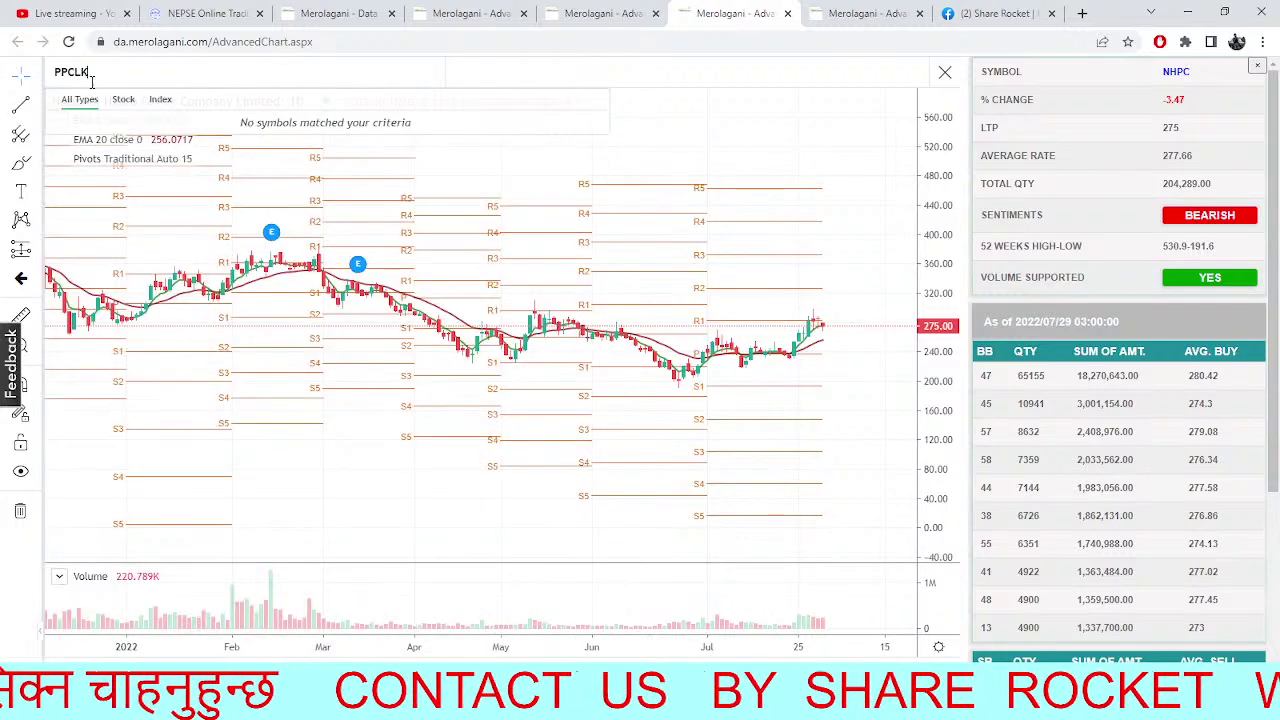
key("BackSpace")
left_click(112, 120)
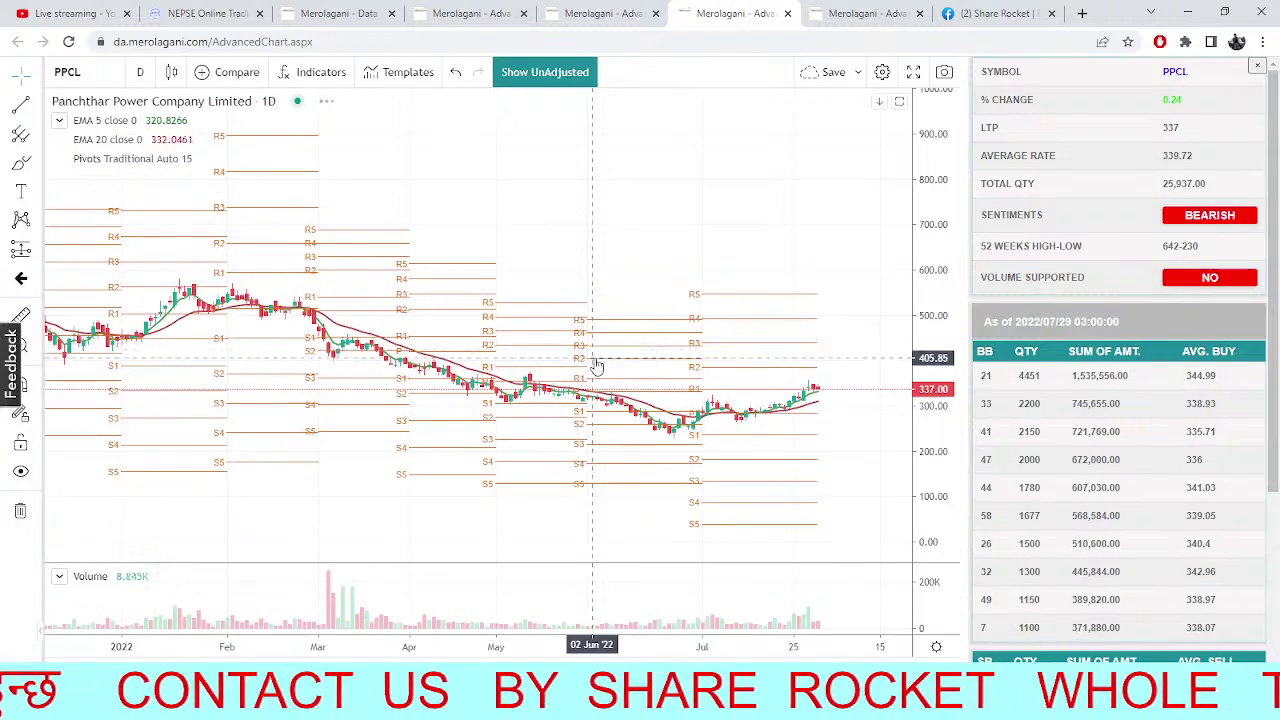
left_click_drag(717, 436, 617, 440)
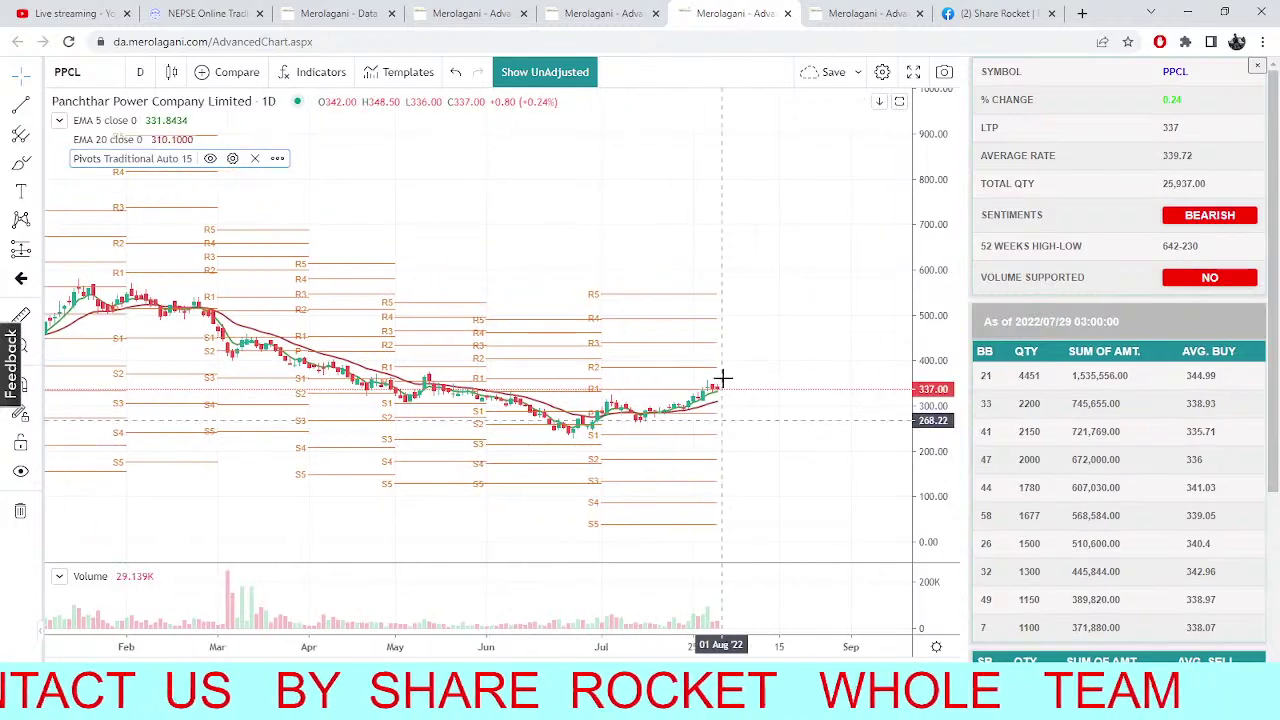
Check the sector indices in the TMS dashboard's Index Watch, and return to the 15-minute NEPSE chart
left_click(266, 15)
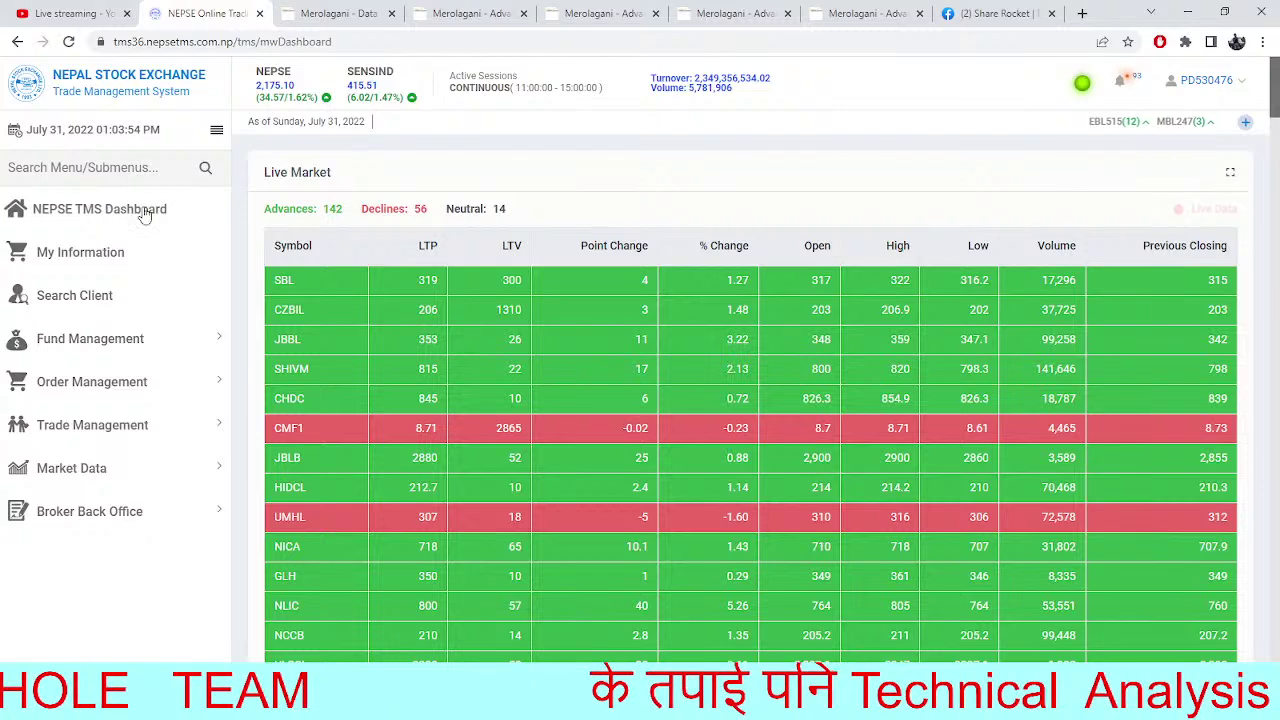
left_click(140, 209)
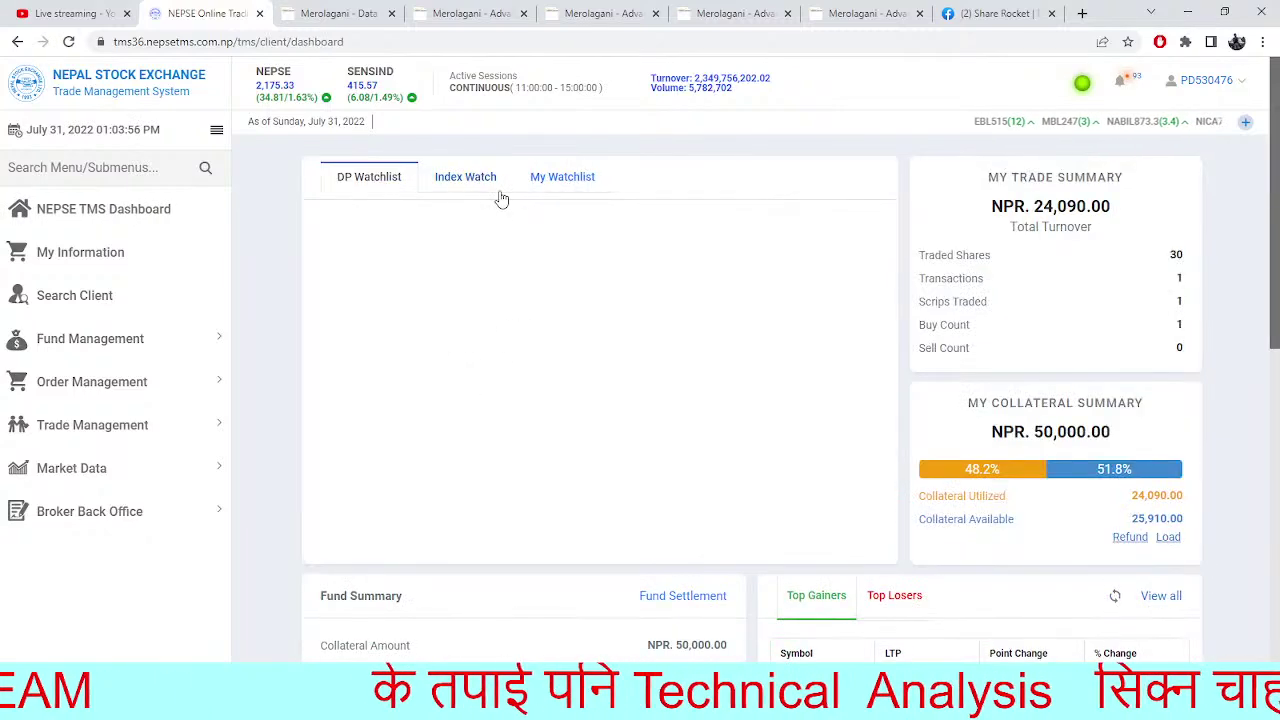
left_click(461, 181)
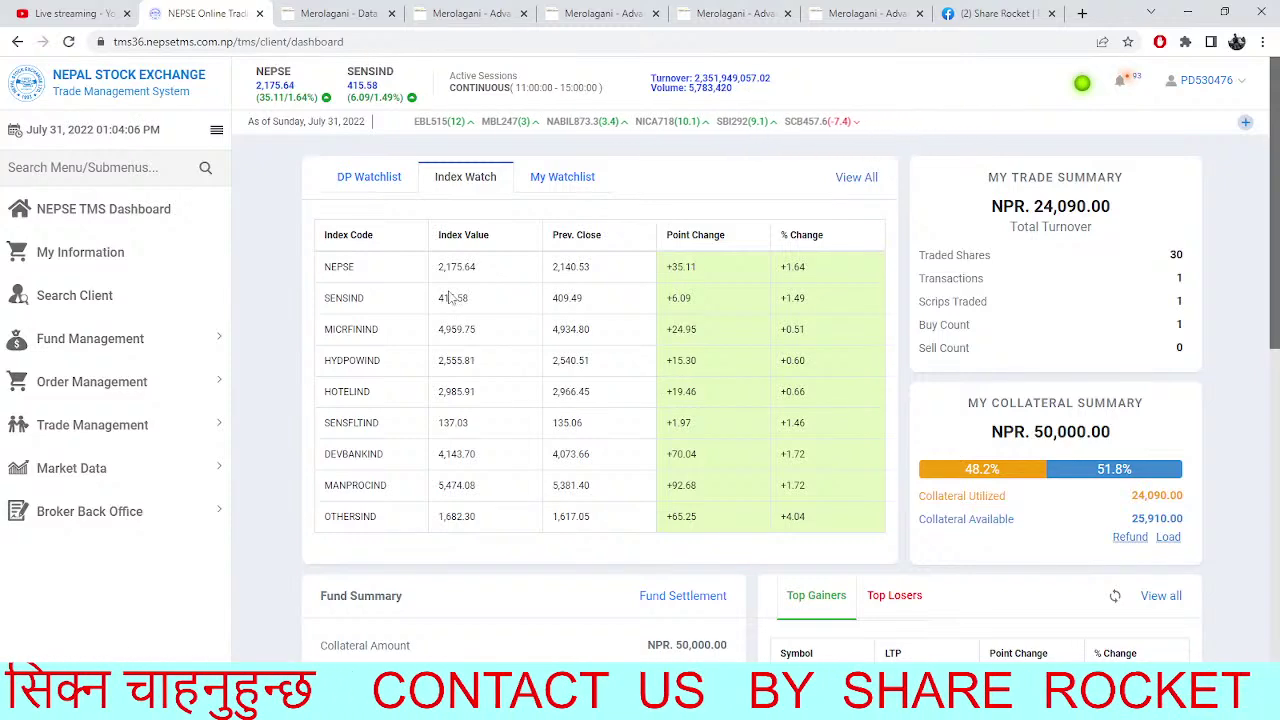
left_click(350, 11)
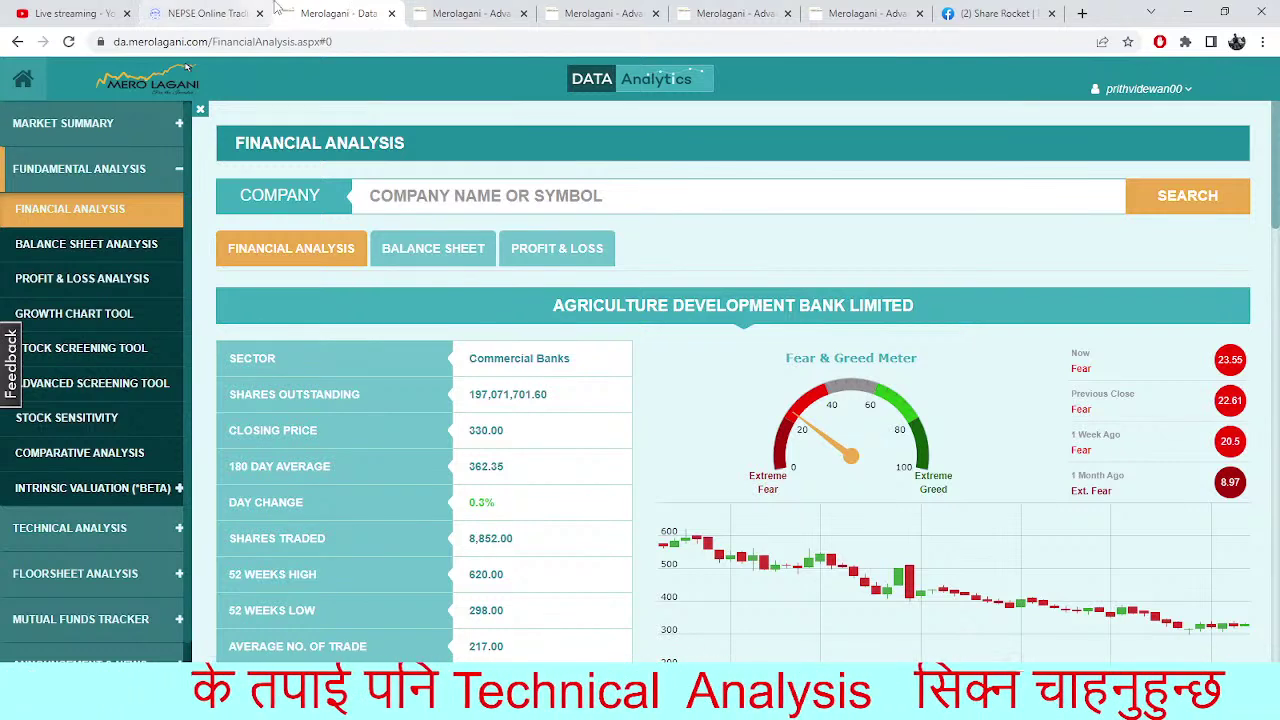
left_click(416, 19)
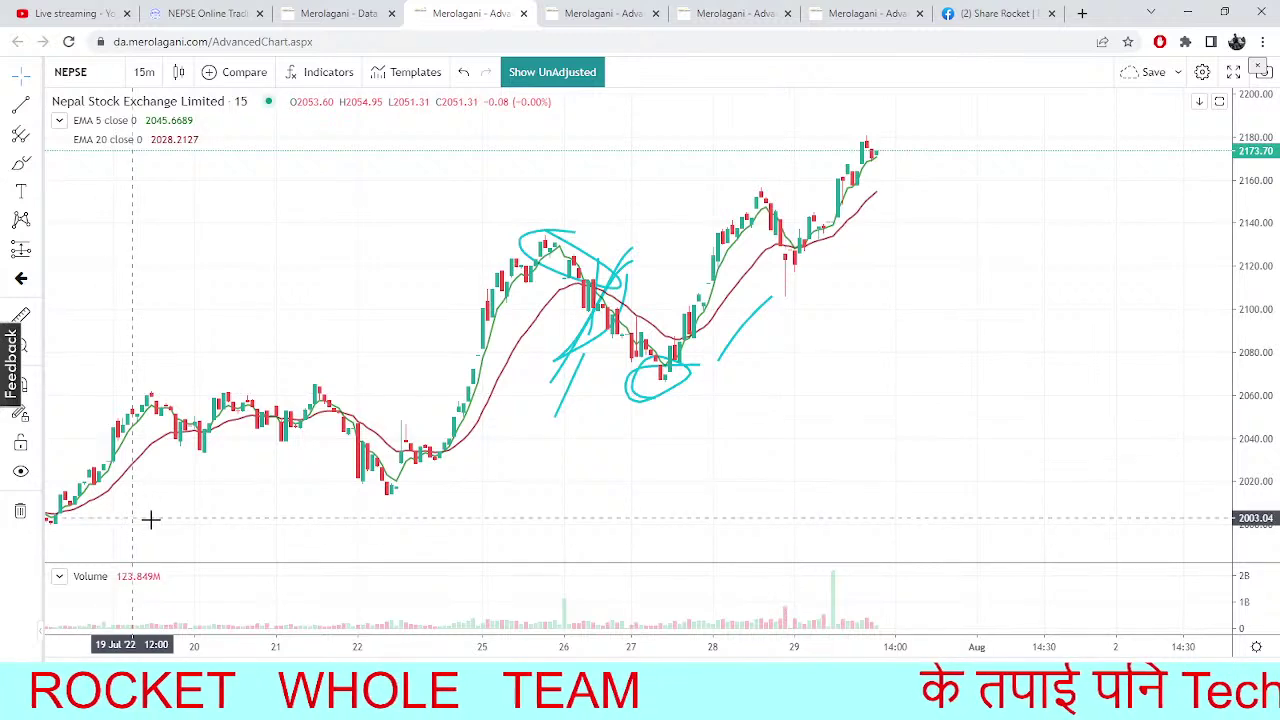
Change the daily pivot chart from PPCL to SHPC (Sanima Mai Hydropower Ltd.)
scroll(662, 399, "left", 5)
scroll(662, 399, "right", 5)
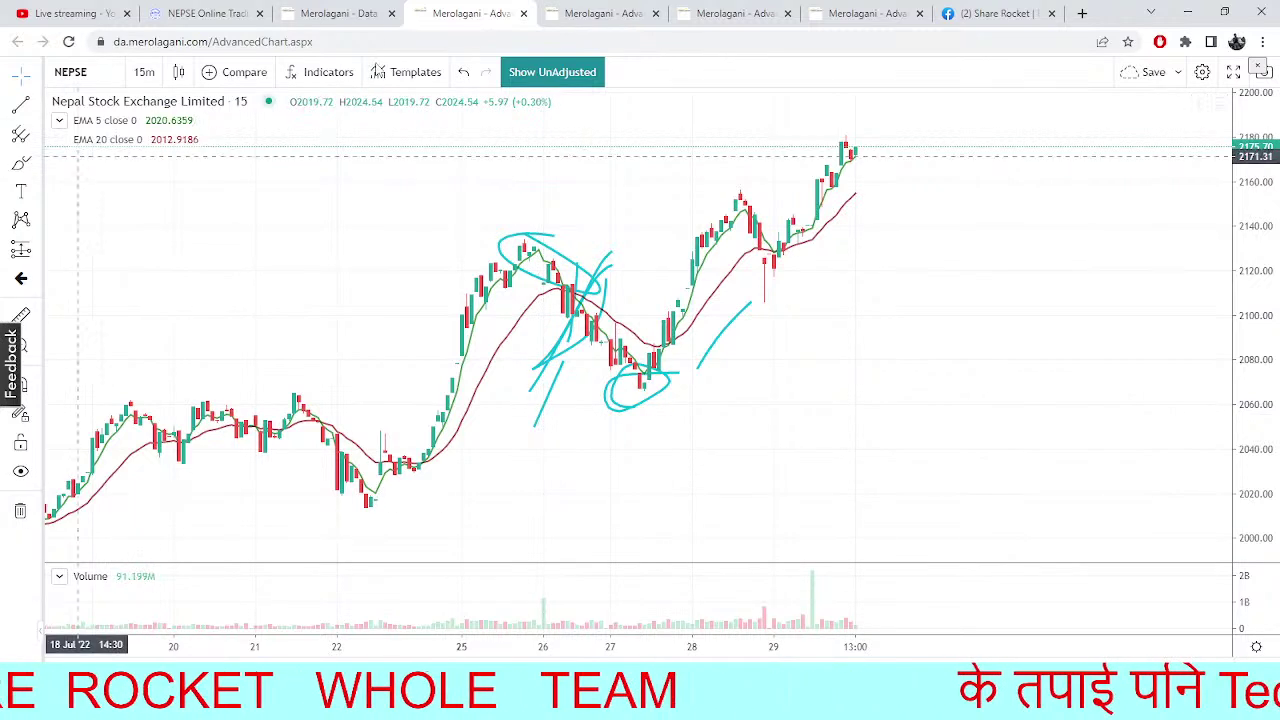
left_click(600, 13)
left_click(693, 12)
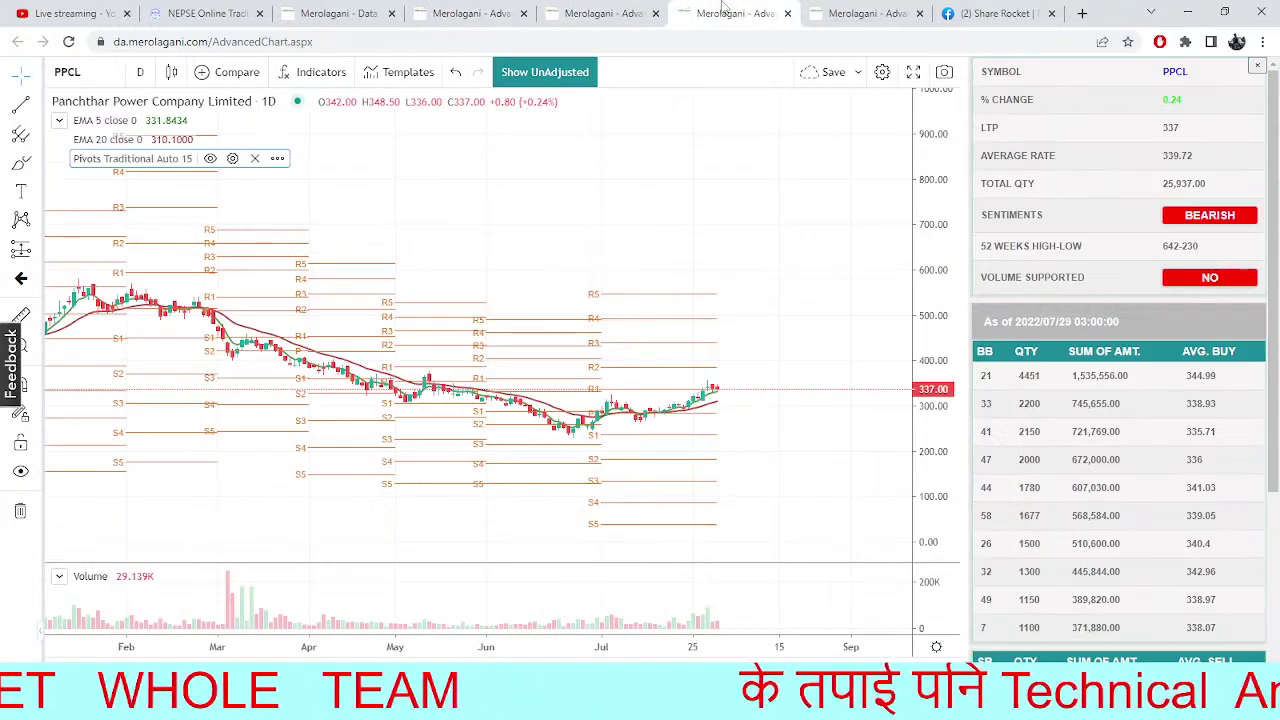
left_click(90, 67)
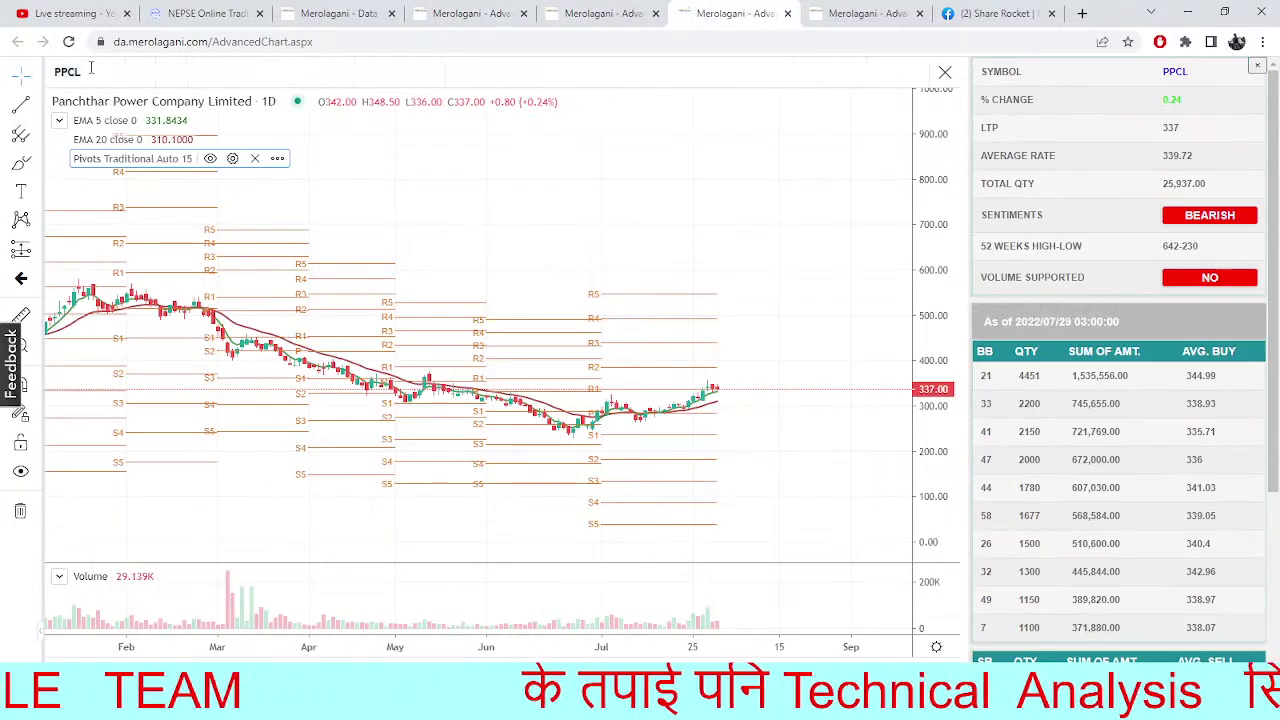
type("sHP")
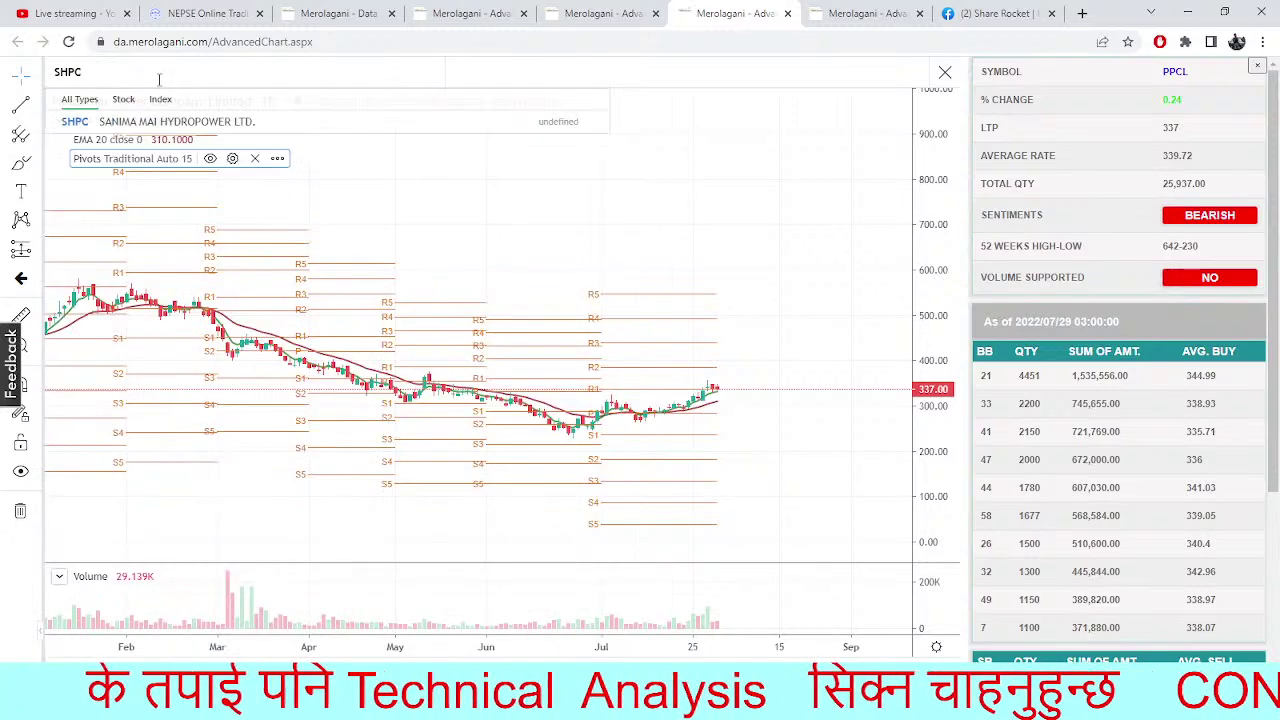
left_click(168, 121)
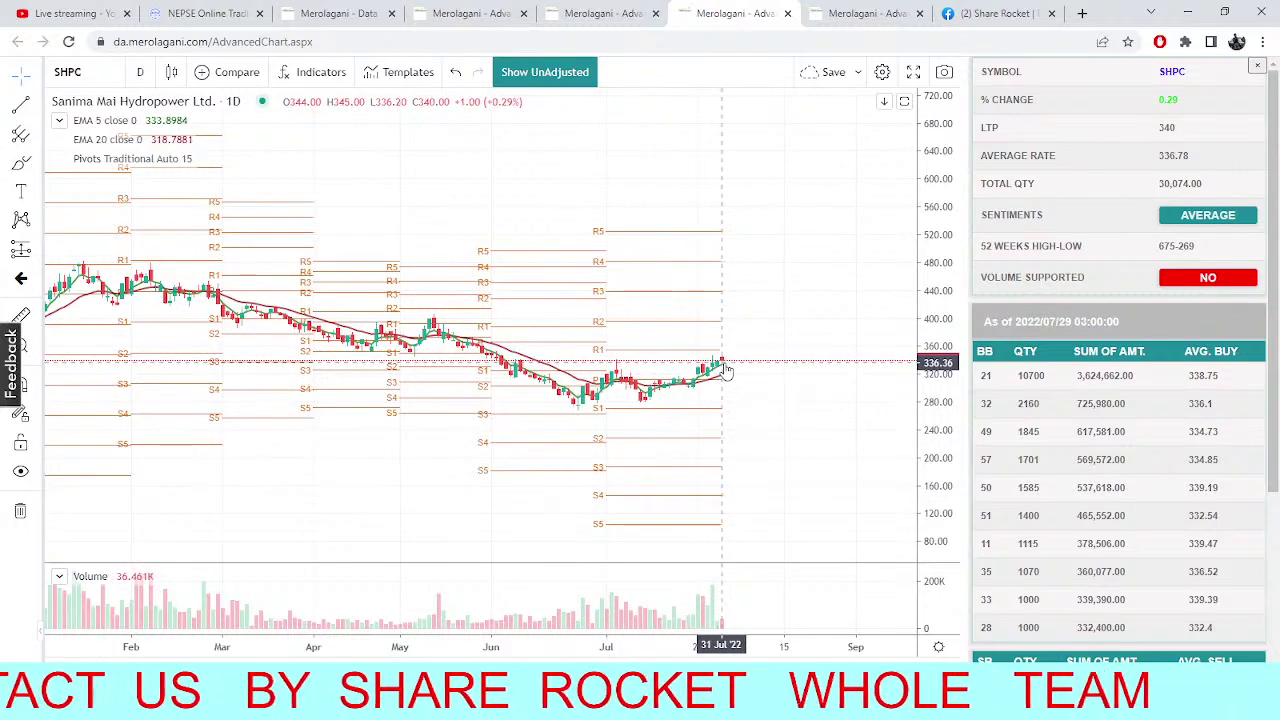
Check the TMS index values and daily NEPSE chart, and change the pivot chart to JBLB (Jeevan Bikas Laghubitta Bittiya Sanstha Limited)
left_click(181, 8)
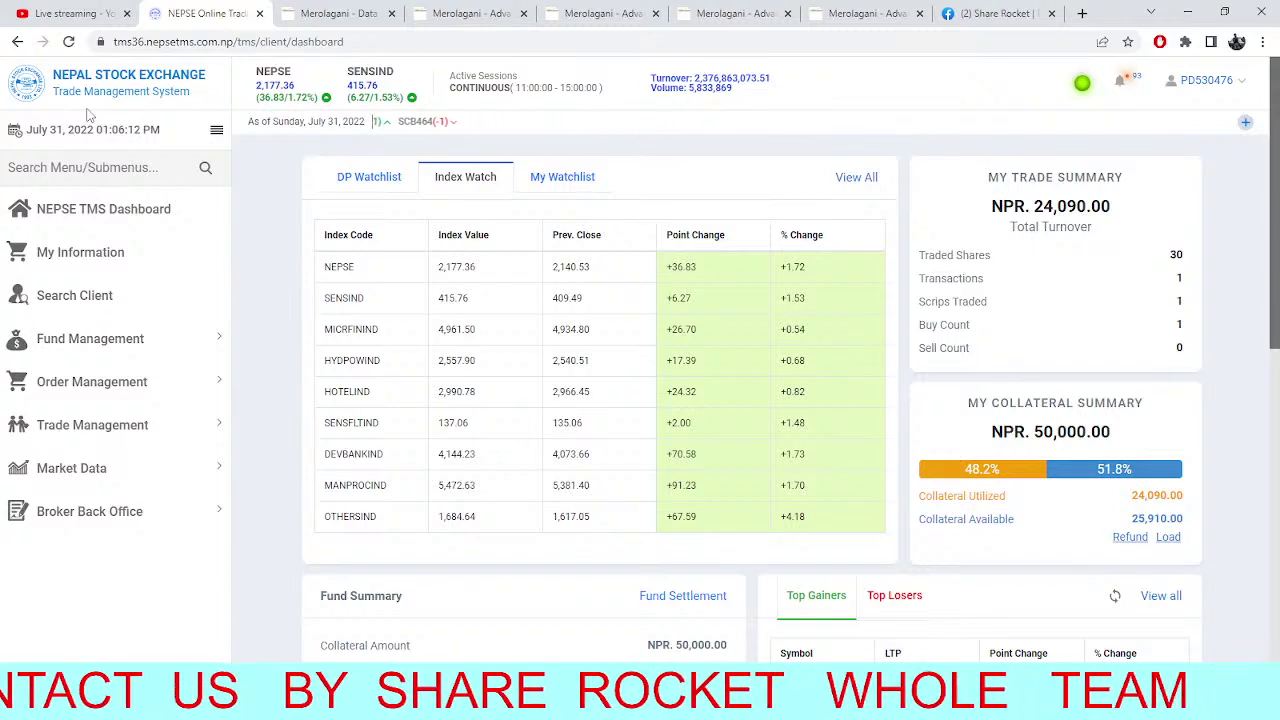
left_click(600, 13)
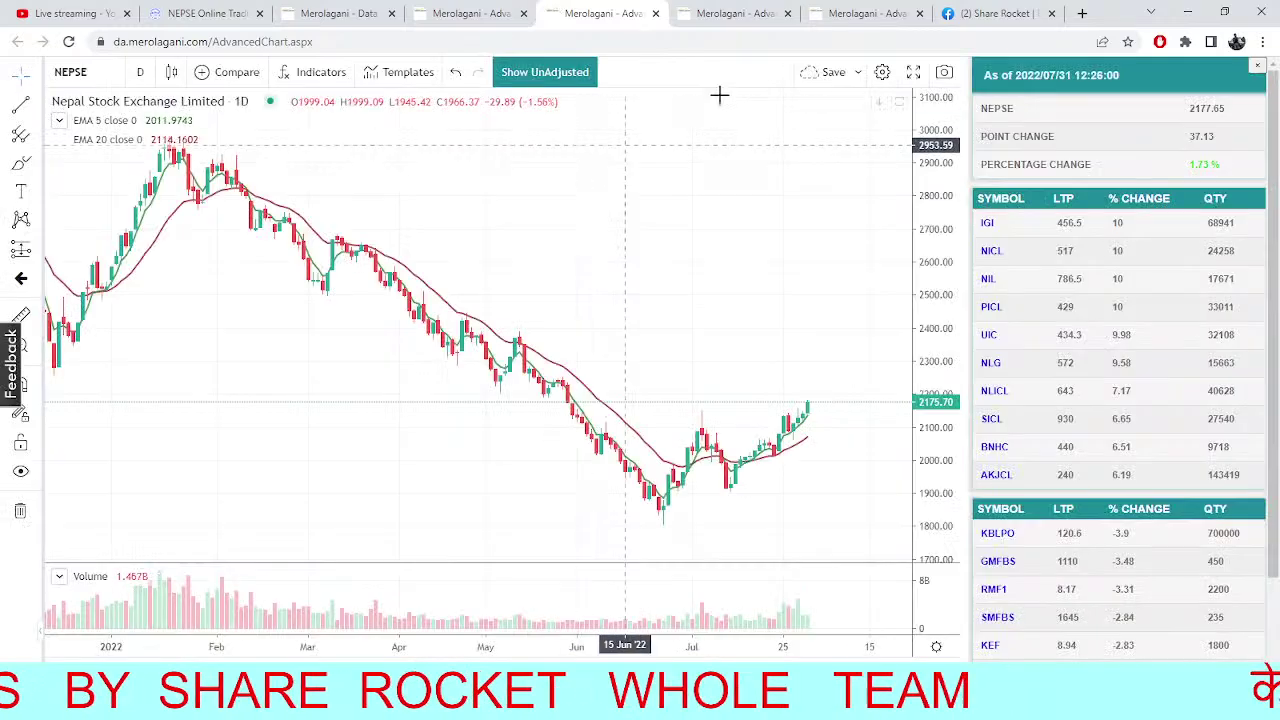
left_click(735, 13)
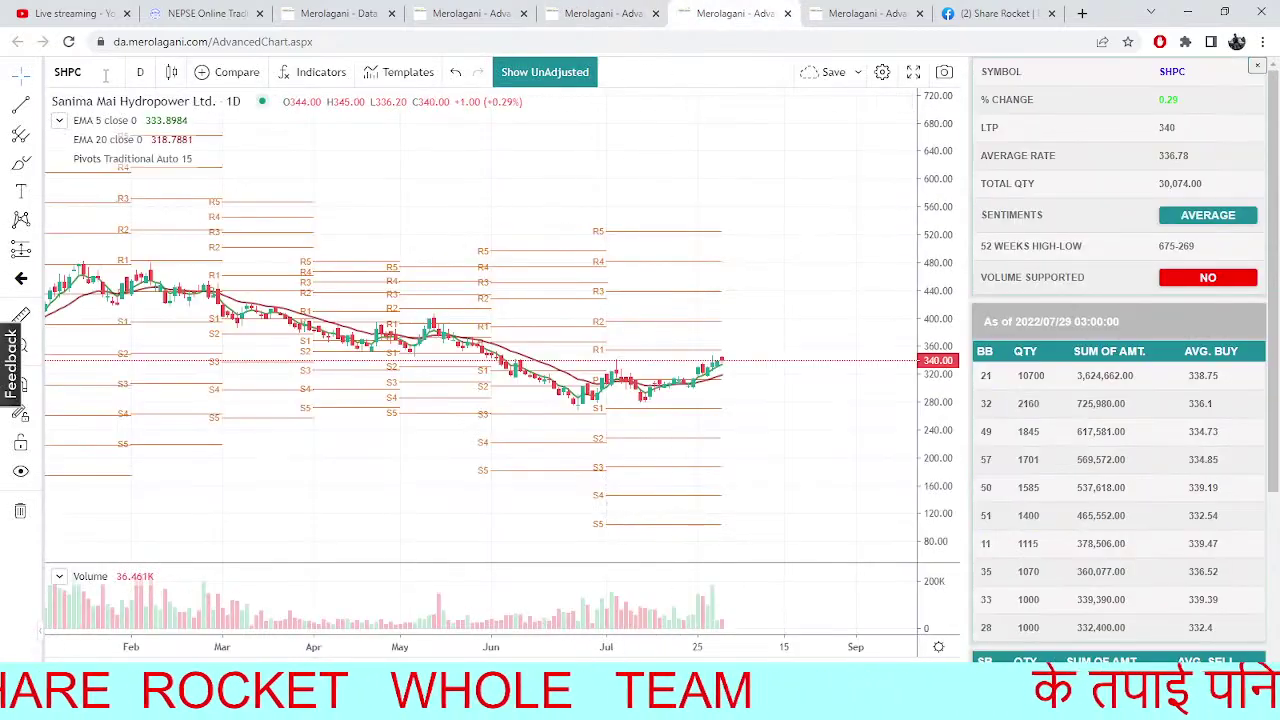
left_click(104, 74)
type("JBLB")
left_click(145, 121)
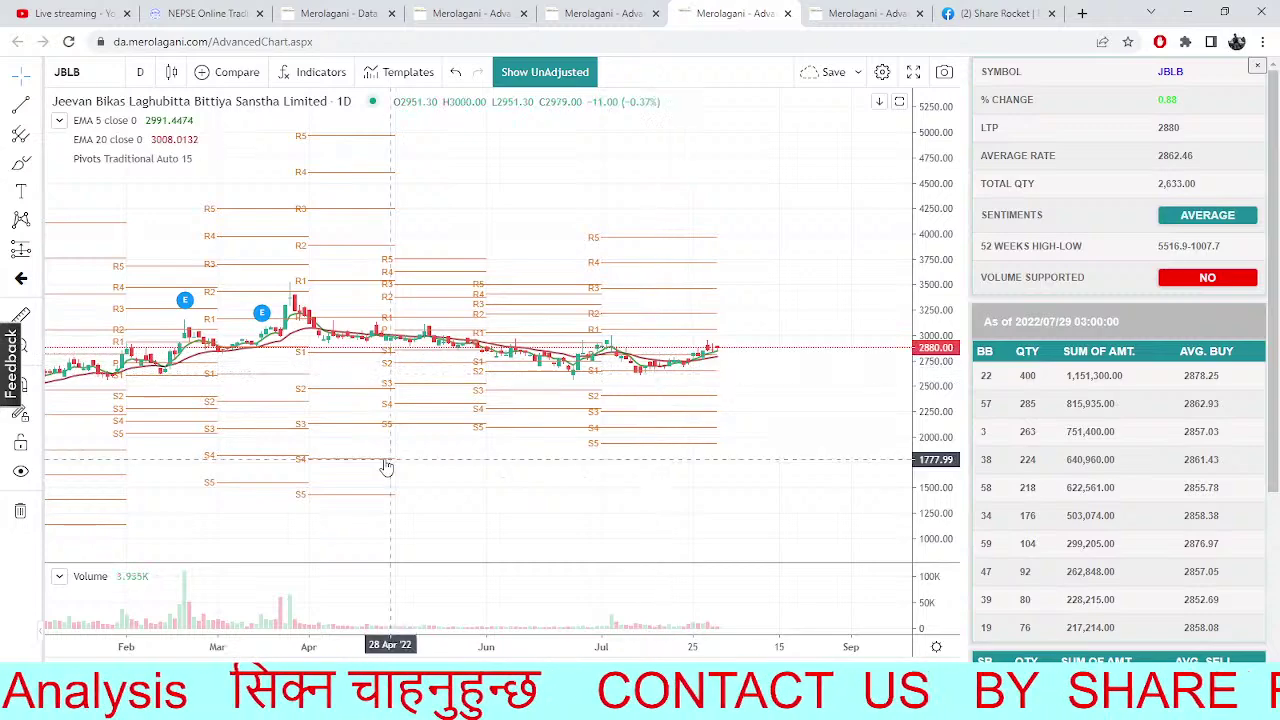
scroll(623, 480, "down", 3)
scroll(527, 521, "up", 3)
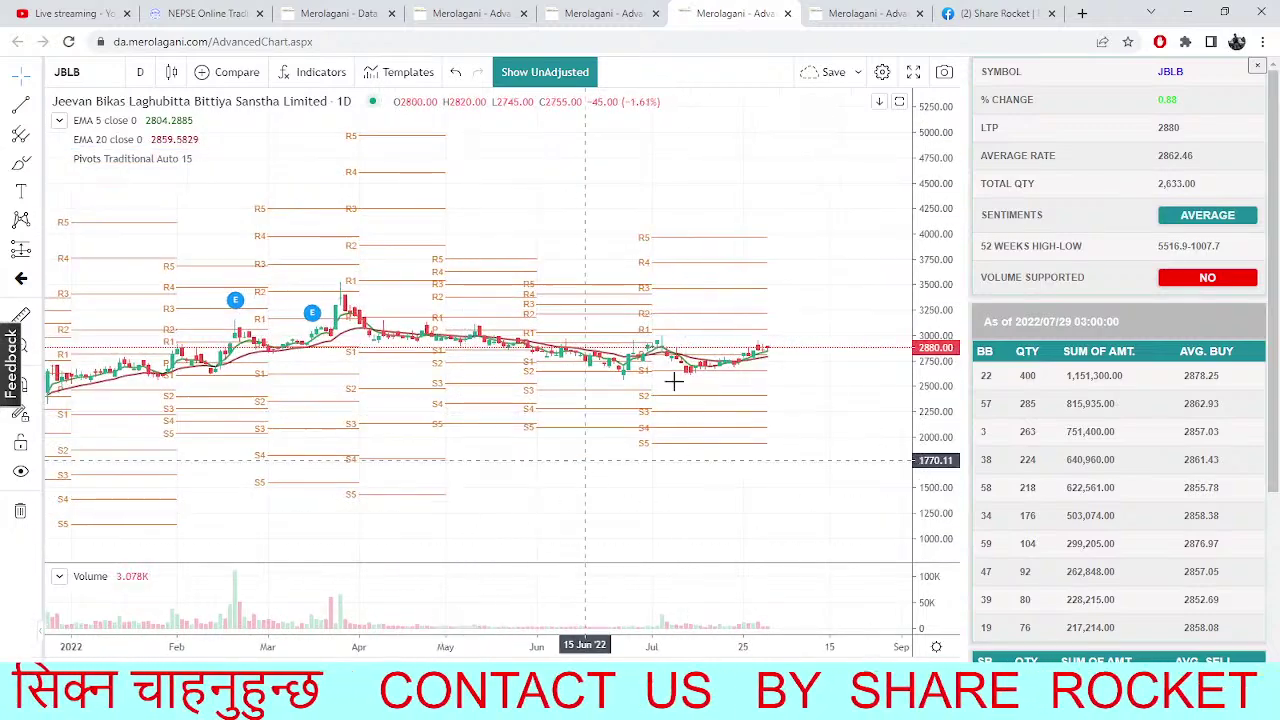
Reload the TMS dashboard and review the 15-minute and daily NEPSE charts
left_click(208, 16)
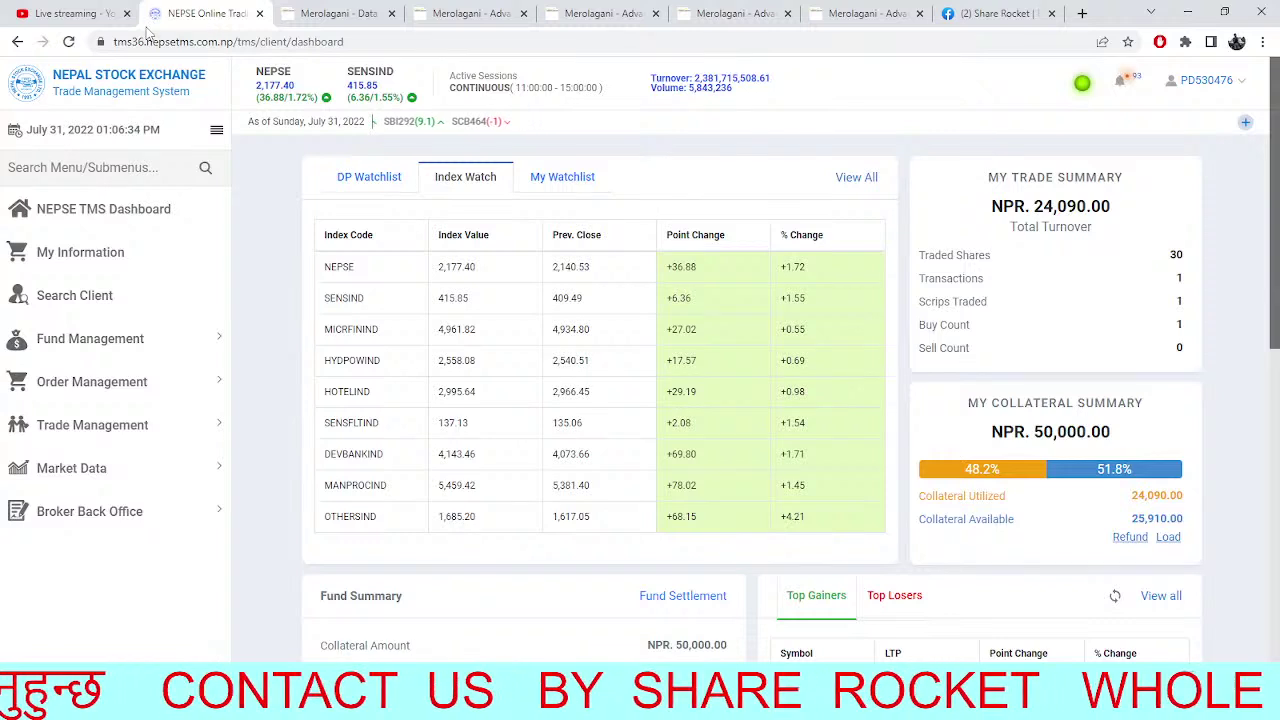
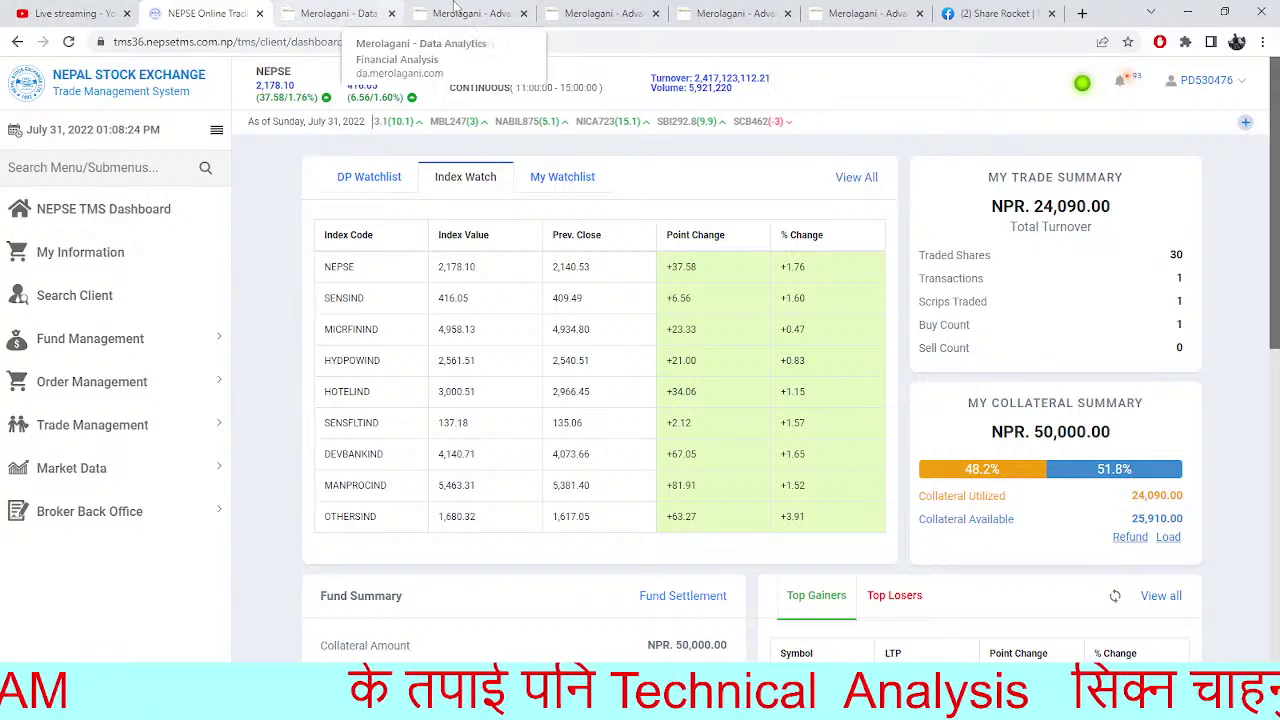
left_click(74, 46)
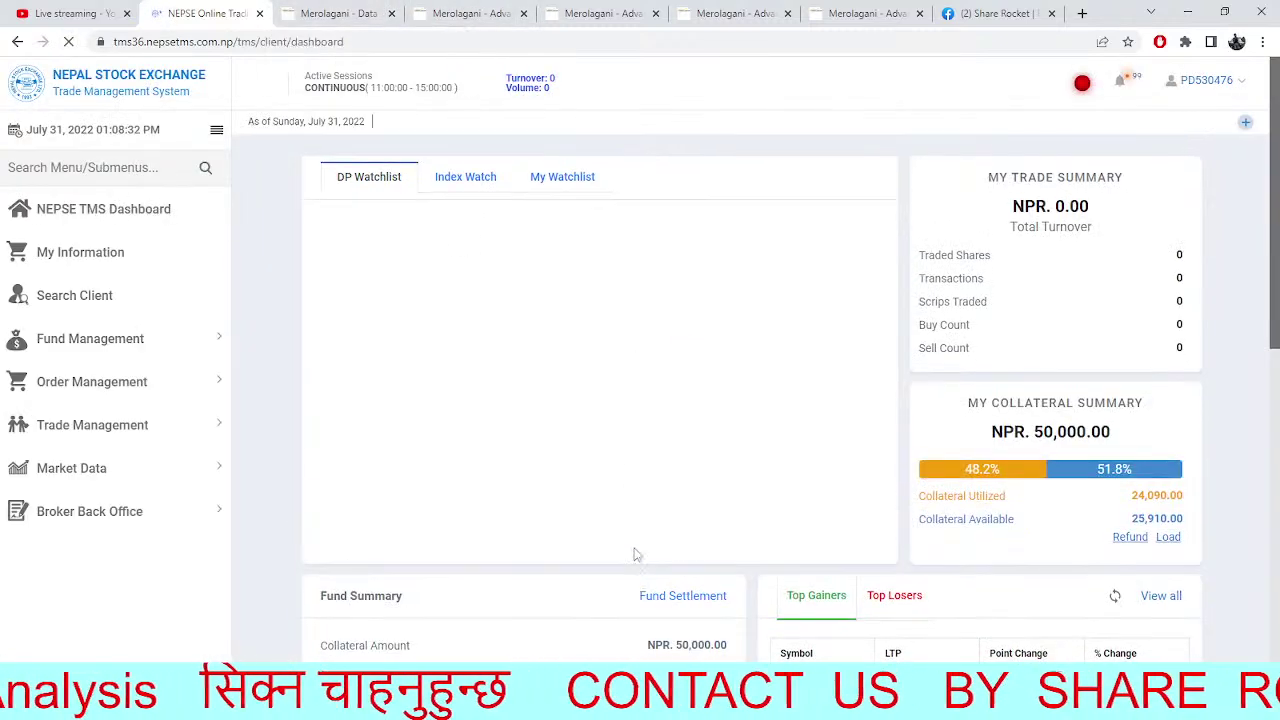
left_click(340, 14)
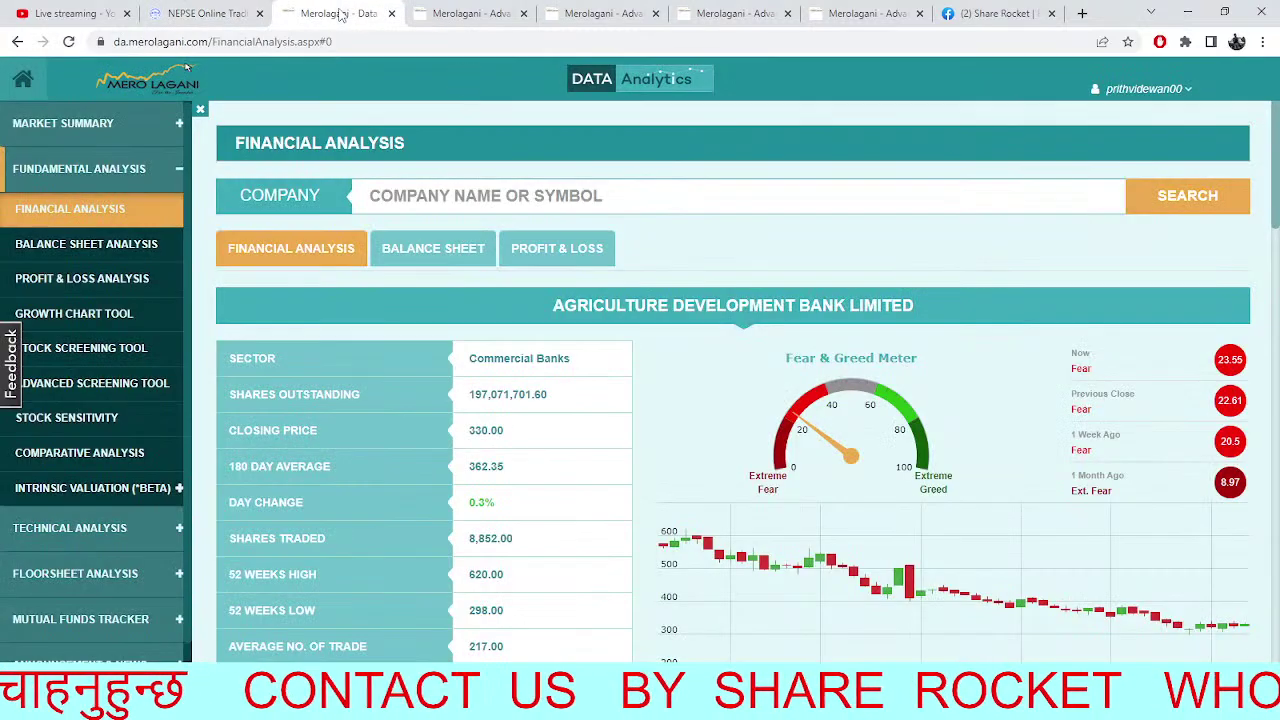
left_click(482, 12)
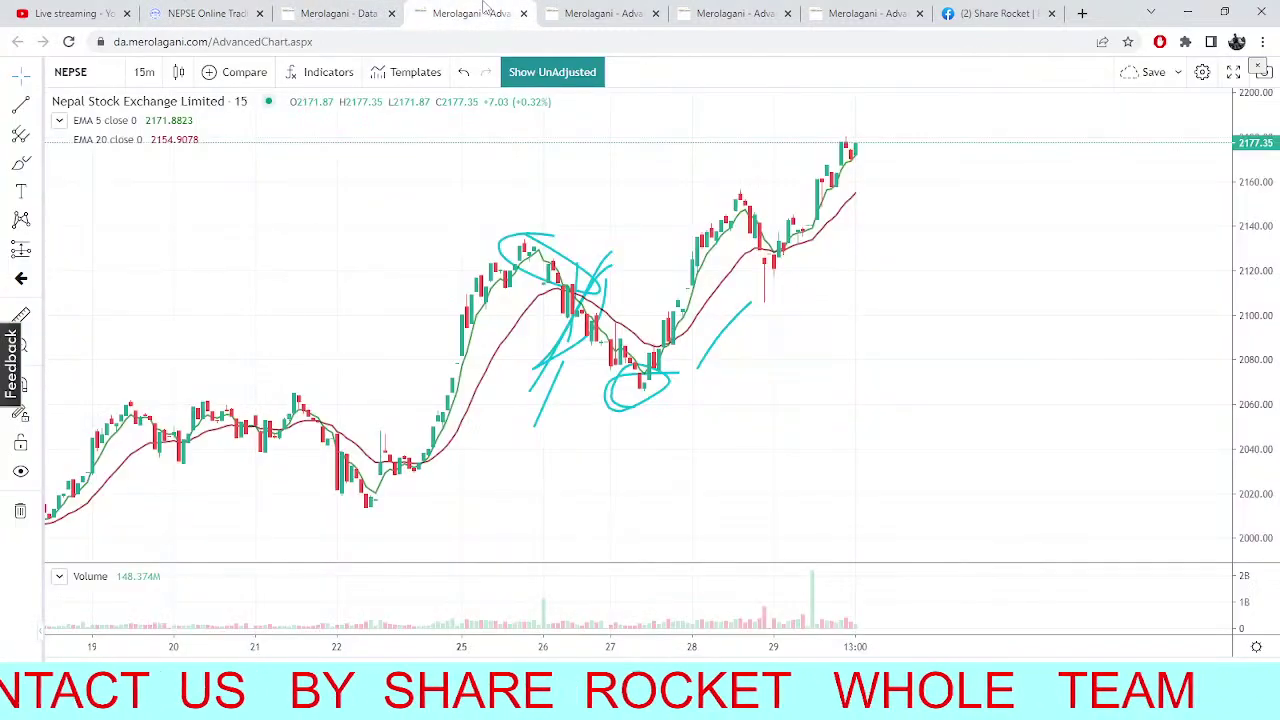
left_click(615, 13)
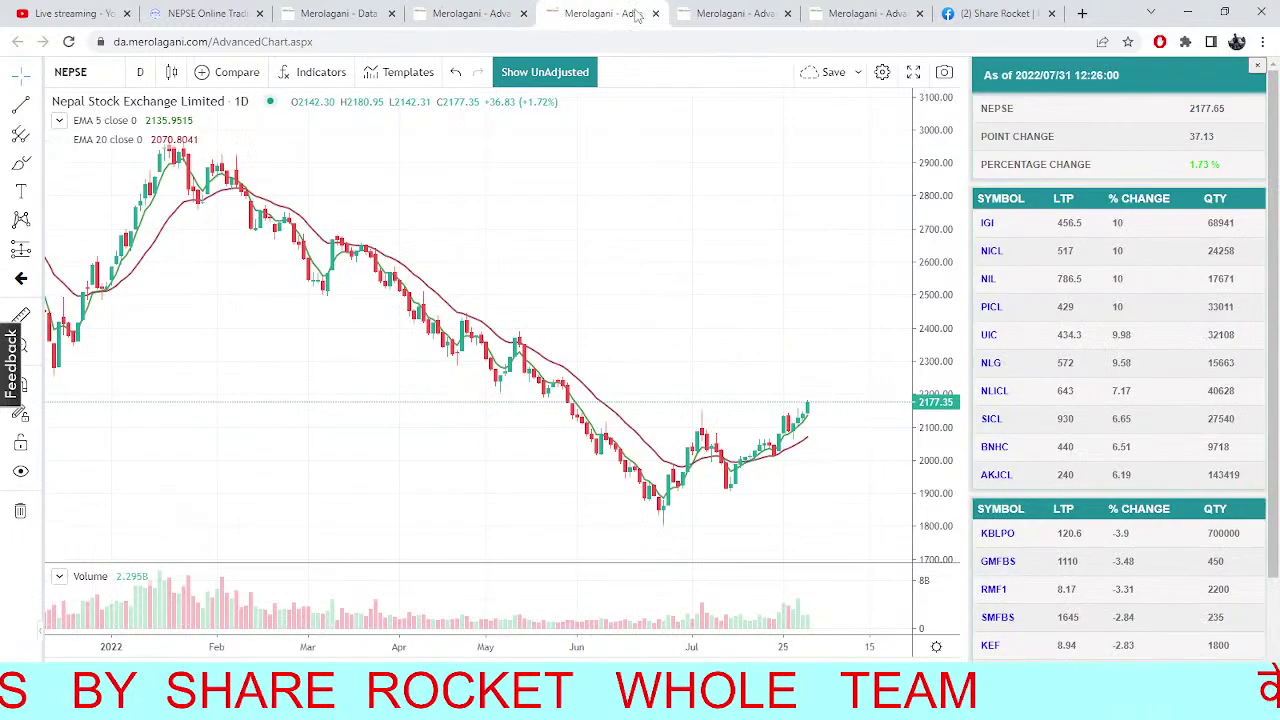
Examine the latest candles and pivot levels on the daily UMRH chart, alongside the daily JBLB chart
left_click(737, 10)
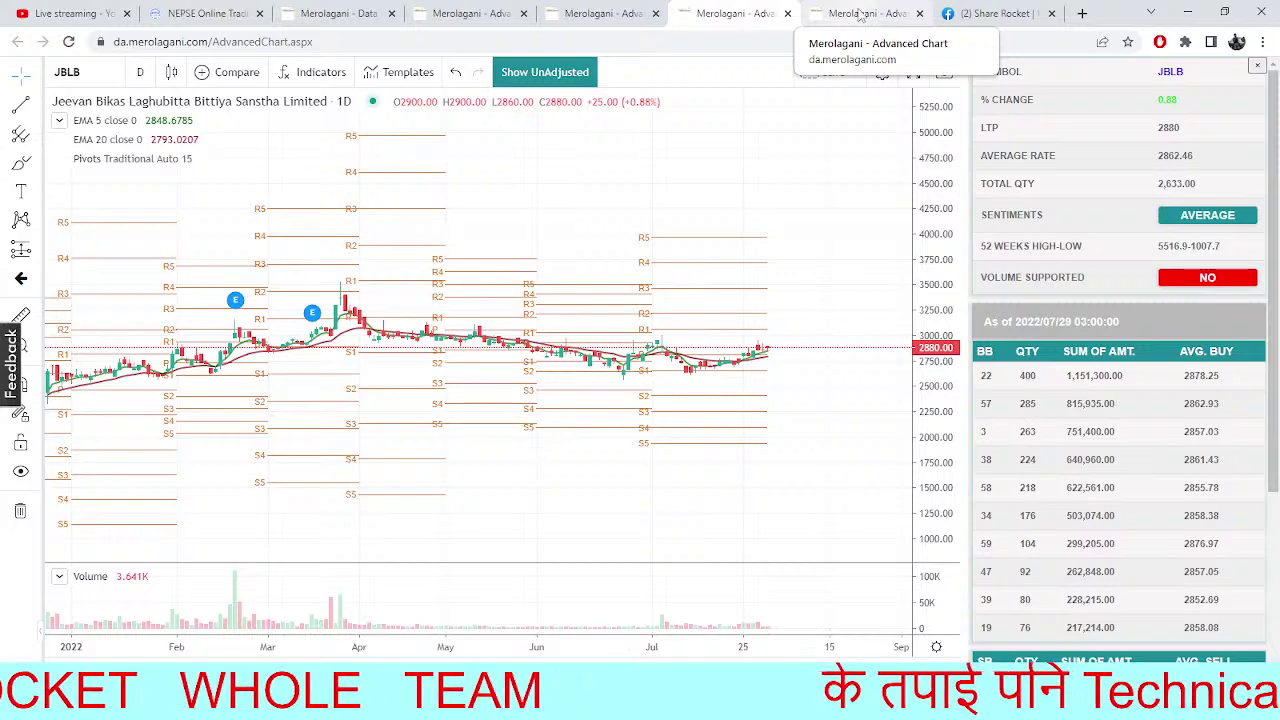
left_click(852, 14)
left_click_drag(698, 396, 829, 423)
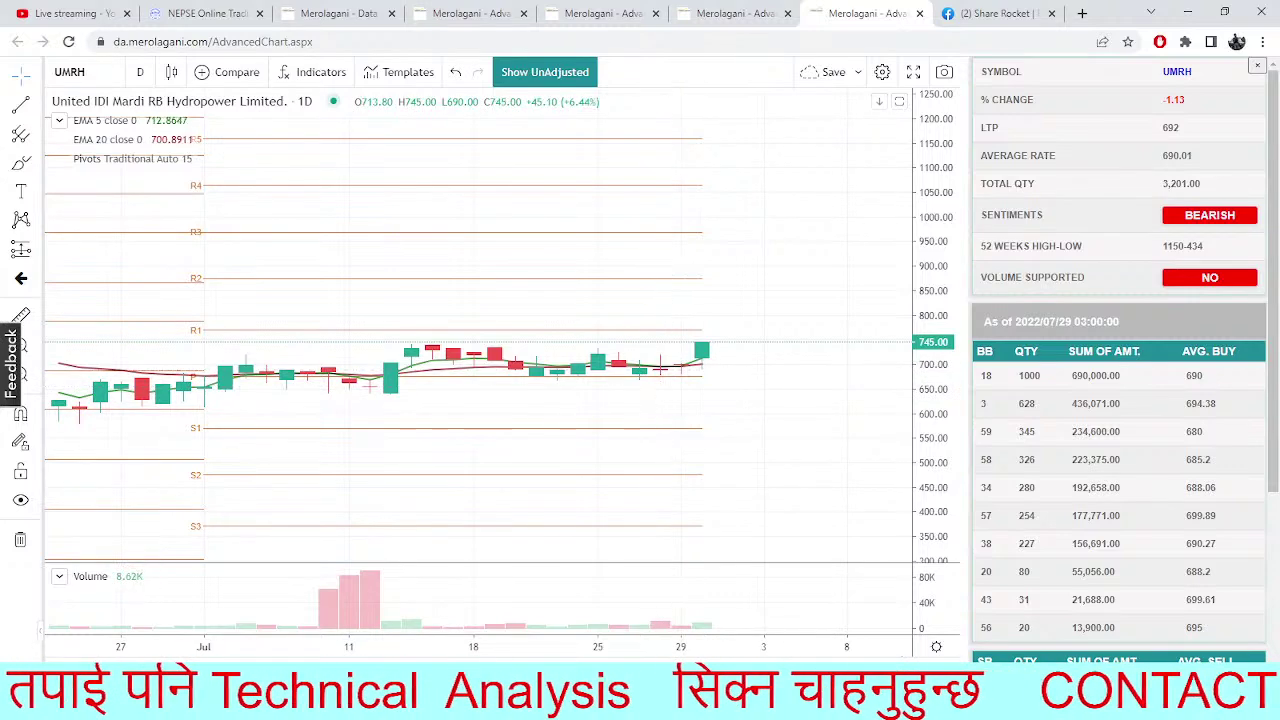
left_click(345, 12)
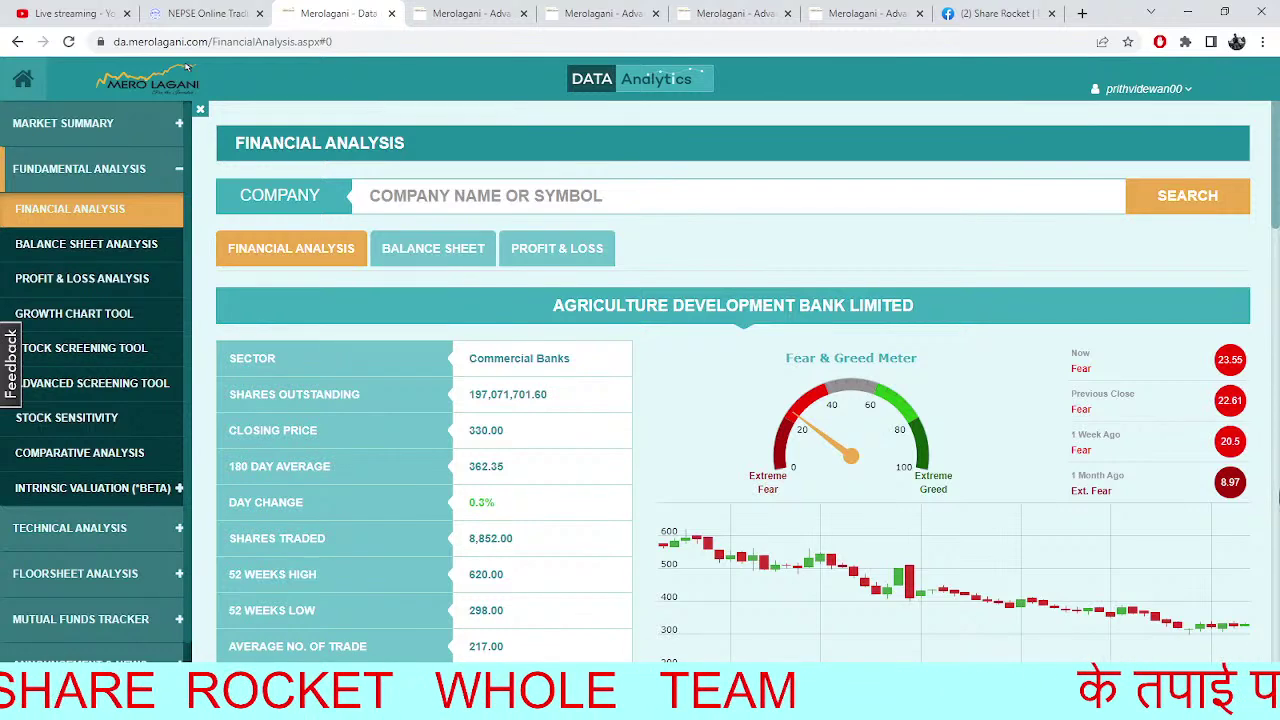
left_click(743, 15)
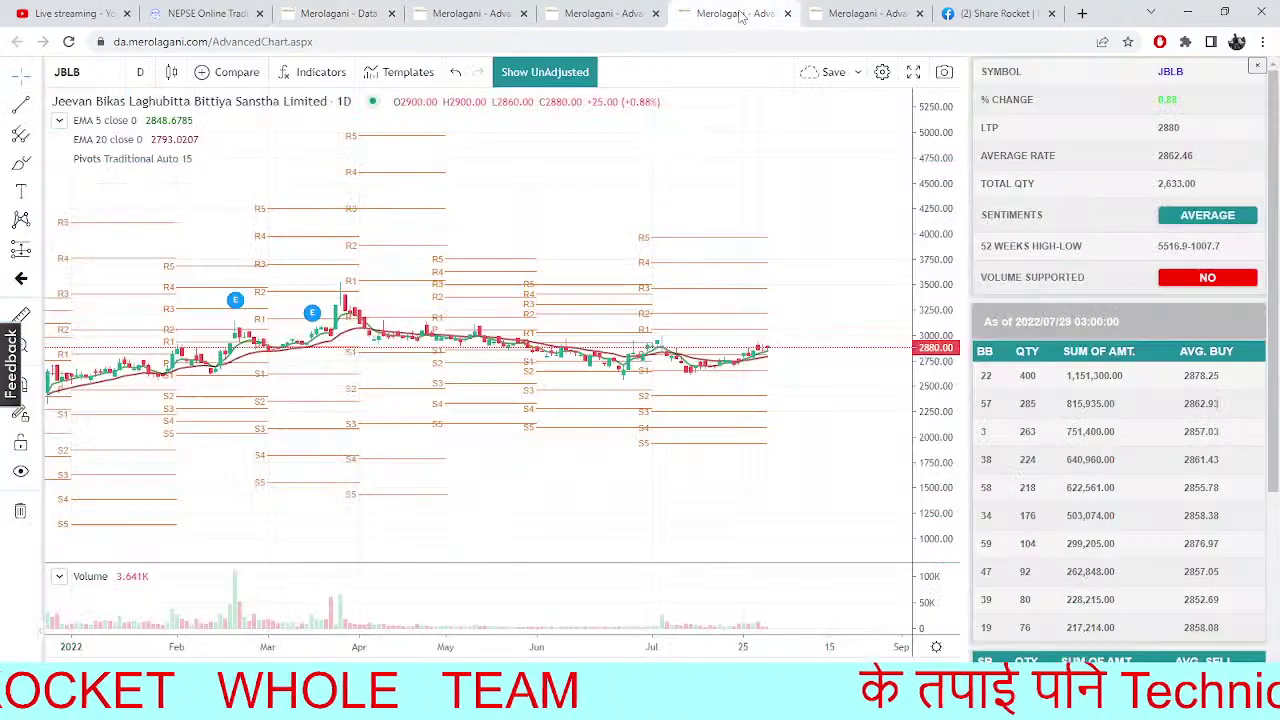
left_click(865, 14)
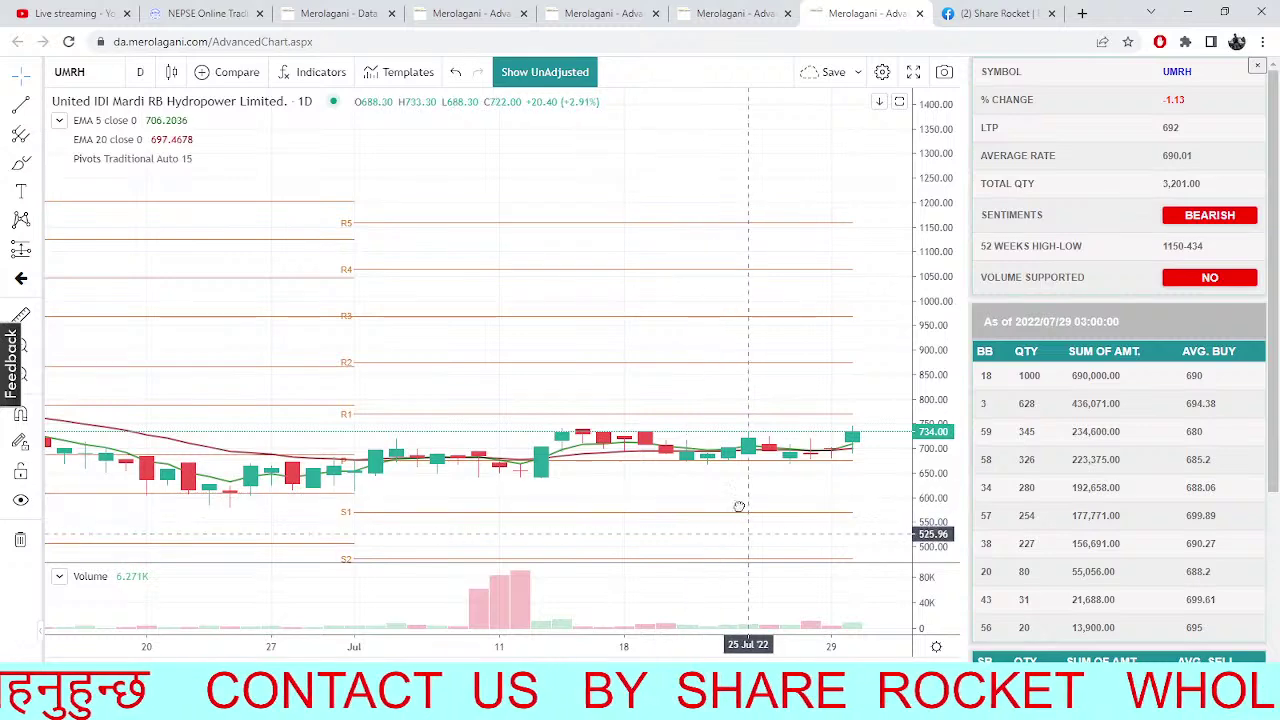
scroll(646, 485, "left", 2)
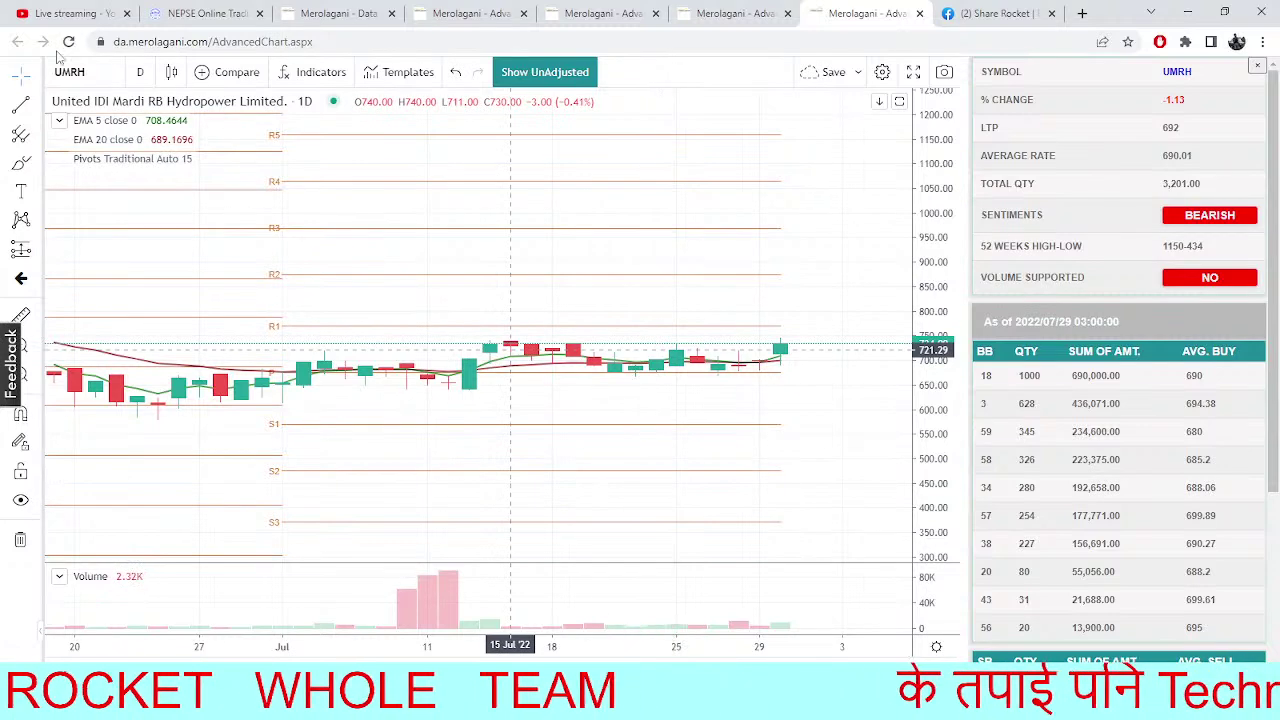
Examine the 15-minute NEPSE chart's recent trend, checking it against the daily NEPSE chart and the TMS dashboard's live index figures
left_click(307, 10)
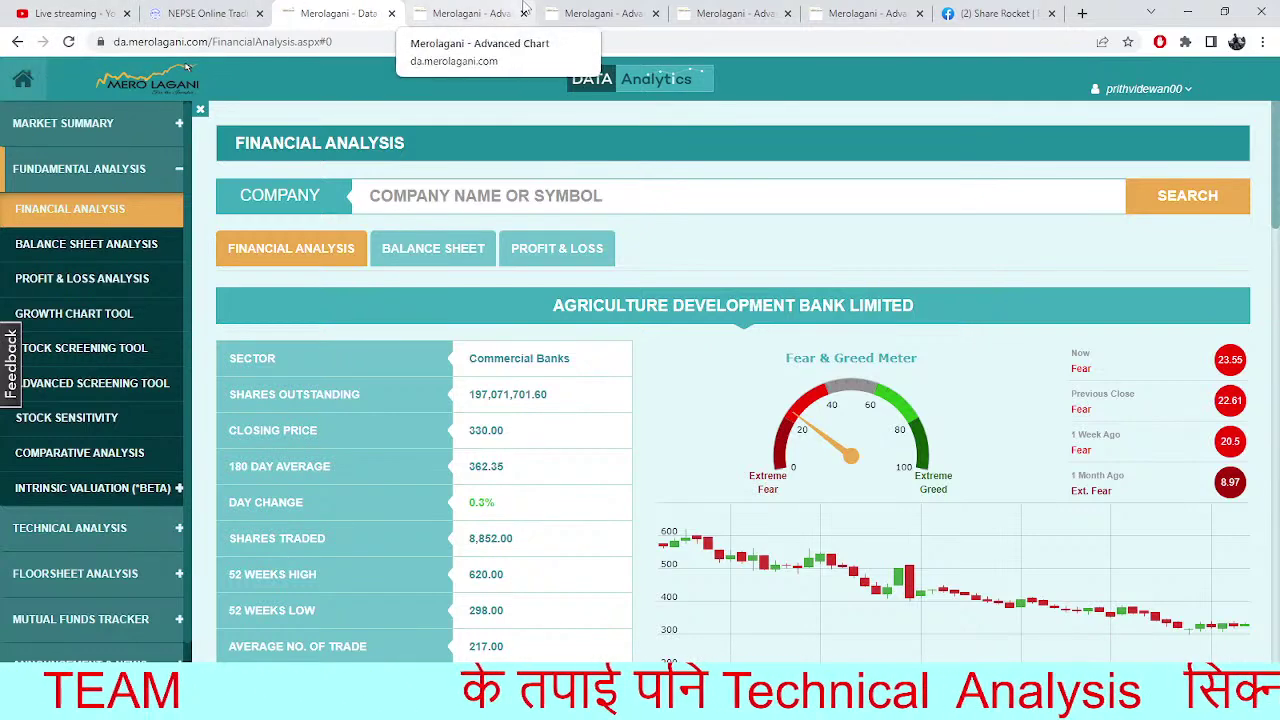
left_click(470, 13)
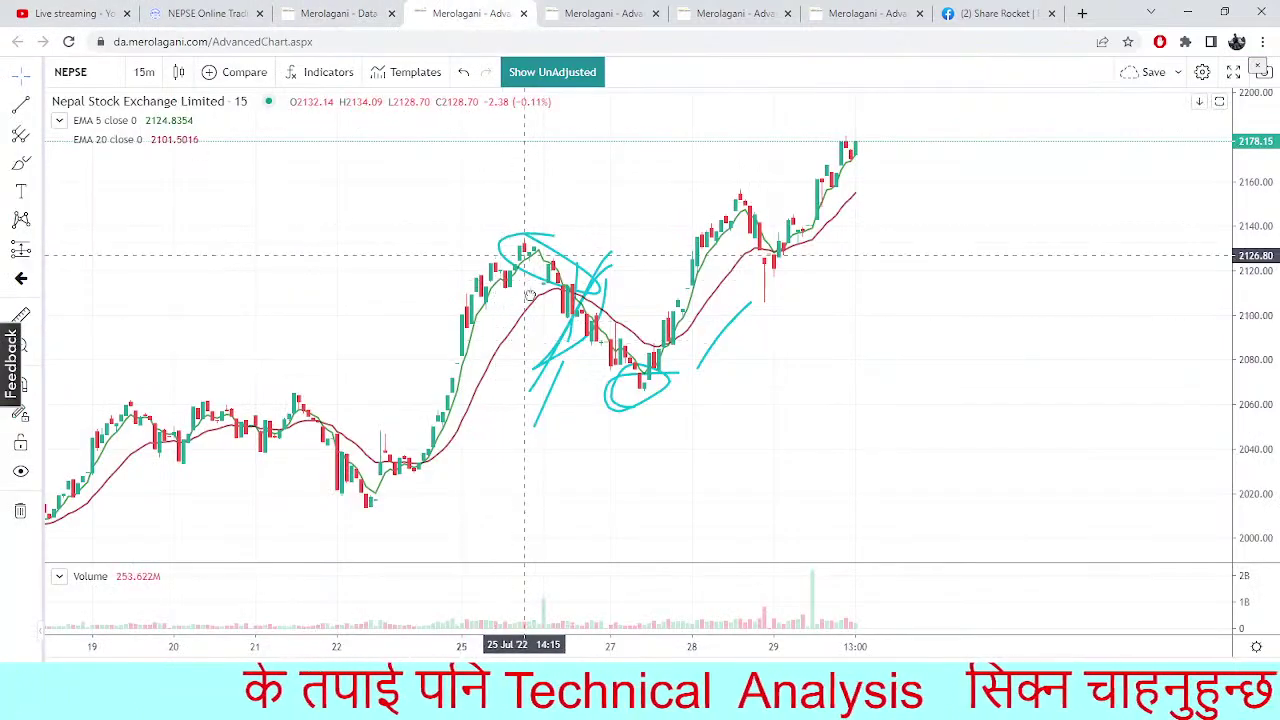
left_click_drag(528, 340, 550, 338)
left_click(208, 13)
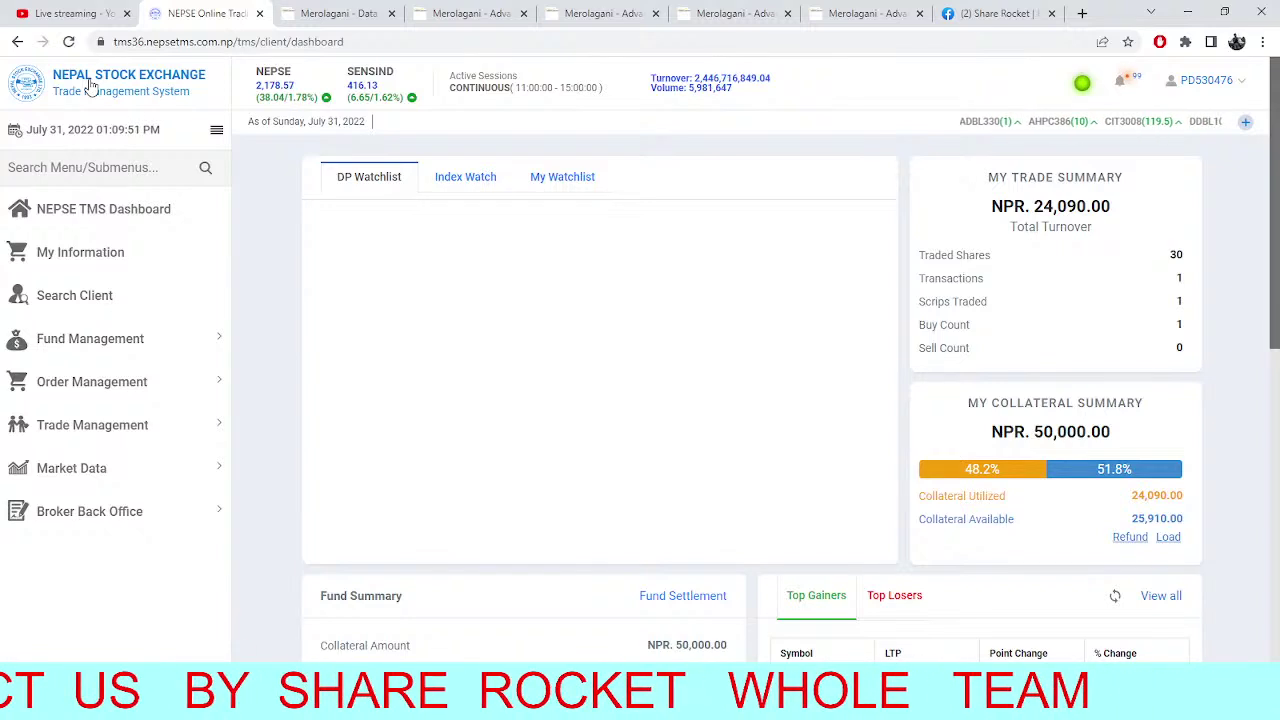
left_click(512, 8)
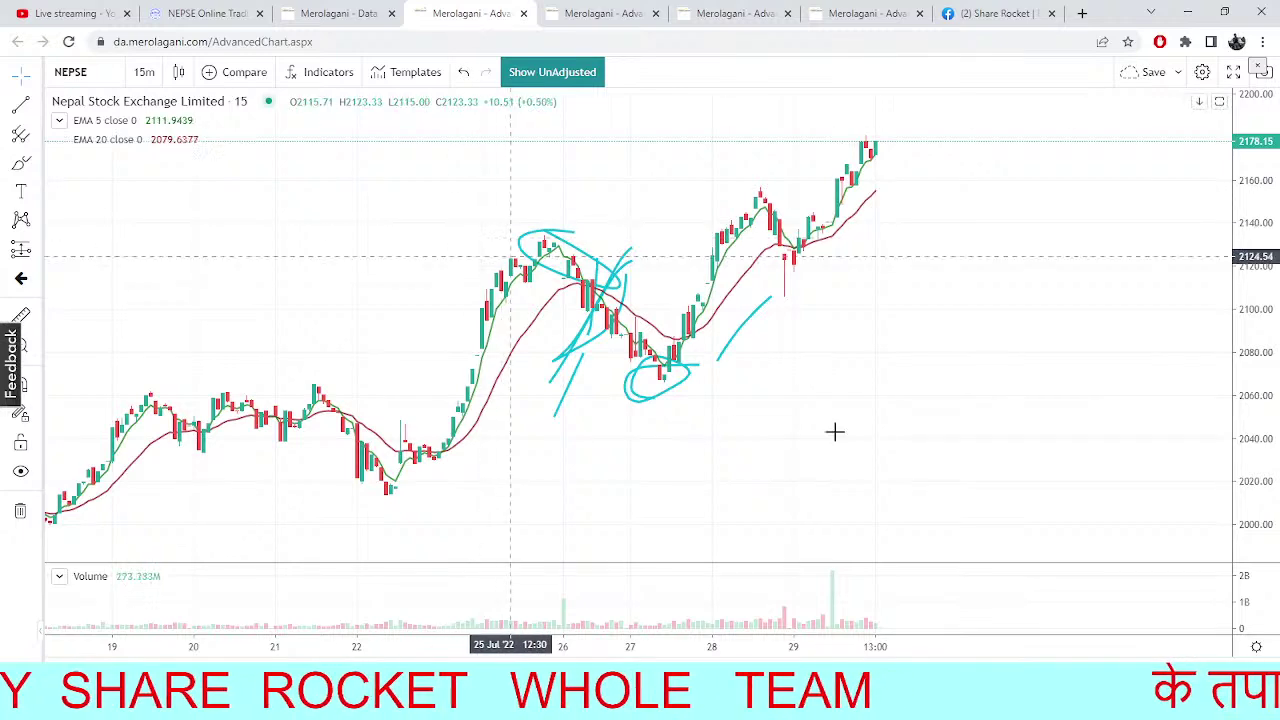
left_click(600, 13)
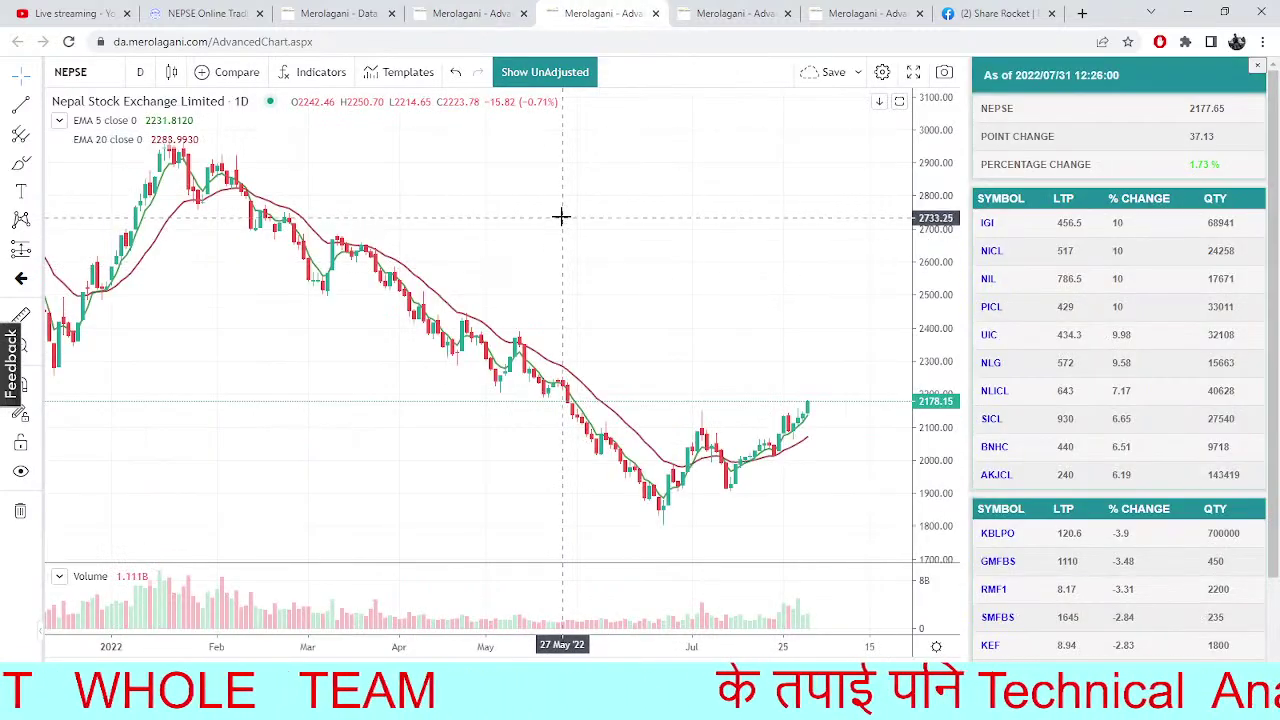
left_click(373, 8)
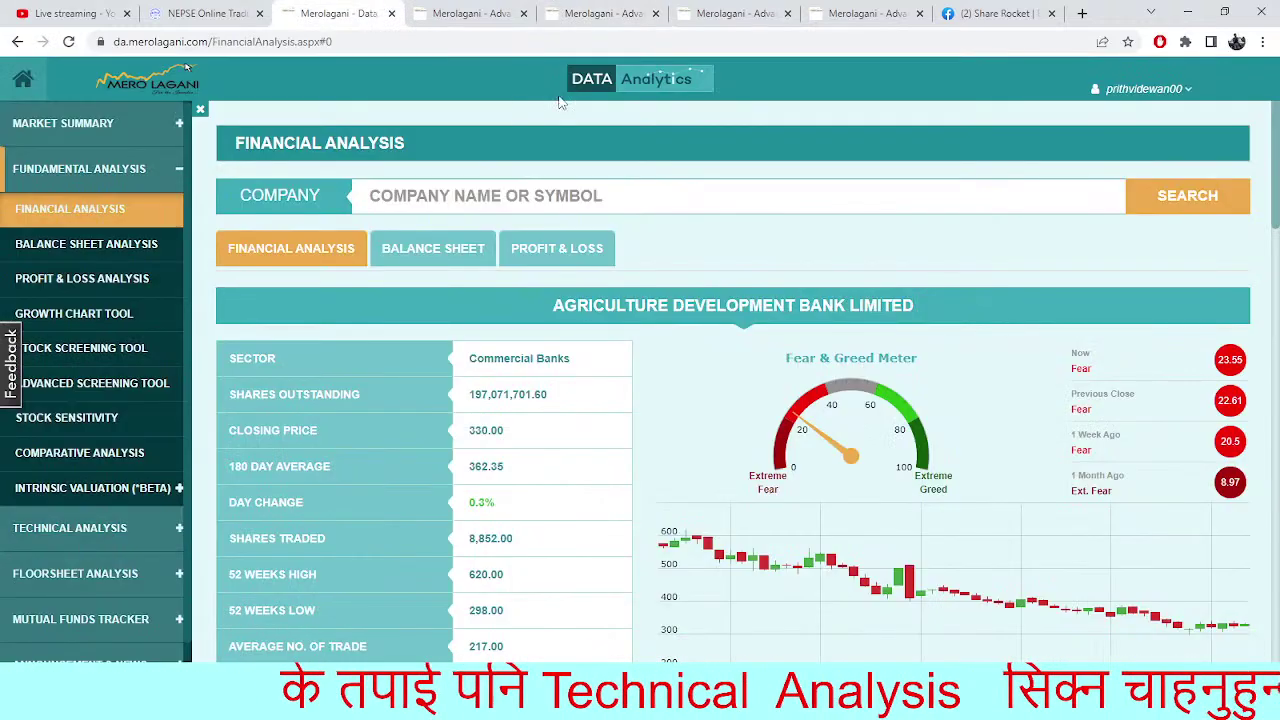
left_click(491, 8)
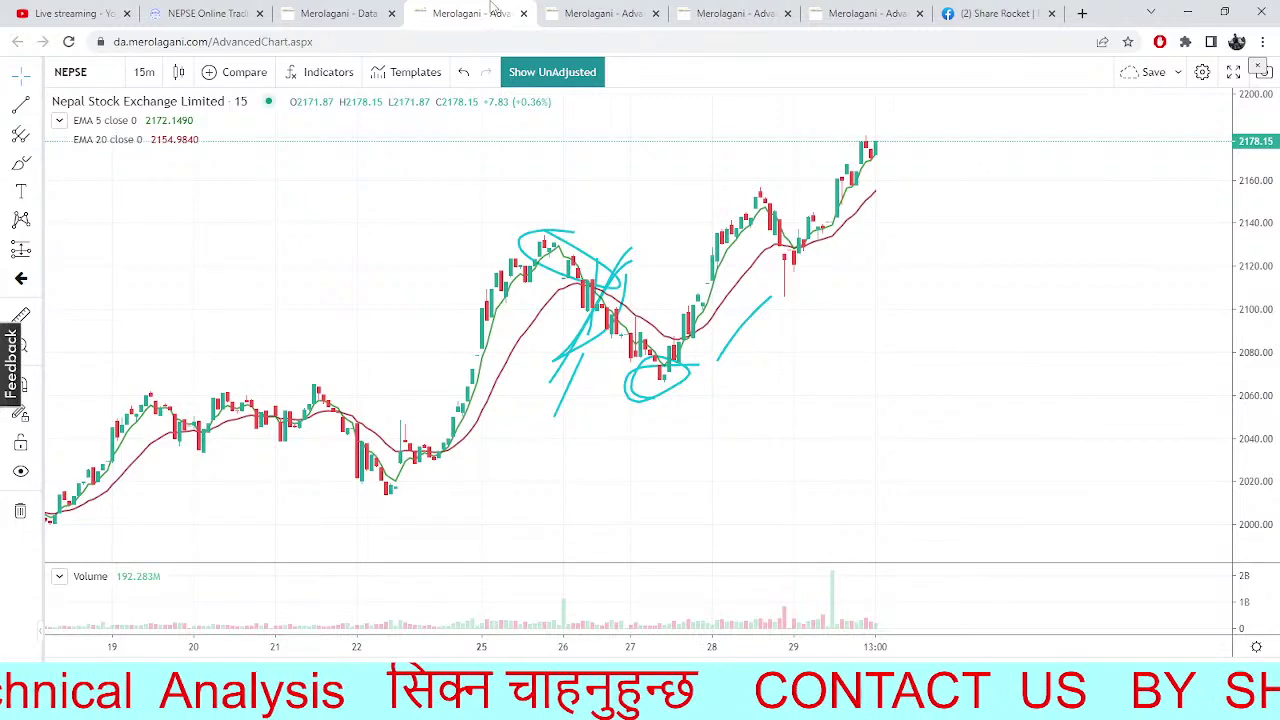
Review the daily NEPSE, JBLB and UMRH charts, and check the live NEPSE figures on the TMS dashboard
left_click(332, 13)
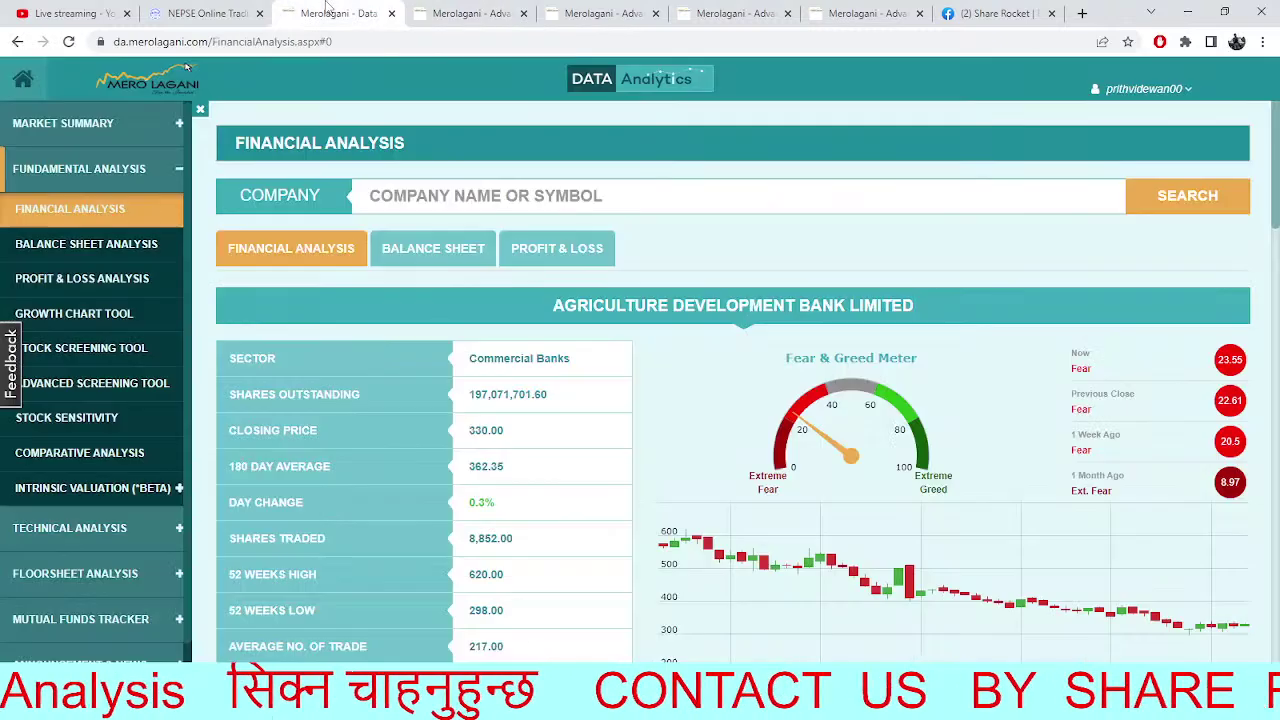
left_click(455, 16)
left_click(600, 13)
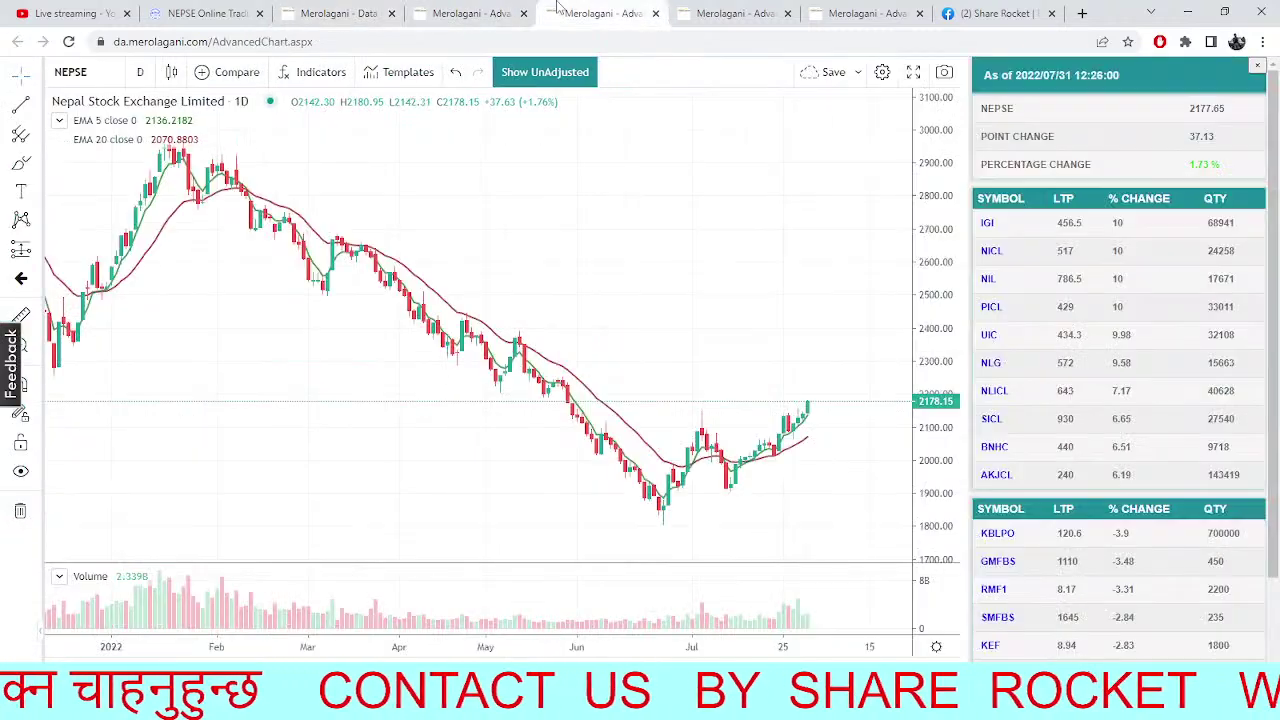
left_click(729, 13)
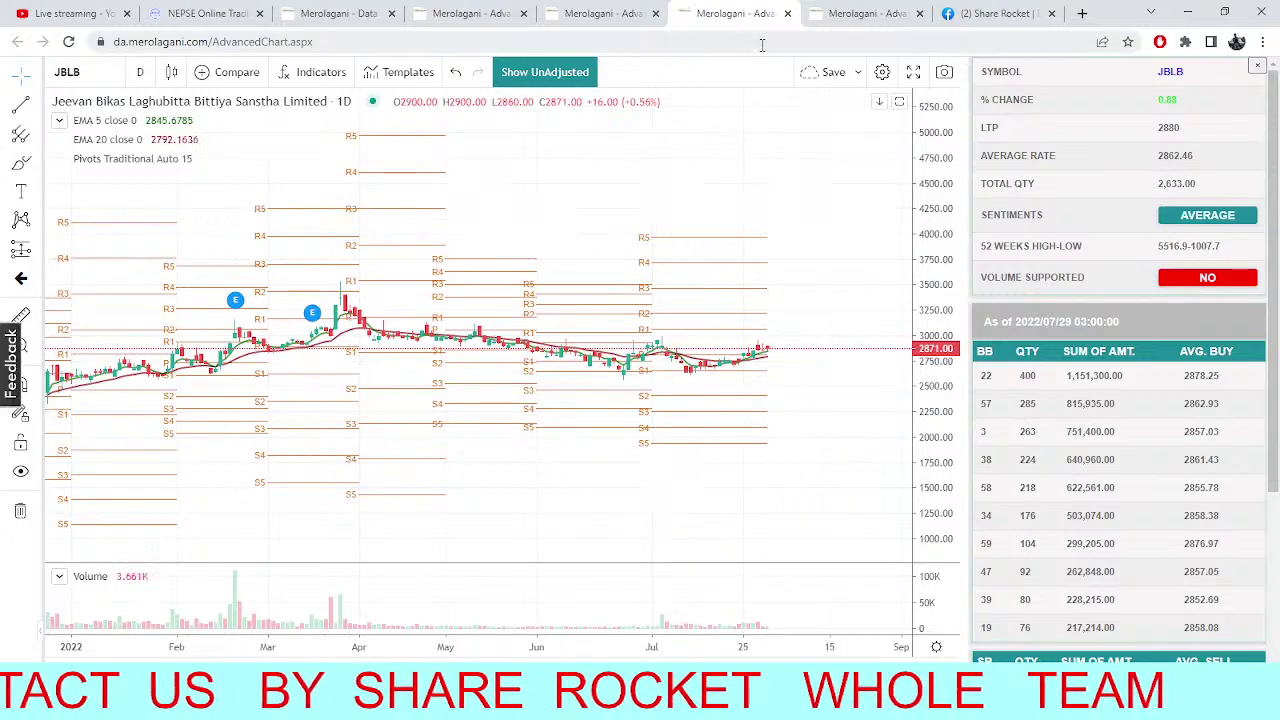
left_click(852, 8)
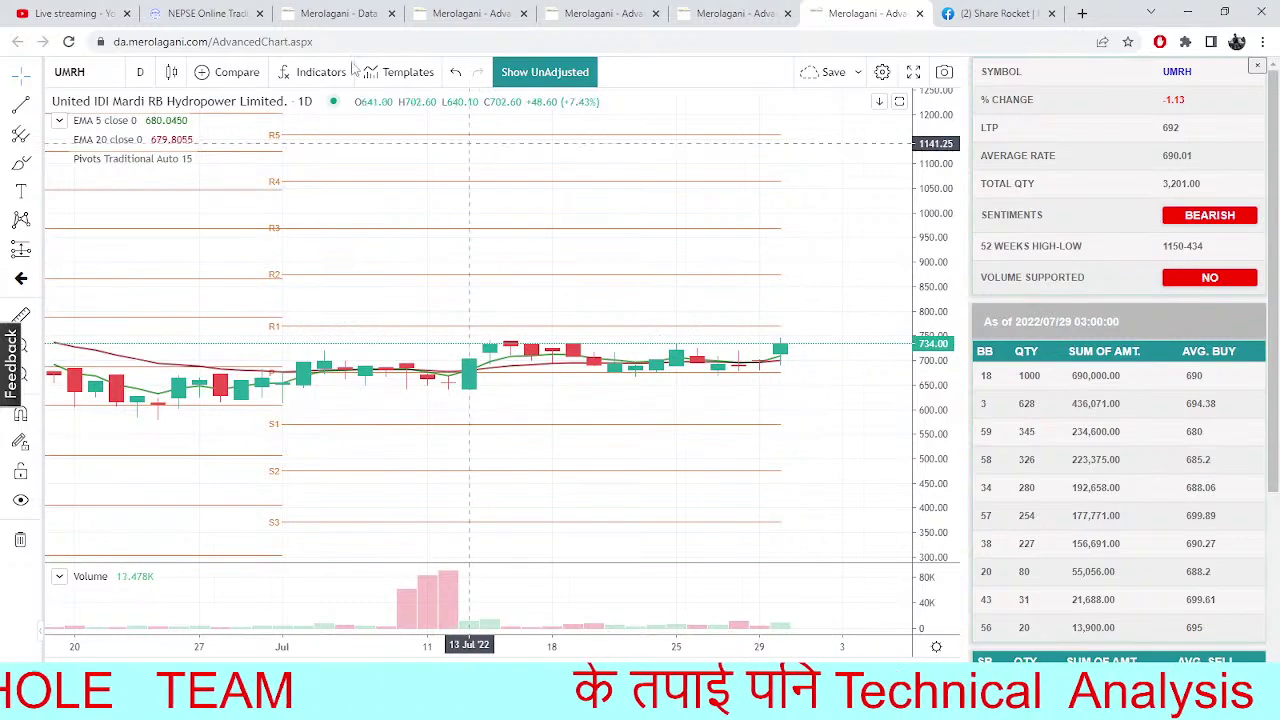
left_click(336, 10)
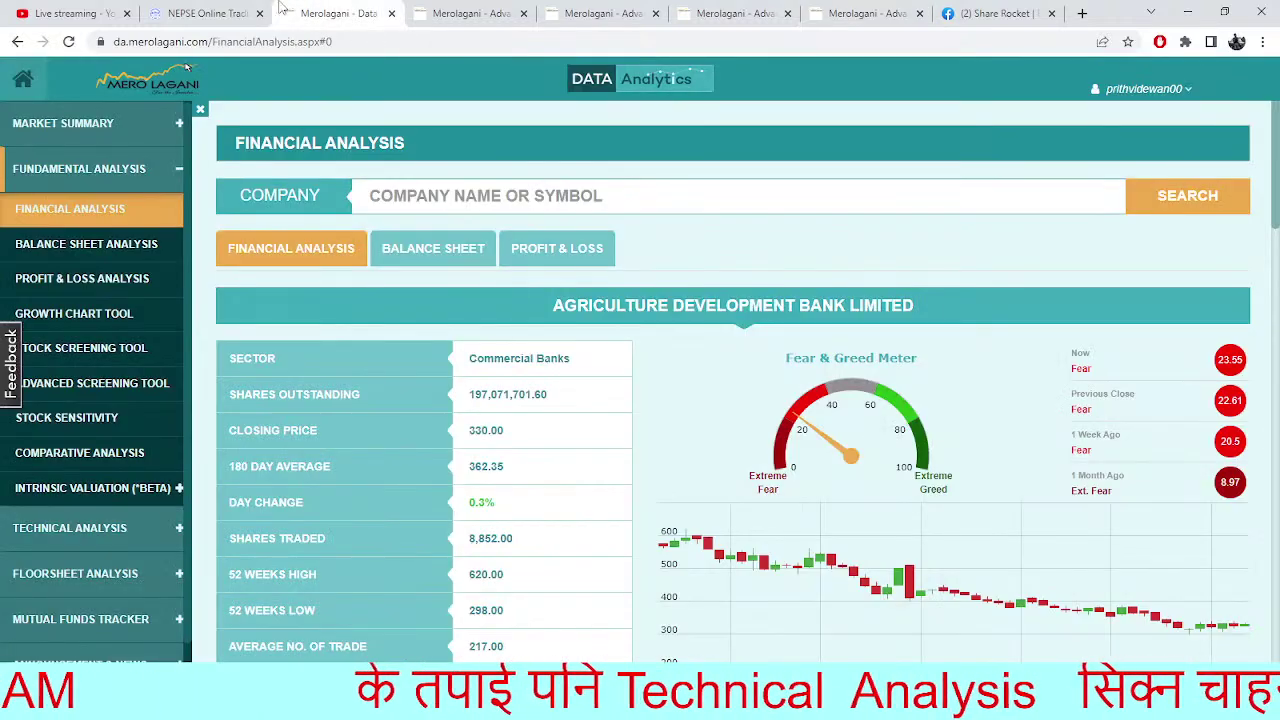
left_click(215, 10)
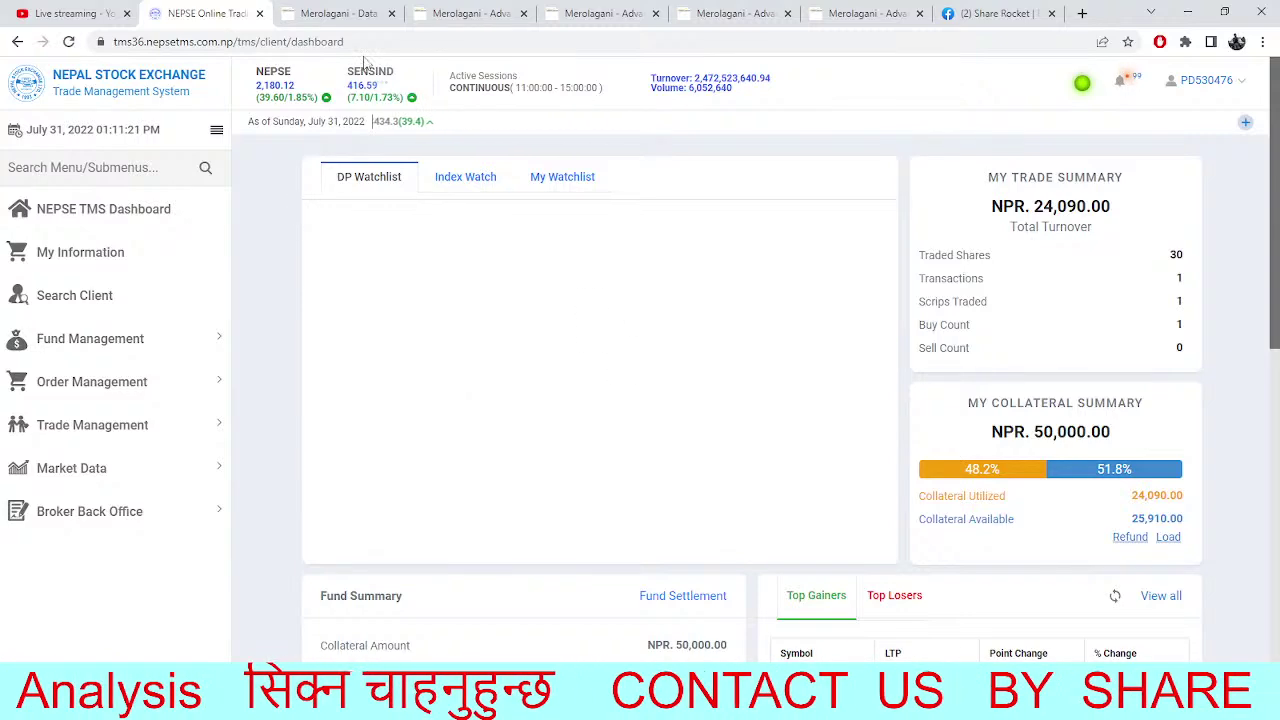
Review the 15-minute and daily NEPSE charts alongside the Agriculture Development Bank financial analysis and the TMS dashboard's live index figures
left_click(336, 13)
left_click(250, 10)
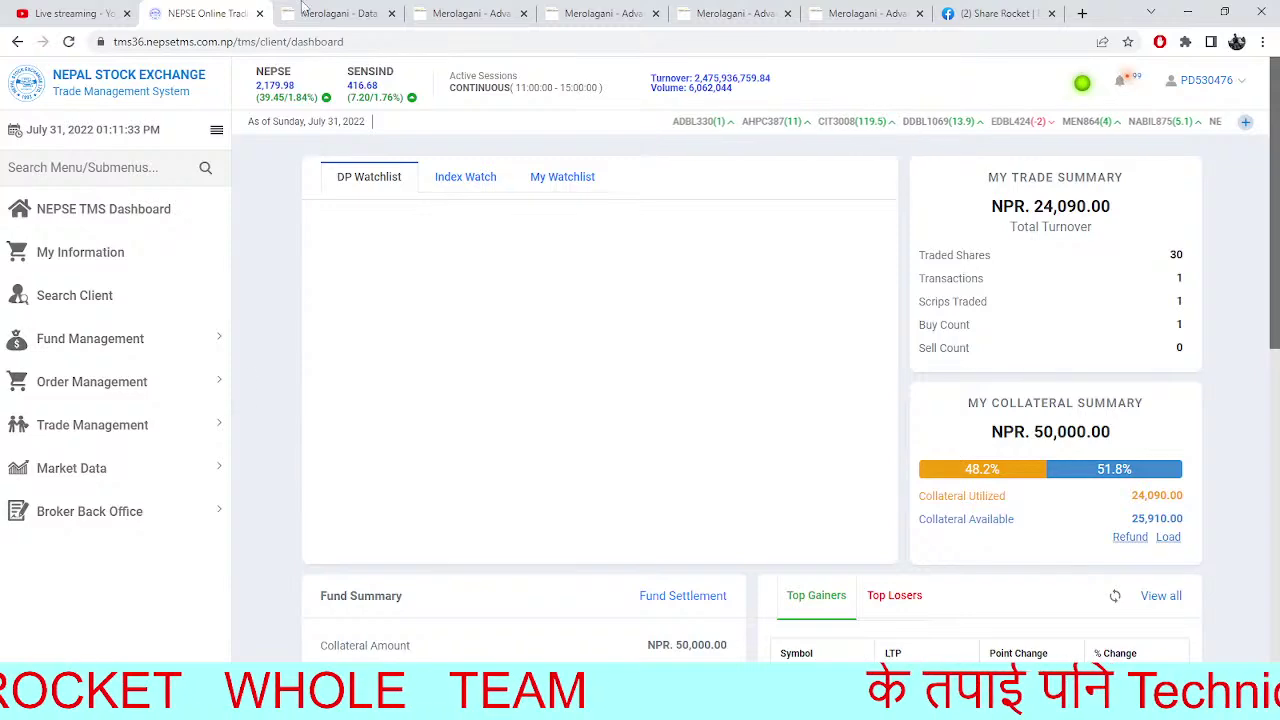
left_click(345, 14)
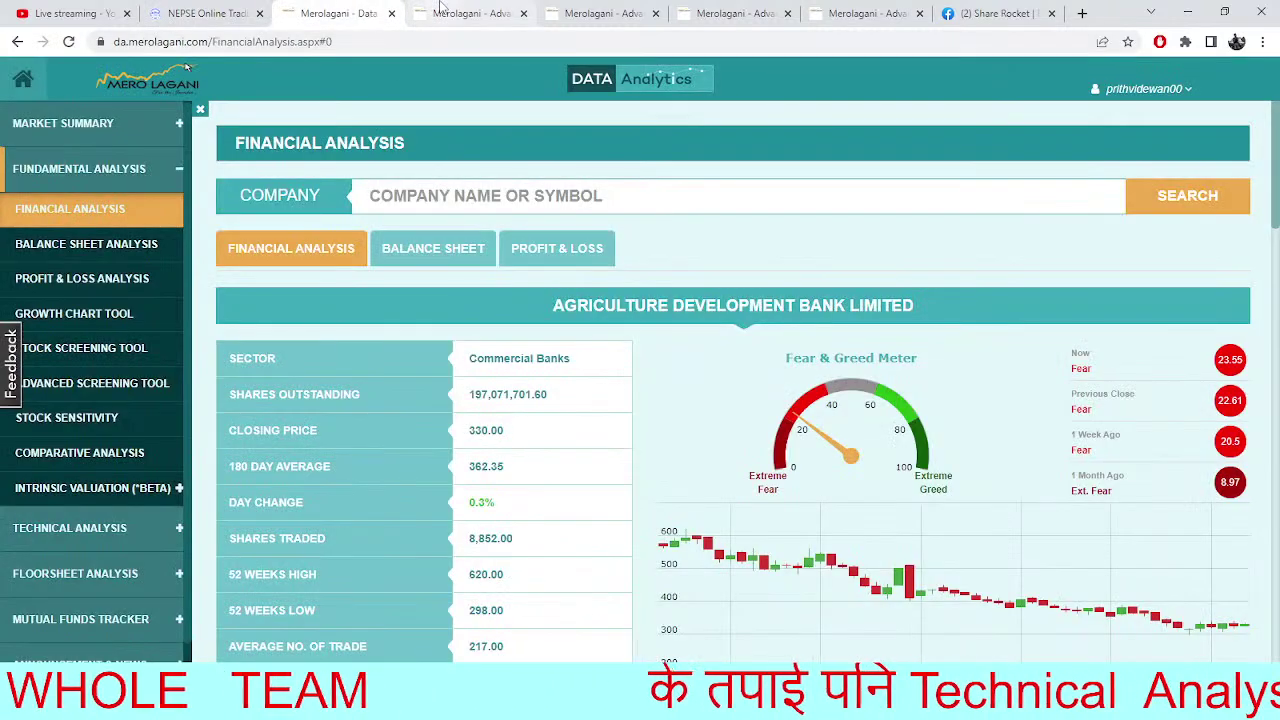
left_click(470, 13)
left_click(573, 12)
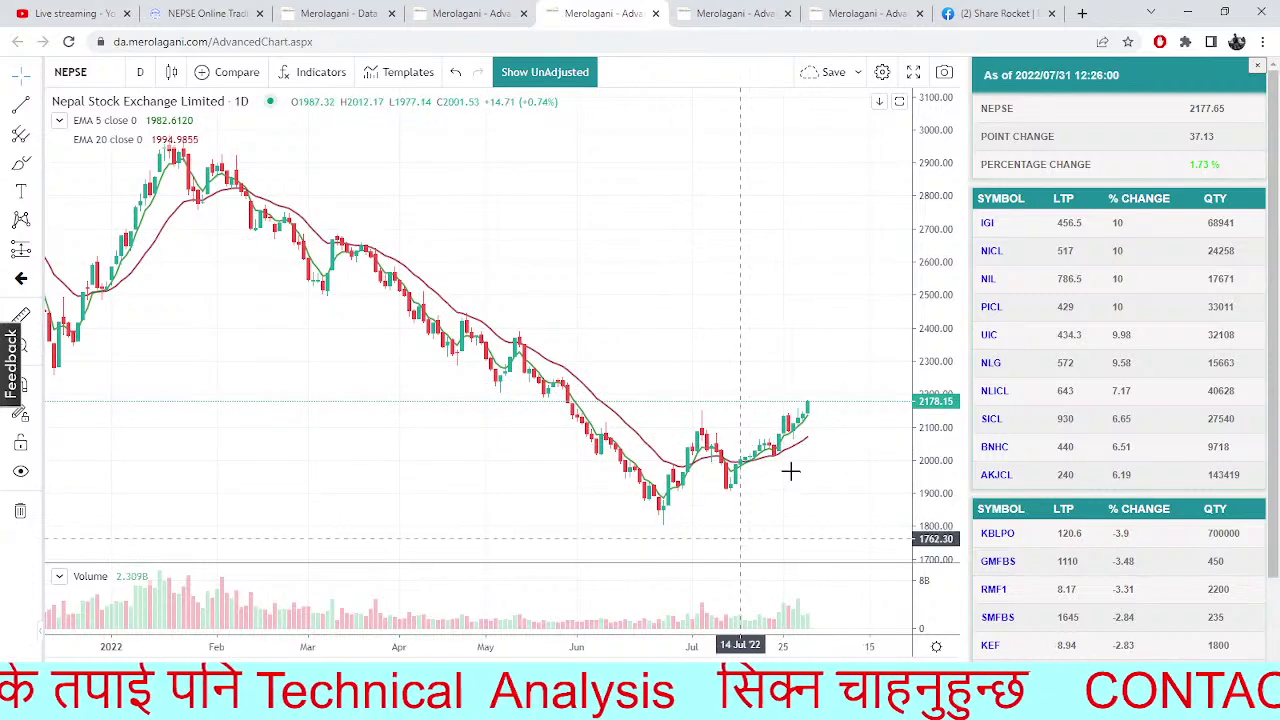
left_click(733, 13)
left_click(470, 13)
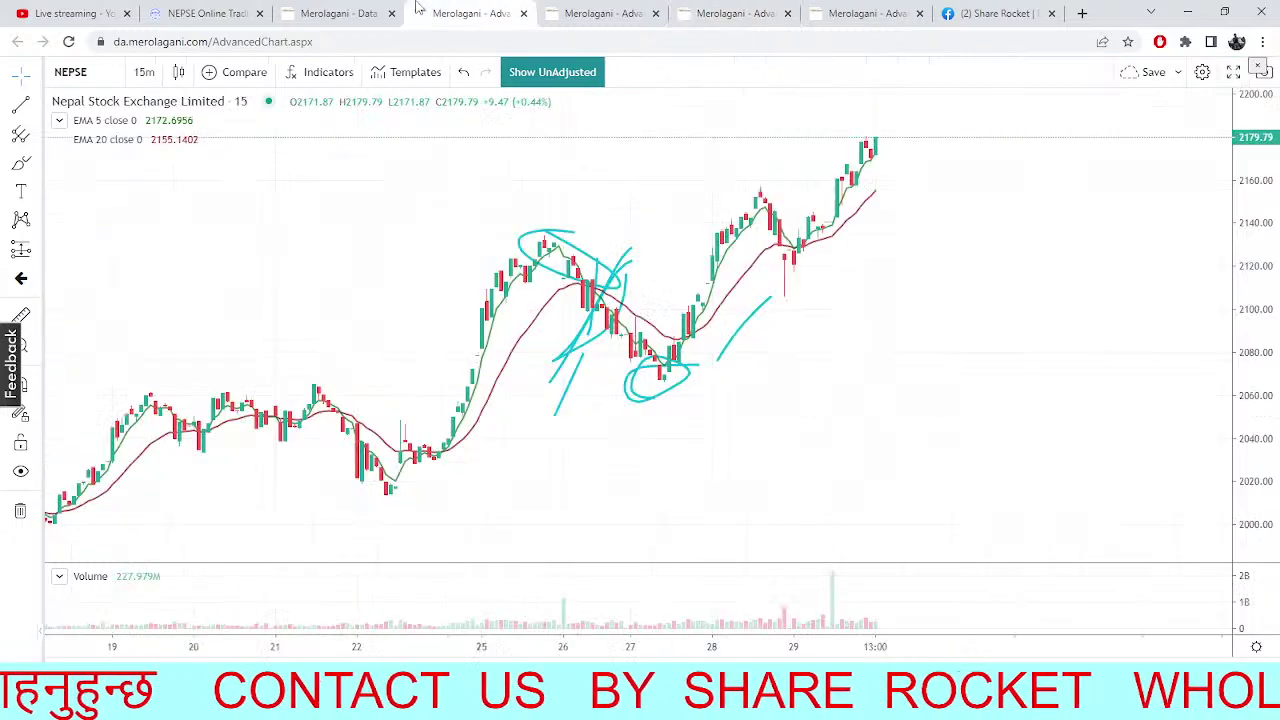
left_click(345, 15)
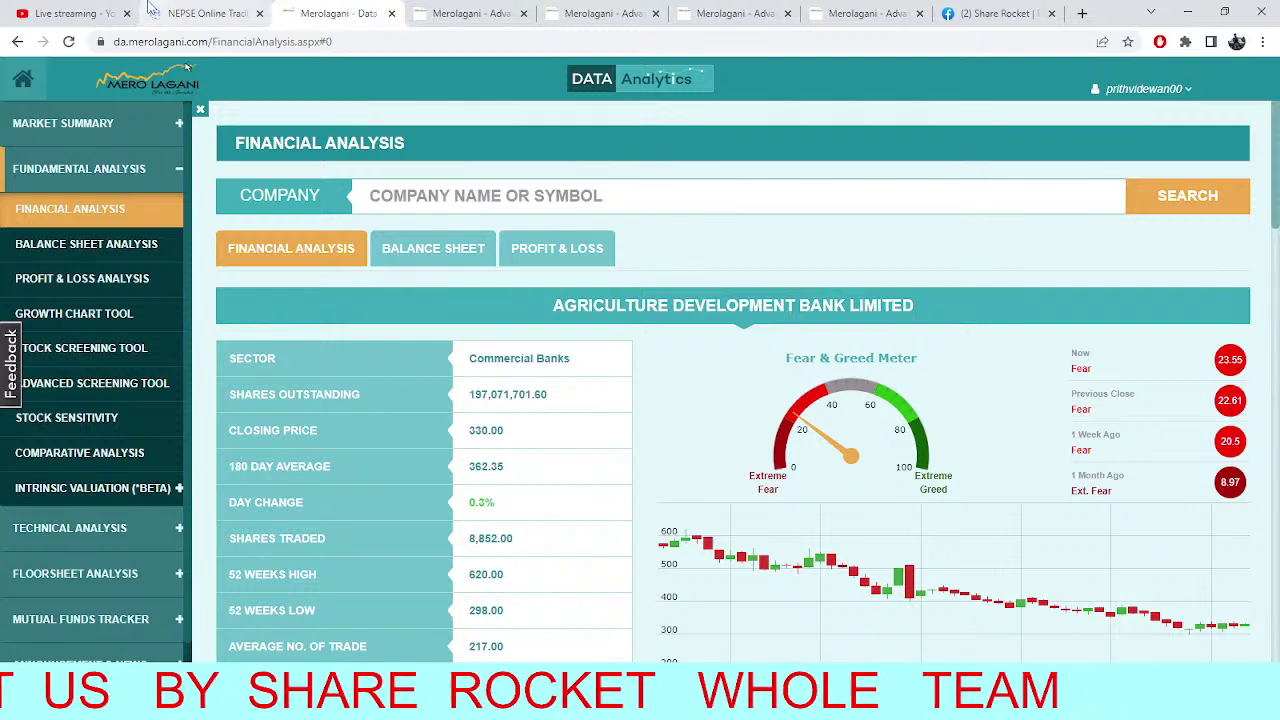
left_click(205, 13)
Switch to YouTube Studio and post the copied Share Rocket Facebook page link twice in the live chat as plain text
left_click(68, 10)
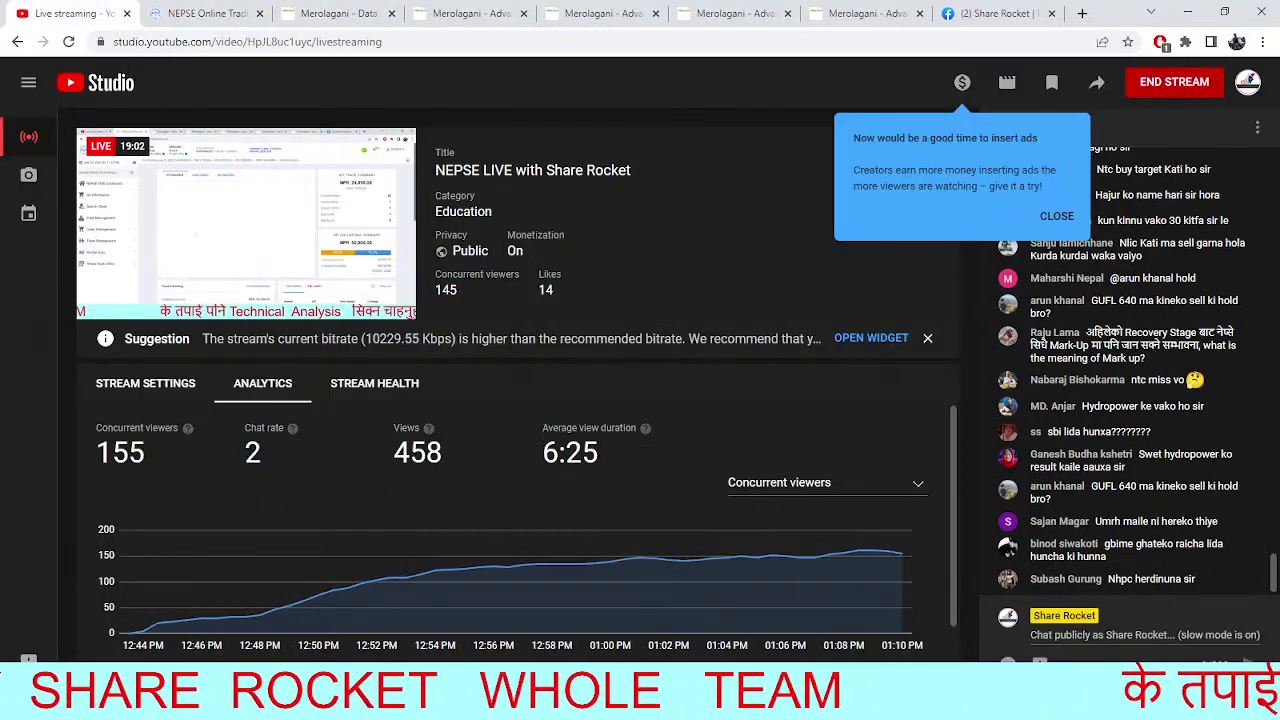
right_click(1129, 635)
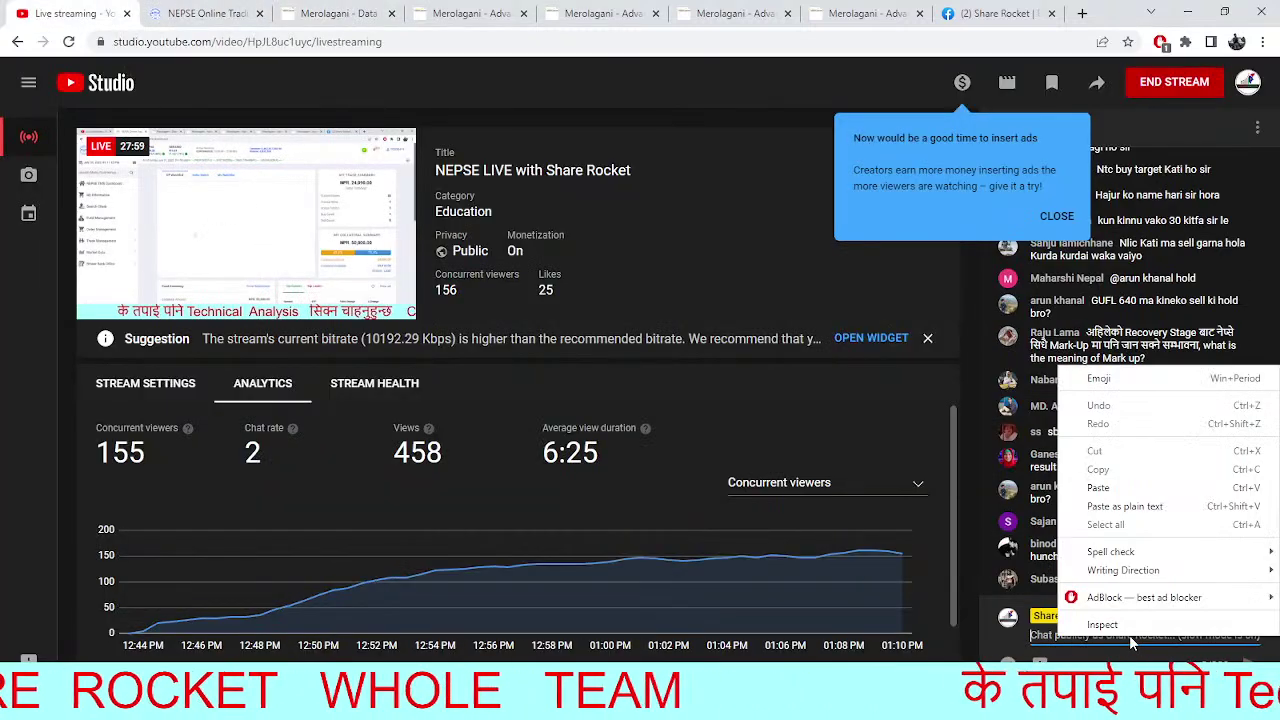
left_click(1122, 505)
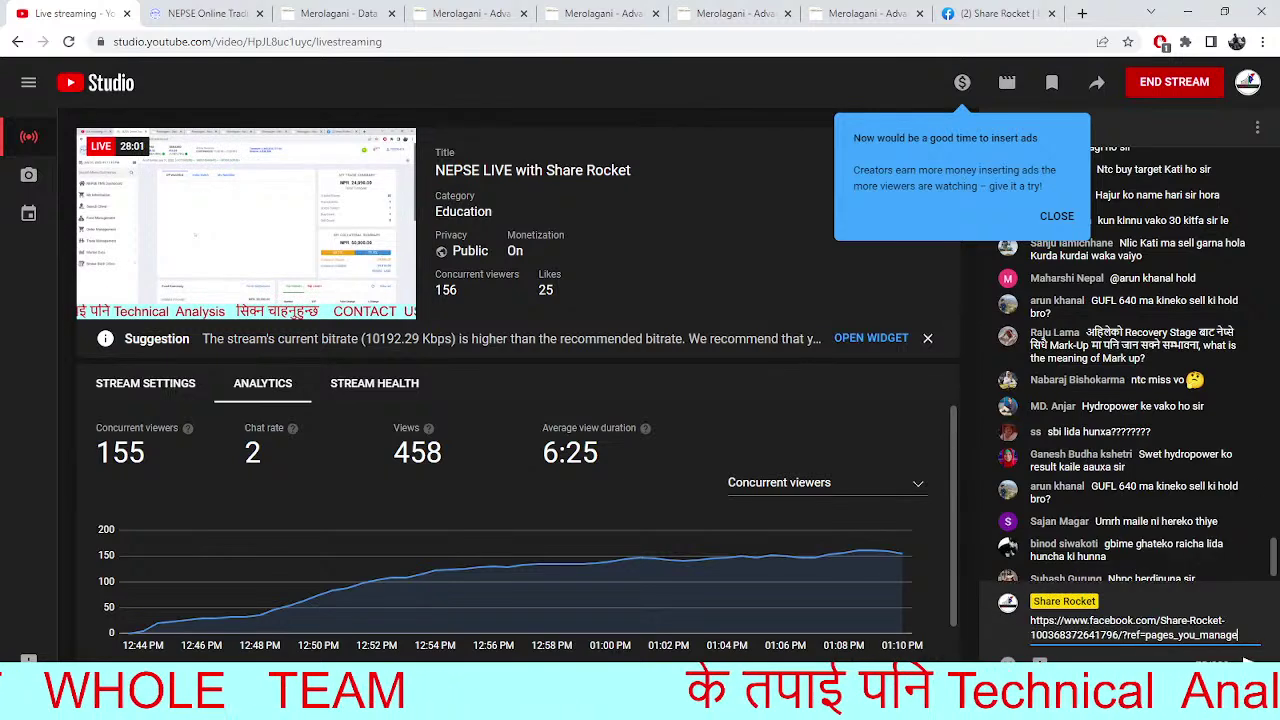
left_click(1249, 663)
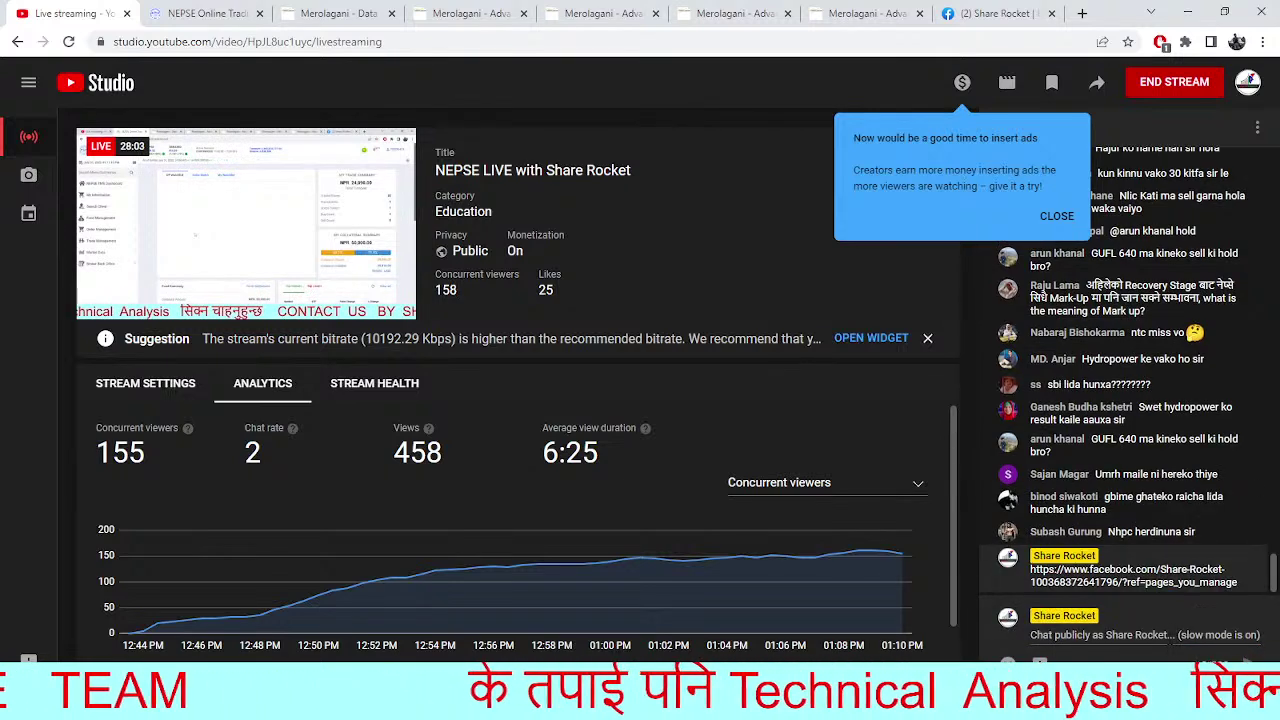
right_click(1129, 635)
left_click(1122, 508)
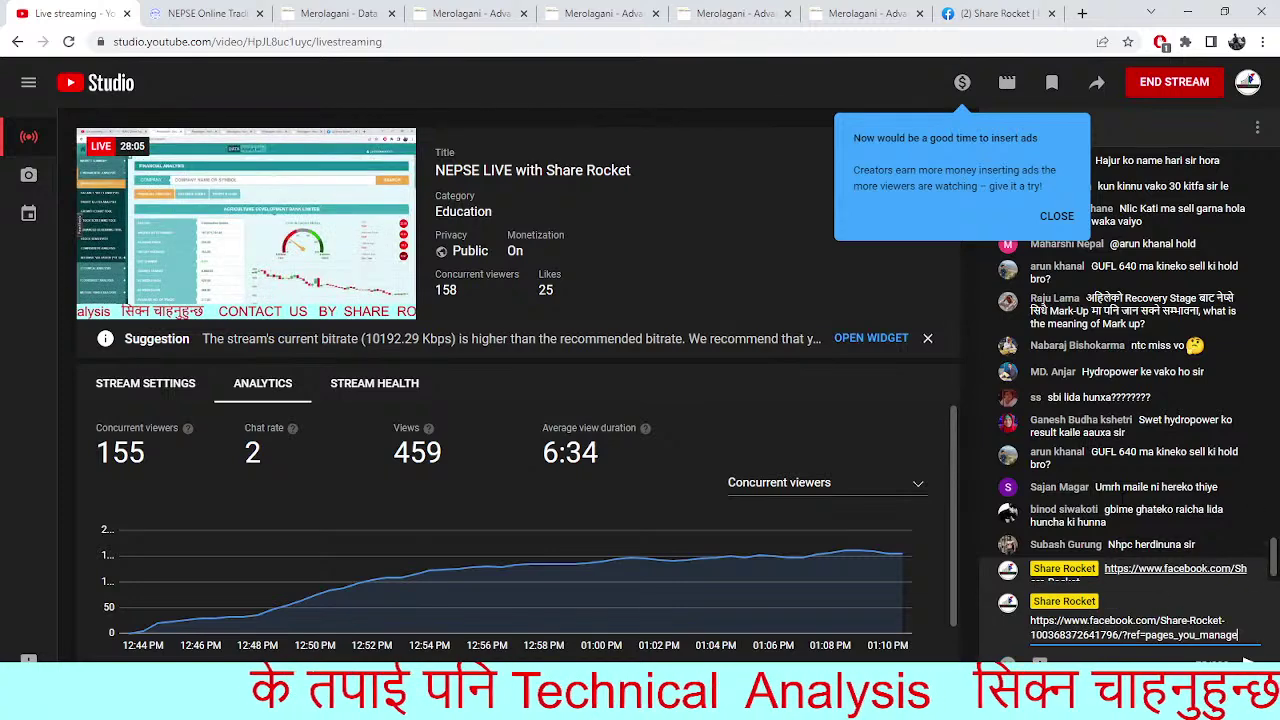
left_click(1249, 663)
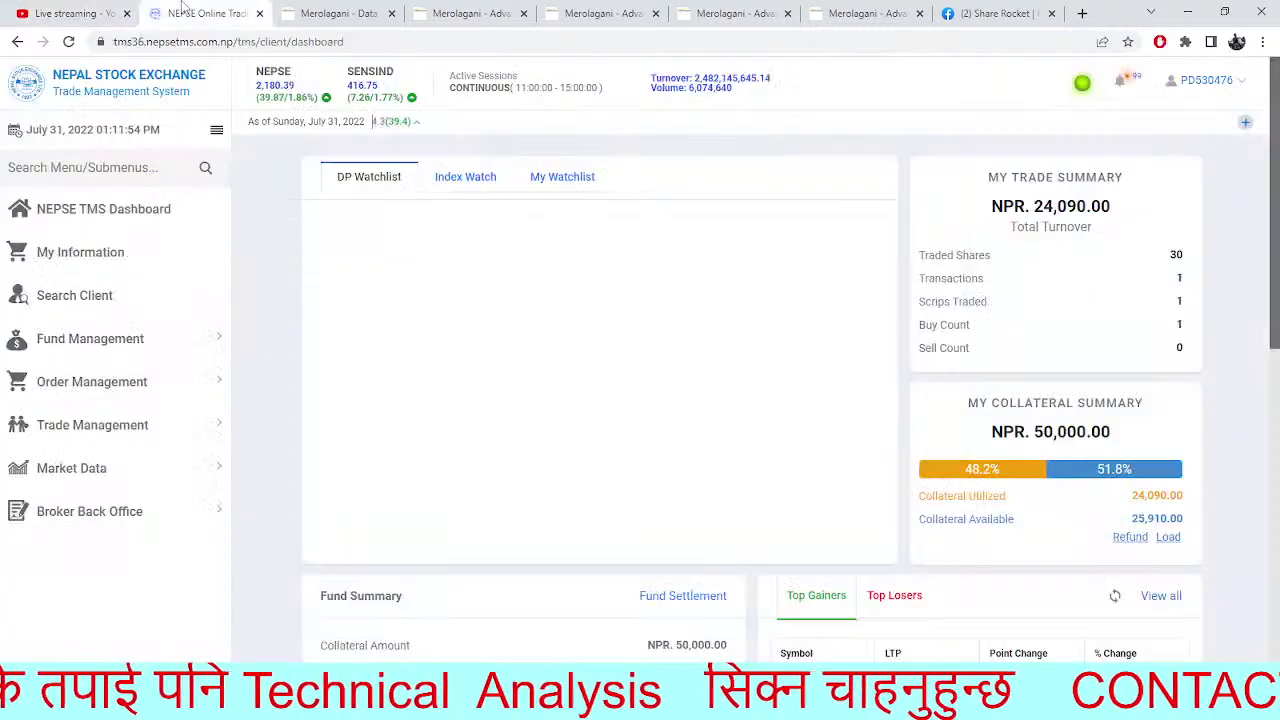
Check the live NEPSE index, turnover and volume on the TMS dashboard, alongside the Merolagani financial analysis page
left_click(185, 12)
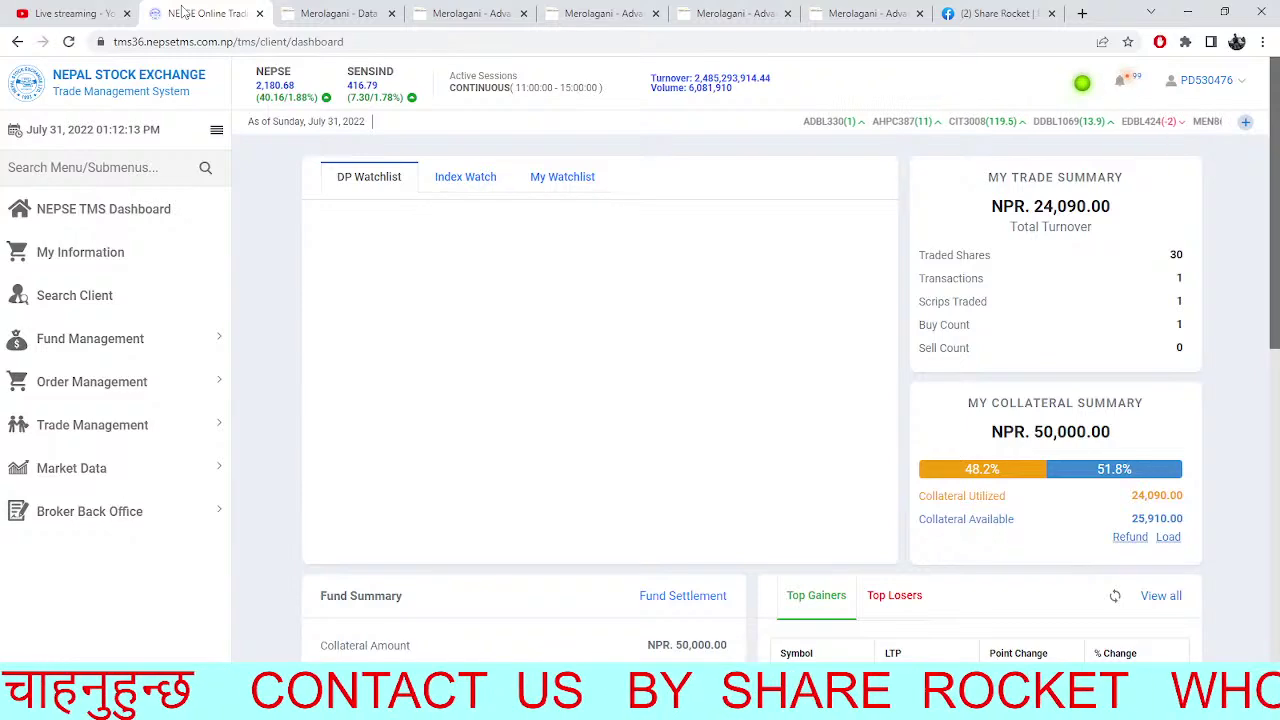
left_click(322, 13)
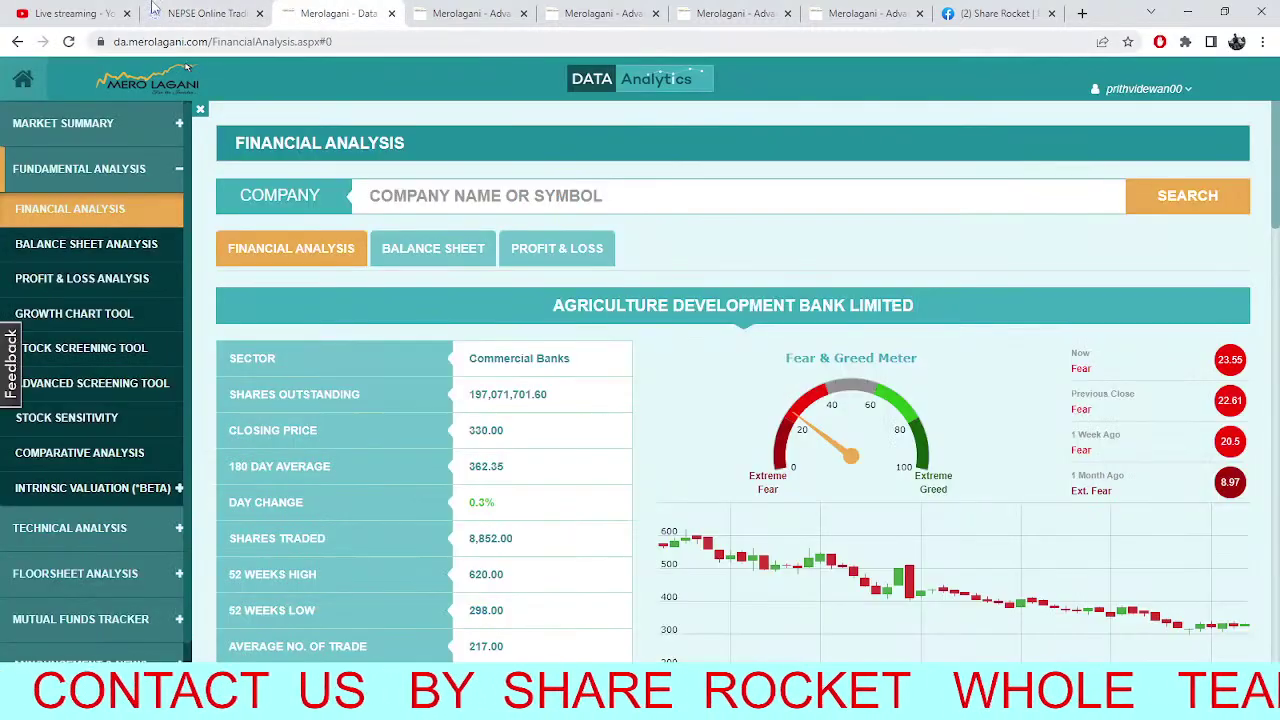
left_click(165, 12)
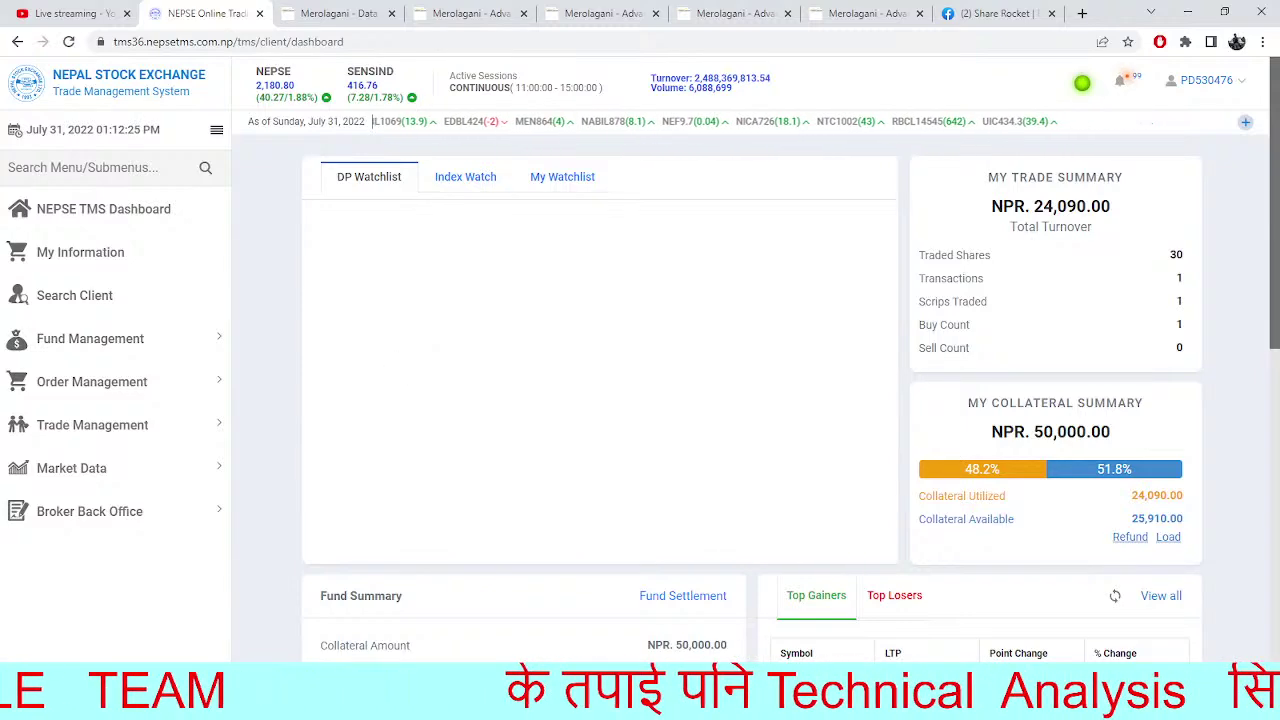
left_click(333, 14)
left_click(210, 13)
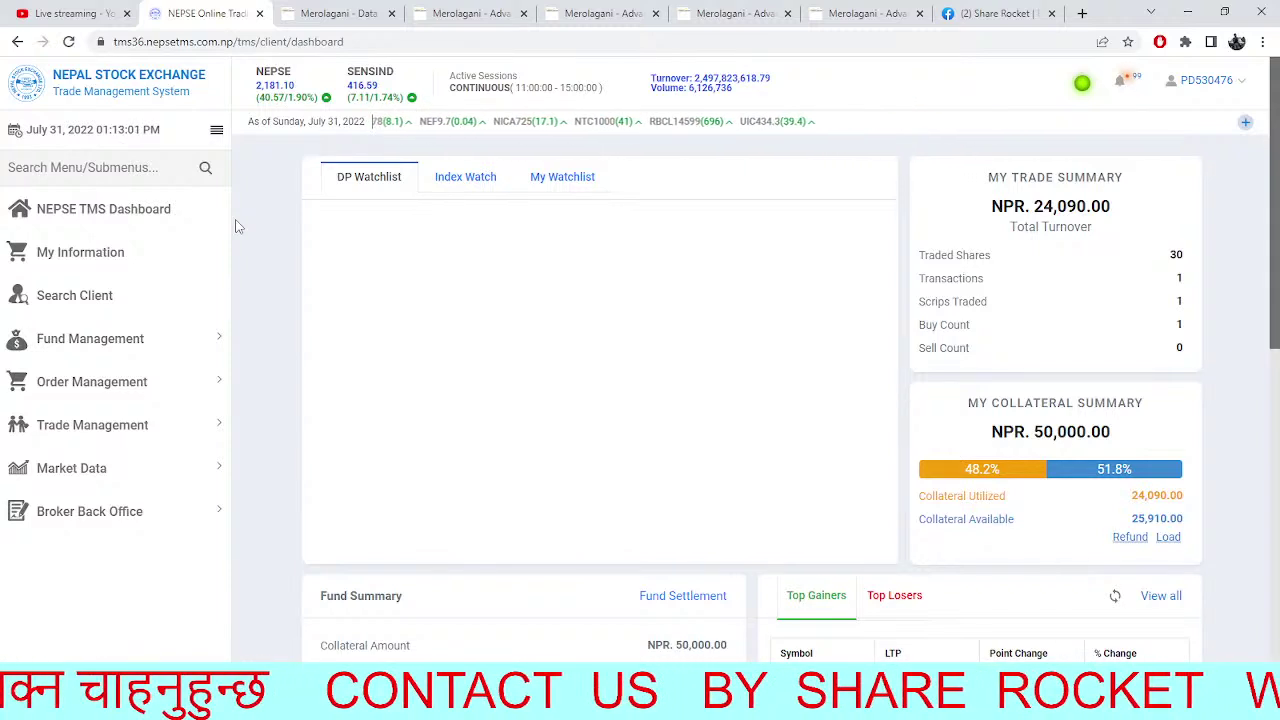
Change the 15-minute NEPSE chart's style to Heikin Ashi and examine its recent trend
left_click(445, 12)
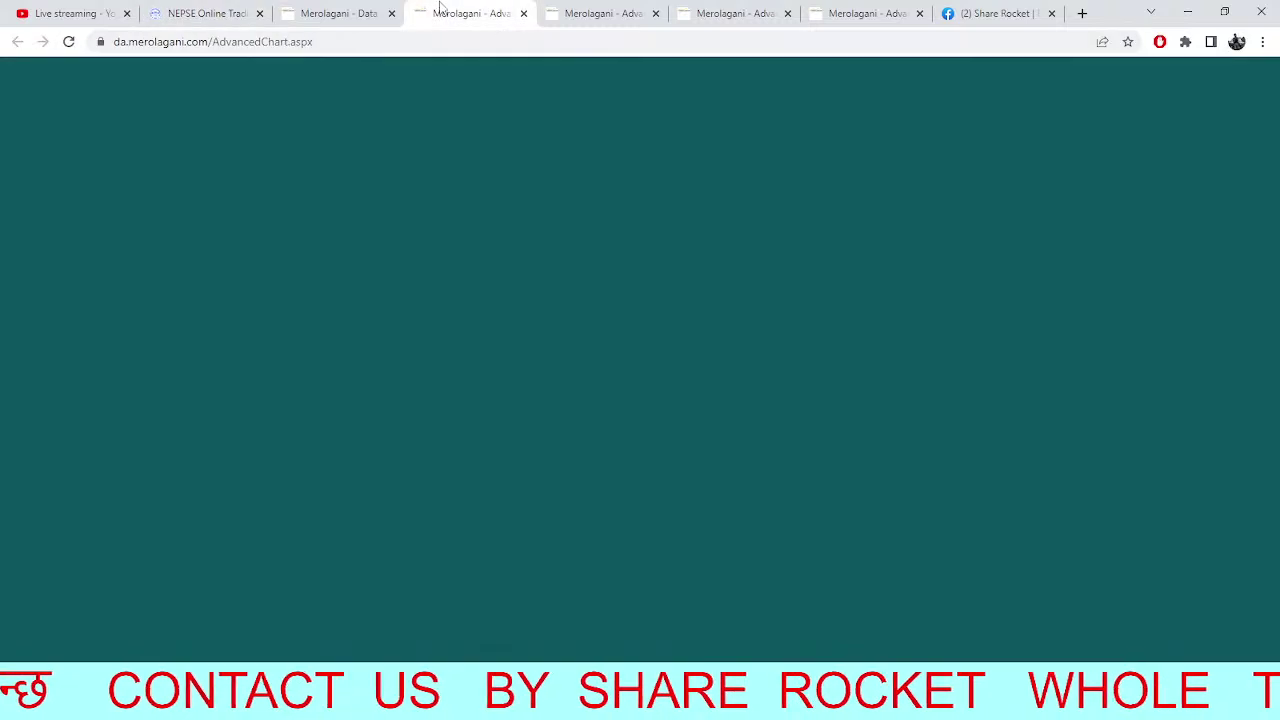
left_click(178, 72)
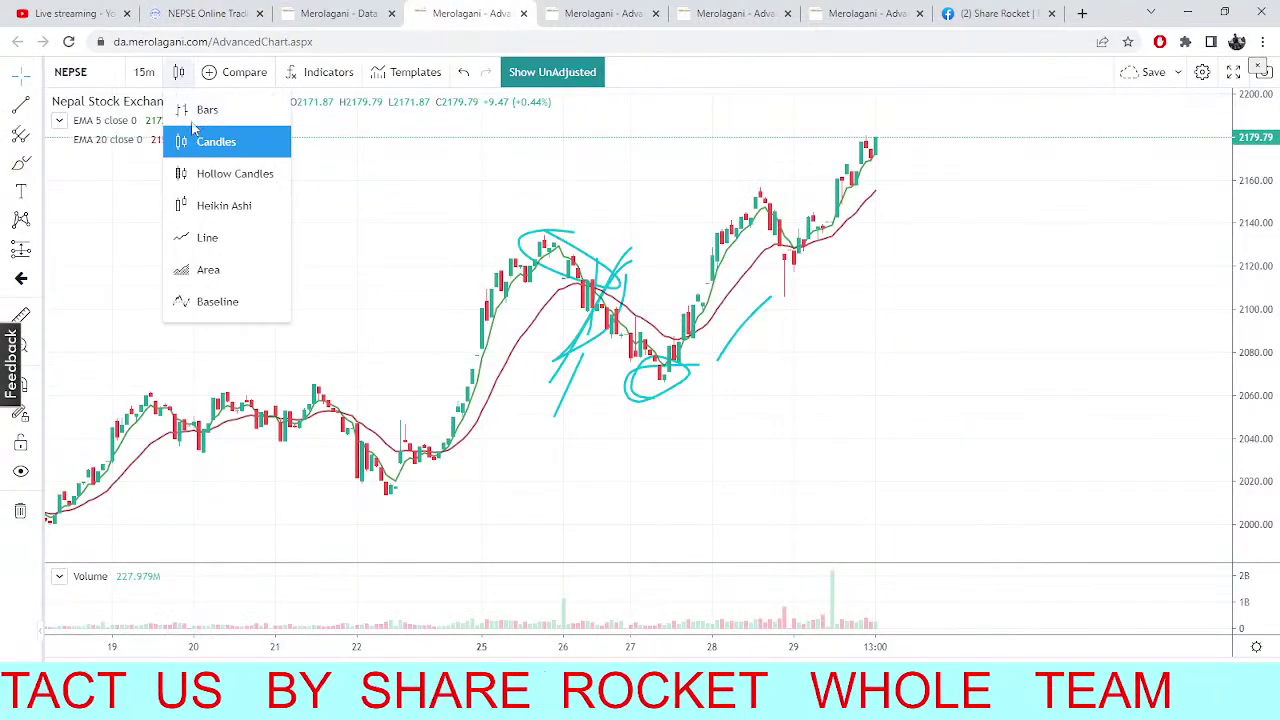
left_click(237, 212)
left_click_drag(880, 394, 583, 463)
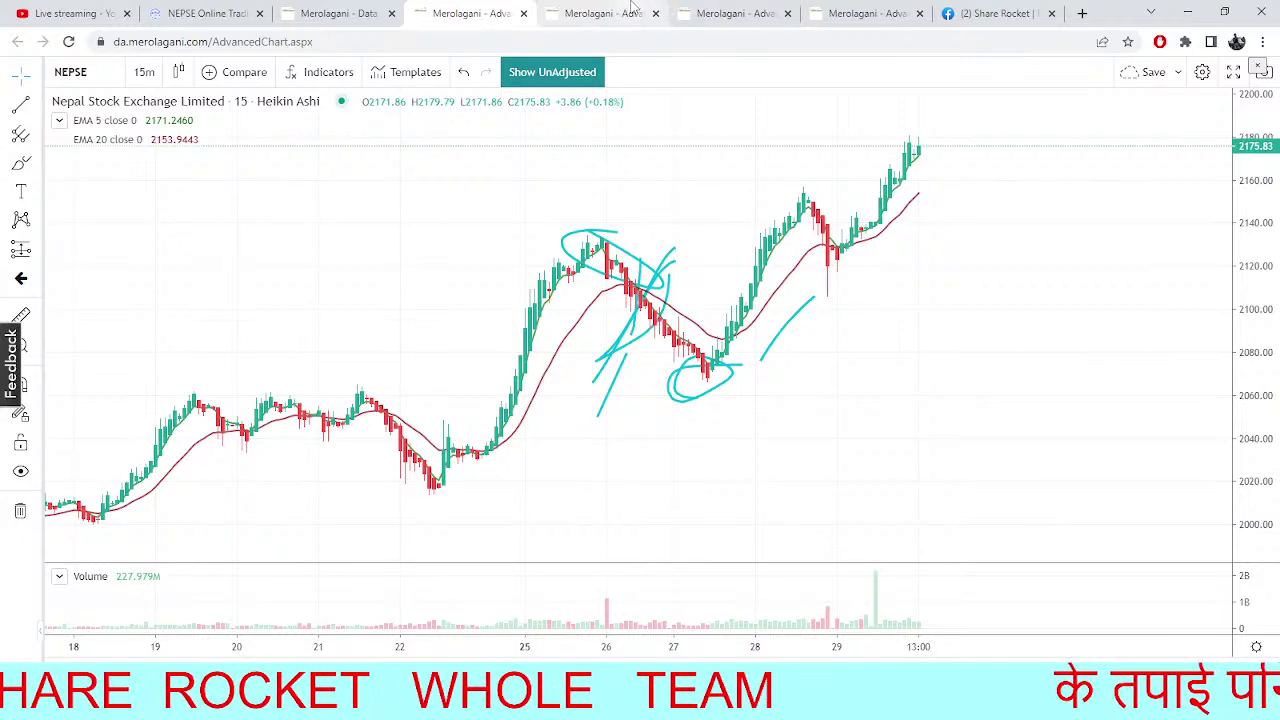
Examine the recent candles on the daily NEPSE chart and compare them with the 15-minute Heikin Ashi chart
left_click(600, 13)
left_click_drag(771, 389, 626, 395)
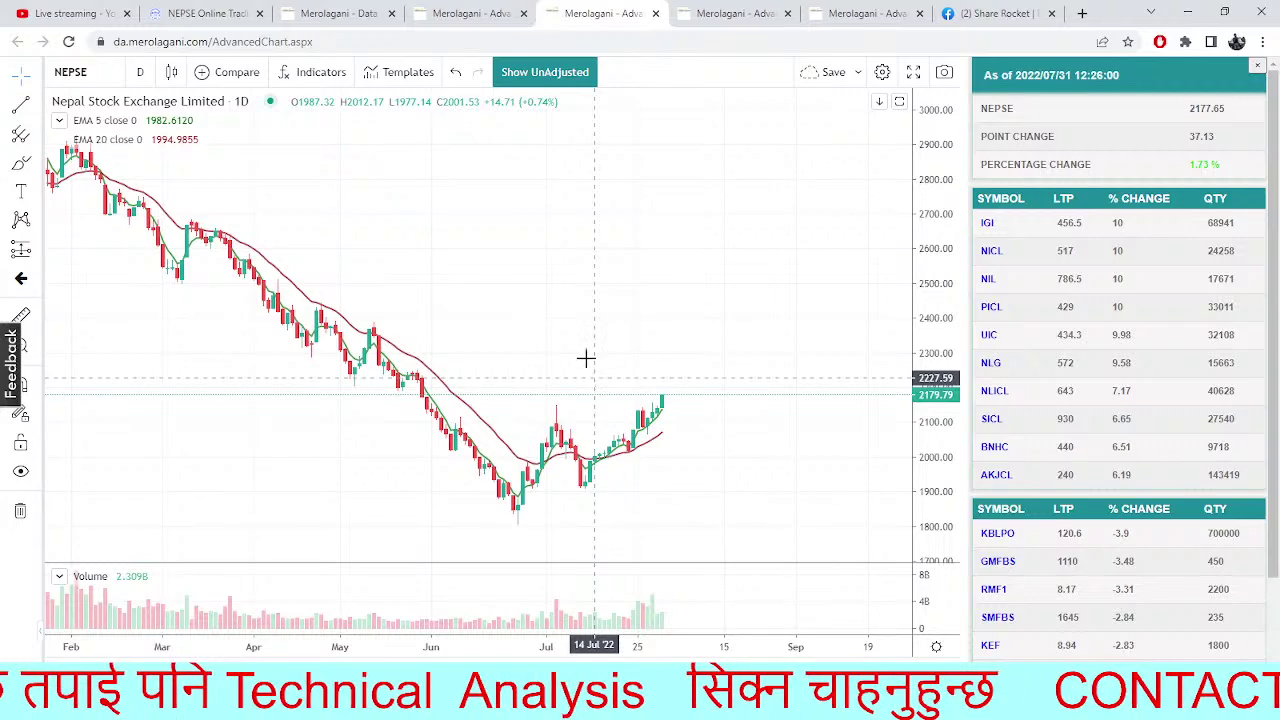
left_click(338, 13)
left_click(470, 16)
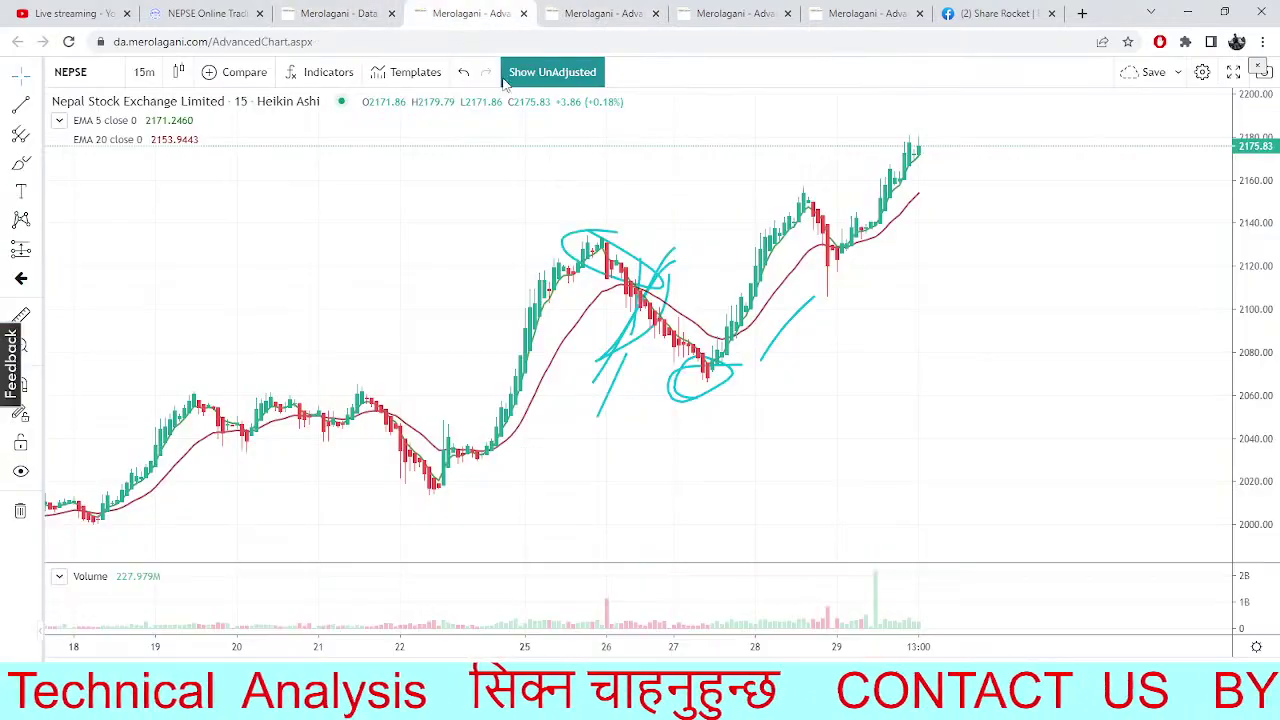
left_click(600, 13)
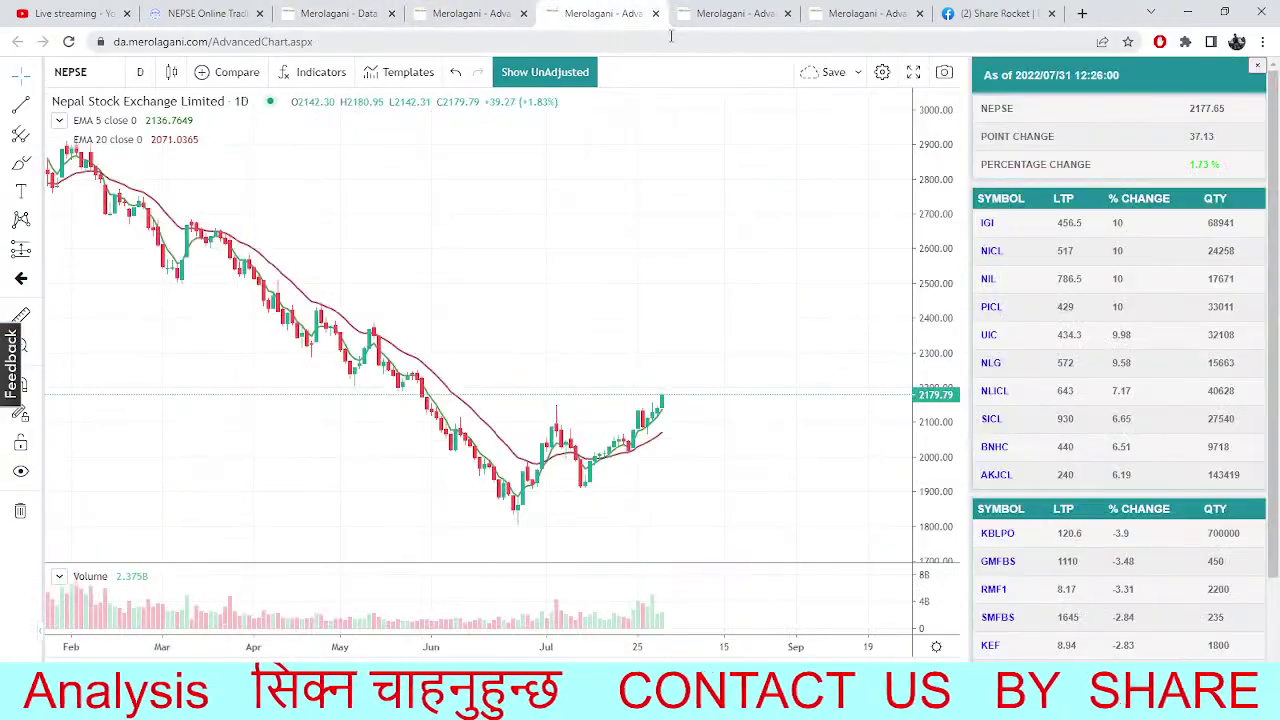
Load the NEPSE index (Nepal Stock Exchange Limited) in the JBLB chart and hide its market data side panel
left_click(728, 14)
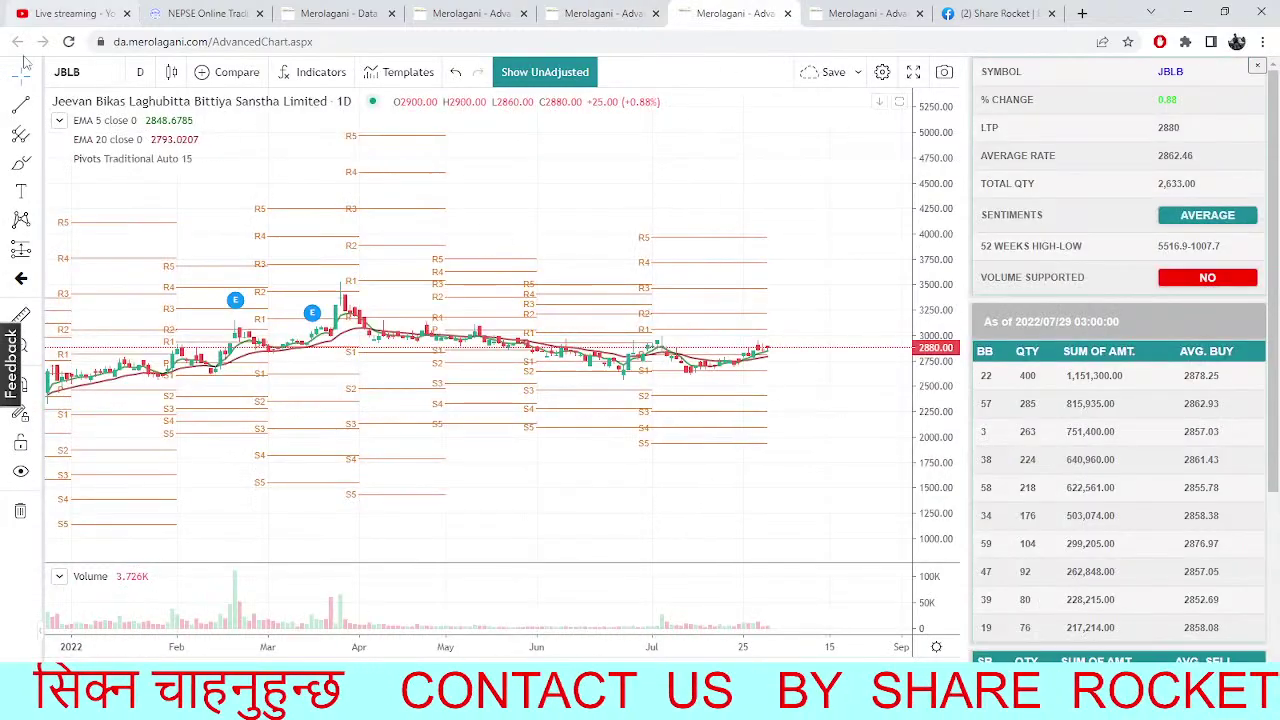
left_click(95, 71)
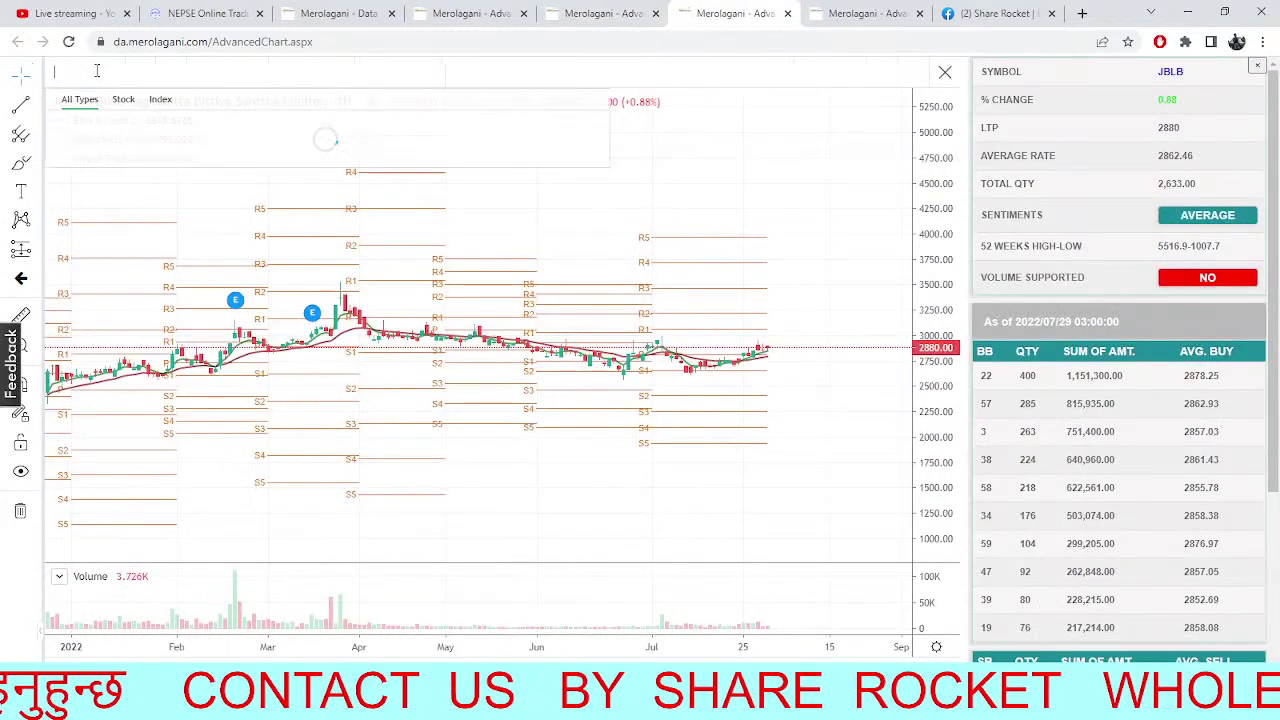
type("NEPSE")
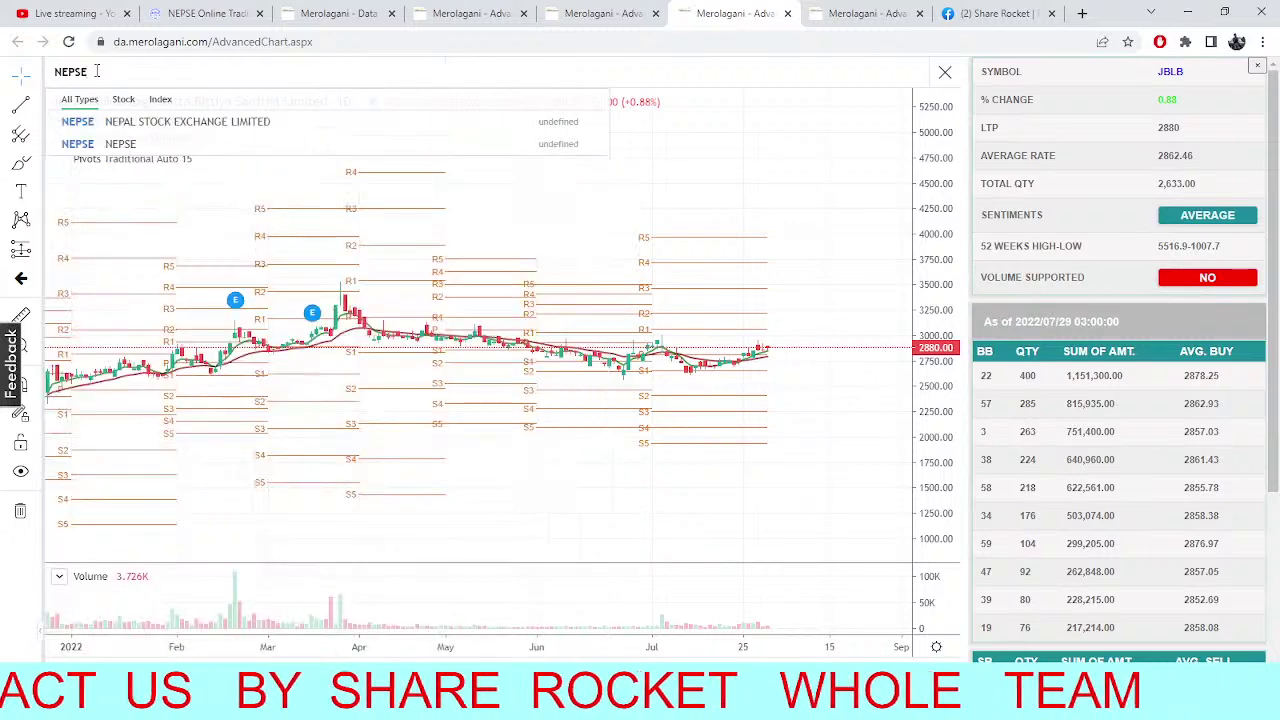
left_click(105, 121)
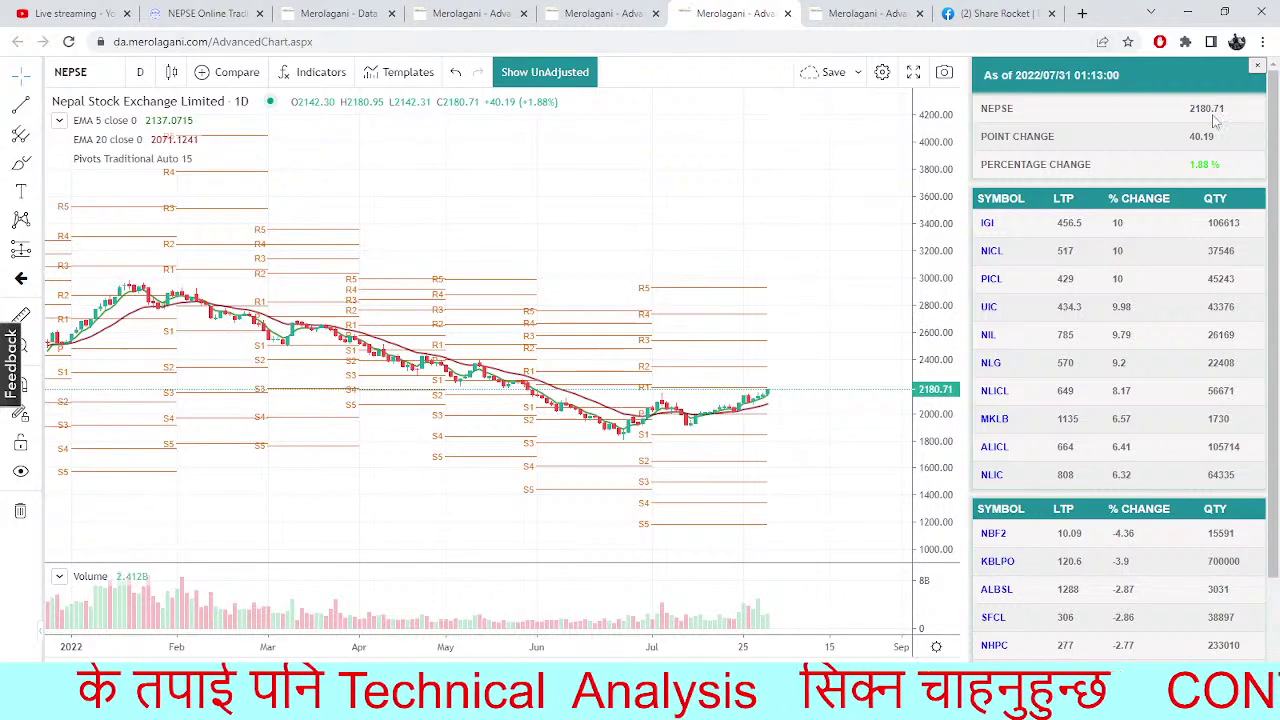
left_click(1258, 65)
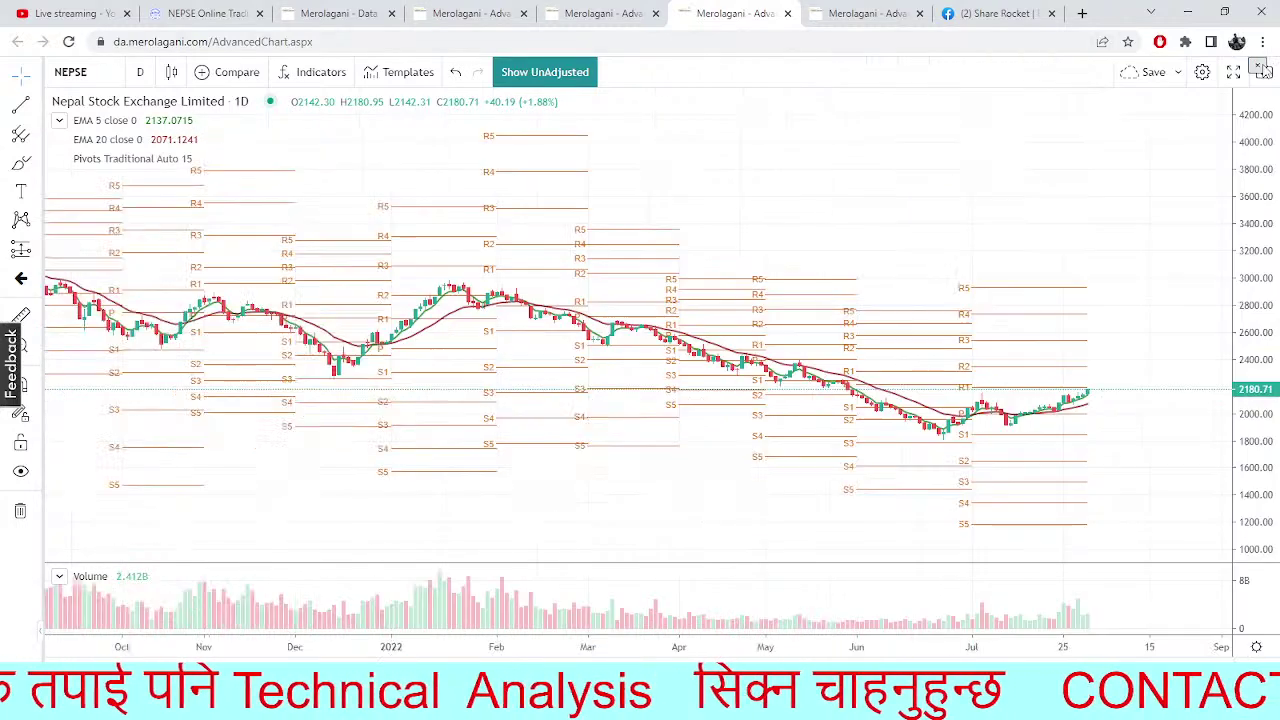
Review the daily UMRH chart, the TMS dashboard's live index figures, and the 15-minute and daily NEPSE charts
left_click(868, 13)
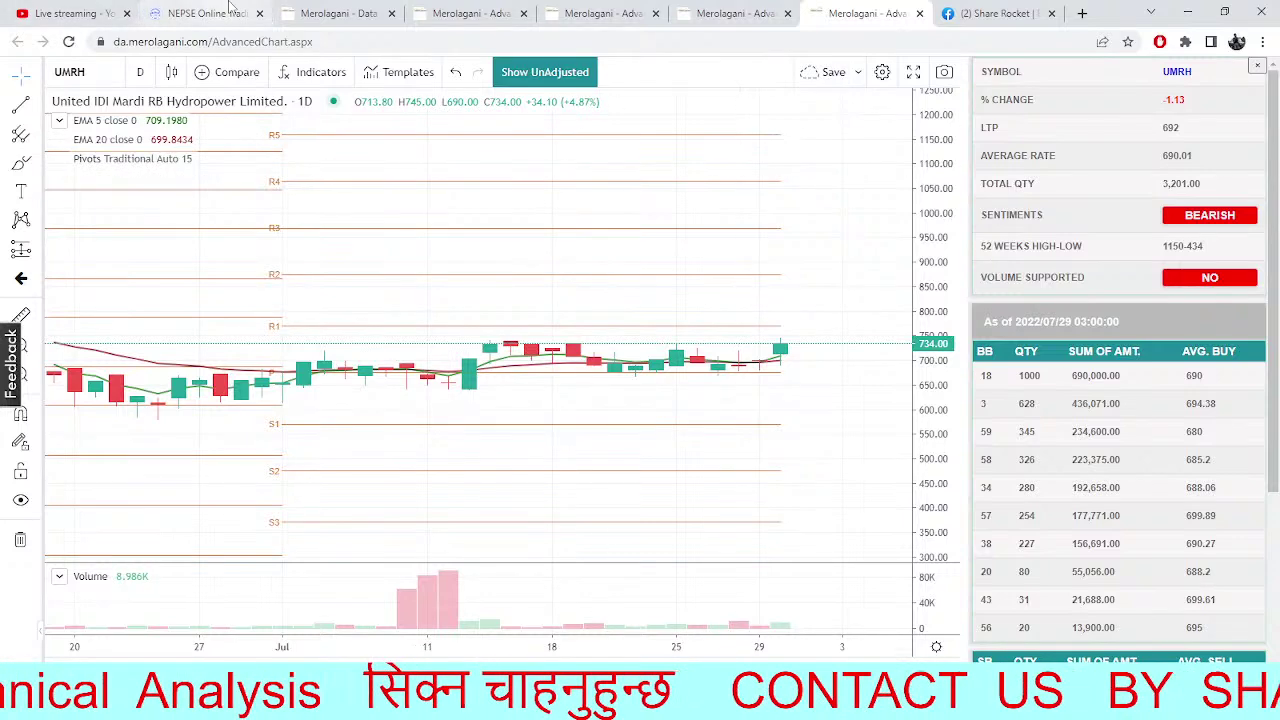
left_click(228, 10)
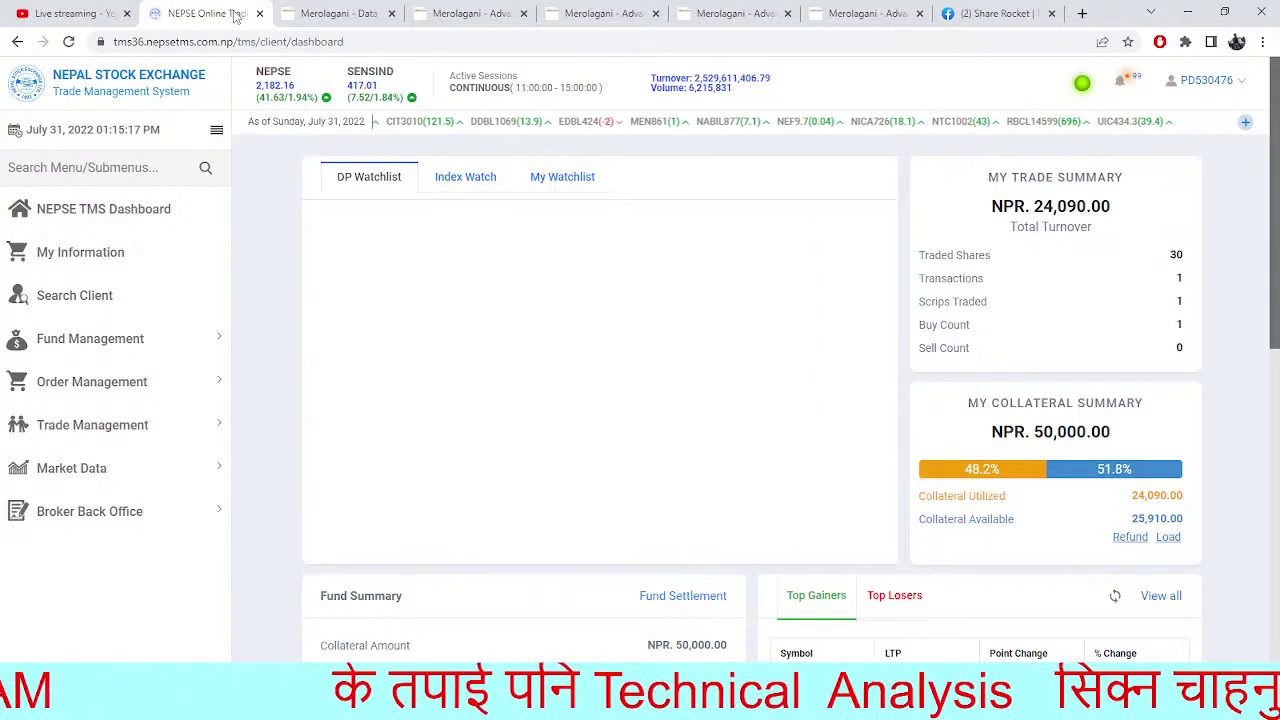
left_click(300, 15)
left_click(470, 14)
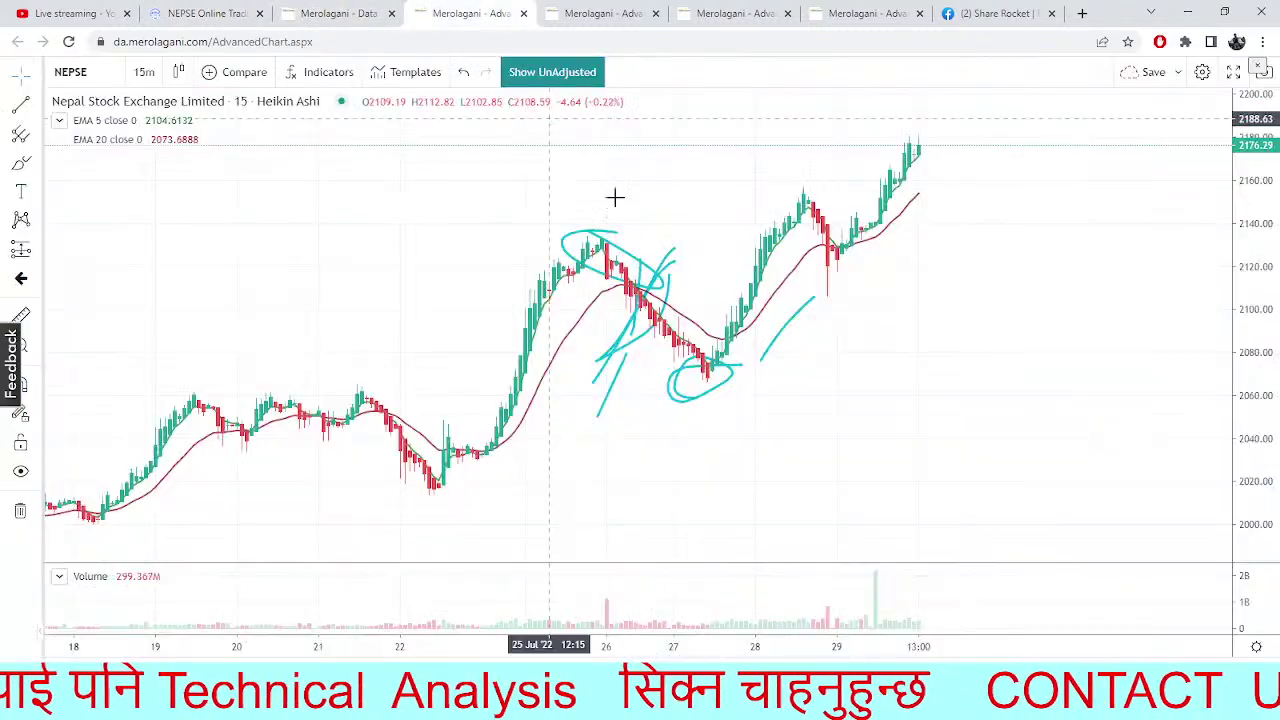
left_click(600, 13)
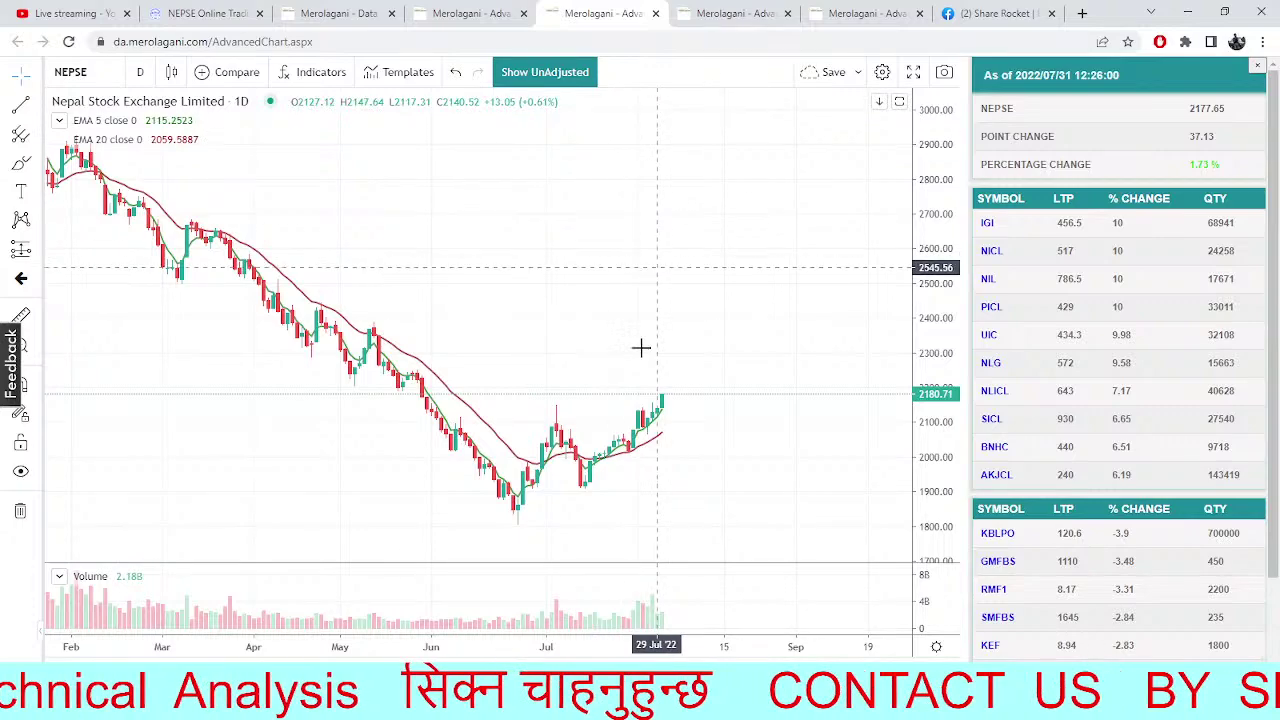
Examine the latest pivot levels on the daily NEPSE chart, checking the daily UMRH chart and the plain daily NEPSE chart too
left_click(760, 13)
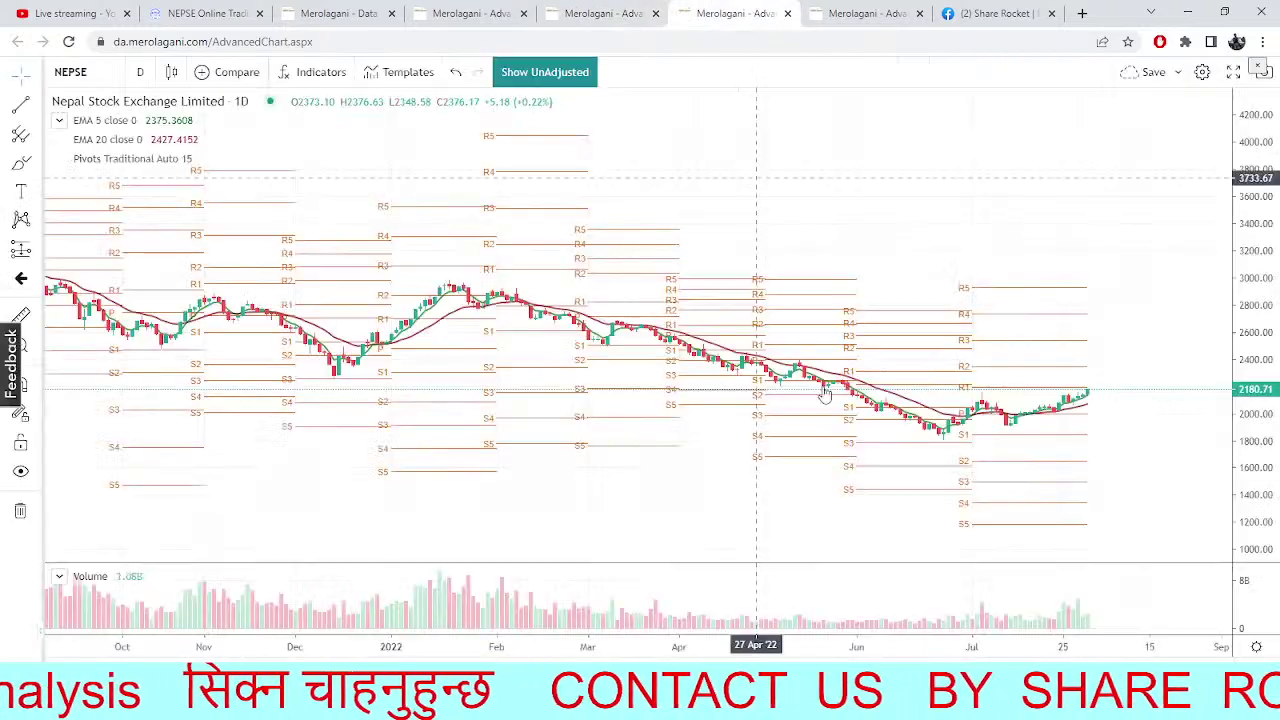
scroll(1066, 420, "right", 5)
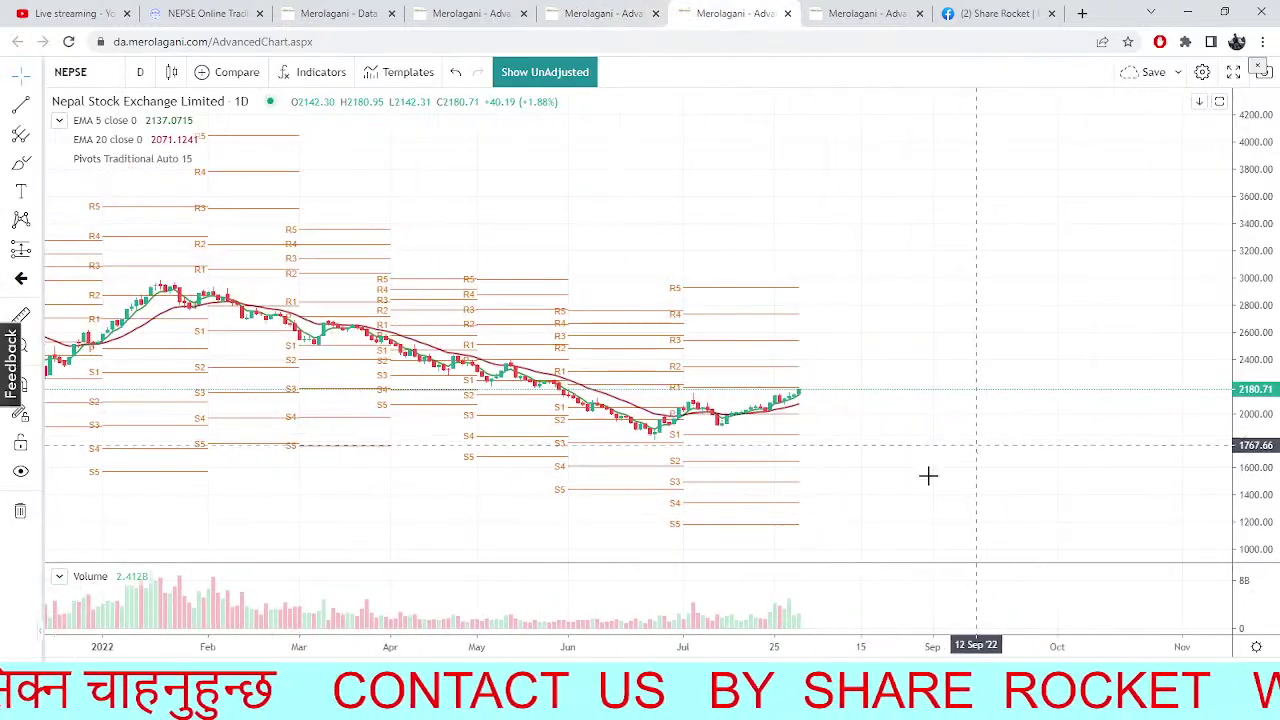
scroll(977, 444, "right", 2)
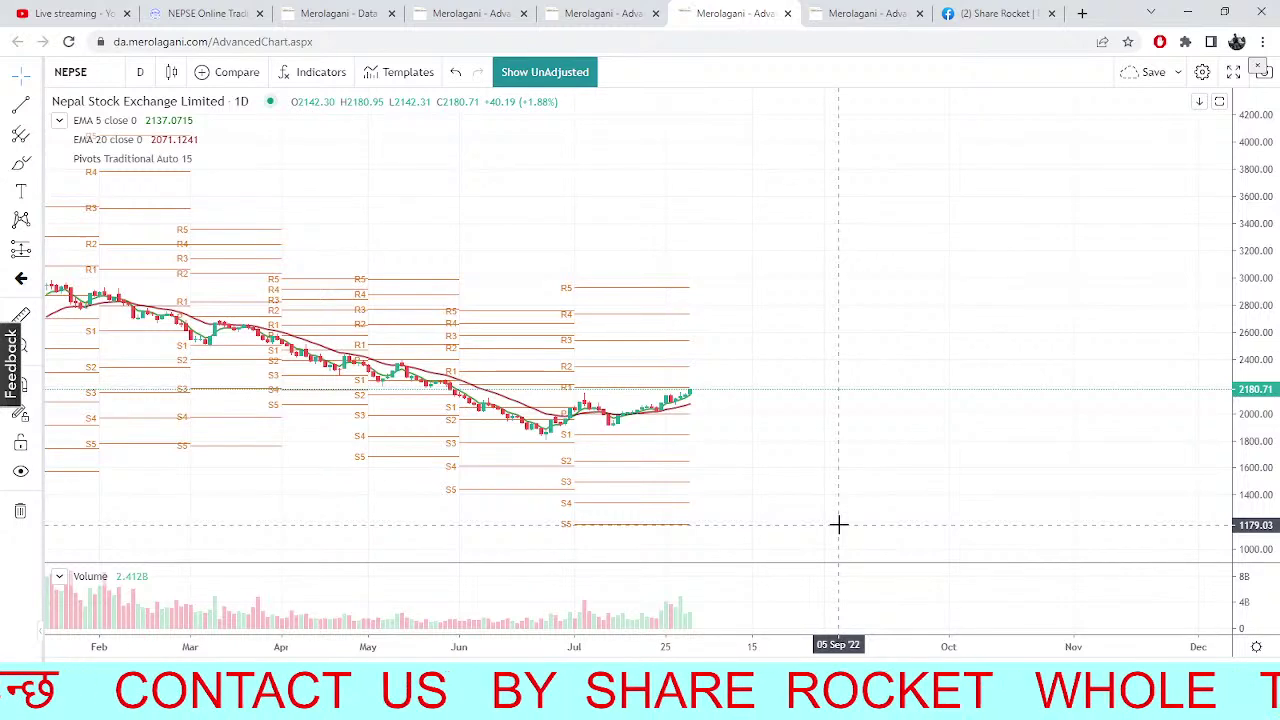
left_click(840, 14)
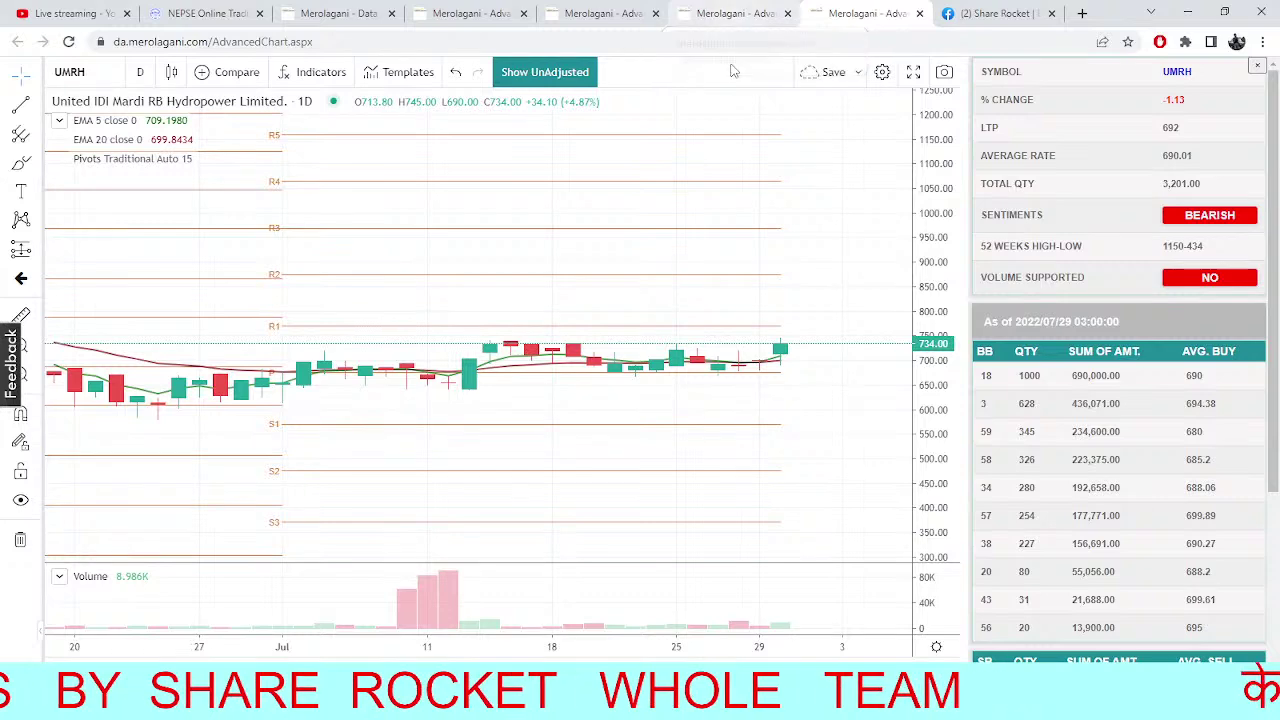
left_click(710, 6)
left_click(553, 6)
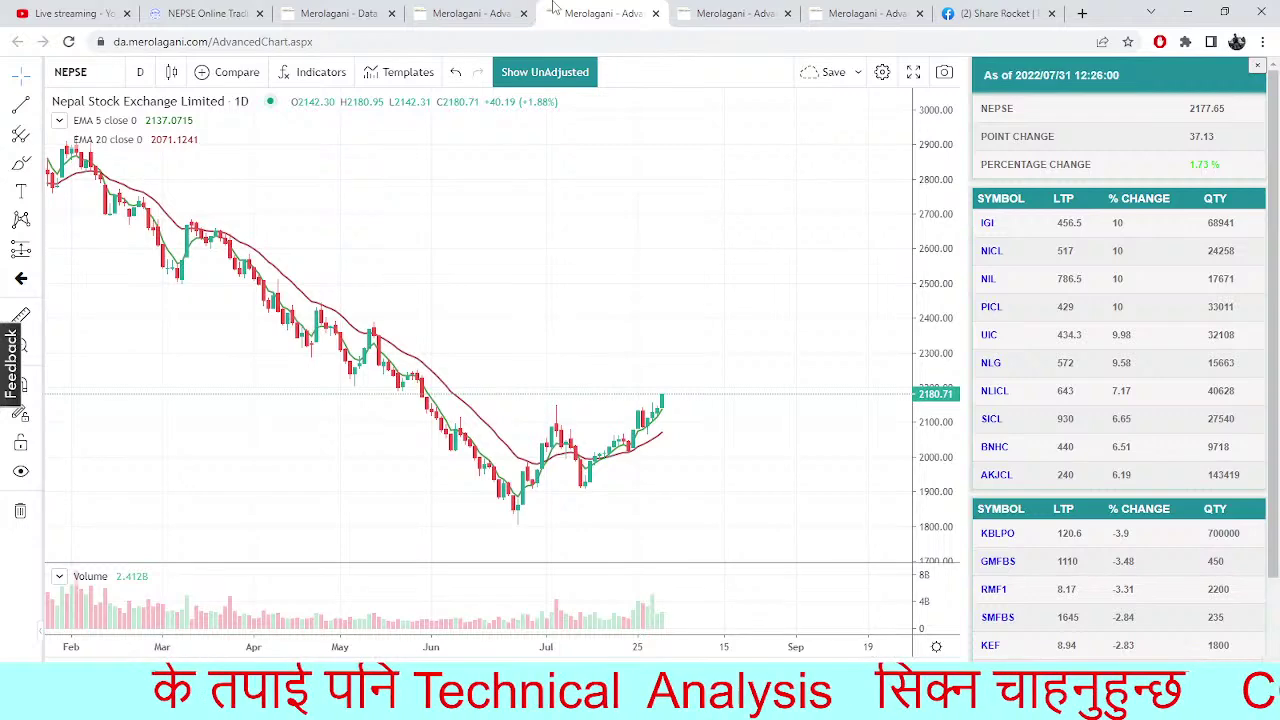
Review the 15-minute NEPSE chart, the TMS dashboard's live index figures, the Financial Analysis page and the daily NEPSE chart
left_click(480, 13)
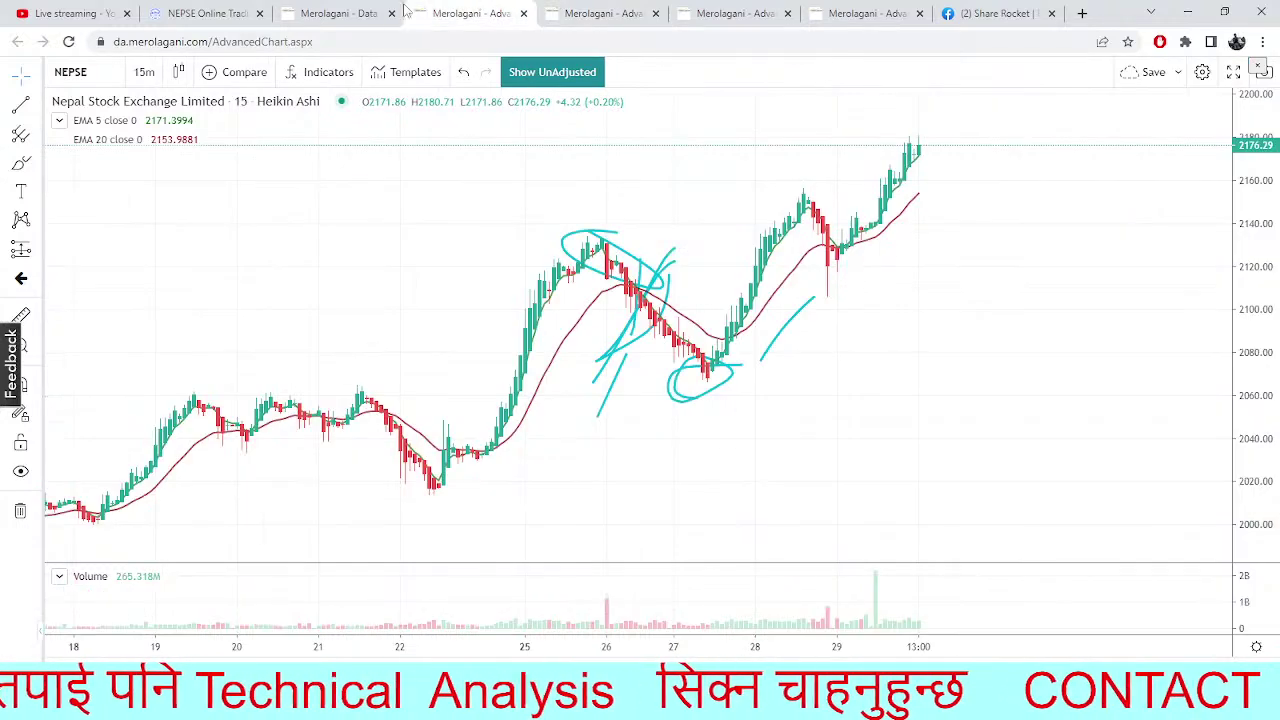
left_click(340, 13)
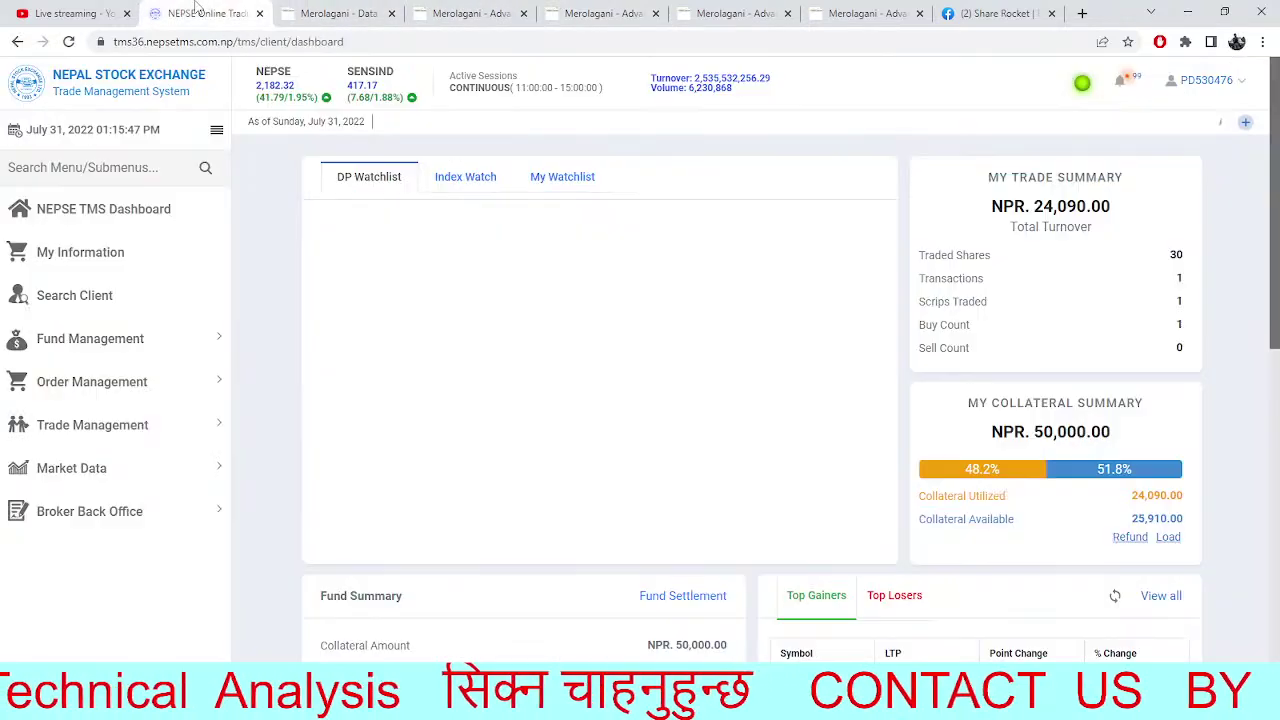
left_click(199, 12)
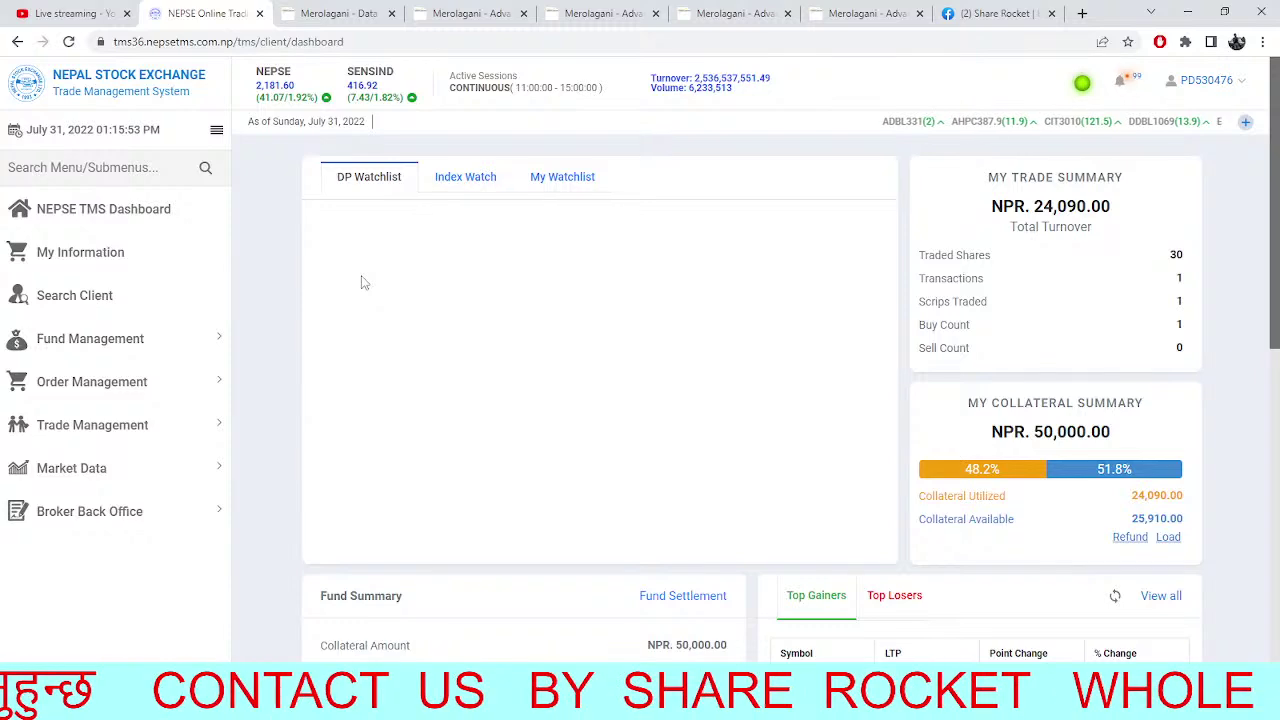
left_click(338, 10)
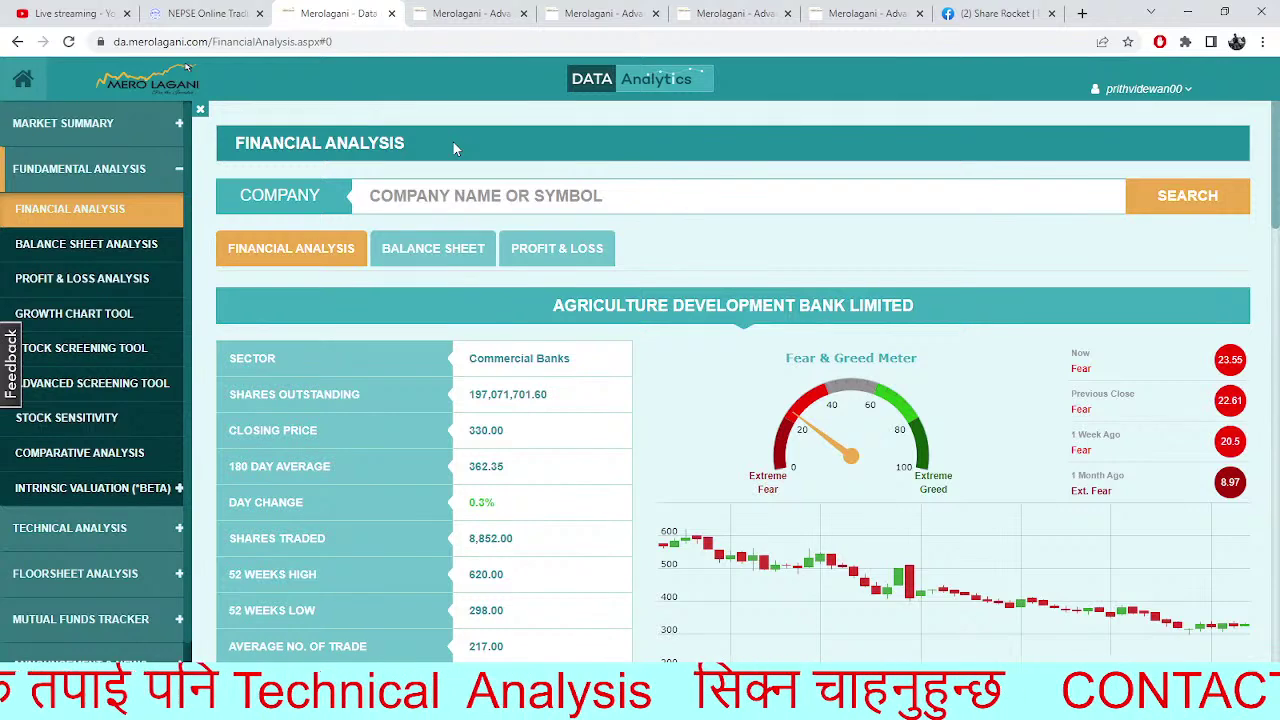
left_click(470, 13)
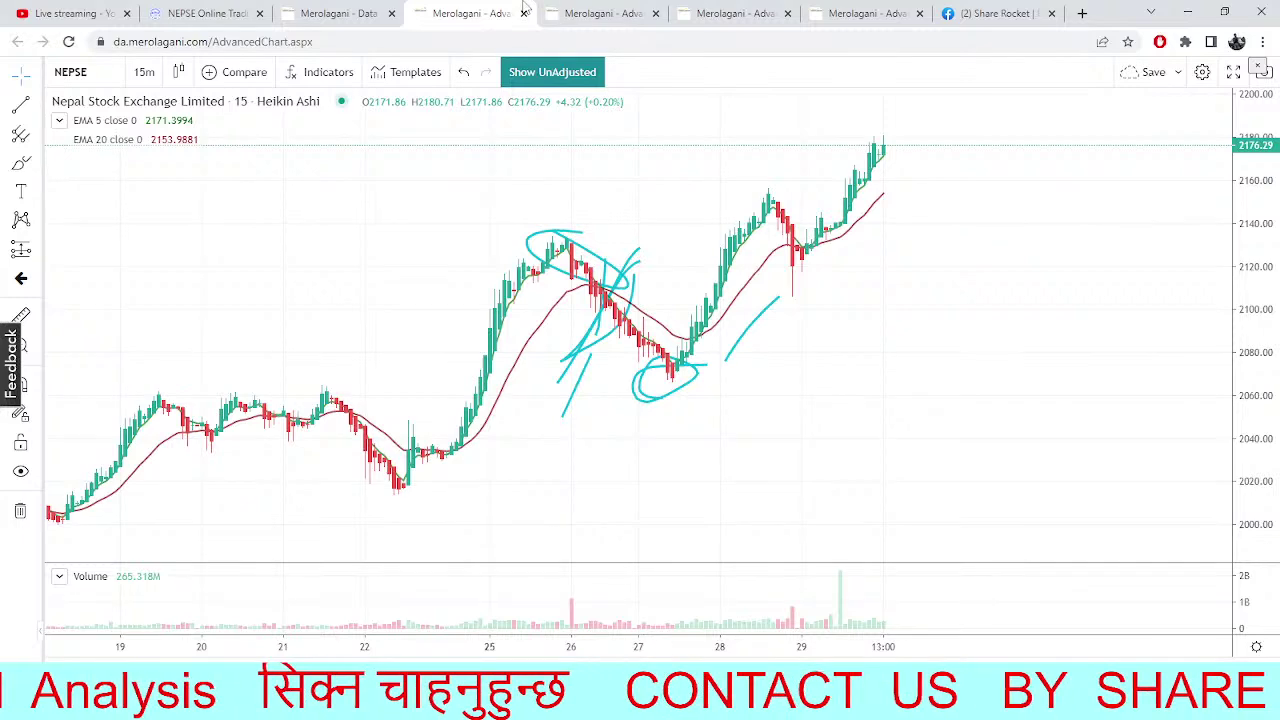
left_click(570, 12)
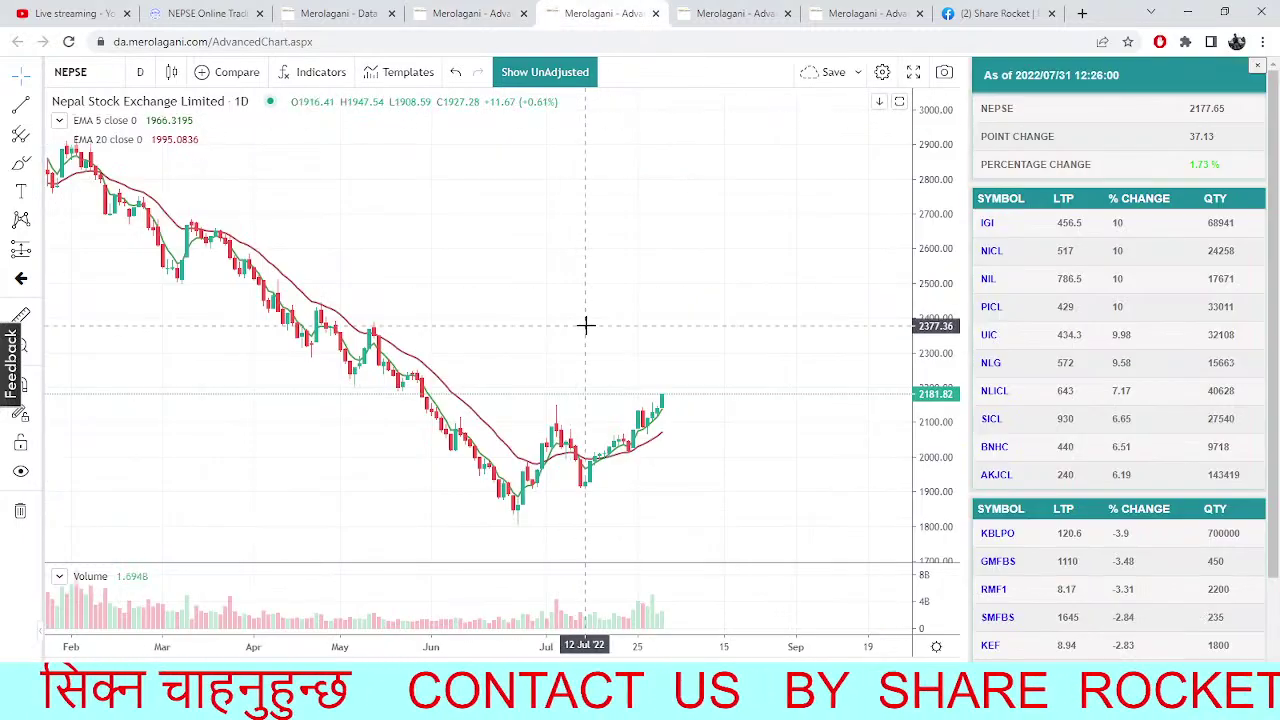
left_click_drag(586, 325, 674, 349)
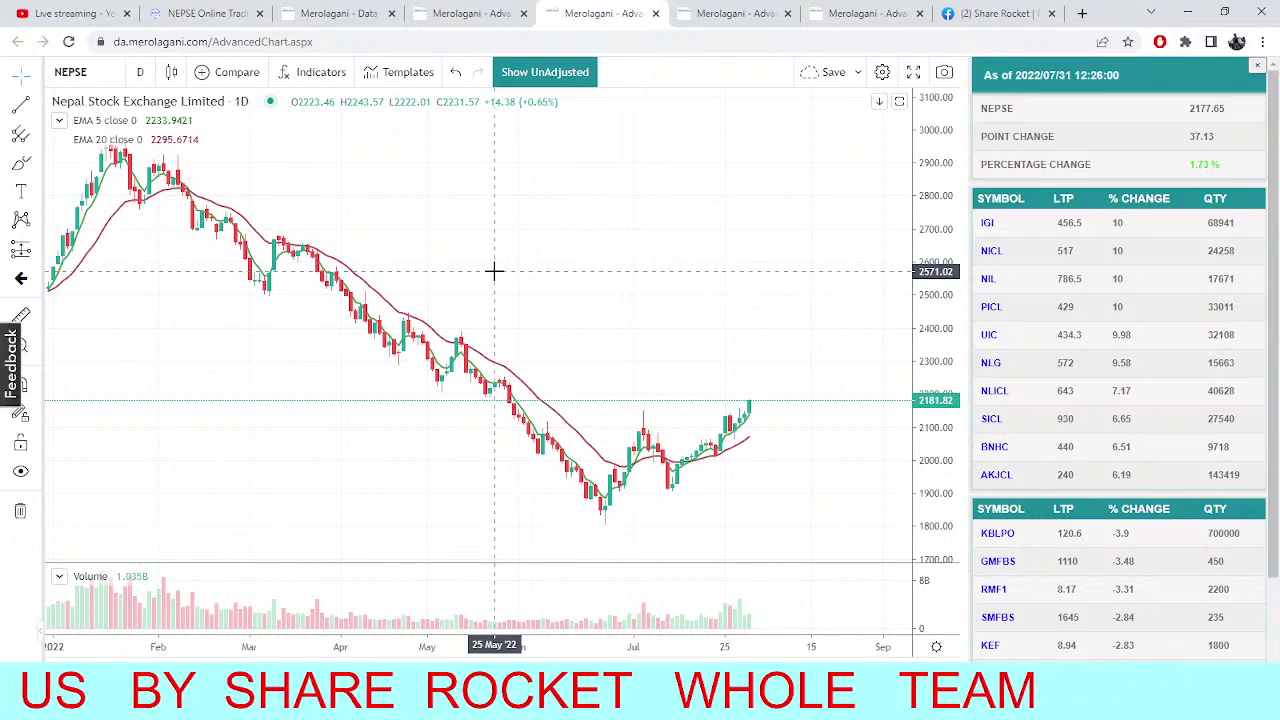
Load GUFL (Gurkhas Finance Ltd.) in the daily chart with pivot levels and bring its recent candles into view
type("GUFKL")
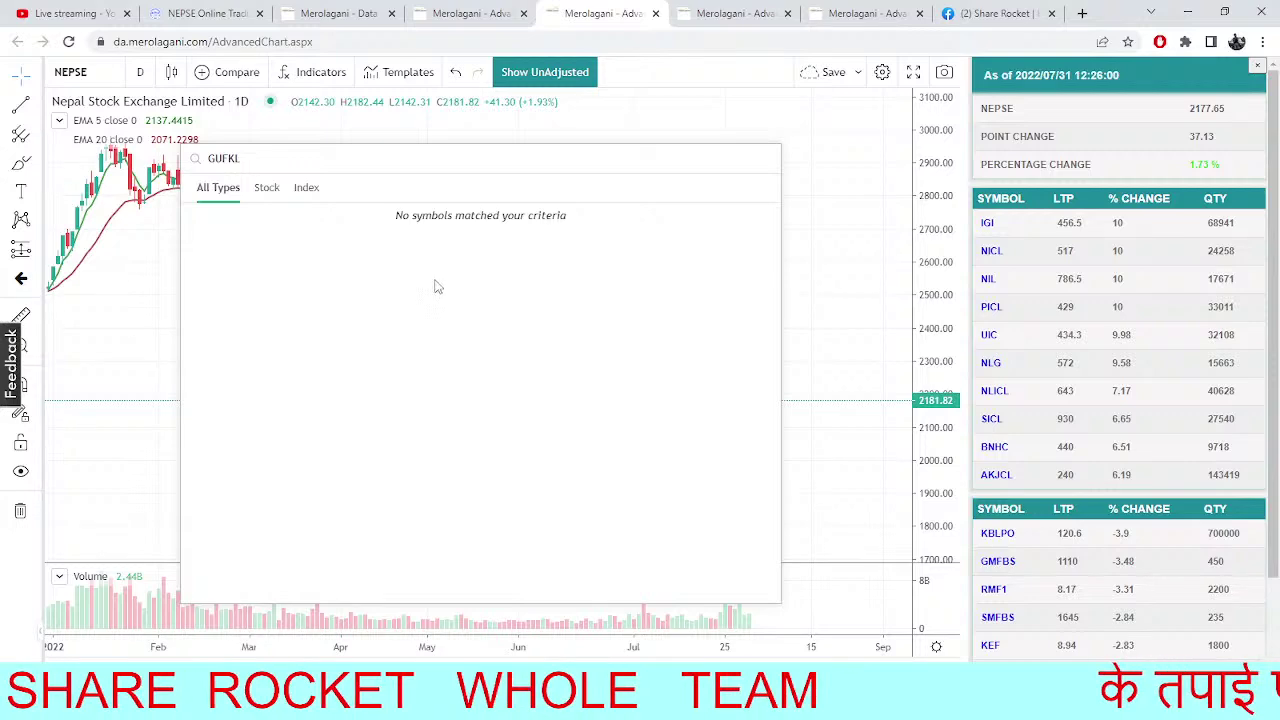
left_click(86, 71)
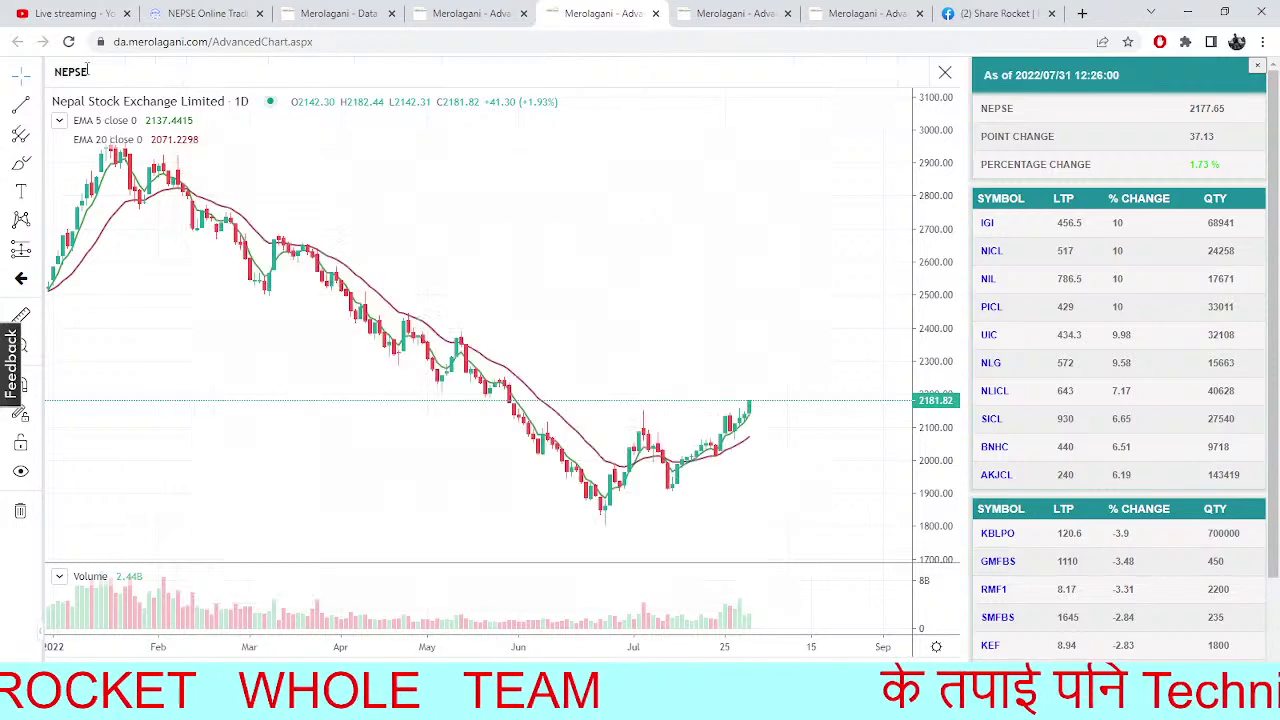
left_click(720, 13)
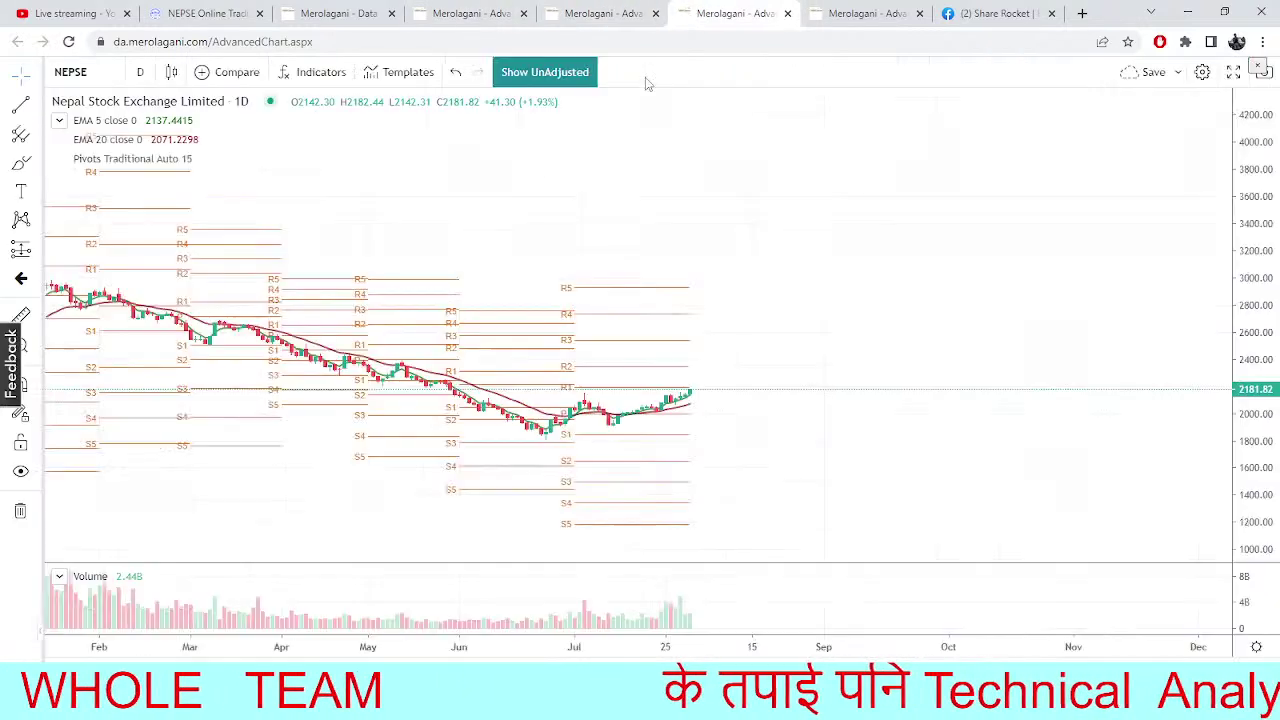
left_click(97, 72)
type("GH")
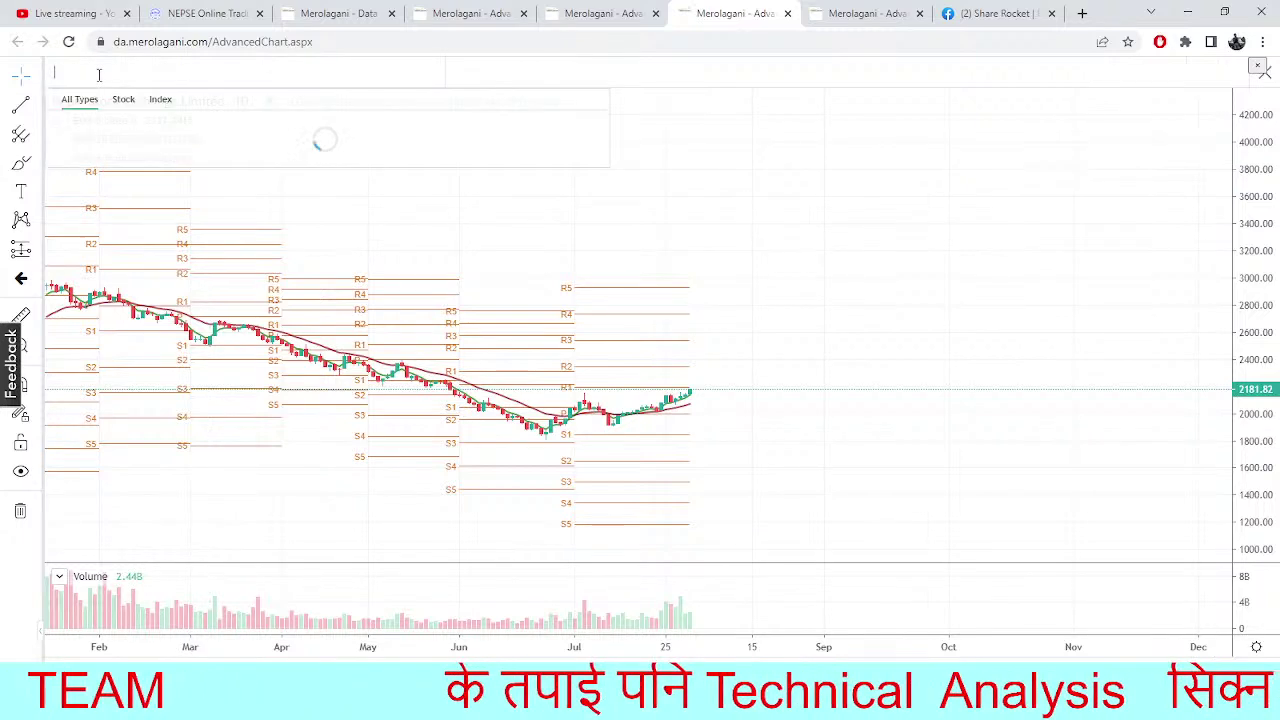
key("BackSpace")
key("BackSpace")
type("GUF")
key("Return")
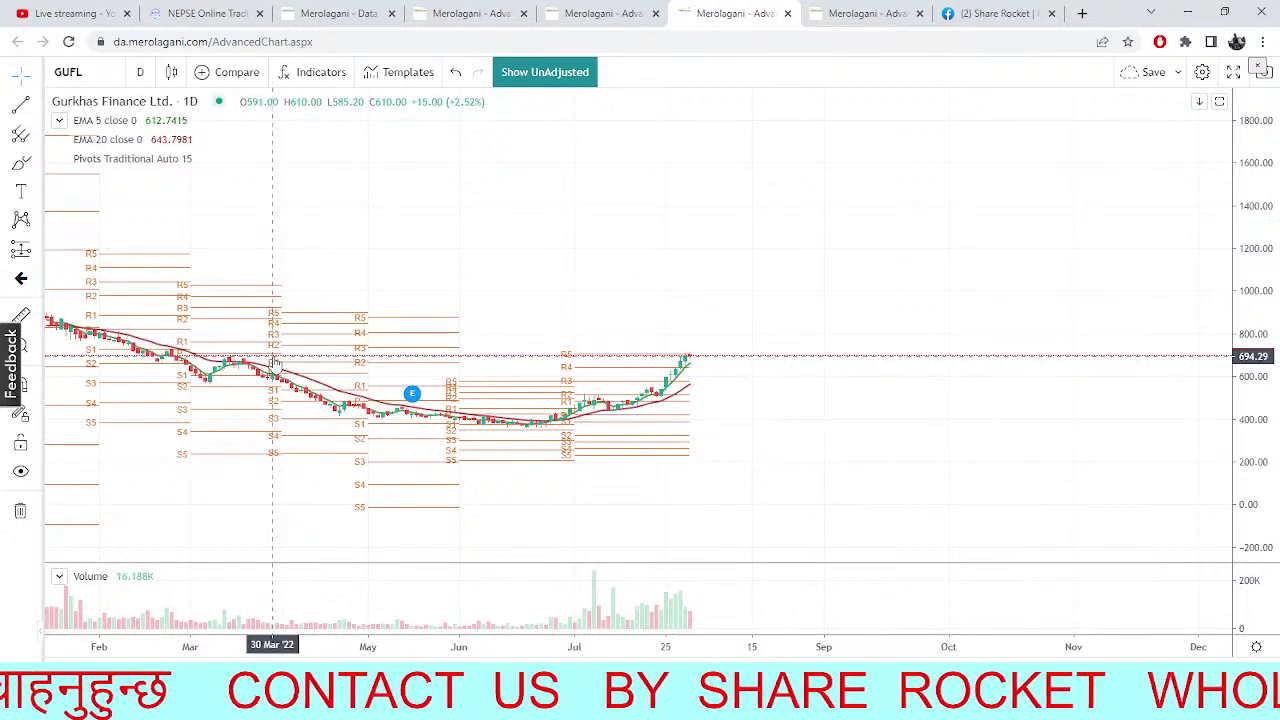
left_click_drag(437, 300, 590, 300)
Display the TMS market depth for GUFL (Gurkhas Finance Ltd.) and examine its top buy and sell orders
left_click(205, 13)
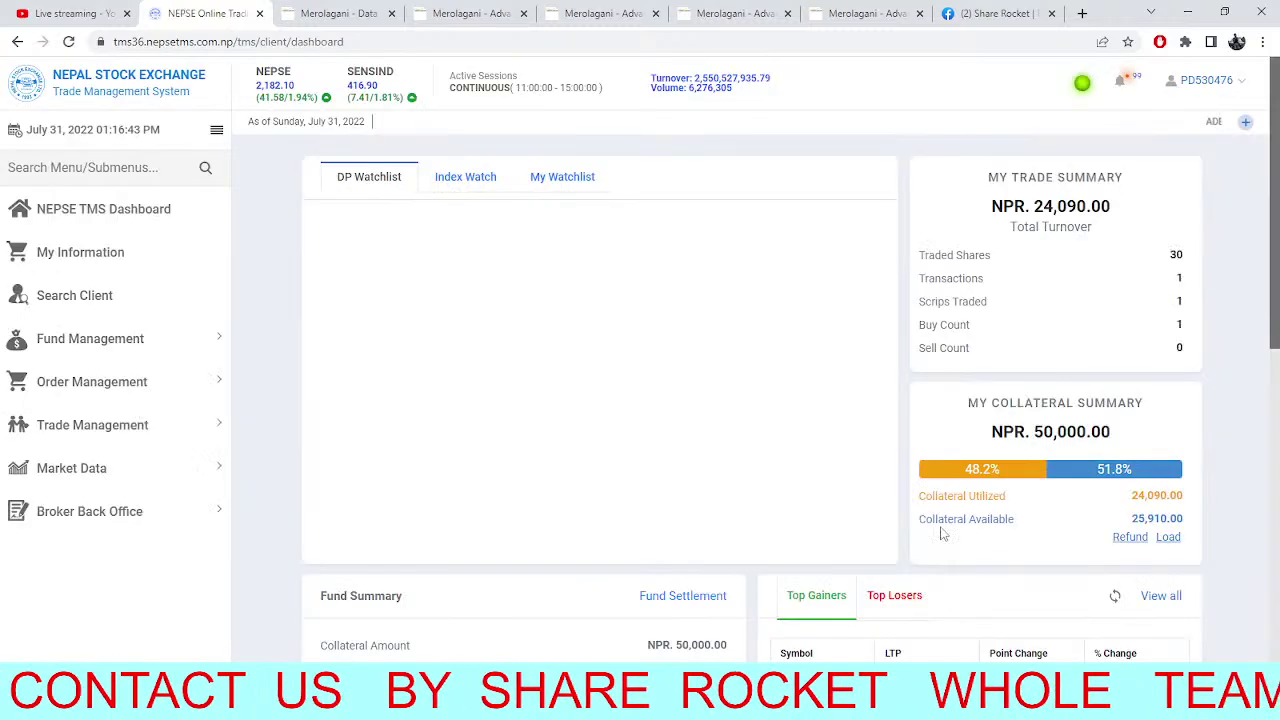
left_click(123, 472)
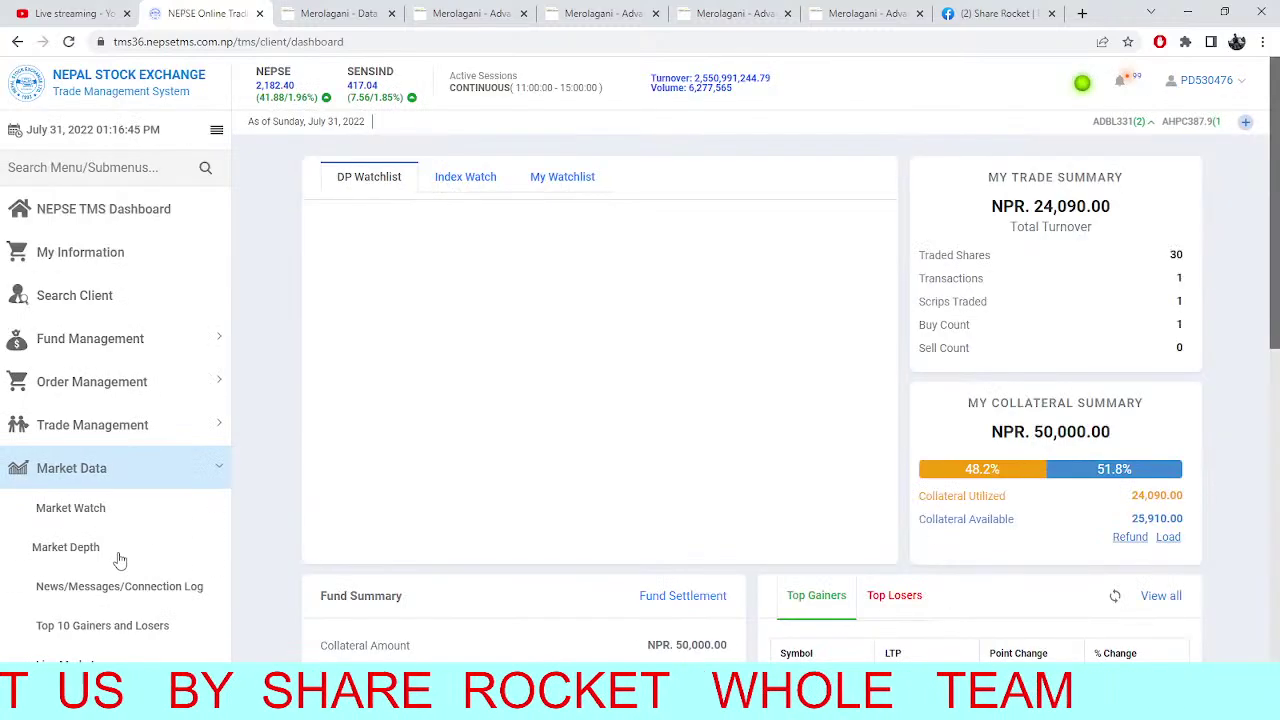
left_click(118, 556)
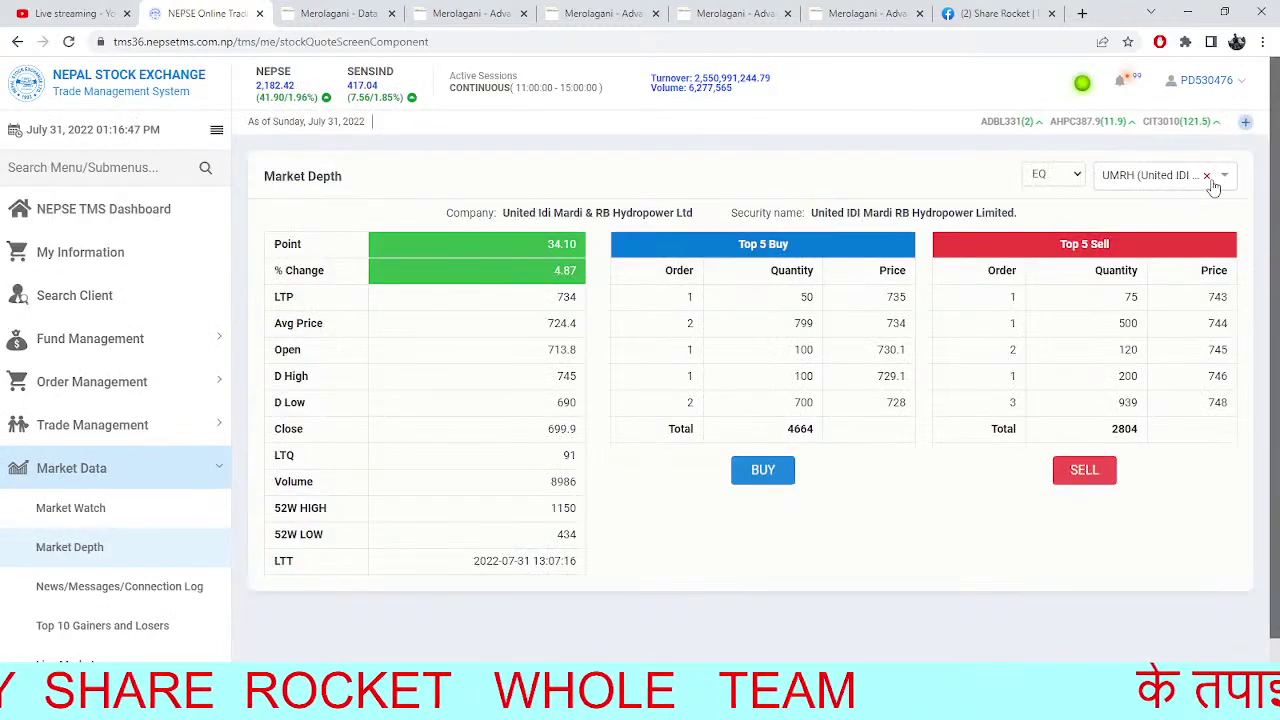
left_click(1208, 178)
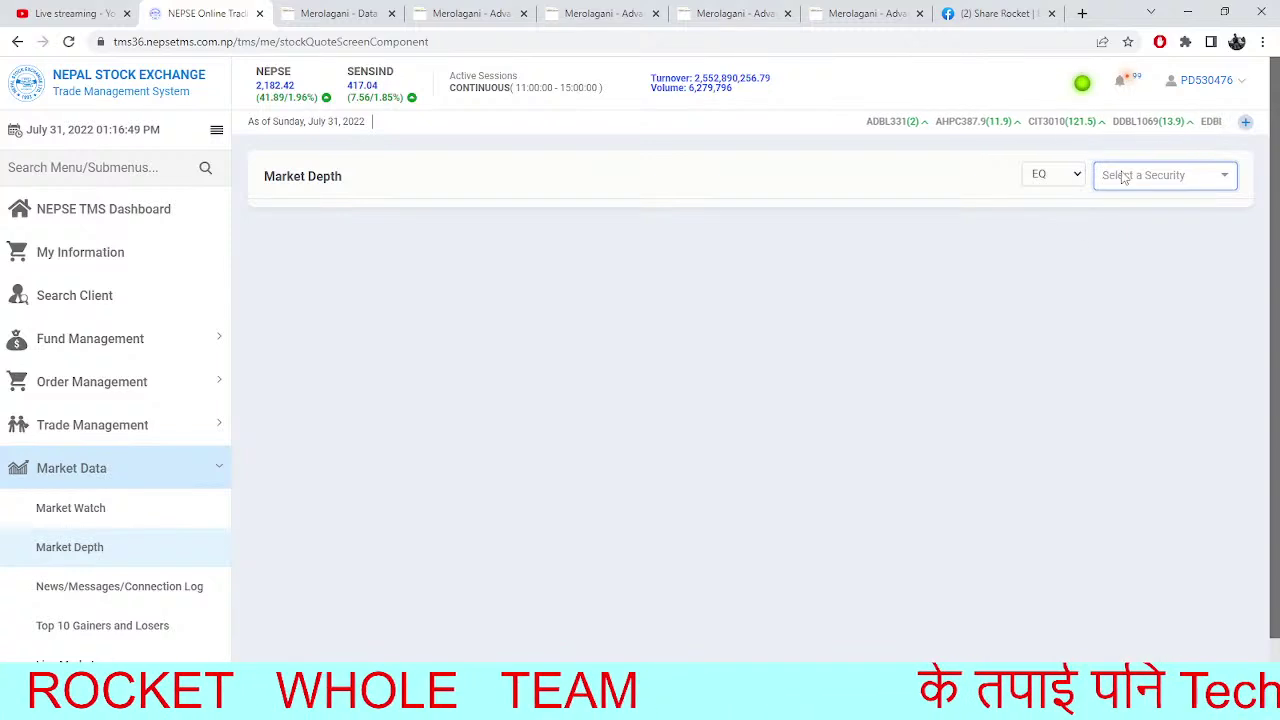
type("gufl")
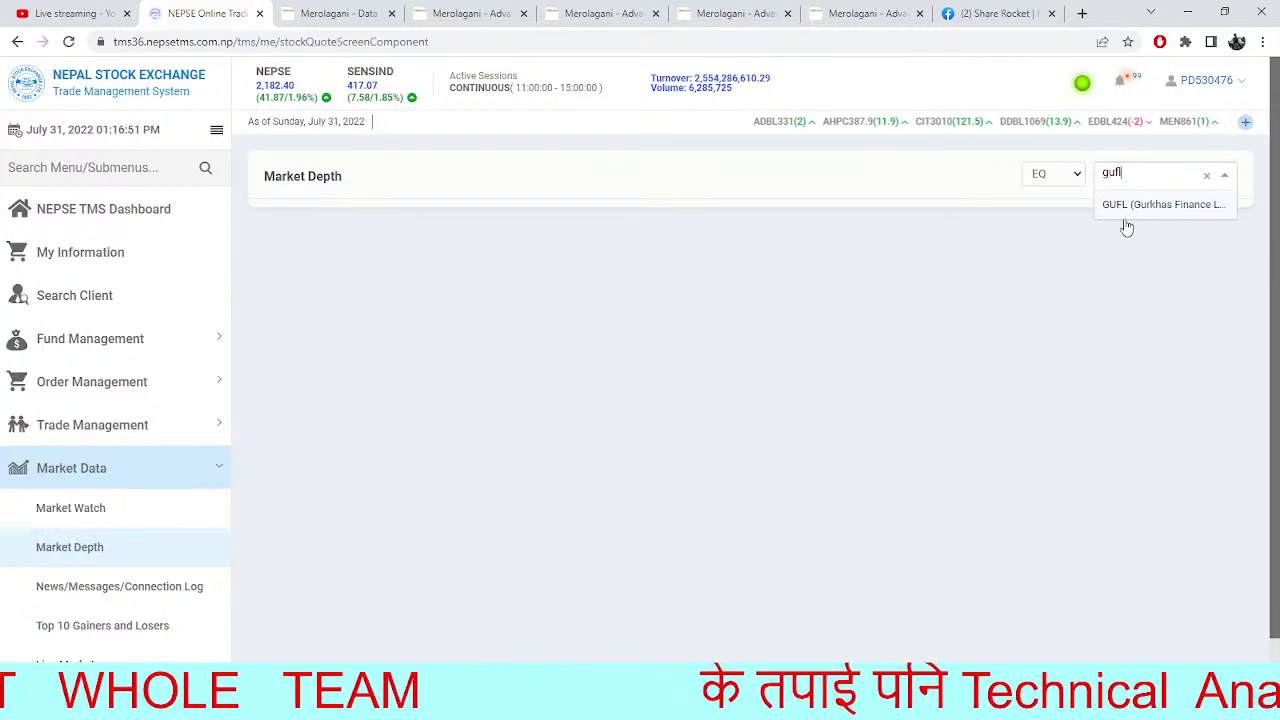
left_click(1135, 206)
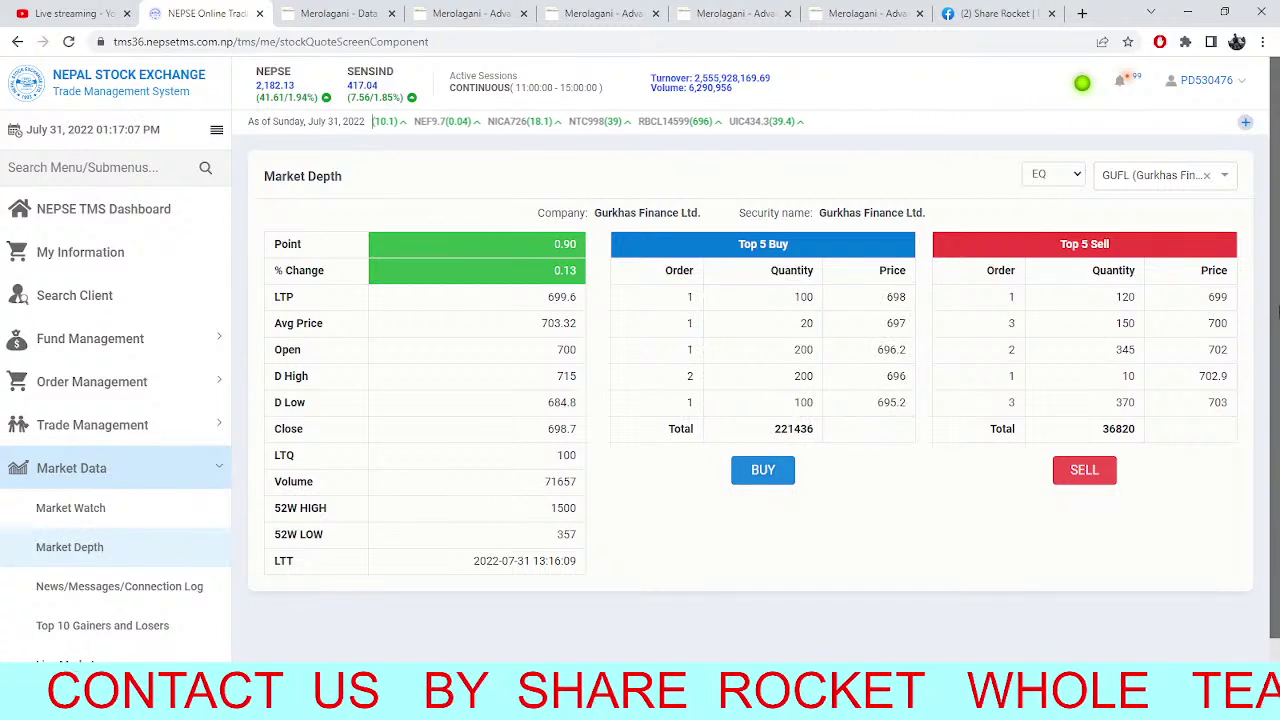
left_click(335, 13)
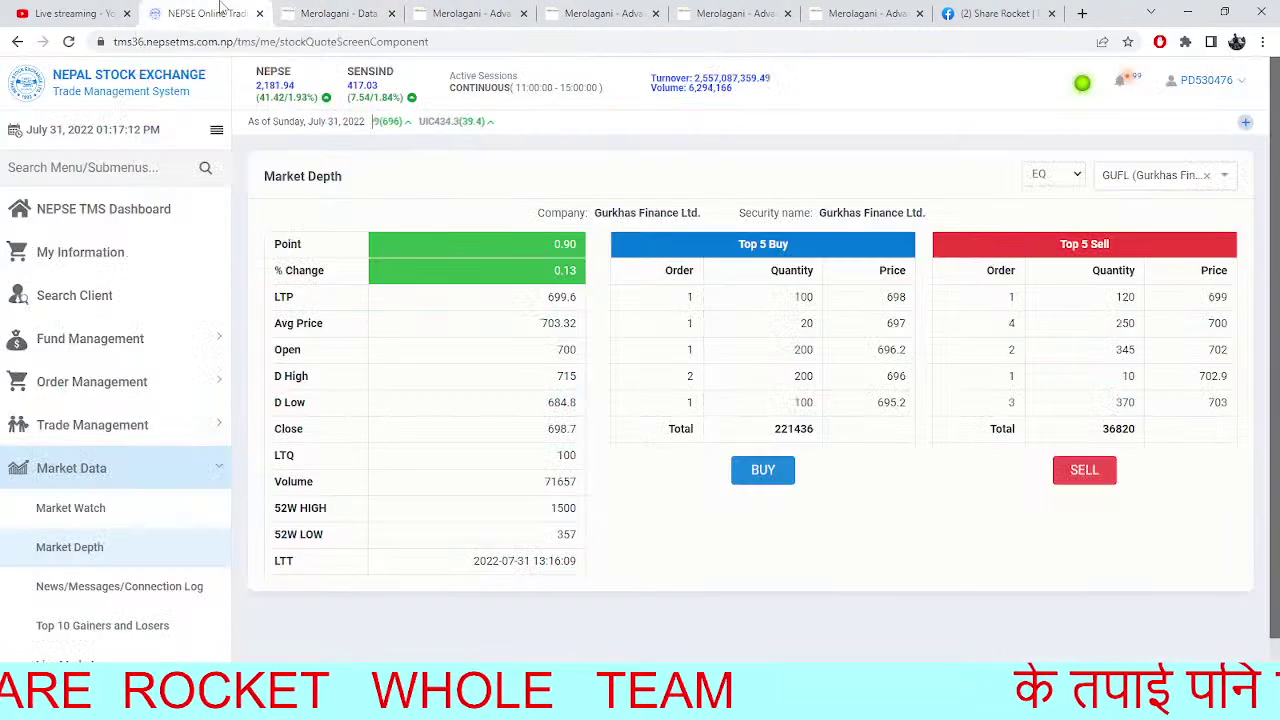
left_click(205, 13)
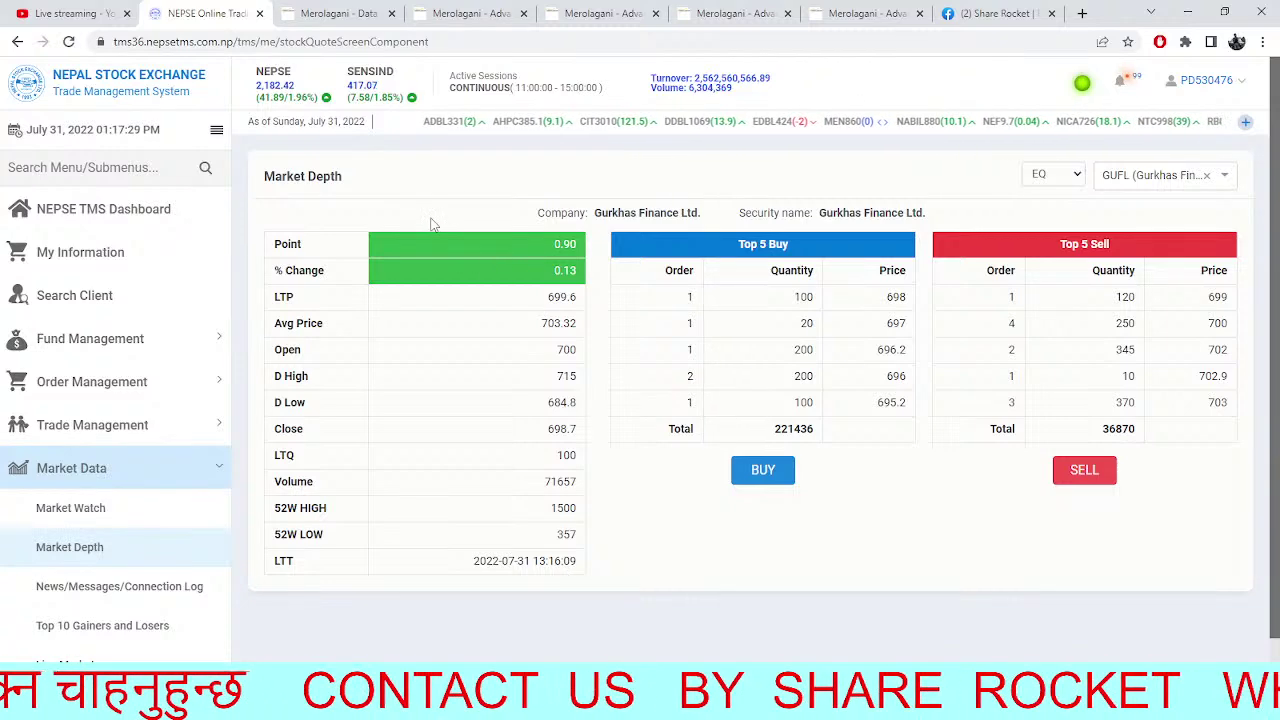
left_click(330, 13)
left_click(205, 13)
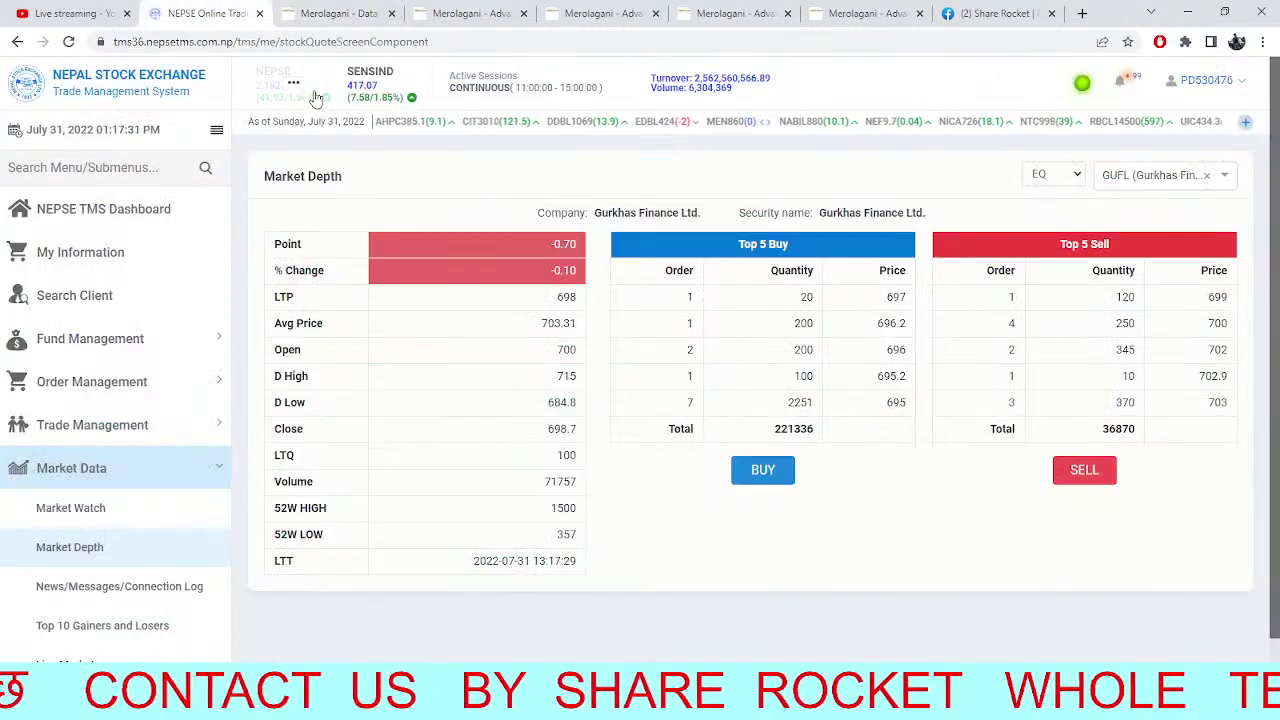
Highlight the collateral amount on the TMS dashboard, and check the daily NEPSE and GUFL charts
left_click(160, 212)
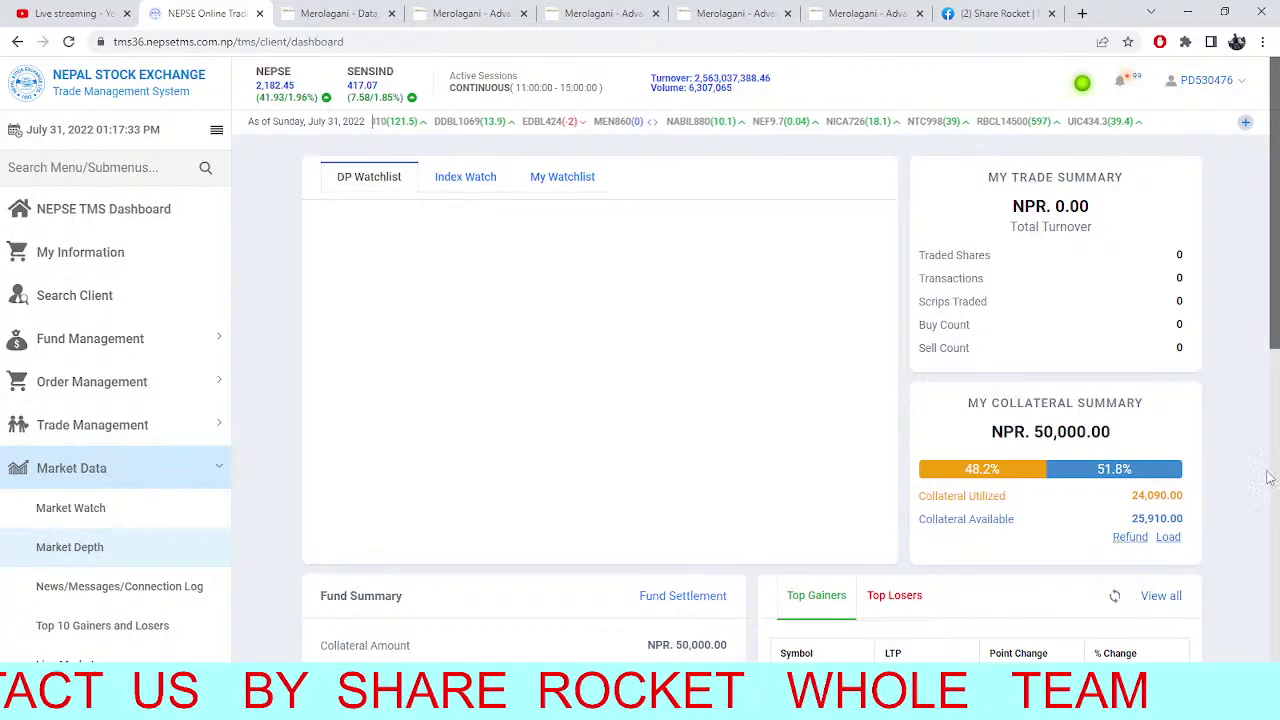
left_click_drag(1121, 431, 1025, 431)
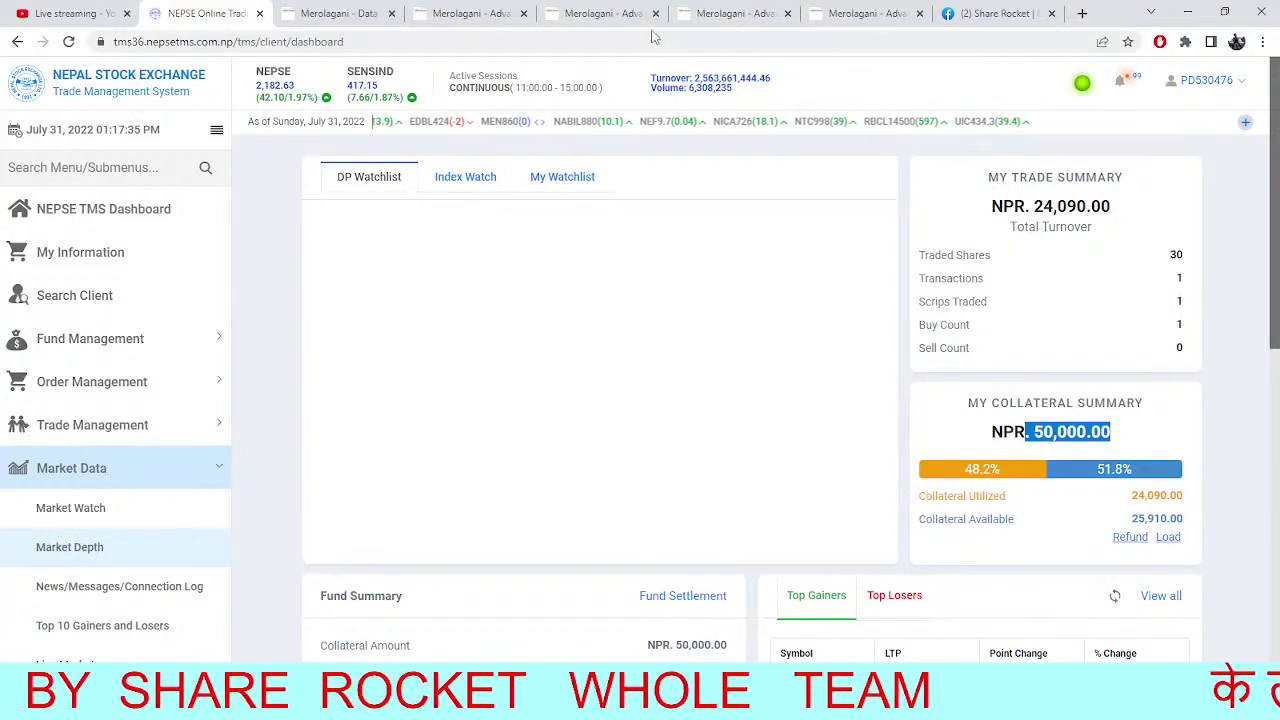
left_click(360, 10)
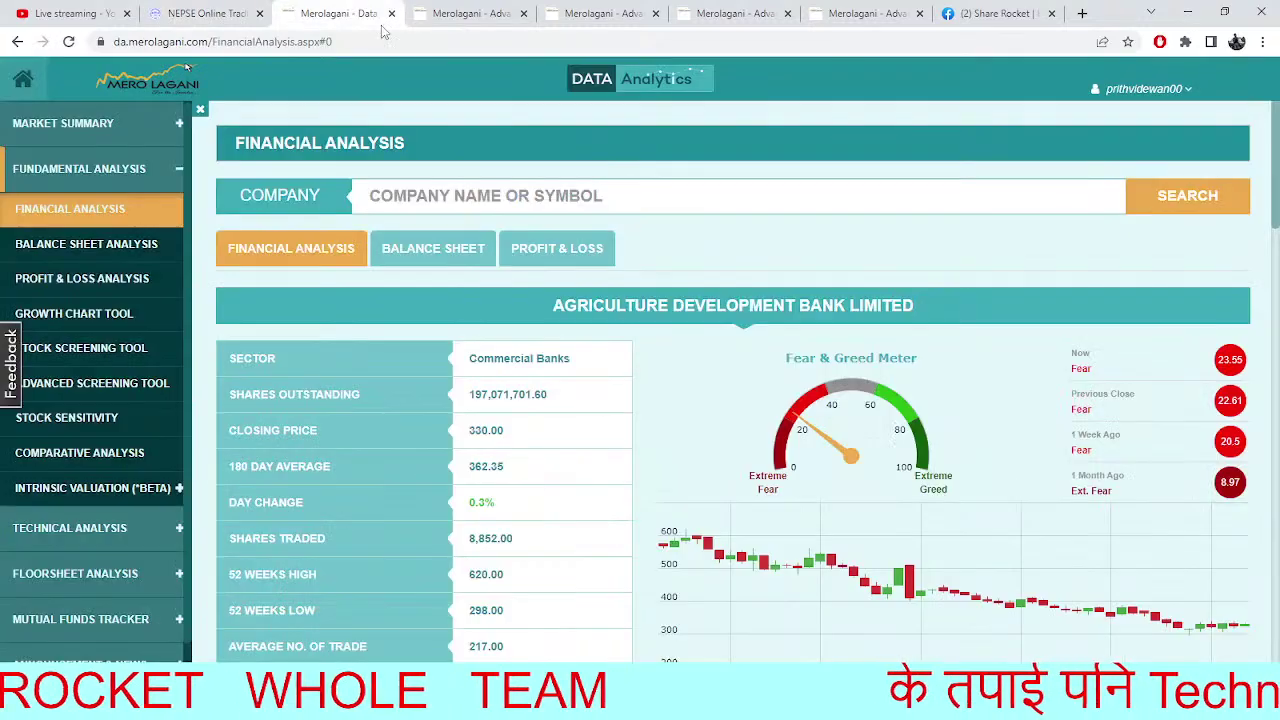
left_click(446, 13)
left_click(628, 10)
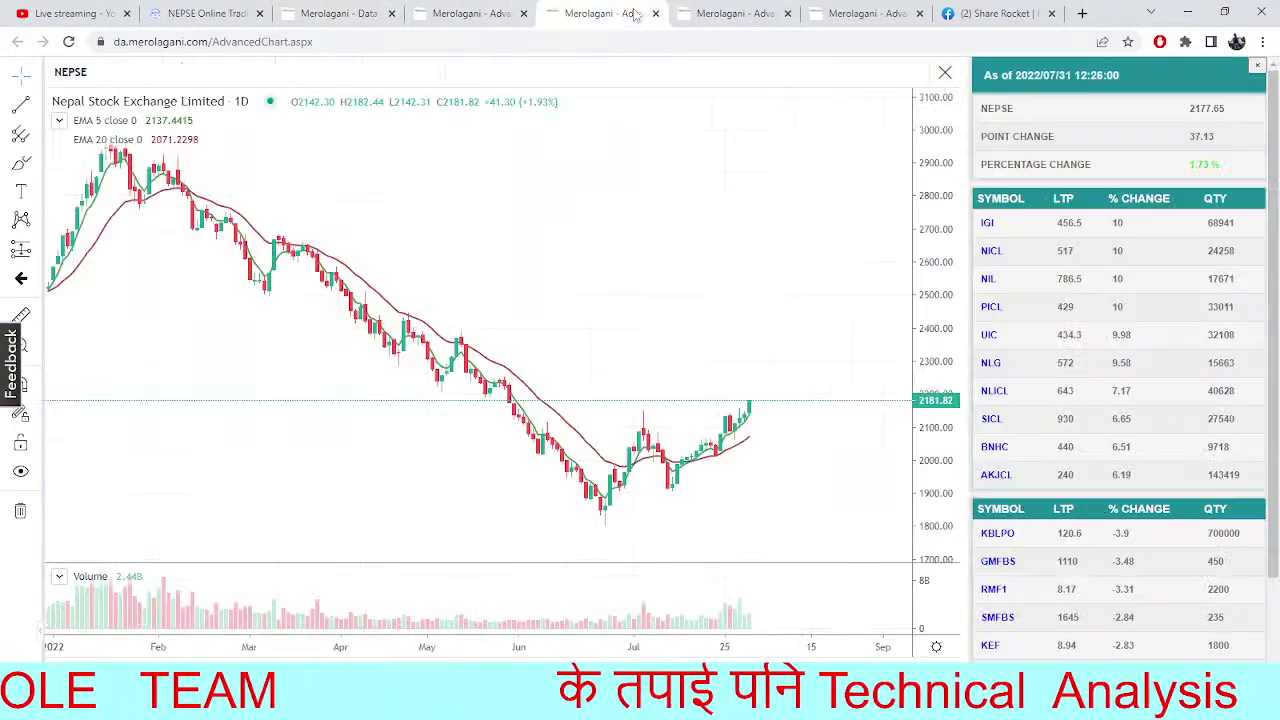
left_click(735, 13)
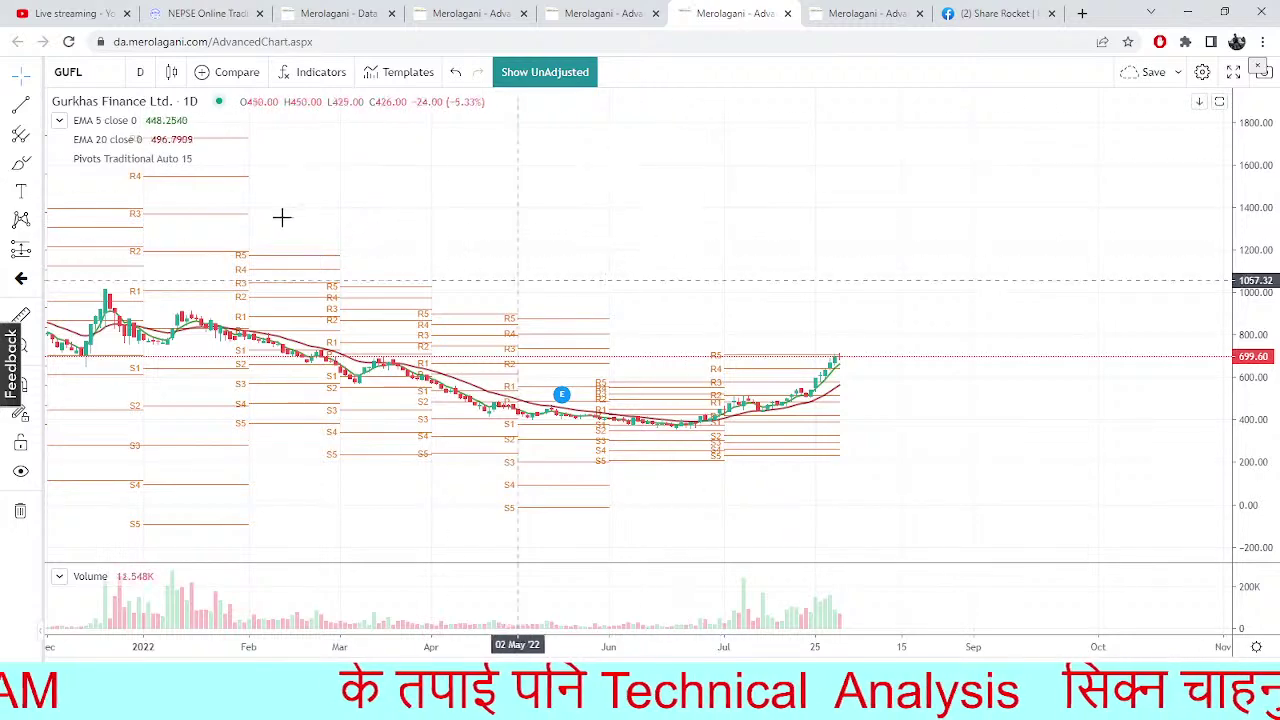
left_click(100, 66)
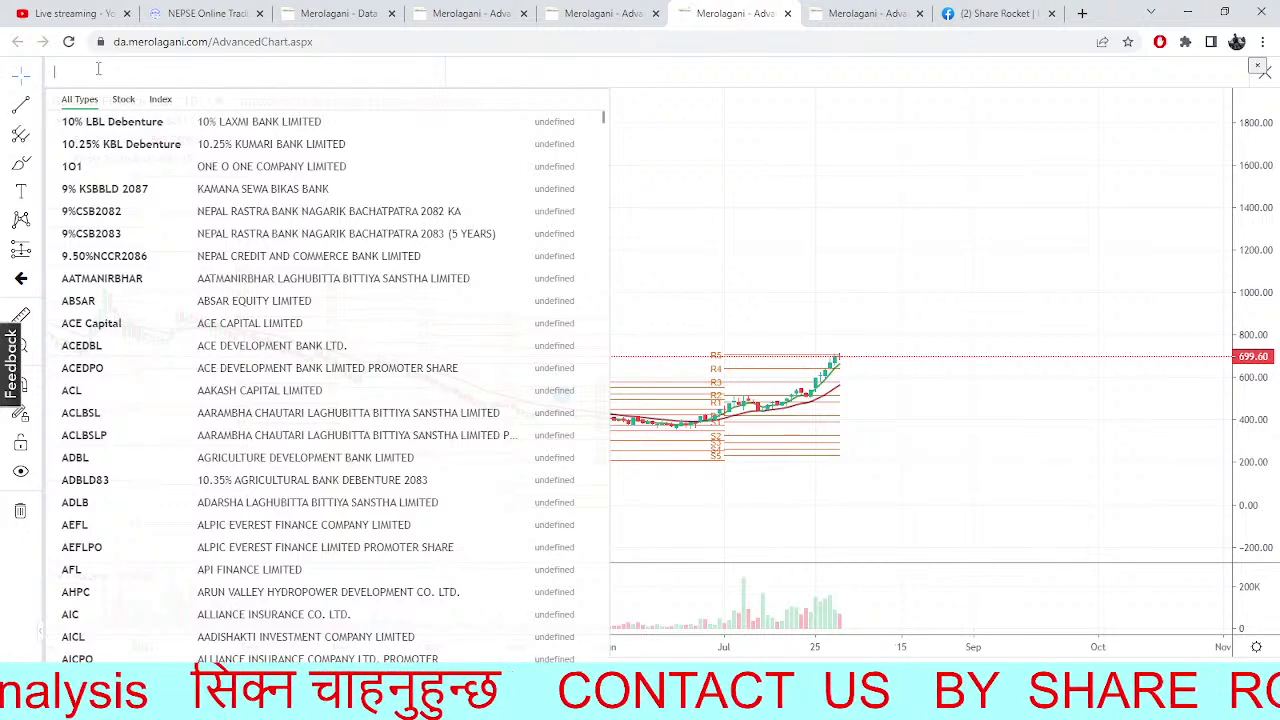
left_click(871, 314)
Switch to YouTube Studio, post the copied Share Rocket Facebook page link twice in the live chat, and return to the TMS dashboard
left_click(30, 12)
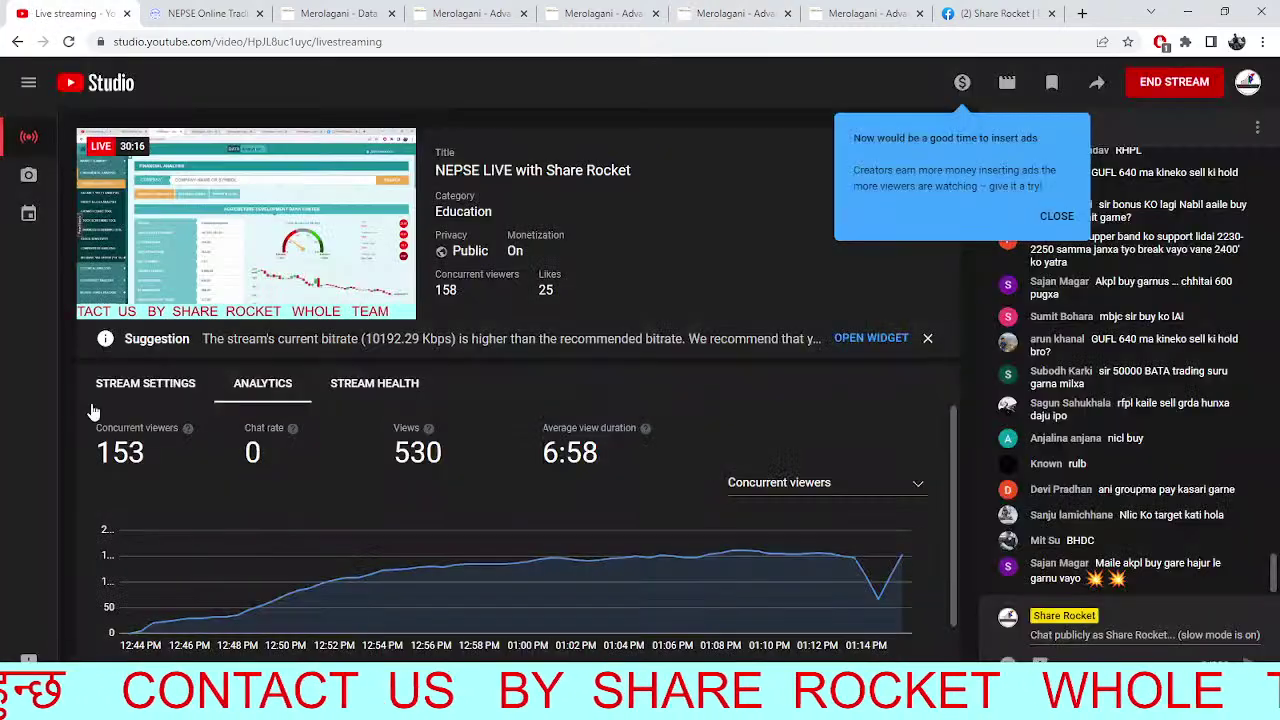
right_click(1141, 638)
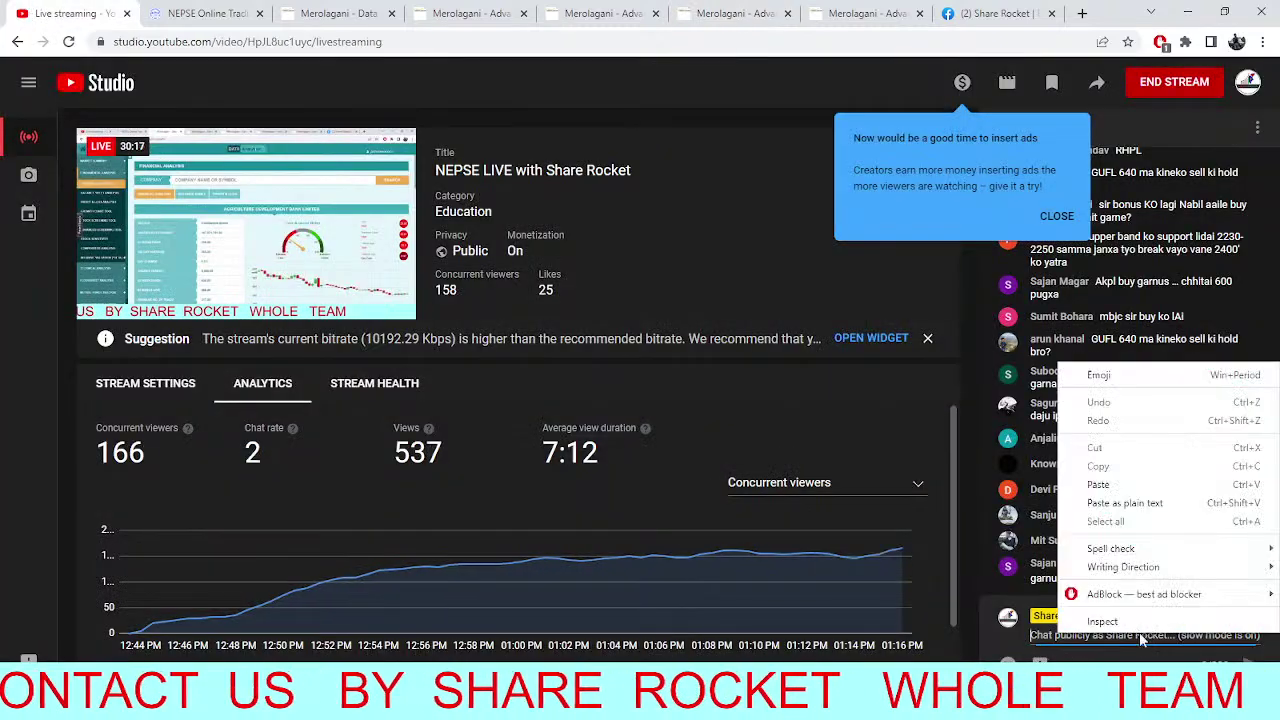
left_click(1092, 492)
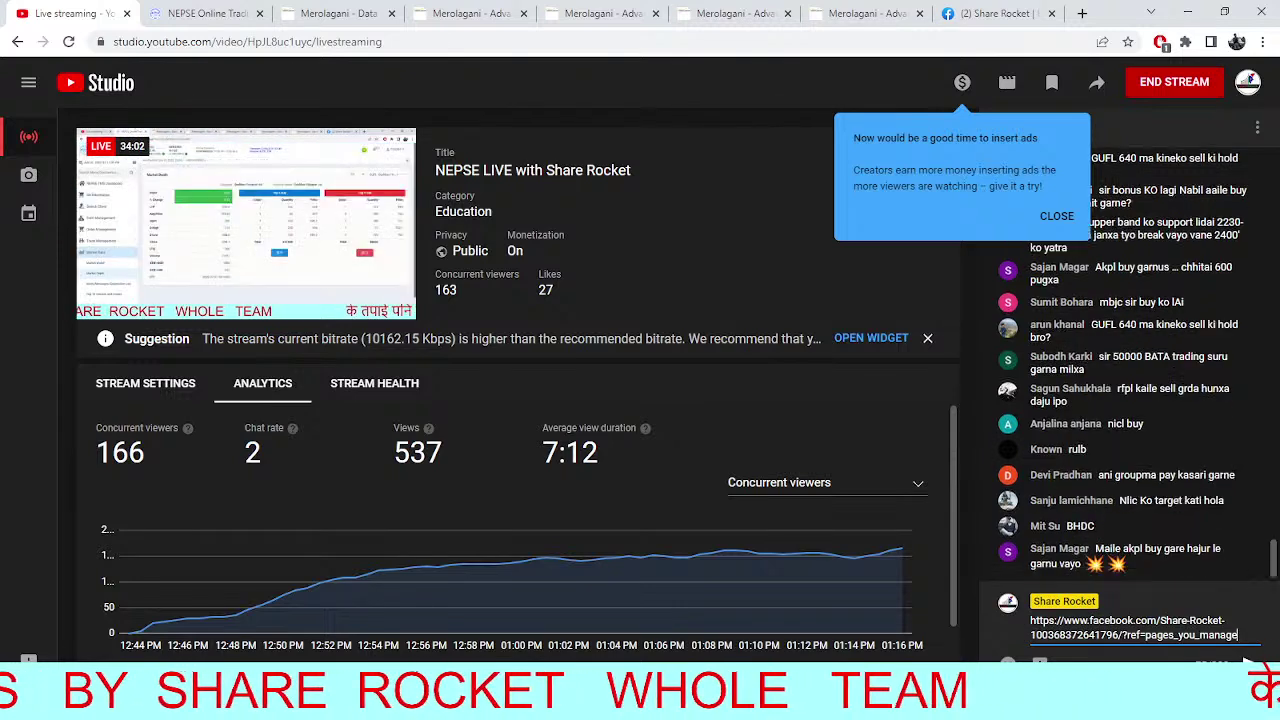
key("Return")
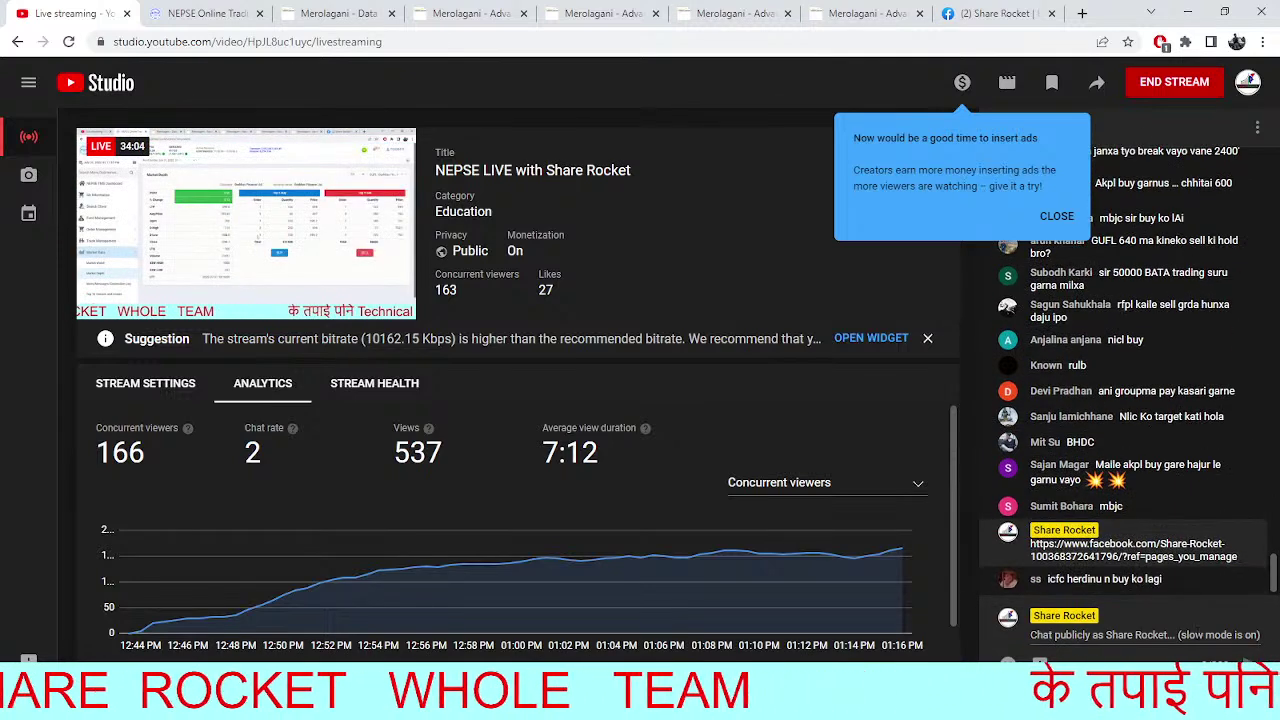
right_click(1060, 636)
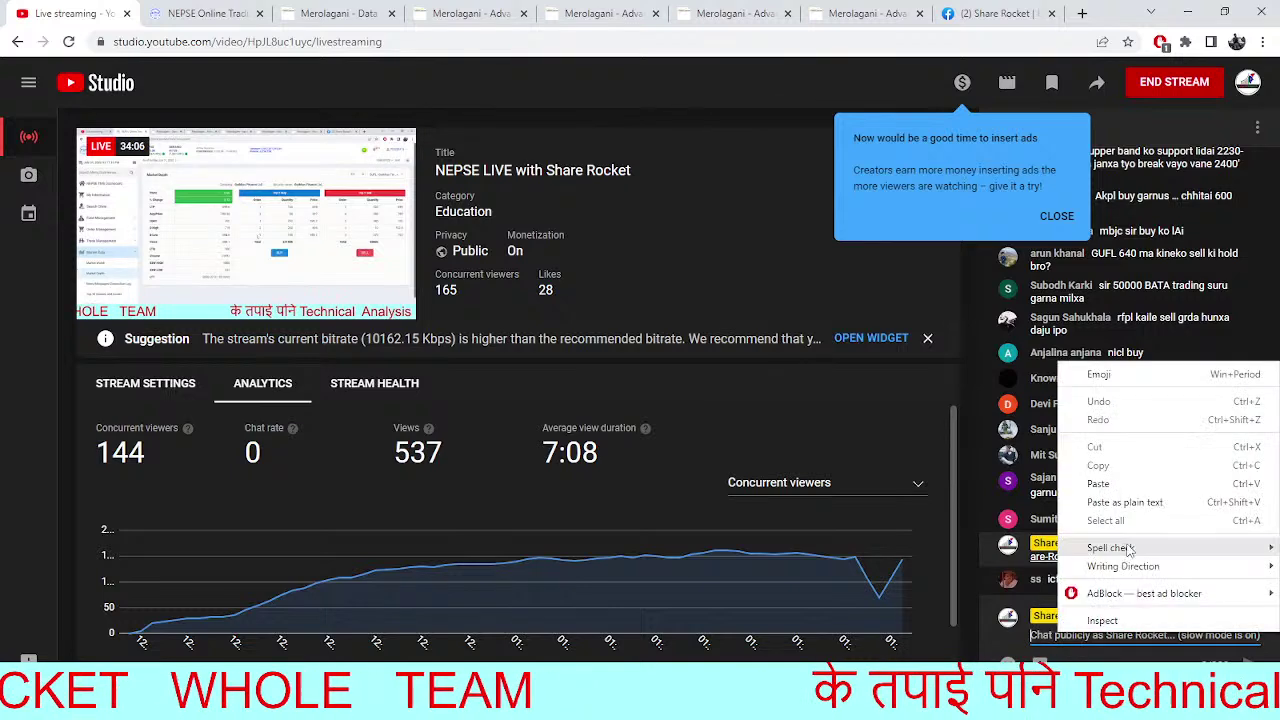
left_click(1120, 484)
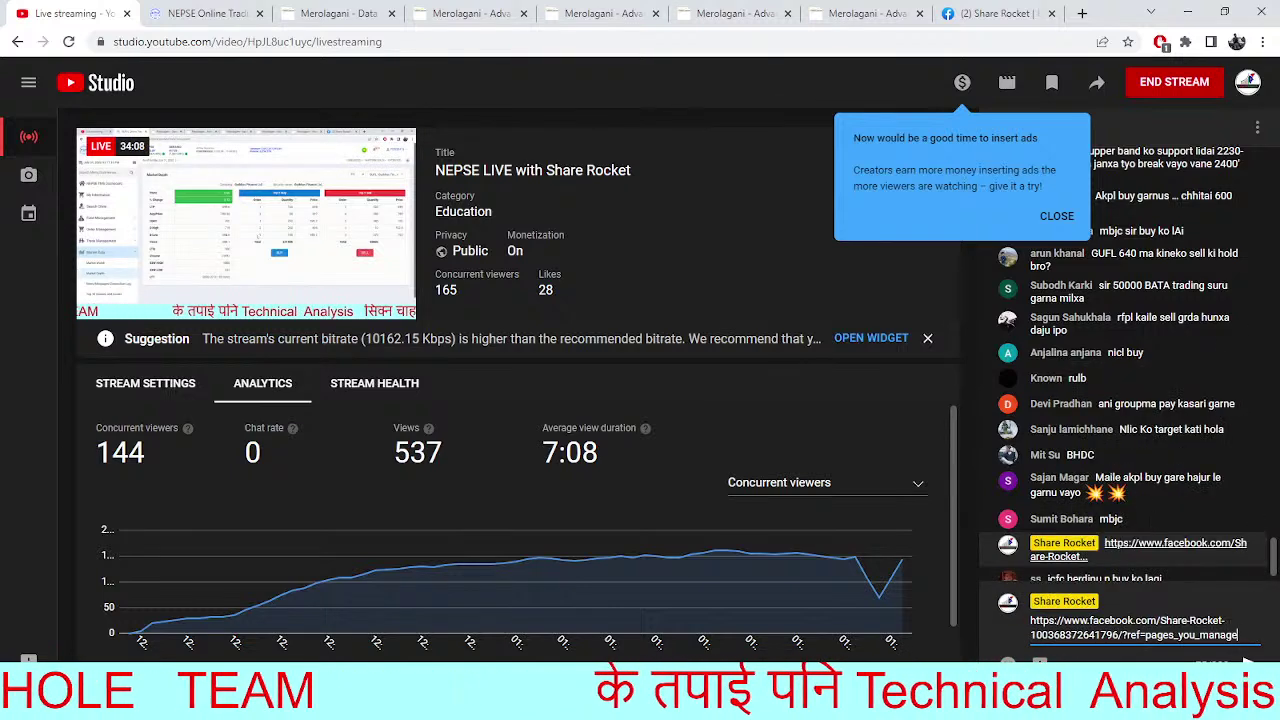
key("Return")
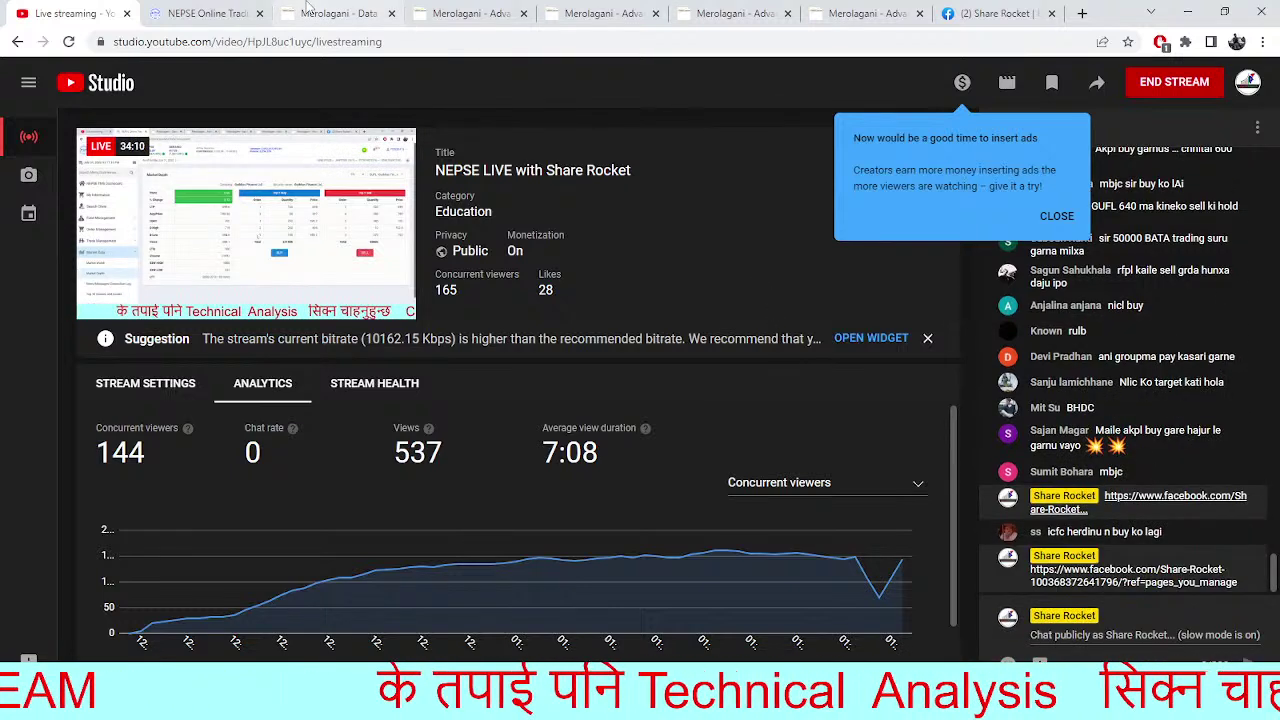
left_click(211, 10)
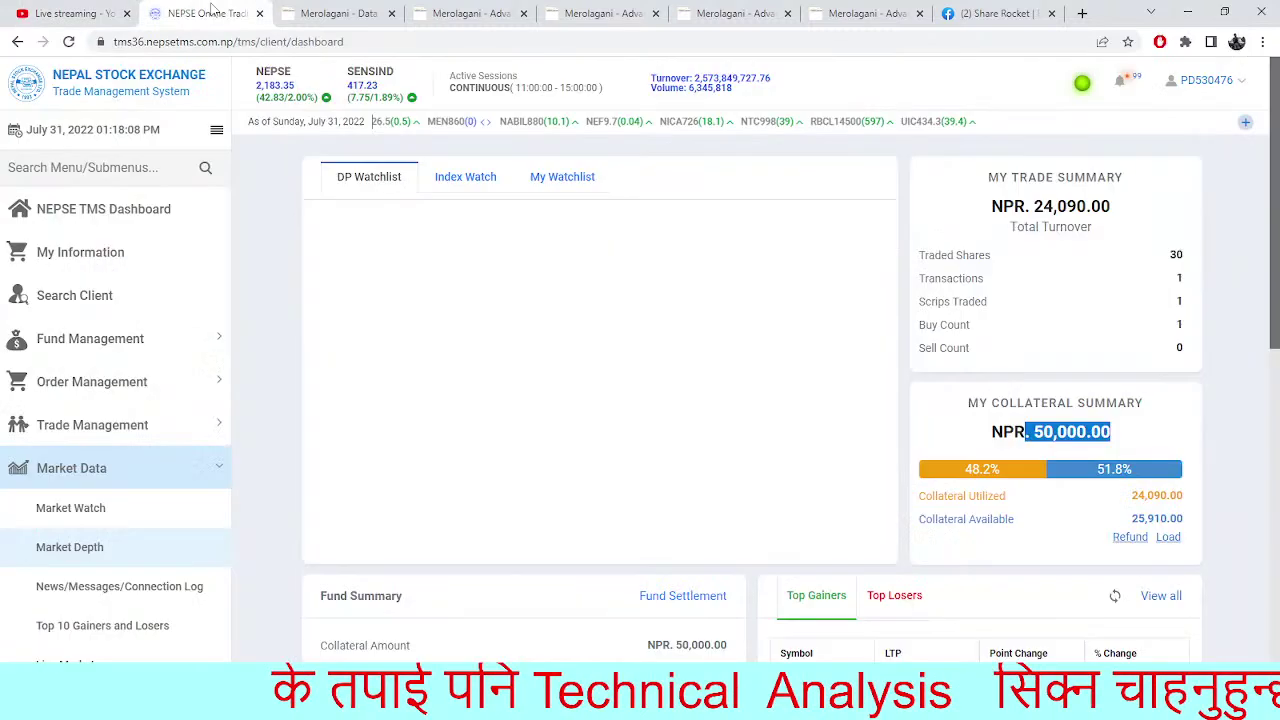
Glance at the Merolagani financial analysis page, return to the TMS dashboard and reload it
left_click(290, 12)
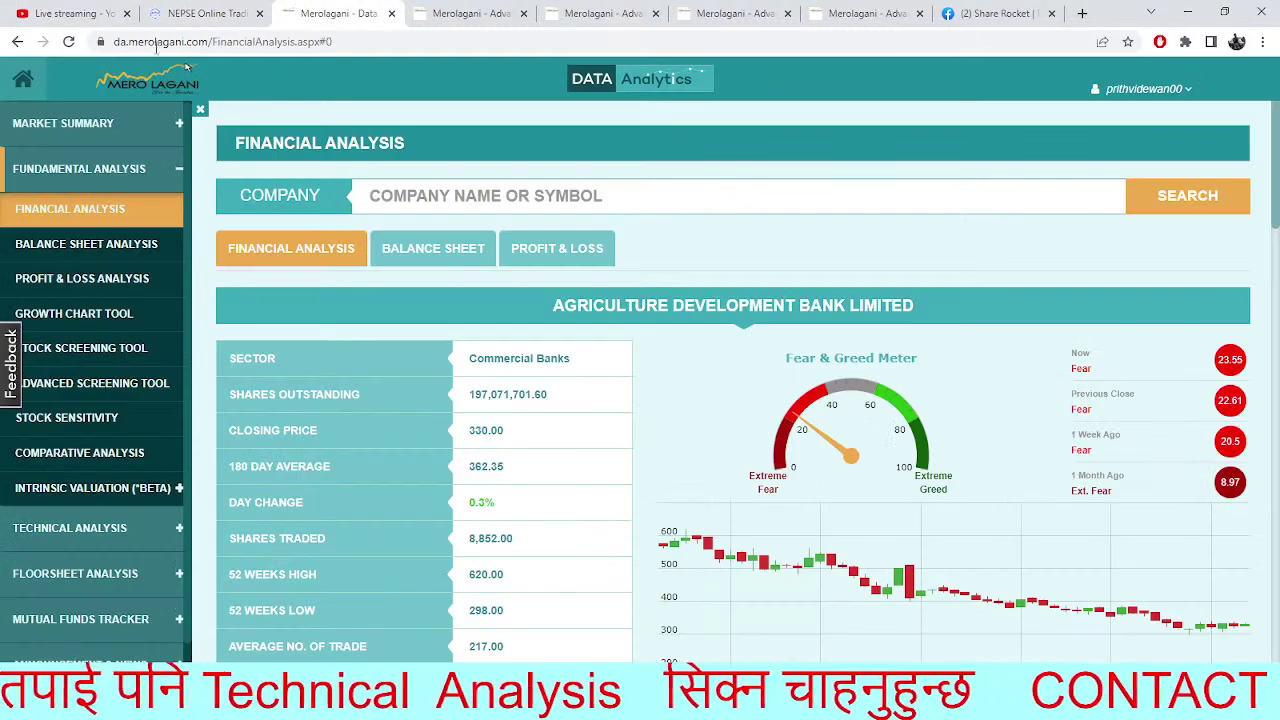
left_click(234, 8)
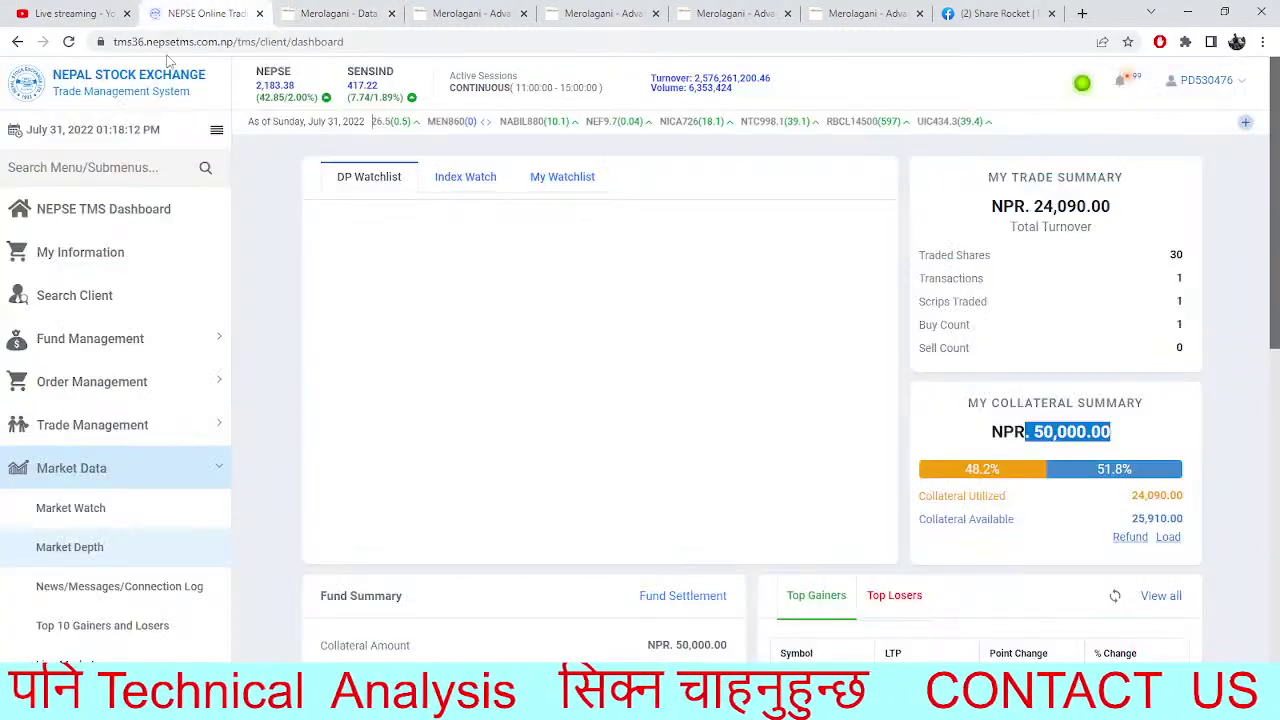
left_click(68, 42)
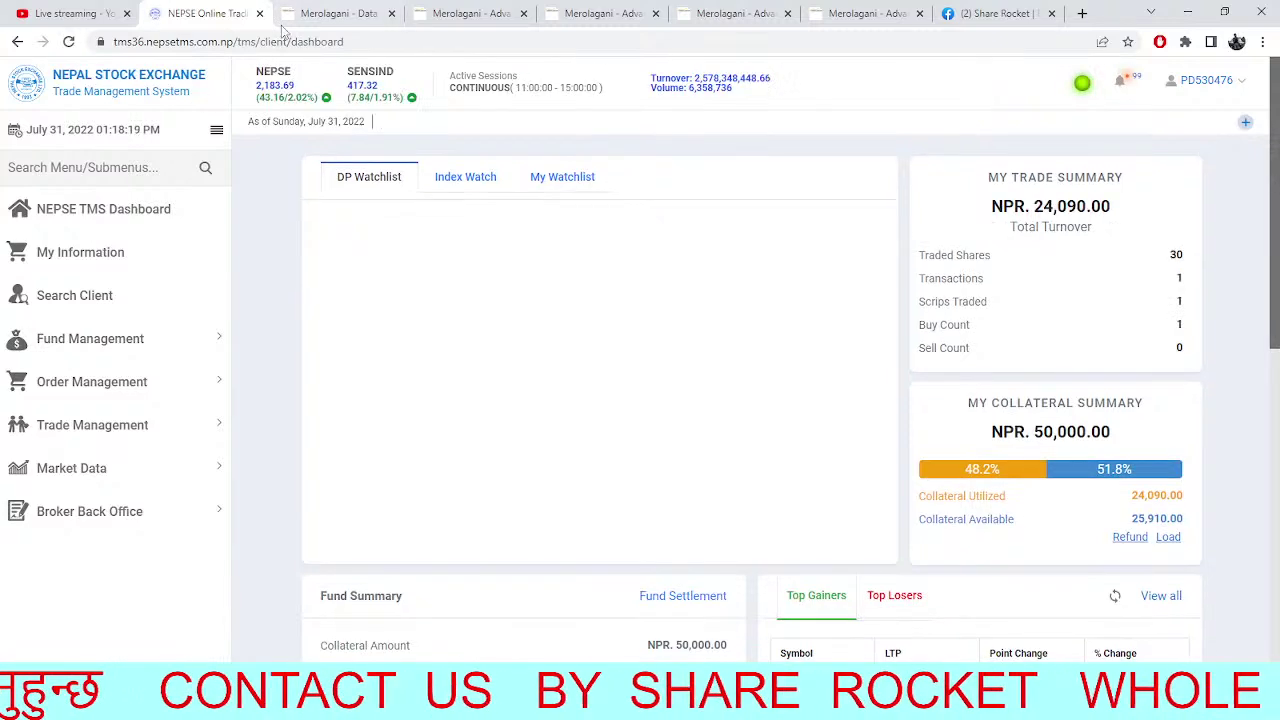
Replace GUFL with ICFC (ICFC Finance Limited) in the daily chart with pivot levels and bring its recent candles into view
left_click(462, 13)
left_click(620, 12)
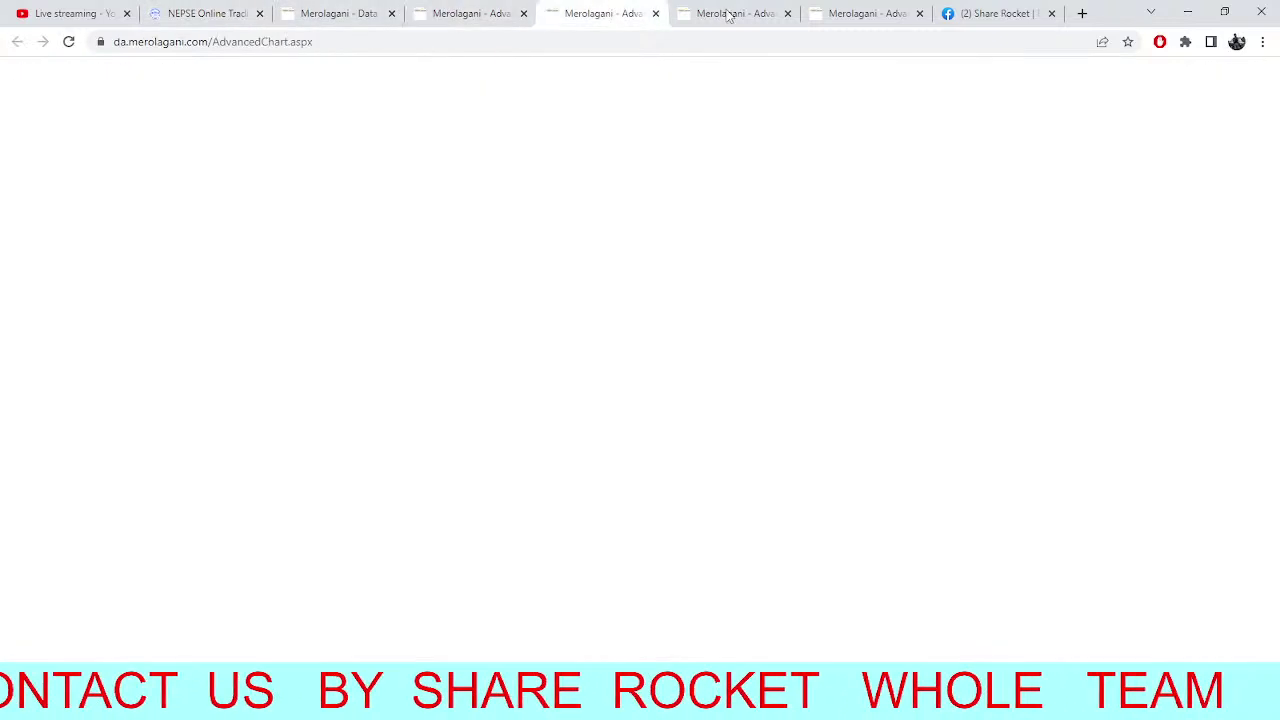
left_click(766, 13)
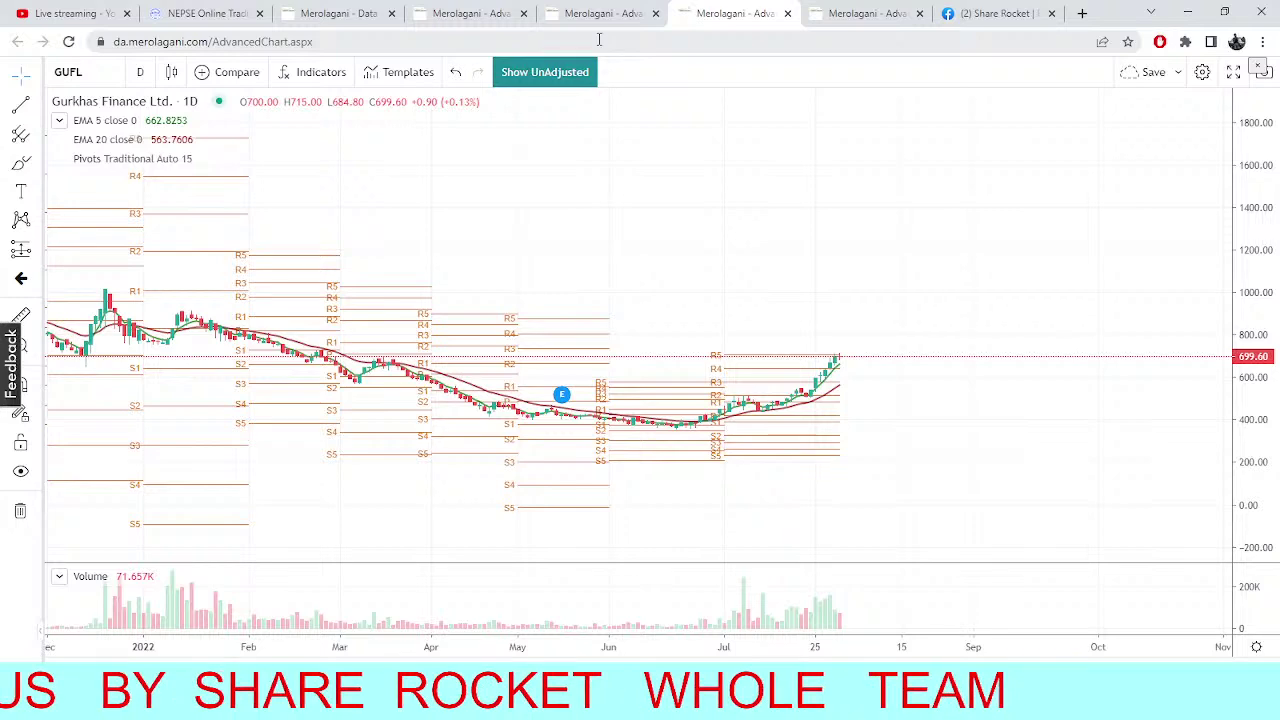
left_click(70, 73)
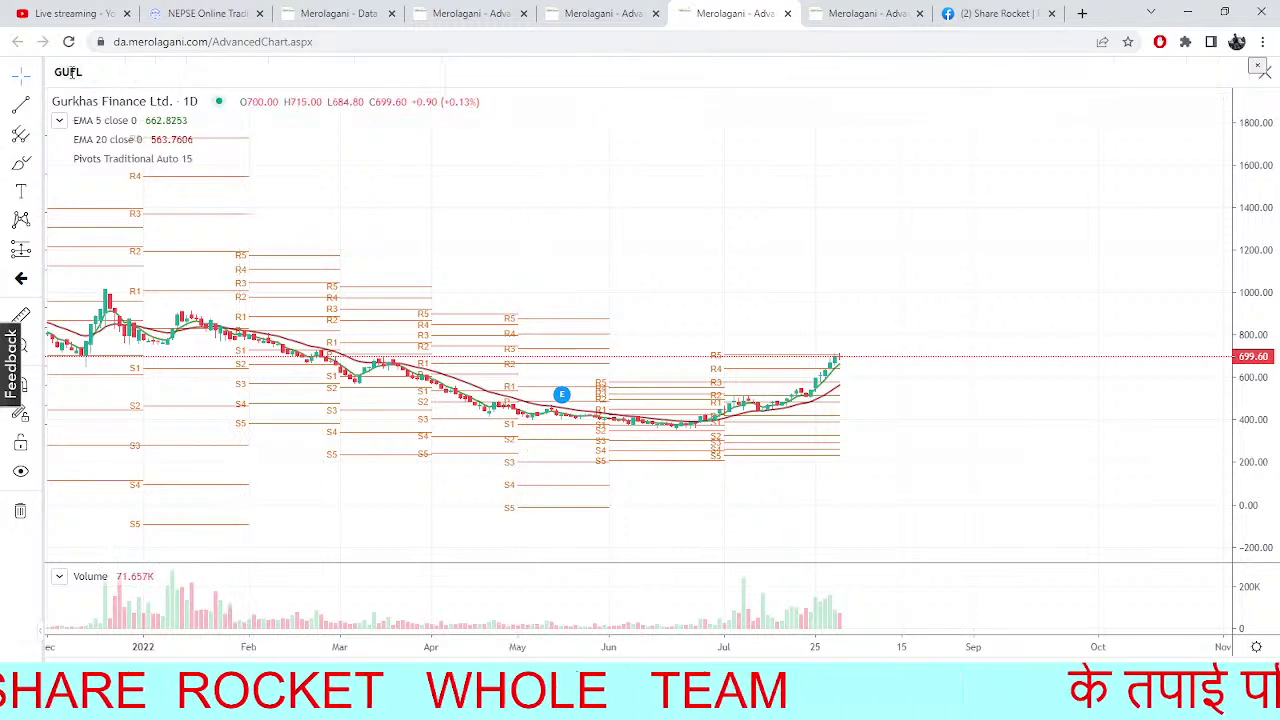
key("BackSpace")
key("BackSpace")
key("BackSpace")
key("BackSpace")
type("ICFC")
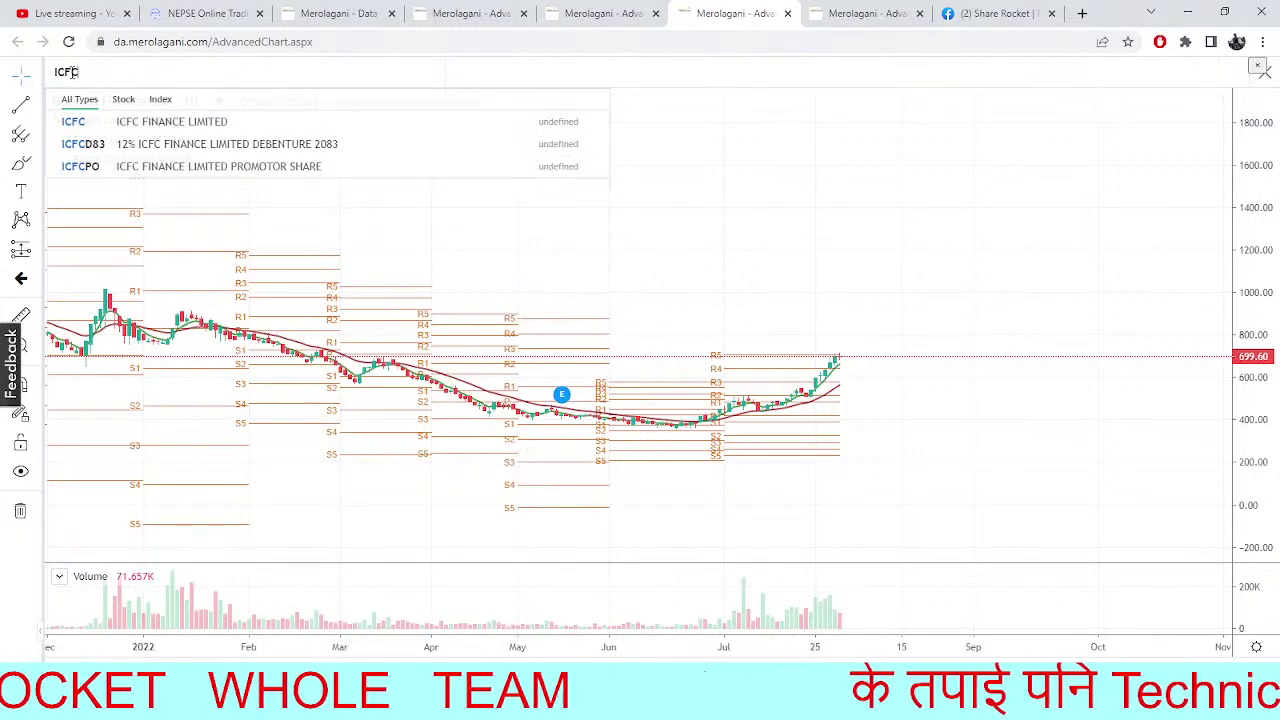
left_click(106, 119)
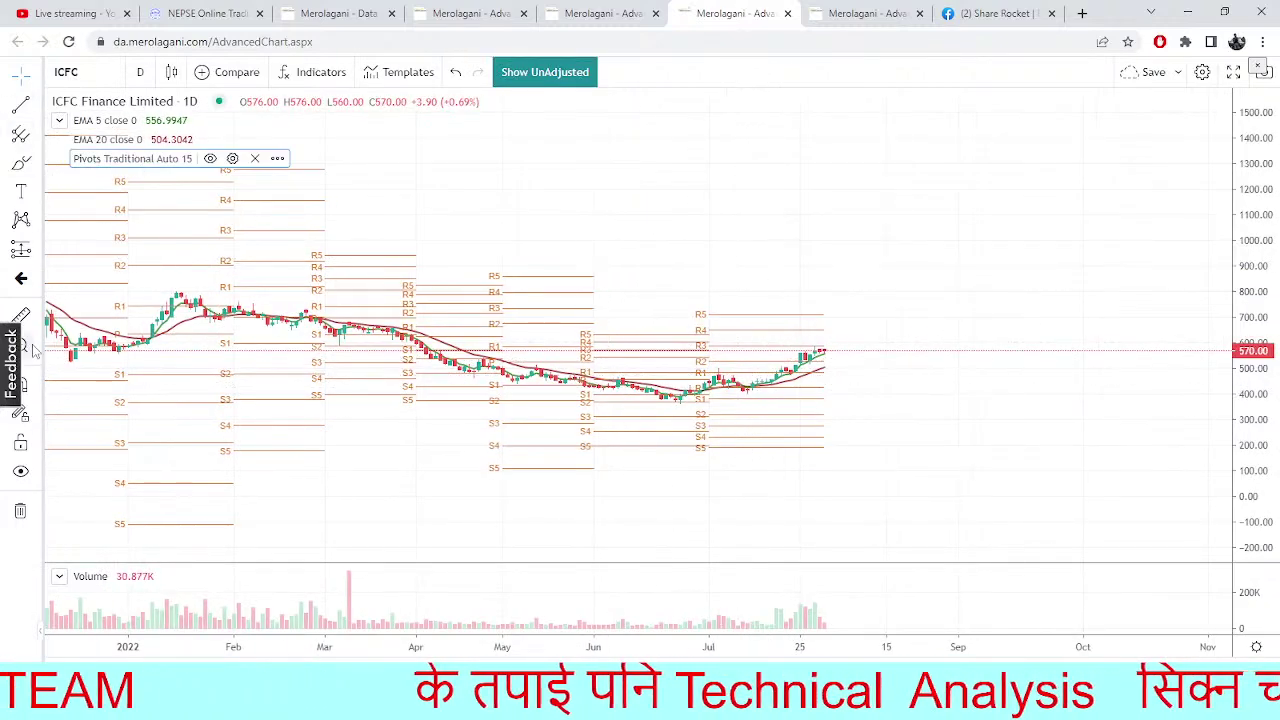
left_click_drag(757, 326, 851, 434)
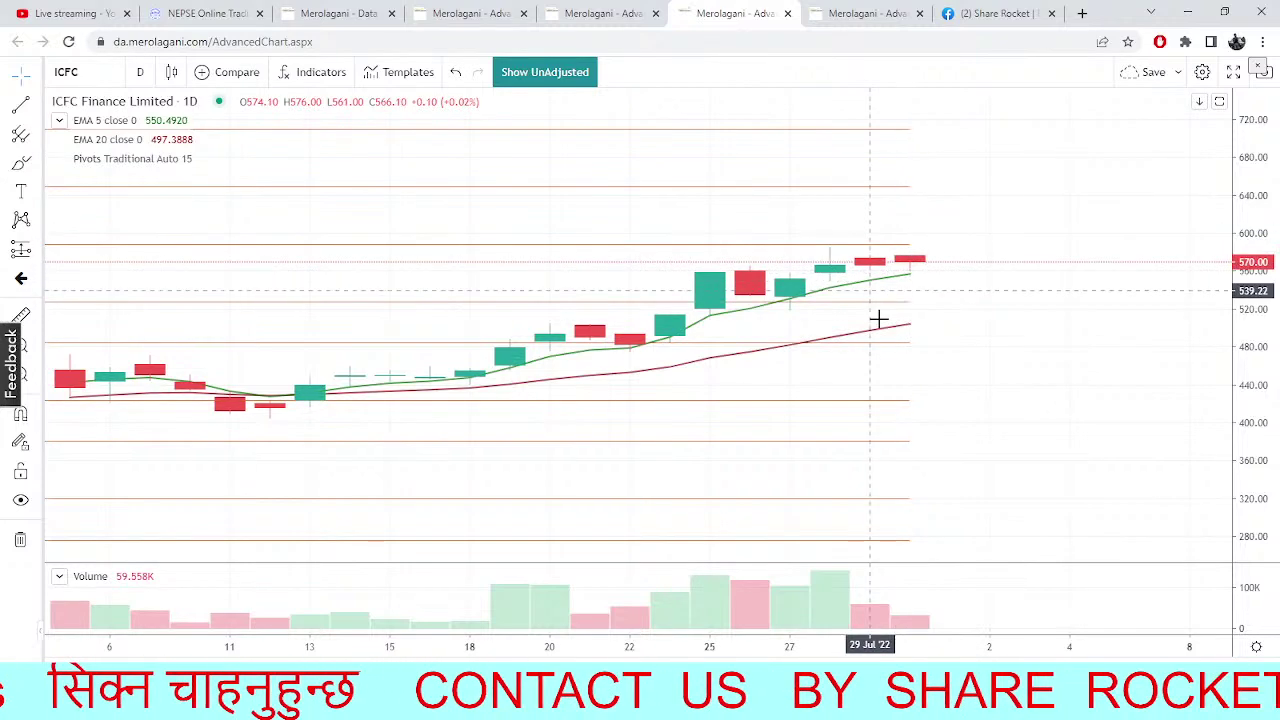
Review the 15-minute and daily NEPSE charts, the UMRH and ICFC daily charts, and the live index on the TMS dashboard
left_click(205, 13)
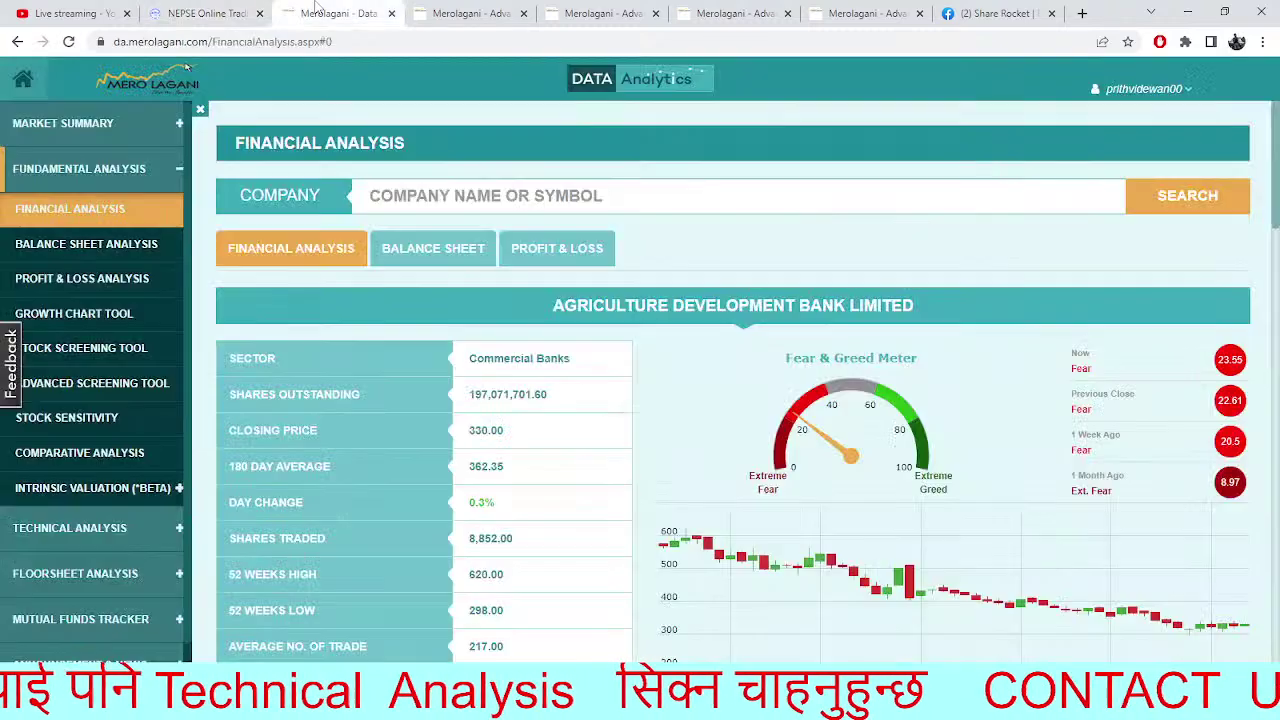
left_click(330, 13)
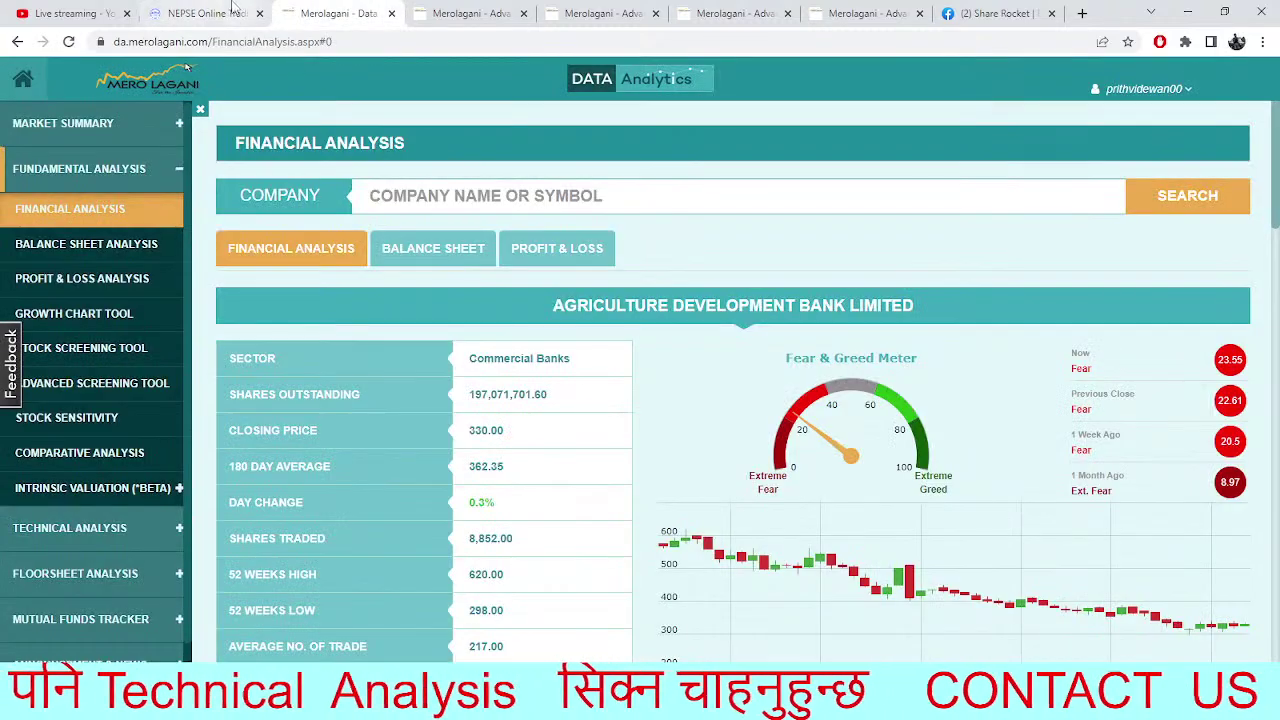
left_click(233, 10)
left_click(335, 12)
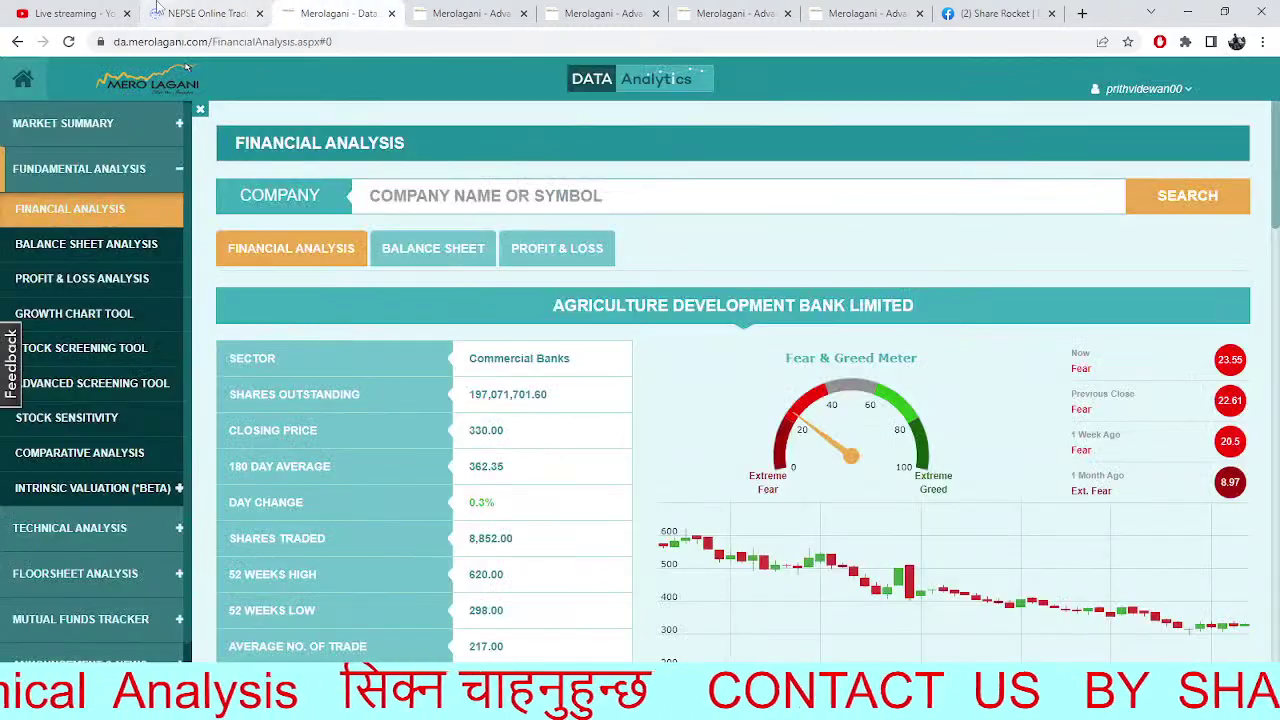
left_click(157, 5)
left_click(480, 10)
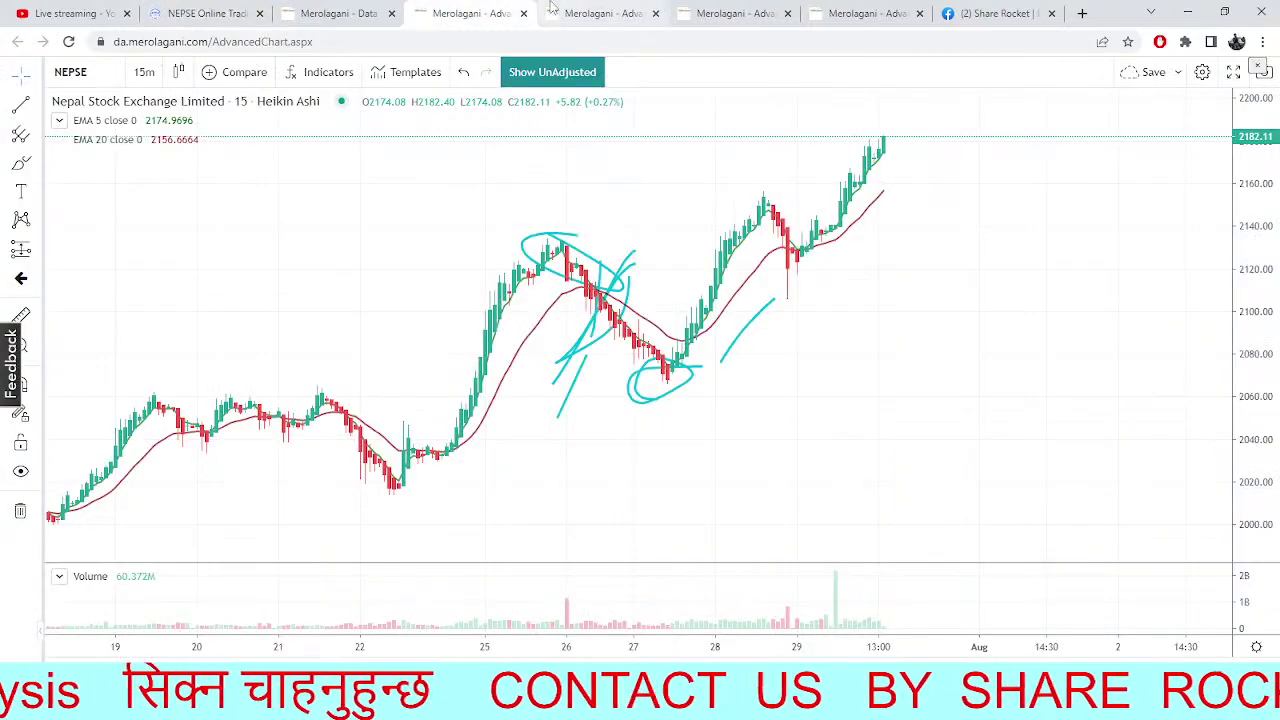
left_click(553, 9)
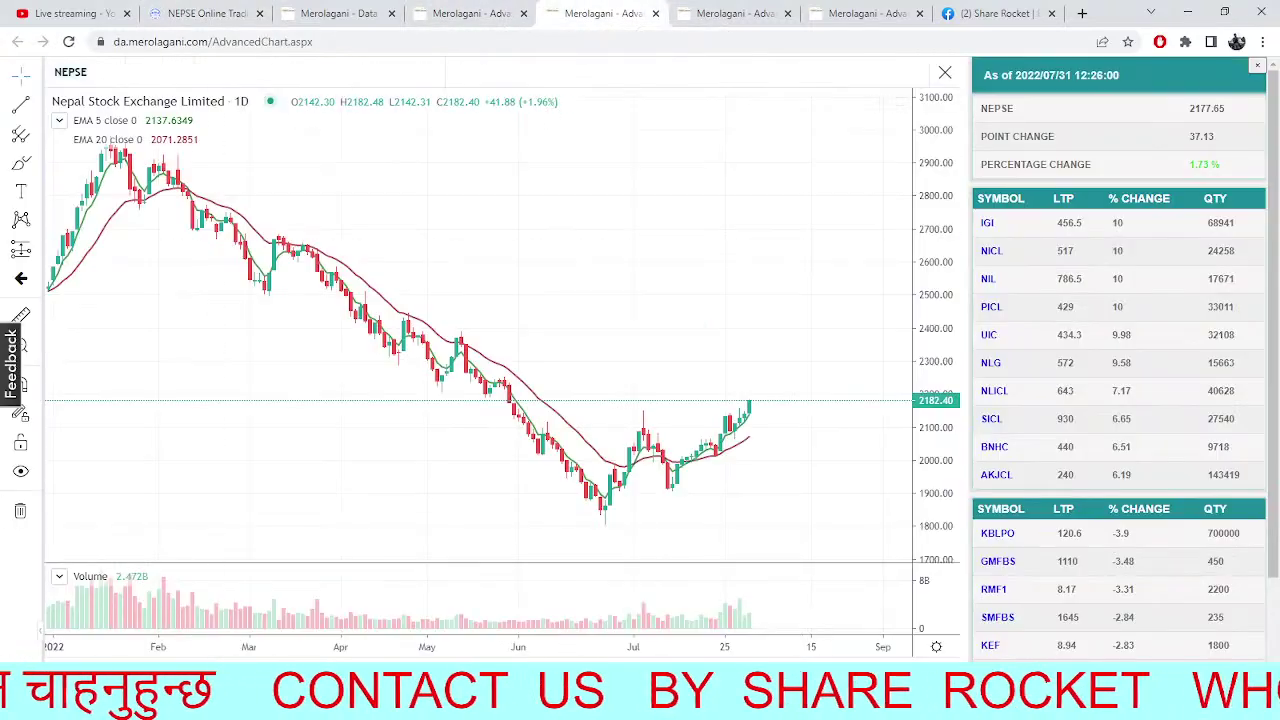
left_click(865, 8)
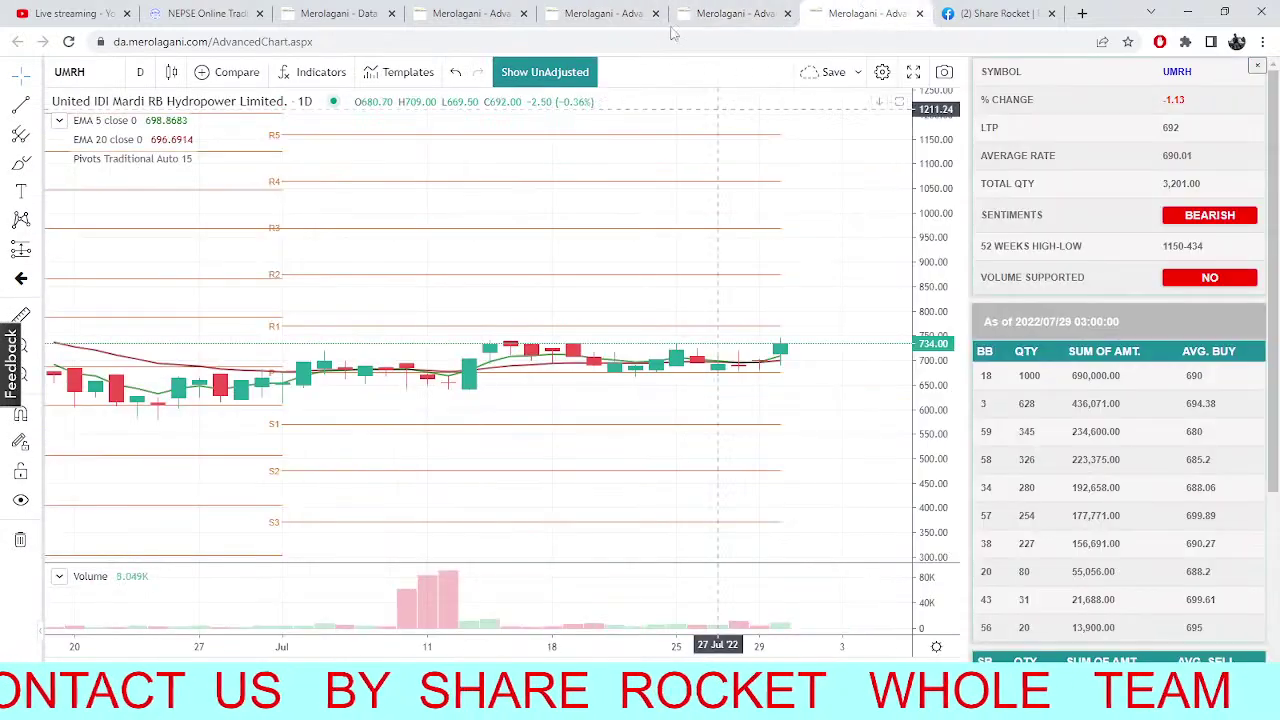
left_click(712, 13)
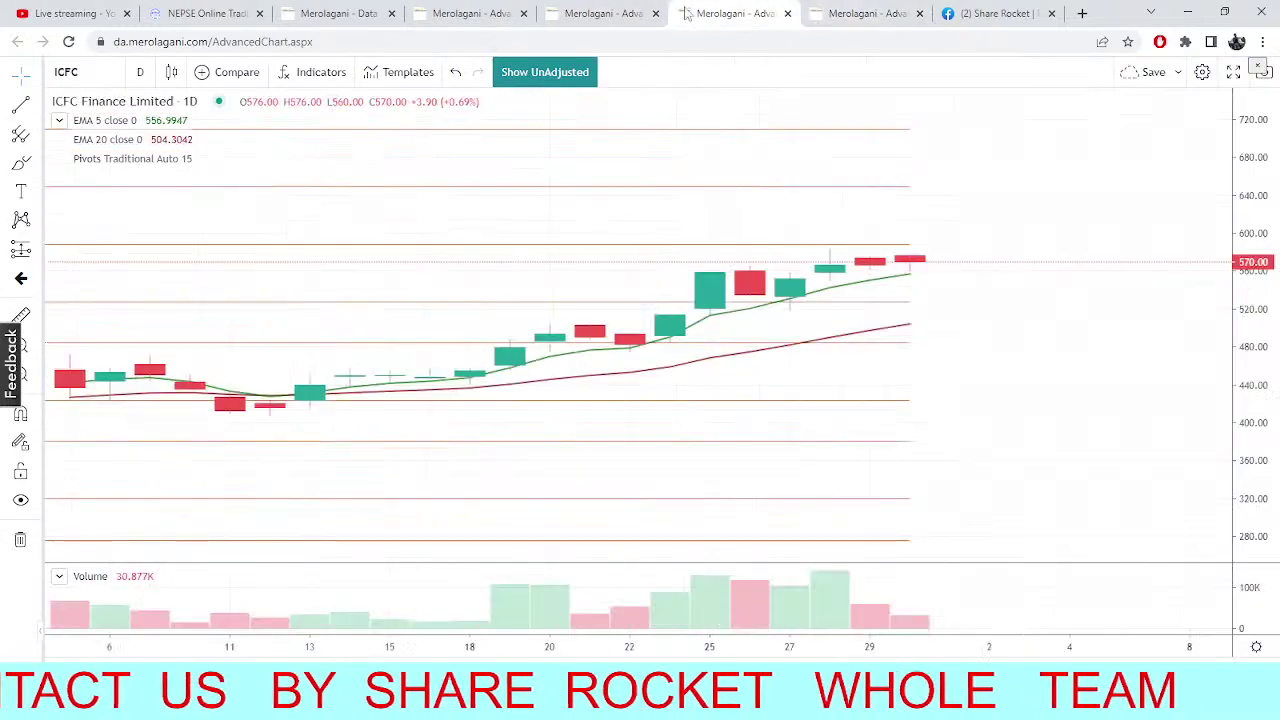
left_click(450, 14)
left_click(205, 13)
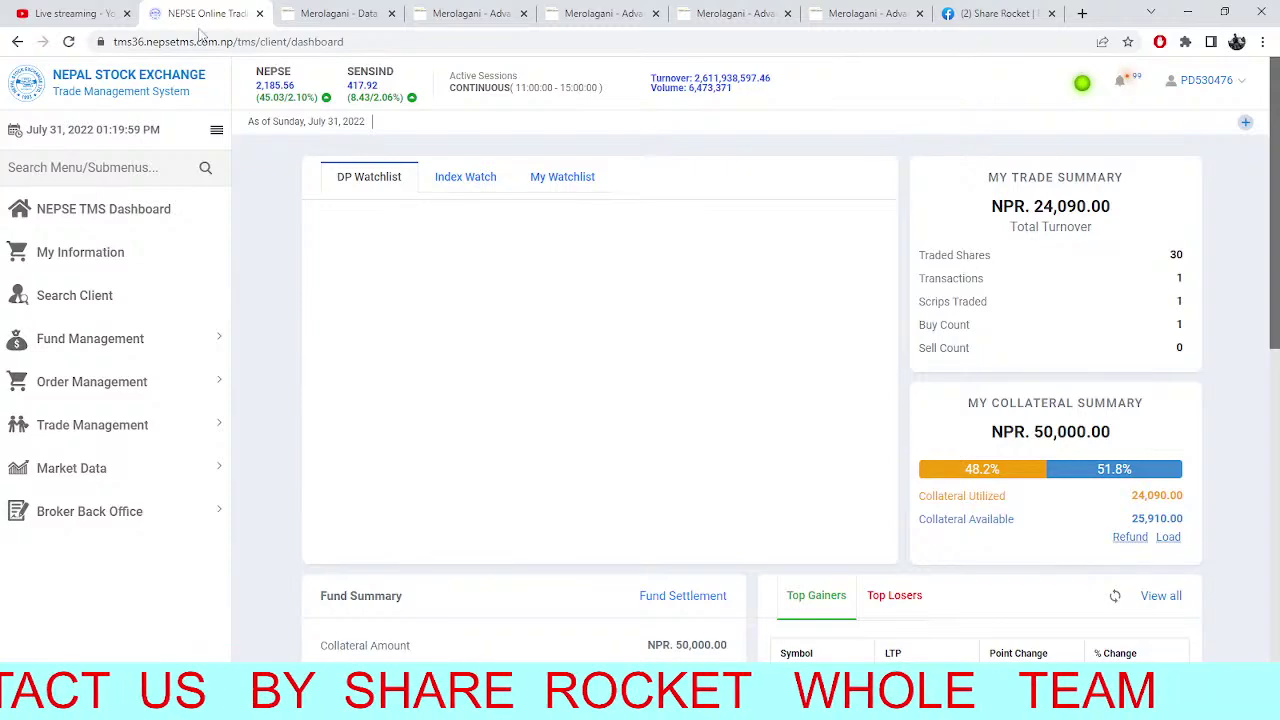
Load SHPC (Sanima Mai Hydropower Ltd.) in the daily chart with pivot levels in place of ICFC
left_click(735, 13)
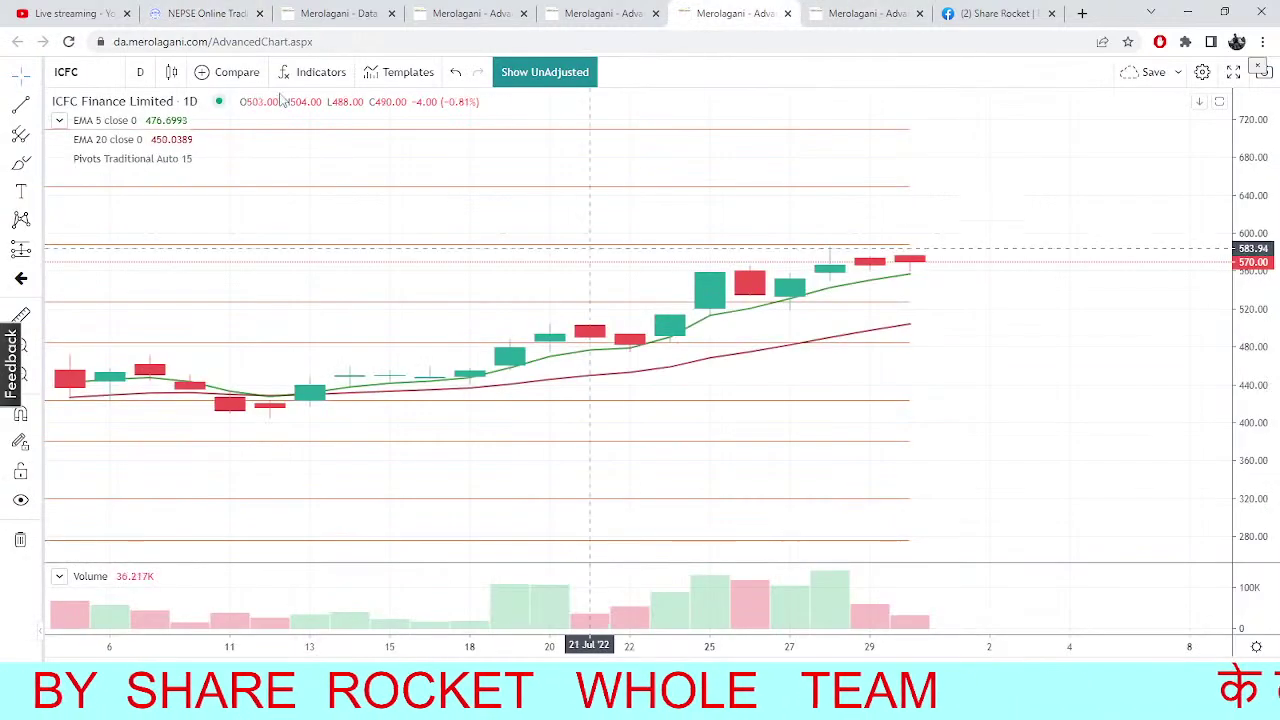
left_click(113, 78)
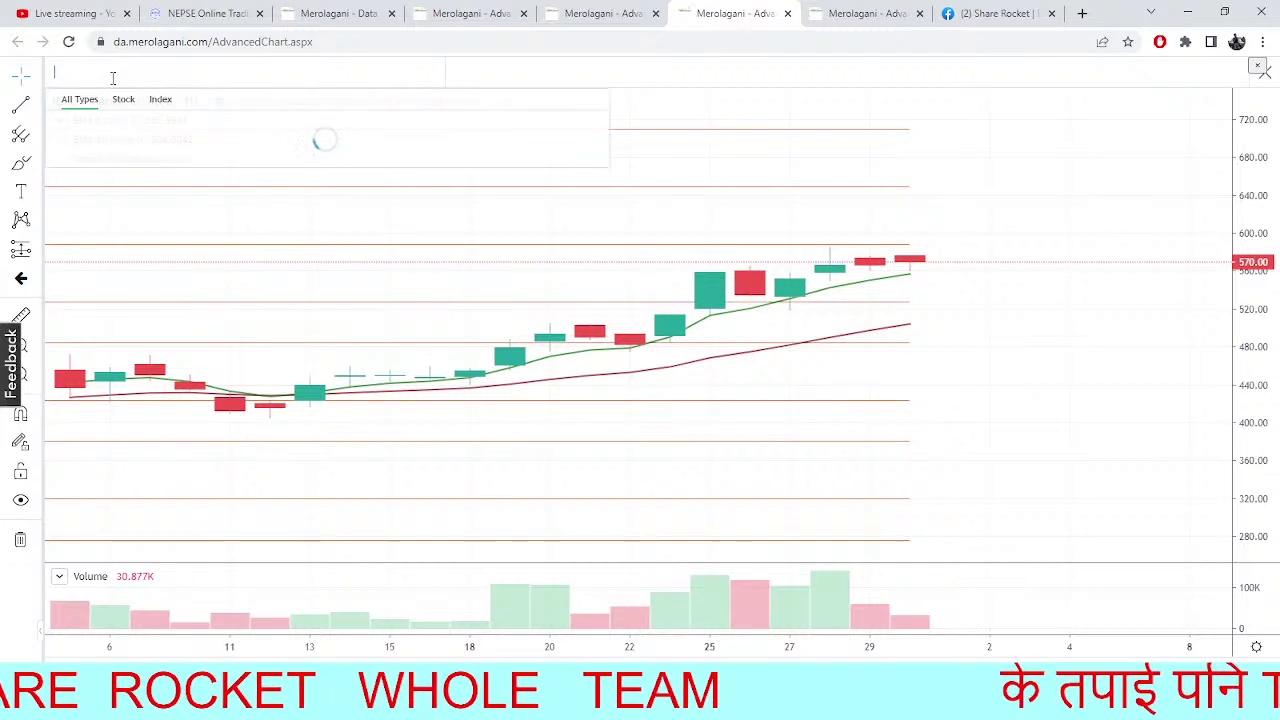
type("SH")
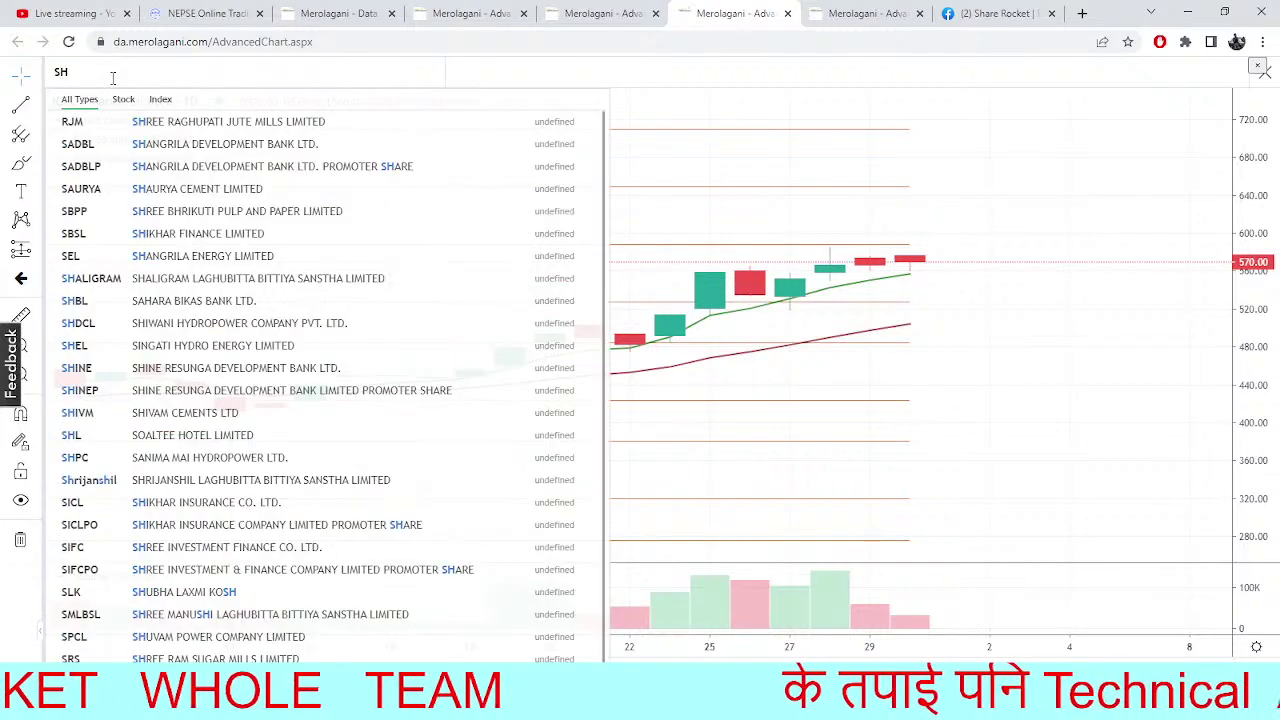
type("PC")
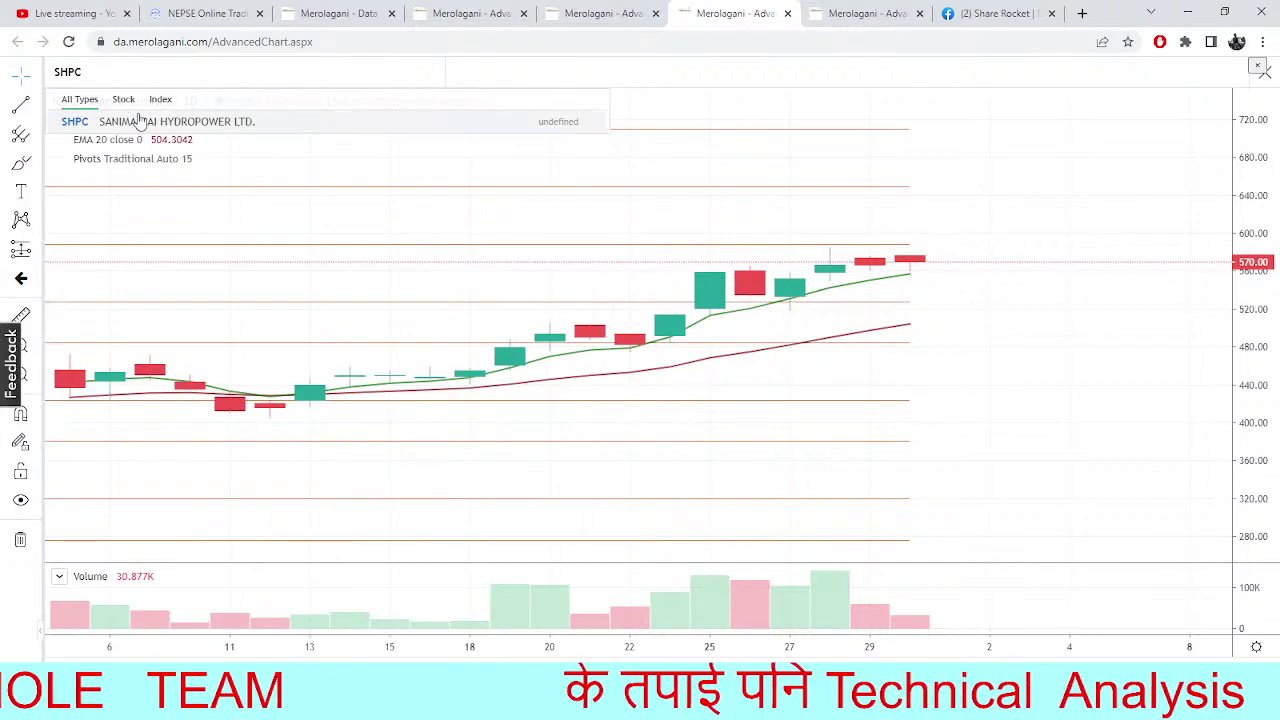
left_click(138, 120)
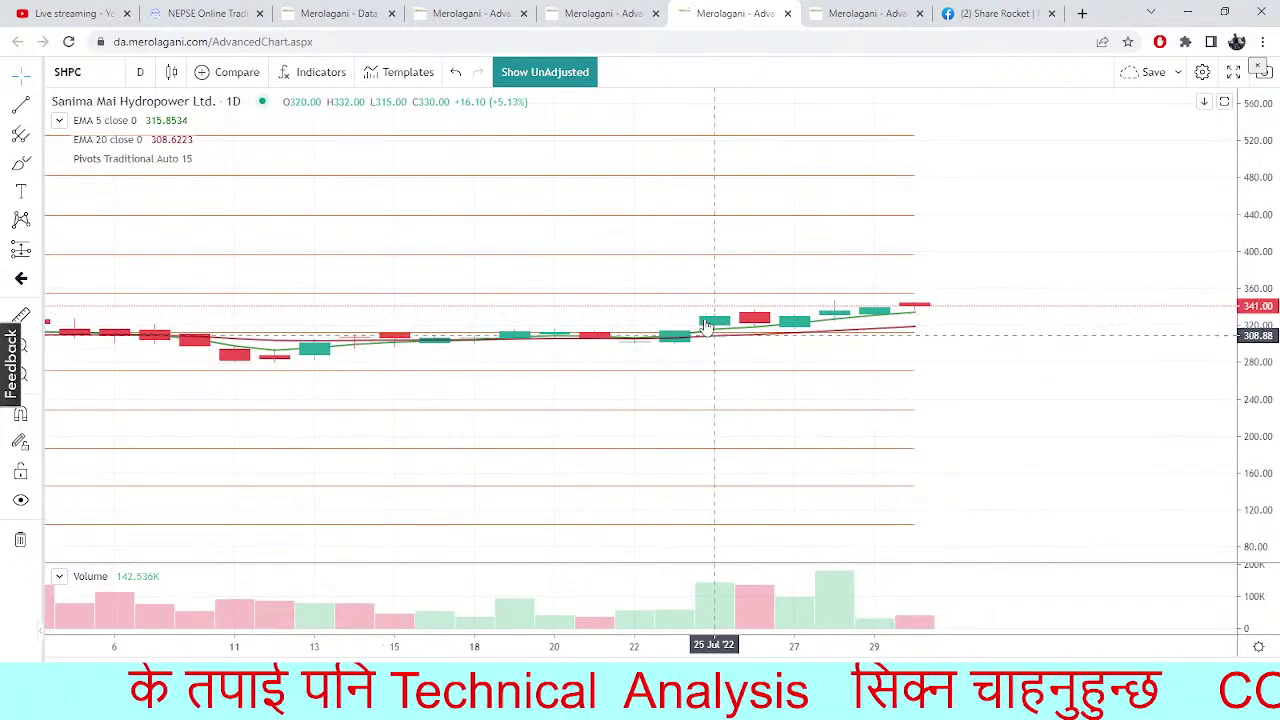
Check the live index on the TMS dashboard and the daily NEPSE chart, and return to the SHPC chart
left_click(205, 13)
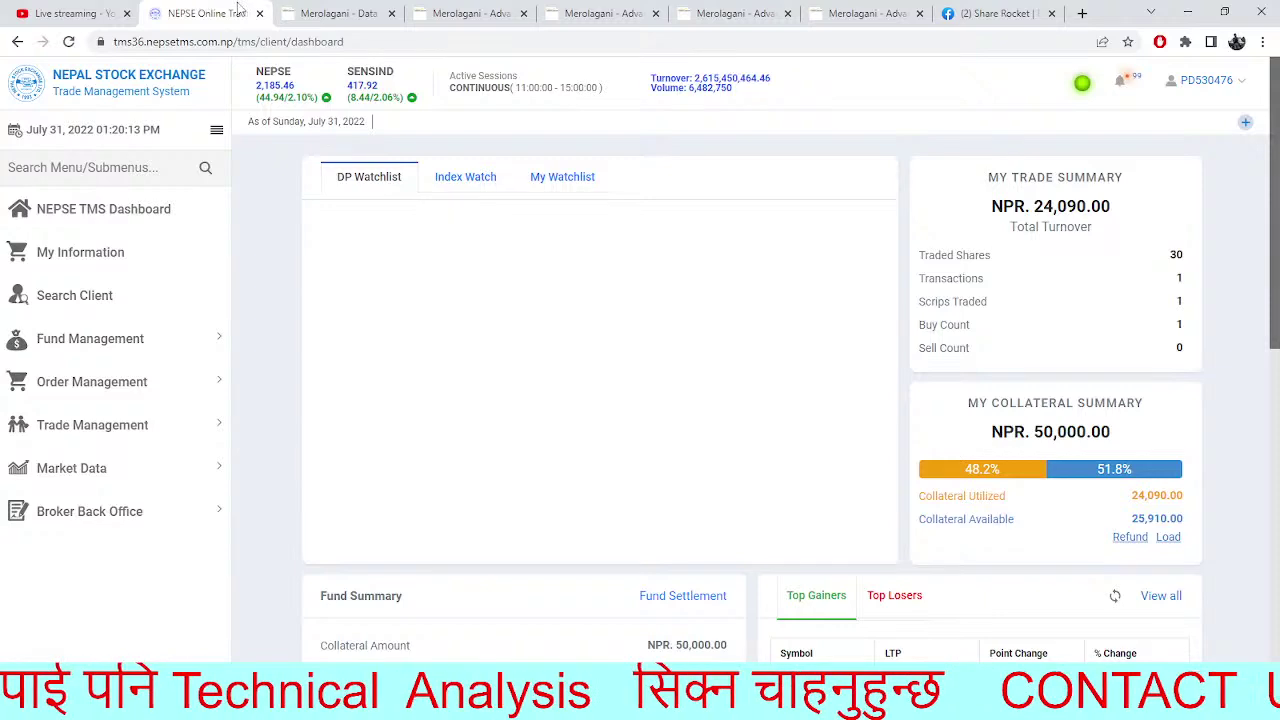
left_click(603, 13)
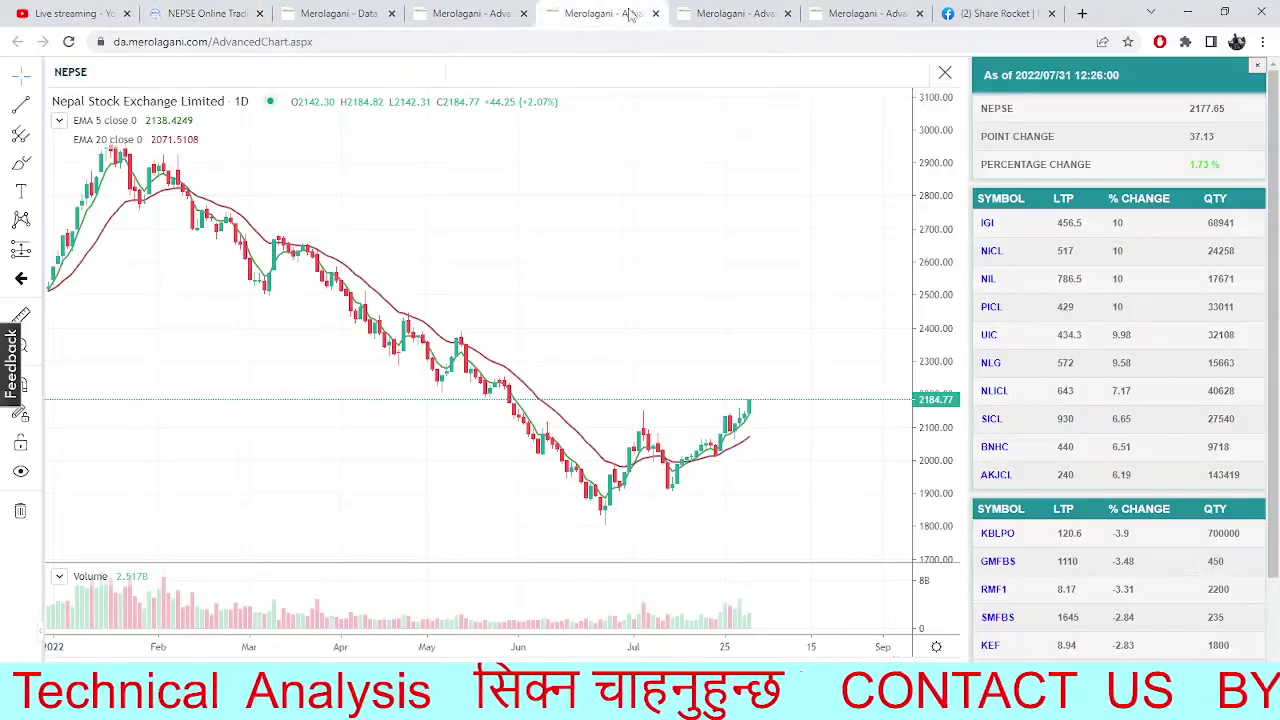
left_click(738, 13)
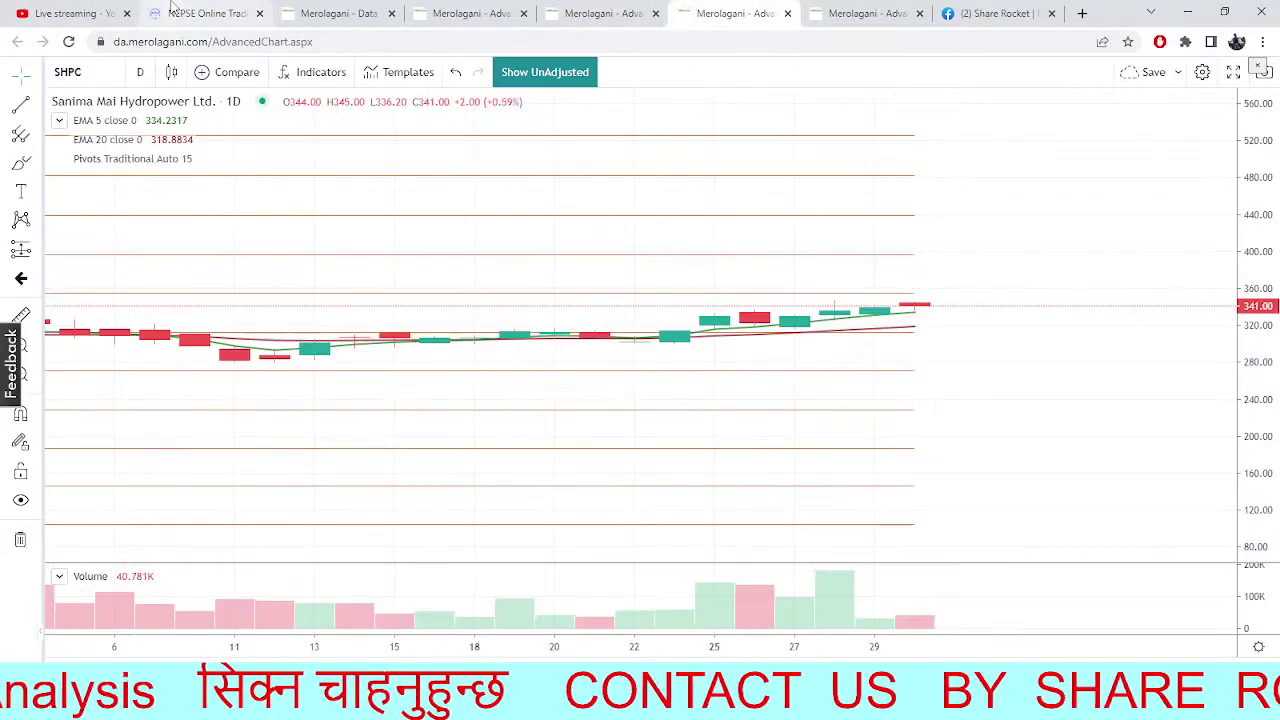
Display the TMS market depth for SHPC (Sanima Mai Hydropower Ltd.) in place of GUFL
key("ctrl+2")
left_click(90, 468)
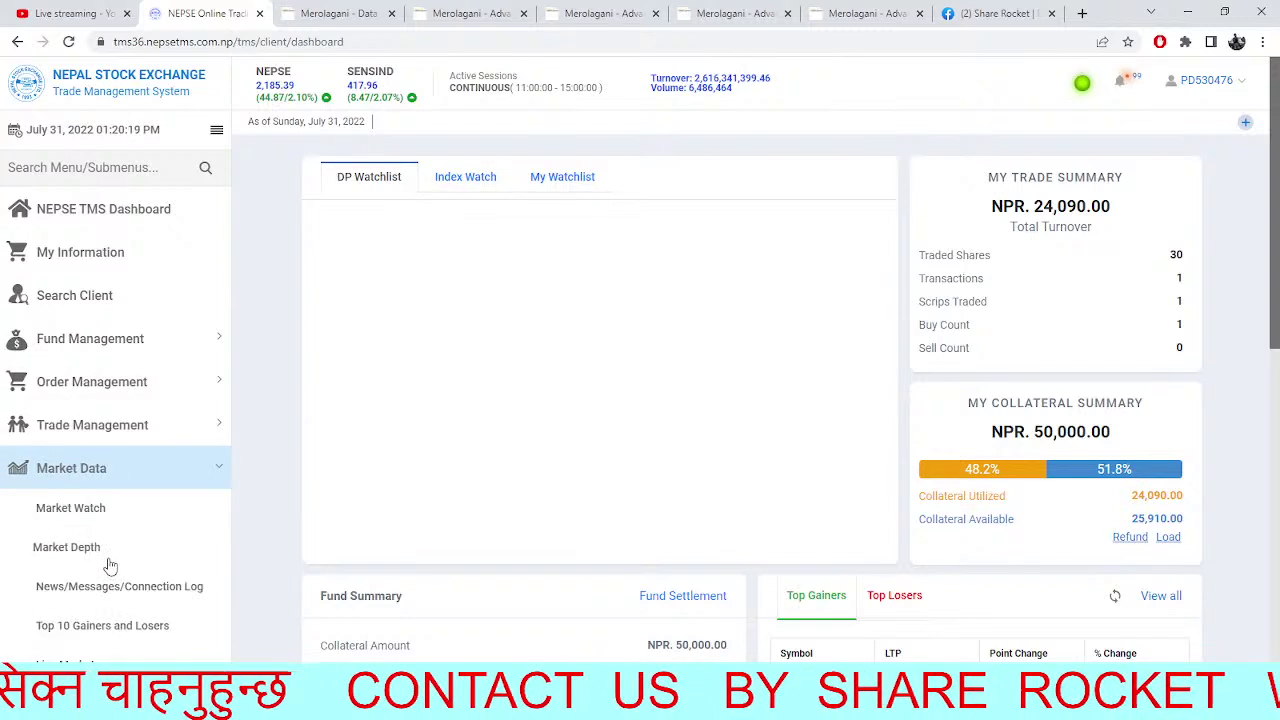
left_click(108, 548)
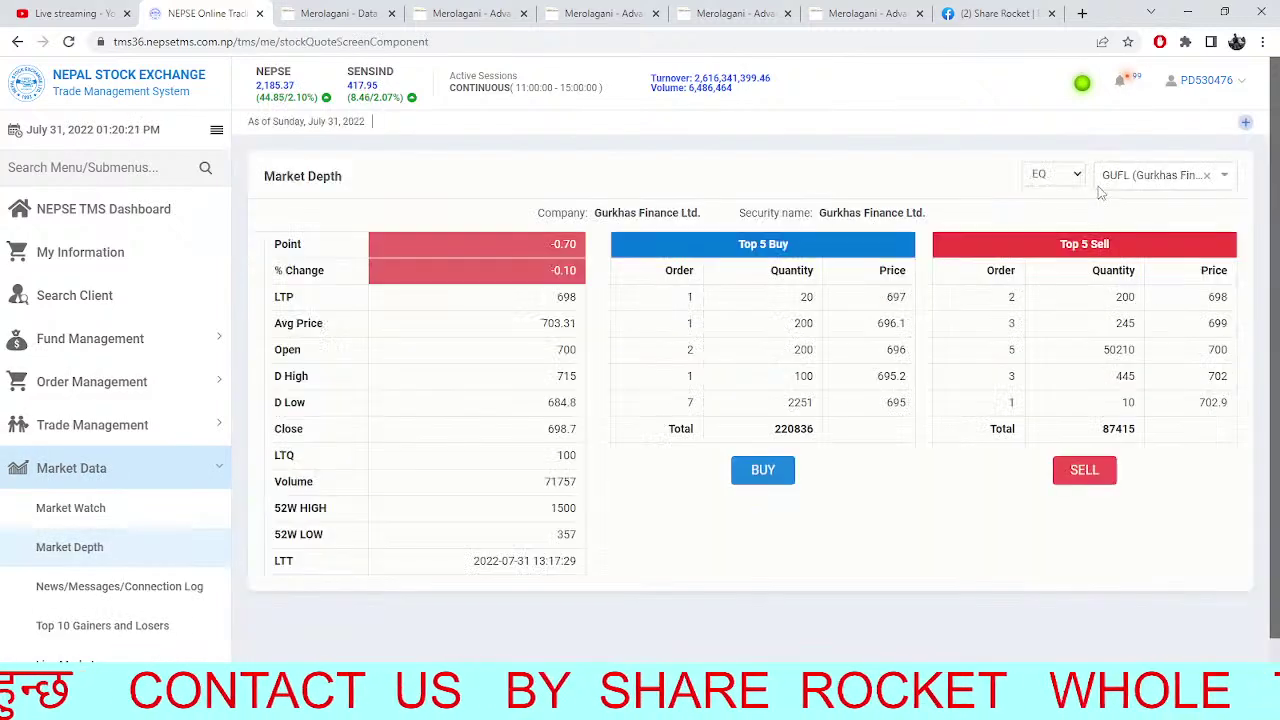
left_click(1207, 176)
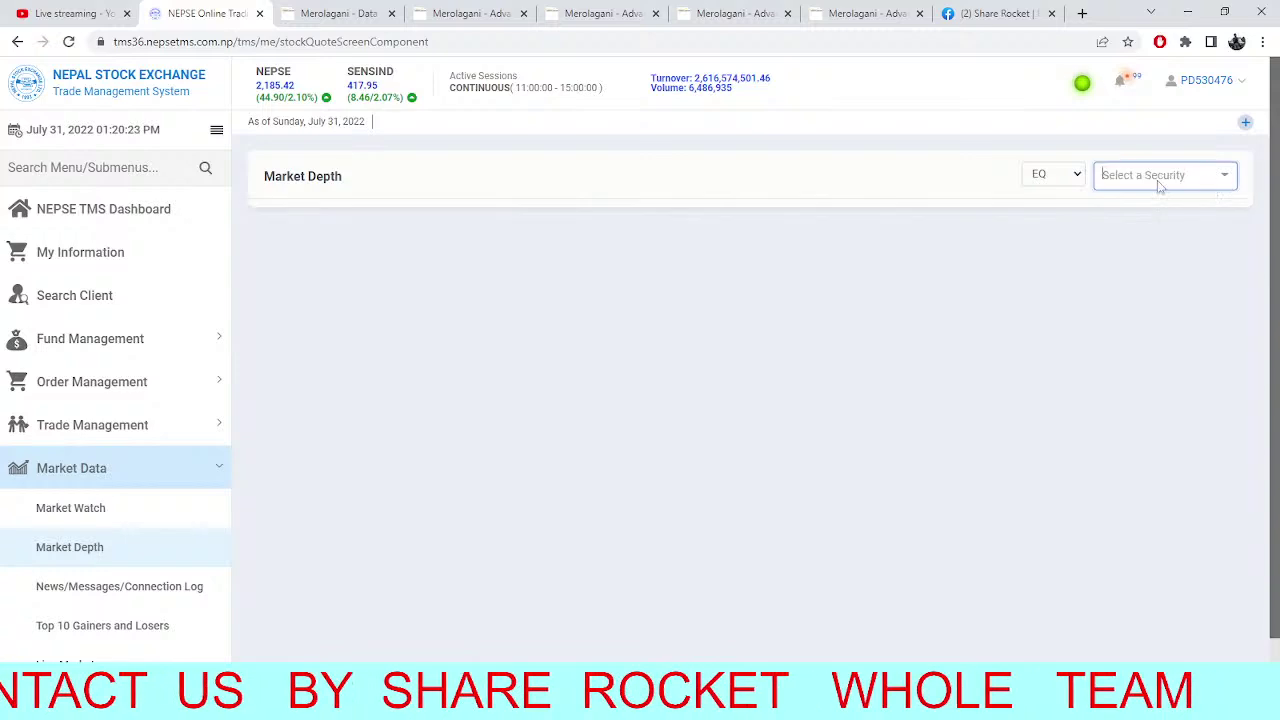
left_click(1157, 176)
type("shpc")
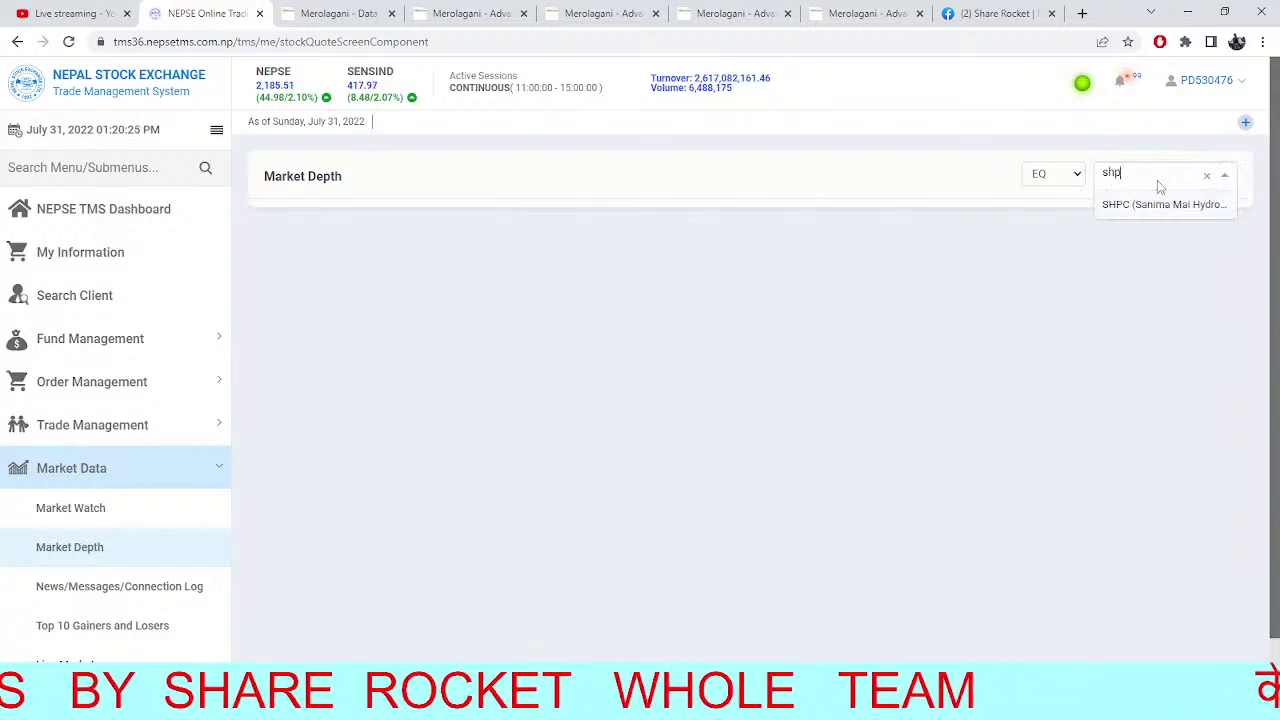
left_click(1143, 207)
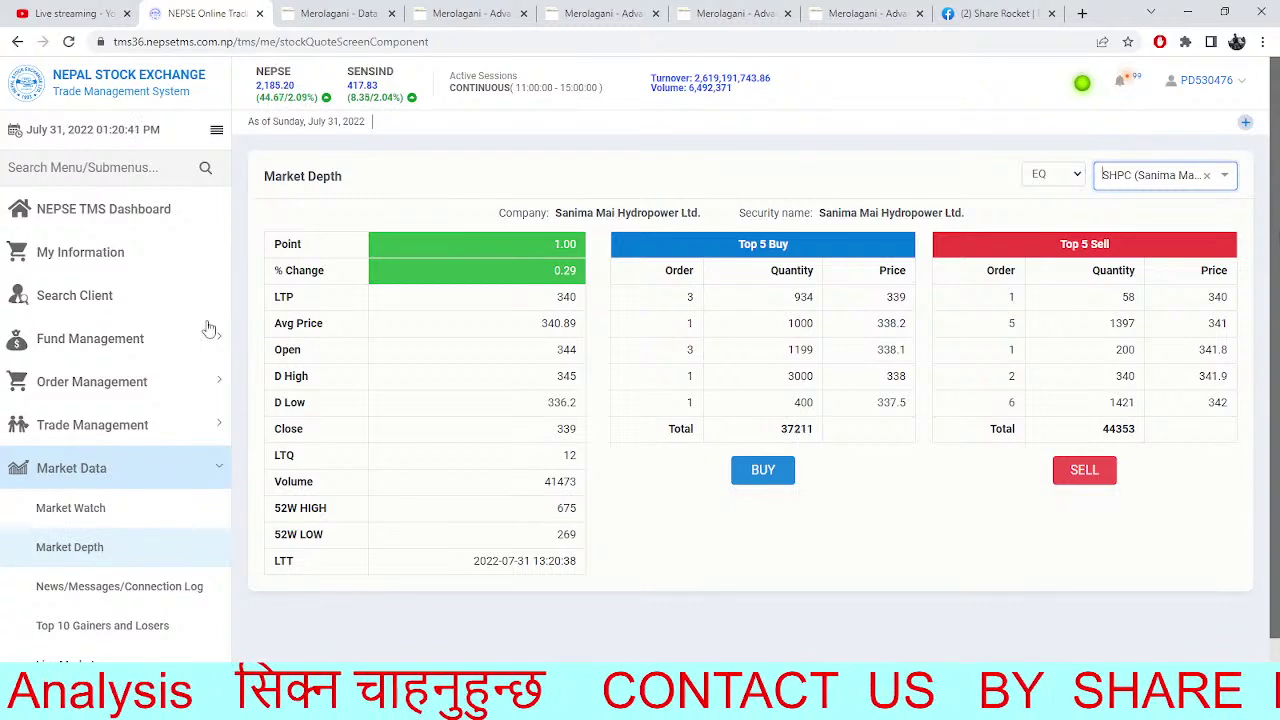
Examine the June and July candles of SHPC against the pivot levels in the daily chart
left_click(724, 10)
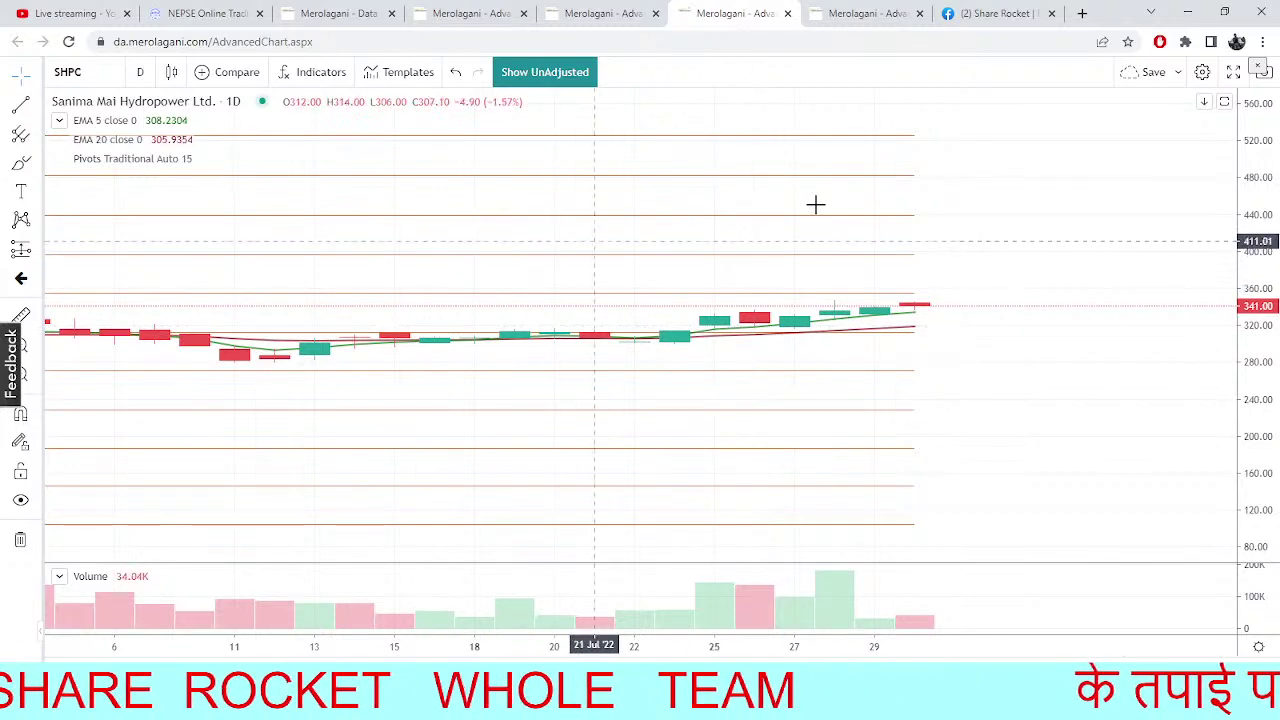
left_click_drag(480, 349, 905, 435)
scroll(905, 435, "left", 5)
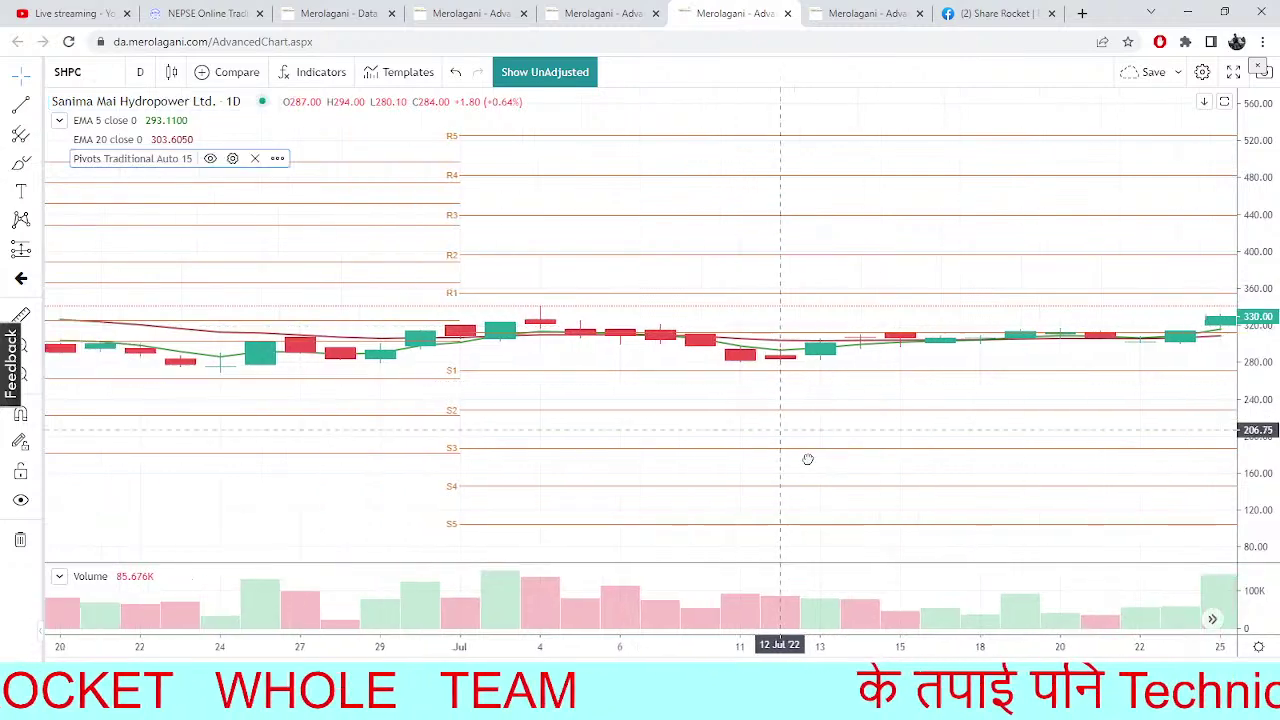
scroll(917, 537, "right", 6)
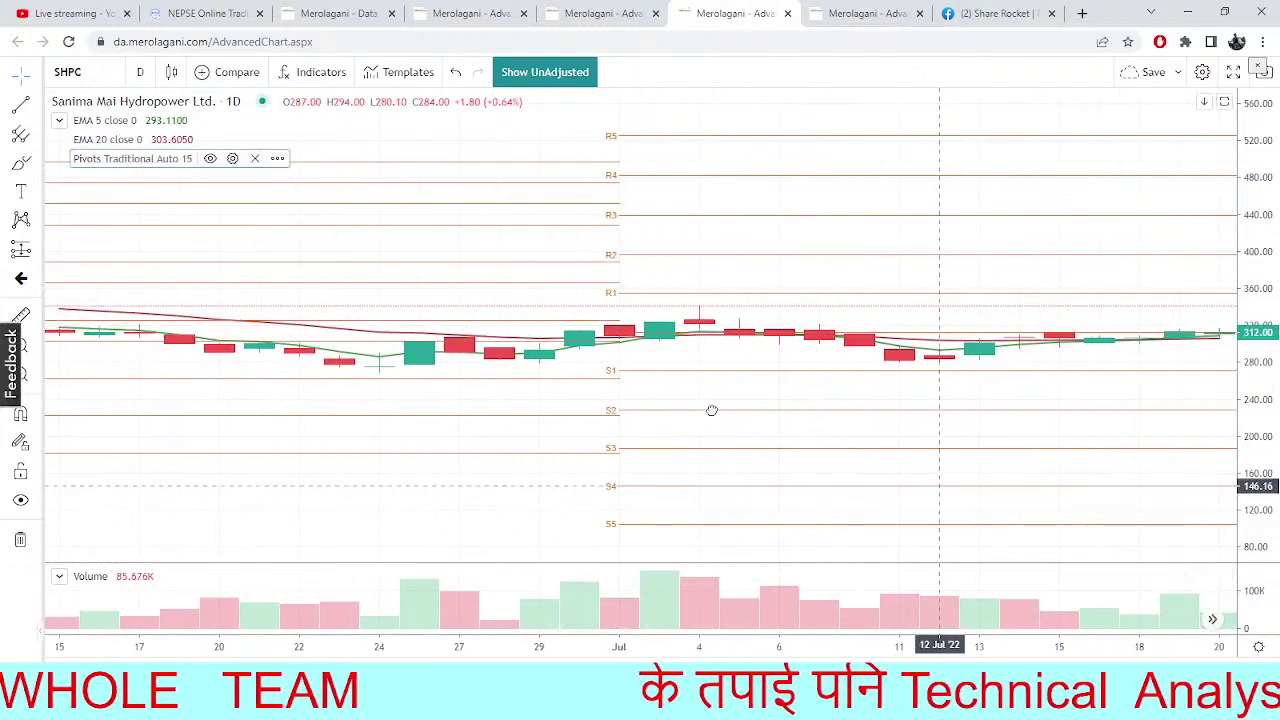
Load the Merolagani financial analysis of SHPC (Sanima Mai Hydropower Ltd.) in place of Agriculture Development Bank
left_click(335, 13)
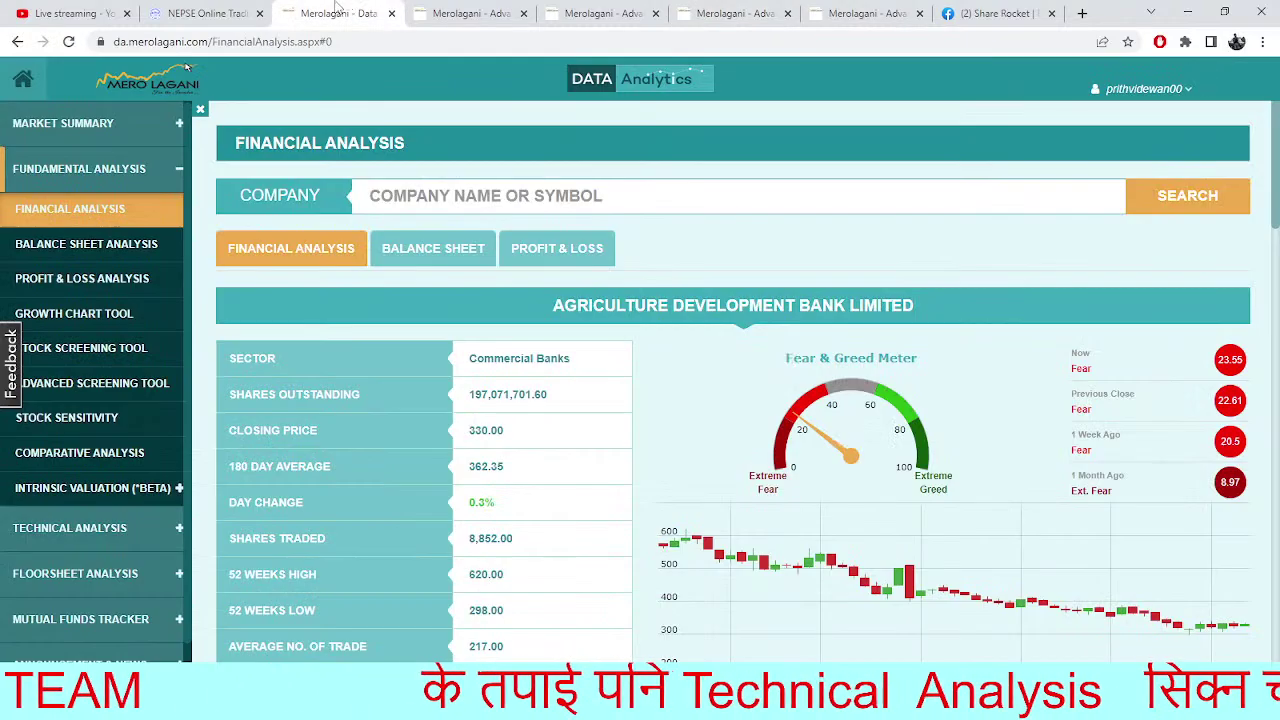
left_click(582, 197)
type("SHPC")
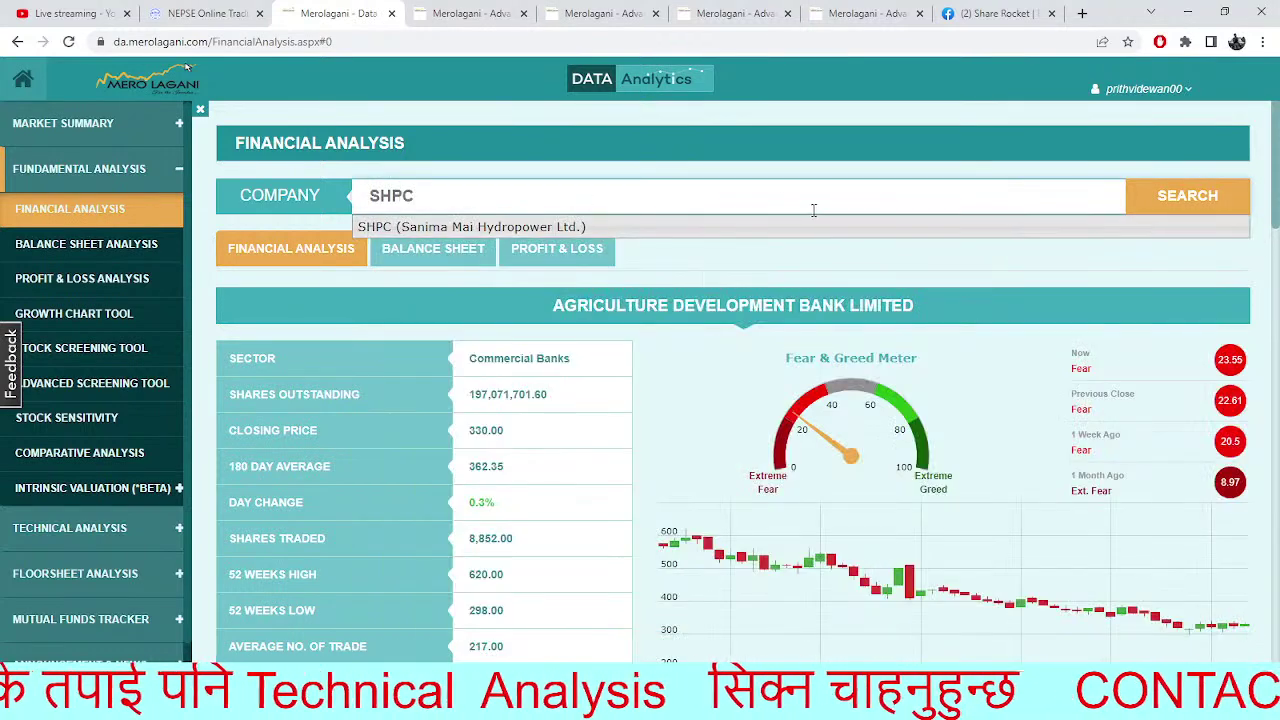
left_click(754, 242)
left_click(1145, 196)
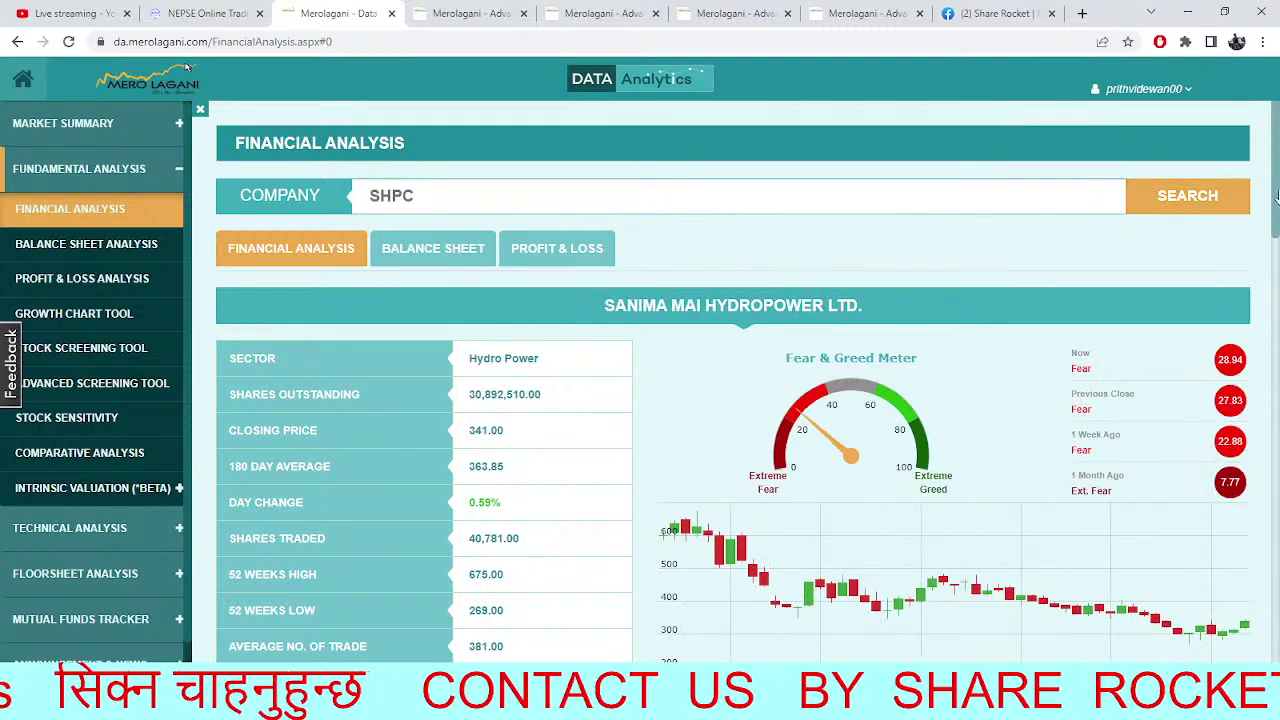
Review SHPC's quarterly results, key financial ratios, technical indicators and dividend history by fiscal year
scroll(1277, 250, "down", 2)
scroll(1277, 305, "down", 2)
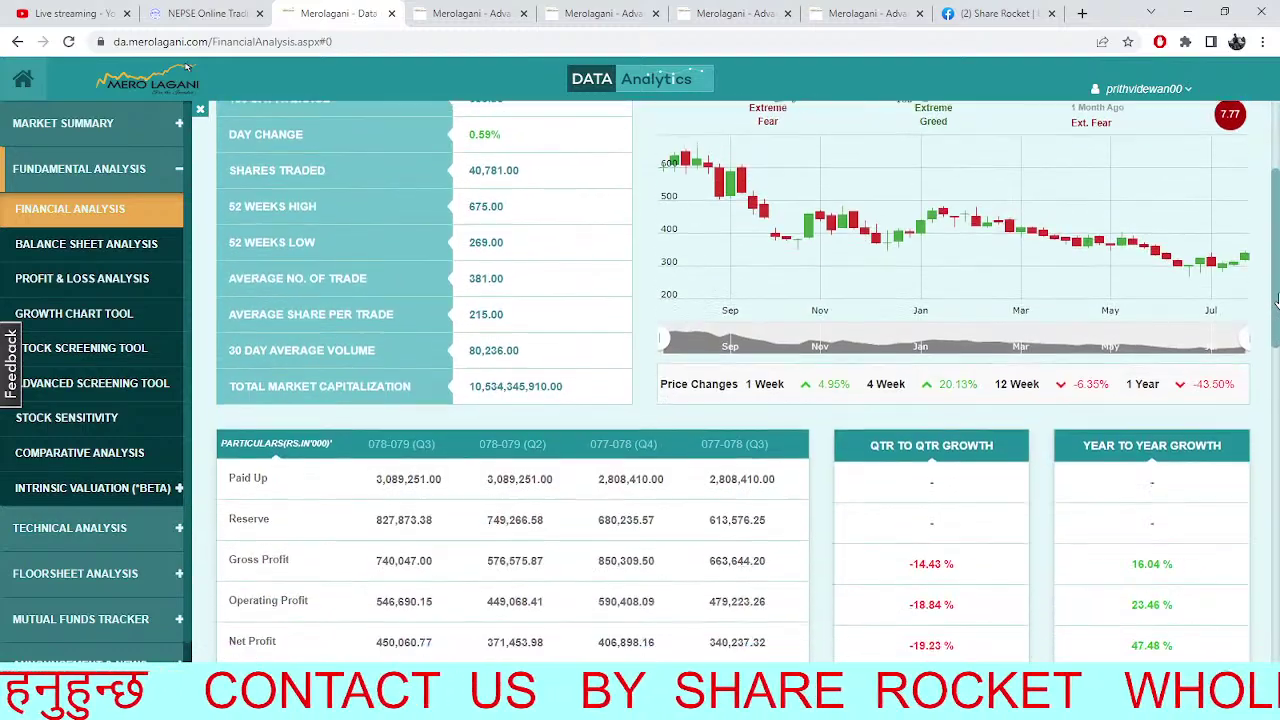
left_click_drag(1276, 312, 1276, 328)
left_click_drag(1276, 378, 1276, 407)
scroll(1232, 528, "down", 2)
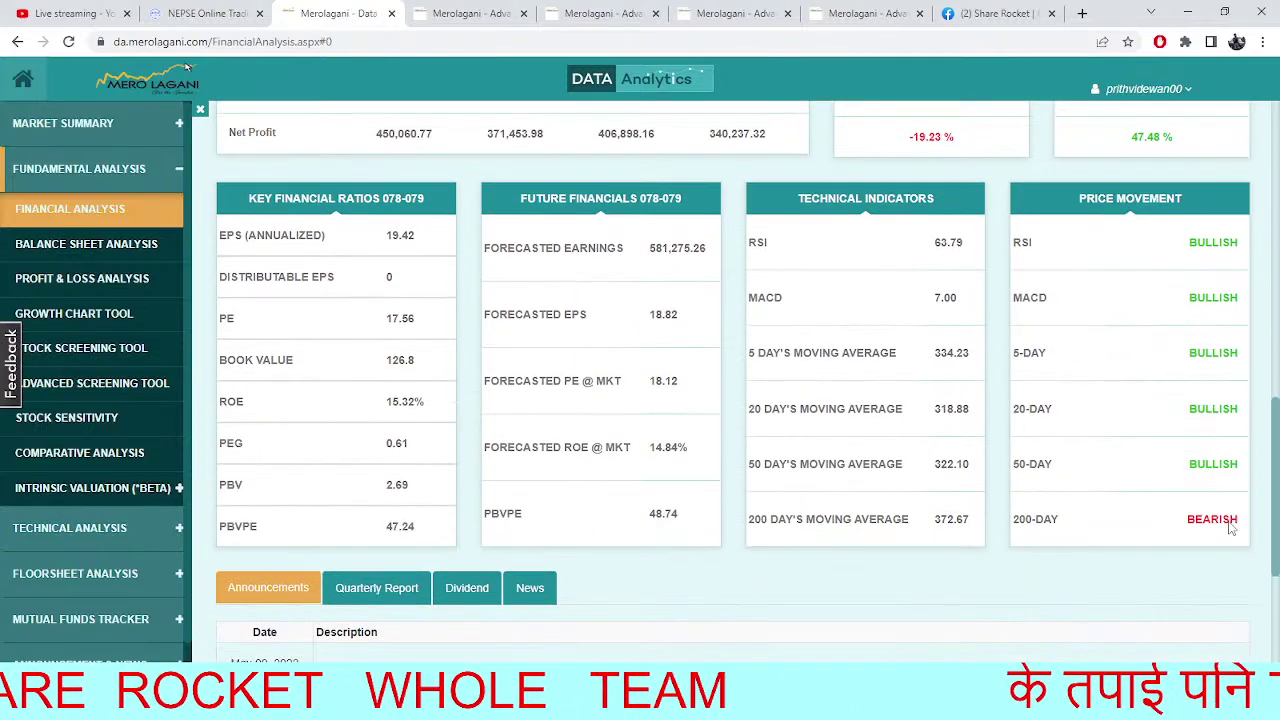
left_click(466, 588)
scroll(470, 295, "down", 4)
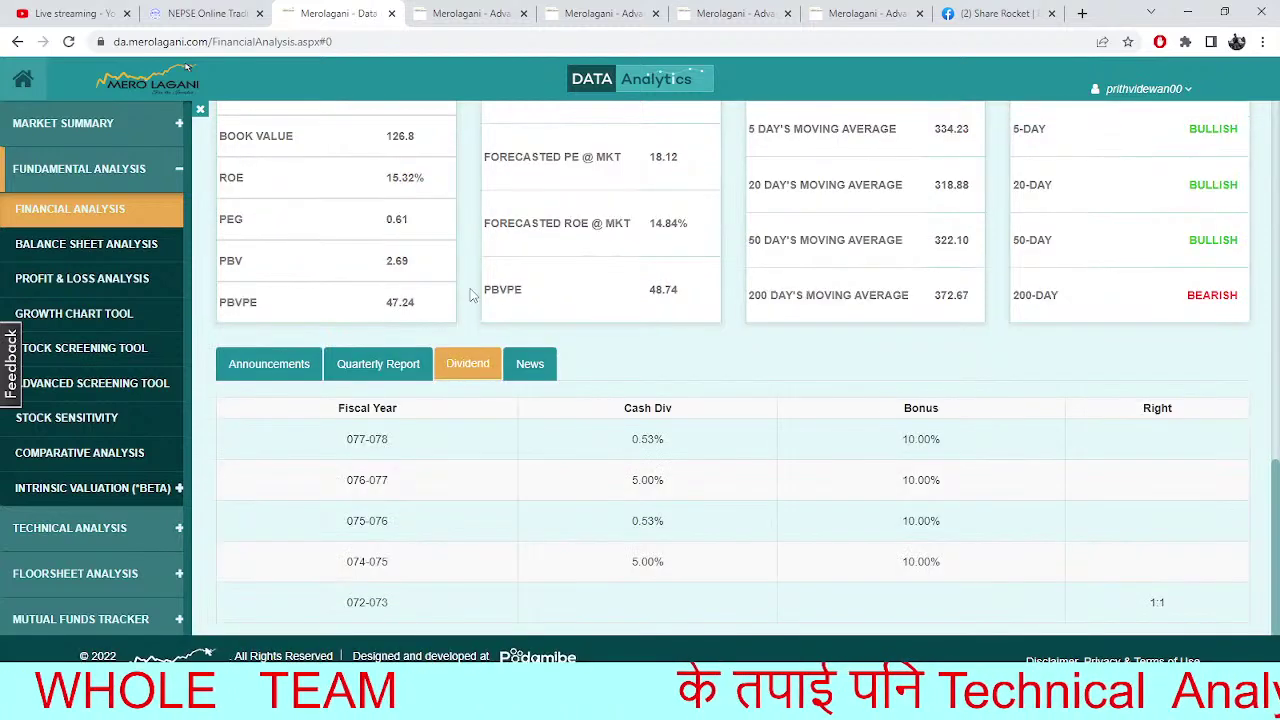
Display the TMS market depth for SHIVM (Shivam Cements) in place of SHPC
left_click(213, 10)
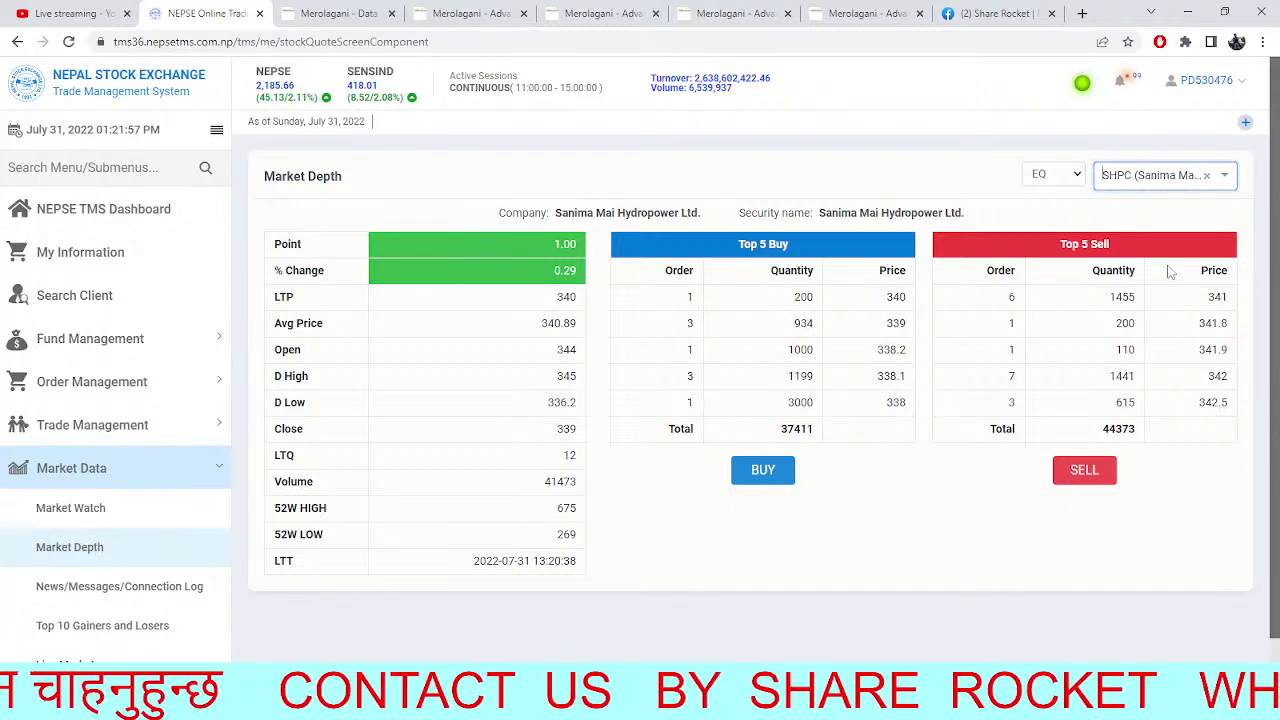
left_click(1207, 176)
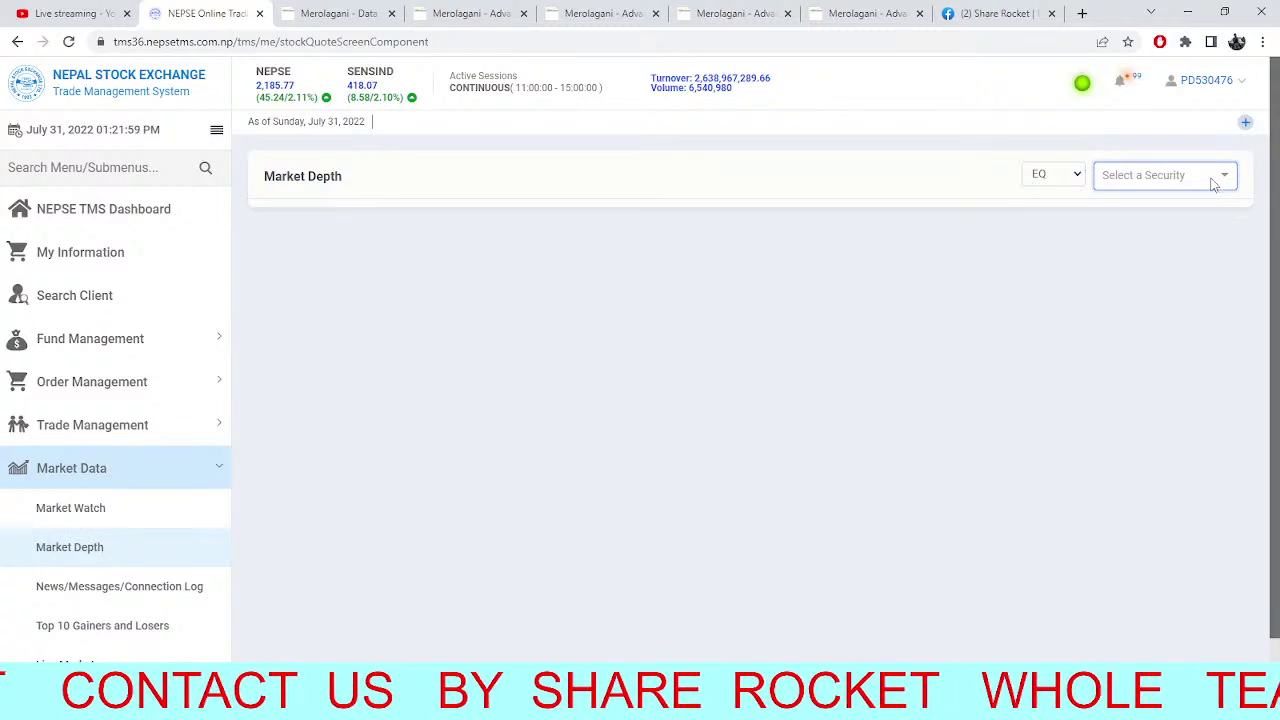
type("sh")
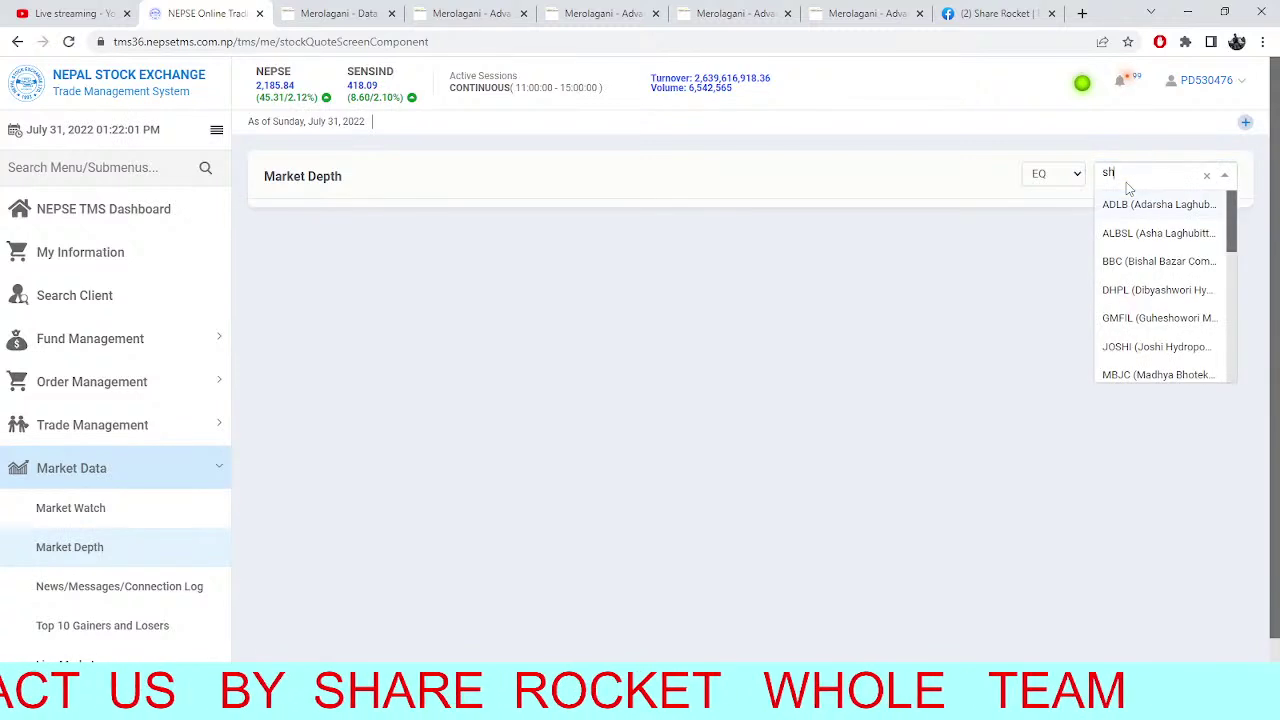
type("ivam")
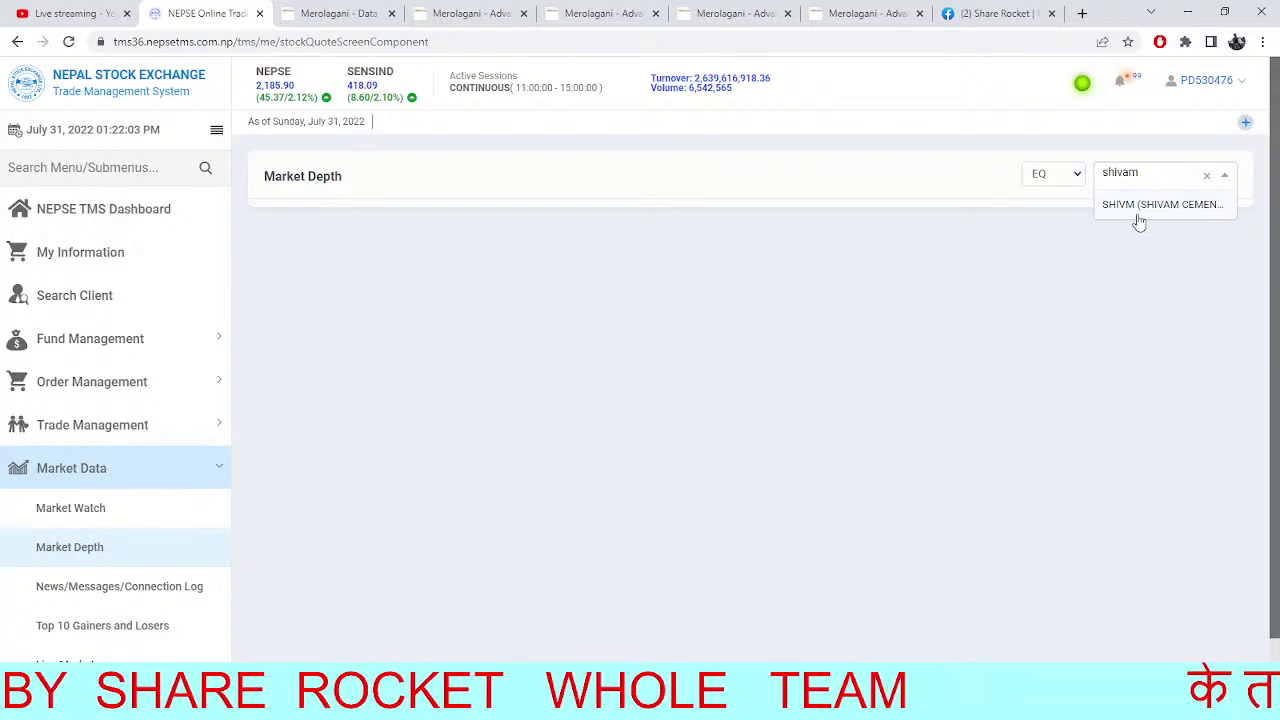
left_click(1136, 206)
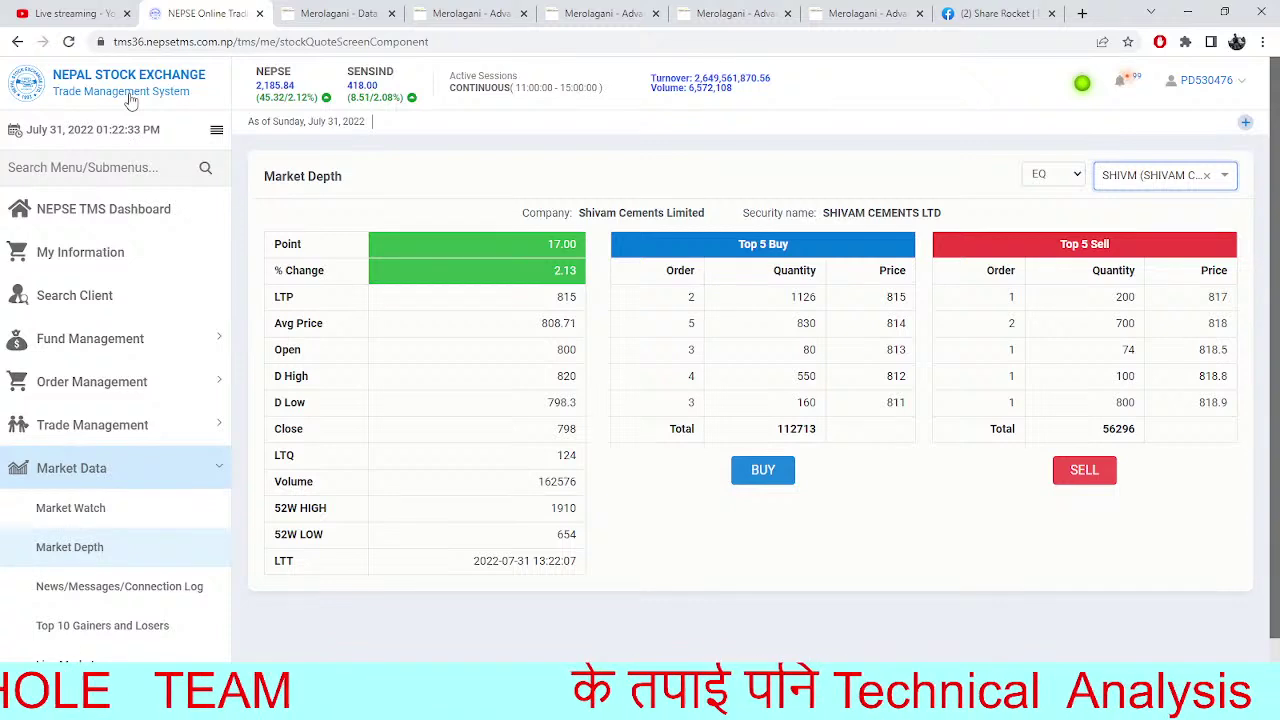
Display the TMS market depth for NICA (NIC Asia Bank Ltd.) in place of SHIVM
left_click(1206, 176)
type("nica")
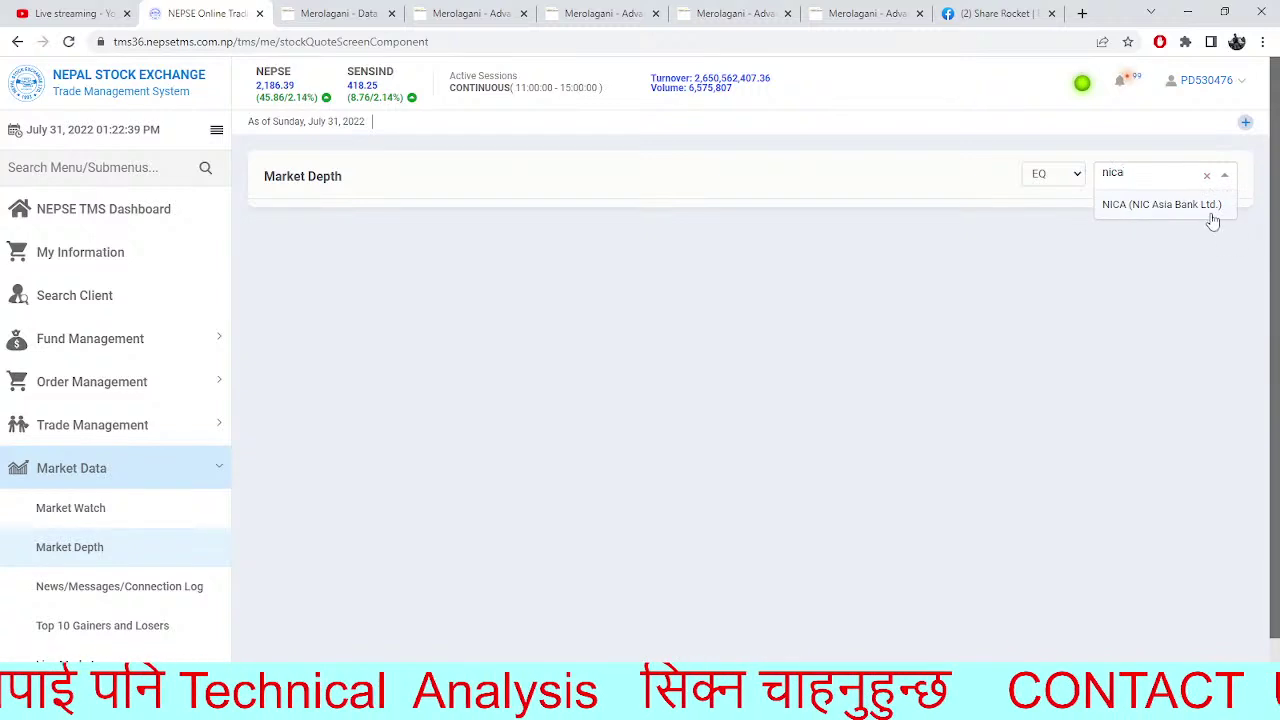
left_click(1210, 212)
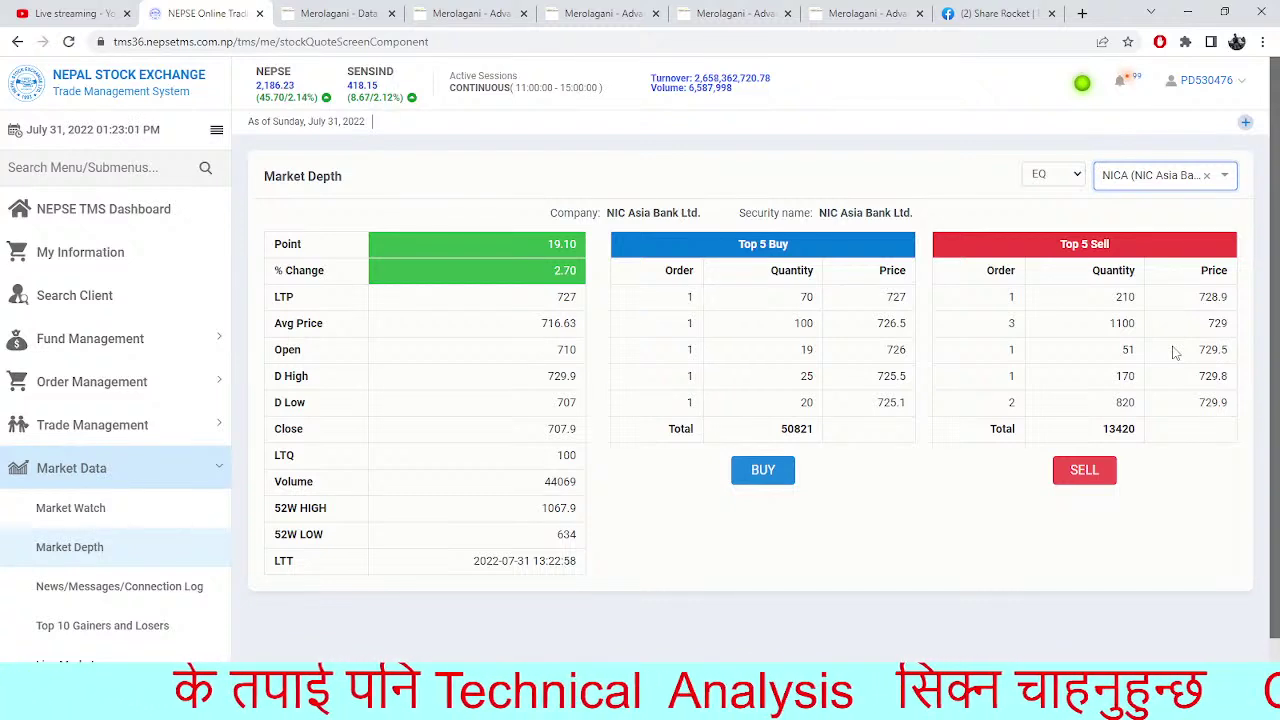
left_click(996, 600)
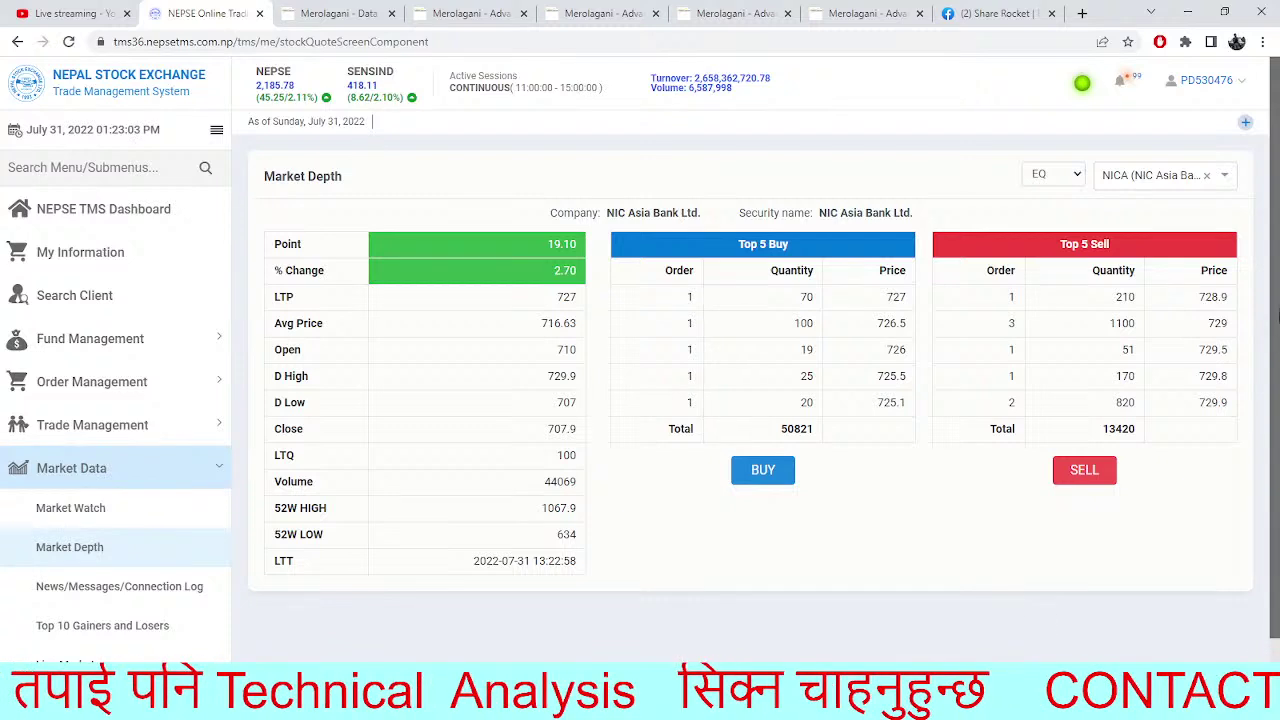
scroll(1276, 345, "down", 1)
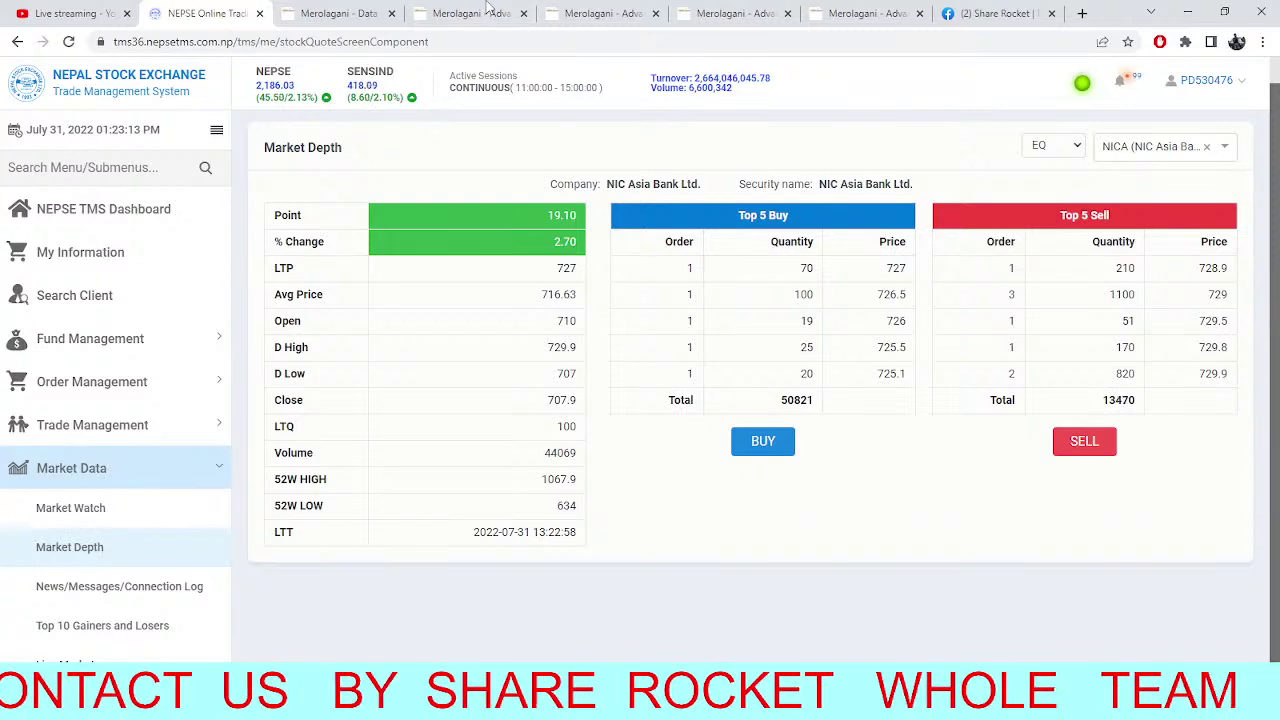
Review SHPC's quarterly and yearly growth figures, then check the 15-minute and daily NEPSE charts and the SHPC daily chart
left_click(333, 13)
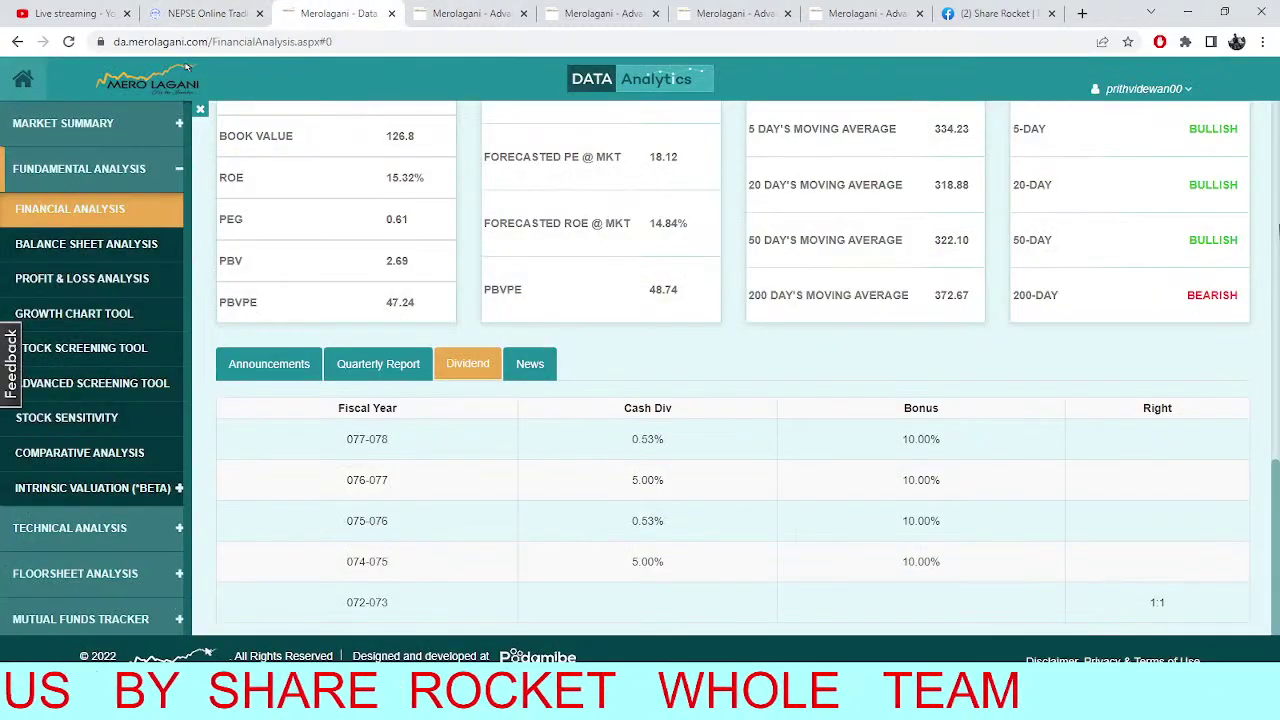
scroll(1193, 460, "up", 5)
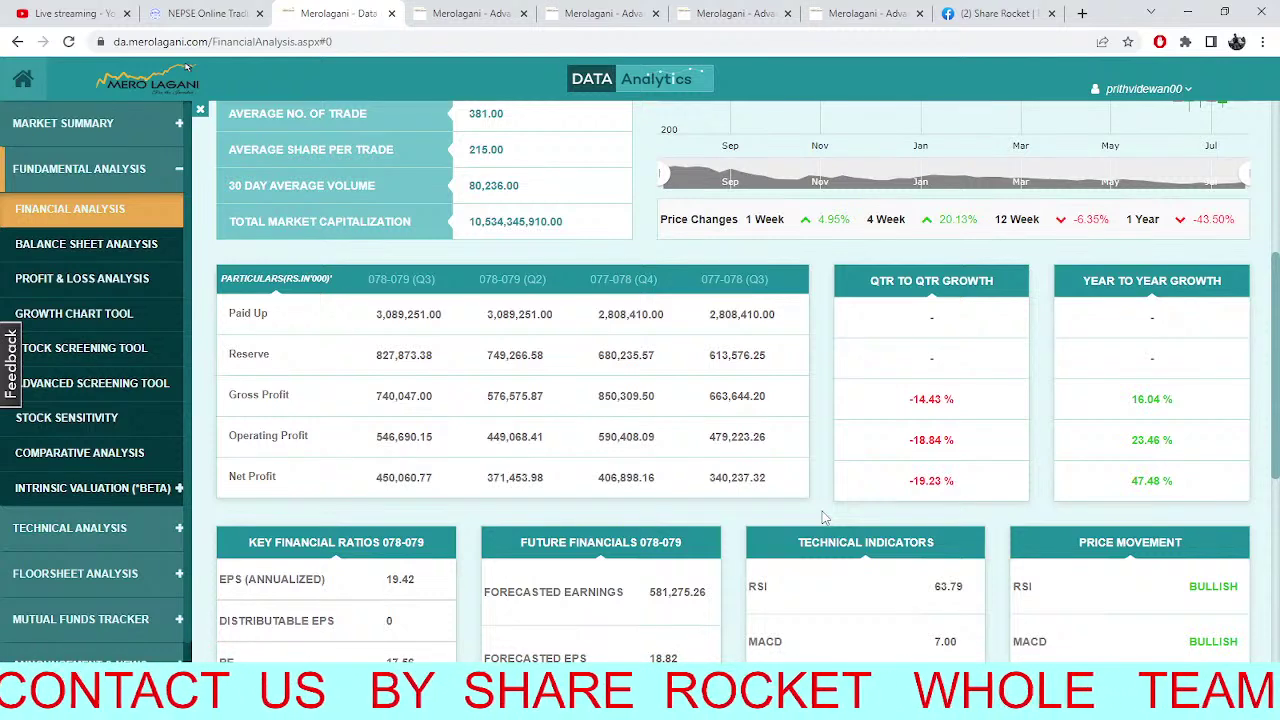
left_click(220, 13)
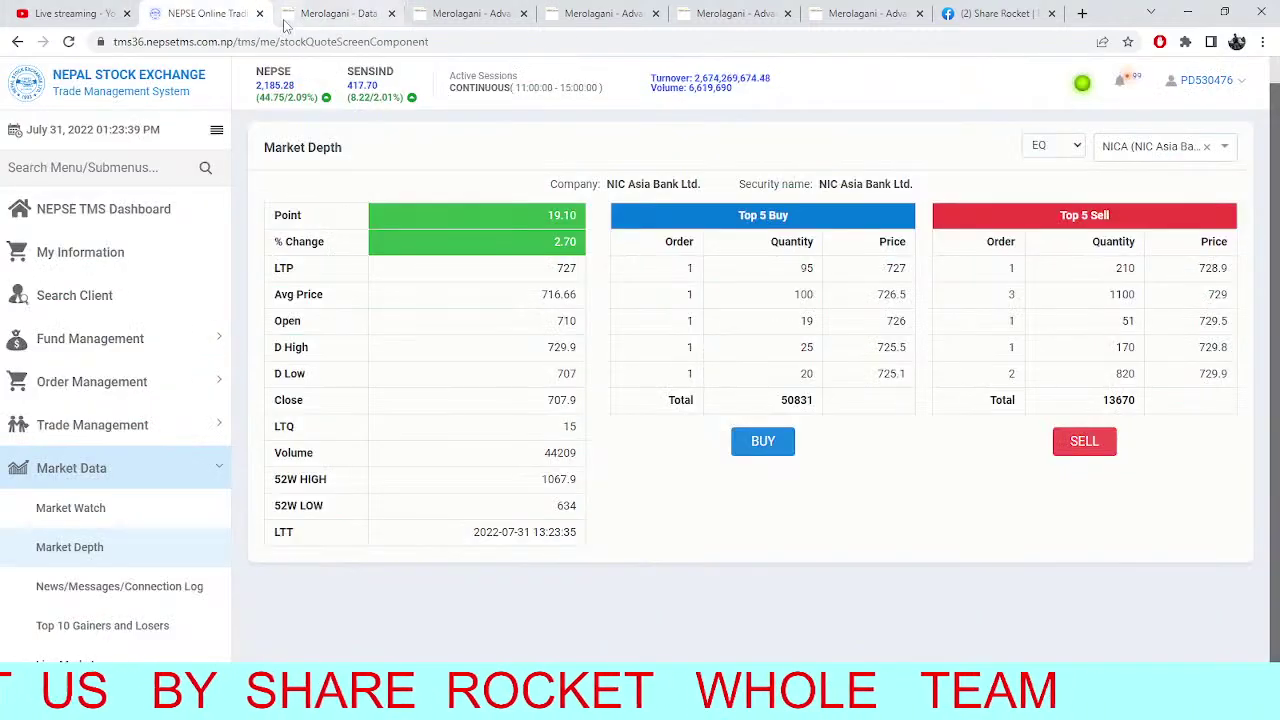
left_click(318, 12)
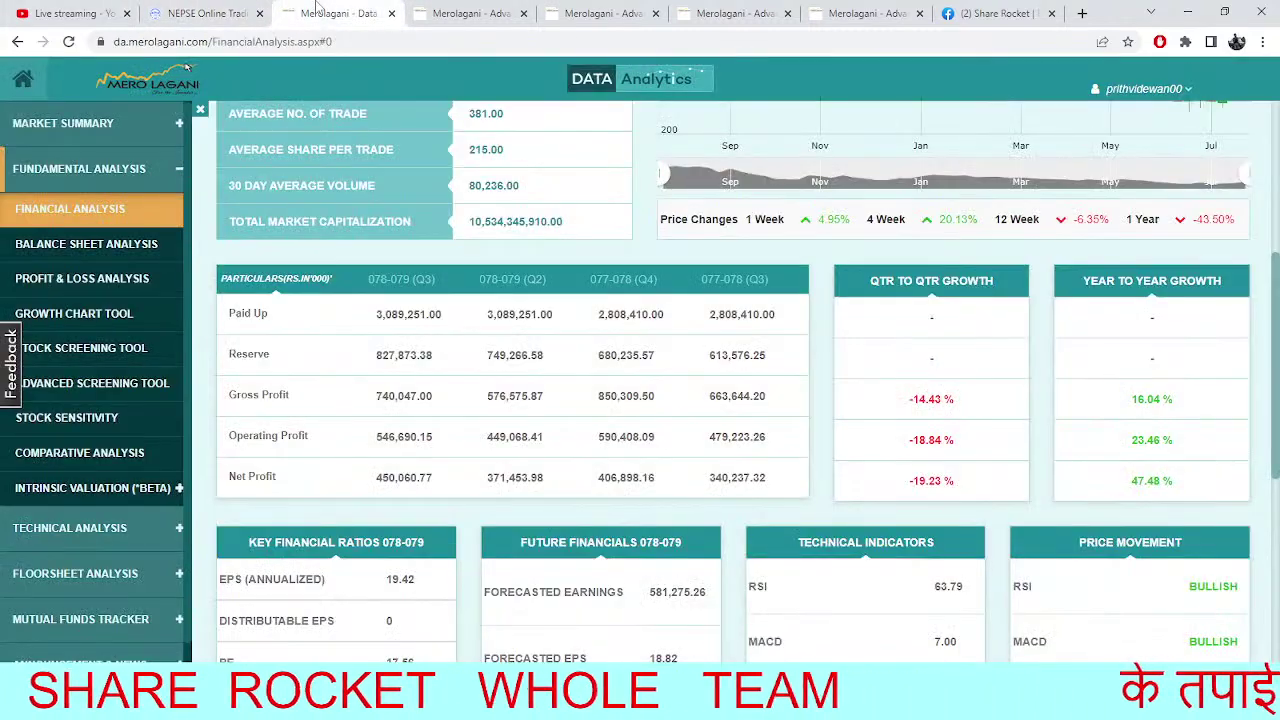
left_click(468, 13)
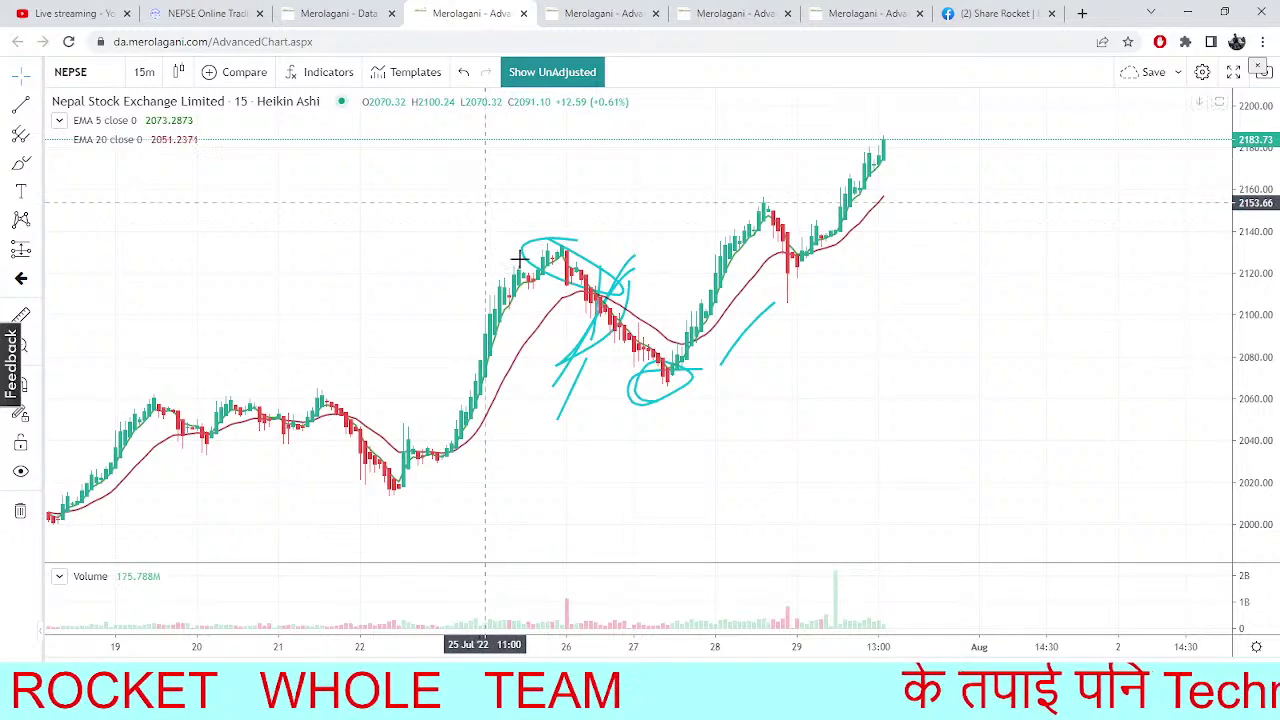
left_click(565, 13)
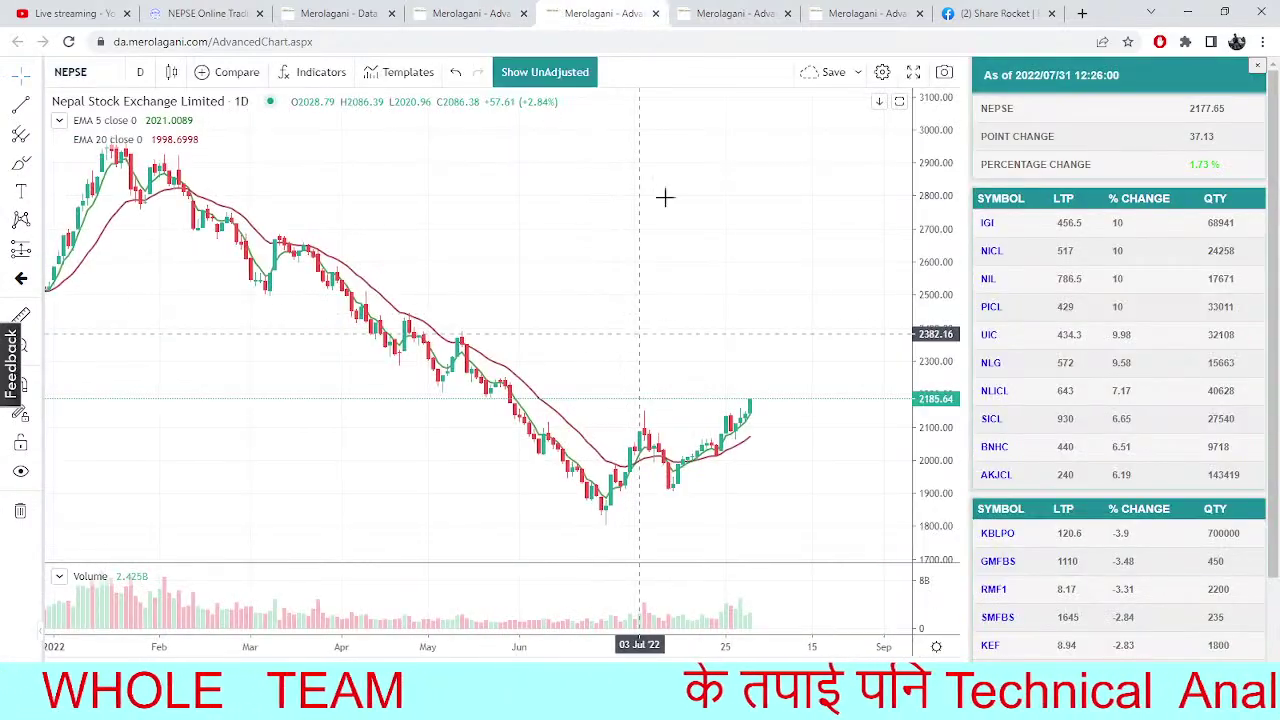
left_click(715, 13)
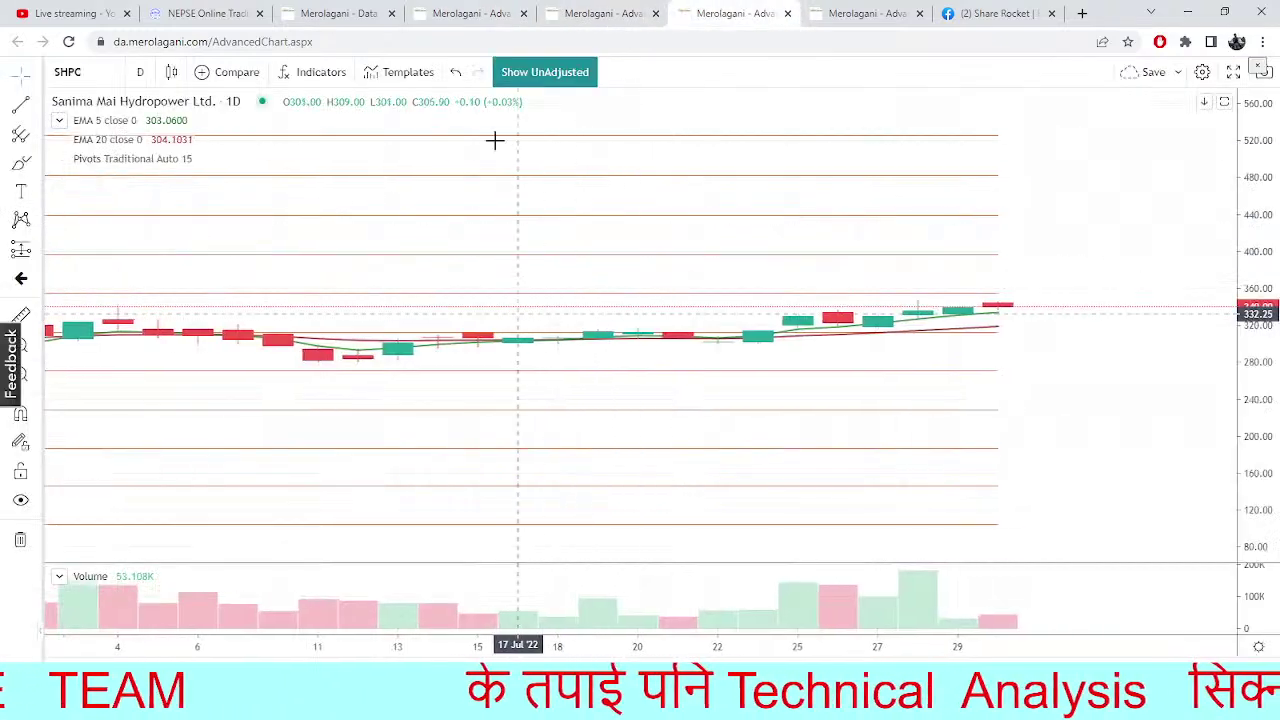
Check the NICA market depth, the UMRH daily chart with pivot levels, and the daily and 15-minute NEPSE charts
left_click(332, 14)
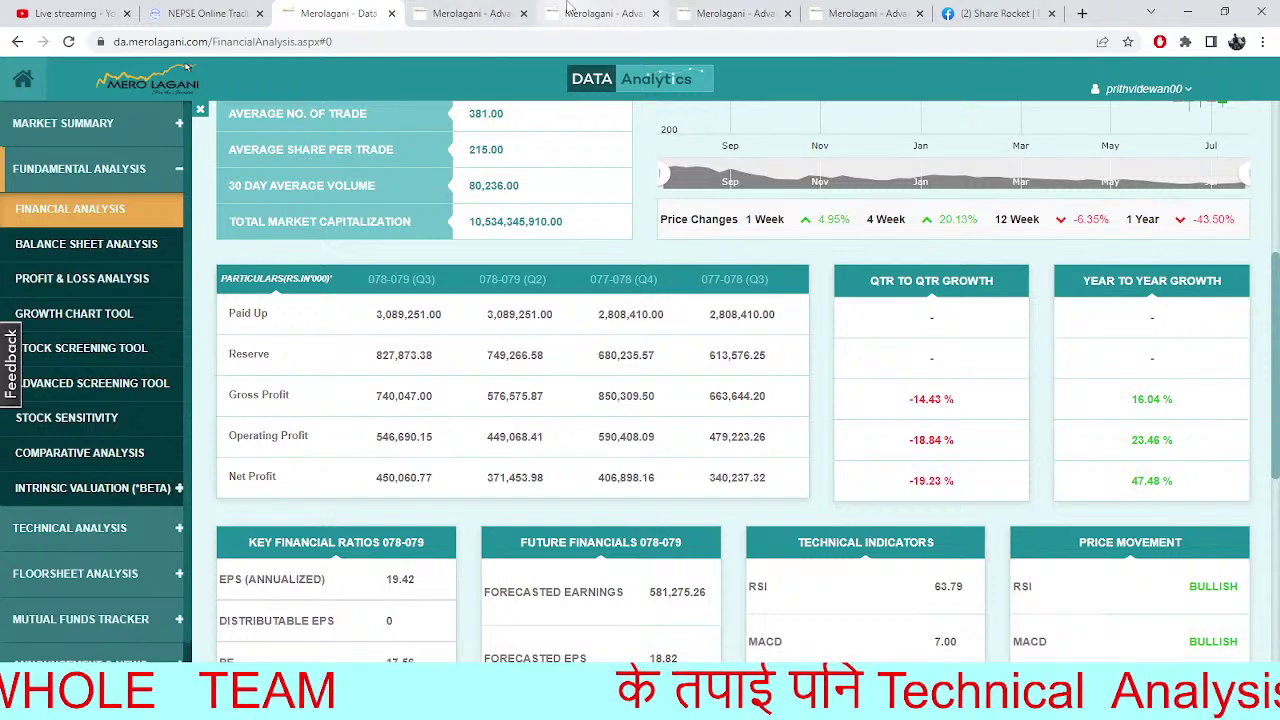
left_click(205, 13)
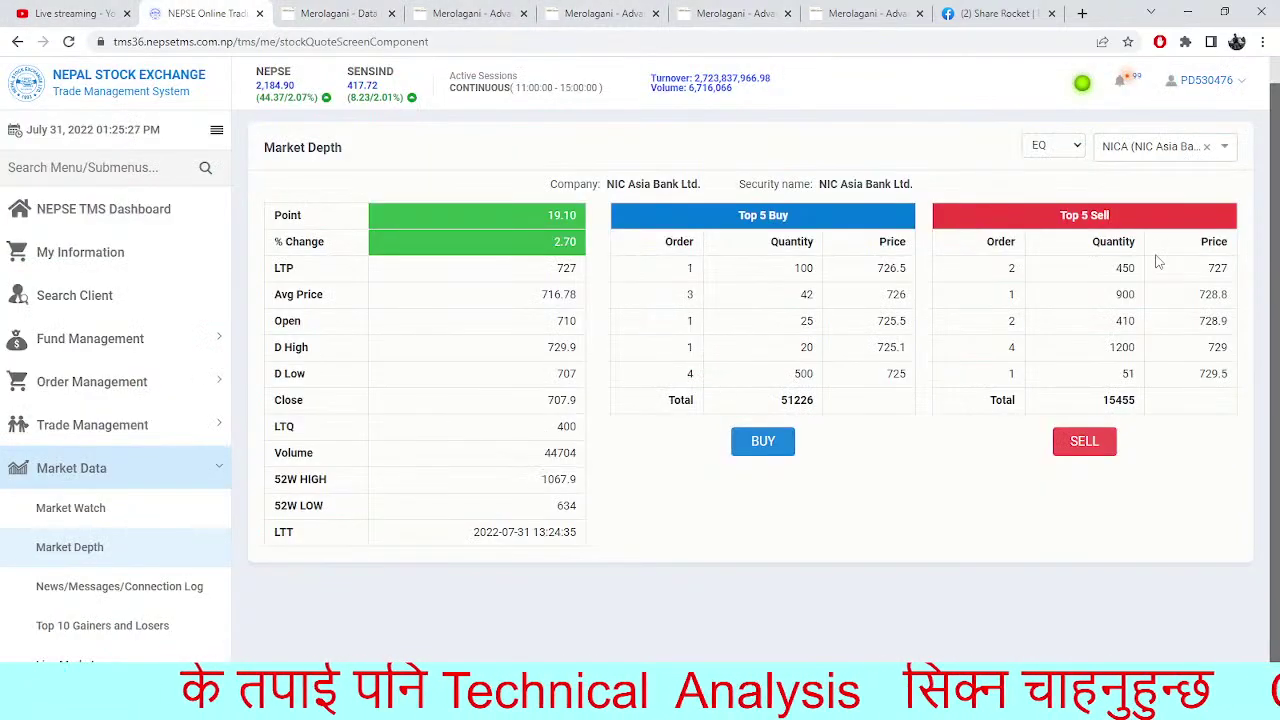
left_click(490, 12)
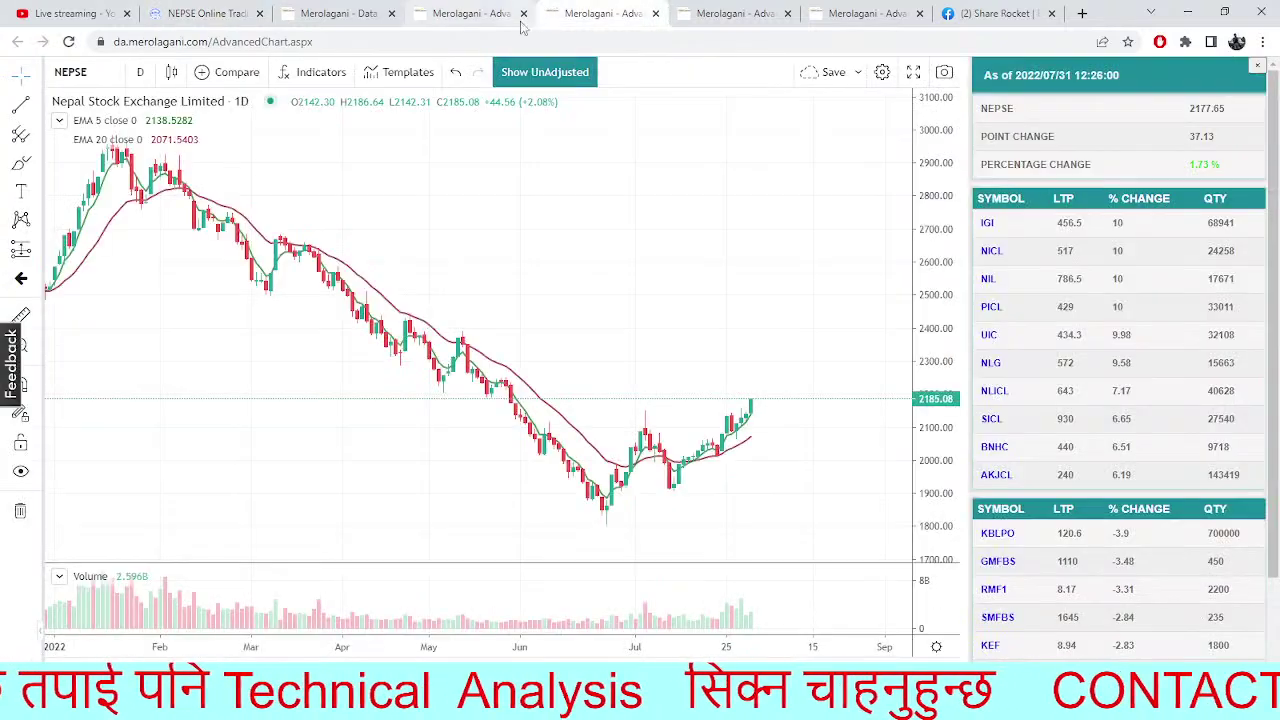
left_click(360, 13)
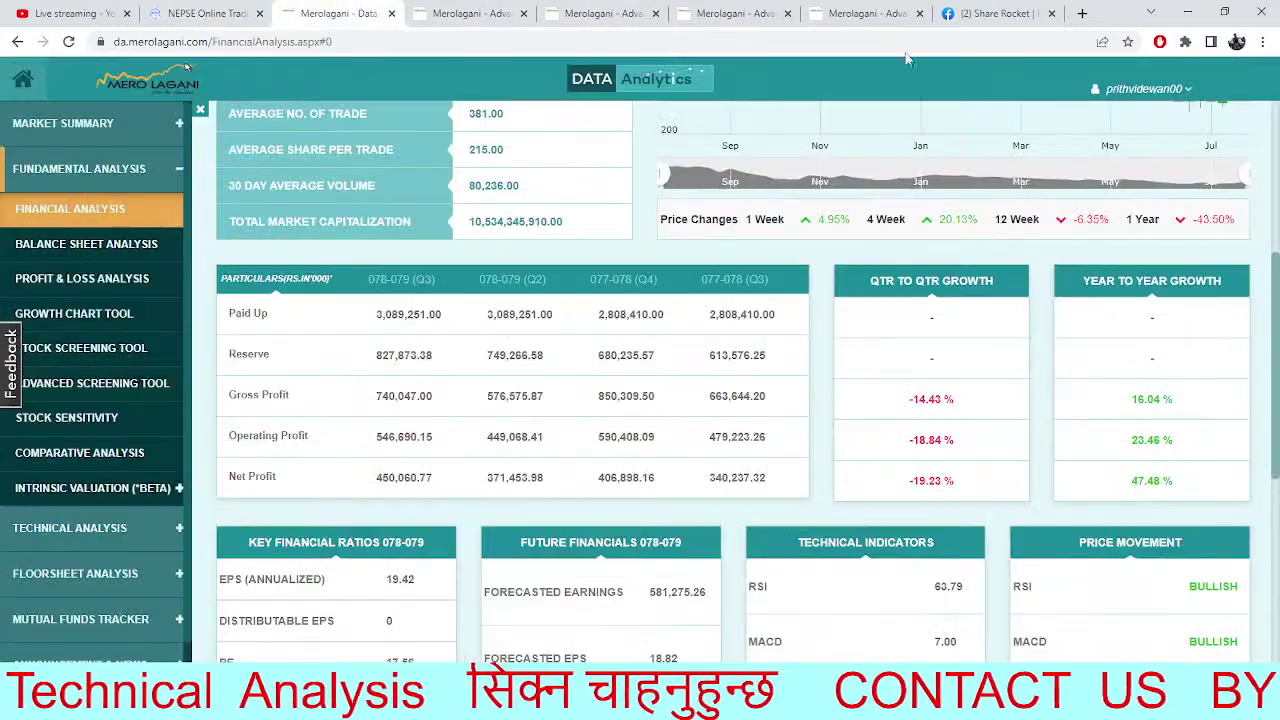
left_click(835, 12)
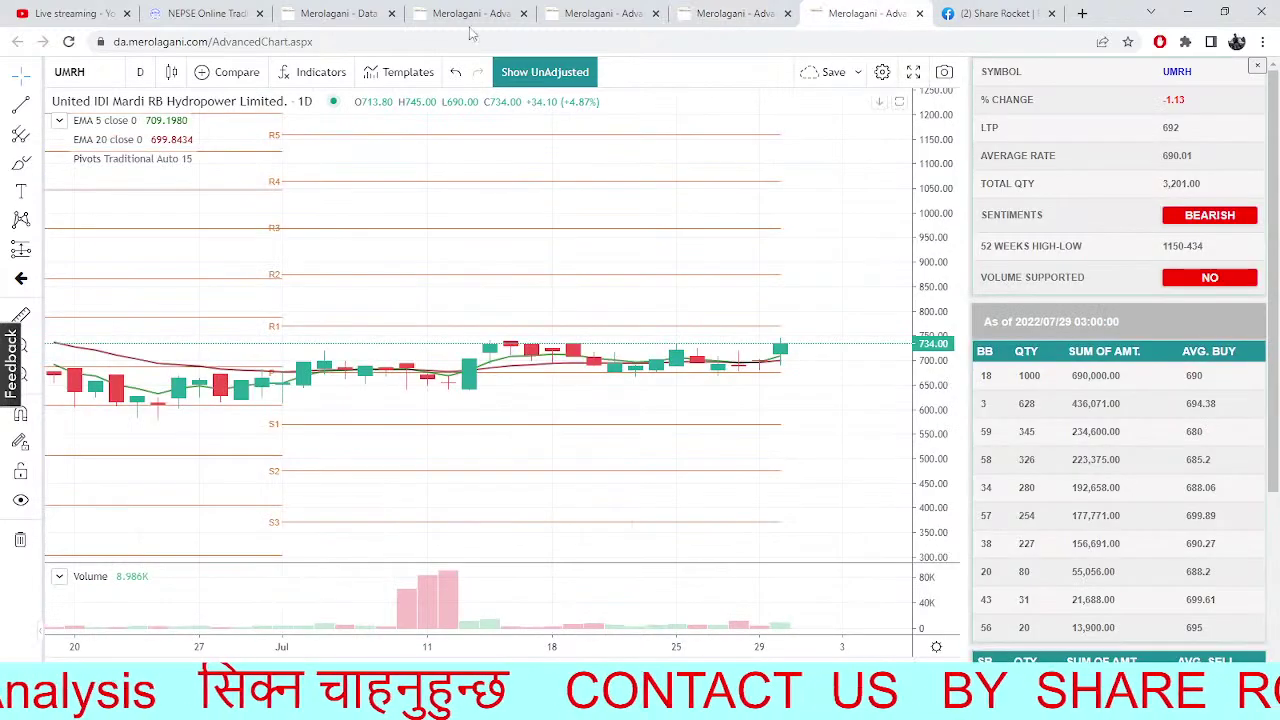
left_click(470, 13)
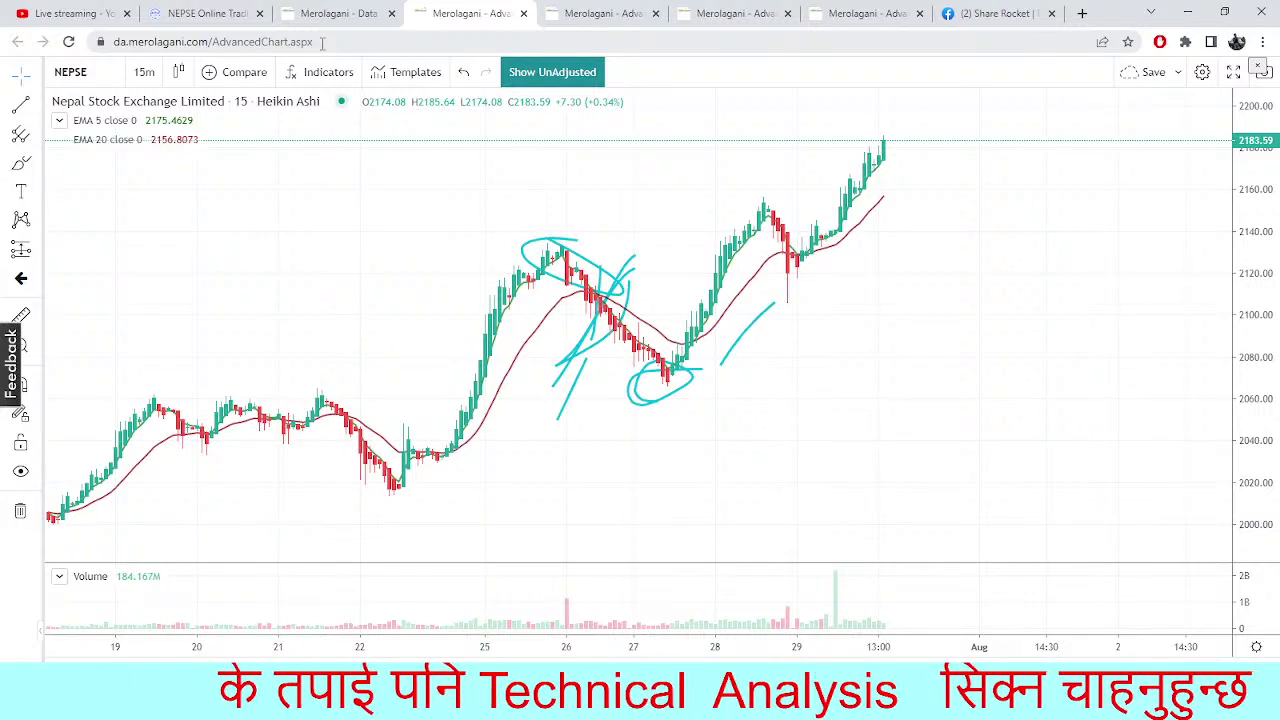
left_click(600, 13)
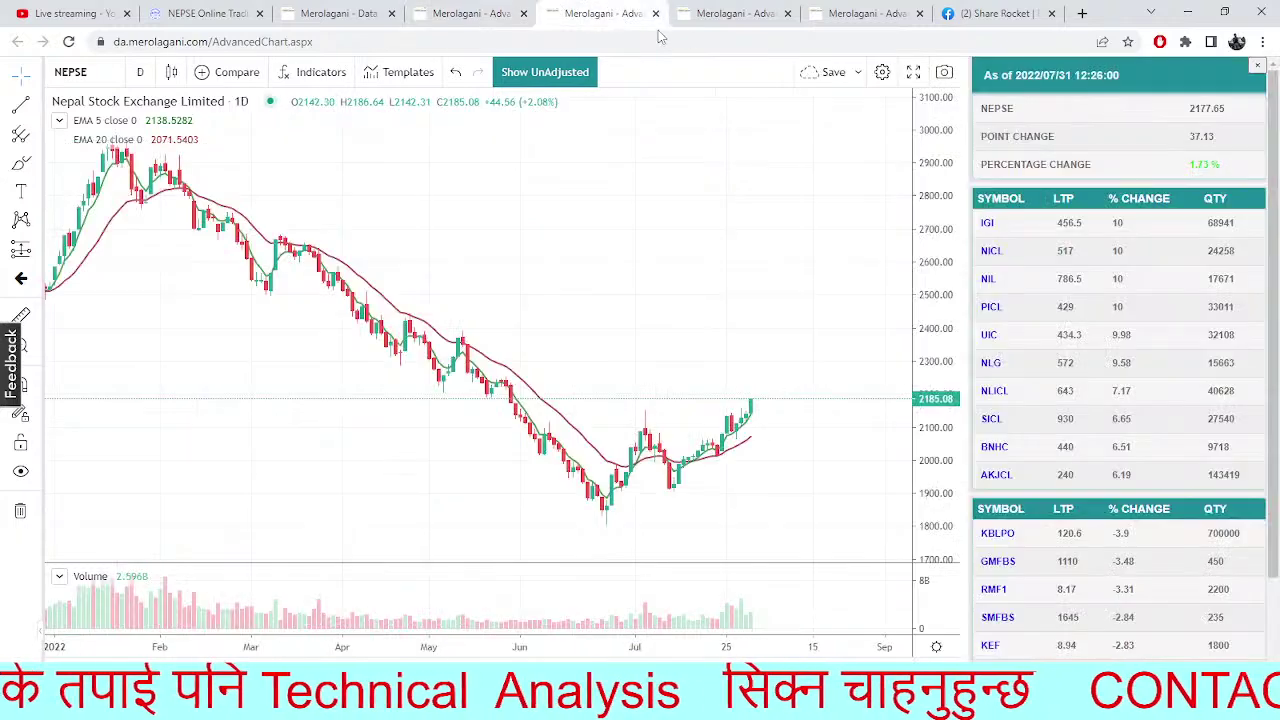
Load the NEPSE index (Nepal Stock Exchange Limited) in the daily chart with pivot levels in place of SHPC
left_click(766, 8)
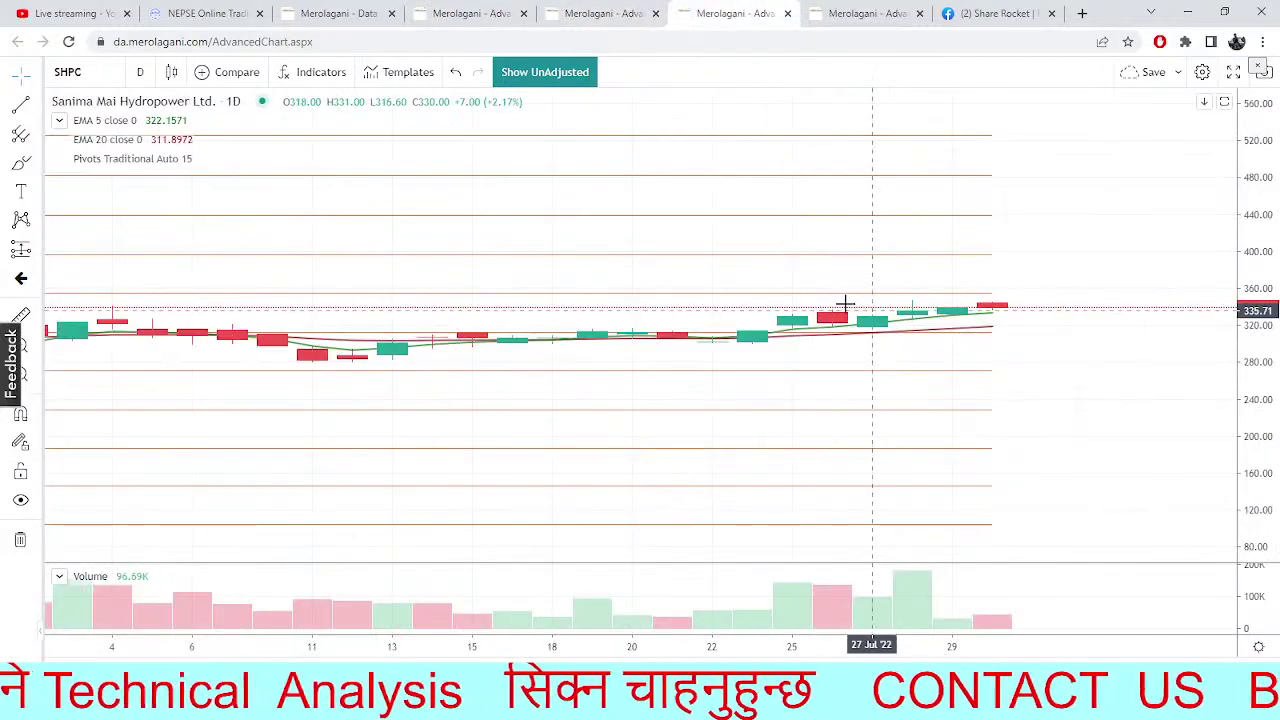
left_click(72, 71)
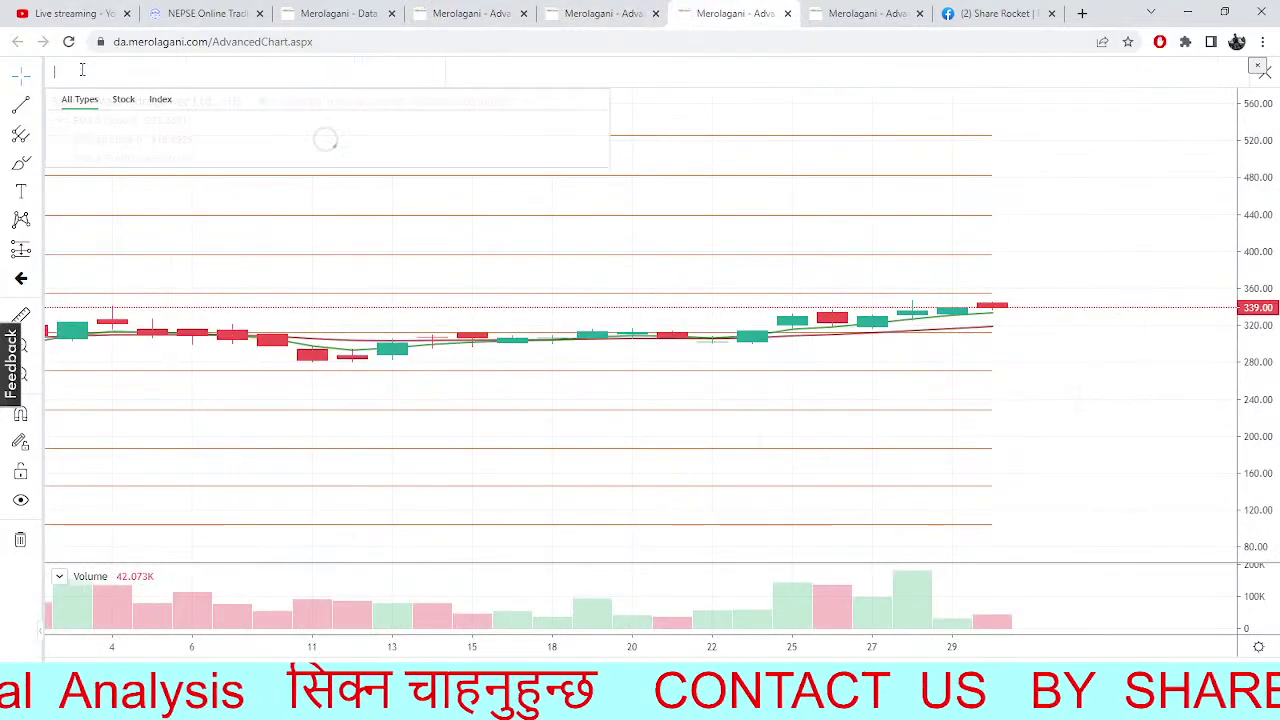
type("NEPSE")
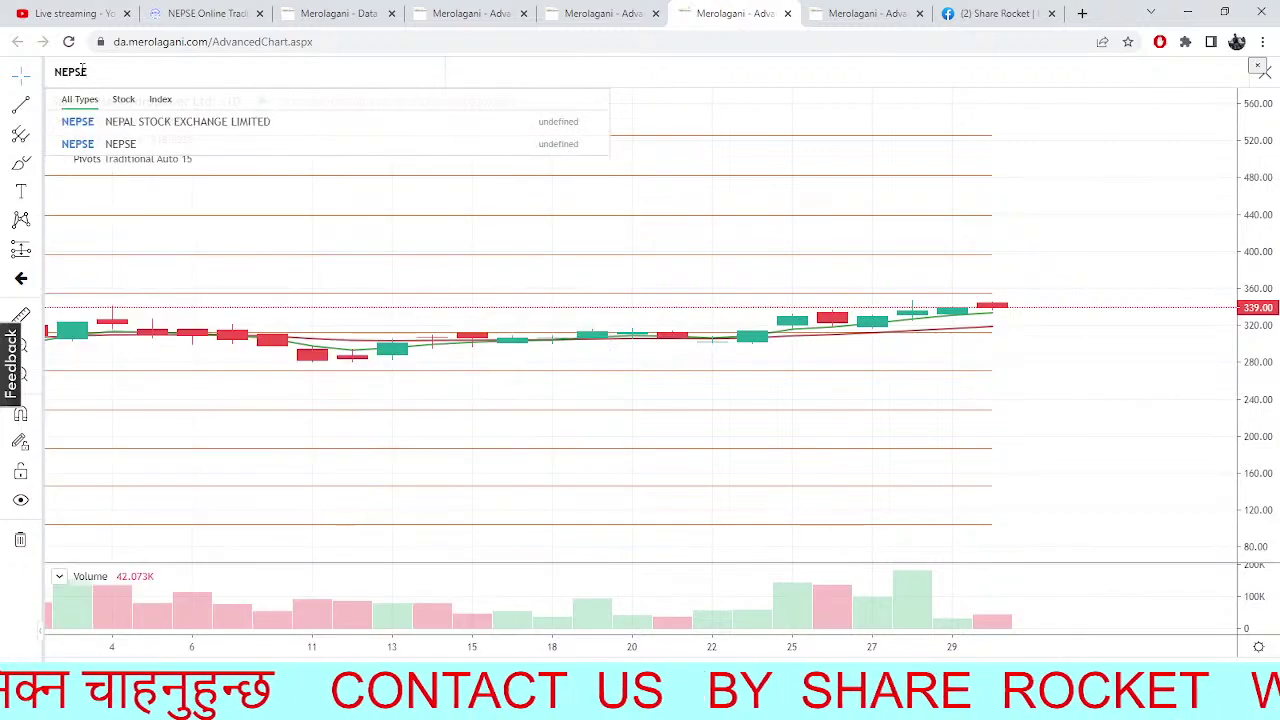
left_click(110, 121)
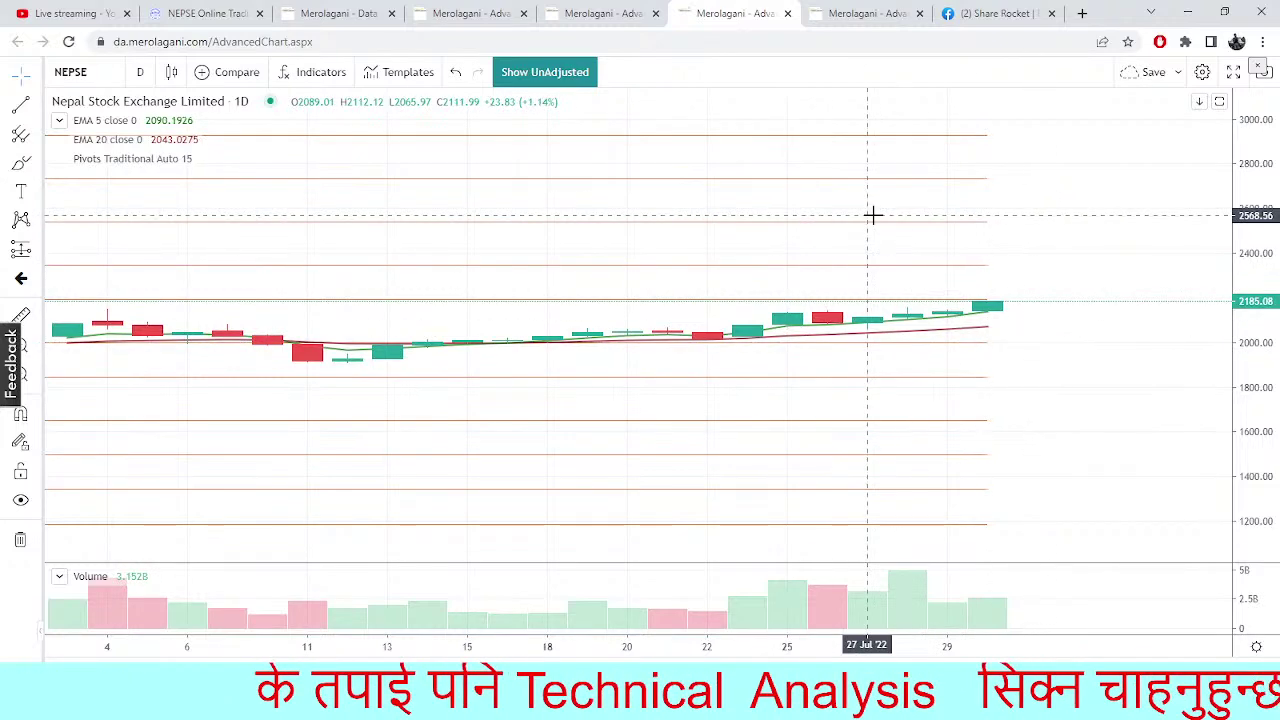
Check the live NEPSE index and NICA market depth in TMS, and return to the SHPC financial analysis
left_click(205, 13)
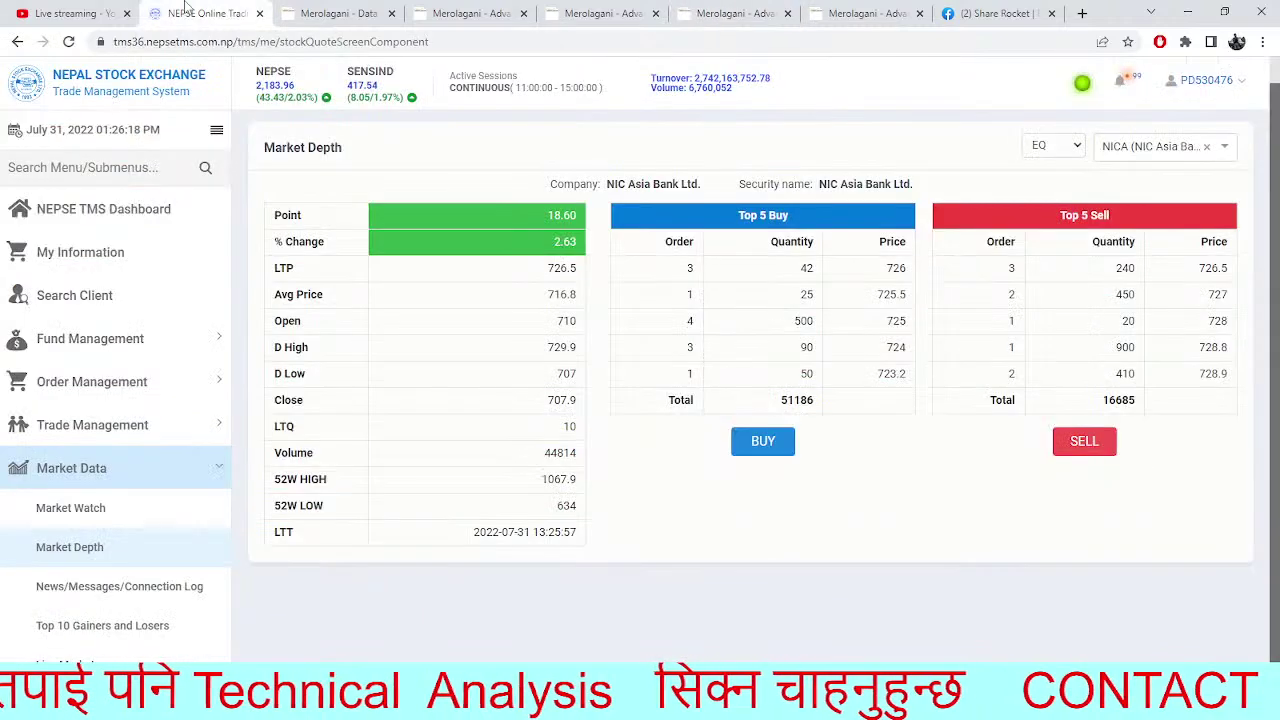
left_click(318, 8)
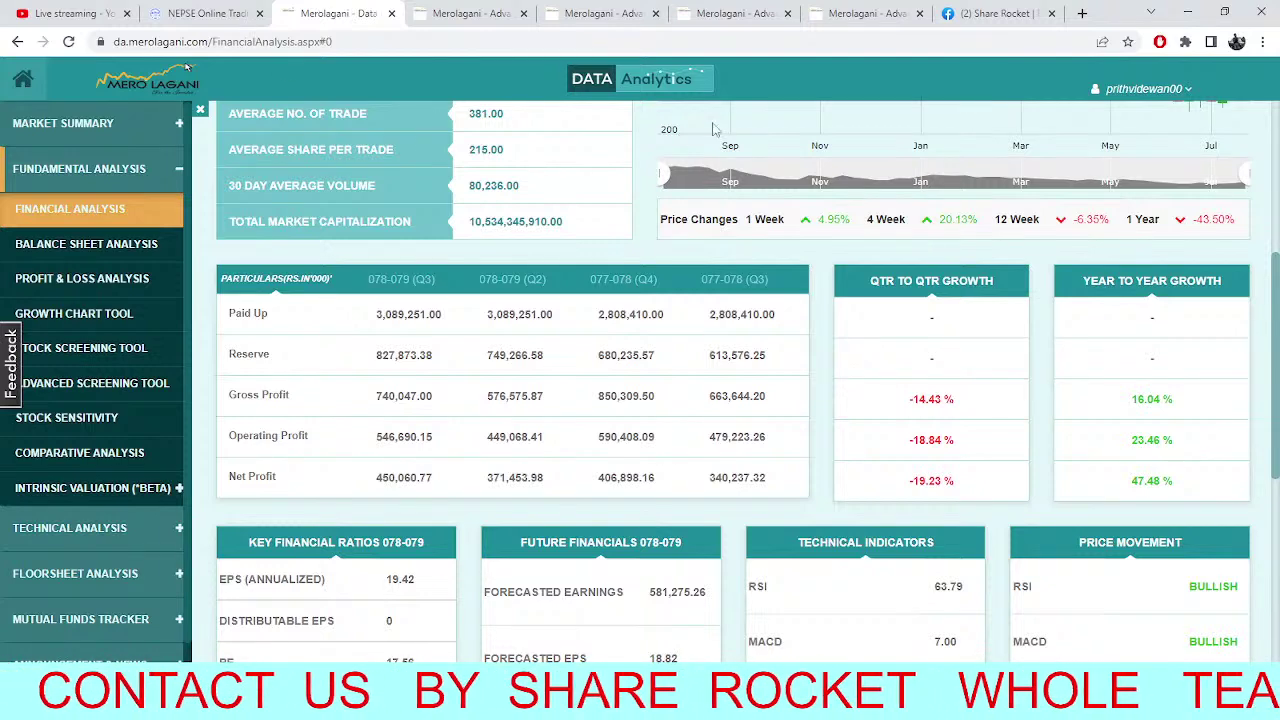
Switch to YouTube Studio and post the copied Share Rocket Facebook page link in the live chat
left_click(70, 13)
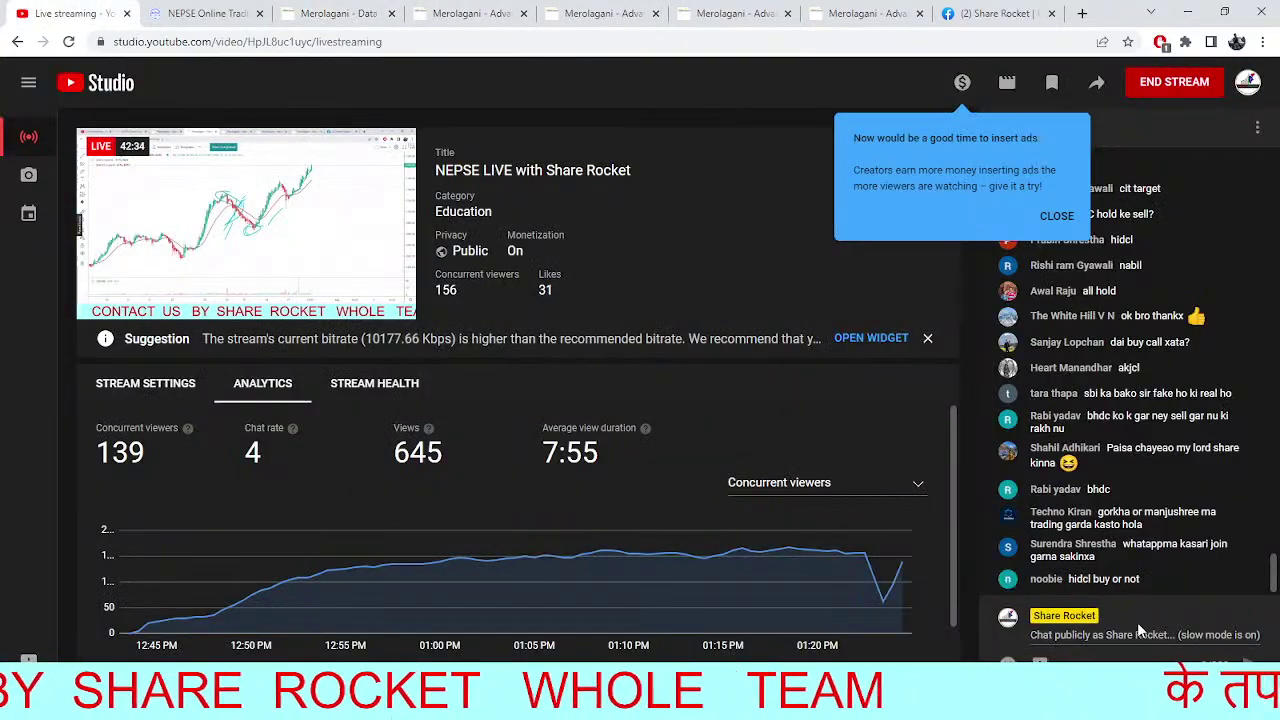
right_click(1058, 640)
left_click(1090, 482)
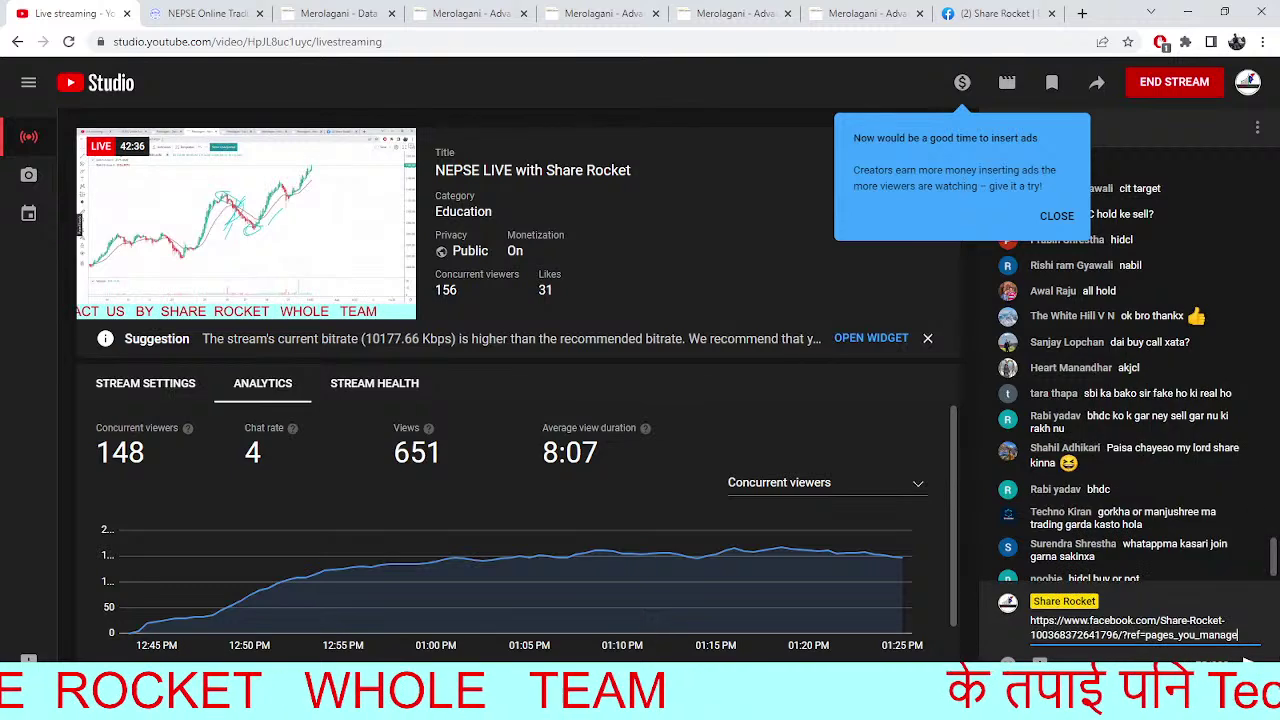
key("Return")
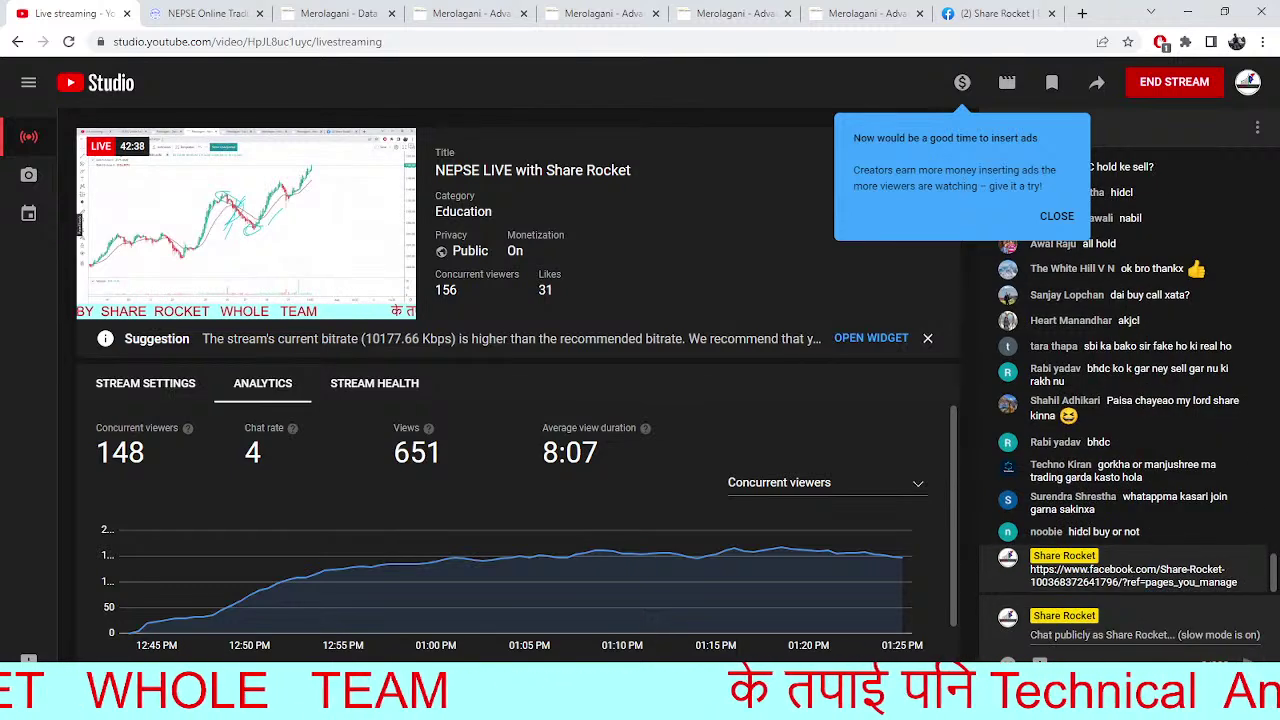
Check the NICA market depth, the 15-minute and daily NEPSE charts, and the daily NEPSE chart with pivot levels
left_click(222, 12)
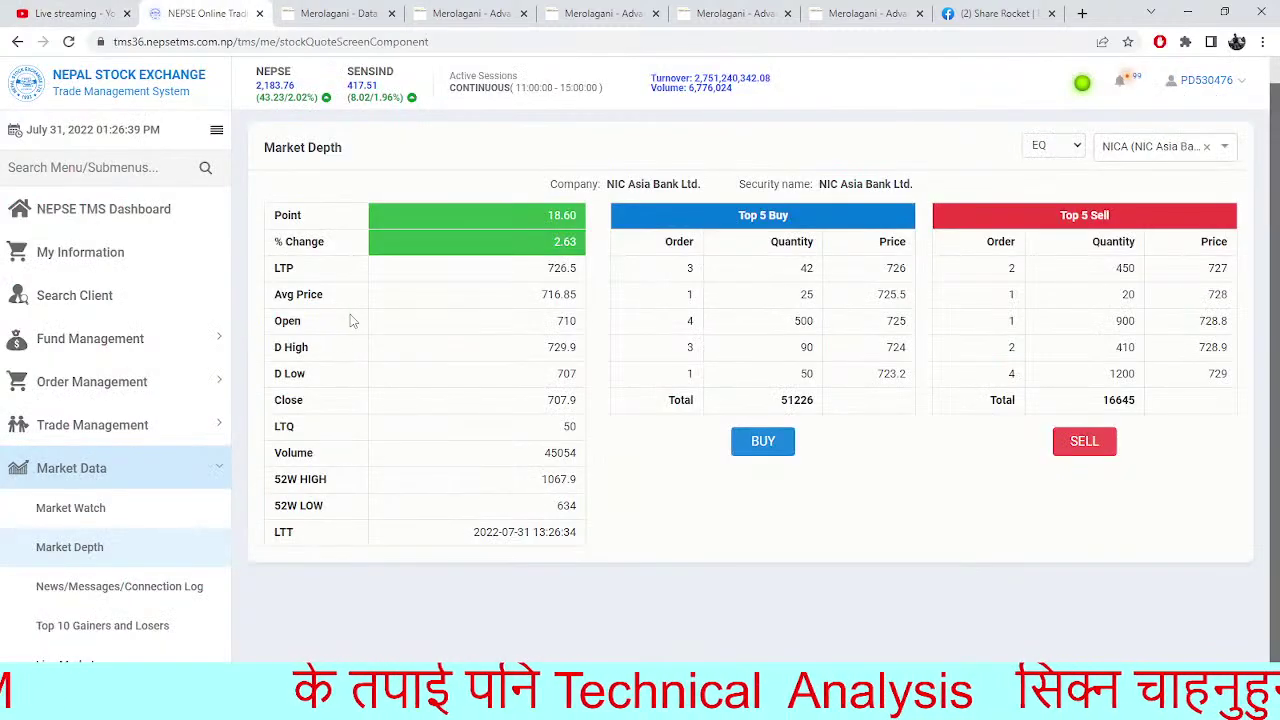
left_click(340, 12)
left_click(466, 13)
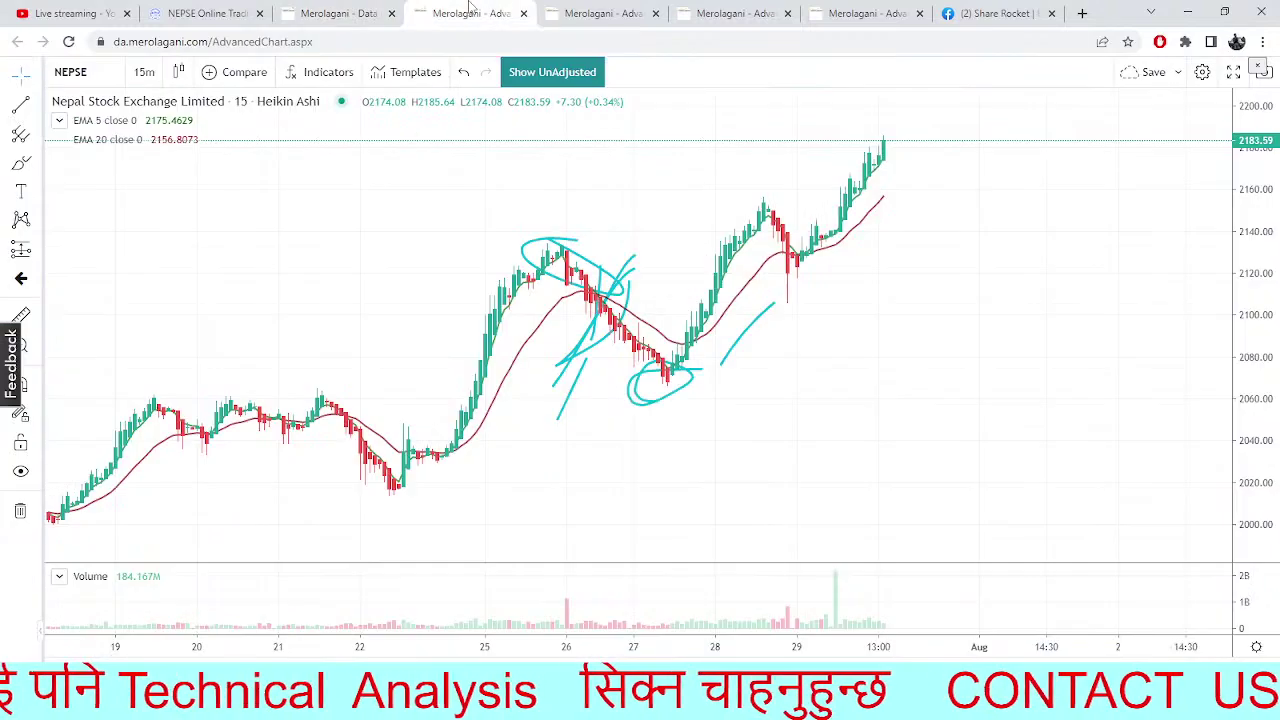
left_click(600, 13)
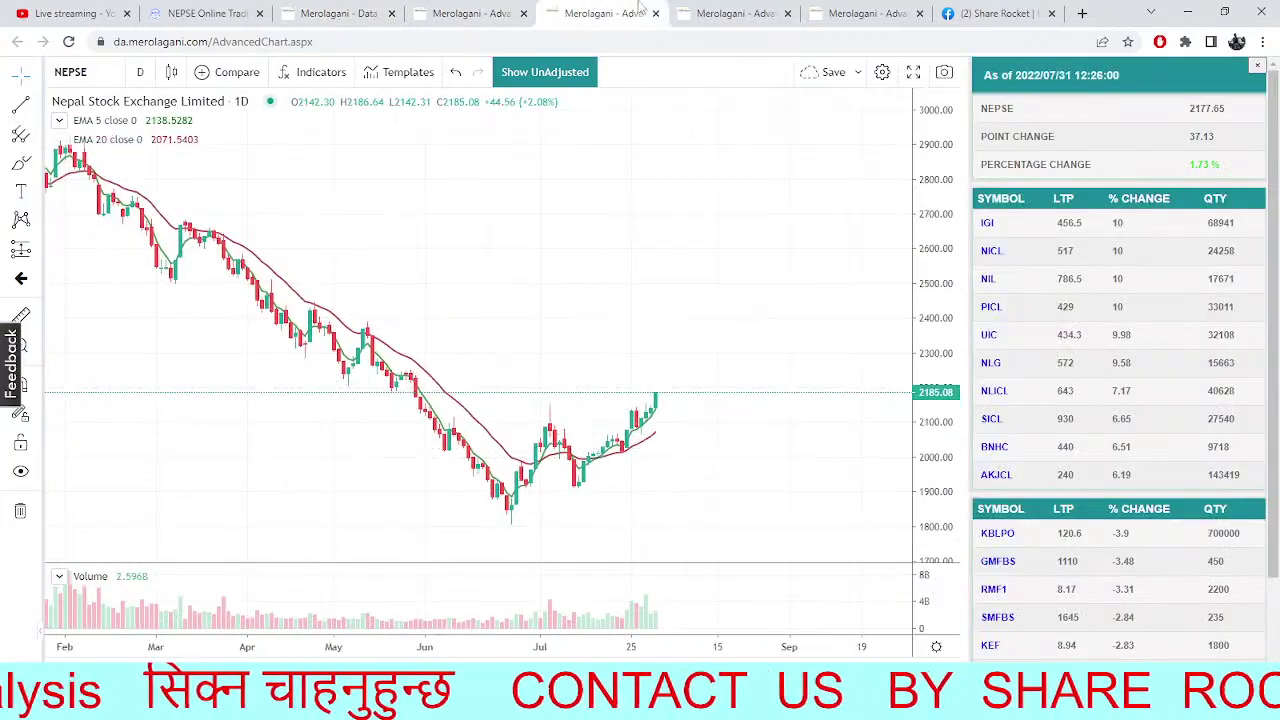
left_click(702, 12)
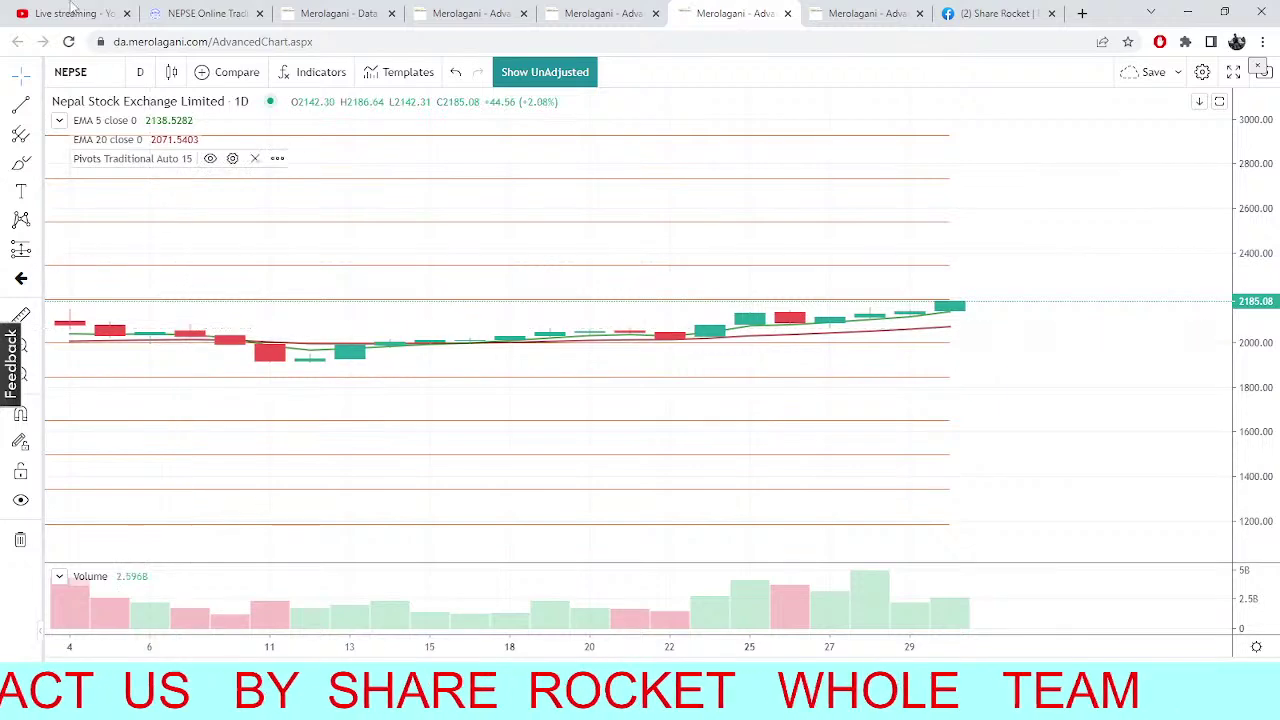
Return to the TMS market depth and clear the selected NICA security
left_click(205, 13)
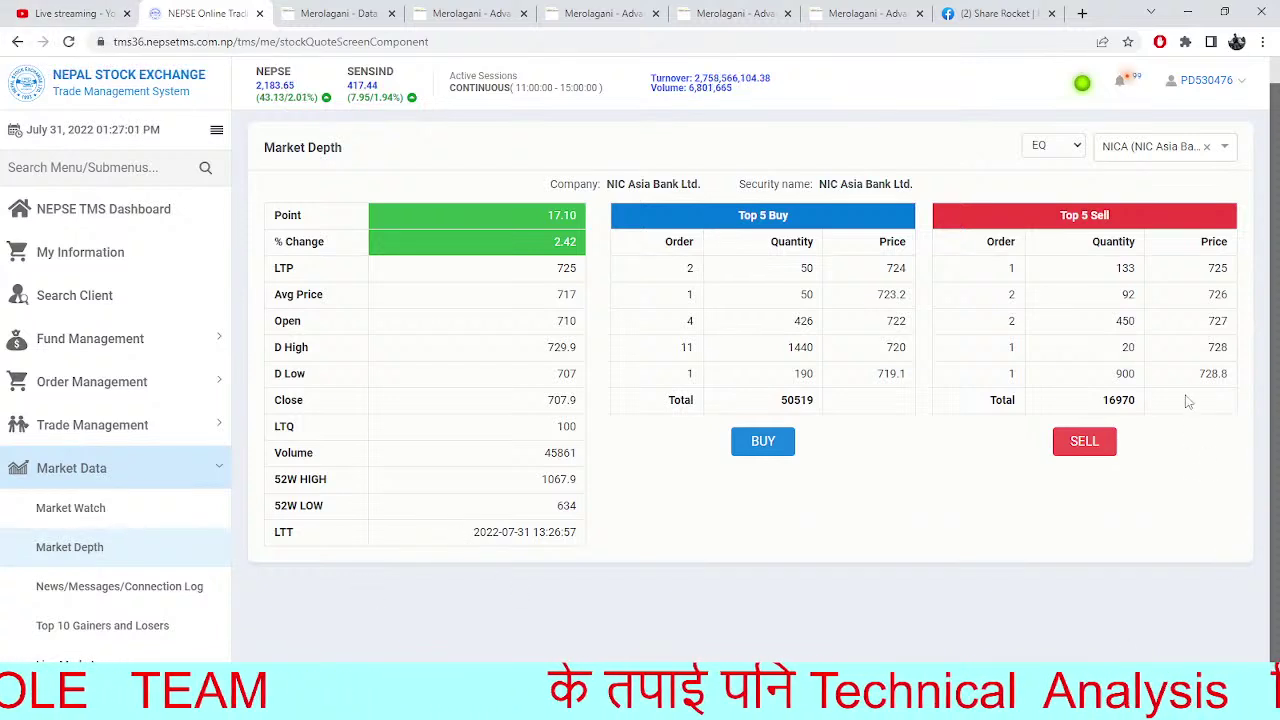
left_click(1207, 147)
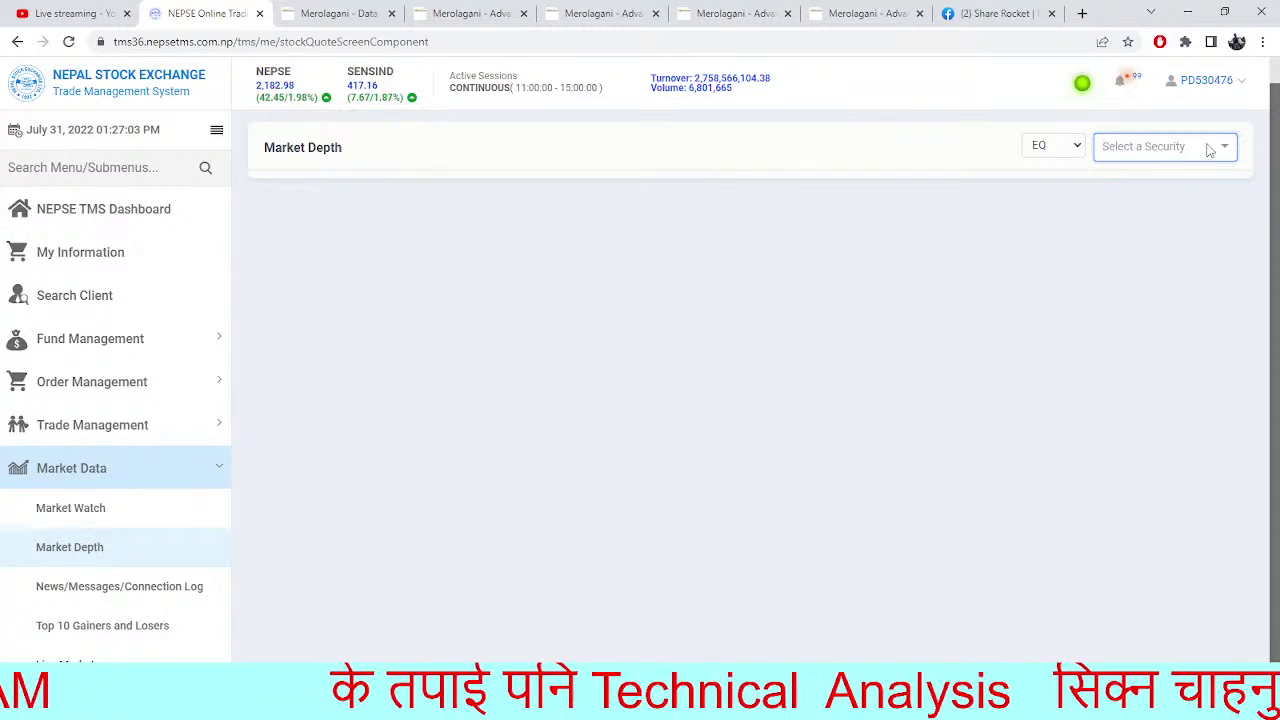
type("hifc")
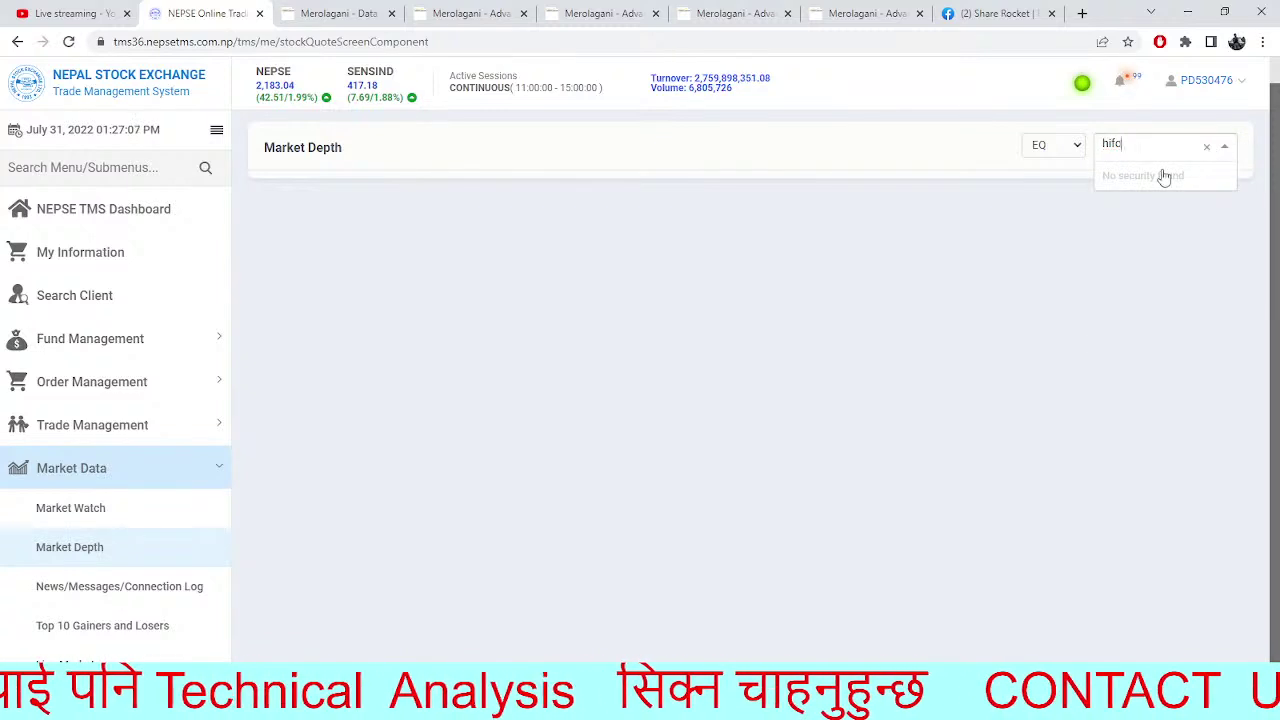
key("BackSpace")
key("BackSpace")
type("fc")
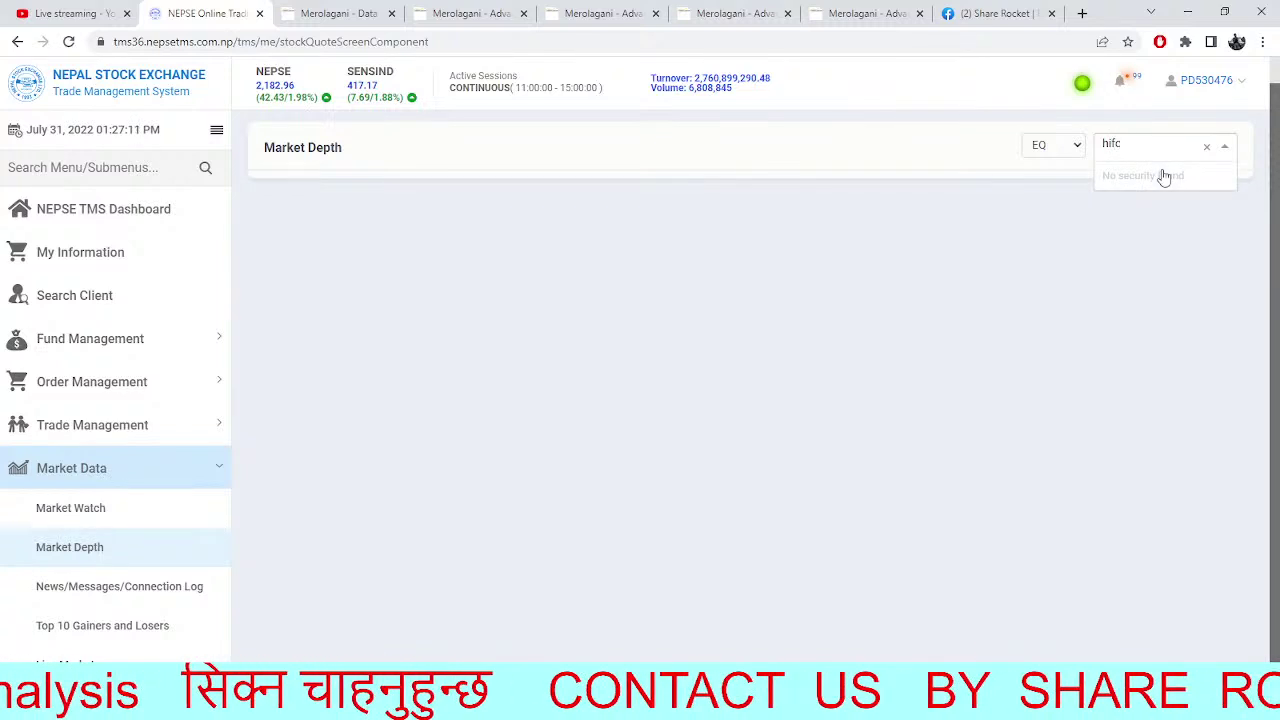
key("BackSpace")
key("BackSpace")
type("fc")
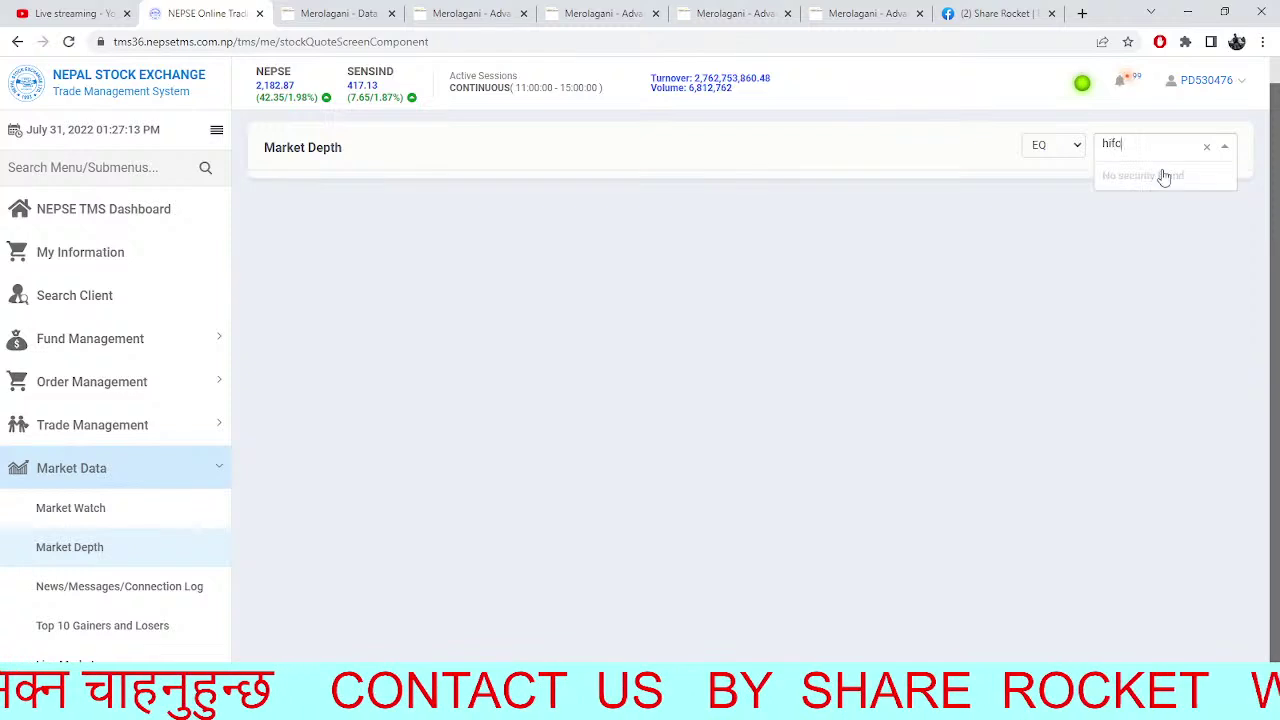
type("l")
key("BackSpace")
key("BackSpace")
key("BackSpace")
key("BackSpace")
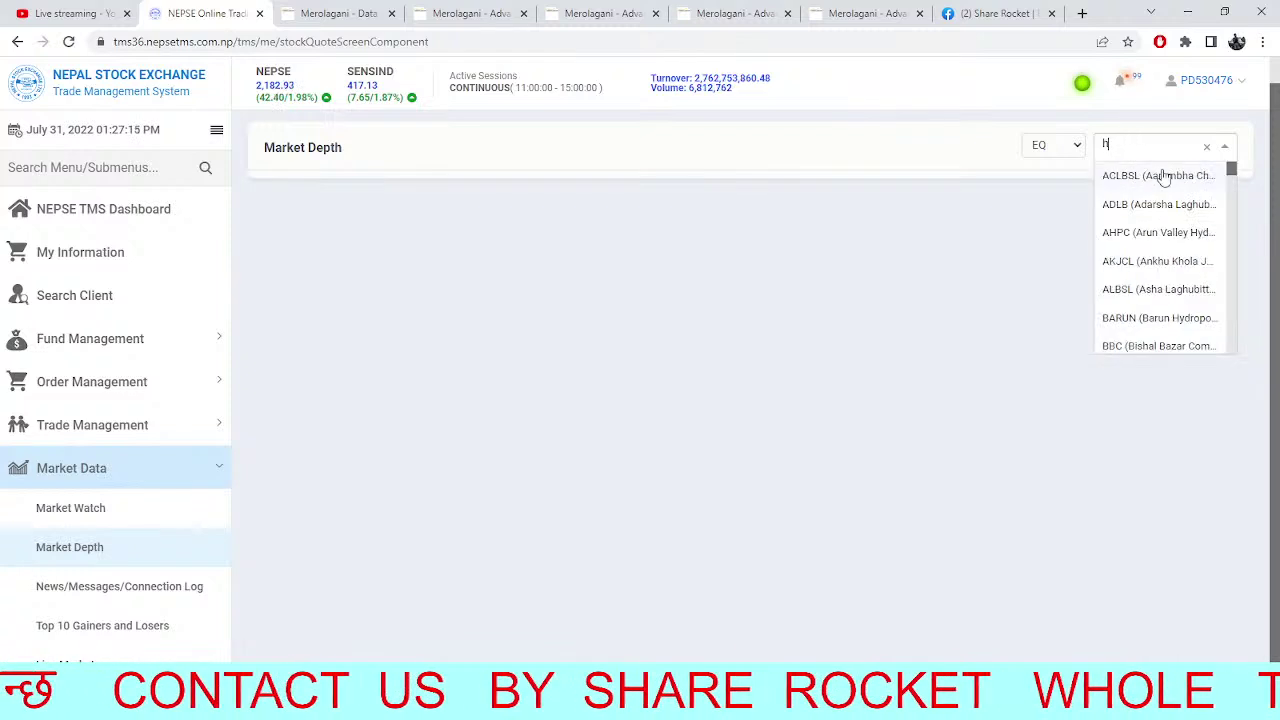
Load the market depth for HIDCL and examine its top five sell orders
type("idcl")
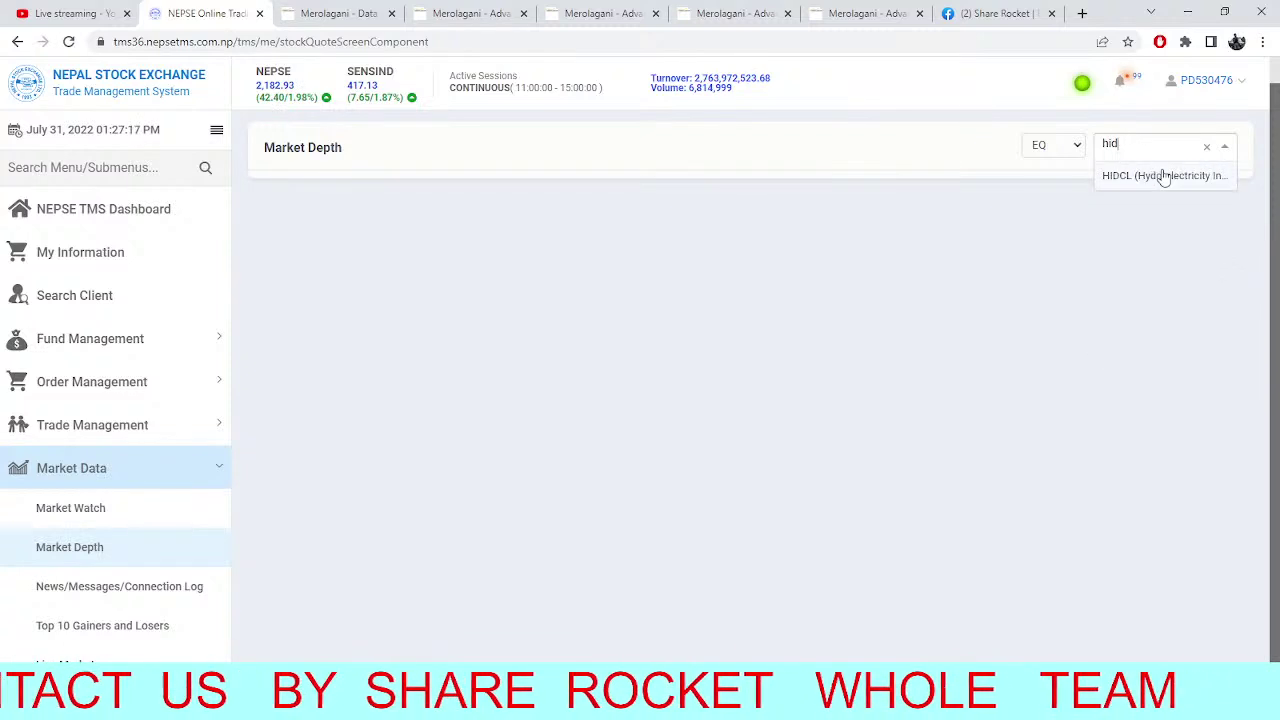
left_click(1170, 192)
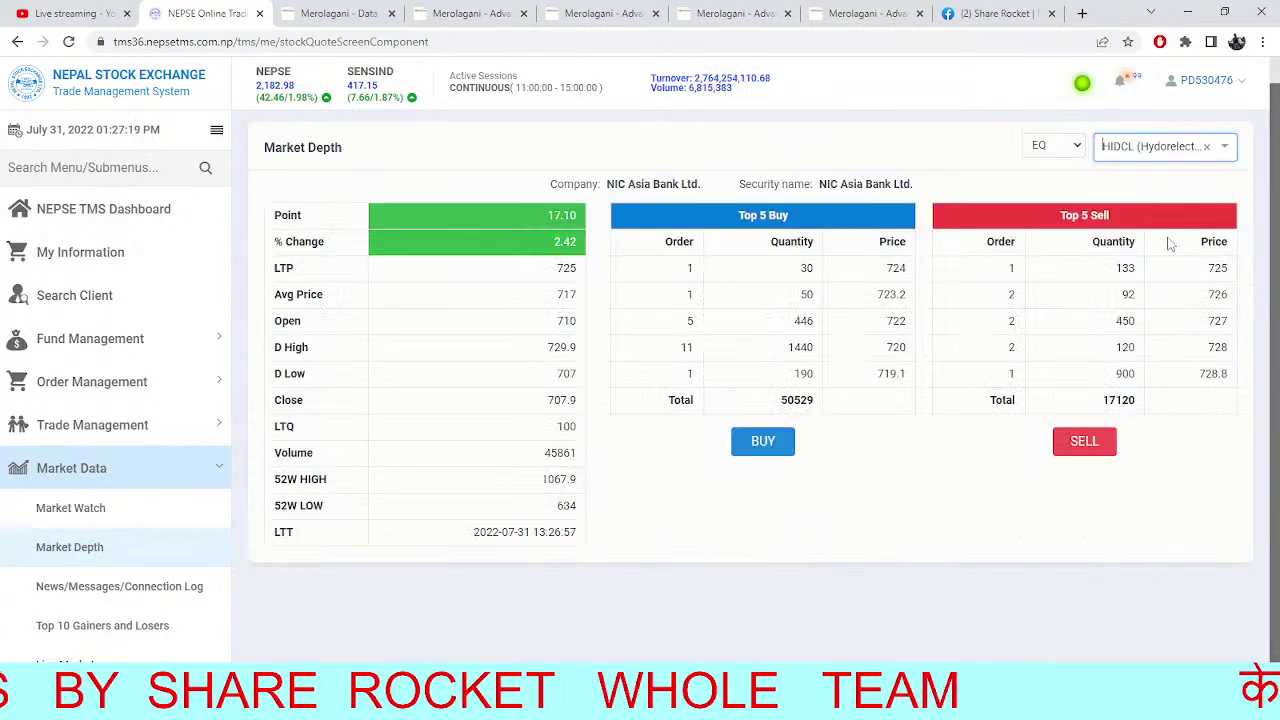
left_click_drag(1154, 463, 1048, 337)
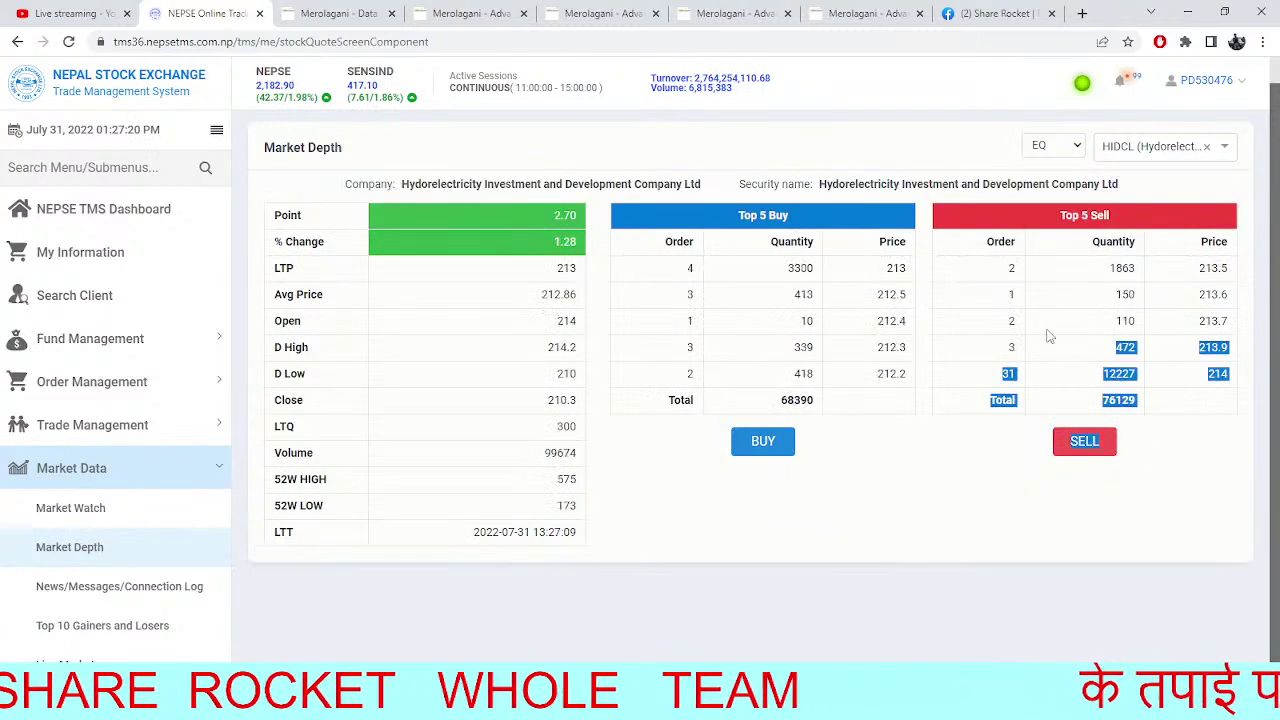
left_click(918, 508)
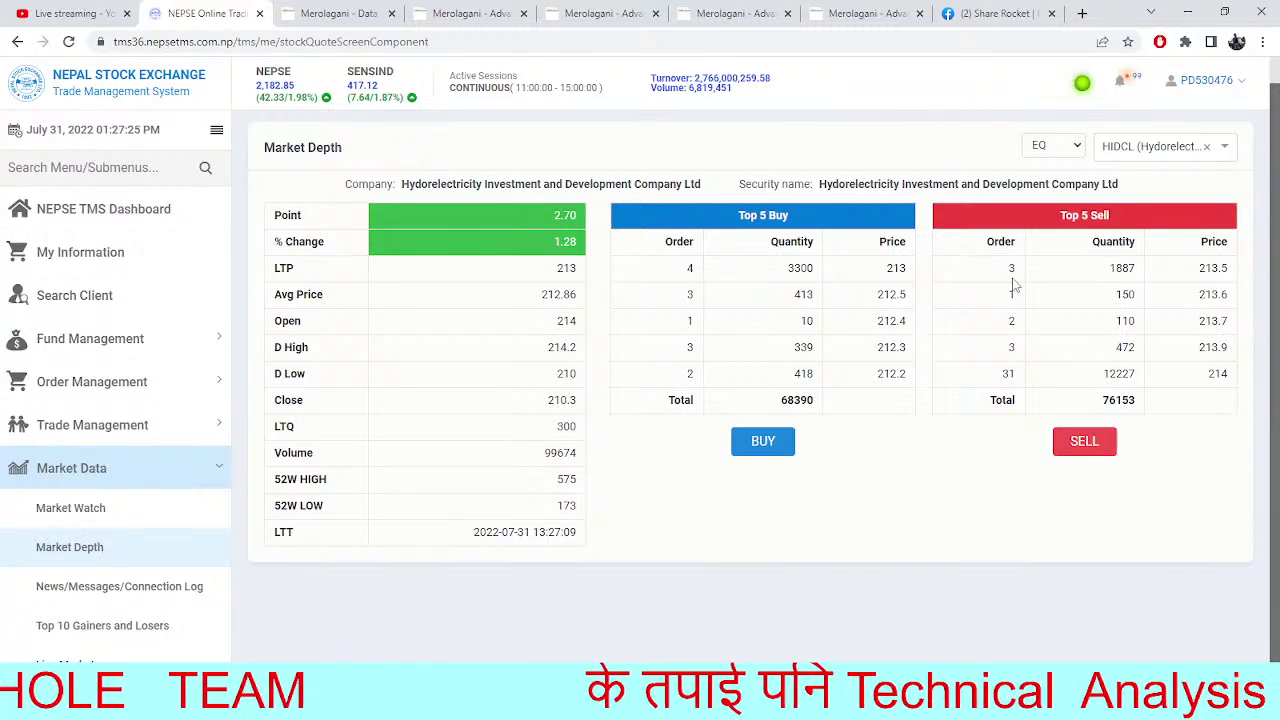
Check the 15-minute NEPSE chart, and return to the live HIDCL market depth to compare buy and sell totals
left_click(410, 10)
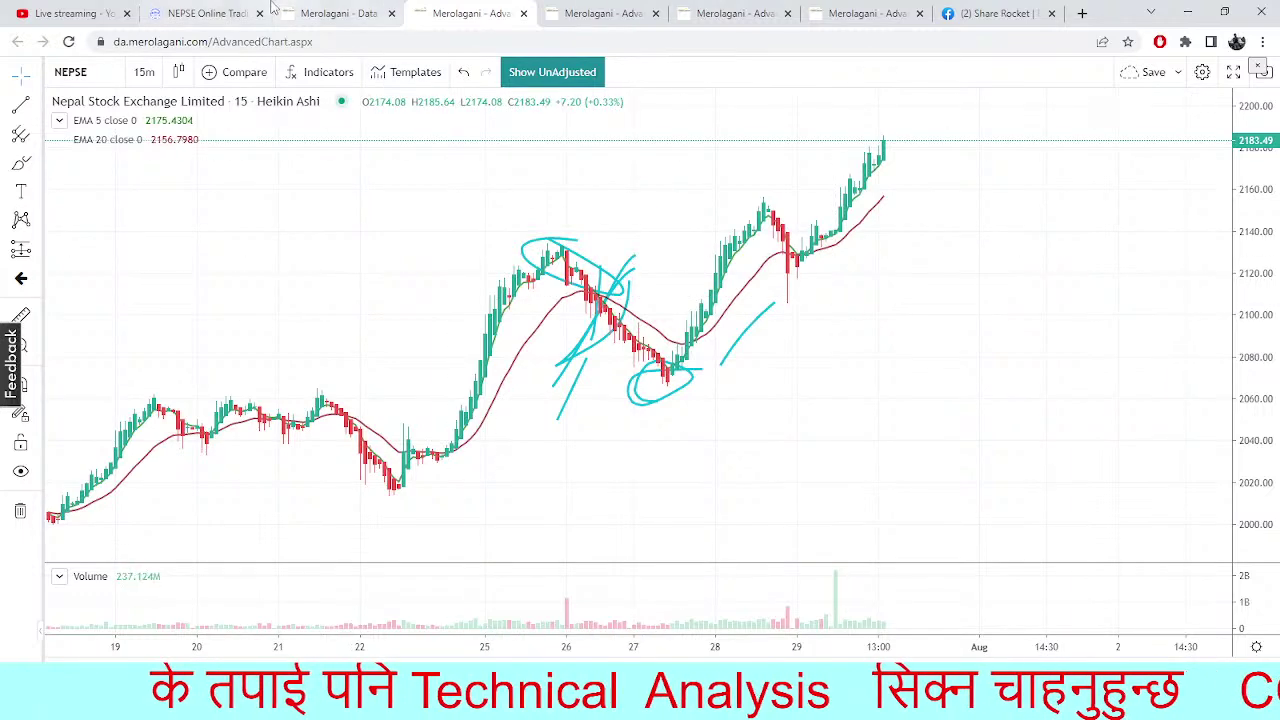
left_click(218, 8)
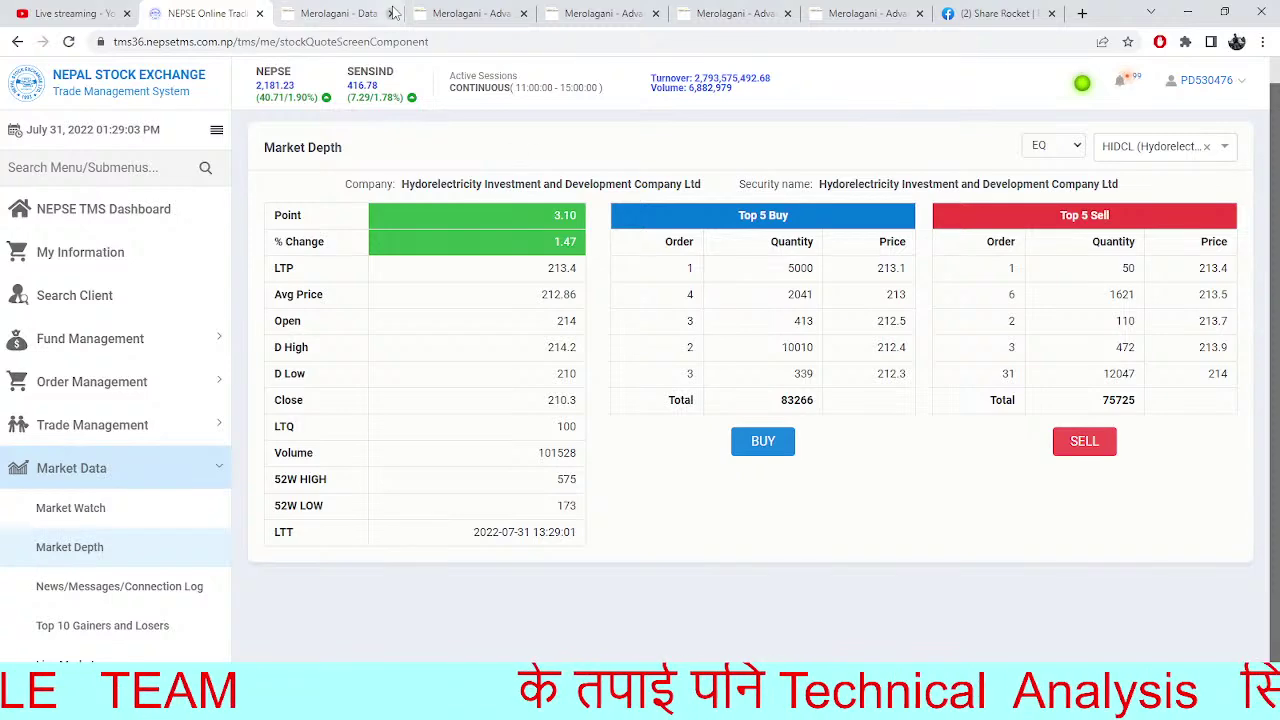
Review the HIDCL market depth, the financial analysis page, and the NEPSE and UMRH price charts across the open pages
left_click(322, 10)
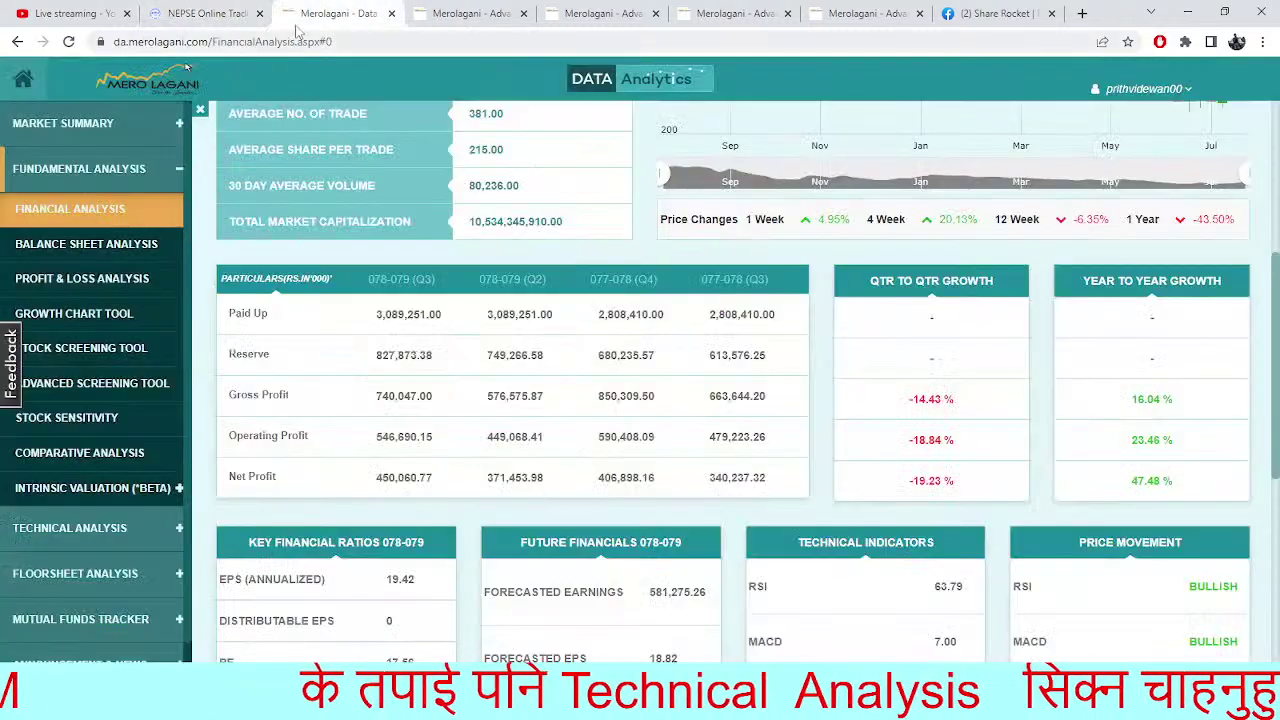
left_click(228, 8)
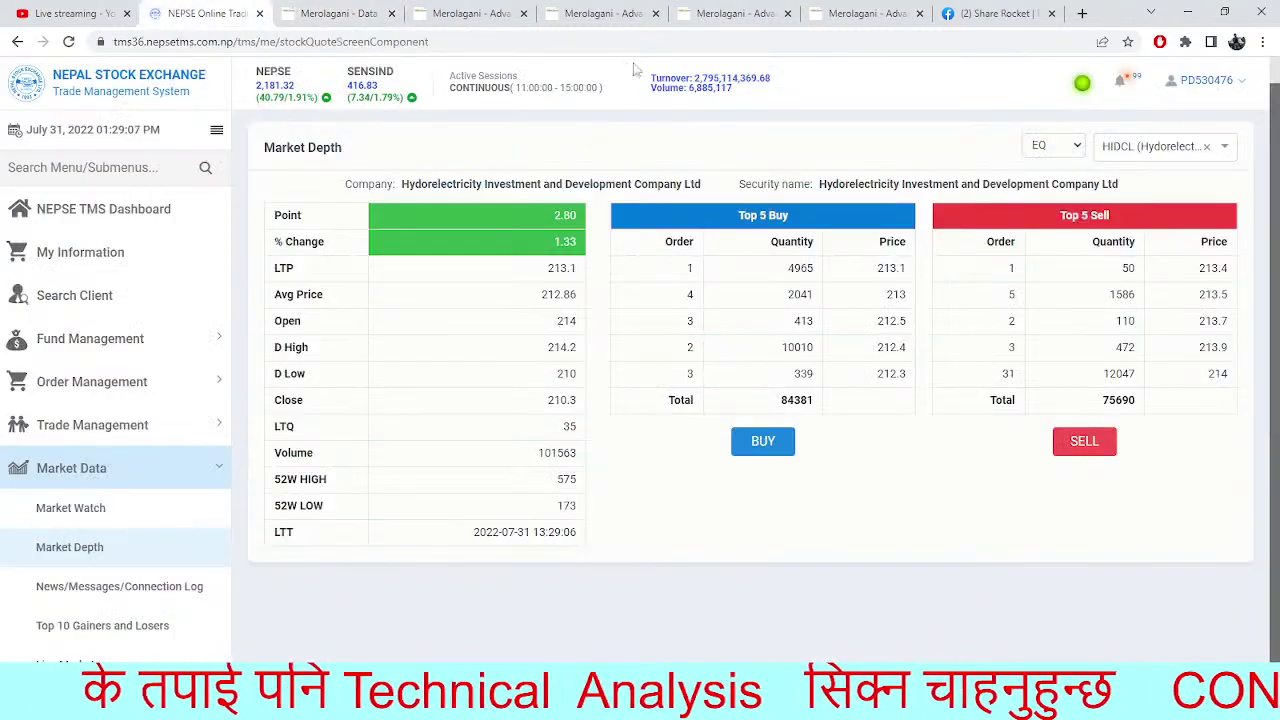
left_click(507, 8)
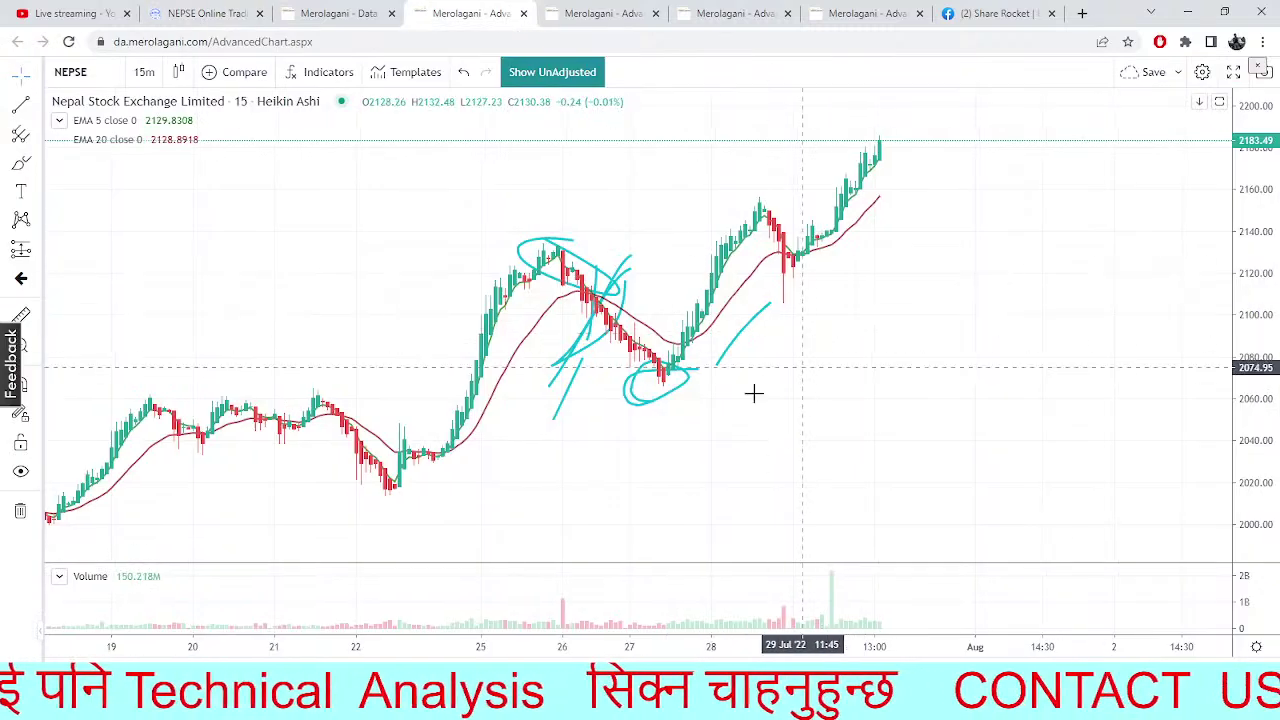
left_click(579, 8)
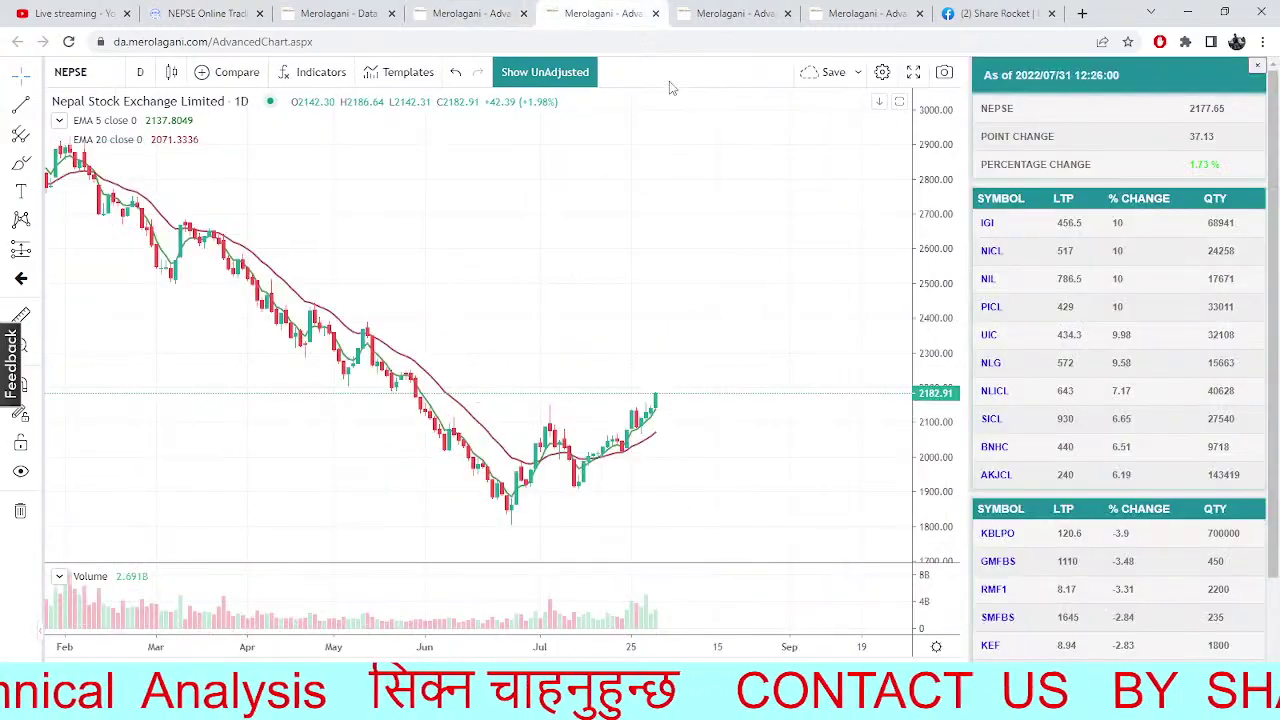
left_click(733, 12)
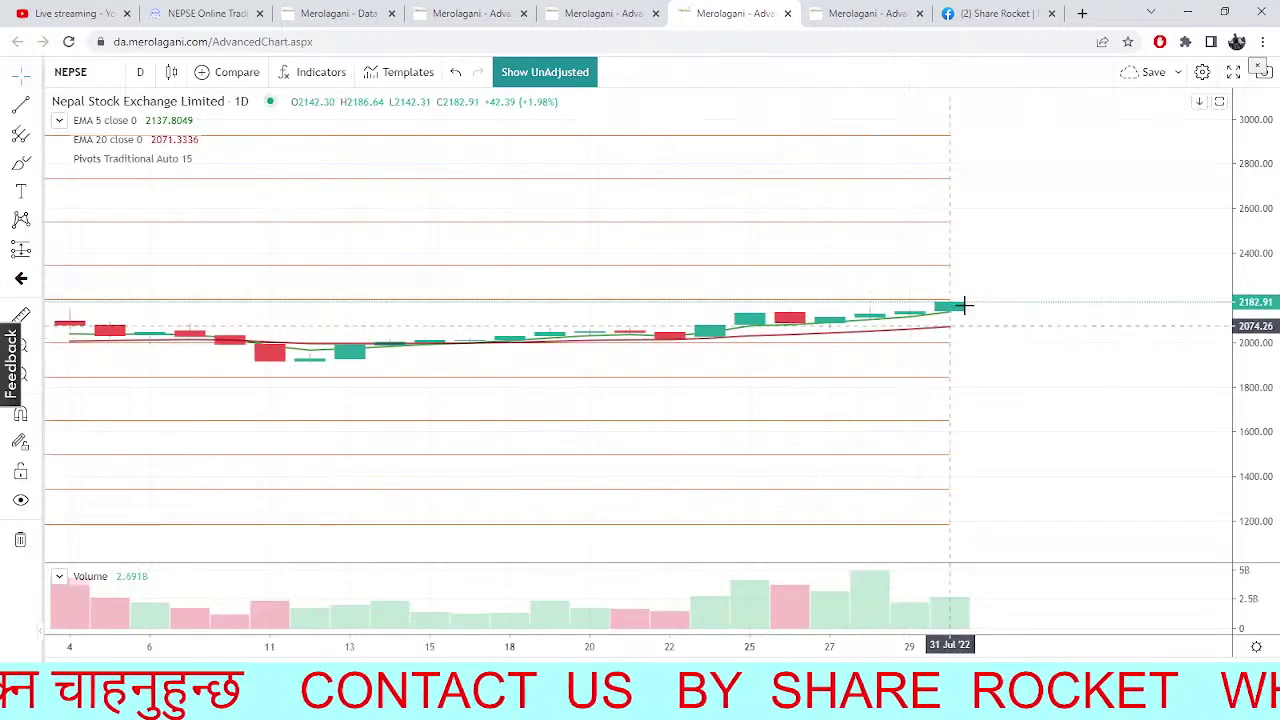
left_click(868, 12)
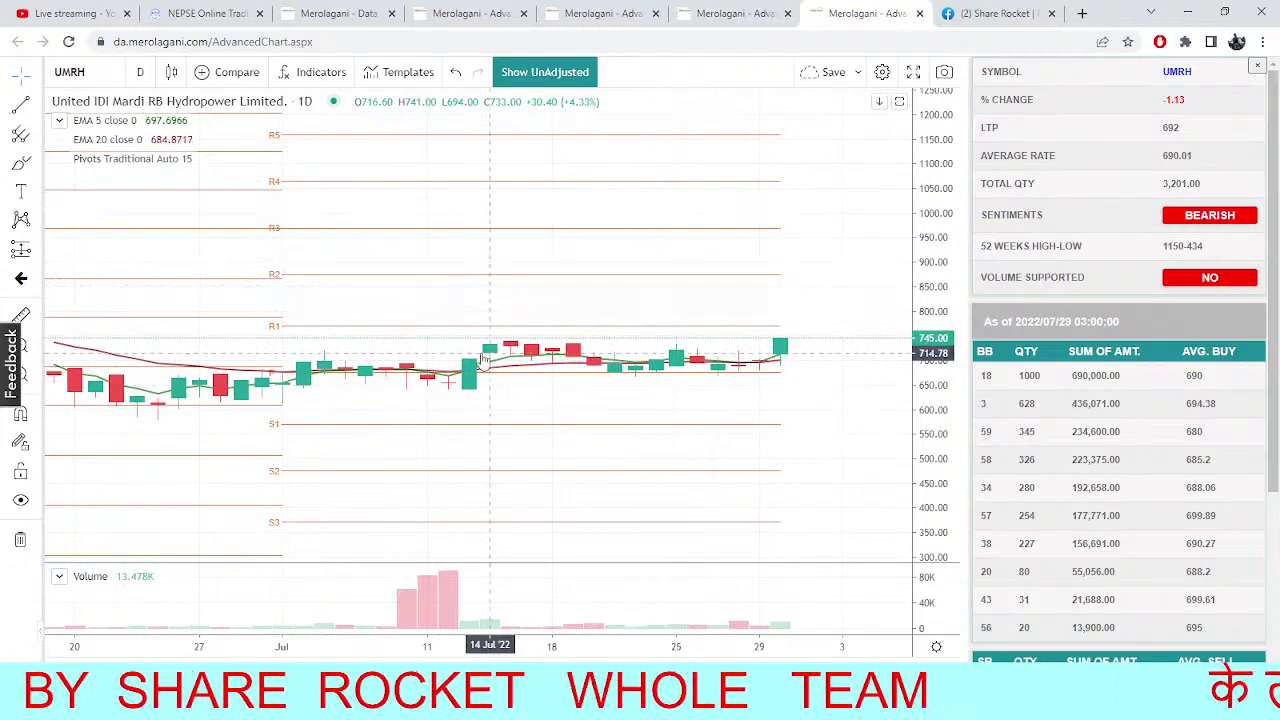
left_click(410, 10)
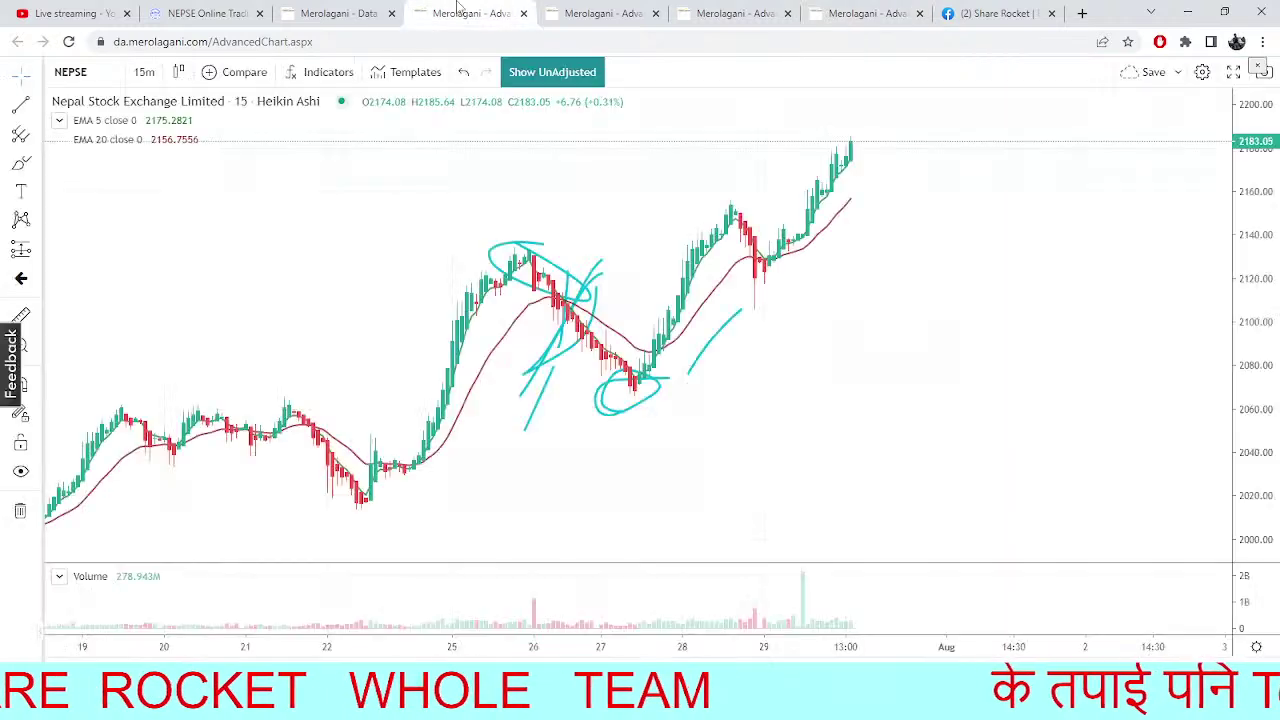
left_click(348, 10)
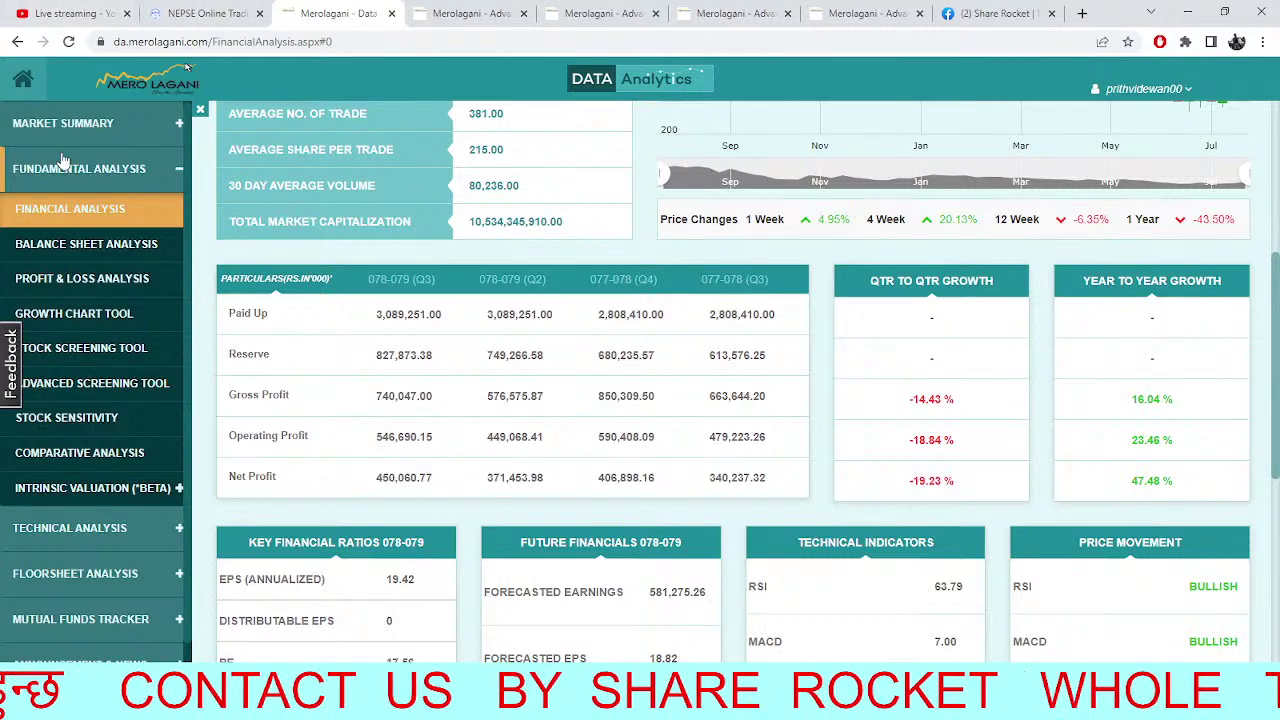
Switch to YouTube Studio and post the copied Share Rocket Facebook page link in the live stream chat
left_click(22, 12)
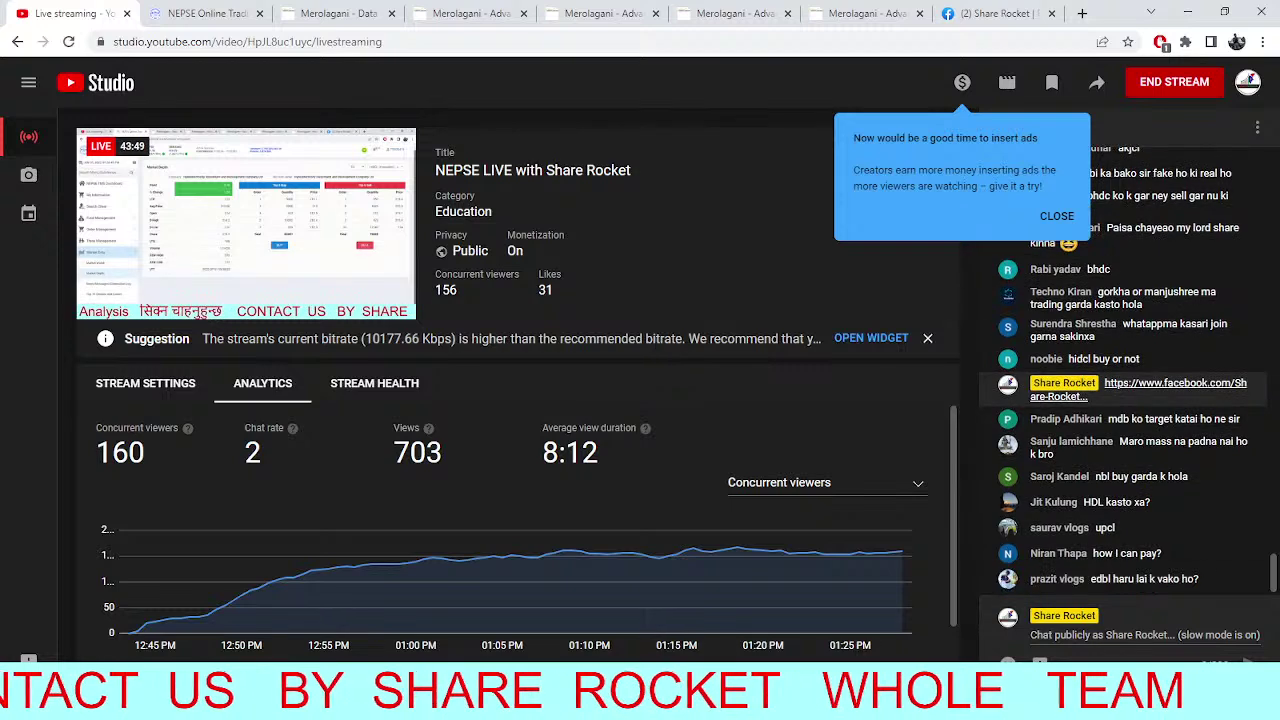
right_click(1145, 628)
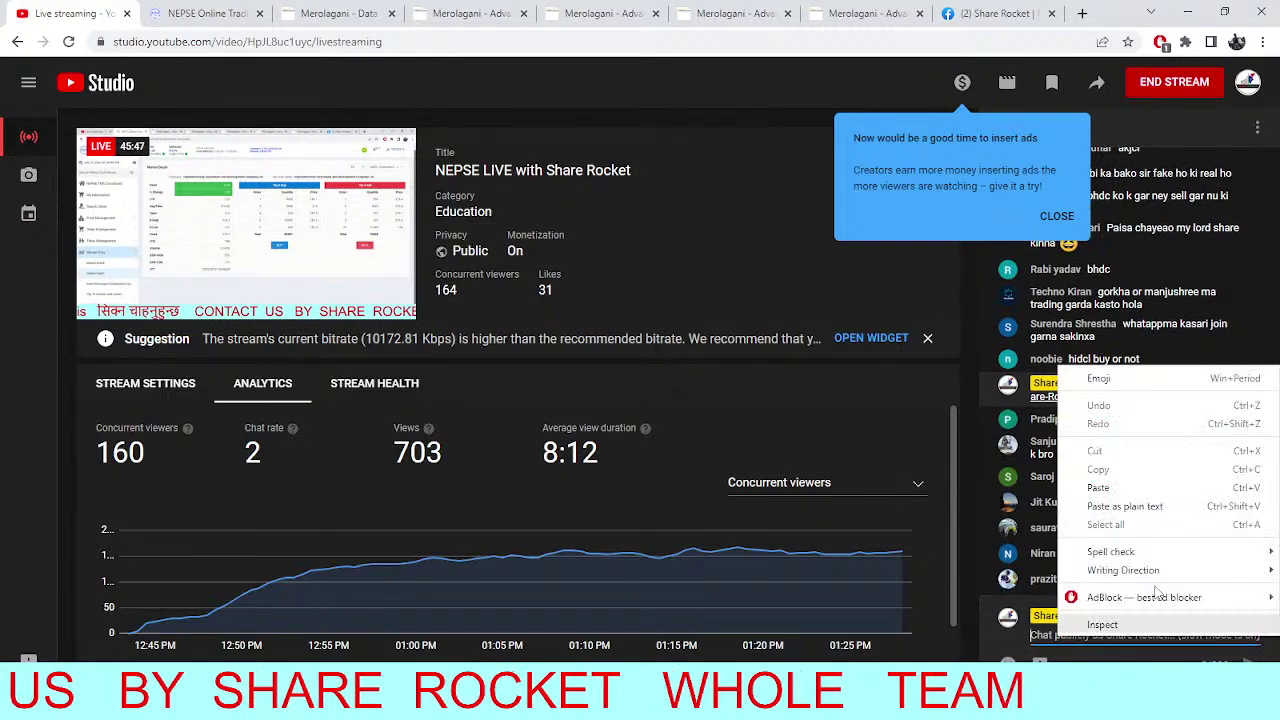
left_click(1127, 490)
key("ctrl+v")
key("Return")
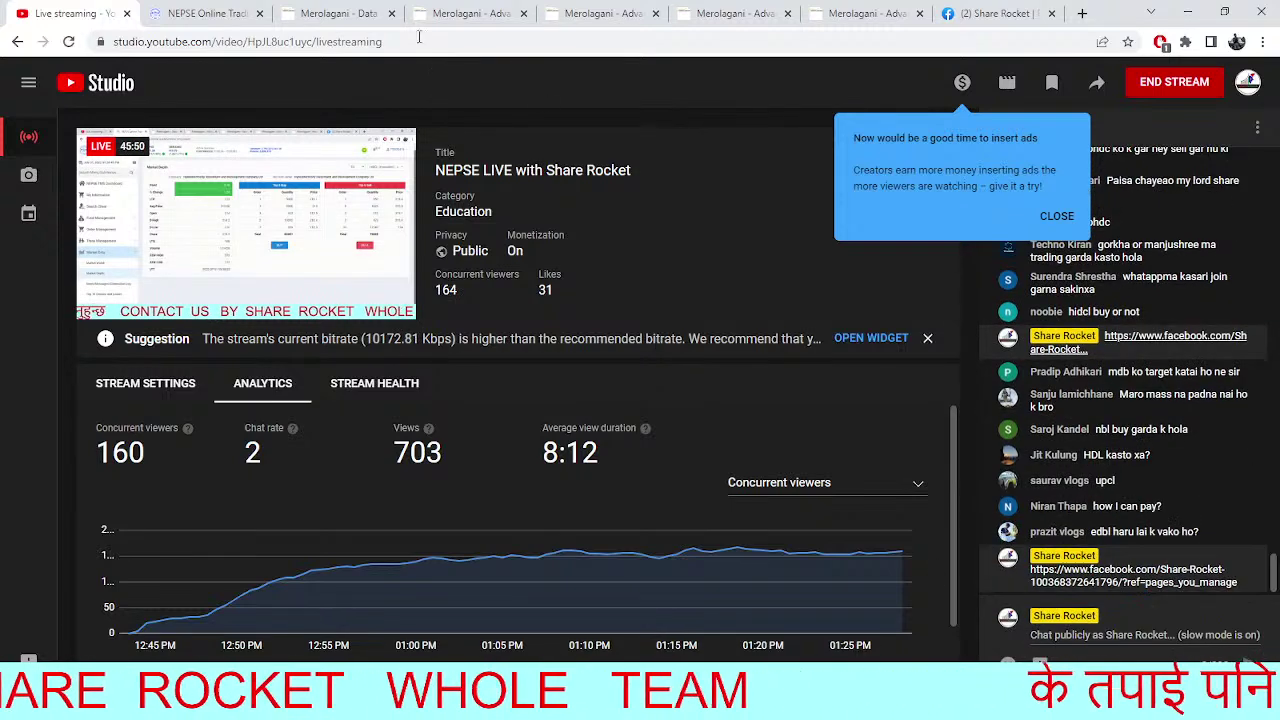
Switch to the NEPSE Trade Management System and show the market depth for EDBL (Excel Development Bank)
left_click(233, 8)
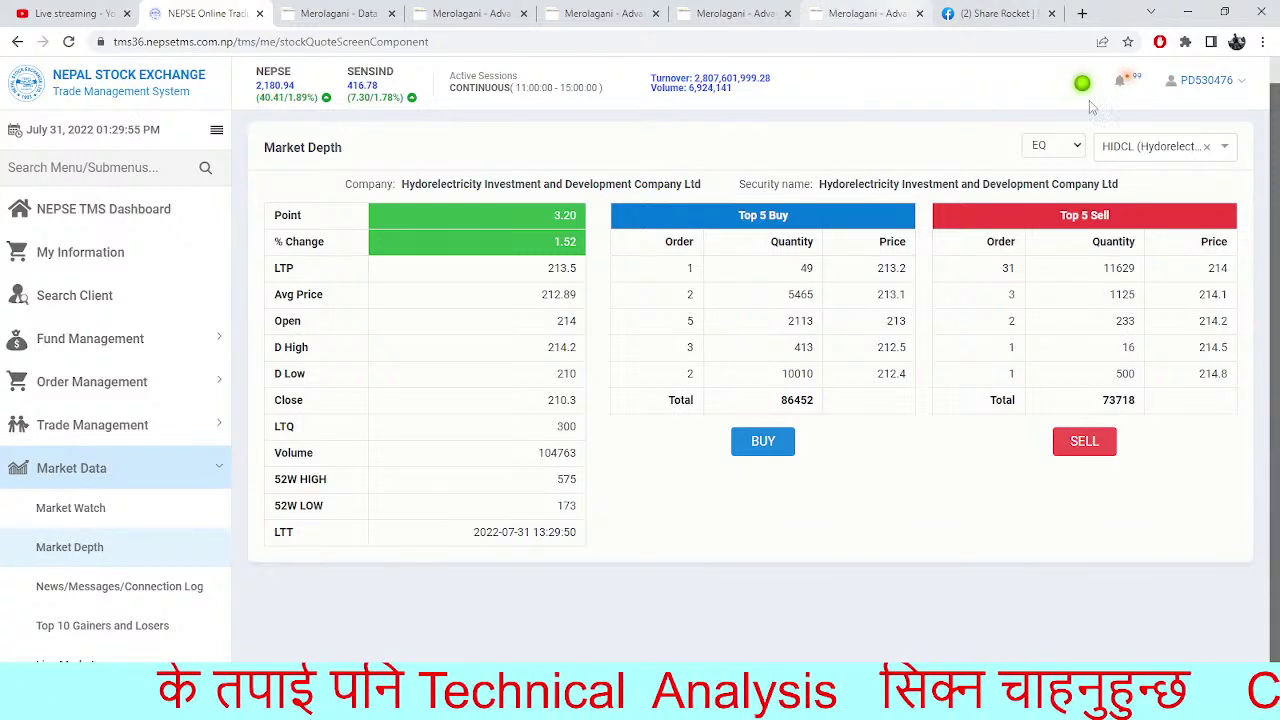
left_click(1205, 148)
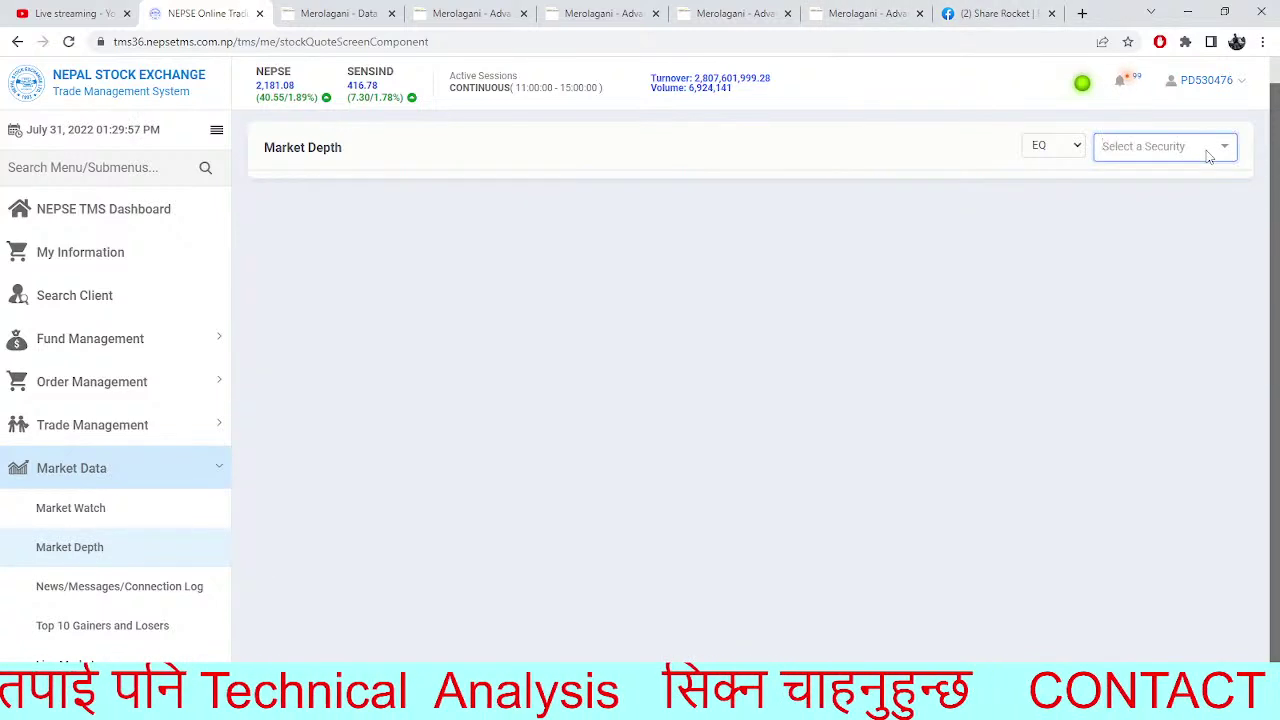
type("edbl")
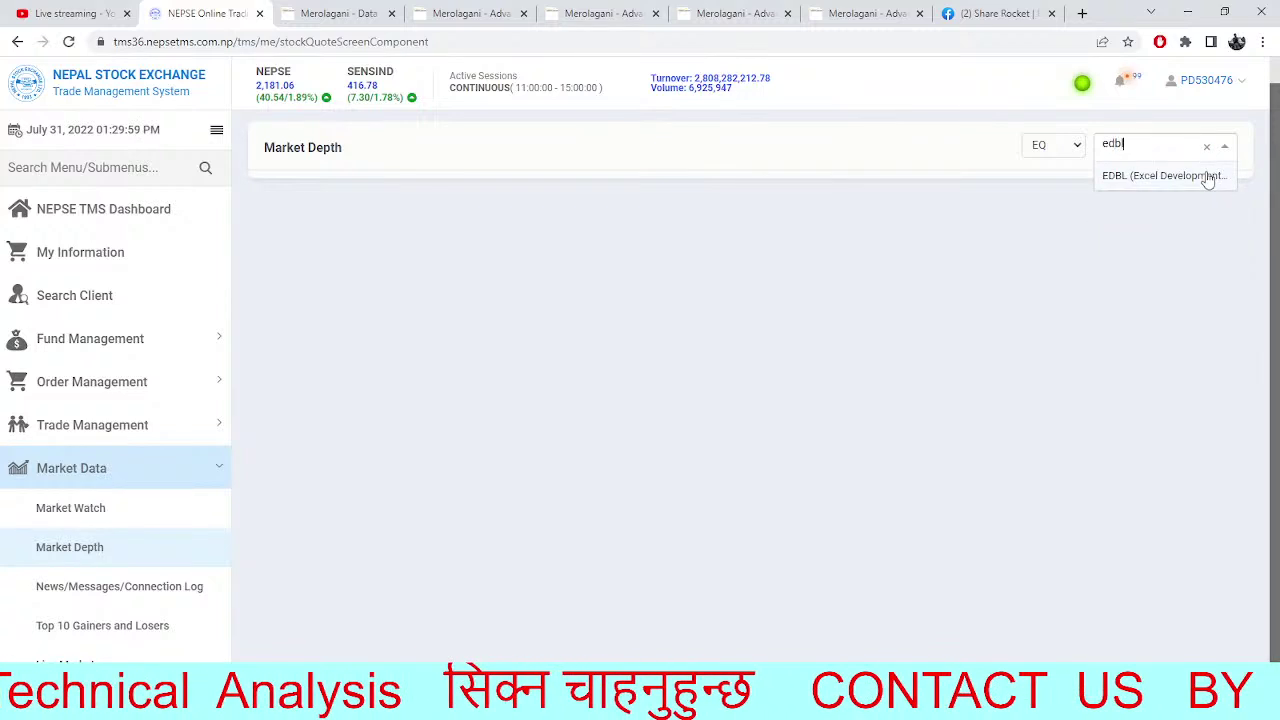
left_click(1207, 174)
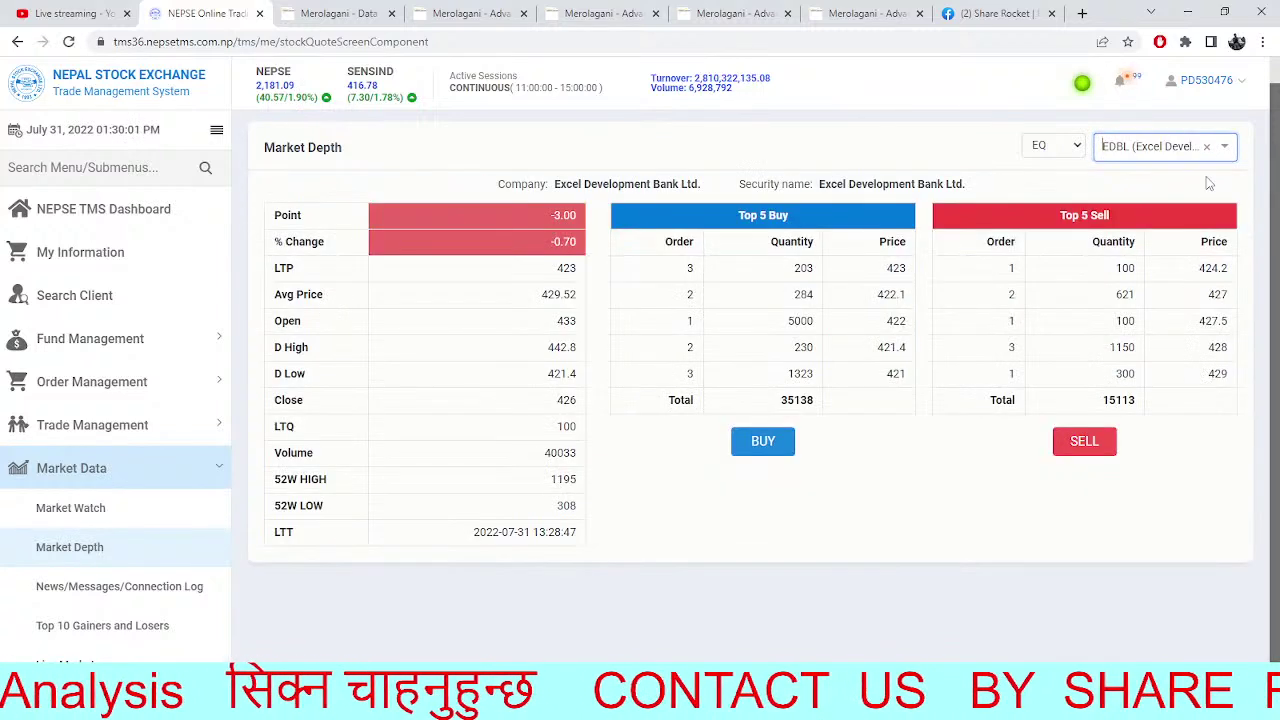
Switch to the Merolagani daily chart with pivot levels and load the EDBL symbol in place of NEPSE
left_click(725, 13)
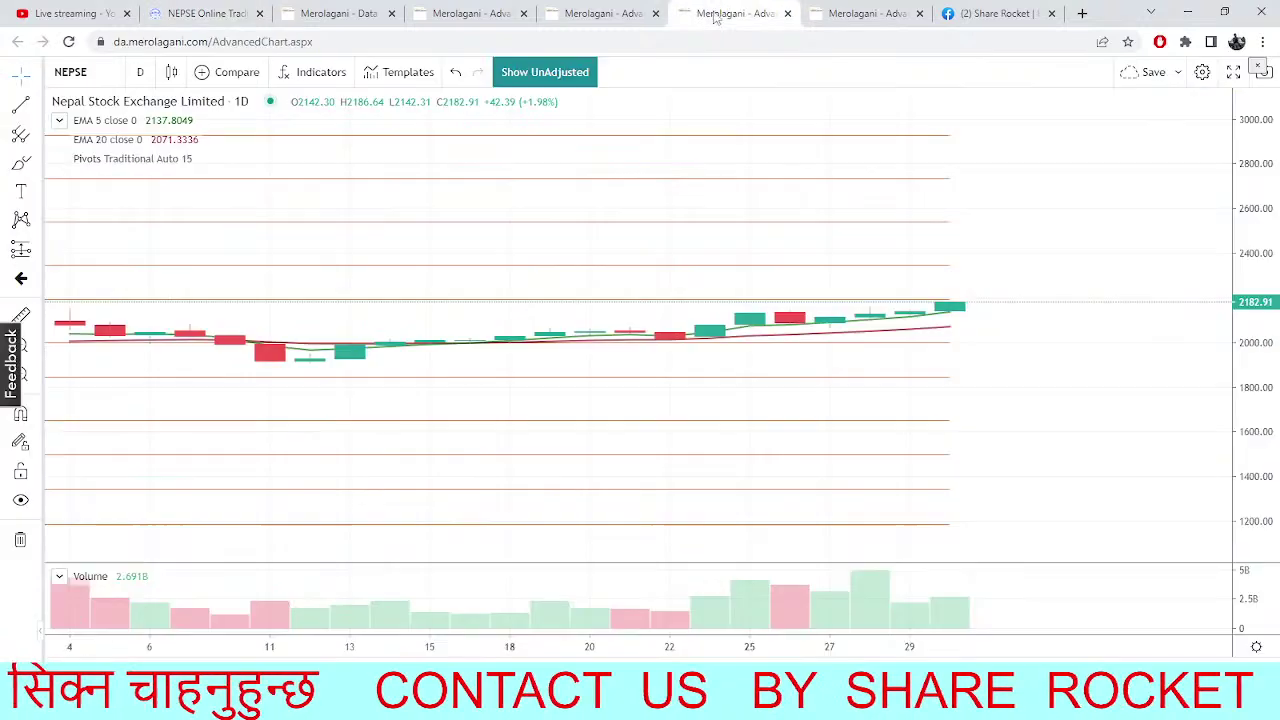
left_click(70, 72)
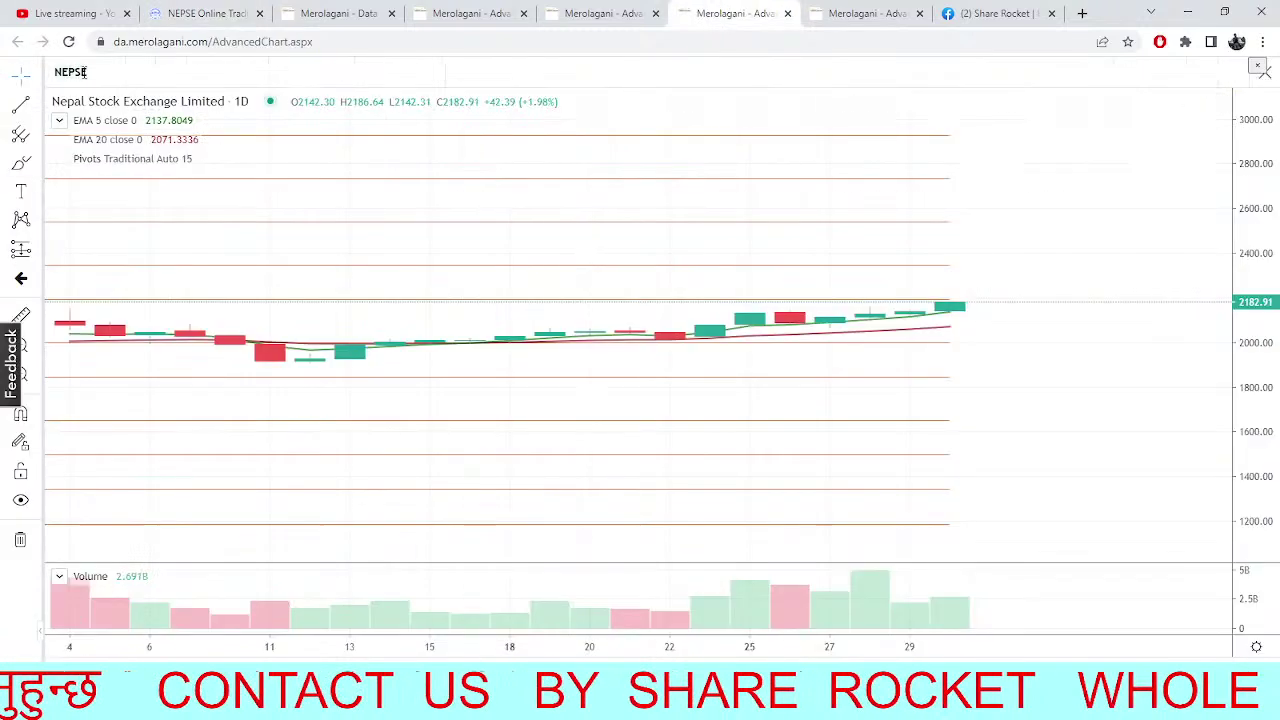
type("EDBL")
left_click(140, 130)
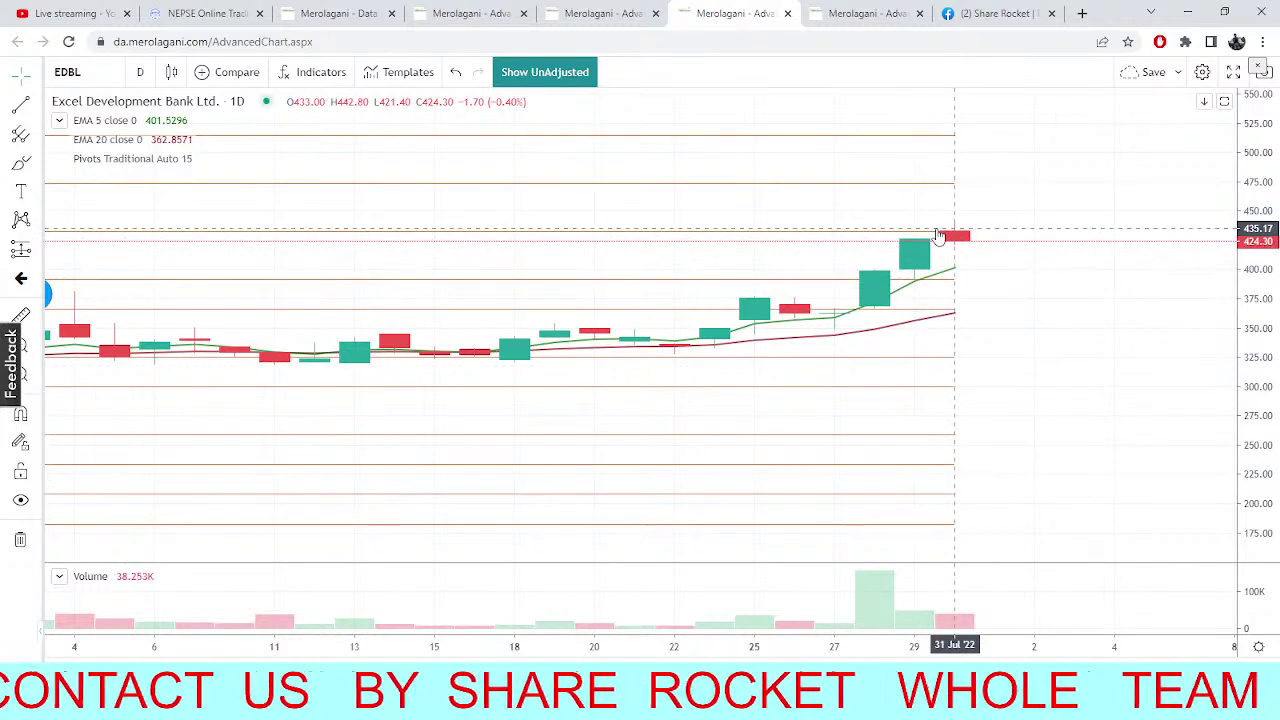
Compare the EDBL market depth and daily chart with the financial analysis page and the 15-minute and daily NEPSE charts
left_click(180, 12)
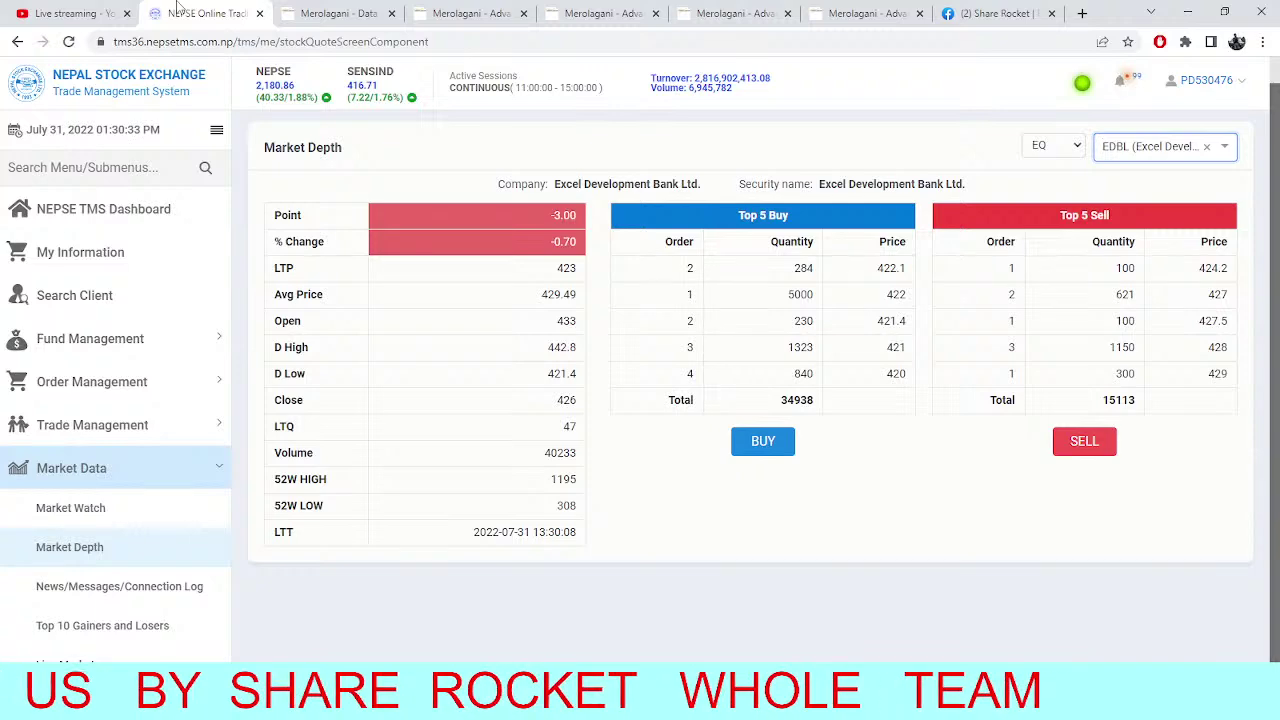
left_click(335, 13)
left_click(205, 13)
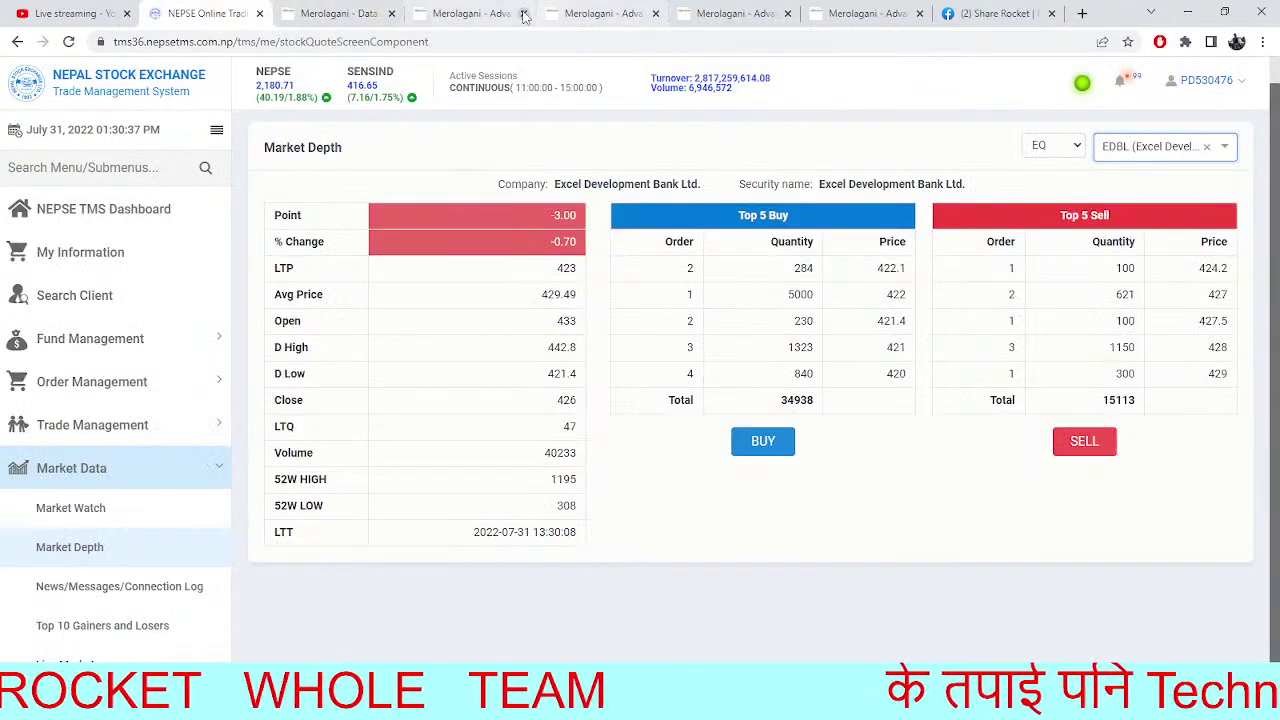
left_click(510, 12)
left_click(557, 10)
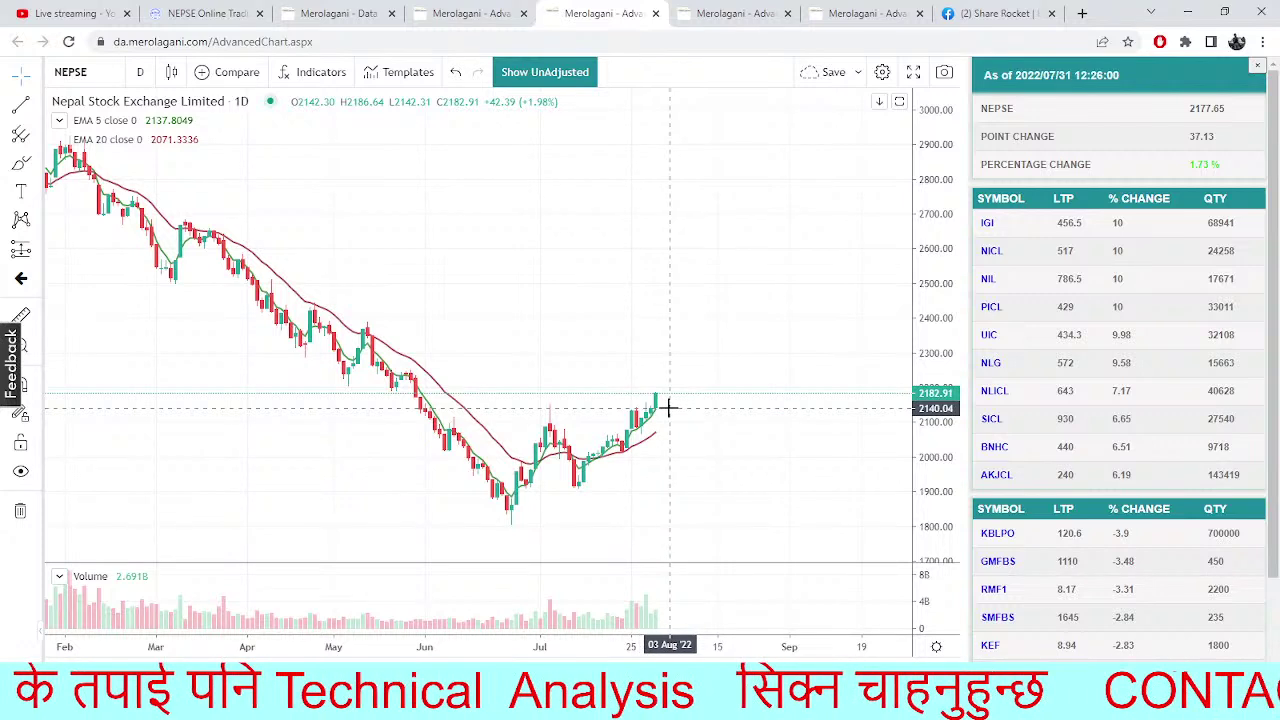
left_click(338, 12)
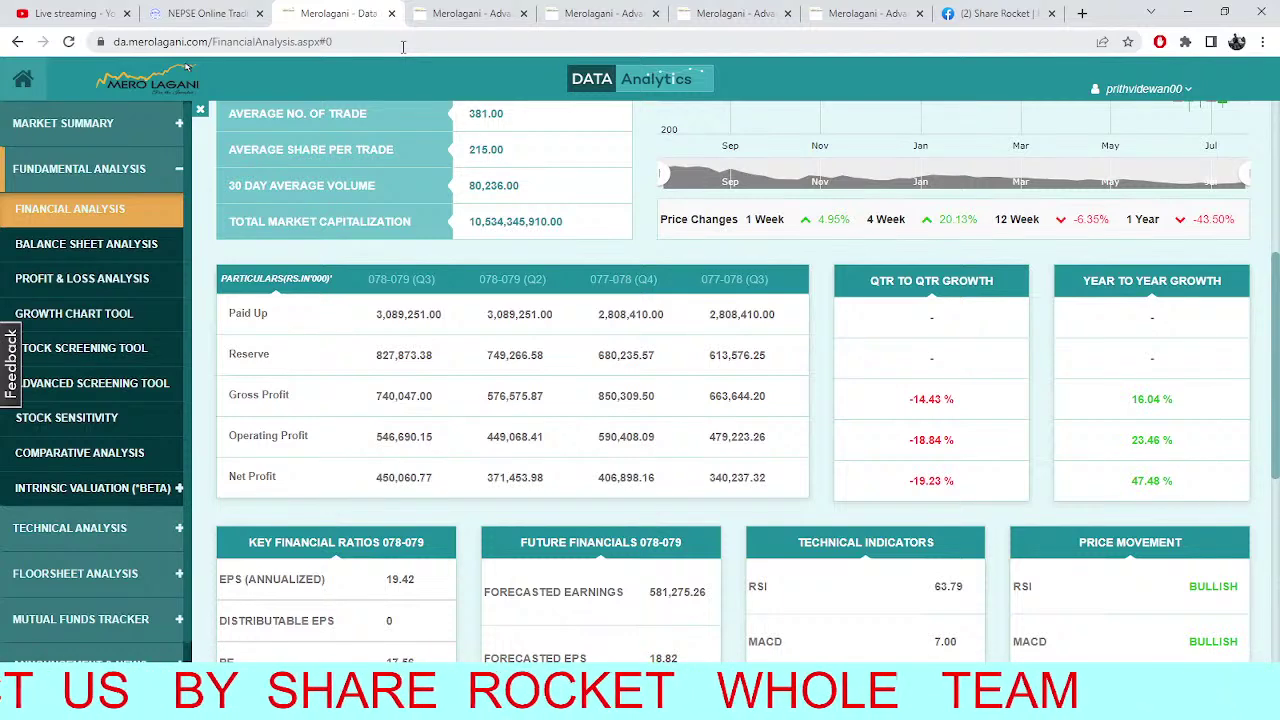
left_click(508, 14)
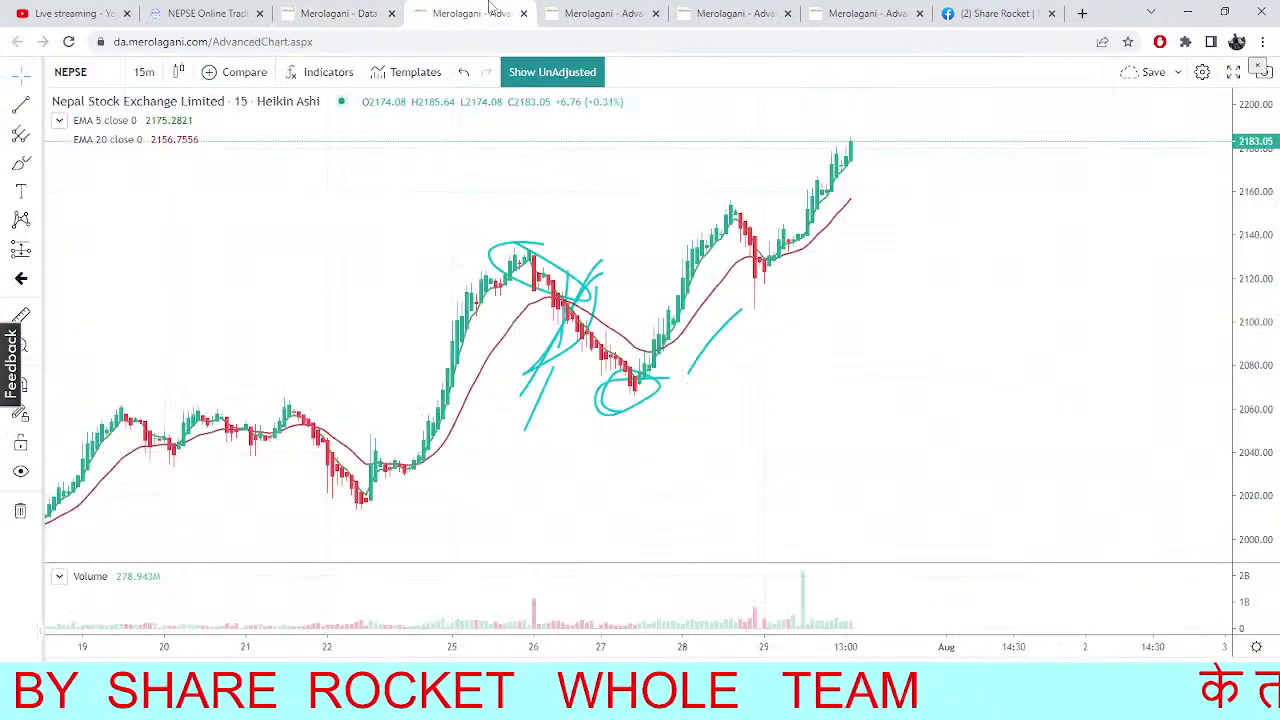
left_click(566, 10)
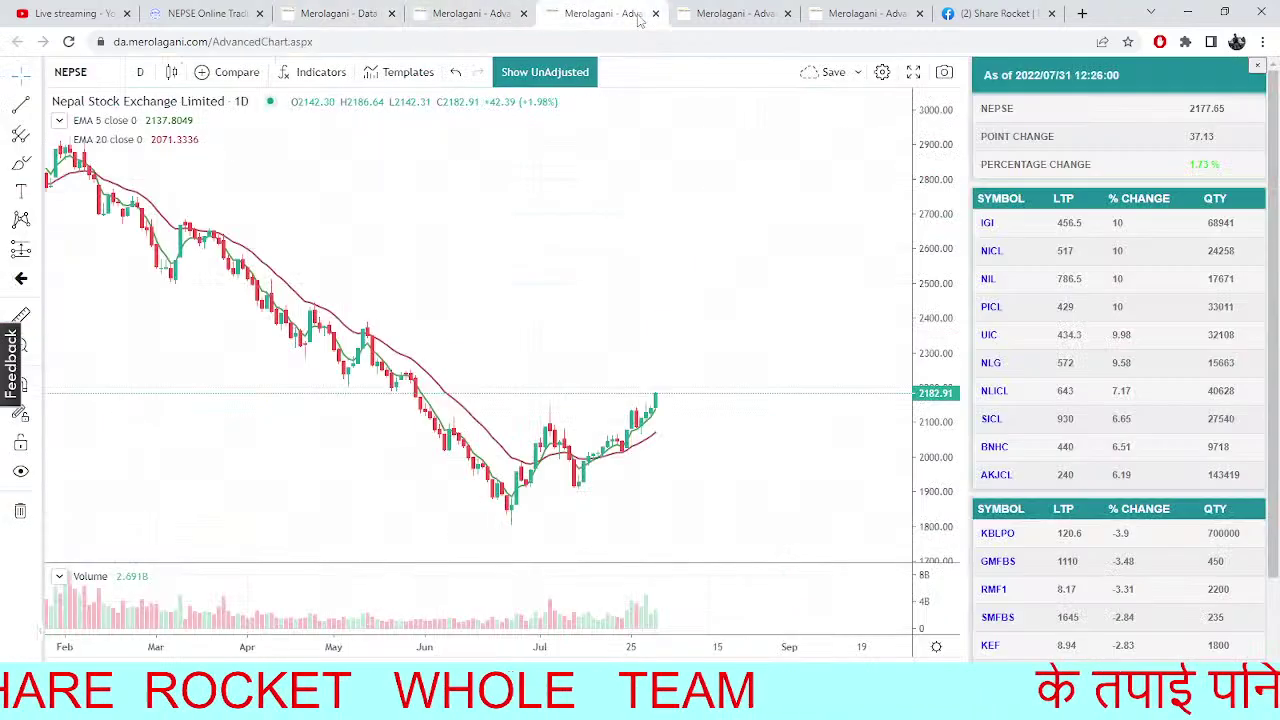
left_click(740, 14)
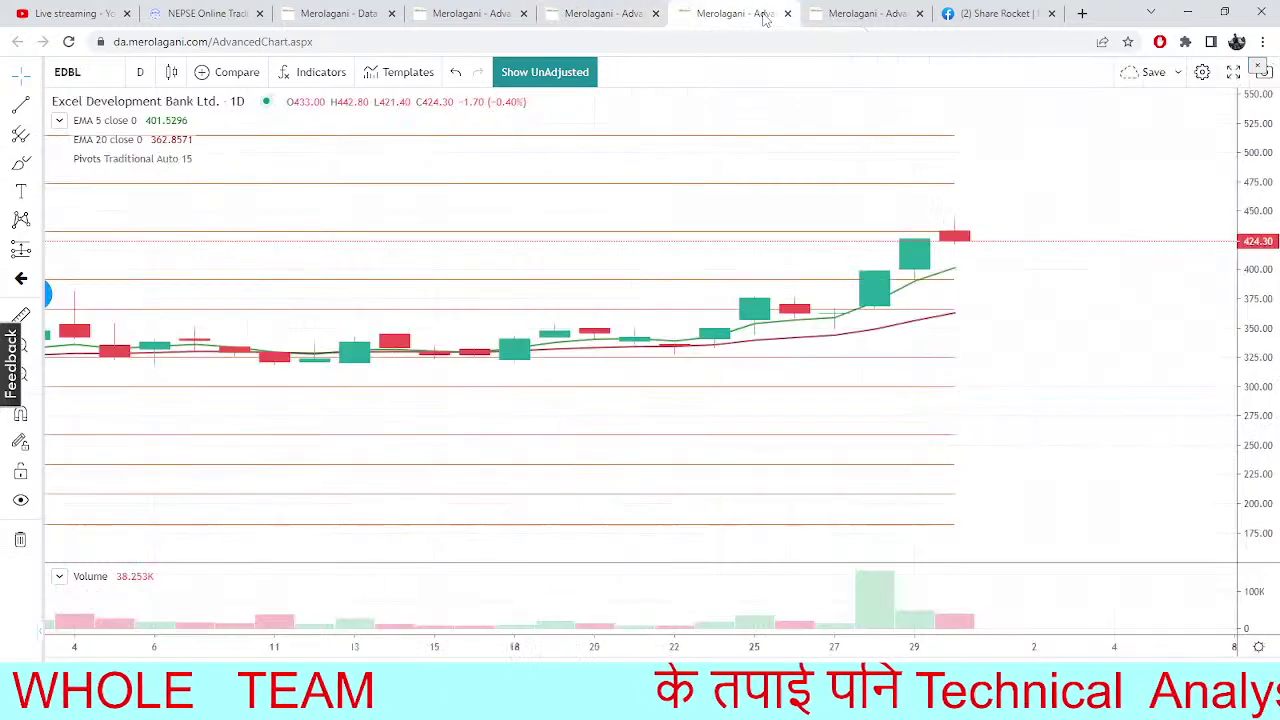
left_click(104, 72)
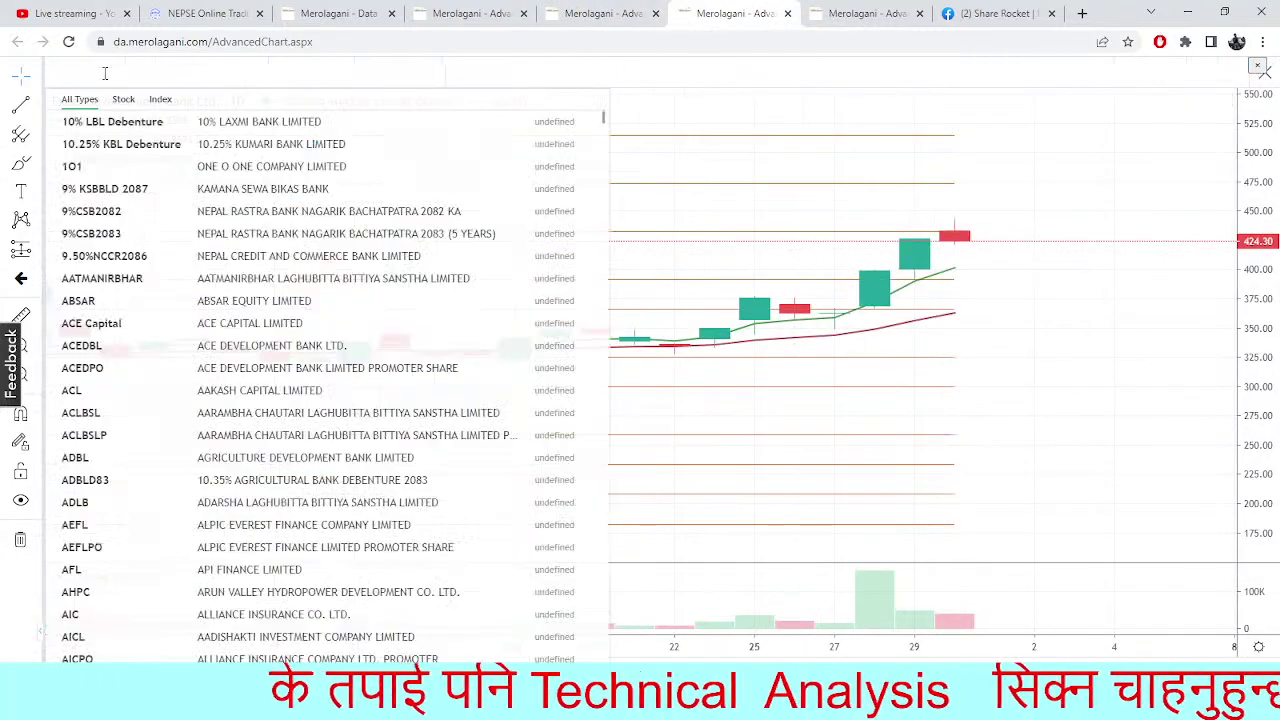
left_click(650, 150)
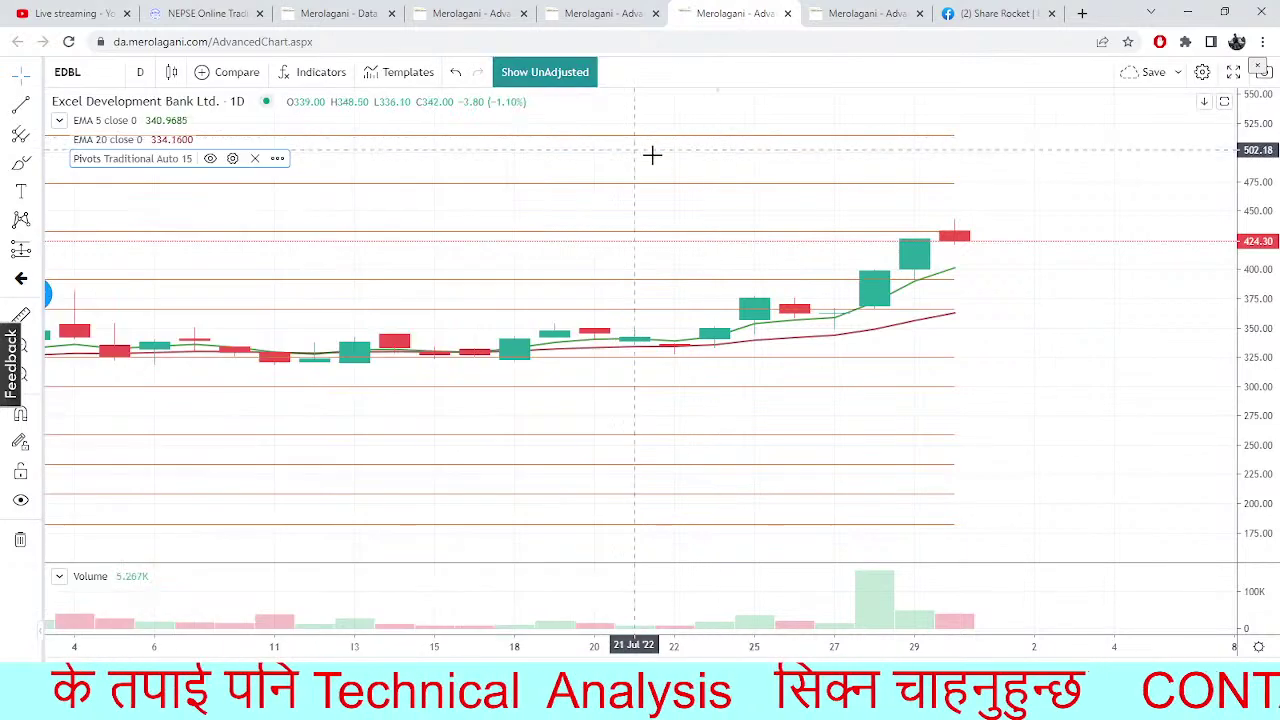
left_click(97, 72)
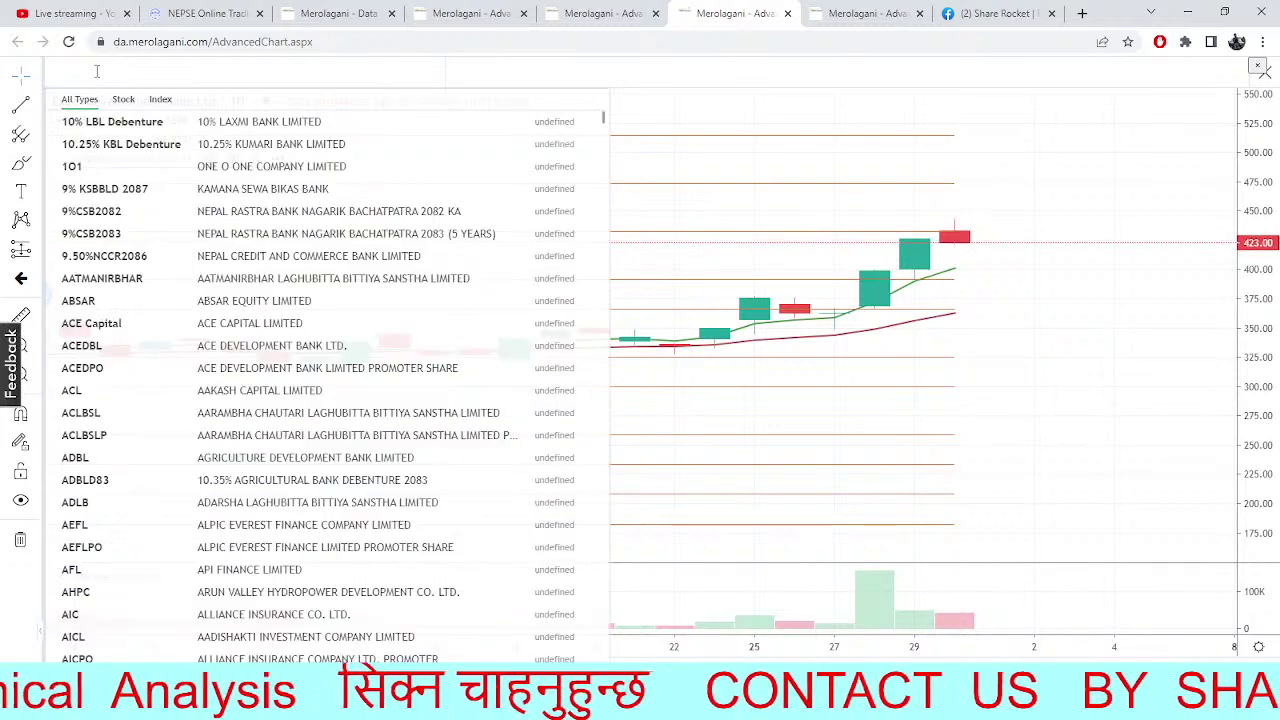
left_click(705, 182)
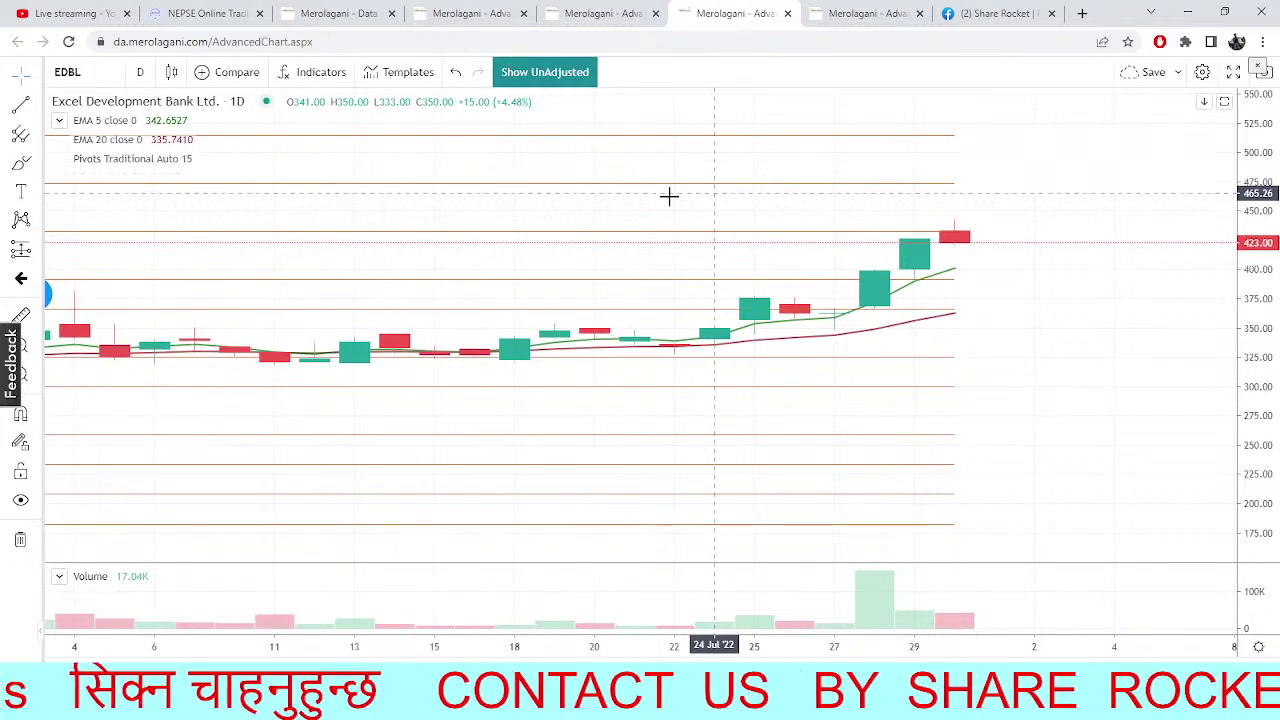
Load the DORDI (Dordi Khola Jal Bidyut Company Limited) symbol in the daily chart in place of EDBL
left_click(101, 72)
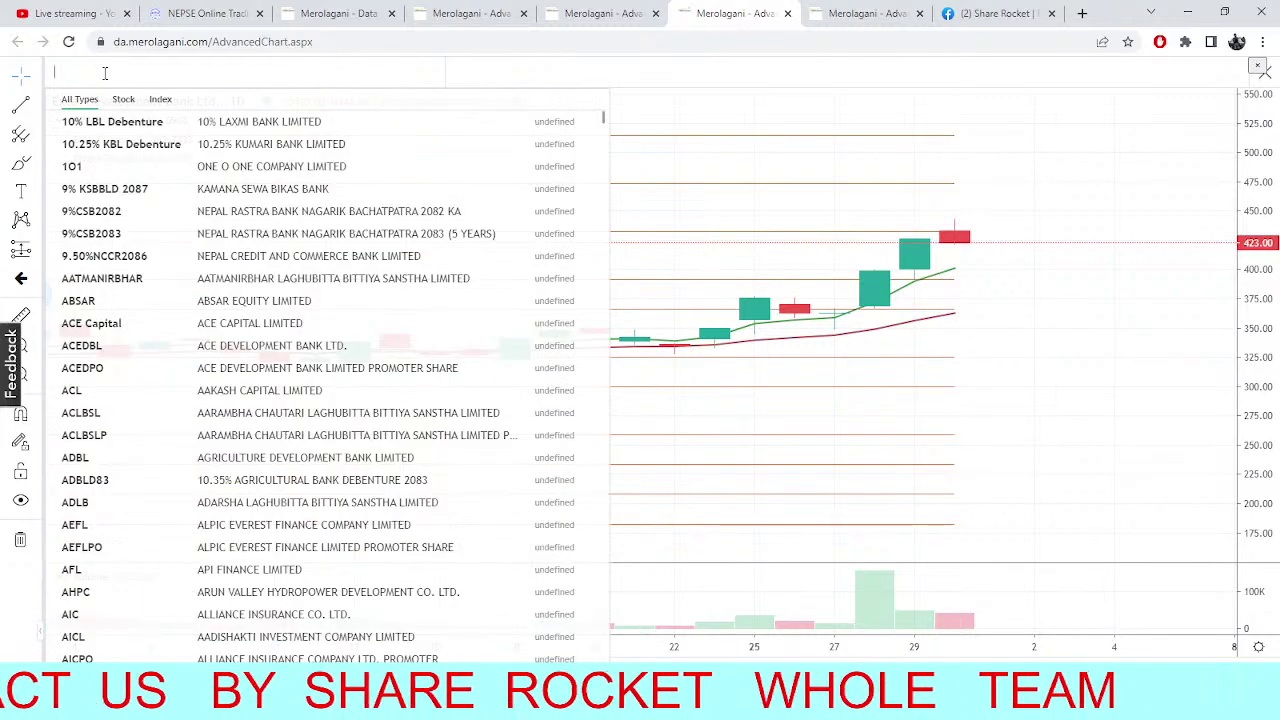
type("D")
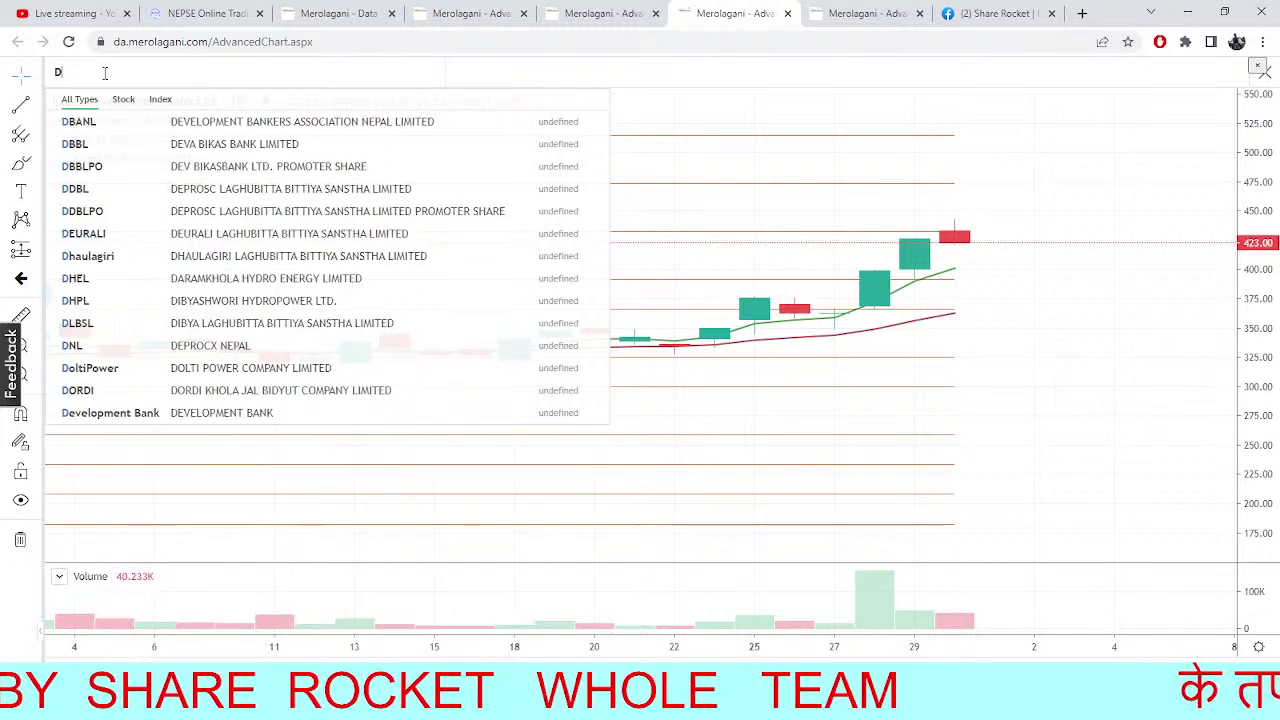
type("ORDIU")
key("BackSpace")
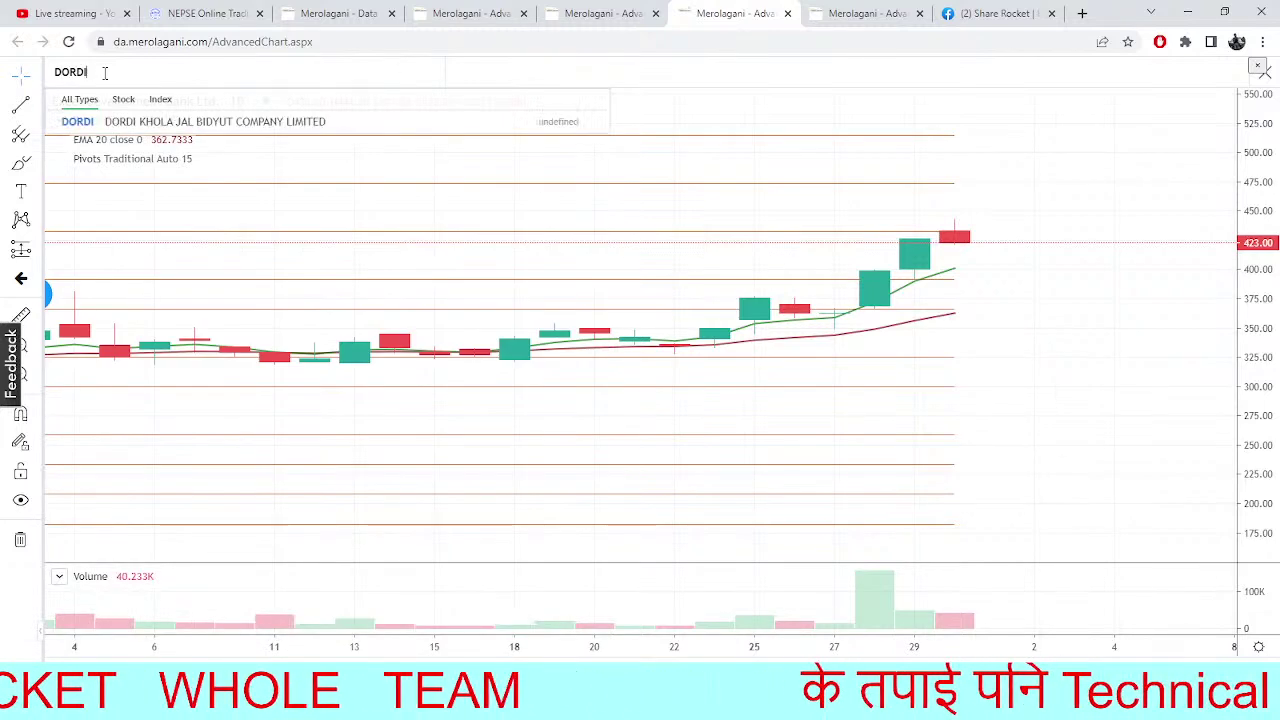
left_click(169, 129)
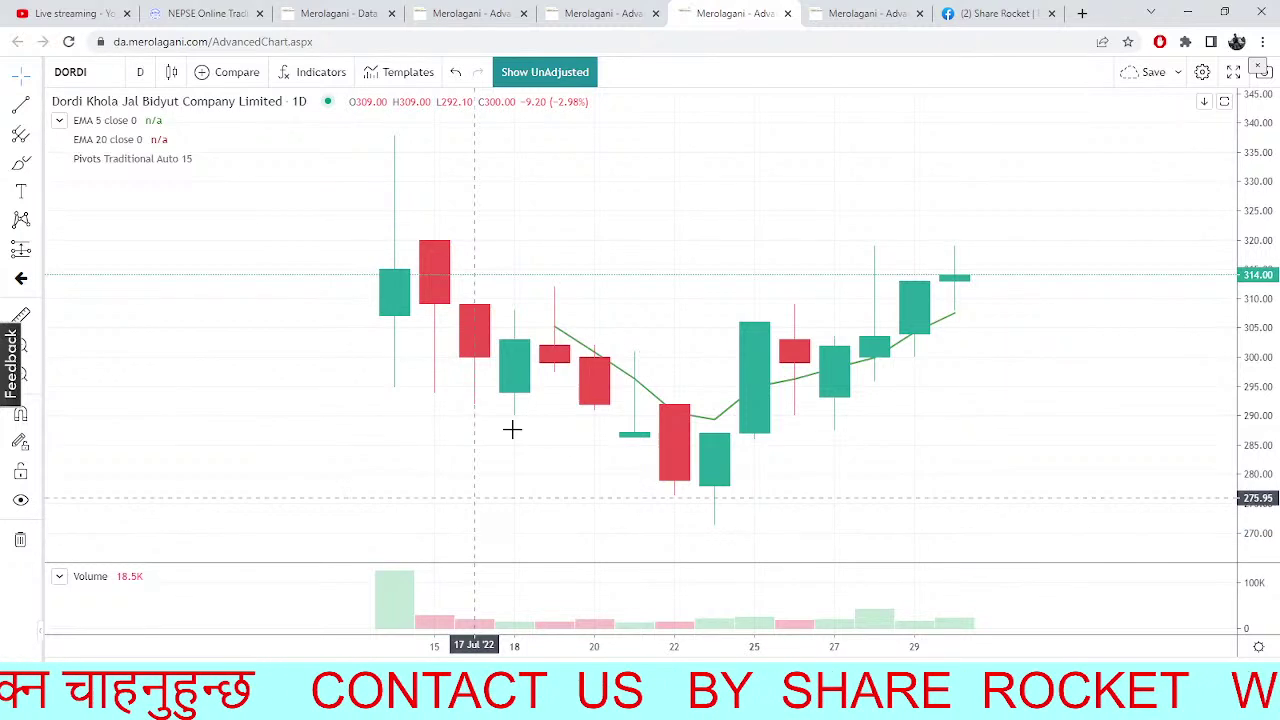
Load the NHPC (National Hydro Power Company Limited) symbol in the daily pivot chart in place of DORDI
left_click(93, 75)
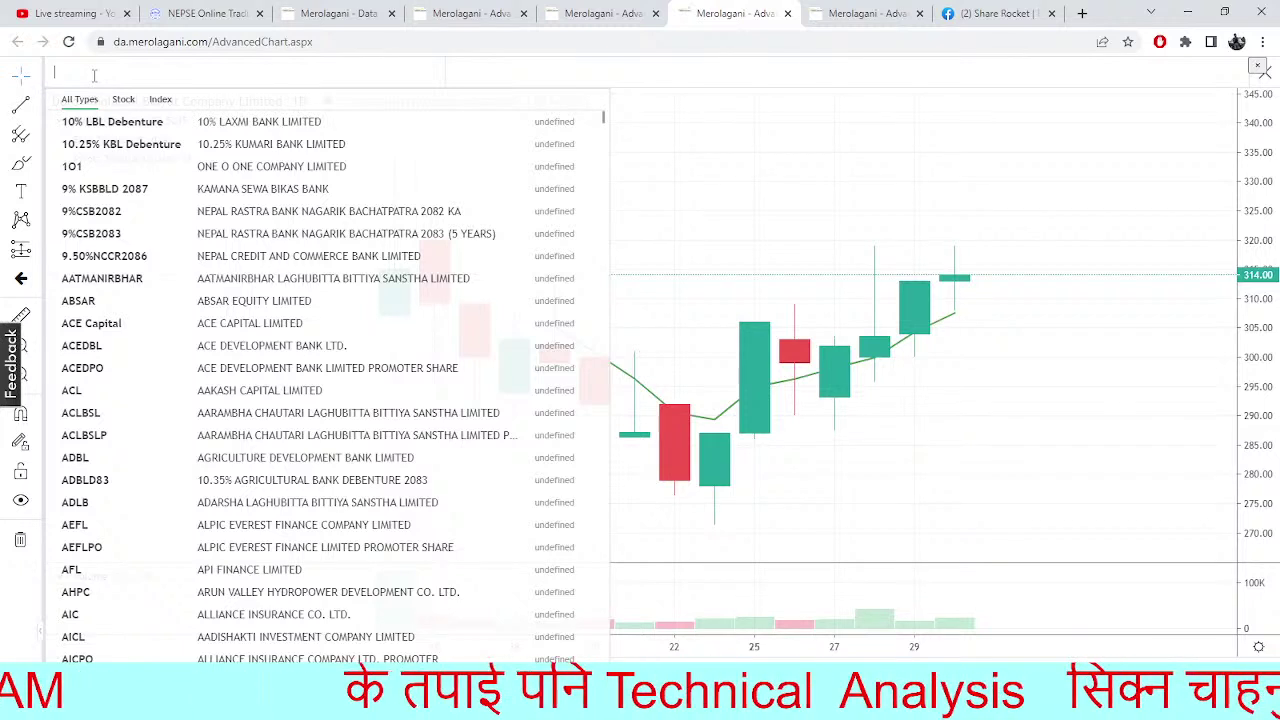
type("NH[C")
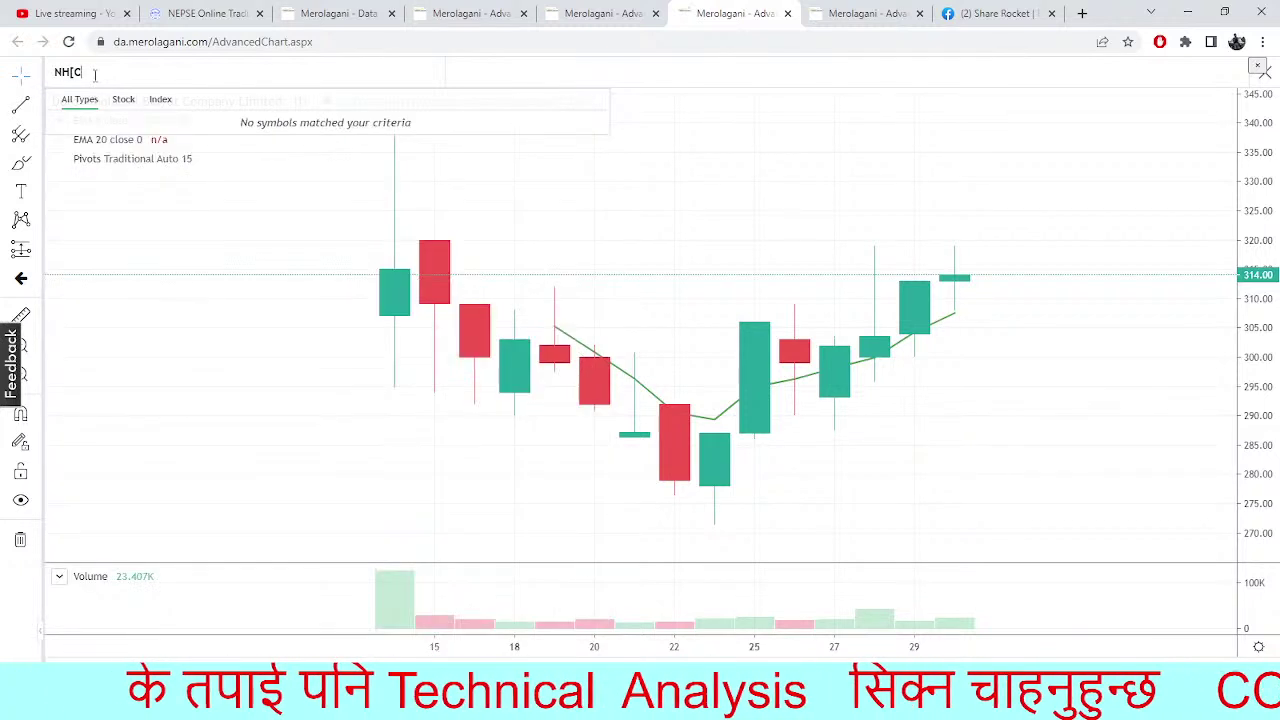
key("BackSpace")
key("BackSpace")
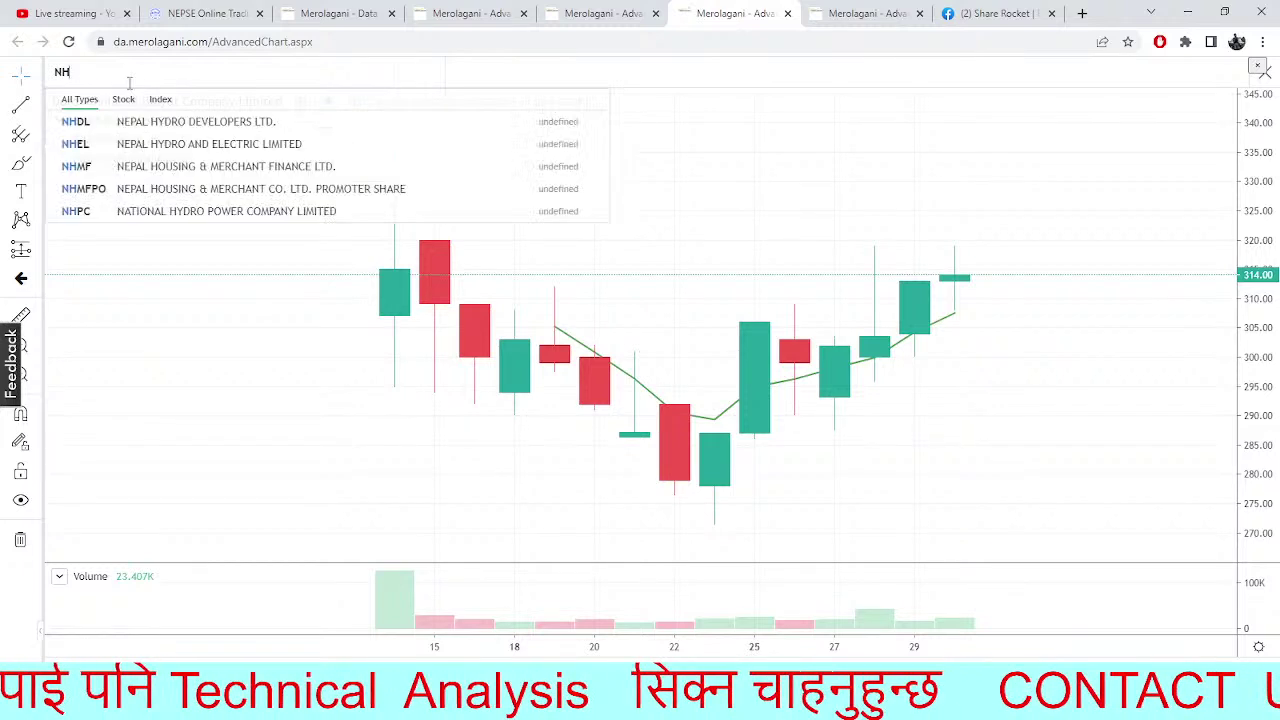
type("O")
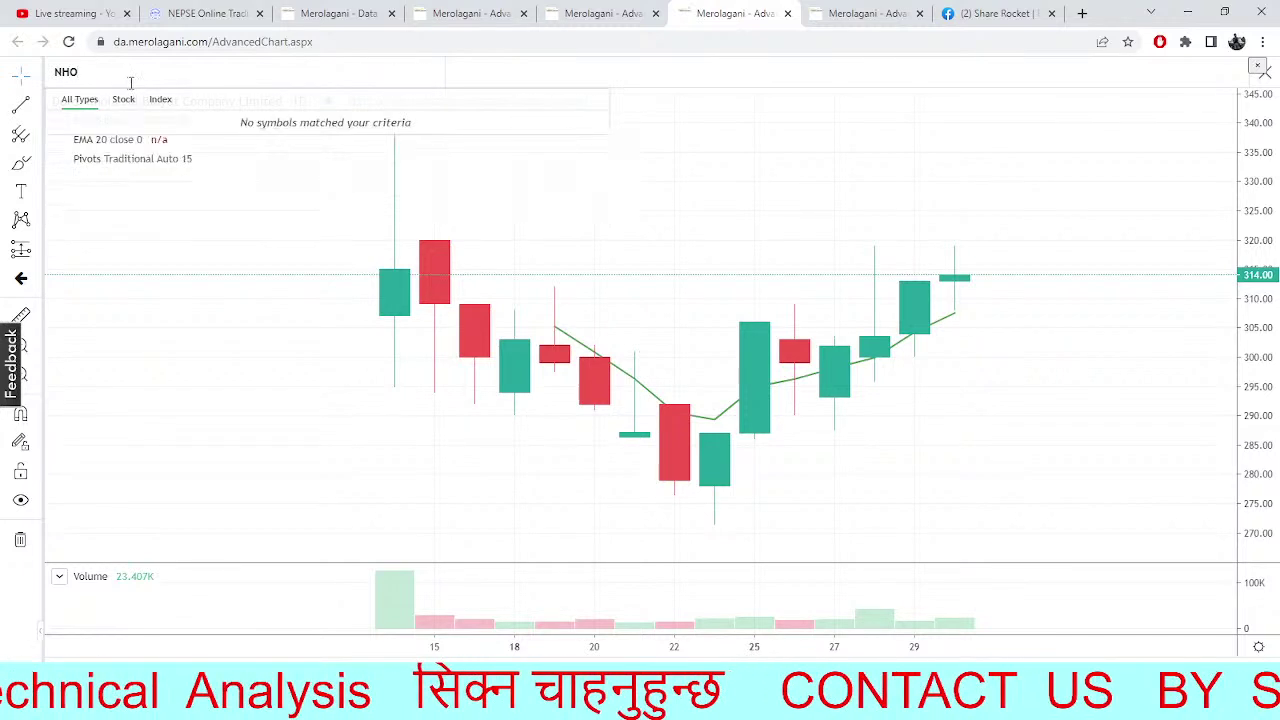
key("BackSpace")
type("P")
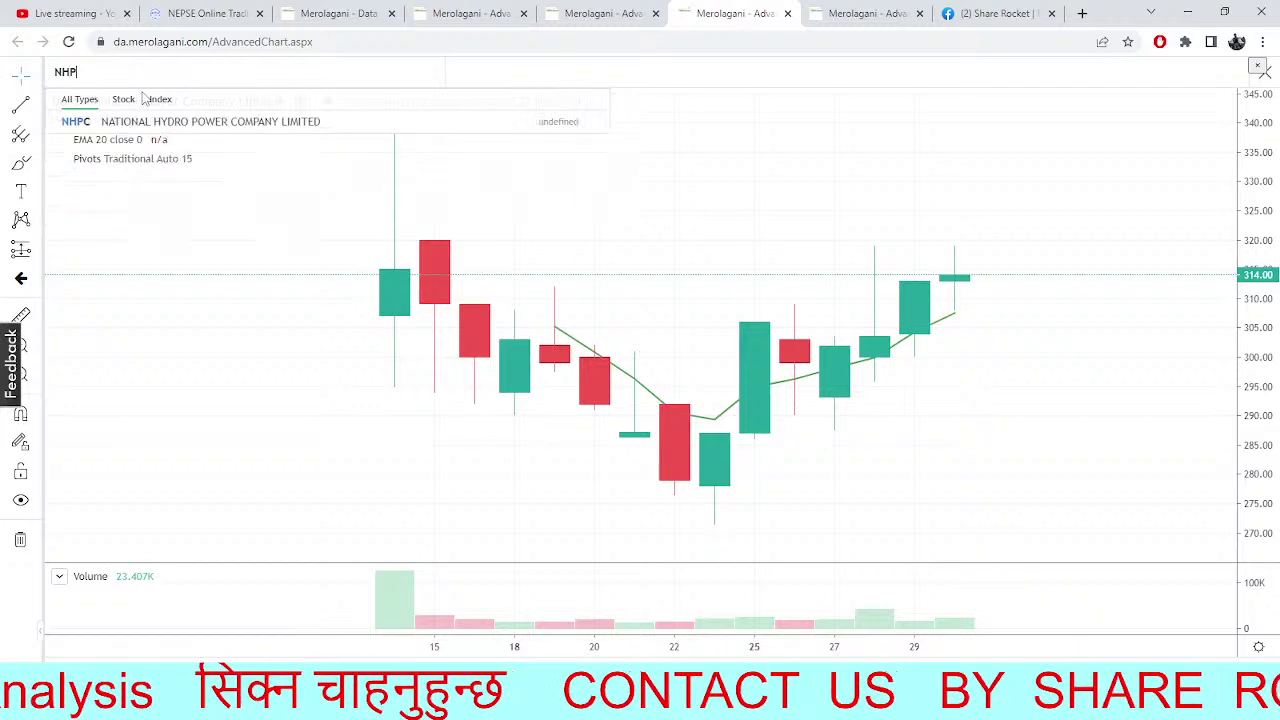
left_click(162, 123)
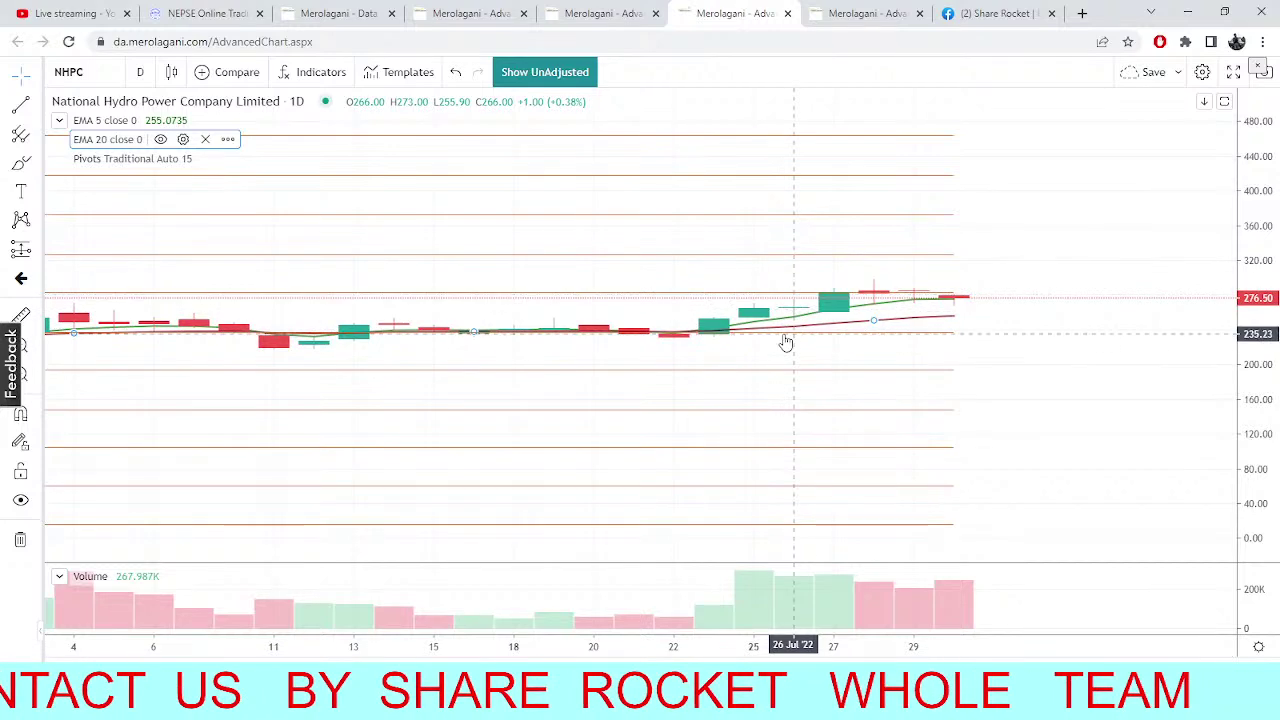
left_click(108, 74)
key("BackSpace")
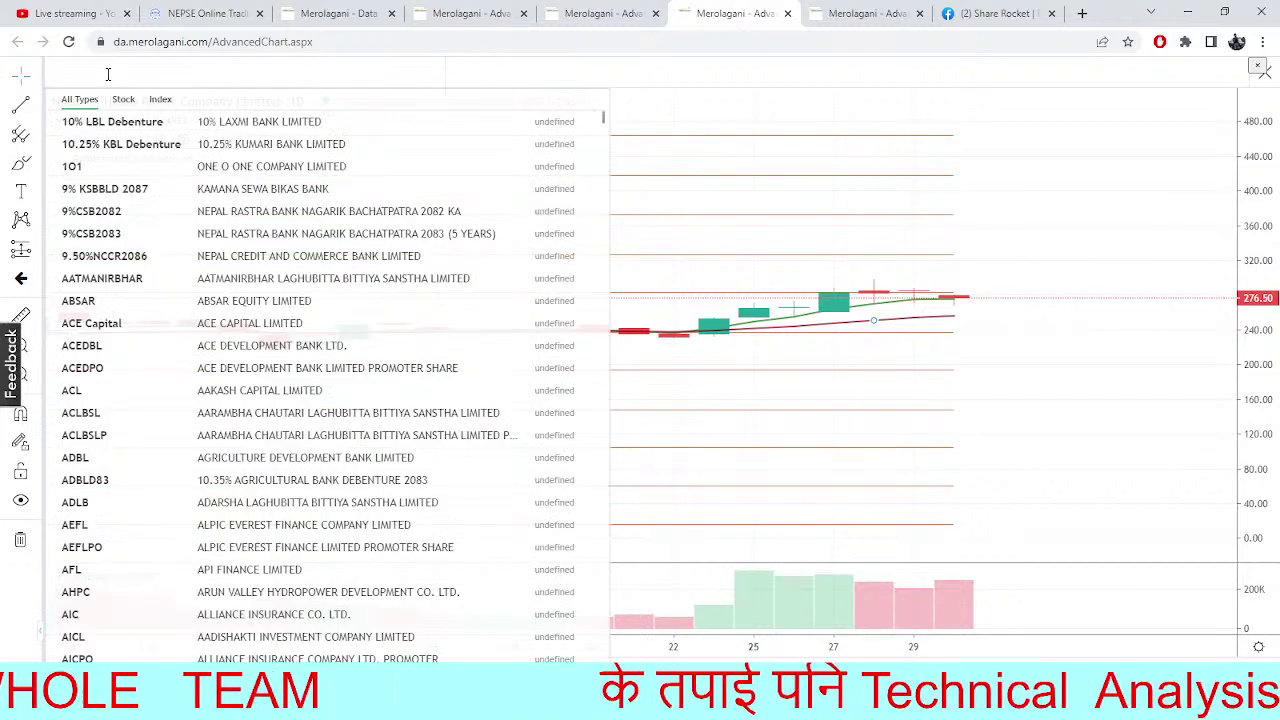
left_click(737, 160)
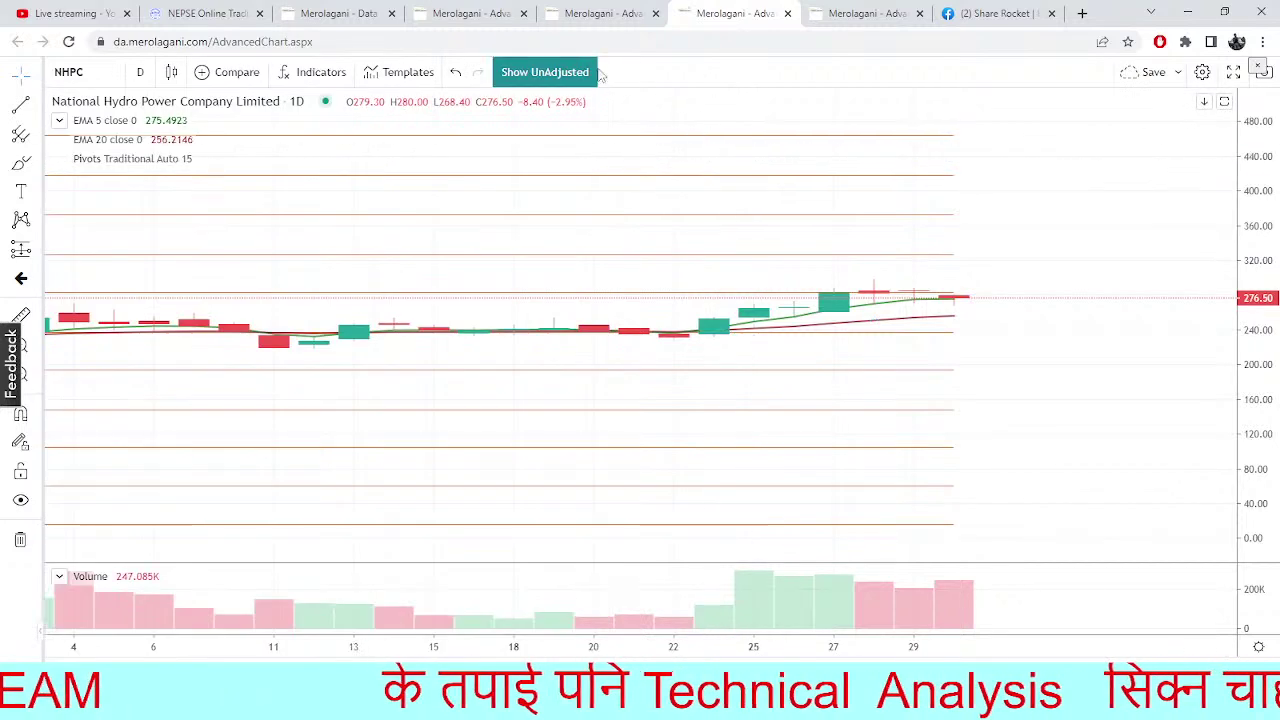
Review the EDBL market depth, the financial analysis page and the 15-minute and daily NEPSE charts, ending on the NHPC chart
left_click(233, 15)
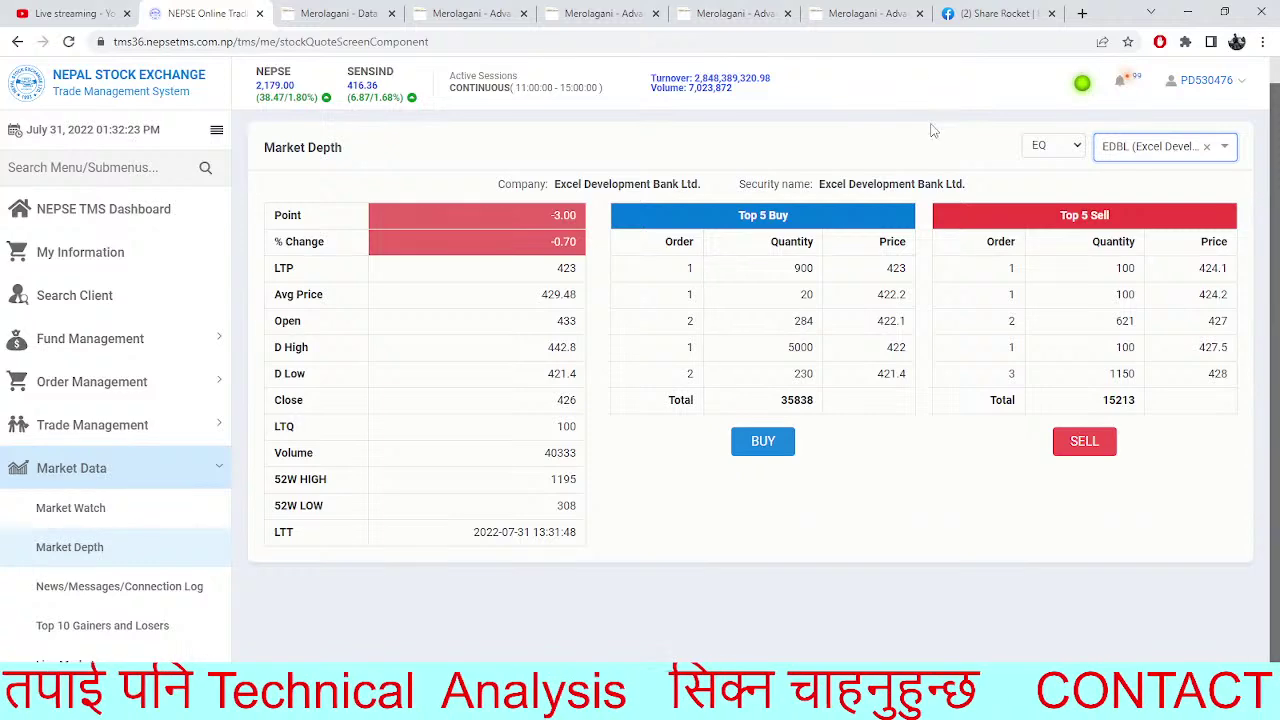
left_click(345, 13)
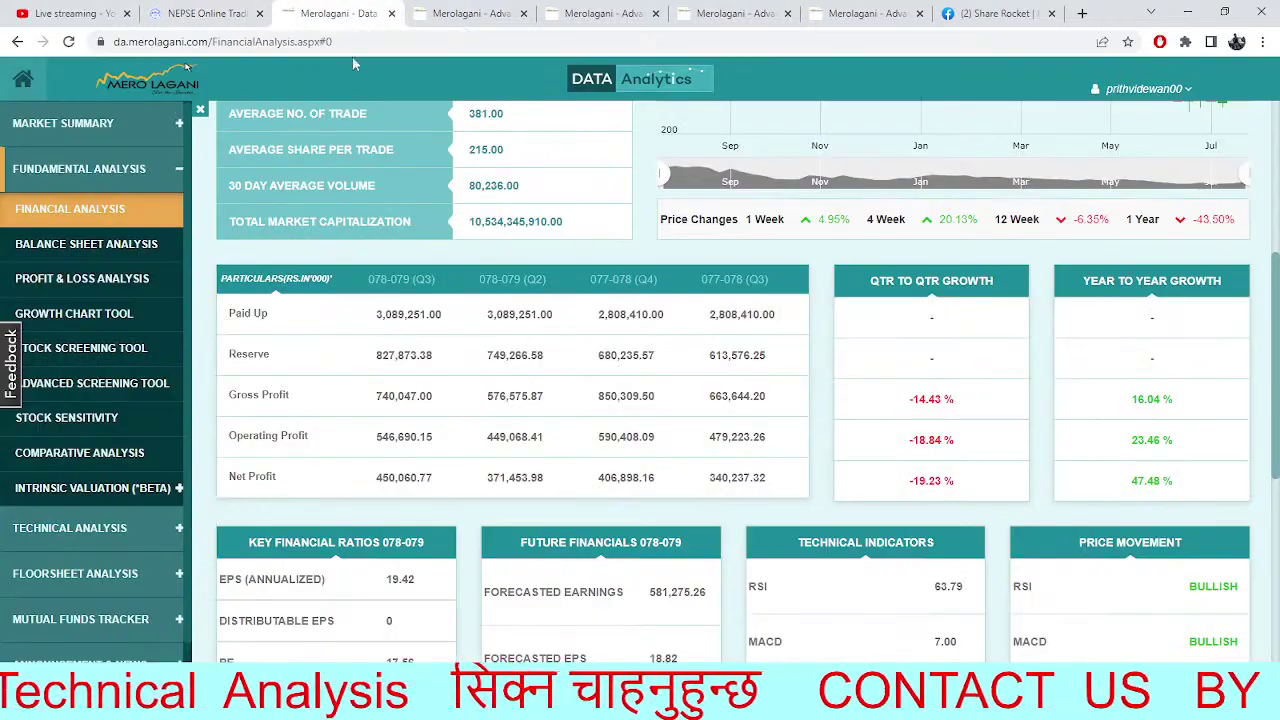
left_click(252, 20)
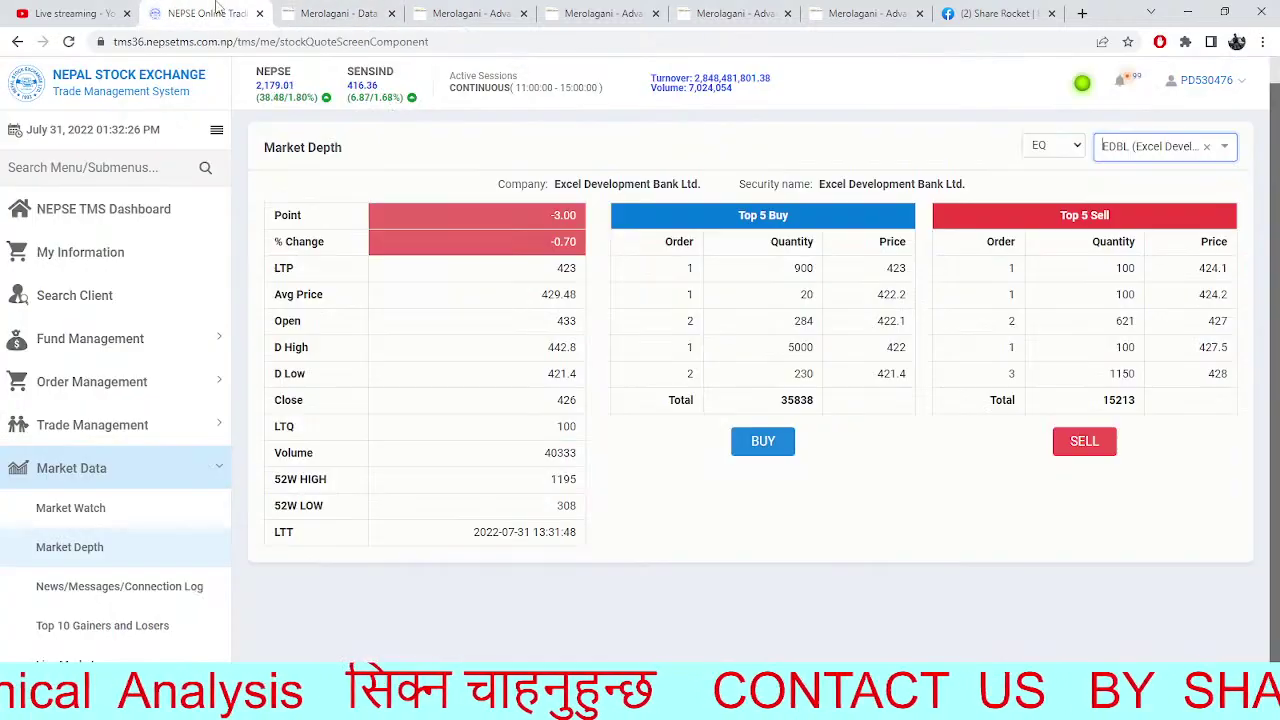
left_click(350, 10)
left_click(475, 10)
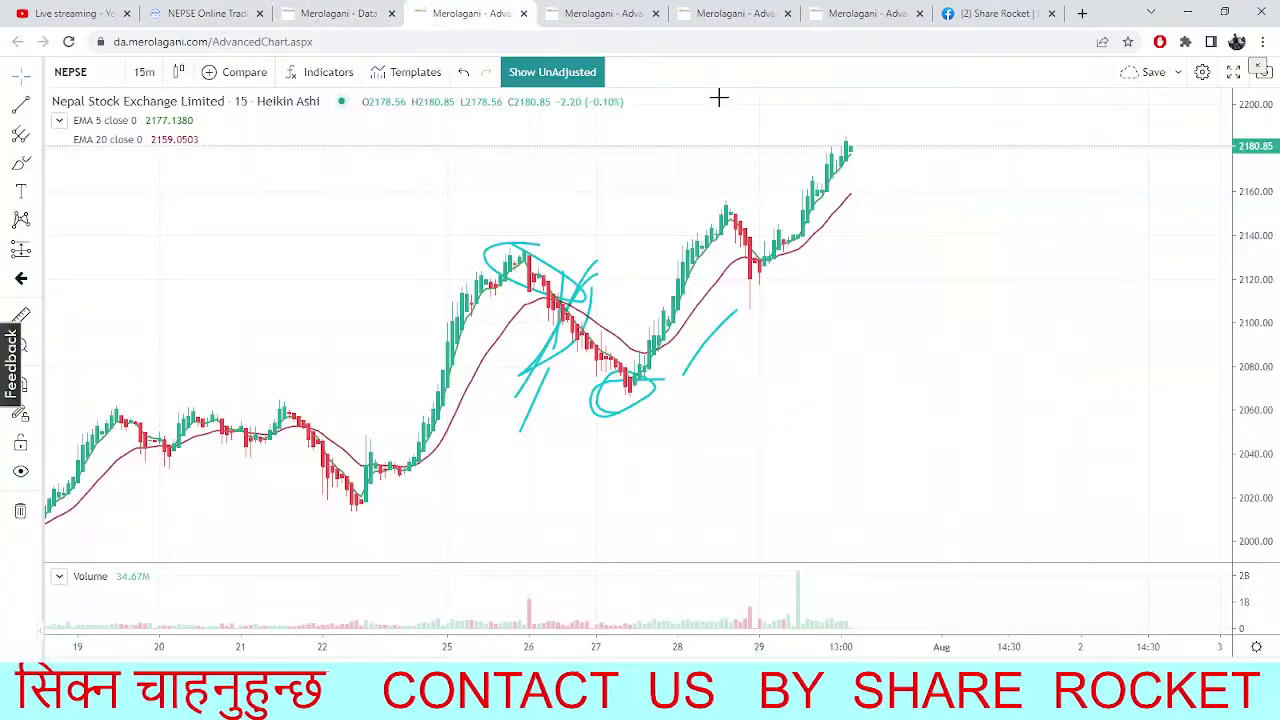
left_click(607, 10)
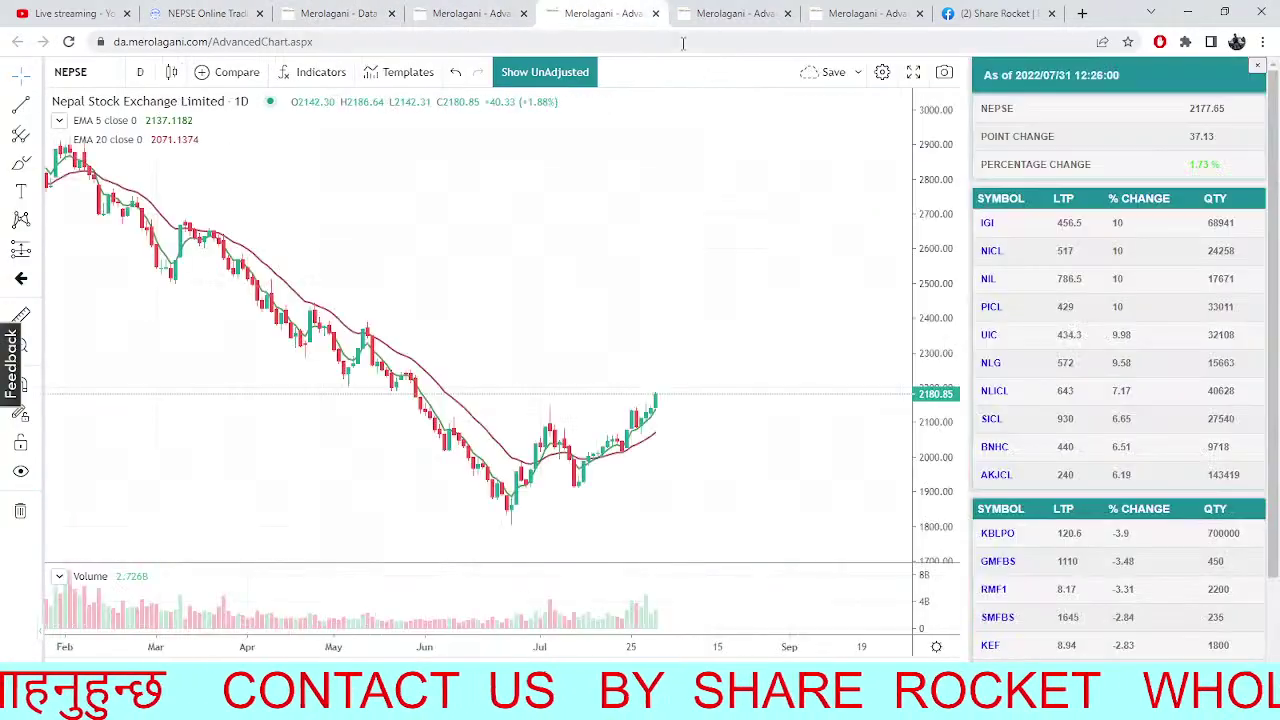
left_click(762, 8)
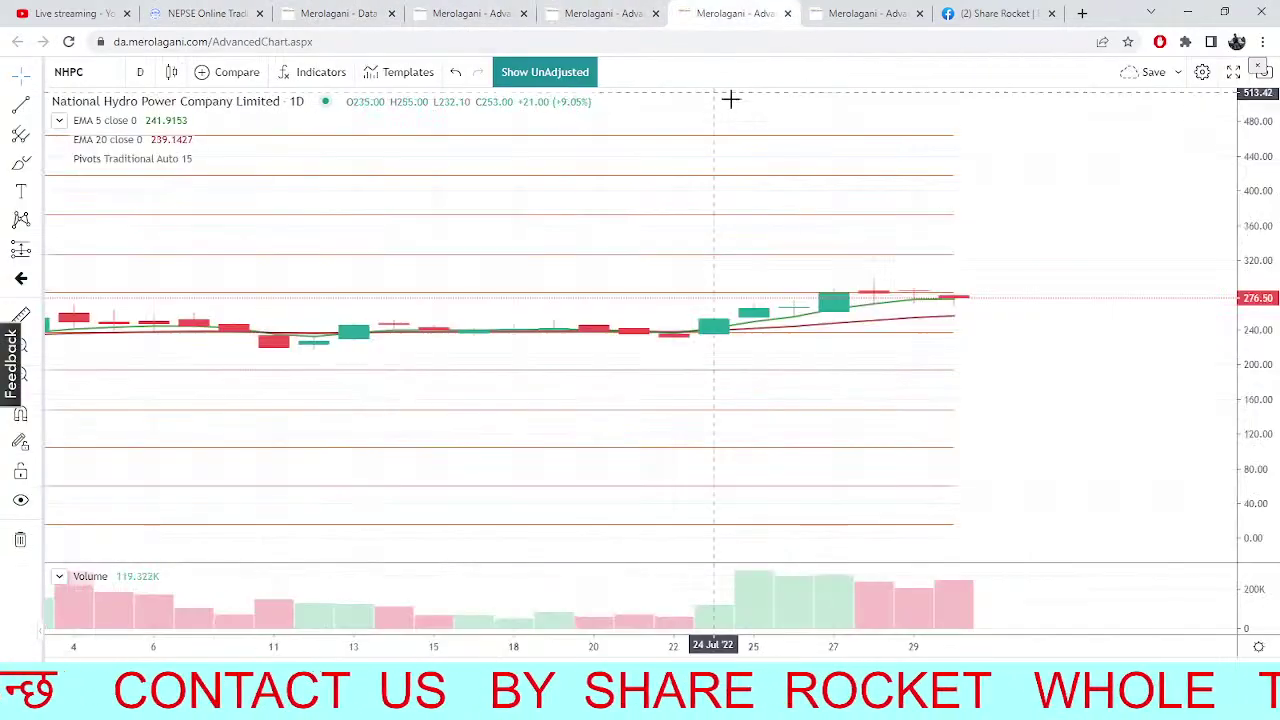
Load the NEPSE (Nepal Stock Exchange Limited) symbol in the daily pivot chart in place of NHPC and examine its pivot levels
left_click(110, 72)
type("NEPSE")
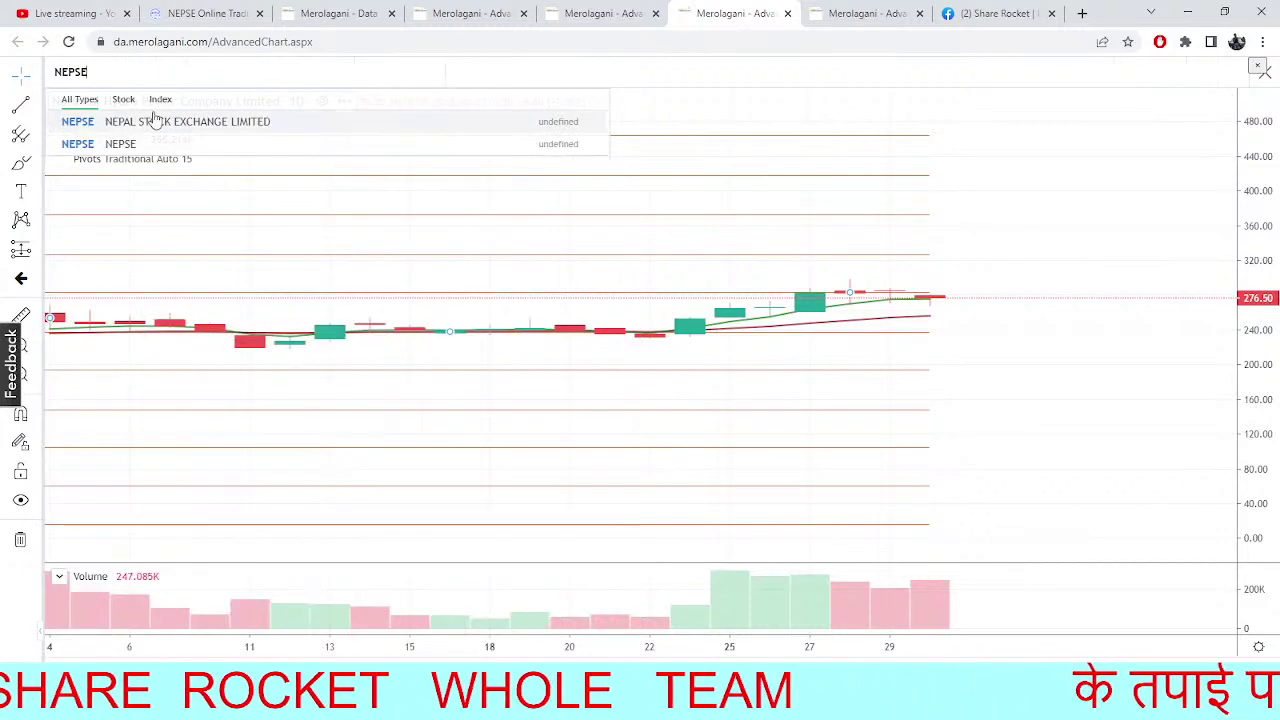
left_click(155, 121)
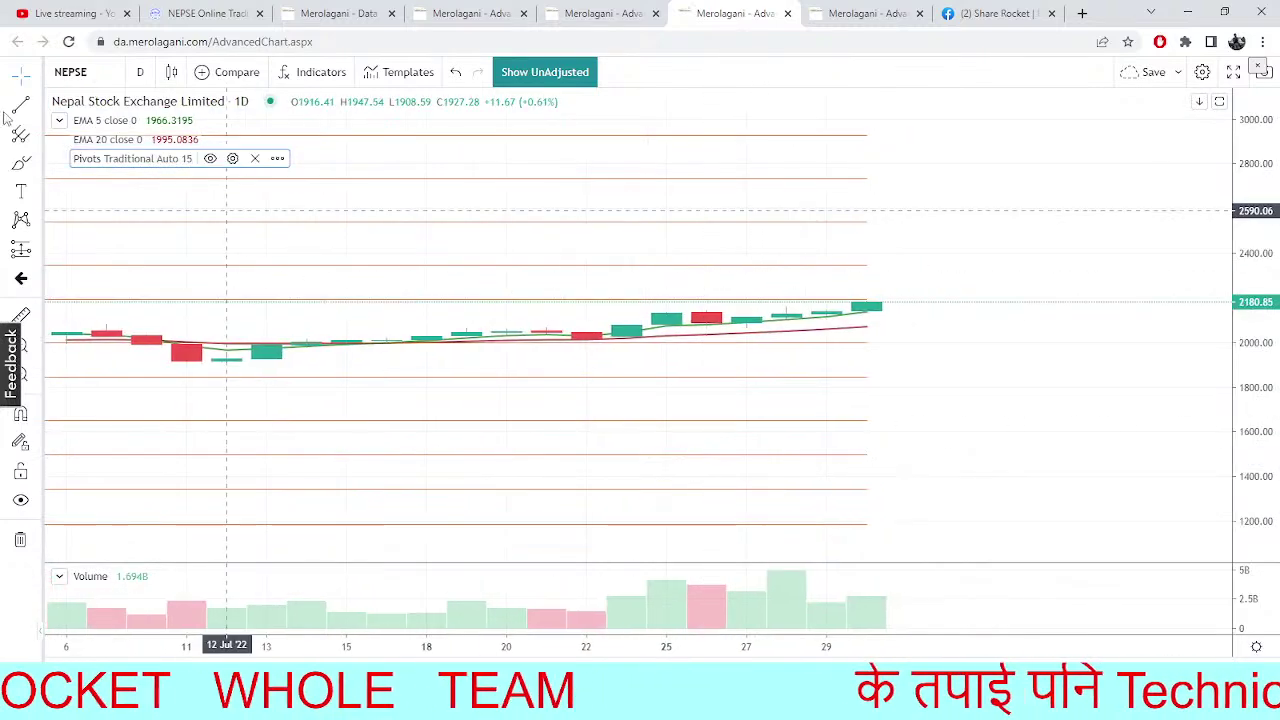
left_click(22, 357)
left_click_drag(620, 177, 1068, 436)
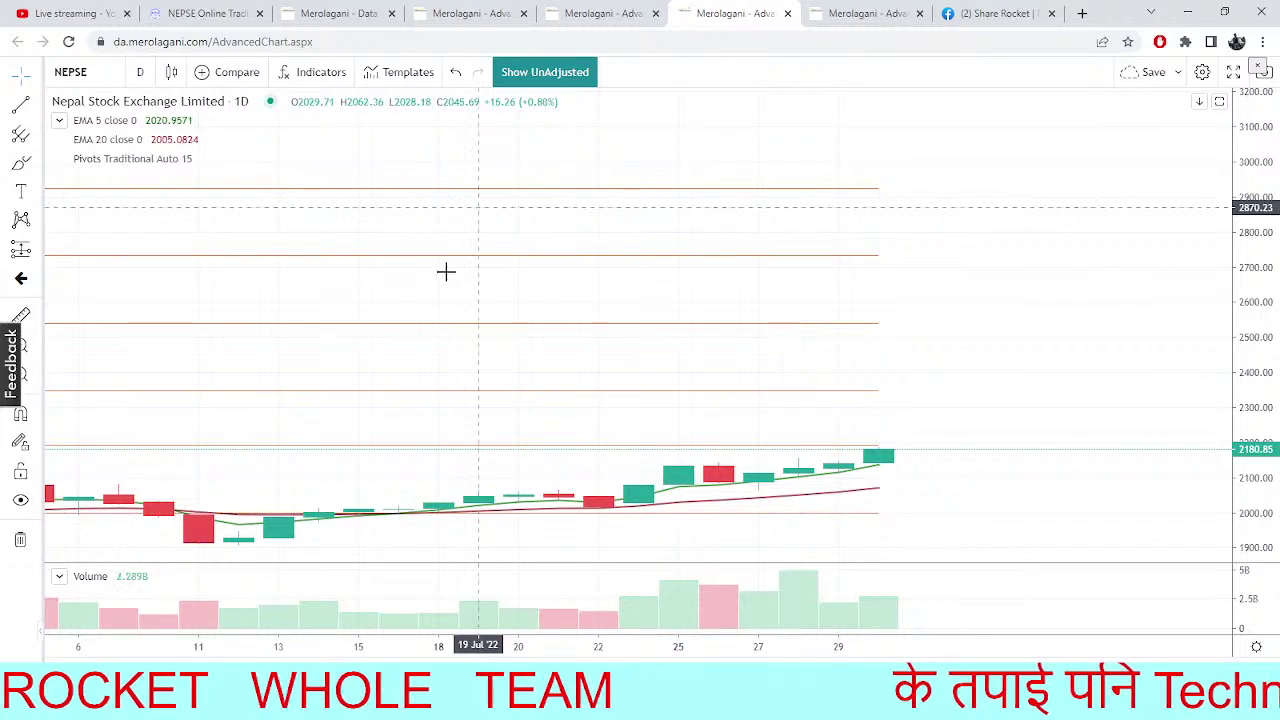
Switch to the daily NEPSE chart without pivot levels and load the ENL (Emerging Nepal Limited) symbol
left_click(607, 8)
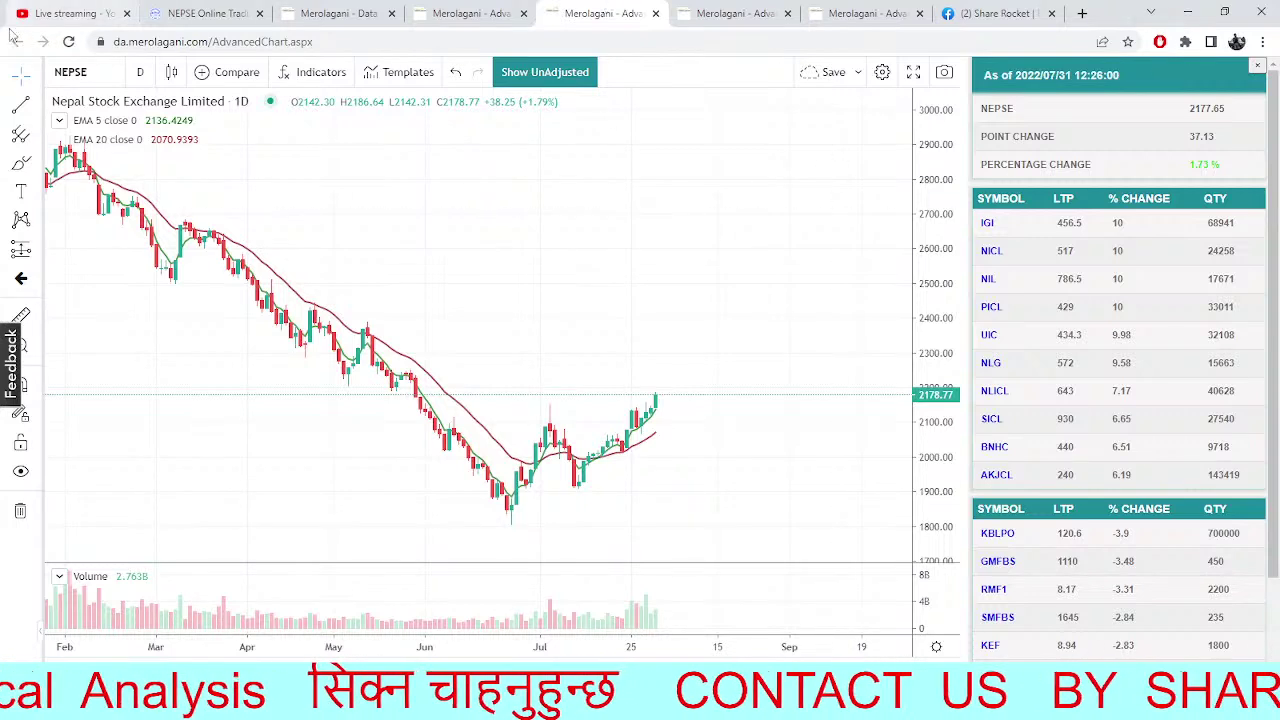
left_click(93, 71)
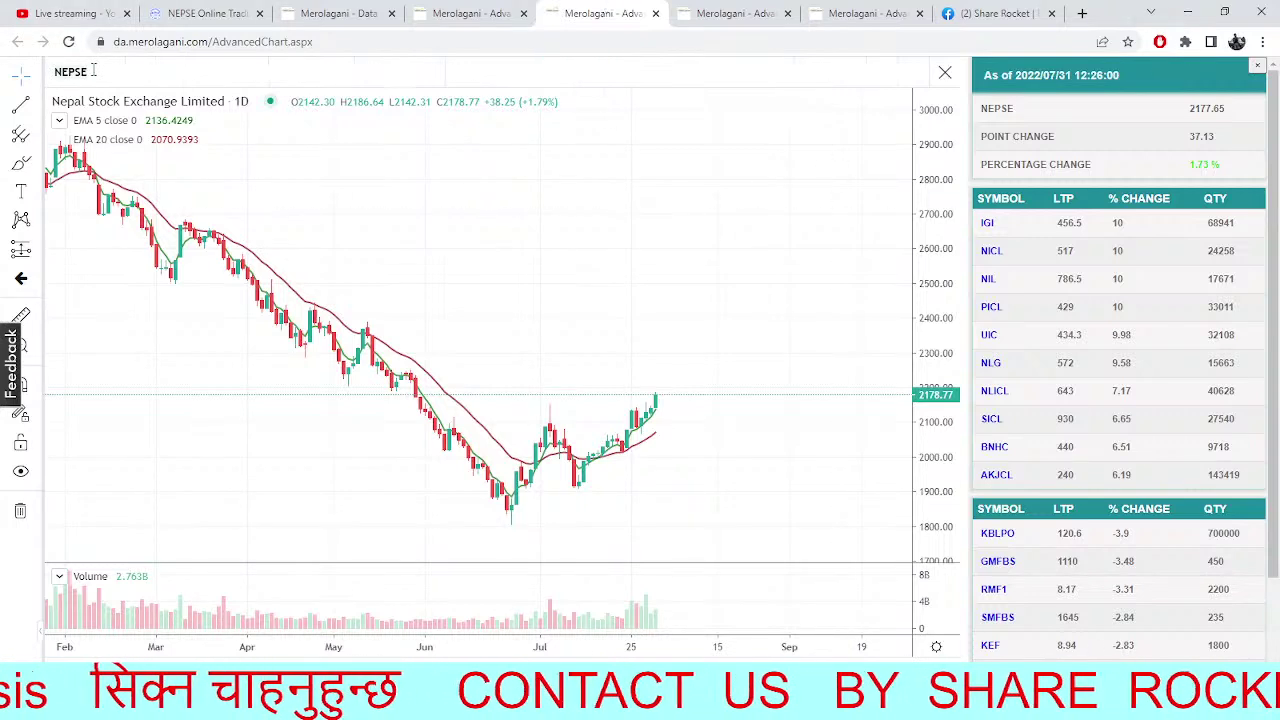
type("ENL")
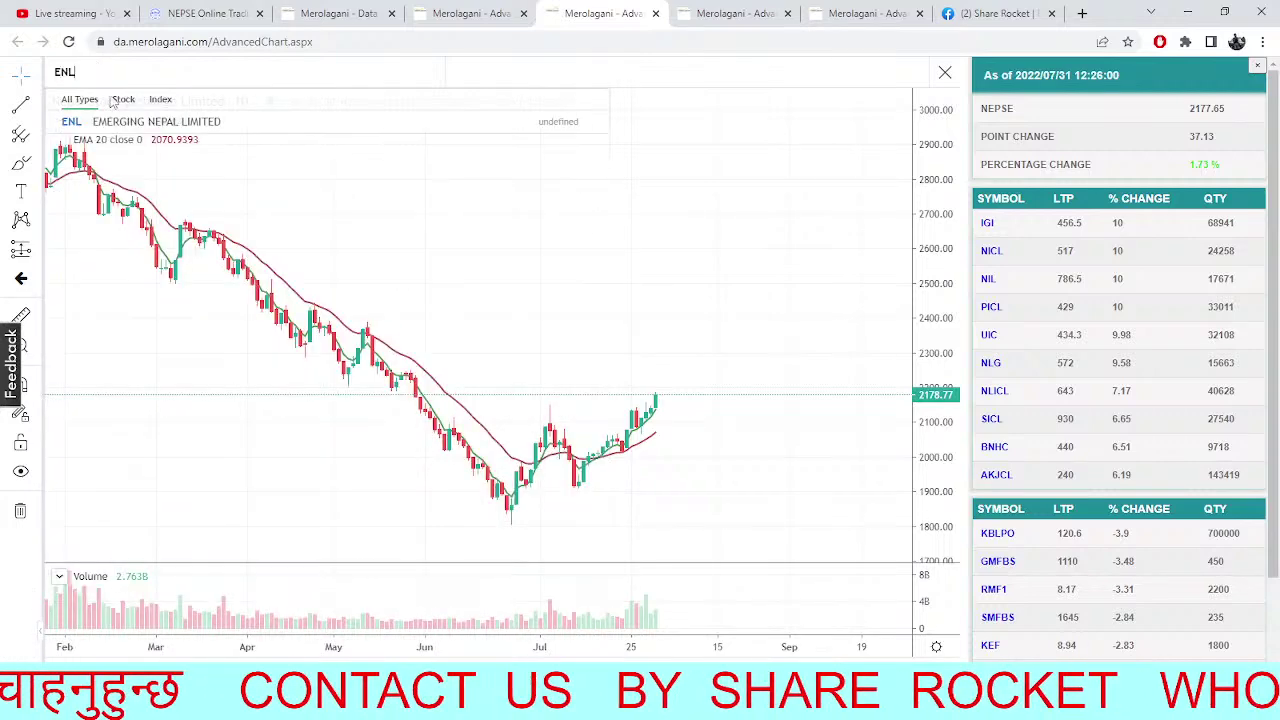
key("Return")
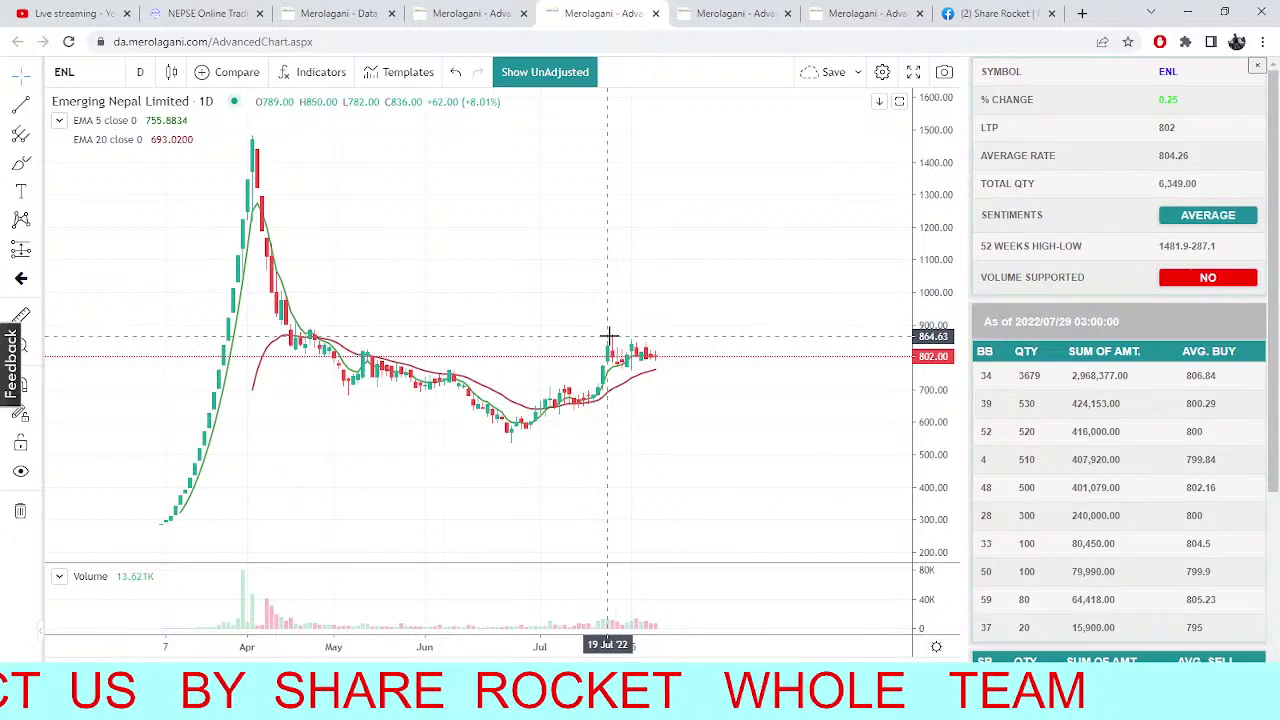
Switch to the NEPSE Trade Management System and check the EDBL market depth alongside the Merolagani financial analysis page
left_click(178, 11)
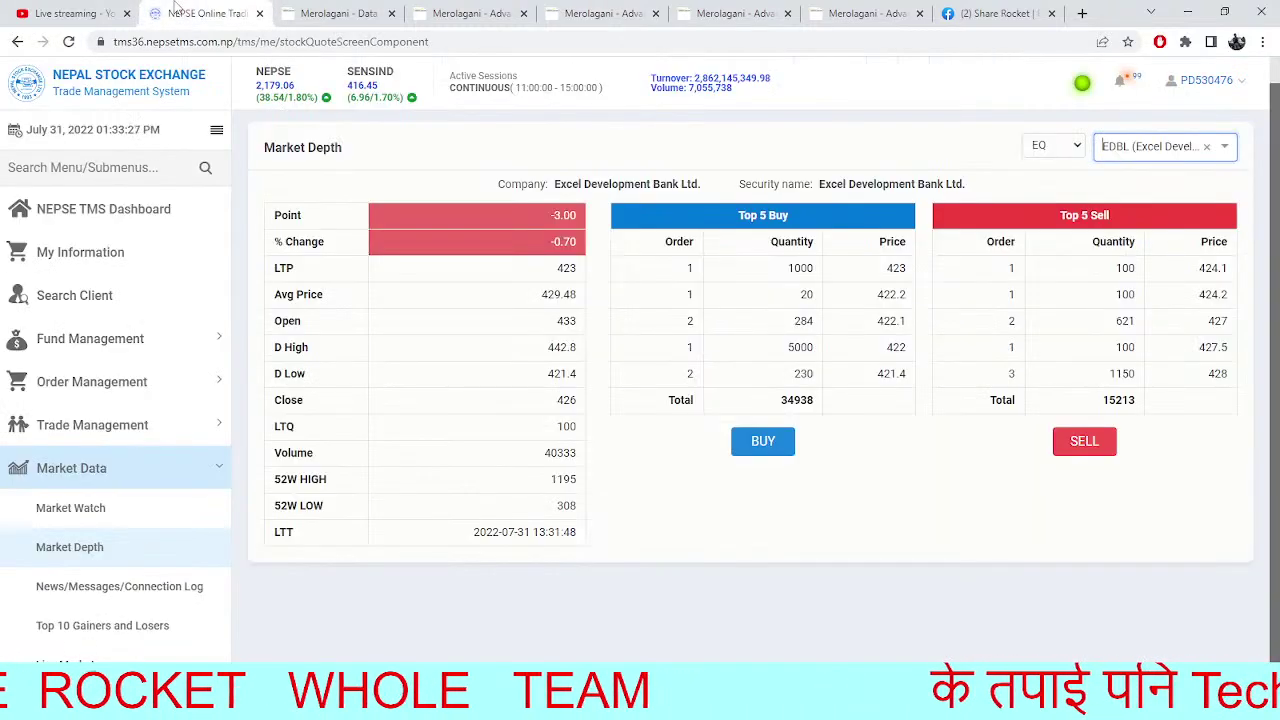
left_click(328, 10)
left_click(218, 10)
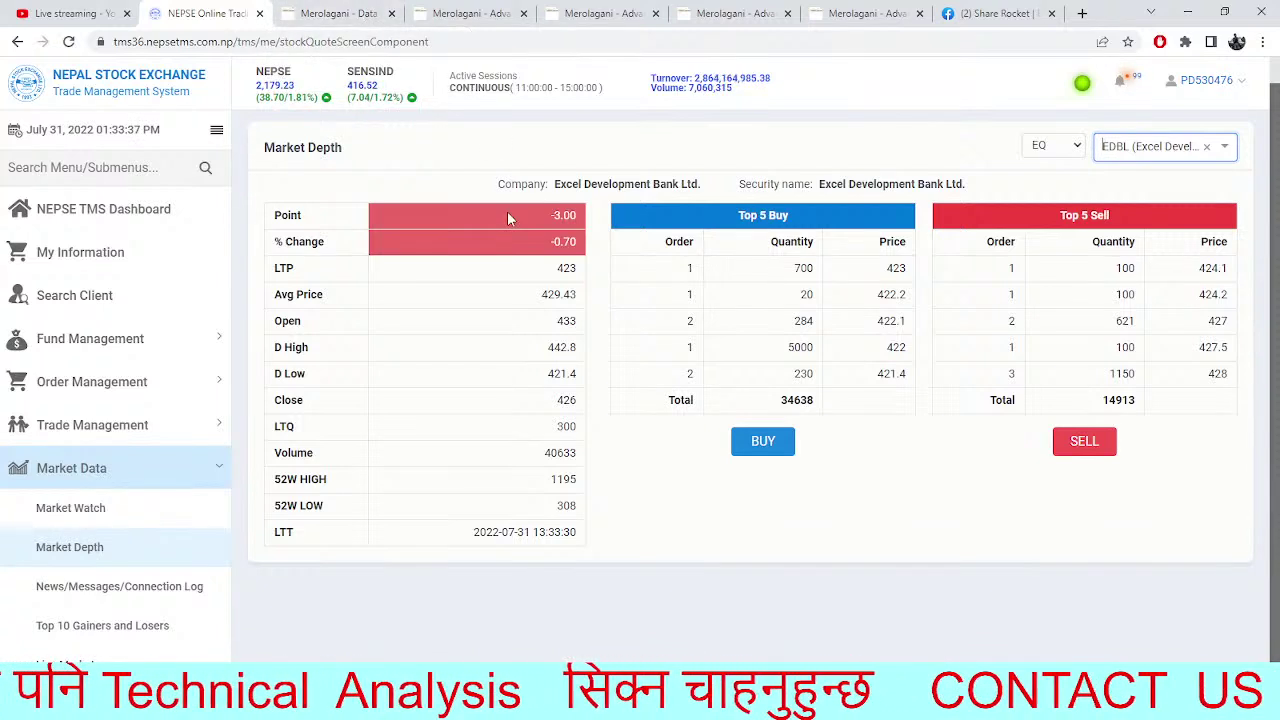
On the 15-minute NEPSE chart, draw a trend line over the swing highs from about 2131 on 25 Jul to about 2186 on 1 Aug
left_click(463, 10)
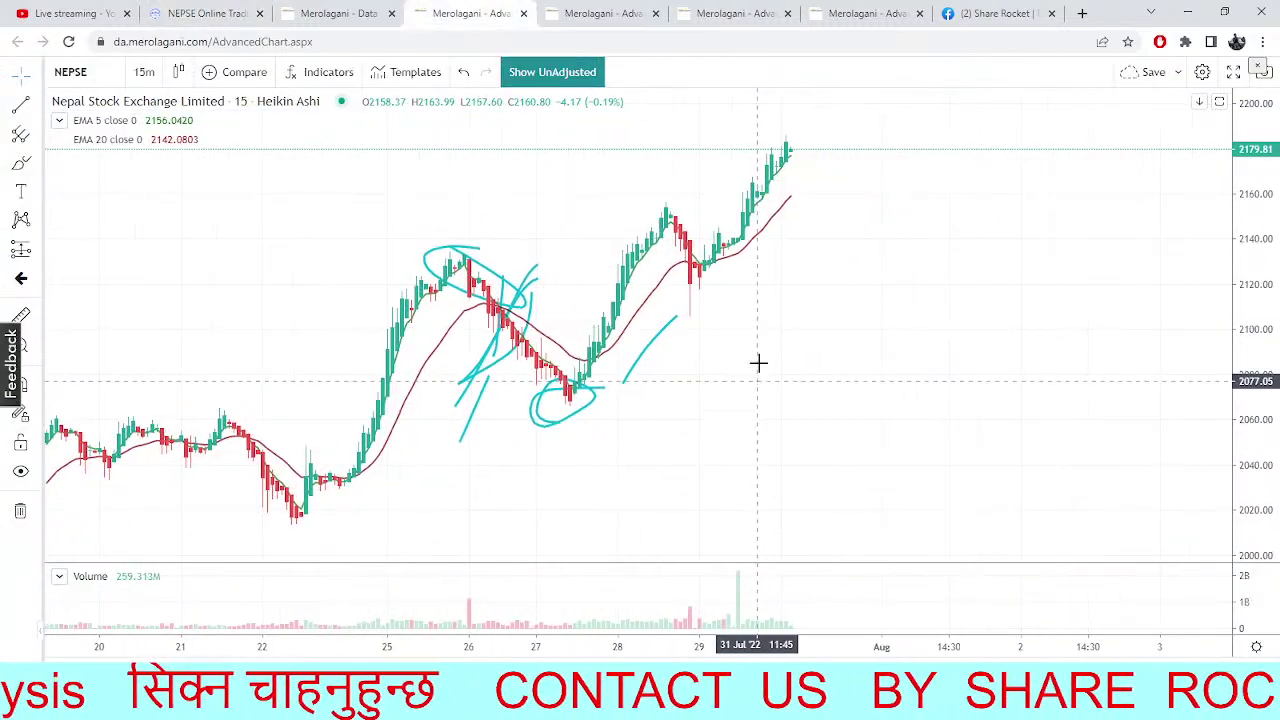
left_click(37, 105)
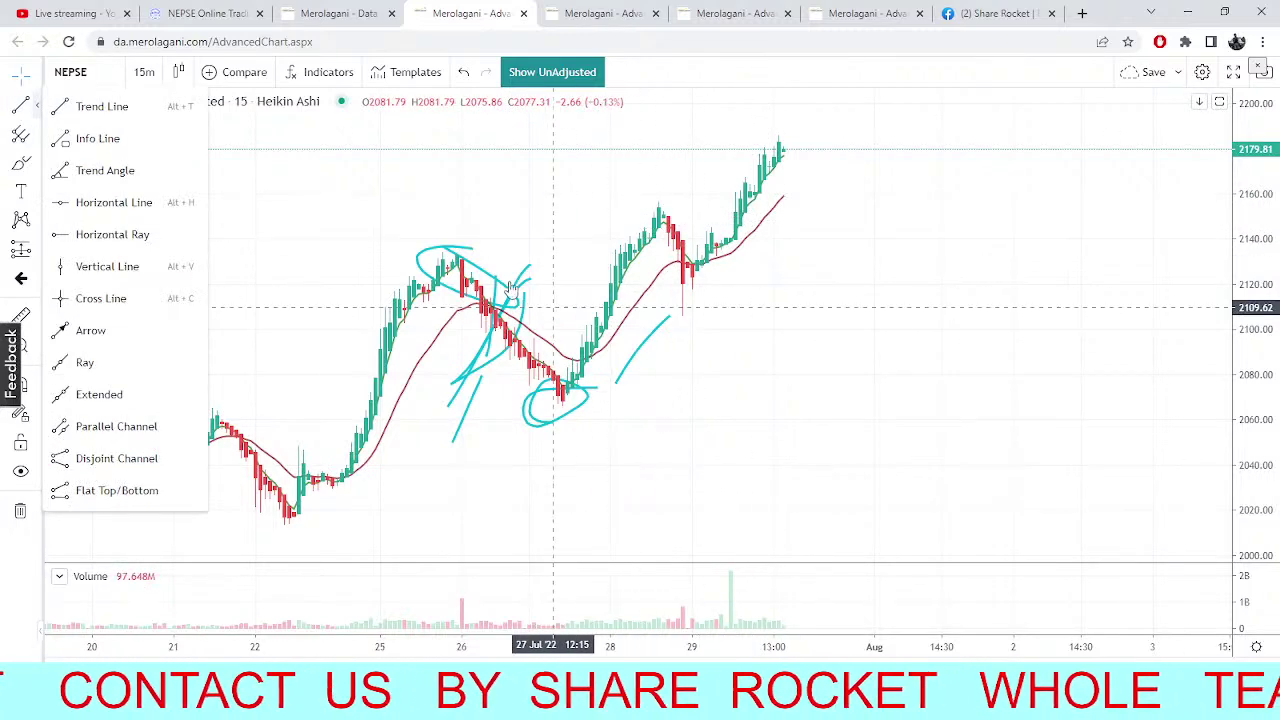
left_click(427, 255)
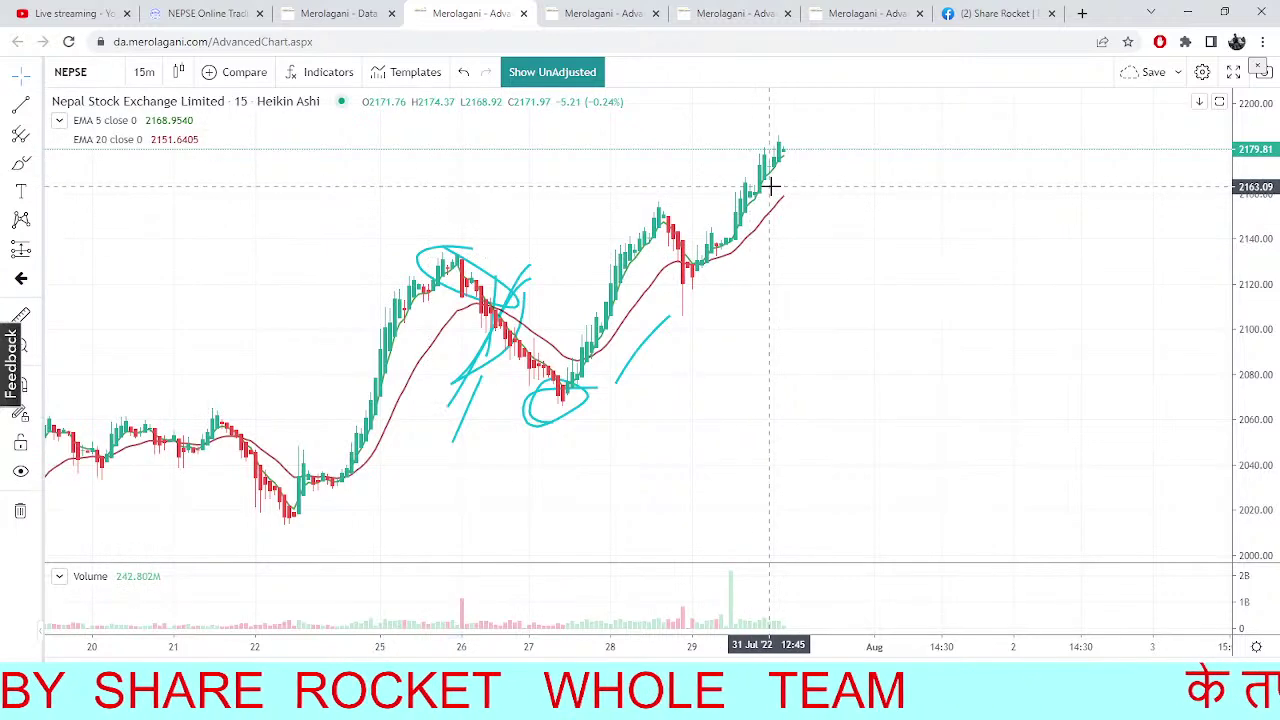
left_click(20, 104)
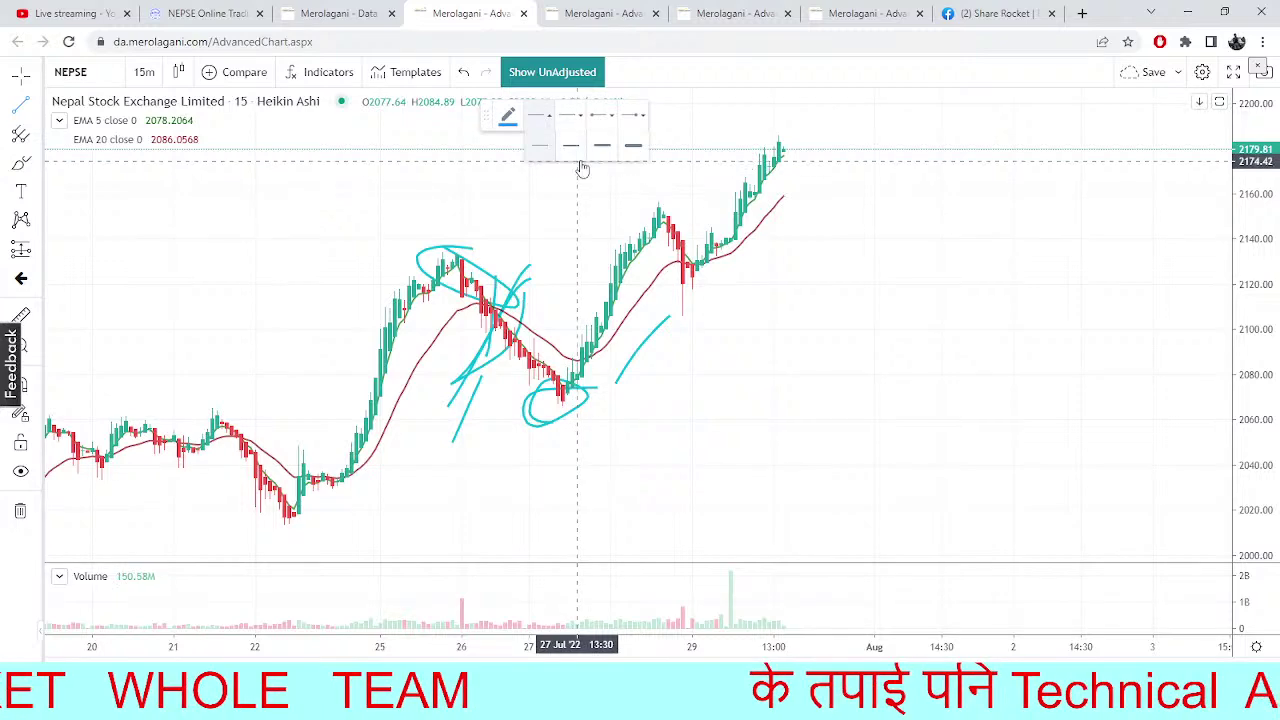
left_click_drag(399, 260, 800, 140)
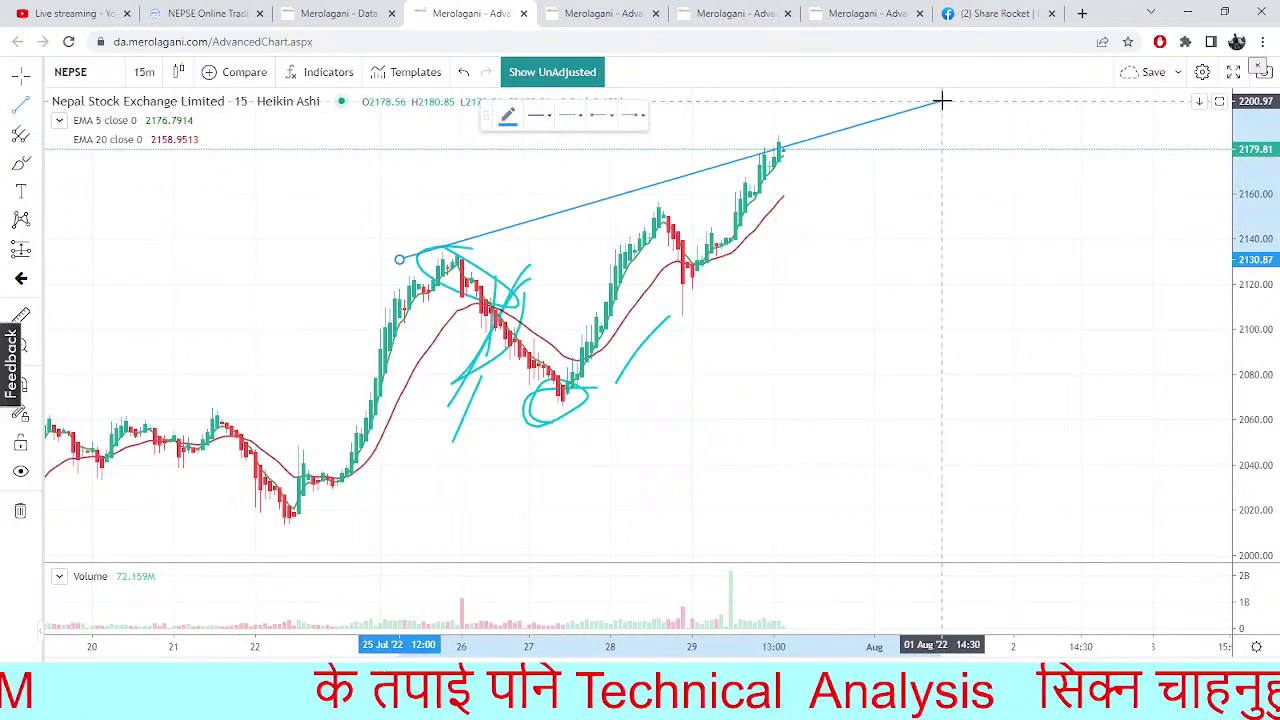
left_click(950, 133)
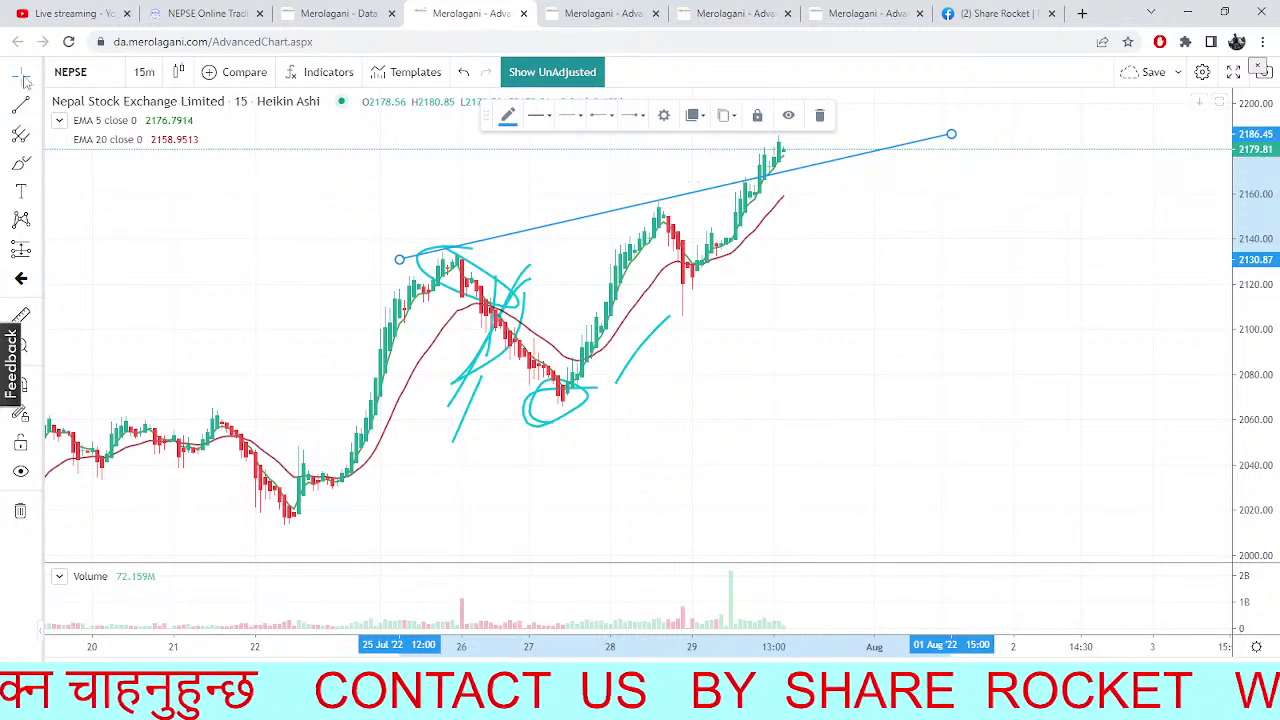
Draw a second trend line under the swing lows and adjust its ends to about 2010 on 22 Jul and about 2169 on 2 Aug
left_click(275, 547)
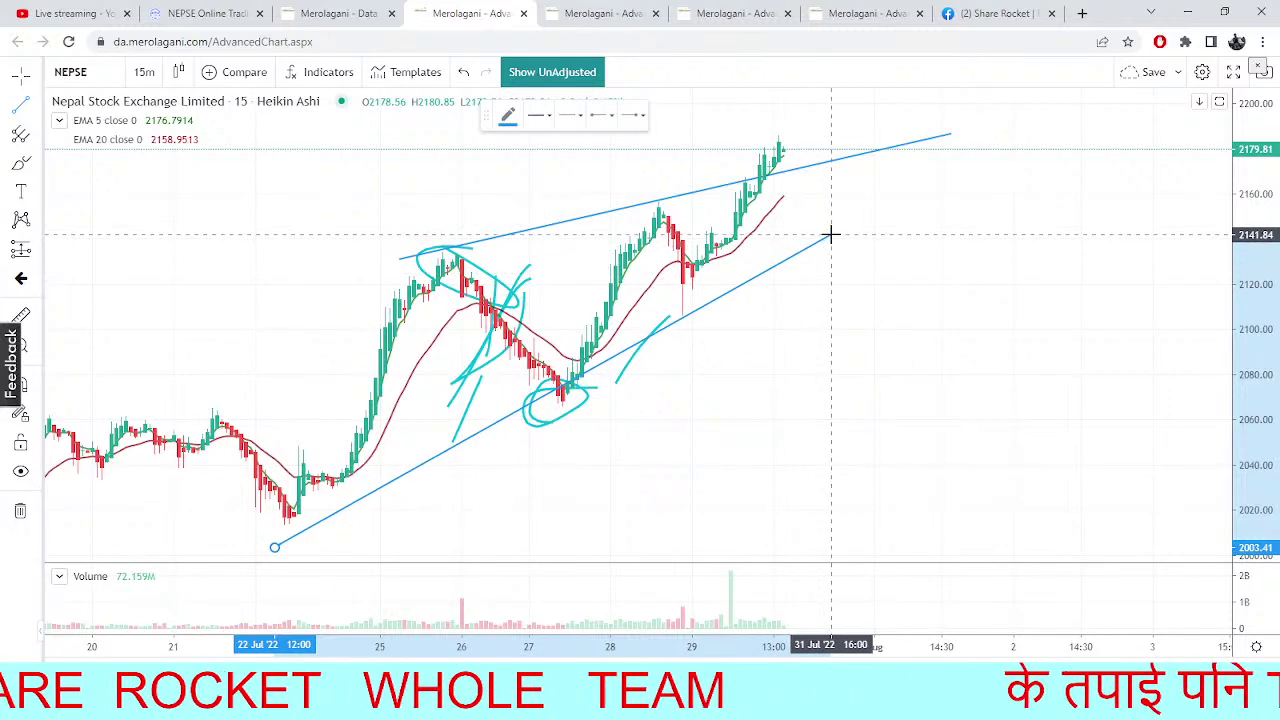
left_click(869, 272)
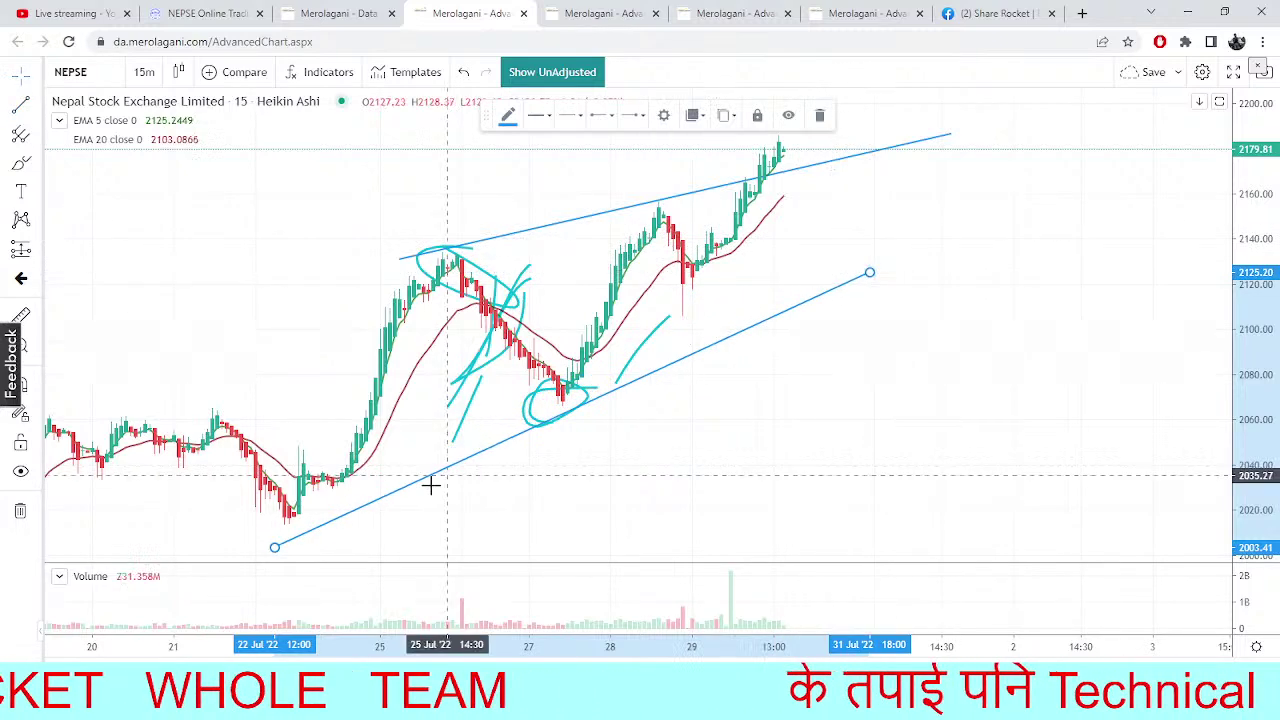
left_click(271, 541)
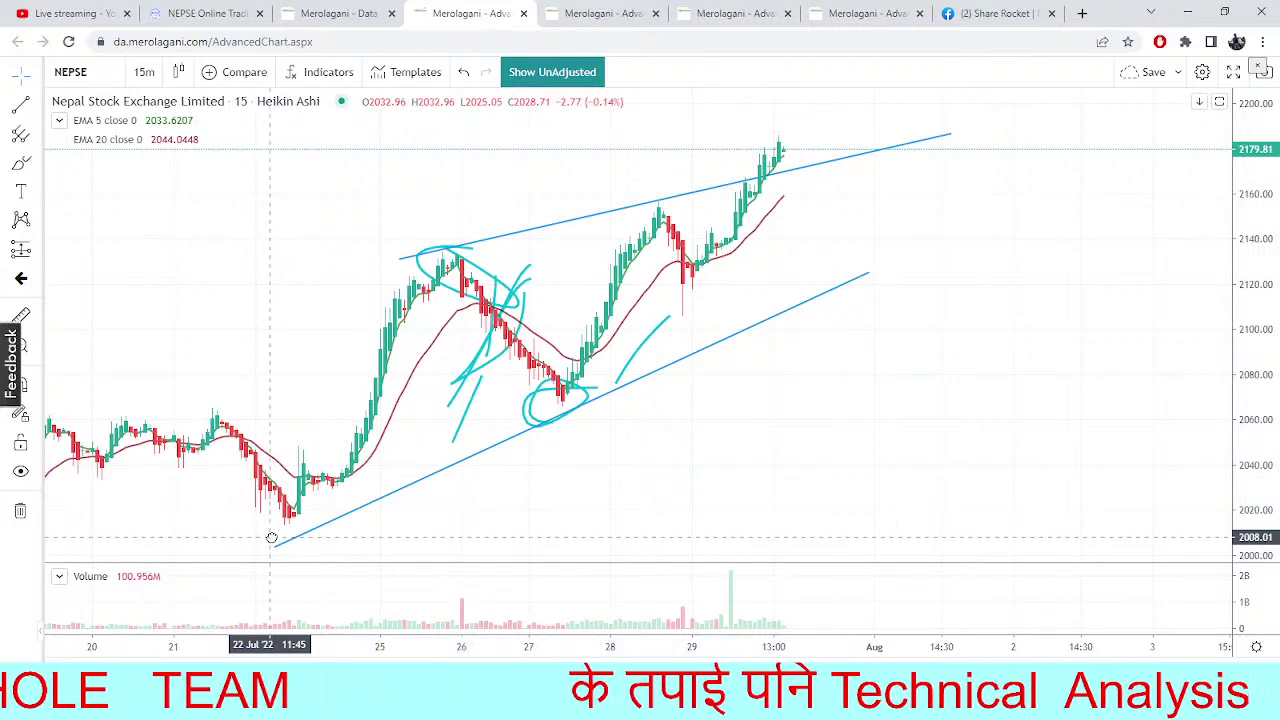
left_click_drag(274, 543, 269, 532)
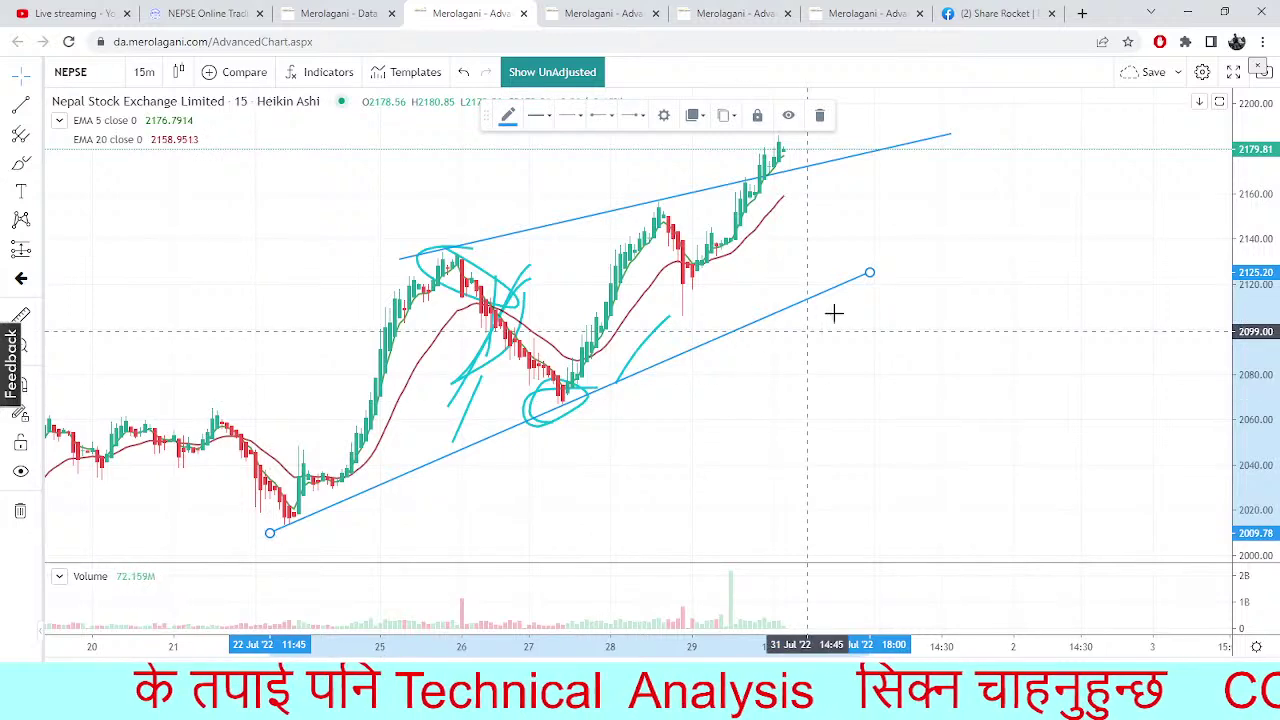
left_click_drag(891, 254, 1173, 170)
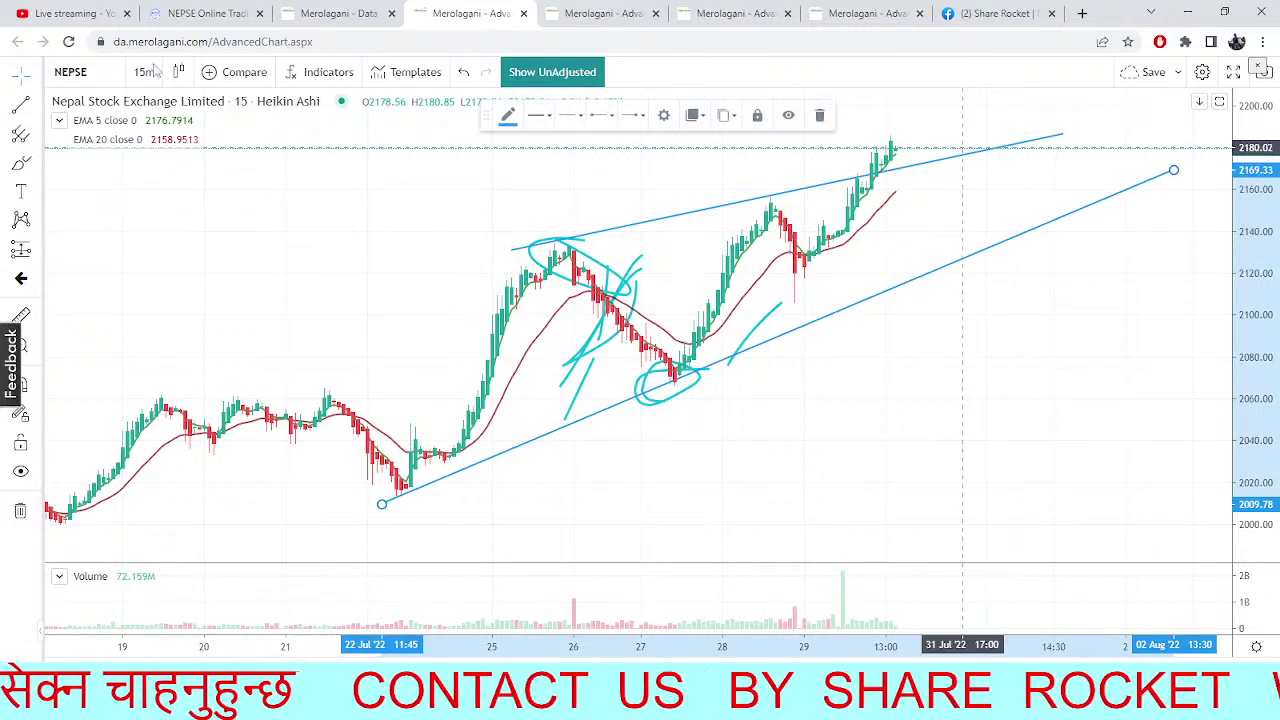
Draw a third trend line over the 15-minute NEPSE swing highs from about 2058.5 on 21 Jul to about 2202 on 31 Jul
left_click(24, 106)
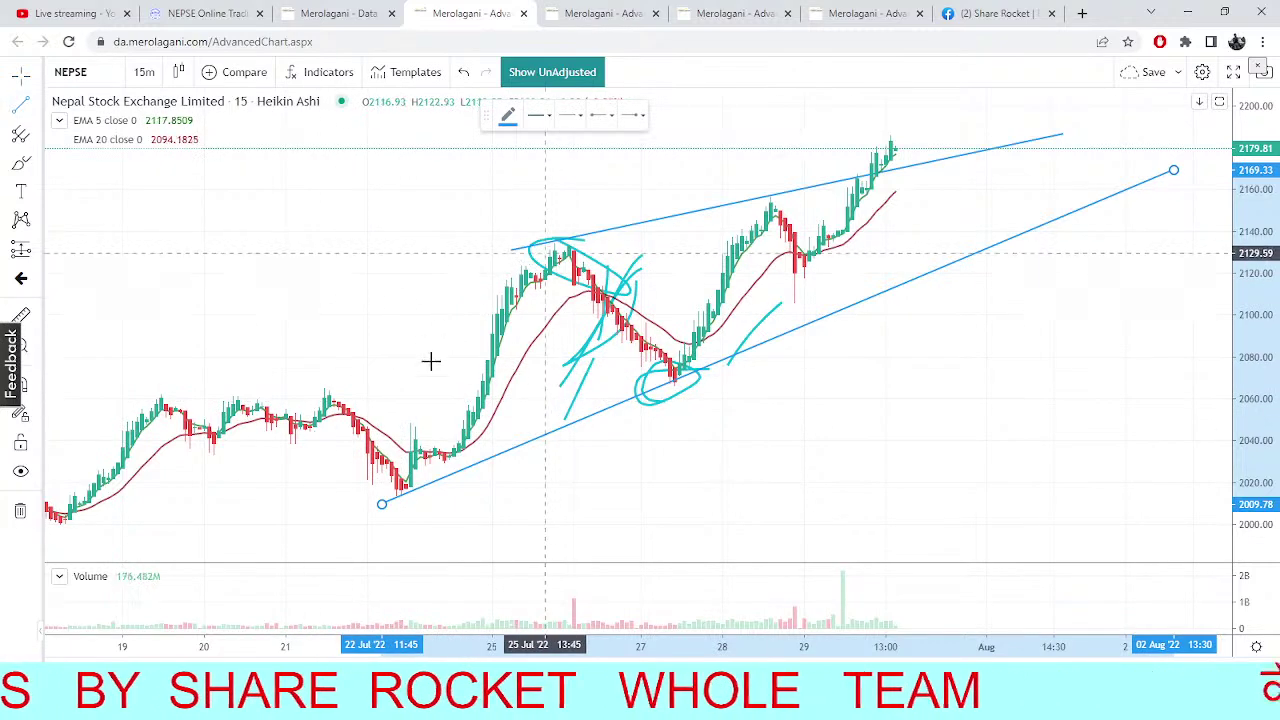
left_click(314, 402)
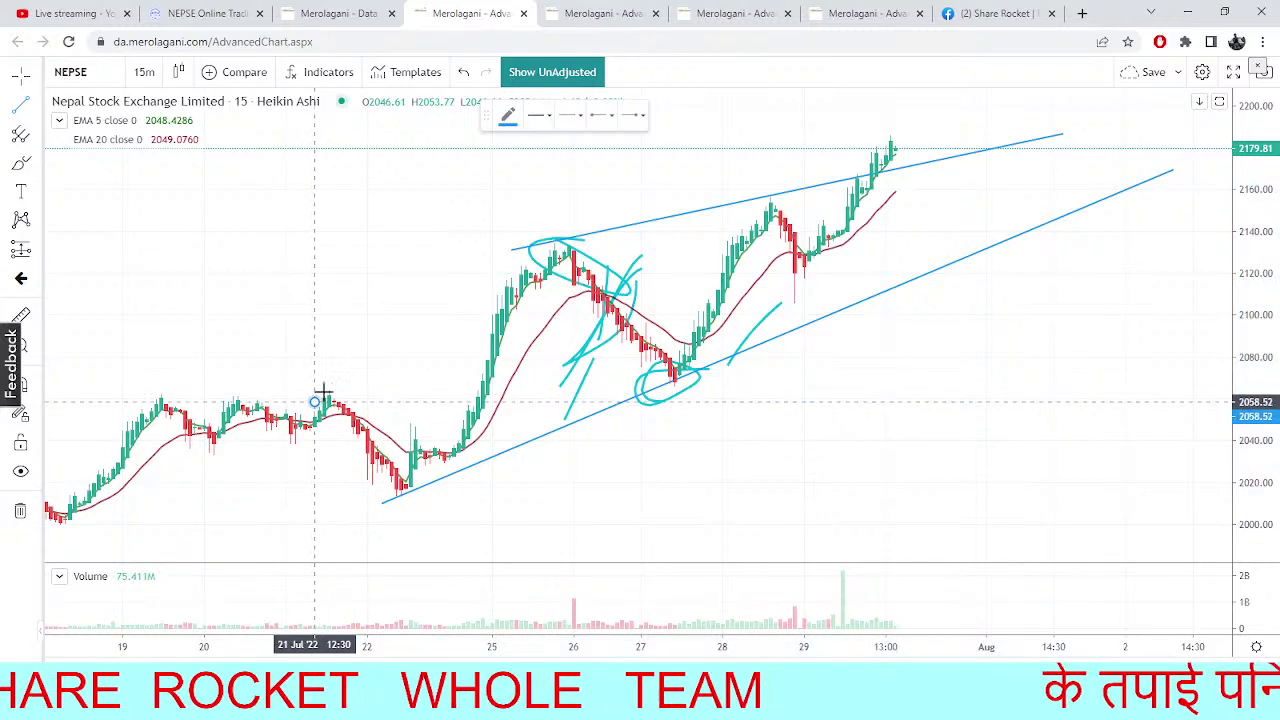
left_click(1210, 125)
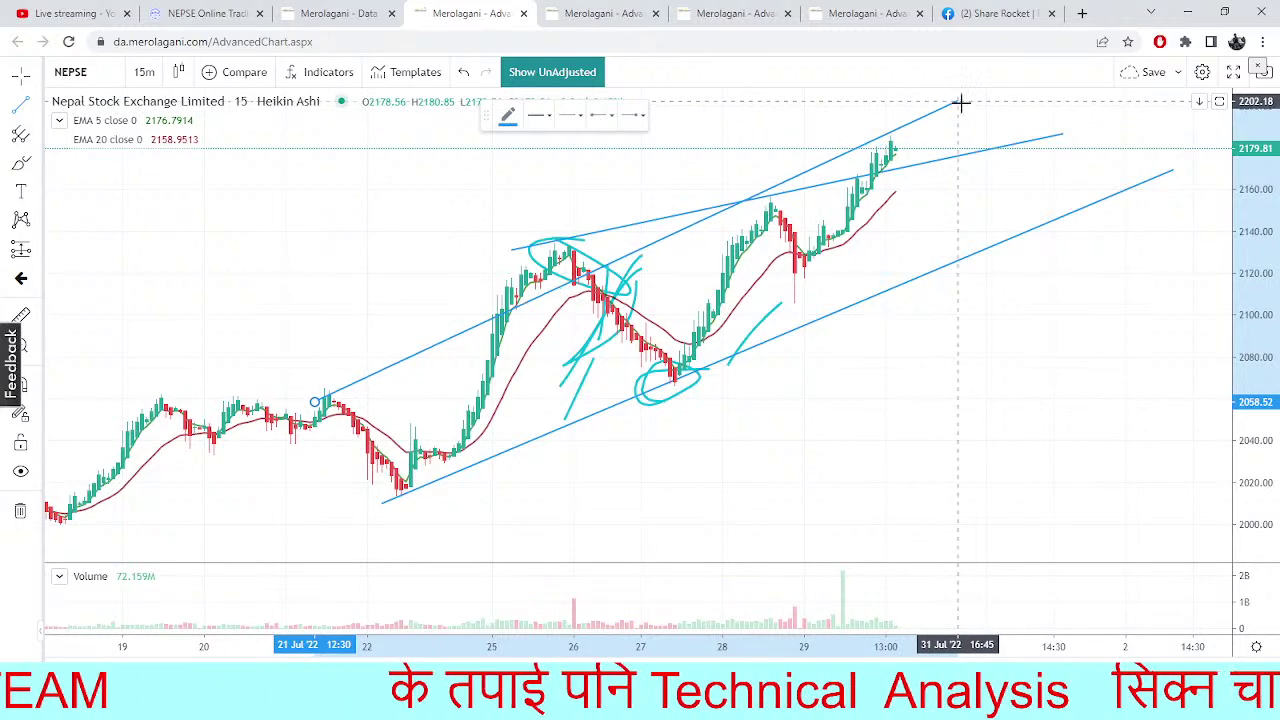
left_click(963, 105)
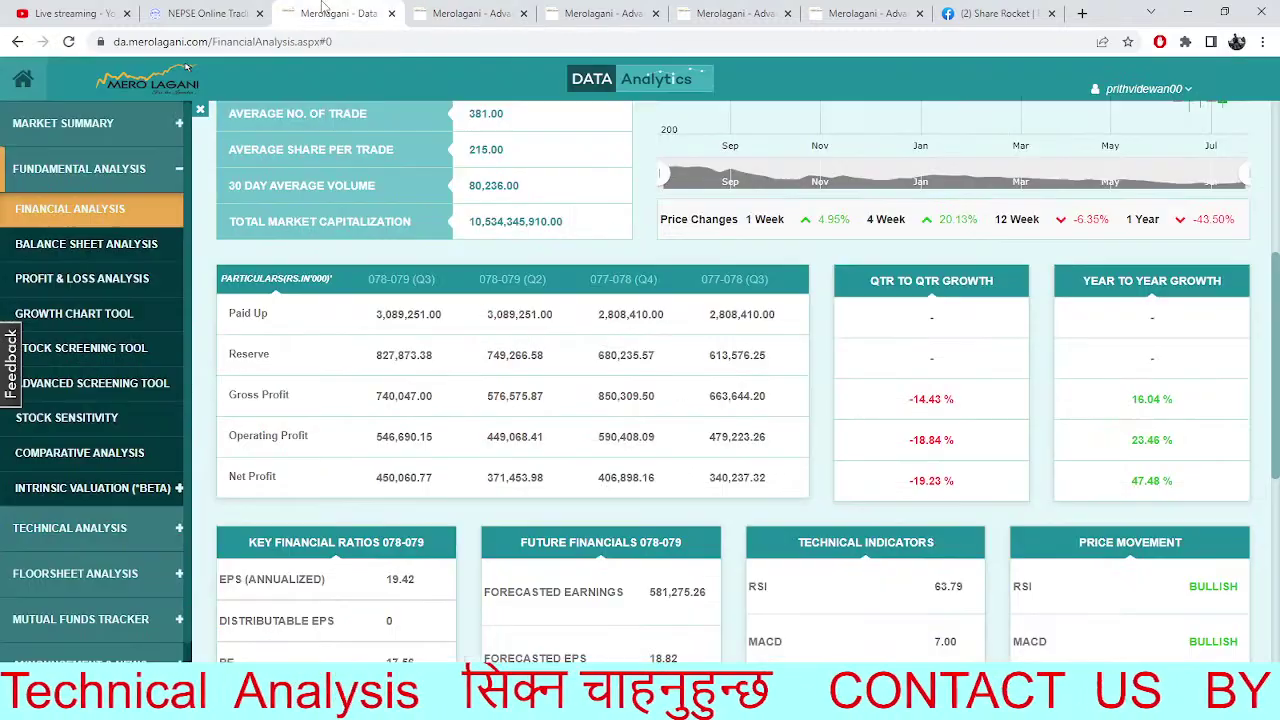
Review the Merolagani financial analysis page and the EDBL market depth in the NEPSE Trade Management System
left_click(336, 13)
left_click(186, 13)
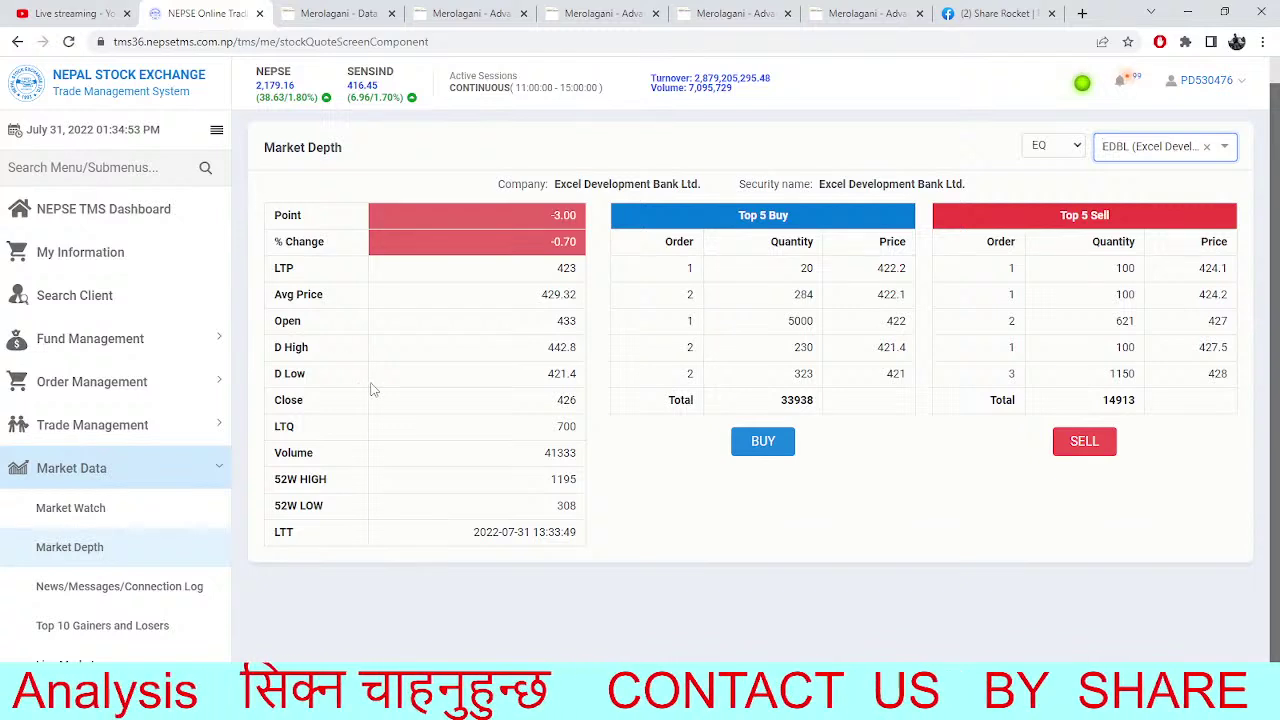
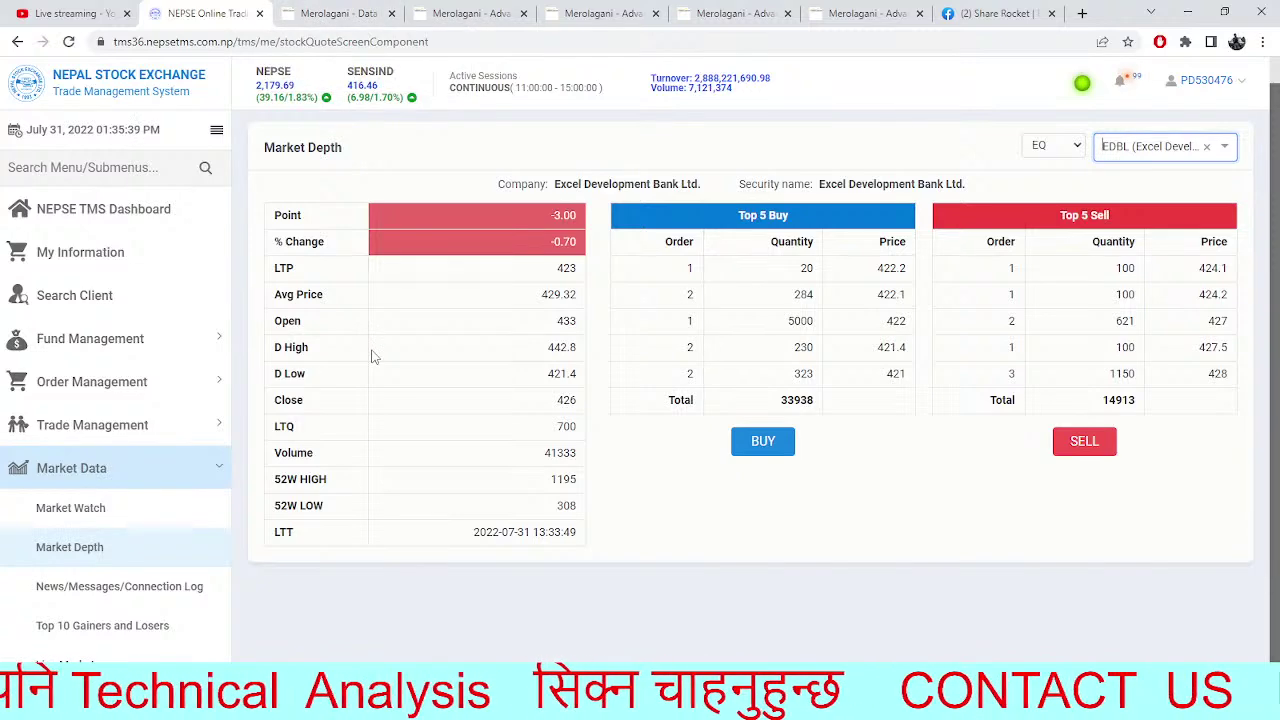
left_click(337, 14)
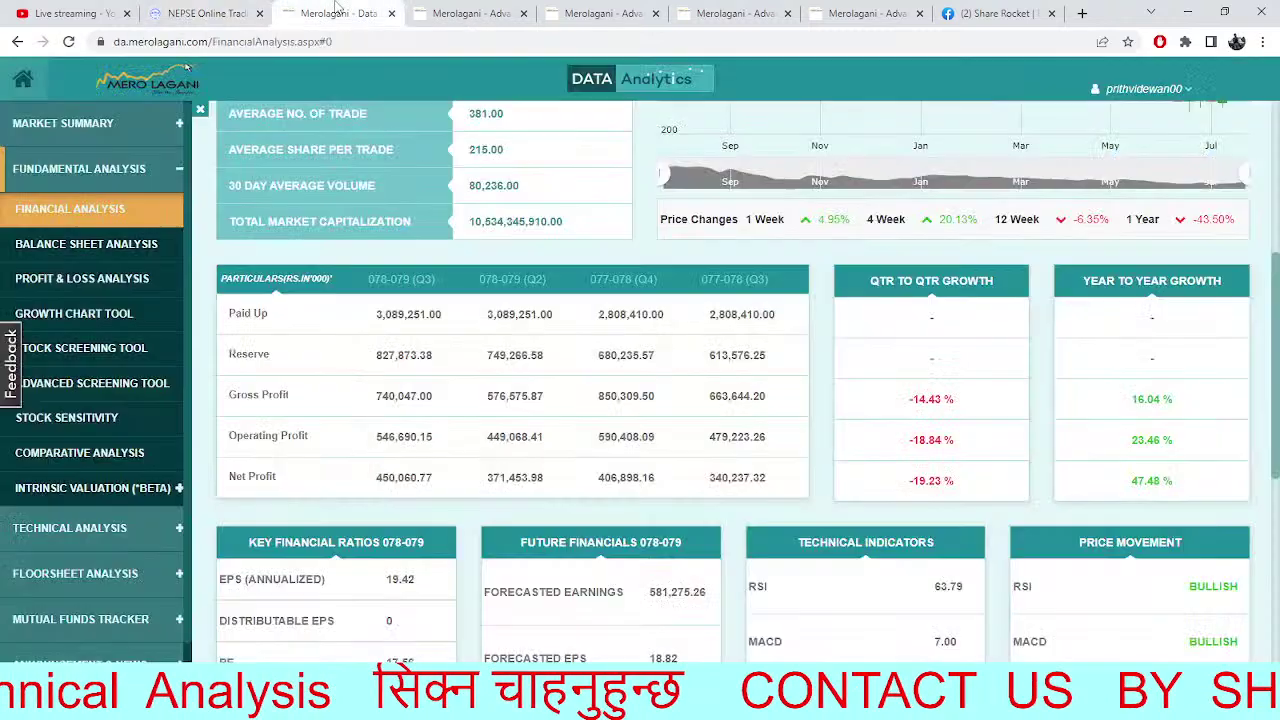
left_click(210, 10)
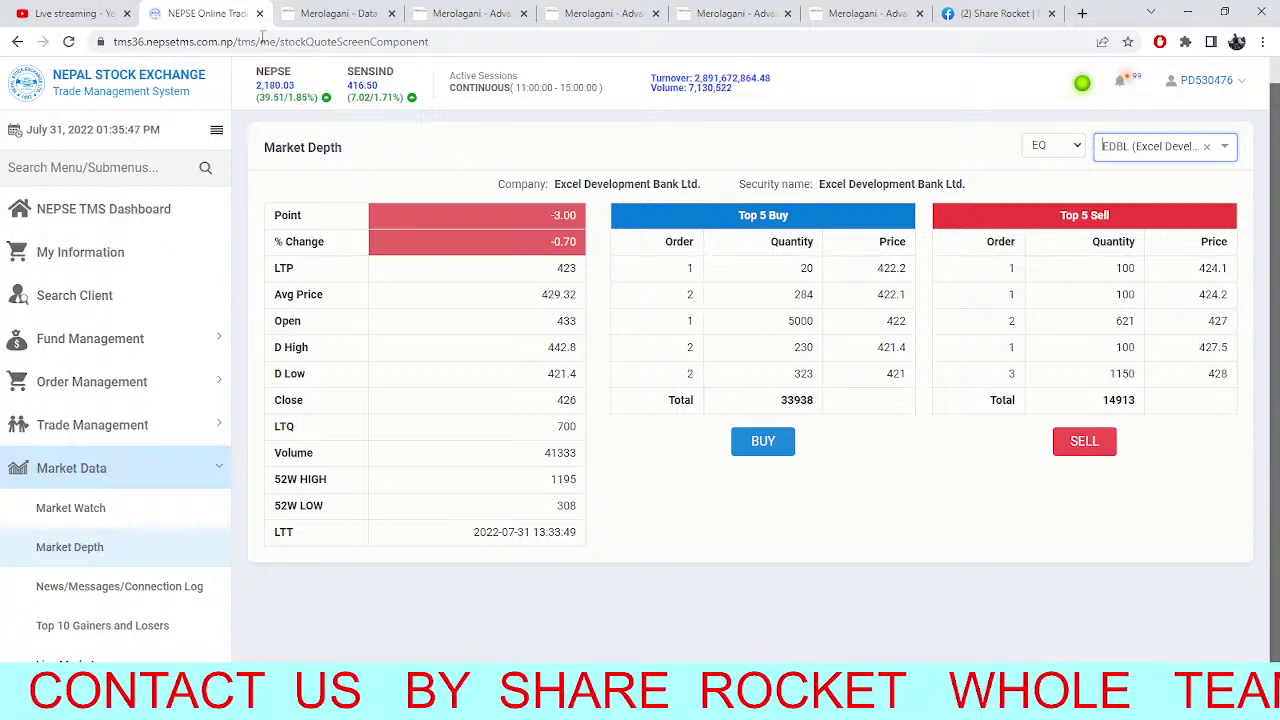
Load EBL (Everest Bank Limited) on the daily Merolagani chart with pivot levels and examine its July candles
left_click(735, 13)
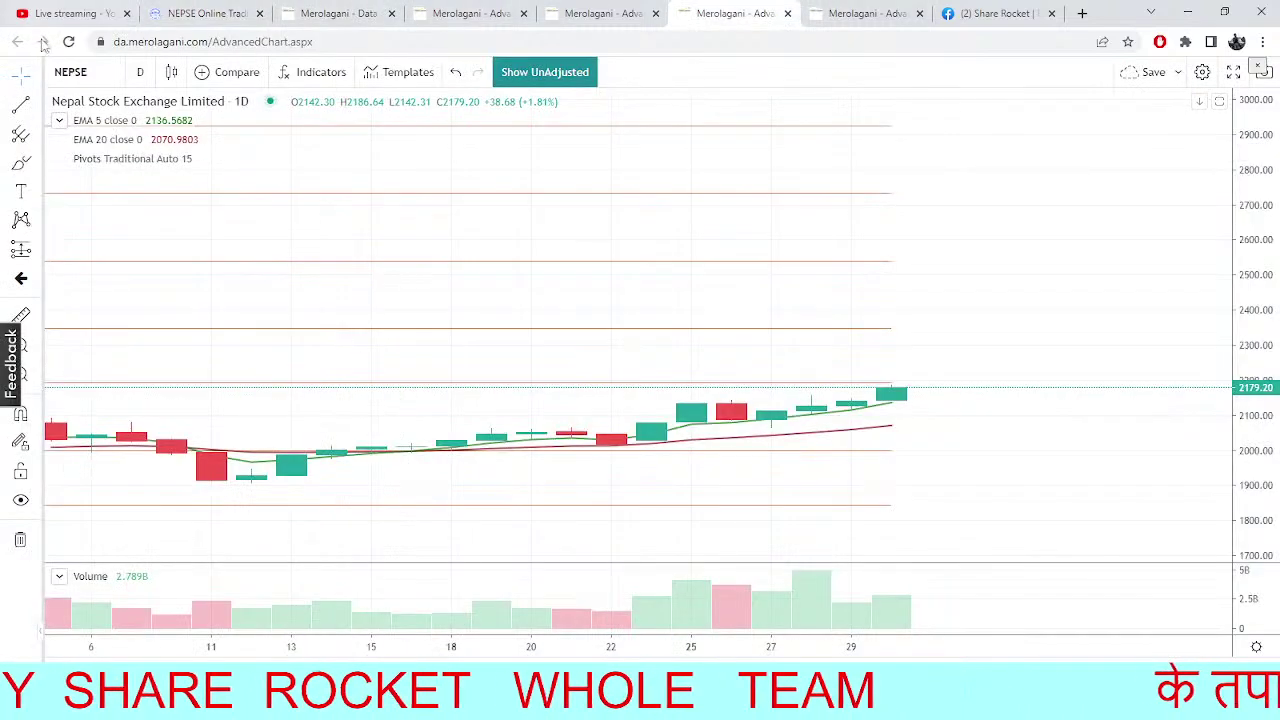
left_click(87, 62)
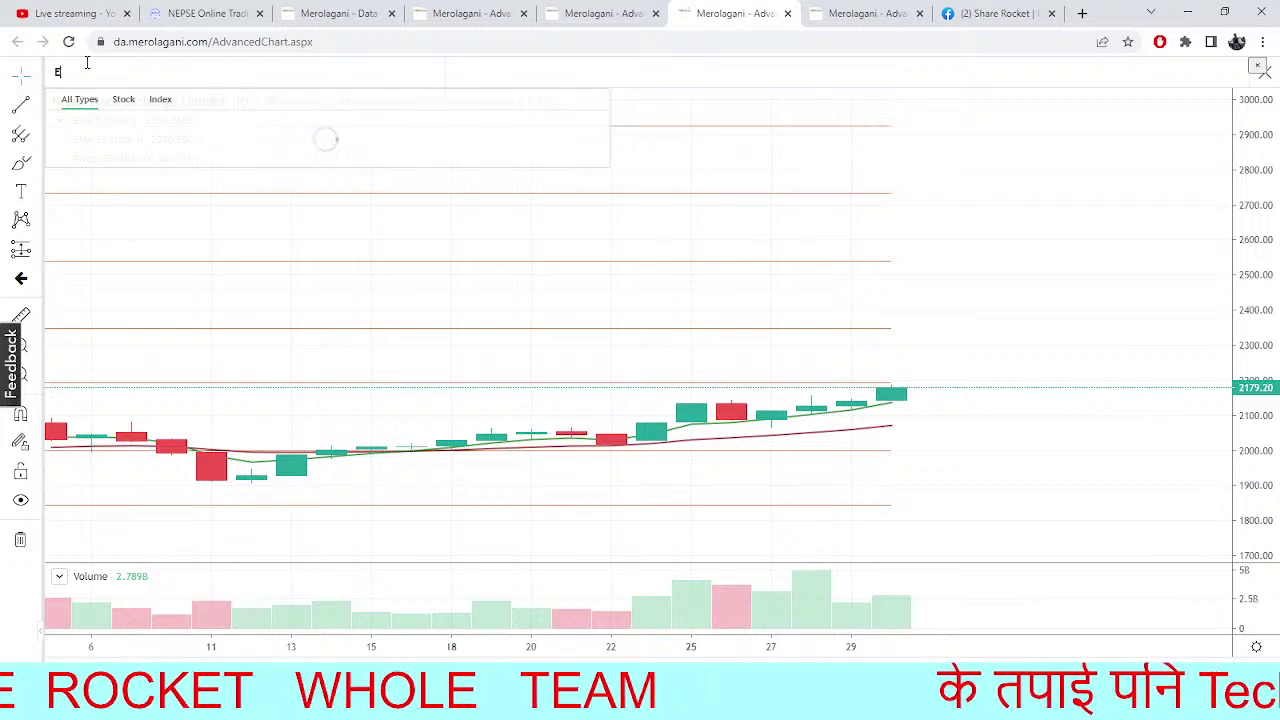
type("EBL")
left_click(144, 129)
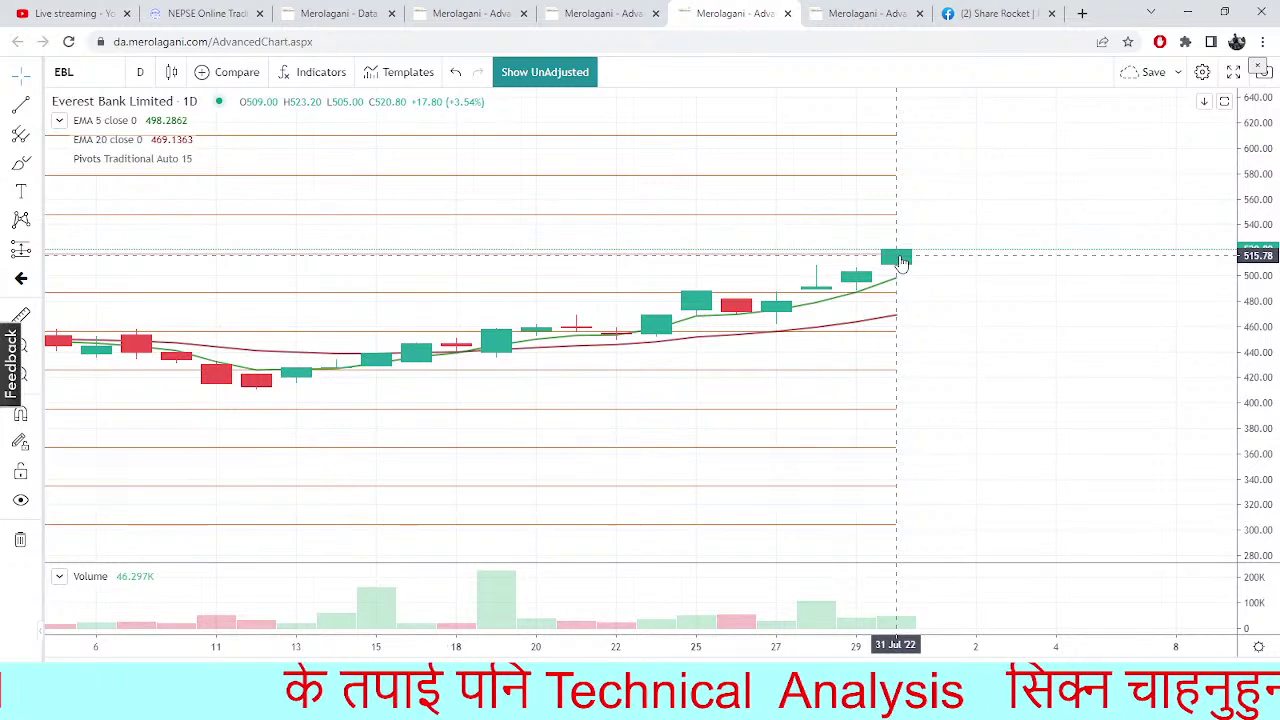
left_click_drag(877, 429, 1160, 482)
left_click_drag(531, 280, 538, 532)
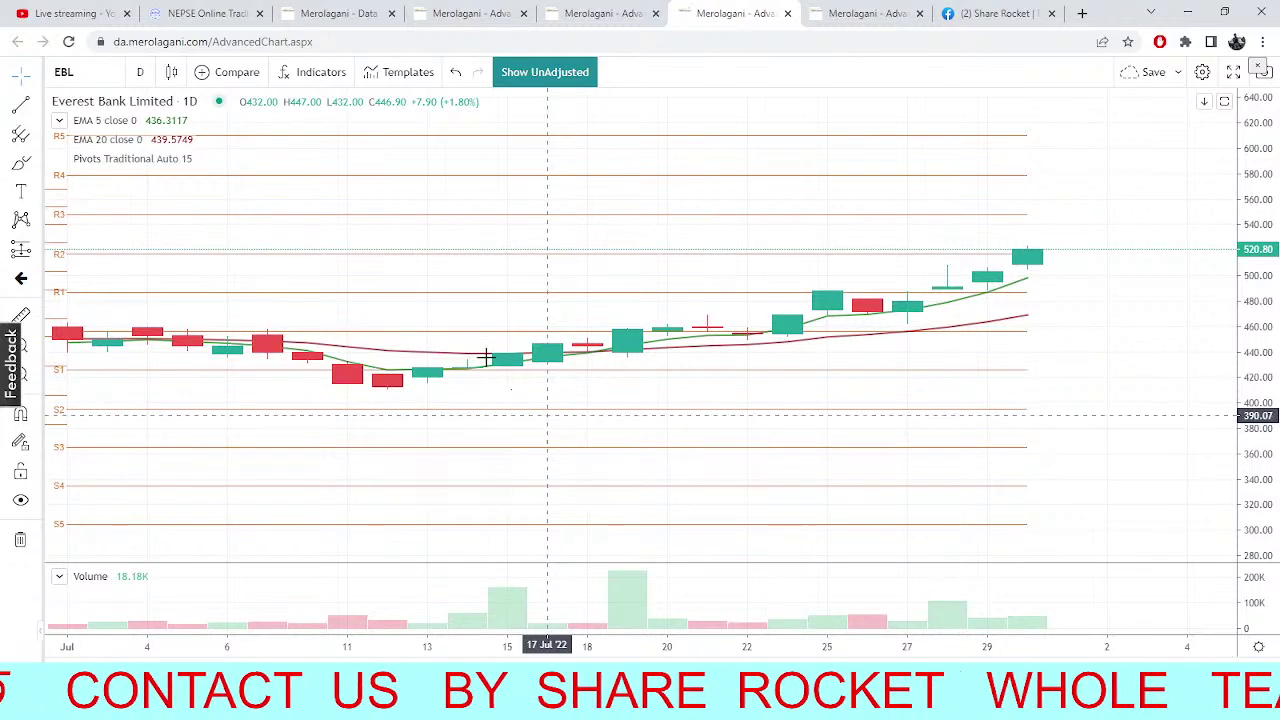
left_click_drag(572, 643, 550, 460)
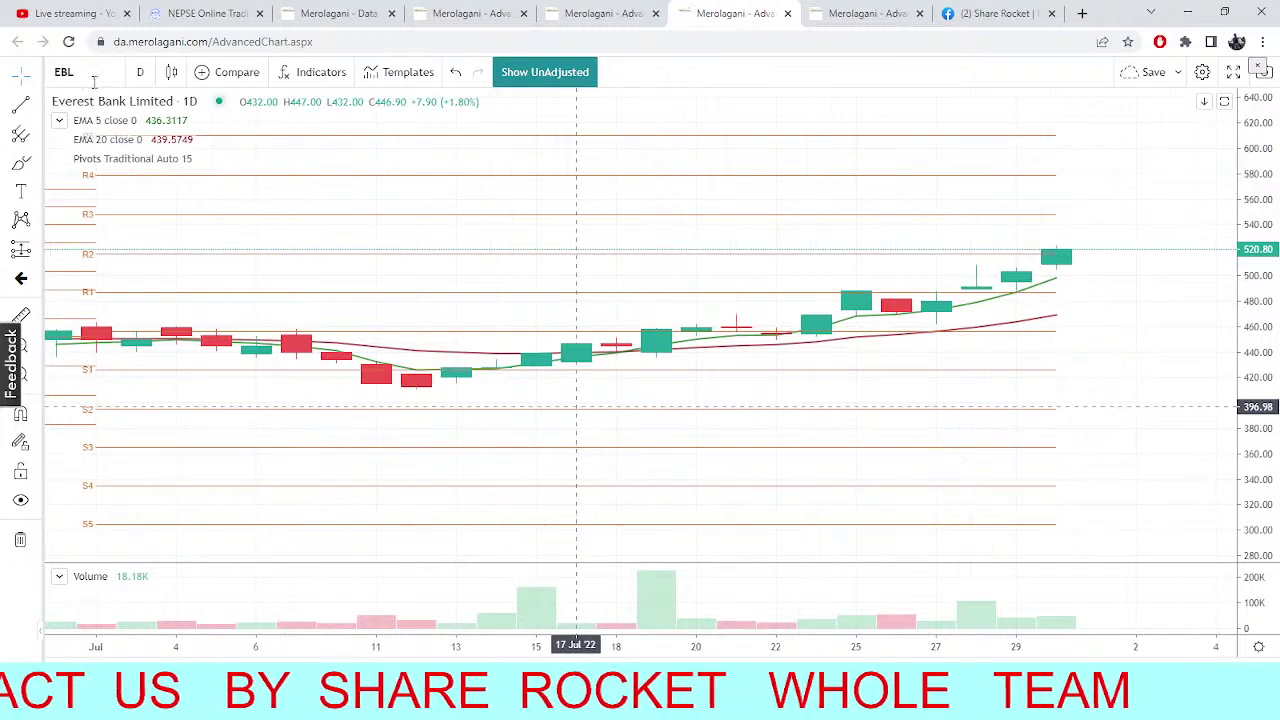
In the NEPSE Trade Management System, look up the BHDC (Bindhyabasini Hydropower) market depth and compare its buy and sell totals
left_click(203, 10)
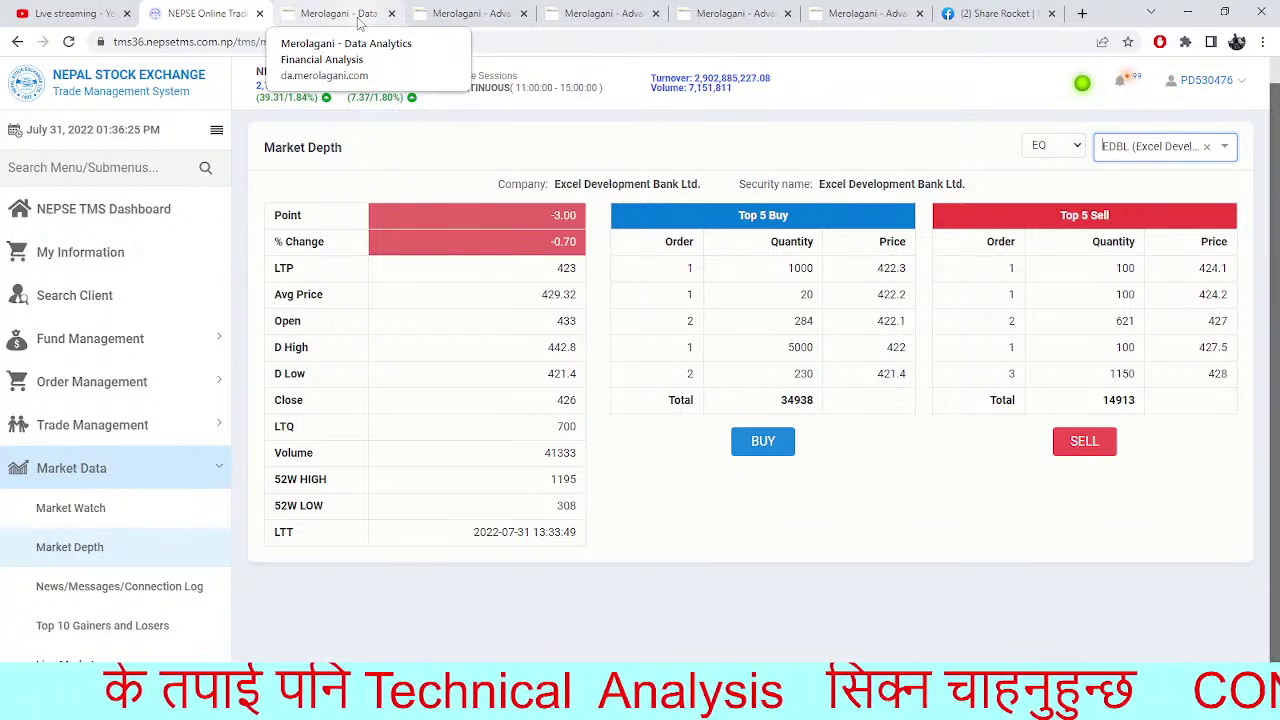
left_click(1203, 147)
type("bh")
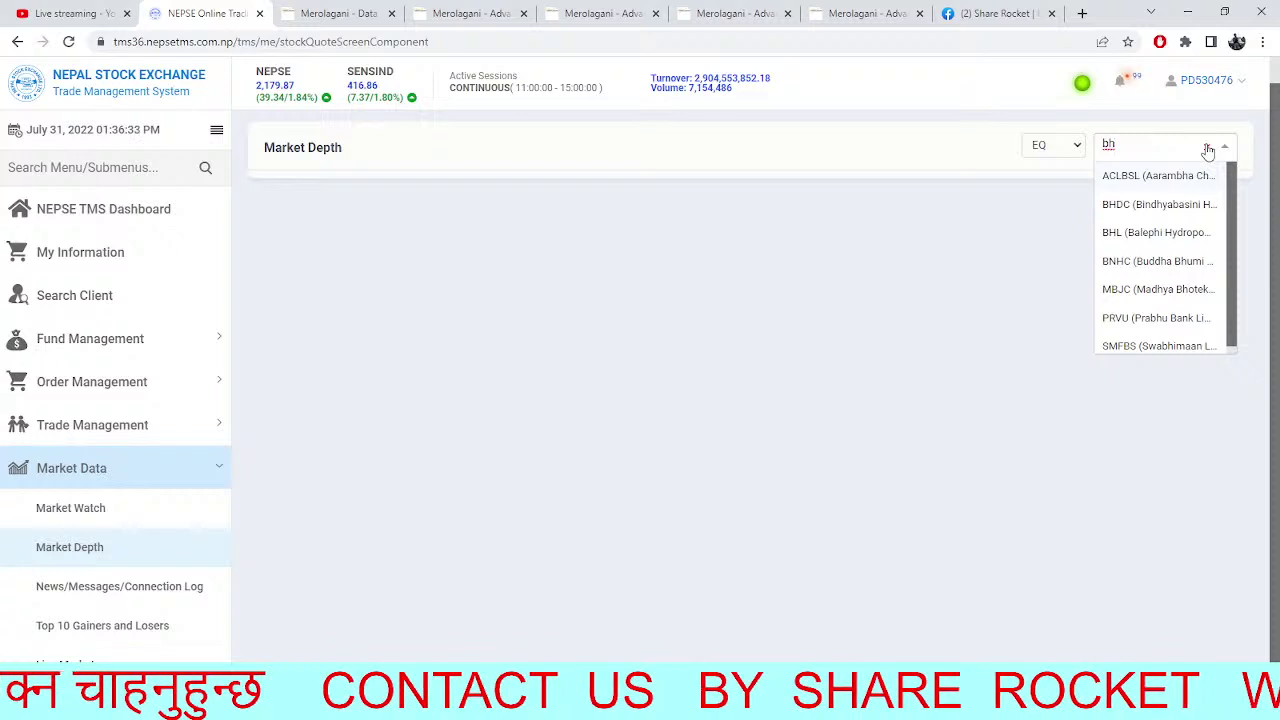
type("dc")
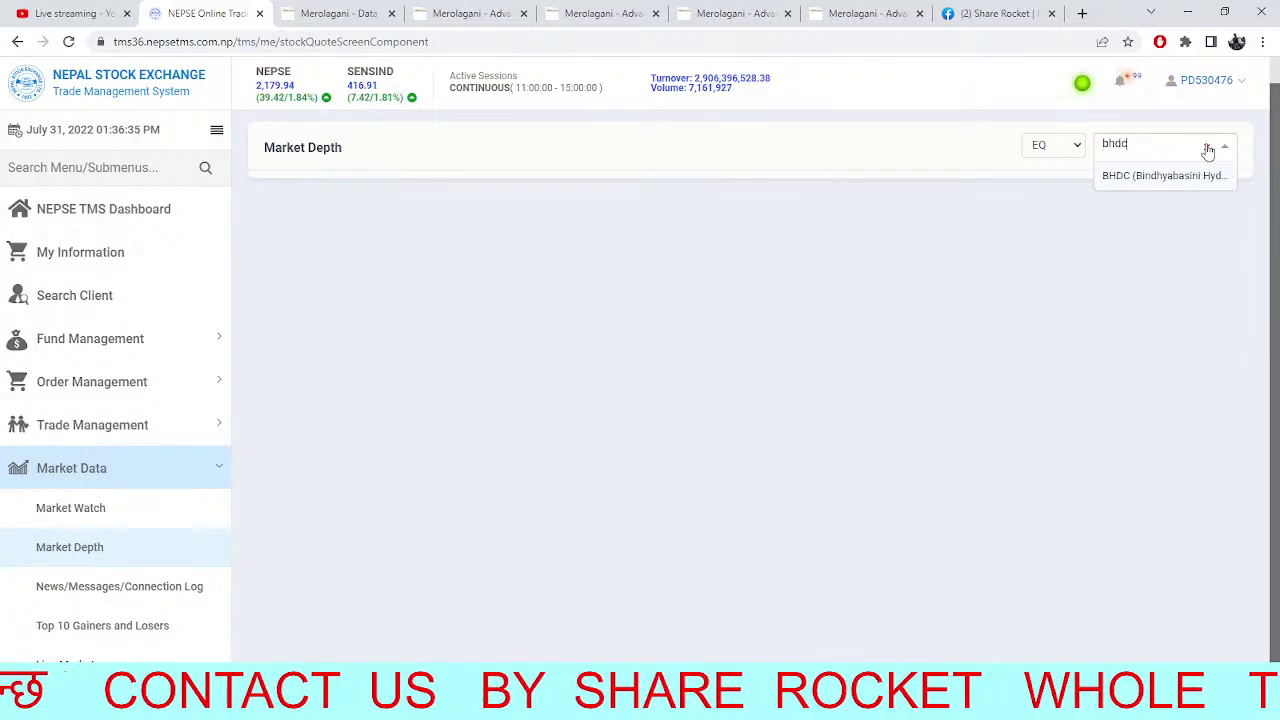
left_click(1200, 182)
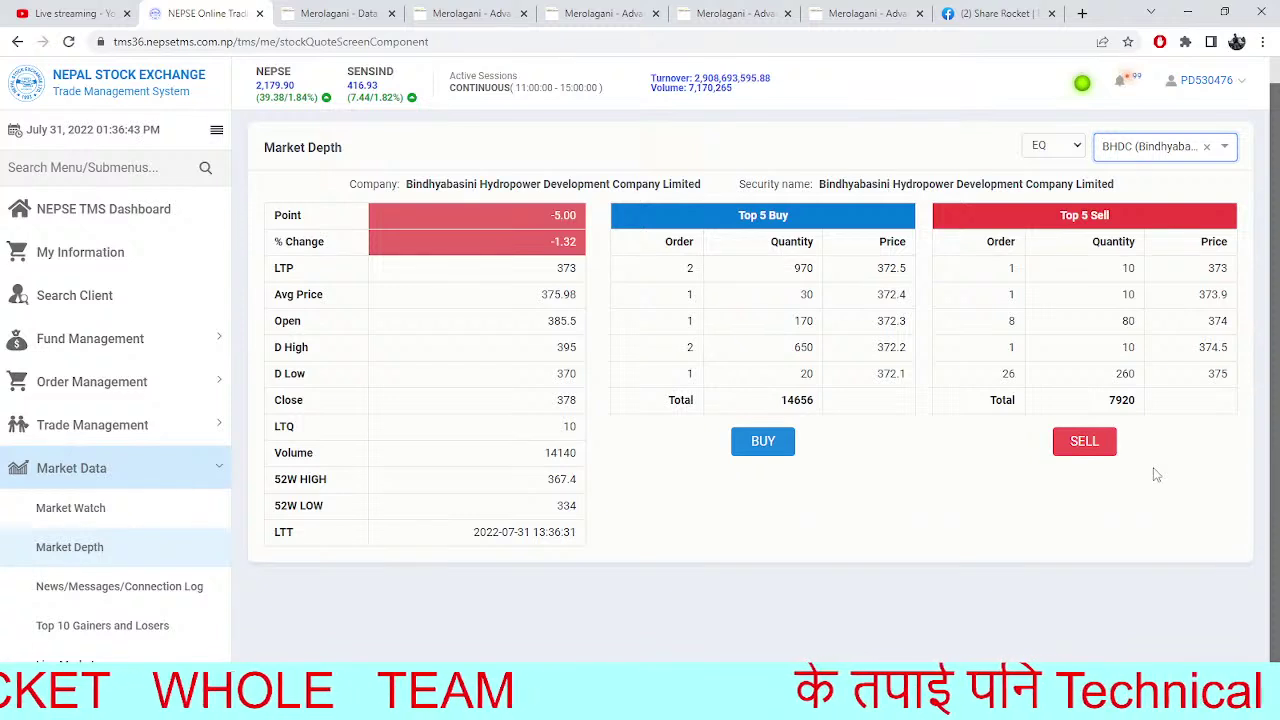
left_click_drag(1140, 422, 1076, 305)
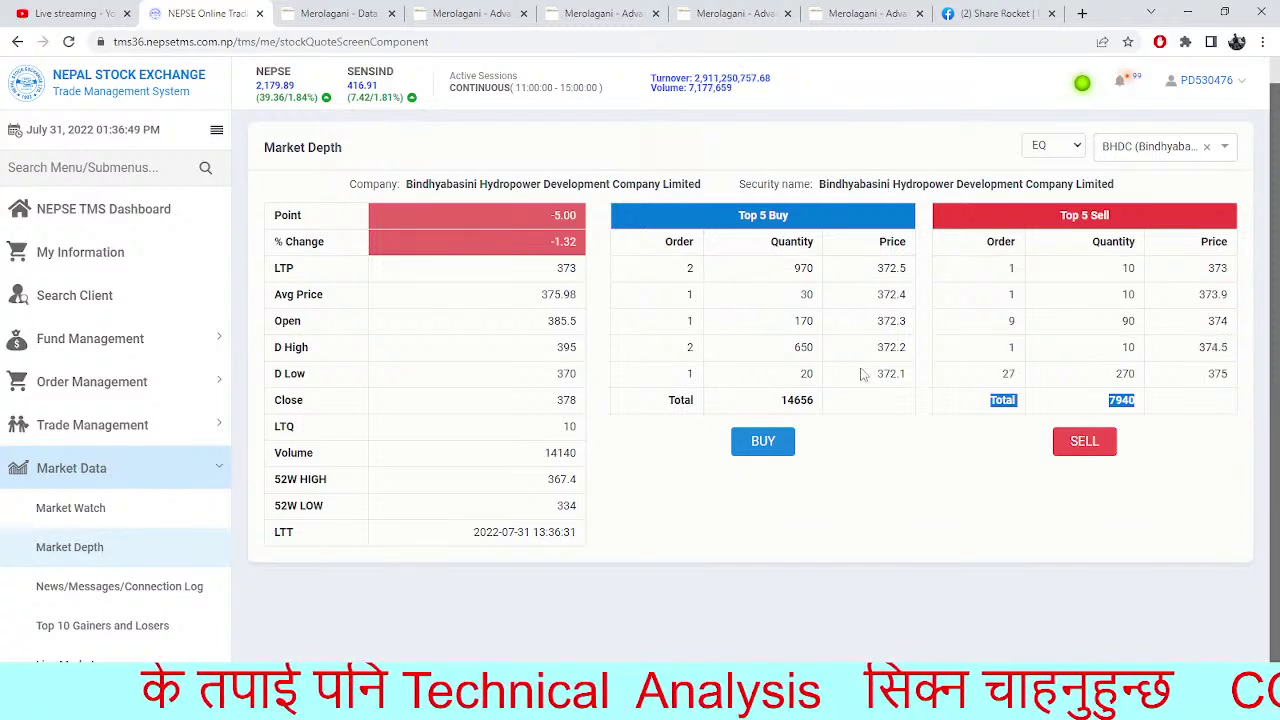
left_click(995, 487)
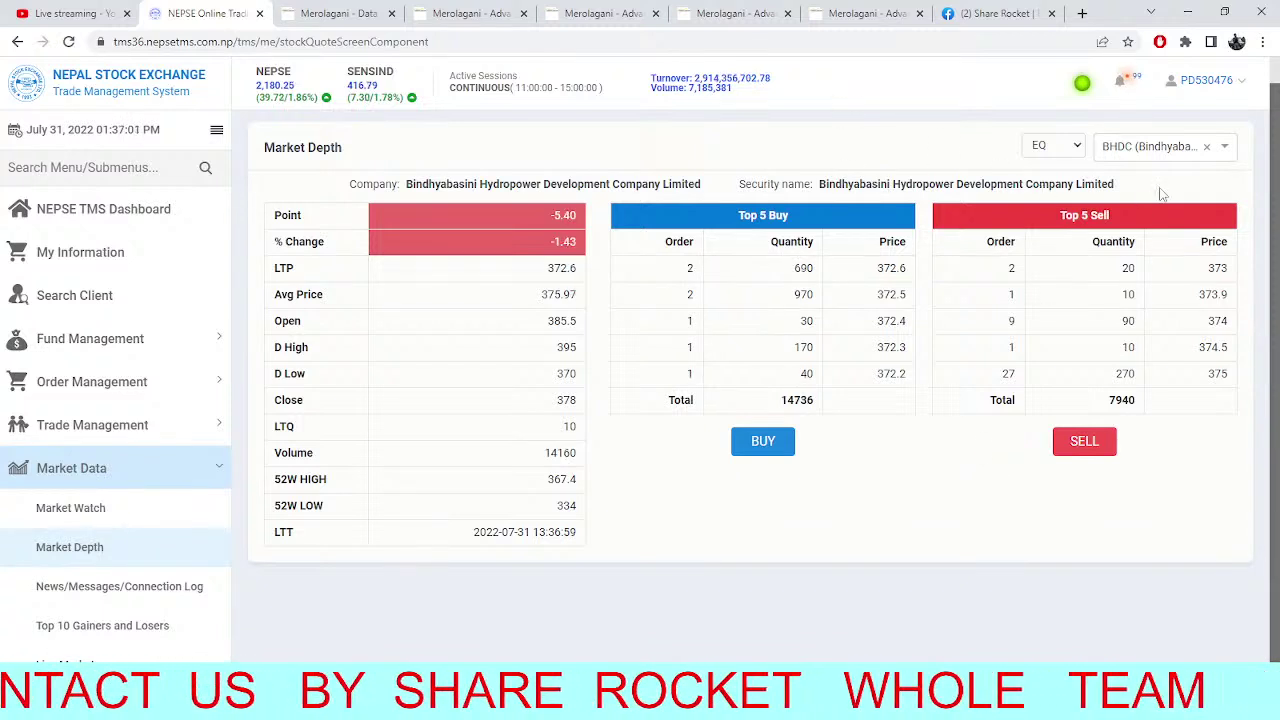
Look up the market depth of CHDC (CEDB Hydropower Development Company)
left_click(1206, 148)
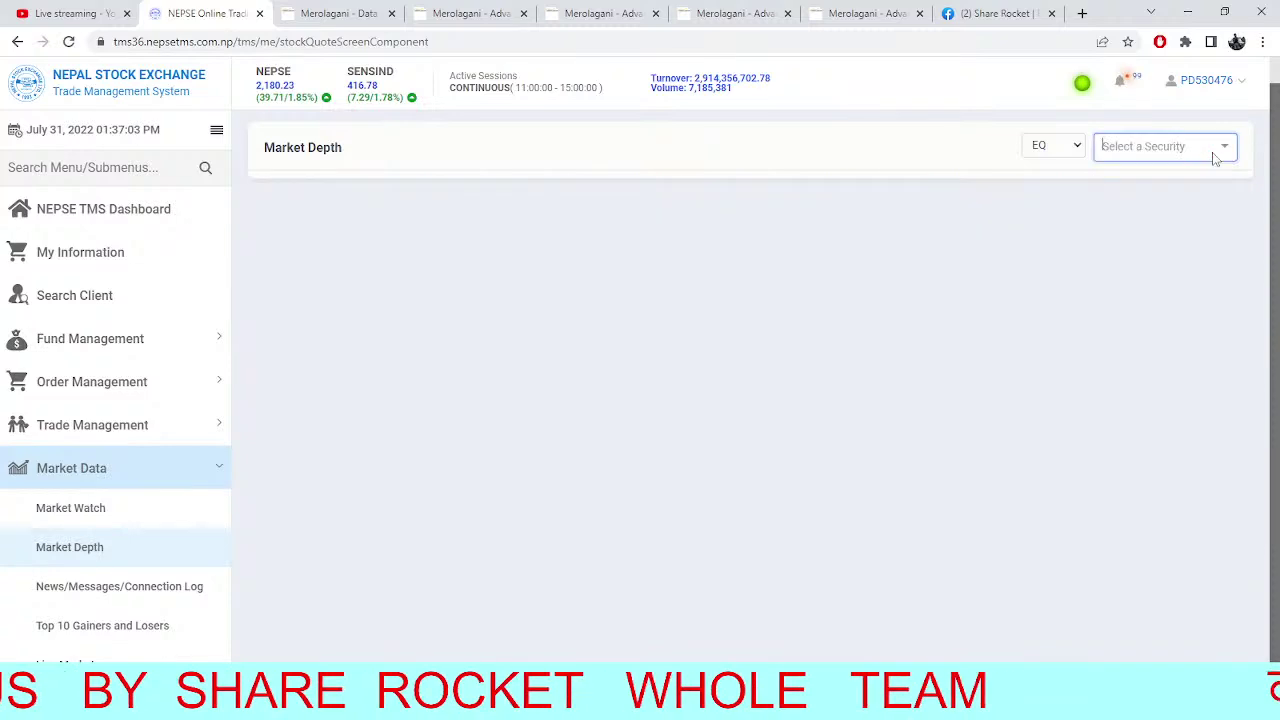
type("chdc")
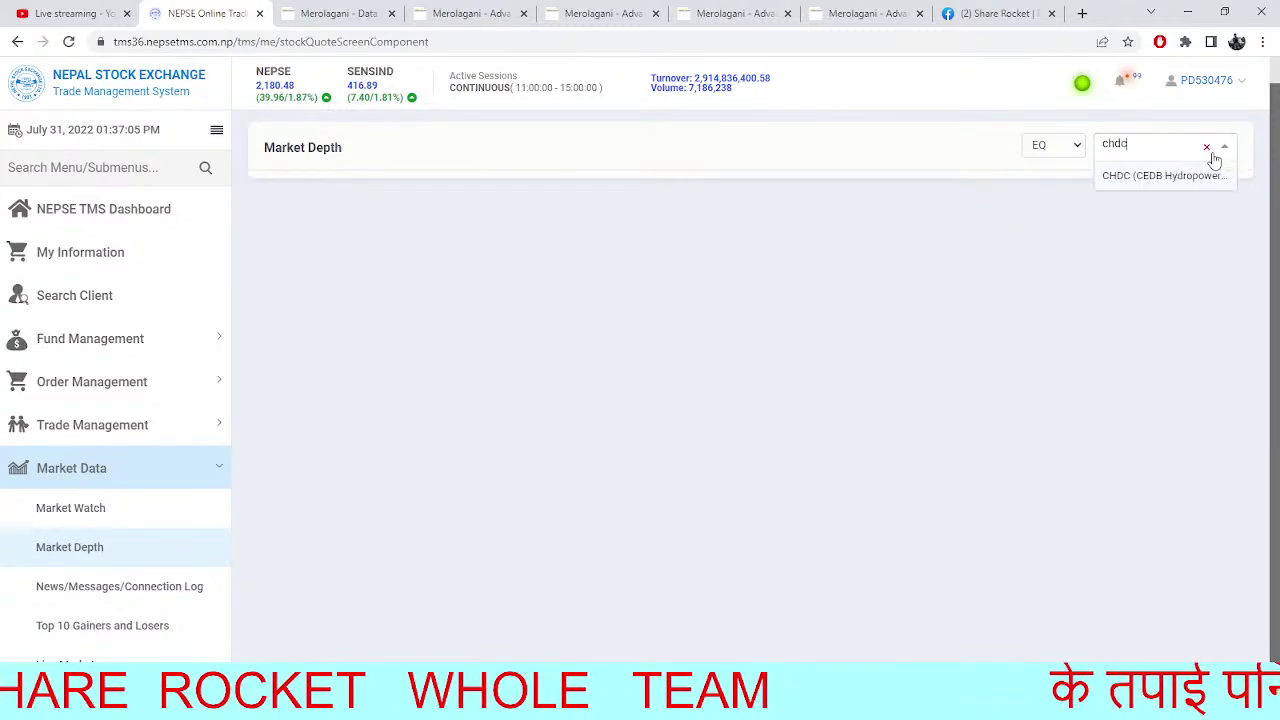
left_click(1199, 176)
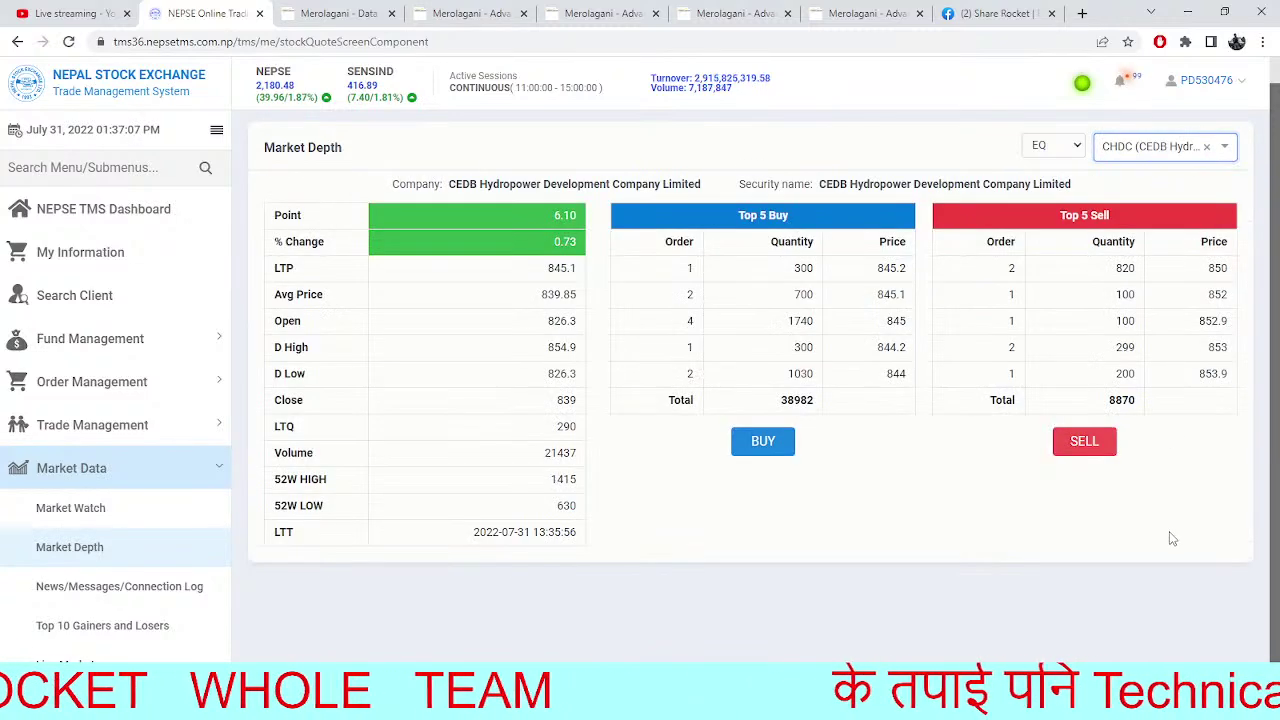
Load CHDC on the daily Merolagani chart with pivot levels and examine its candles against the pivots through July
left_click(740, 12)
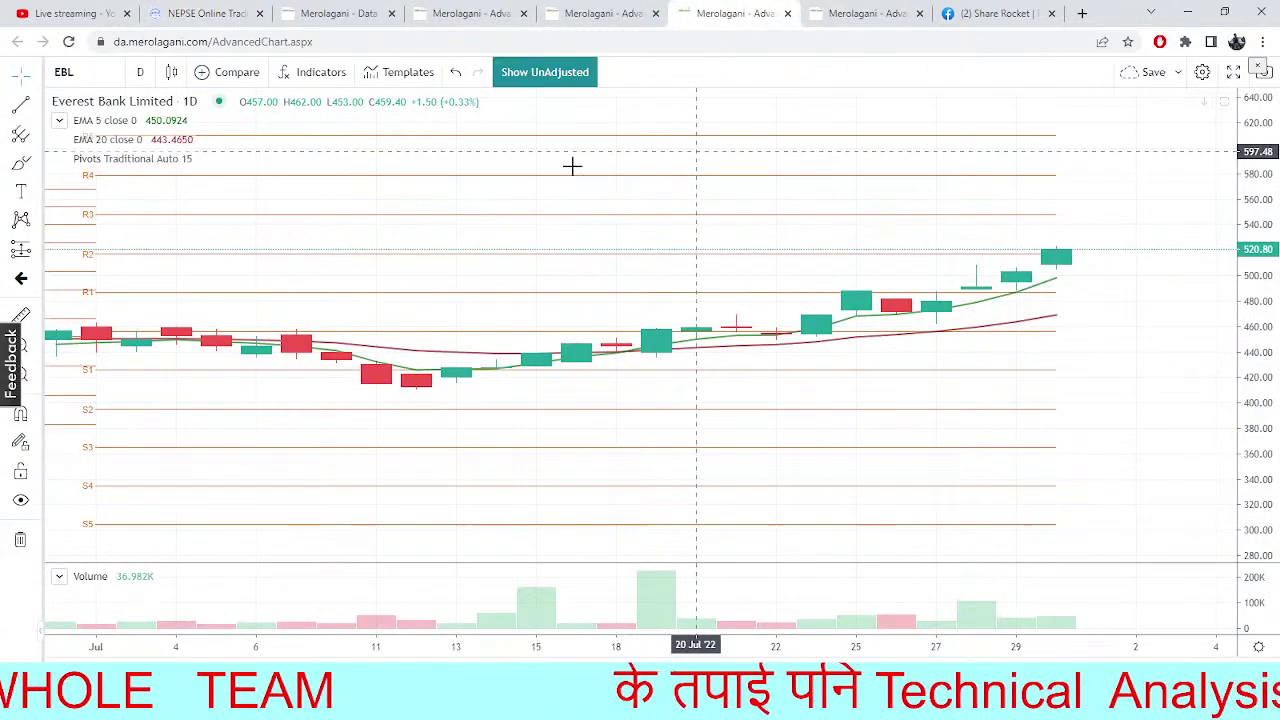
left_click(90, 71)
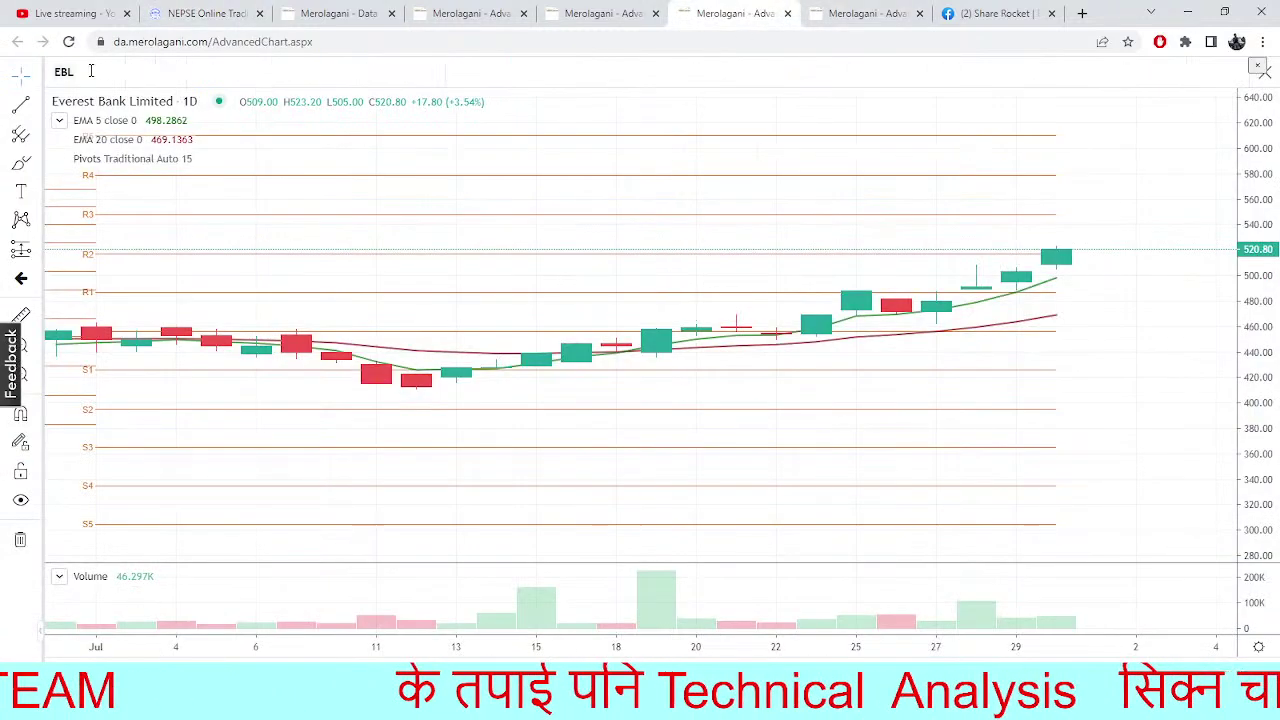
type("CHFC")
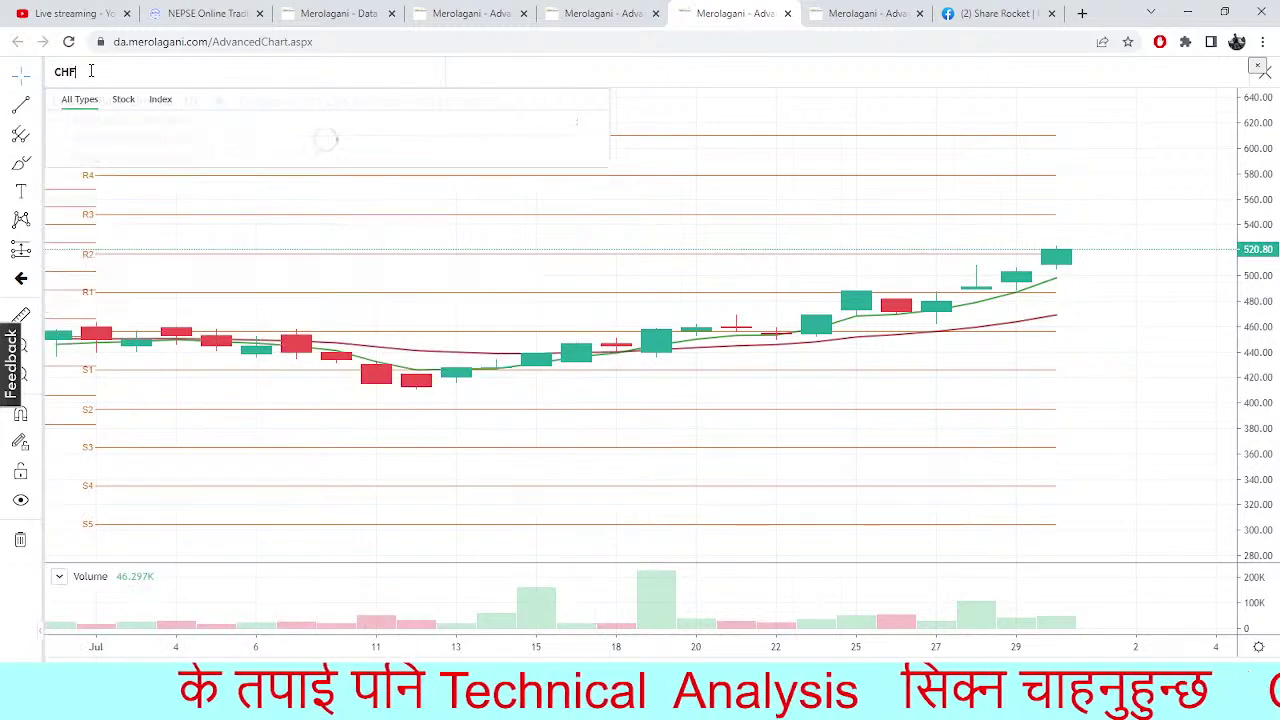
key("BackSpace")
key("BackSpace")
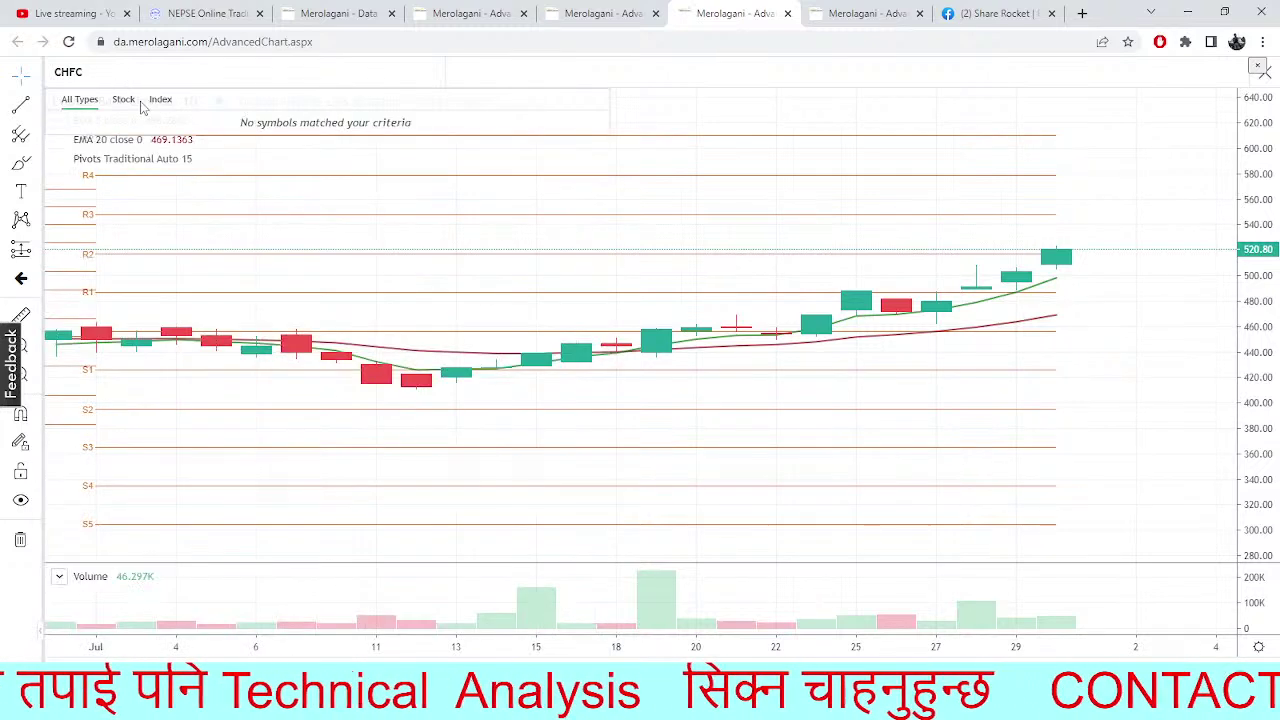
type("DC")
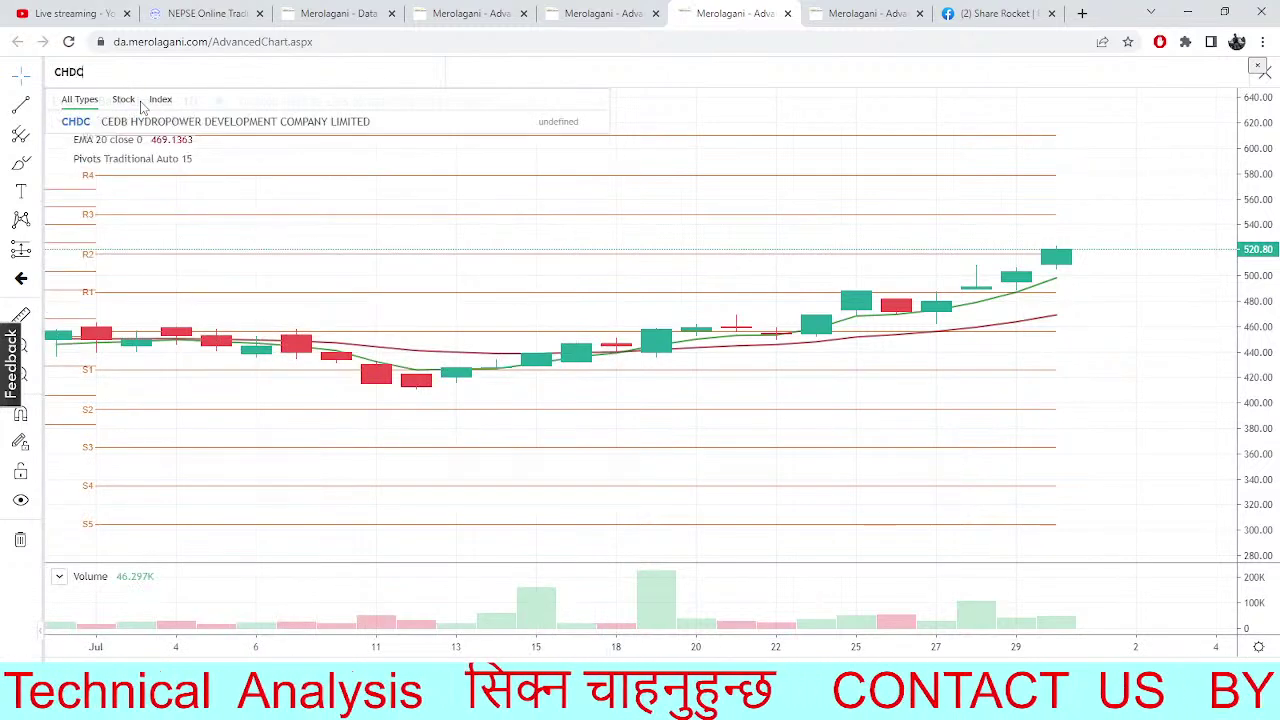
left_click(155, 124)
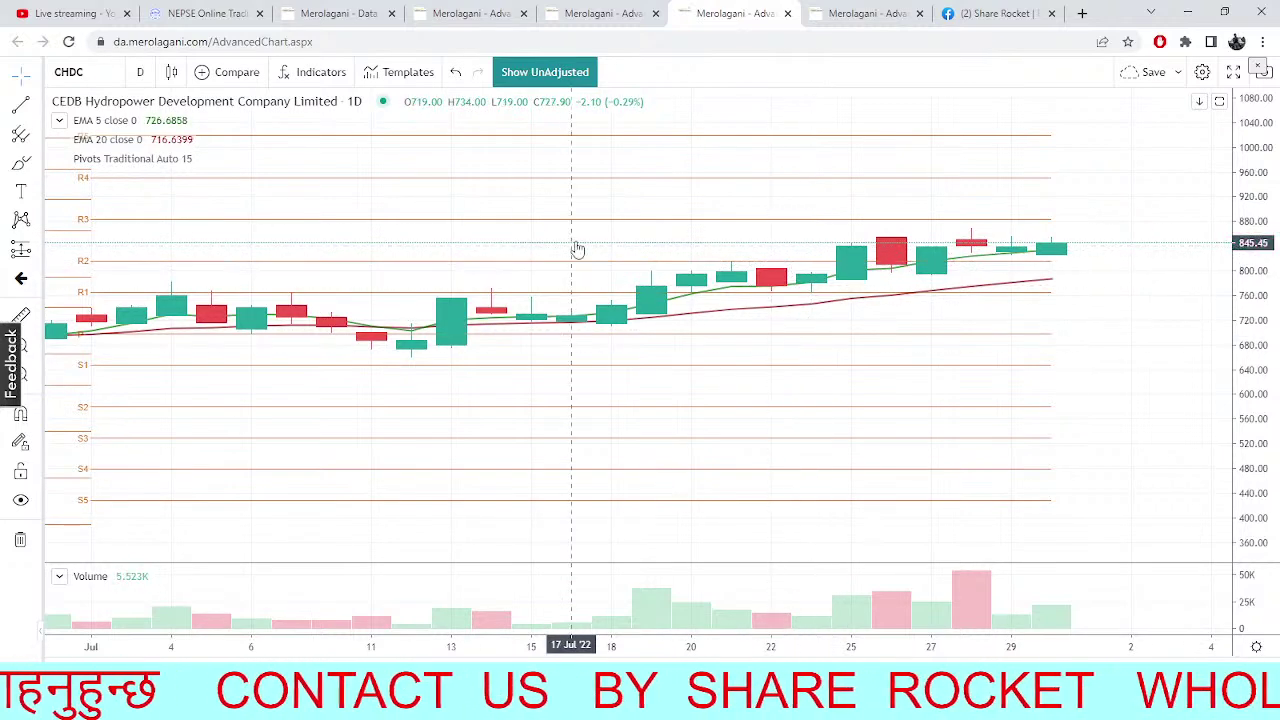
left_click_drag(632, 183, 769, 400)
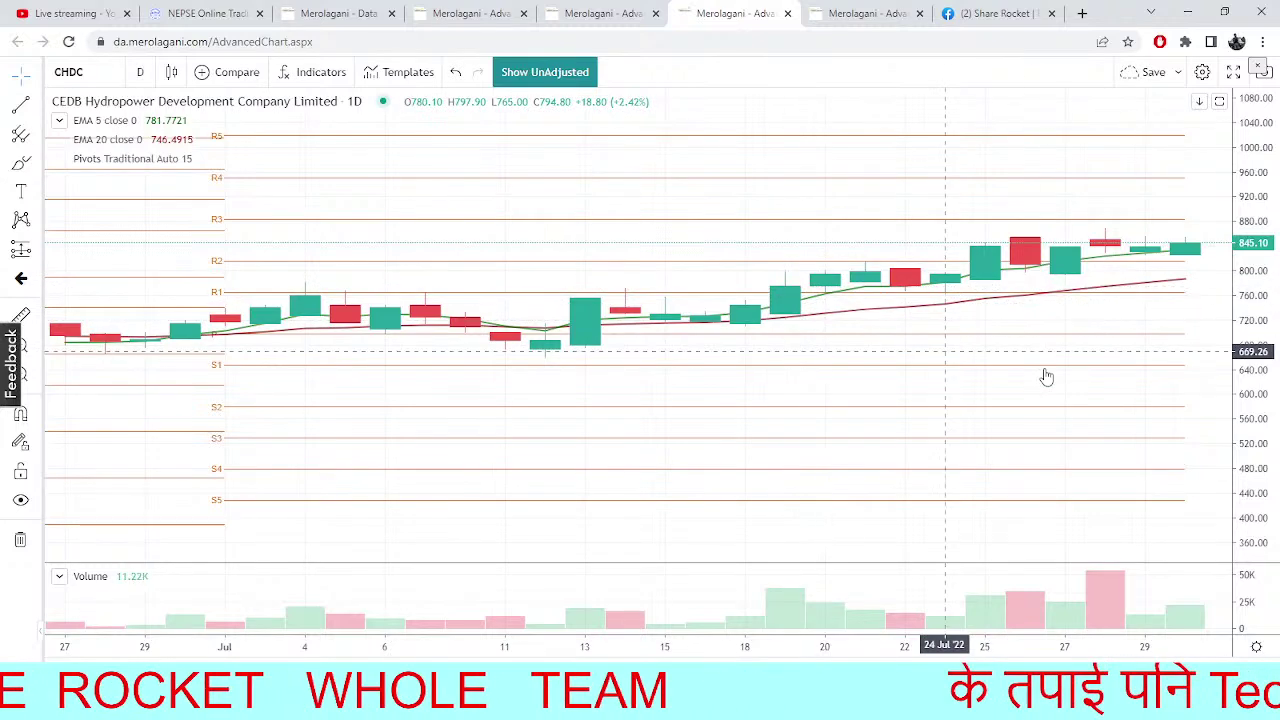
left_click_drag(1046, 377, 914, 431)
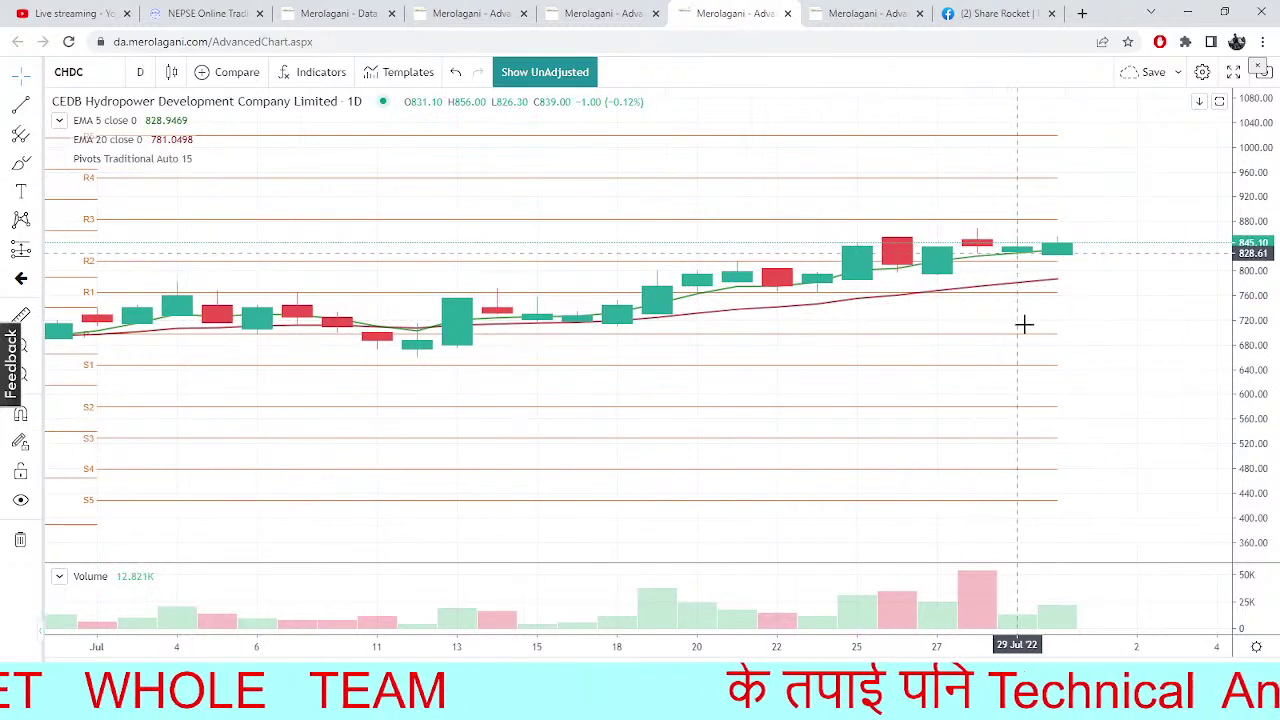
Look up the NESDO (NESDO Sambridha Laghubitta) market depth in the Trade Management System and switch to the Merolagani ENL chart
left_click(312, 12)
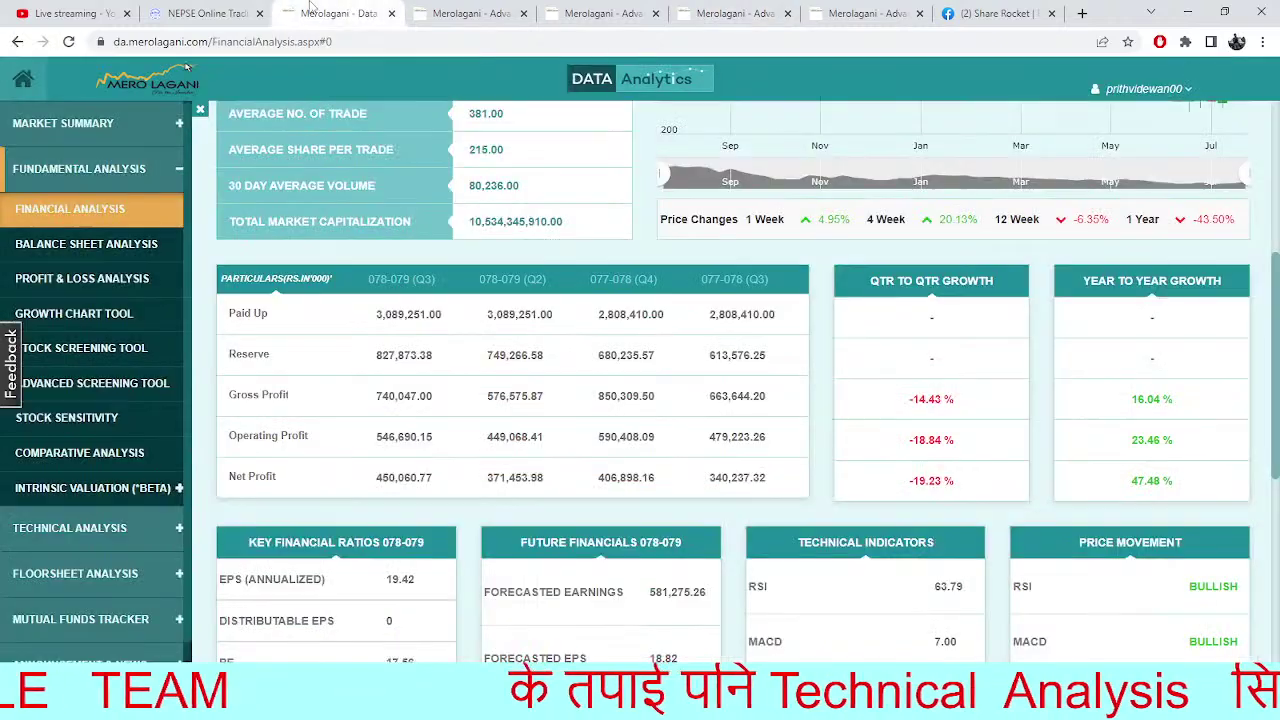
left_click(240, 13)
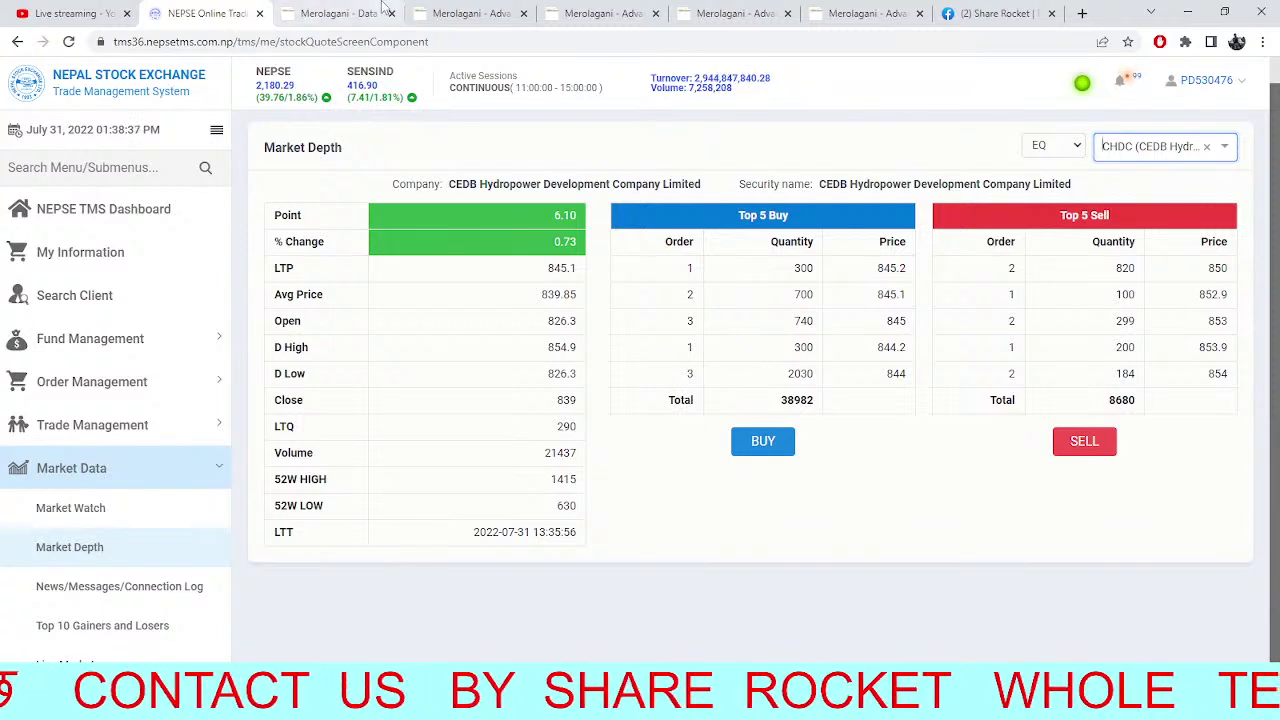
left_click(1207, 147)
type("nesdo")
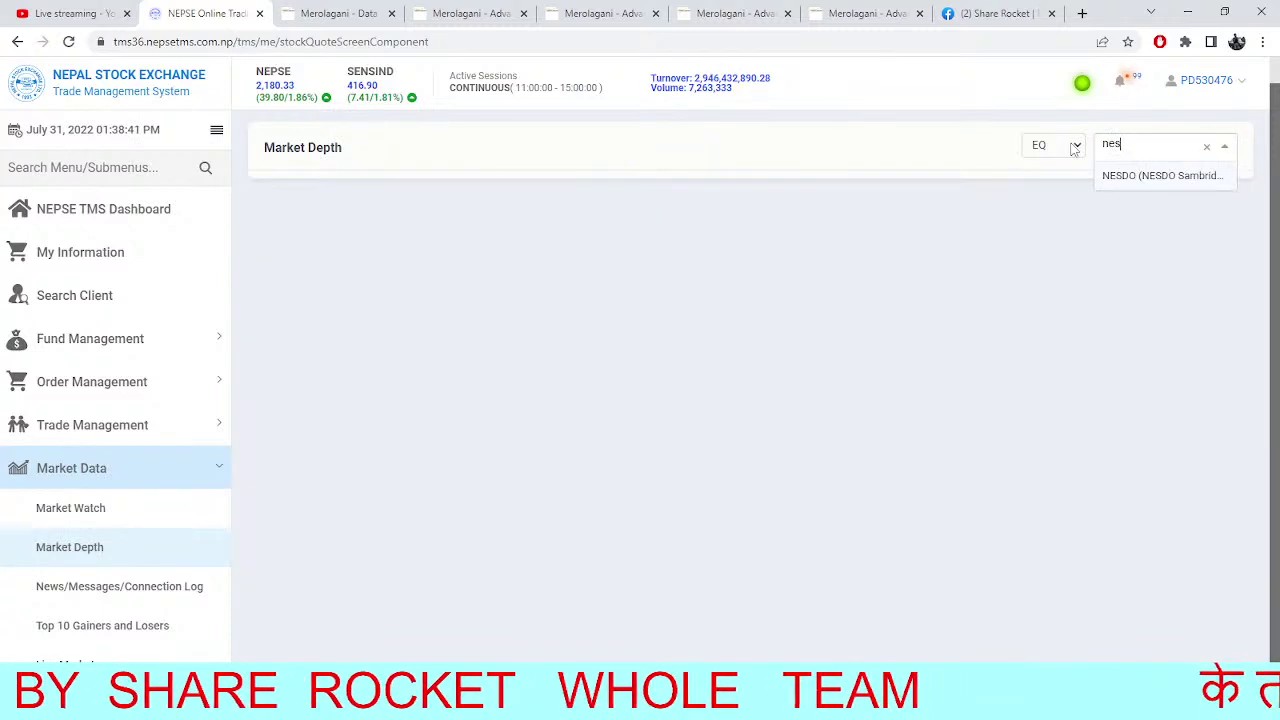
left_click(1106, 176)
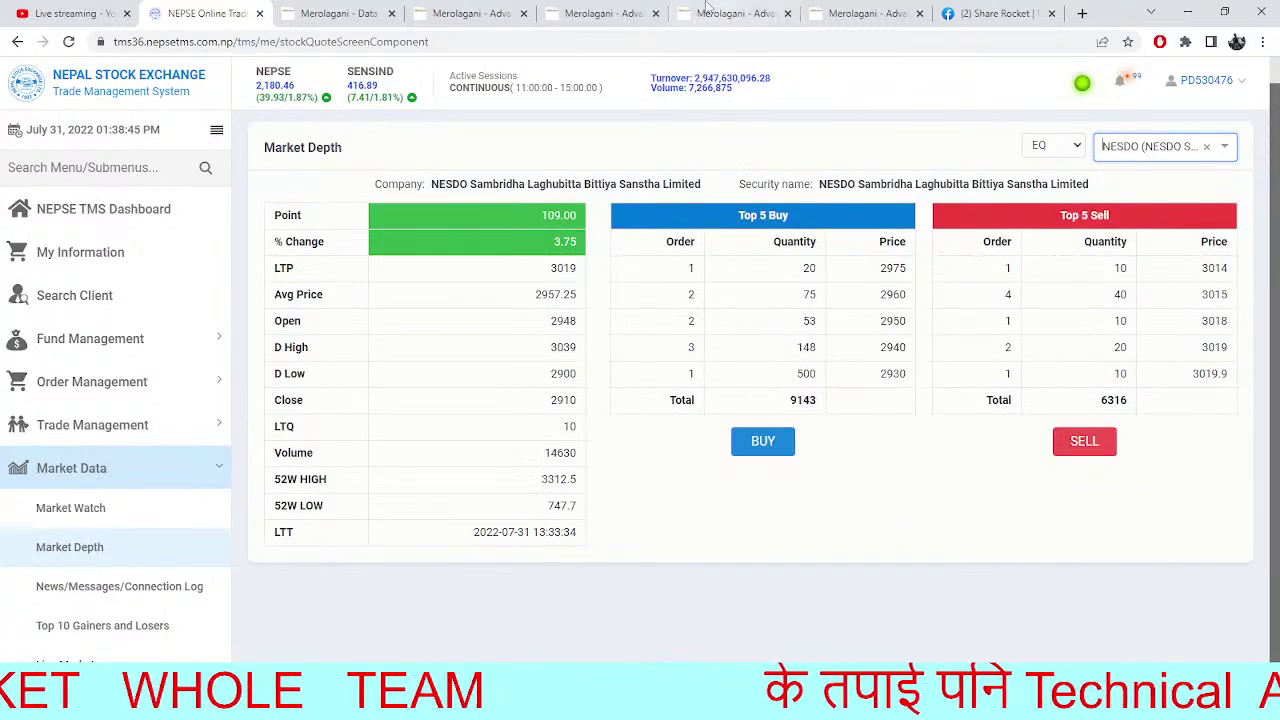
left_click(590, 12)
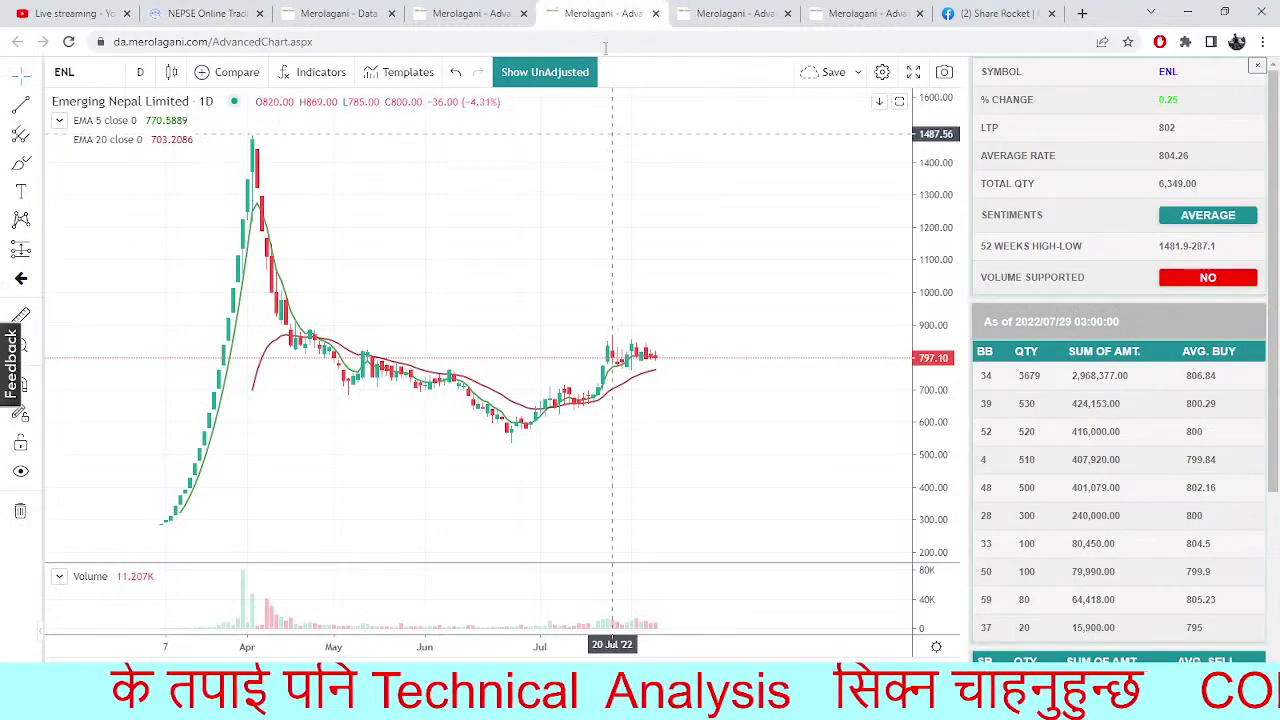
Load the daily chart of NMB Bank Limited (NMB) on the Merolagani page with pivot levels
left_click(475, 12)
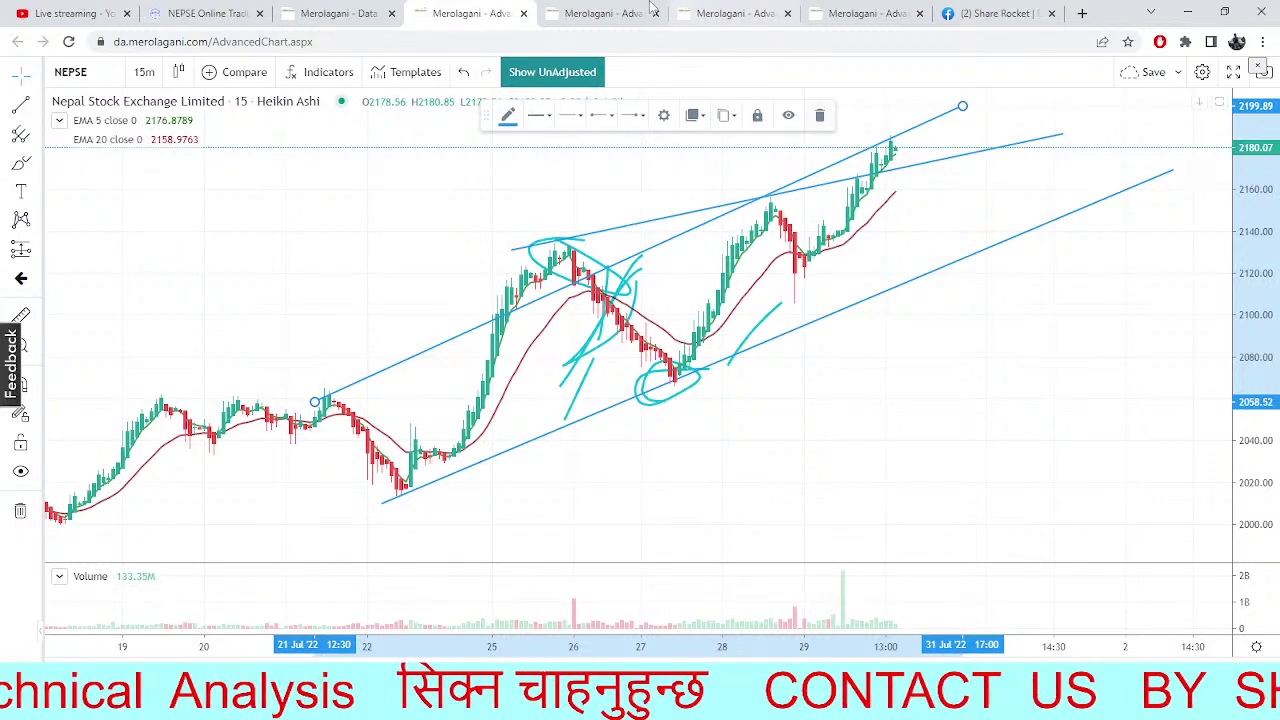
left_click(603, 13)
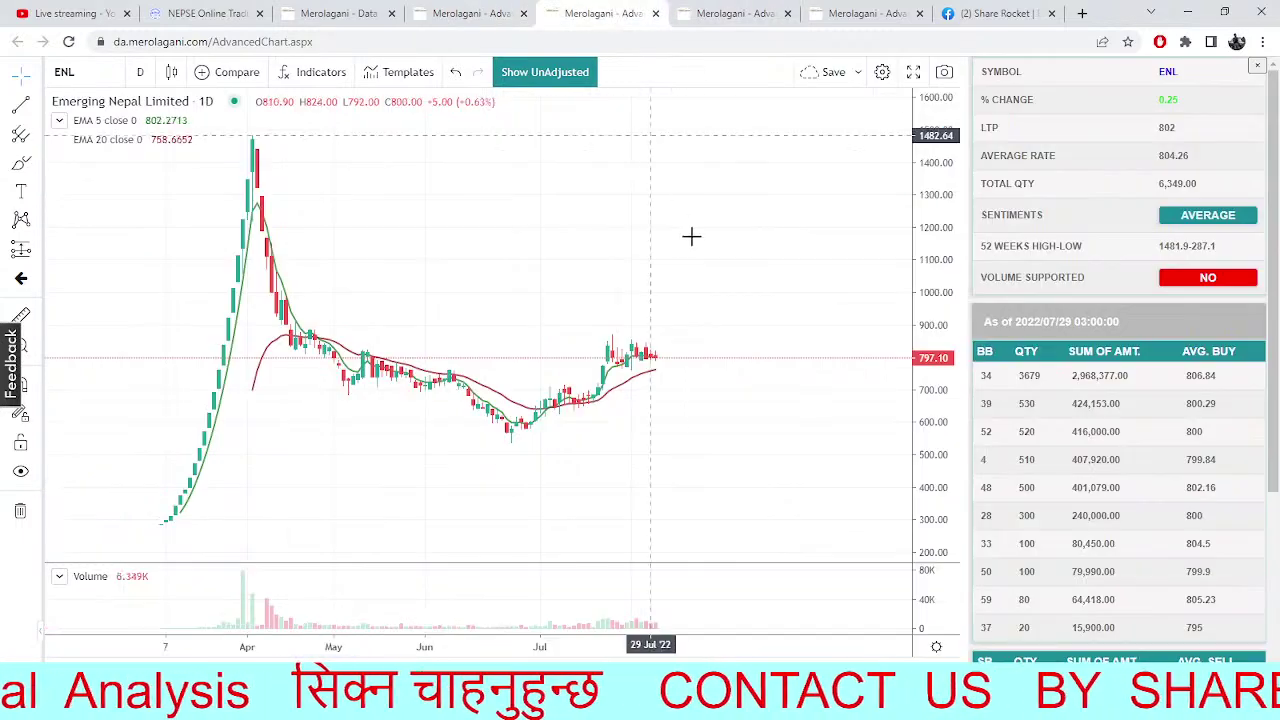
left_click(735, 13)
left_click(94, 71)
type("BRHE")
key("BackSpace")
key("BackSpace")
key("BackSpace")
key("BackSpace")
type("NMB")
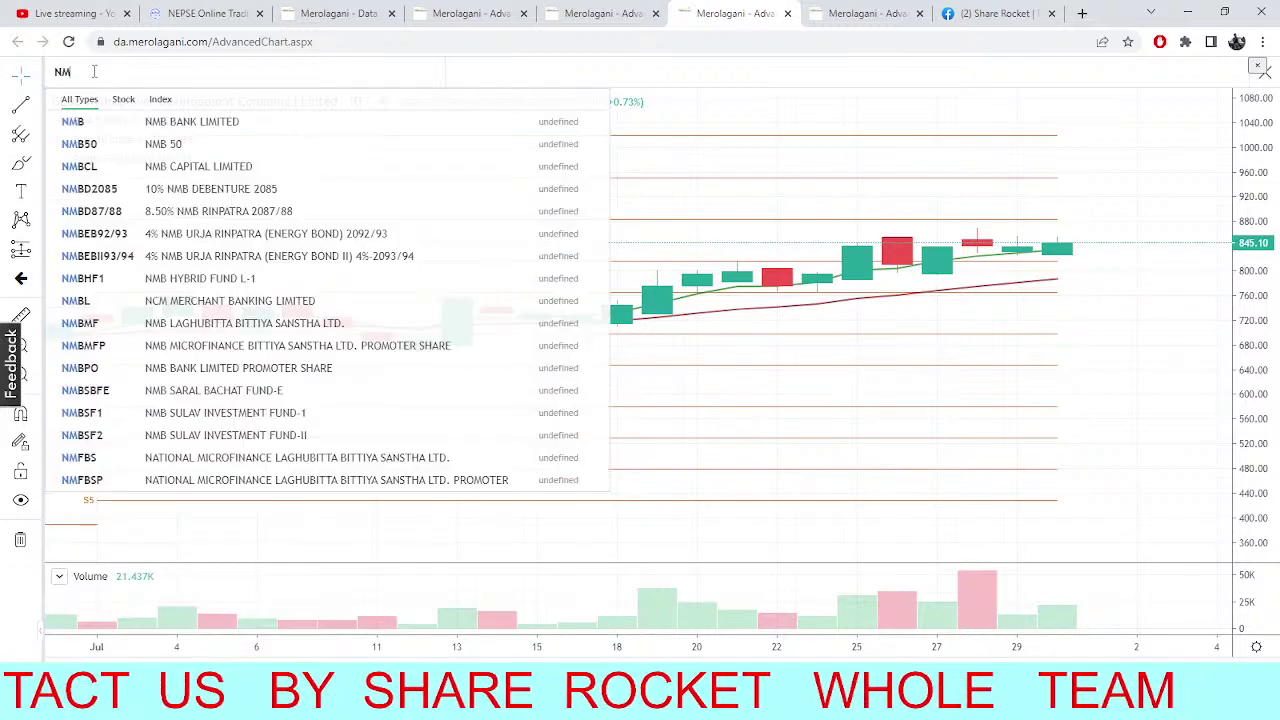
left_click(134, 127)
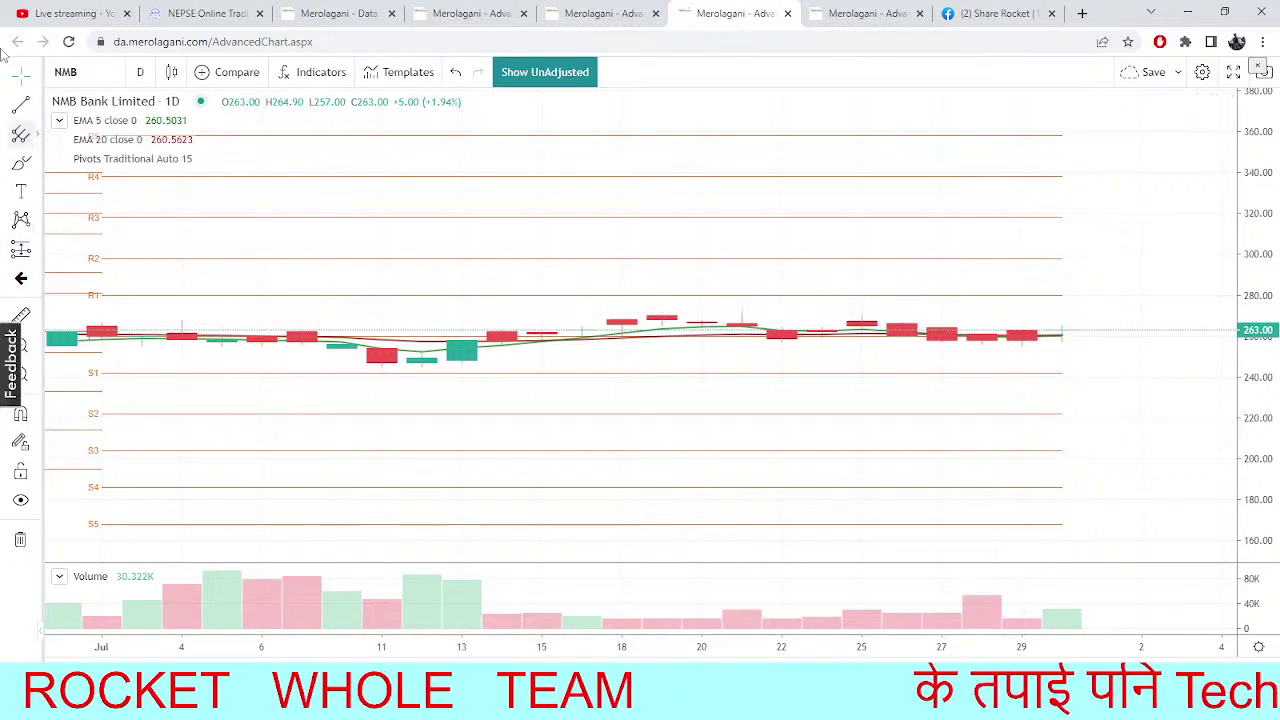
Review the quarterly figures and company overview of Sanima Mai Hydropower (SHPC) on the Merolagani Financial Analysis page
left_click(230, 11)
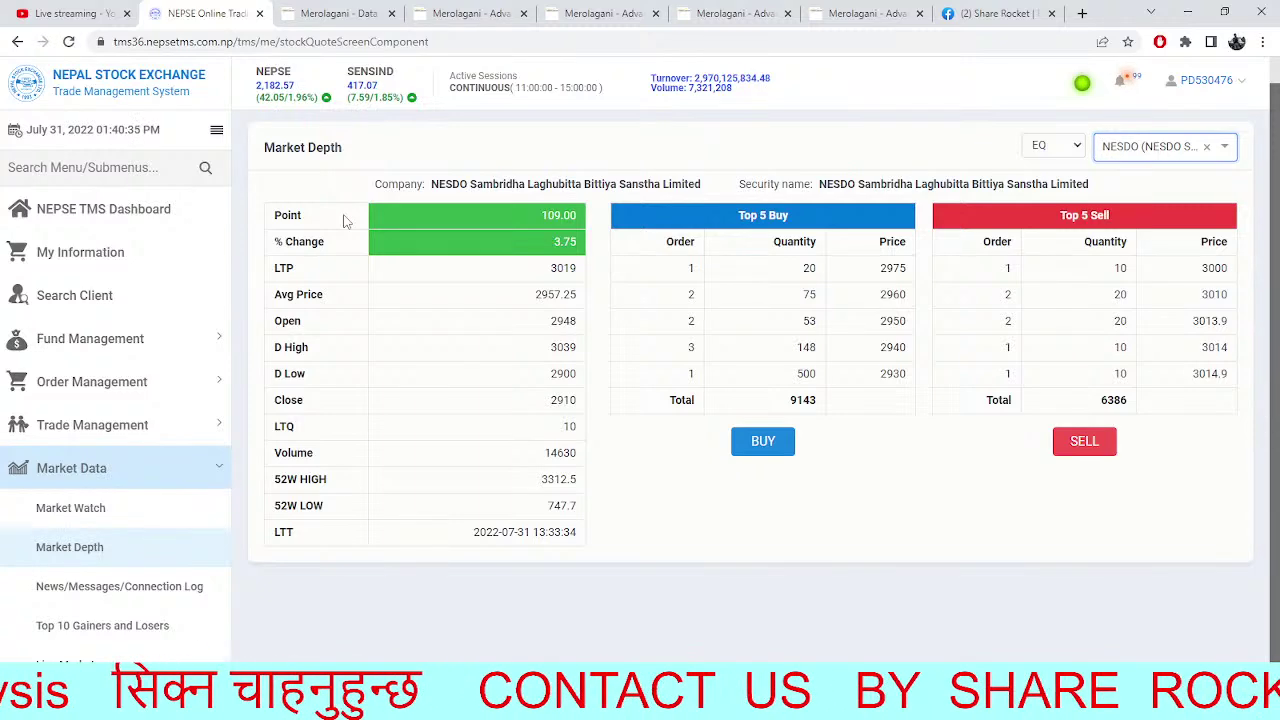
left_click(310, 10)
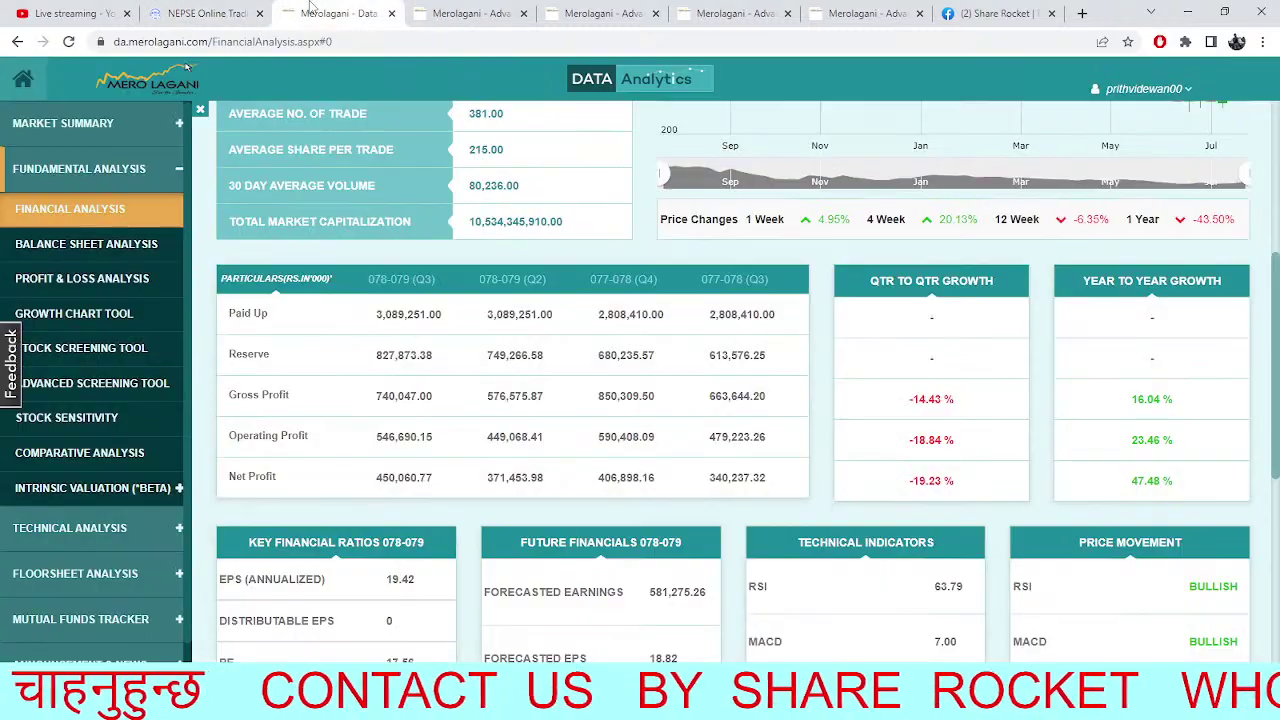
left_click_drag(463, 228, 465, 468)
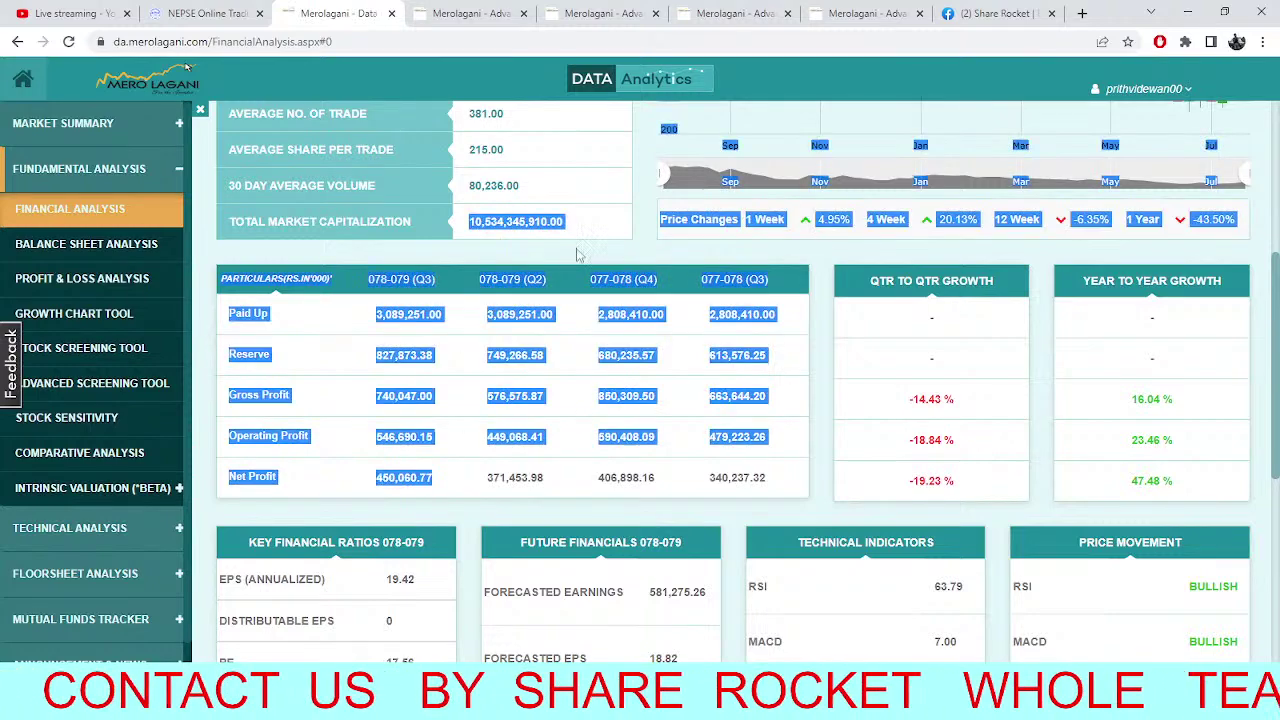
scroll(1043, 252, "up", 4)
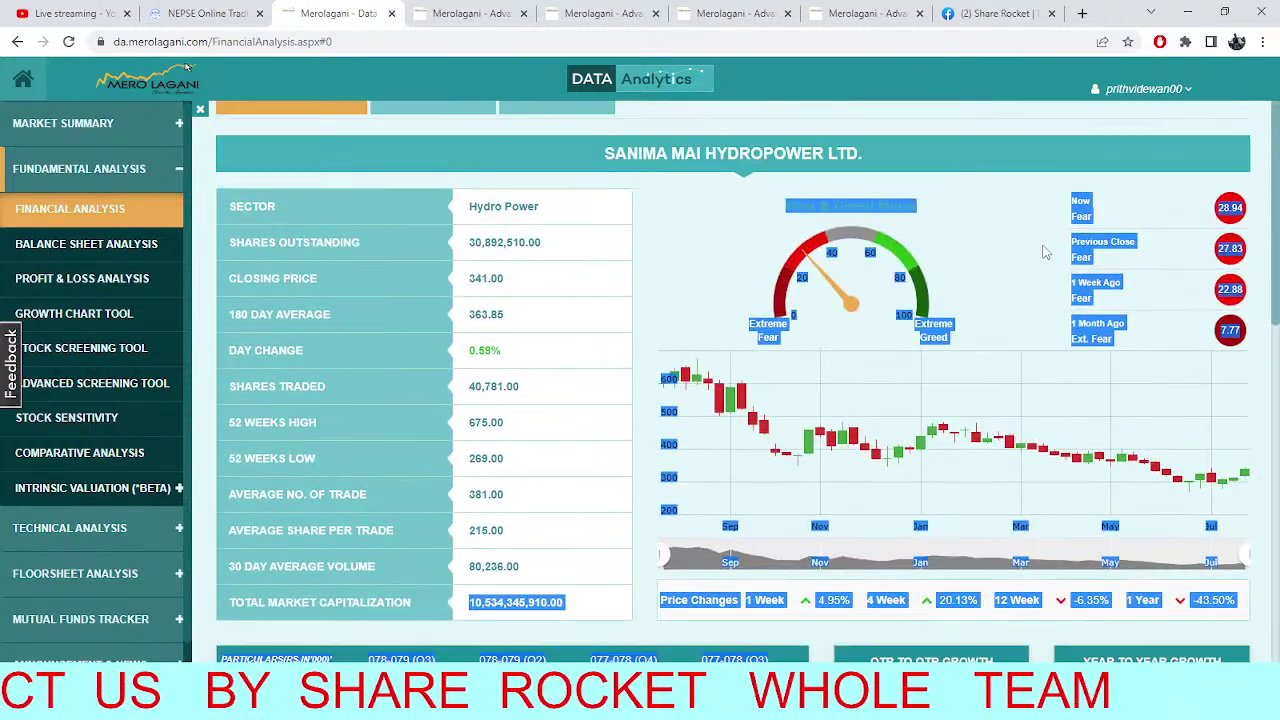
scroll(1043, 252, "up", 1)
scroll(1270, 218, "up", 1)
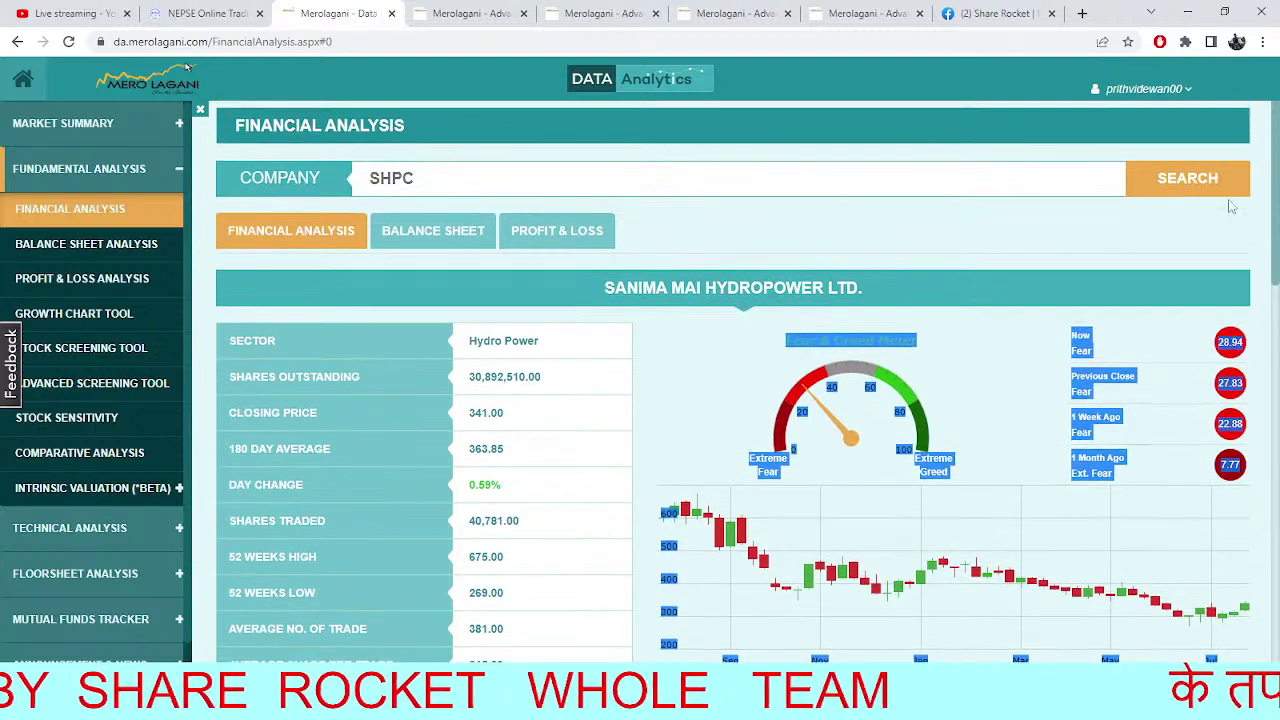
left_click(1136, 262)
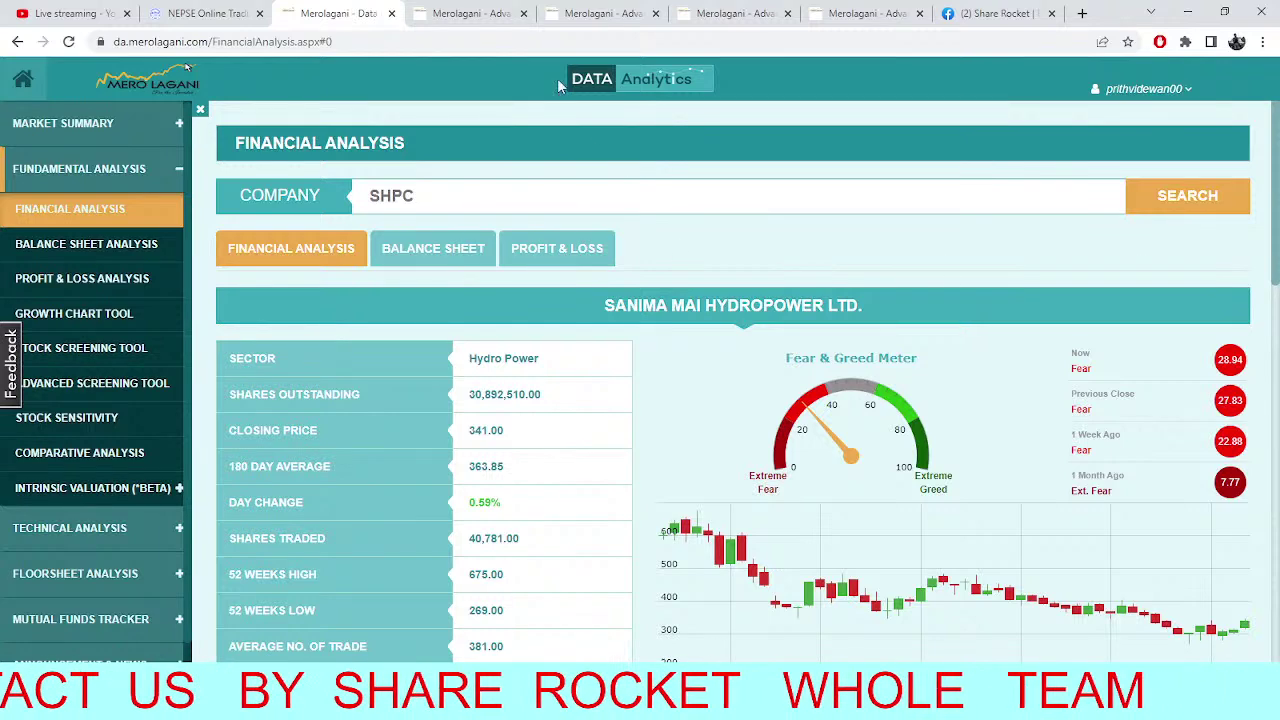
left_click(452, 13)
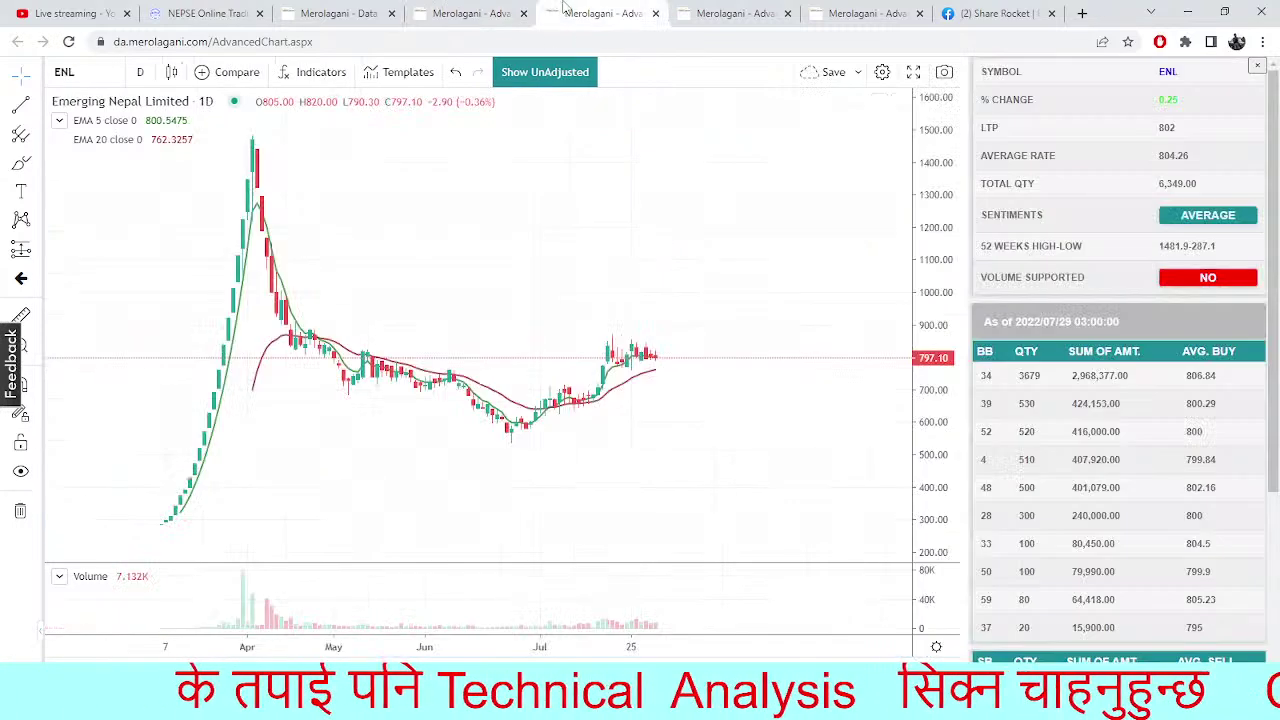
left_click(565, 13)
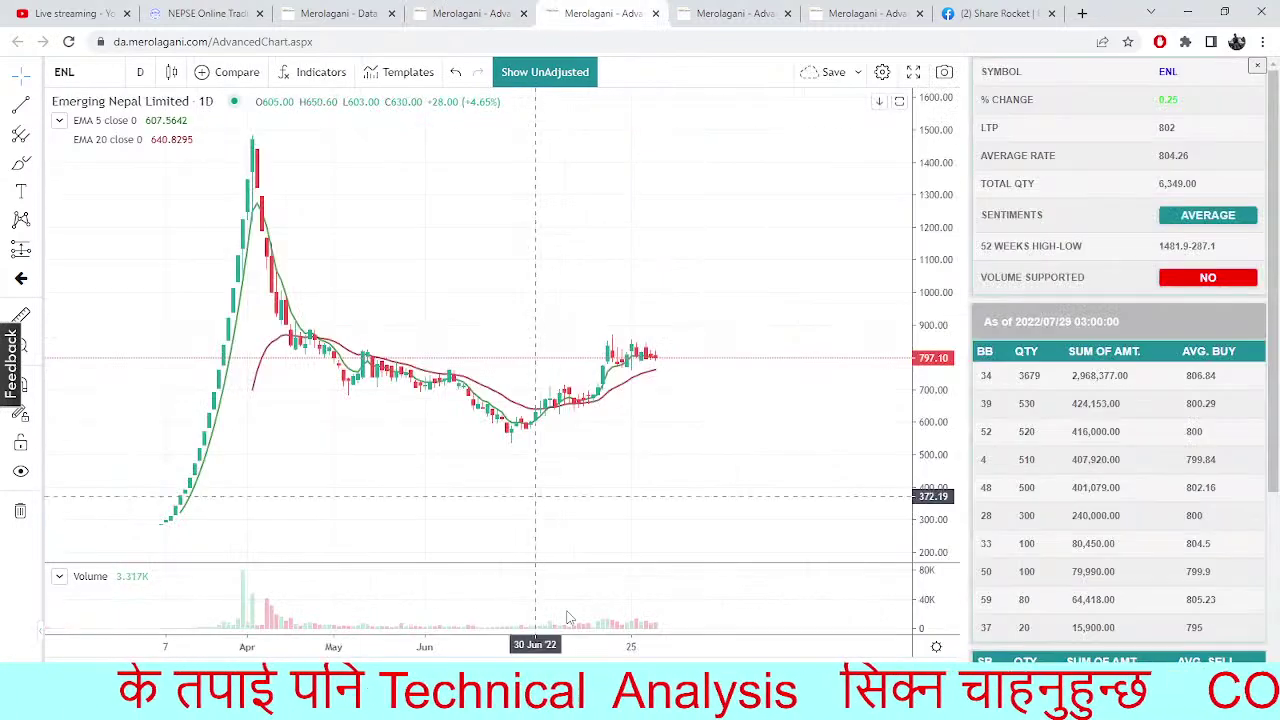
left_click(734, 13)
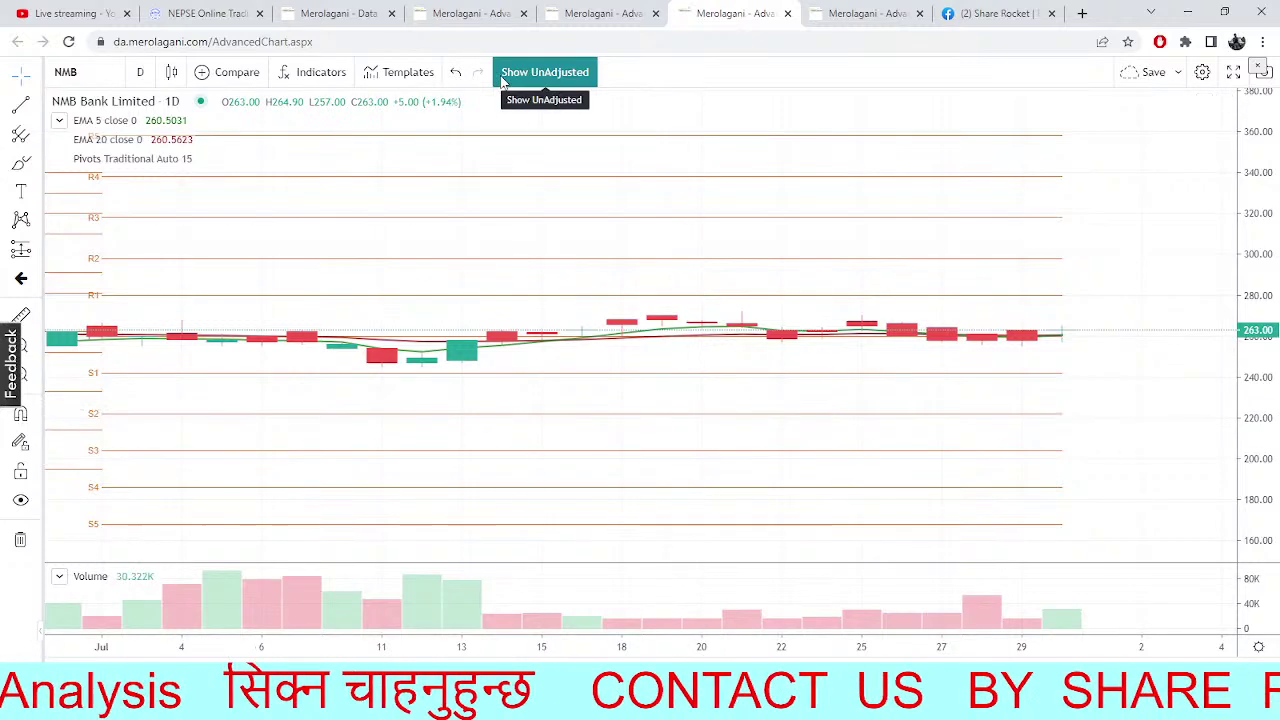
left_click(79, 73)
key("BackSpace")
key("BackSpace")
key("BackSpace")
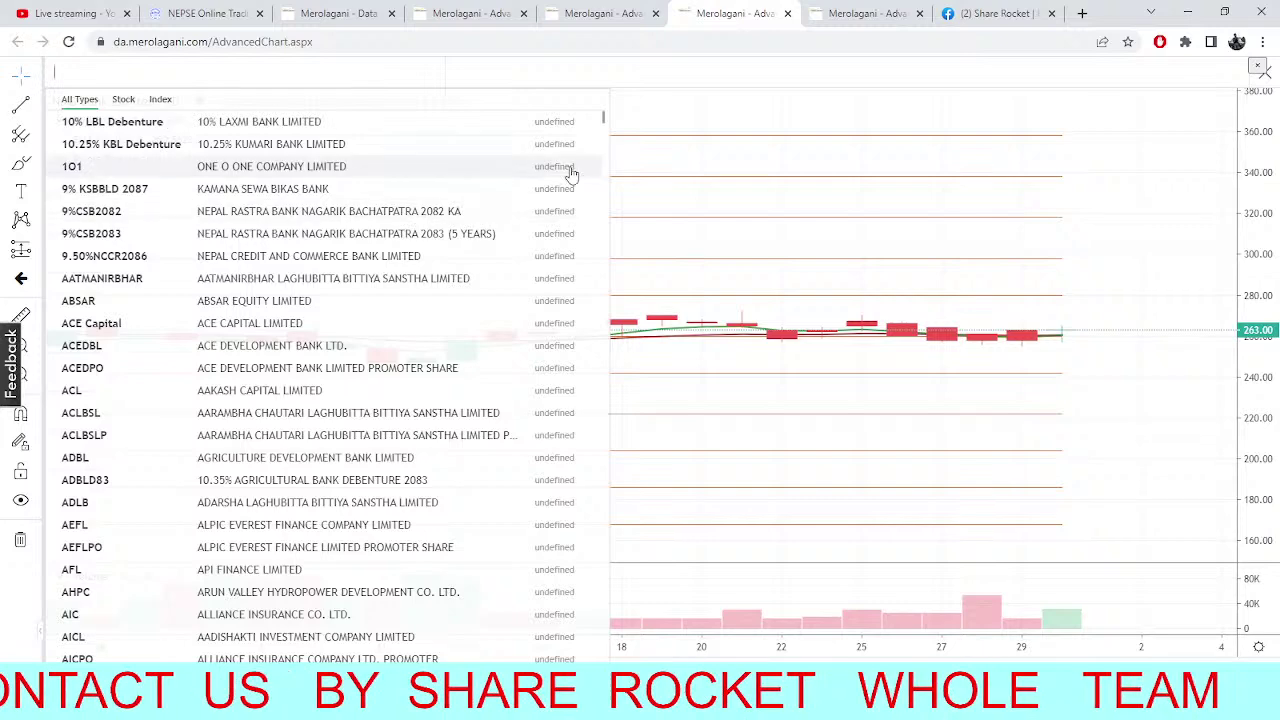
left_click(723, 160)
Replace NMB with Jyoti Bikas Bank Limited (JBBL) on the daily Merolagani chart with pivot levels
left_click(583, 10)
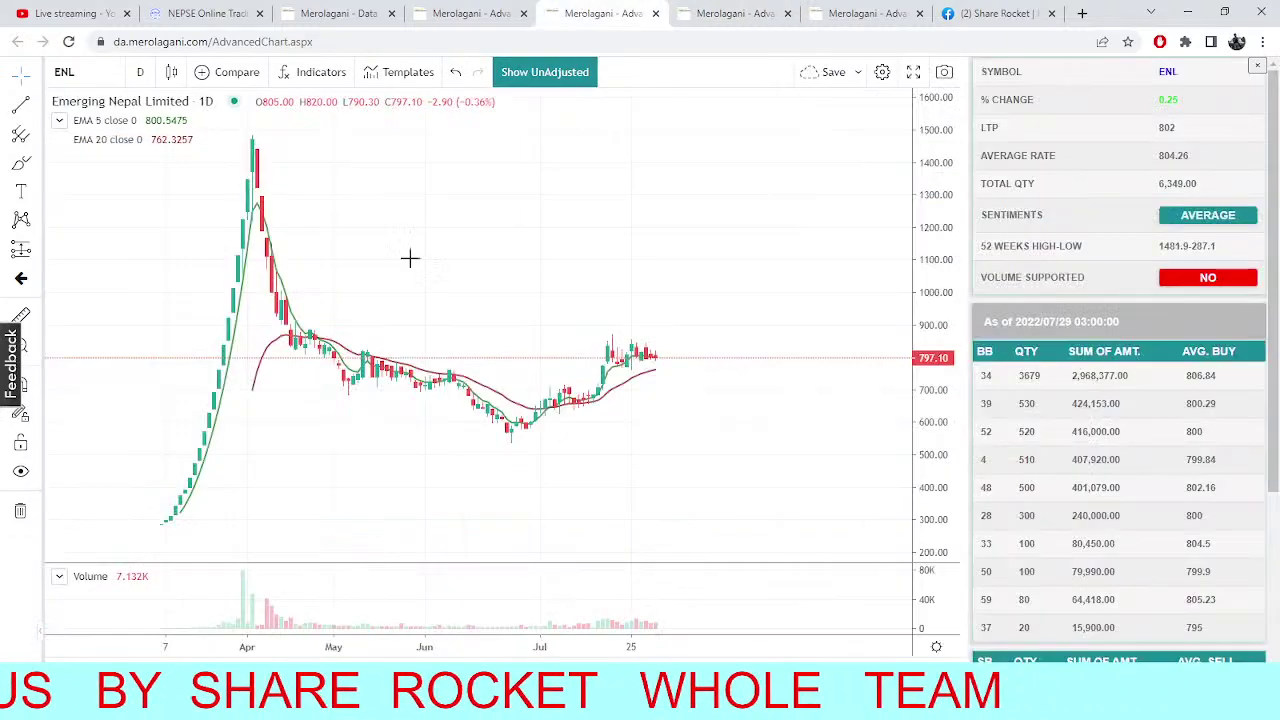
left_click(340, 10)
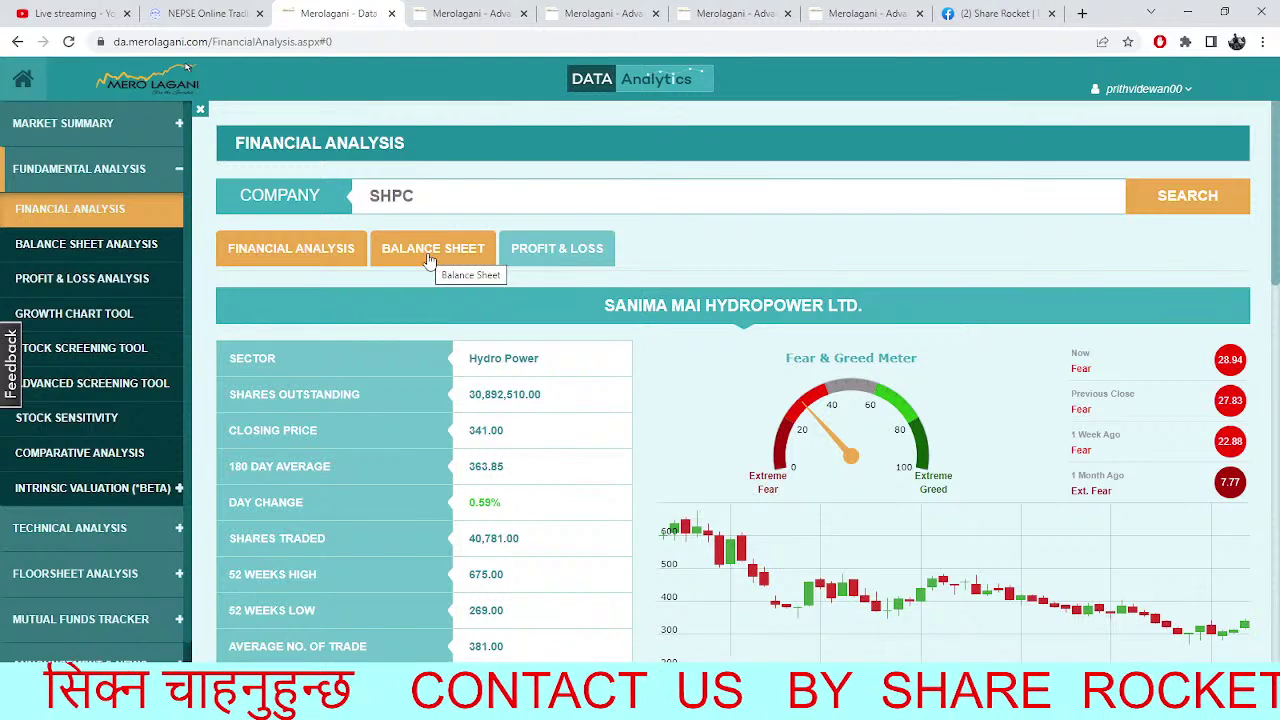
left_click(640, 13)
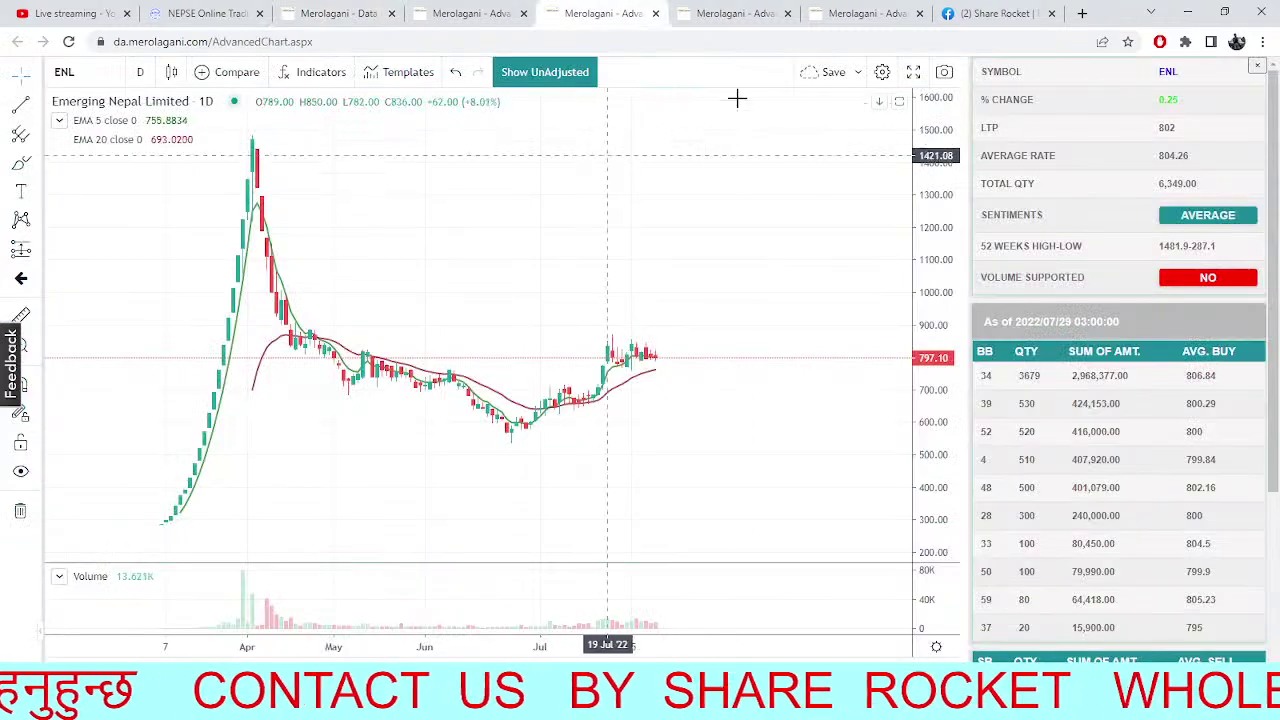
left_click(738, 13)
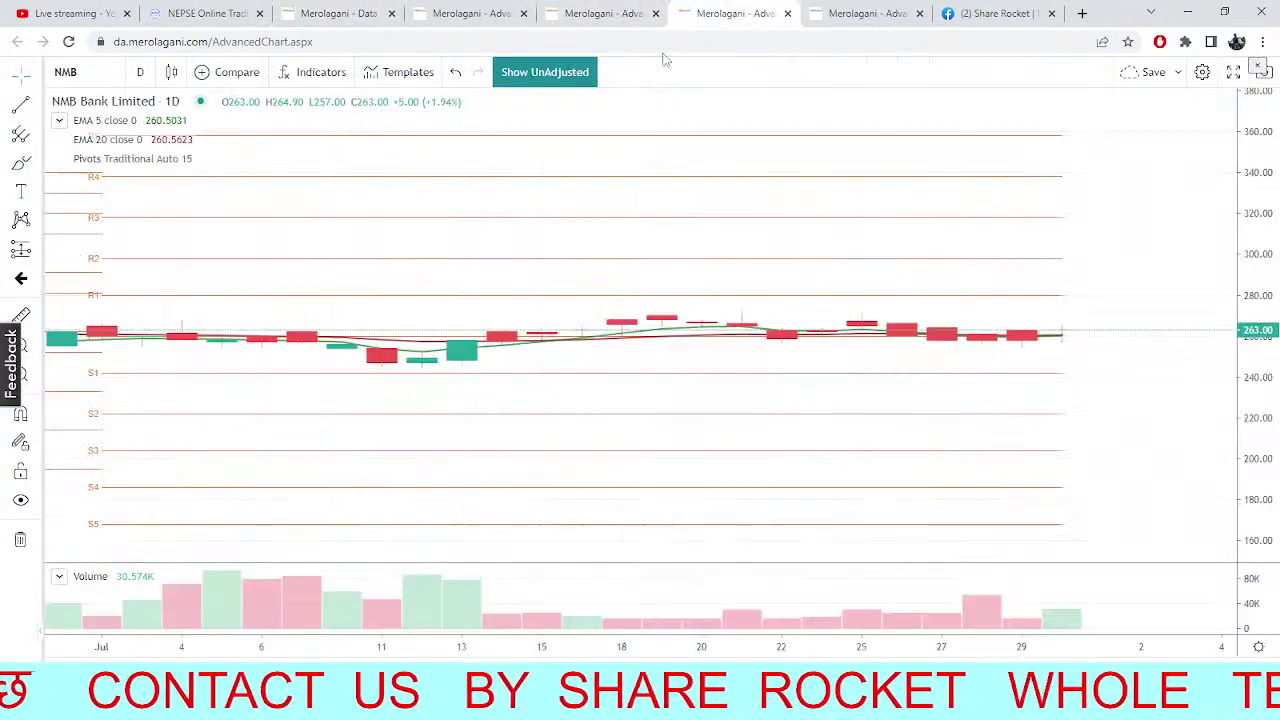
left_click(66, 72)
type("JBBL")
left_click(238, 127)
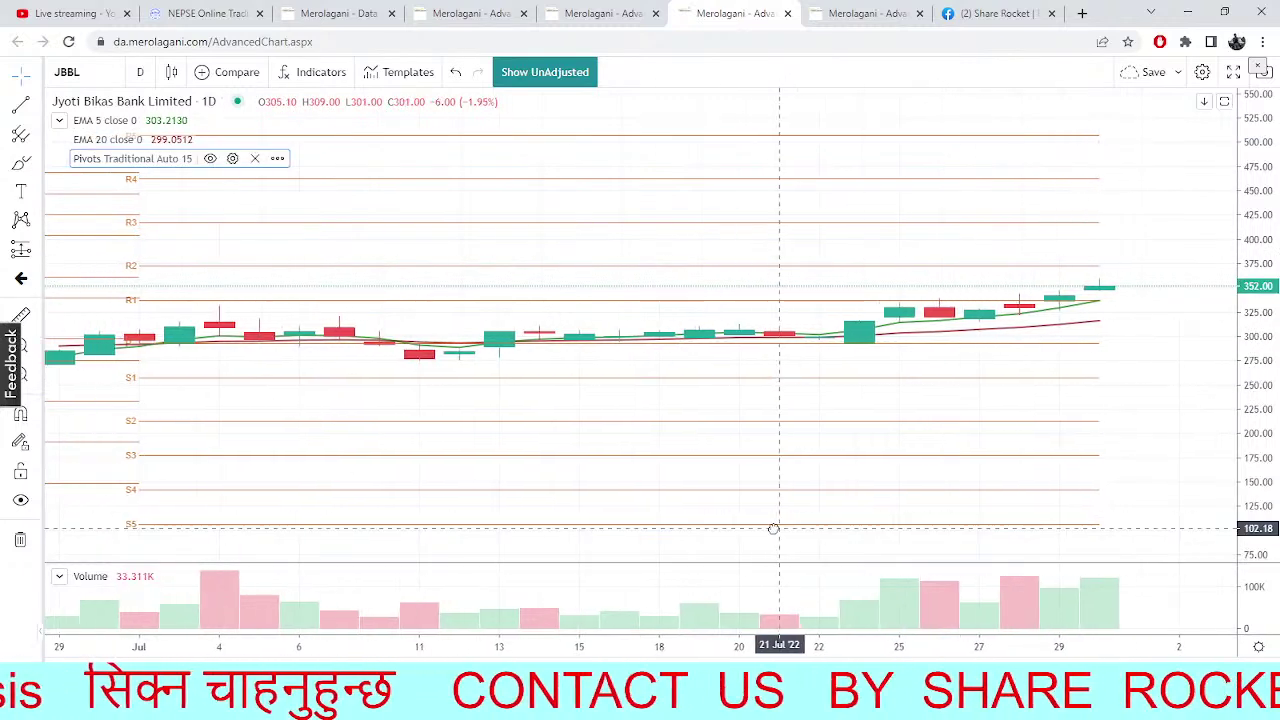
left_click(184, 14)
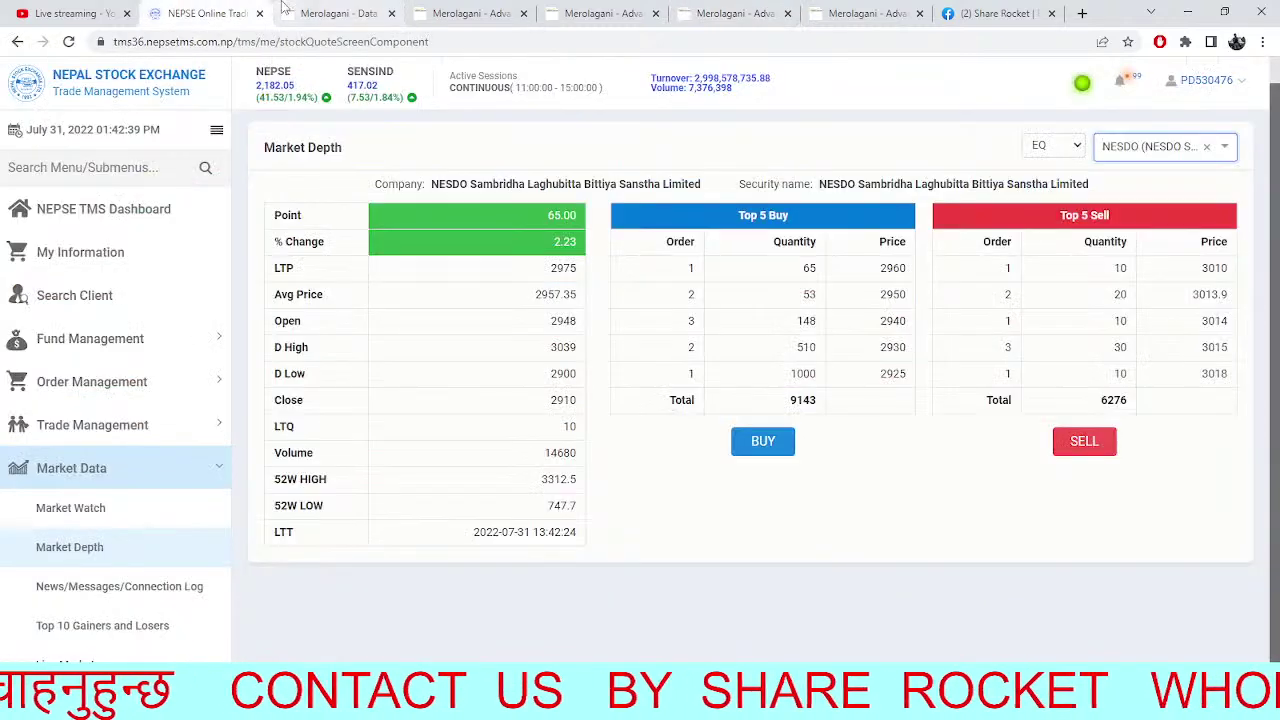
left_click(328, 10)
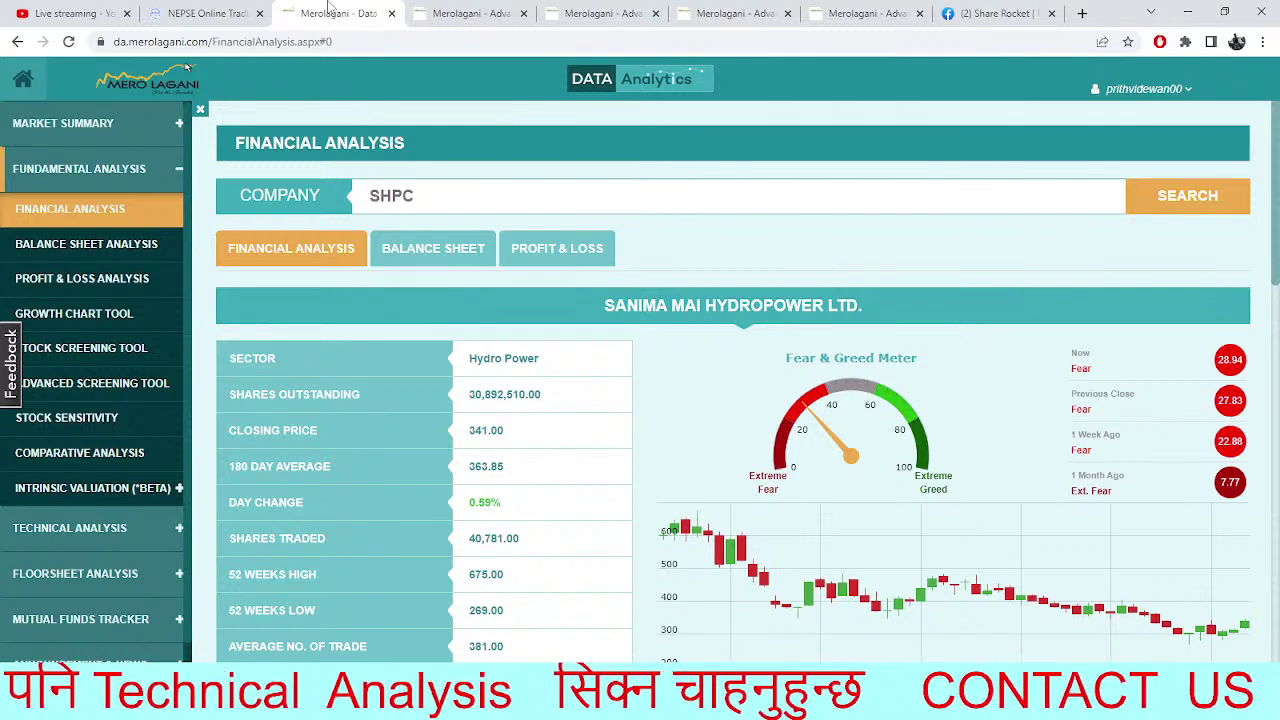
left_click(420, 14)
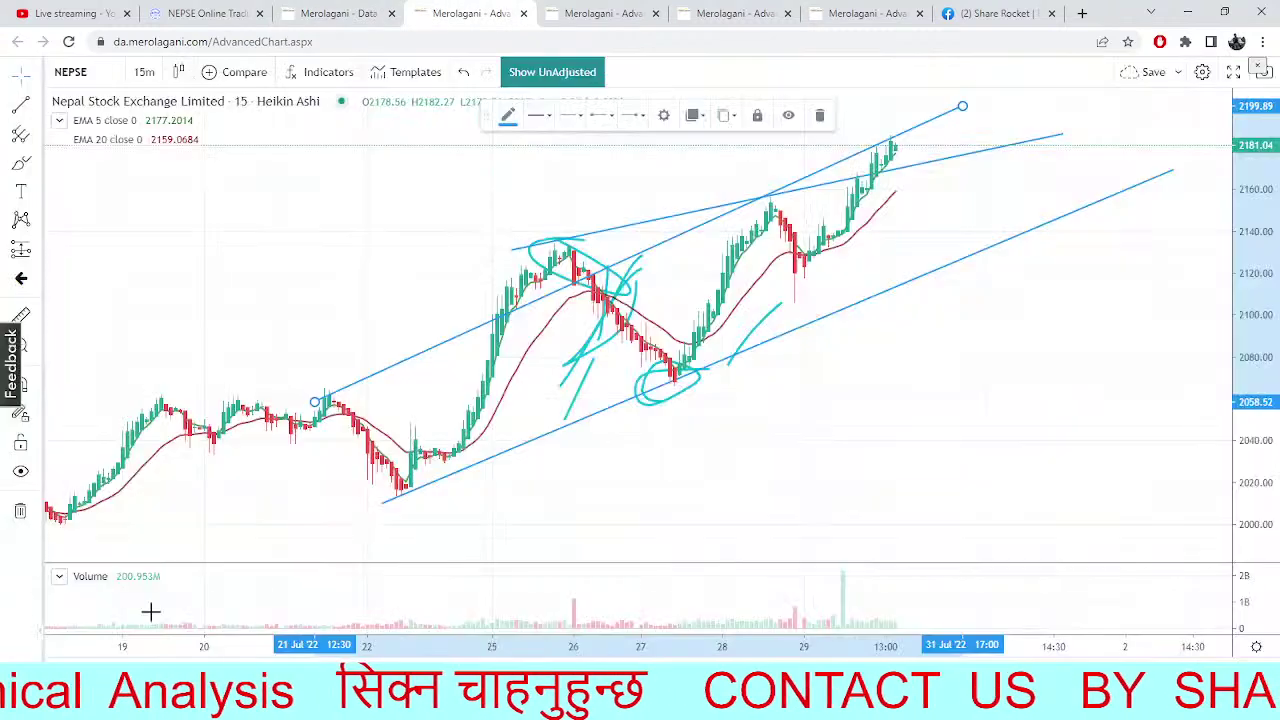
left_click(622, 13)
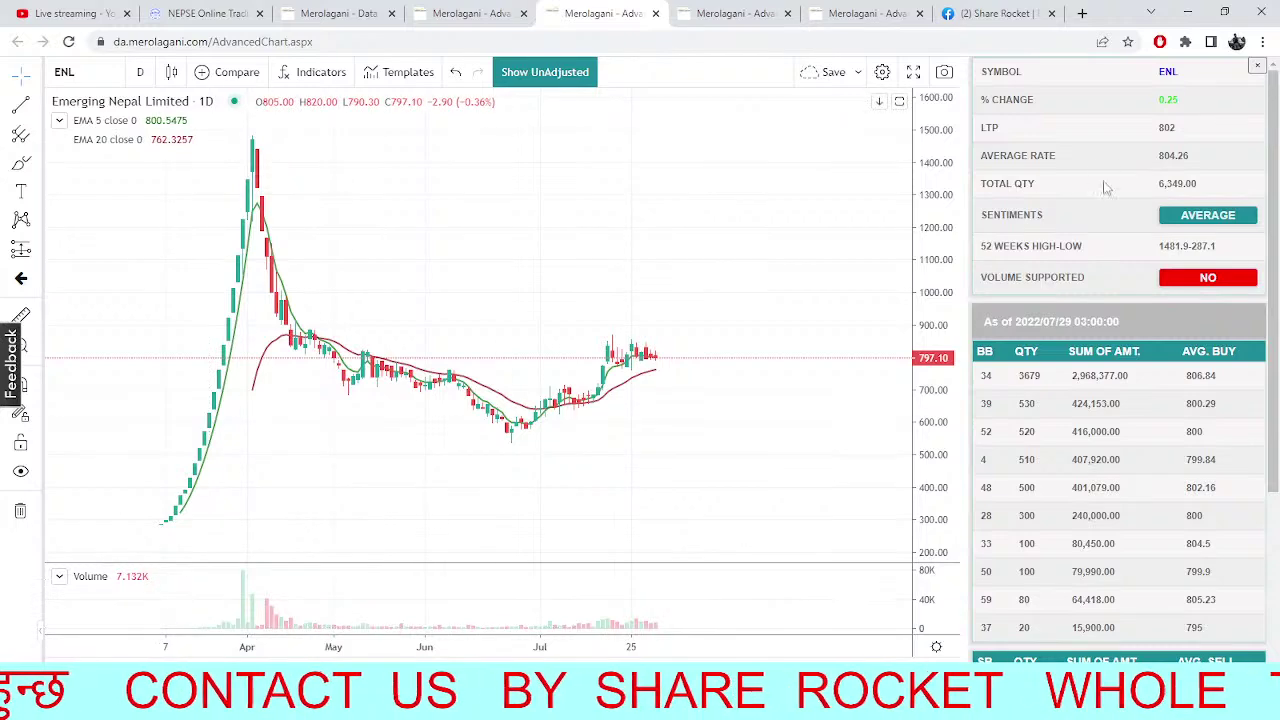
left_click(210, 13)
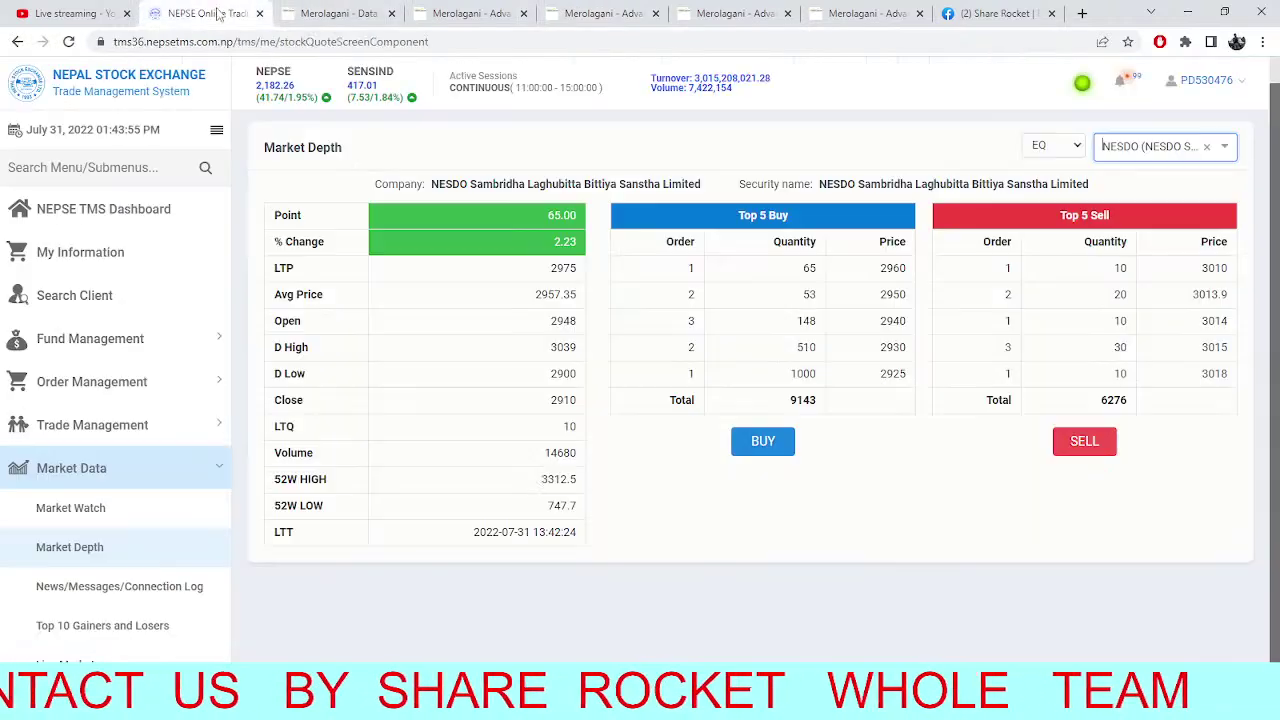
left_click(330, 13)
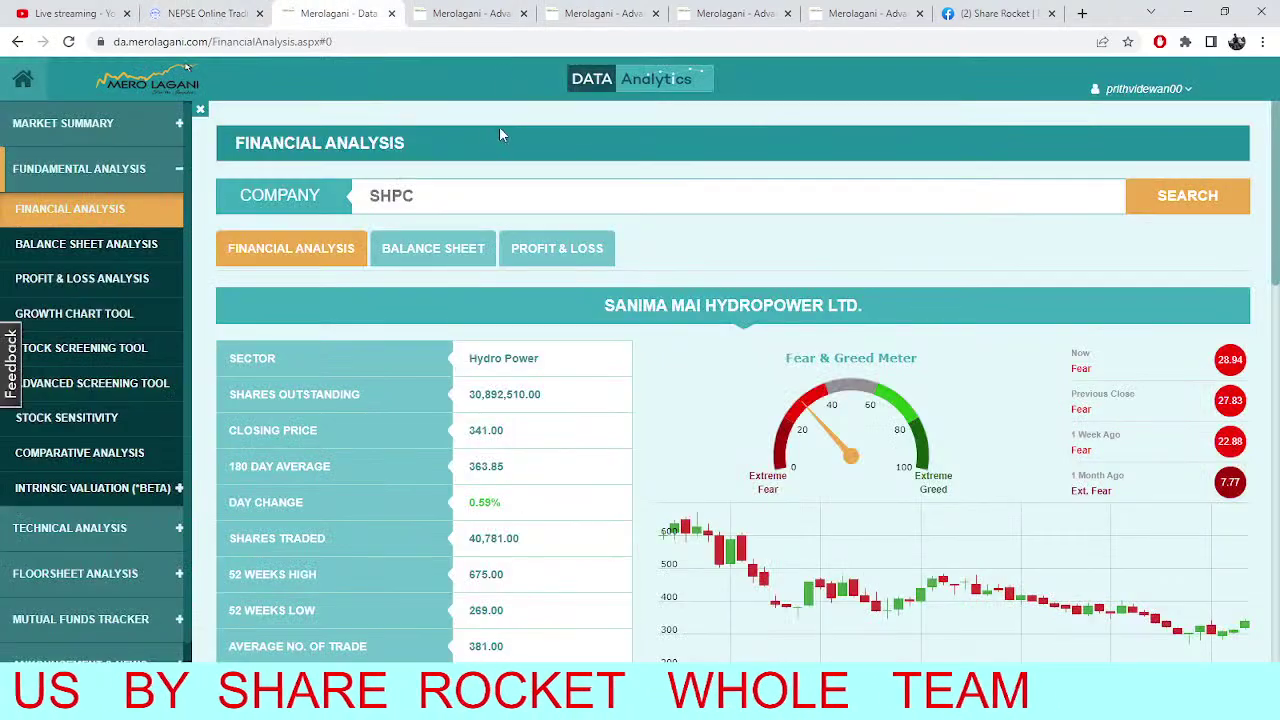
left_click(478, 13)
left_click(605, 13)
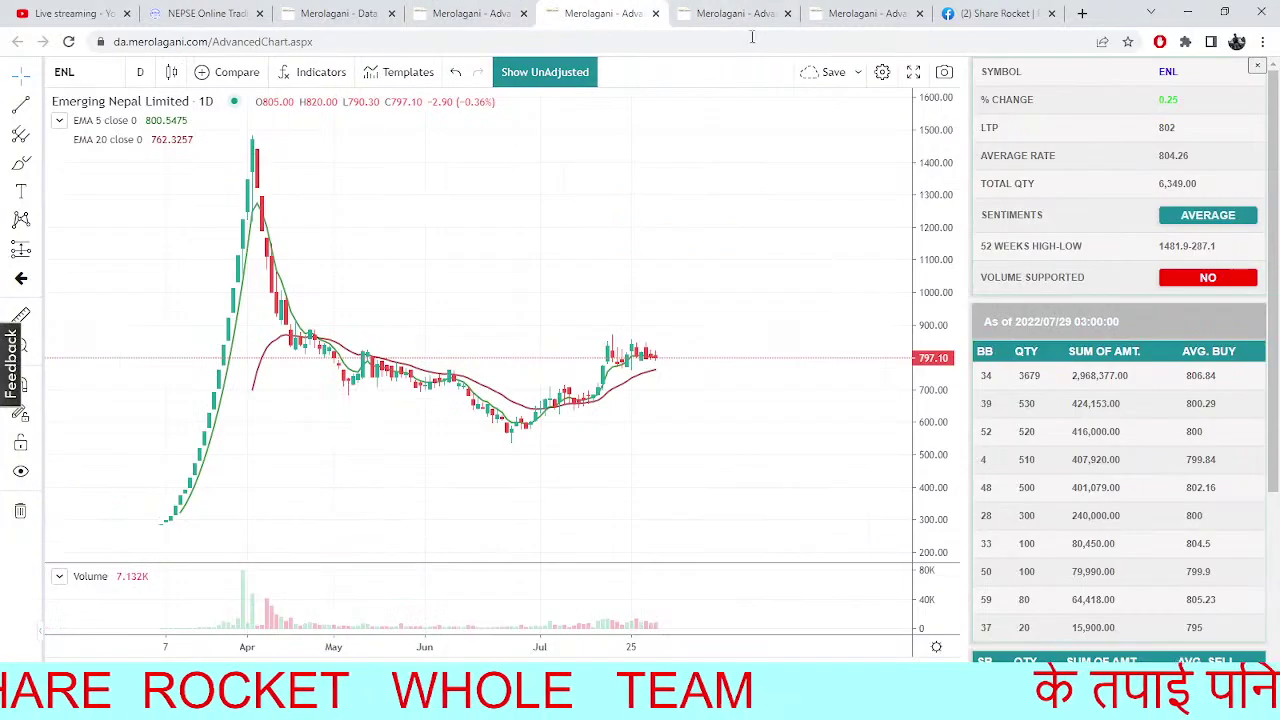
Examine the JBBL daily candles and volume against the pivot levels and moving averages through late July
left_click(737, 13)
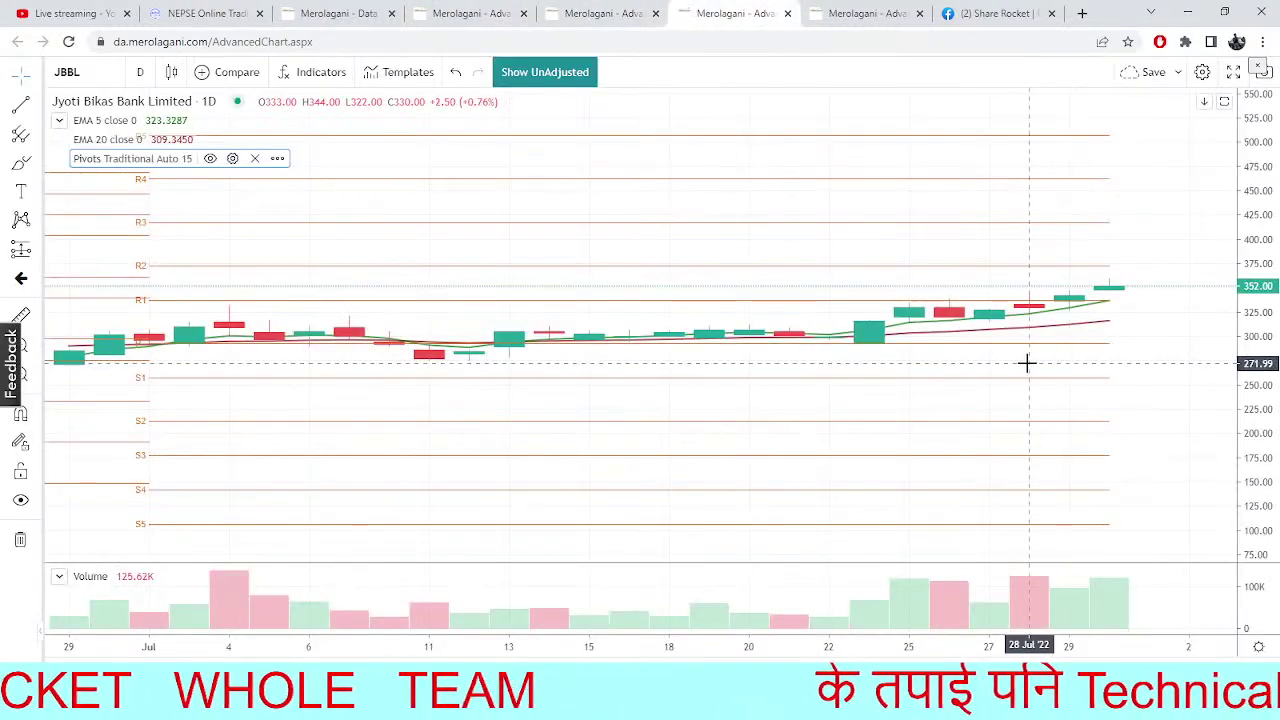
left_click_drag(1023, 363, 1018, 442)
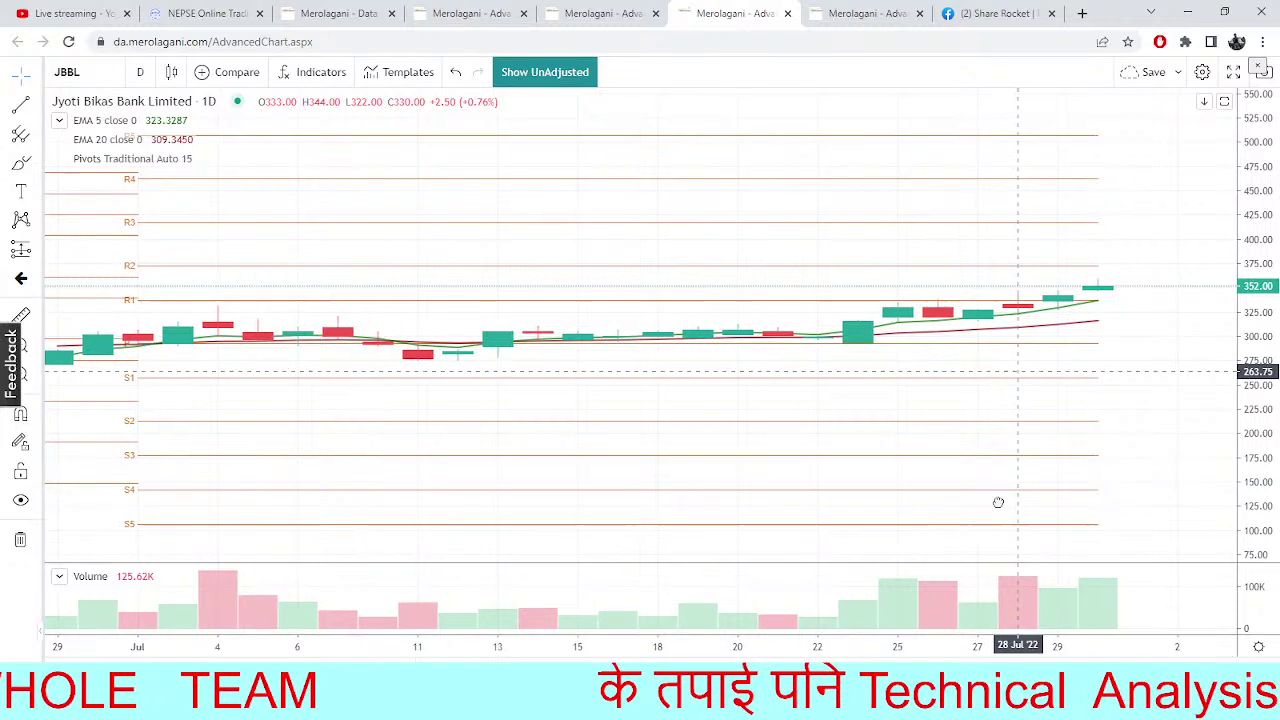
left_click_drag(1010, 370, 990, 466)
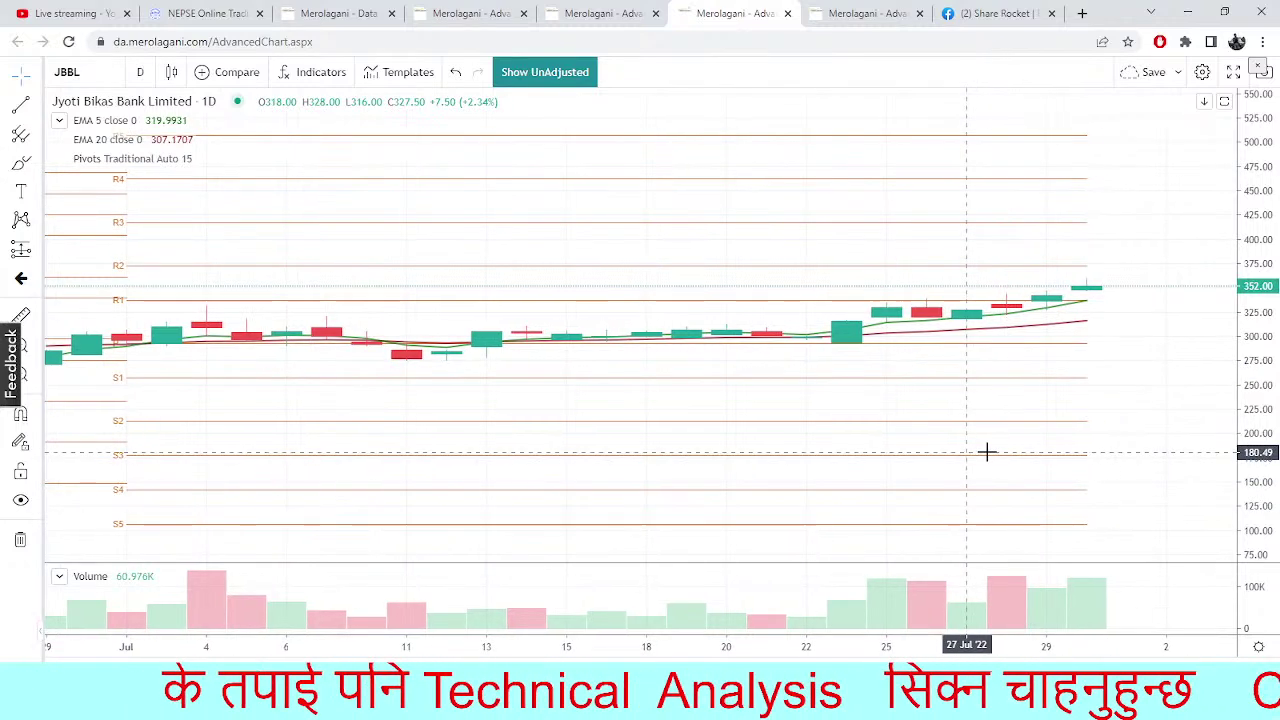
left_click(815, 10)
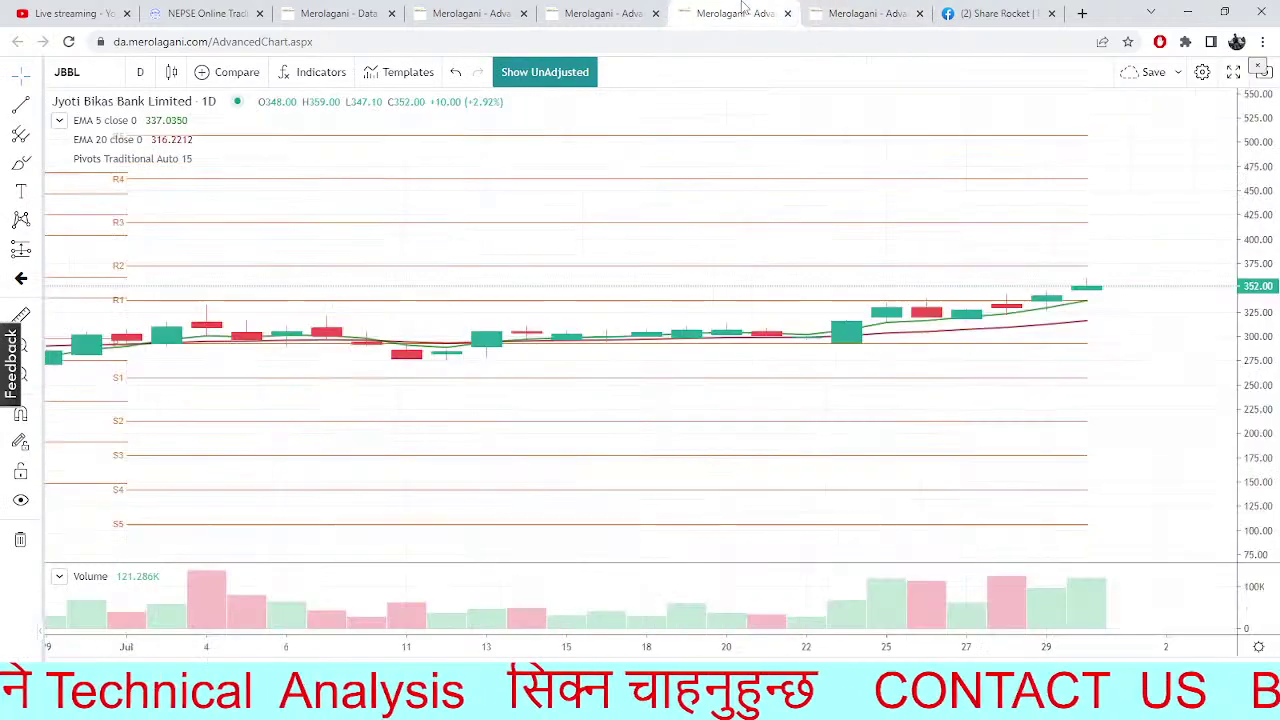
left_click(743, 8)
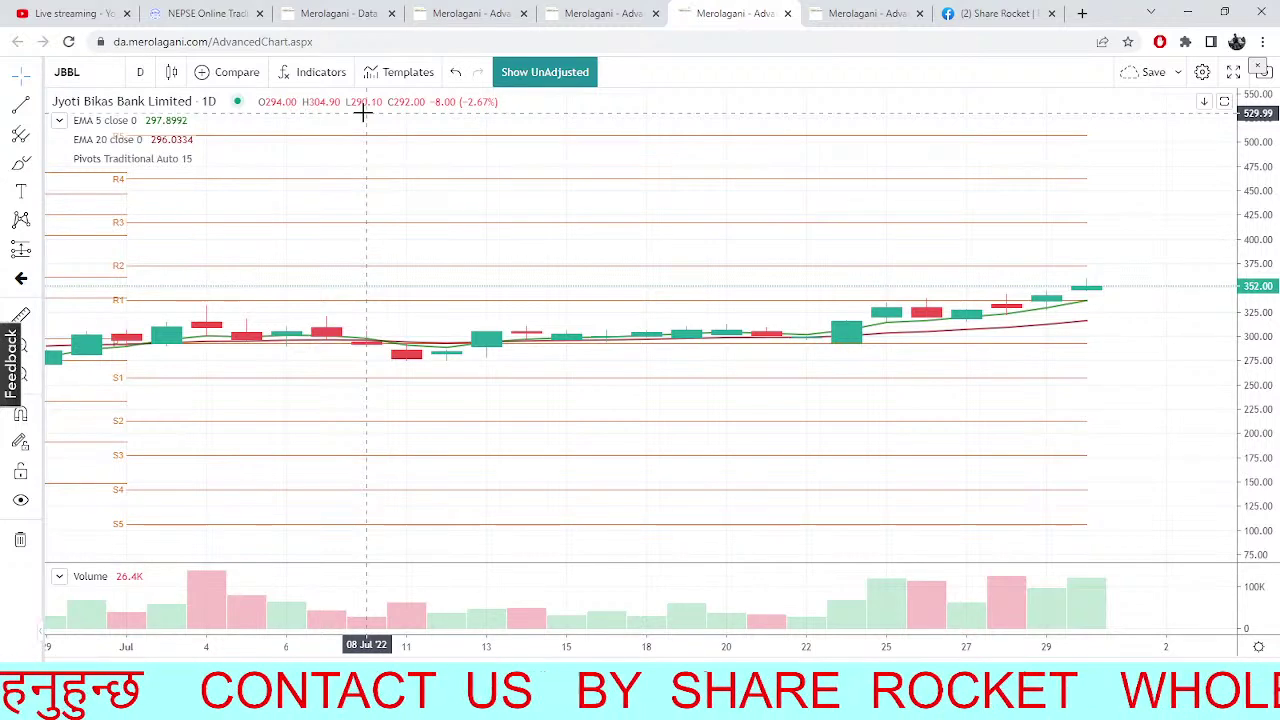
scroll(837, 477, "right", 2)
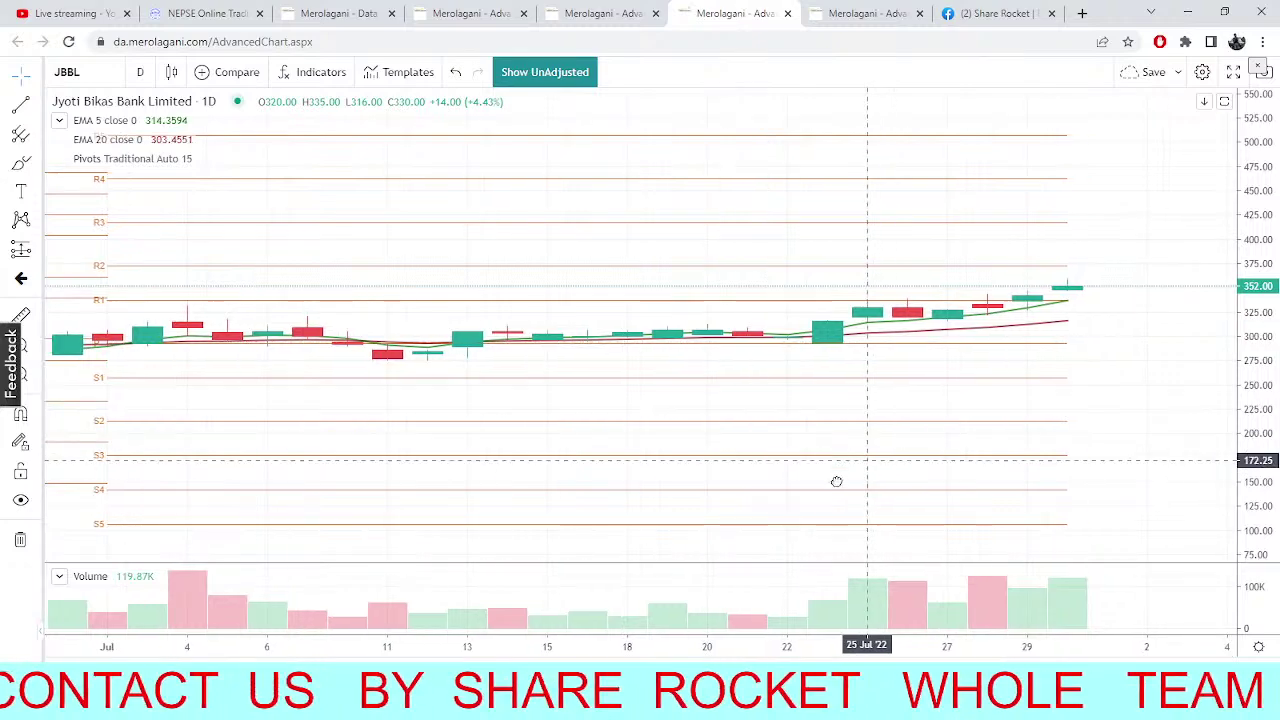
Examine the latest NEPSE 15-minute candles against the drawn trend lines and switch to the NESDO market depth in the Trade Management System
left_click(503, 12)
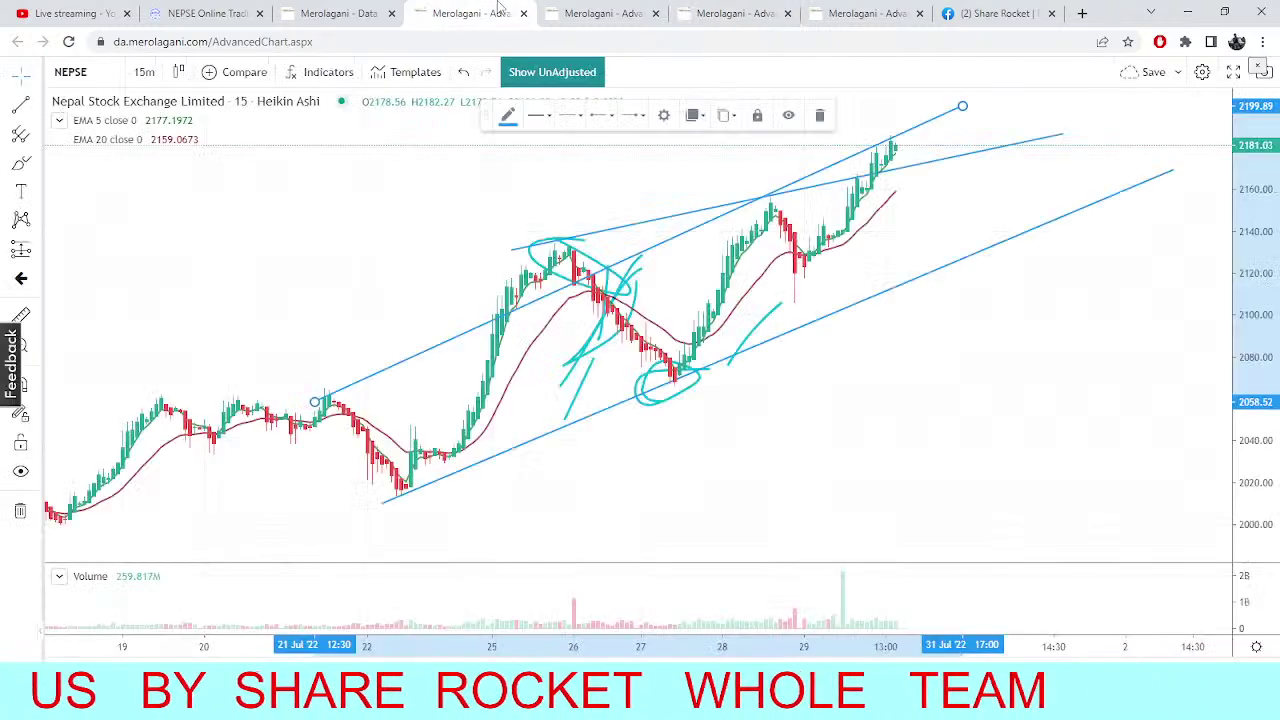
scroll(846, 531, "right", 3)
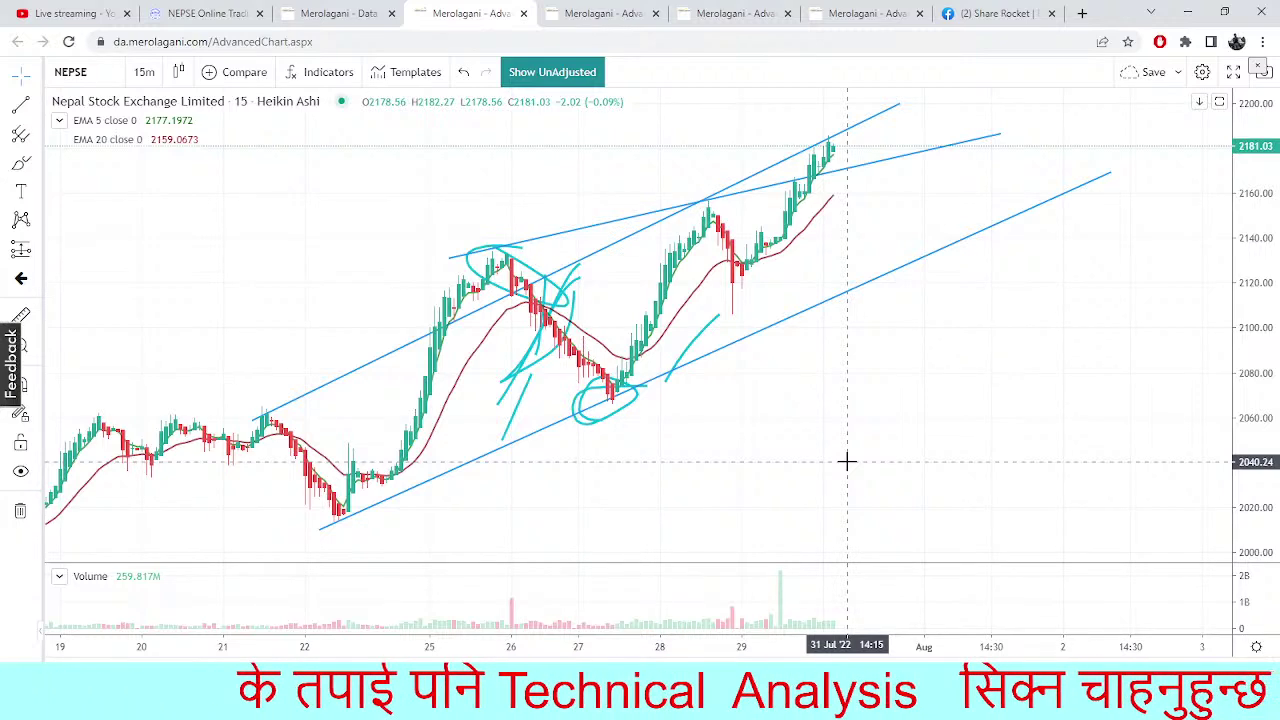
left_click(335, 13)
left_click(202, 12)
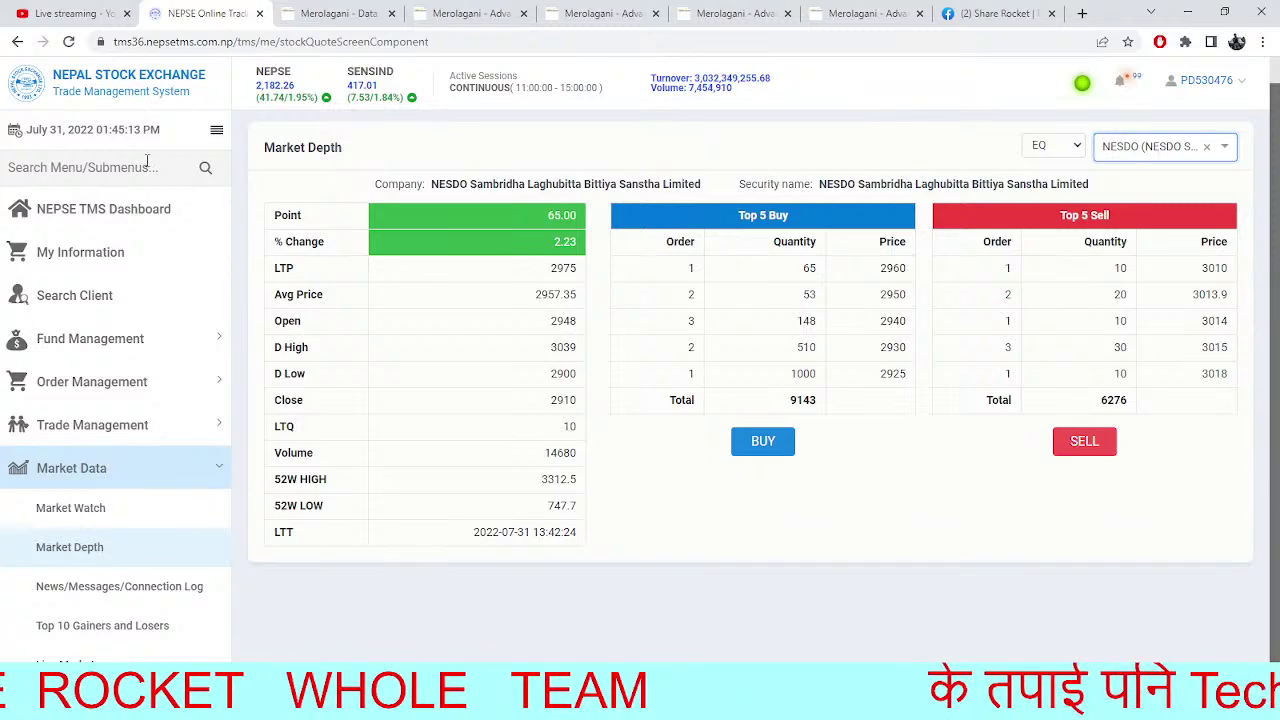
Post the Share Rocket Facebook page link twice in the live chat of YouTube Studio
left_click(65, 13)
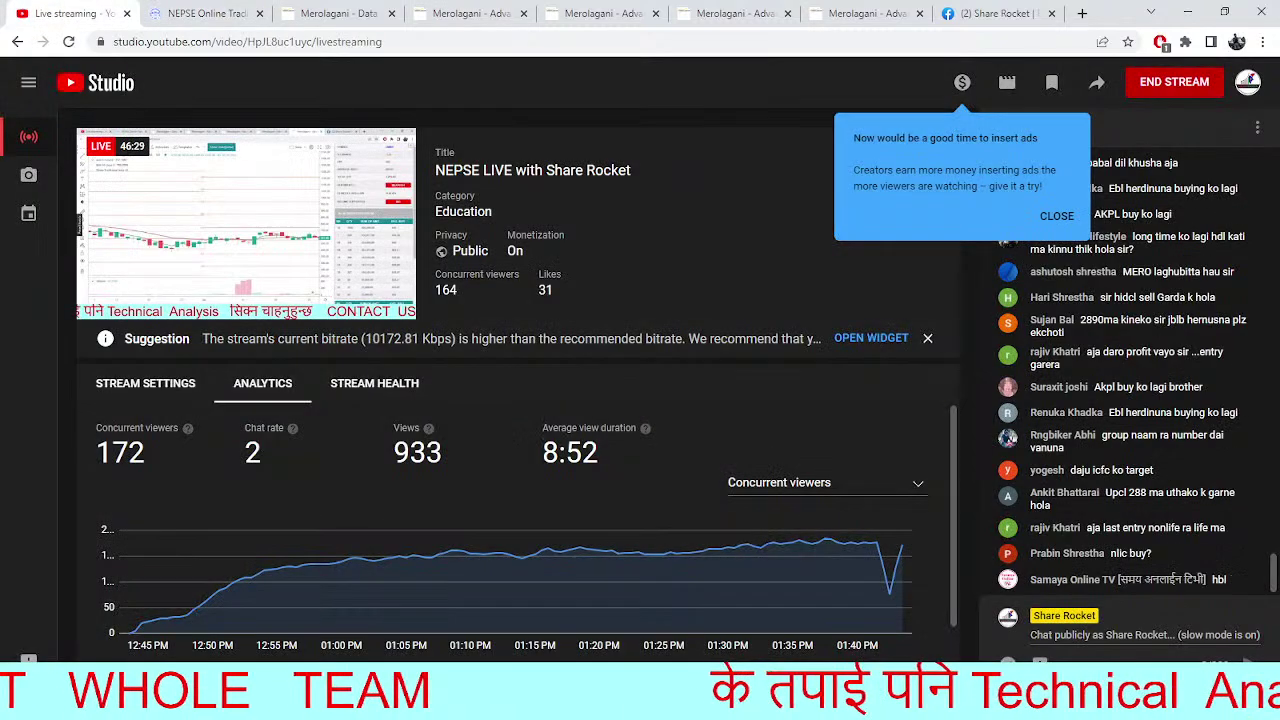
right_click(1056, 634)
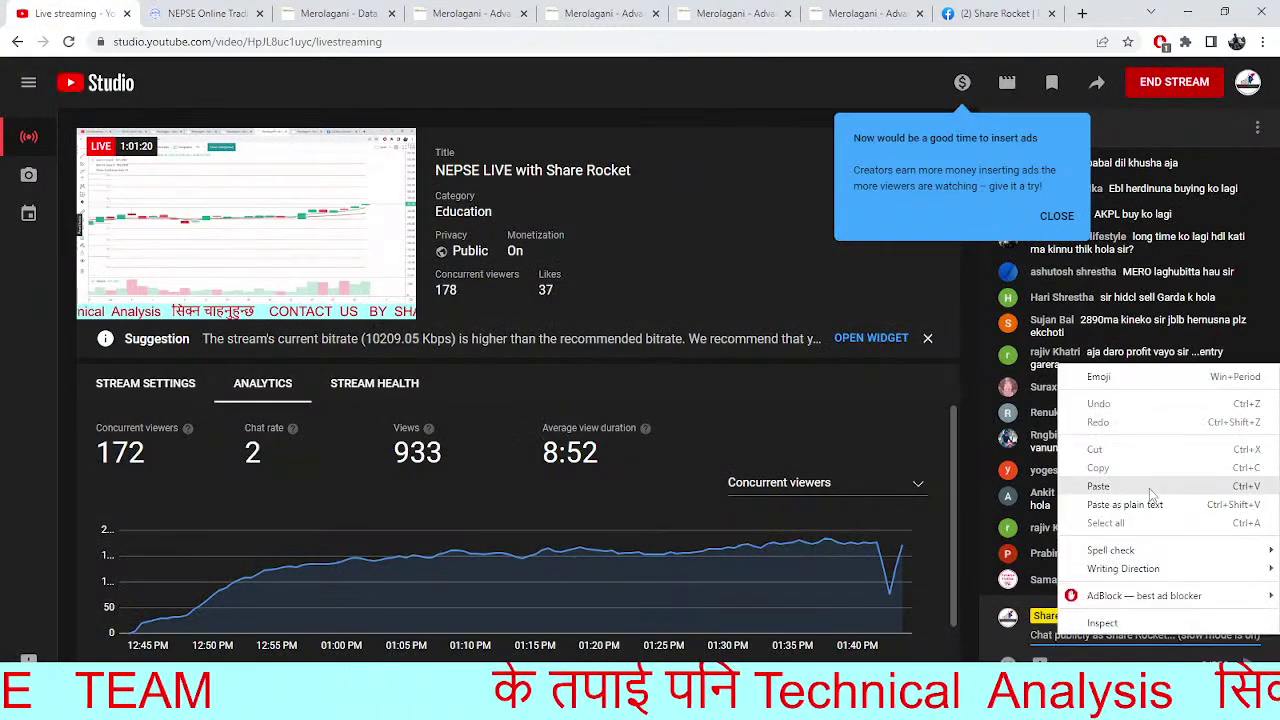
left_click(1165, 527)
key("ctrl+v")
key("Return")
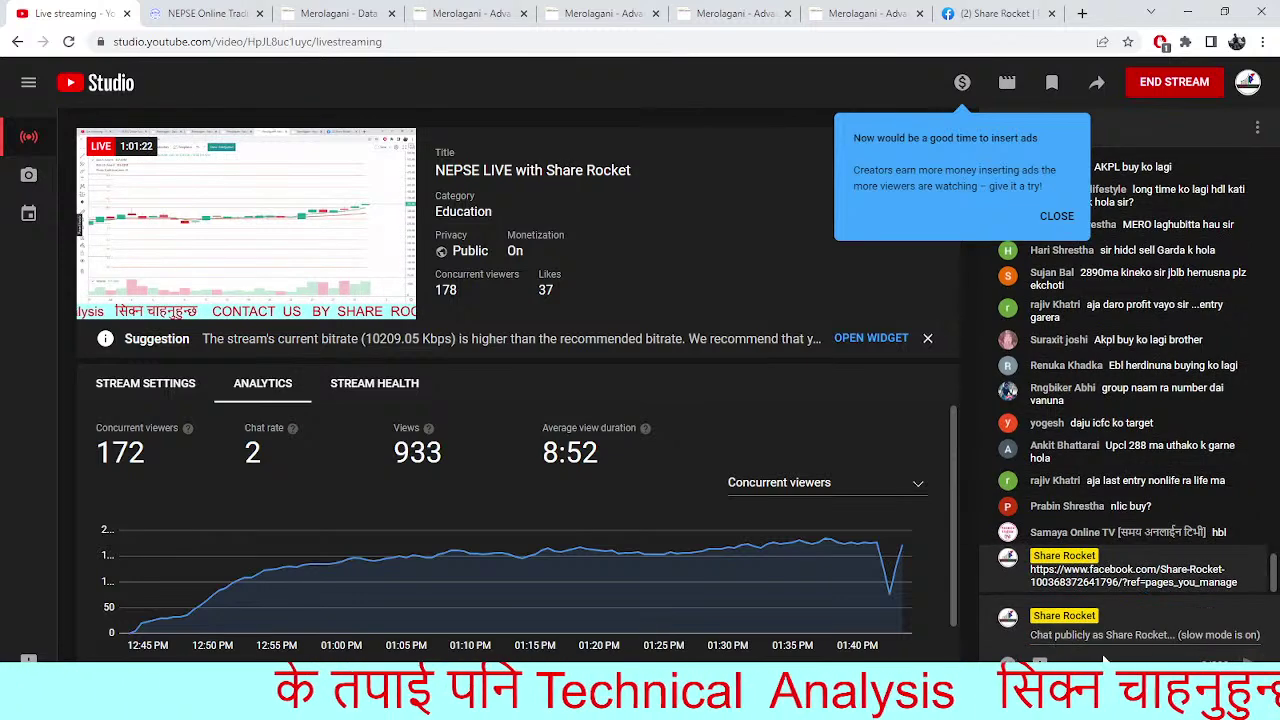
right_click(1125, 632)
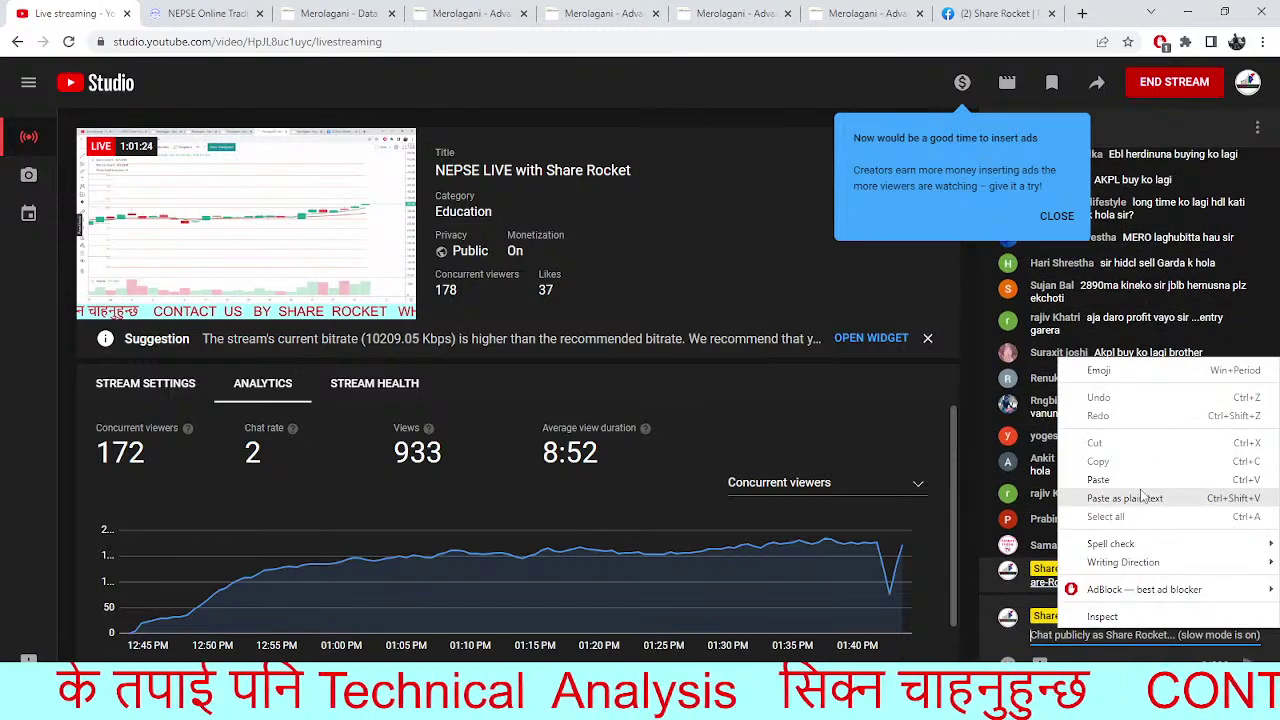
left_click(1098, 480)
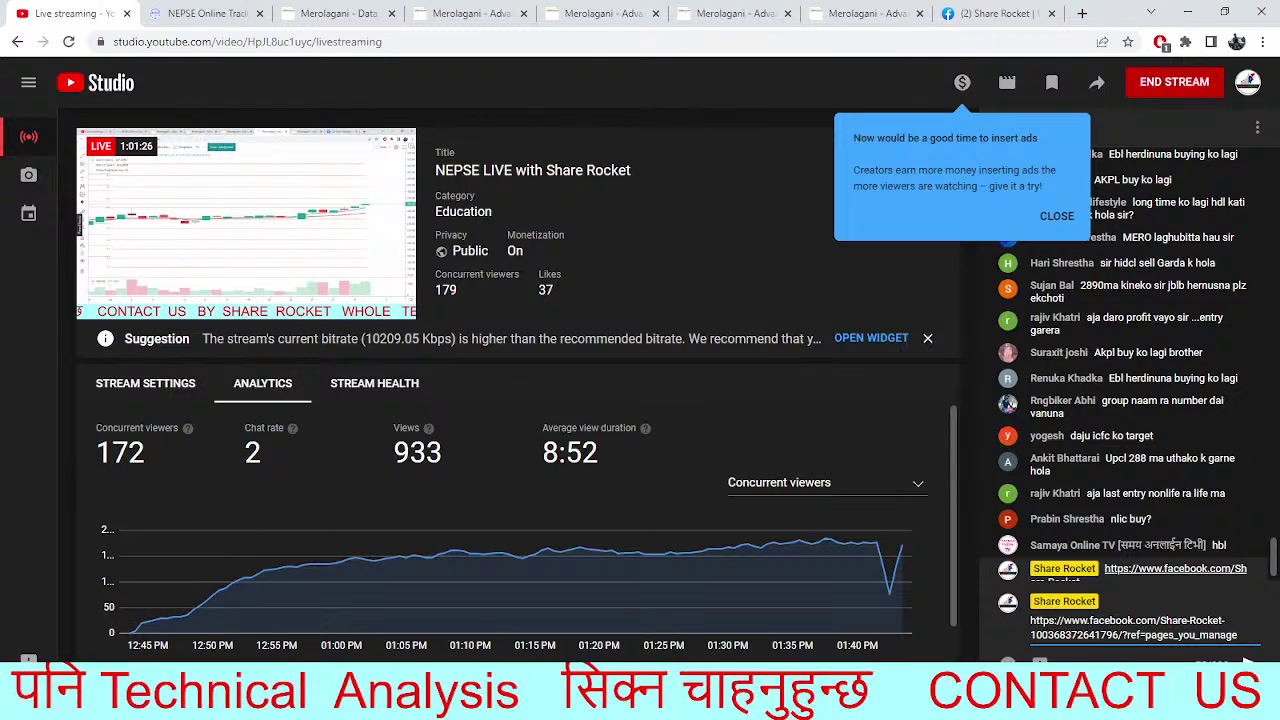
key("Return")
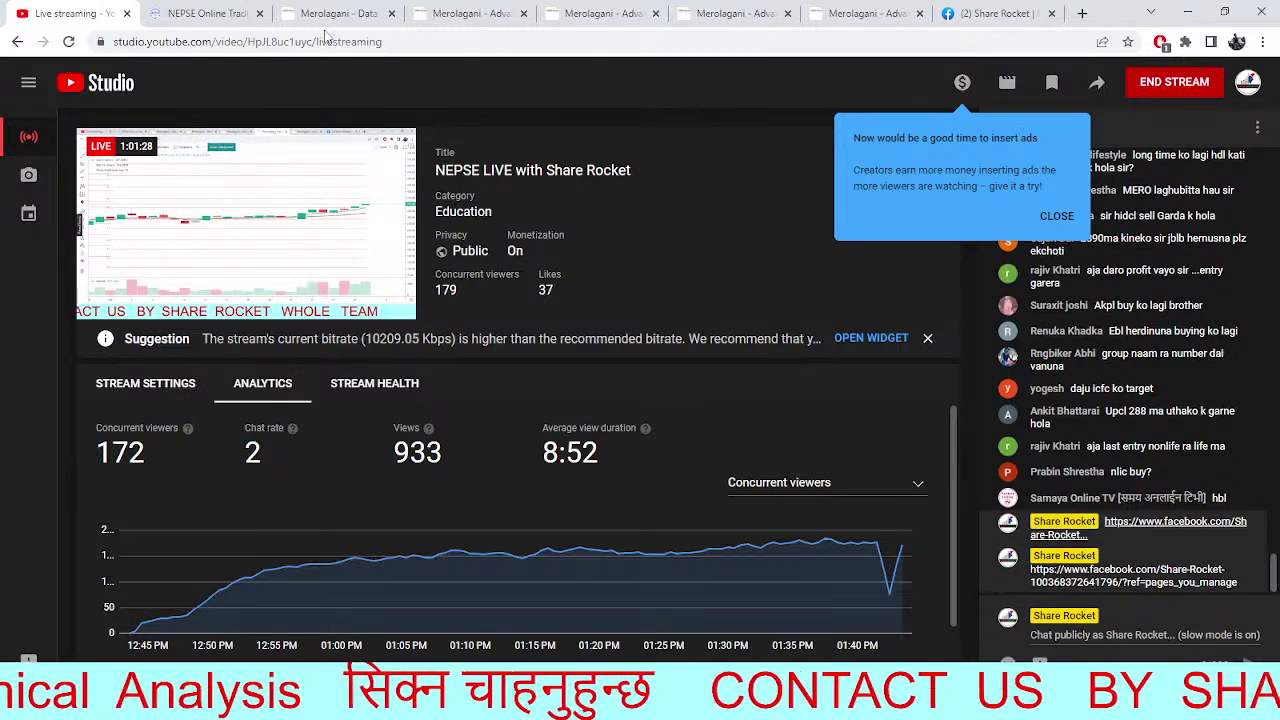
Switch to the NEPSE Trade Management System and load the market depth of Universal Power Company (UPCL)
left_click(255, 16)
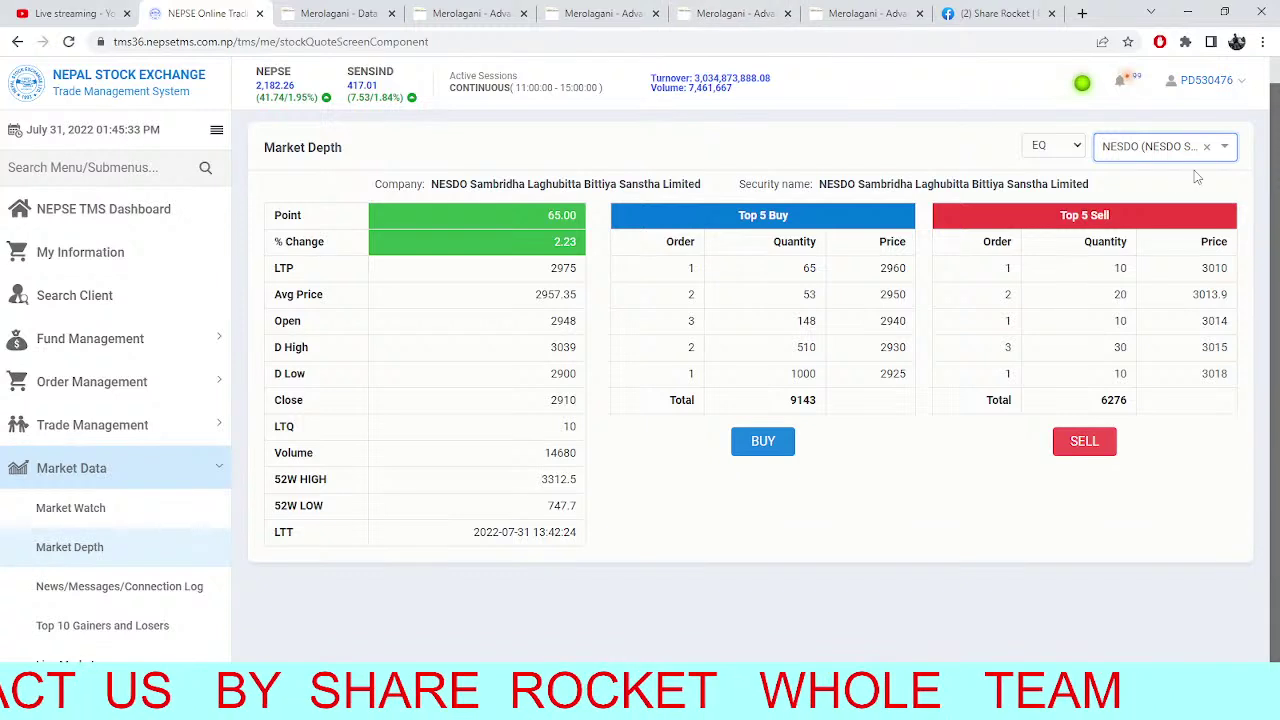
left_click(1203, 156)
type("up")
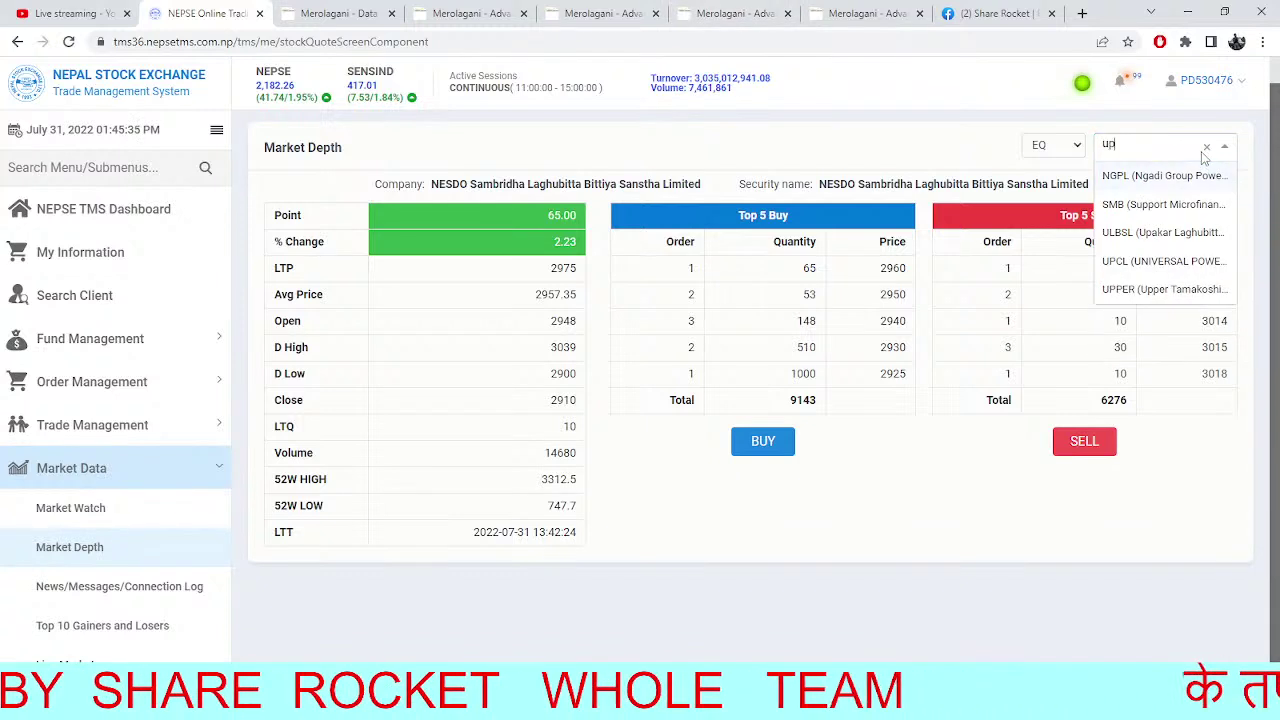
type("cl")
left_click(1208, 175)
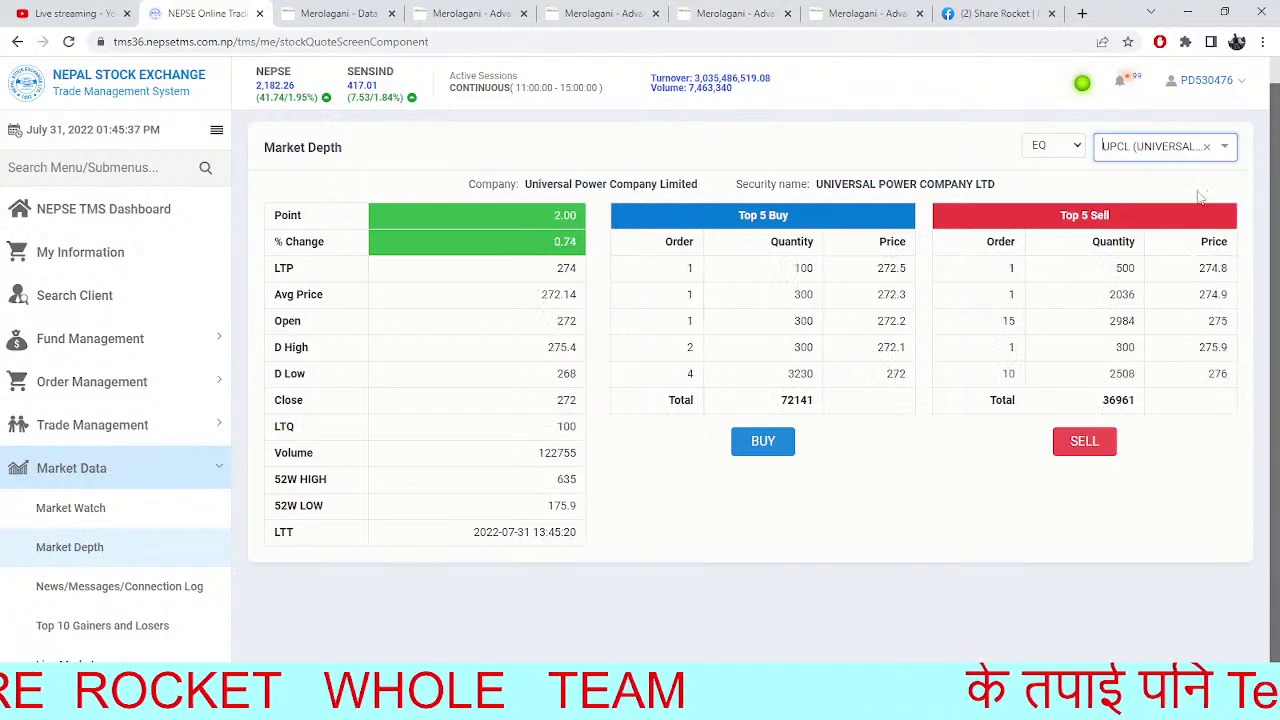
Load UPCL on the daily Merolagani chart with pivot levels and examine its July candles
left_click(735, 13)
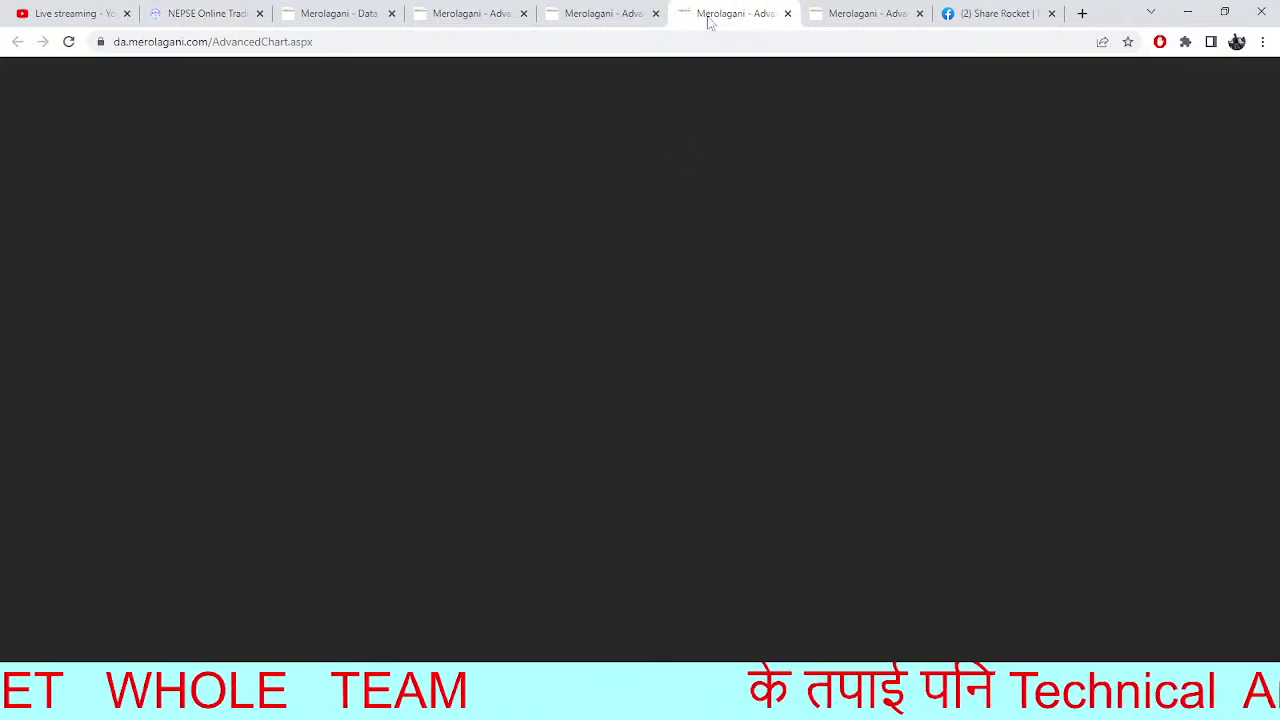
left_click(80, 73)
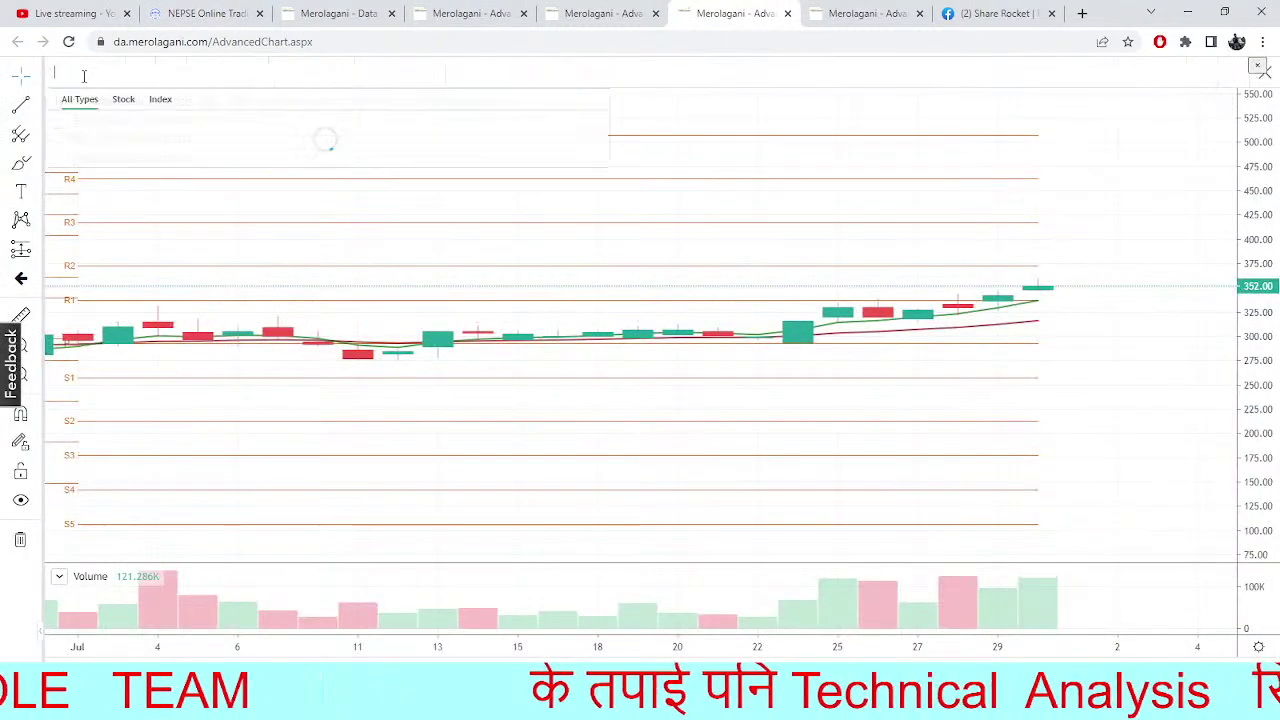
type("UPCL")
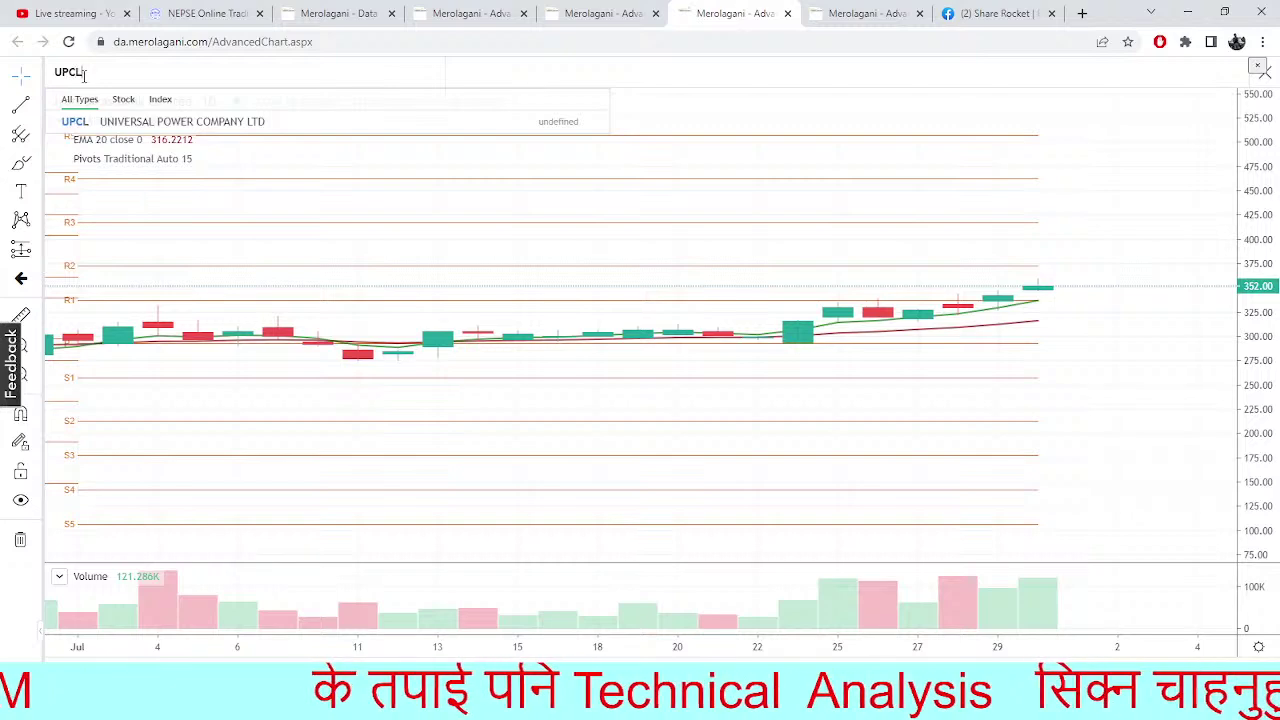
key("Return")
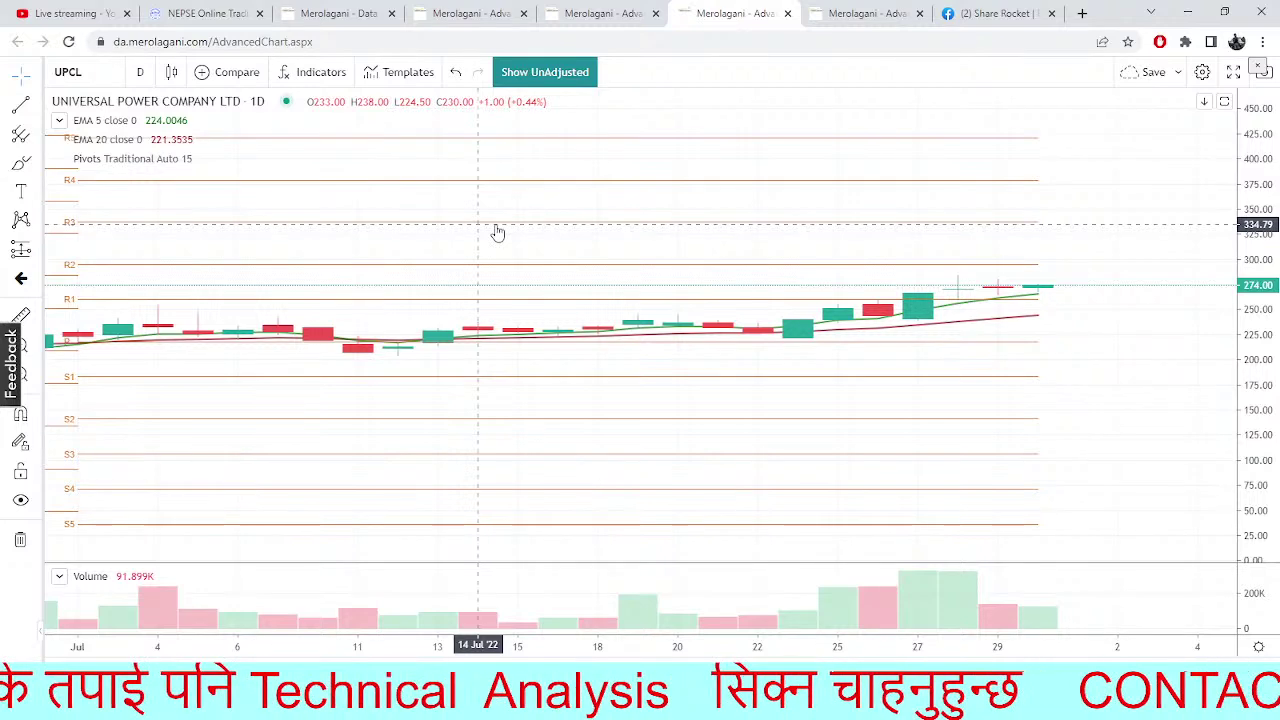
scroll(749, 400, "left", 2)
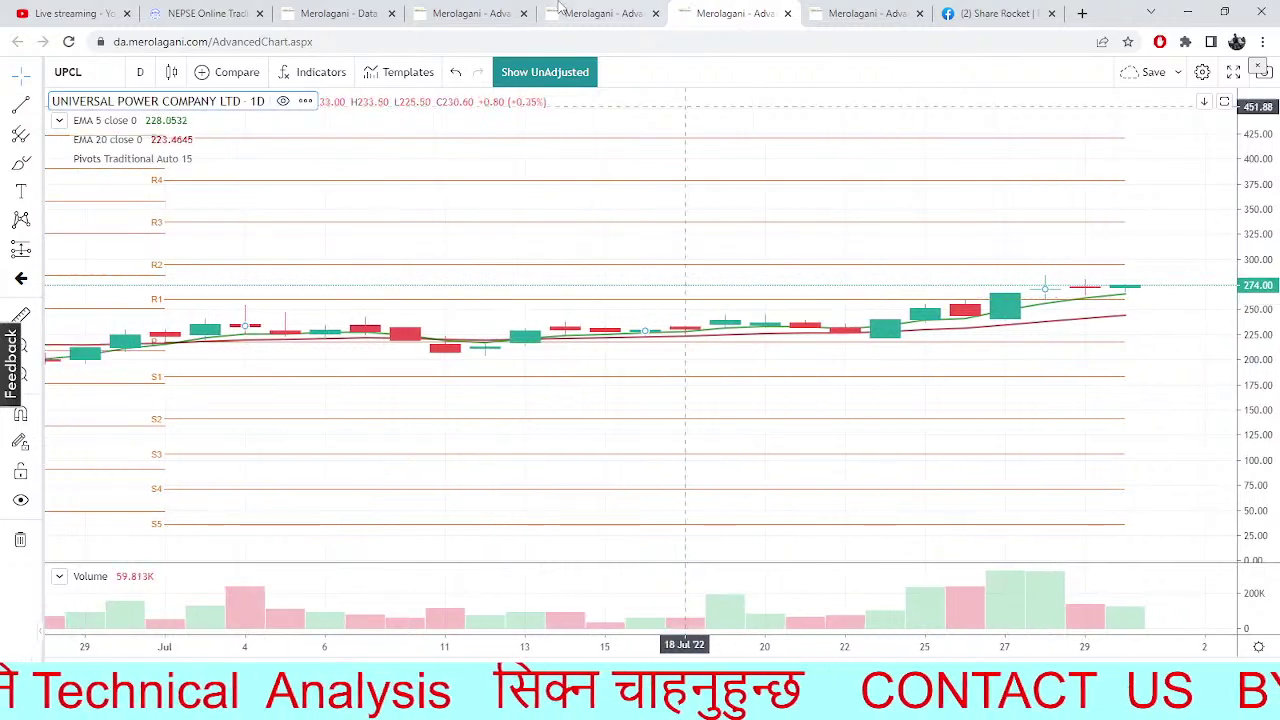
Review the NEPSE 15-minute trend chart and the SHPC Financial Analysis page, ending back on the UPCL daily chart
left_click(560, 8)
left_click(480, 13)
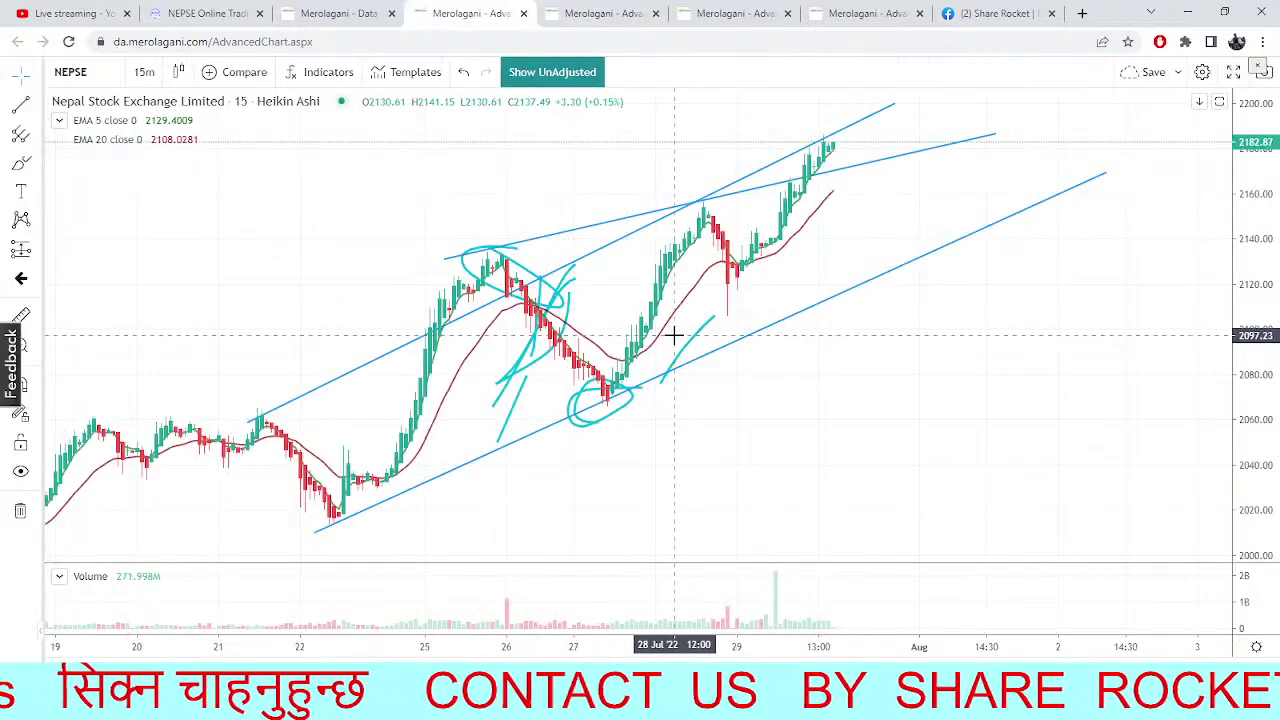
left_click(372, 13)
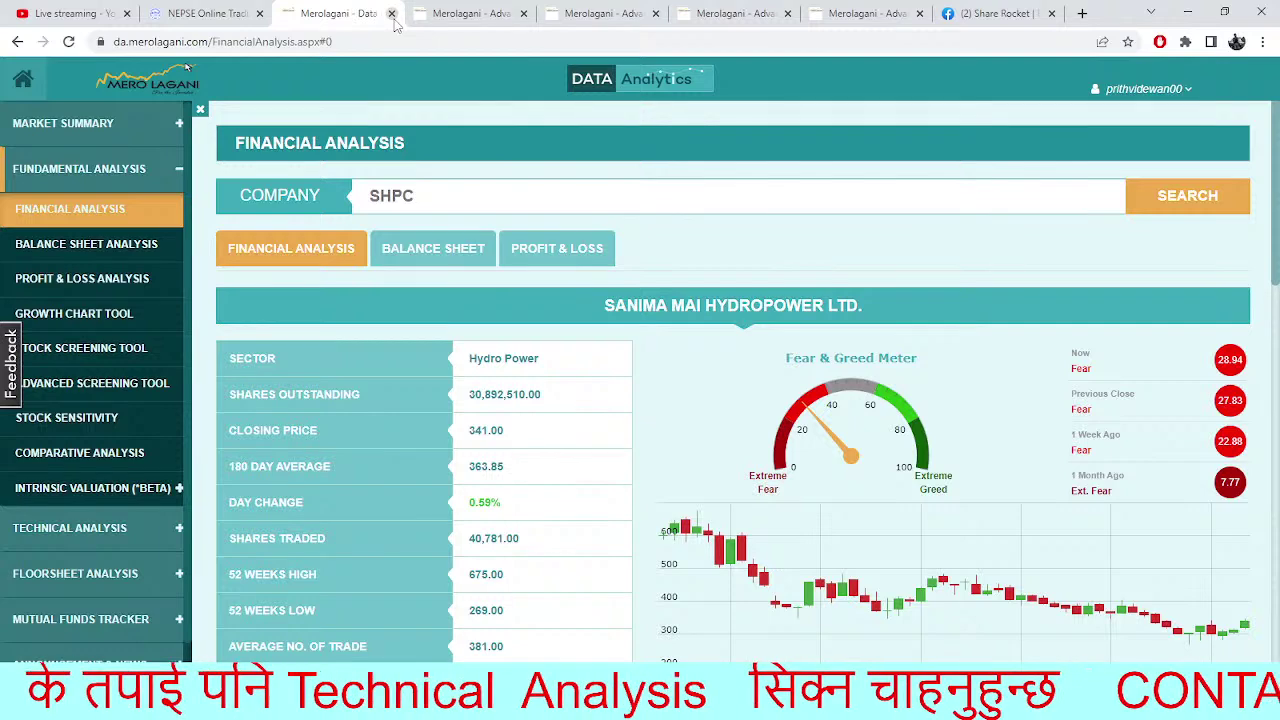
left_click(505, 11)
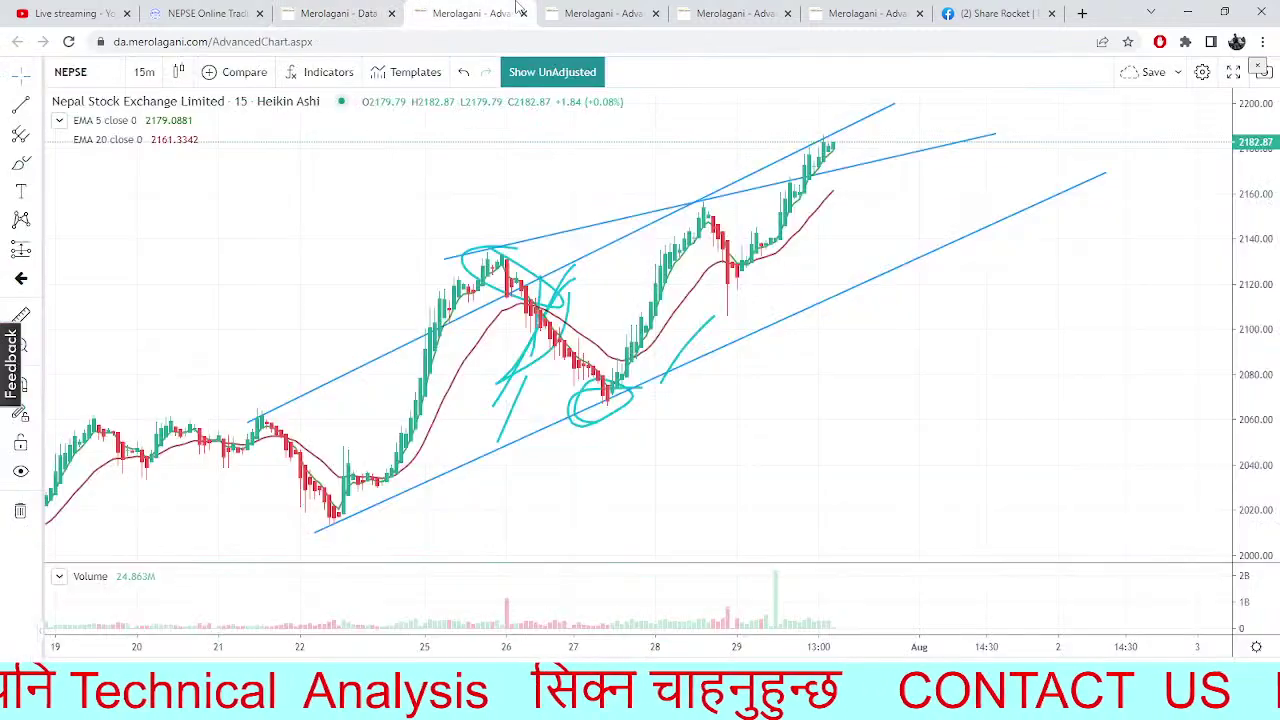
left_click(600, 12)
left_click(702, 12)
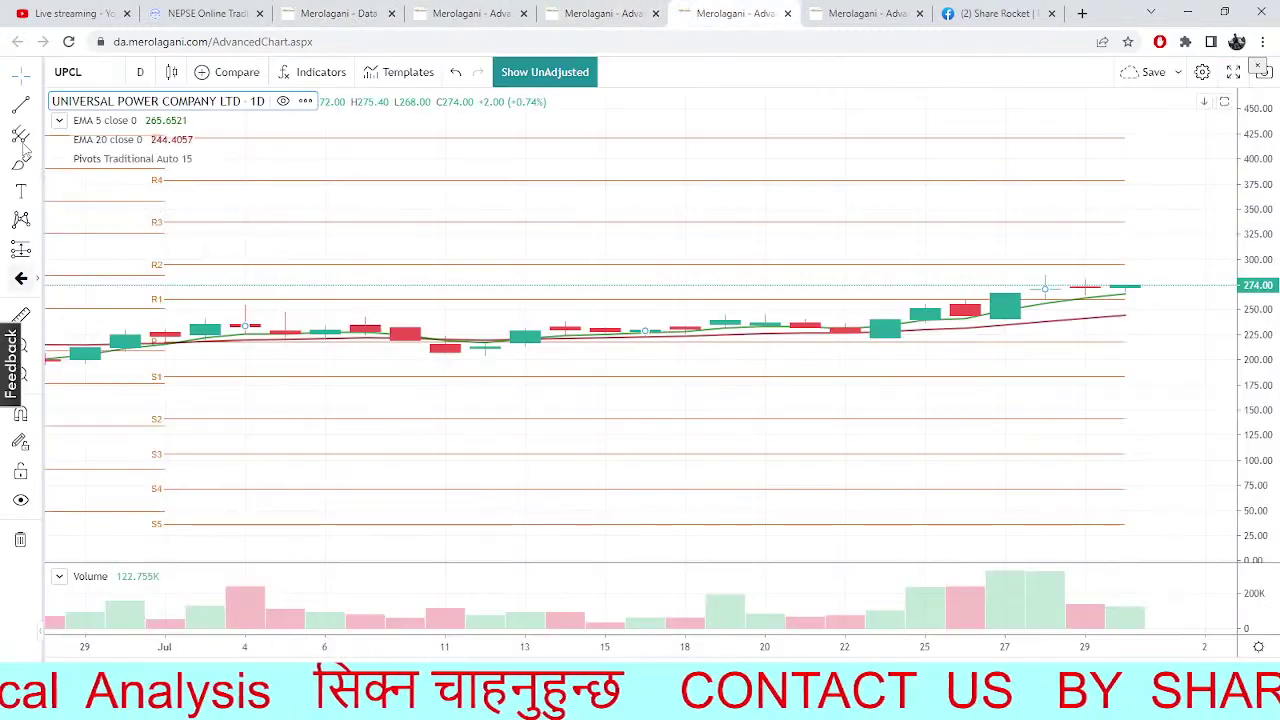
Replace UPCL with Arun Valley Hydropower (AHPC) on the daily chart and examine its late June and July candles
left_click(82, 62)
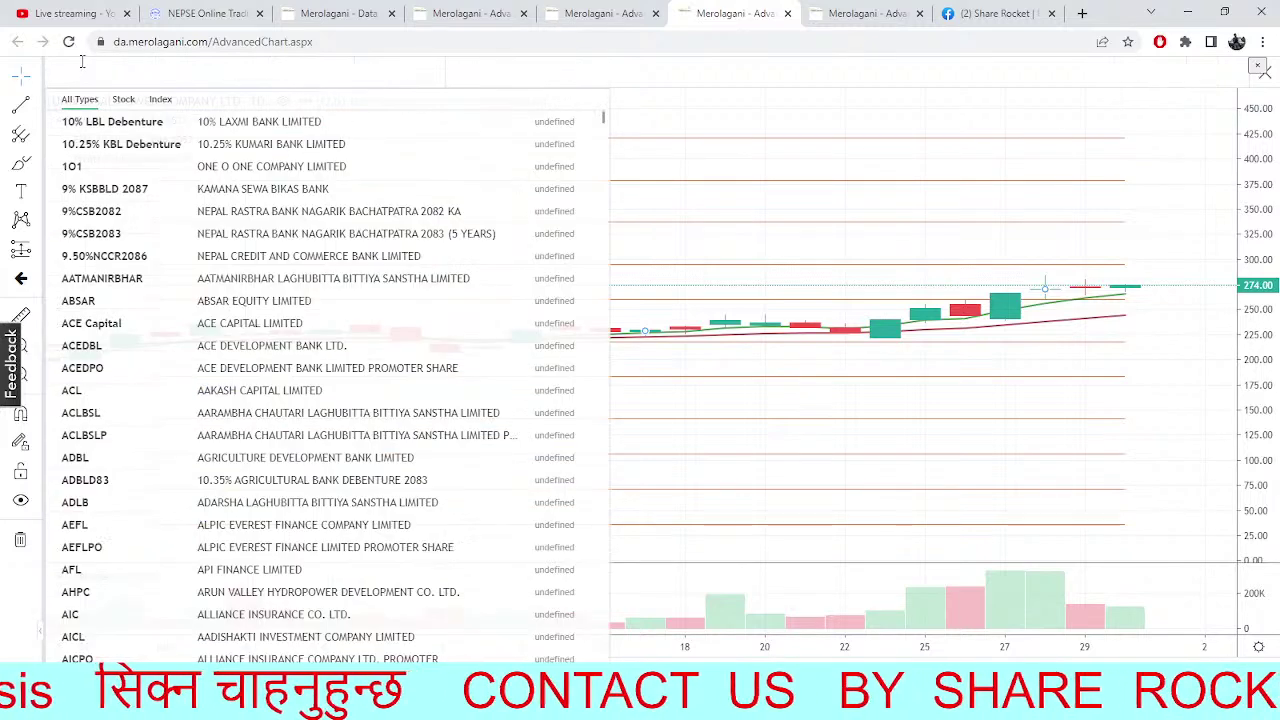
type("AHPC")
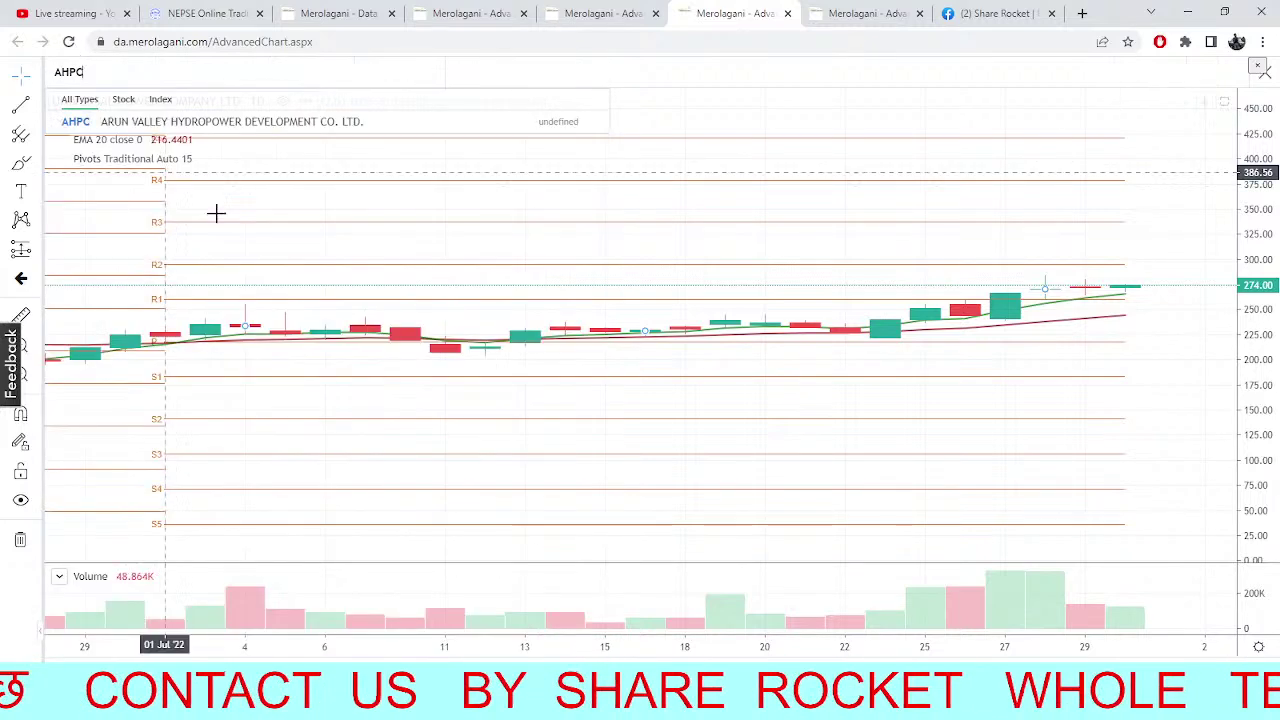
left_click(180, 128)
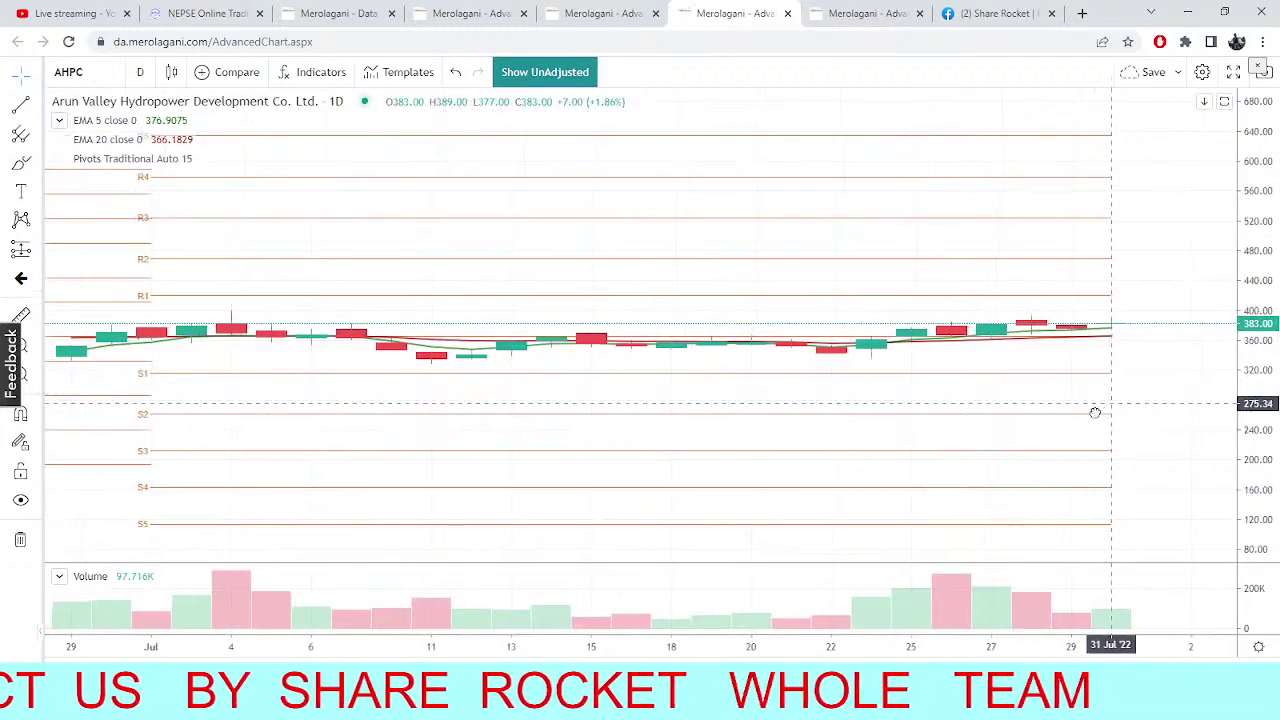
left_click_drag(1097, 411, 1071, 314)
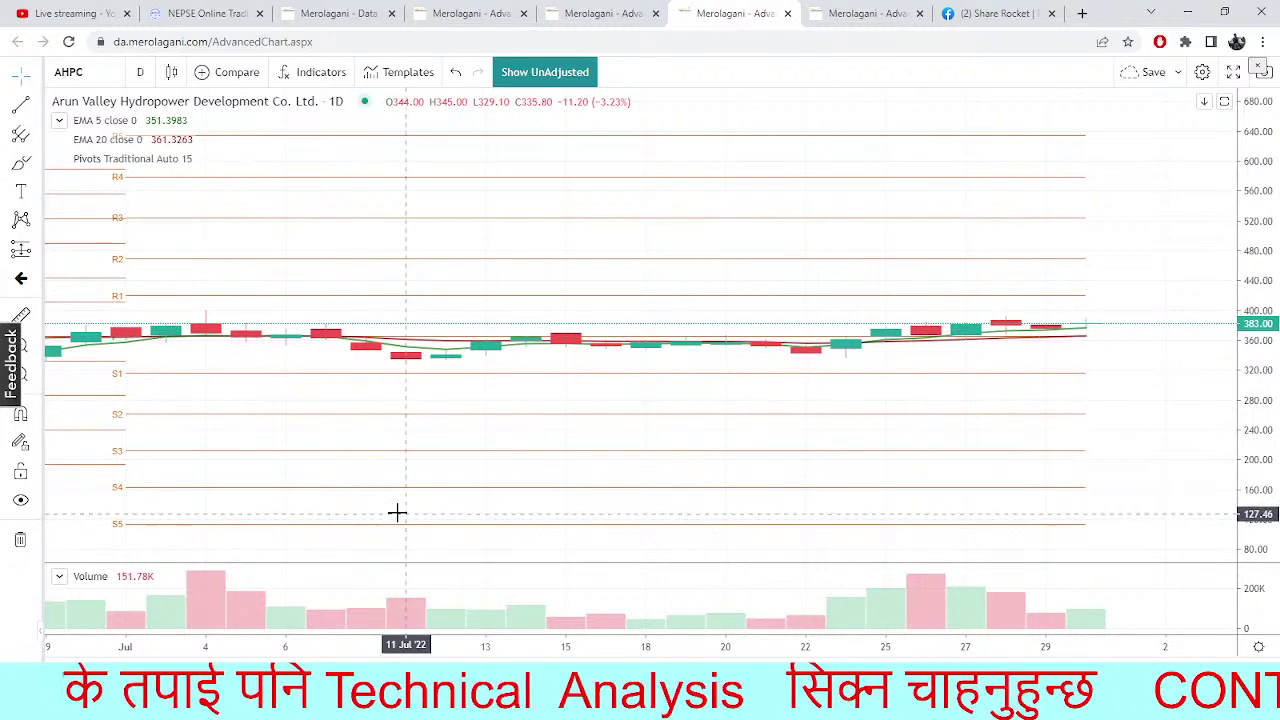
left_click_drag(397, 513, 600, 491)
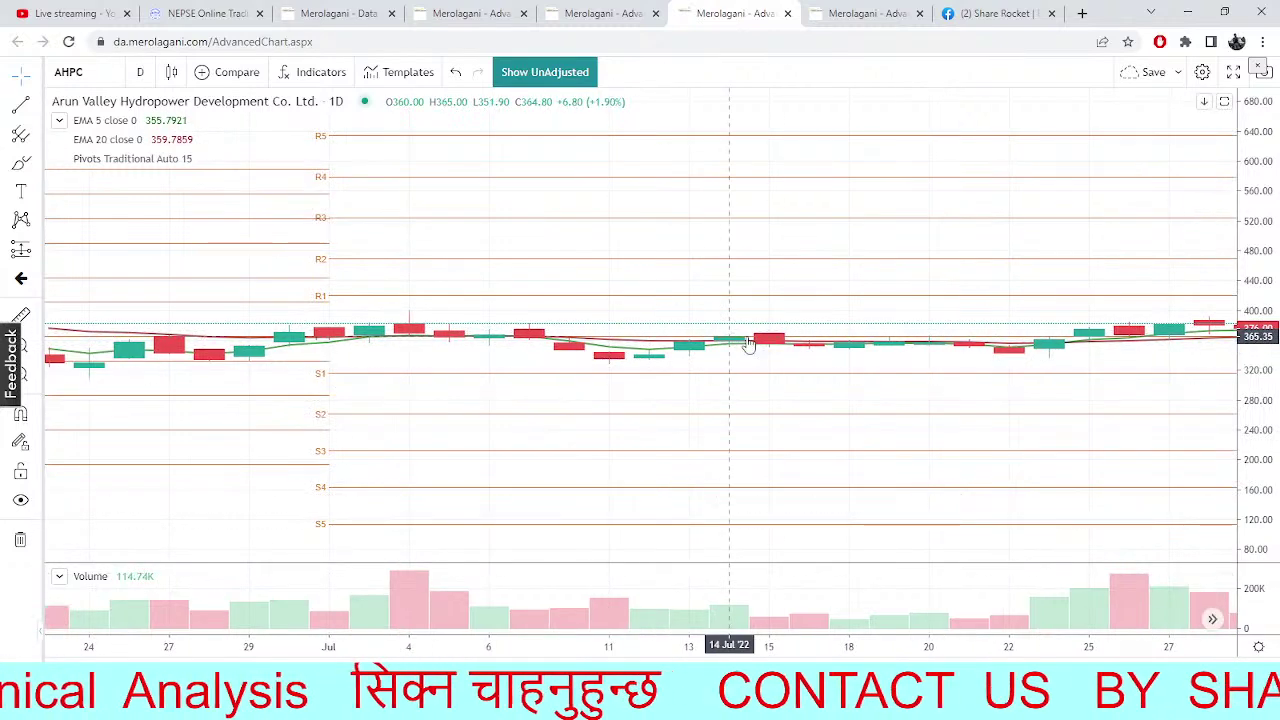
Sketch freehand brush strokes over the AHPC chart, forming a three-peaked wave with sweeping curves and a flat line beside it
left_click(20, 163)
mouse_move(453, 508)
left_mouse_down()
mouse_move(574, 277)
mouse_move(657, 449)
mouse_move(743, 323)
mouse_move(808, 350)
left_mouse_up()
mouse_move(869, 453)
left_mouse_down()
mouse_move(986, 177)
mouse_move(1025, 384)
left_mouse_up()
mouse_move(1040, 265)
left_mouse_down()
mouse_move(614, 366)
mouse_move(609, 545)
mouse_move(1236, 422)
left_mouse_up()
mouse_move(132, 458)
left_mouse_down()
mouse_move(177, 438)
mouse_move(408, 440)
left_mouse_up()
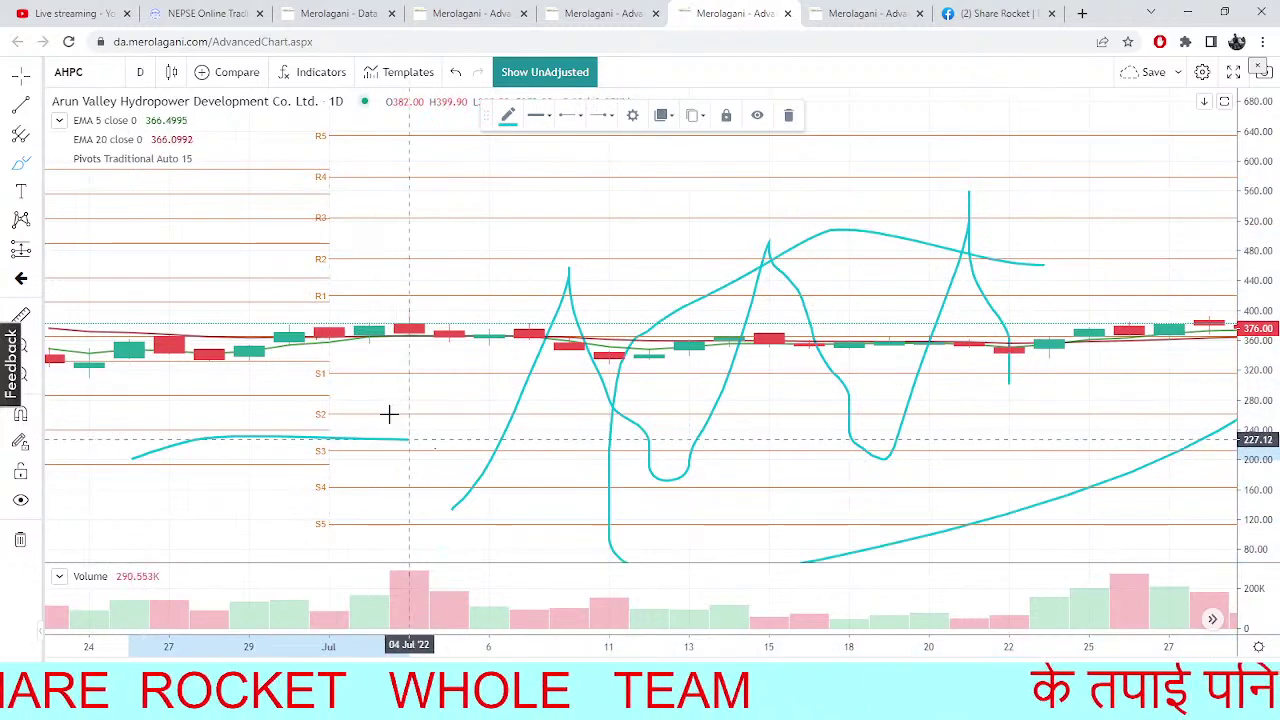
Load Nepal Infrastructure Bank (NIFRA) on the daily chart and examine its July candles against the pivot levels
left_click(90, 76)
type("NIFRA")
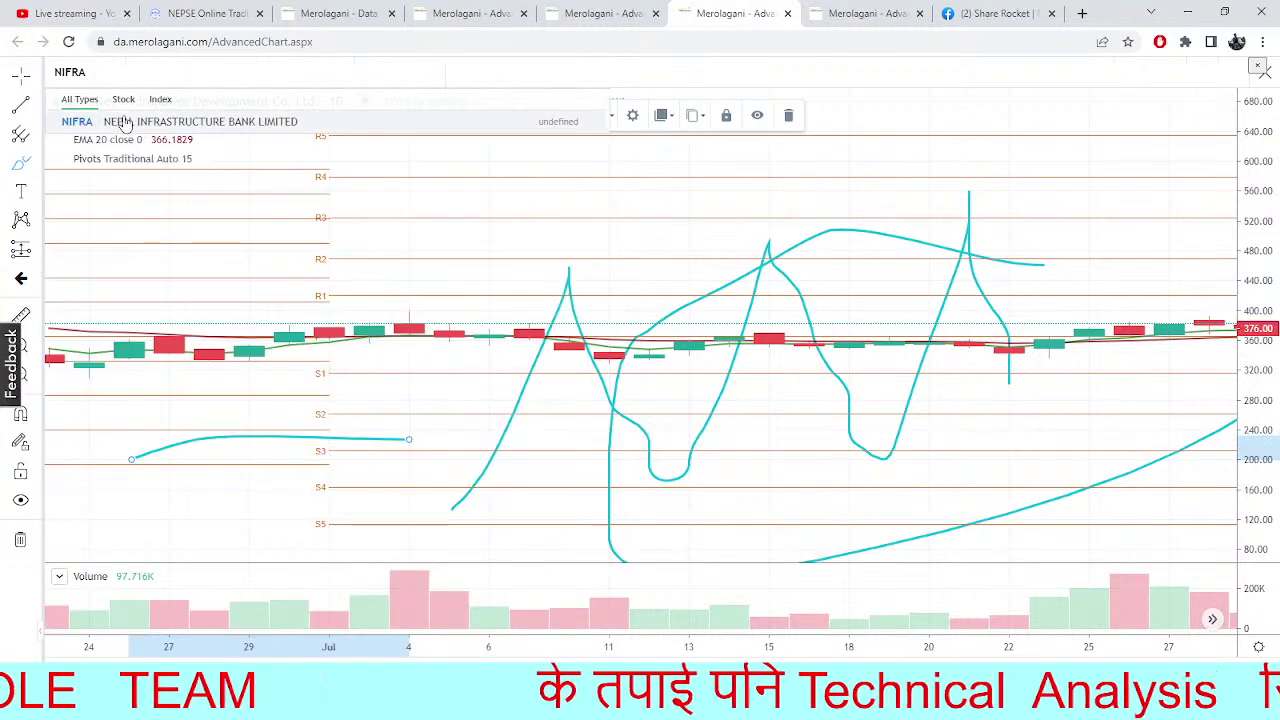
key("Return")
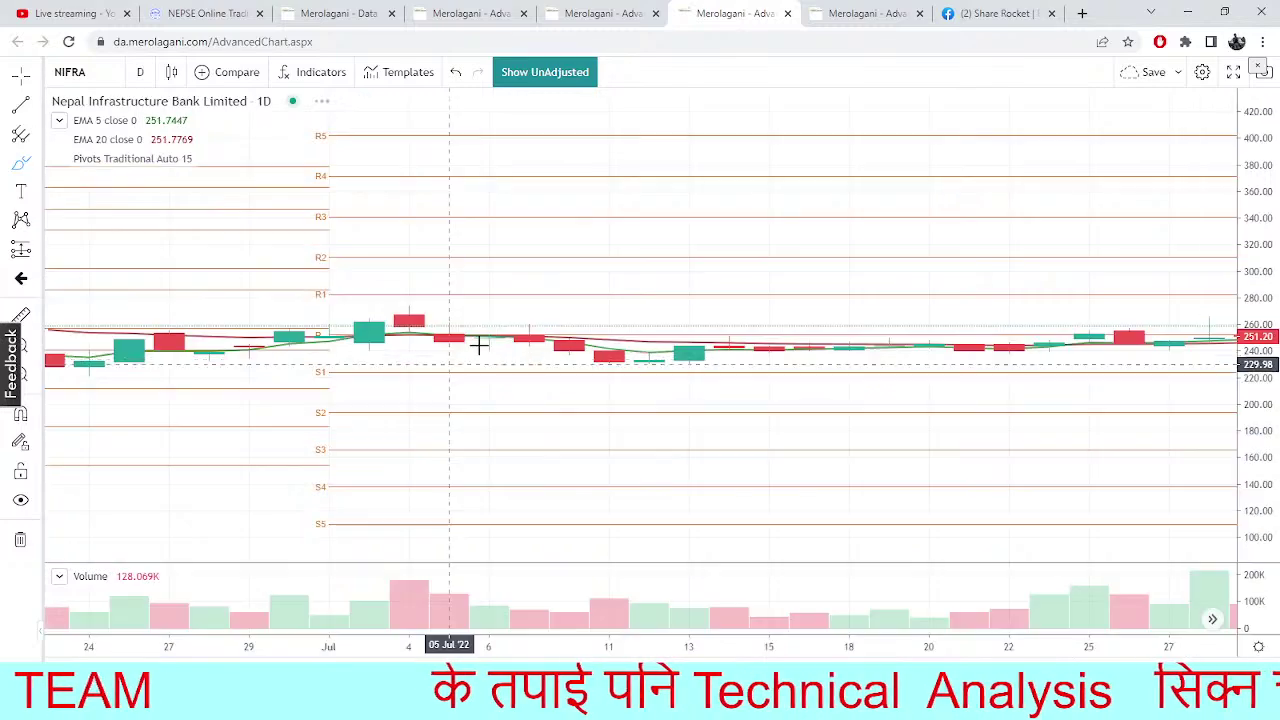
left_click(848, 378)
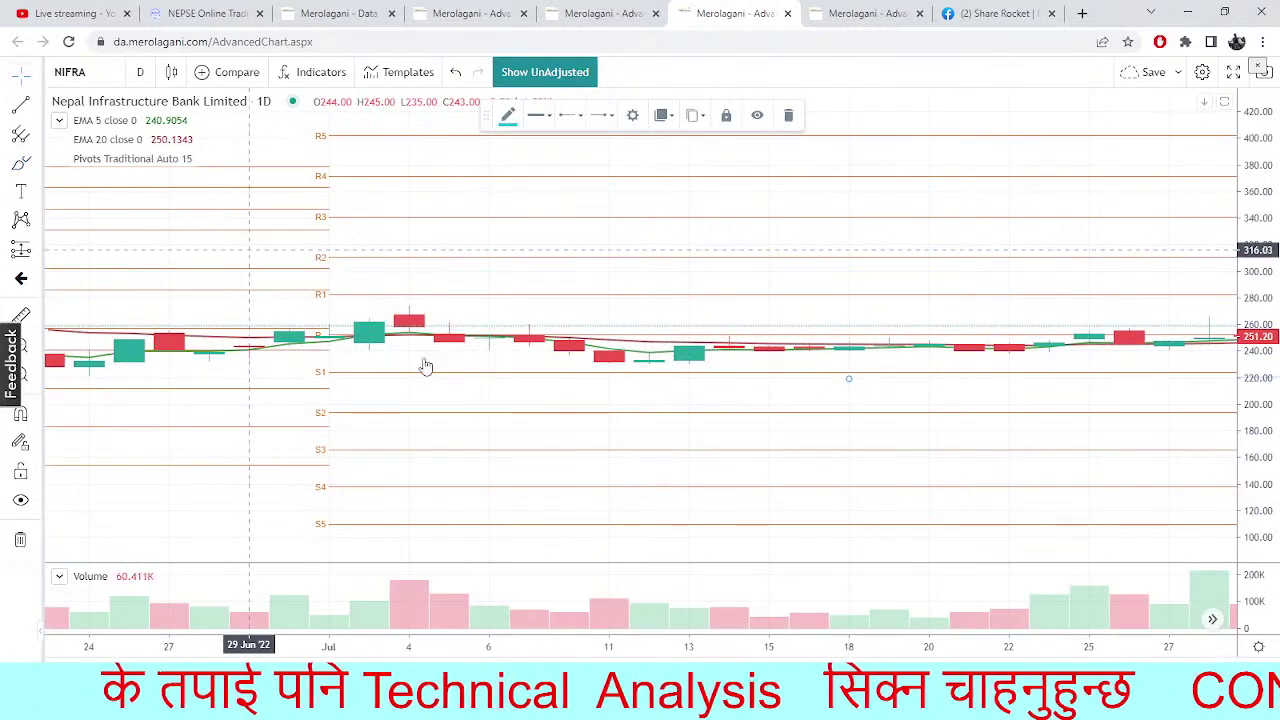
left_click_drag(689, 404, 257, 420)
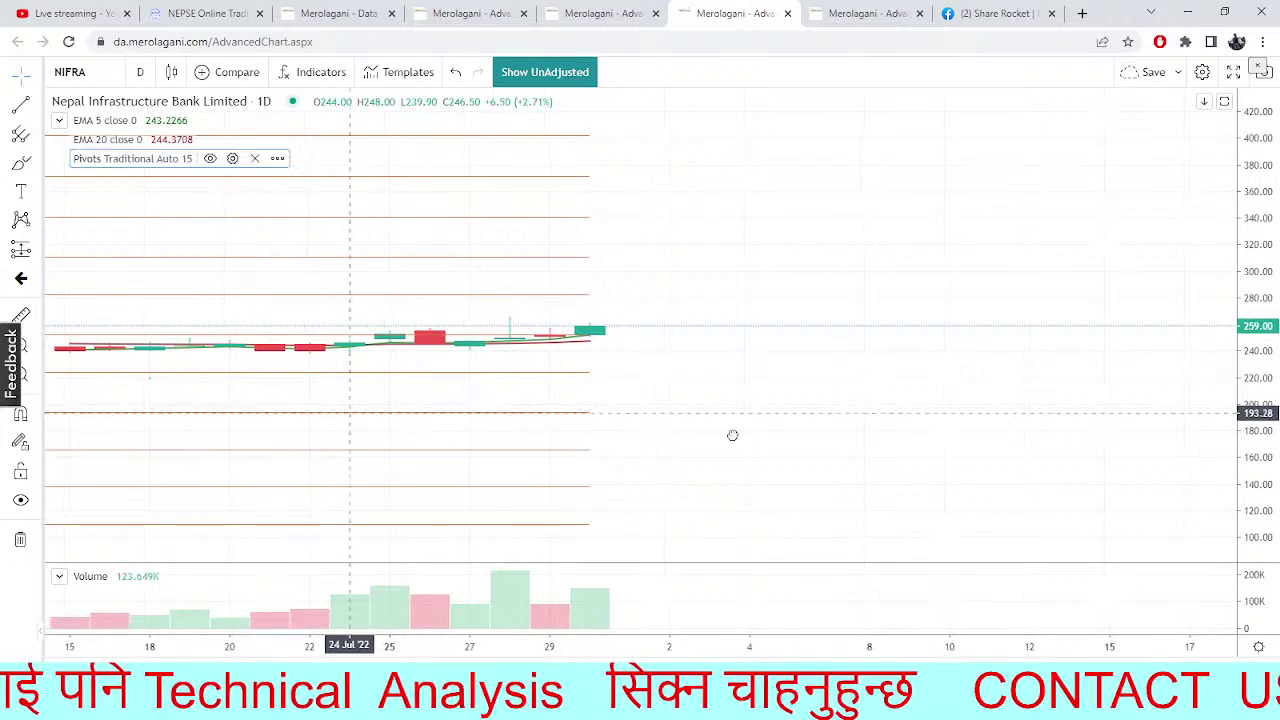
left_click_drag(634, 434, 823, 594)
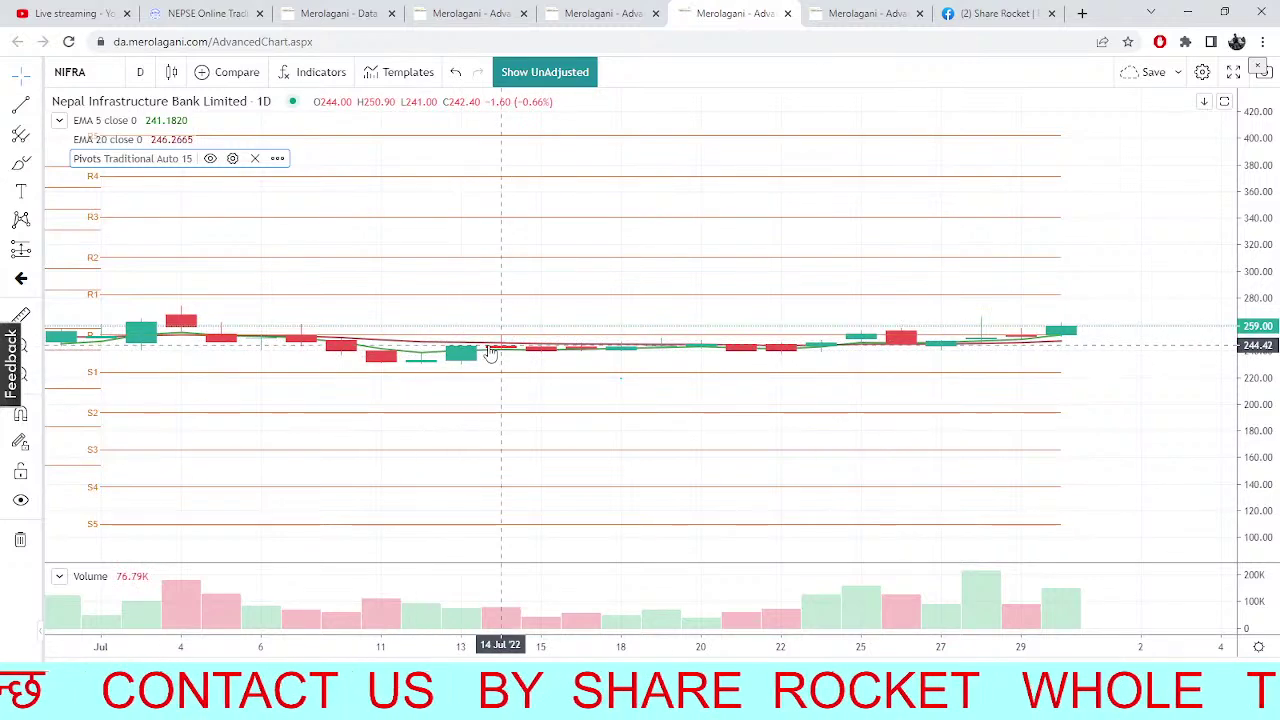
left_click_drag(465, 350, 605, 350)
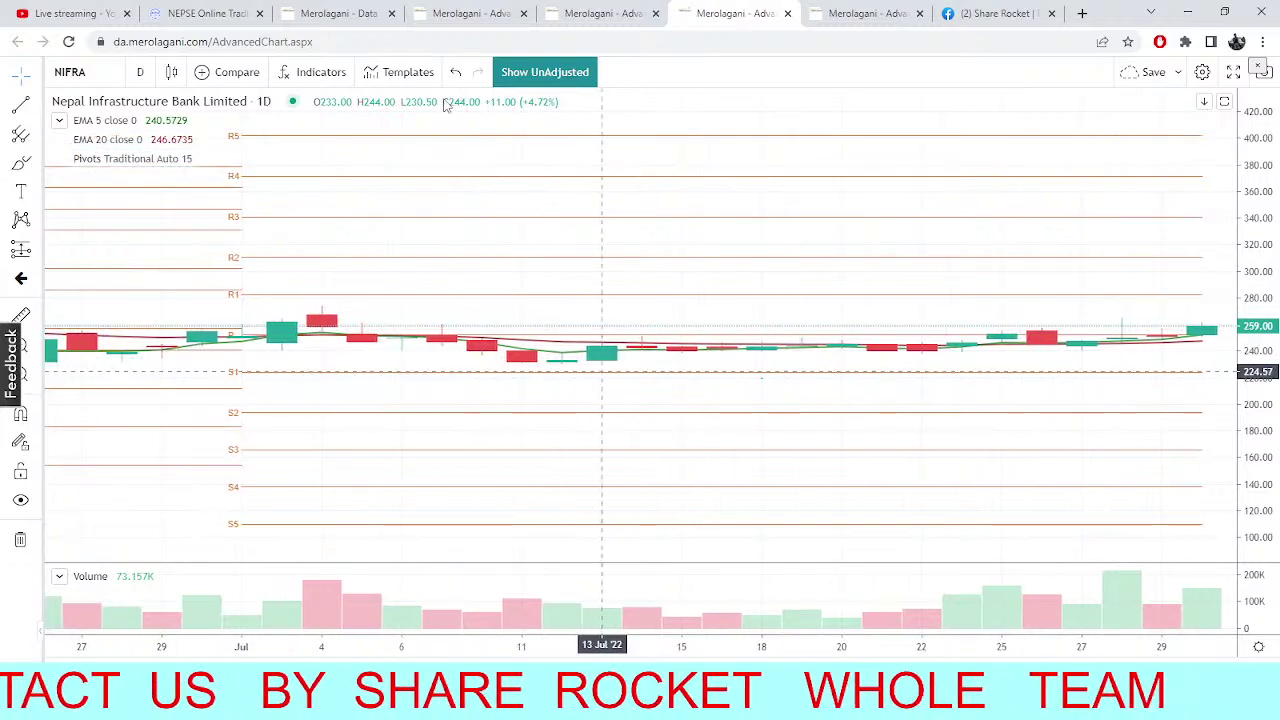
Replace NIFRA with Synergy Power Development (SPDL) on the daily chart
left_click(89, 84)
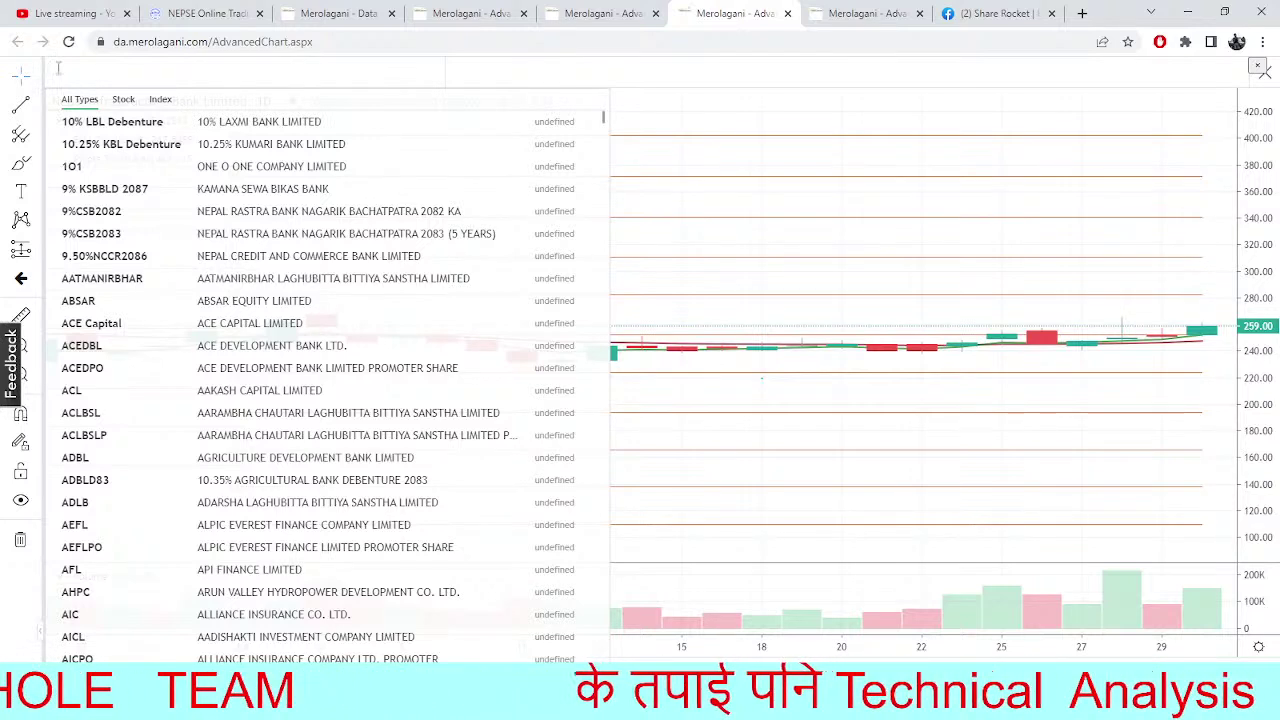
type("SPDL")
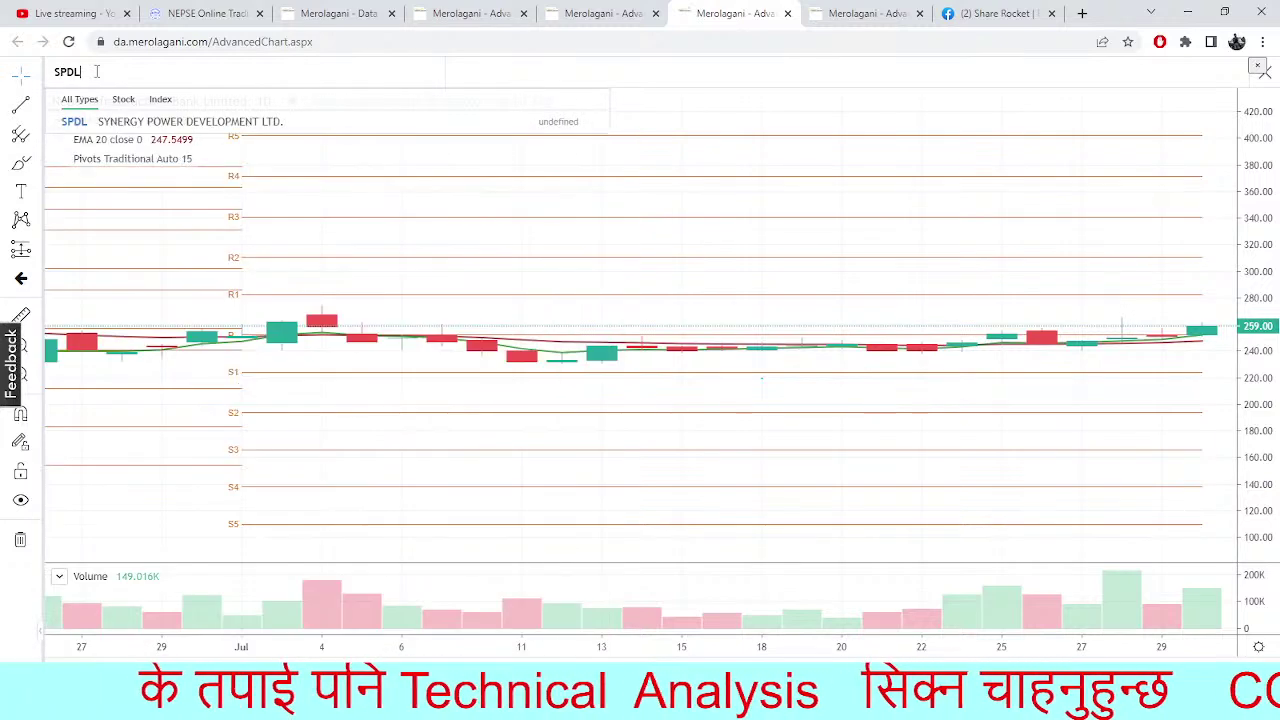
key("Return")
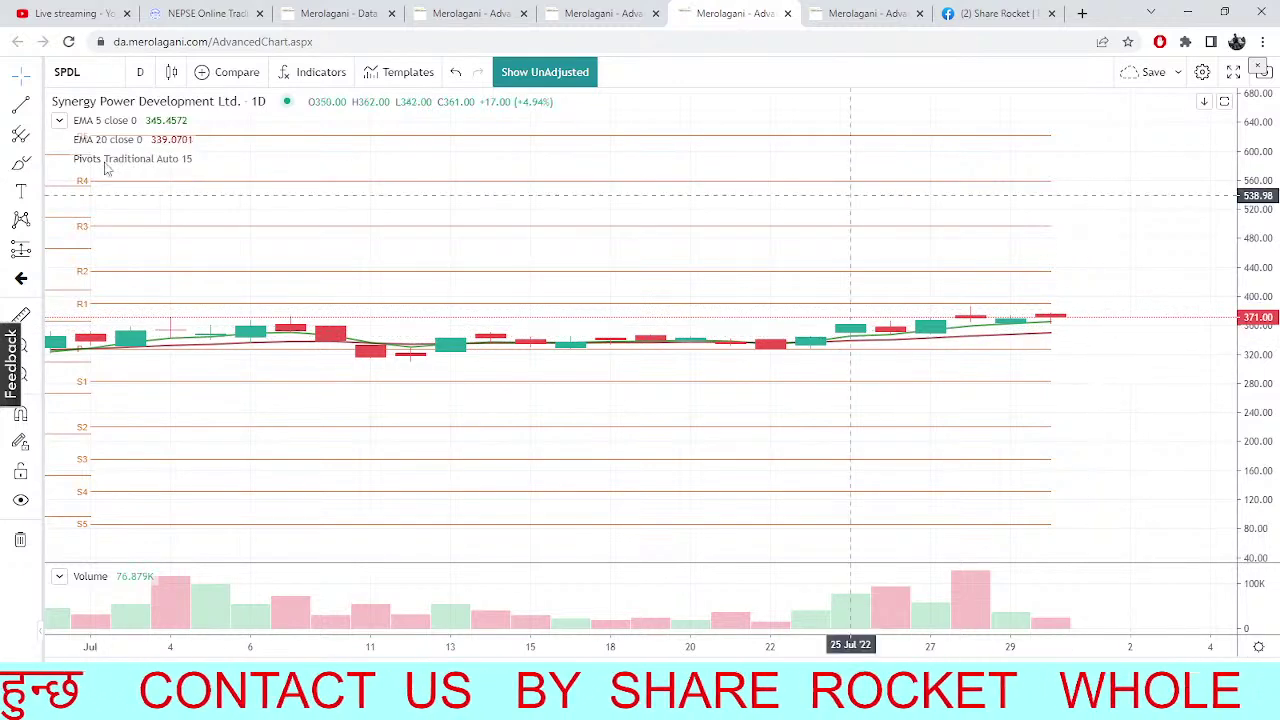
Check the updated UPCL market depth in the Trade Management System and the NEPSE 15-minute chart on Merolagani
left_click(196, 10)
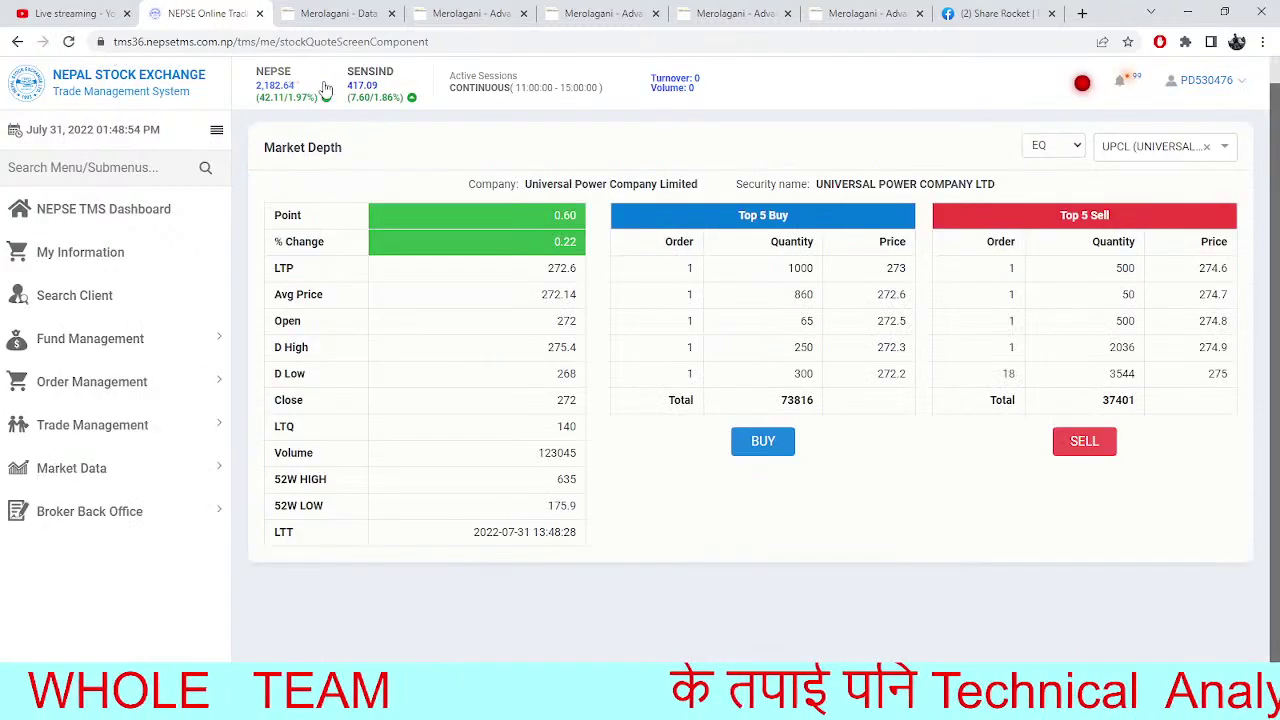
left_click(335, 13)
left_click(470, 13)
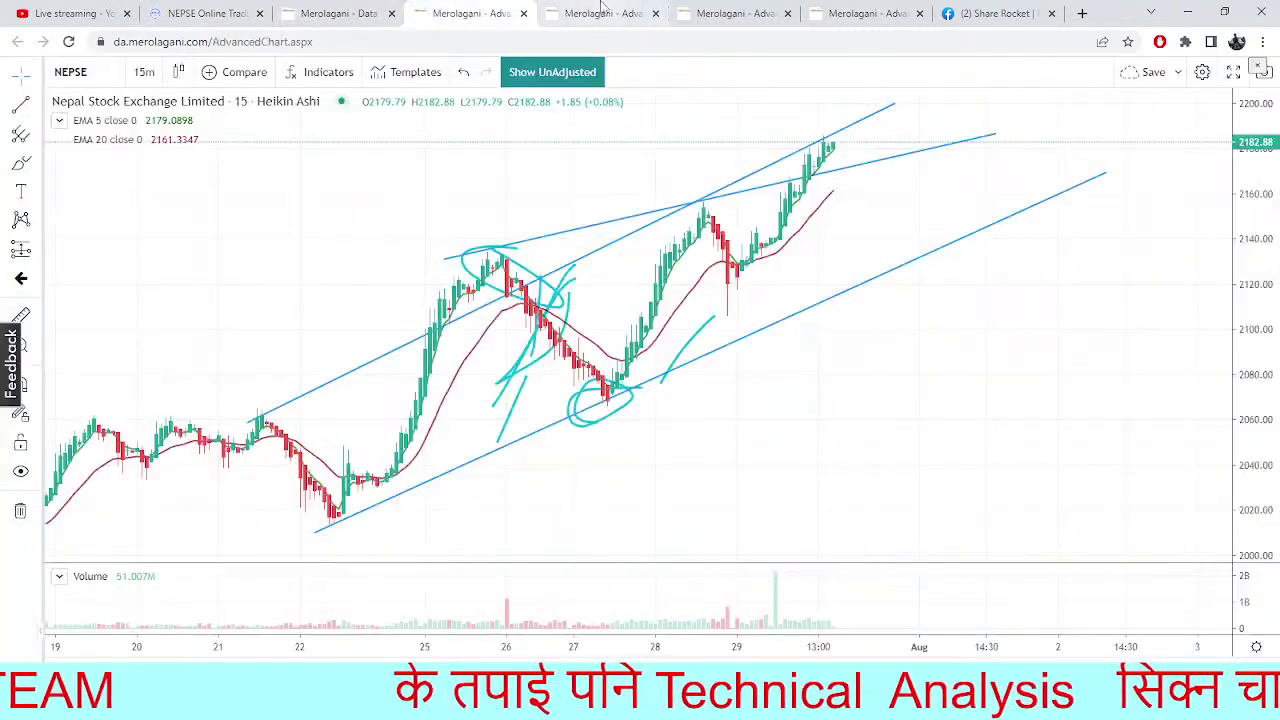
Replace SPDL with Union Hydropower Limited (UNHPL) on the daily Merolagani chart
left_click(600, 13)
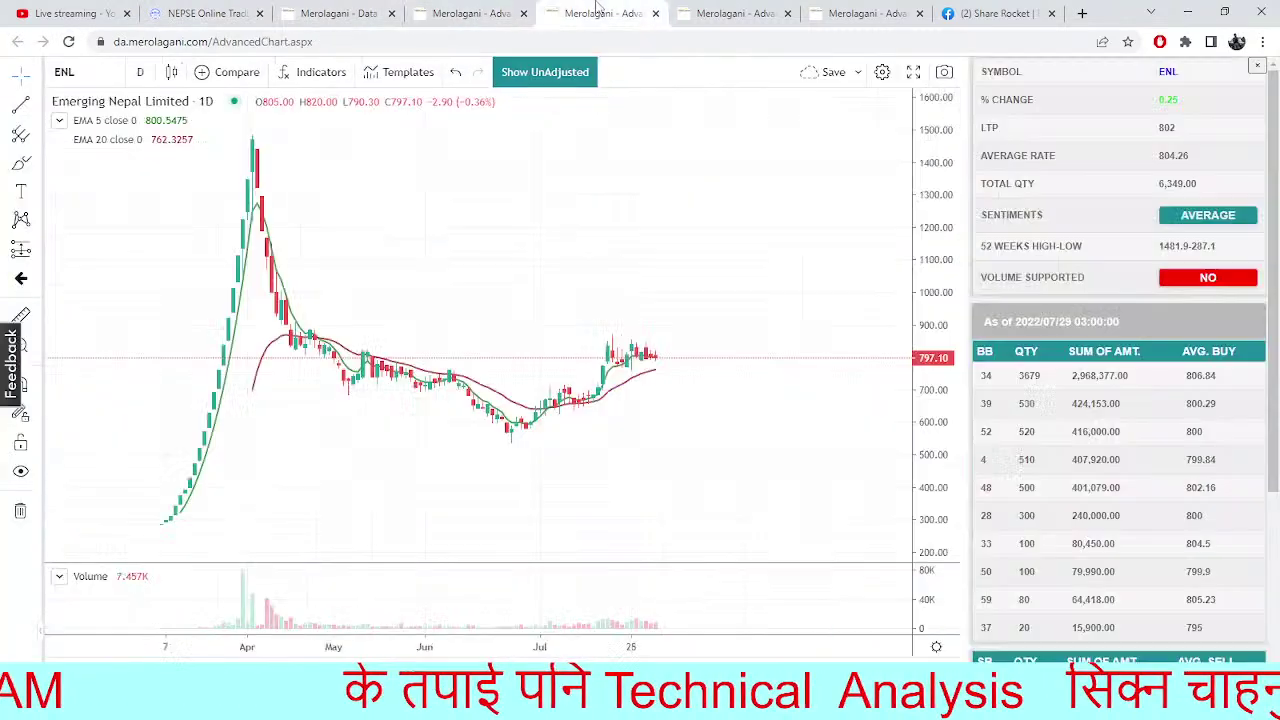
left_click(733, 12)
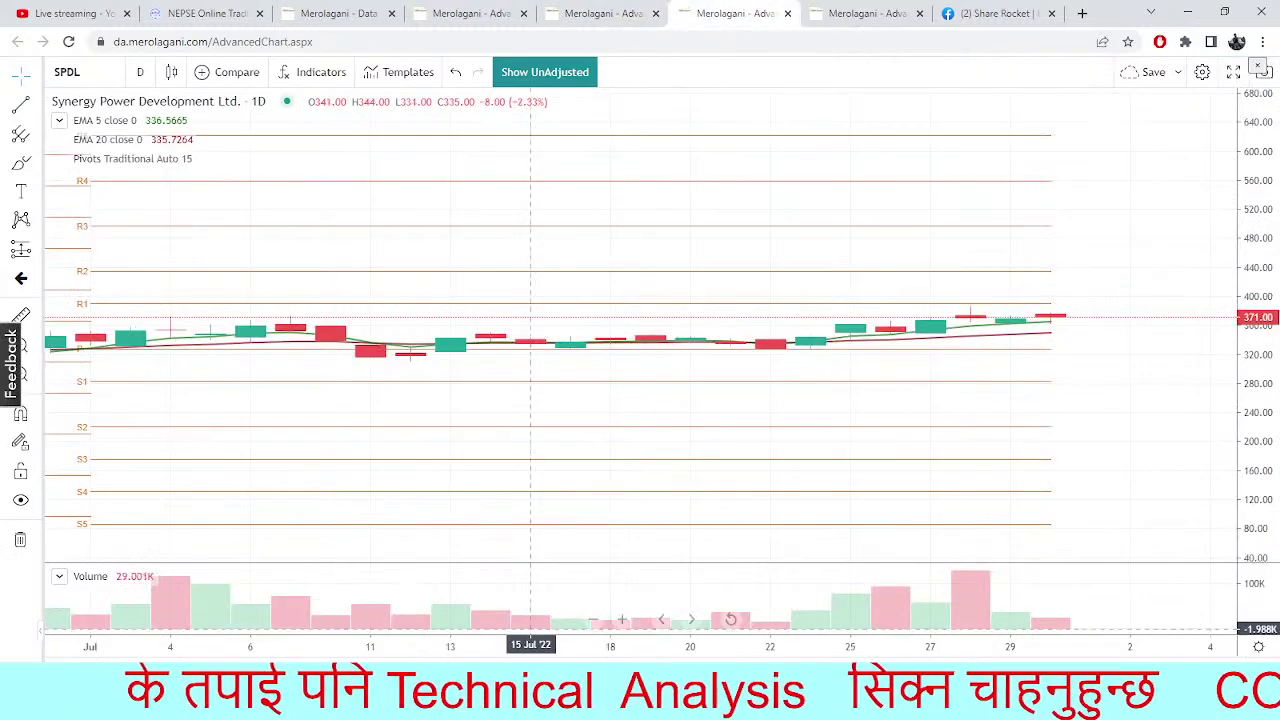
left_click(93, 76)
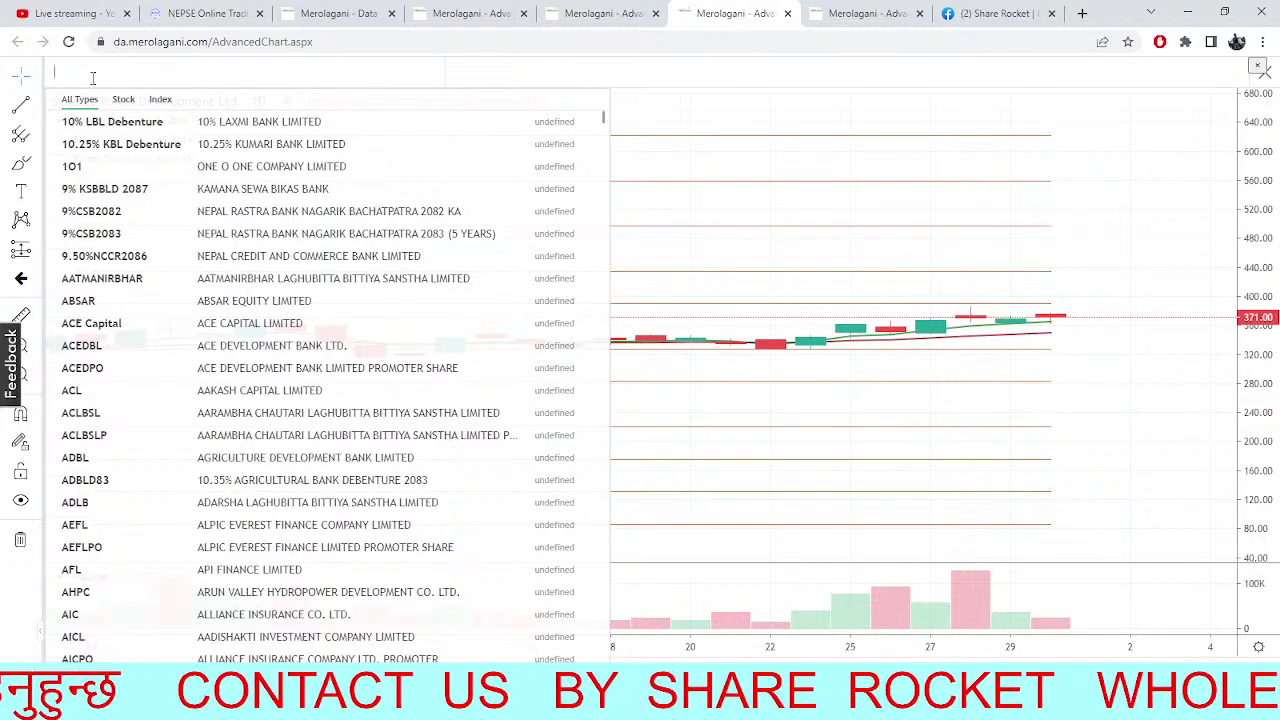
type("UNHPL")
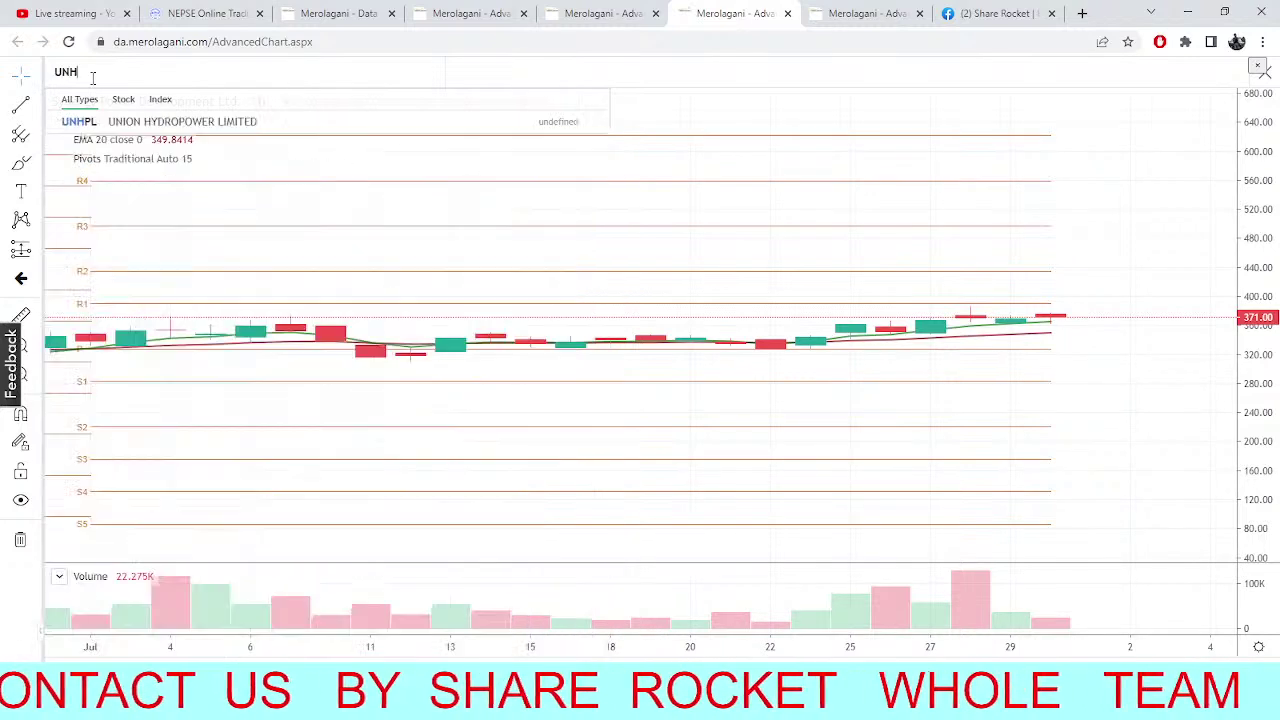
left_click(118, 121)
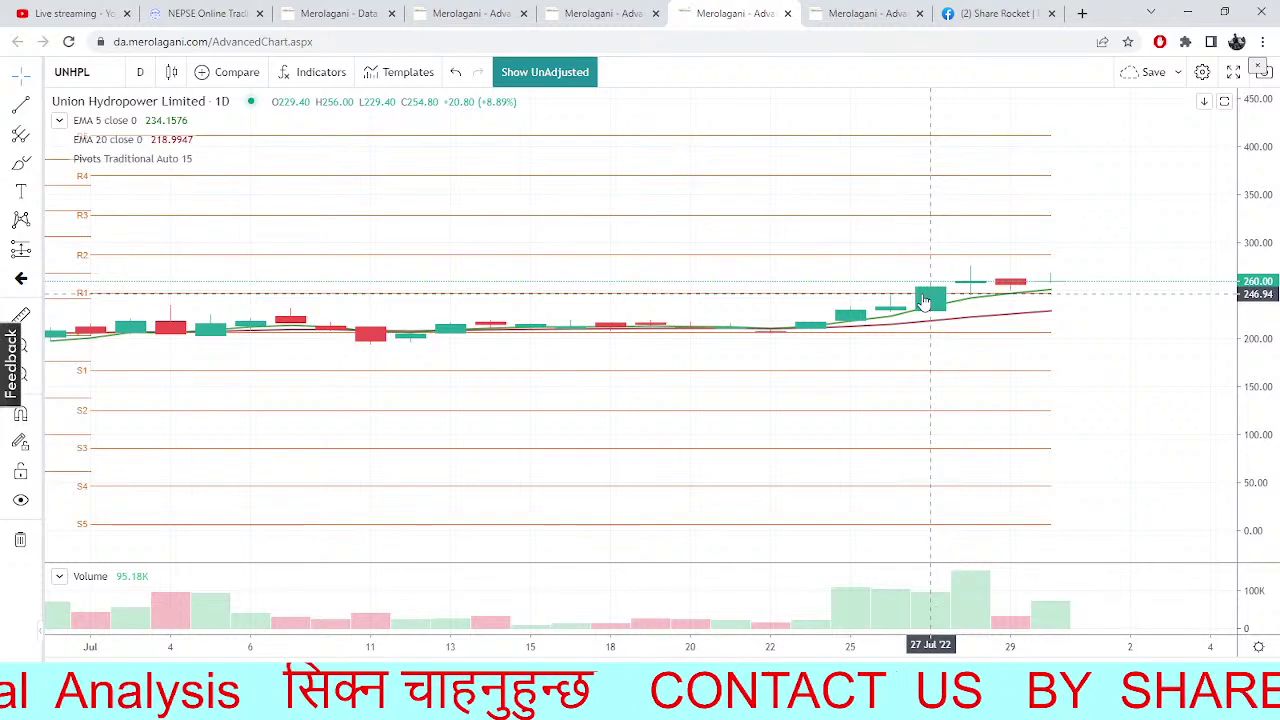
Load Ghalemdi Hydro Limited (GHL) on the daily chart and examine its June and July candles against the pivot levels
left_click(81, 68)
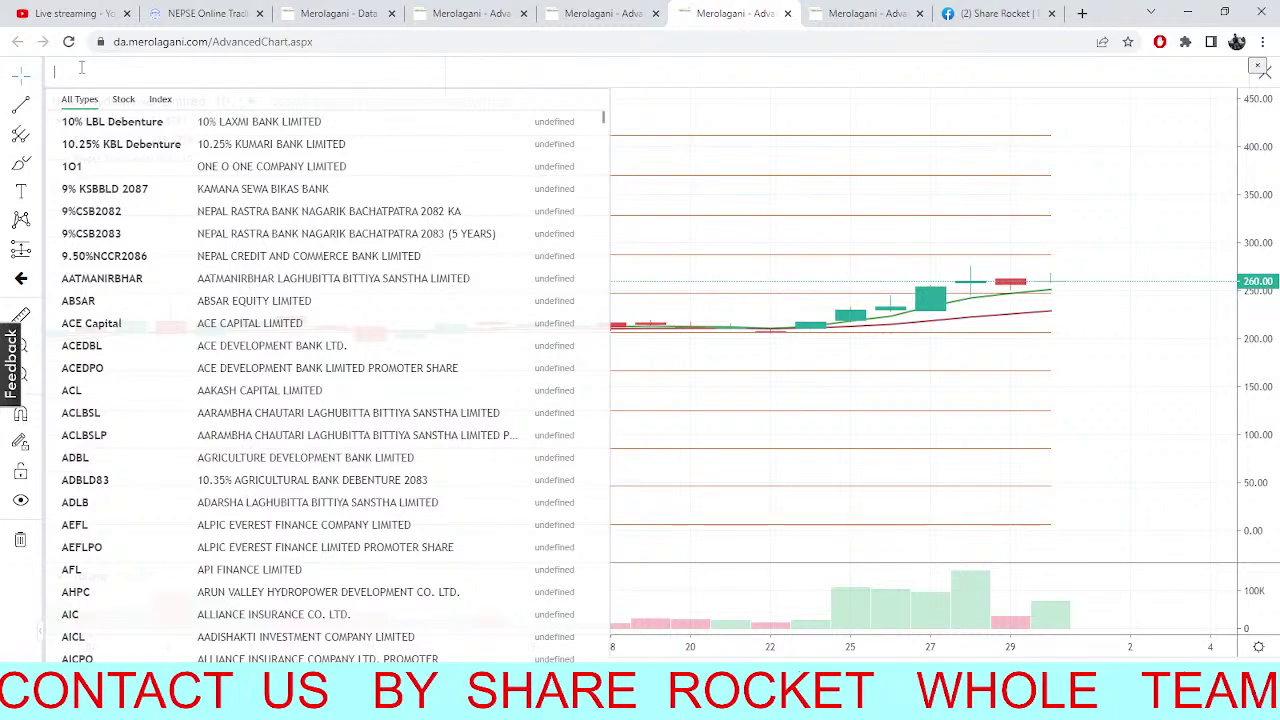
type("GHL")
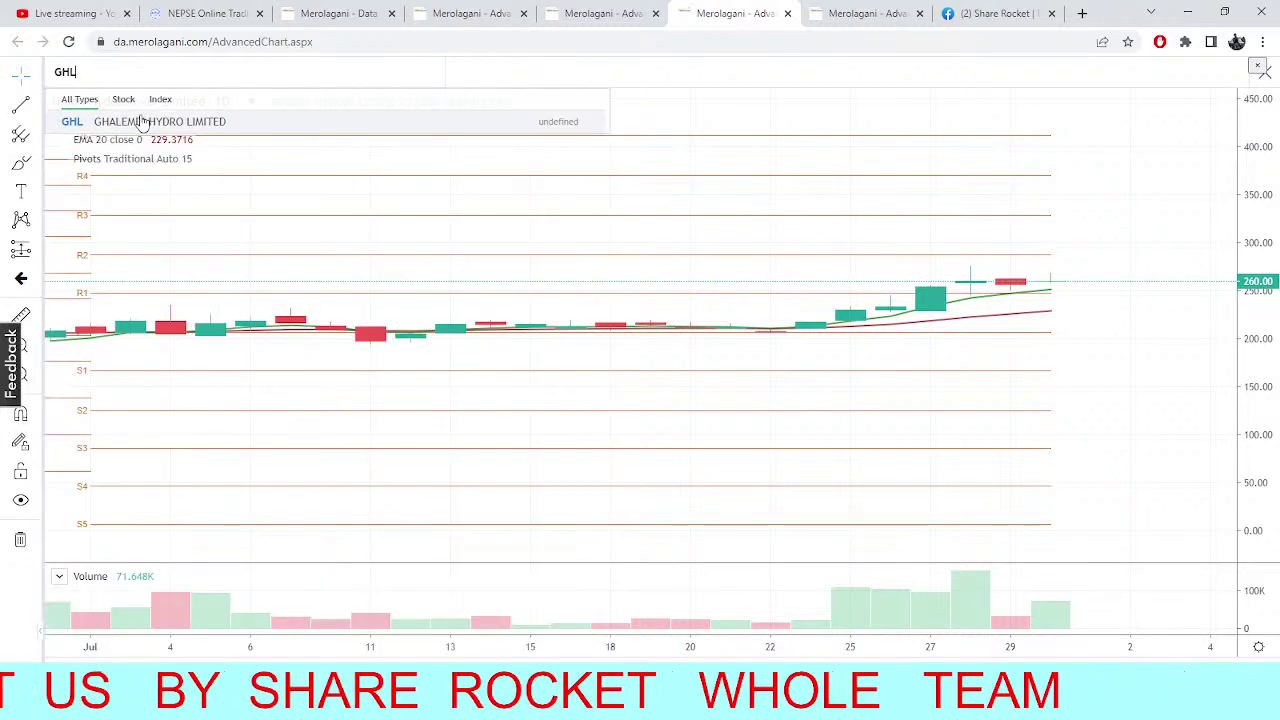
left_click(143, 121)
scroll(654, 364, "right", 3)
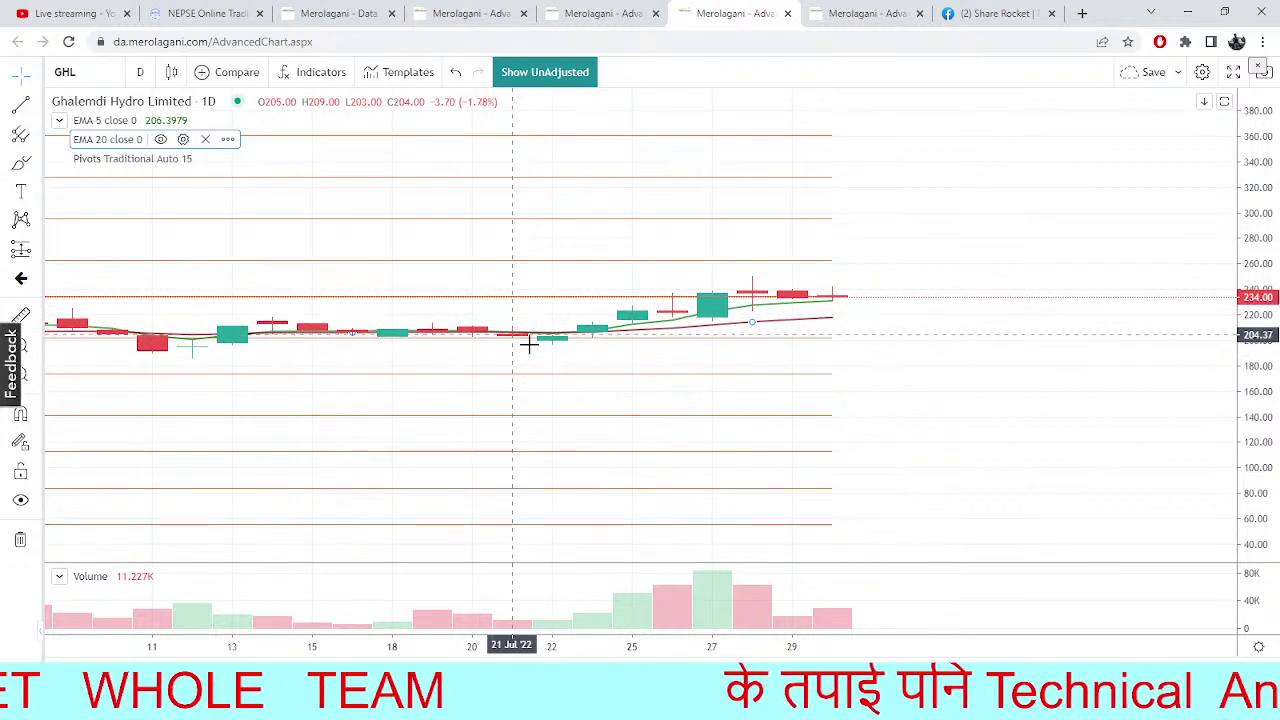
left_click_drag(258, 313, 808, 374)
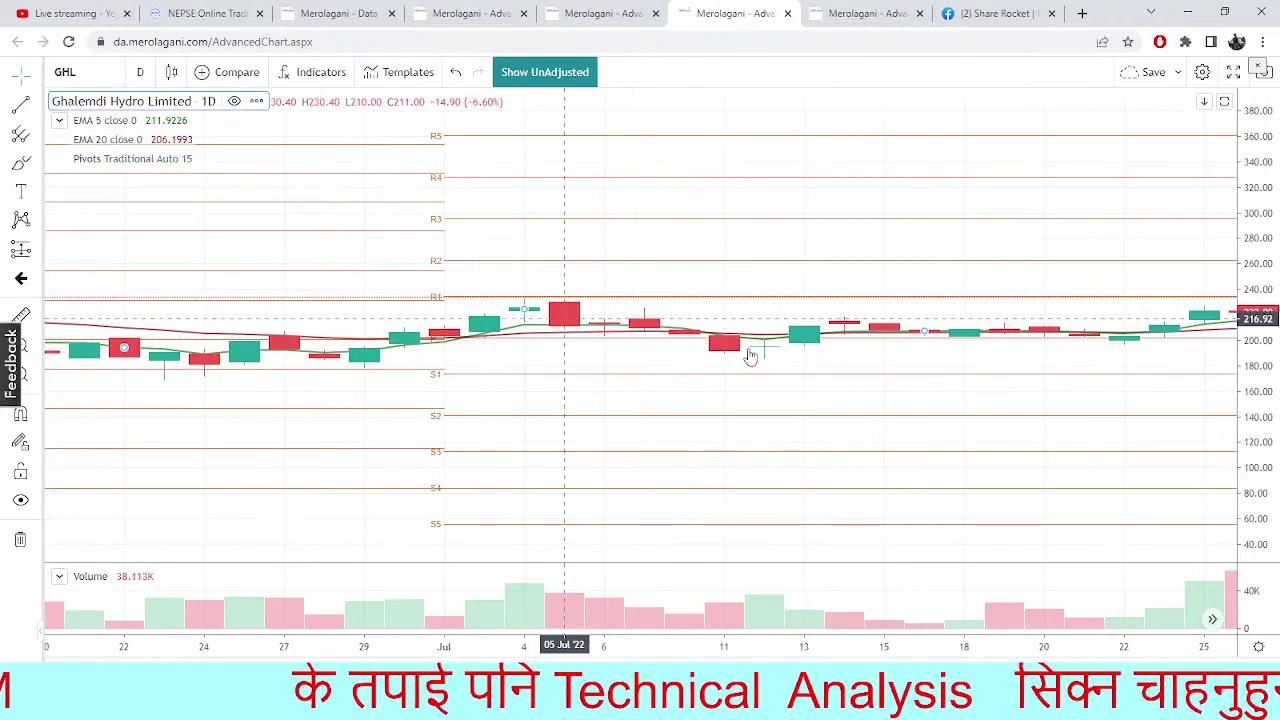
left_click_drag(1083, 346, 620, 351)
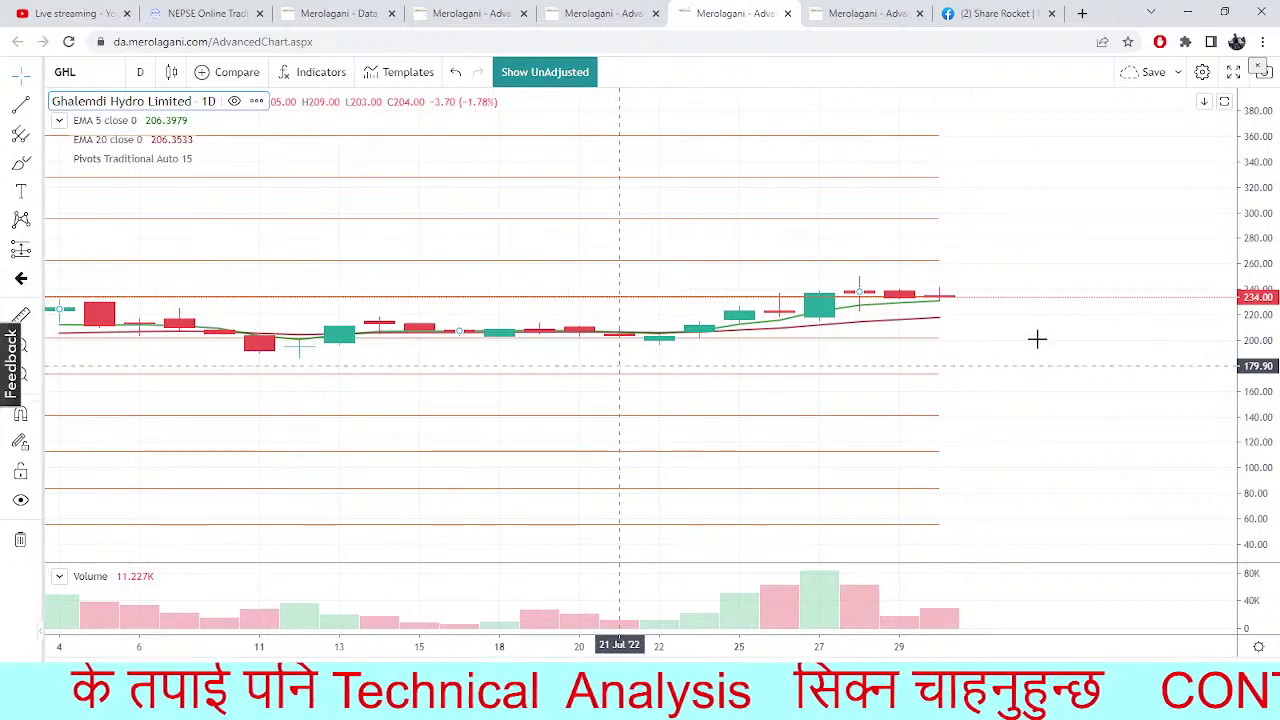
Replace GHL with Shiva Shree Hydropower Limited (SSHL) on the daily chart
left_click(80, 71)
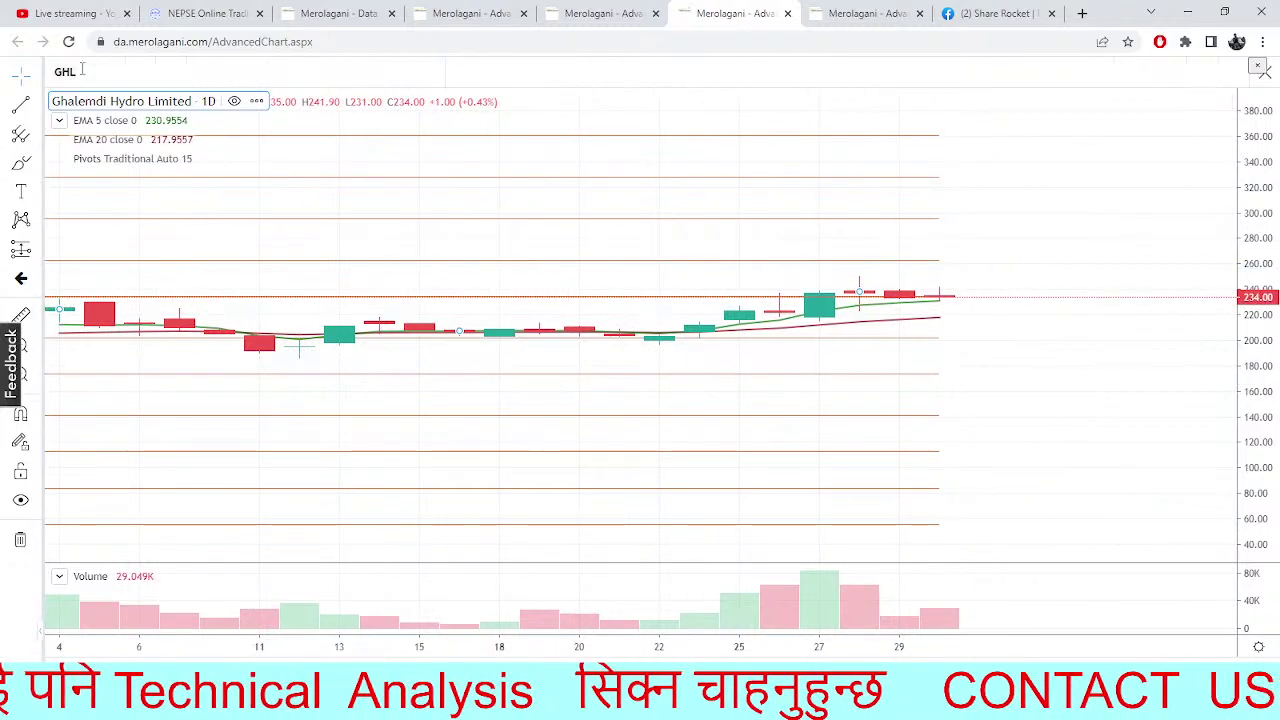
key("BackSpace")
key("BackSpace")
key("BackSpace")
type("SSHL")
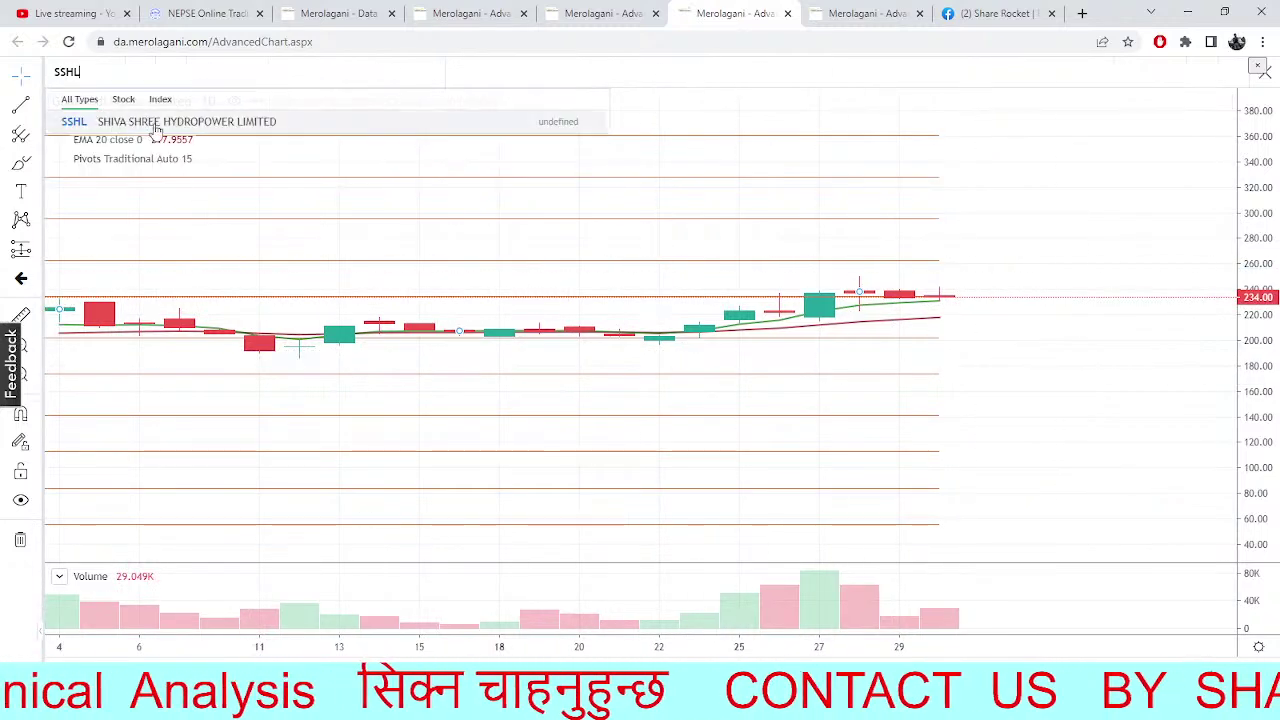
left_click(160, 121)
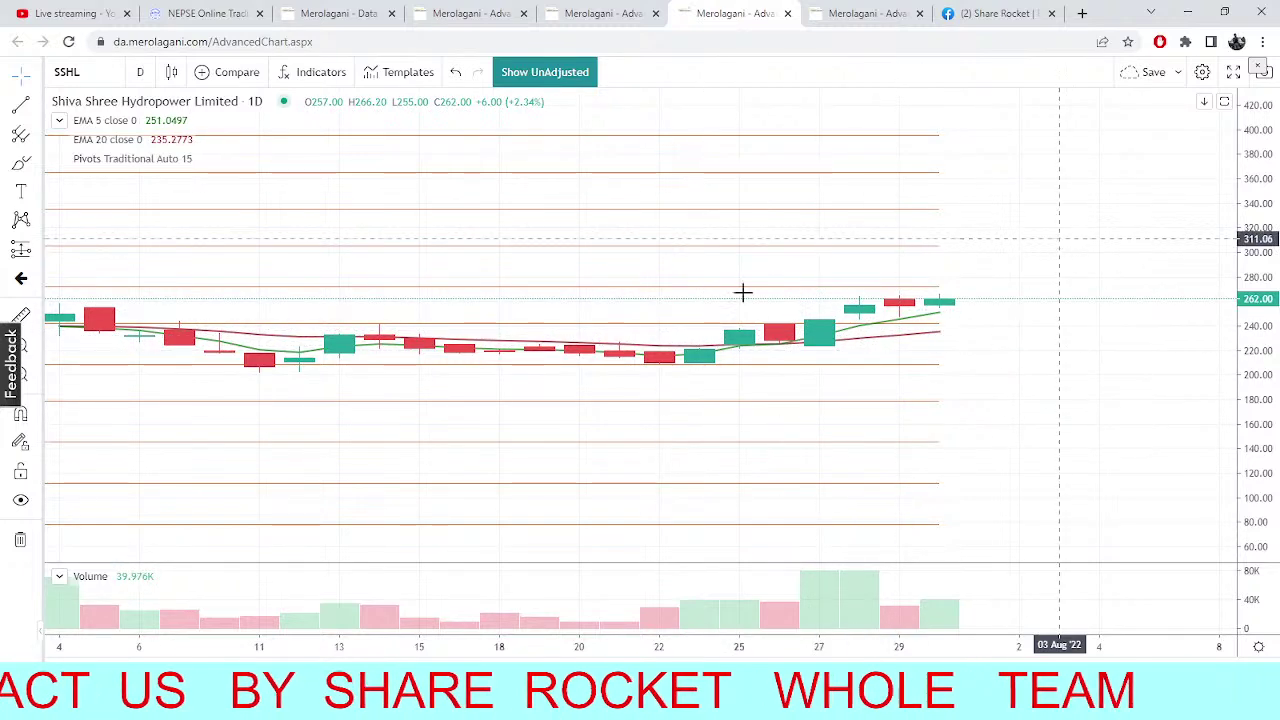
Load Mountain Energy Nepal Limited (MEN) on the daily chart and examine its June and July candles and volume
left_click(89, 75)
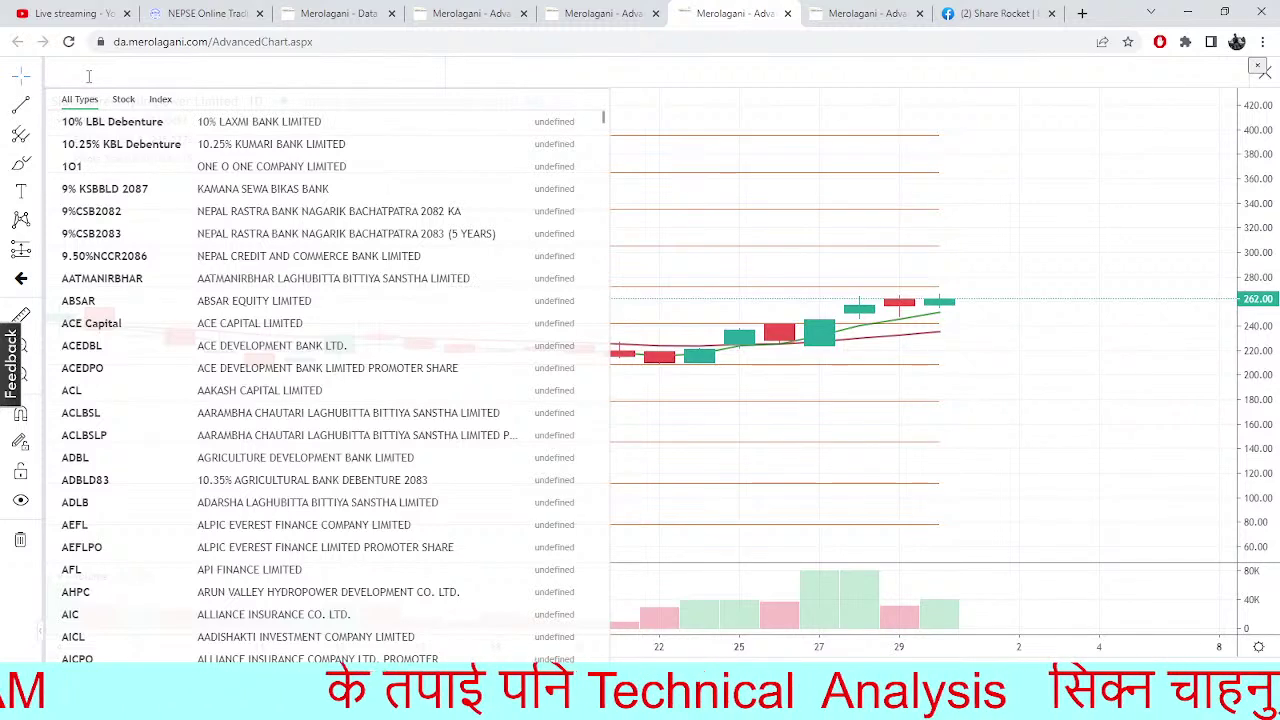
type("MEBN")
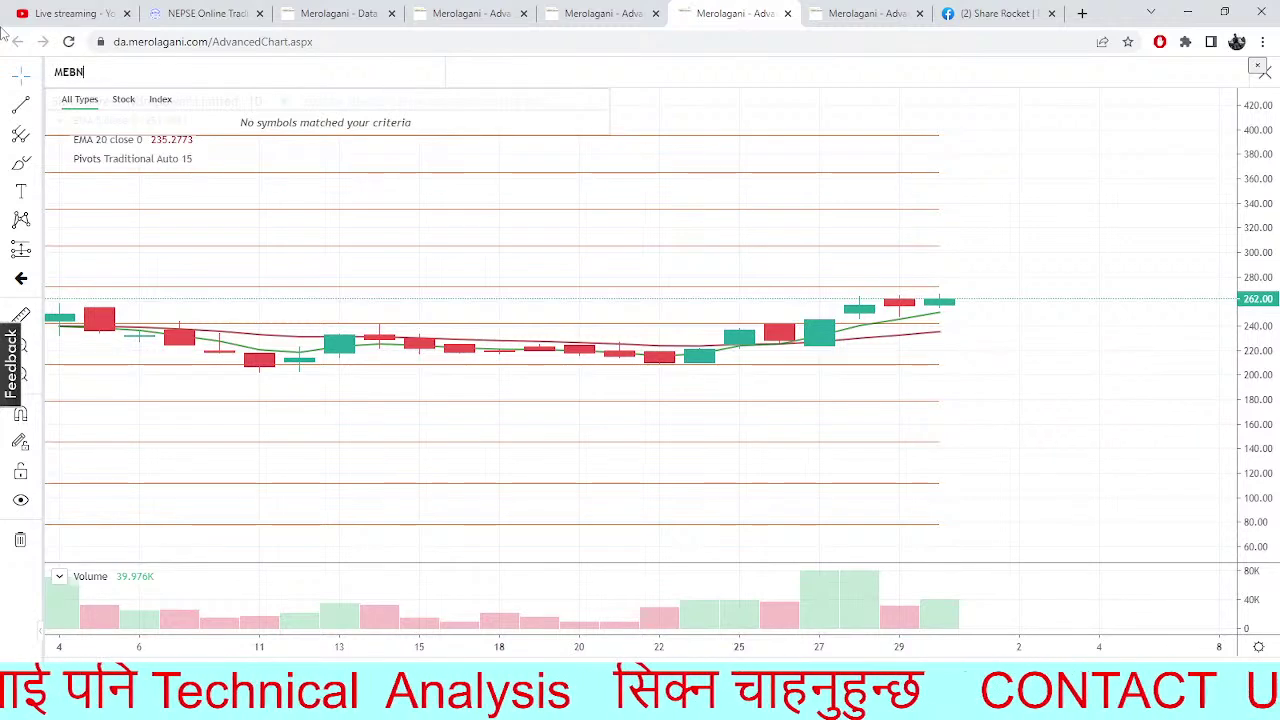
key("BackSpace")
key("BackSpace")
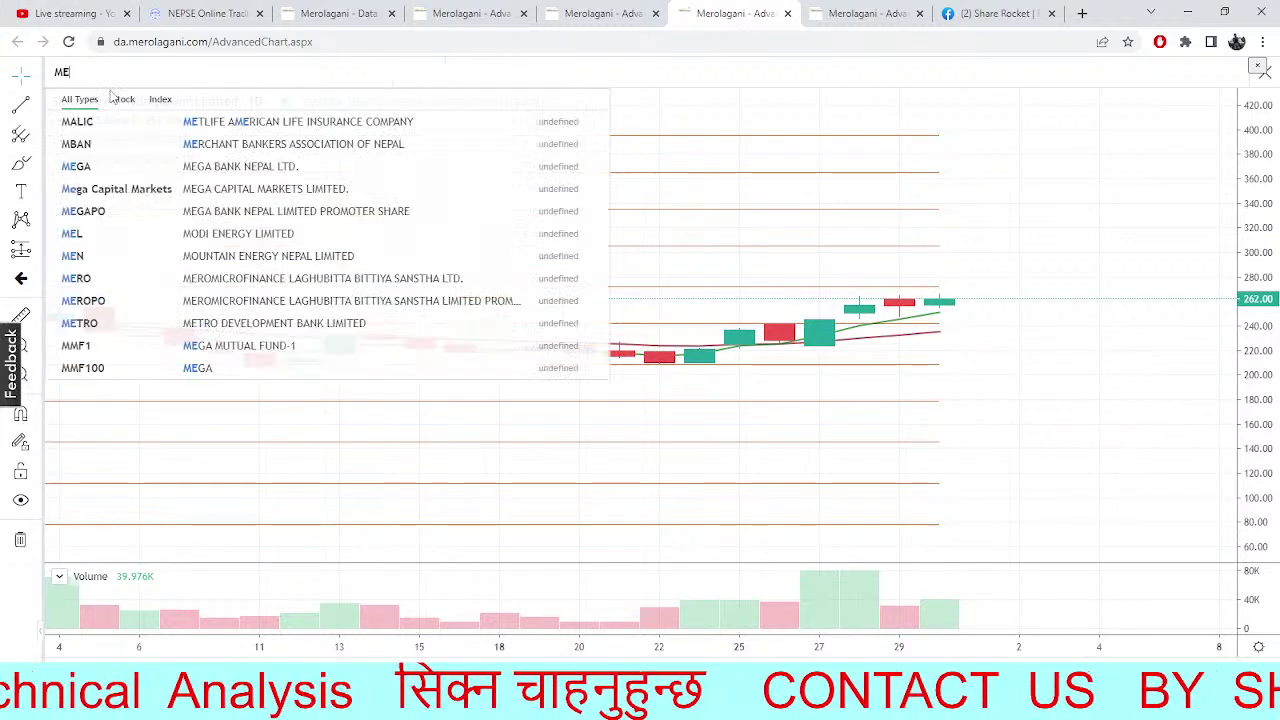
type("MEN")
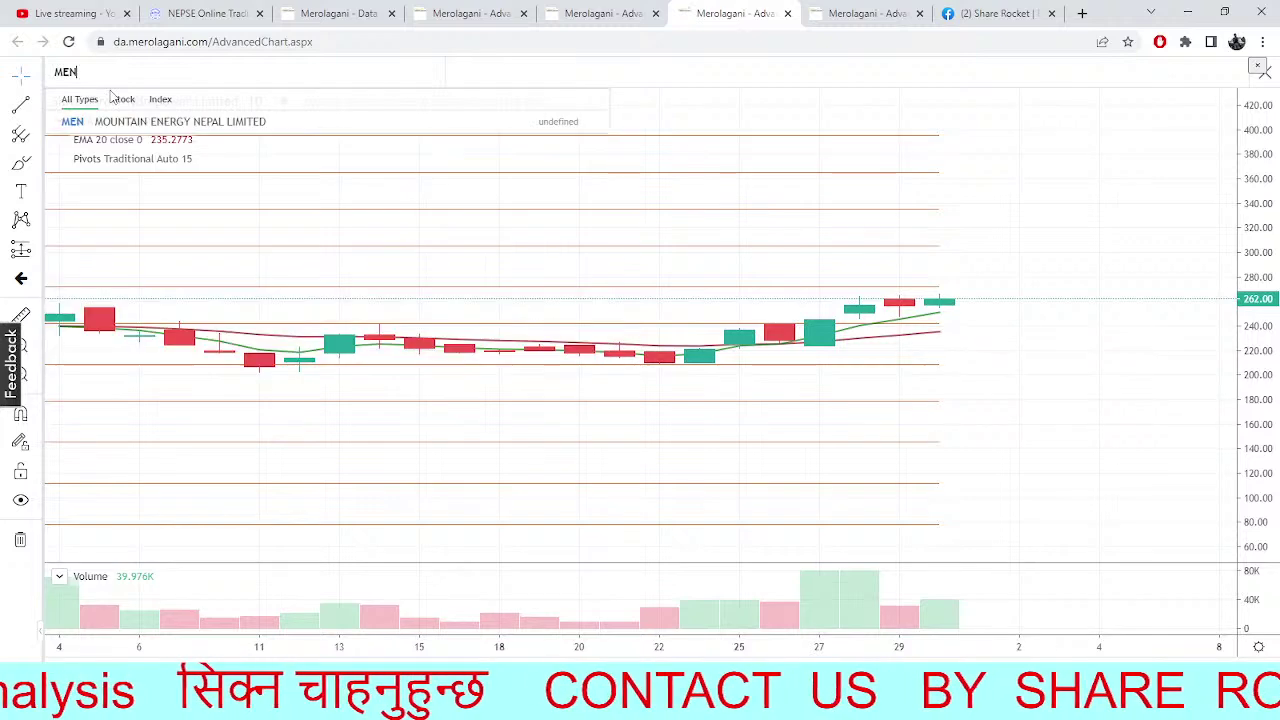
left_click(145, 120)
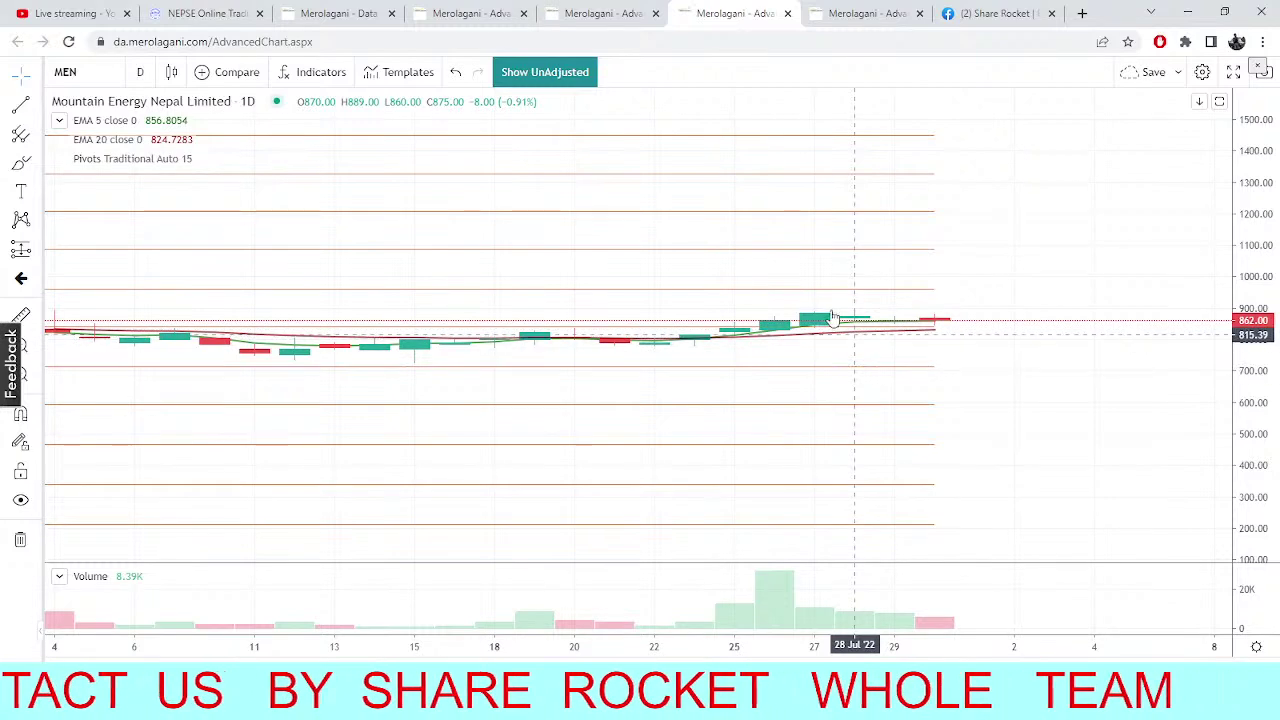
left_click_drag(657, 423, 974, 349)
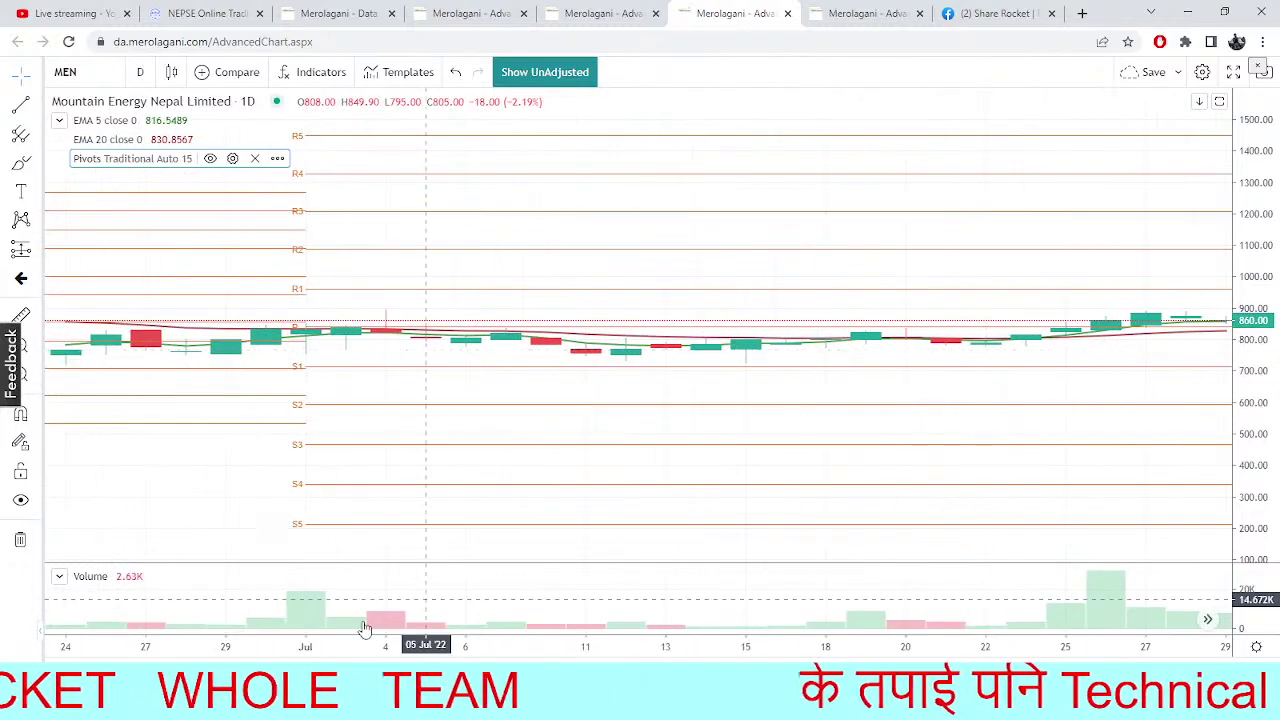
left_click_drag(929, 552, 306, 451)
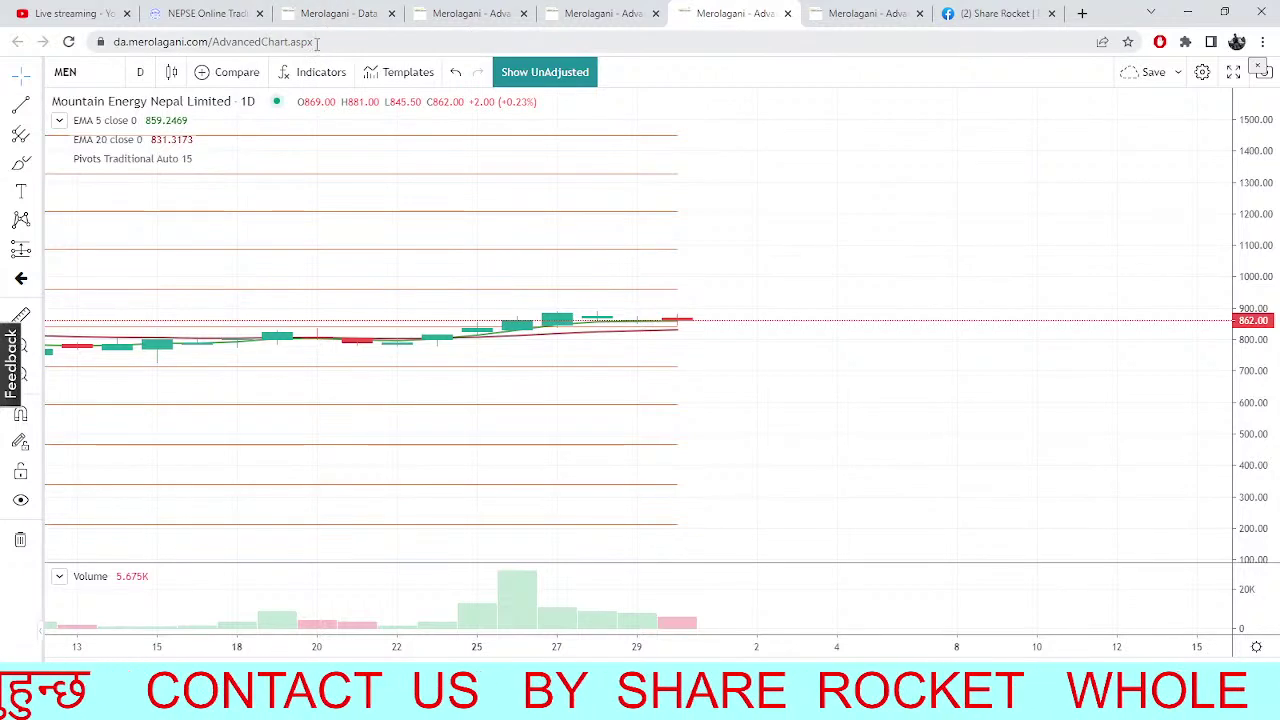
Switch to the NEPSE Trade Management System dashboard and view the Index Watch table of sector indices
left_click(170, 9)
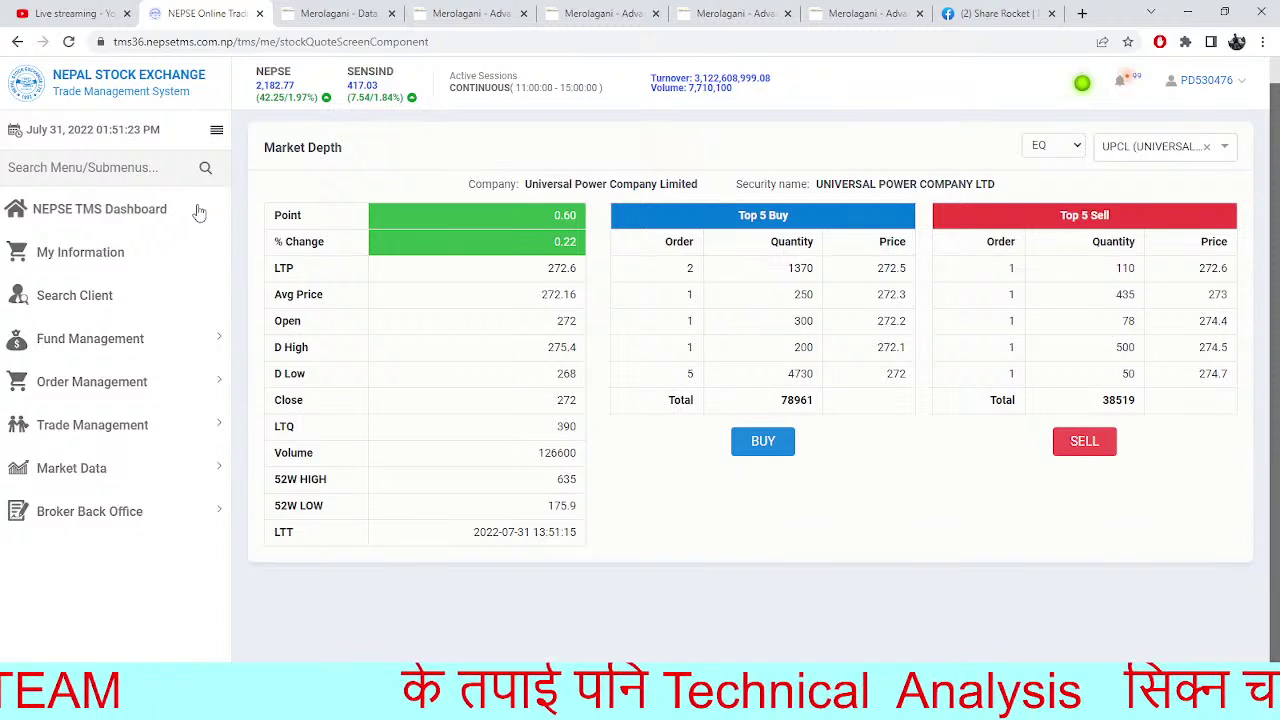
left_click(145, 214)
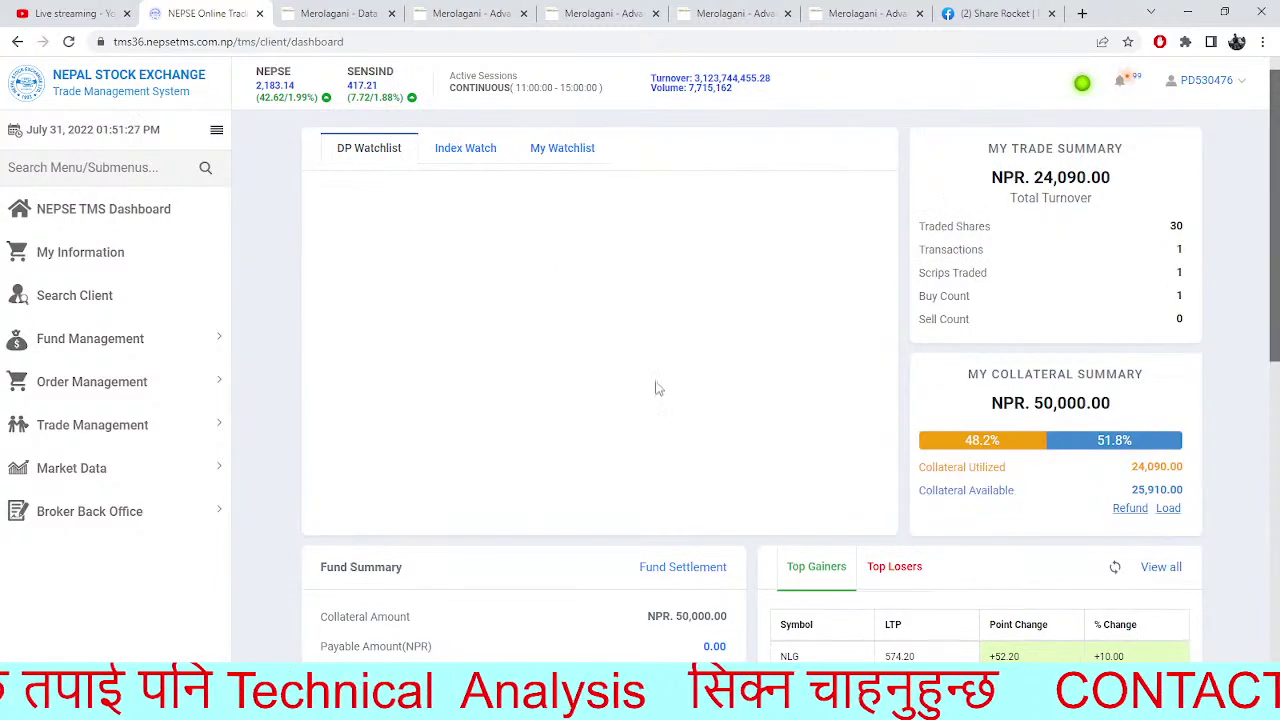
left_click(485, 154)
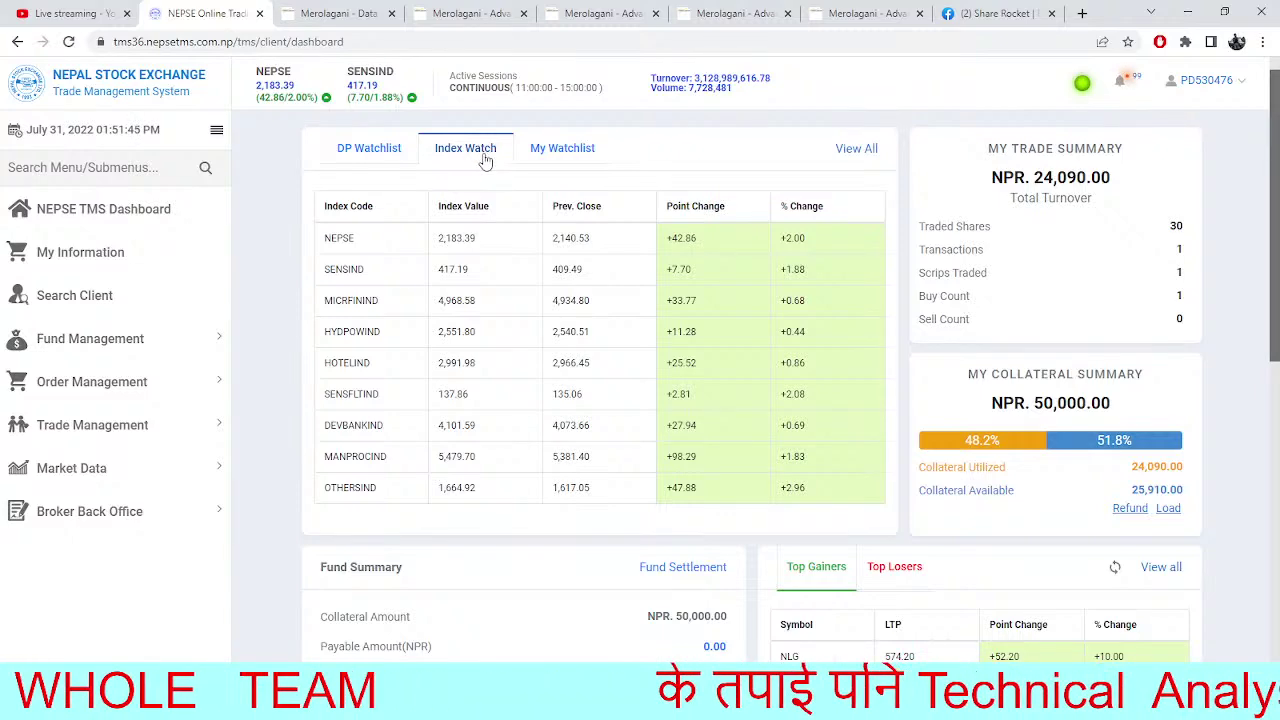
Open Merolagani's Multi-Charts view of the sector indices and change the NEPSE chart style to Candles
left_click(310, 13)
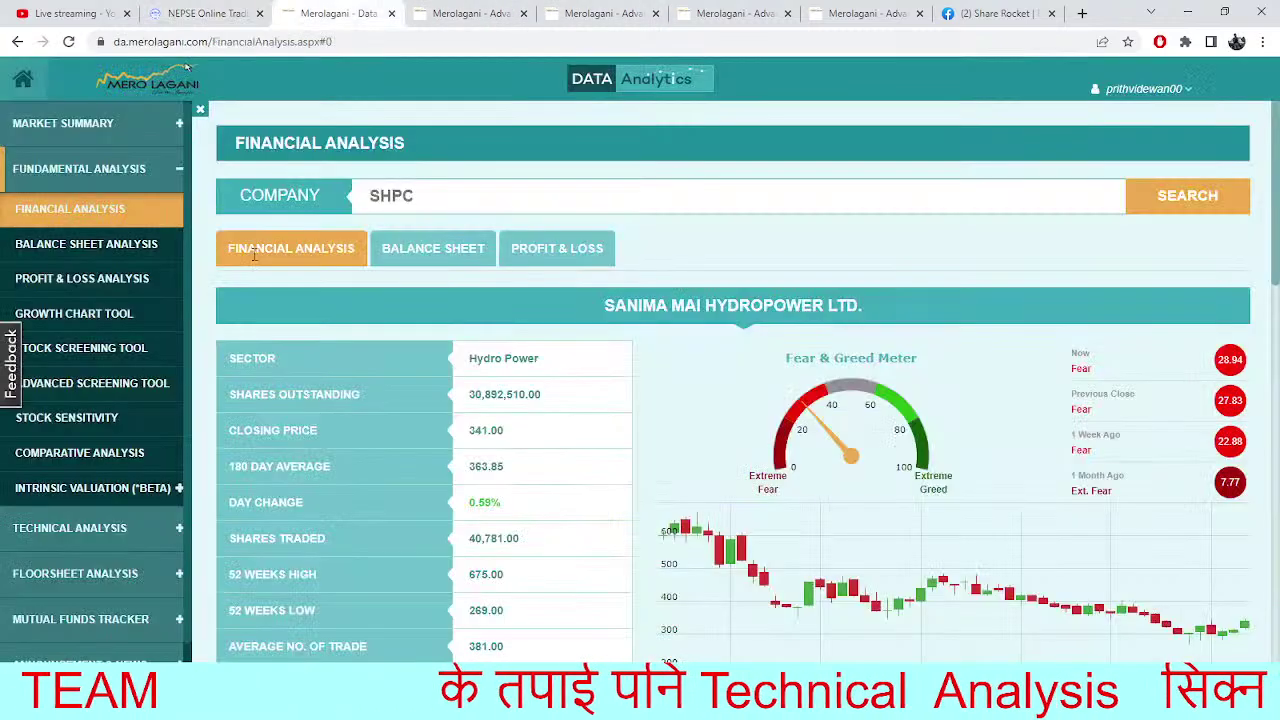
left_click(117, 122)
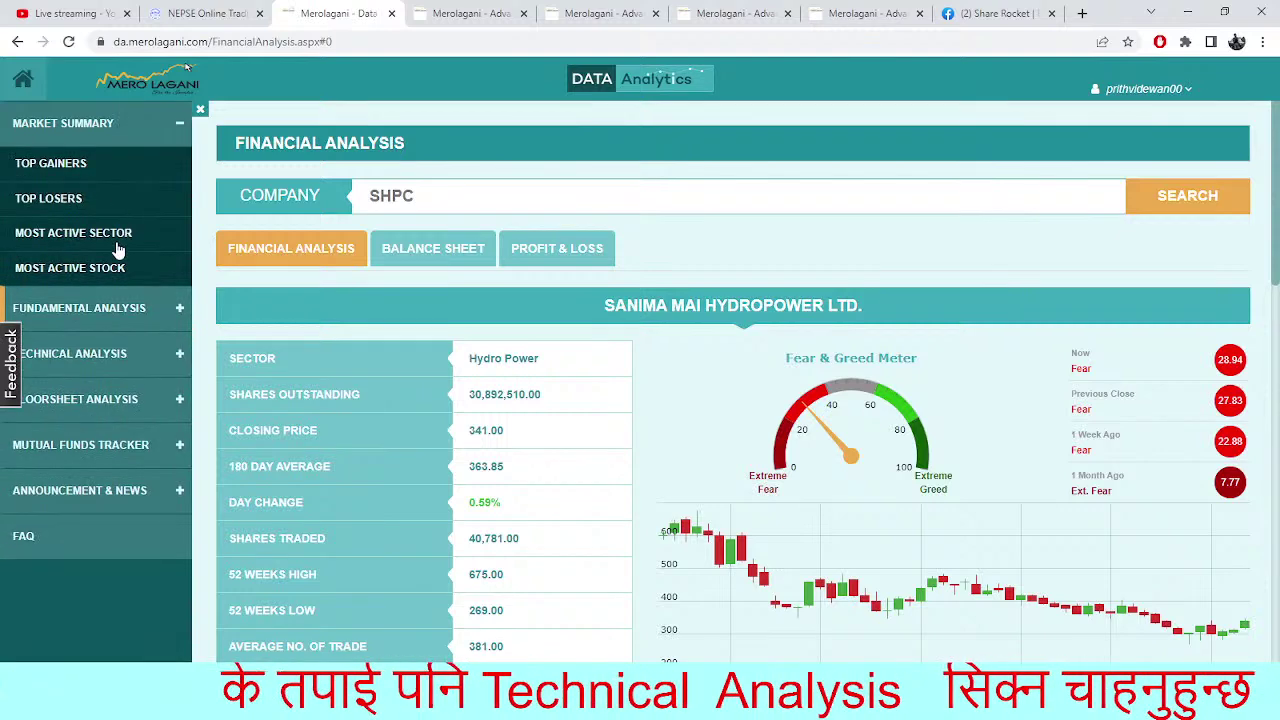
left_click(125, 366)
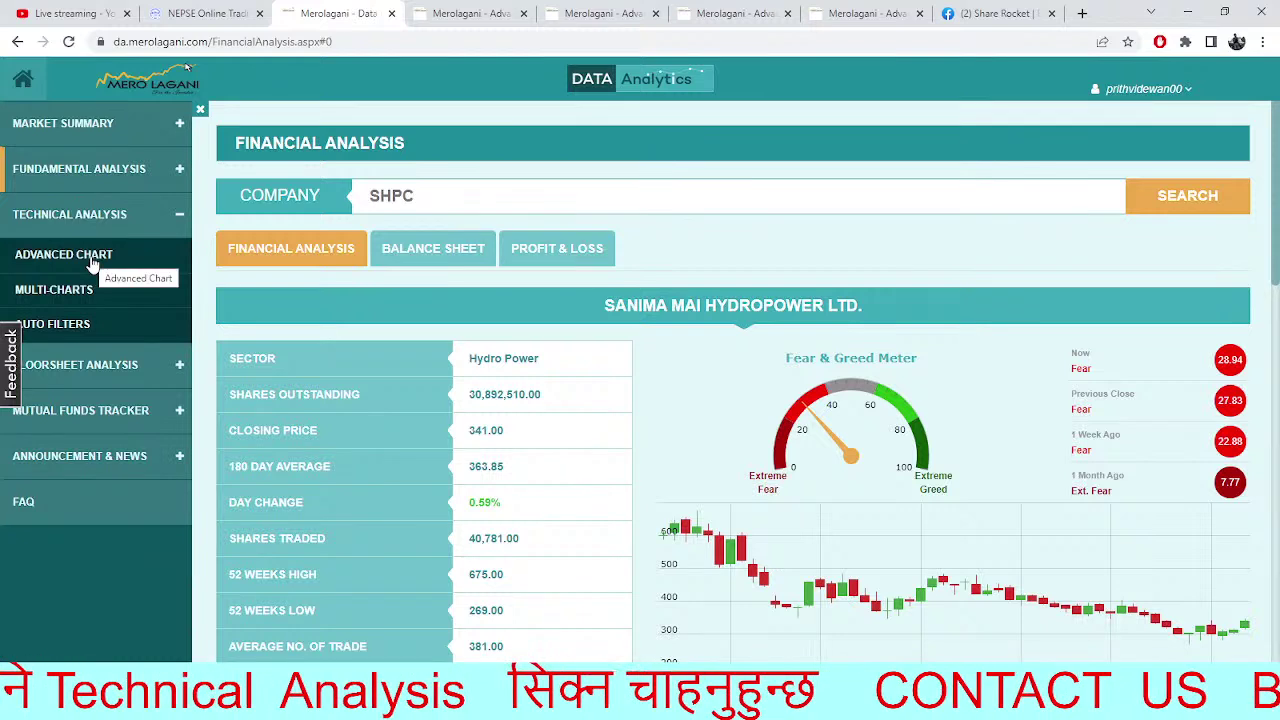
left_click(82, 292)
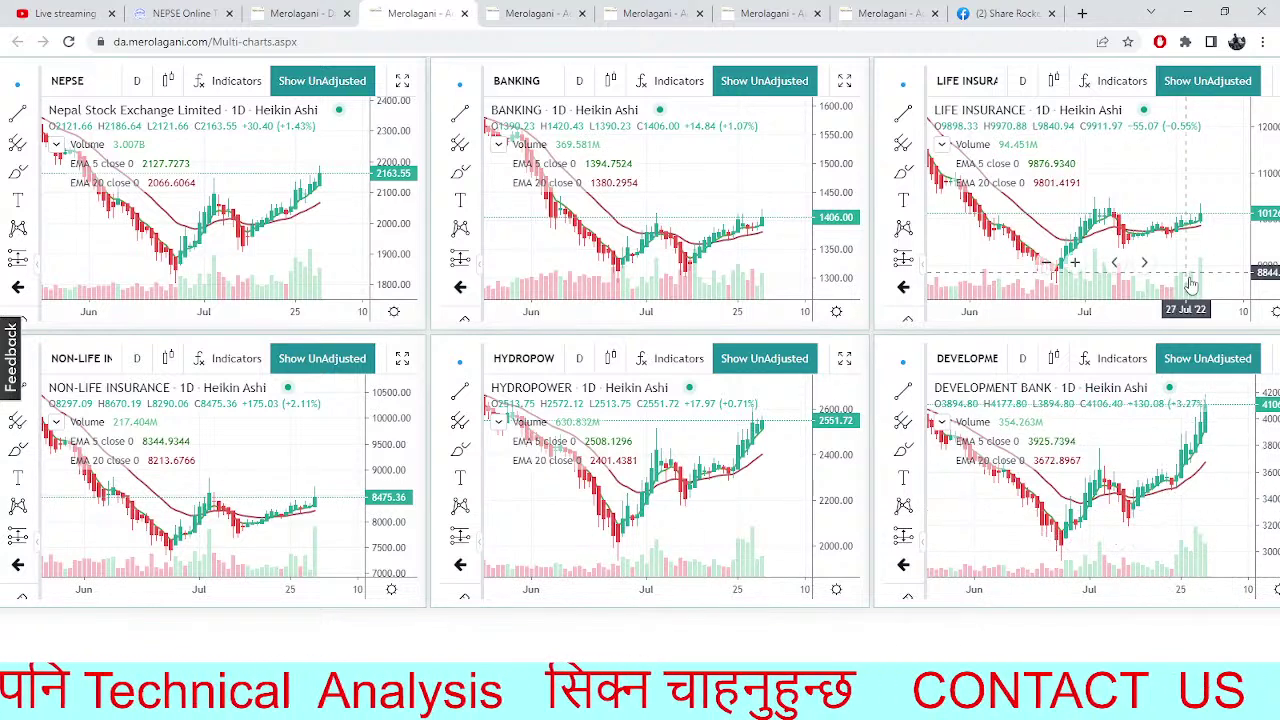
left_click(172, 84)
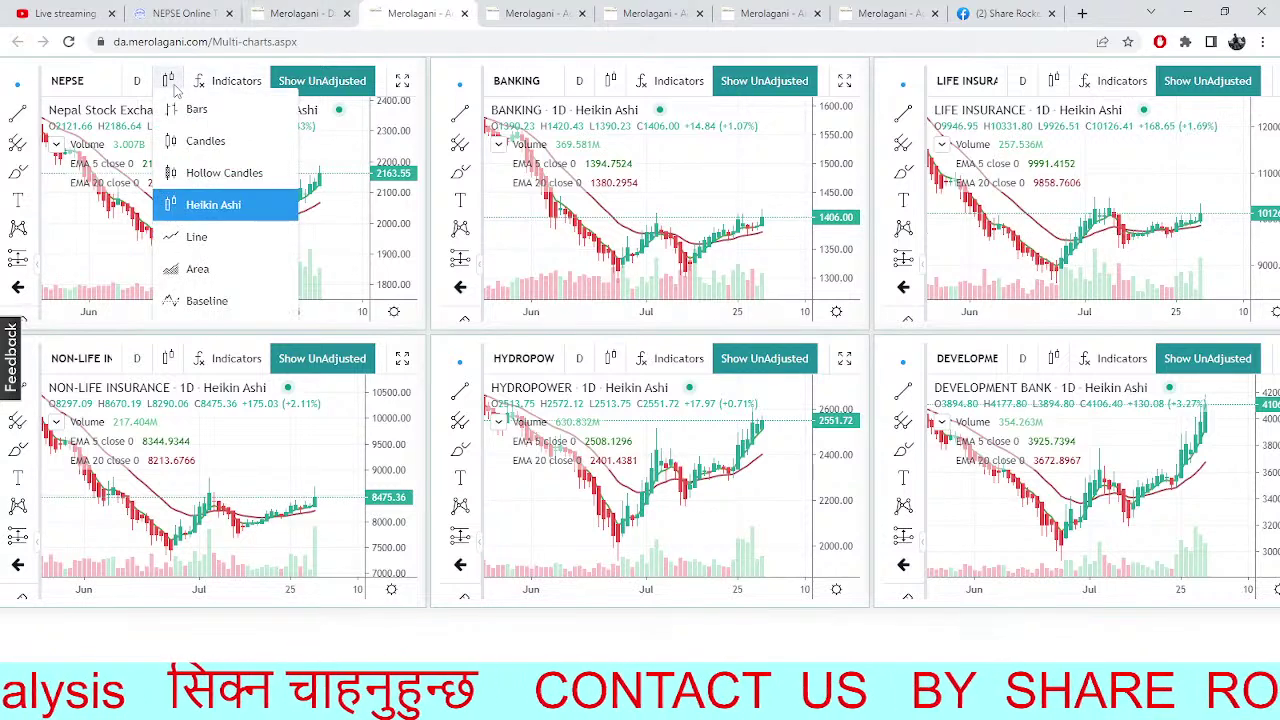
left_click(222, 145)
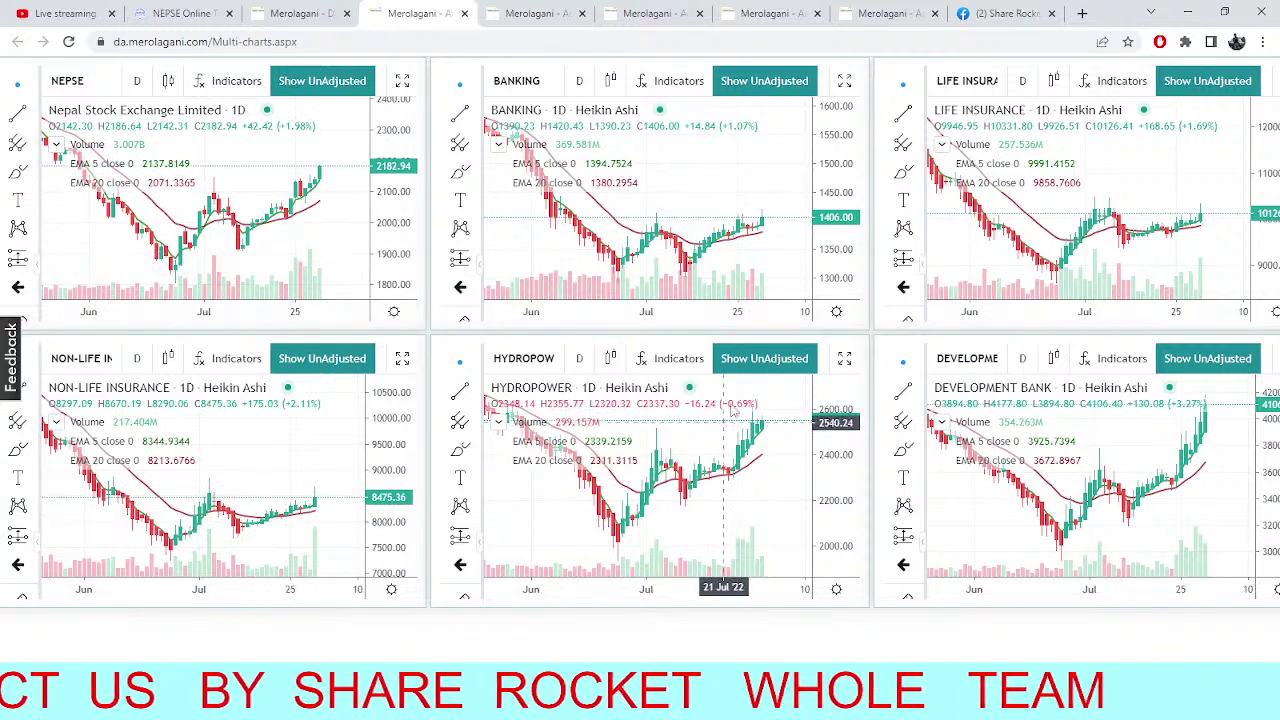
left_click(579, 84)
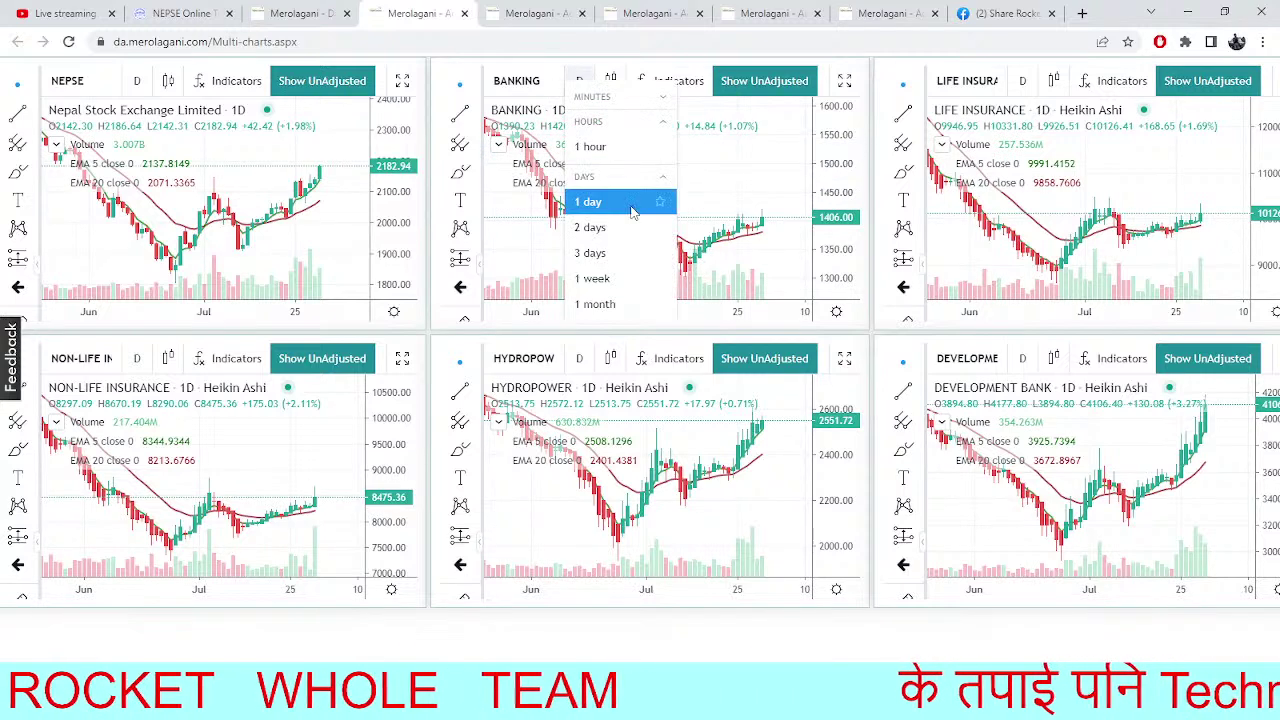
left_click(541, 80)
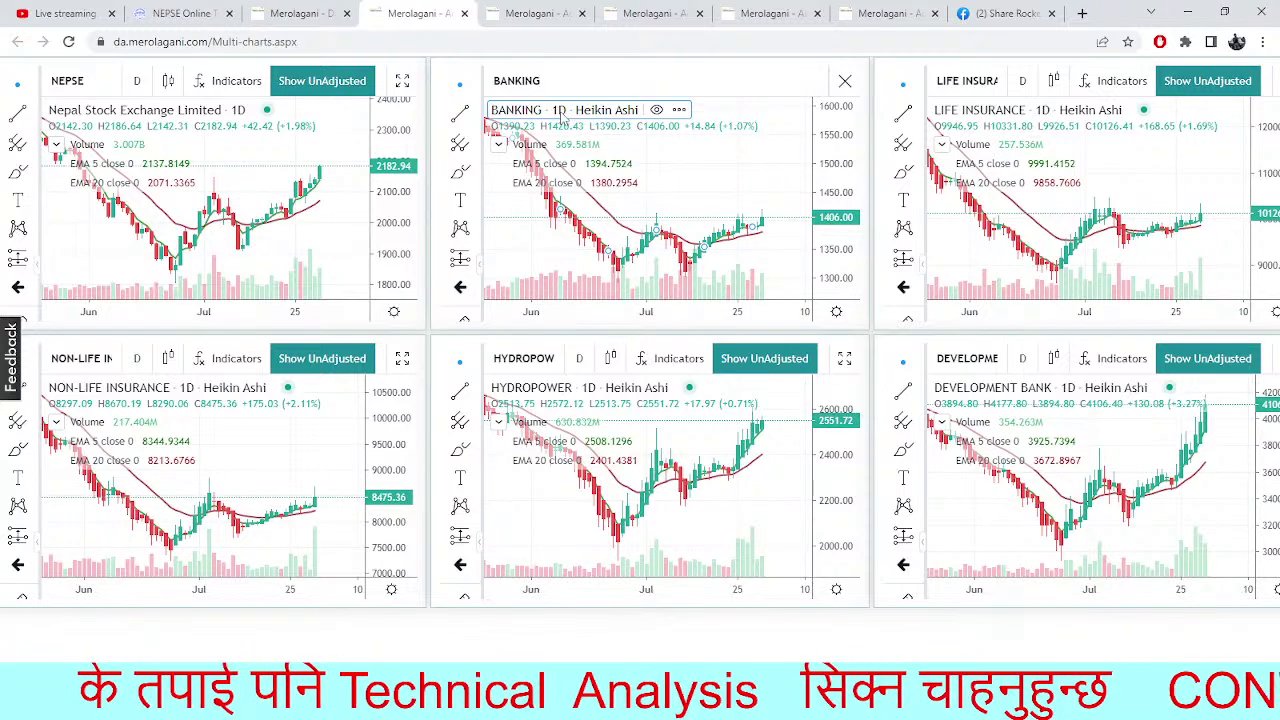
left_click(656, 110)
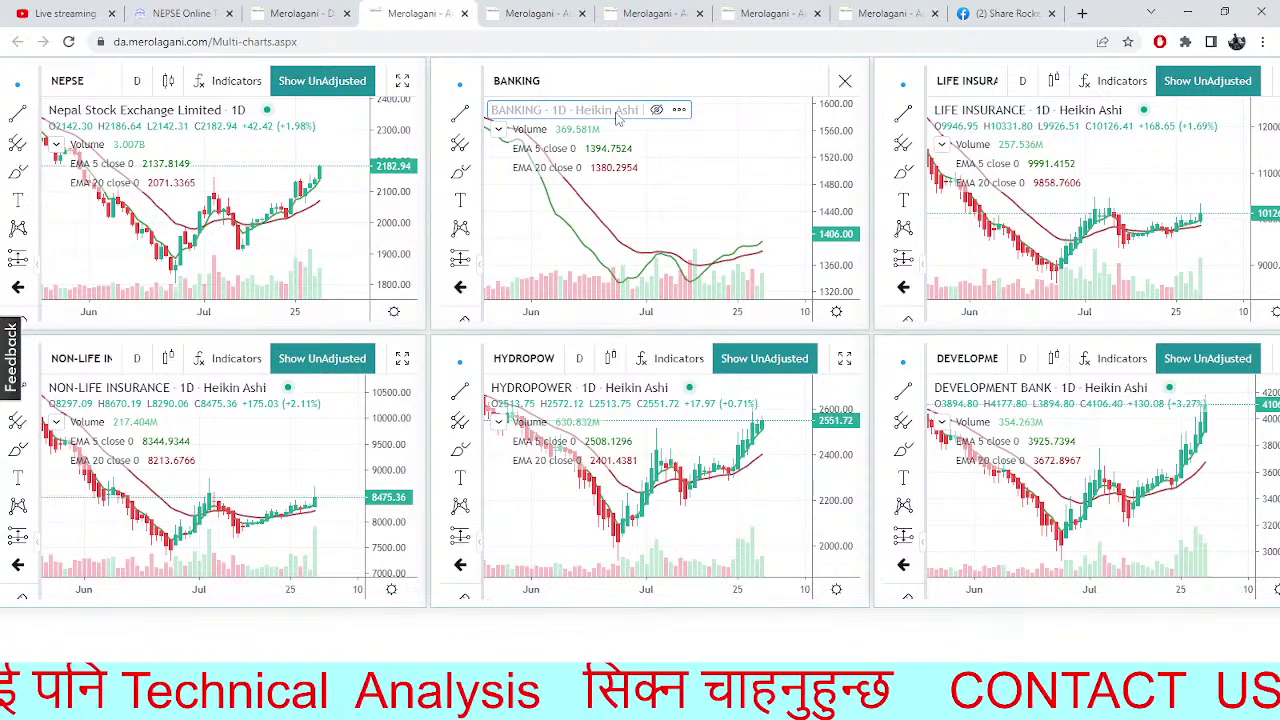
left_click(655, 110)
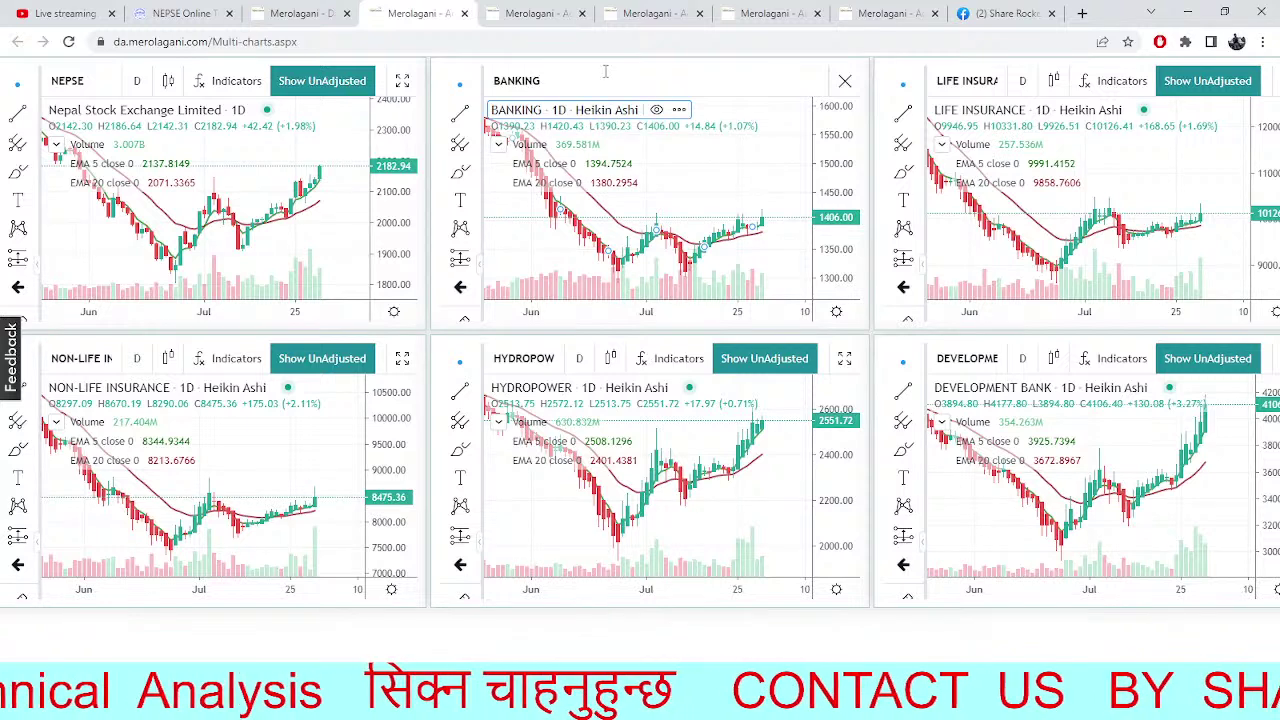
Return to the NEPSE Trade Management System and reload its dashboard
left_click(300, 13)
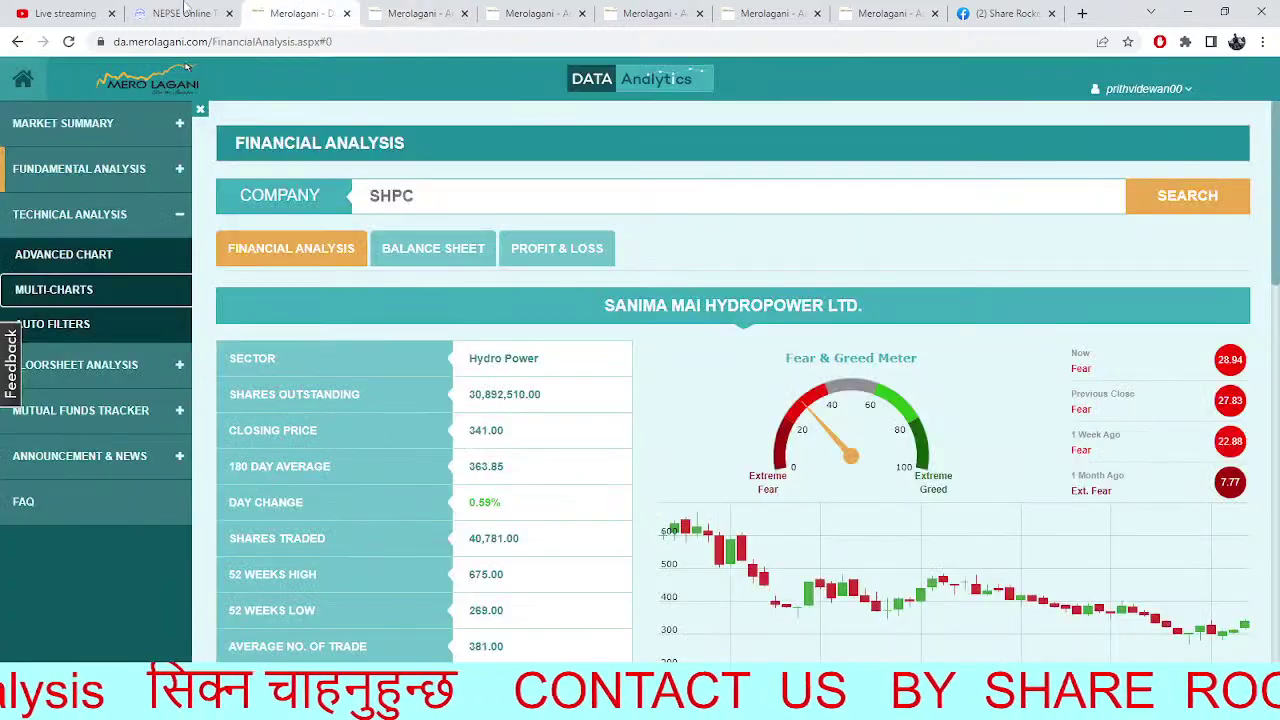
left_click(185, 13)
left_click(68, 41)
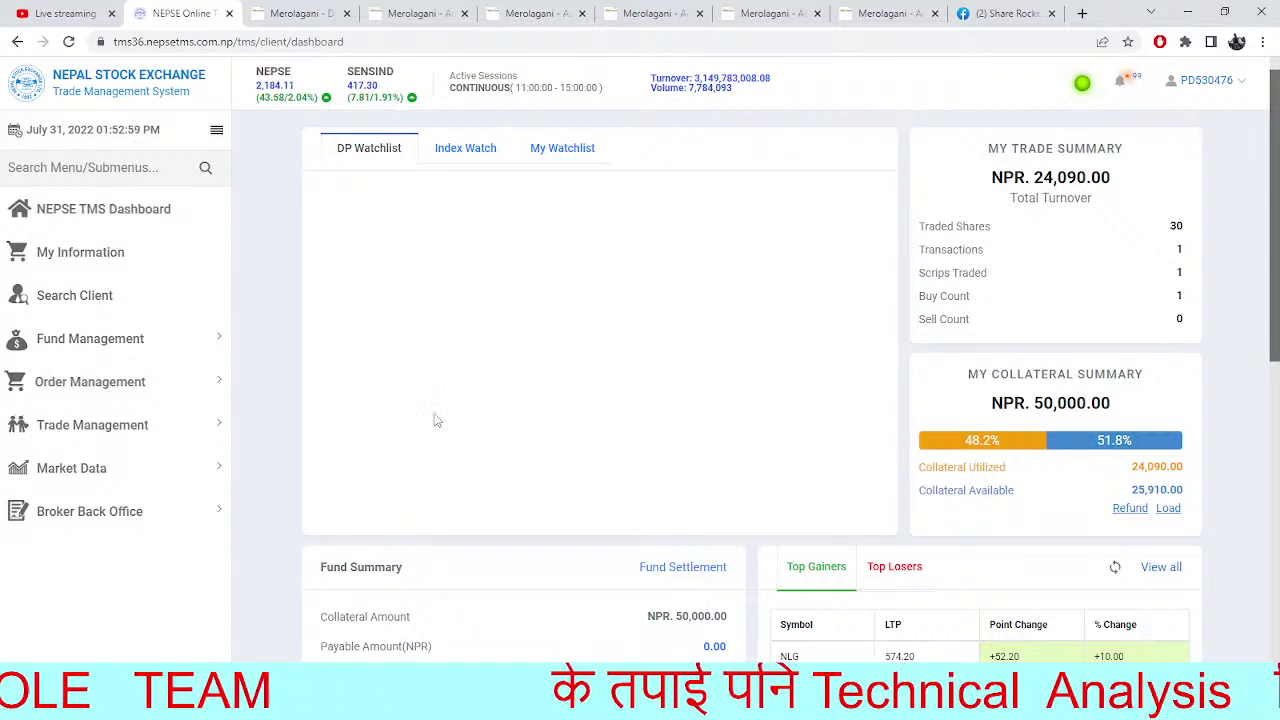
Switch to the Merolagani chart with pivots, load Chhimek Laghubitta (CBBL), and examine its daily candles up to 31 July 2022
left_click(632, 8)
left_click(720, 12)
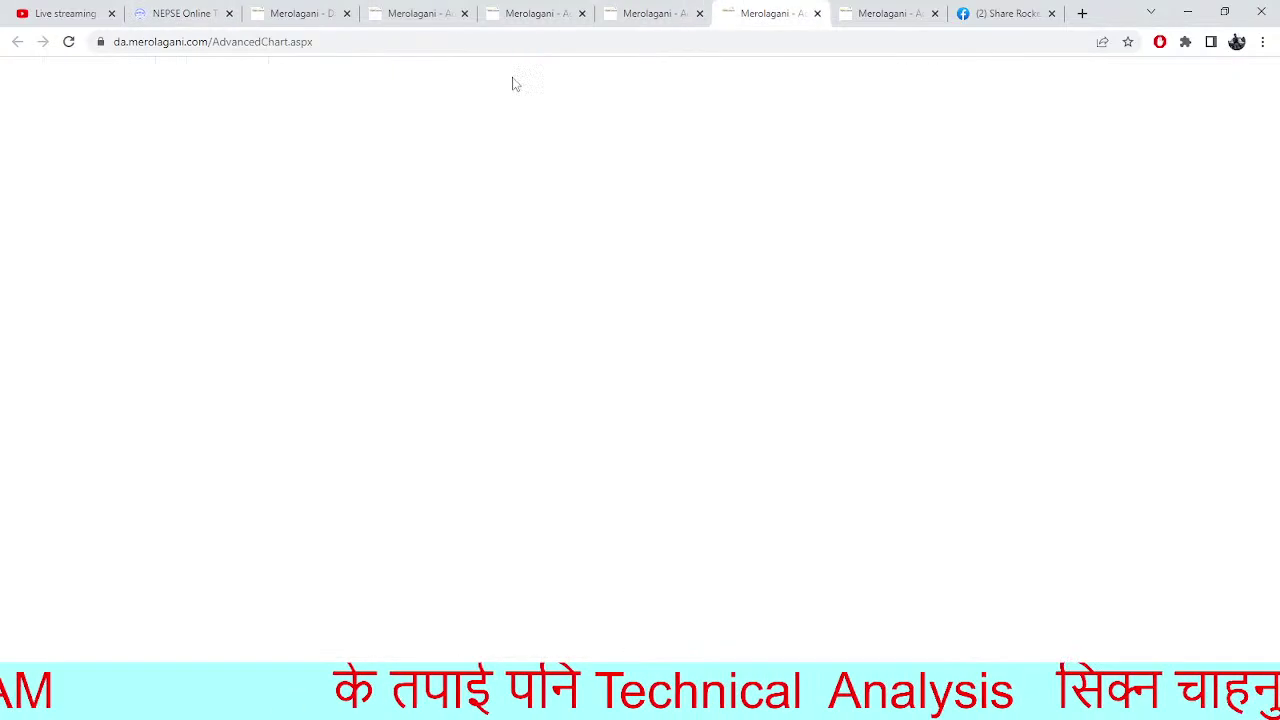
left_click(65, 72)
type("cbbl")
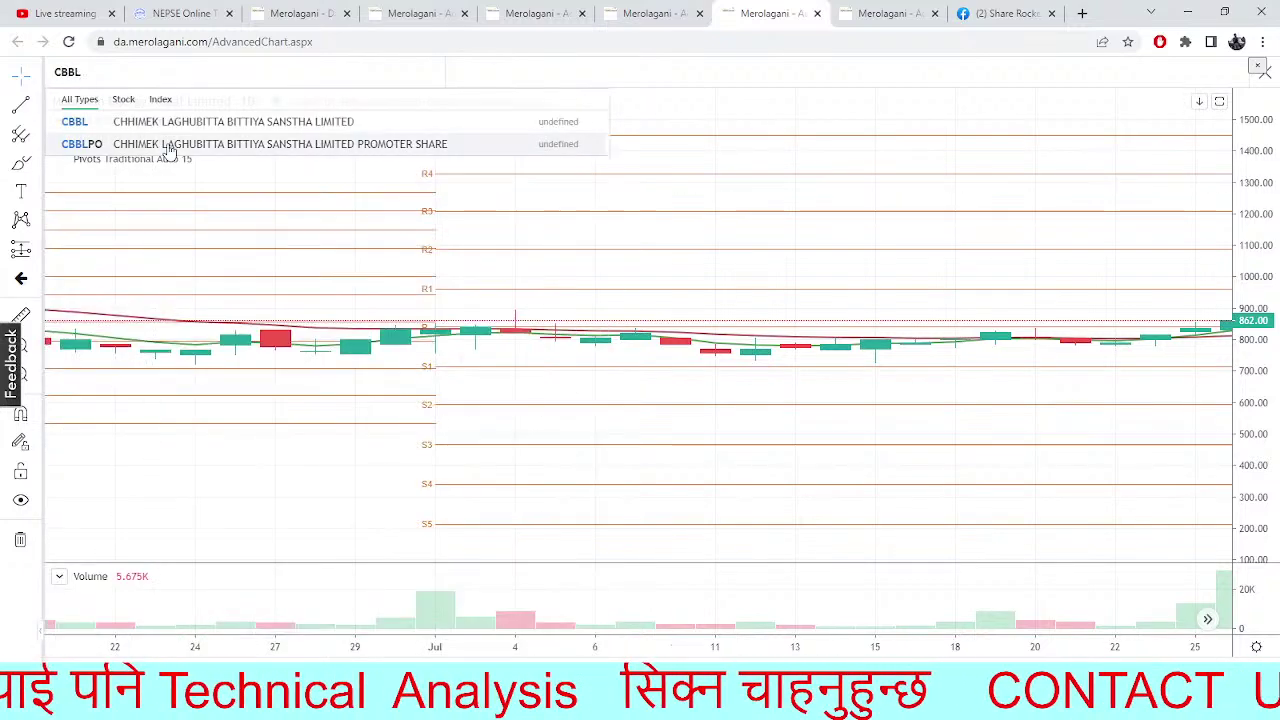
left_click(170, 121)
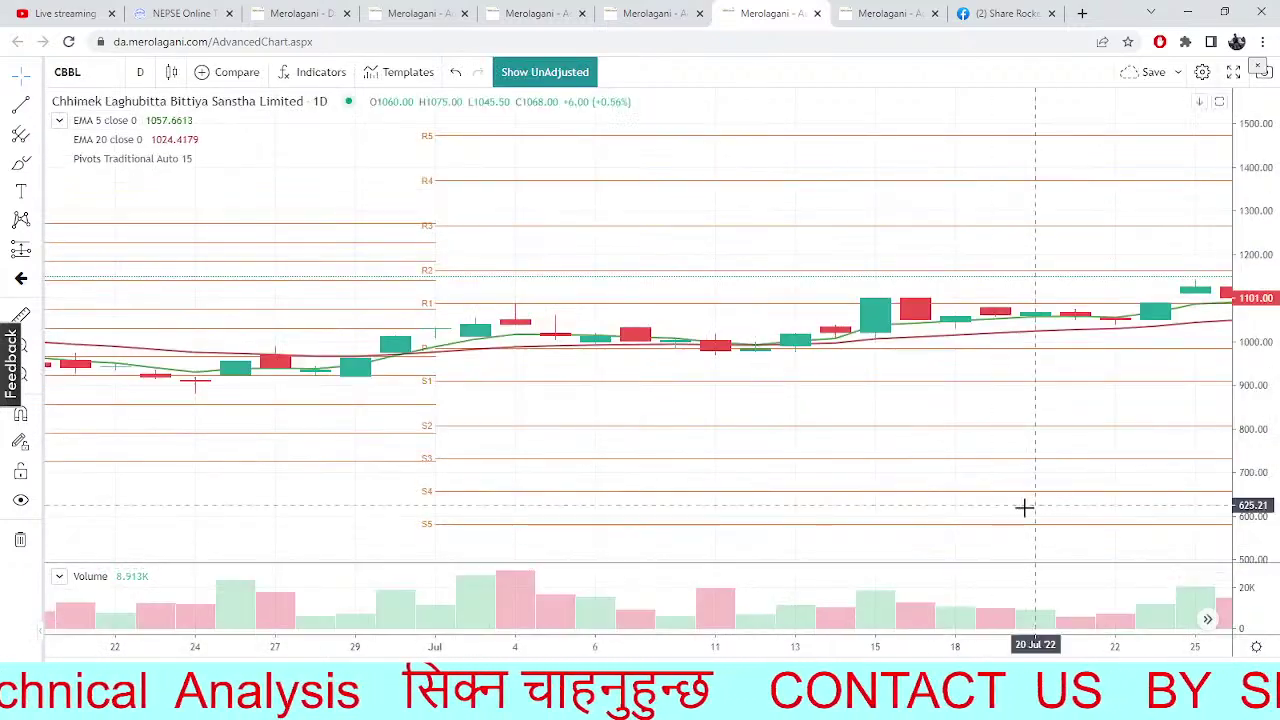
left_click_drag(1057, 503, 765, 545)
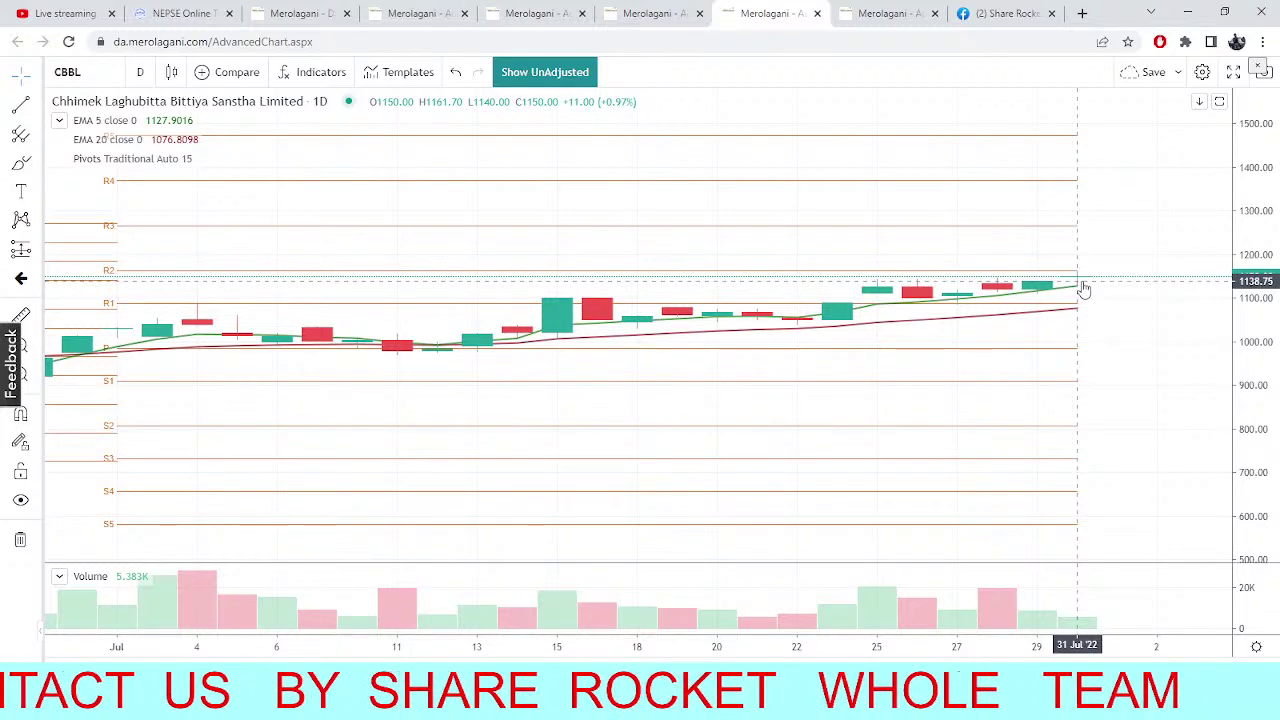
Load Arun Kabeli Power Ltd. (AKPL) on the same daily chart and examine its late-July candles, EMAs and volume
left_click(88, 78)
key("BackSpace")
key("BackSpace")
key("BackSpace")
key("BackSpace")
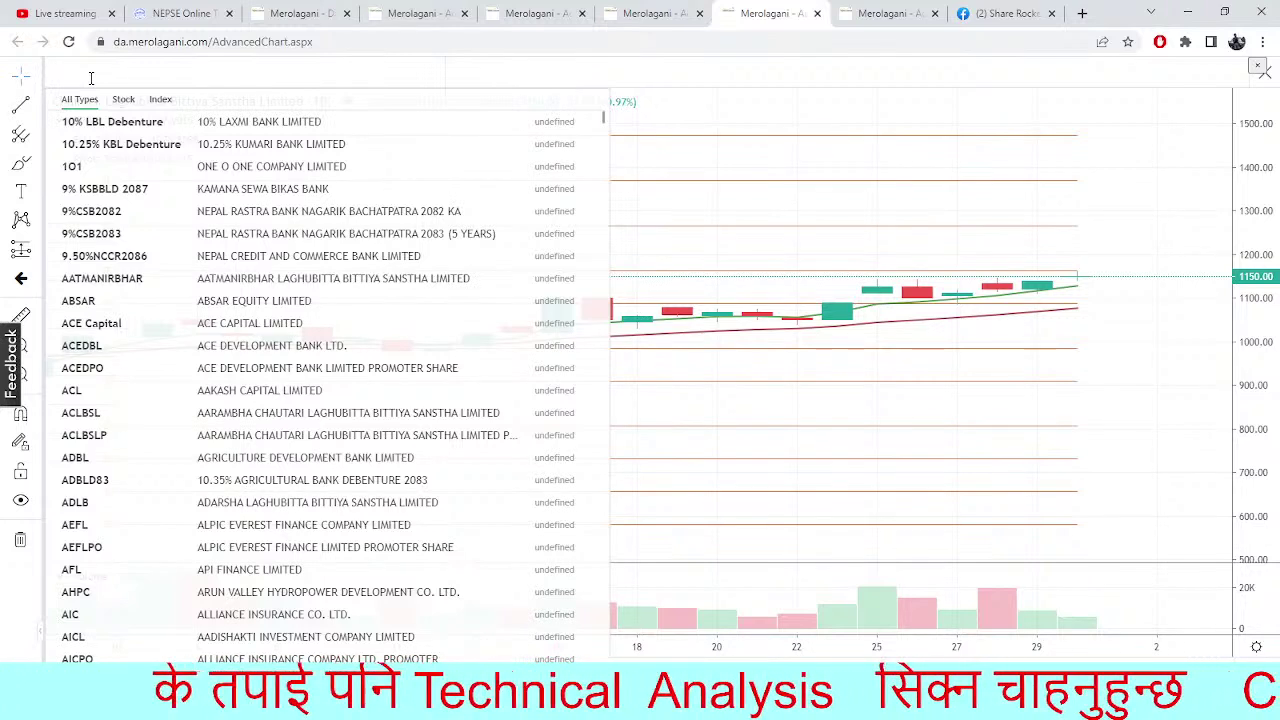
type("AKPL")
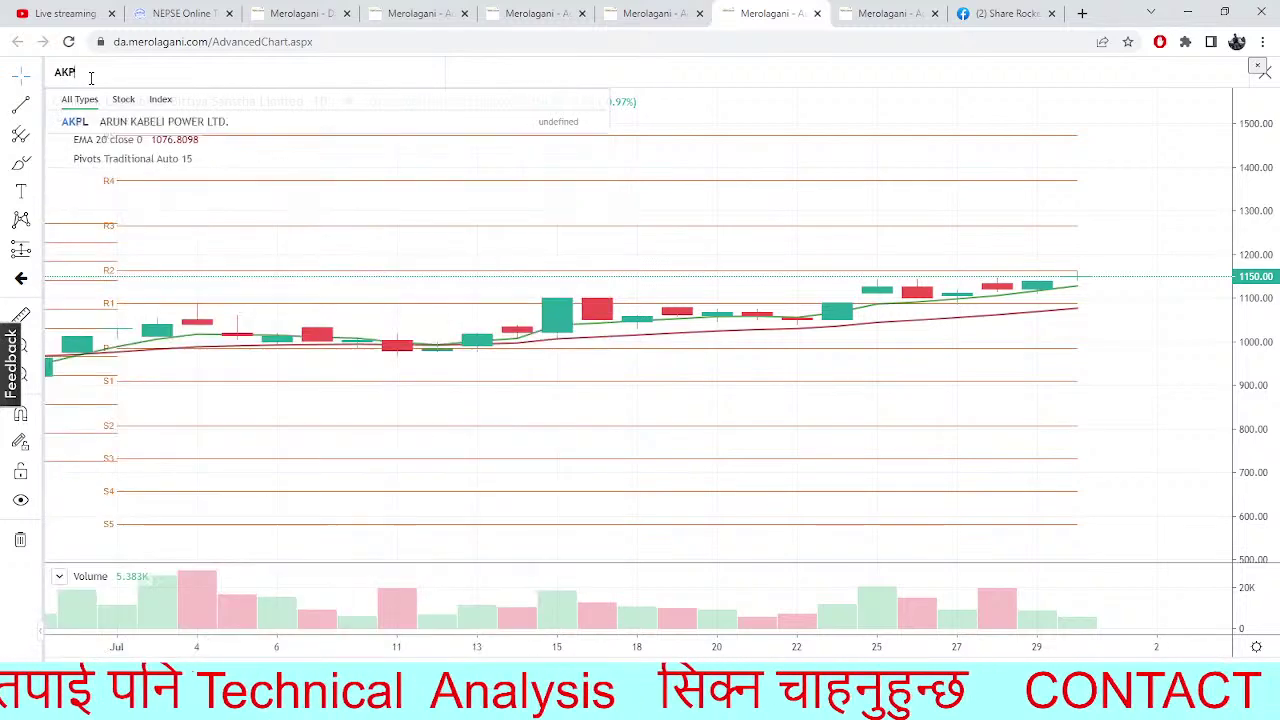
left_click(120, 124)
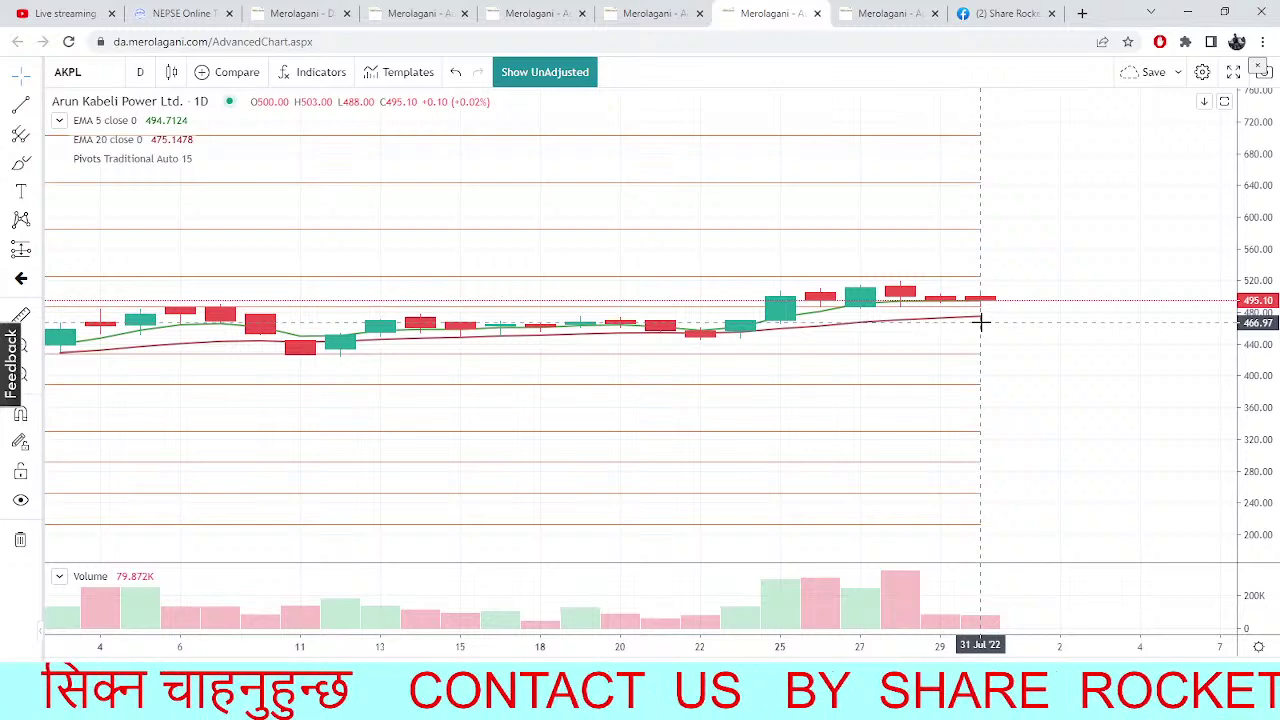
mouse_move(143, 118)
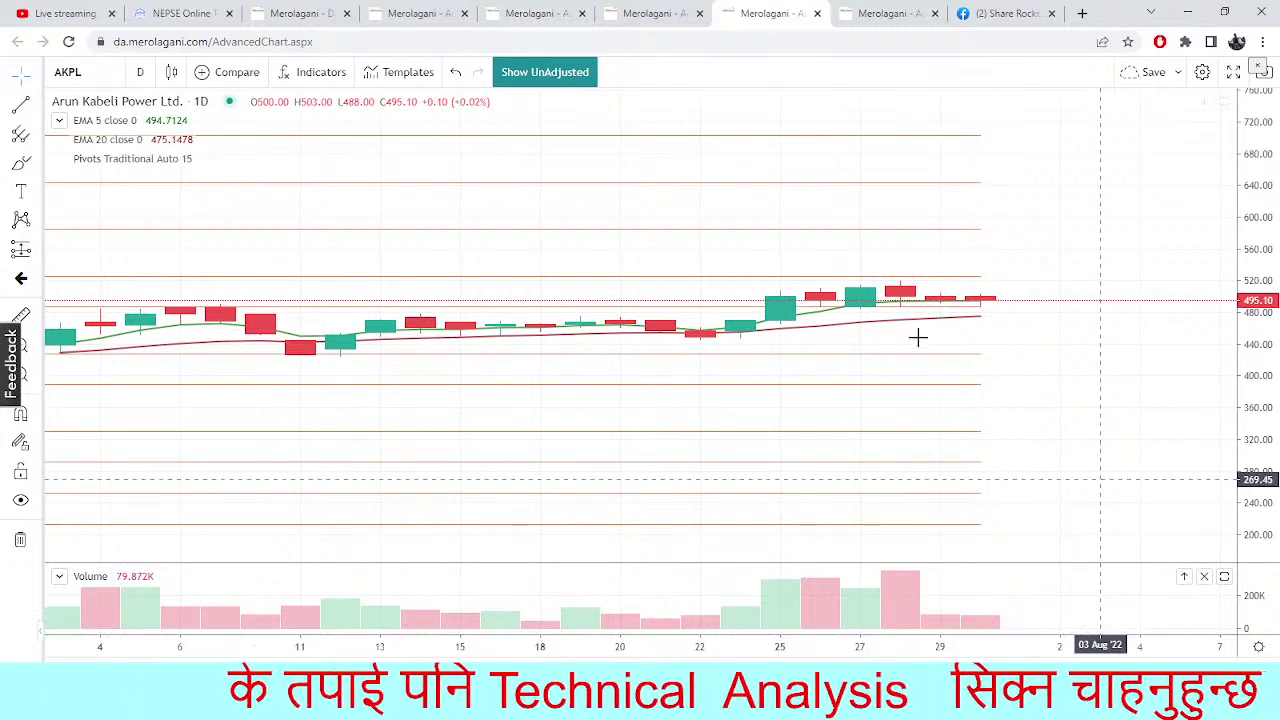
Check the NEPSE TMS dashboard, the SHPC financial analysis page, and the open NEPSE 15-minute and ENL daily charts
left_click(155, 10)
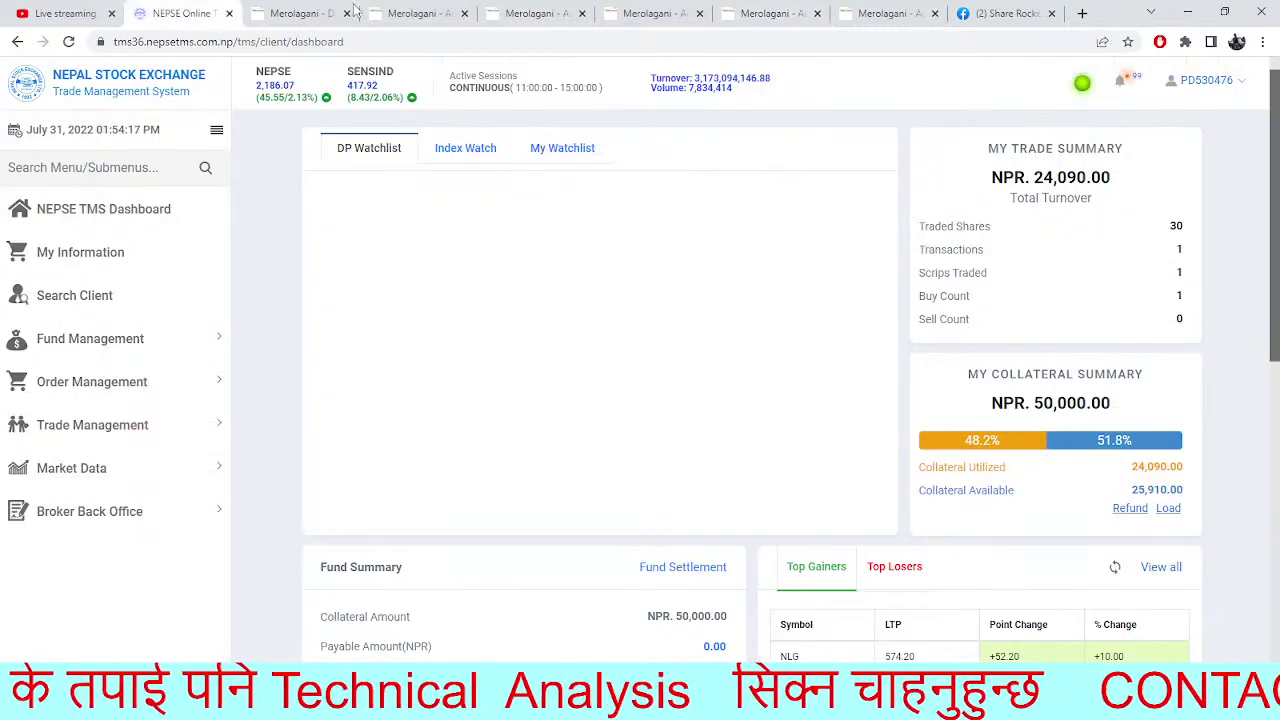
left_click(305, 11)
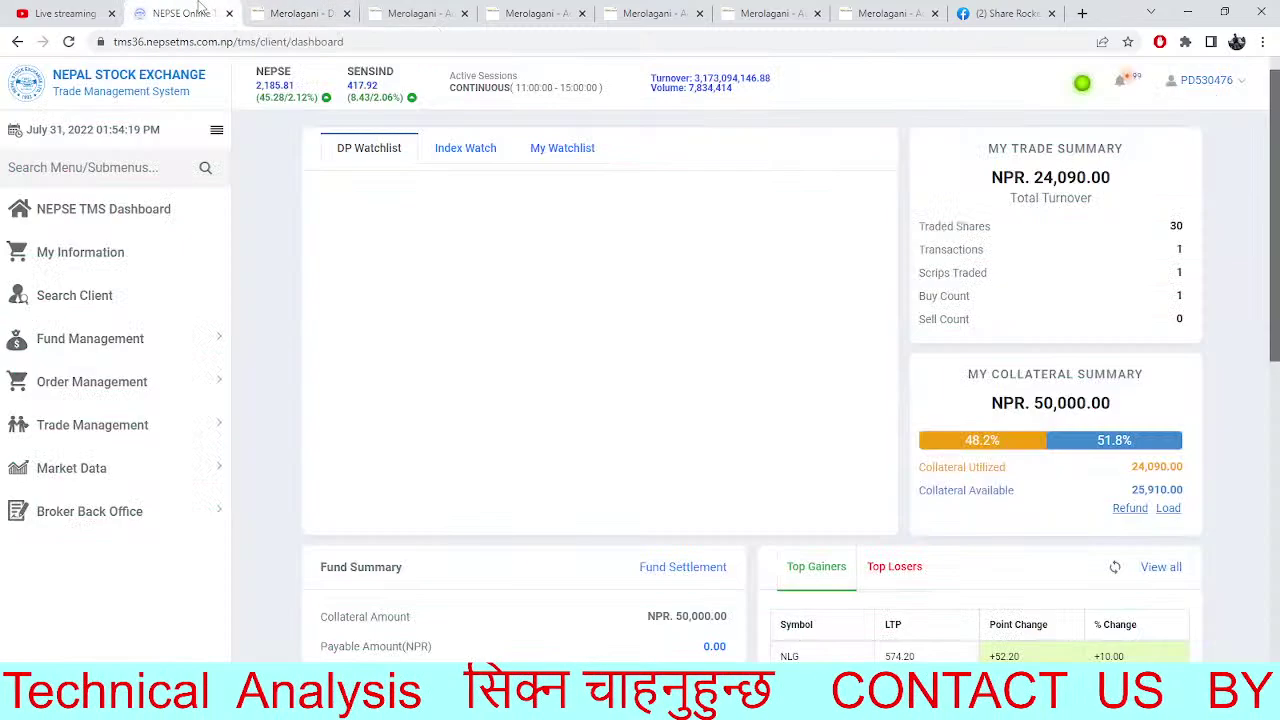
left_click(180, 13)
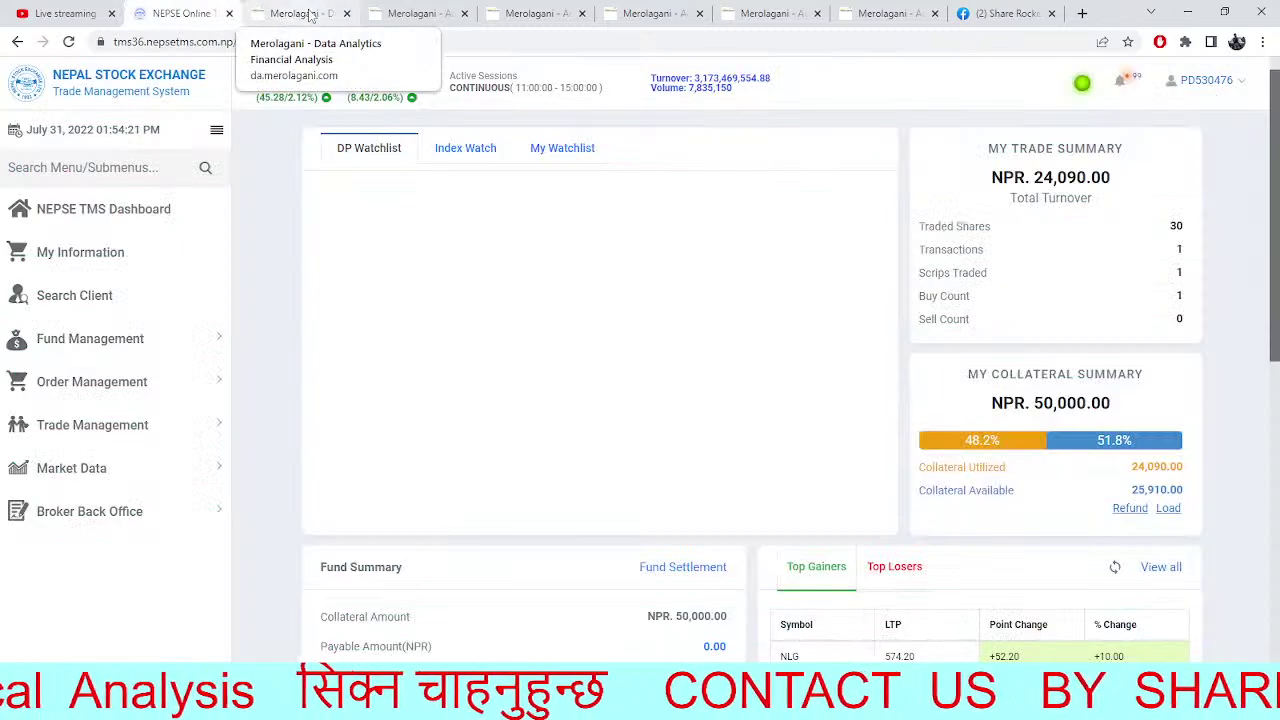
left_click(297, 12)
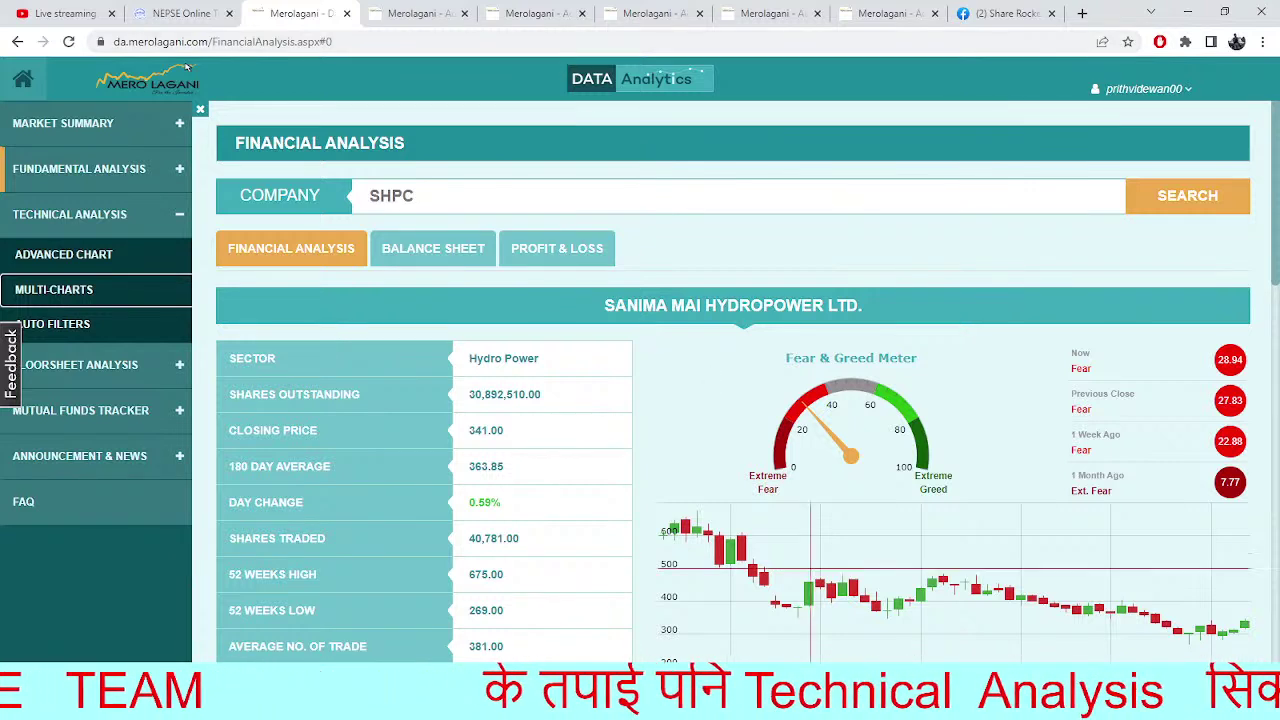
left_click(520, 14)
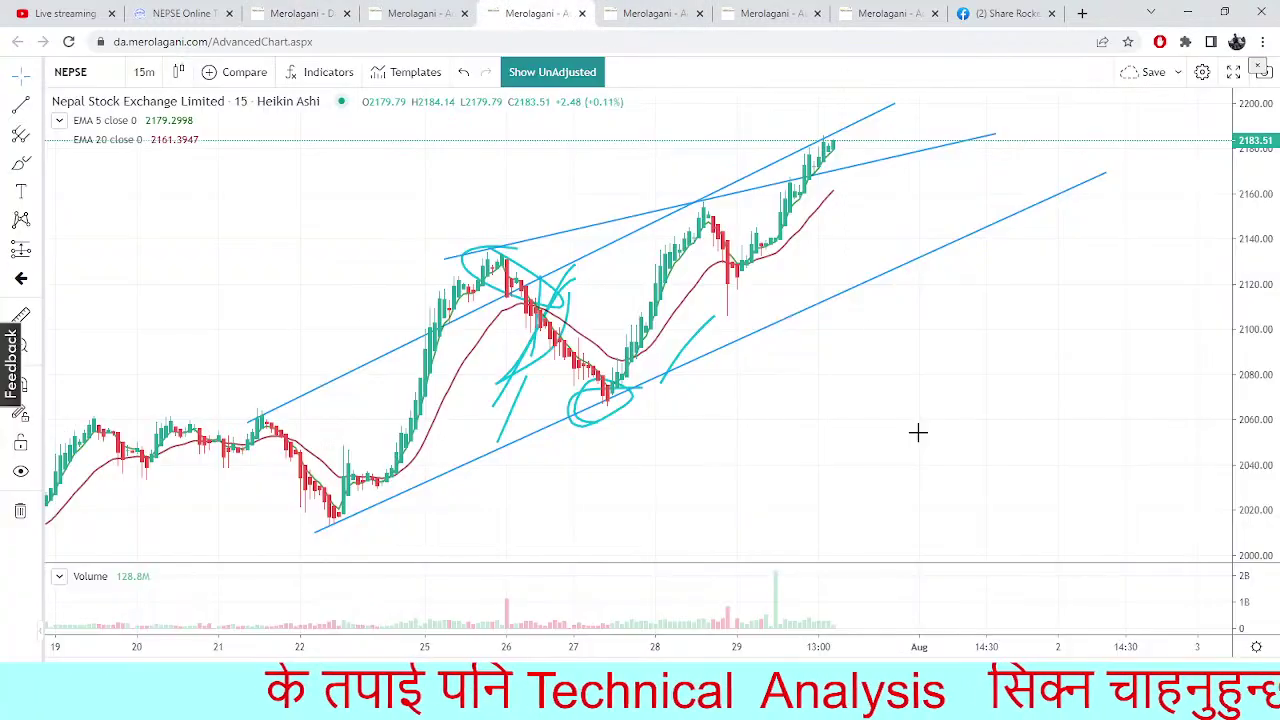
left_click(608, 7)
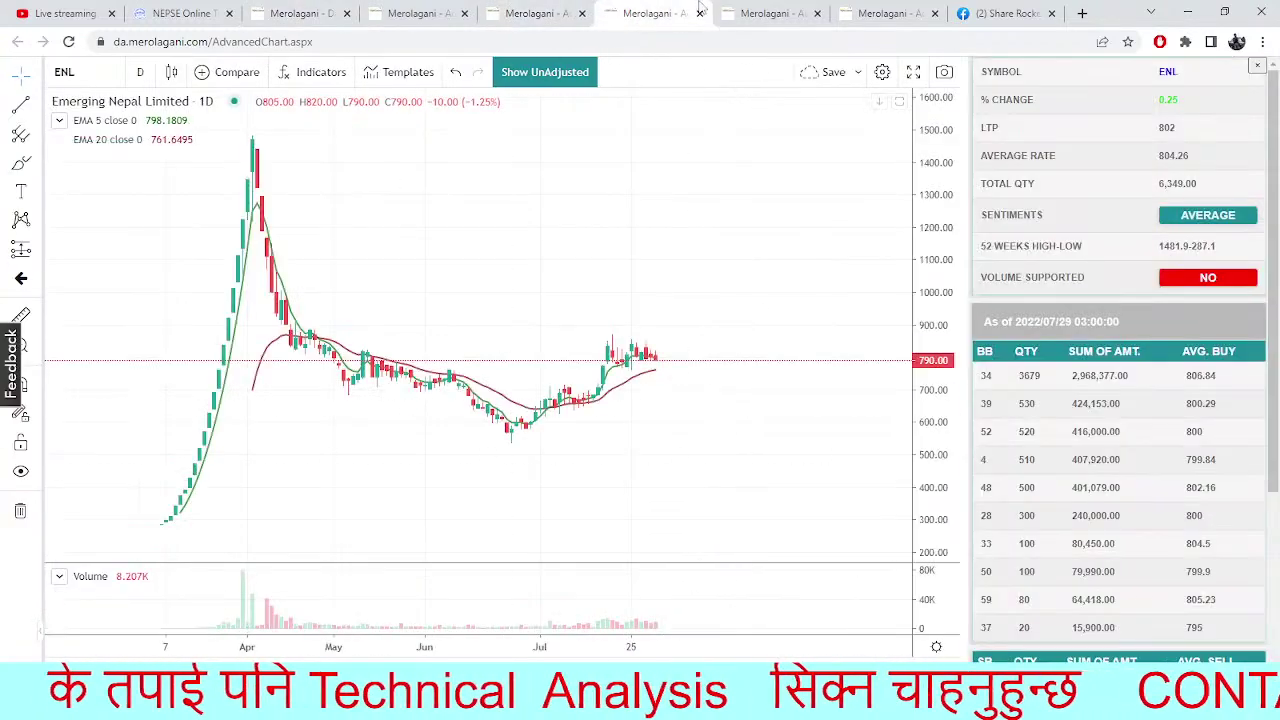
Replace AKPL with NIC Asia Bank Ltd. (NICA) on the daily pivot chart and examine its price trend
left_click(768, 13)
left_click(80, 74)
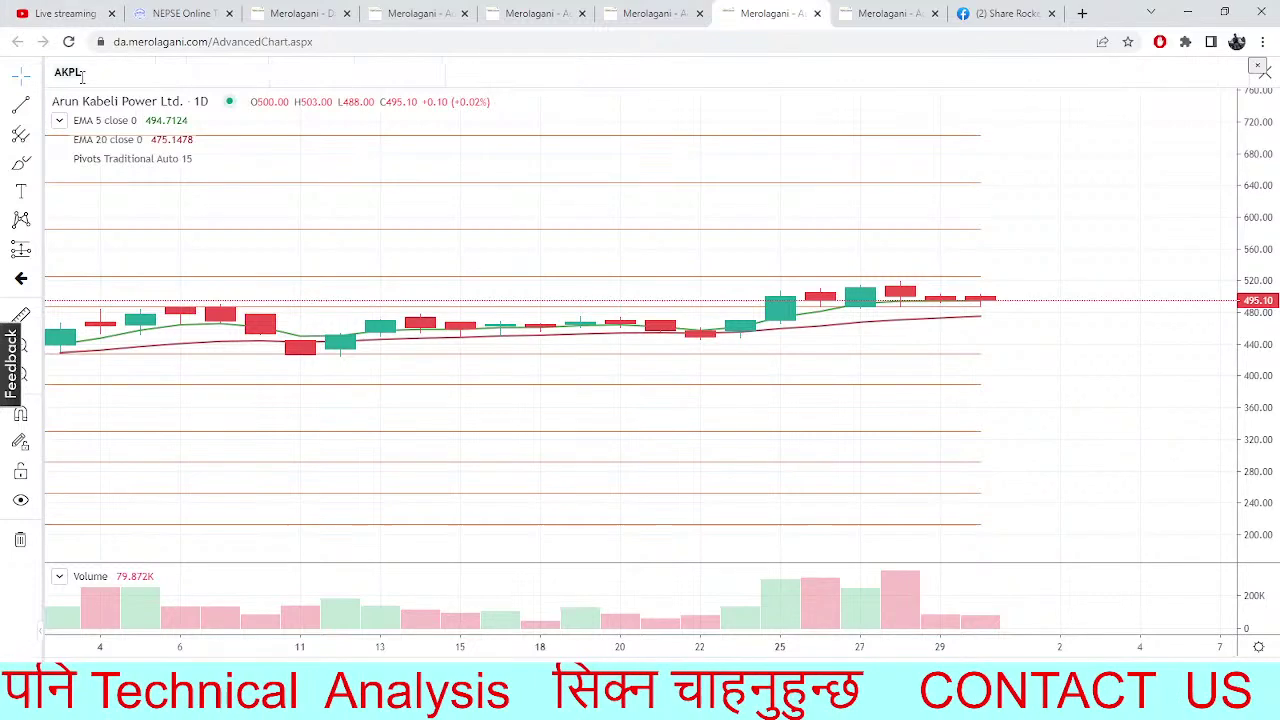
type("NICA")
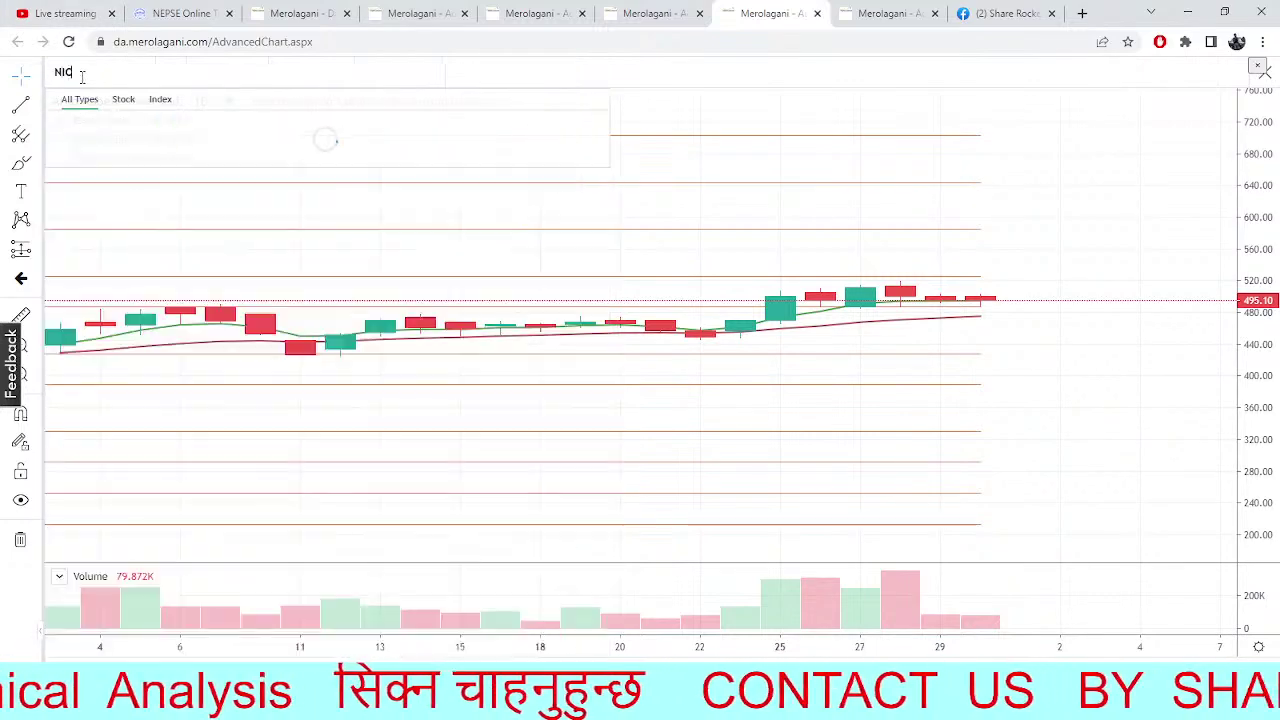
left_click(166, 133)
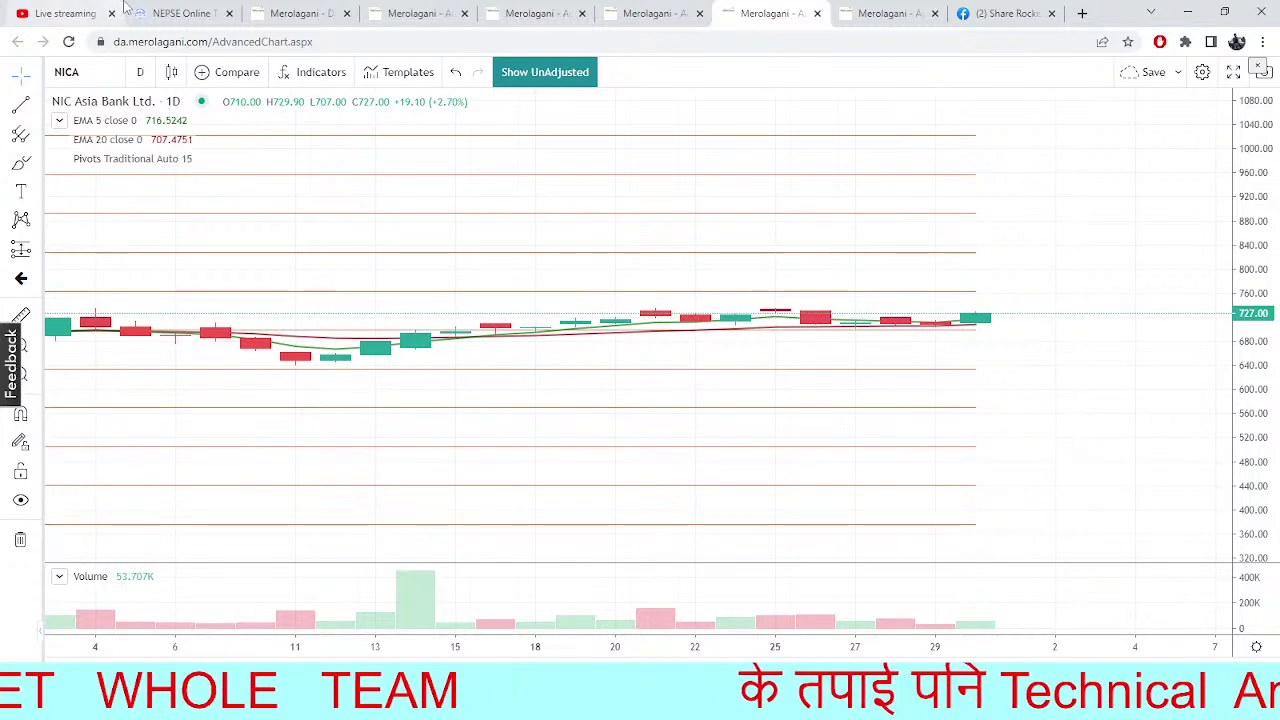
Open Market Depth in the NEPSE Trade Management System and load NICA to examine its top buy and sell orders
left_click(180, 13)
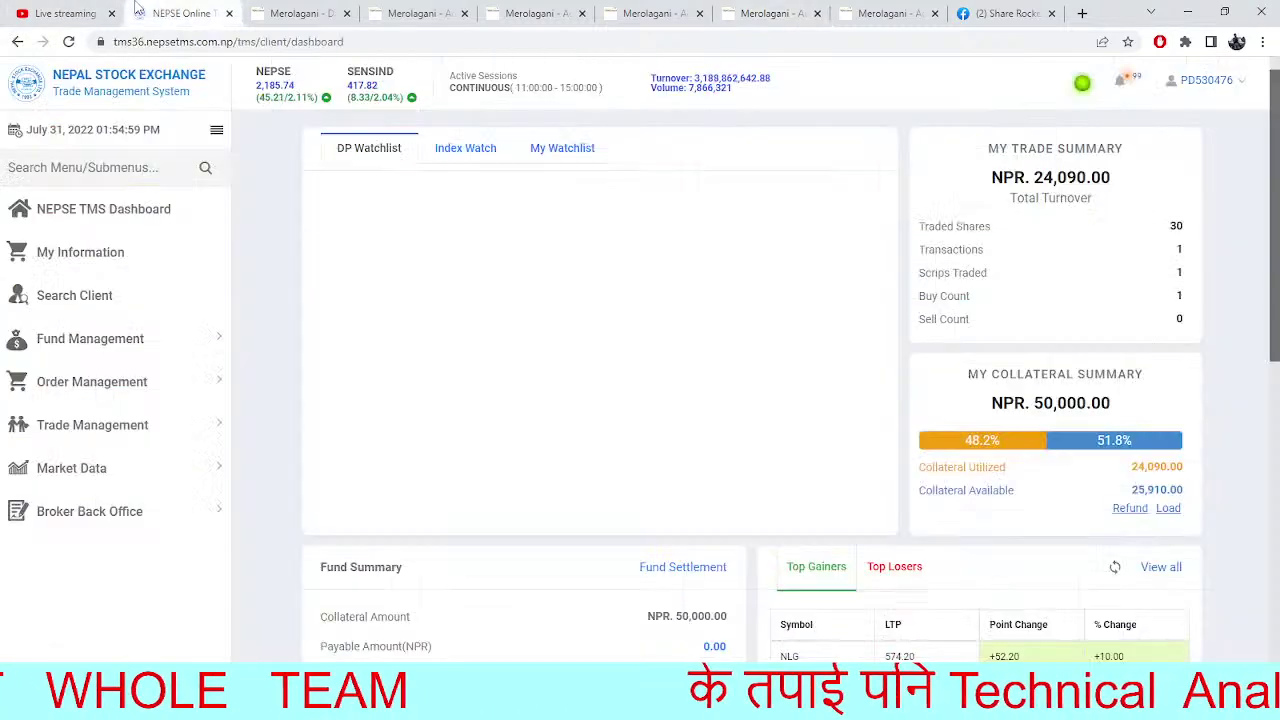
left_click(118, 426)
left_click(97, 544)
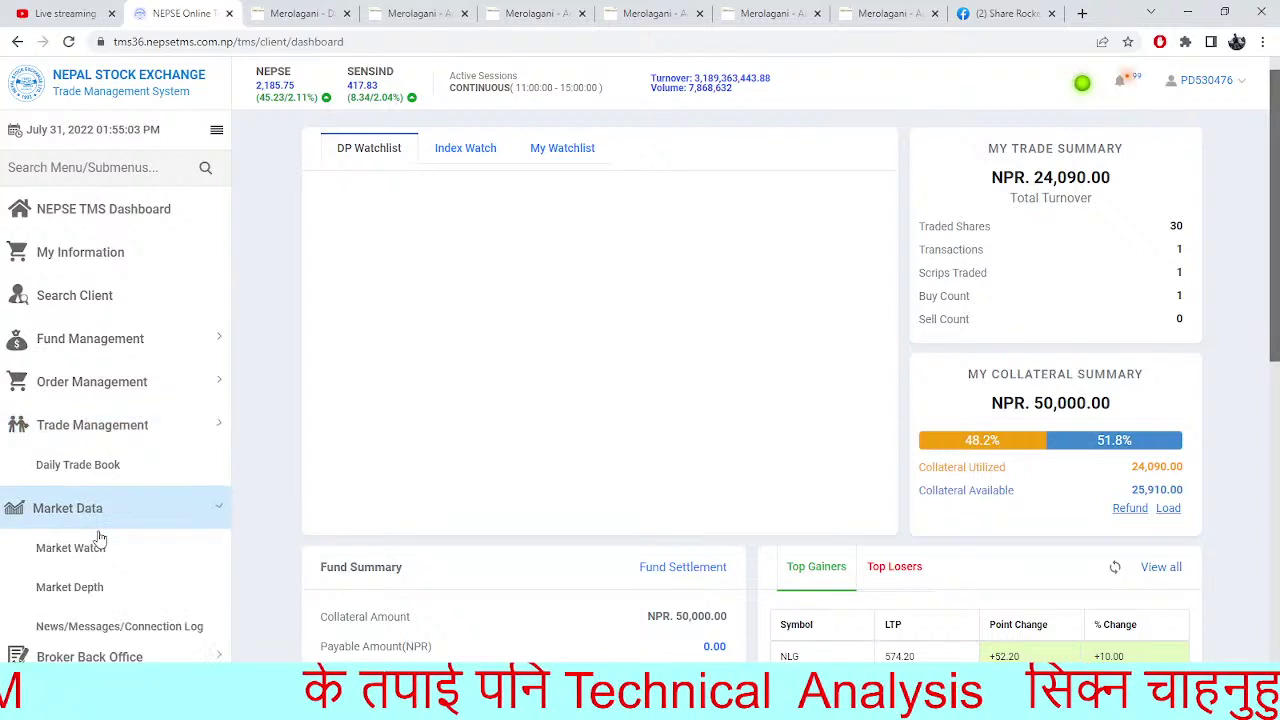
left_click(70, 547)
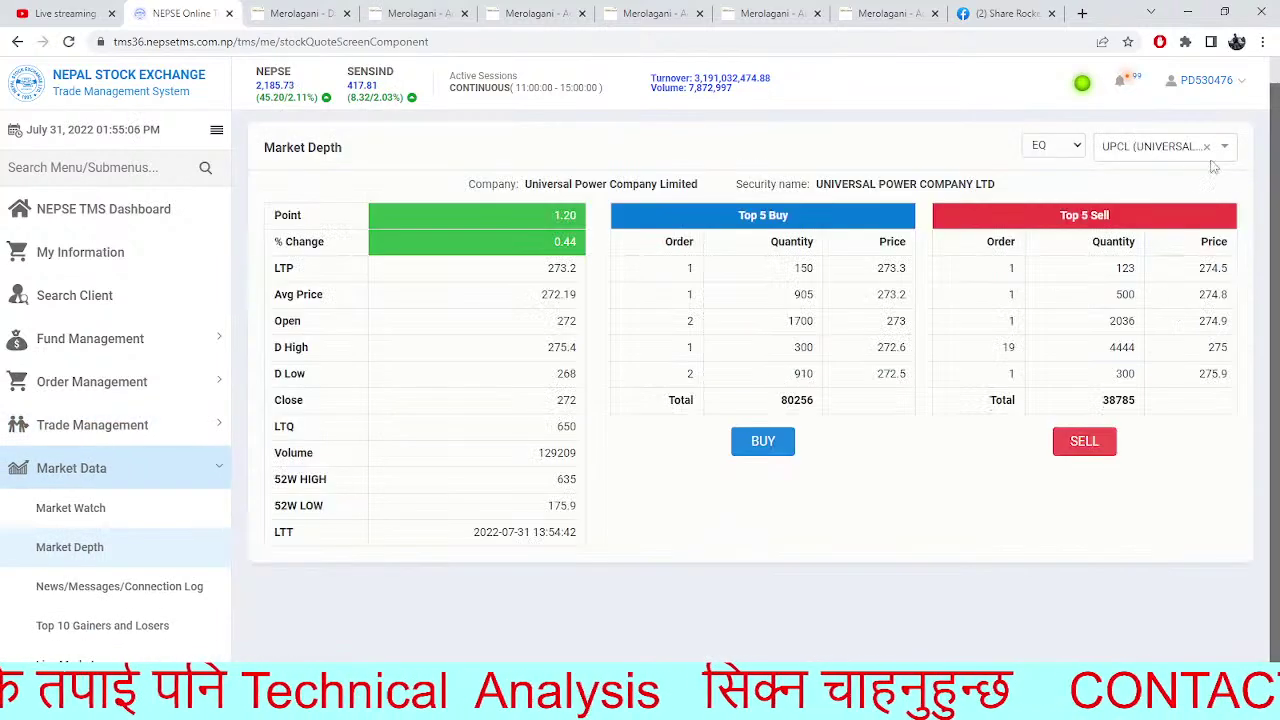
left_click(1207, 146)
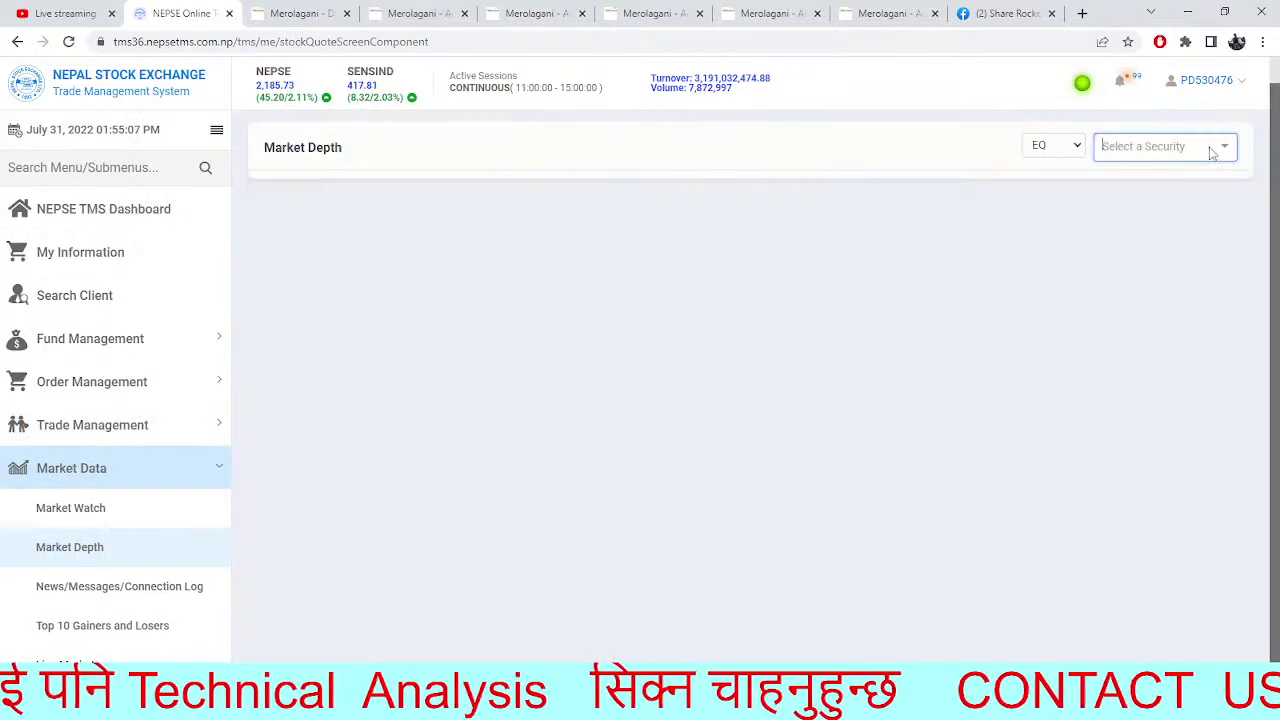
left_click(1209, 150)
type("nica")
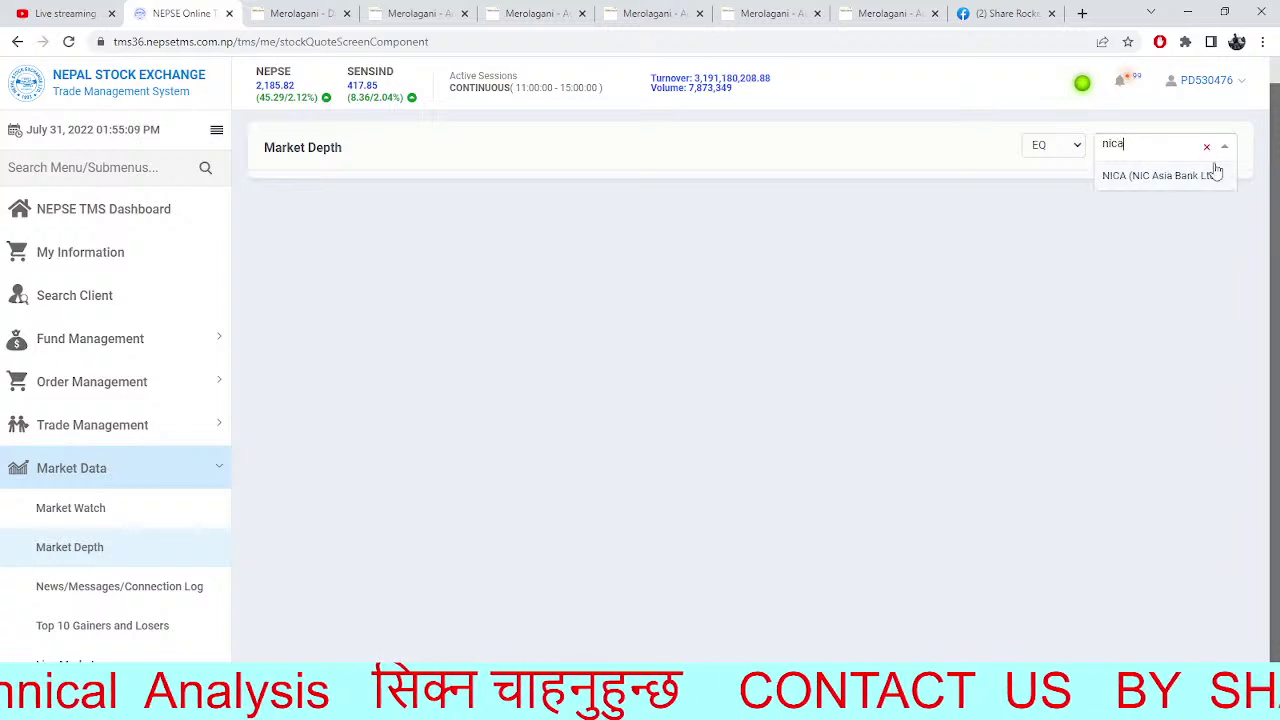
left_click(1220, 177)
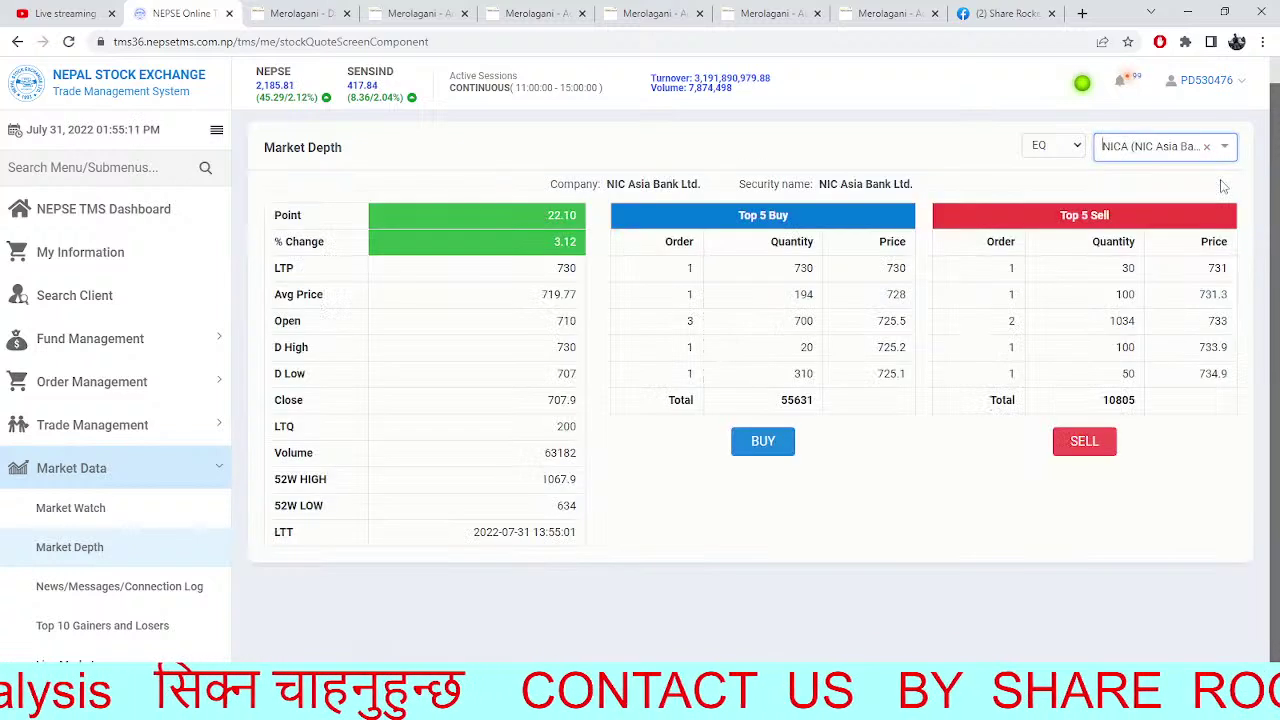
left_click_drag(1205, 515, 987, 487)
left_click(991, 531)
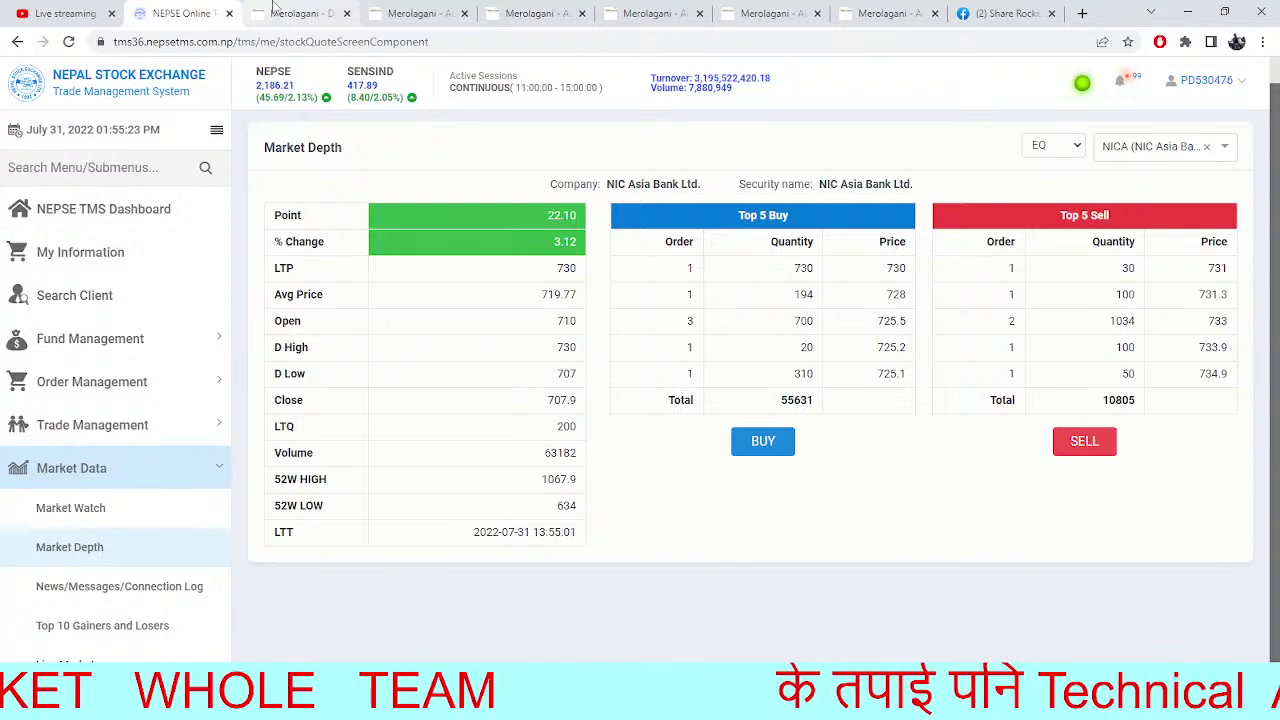
Review Merolagani's sector Multi-Charts, the SHPC financial analysis, the NEPSE 15-minute trend channel and the ENL daily chart
left_click(300, 13)
left_click(405, 14)
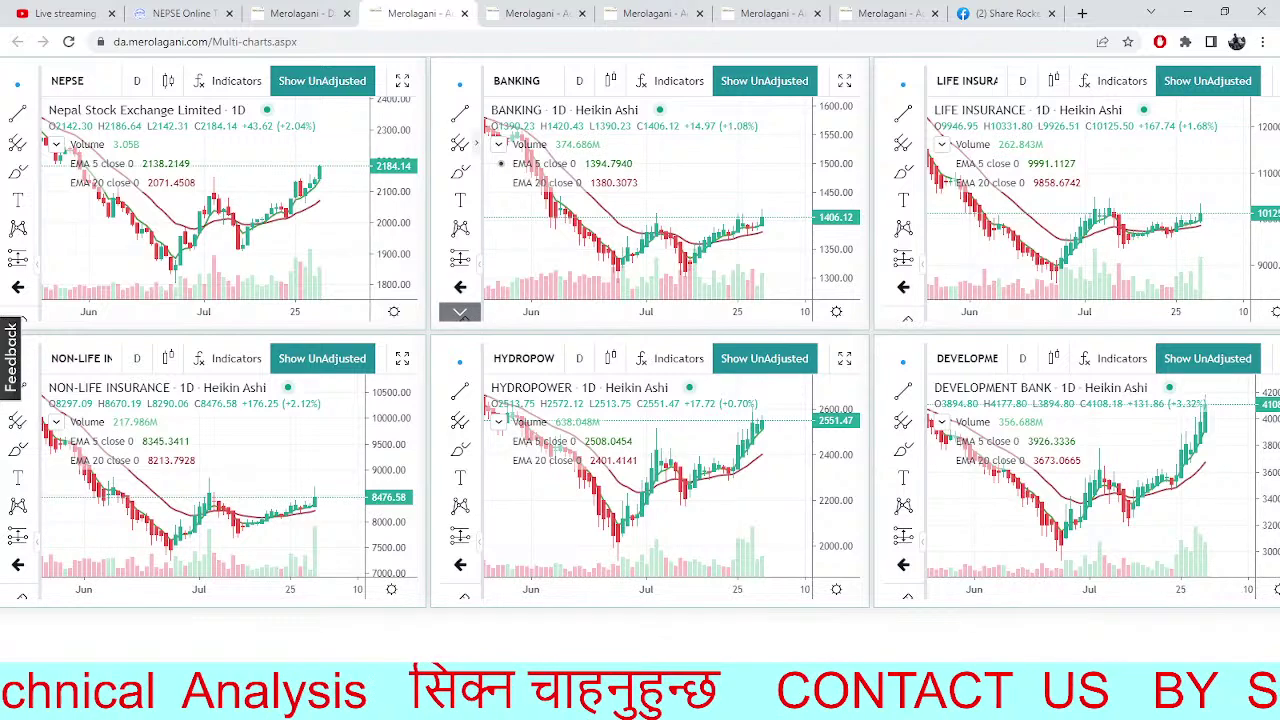
left_click(318, 14)
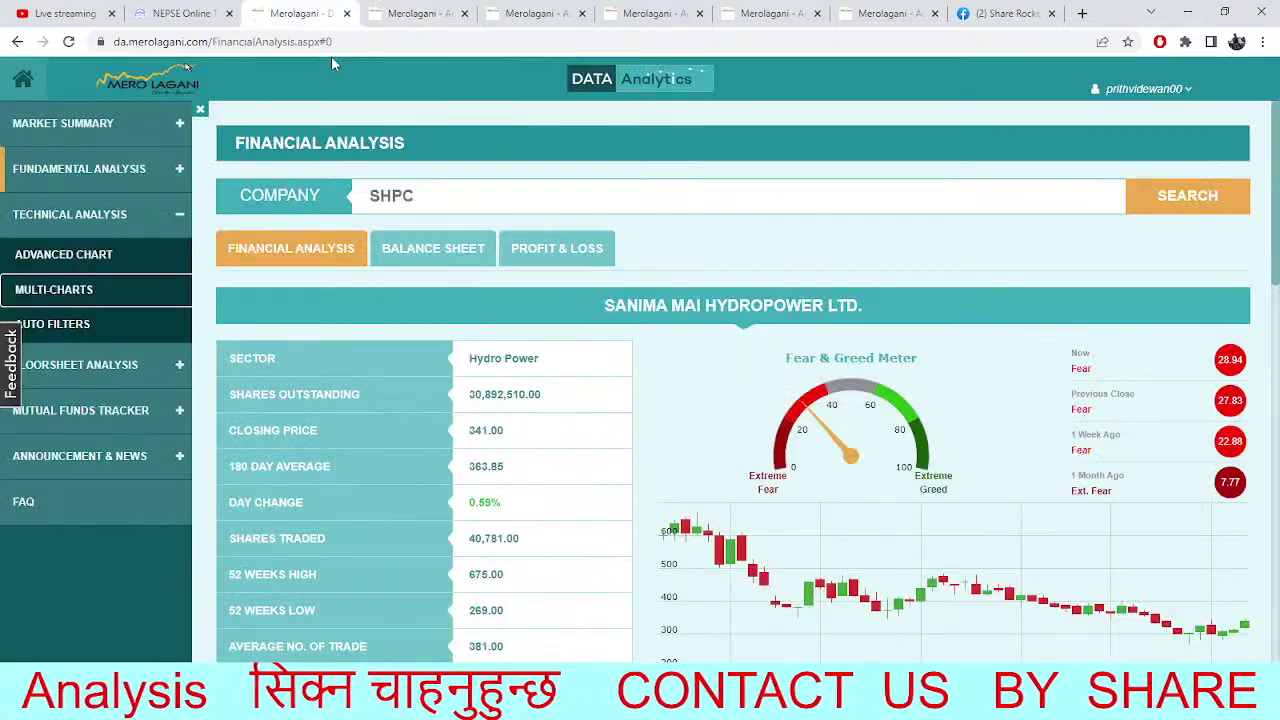
left_click(190, 13)
left_click(545, 13)
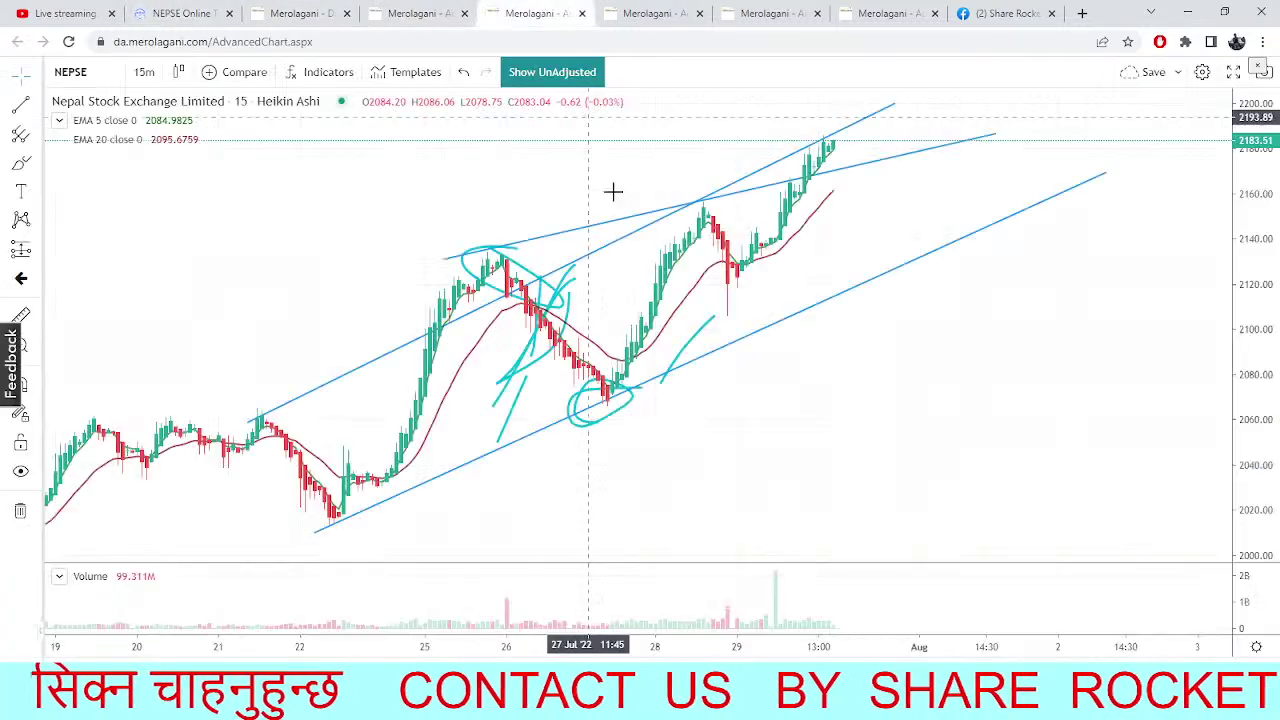
left_click(645, 14)
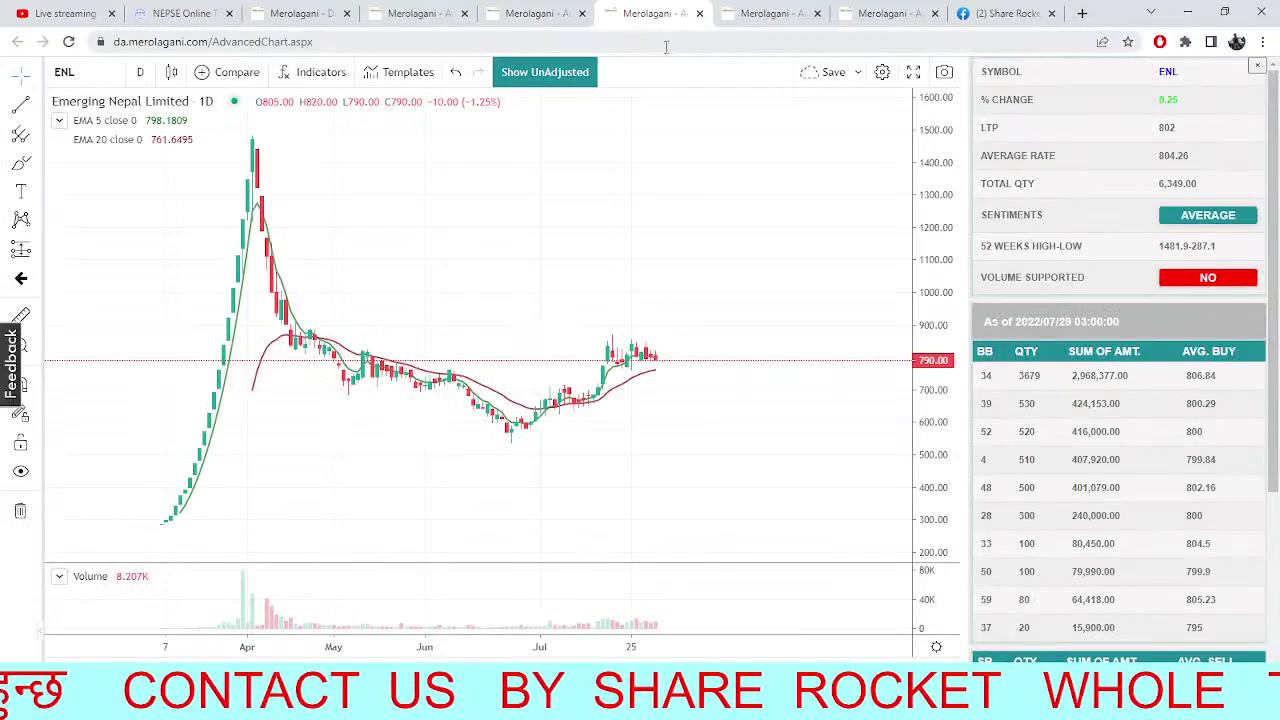
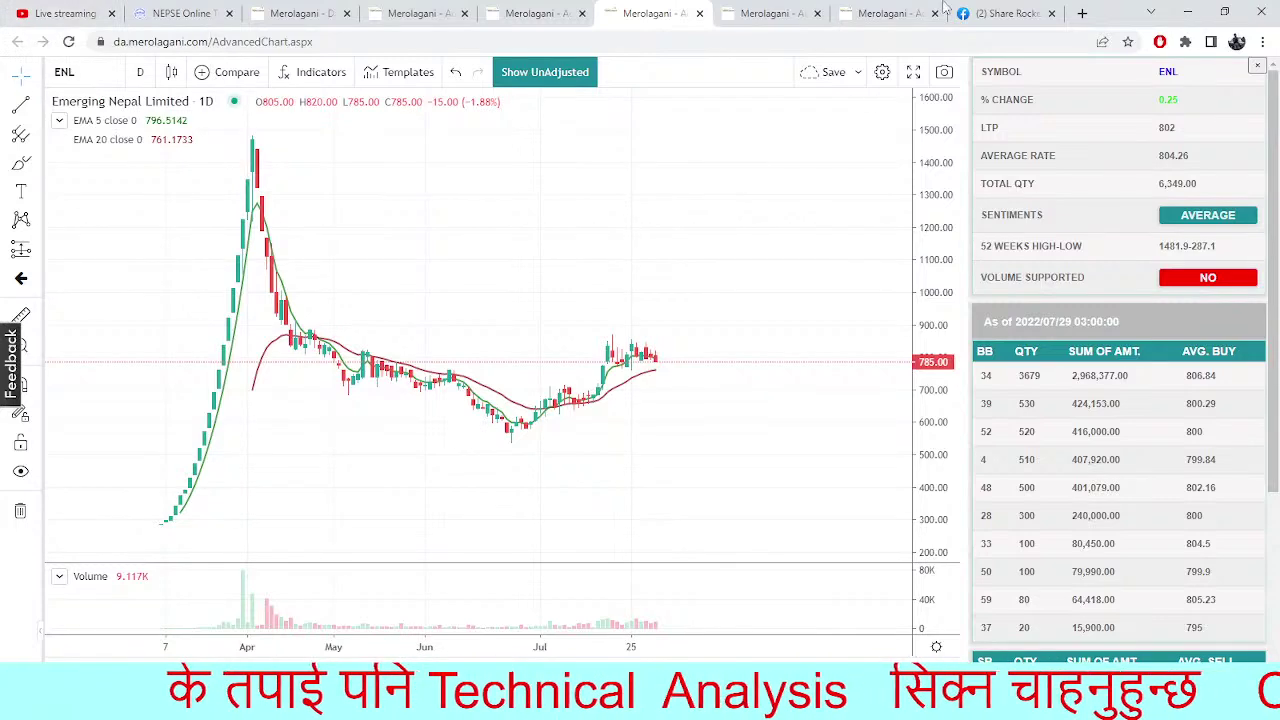
Load Lumbini Bikas Bank (LBBL) in the Trade Management System's Market Depth, examine its orders, and switch to Merolagani's Financial Analysis page
left_click(268, 15)
left_click(182, 13)
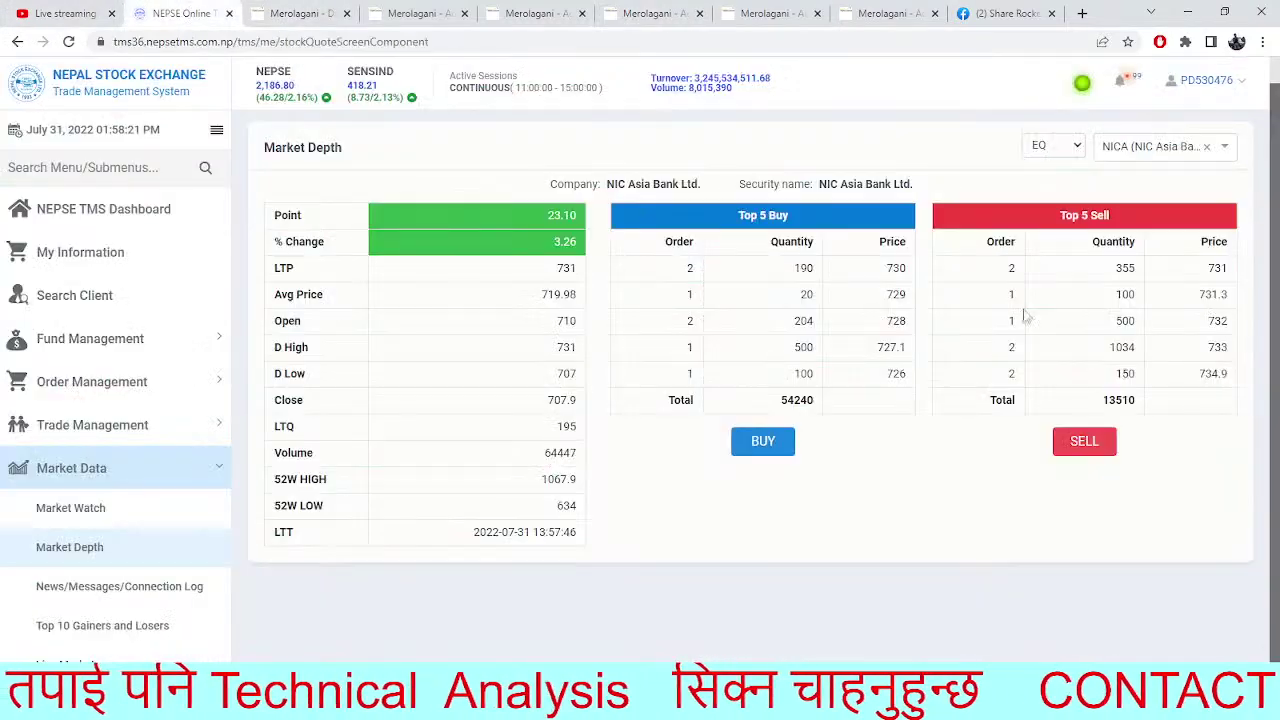
left_click(1207, 147)
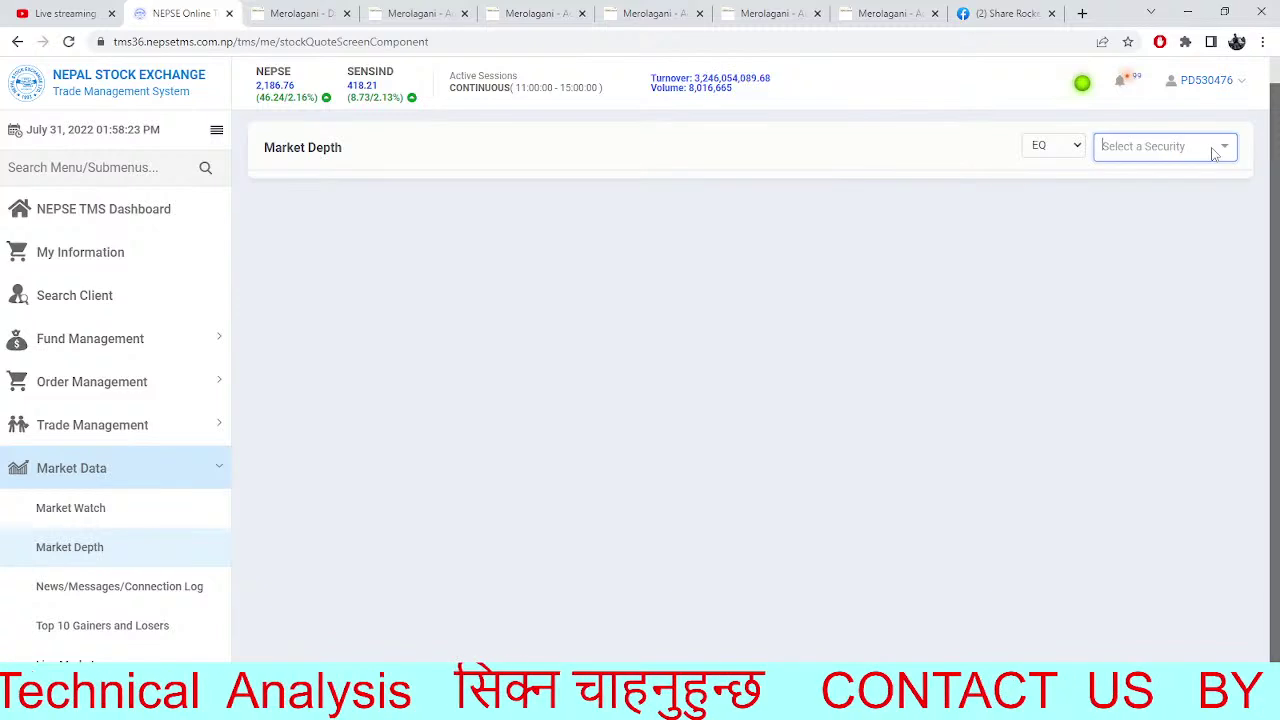
left_click(1210, 150)
type("lbbkl")
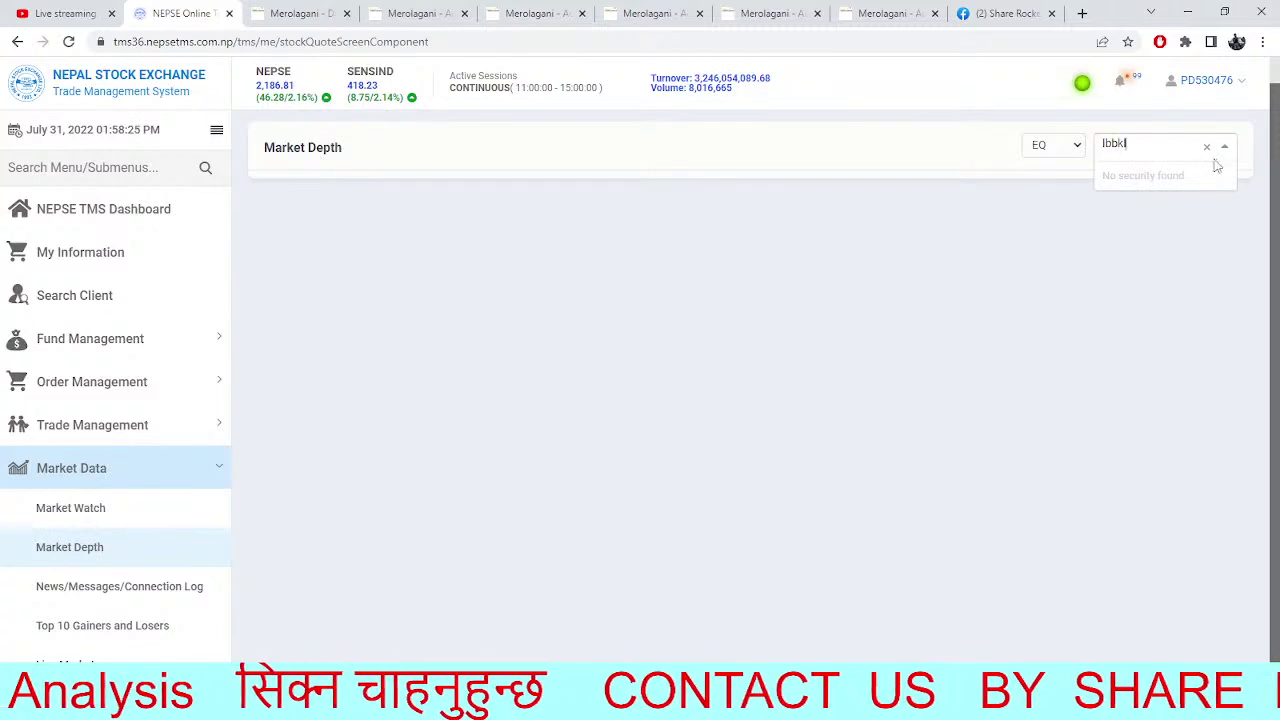
key("BackSpace")
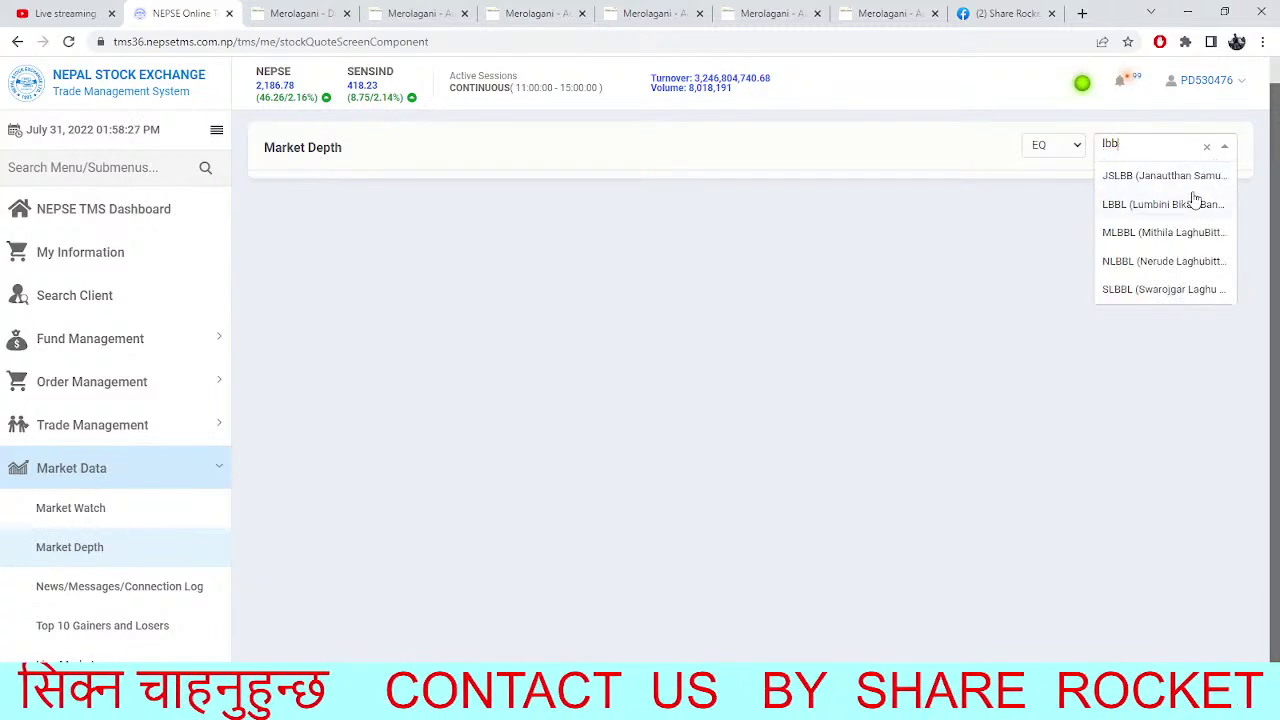
left_click(1153, 208)
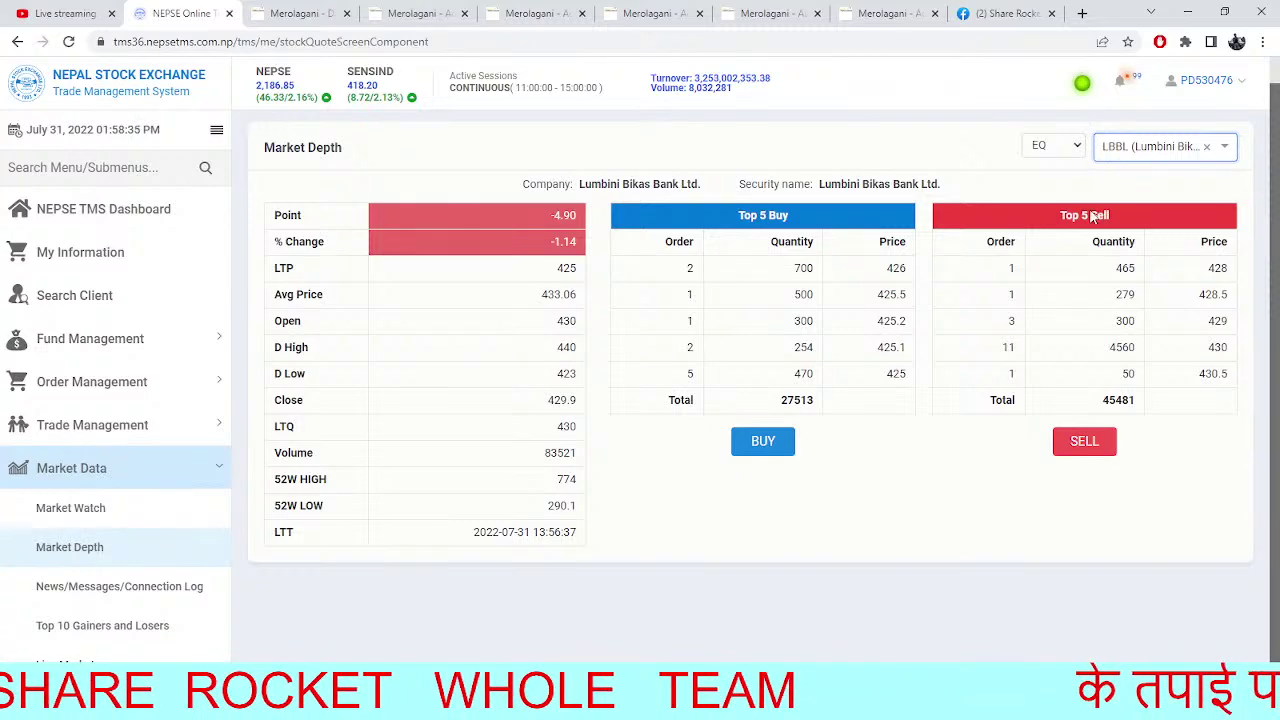
left_click(300, 13)
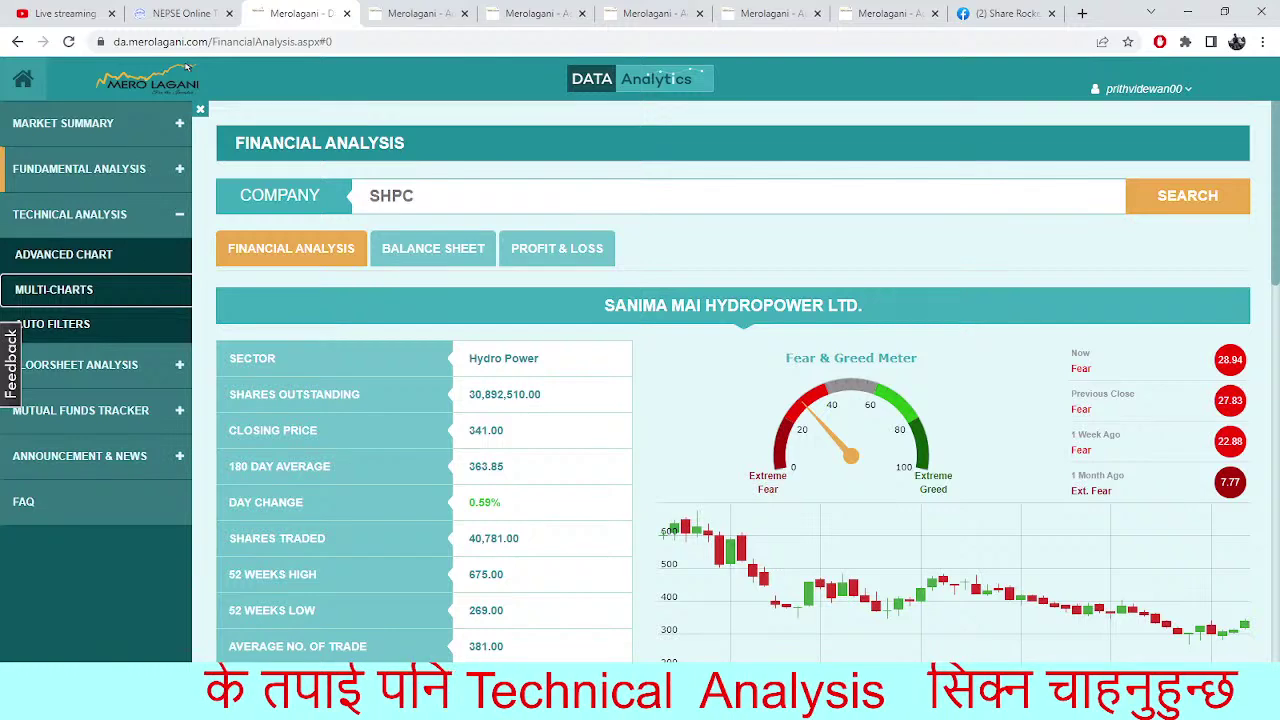
Load Shine Resunga Development Bank (SHINE) in the Trade Management System's Market Depth and examine its top buy and sell orders
left_click(448, 10)
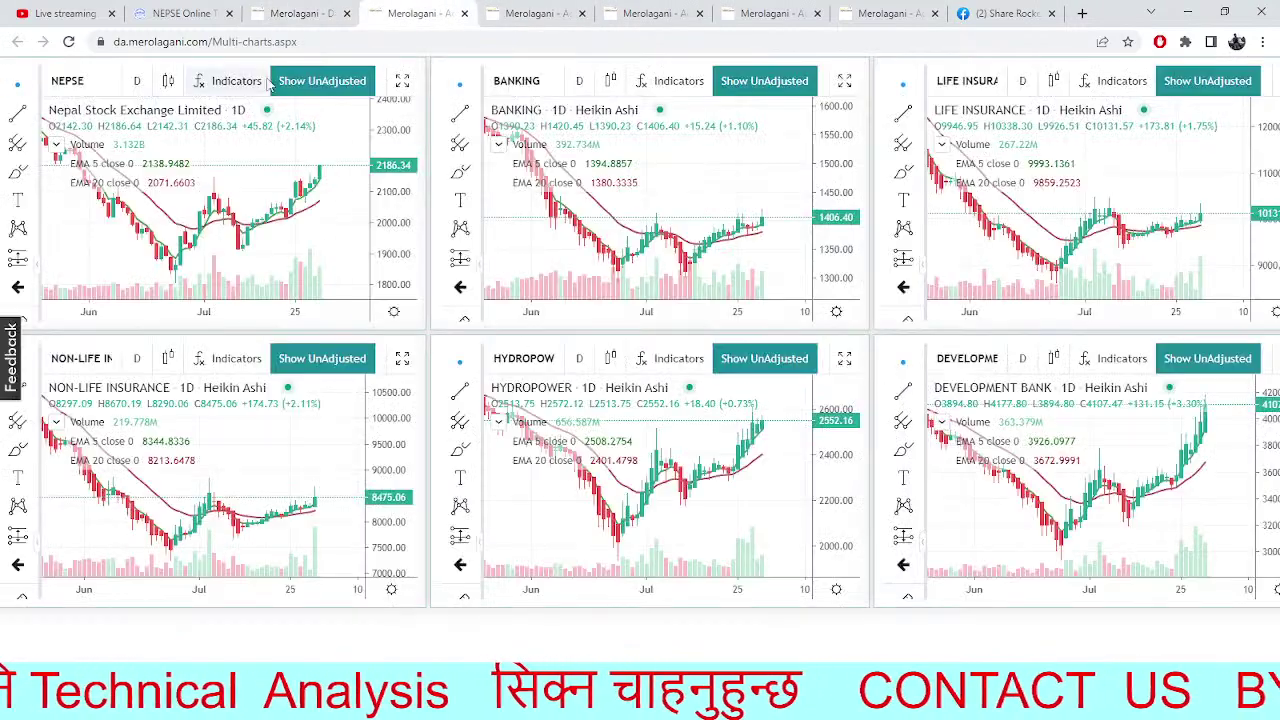
left_click(260, 11)
left_click(197, 11)
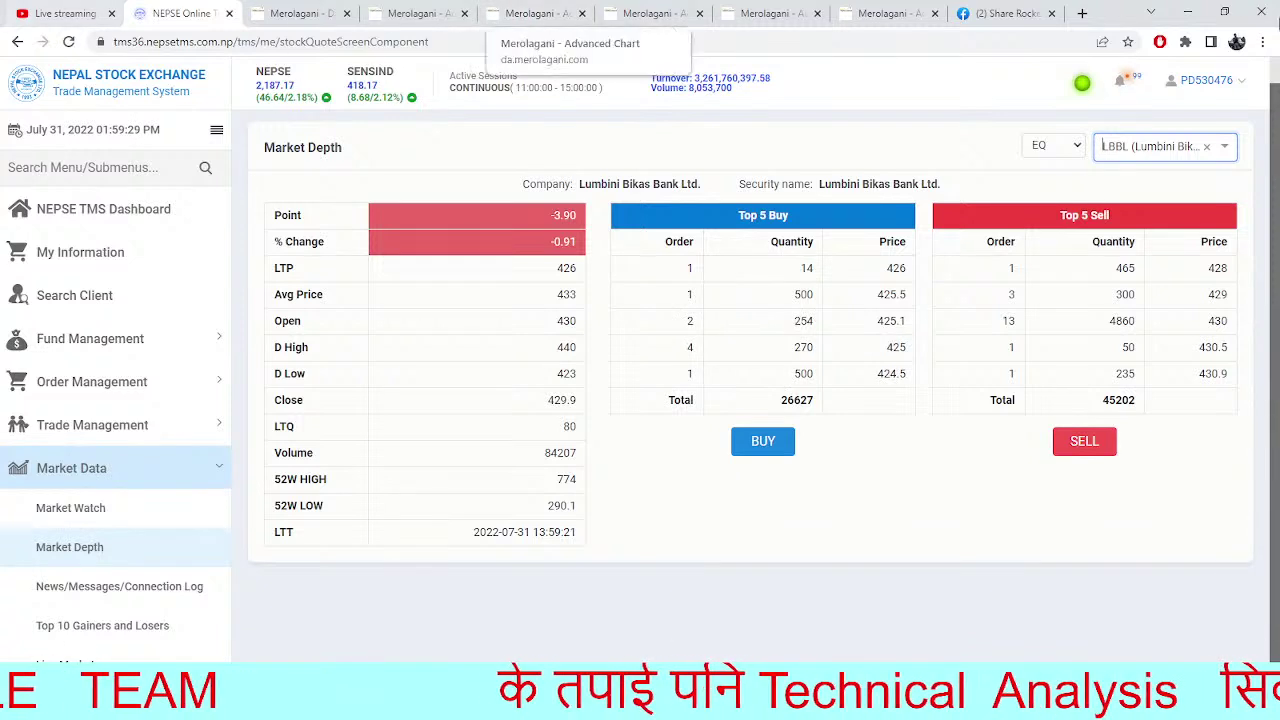
left_click(1206, 148)
type("shine")
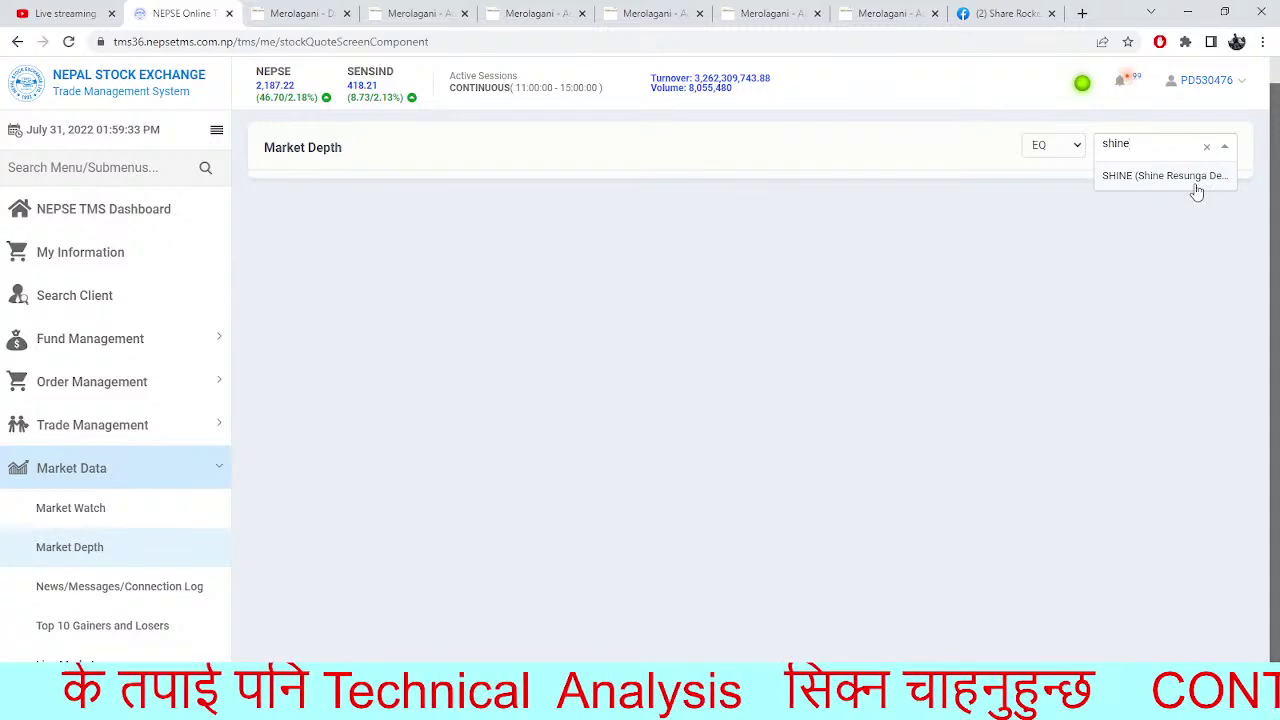
left_click(1194, 181)
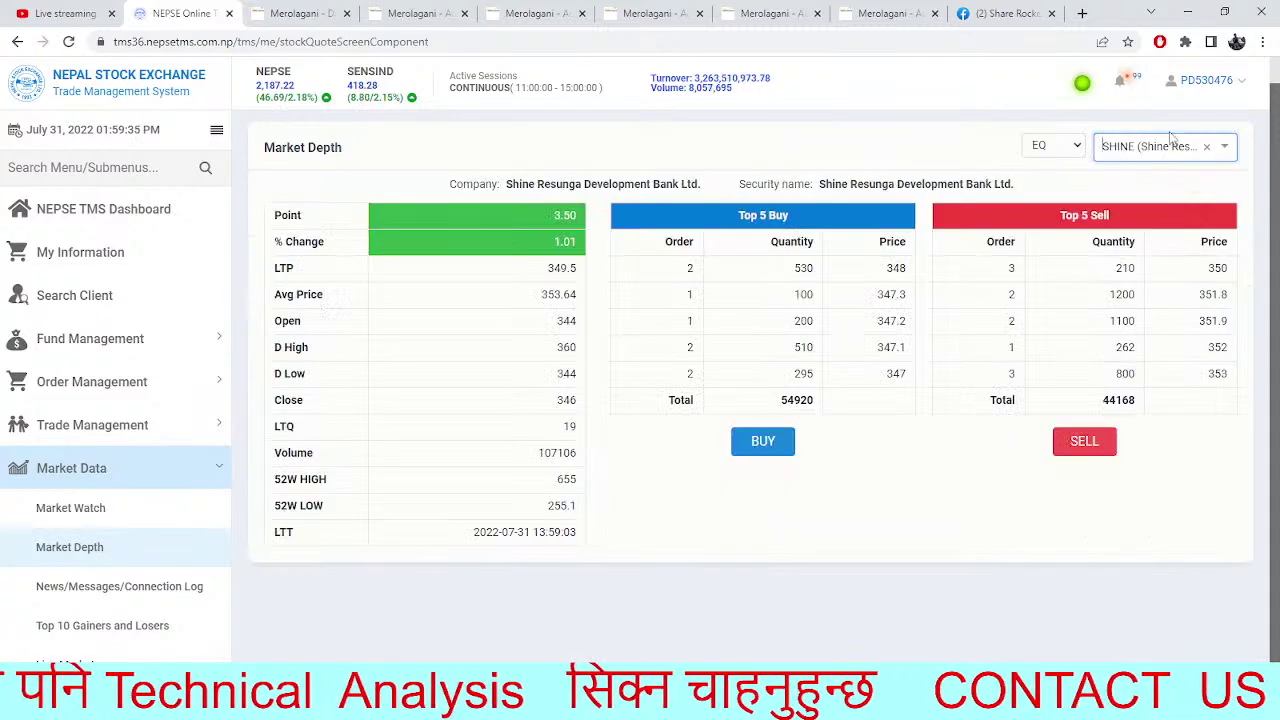
Replace NICA with Shine Resunga Development Bank Ltd. (SHINE) on Merolagani's daily pivot chart and examine its price trend
left_click(770, 13)
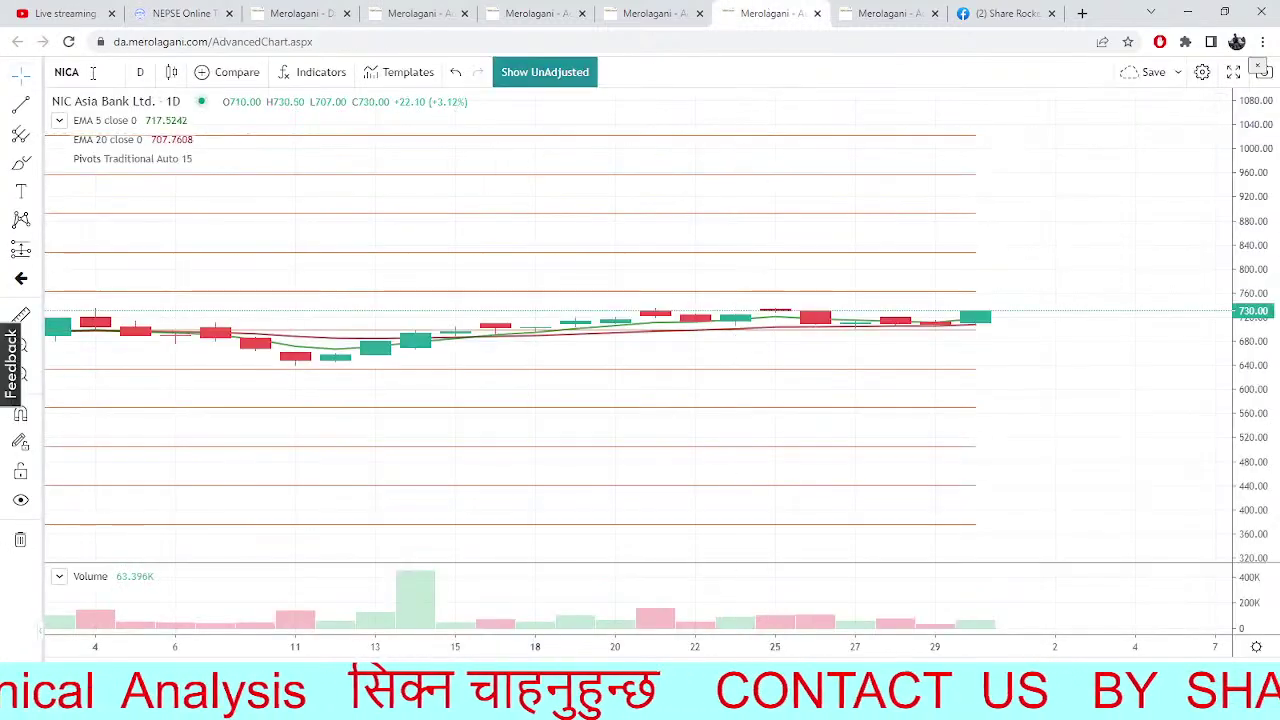
left_click(93, 72)
type("SHIN")
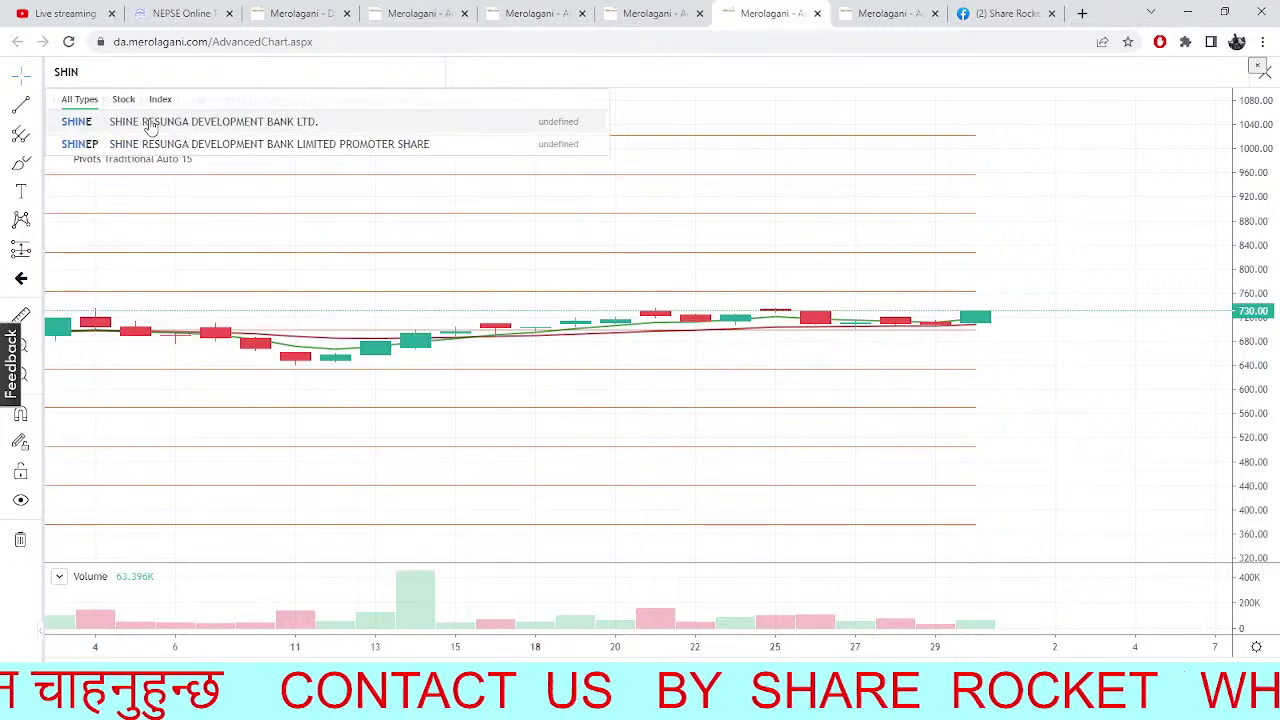
left_click(150, 123)
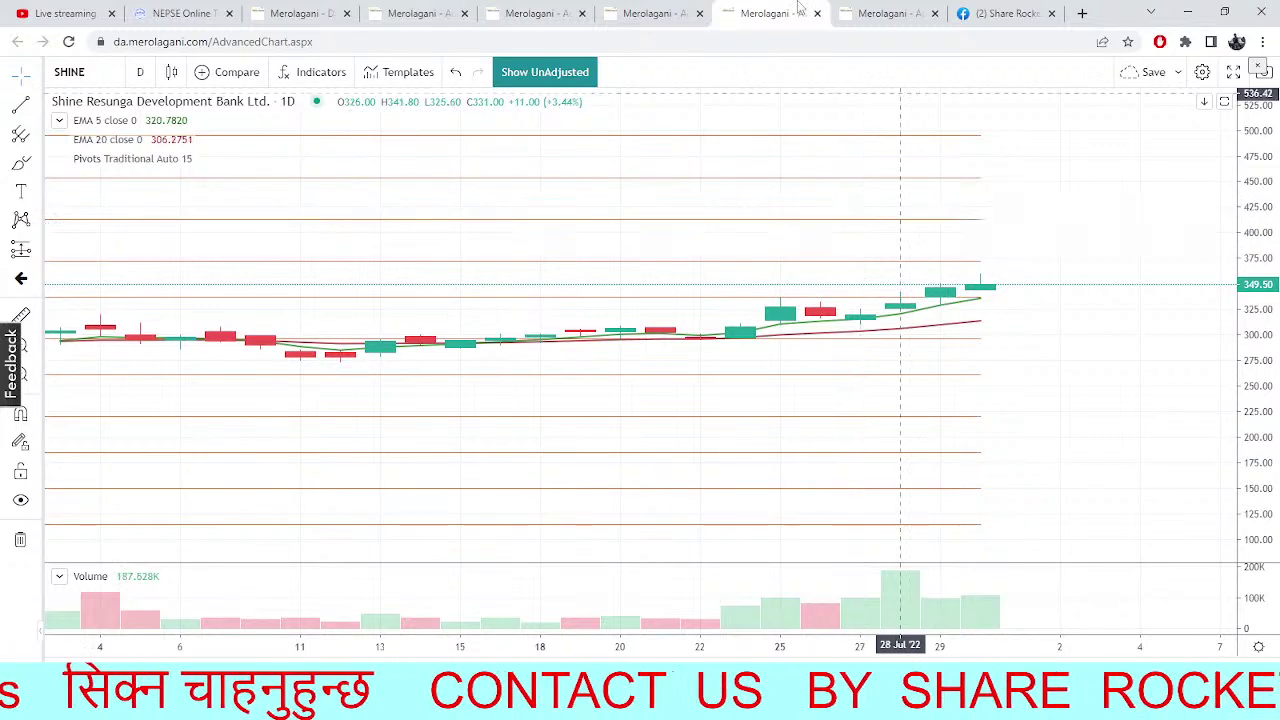
Return to the Trade Management System's Market Depth and load NIC Asia Bank (NICA) to examine its orders
left_click(180, 13)
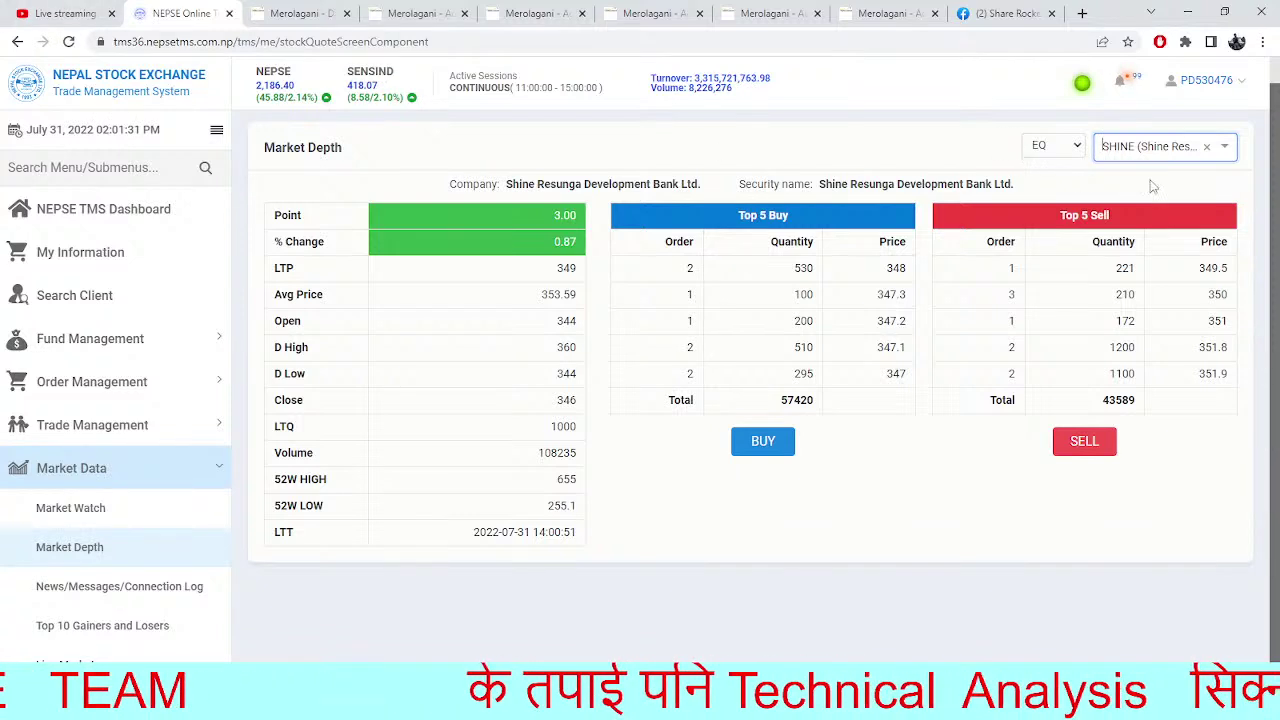
left_click(1203, 150)
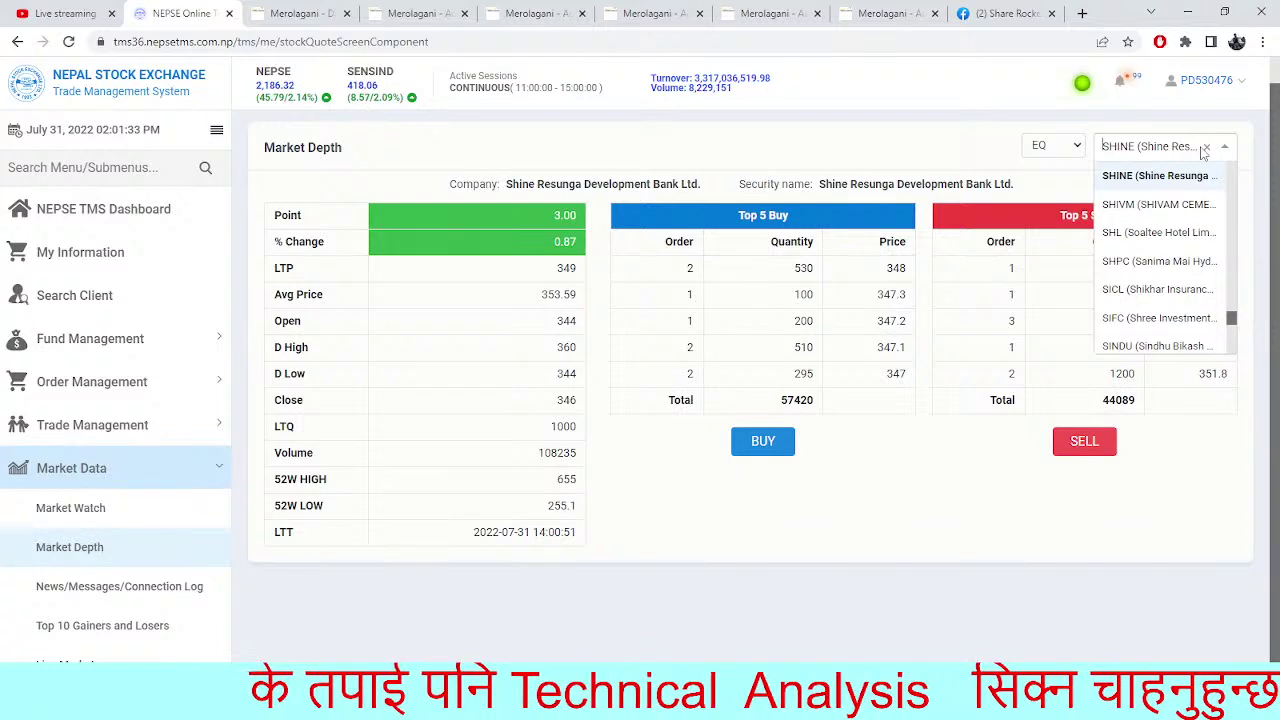
type("nica")
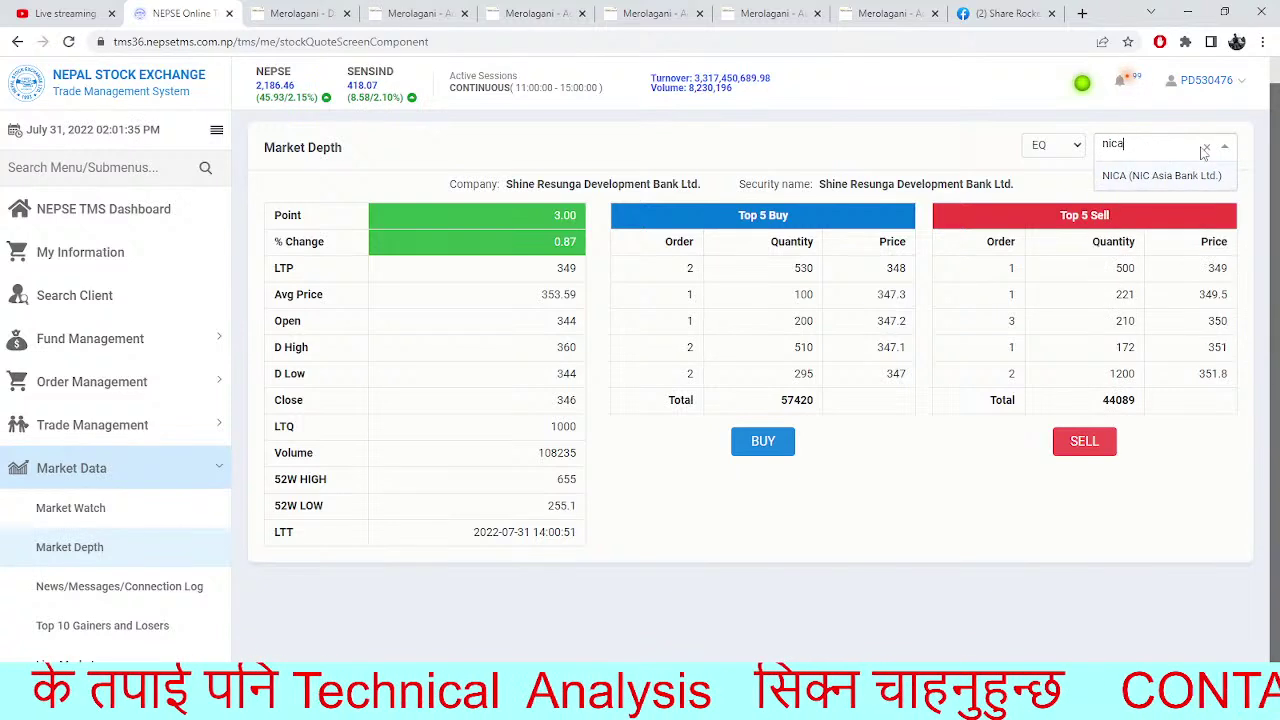
key("Return")
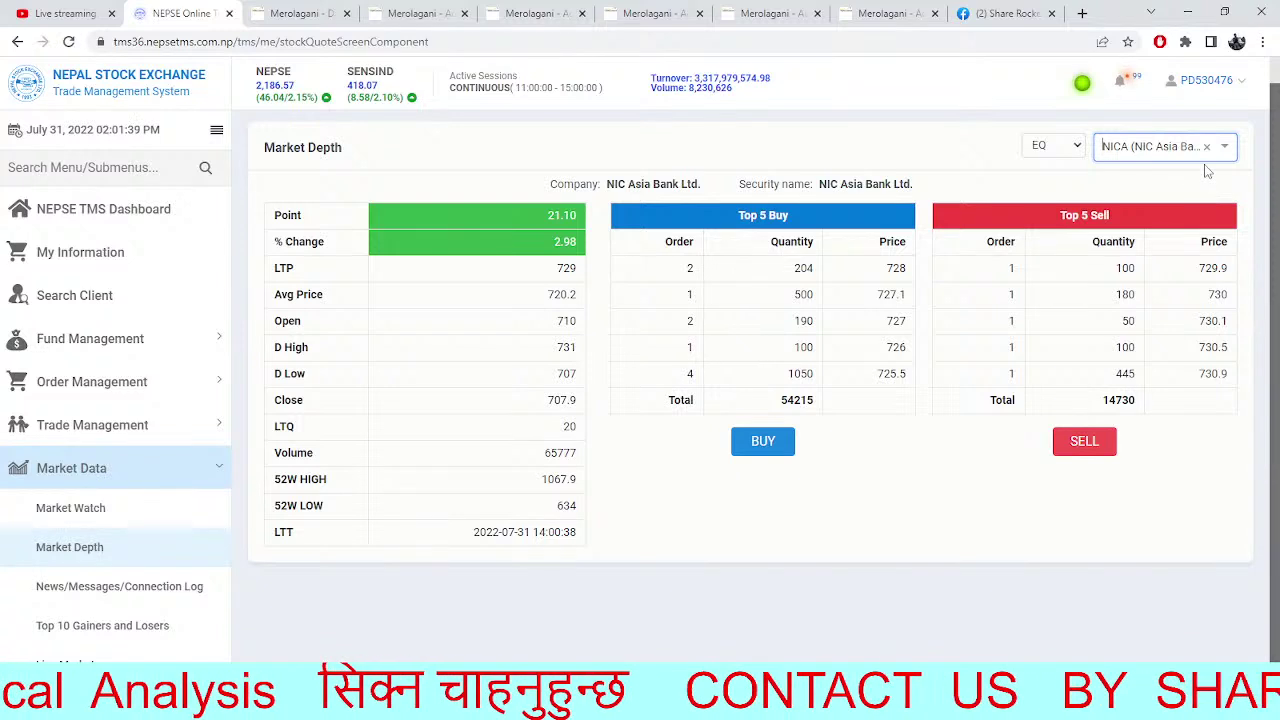
Load Shivam Cements (SHIVM) in Market Depth and examine its top buy and sell orders
left_click(1207, 147)
type("shiv")
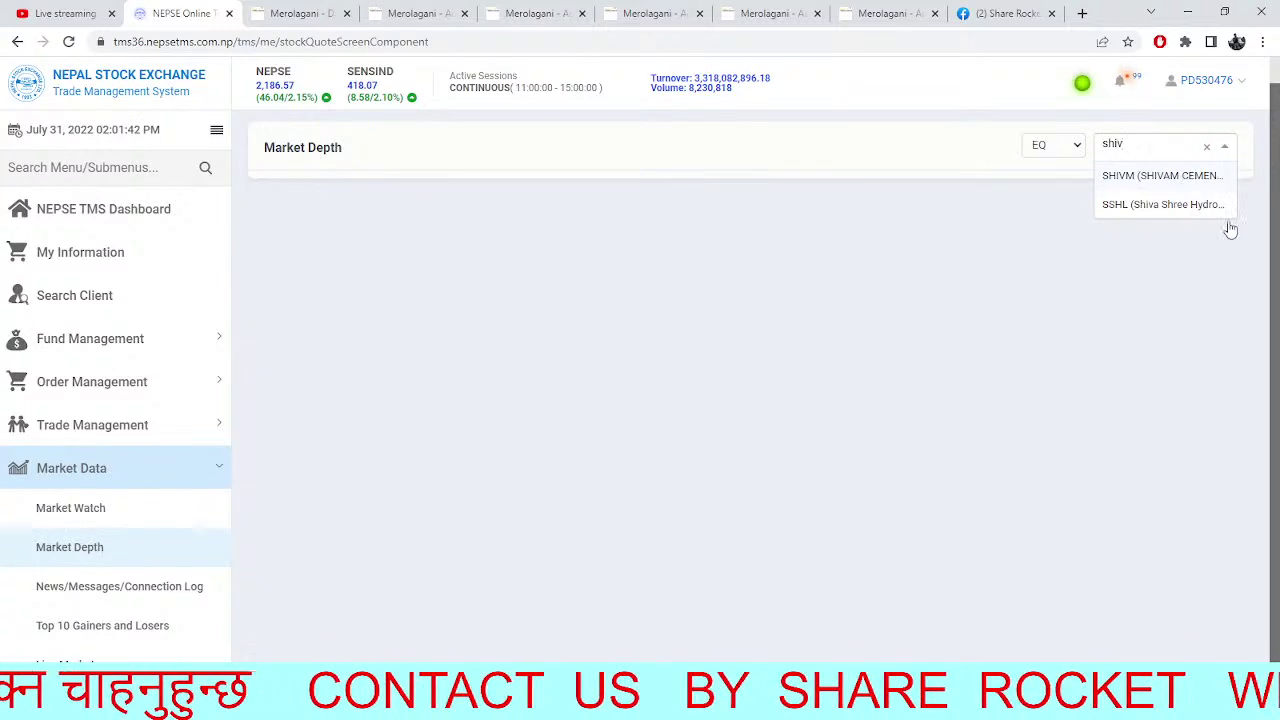
left_click(1190, 180)
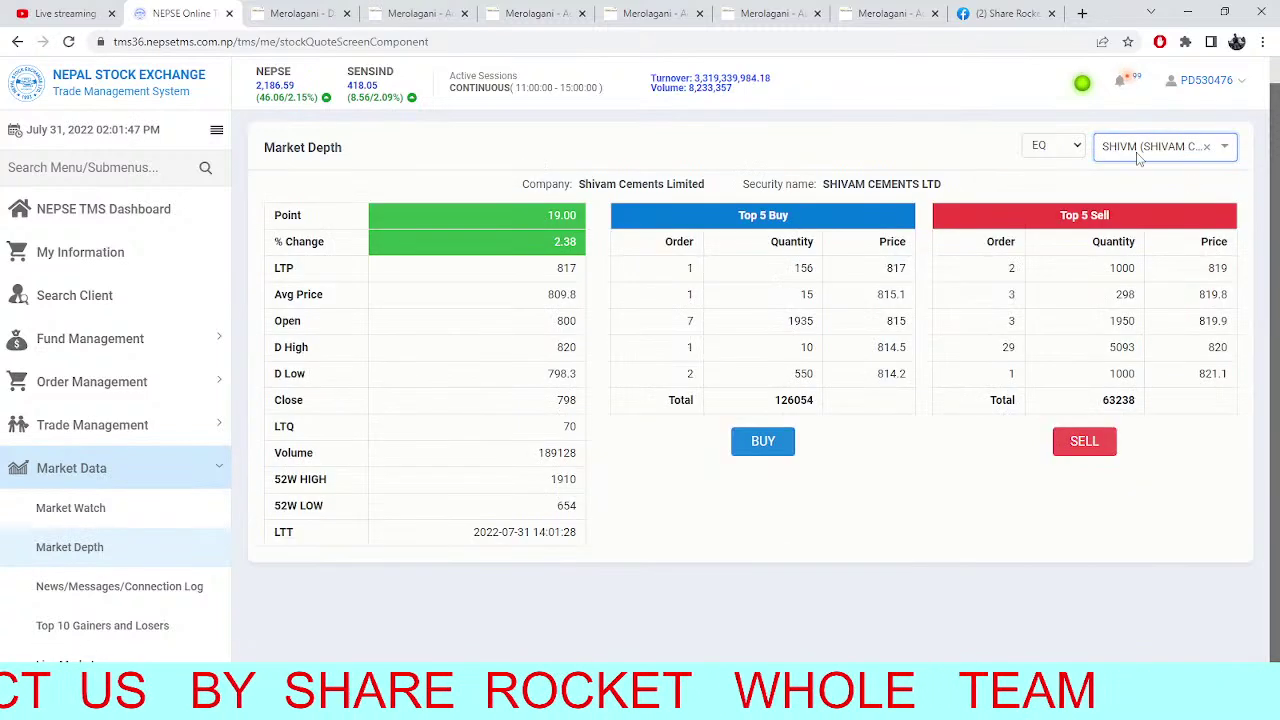
Load Corporate Development Bank (CORBL) in Market Depth and examine its top buy and sell orders
left_click(1207, 148)
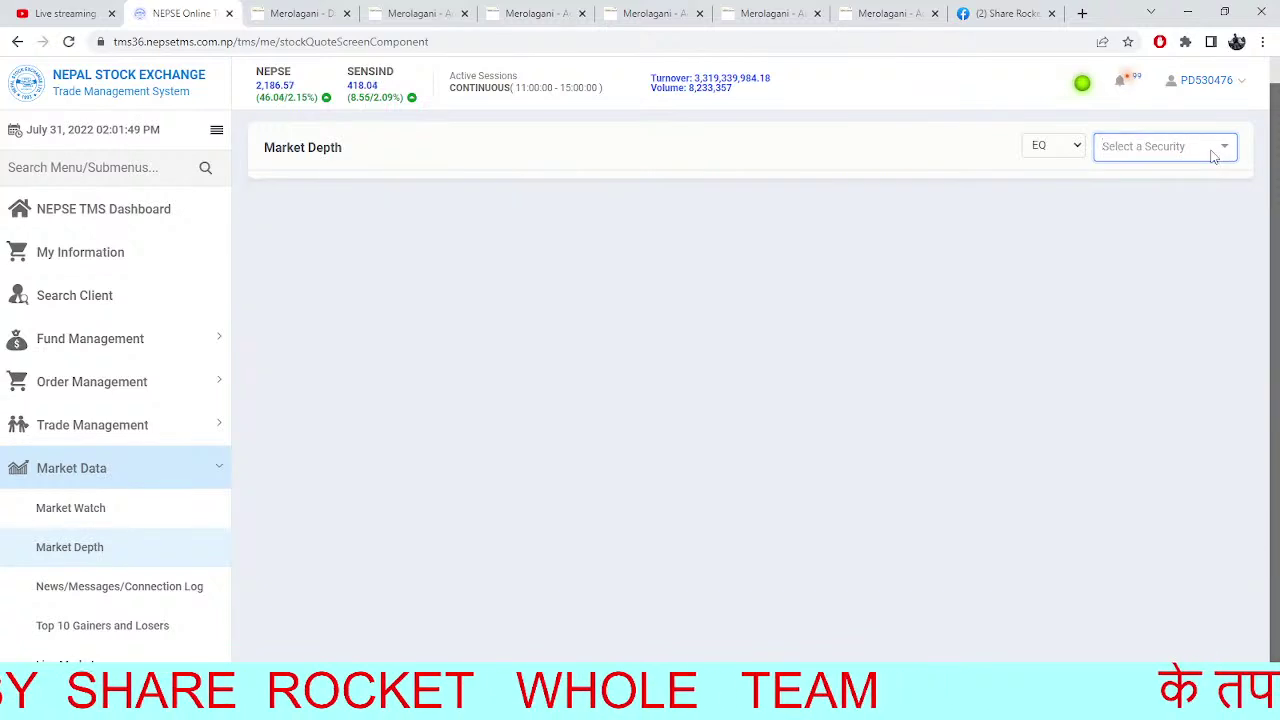
type("corbl")
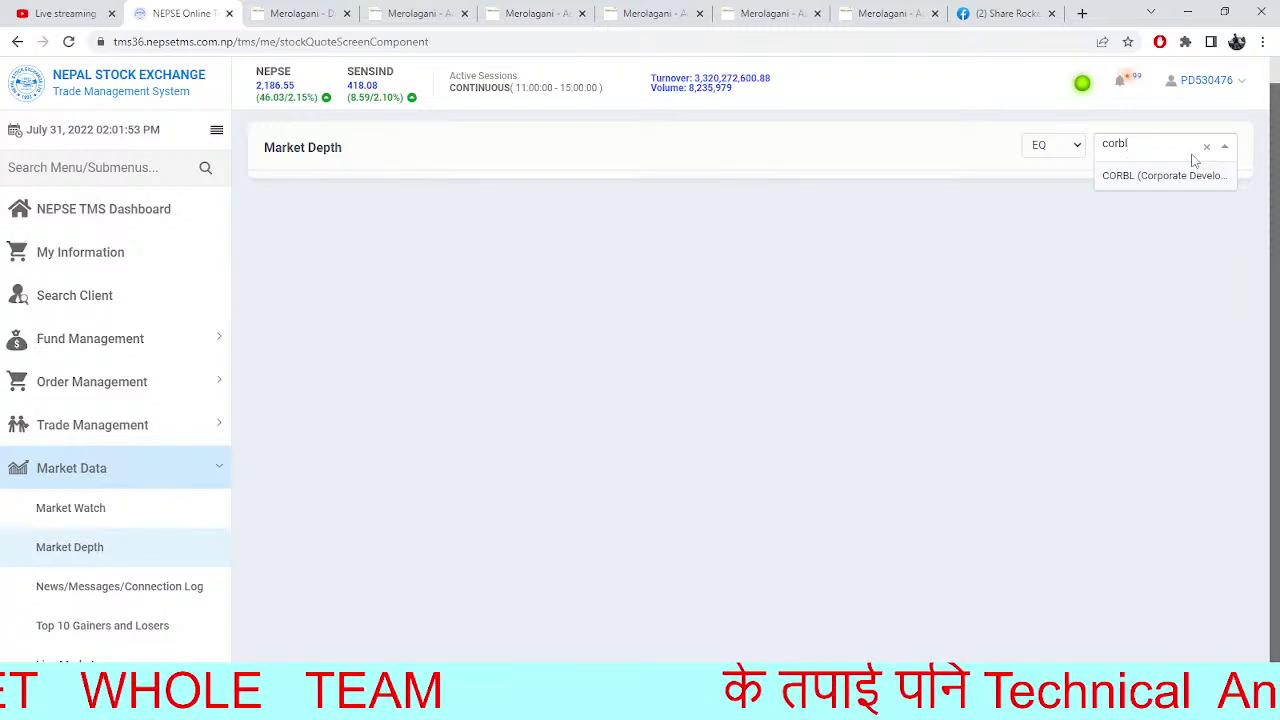
left_click(1163, 176)
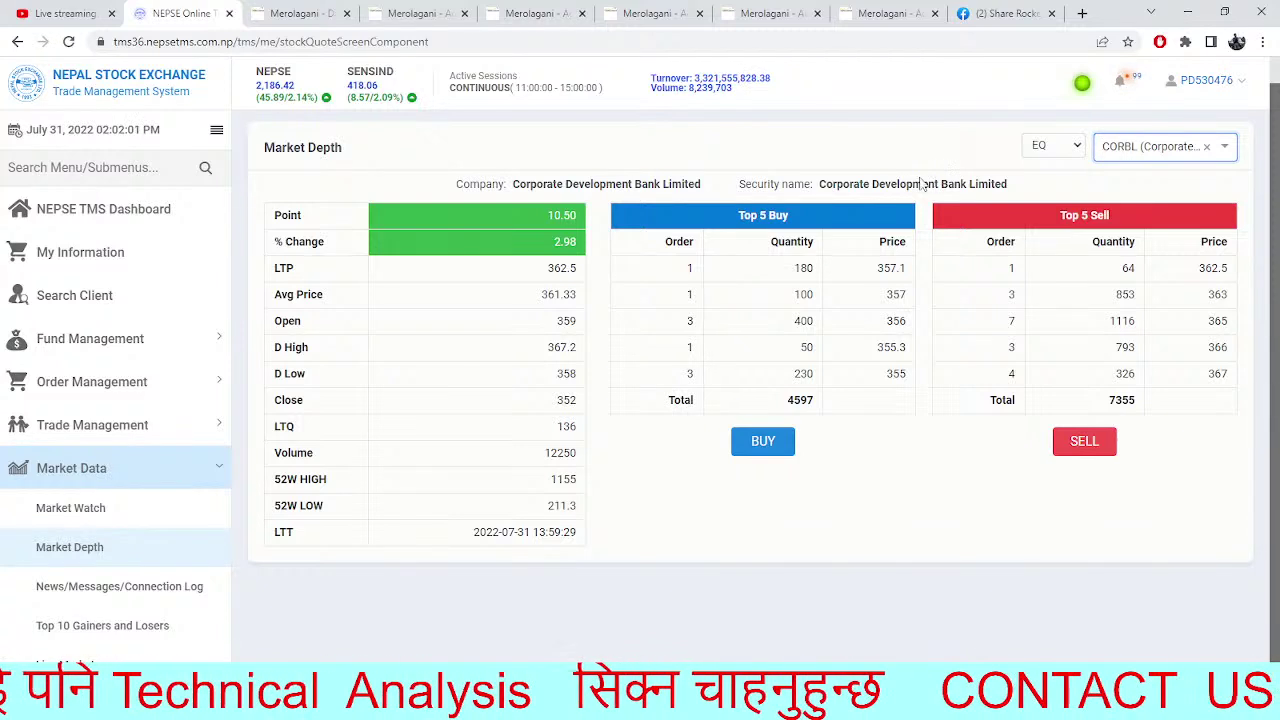
Switch to Merolagani's UMRH daily pivot chart and examine the latest candles against the pivot levels
left_click(415, 12)
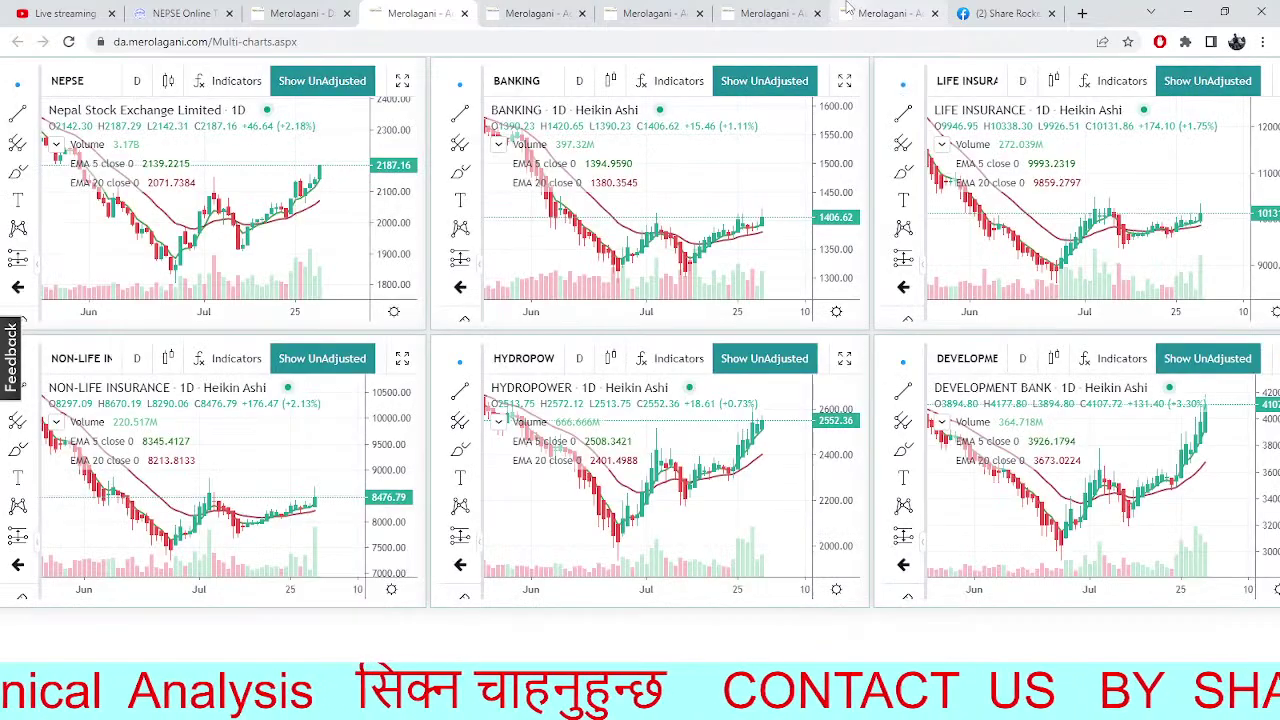
left_click(846, 10)
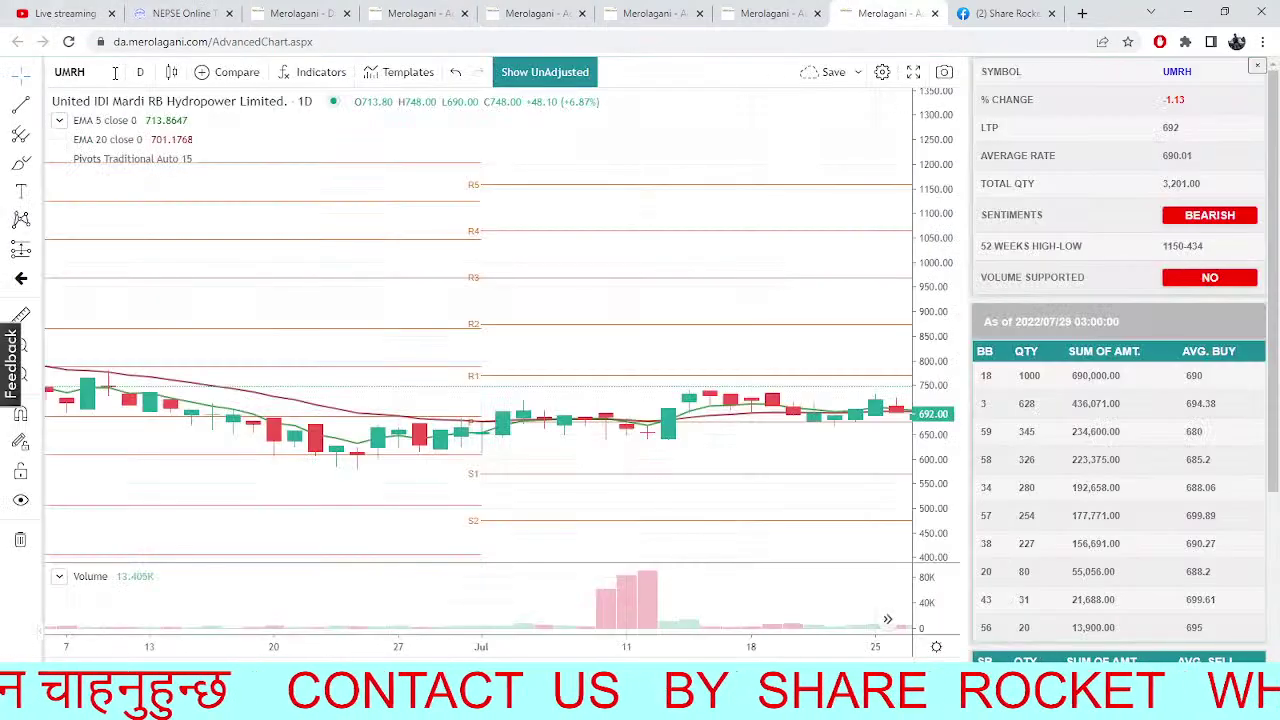
left_click_drag(663, 323, 527, 302)
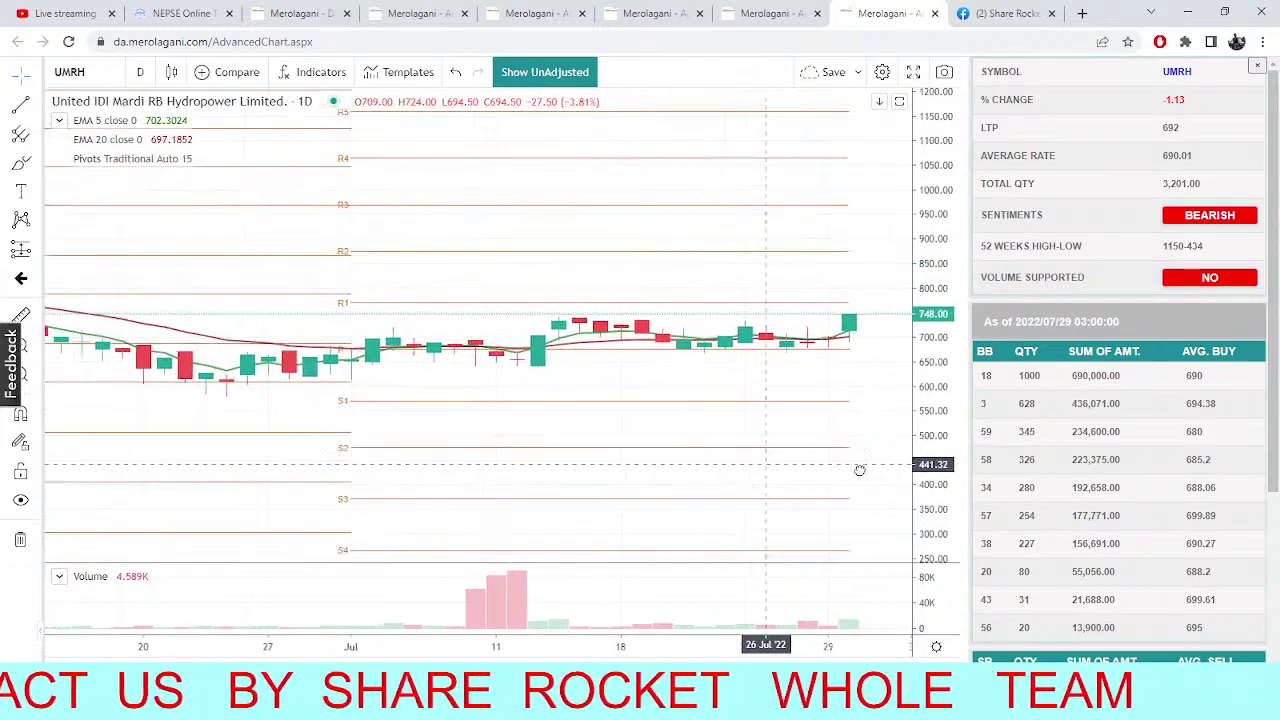
Review the CORBL market depth, the NEPSE 15-minute trend channel and the ENL daily chart
left_click(205, 9)
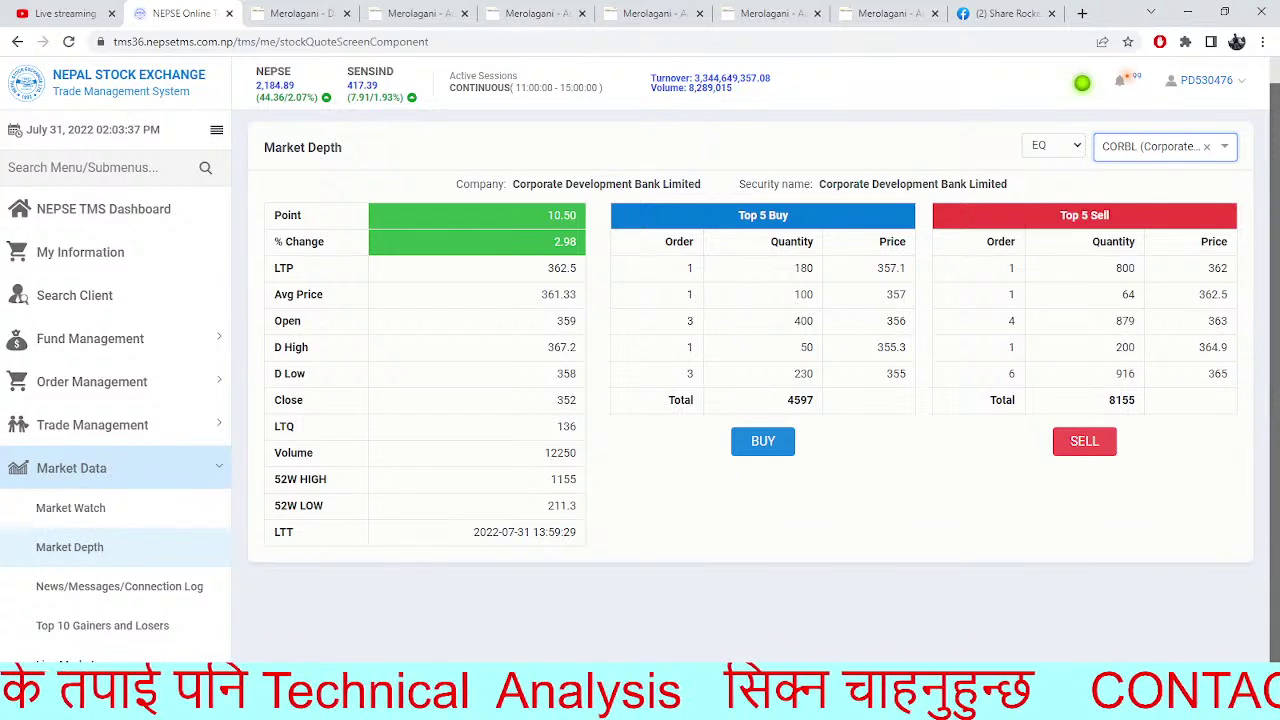
left_click(537, 13)
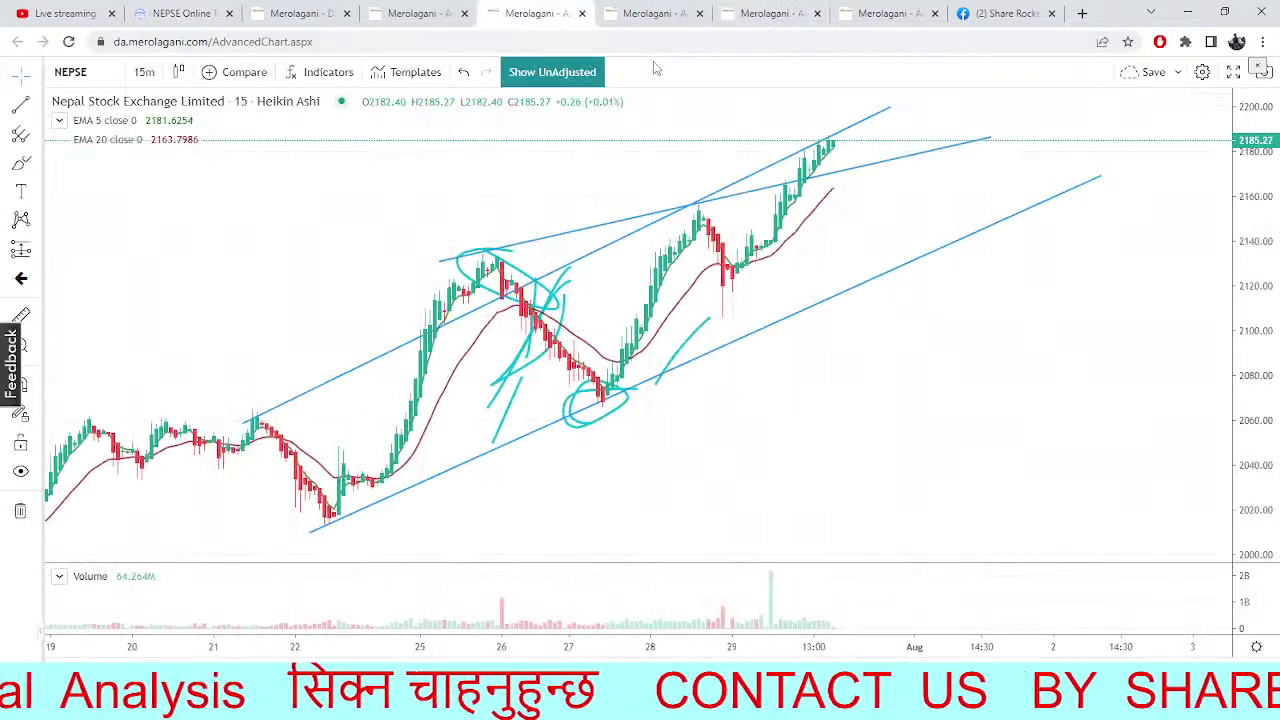
left_click(660, 13)
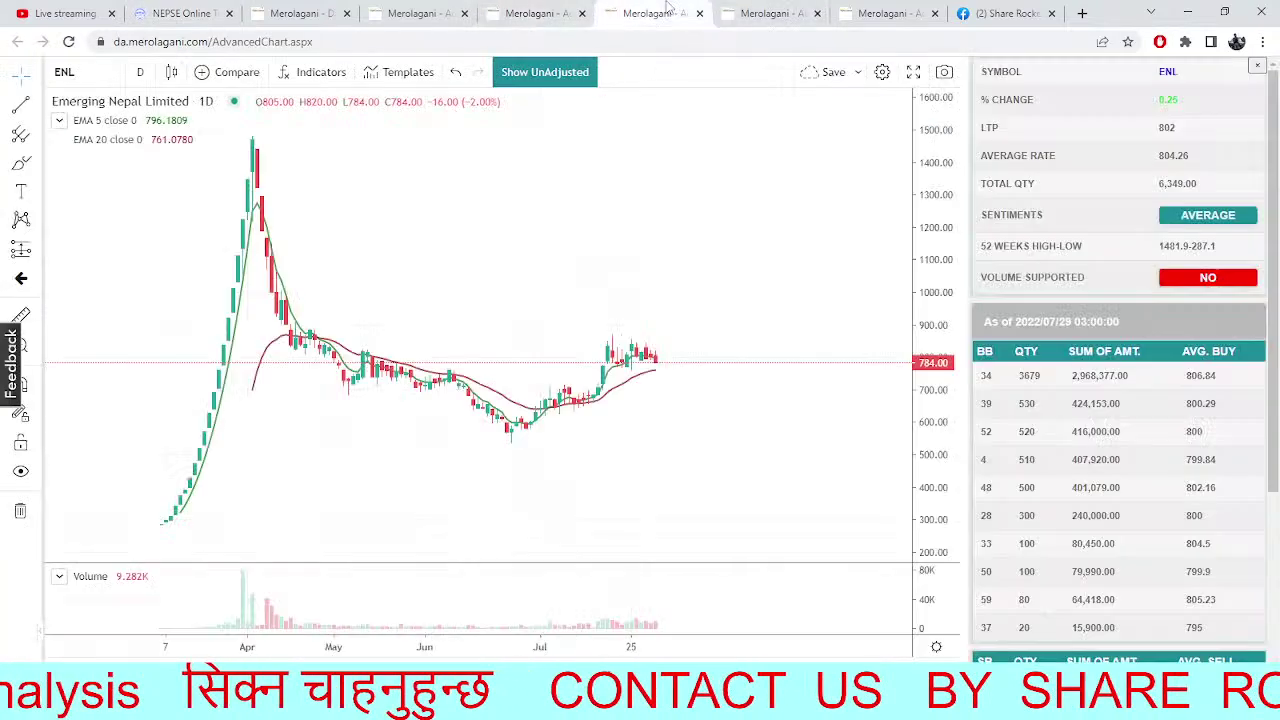
Replace SHINE with Shangrila Development Bank Ltd. (SADBL) on the daily pivot chart and examine its price trend
left_click(743, 11)
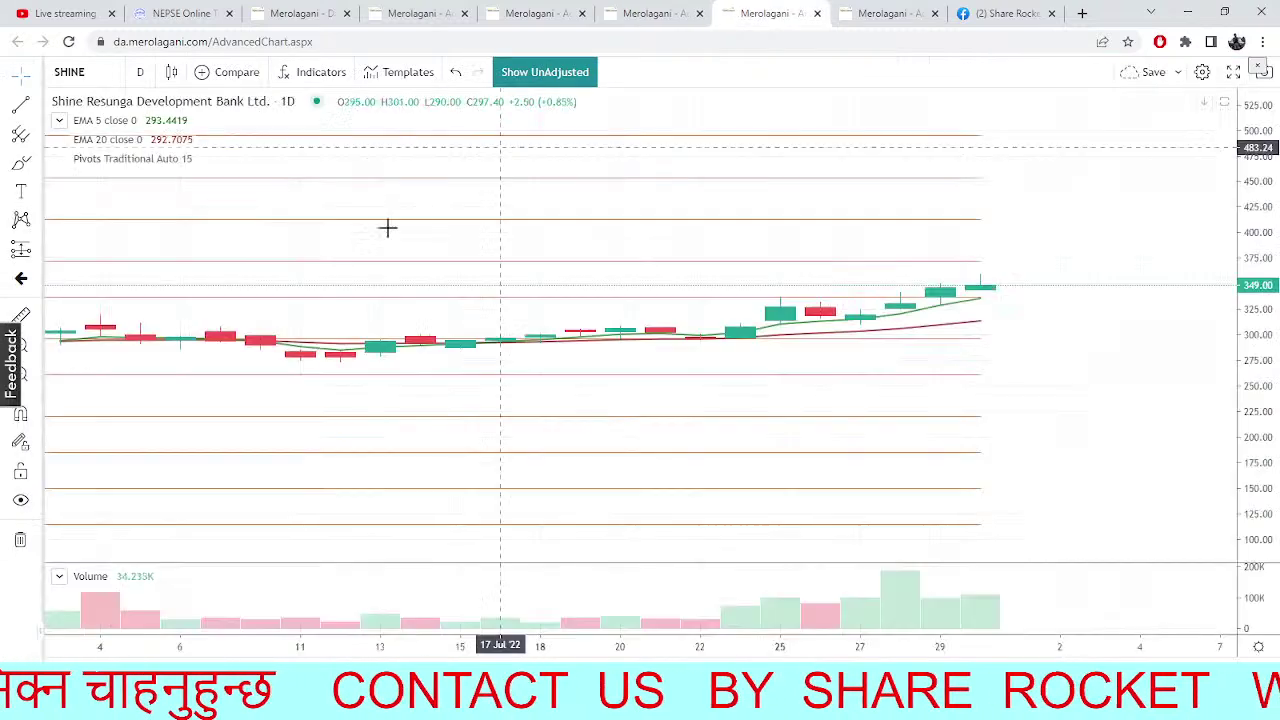
left_click(92, 69)
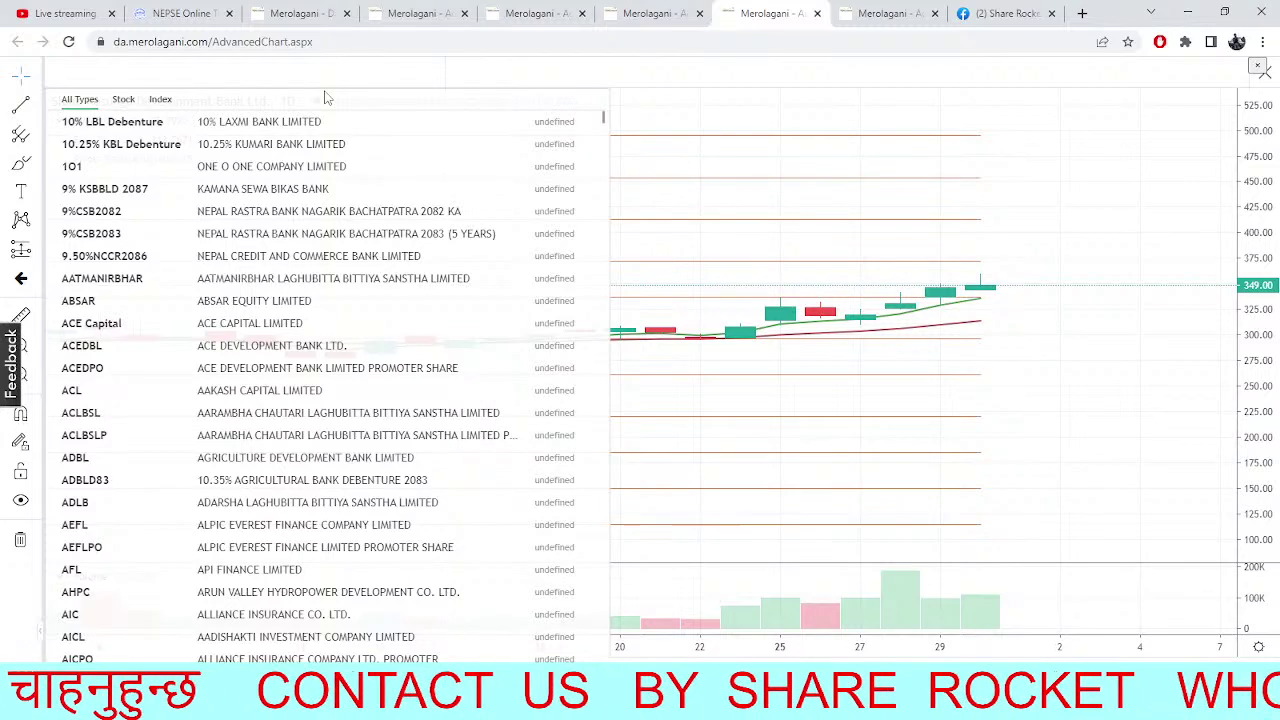
left_click(910, 251)
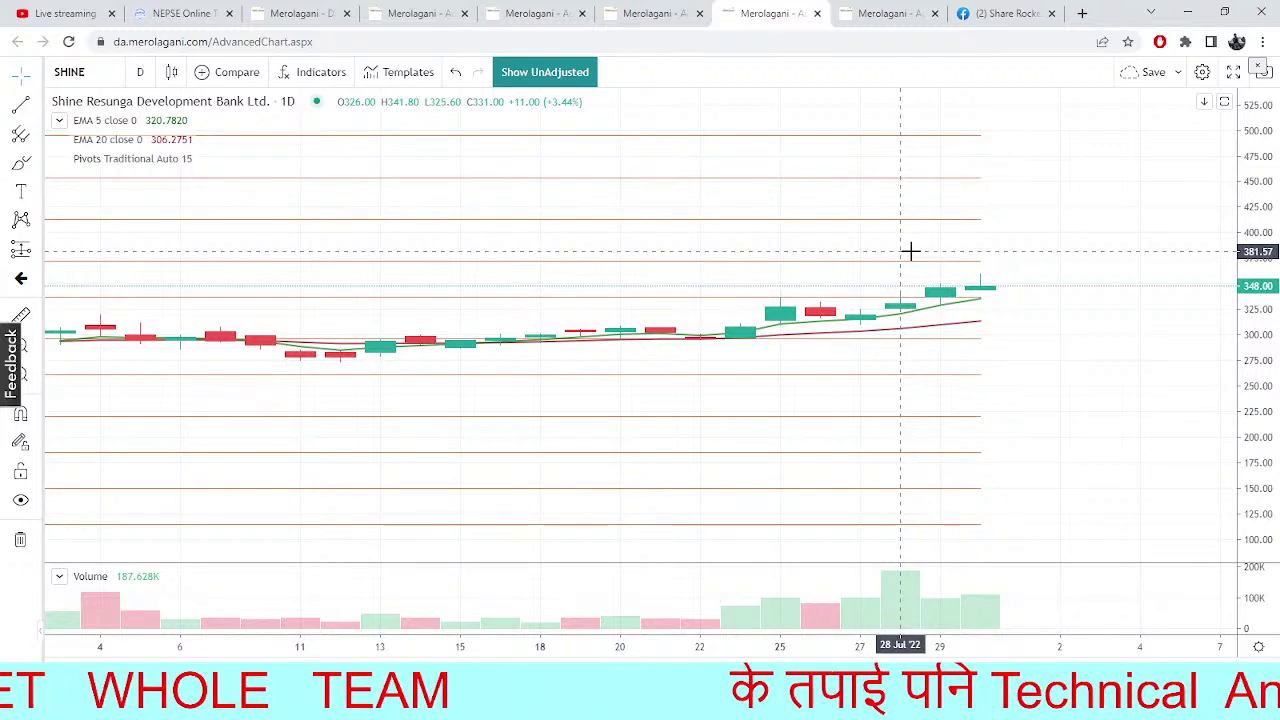
type("SADBL")
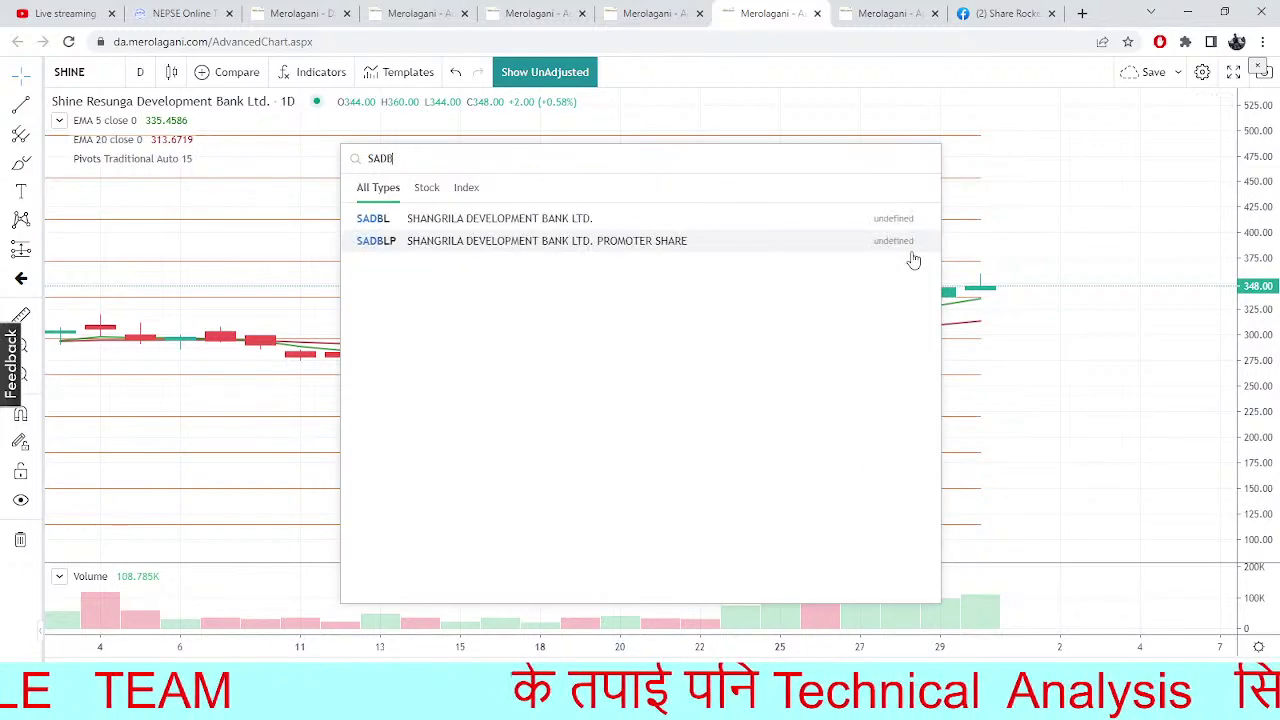
left_click(606, 221)
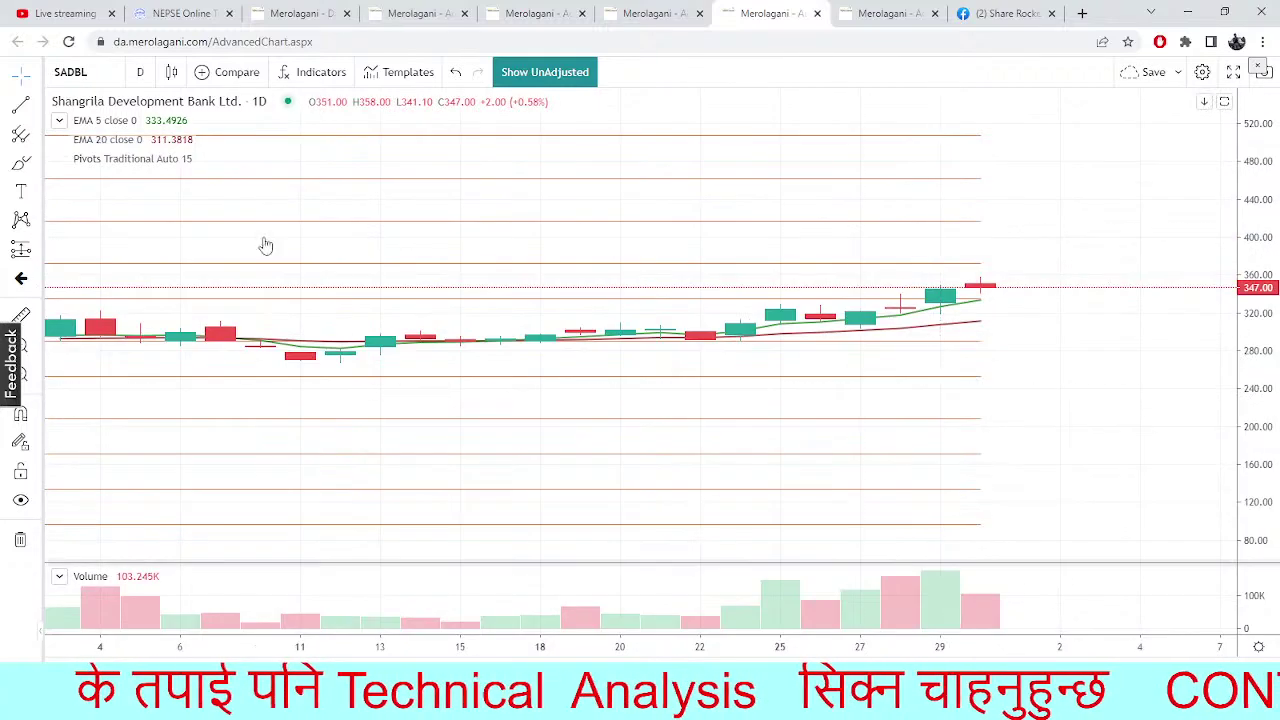
Load Shivam Cements Ltd (SHIVM) on the daily pivot chart in place of SADBL and examine its price trend
left_click(104, 76)
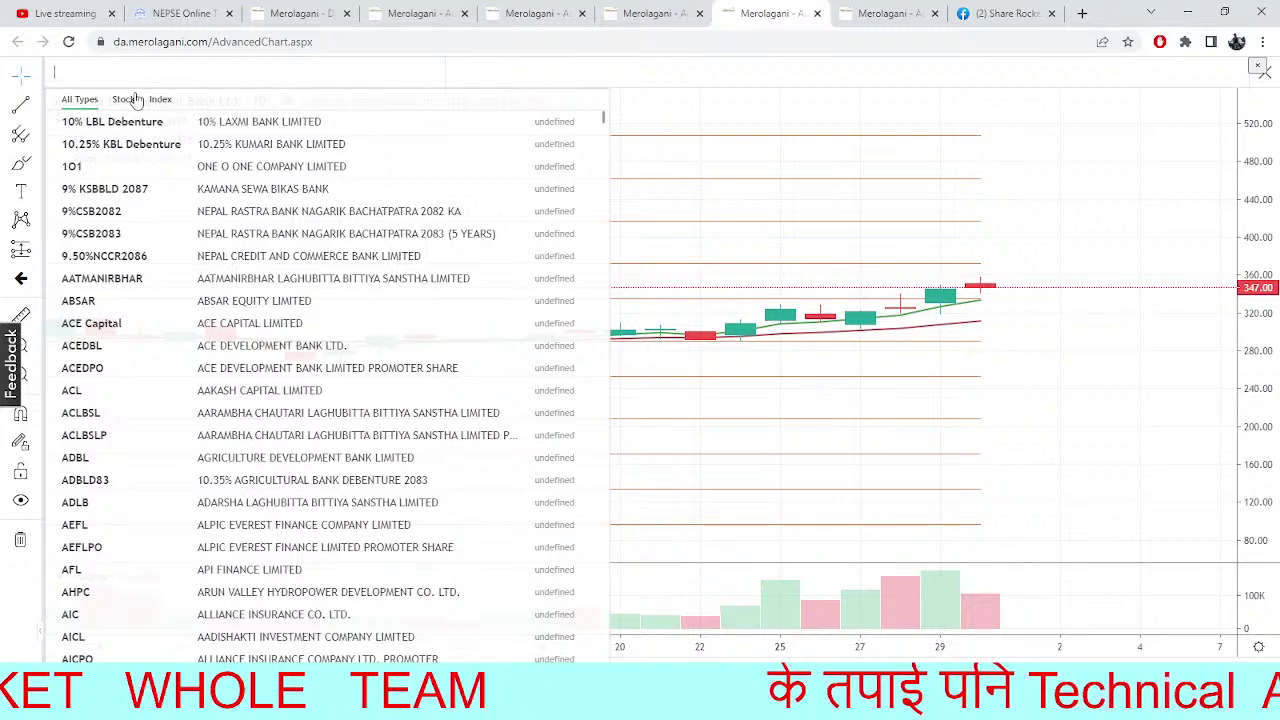
type("SHIVAM")
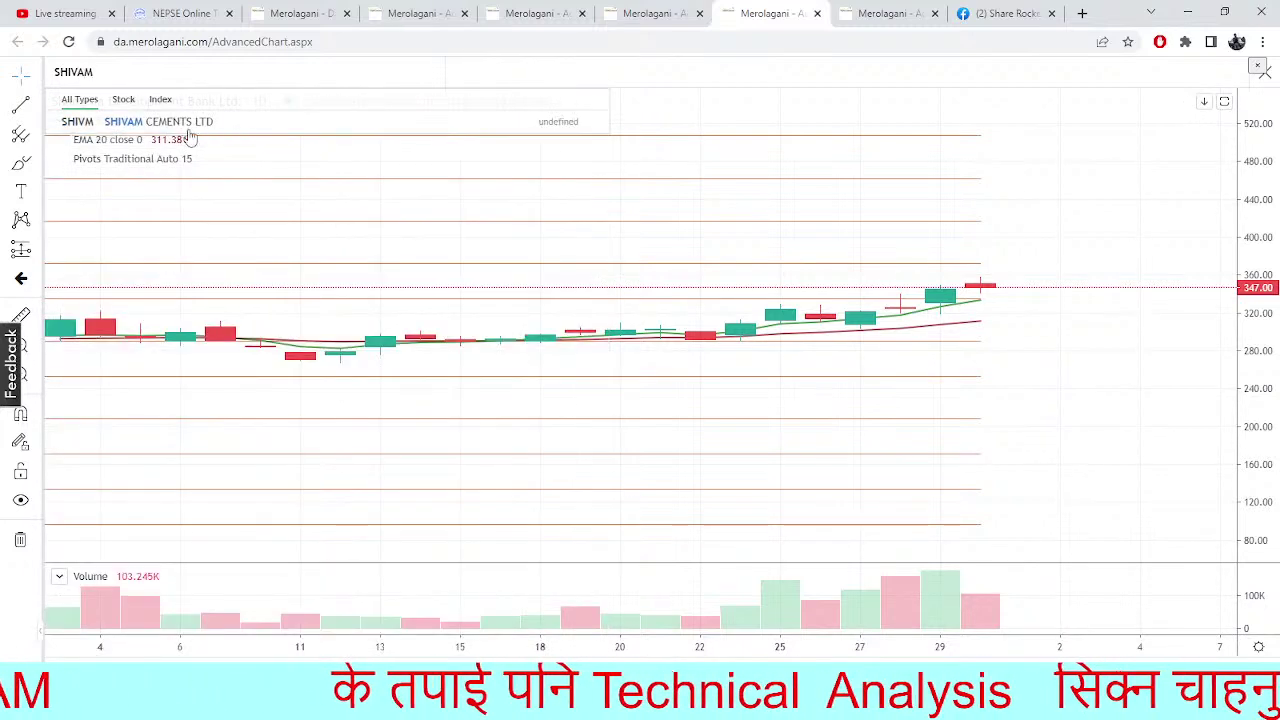
left_click(150, 121)
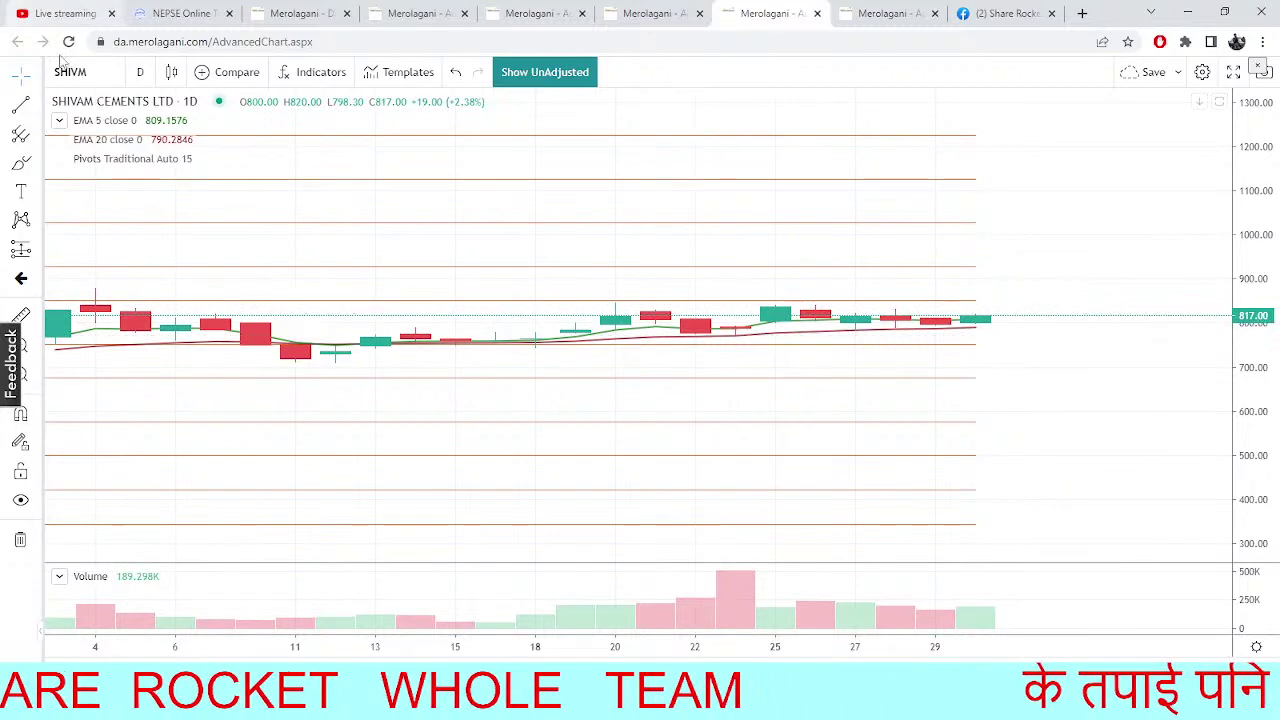
Replace SHIVM with the Nepal Stock Exchange Limited (NEPSE) index on the daily pivot chart and examine its trend
left_click(90, 75)
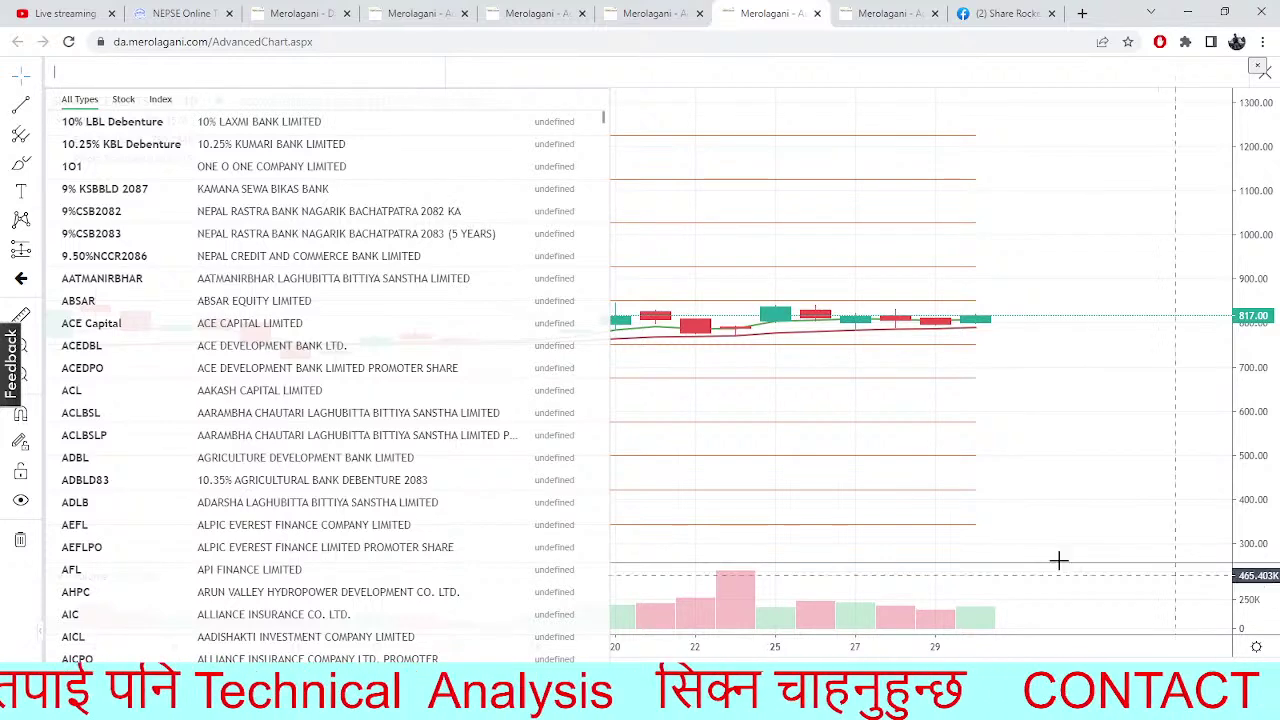
left_click(1055, 452)
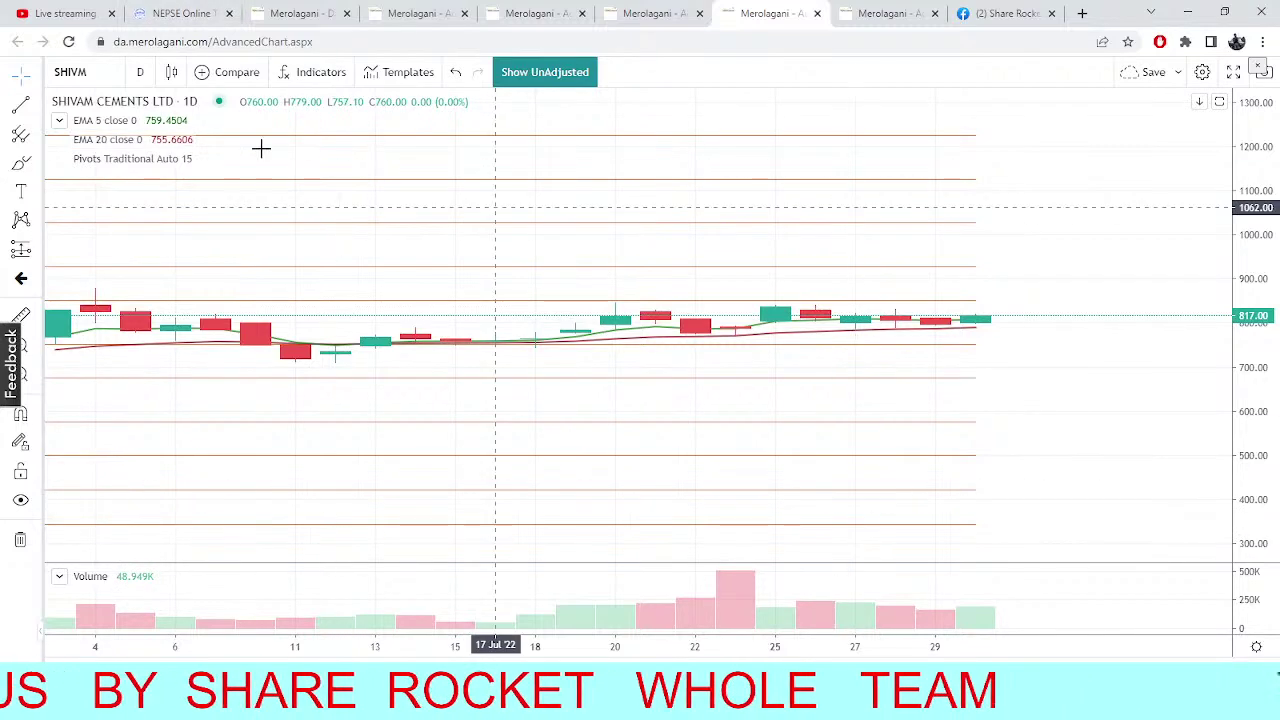
left_click(103, 107)
type("NEPSE")
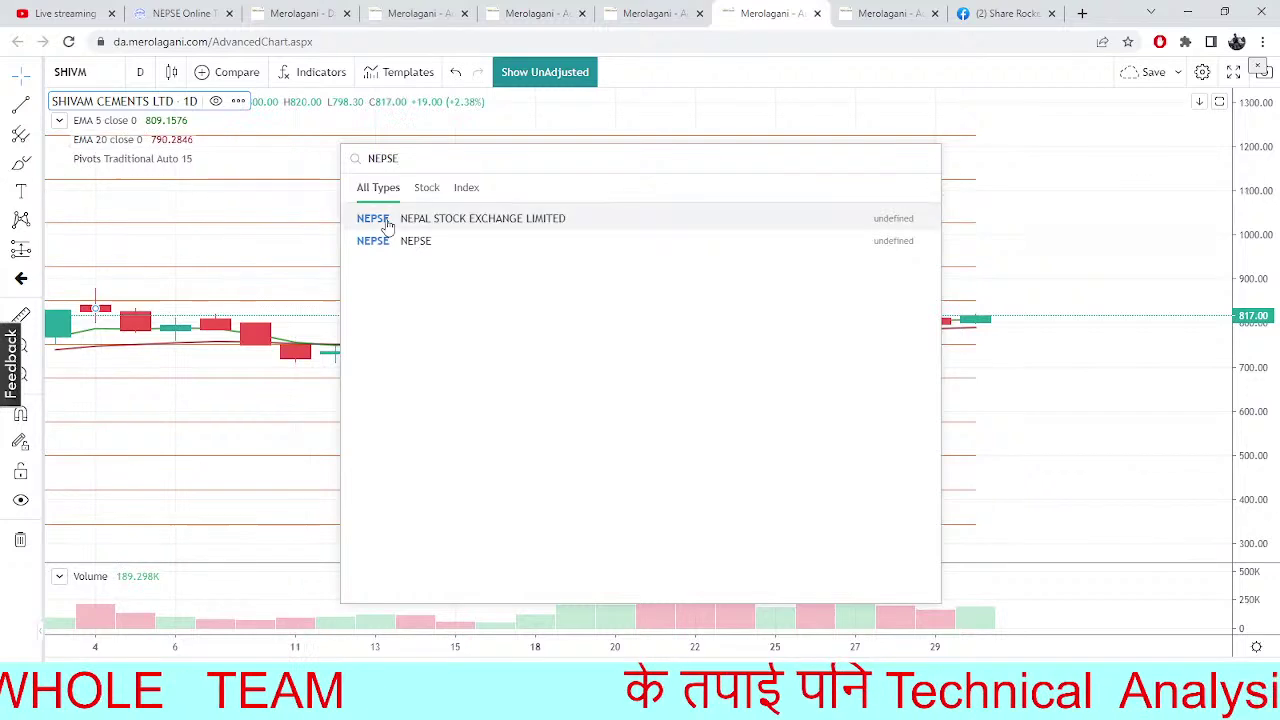
left_click(387, 220)
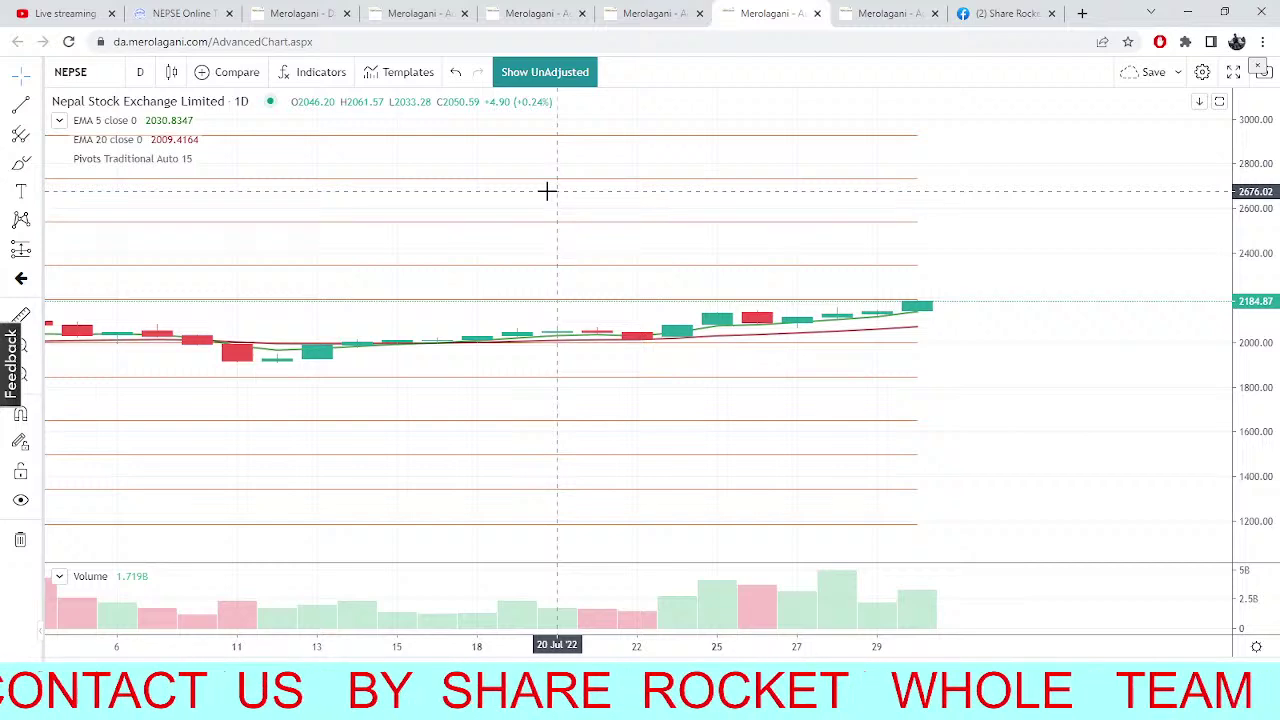
Switch from the NEPSE chart to Merolagani's Financial Analysis page for SHPC
left_click(440, 12)
left_click(530, 12)
left_click(300, 13)
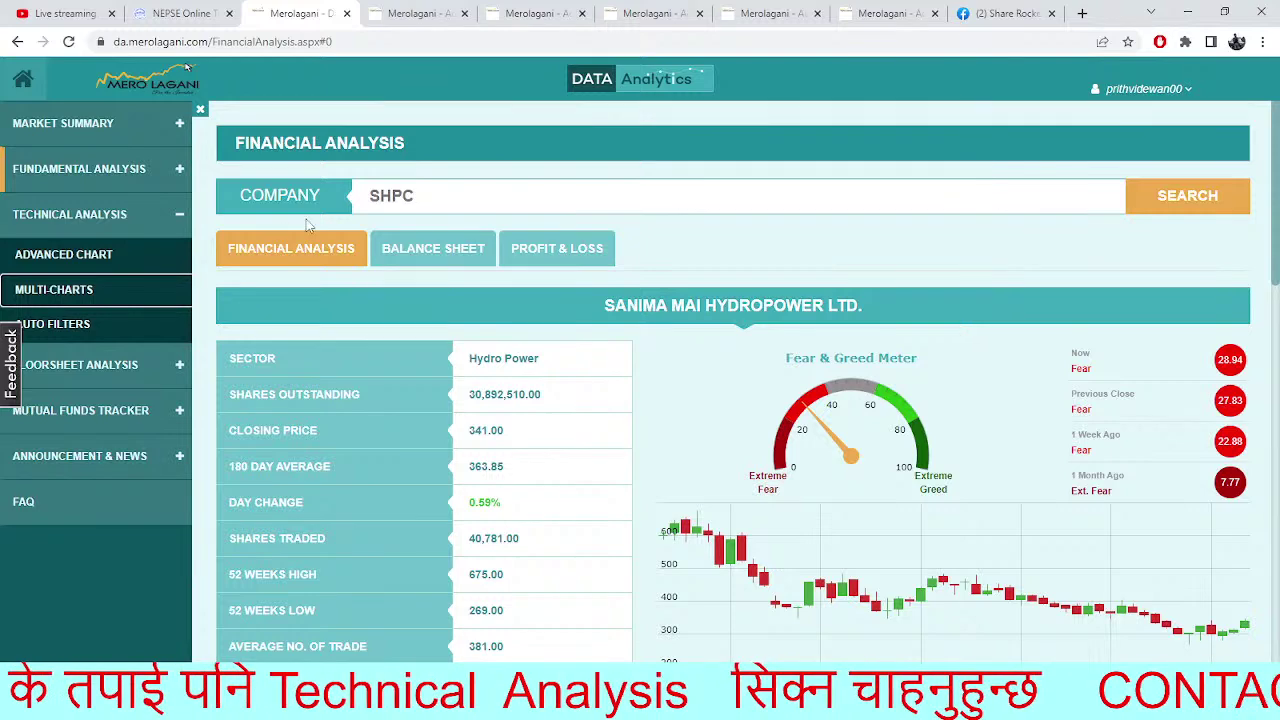
Load Jeevan Bikas Laghubitta (JBLB) on the daily pivot chart in place of NEPSE and examine its price trend
left_click(408, 8)
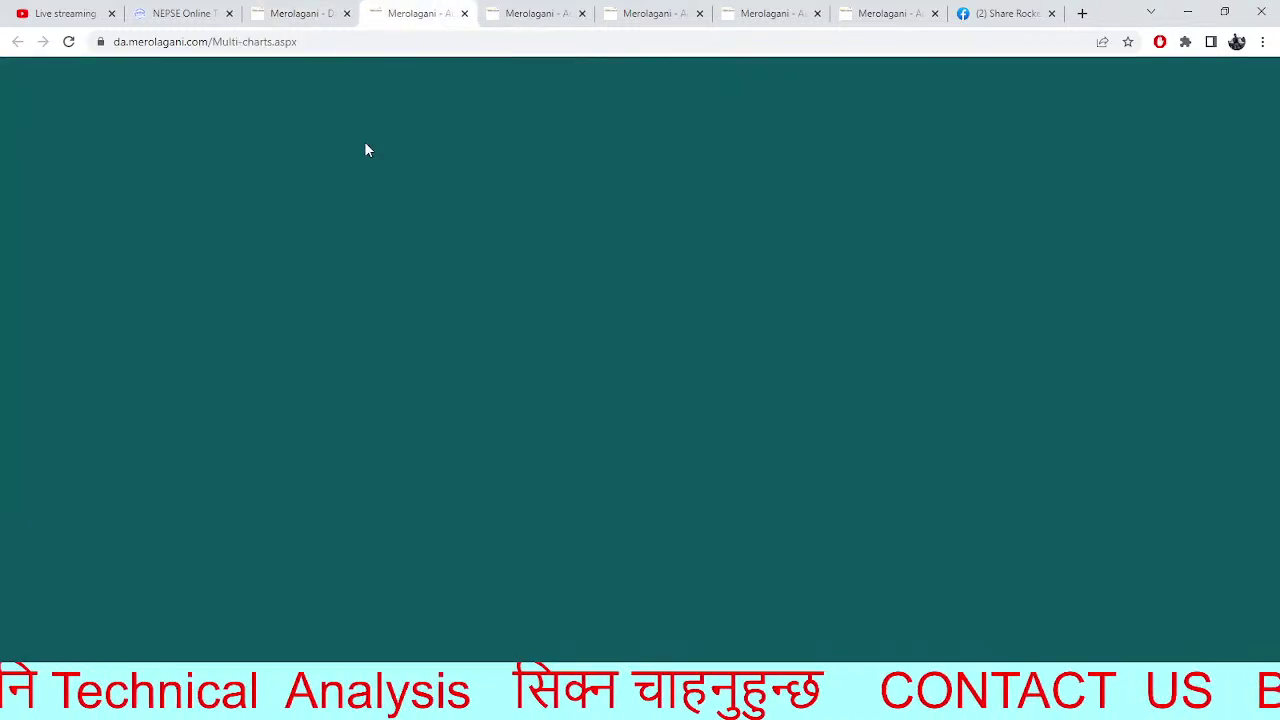
left_click(650, 13)
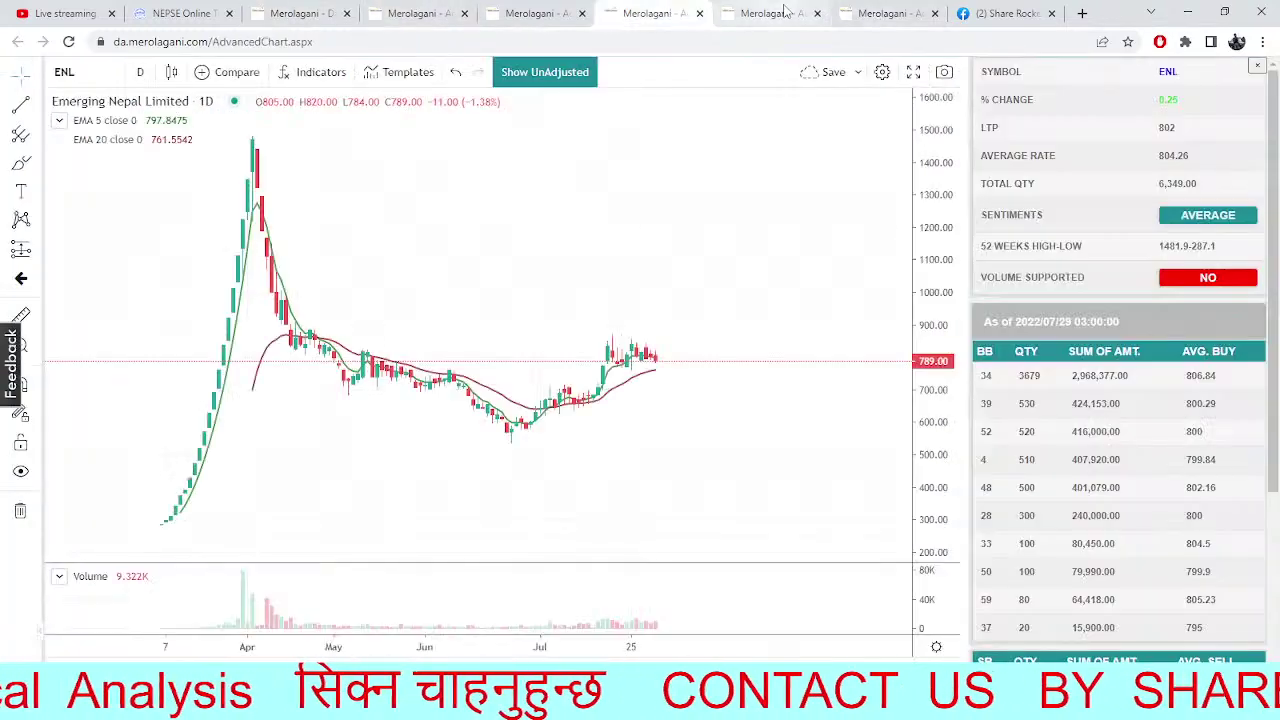
left_click(795, 13)
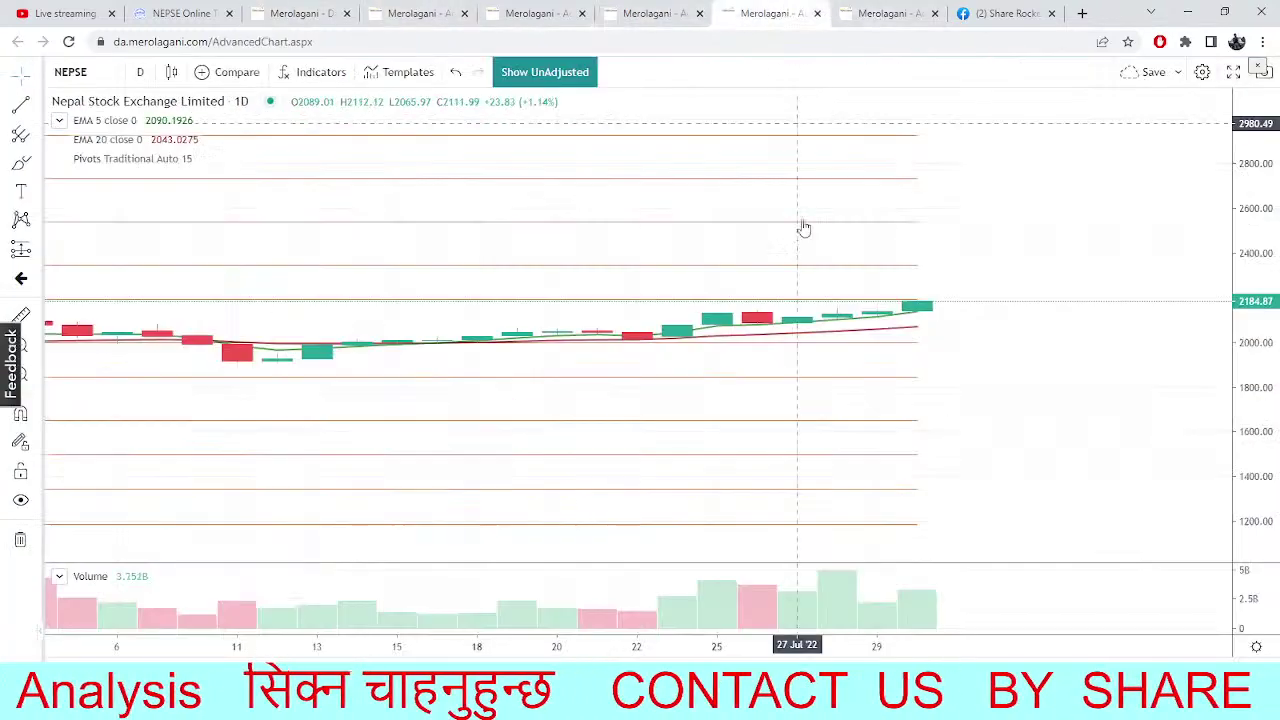
left_click(72, 72)
type("JBLB")
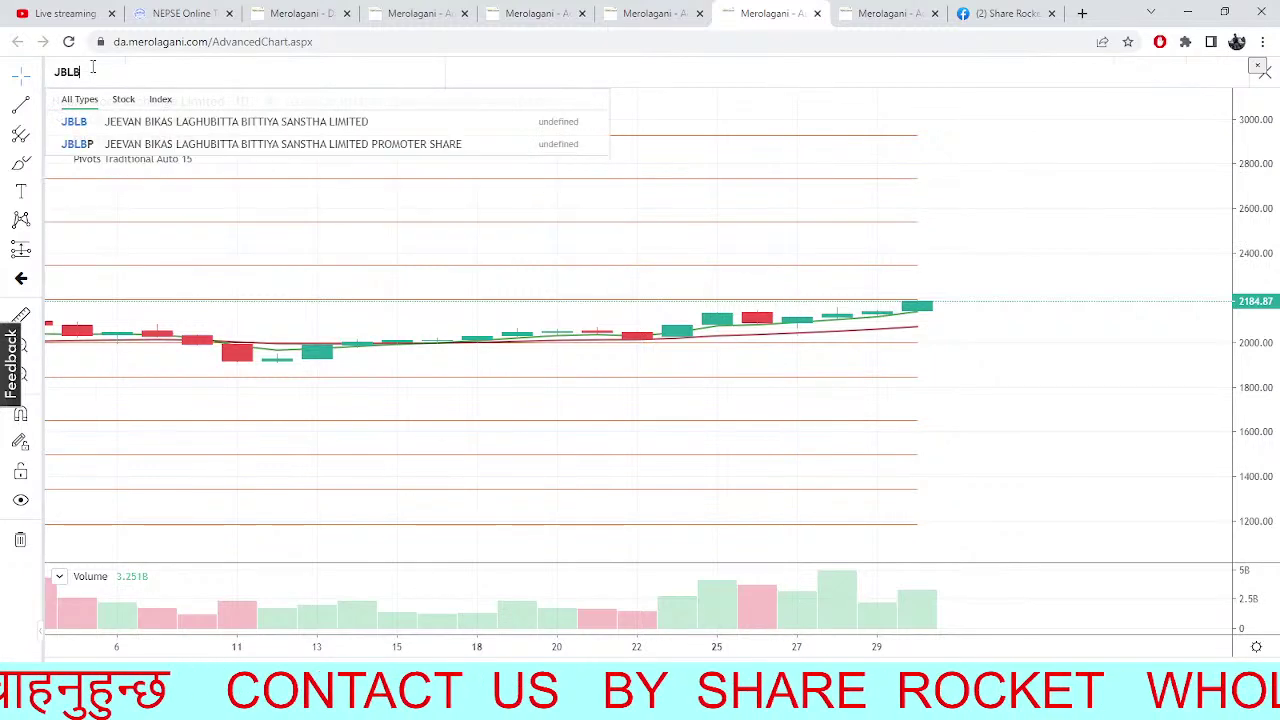
left_click(112, 121)
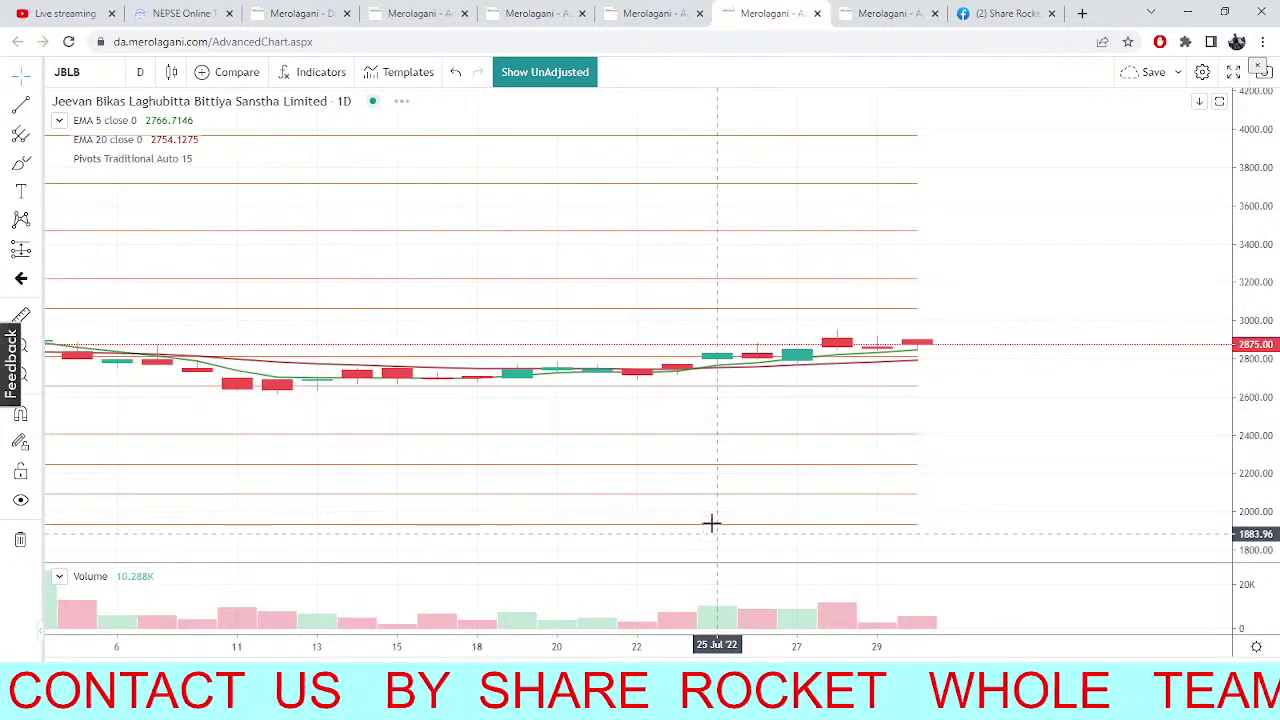
left_click_drag(644, 400, 657, 320)
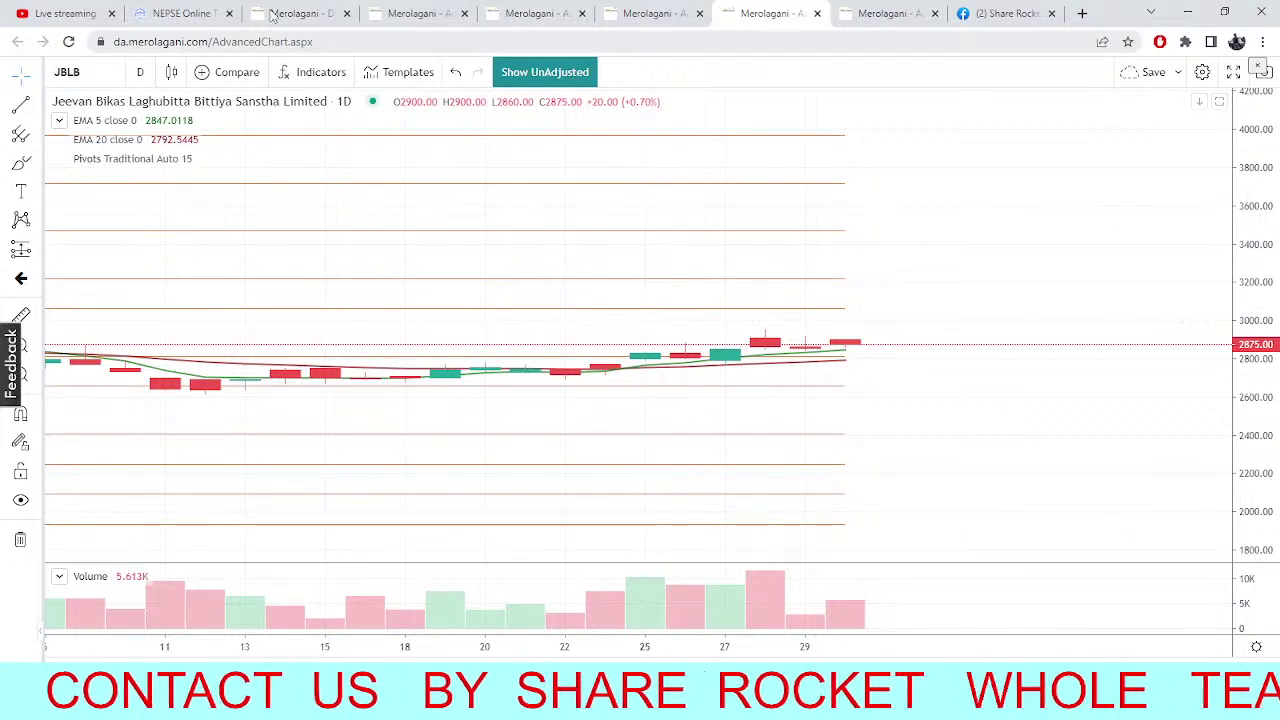
Switch to the NEPSE TMS Market Depth page, reload it and check the order data for CORBL
left_click(182, 13)
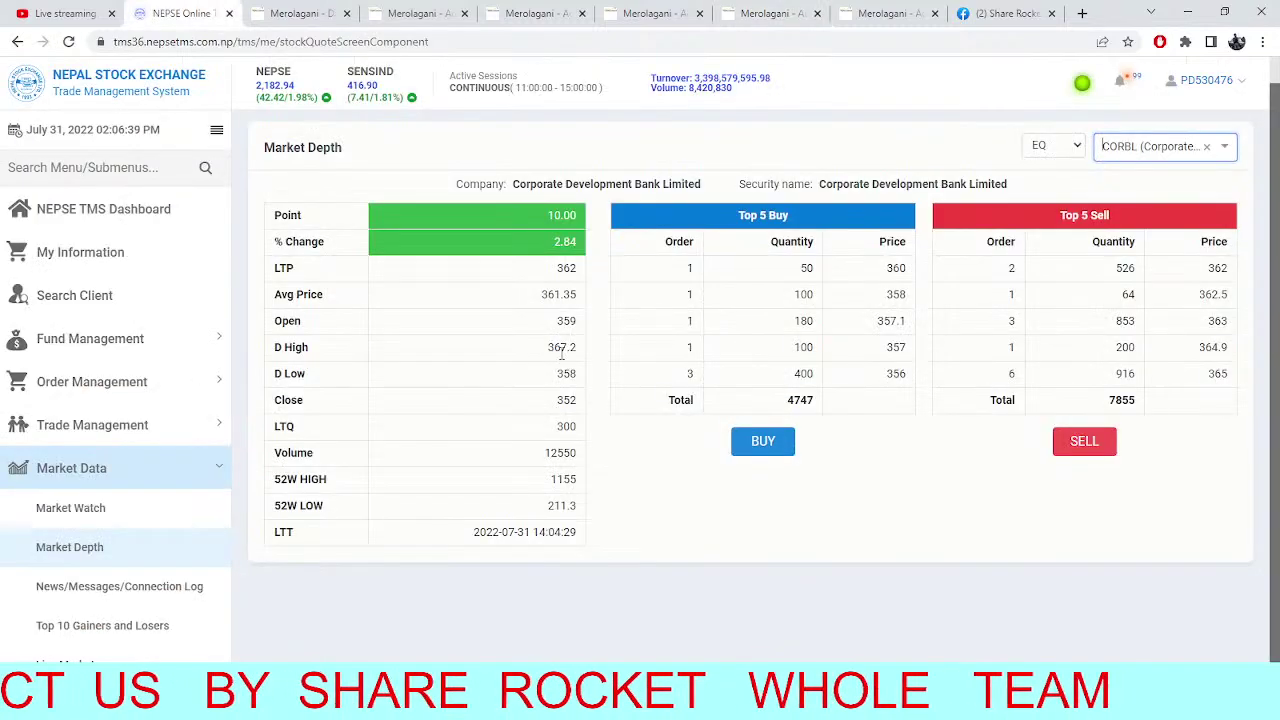
left_click(71, 43)
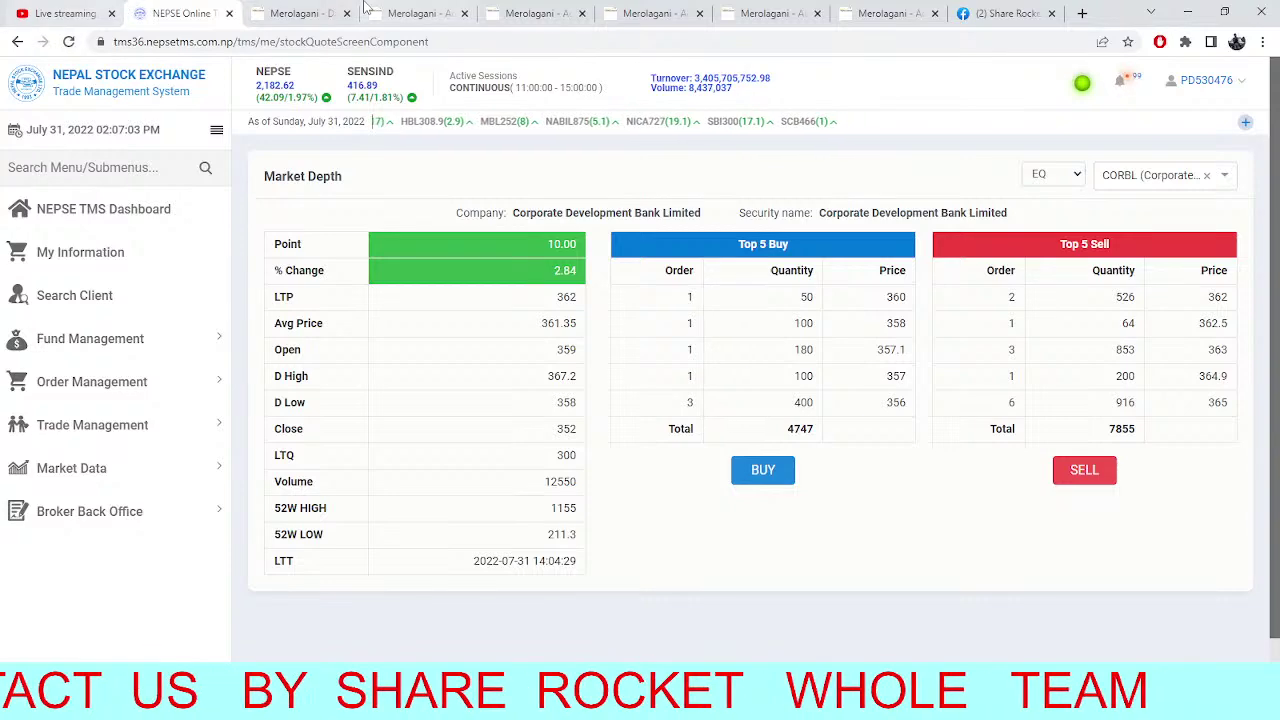
left_click(300, 13)
left_click(210, 12)
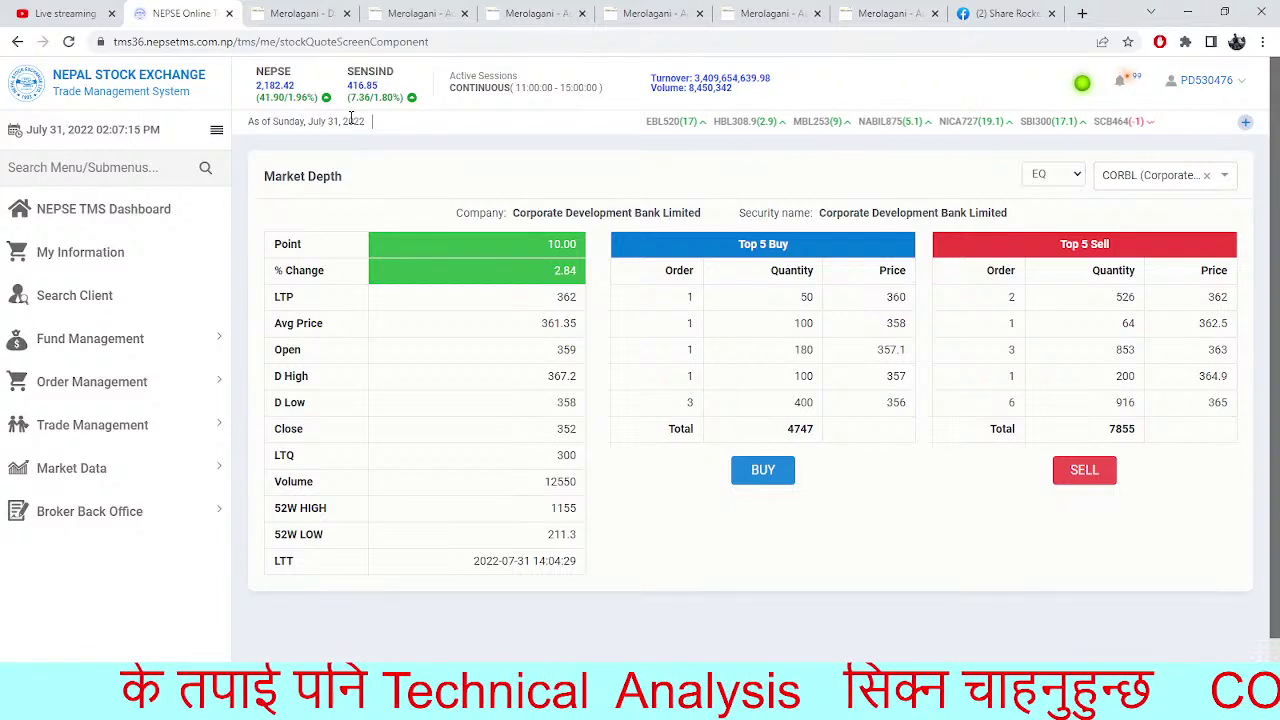
Glance at the 15-minute NEPSE chart and return to the JBLB daily pivot chart
left_click(535, 13)
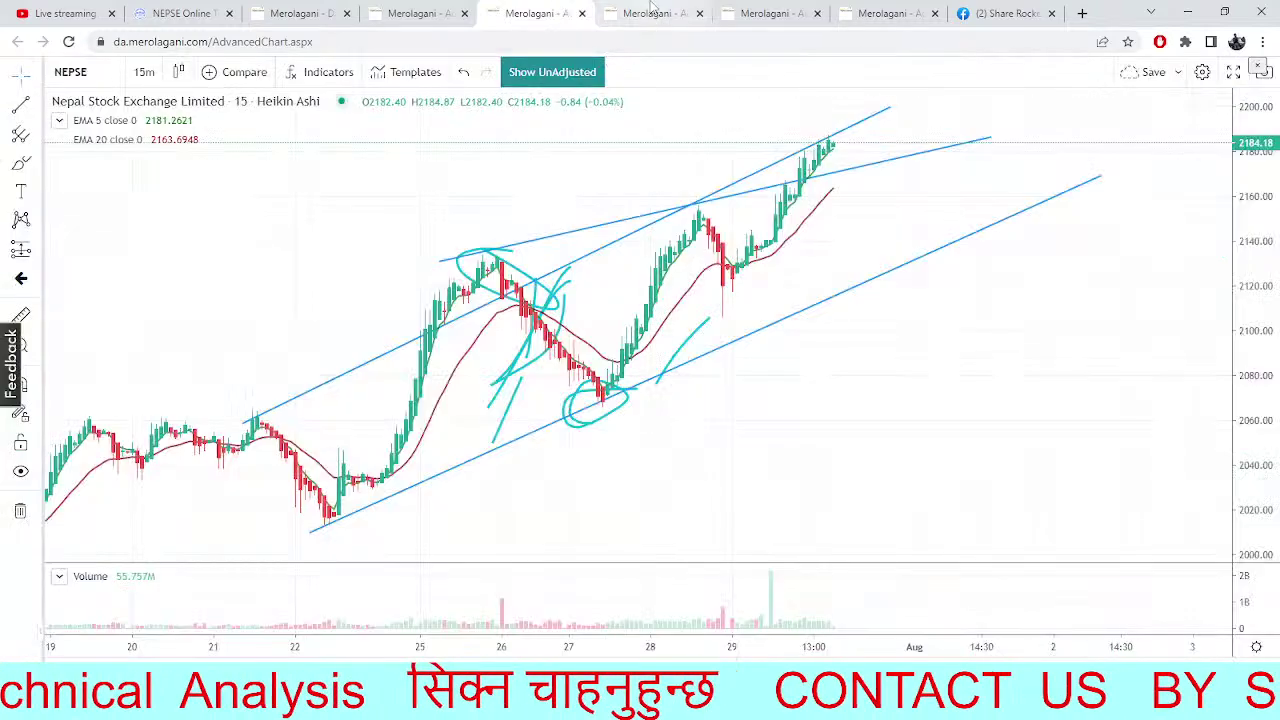
left_click(650, 12)
left_click(766, 13)
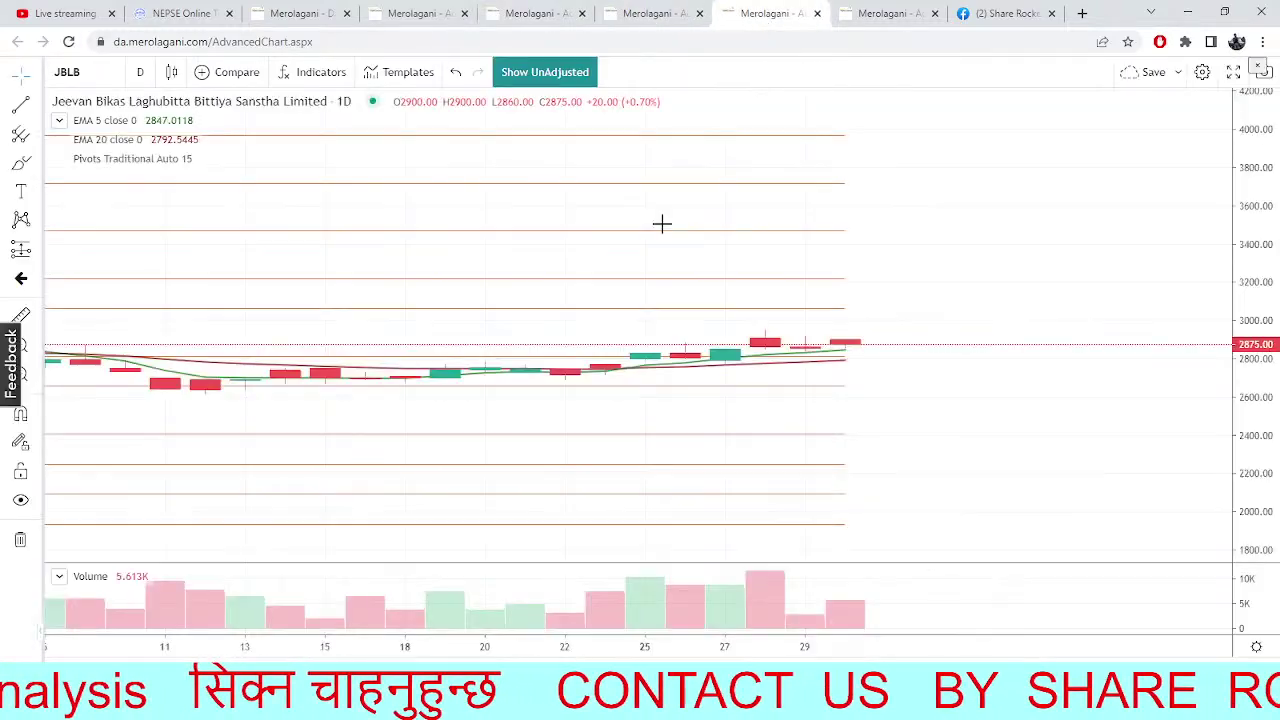
left_click(84, 70)
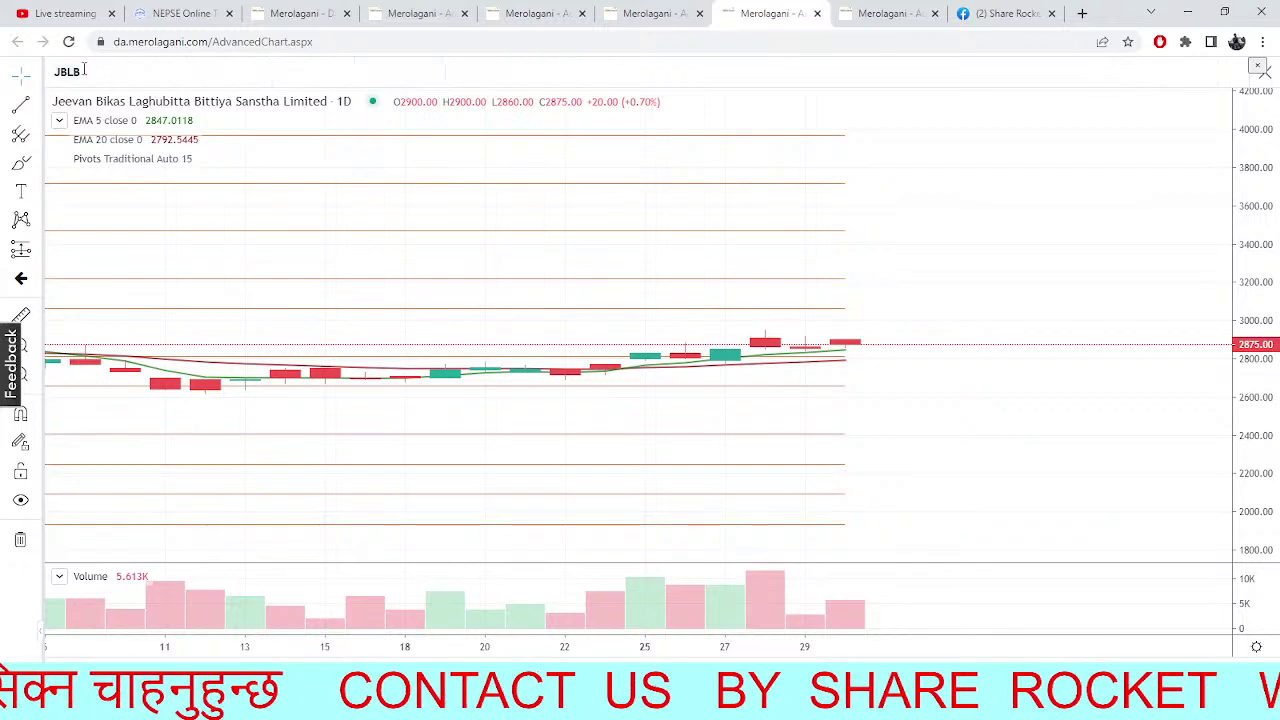
key("BackSpace")
key("BackSpace")
key("BackSpace")
key("BackSpace")
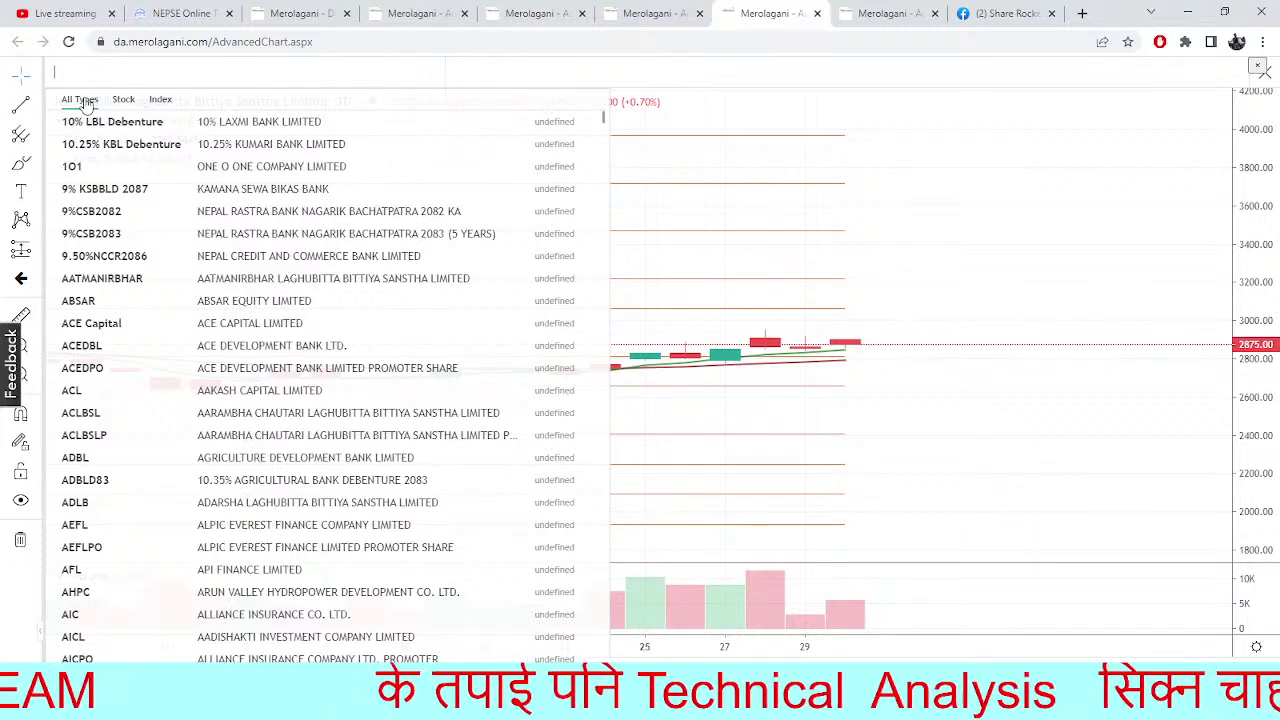
left_click(663, 222)
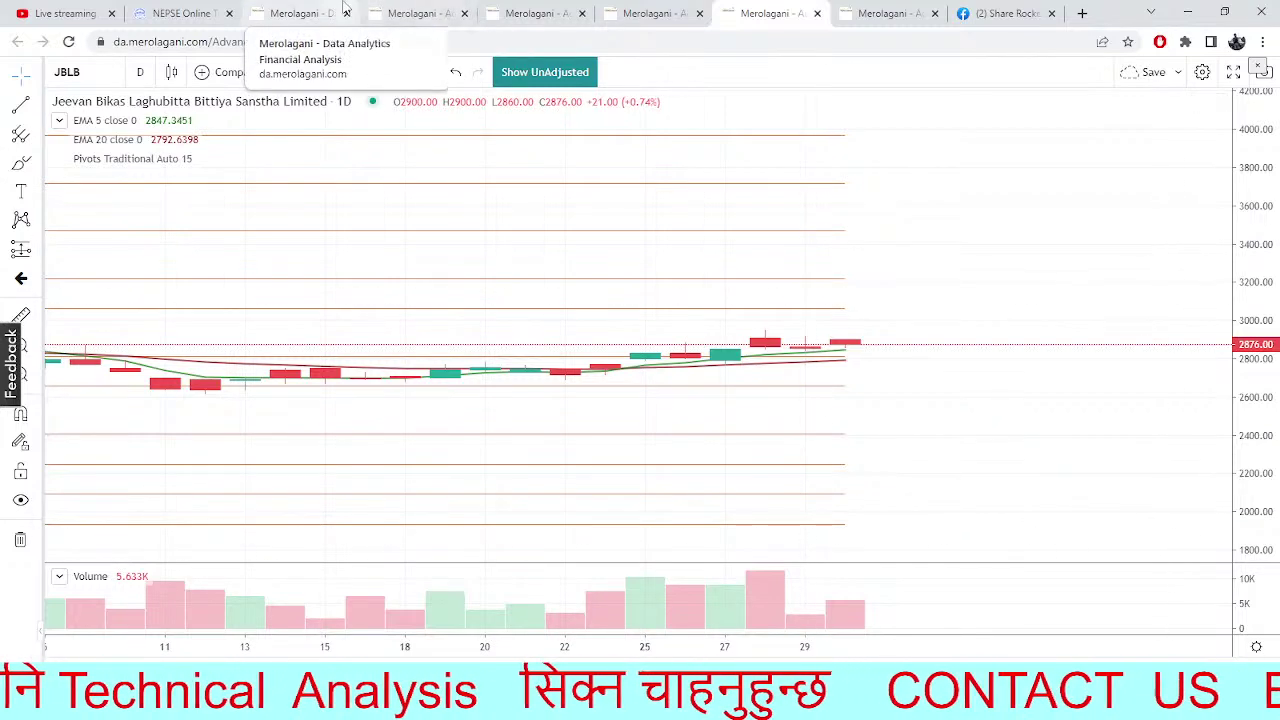
left_click(340, 10)
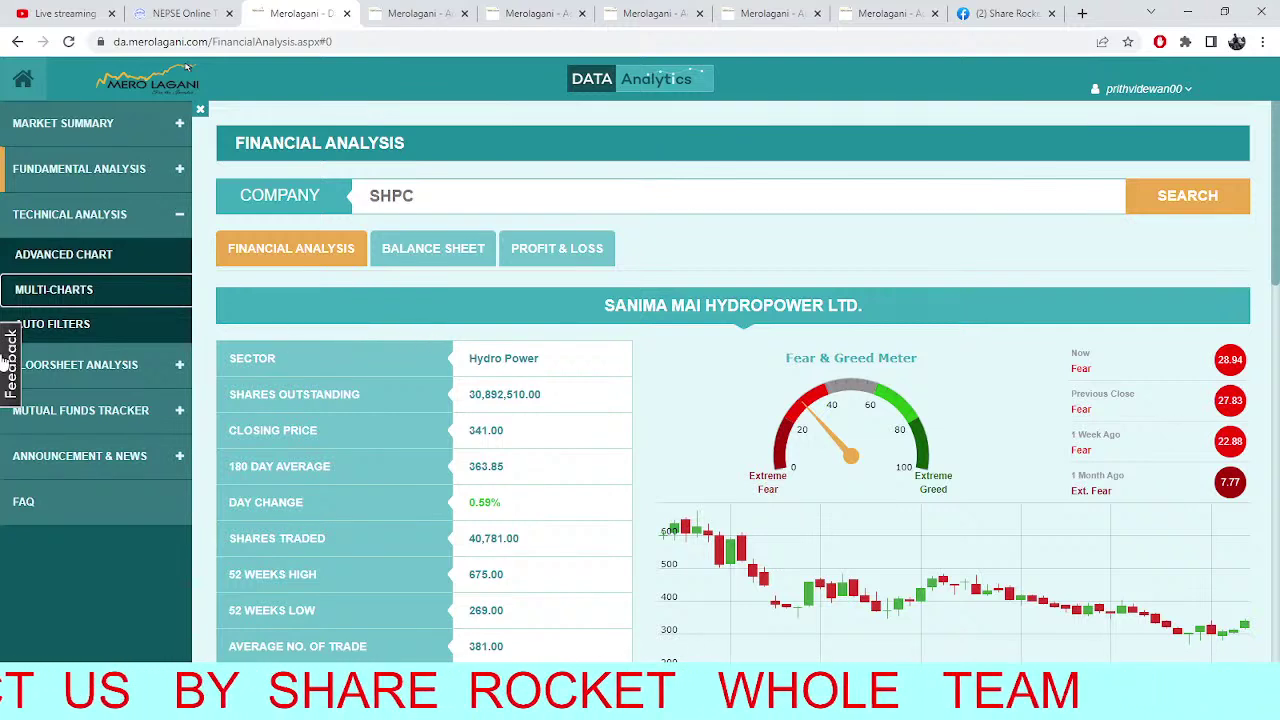
left_click(641, 13)
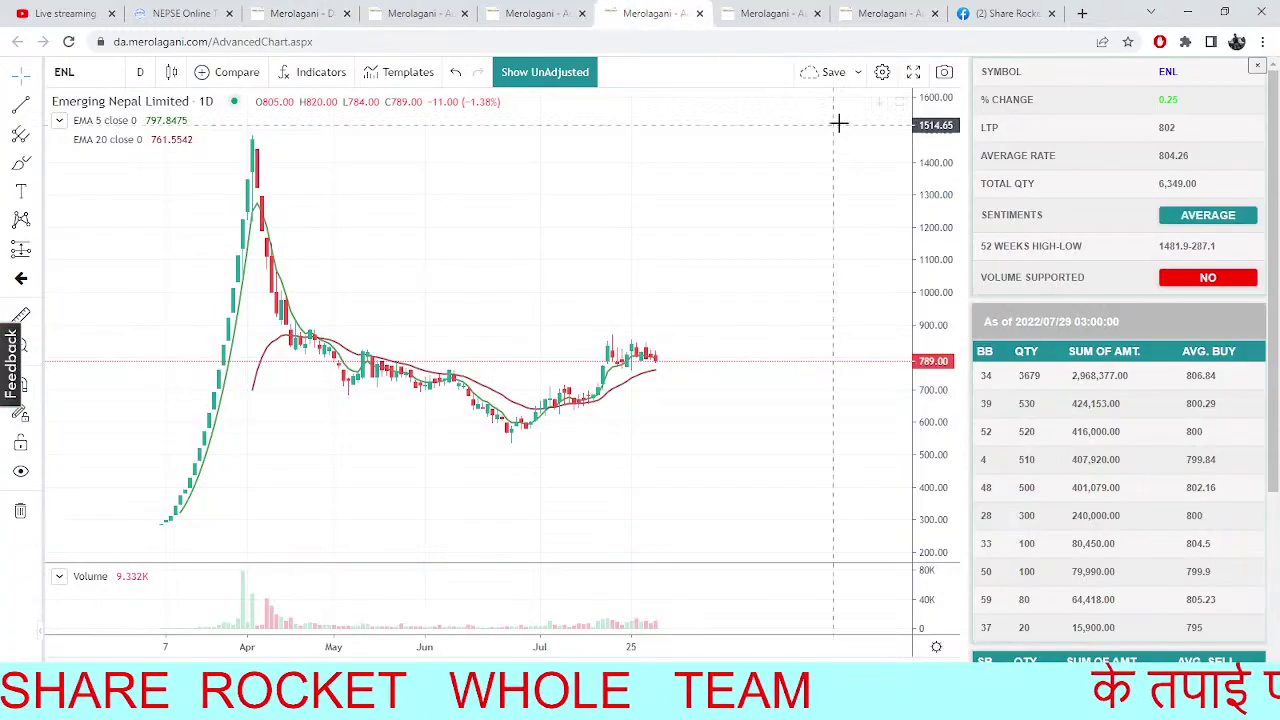
left_click(797, 8)
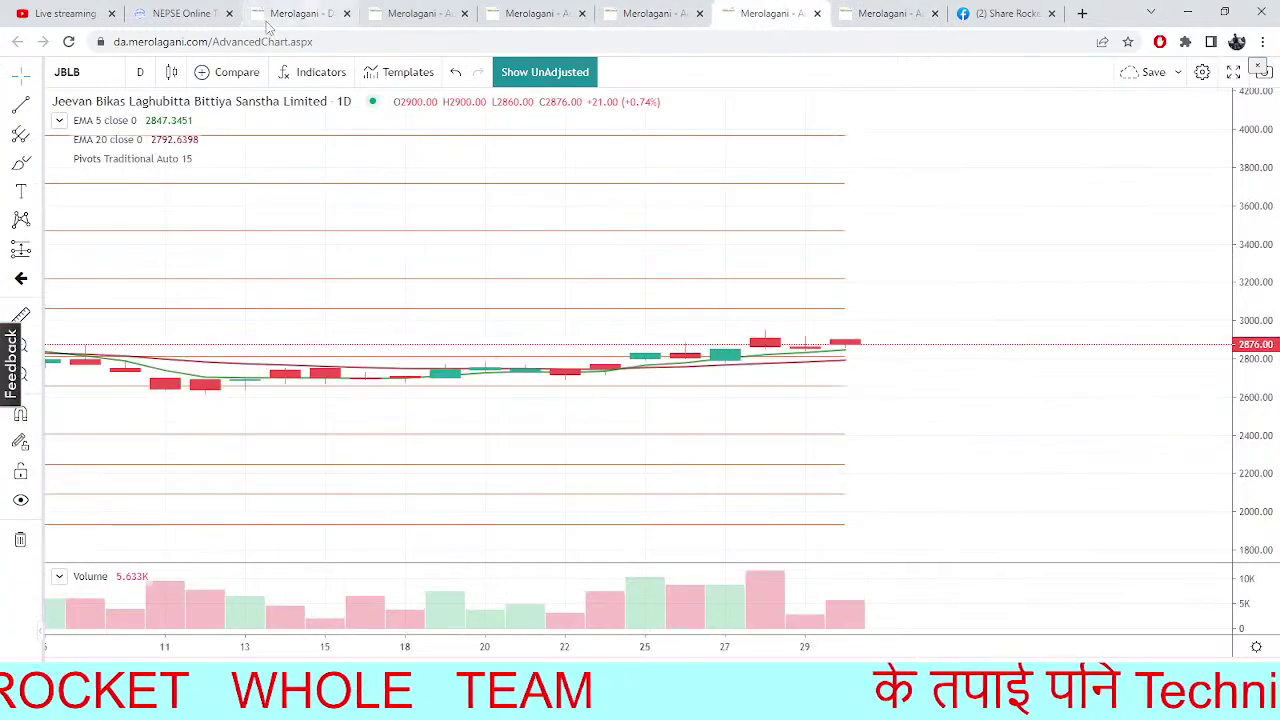
Replace JBLB with Prabhu Bank Limited (PRVU) on the daily pivot chart and examine its July price trend against the pivot levels
left_click(78, 73)
type("PRVU")
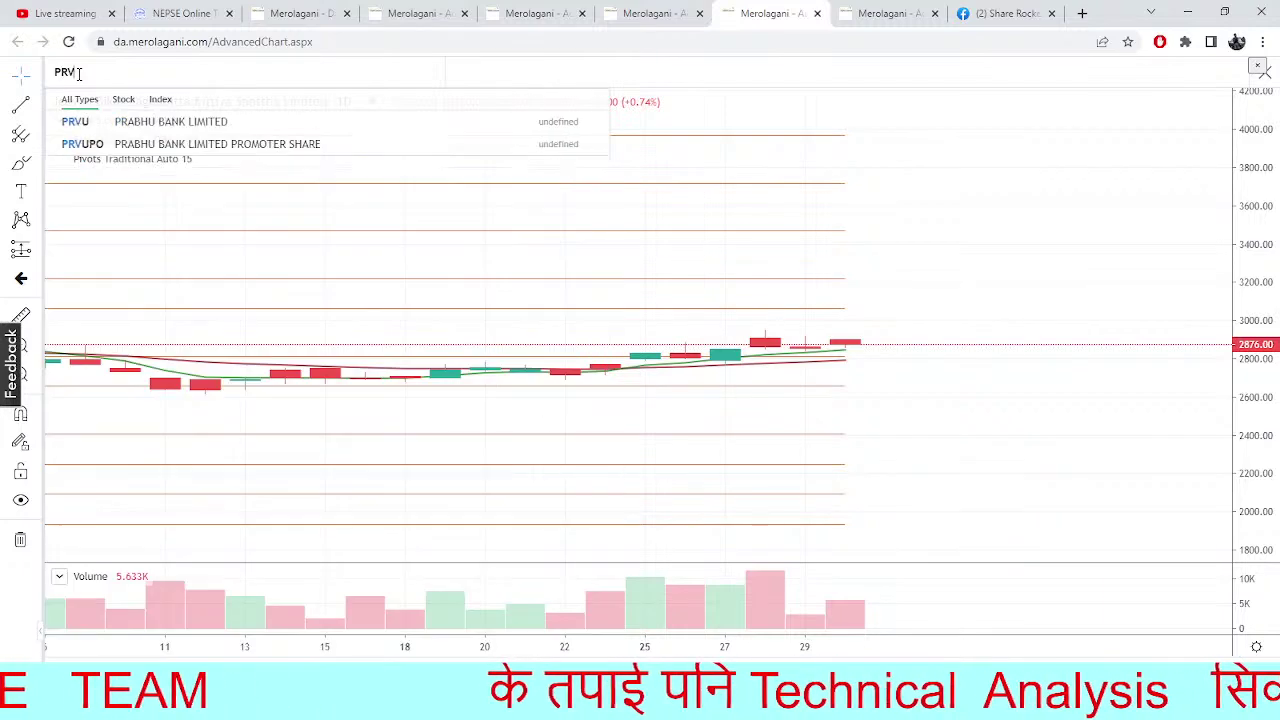
left_click(85, 121)
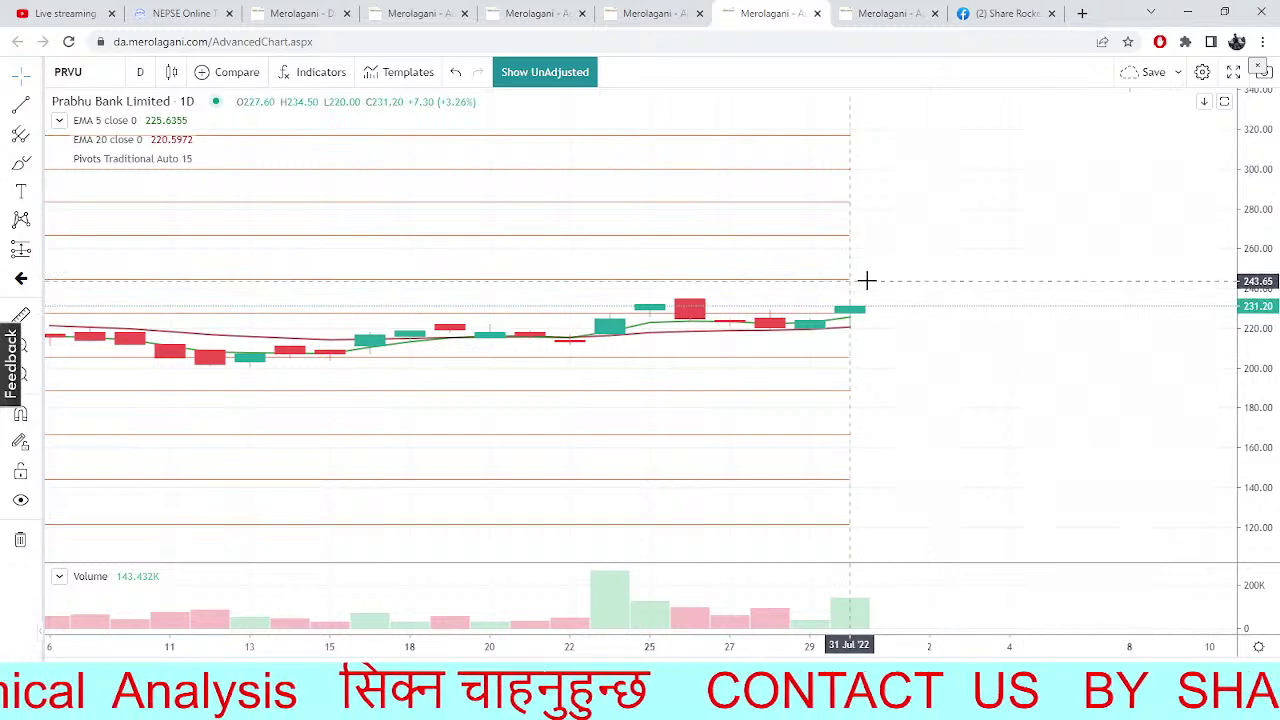
scroll(600, 280, "left", 5)
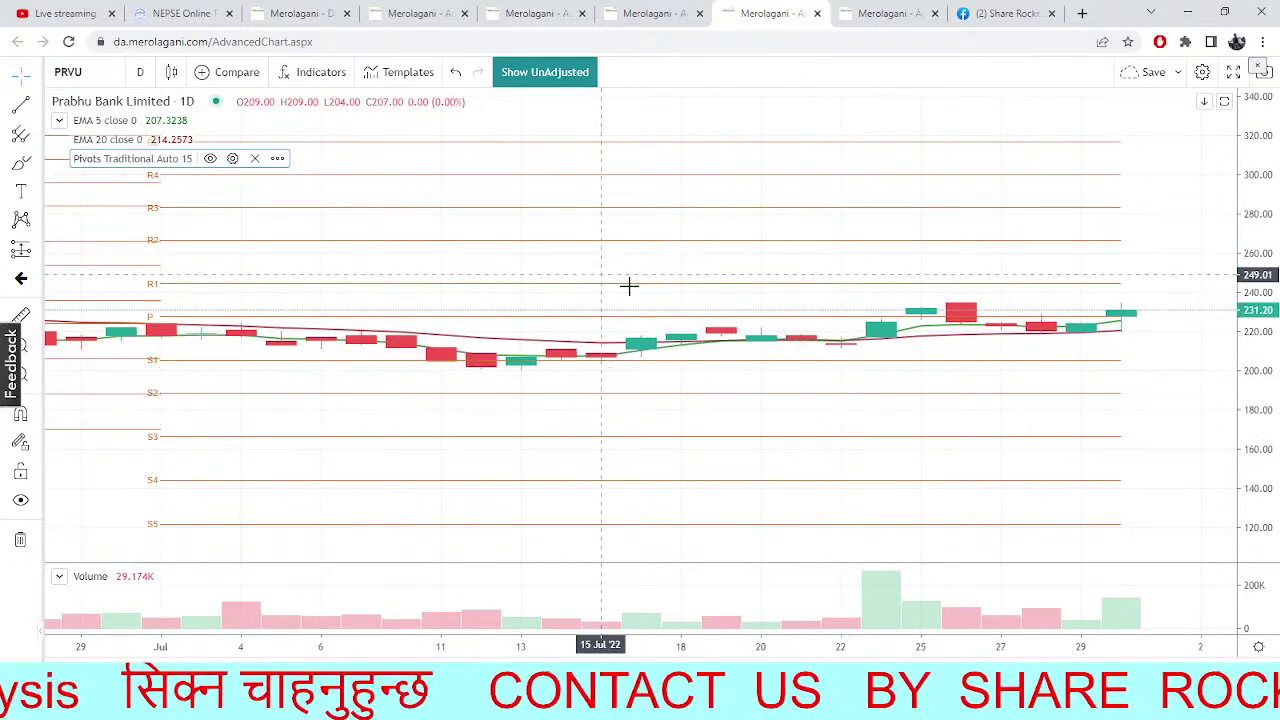
scroll(630, 290, "left", 1)
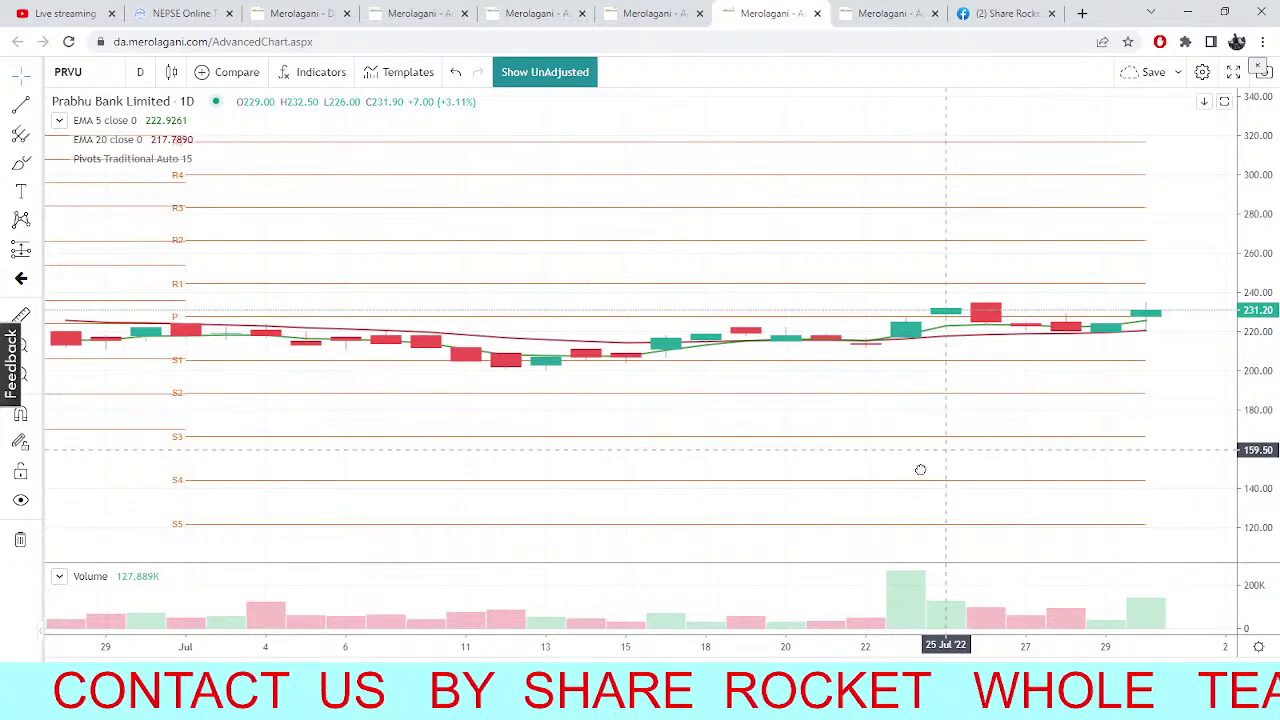
scroll(933, 462, "left", 1)
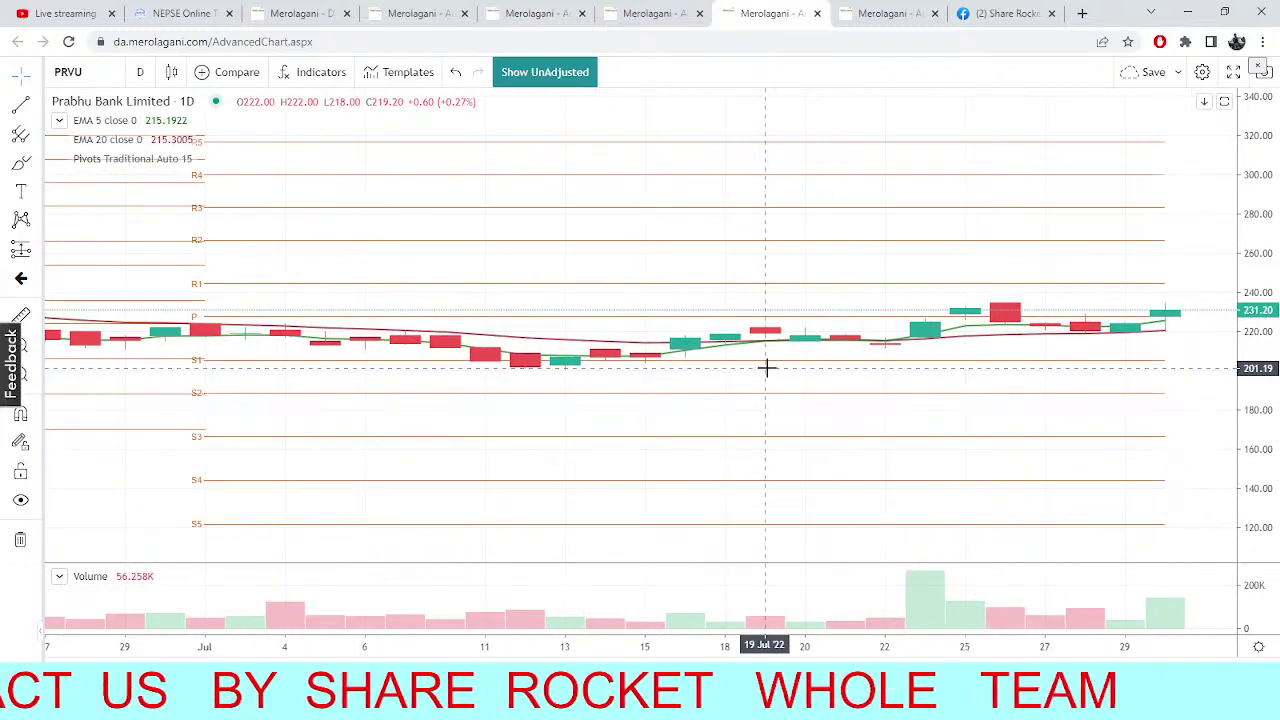
scroll(846, 549, "right", 5)
left_click_drag(823, 495, 819, 494)
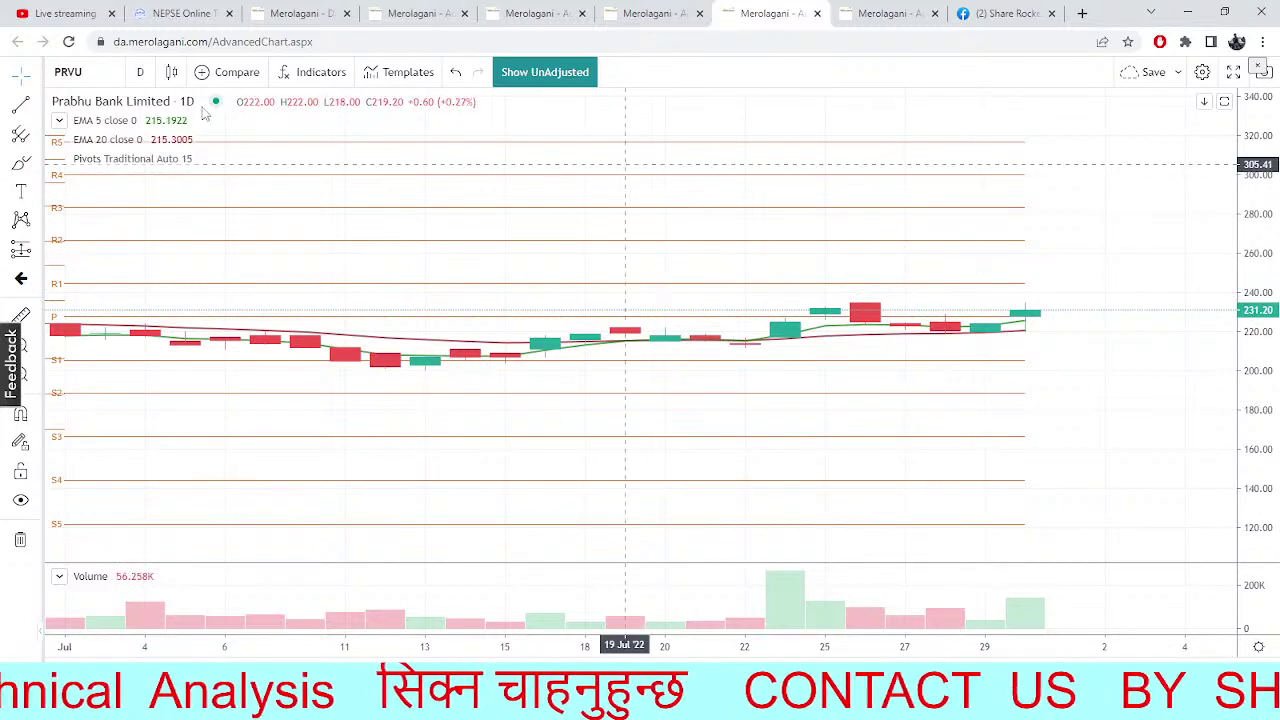
Load Shiva Shree Hydropower Limited (SSHL) on the daily pivot chart in place of PRVU and examine its June and July candles
left_click(100, 69)
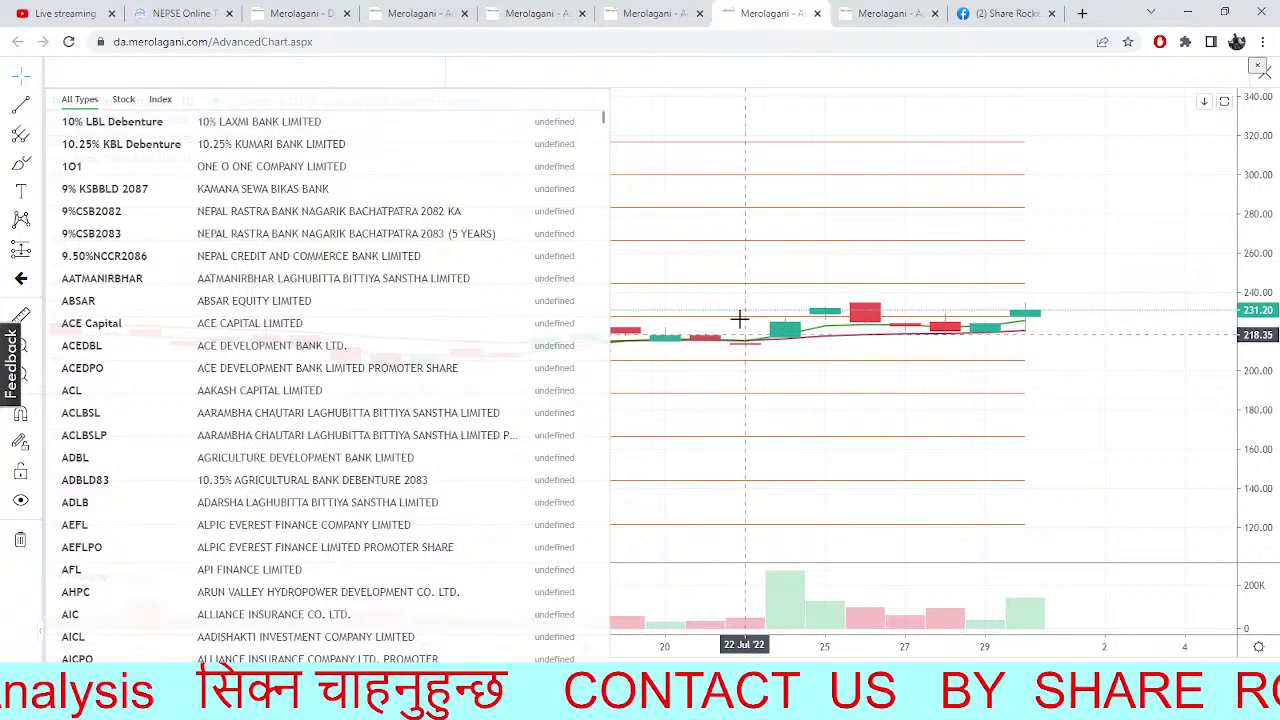
type("SS")
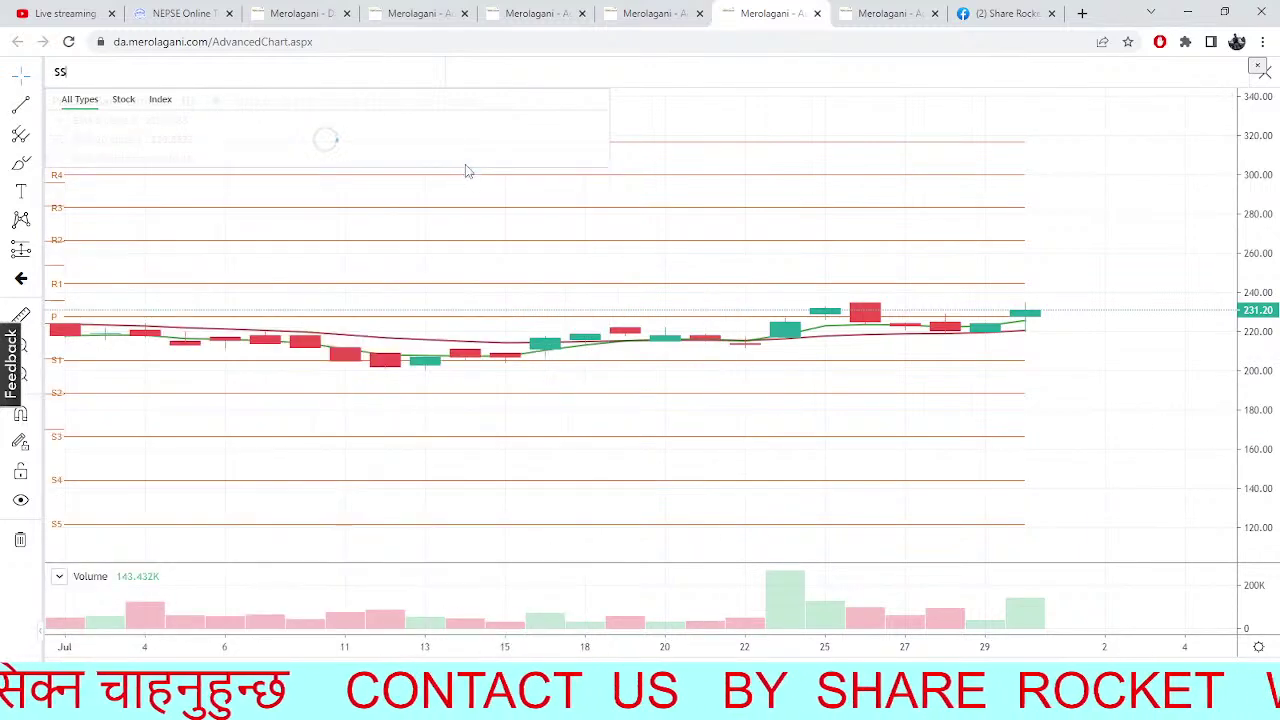
type("HL")
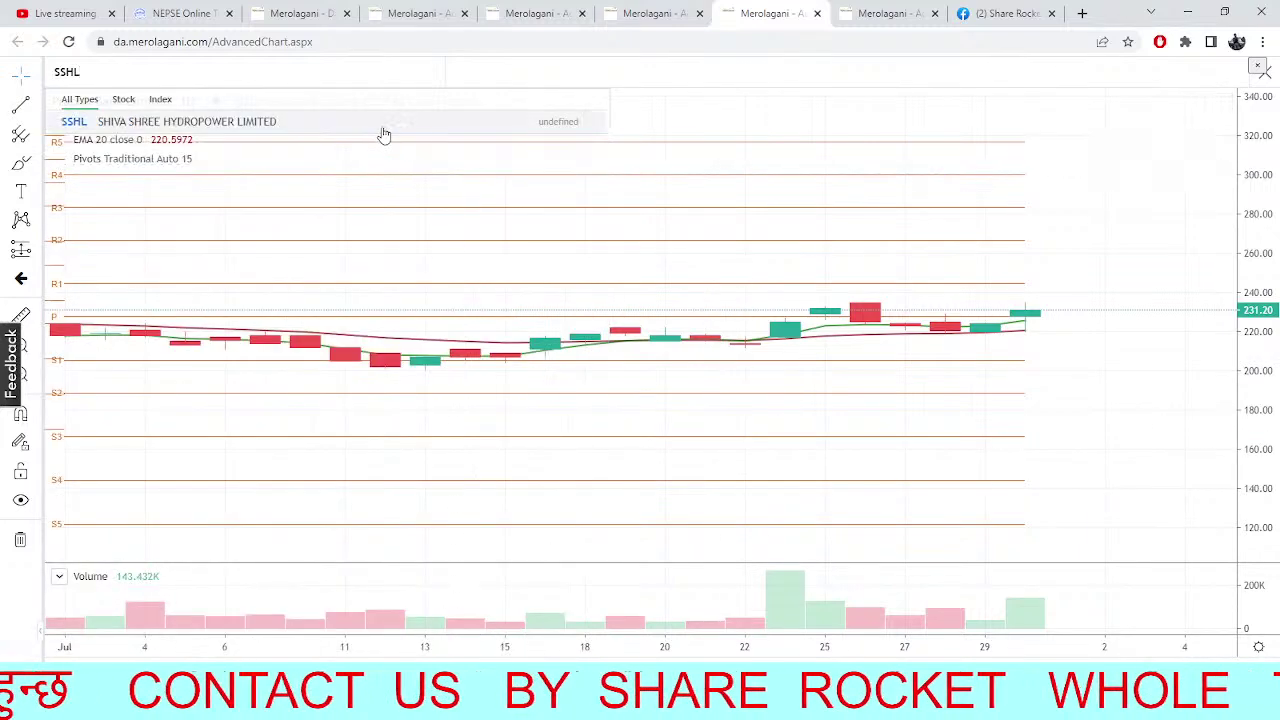
left_click(383, 134)
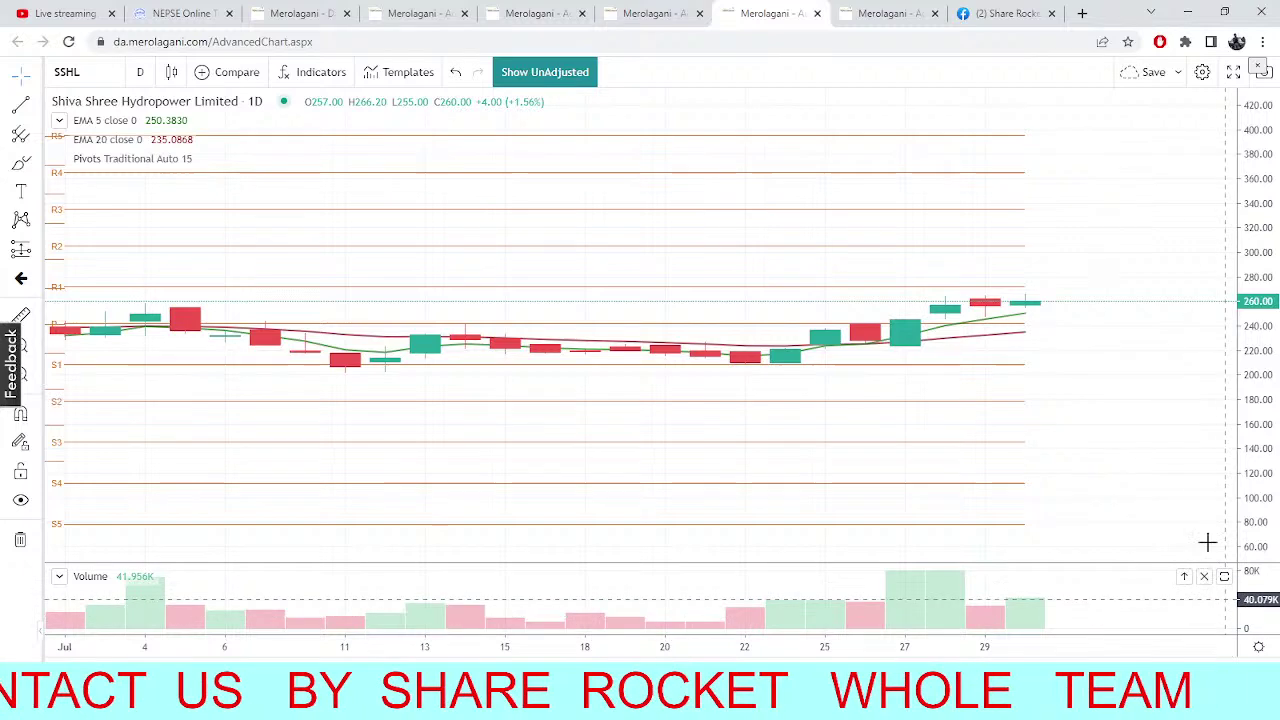
left_click_drag(1104, 435, 1052, 420)
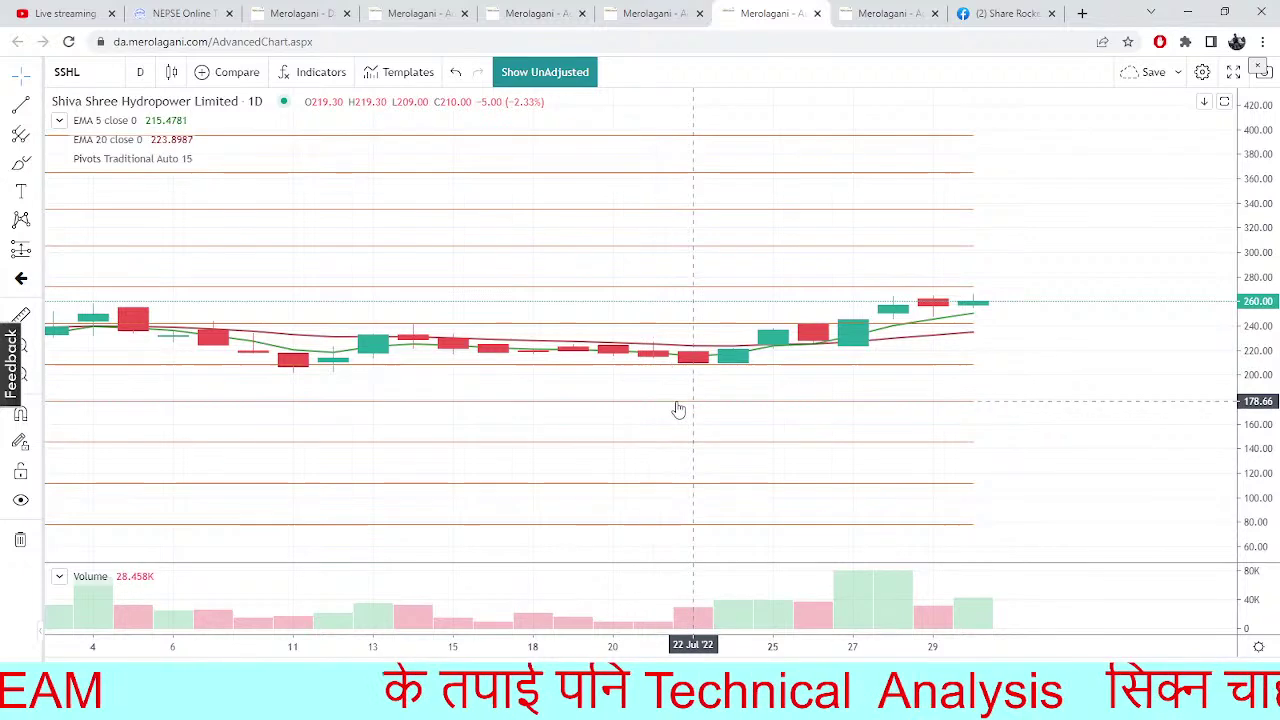
scroll(677, 329, "left", 5)
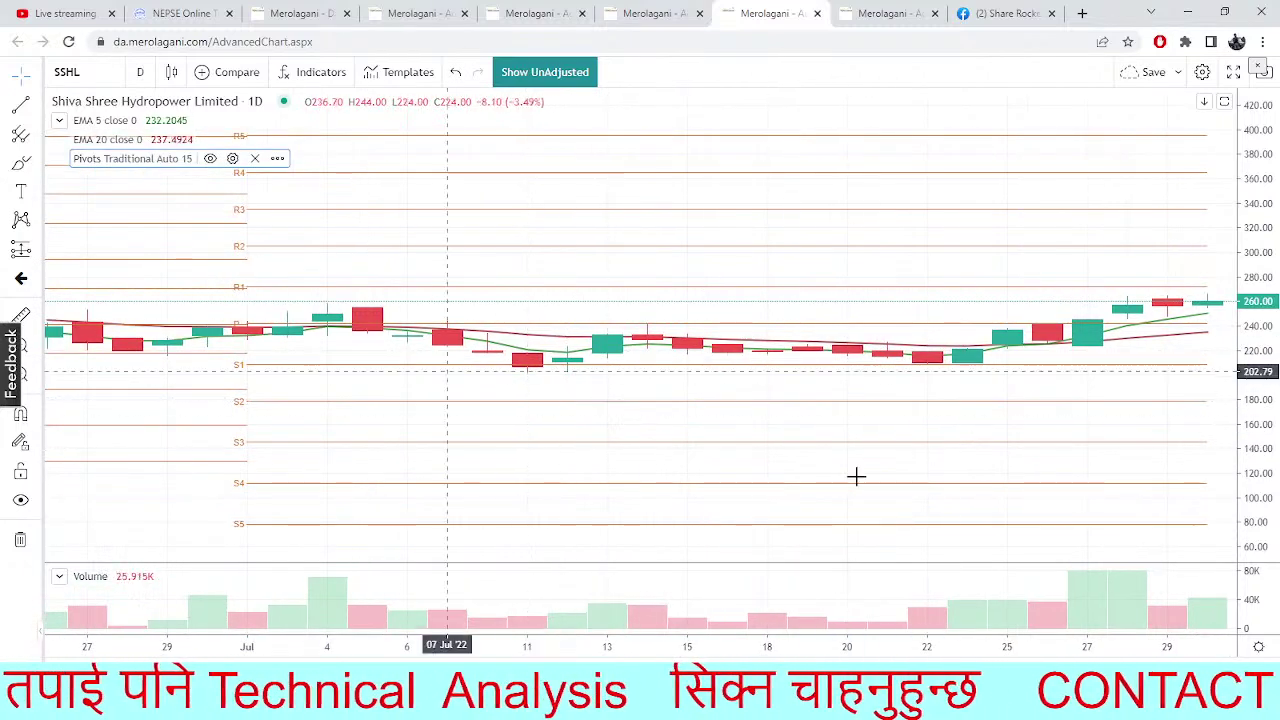
scroll(600, 429, "left", 7)
scroll(751, 443, "right", 2)
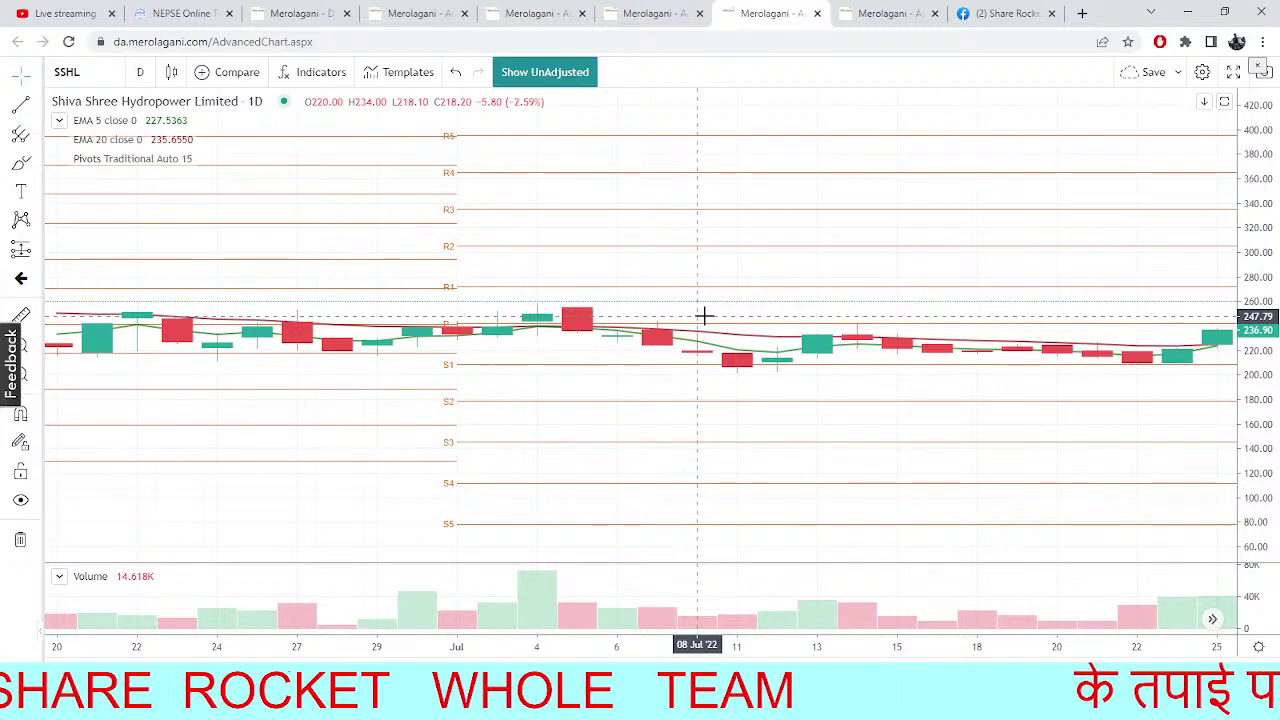
left_click_drag(743, 294, 518, 300)
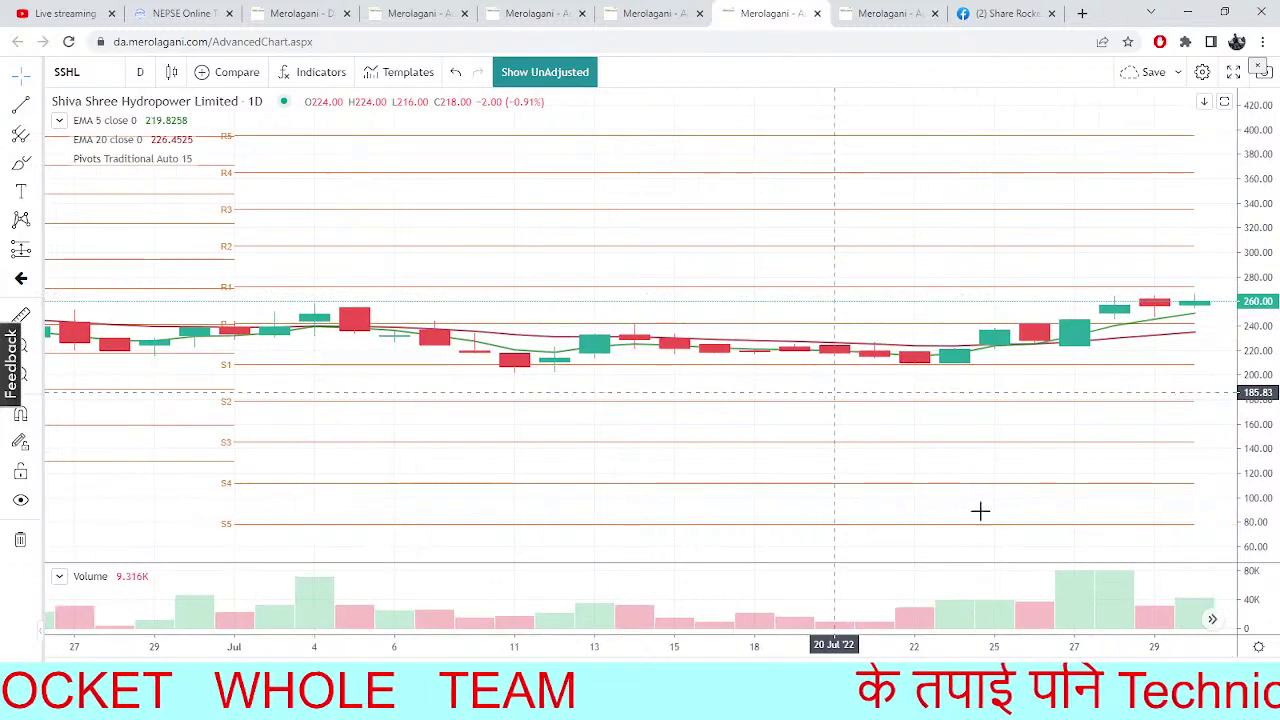
left_click_drag(971, 506, 744, 455)
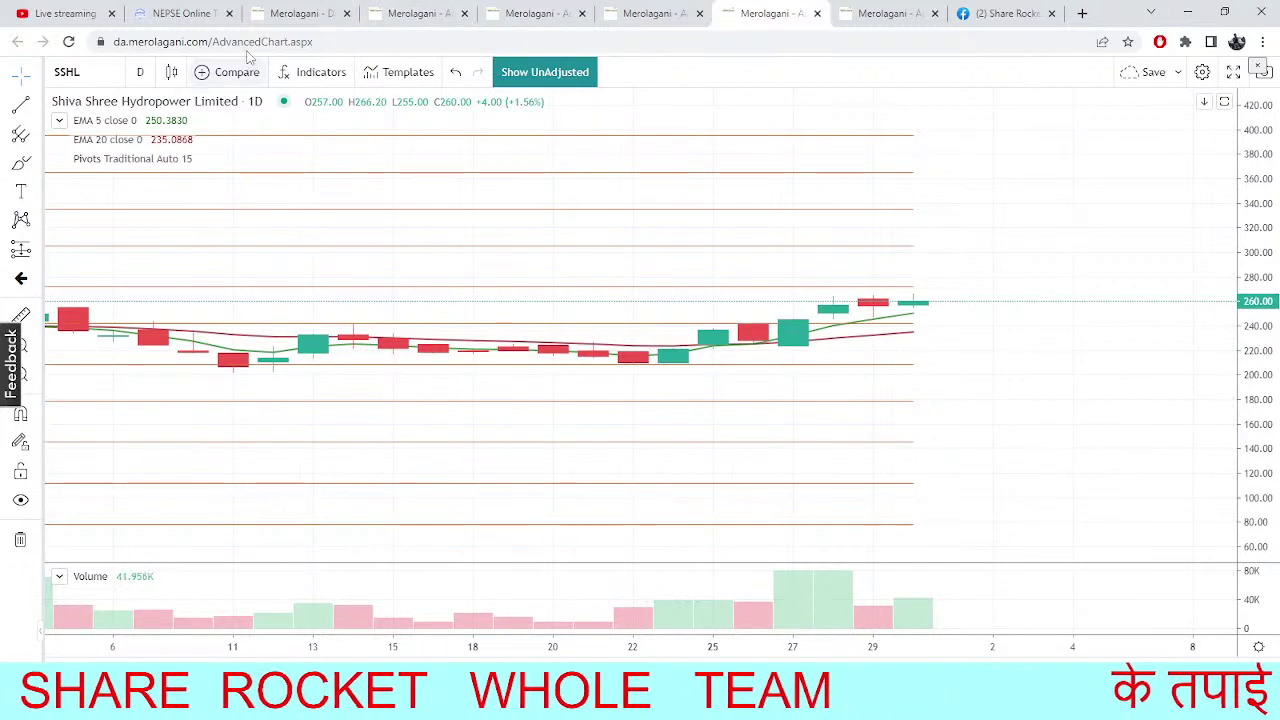
Reload the NEPSE TMS market depth for CORBL and return to Merolagani's Financial Analysis page for SHPC
left_click(170, 13)
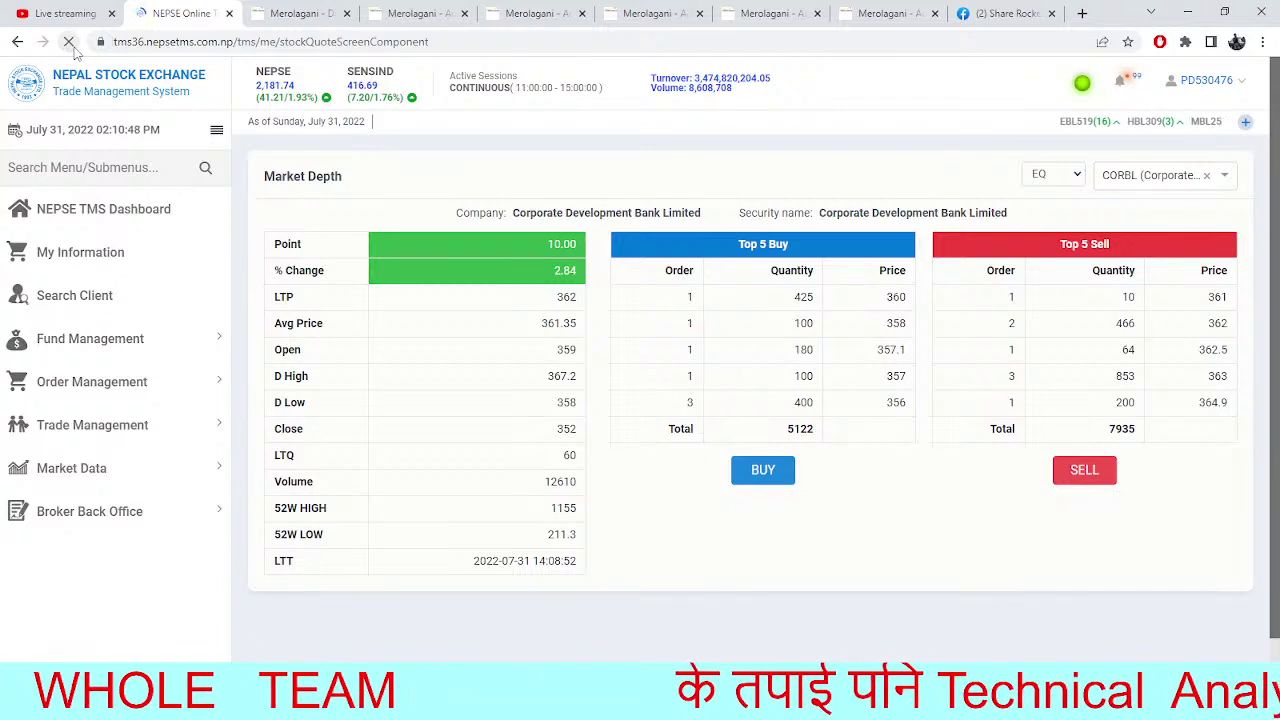
left_click(71, 46)
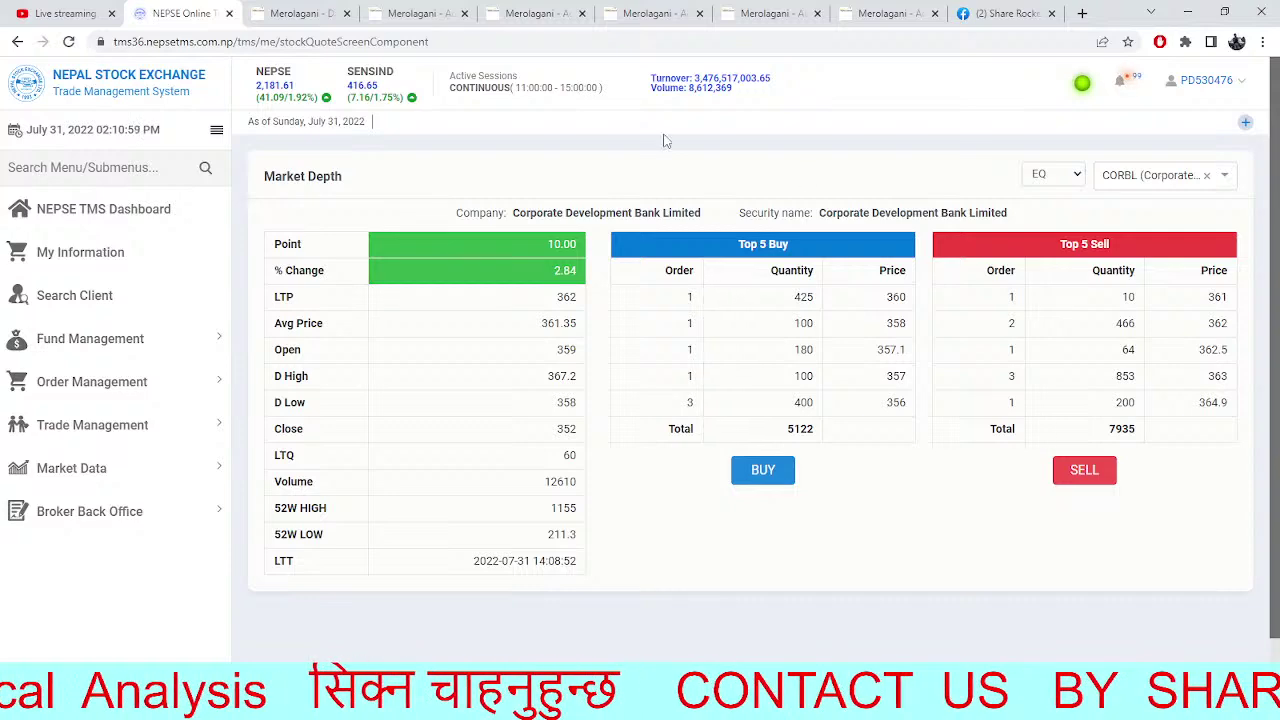
left_click(305, 12)
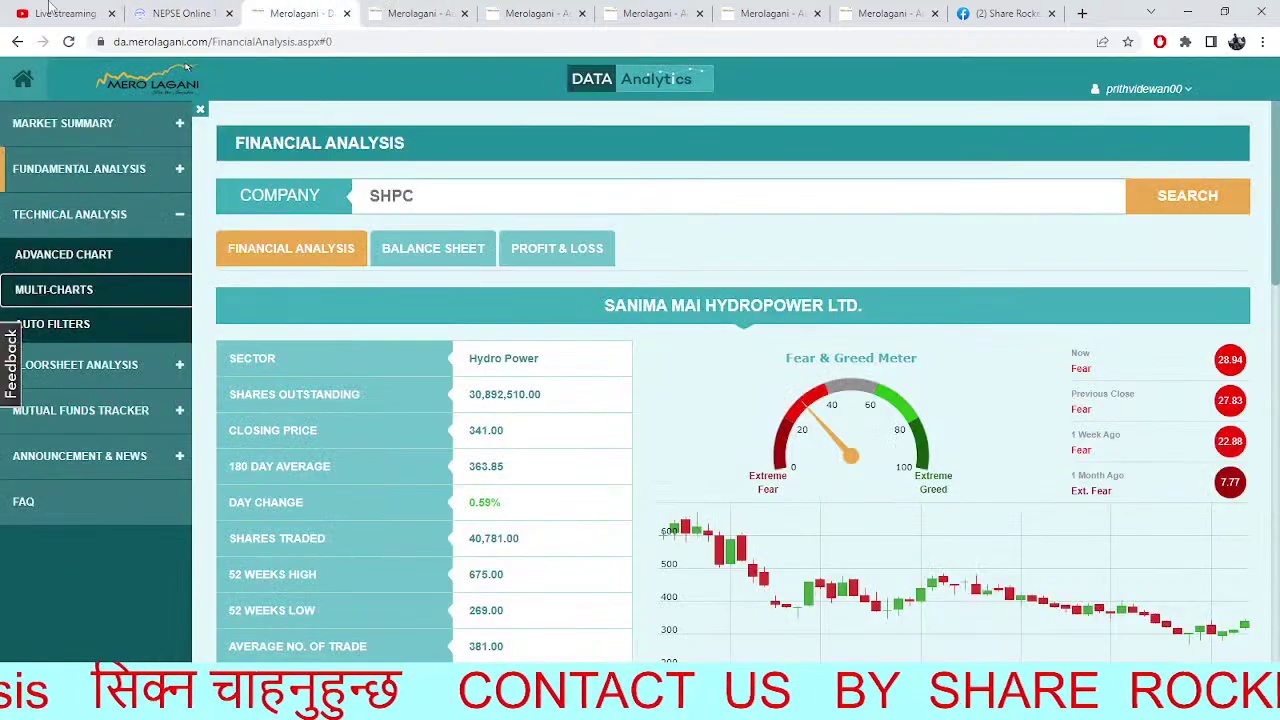
Switch to the YouTube Studio live stream page and post the copied Share Rocket Facebook page link in the live chat
key("ctrl+1")
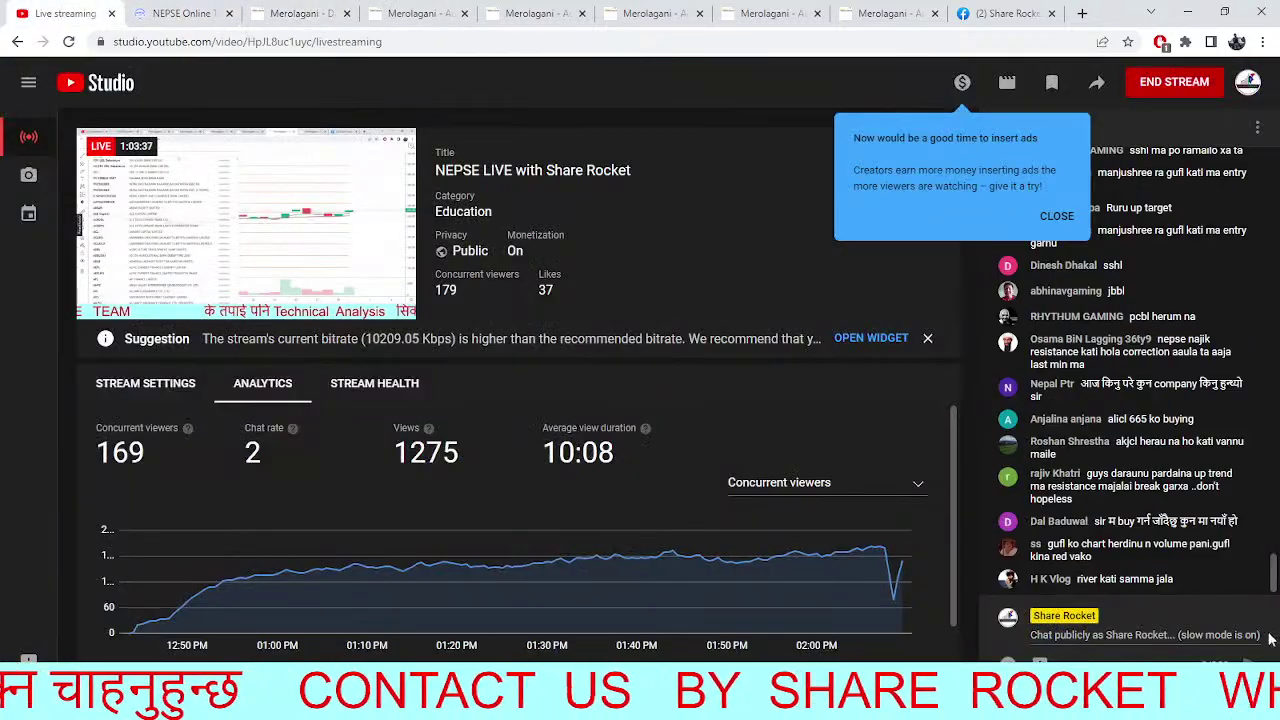
right_click(1158, 624)
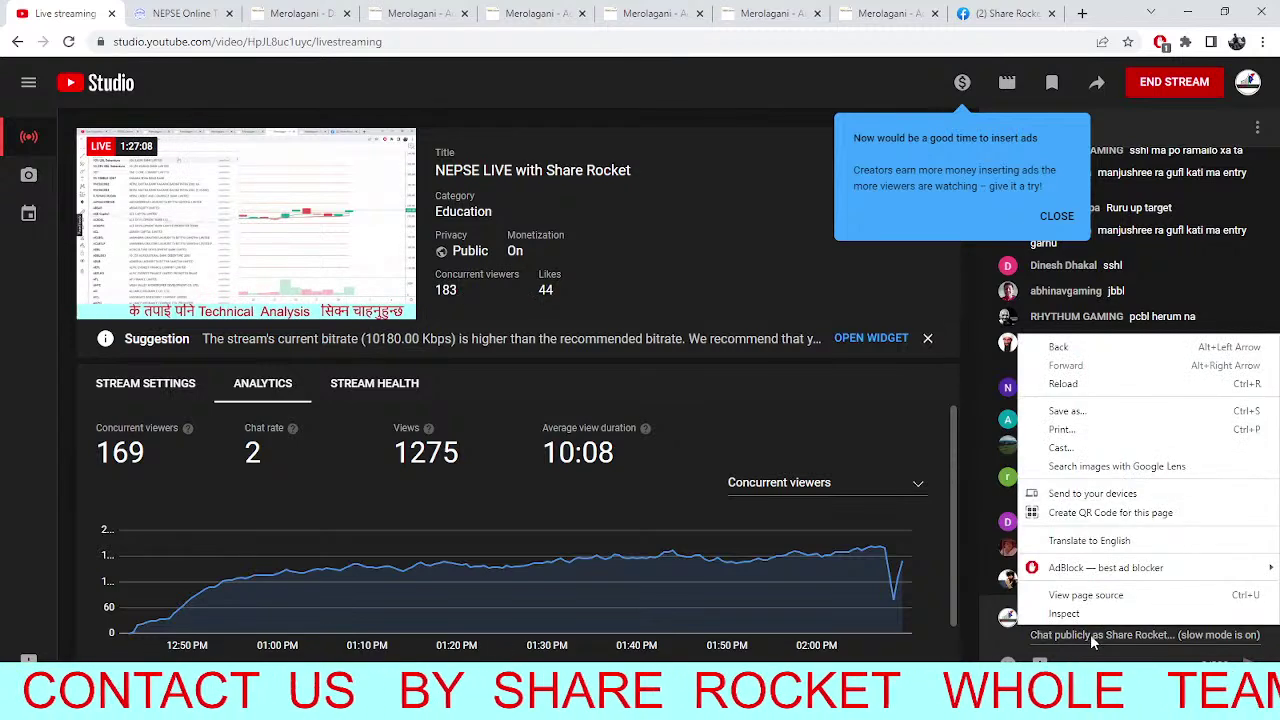
right_click(1060, 632)
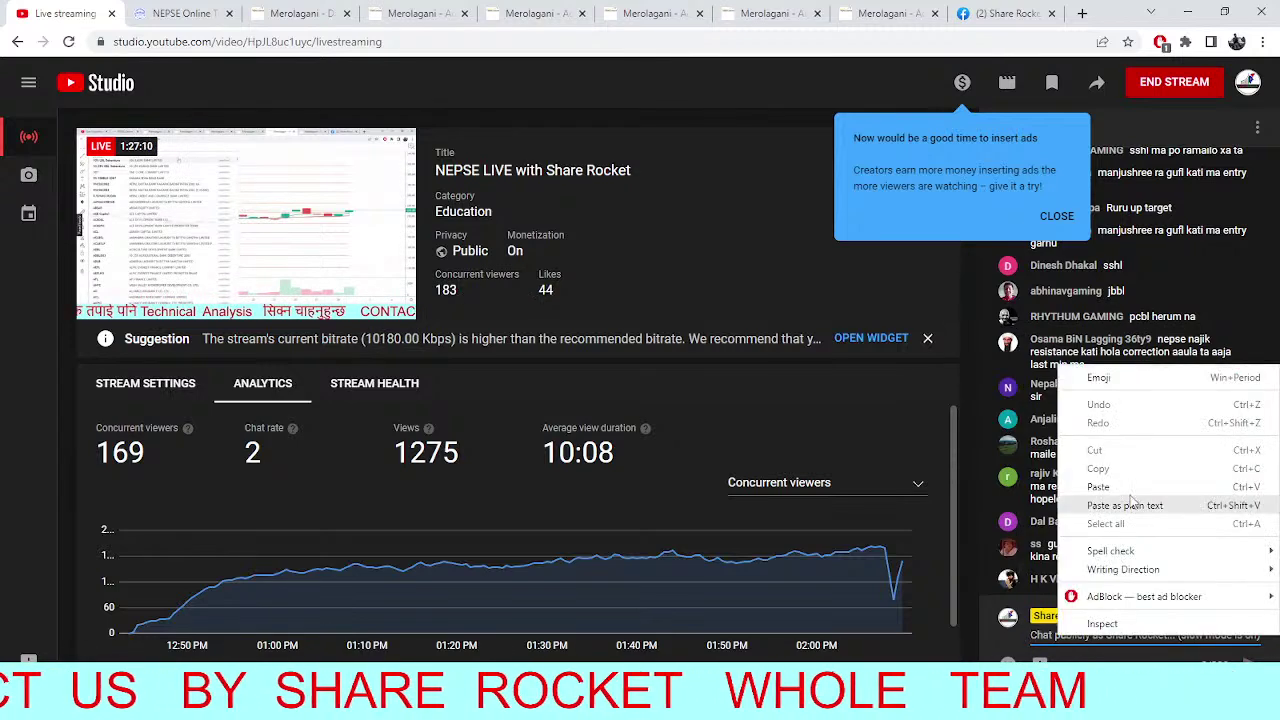
left_click(1100, 487)
left_click(1248, 665)
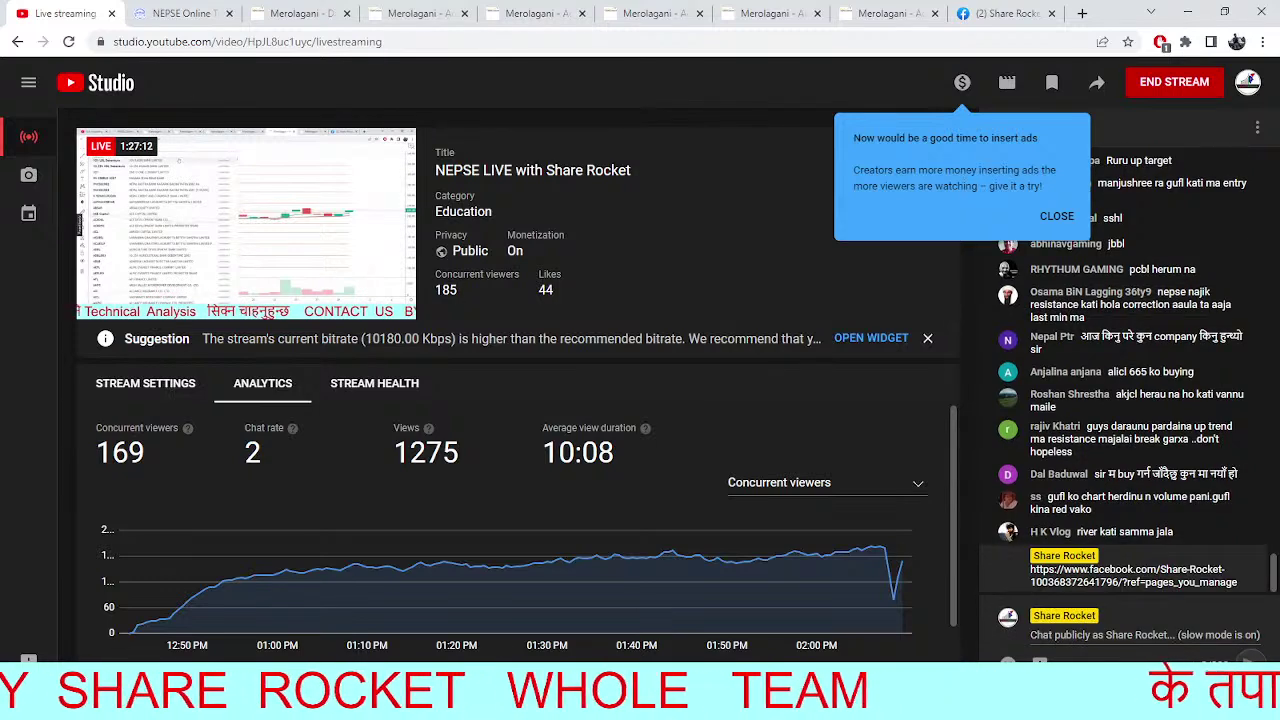
Post the same Share Rocket Facebook page link two more times in the live chat
right_click(1060, 635)
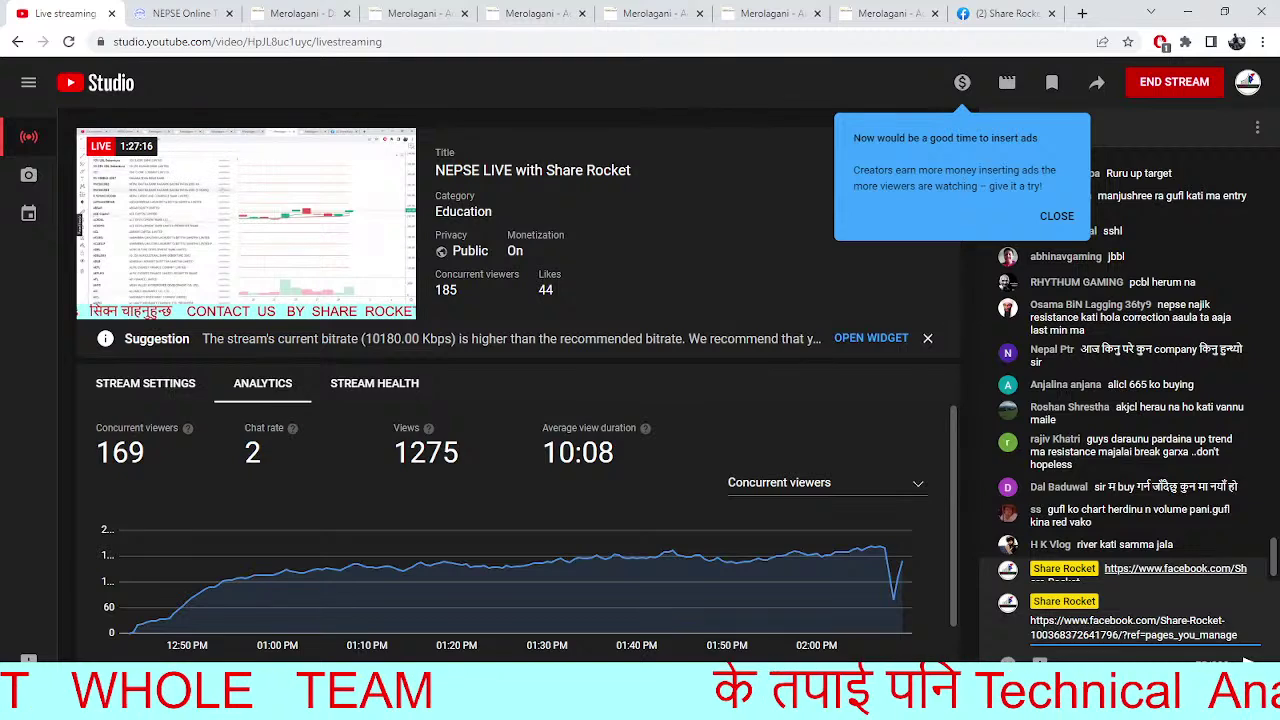
key("Return")
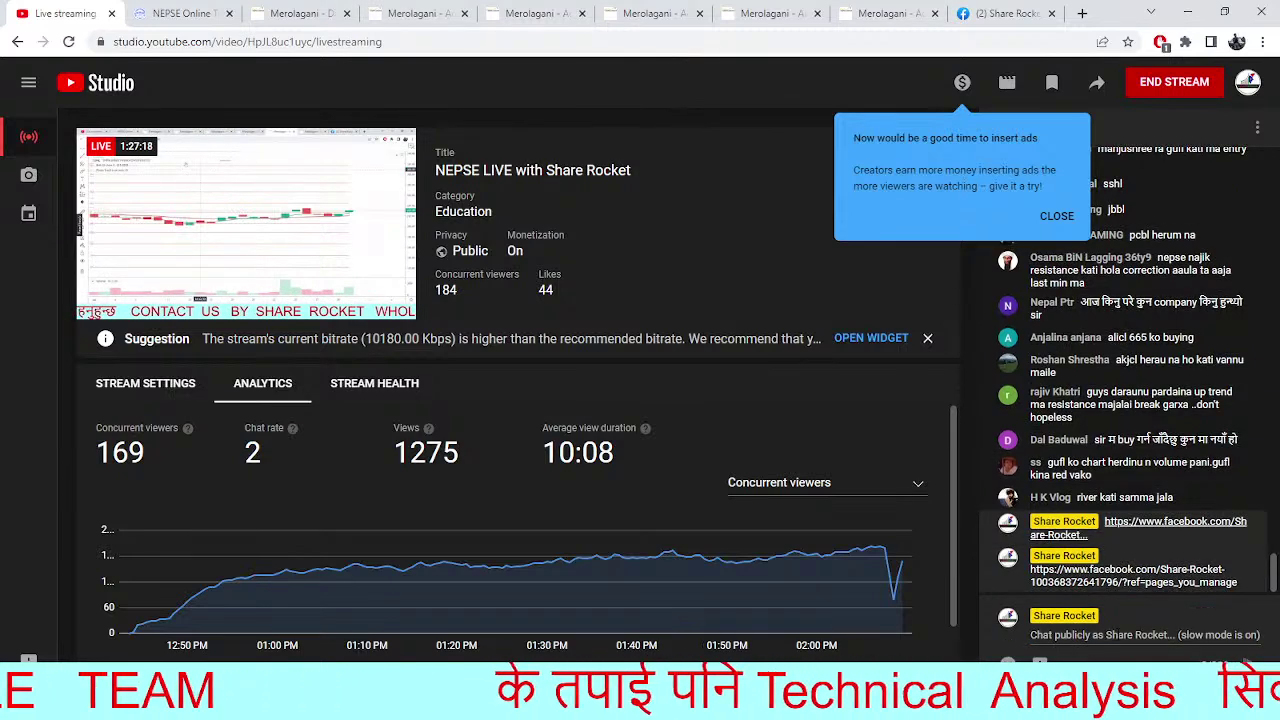
right_click(1095, 636)
left_click(1142, 490)
key("ctrl+v")
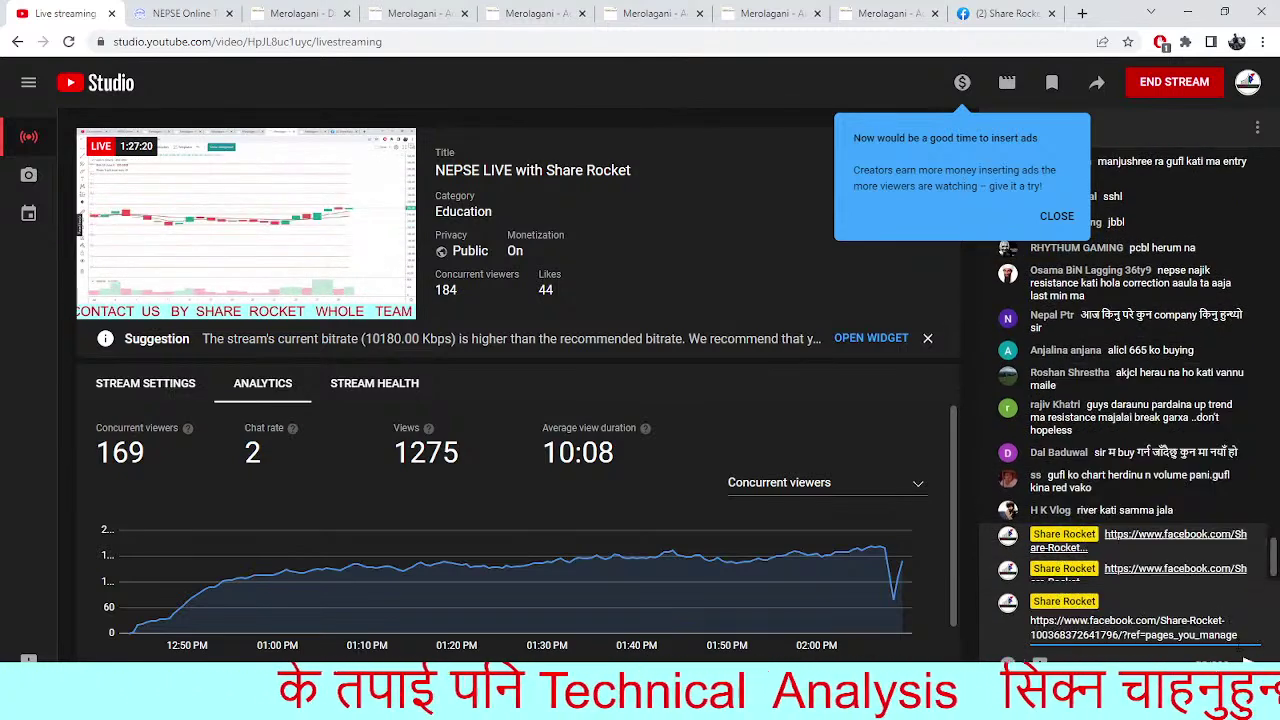
key("Return")
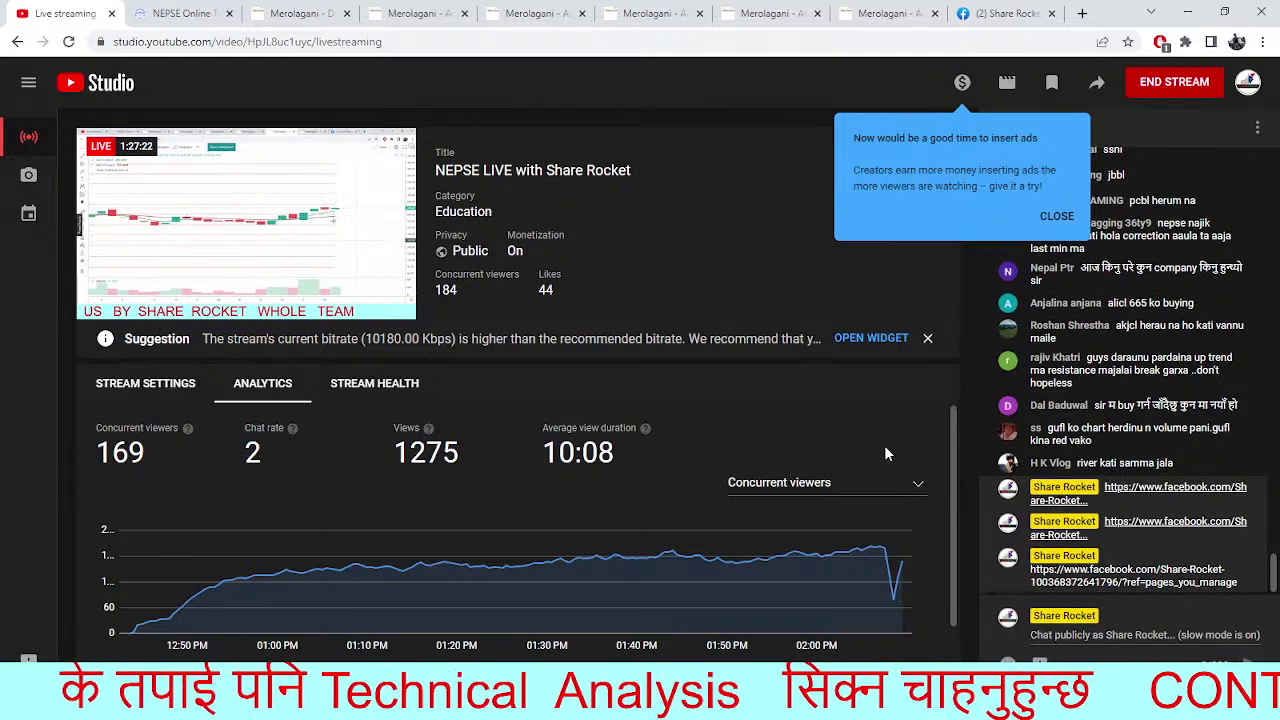
Switch to NEPSE TMS and load the market depth for RURU (Ru Ru Jalbidhyut Pariyojana Limited) in place of CORBL
left_click(180, 13)
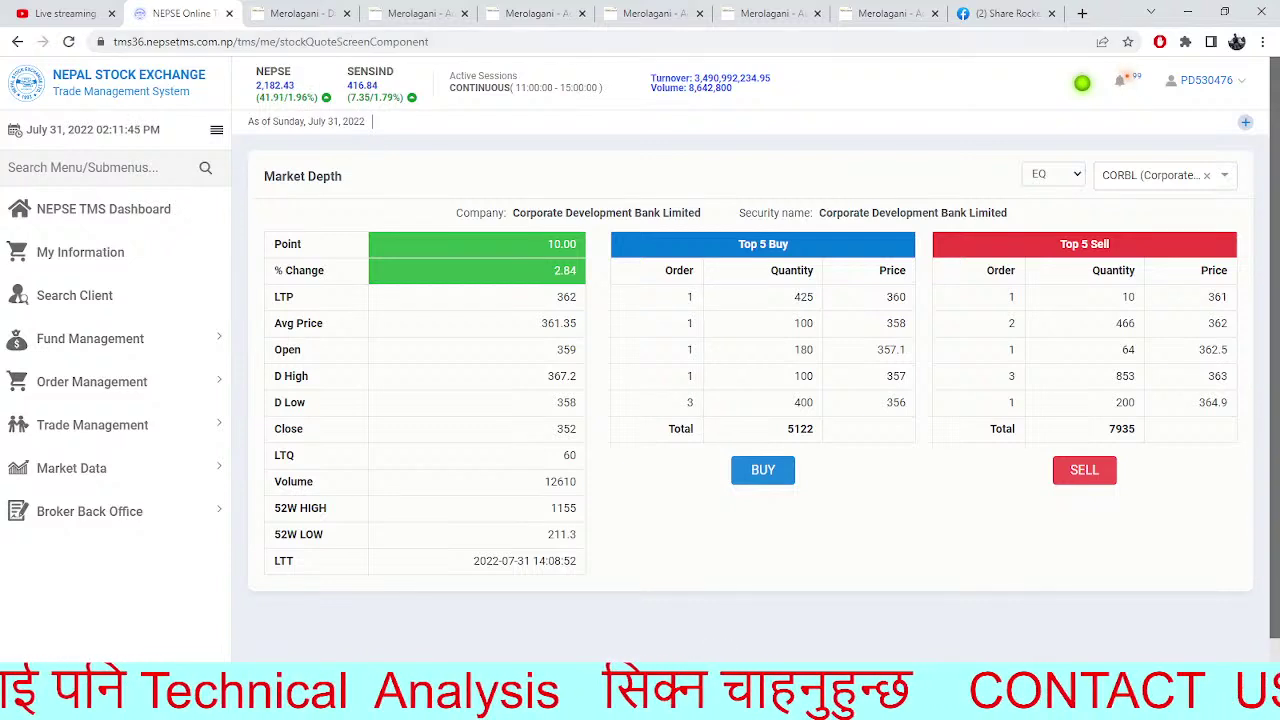
left_click(1207, 177)
type("ruru")
left_click(1163, 206)
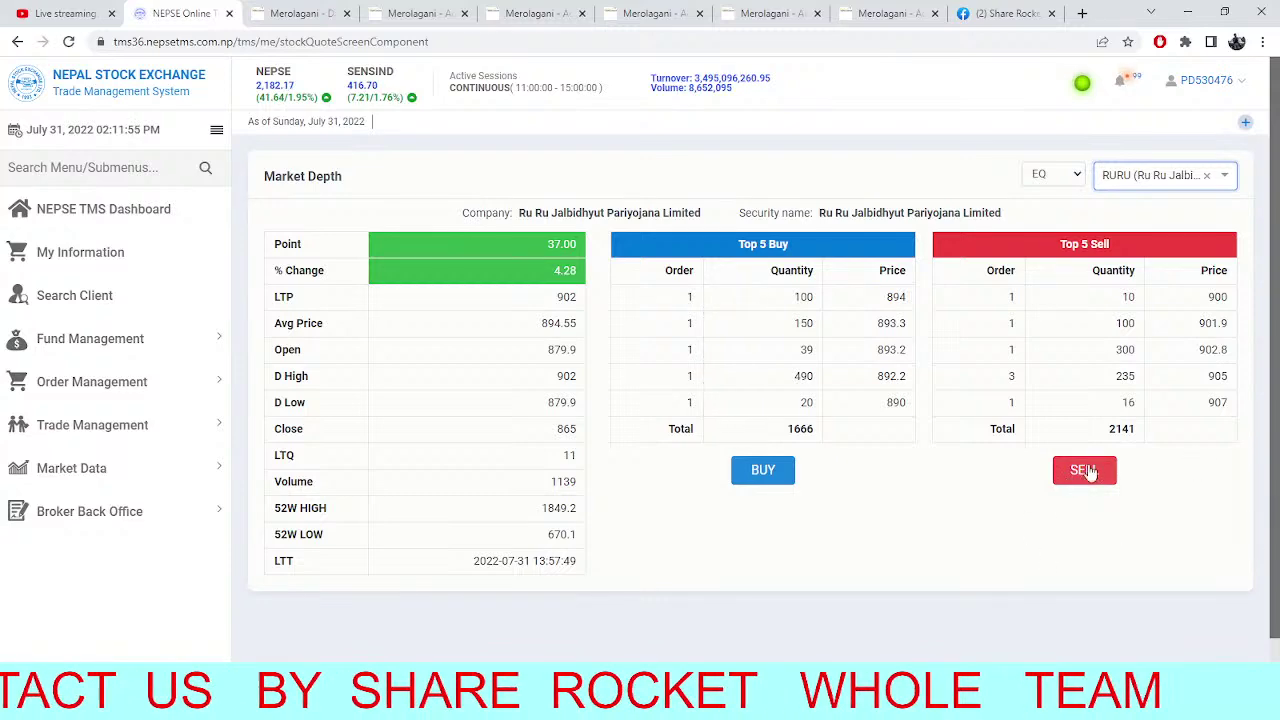
Glance at the 15-minute NEPSE chart and examine the daily chart of Emerging Nepal Limited (ENL)
left_click(573, 8)
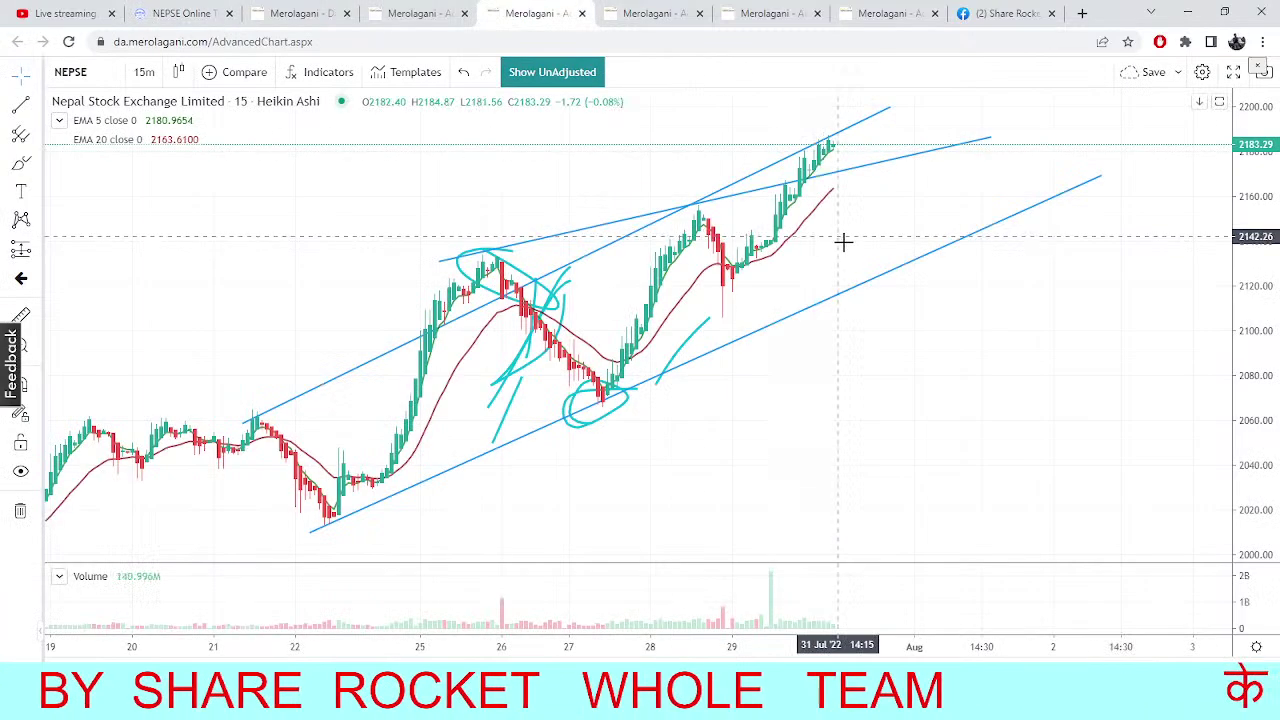
left_click(680, 8)
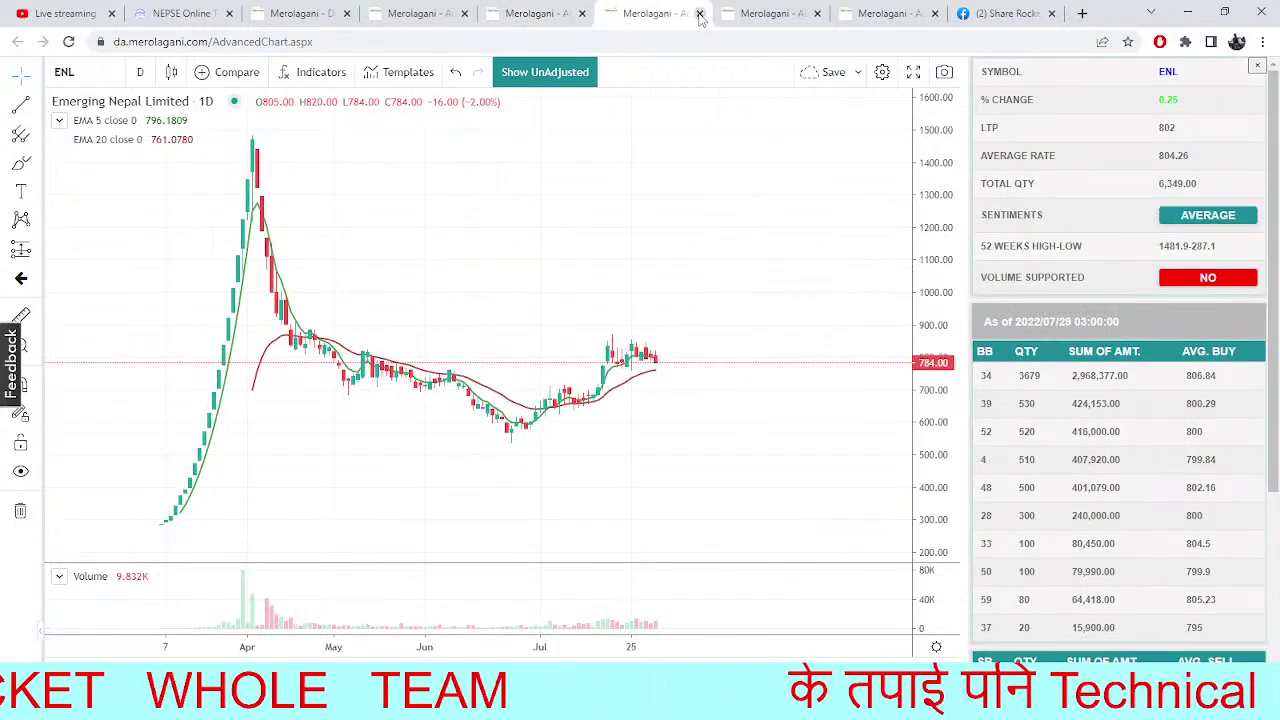
left_click_drag(820, 371, 909, 443)
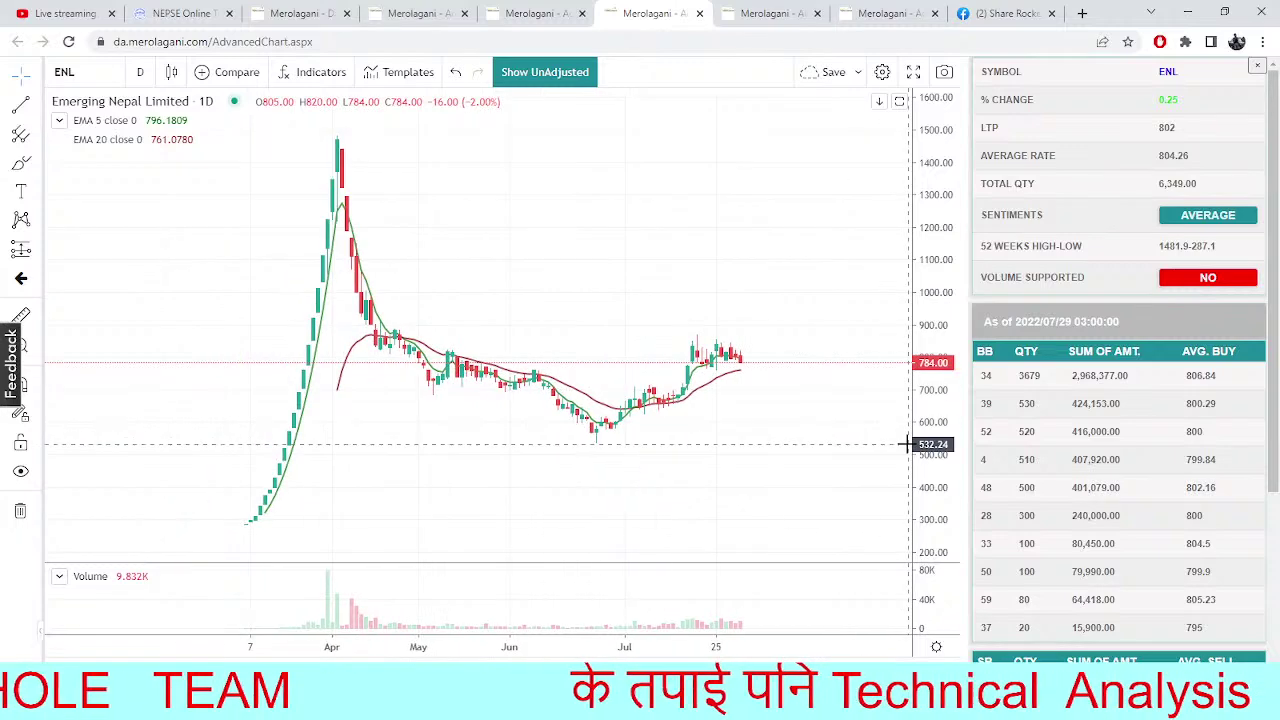
left_click_drag(809, 434, 821, 434)
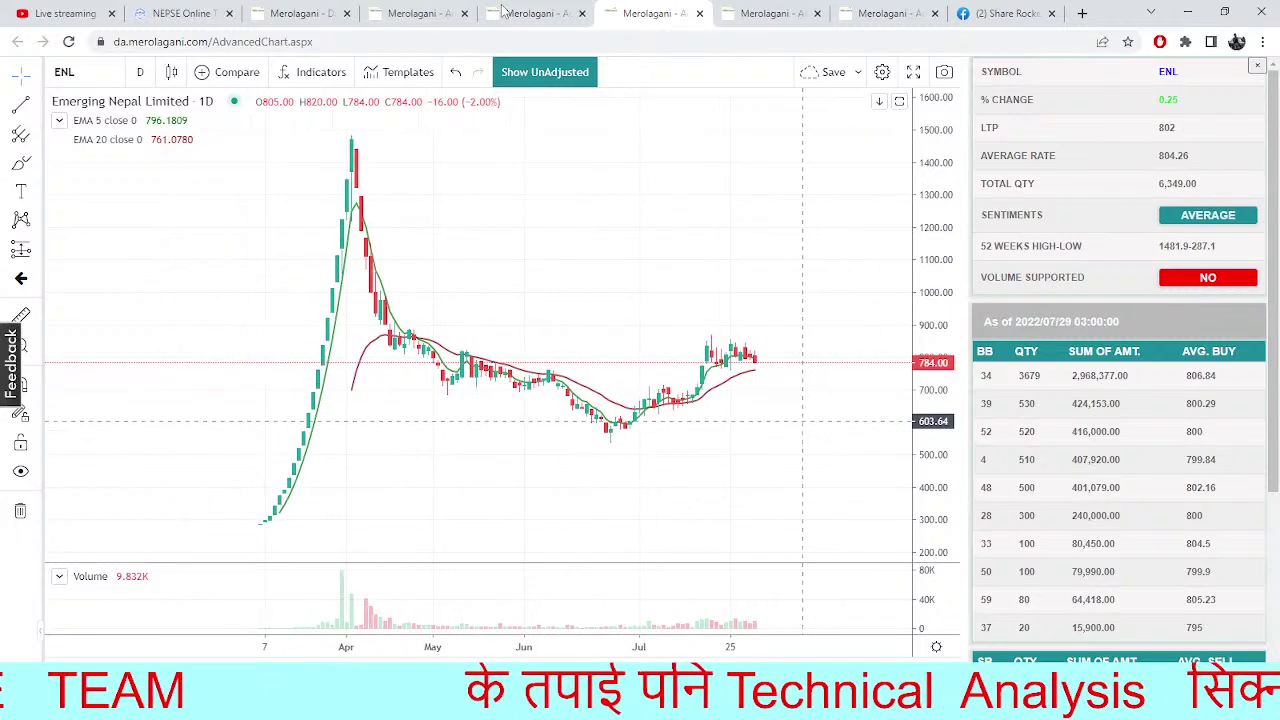
Recheck the RURU market depth and look over SHPC's financial analysis and the NEPSE sector multi-charts
left_click(185, 13)
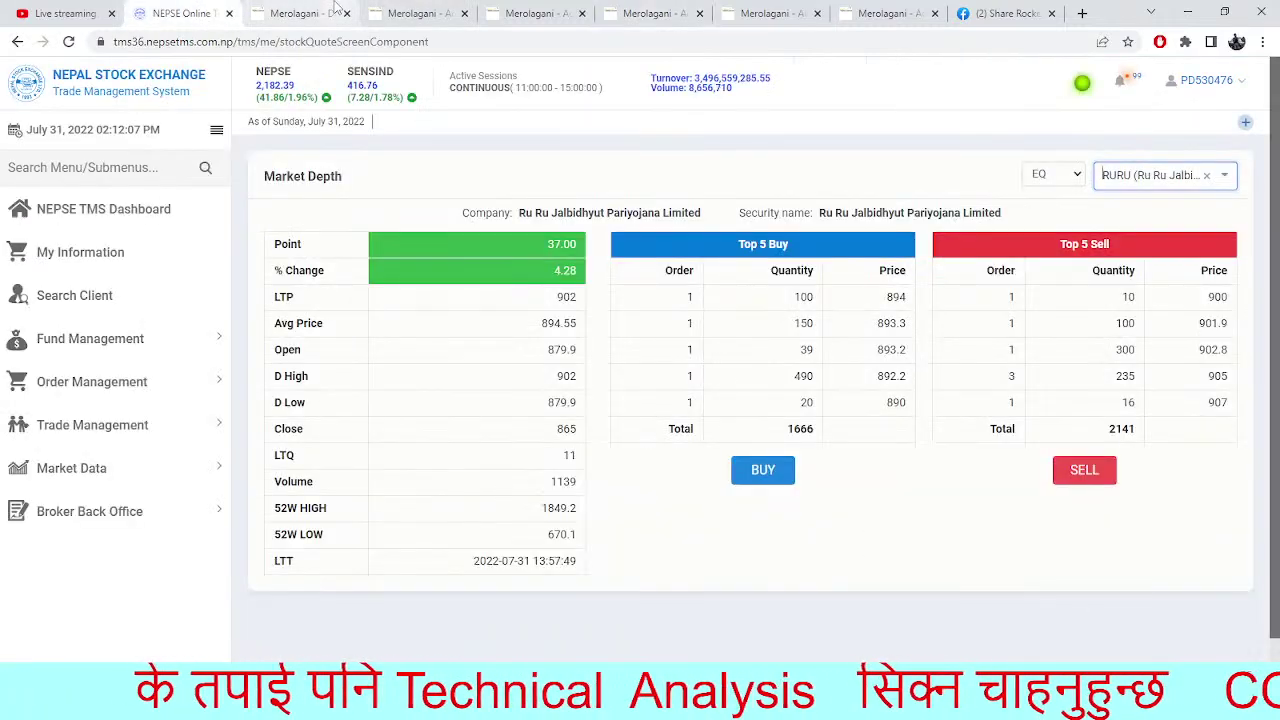
left_click(320, 10)
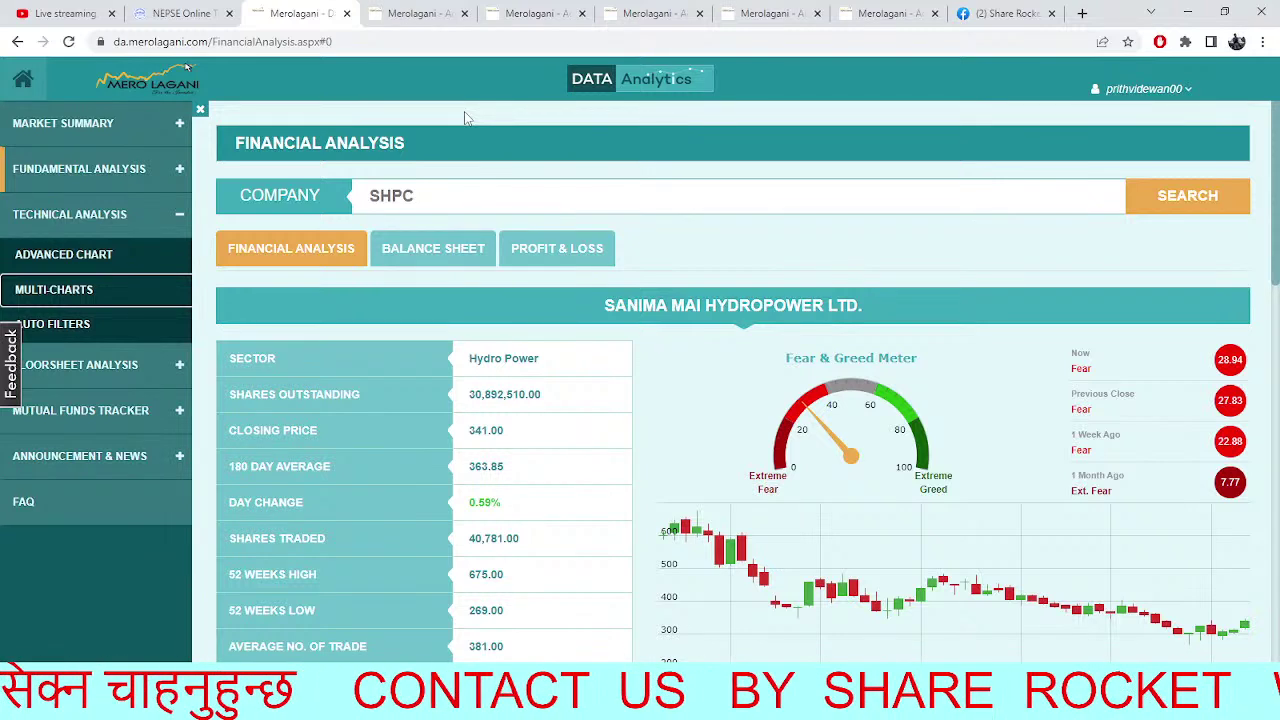
left_click(447, 7)
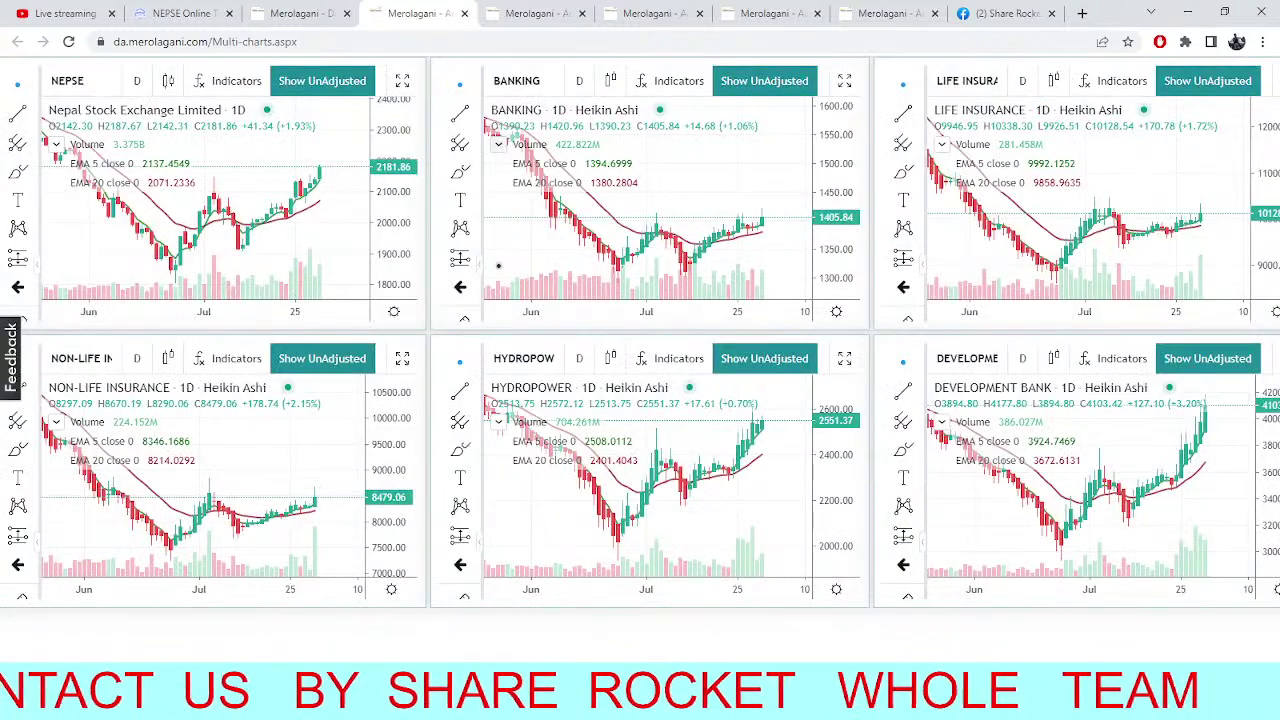
left_click(188, 12)
left_click(296, 15)
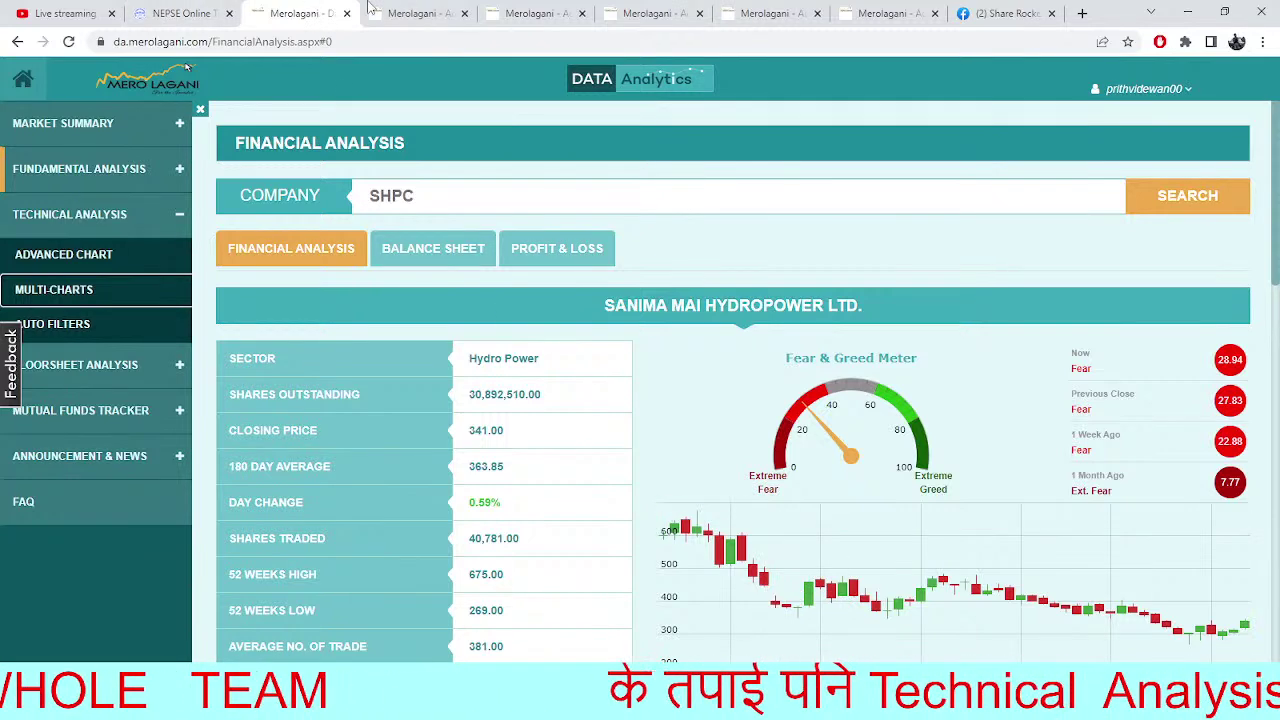
left_click(422, 12)
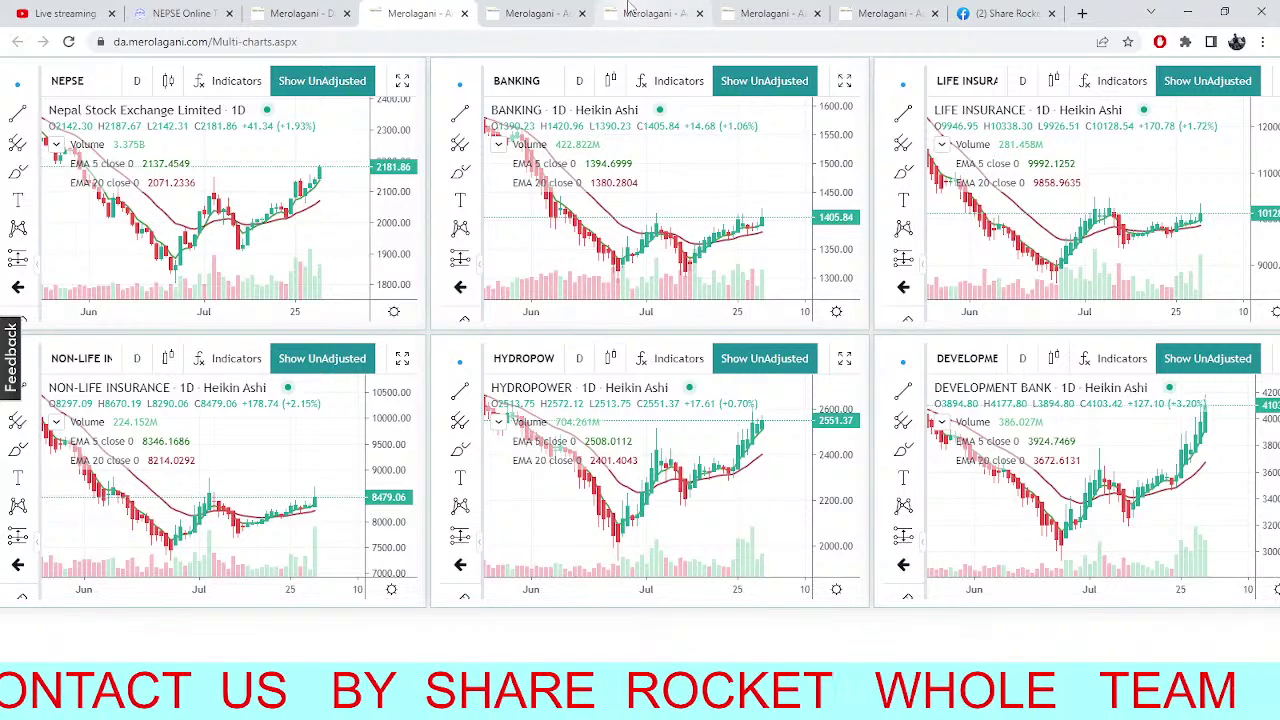
Return to the ENL daily chart and examine its recent price trend against the EMA lines
left_click(538, 8)
left_click(634, 10)
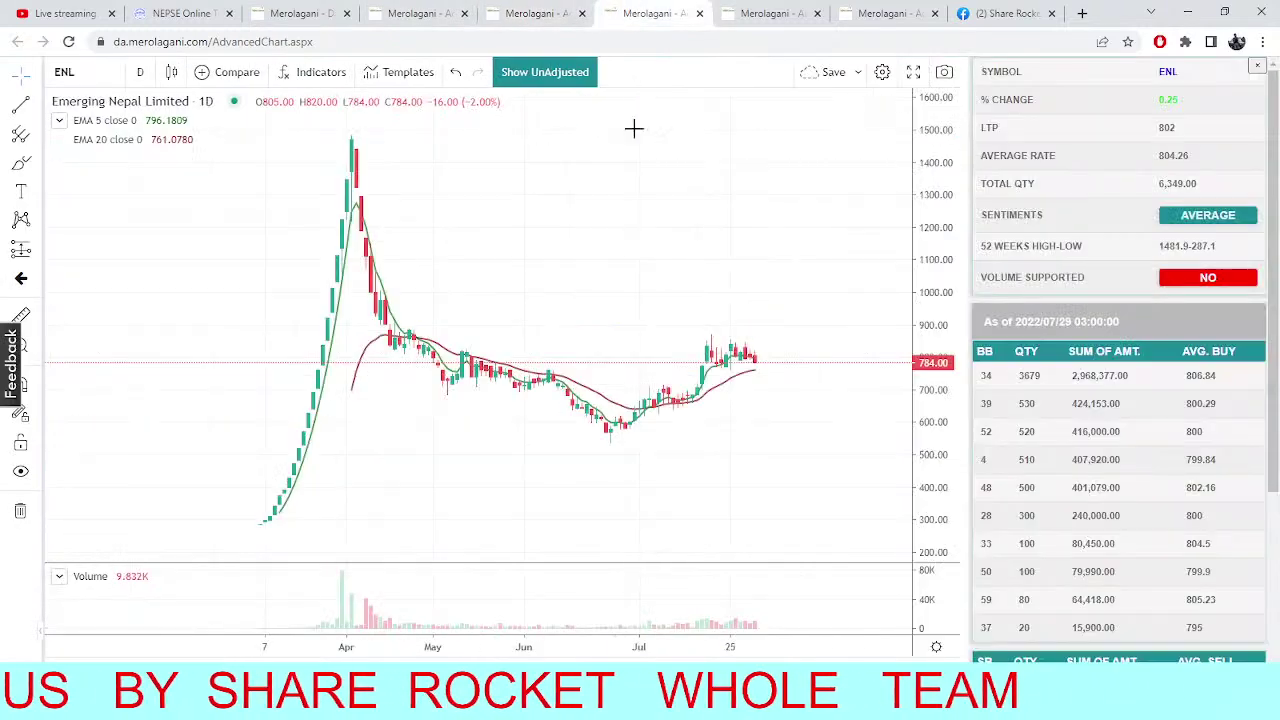
left_click_drag(680, 354, 576, 429)
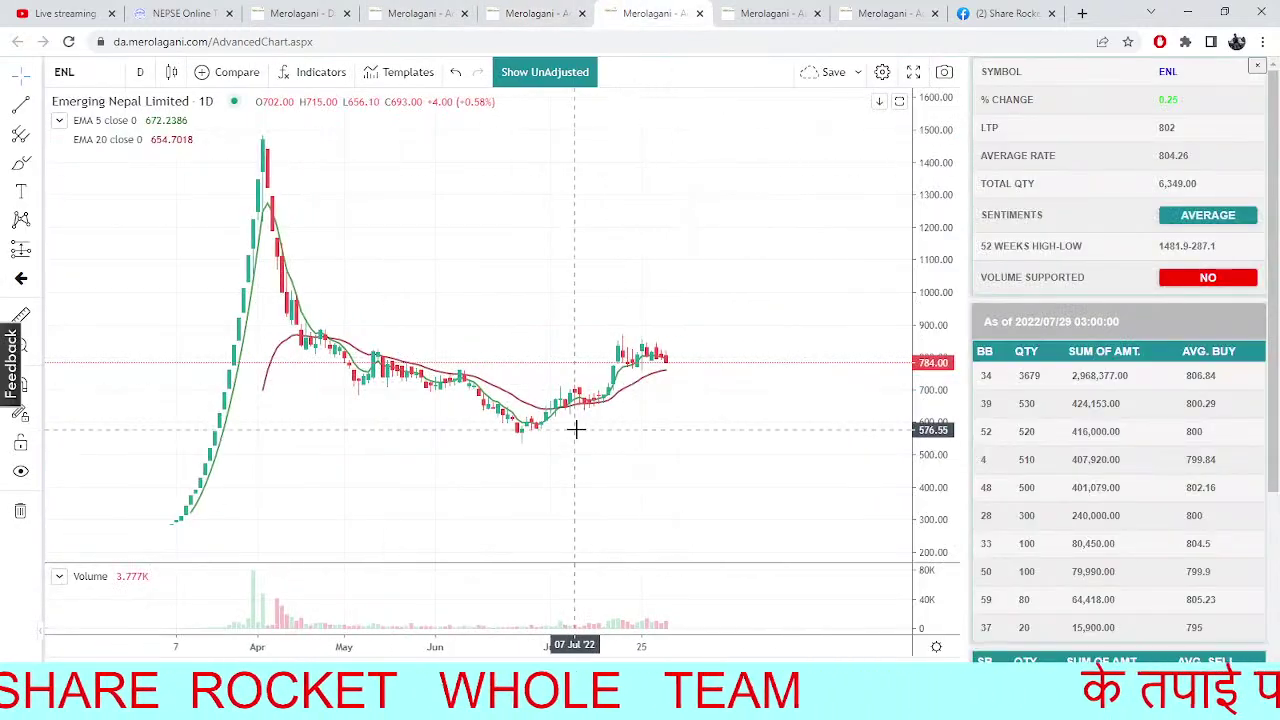
Bring up the UMRH daily chart and examine its latest candles against the EMA and pivot levels
left_click(800, 10)
left_click(884, 18)
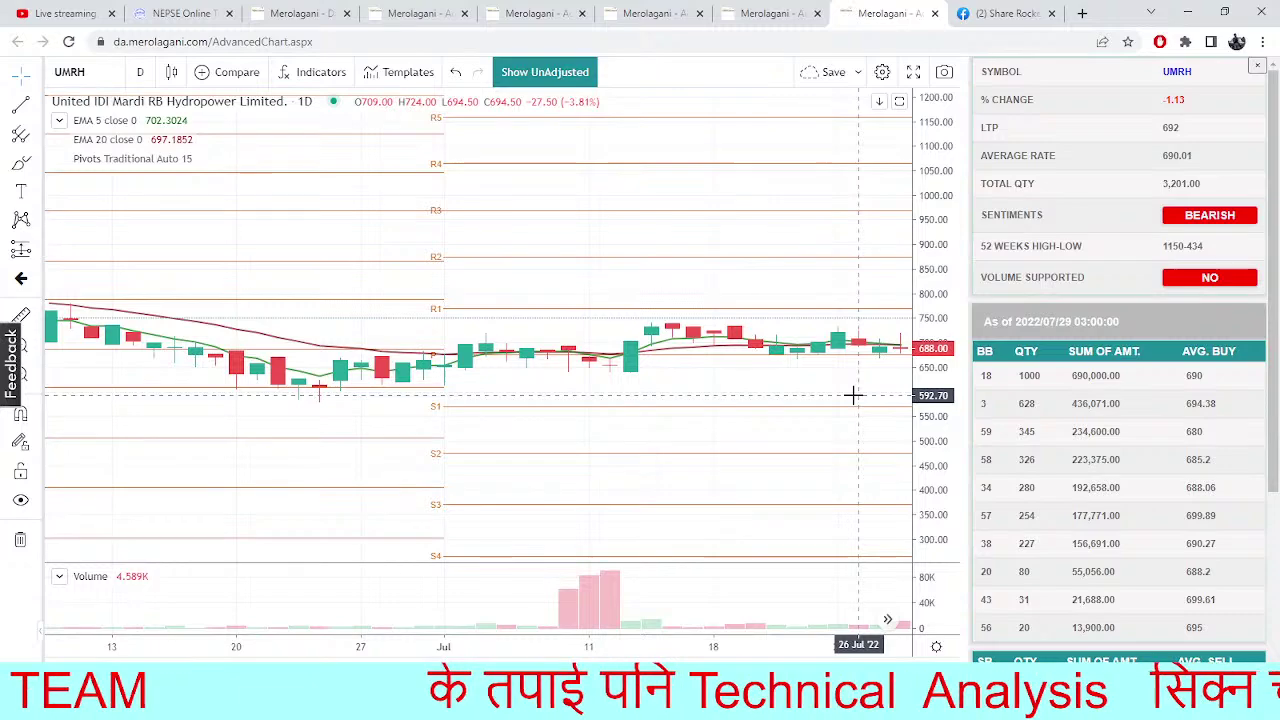
left_click_drag(803, 414, 740, 429)
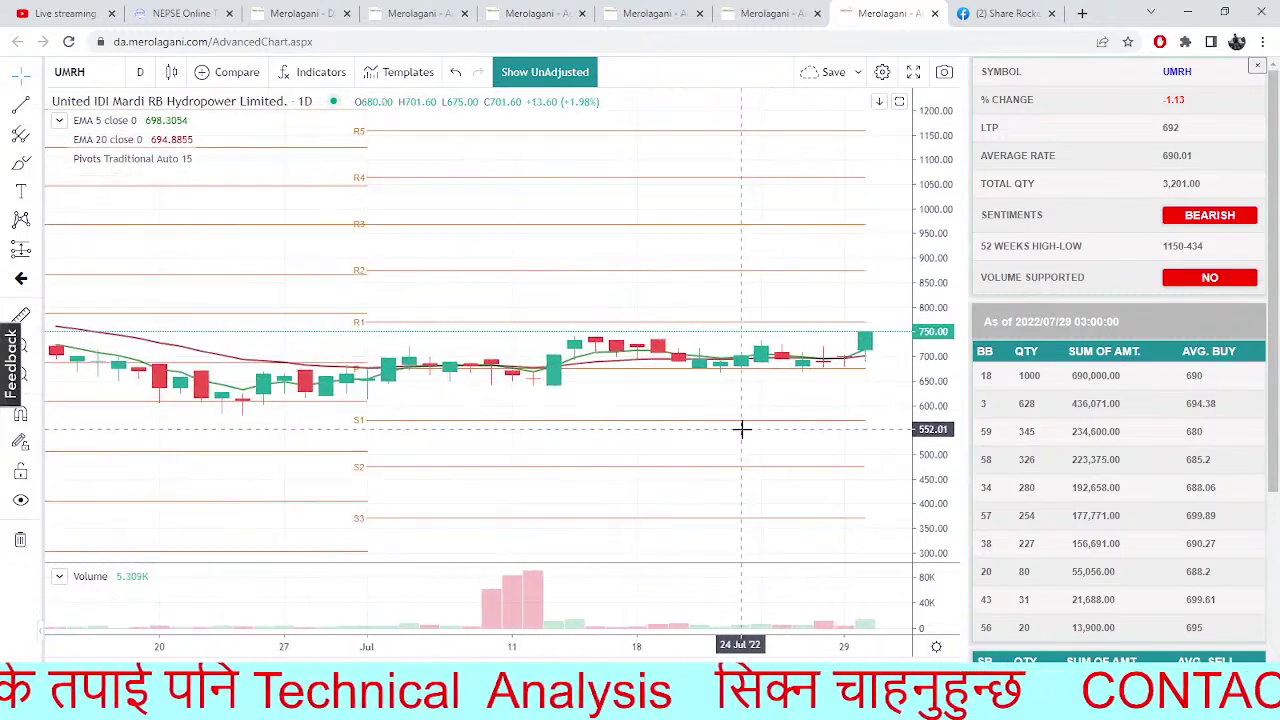
left_click_drag(743, 500, 589, 423)
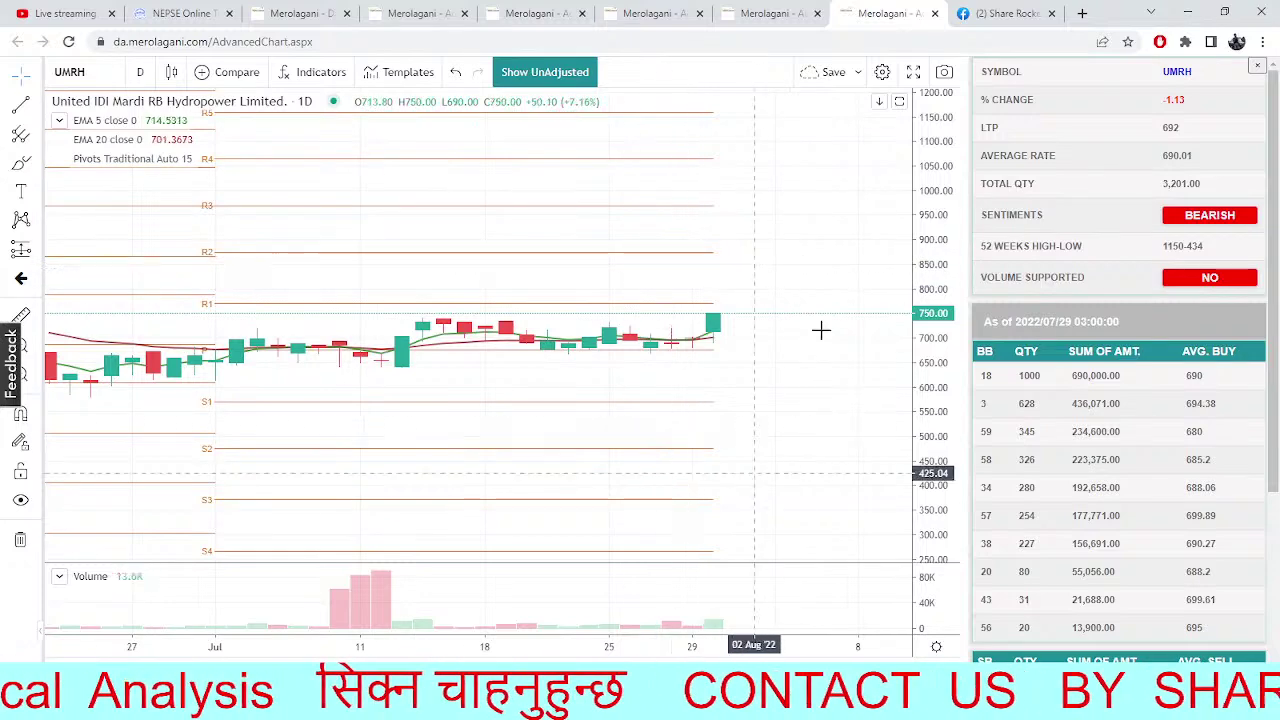
left_click_drag(420, 243, 608, 329)
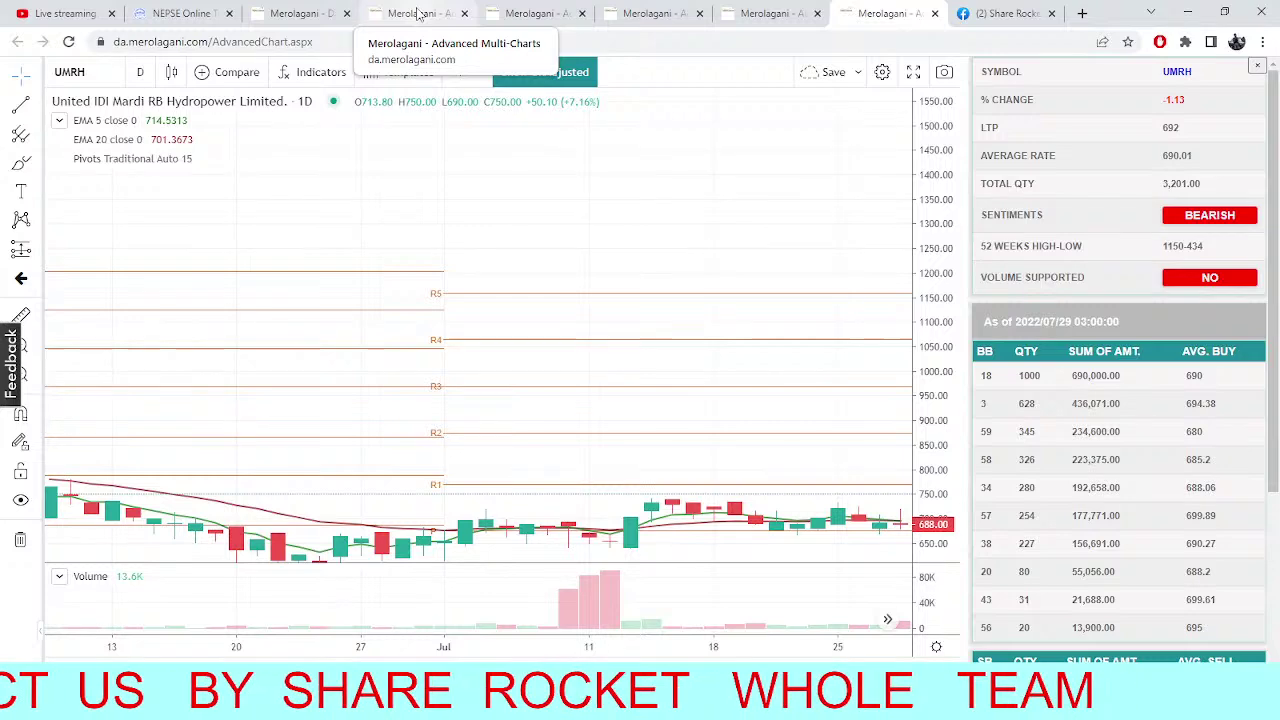
scroll(700, 403, "right", 5)
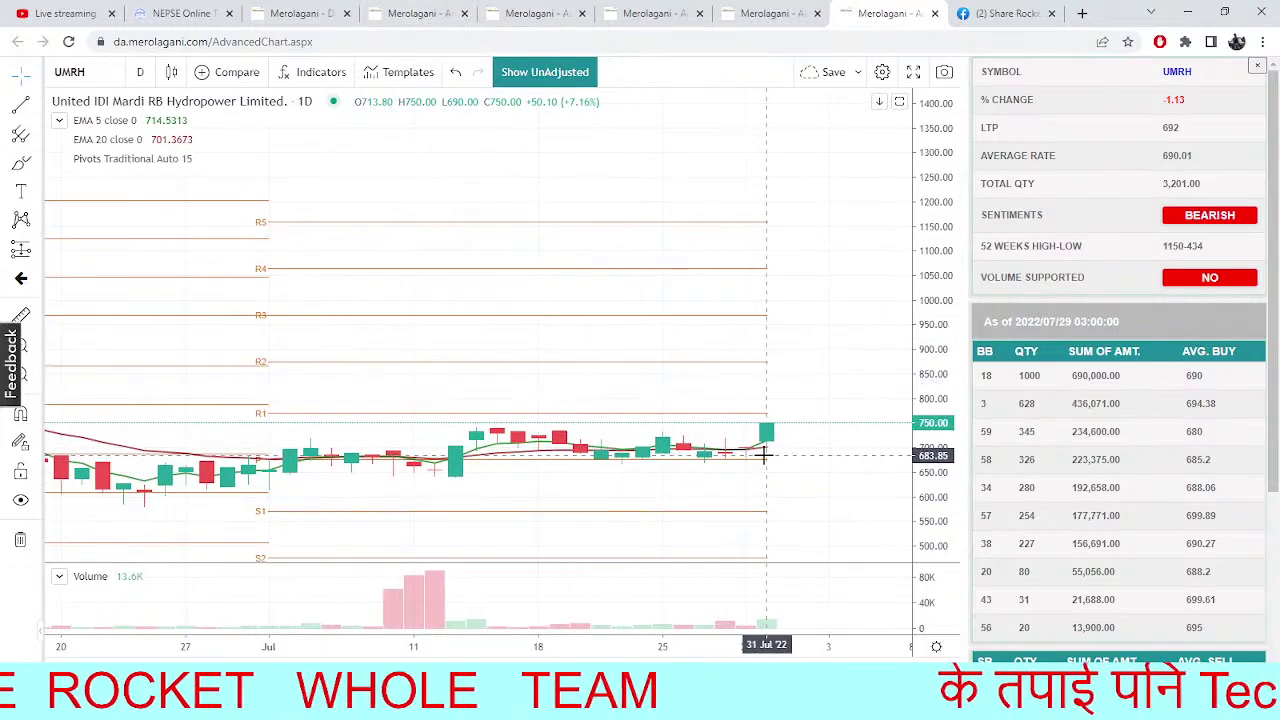
left_click_drag(706, 350, 869, 455)
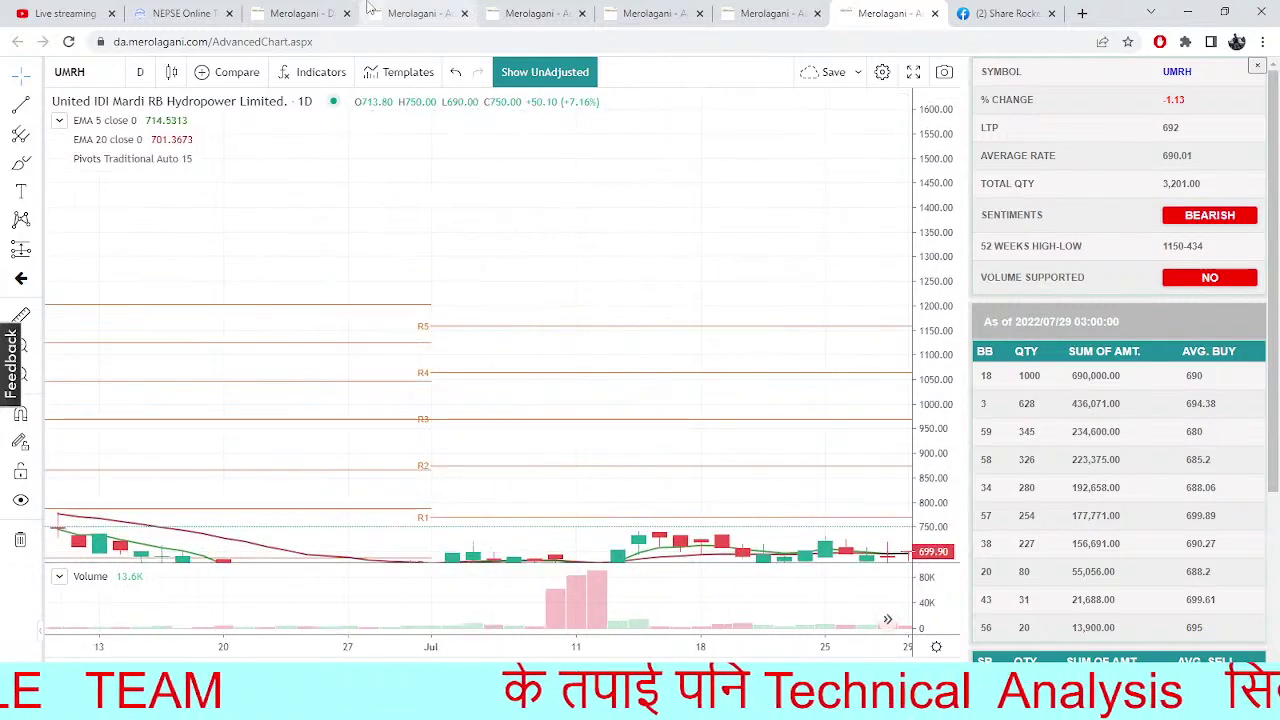
Look over the sector multi-charts and the open NEPSE and ENL price charts
left_click(426, 12)
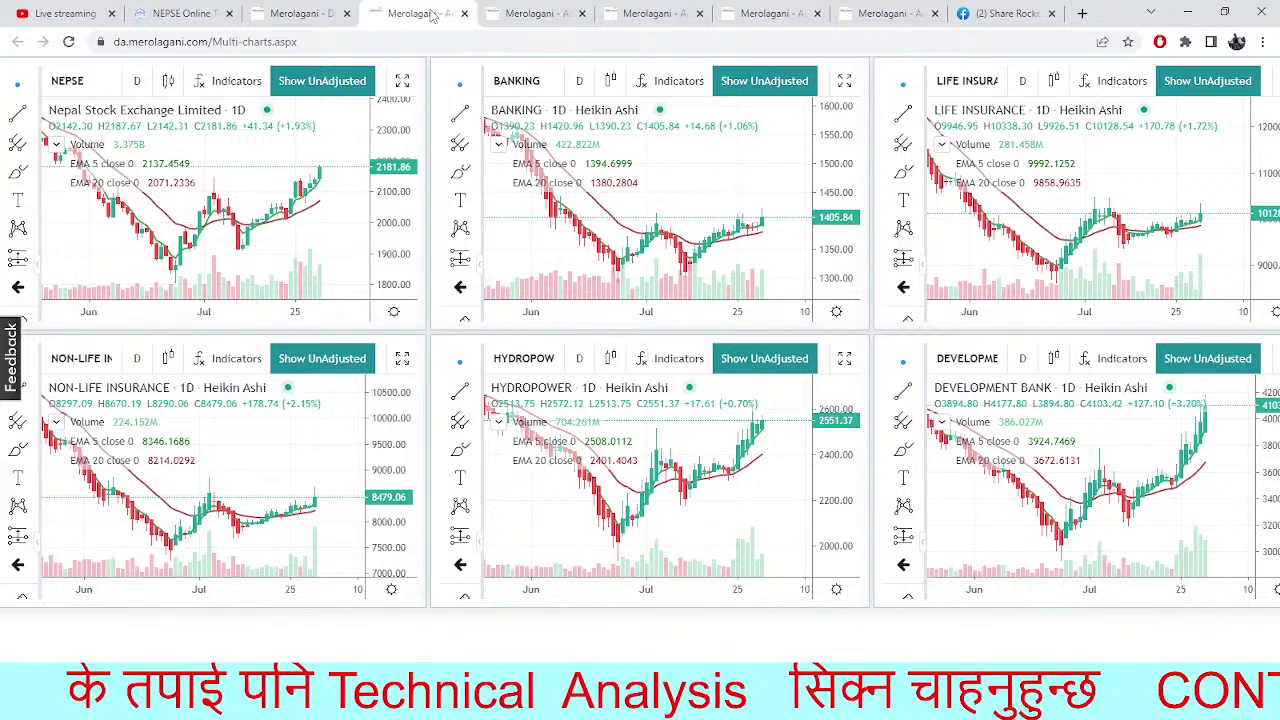
left_click(322, 12)
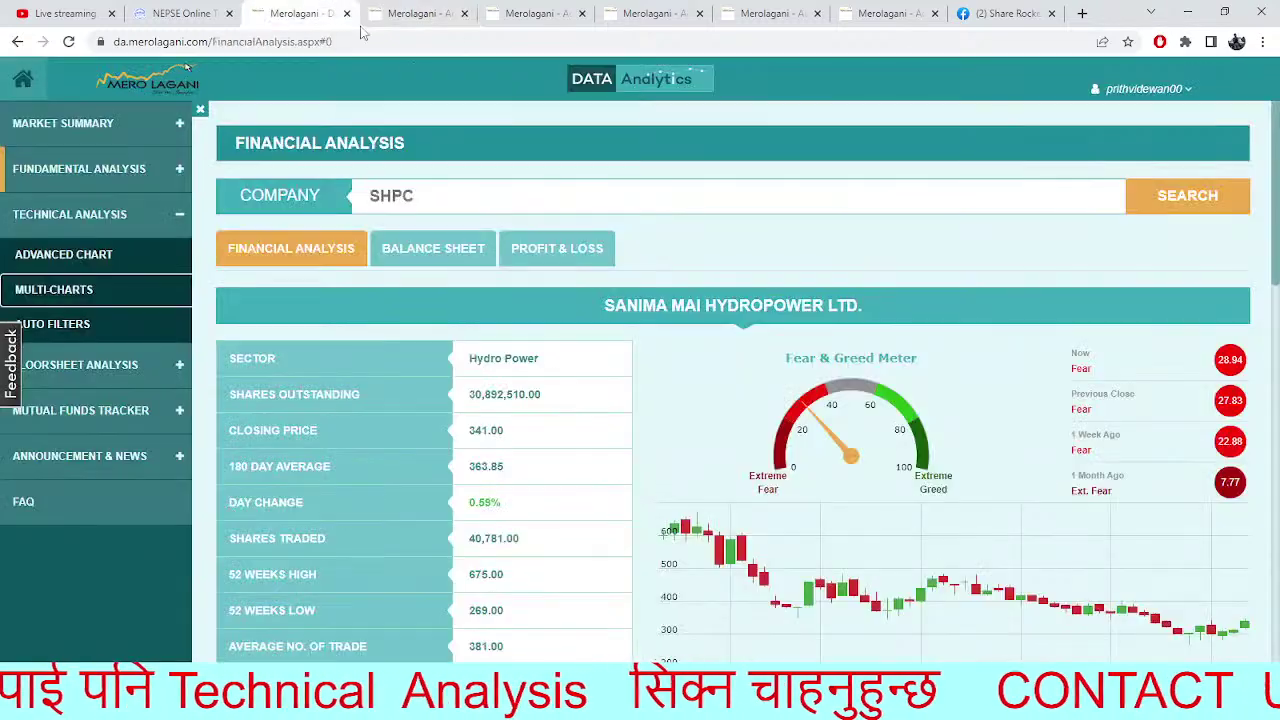
left_click(420, 14)
left_click(536, 18)
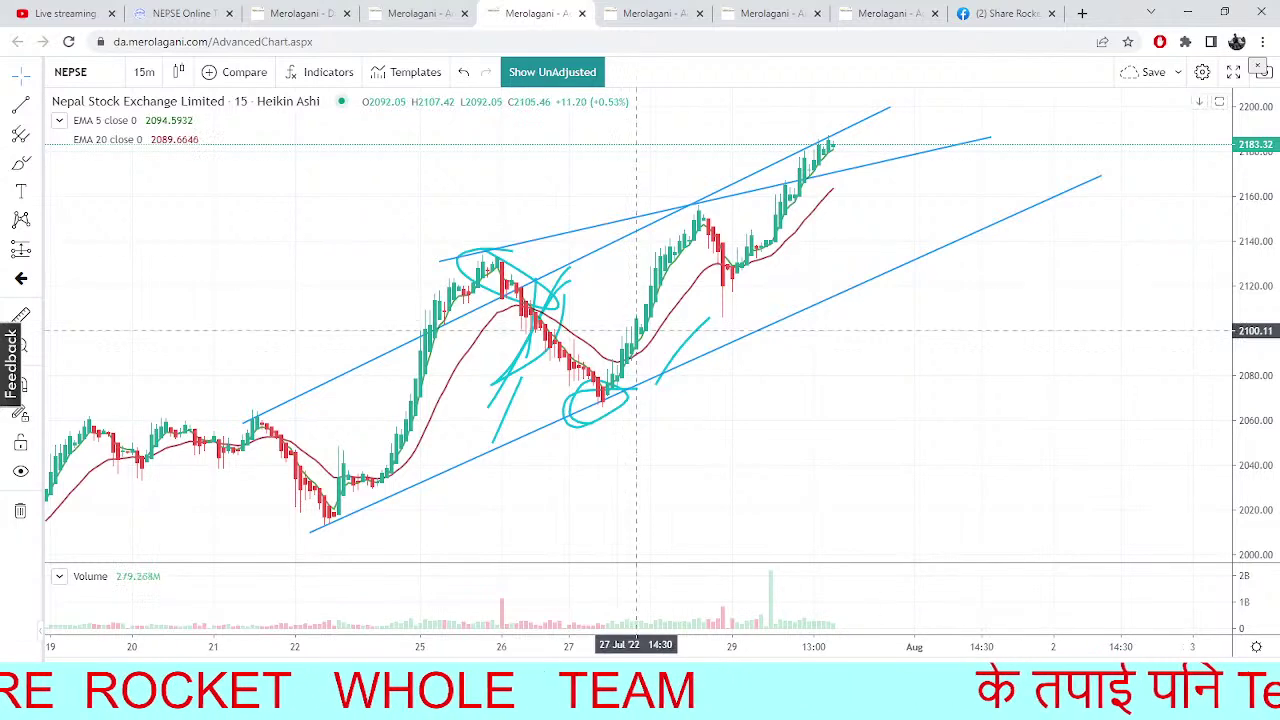
left_click(662, 11)
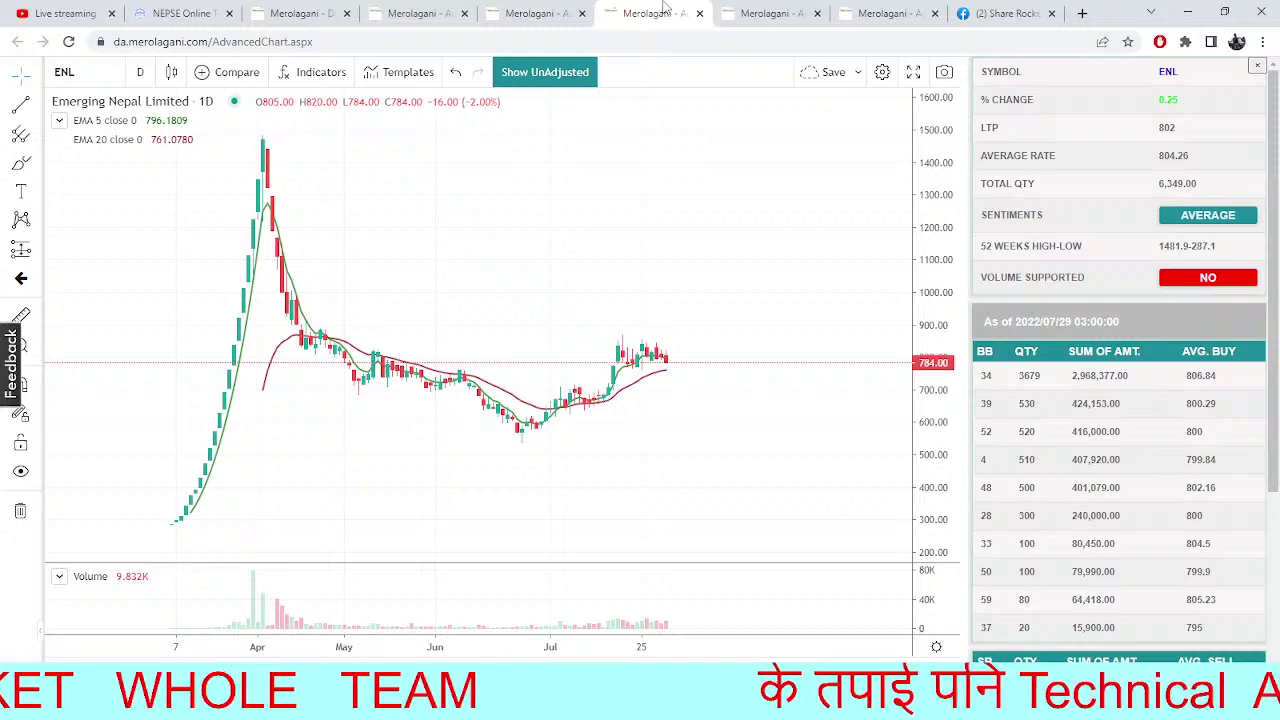
left_click(750, 12)
left_click(660, 12)
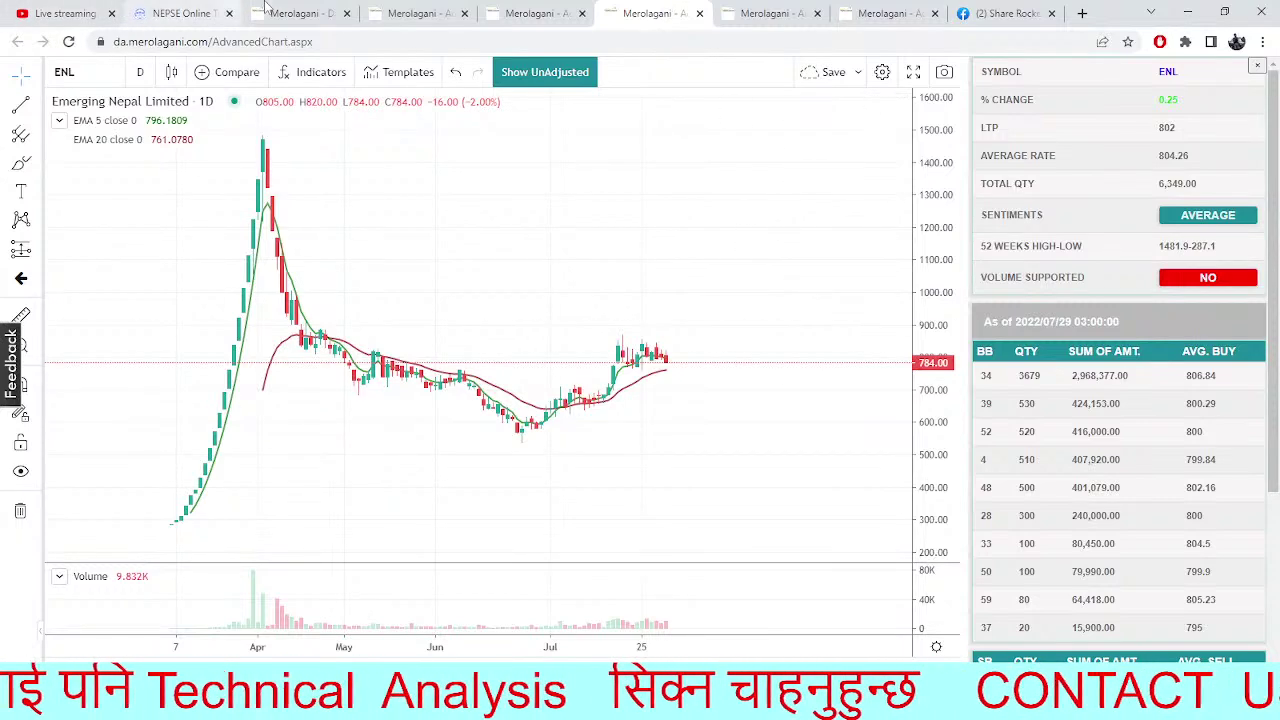
Review SHPC's financial analysis page, including its financial ratios, technical indicators, dividend history and quarterly figures
left_click(300, 13)
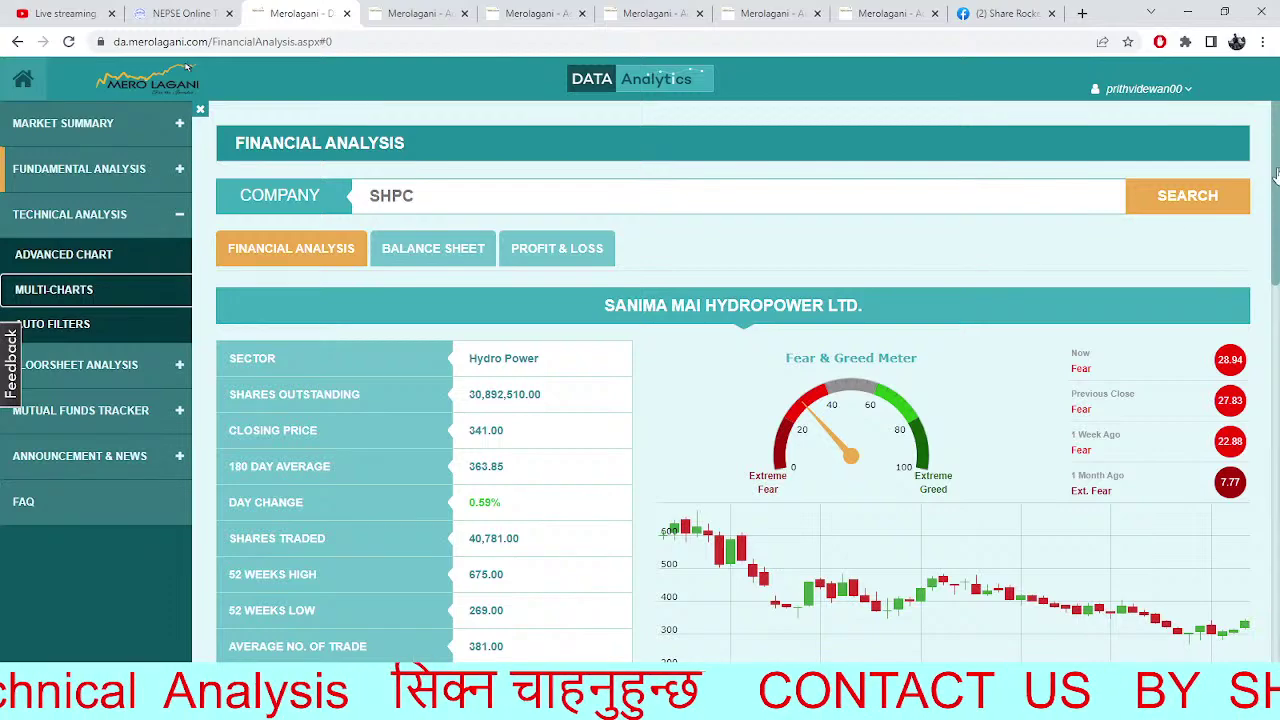
scroll(597, 333, "down", 9)
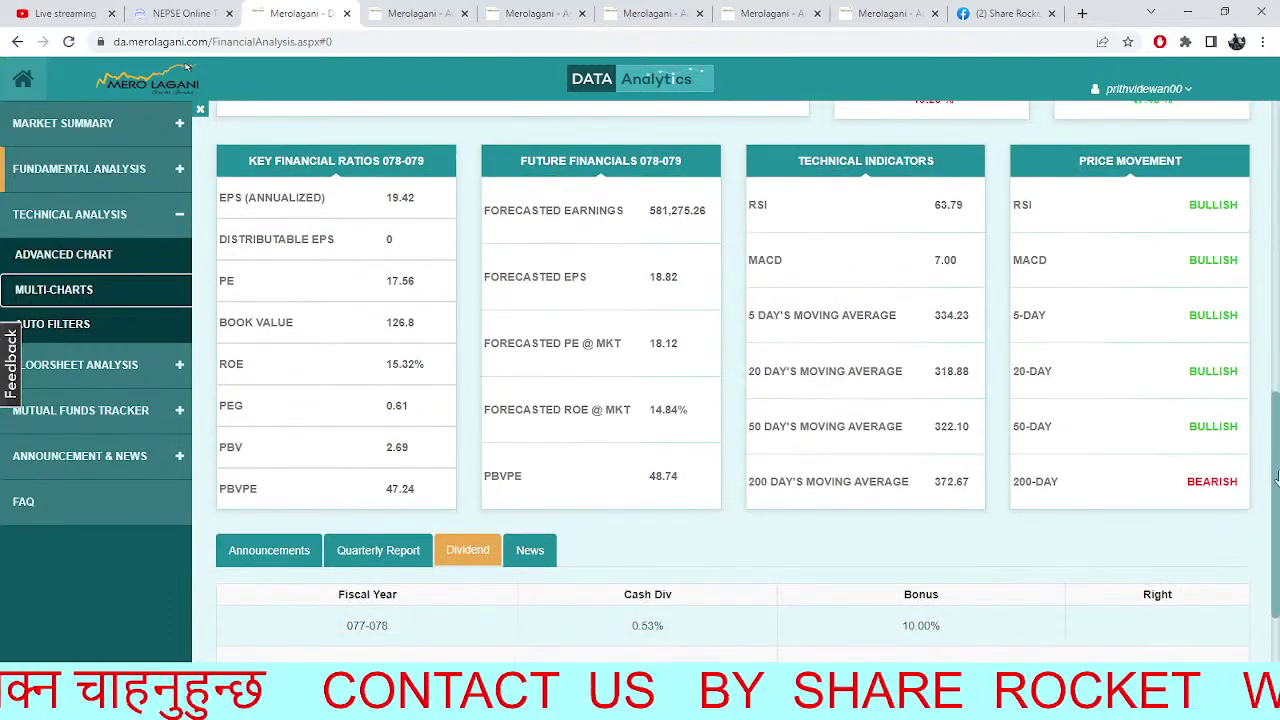
scroll(1134, 586, "down", 2)
scroll(1021, 517, "down", 1)
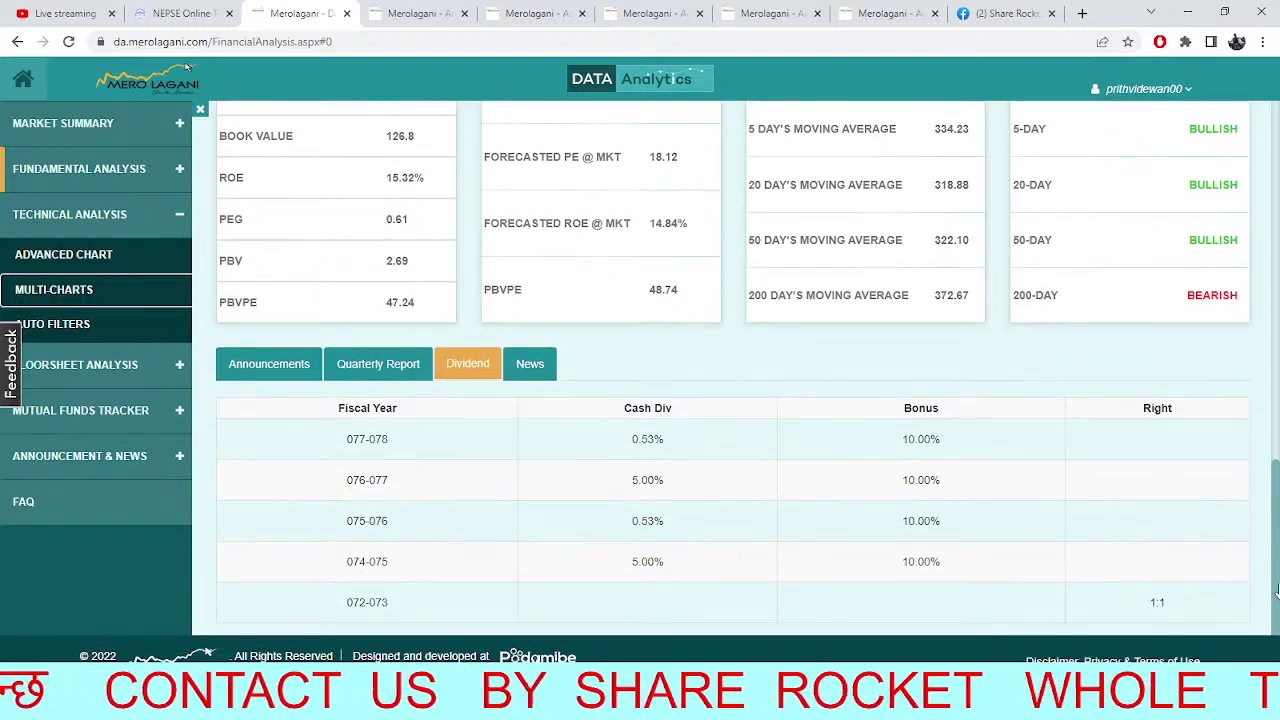
scroll(938, 456, "up", 6)
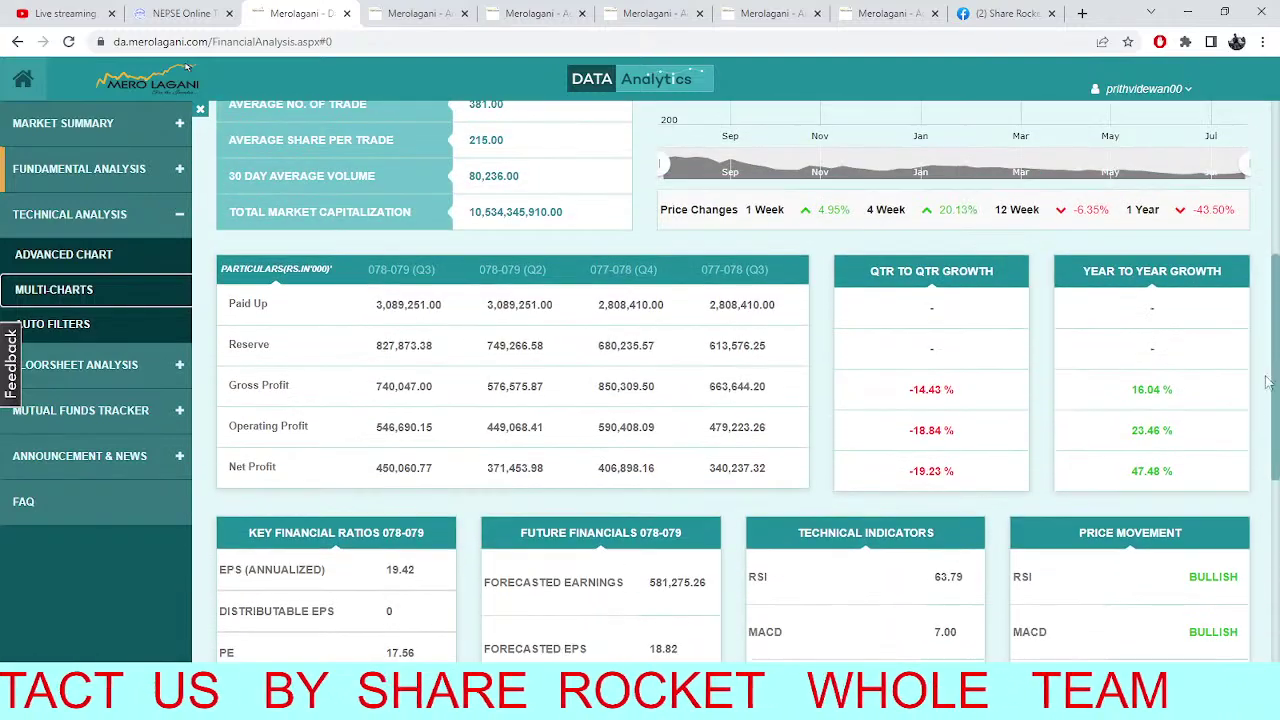
scroll(1274, 333, "up", 2)
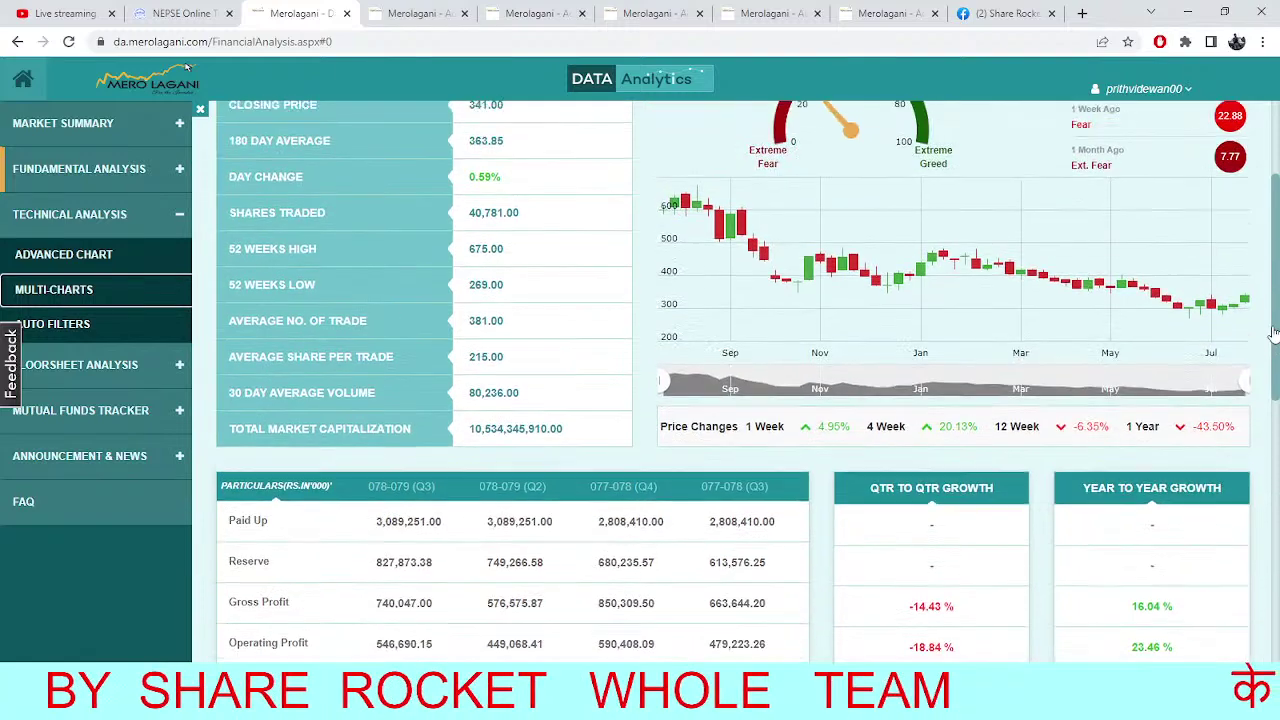
scroll(1274, 333, "up", 3)
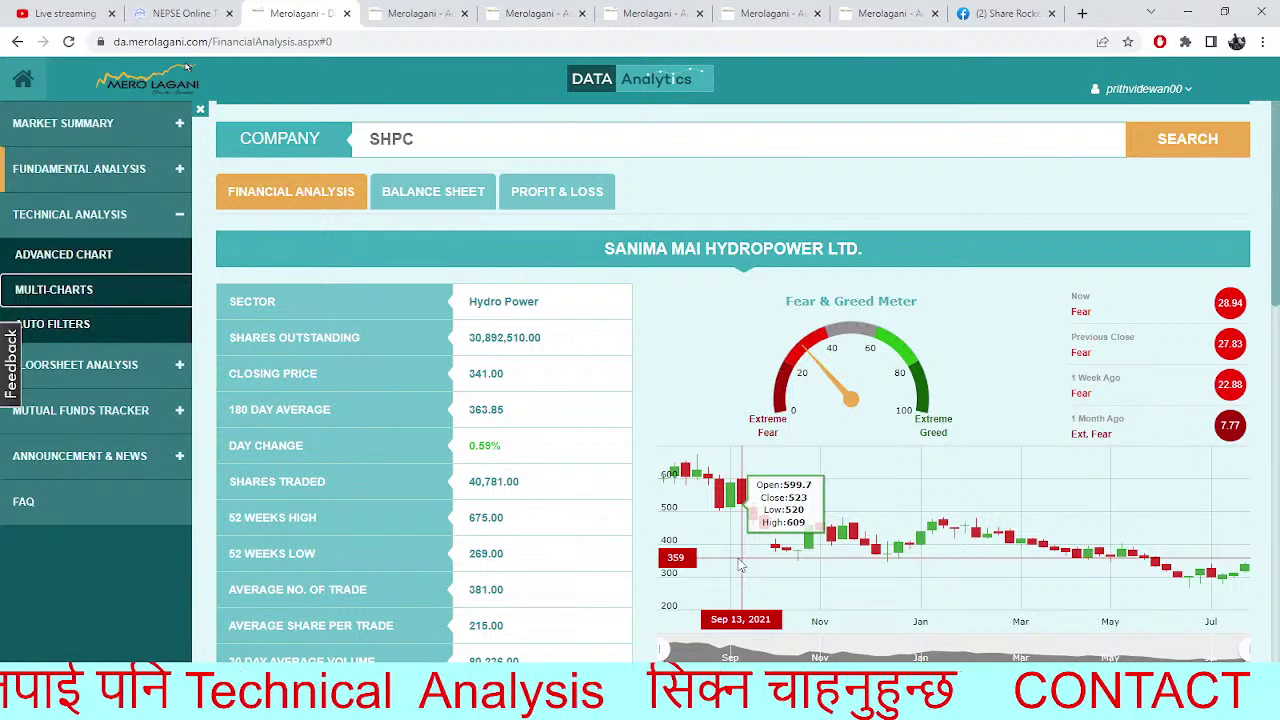
Check the NEPSE 15-minute and SSHL daily charts and the RURU market depth, ending on SHPC's financial analysis
left_click(392, 12)
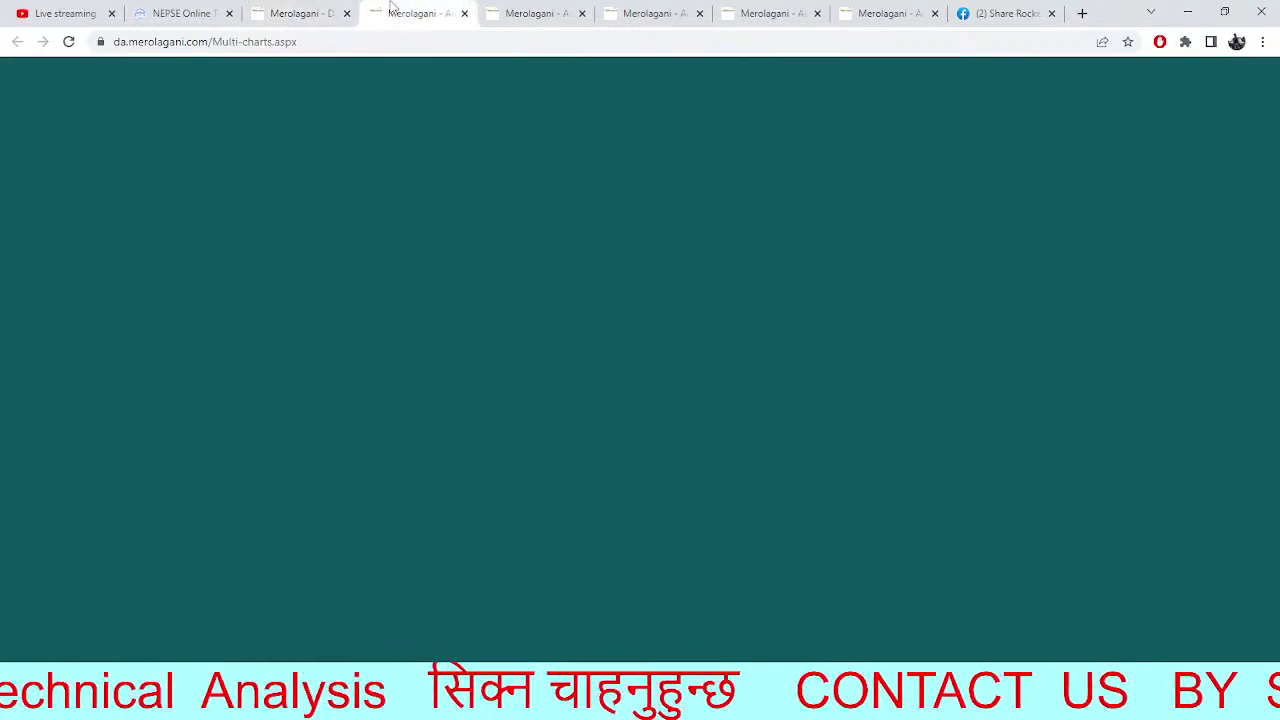
left_click(545, 15)
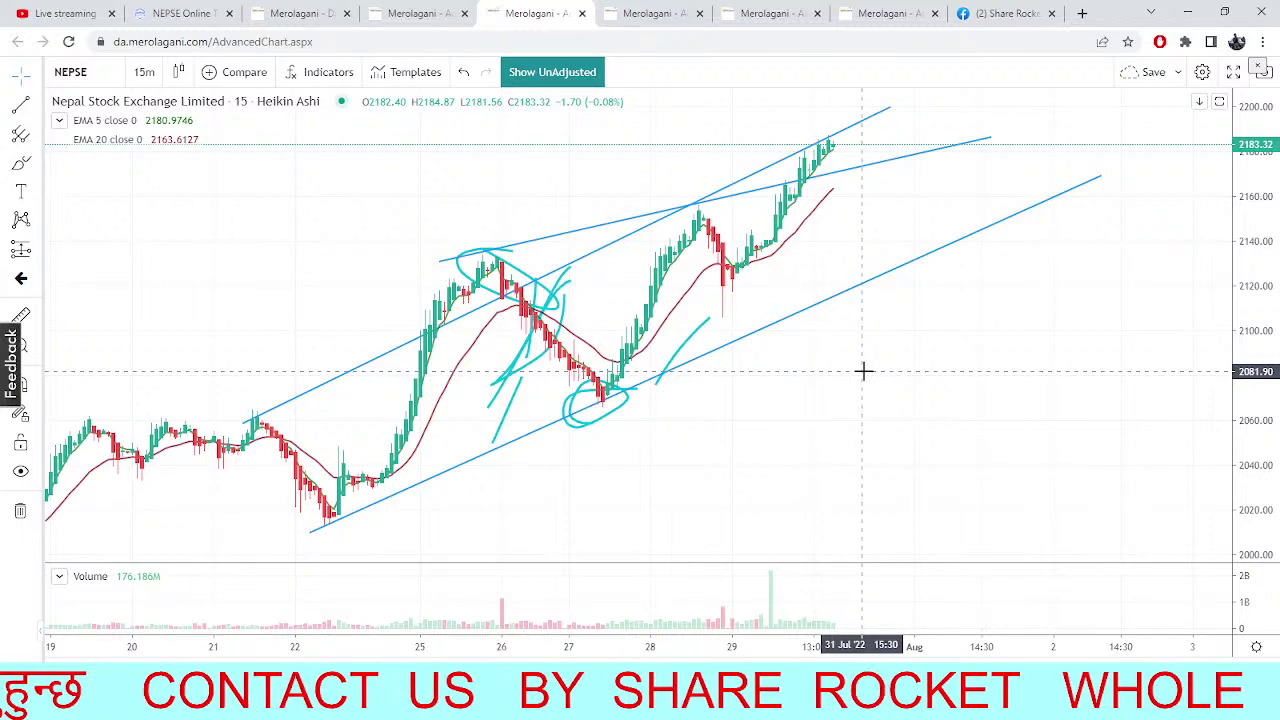
left_click(655, 13)
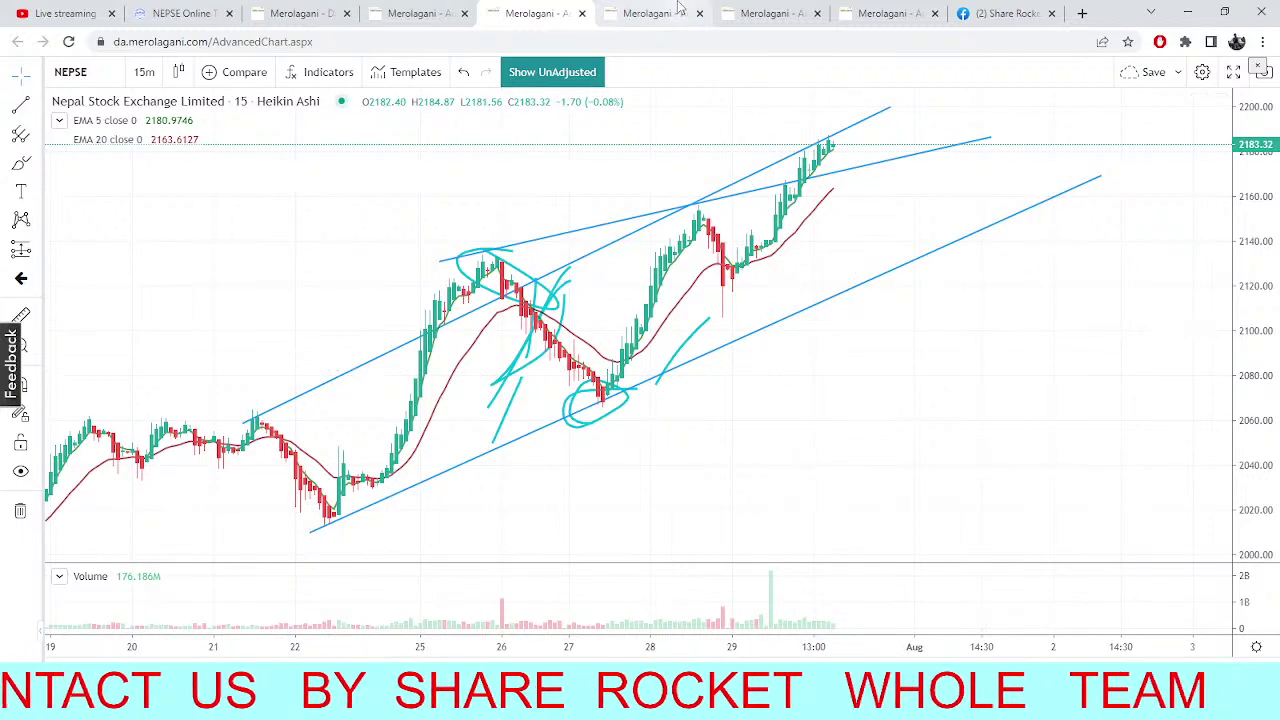
left_click(770, 13)
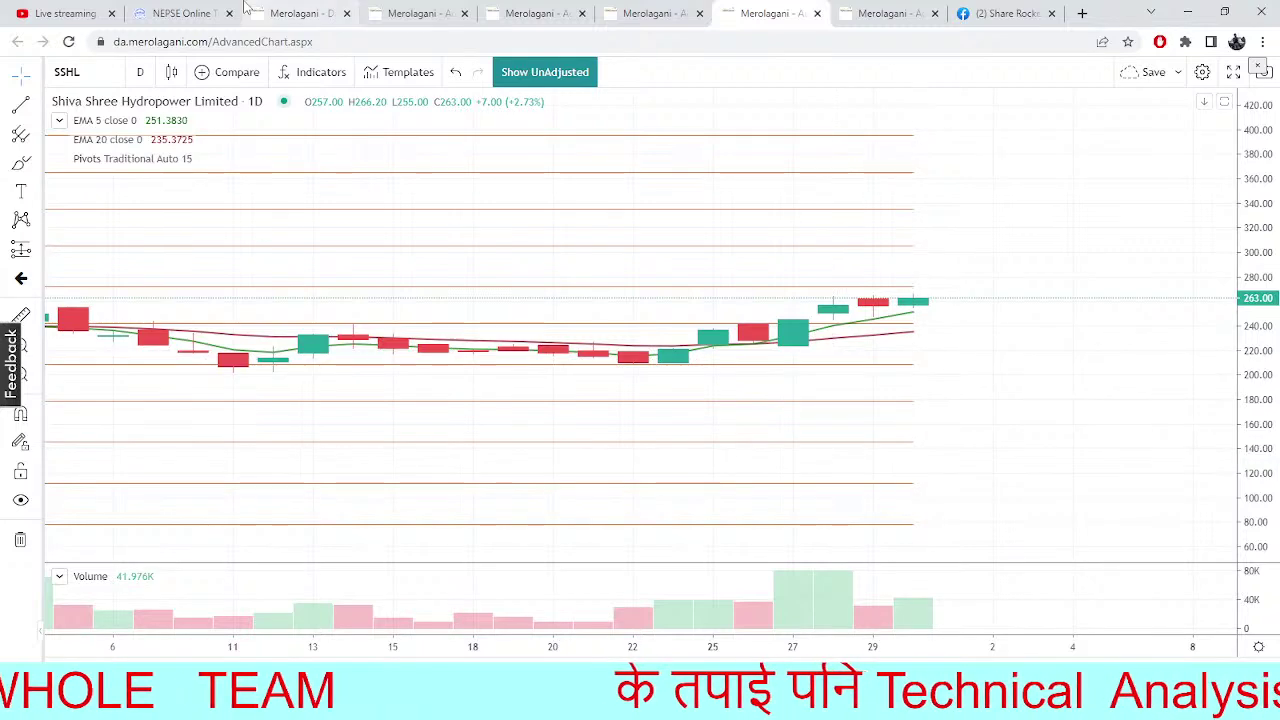
left_click(182, 10)
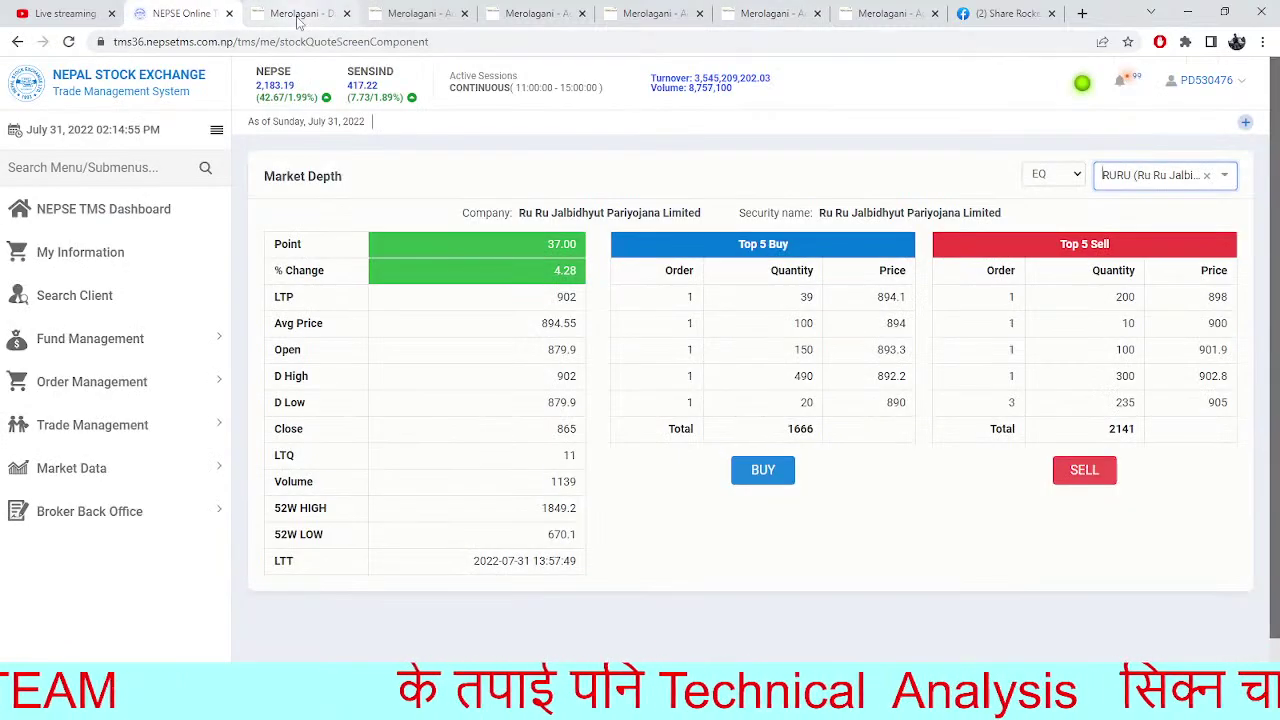
left_click(298, 14)
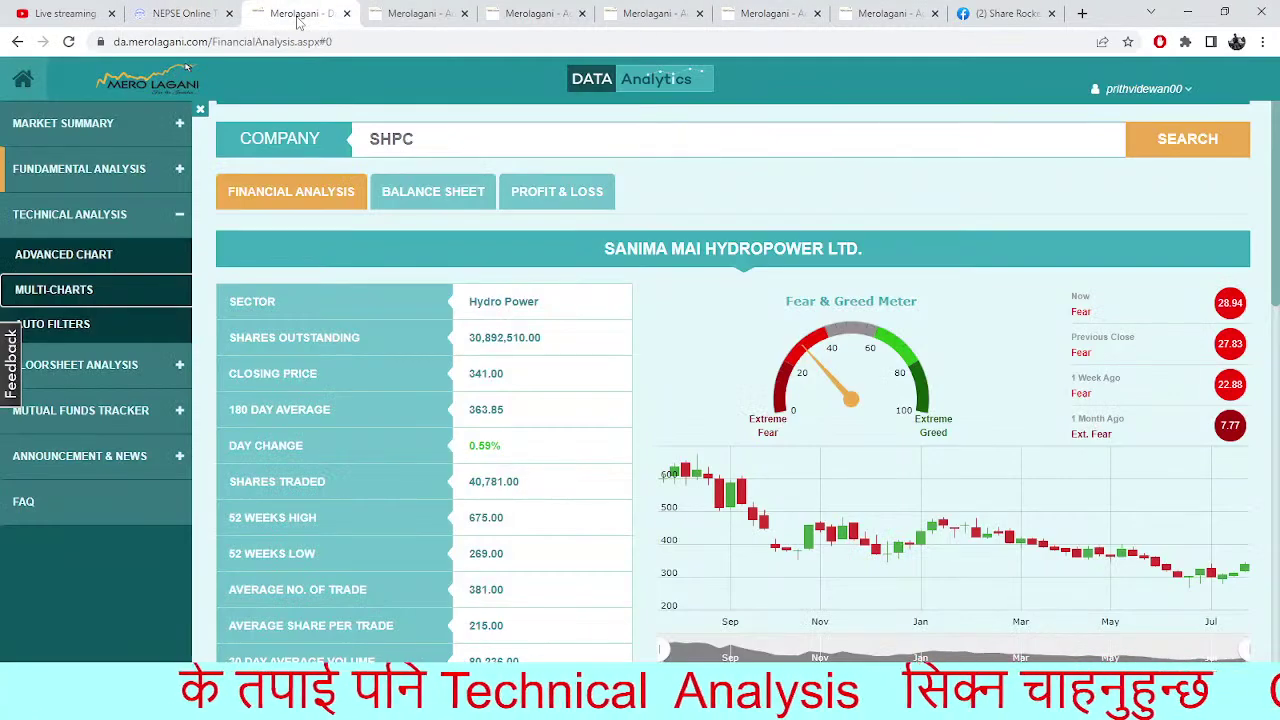
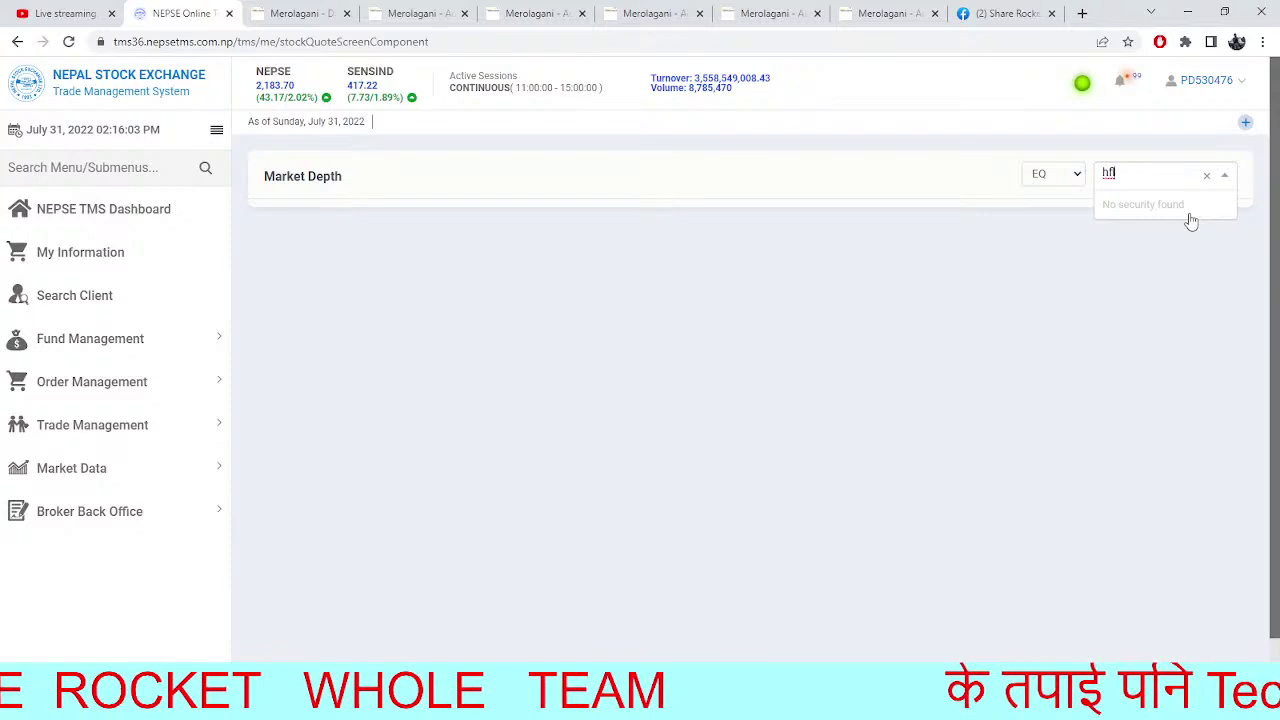
Load the market depth for HDL (Himalayan Distillery Limited) and highlight its top five sell orders
type("hd")
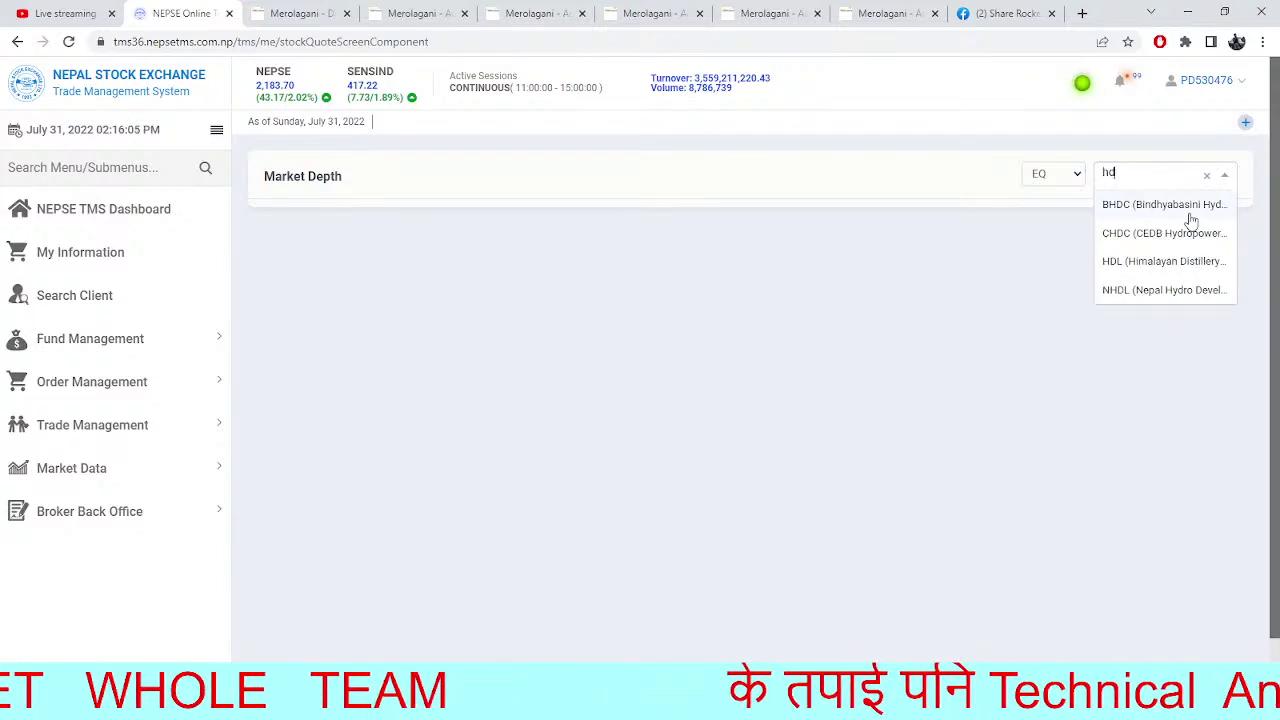
type("l")
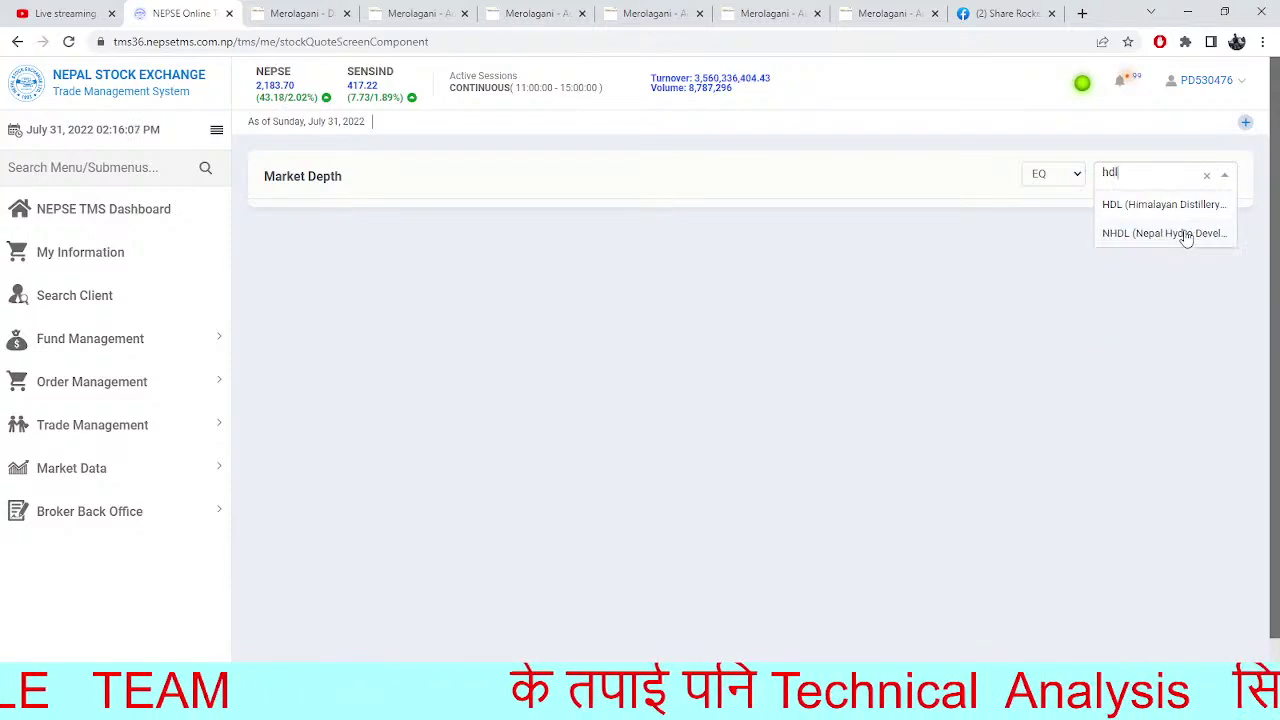
left_click(1169, 217)
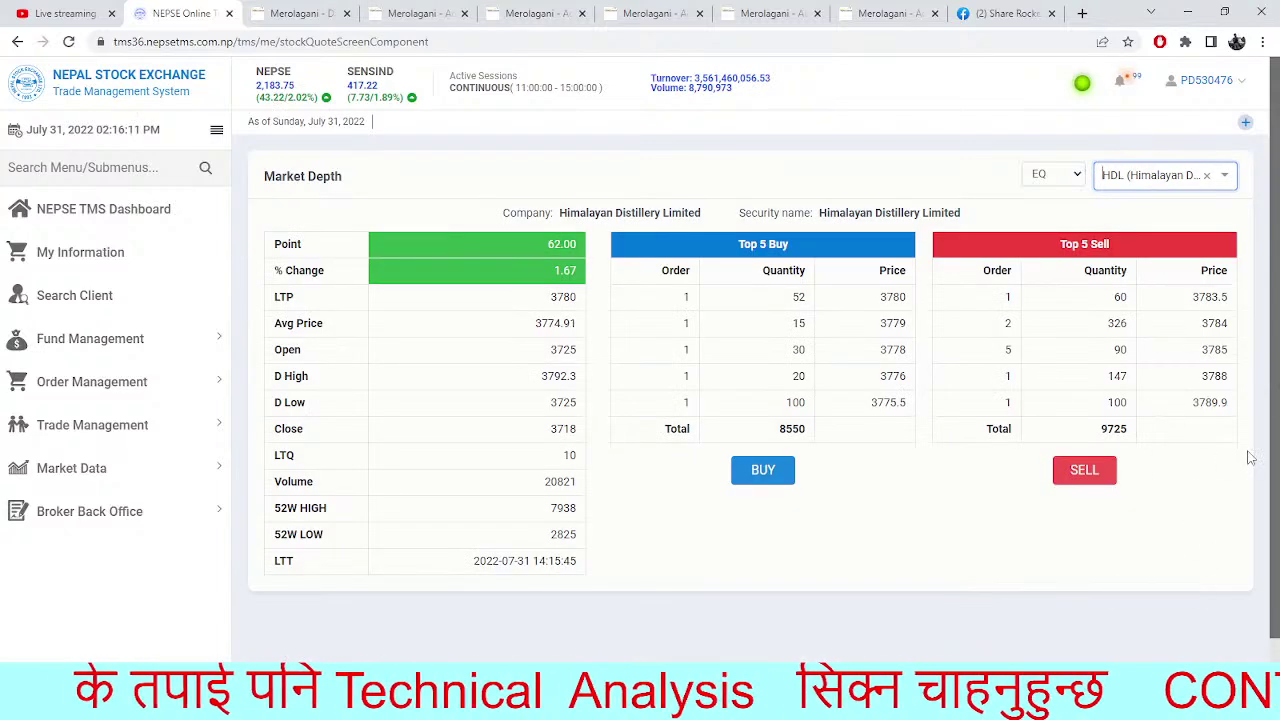
left_click_drag(1151, 443, 922, 428)
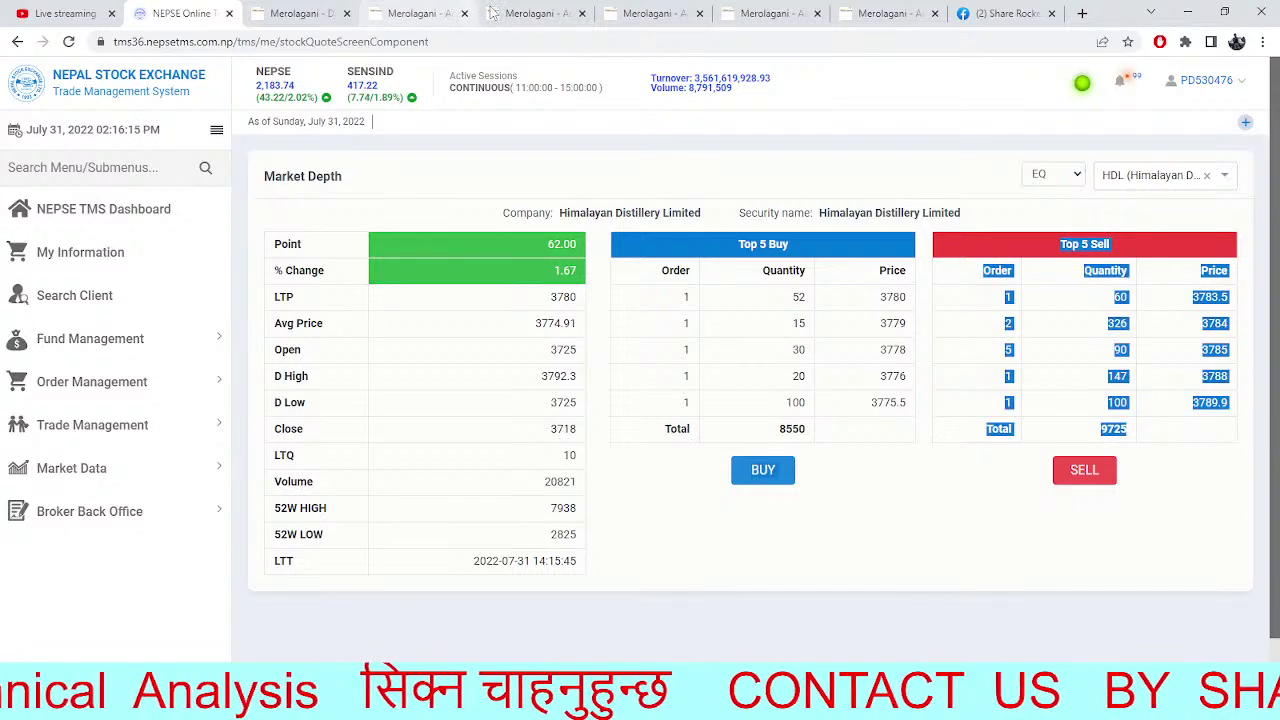
Check the UMRH daily chart, the NEPSE 15-minute chart and the sector multi-charts
left_click(885, 13)
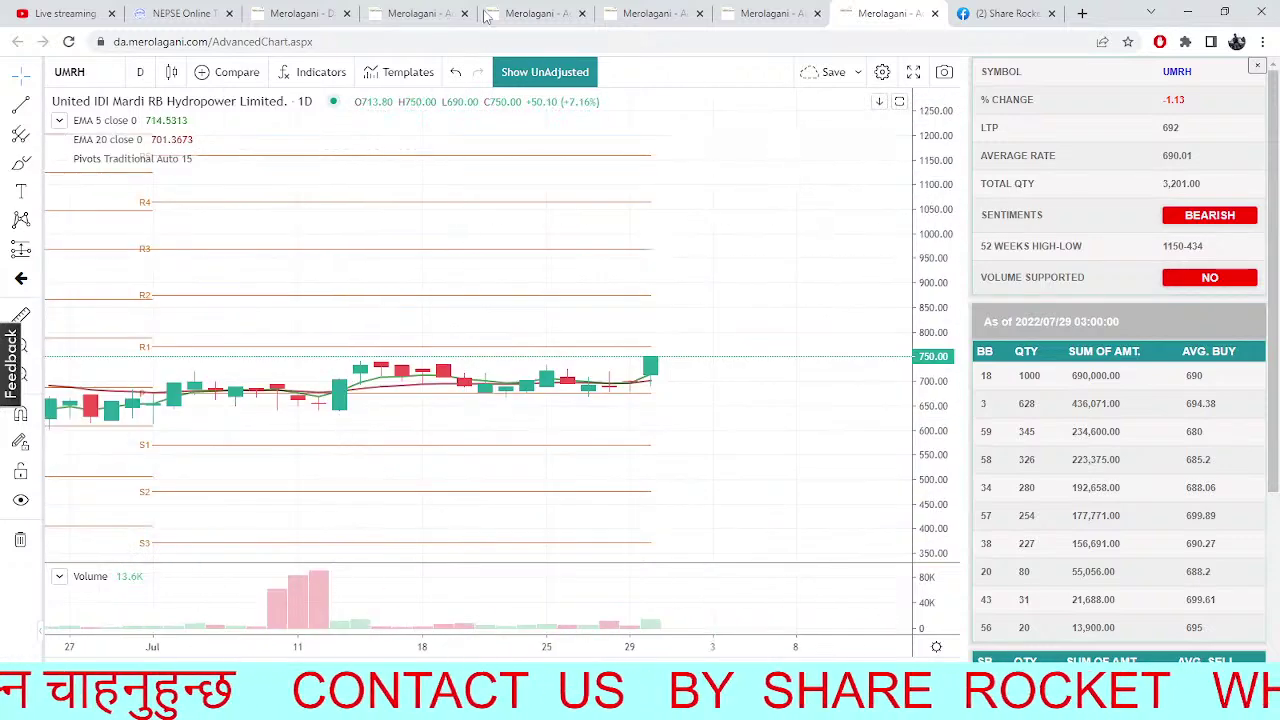
left_click(491, 8)
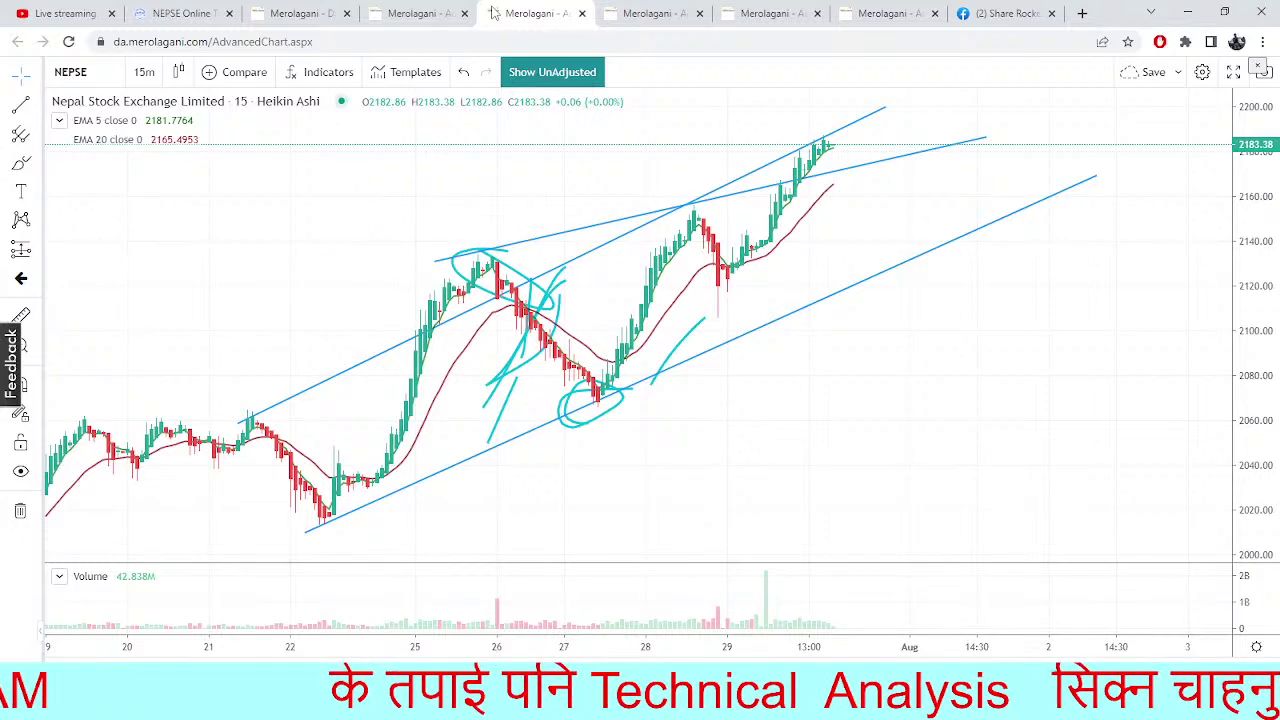
left_click(425, 13)
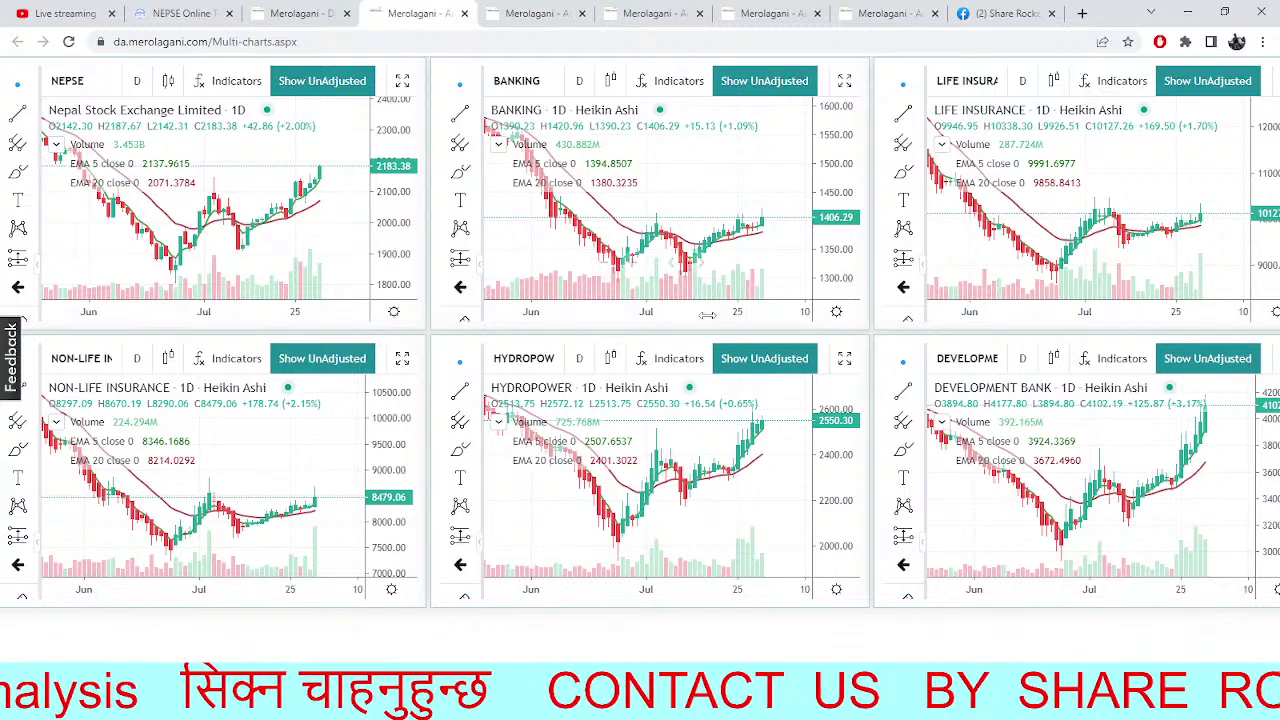
Switch to the NEPSE trade management system and reload the HDL market depth page
left_click(203, 10)
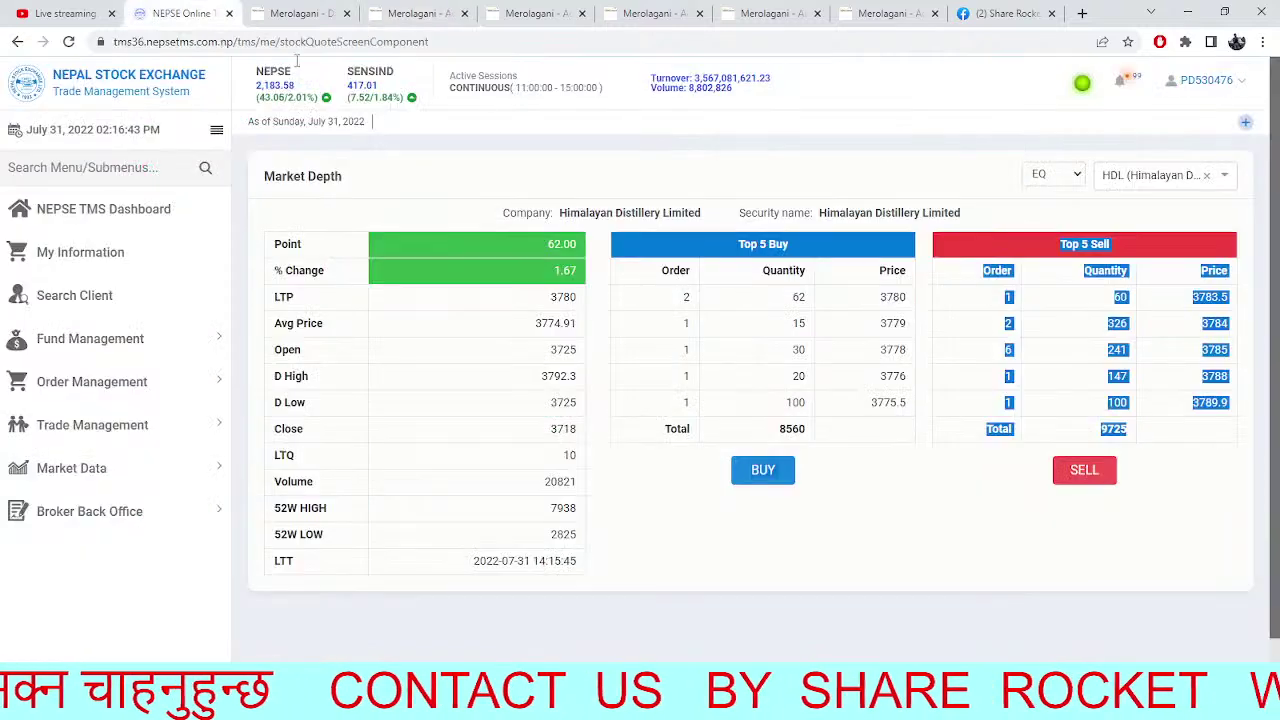
left_click(69, 42)
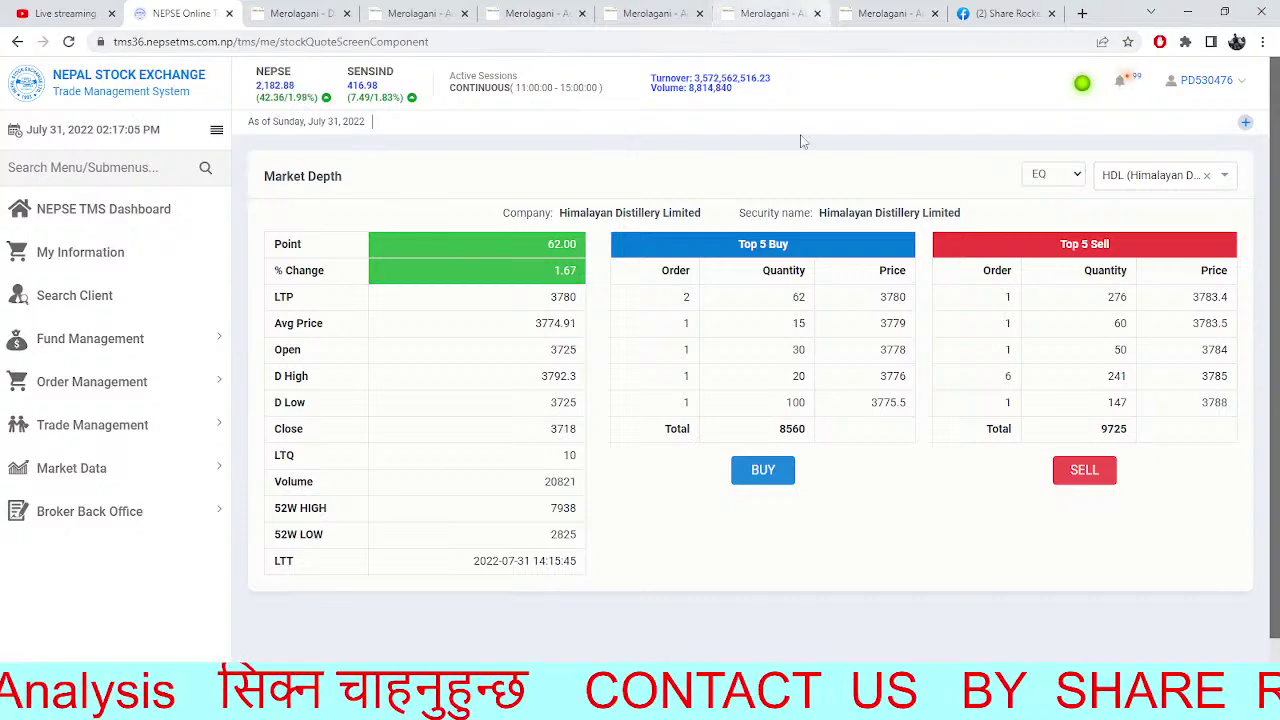
Glance at the ENL daily chart and bring up the SSHL daily chart
left_click(658, 13)
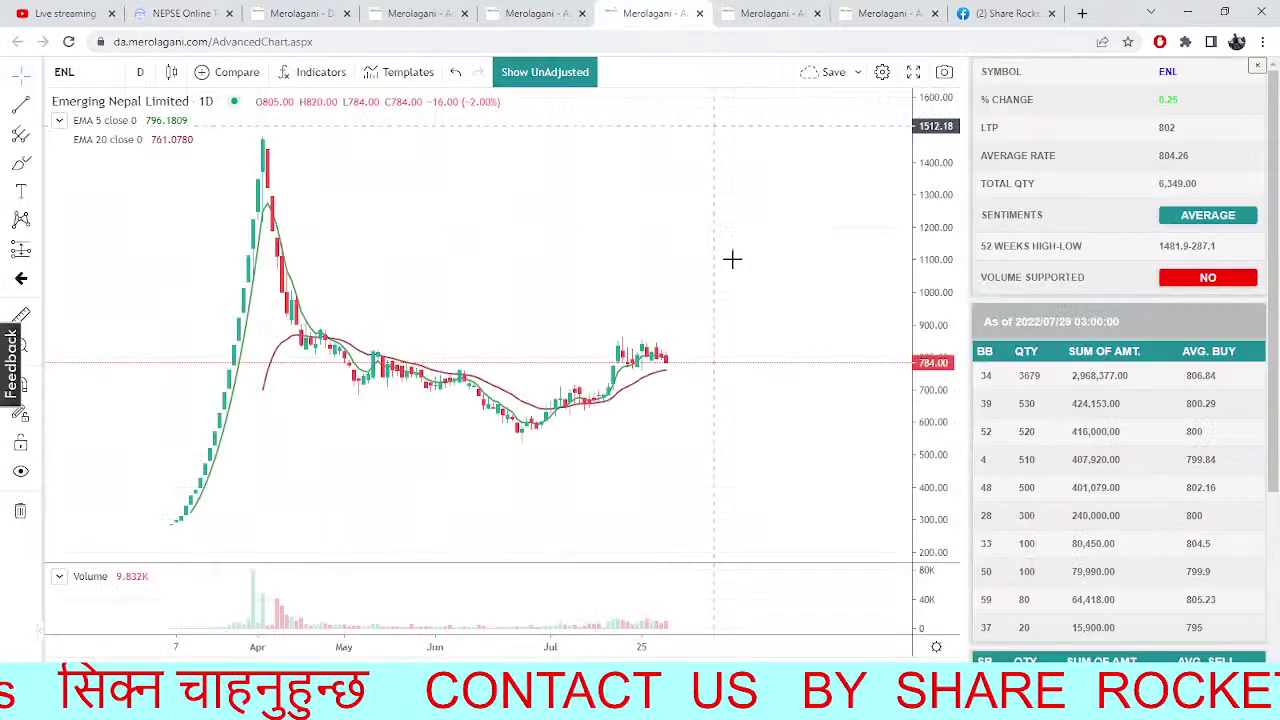
left_click(770, 13)
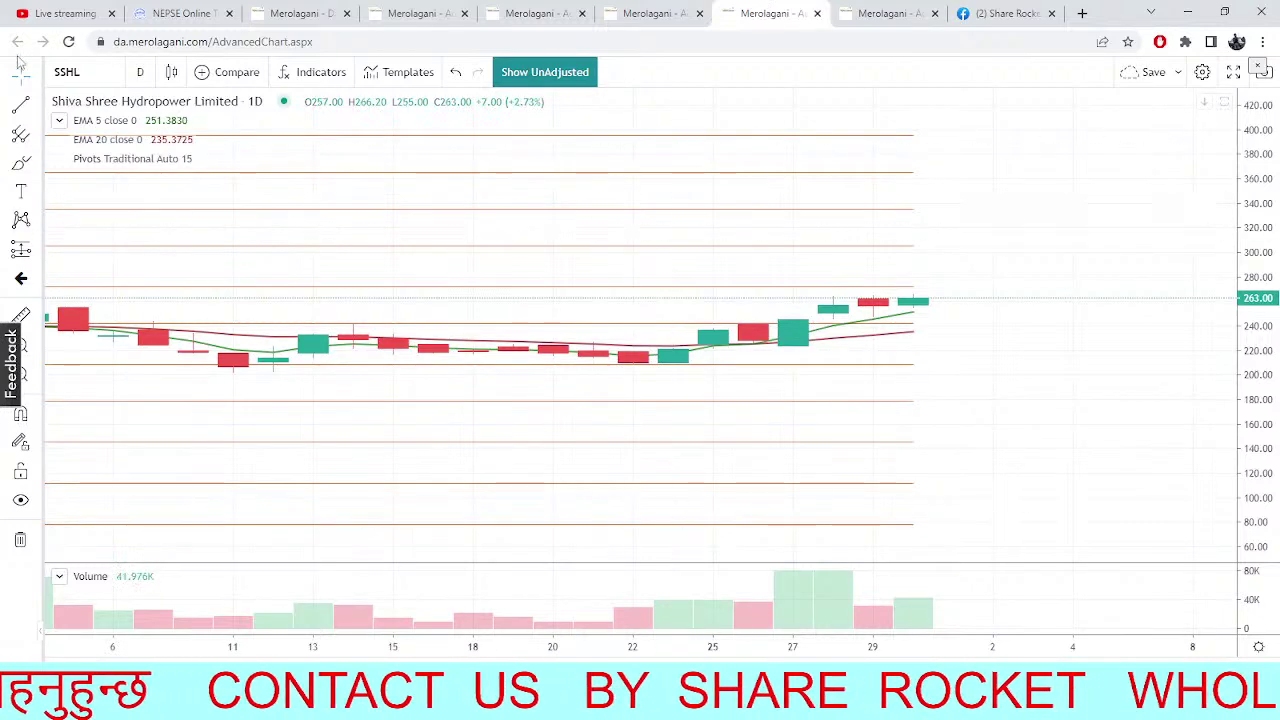
Switch to the NEPSE trade management system and load the market depth for API (Api Power Company Ltd.)
left_click(180, 13)
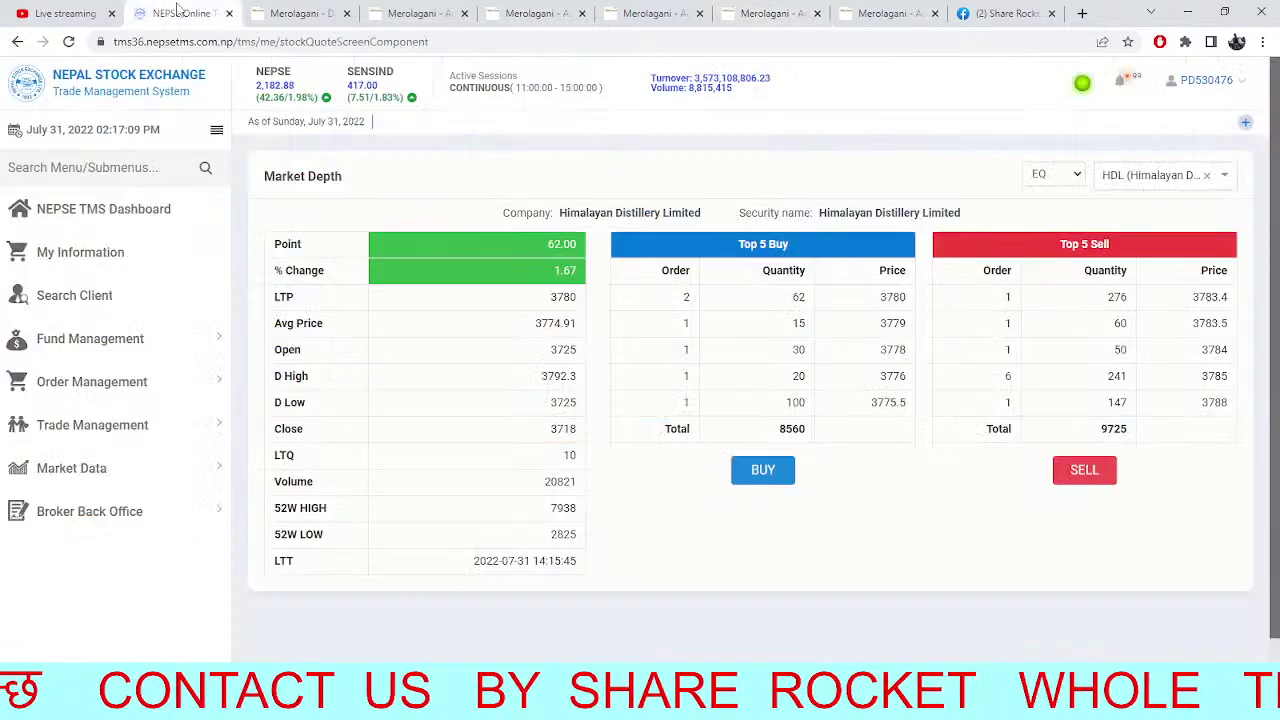
left_click(1207, 176)
type("api")
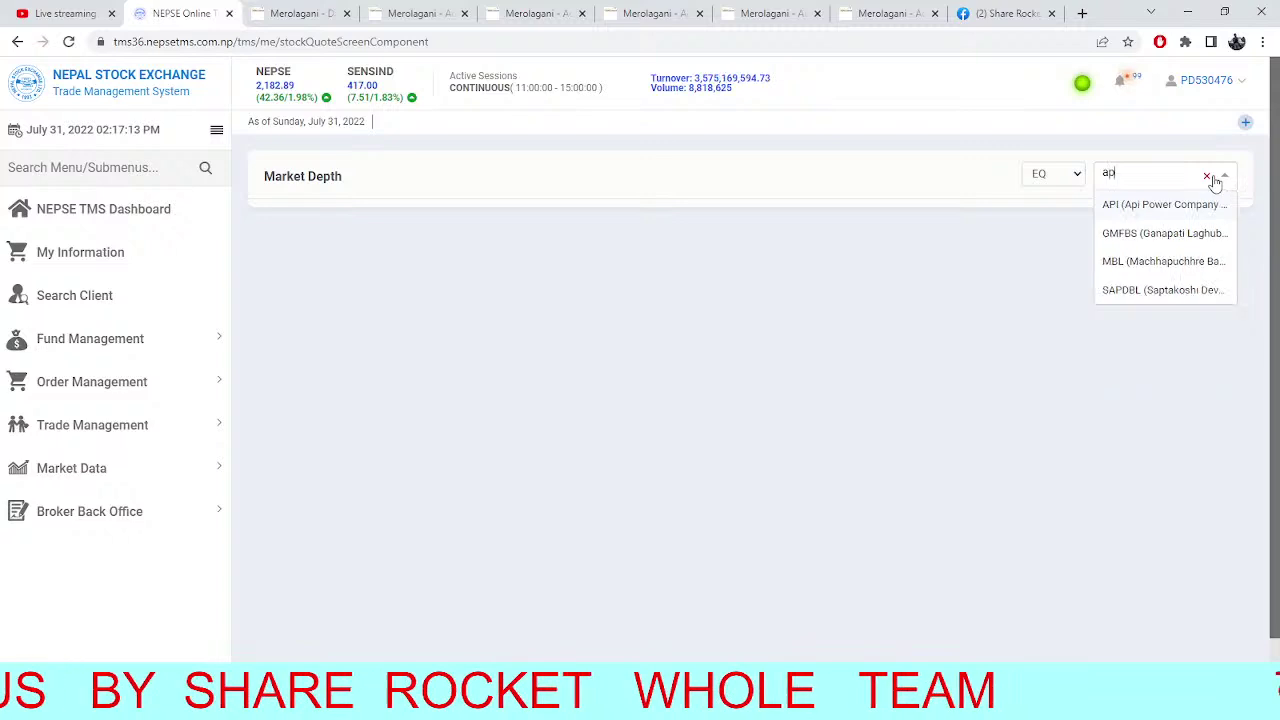
left_click(1168, 210)
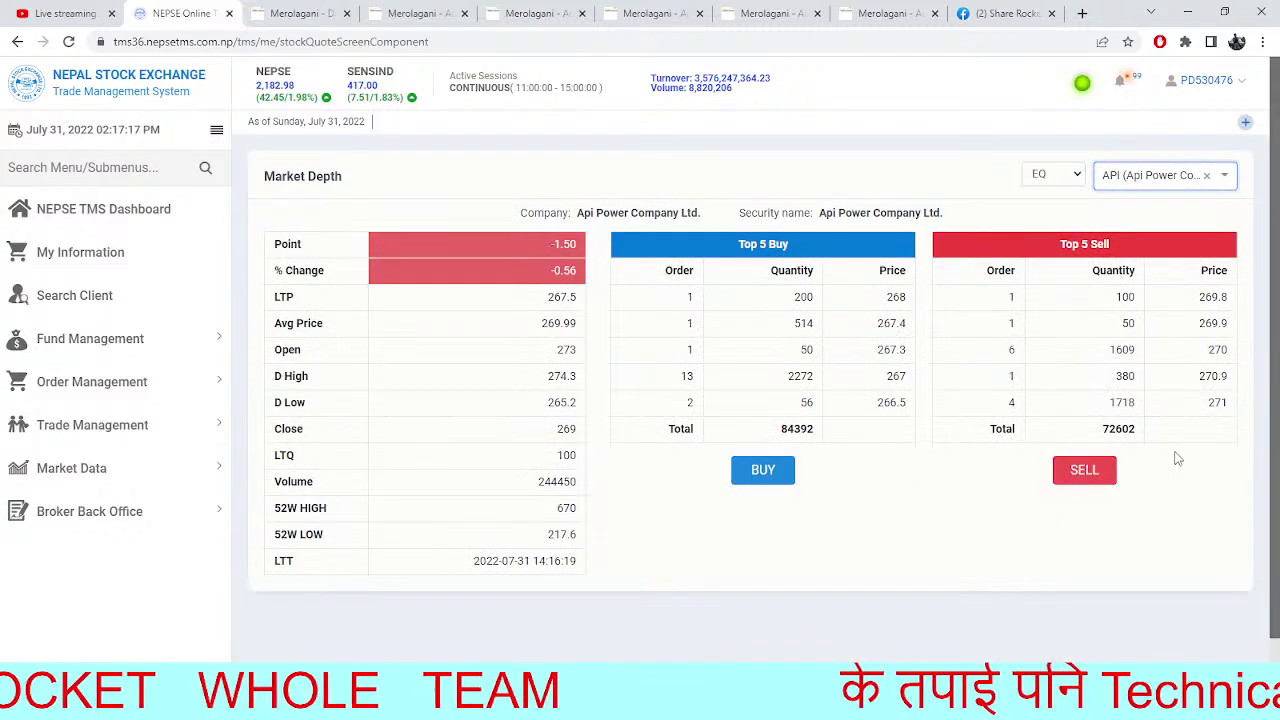
Highlight API's top five sell orders and examine them against the total buy quantity
left_click_drag(1174, 460, 1000, 262)
left_click(762, 450)
left_click_drag(762, 450, 866, 514)
left_click(866, 514)
left_click_drag(1156, 365, 770, 425)
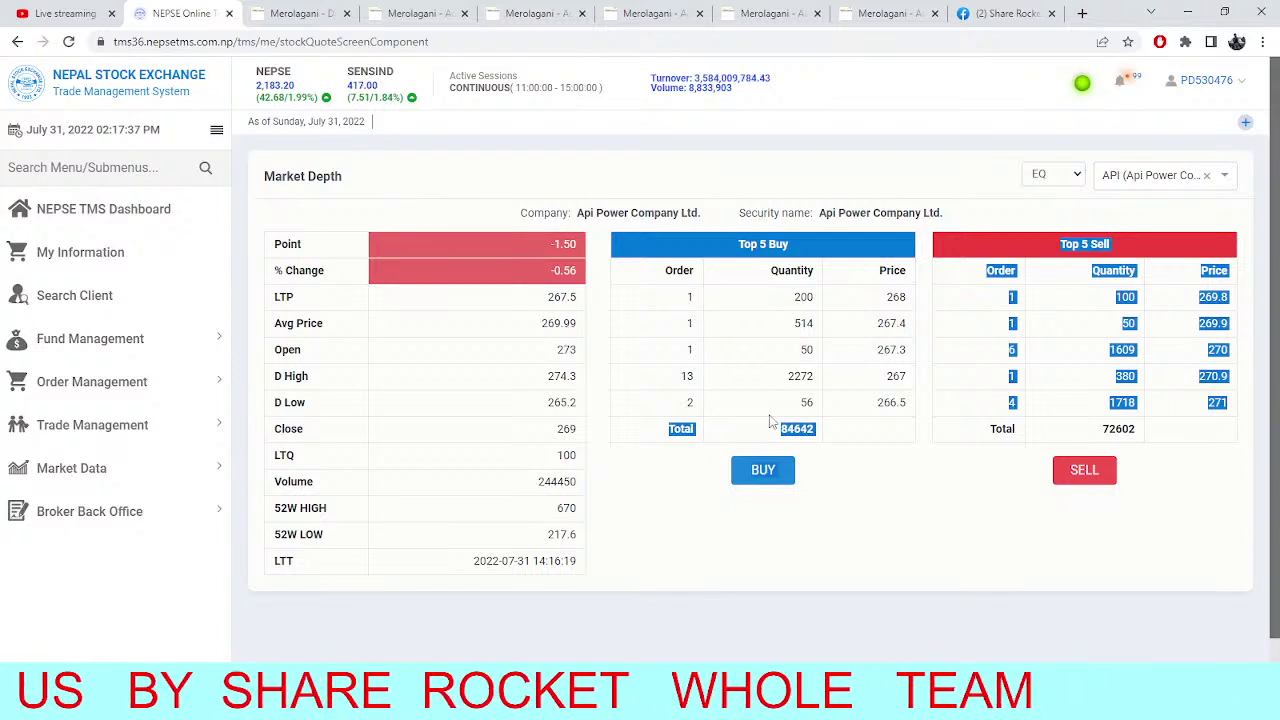
Replace the SSHL daily chart with the one for GUFL (Gurkhas Finance Ltd.)
left_click(545, 12)
left_click(655, 13)
left_click(770, 13)
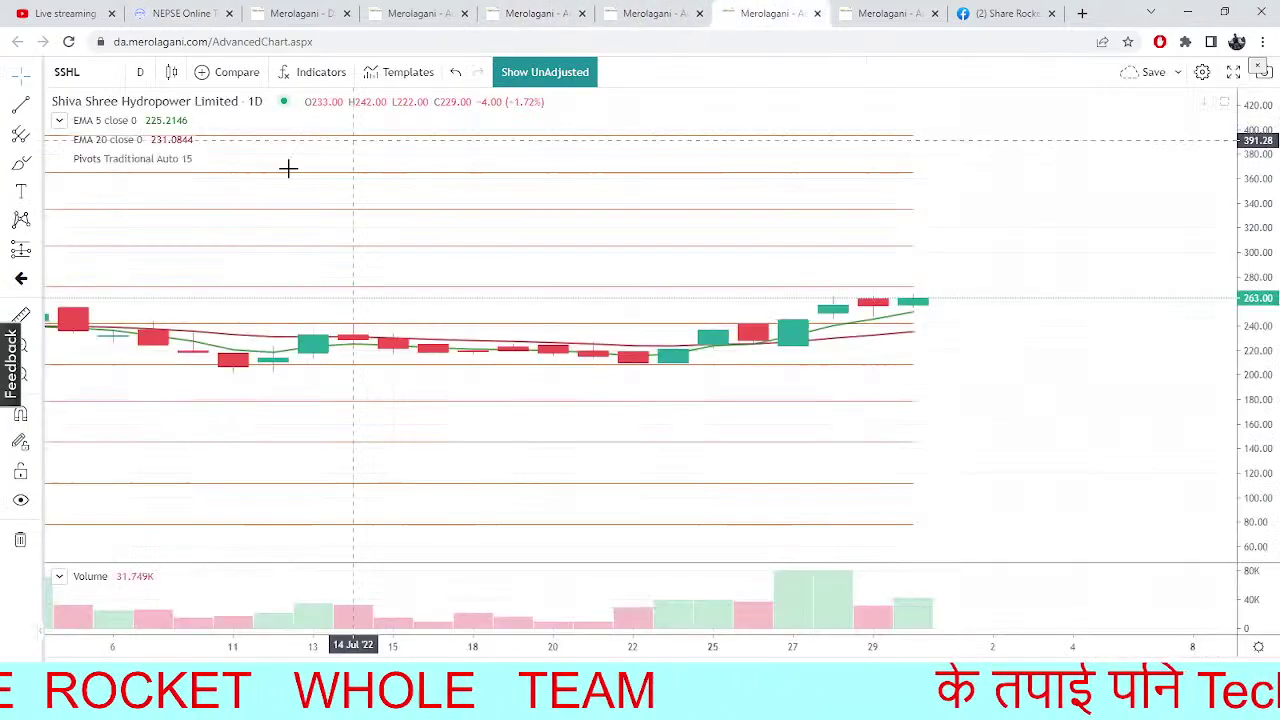
left_click(78, 74)
type("GUFL")
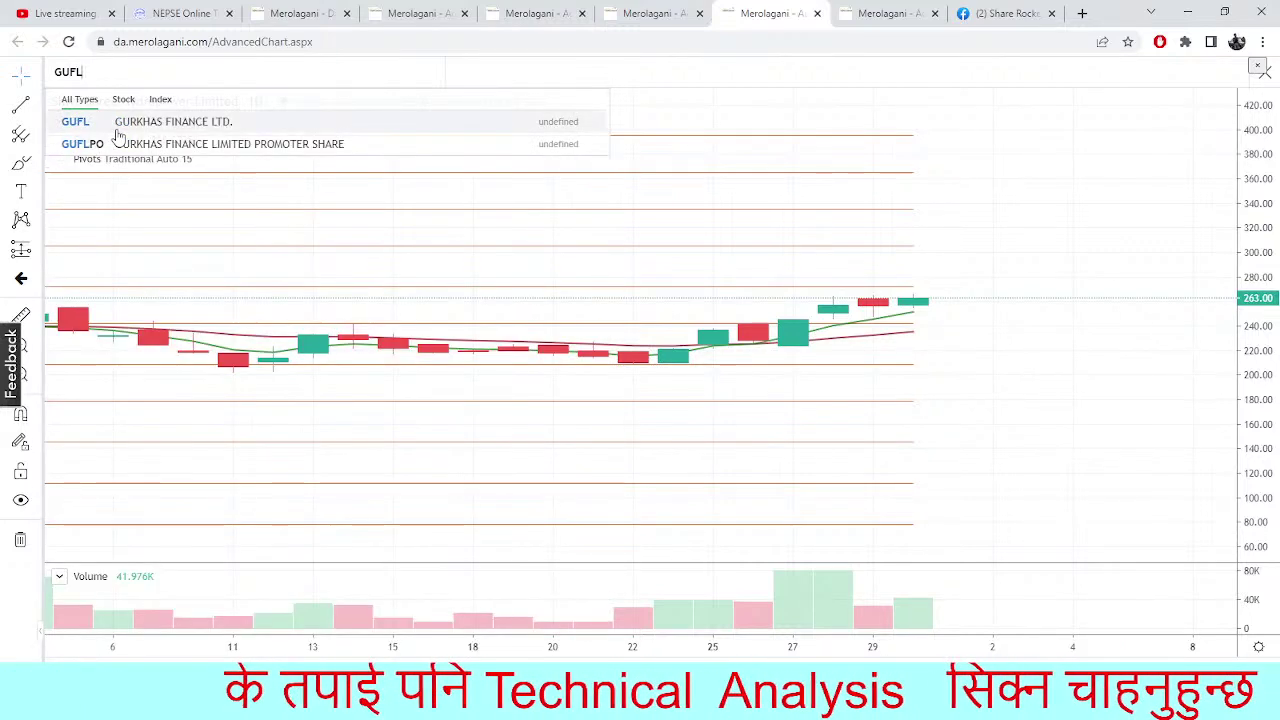
left_click(117, 131)
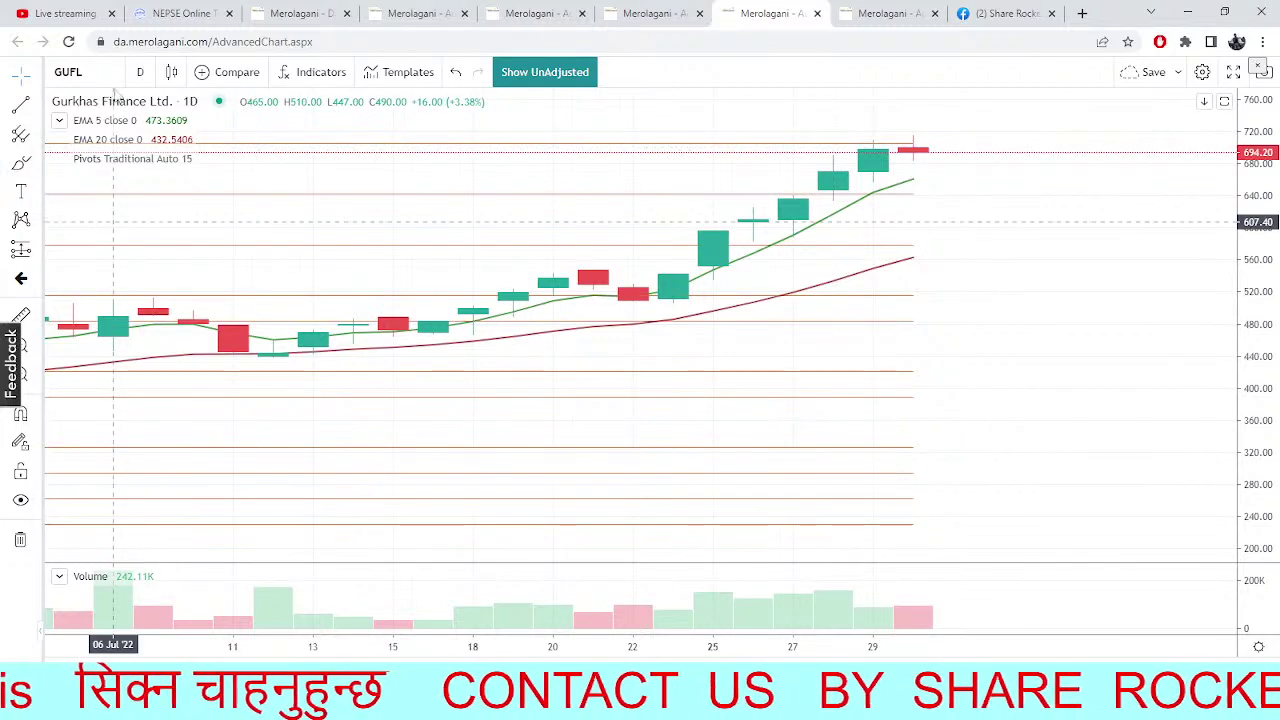
Review the API market depth, SHPC financials, sector multi-charts, NEPSE 15-minute chart, and ENL and GUFL daily charts
left_click(185, 13)
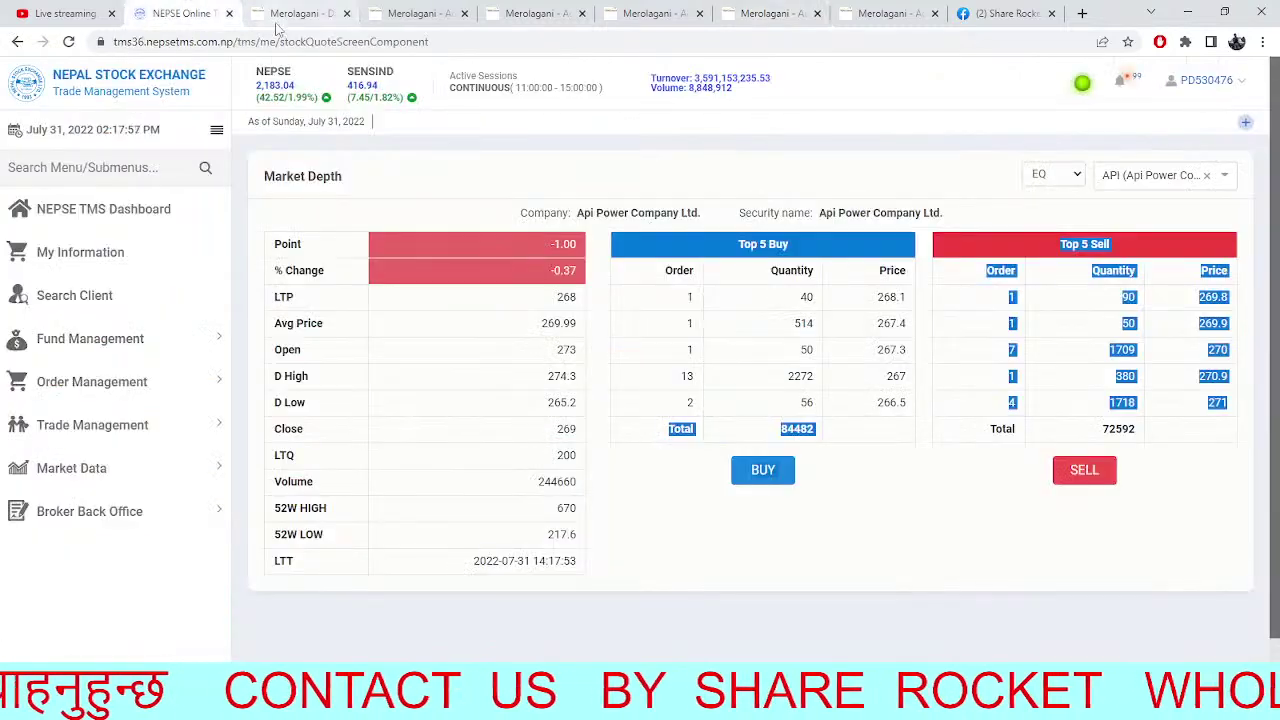
left_click(288, 9)
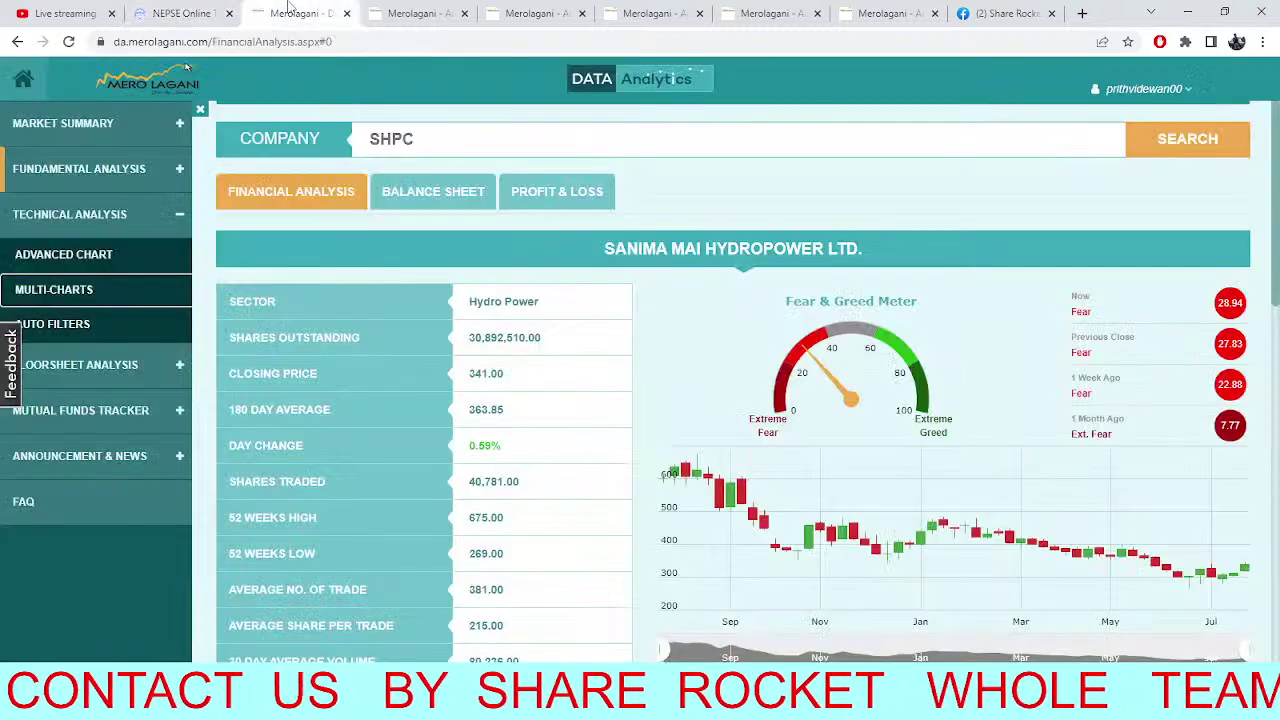
left_click(408, 10)
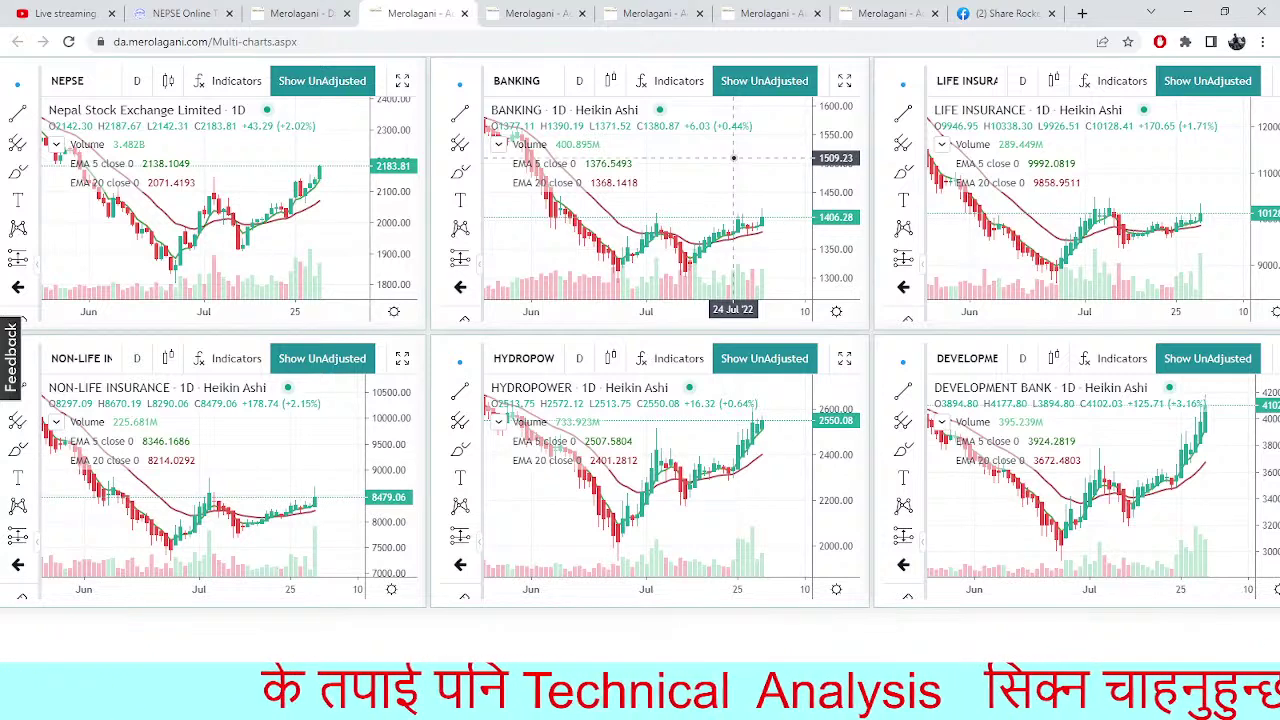
left_click(510, 25)
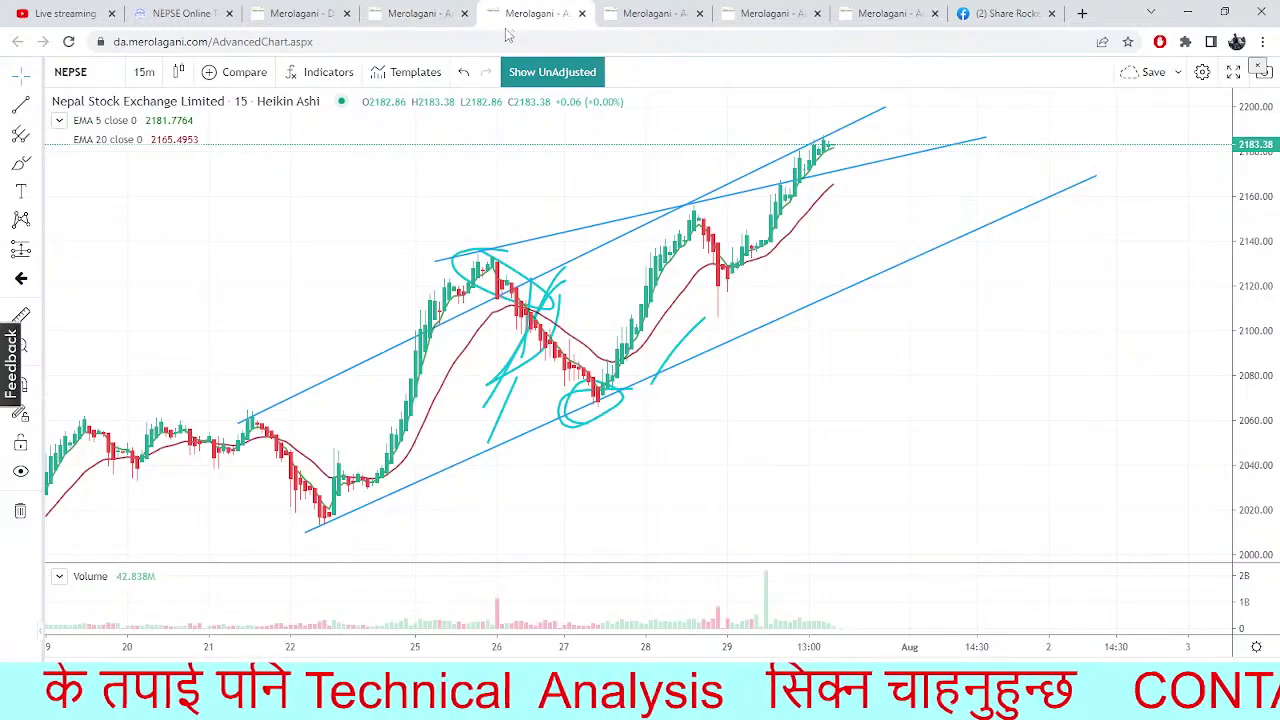
left_click(655, 13)
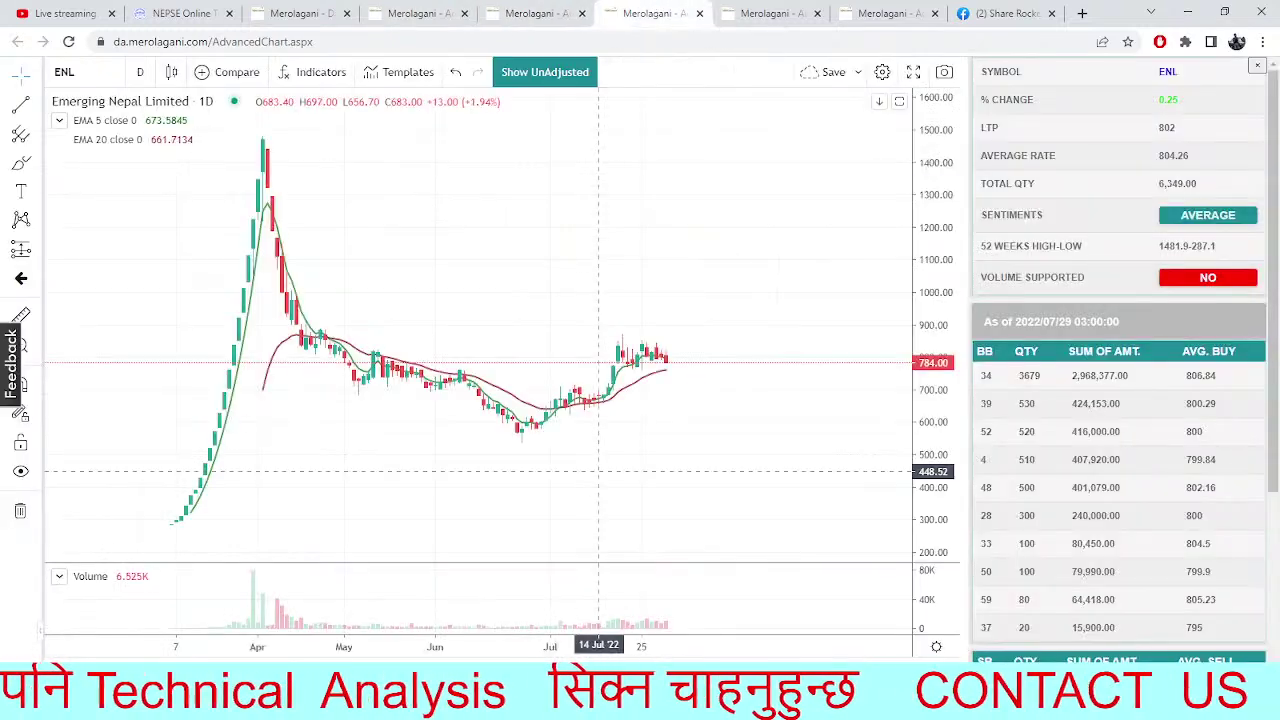
left_click(765, 12)
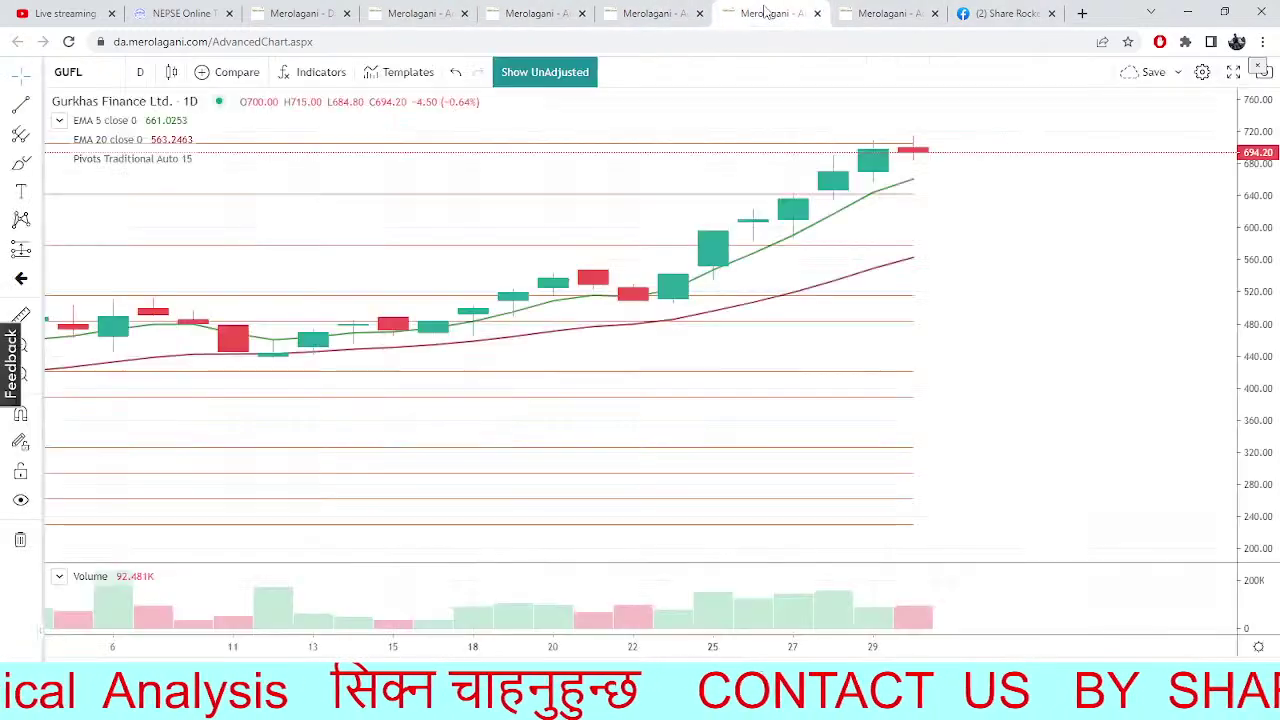
Return to the API market depth, reload it and recheck its buy and sell orders
left_click(198, 10)
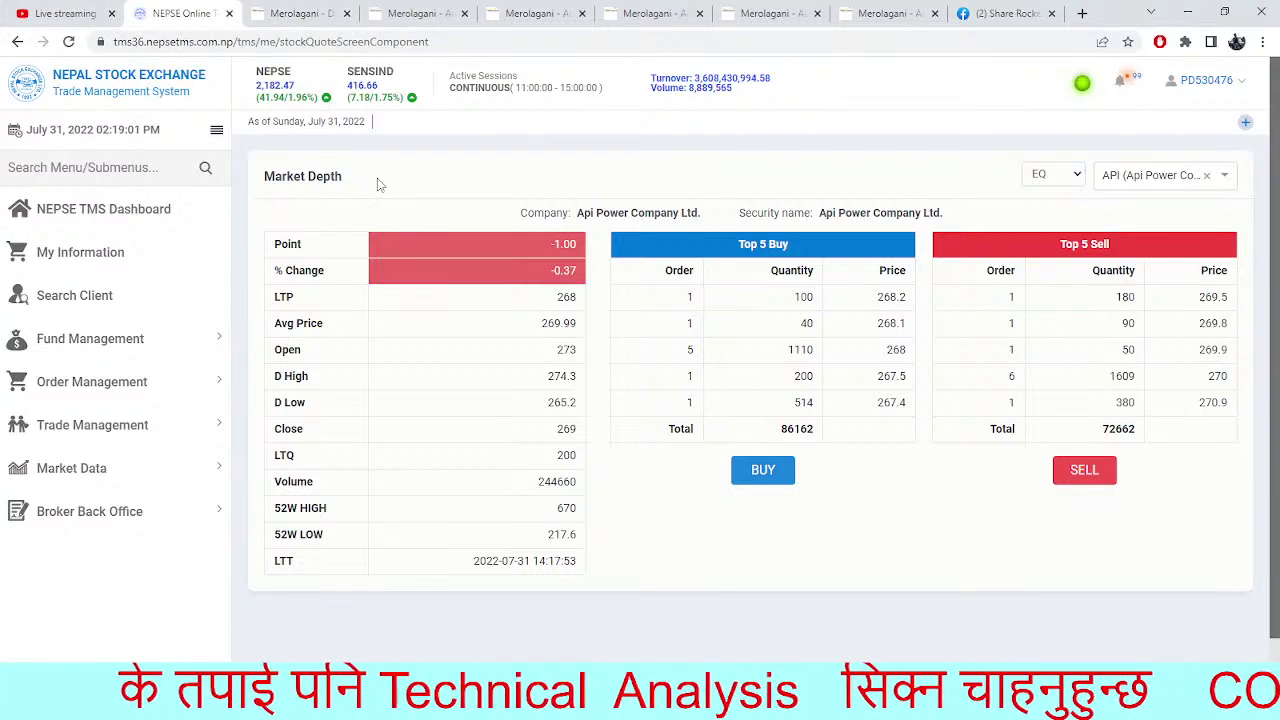
left_click(72, 50)
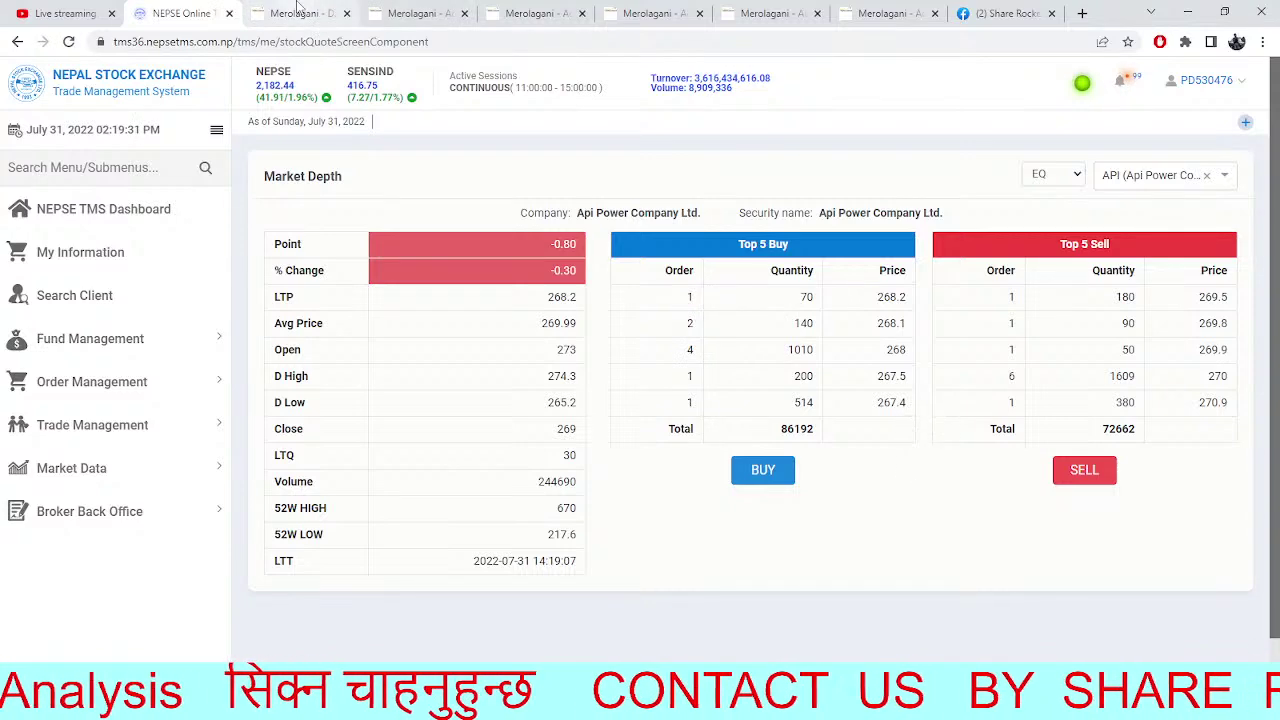
left_click(300, 13)
left_click(167, 9)
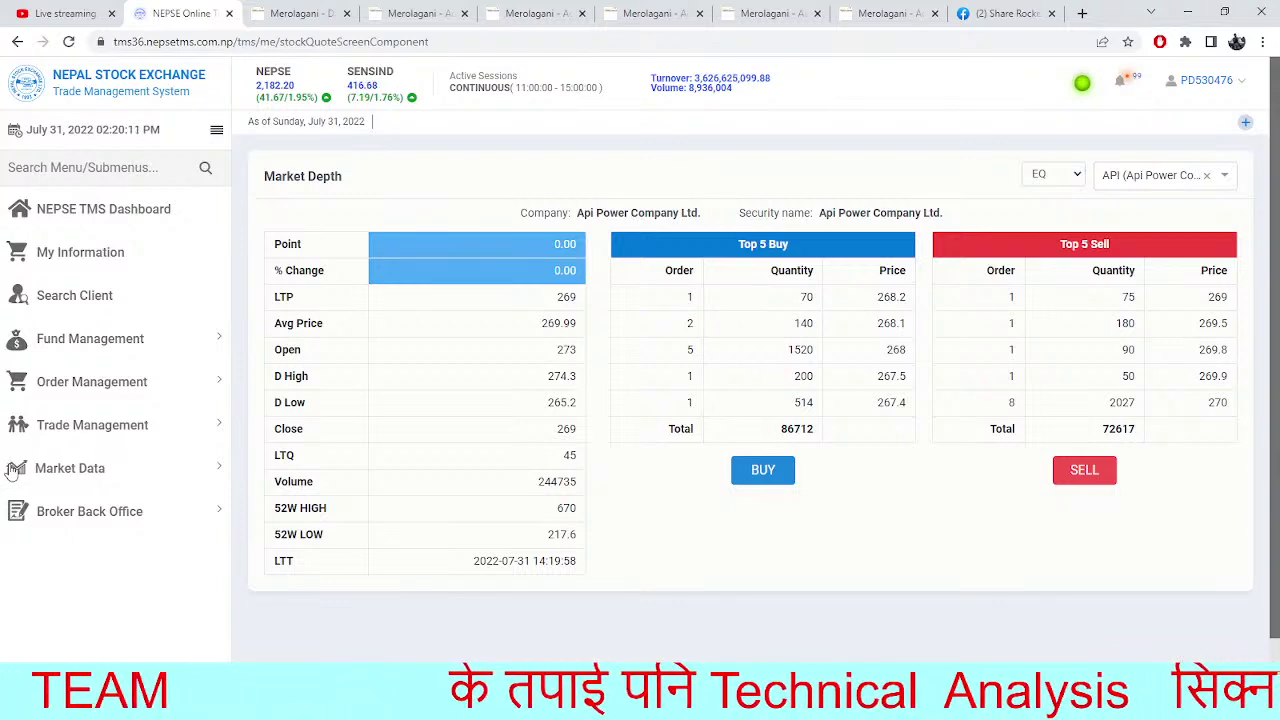
Replace the GUFL daily chart with BFC (Best Finance Company Ltd.) and shift it to show earlier candles
left_click(300, 13)
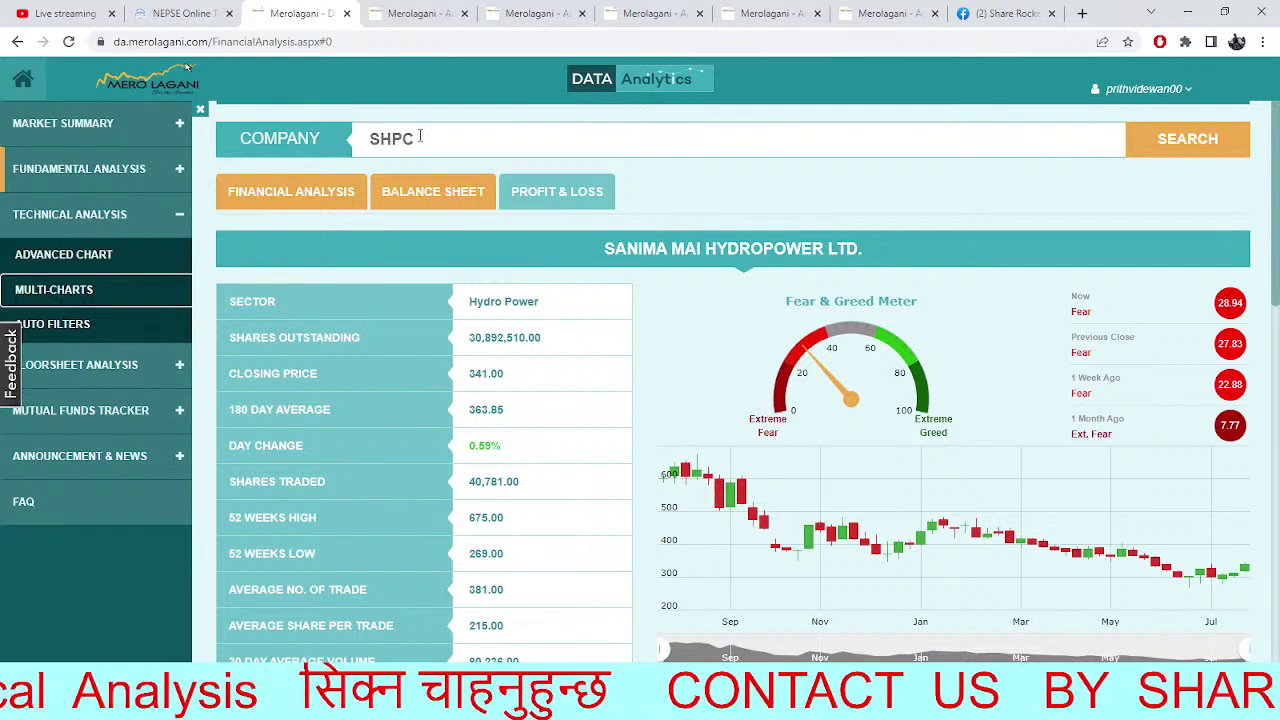
left_click(683, 13)
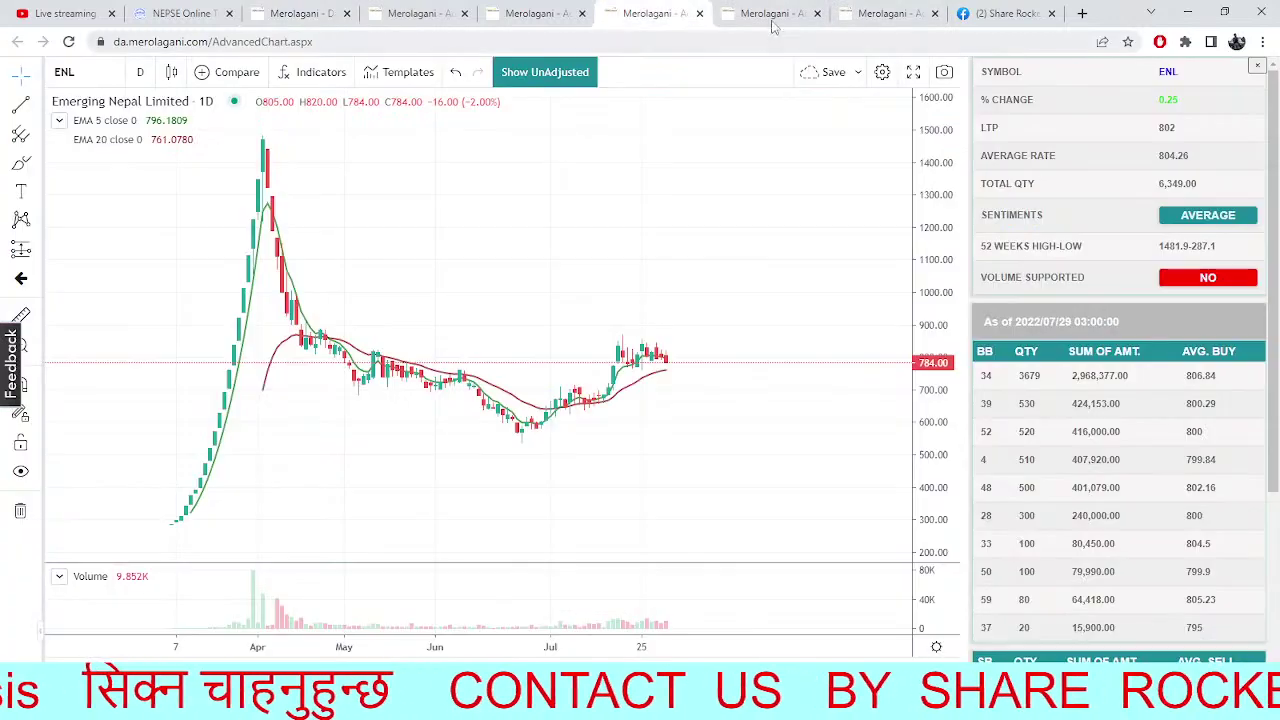
left_click(768, 13)
left_click(68, 72)
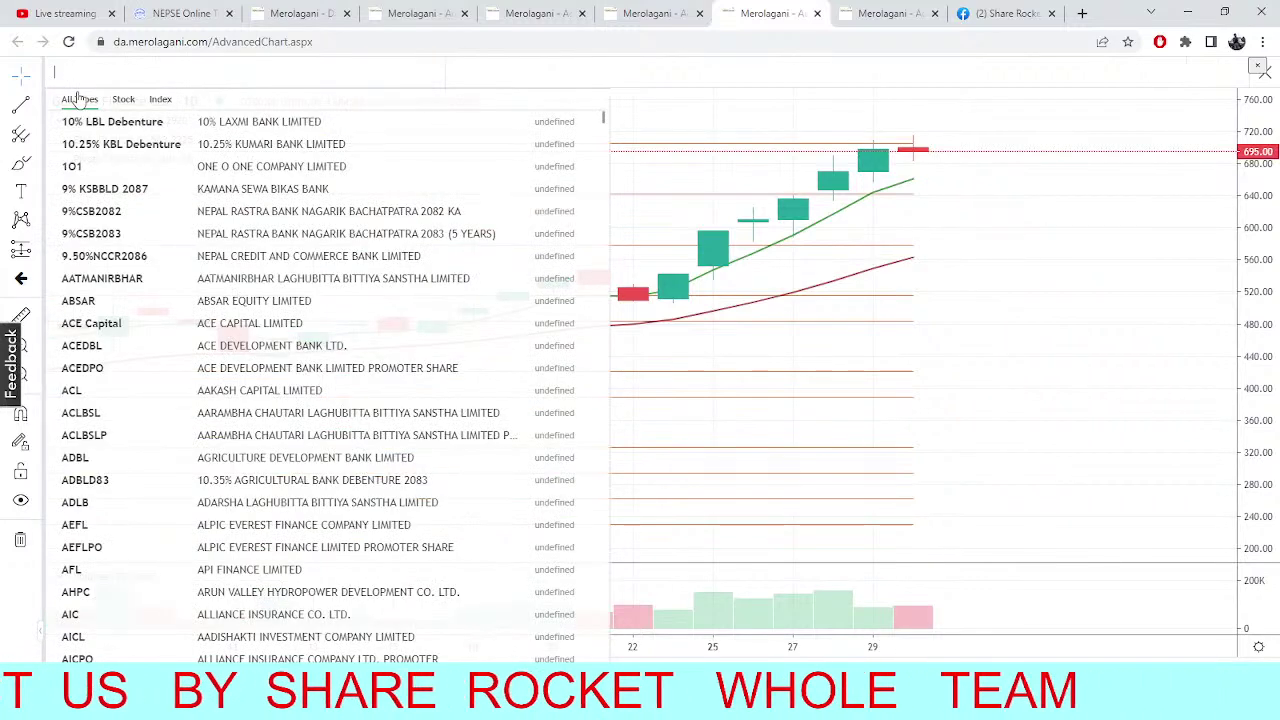
type("BFC")
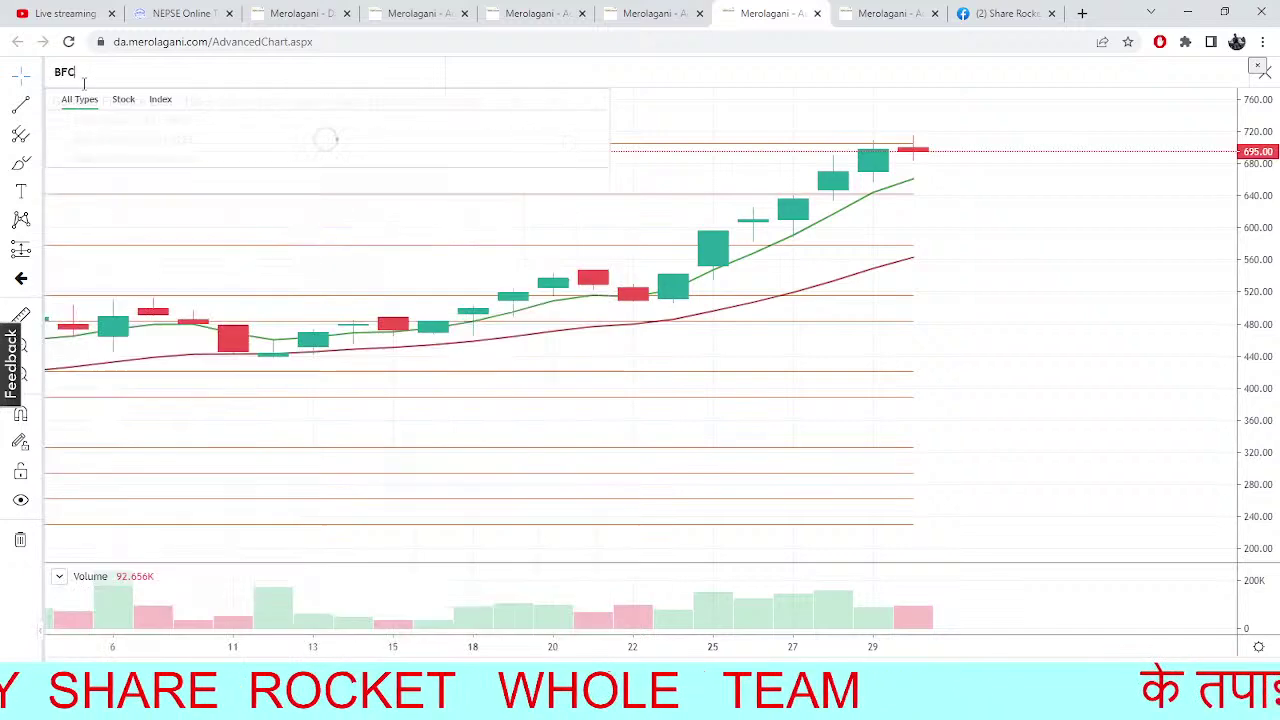
left_click(150, 122)
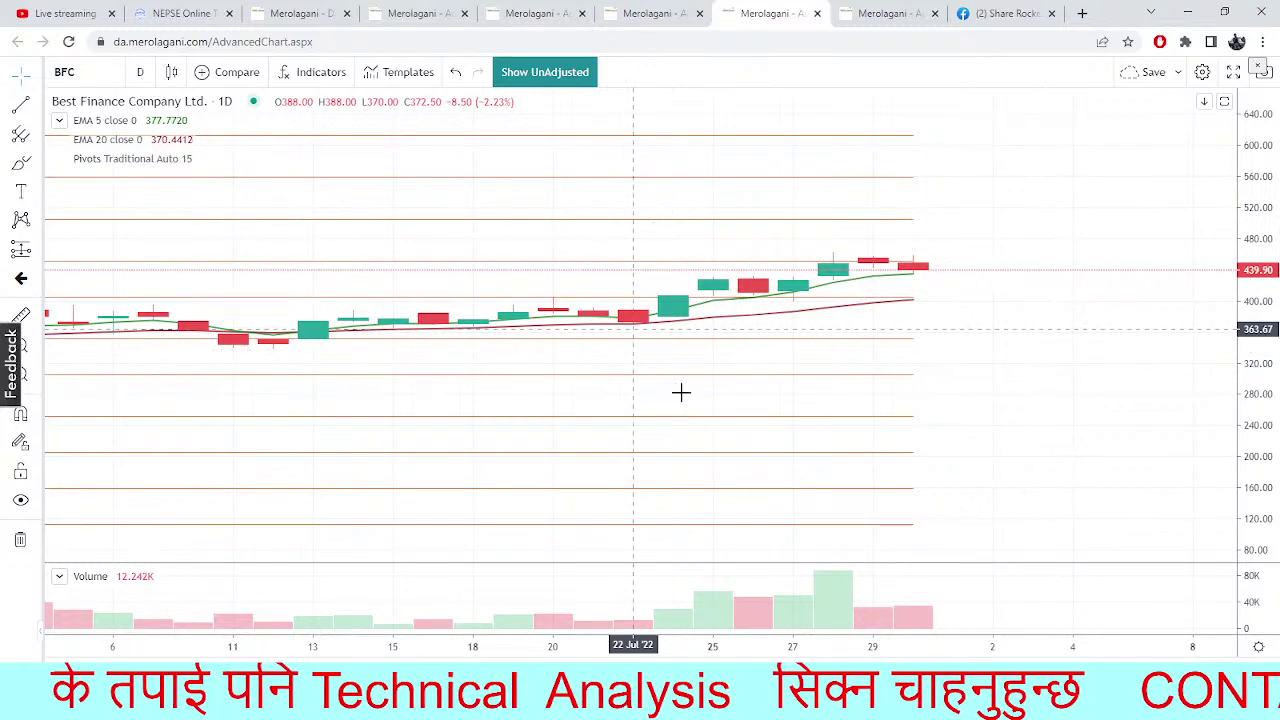
left_click_drag(714, 480, 840, 490)
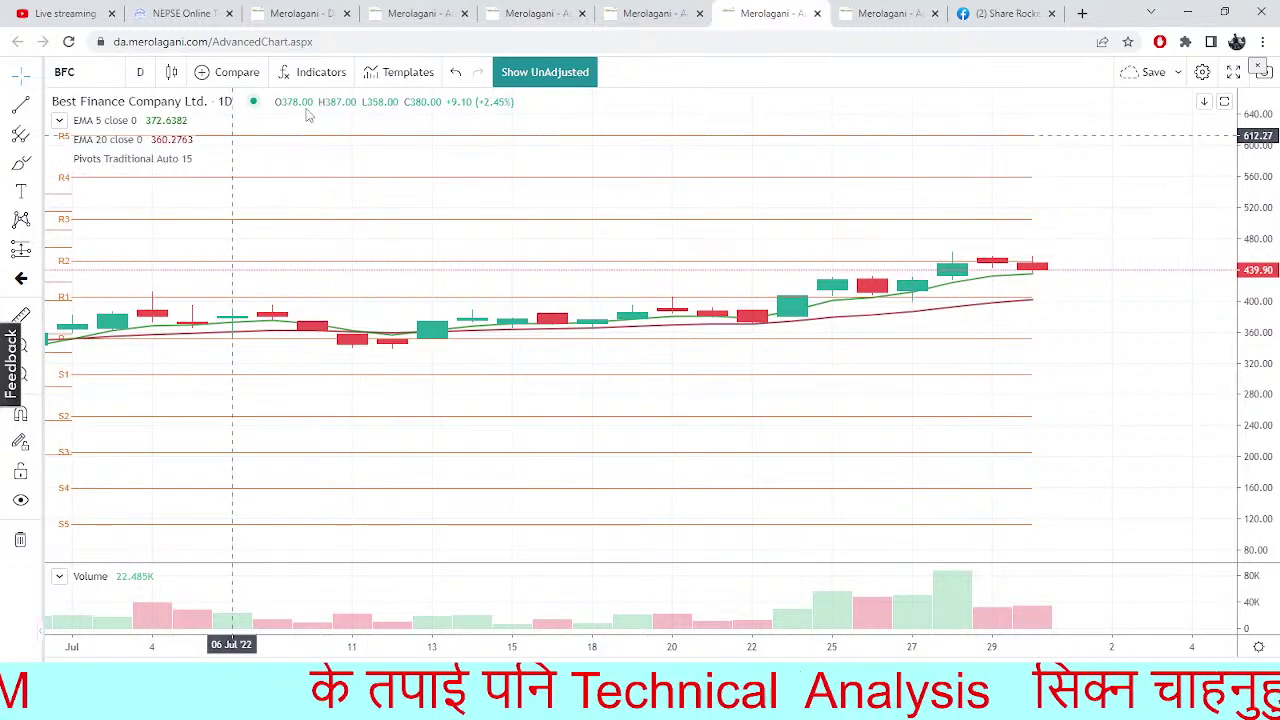
Replace the UMRH daily chart with the one for AKJCL (Ankhu Khola Jalvidhyut Company Ltd)
left_click(272, 10)
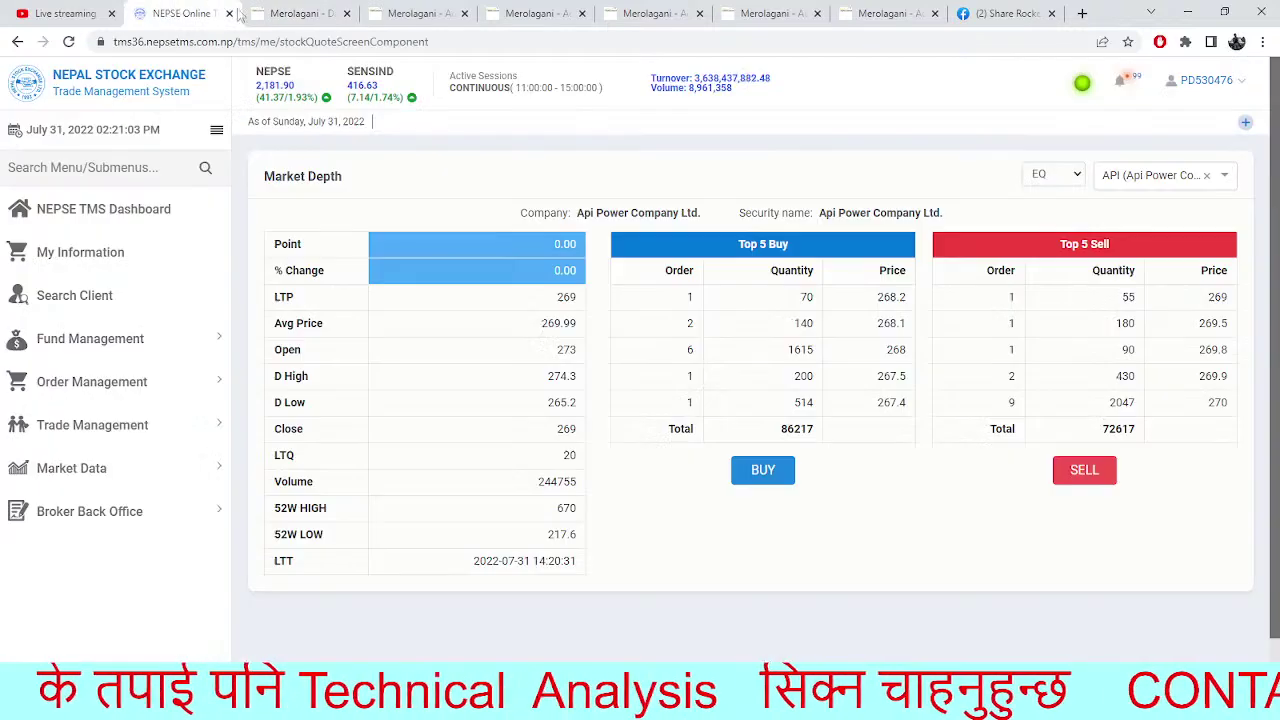
left_click(182, 12)
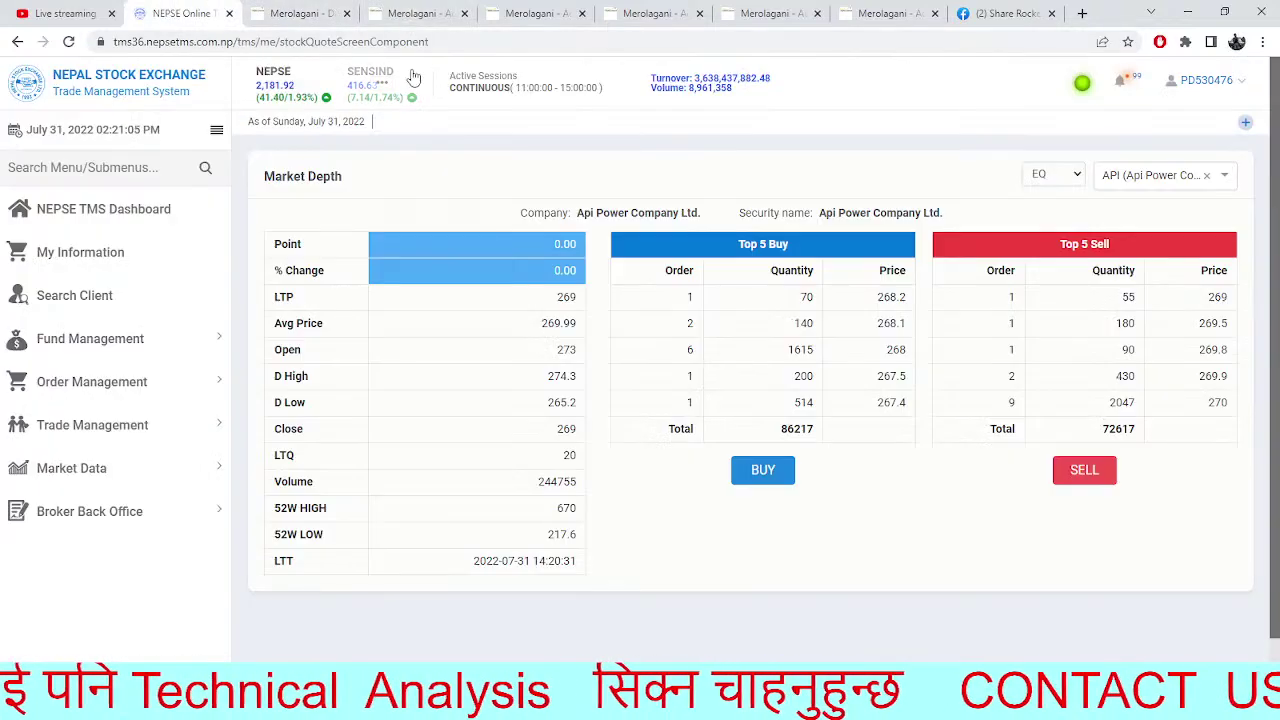
left_click(903, 10)
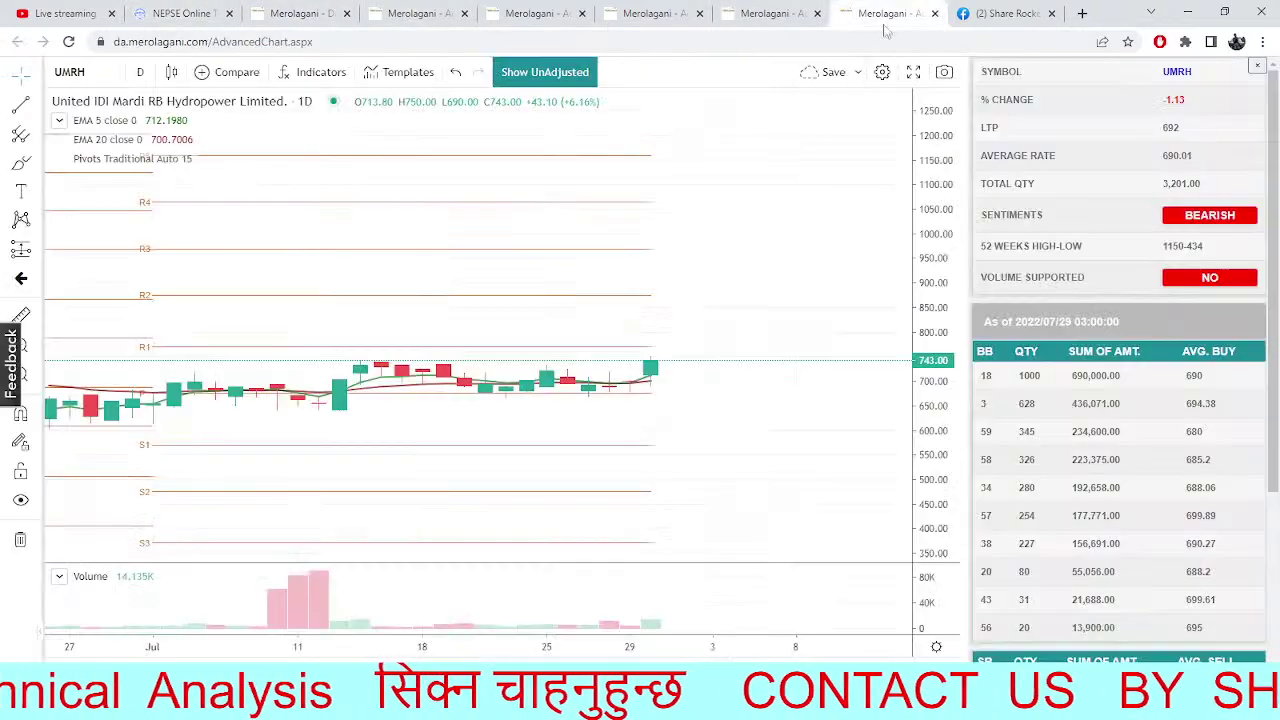
left_click(88, 68)
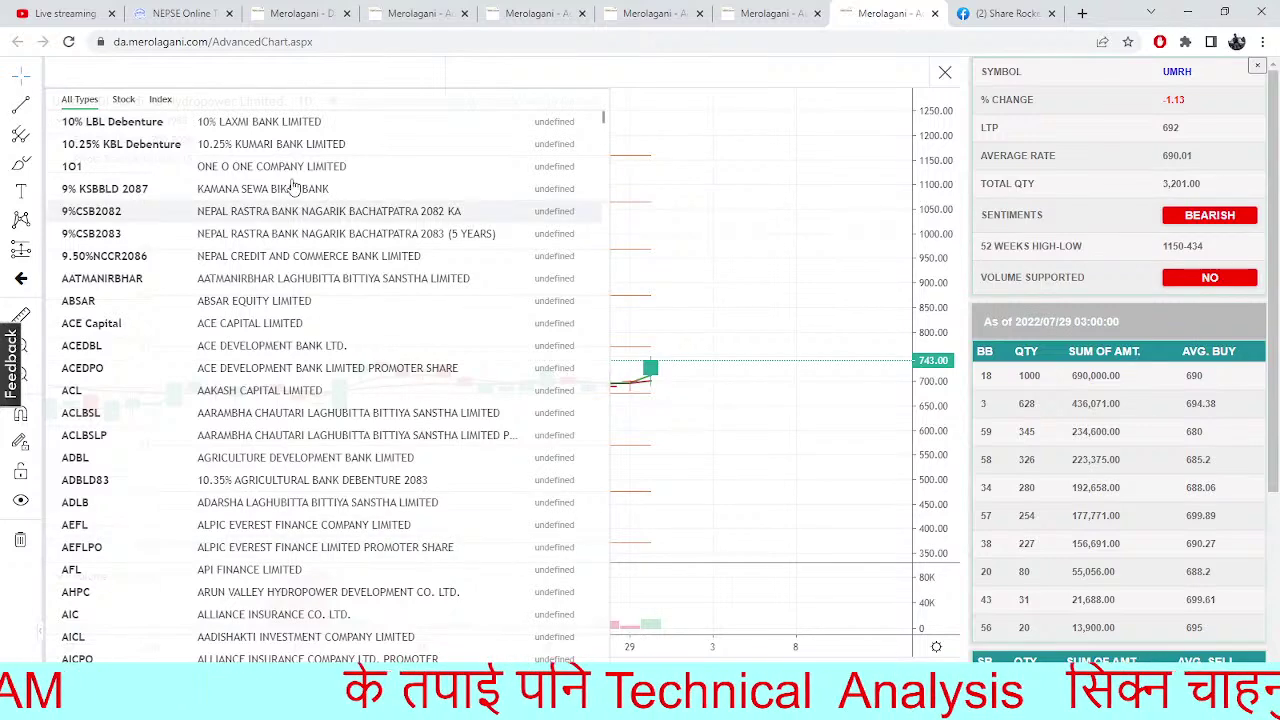
type("AK")
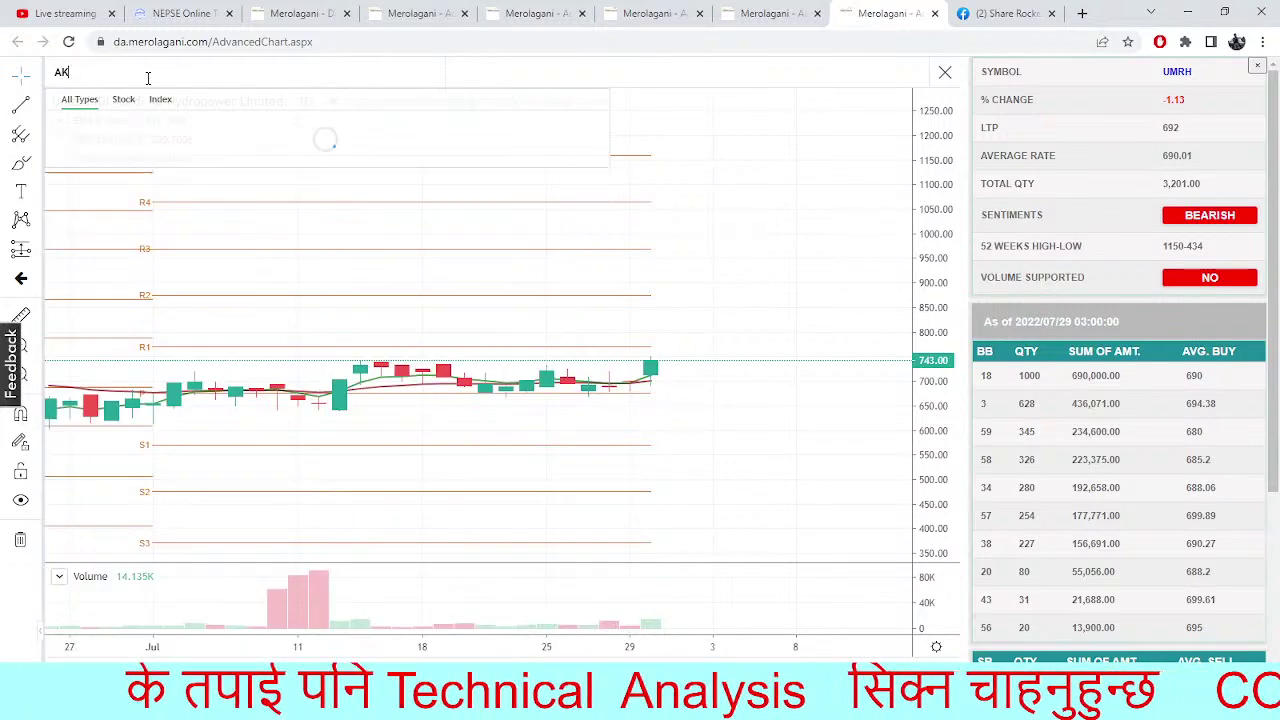
type("JCL")
left_click(165, 121)
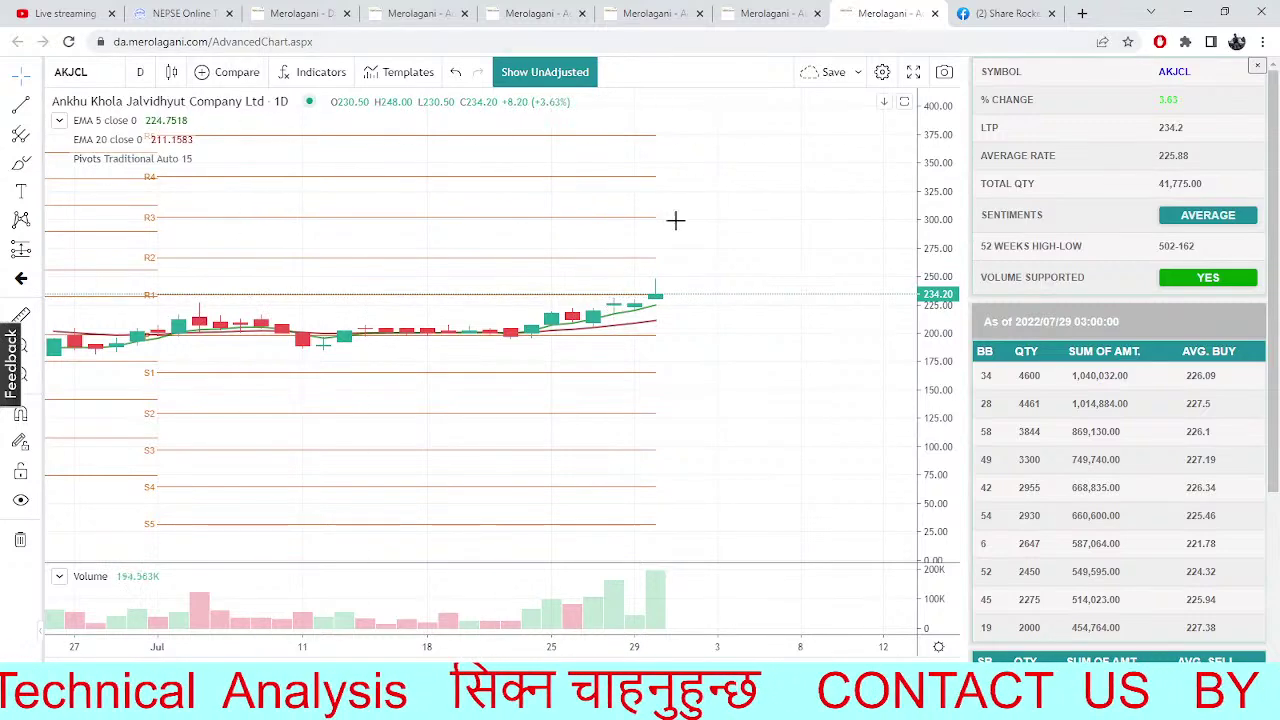
Switch to the trade management system and load the market depth for AKJCL
left_click(220, 9)
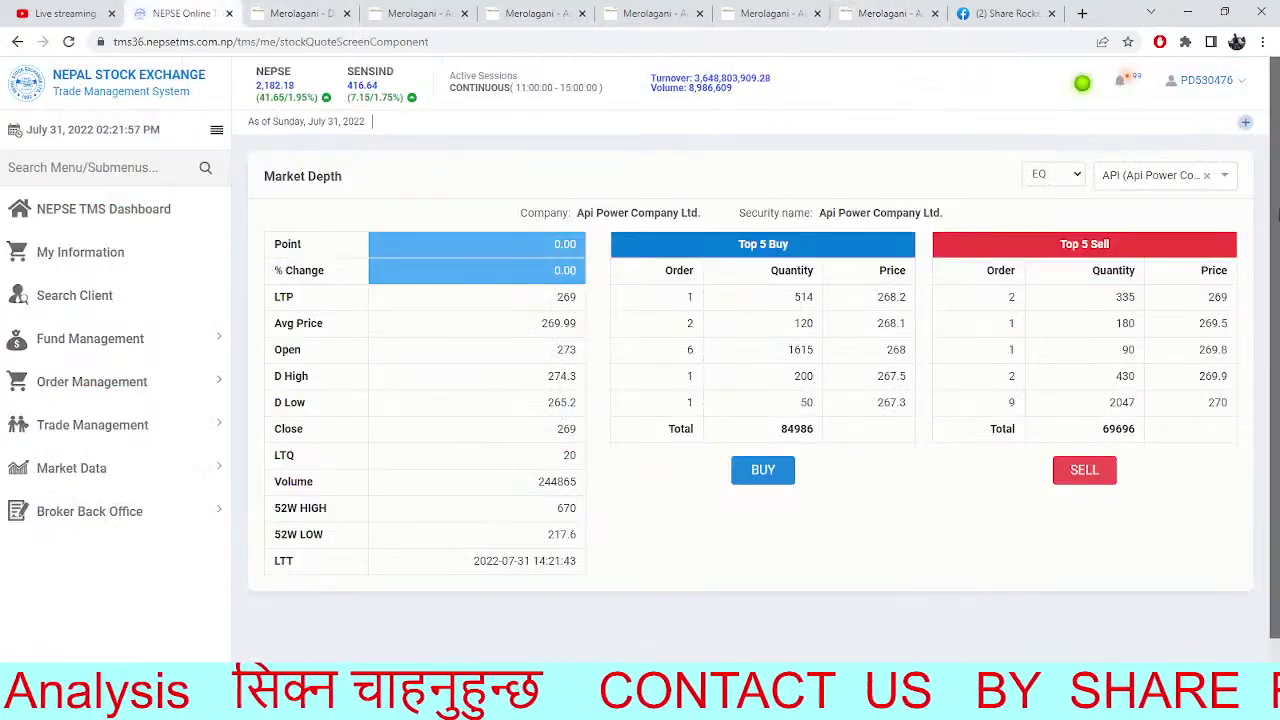
left_click(1209, 176)
type("akjc")
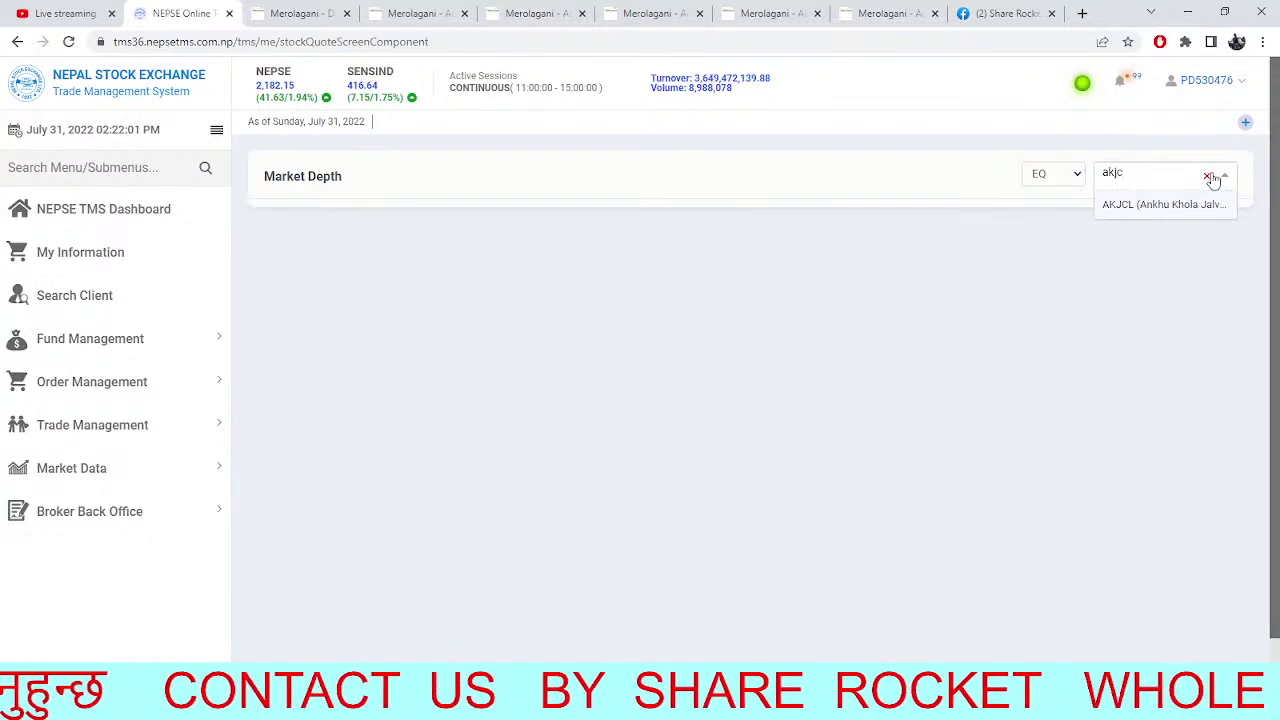
left_click(1208, 204)
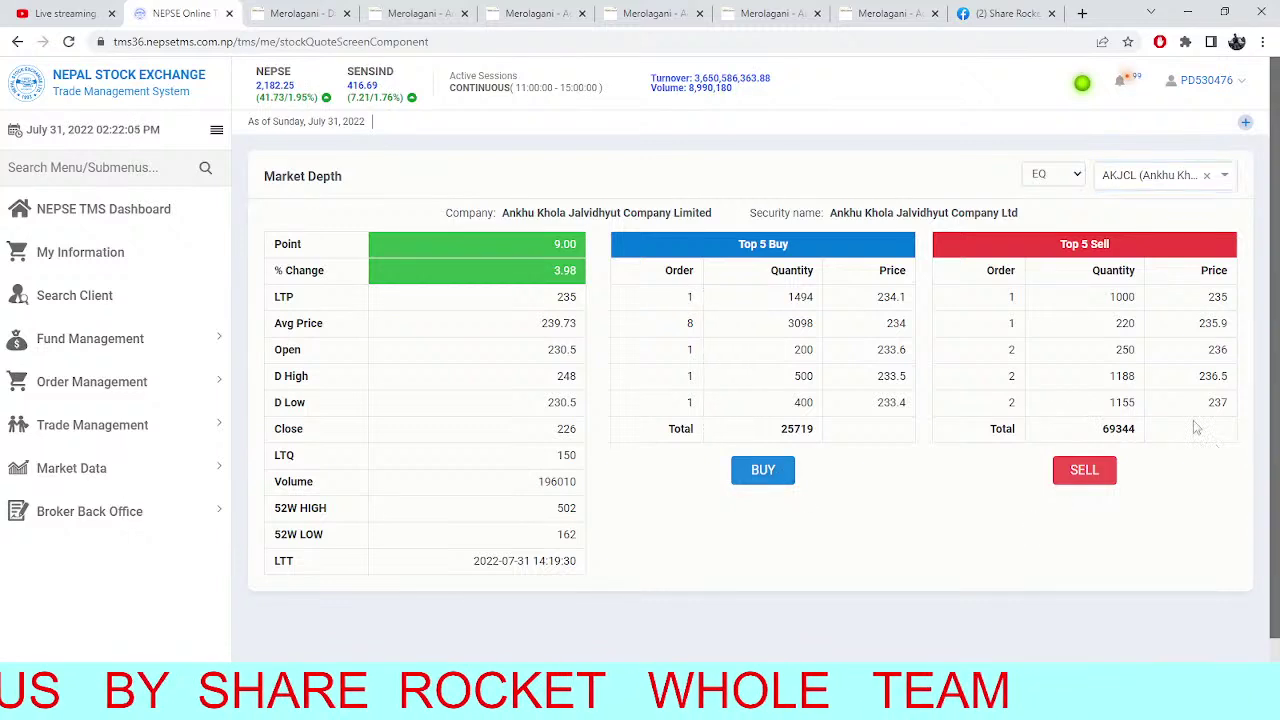
Highlight AKJCL's top five sell orders and their total quantity, then clear the highlight
left_click_drag(1211, 443, 1189, 600)
left_click(1223, 509)
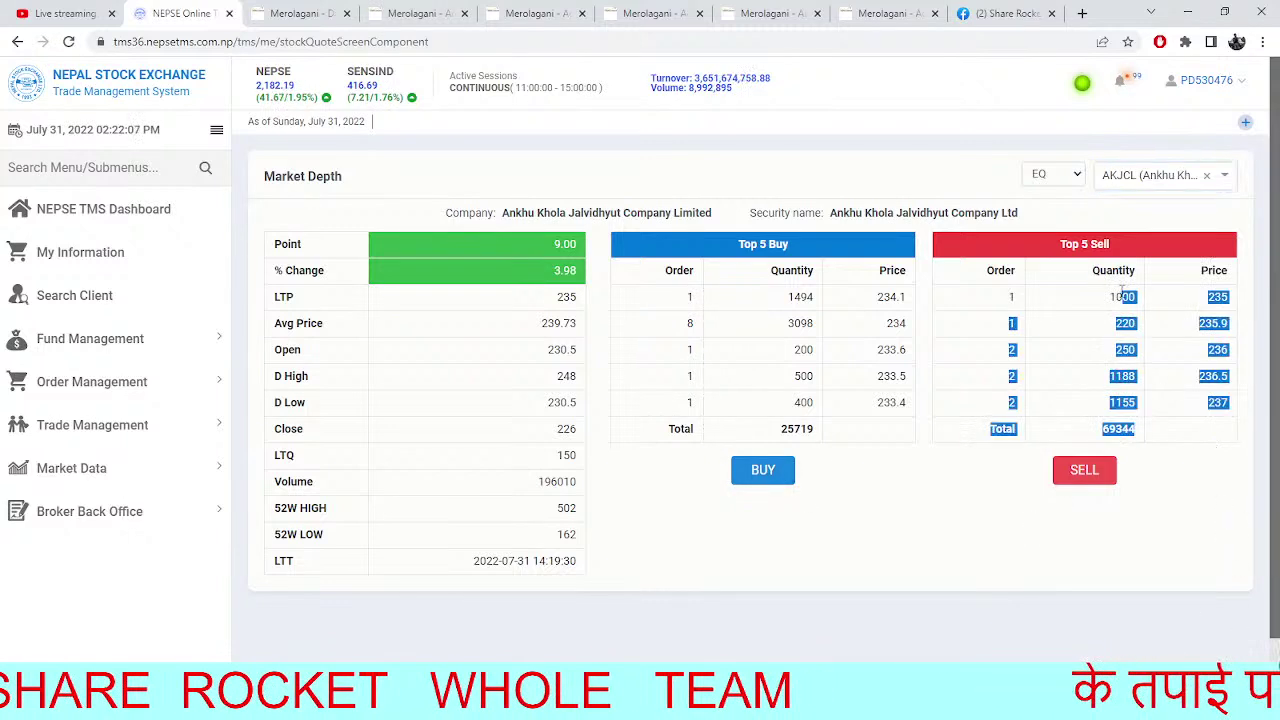
left_click_drag(1193, 503, 1222, 605)
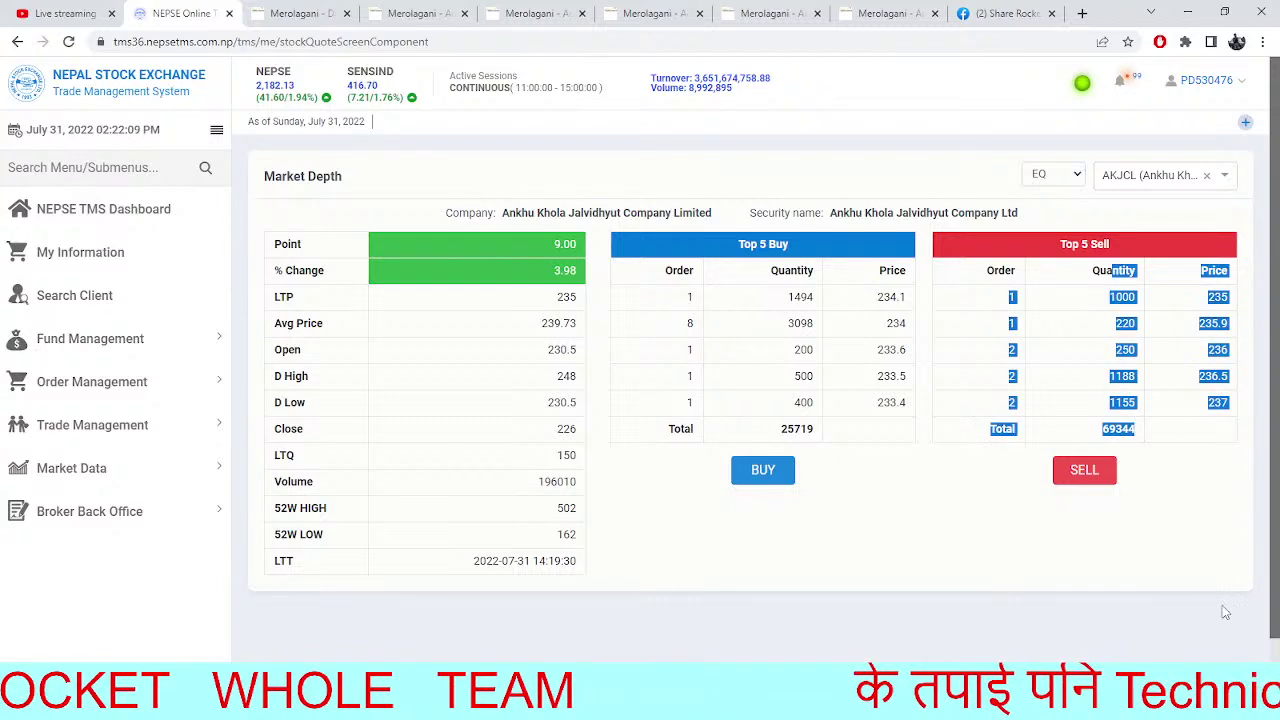
left_click(1216, 510)
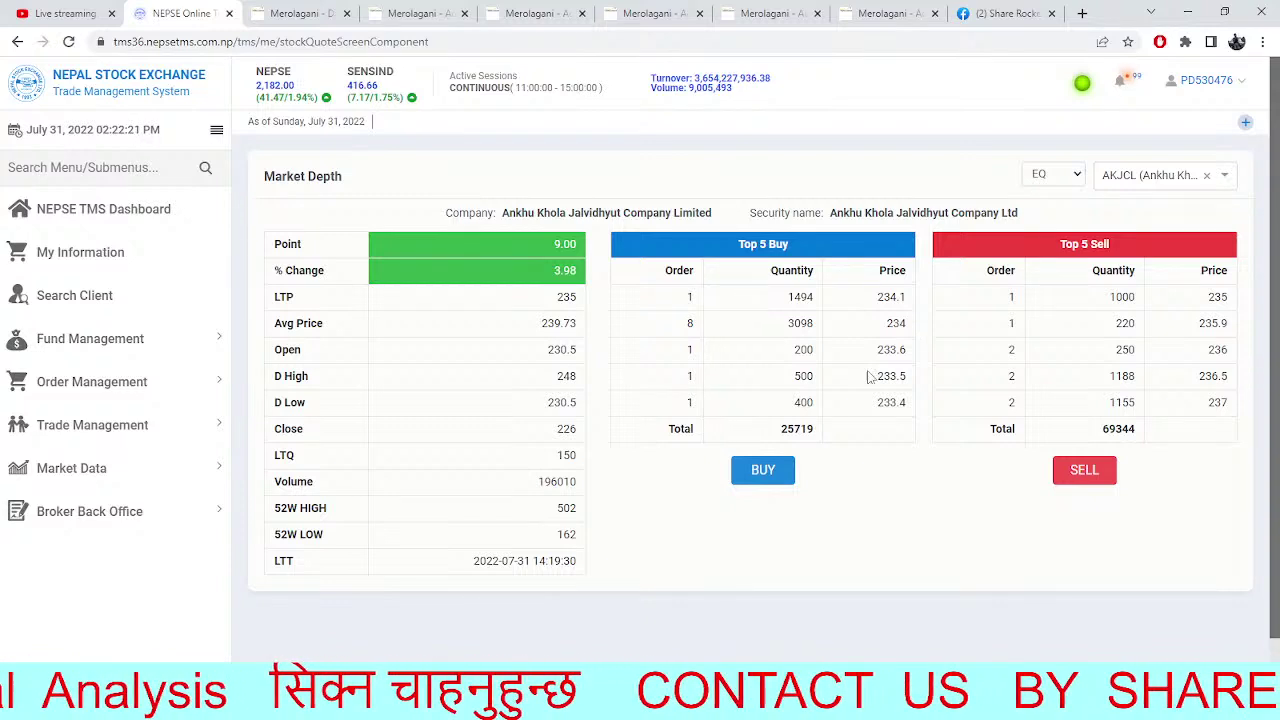
Replace AKJCL in the market depth view with NHPC (National Hydro Power Company Limited)
left_click(1208, 175)
type("nhpc")
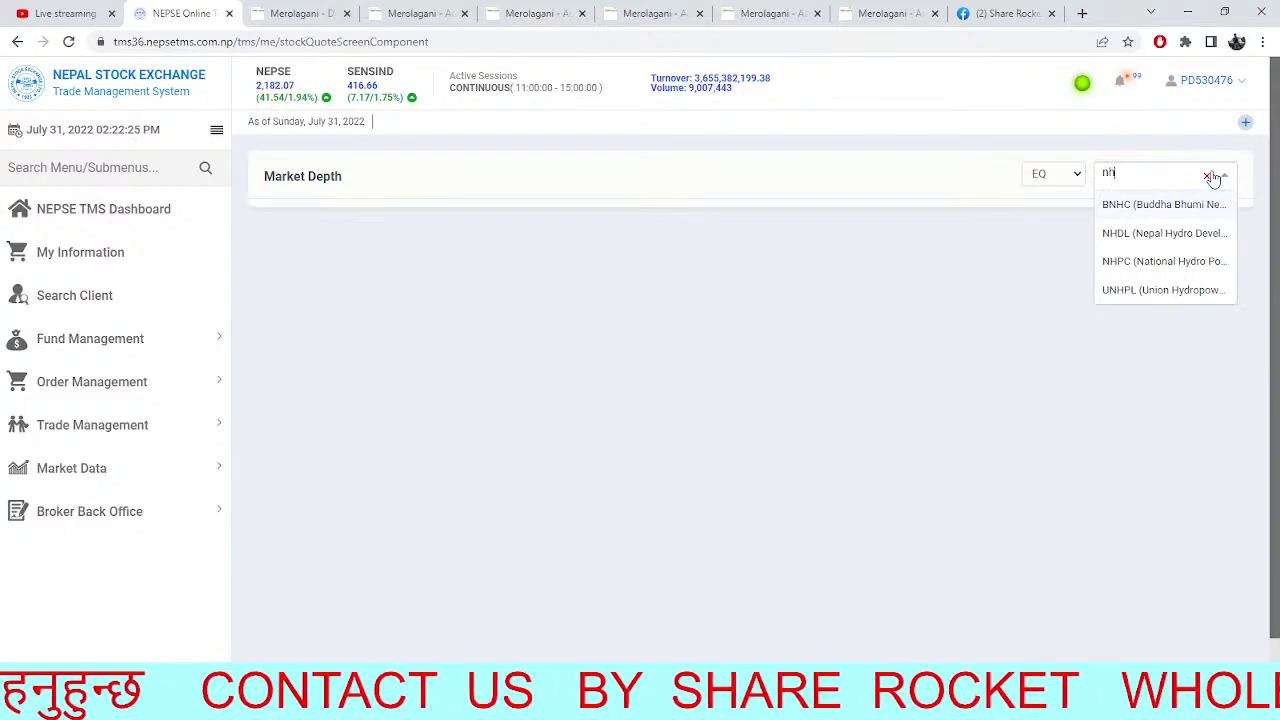
left_click(1206, 204)
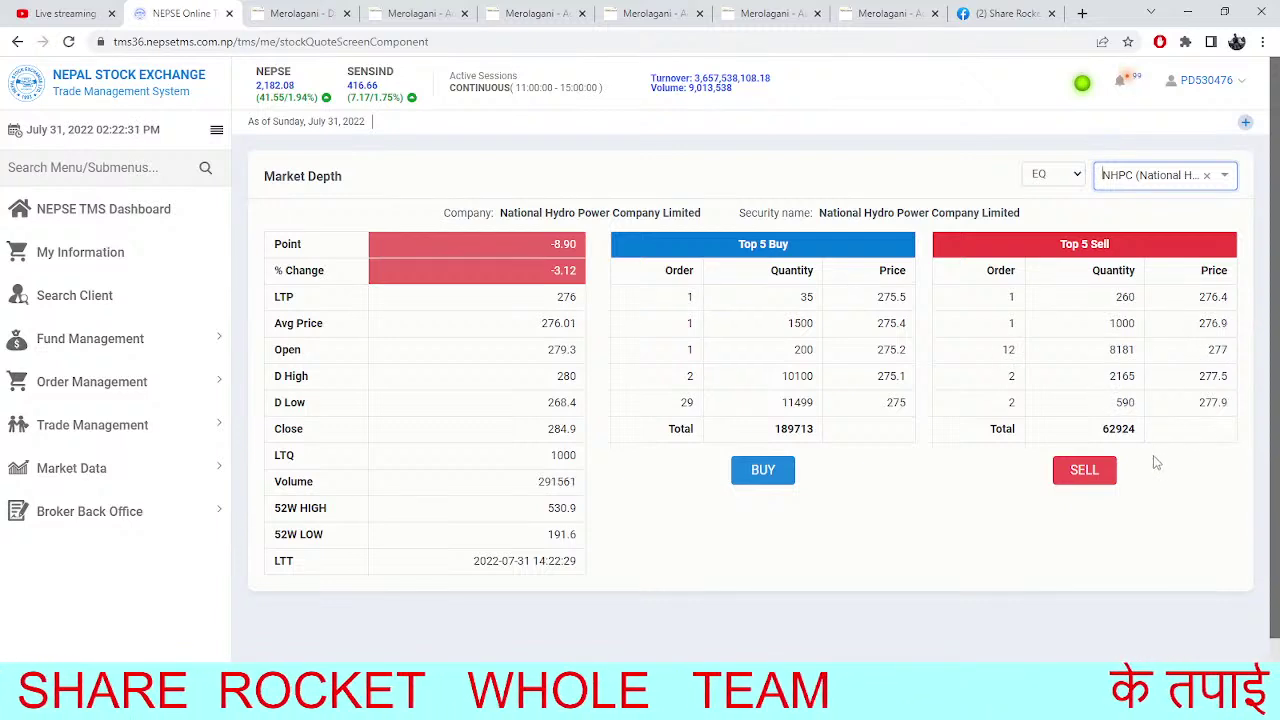
Highlight NHPC's price figures and its top five buy and sell orders, then clear the highlight
left_click(1146, 252)
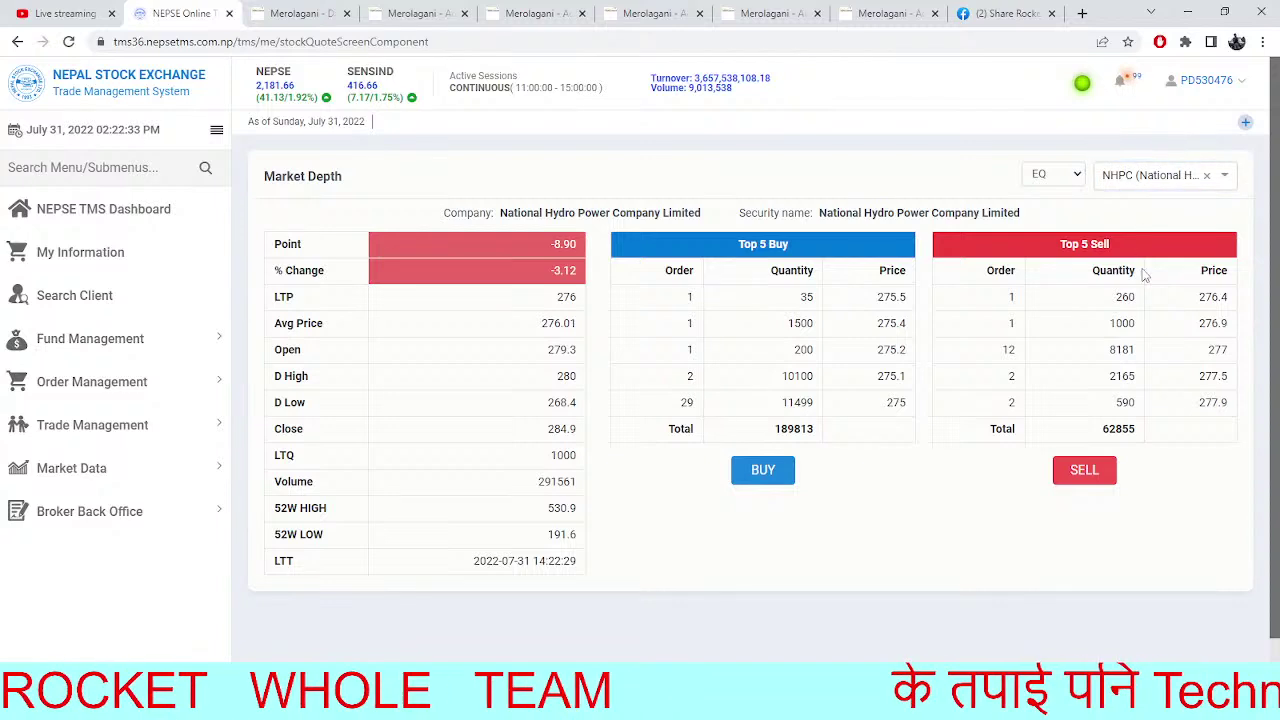
left_click_drag(1233, 464, 268, 240)
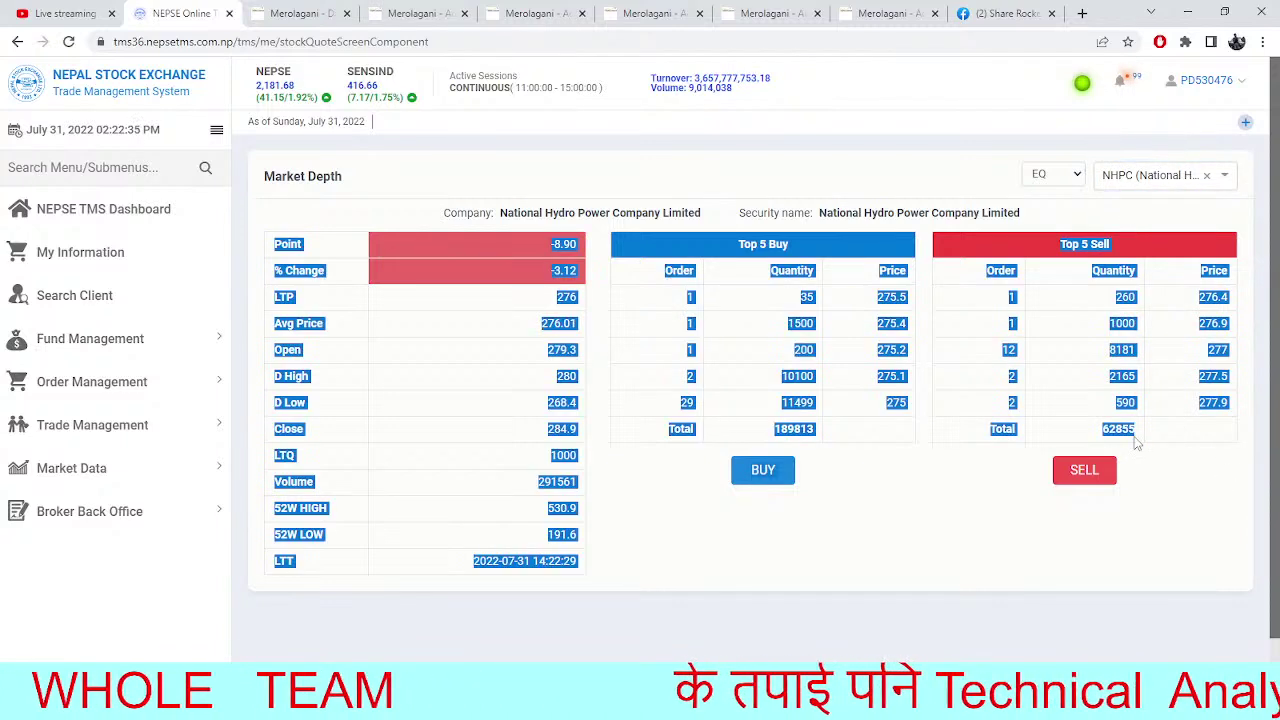
left_click(912, 168)
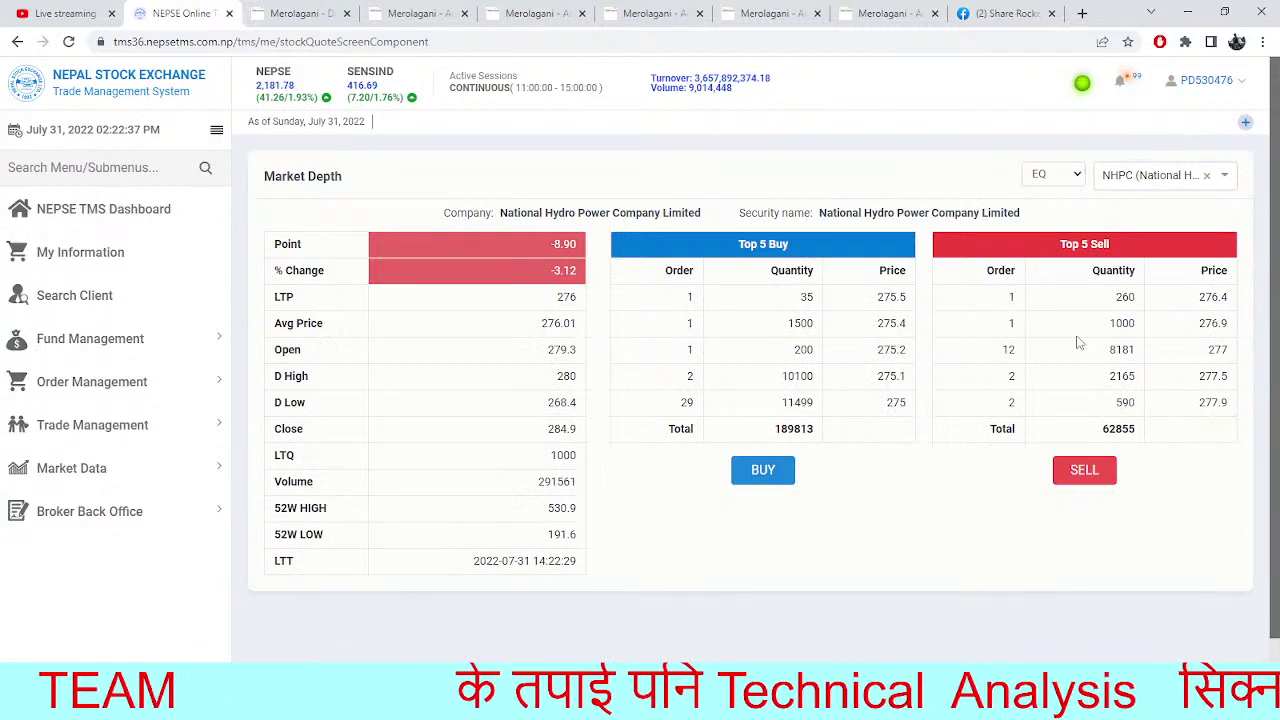
Switch to the BFC daily chart, replace it with NHPC and shift it to show slightly earlier candles
left_click(815, 8)
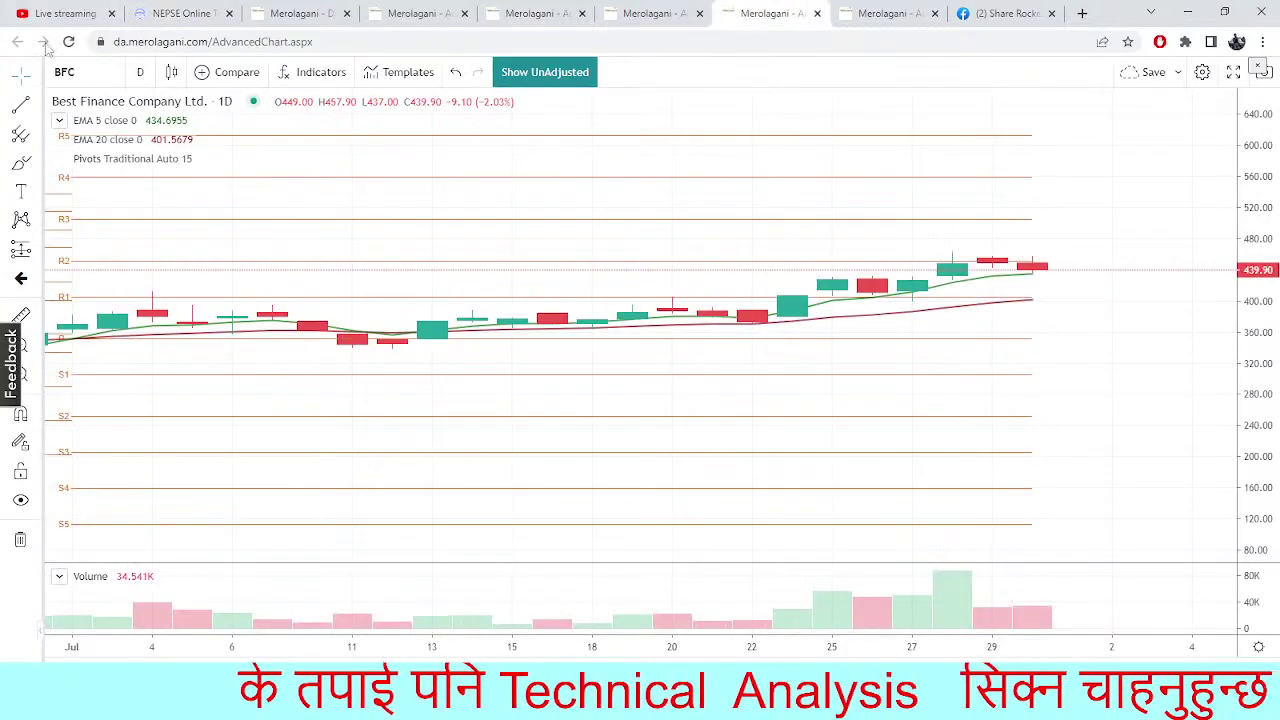
left_click(102, 80)
type("NHPC")
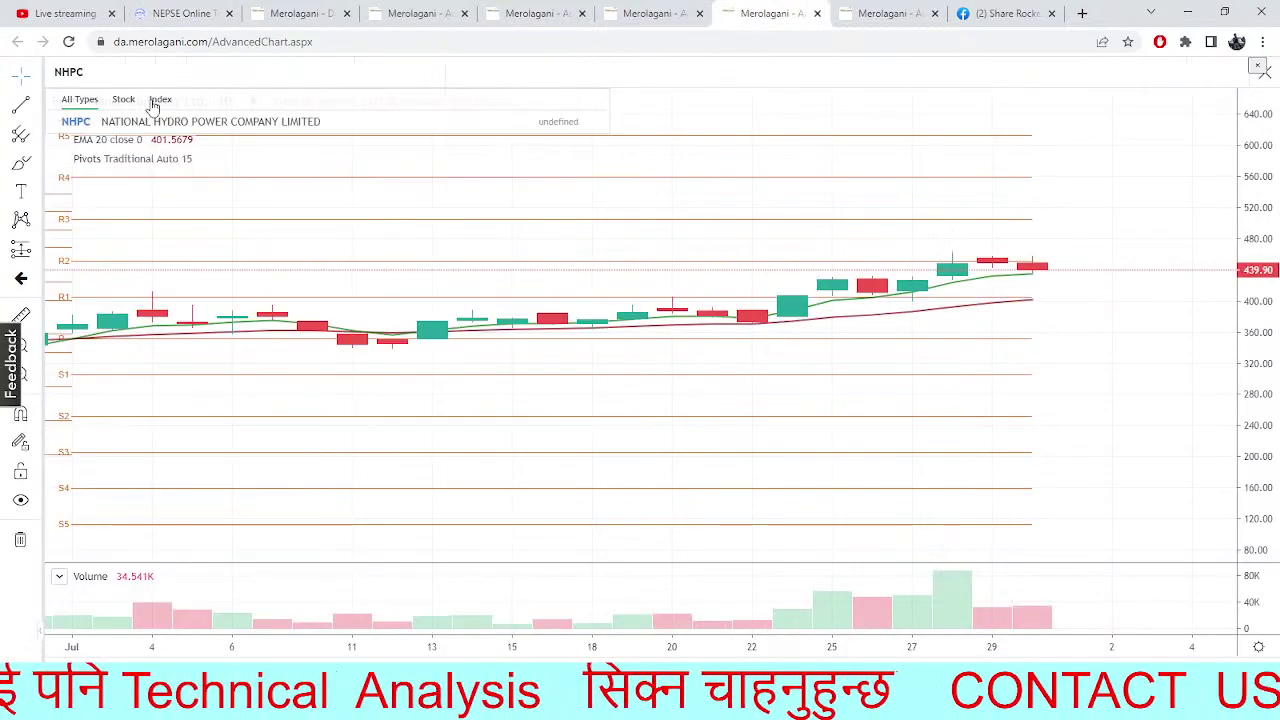
key("Return")
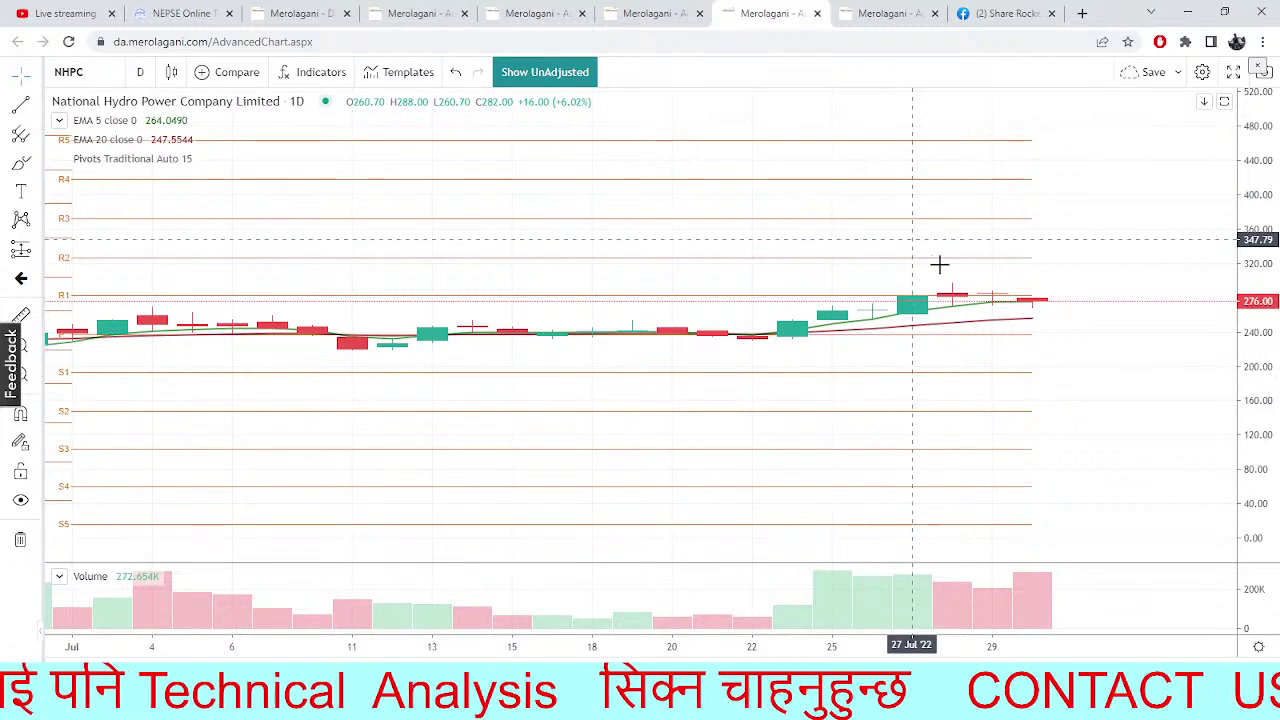
scroll(1057, 371, "left", 2)
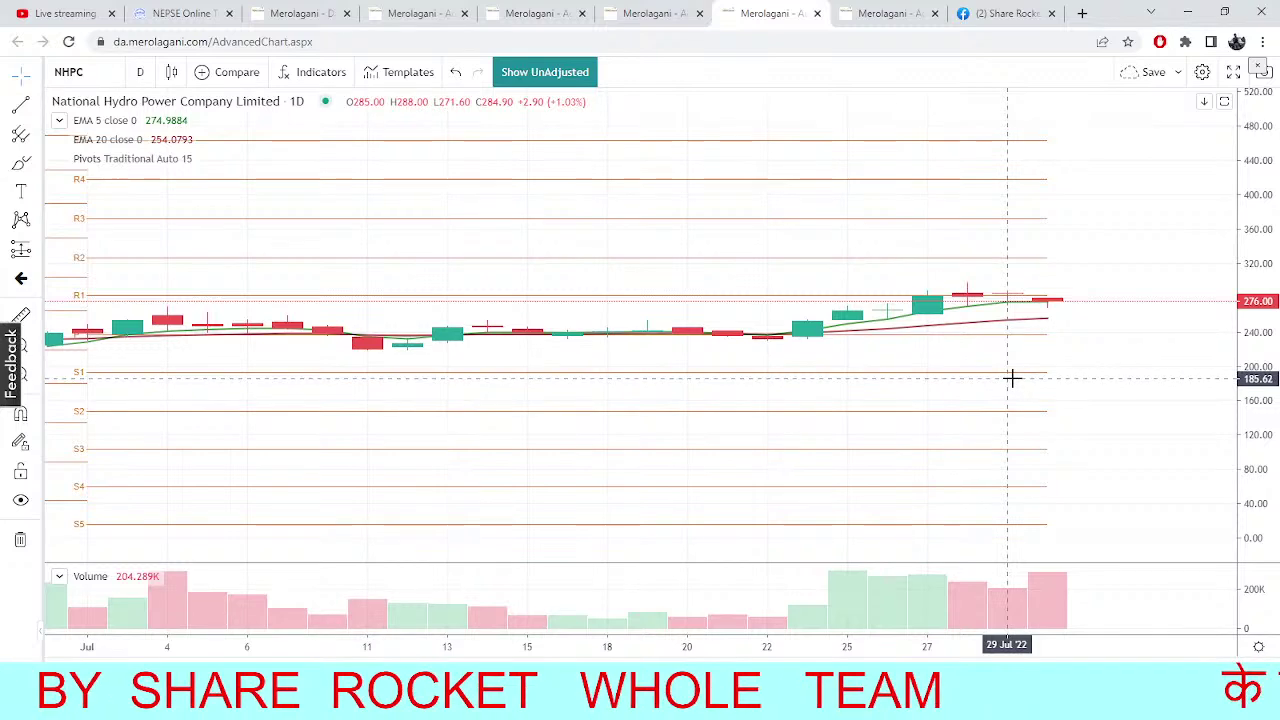
left_click(85, 77)
type("N")
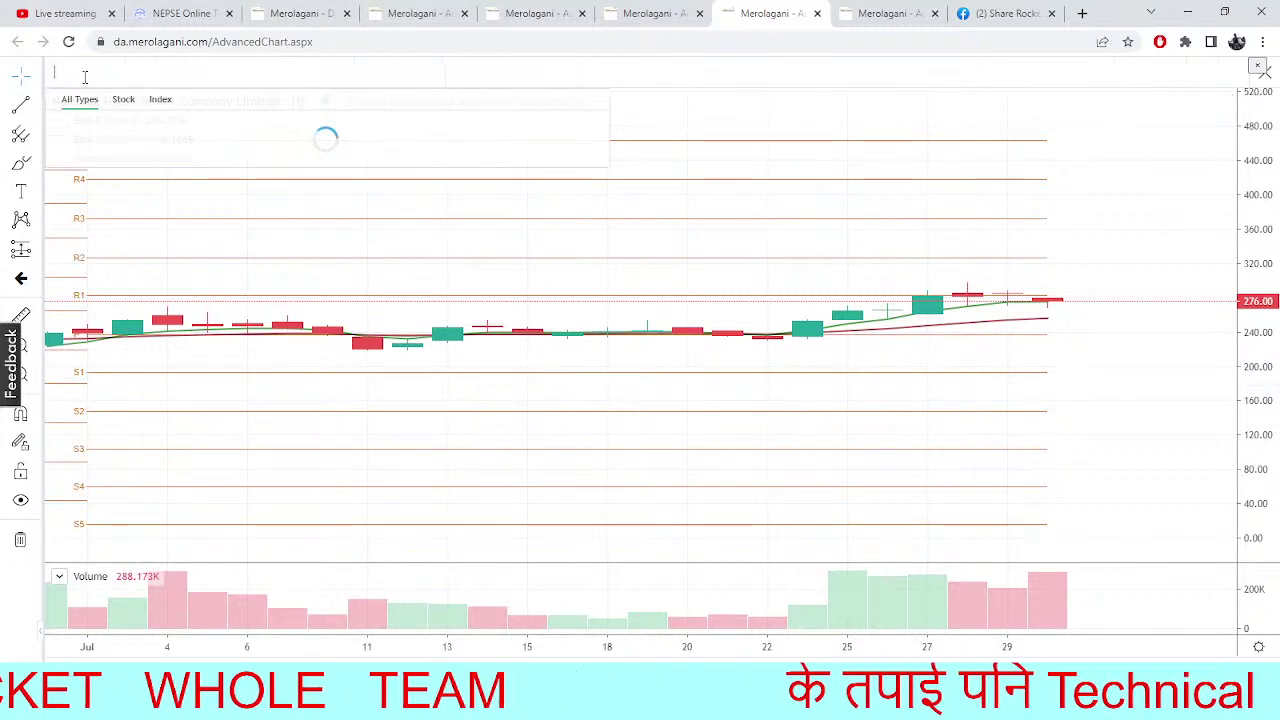
key("BackSpace")
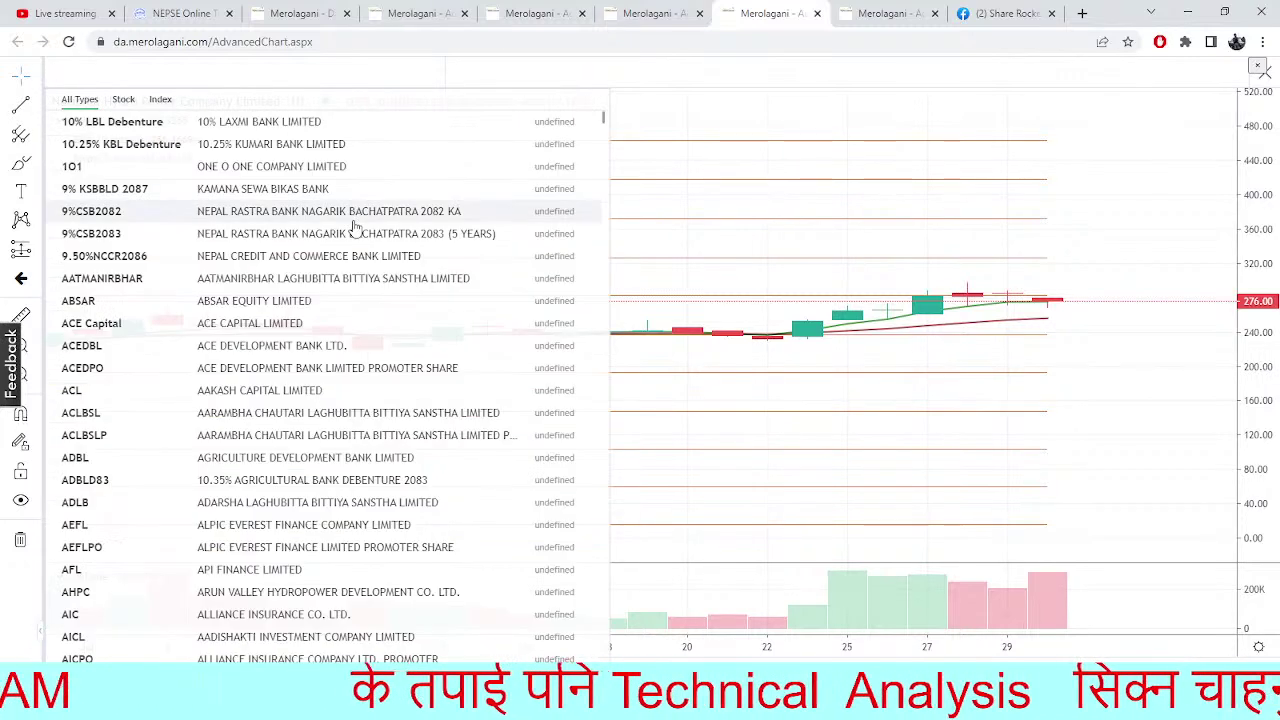
left_click(190, 13)
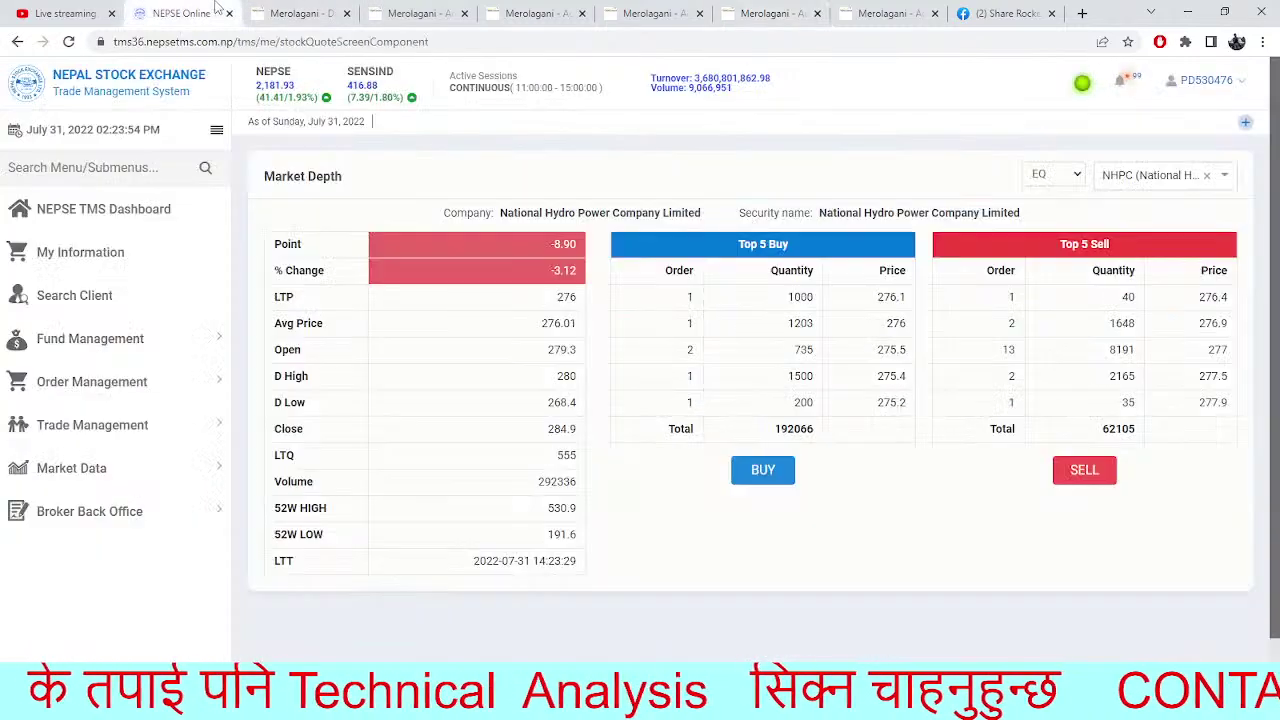
left_click(270, 10)
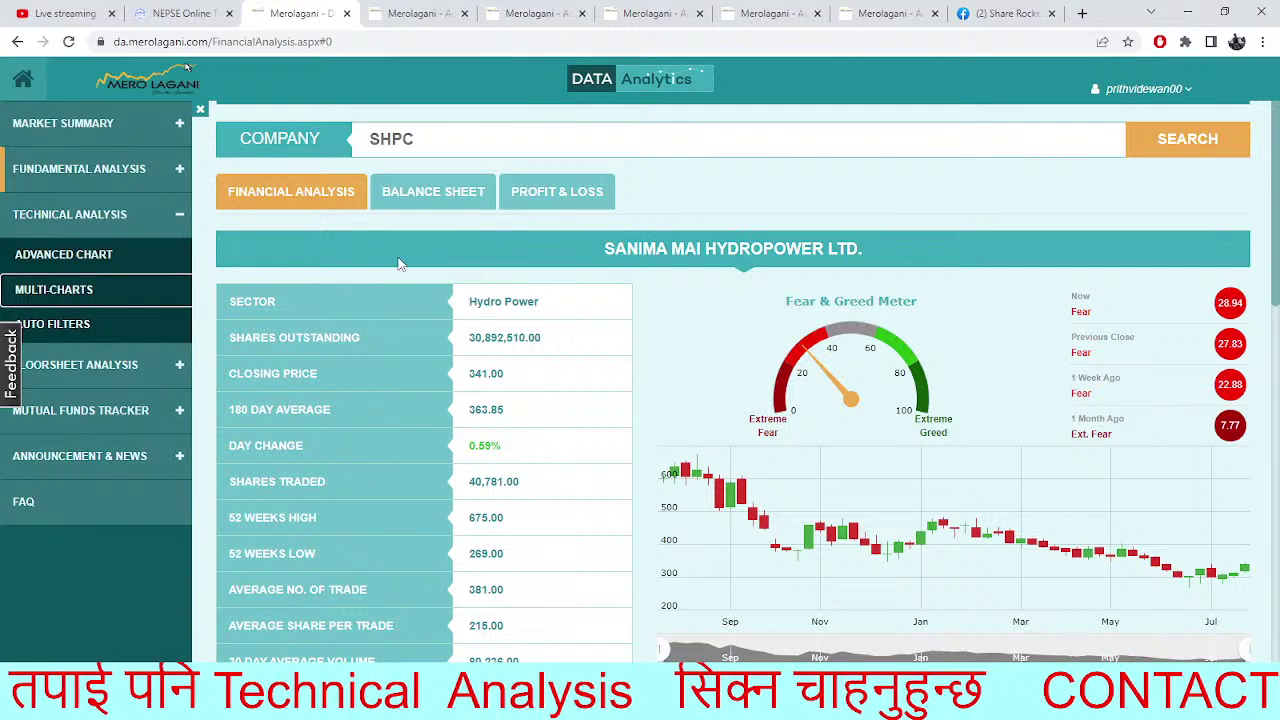
Return to the trade management system and load the market depth for MNBBL (Muktinath Bikas Bank Ltd.)
left_click(211, 8)
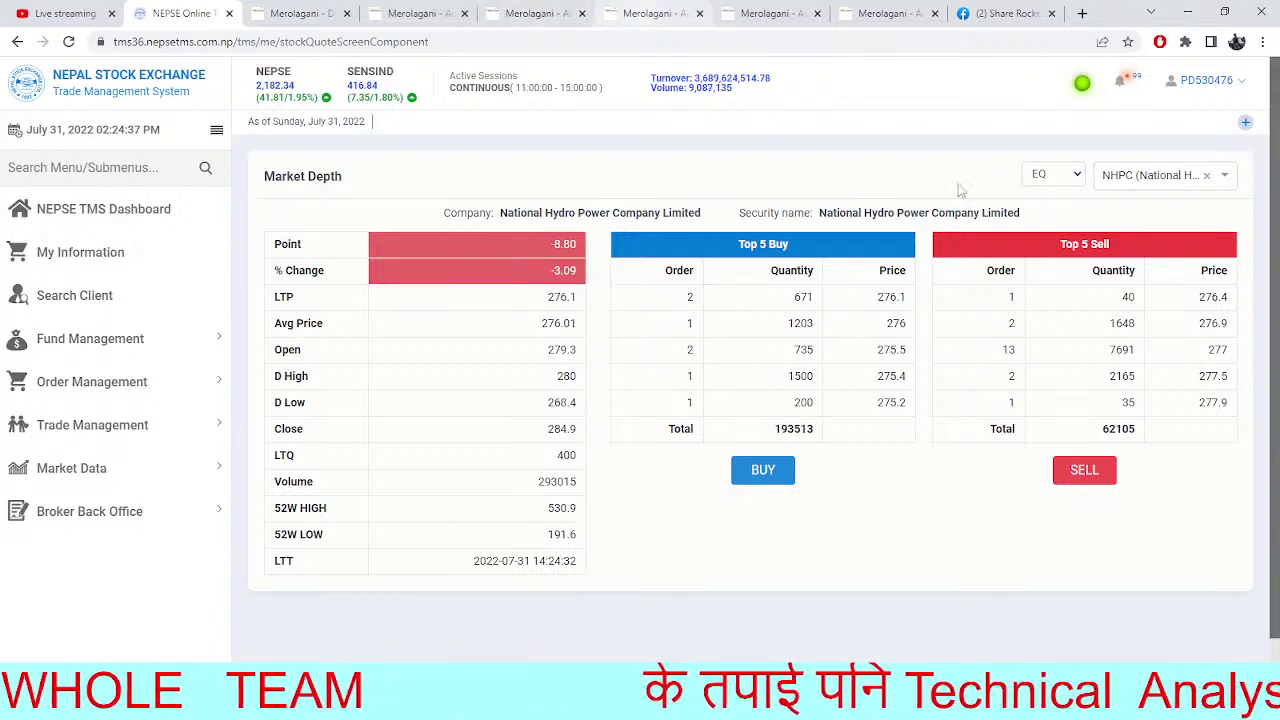
left_click(1207, 177)
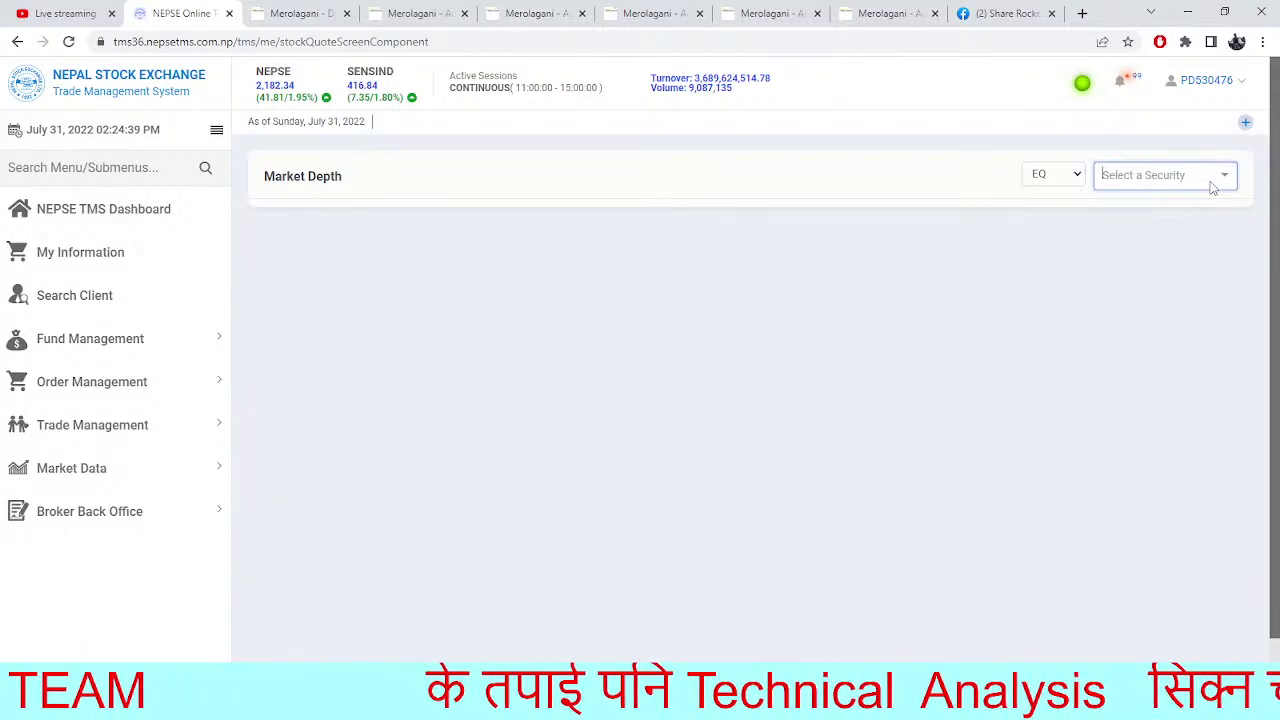
type("mnv")
key("BackSpace")
type("bbl")
left_click(1165, 205)
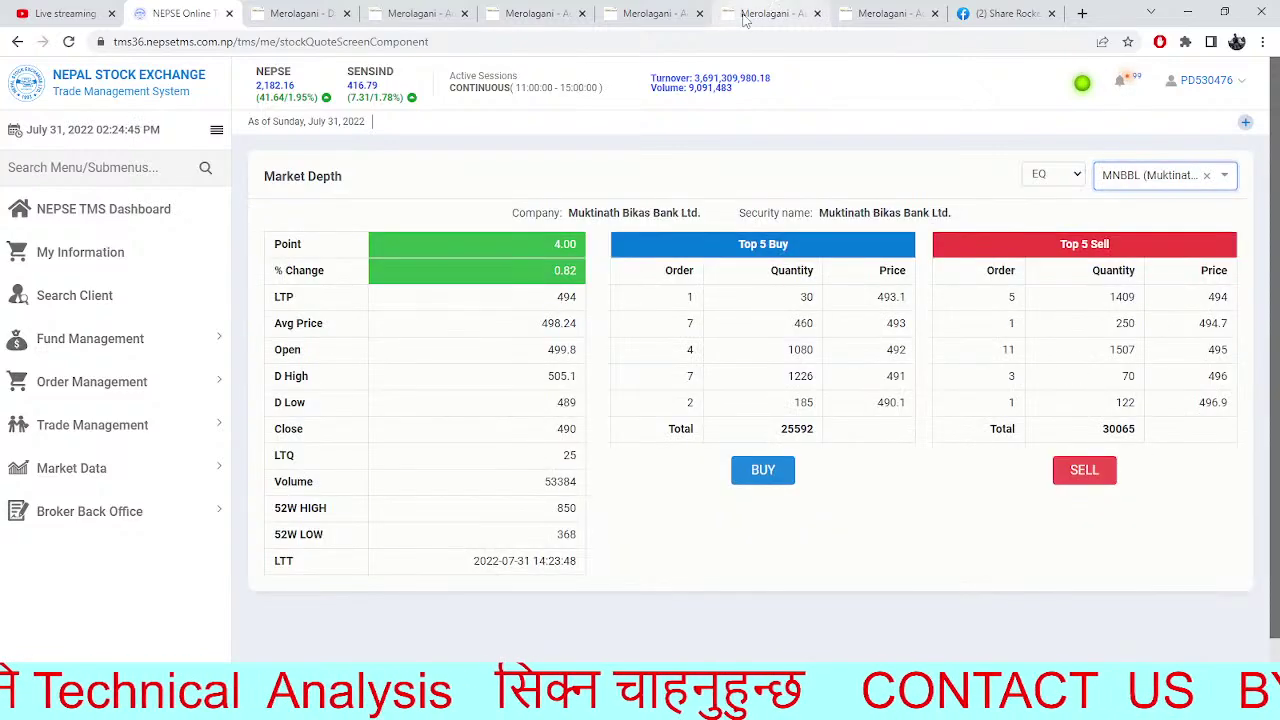
Replace the NHPC daily chart with the one for MNBBL (Muktinath Bikas Bank Ltd.)
left_click(775, 12)
left_click(84, 78)
key("BackSpace")
key("BackSpace")
type("MNBBL")
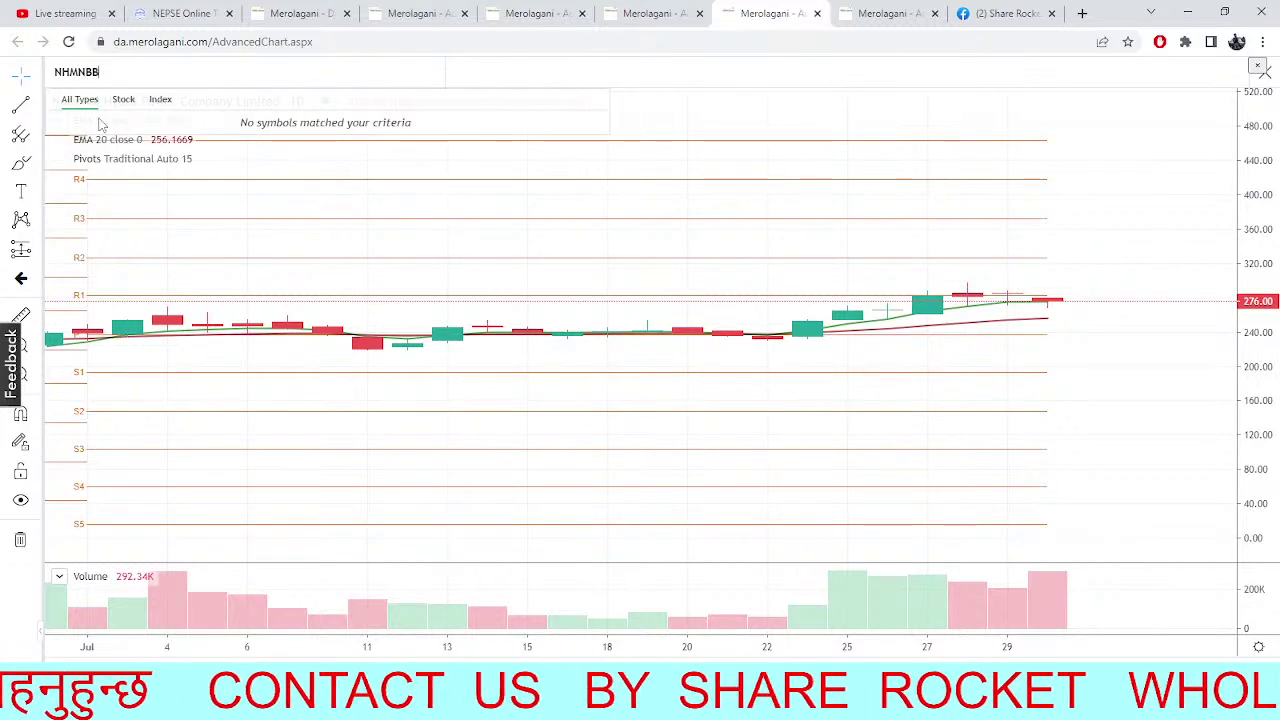
key("ctrl+a")
key("BackSpace")
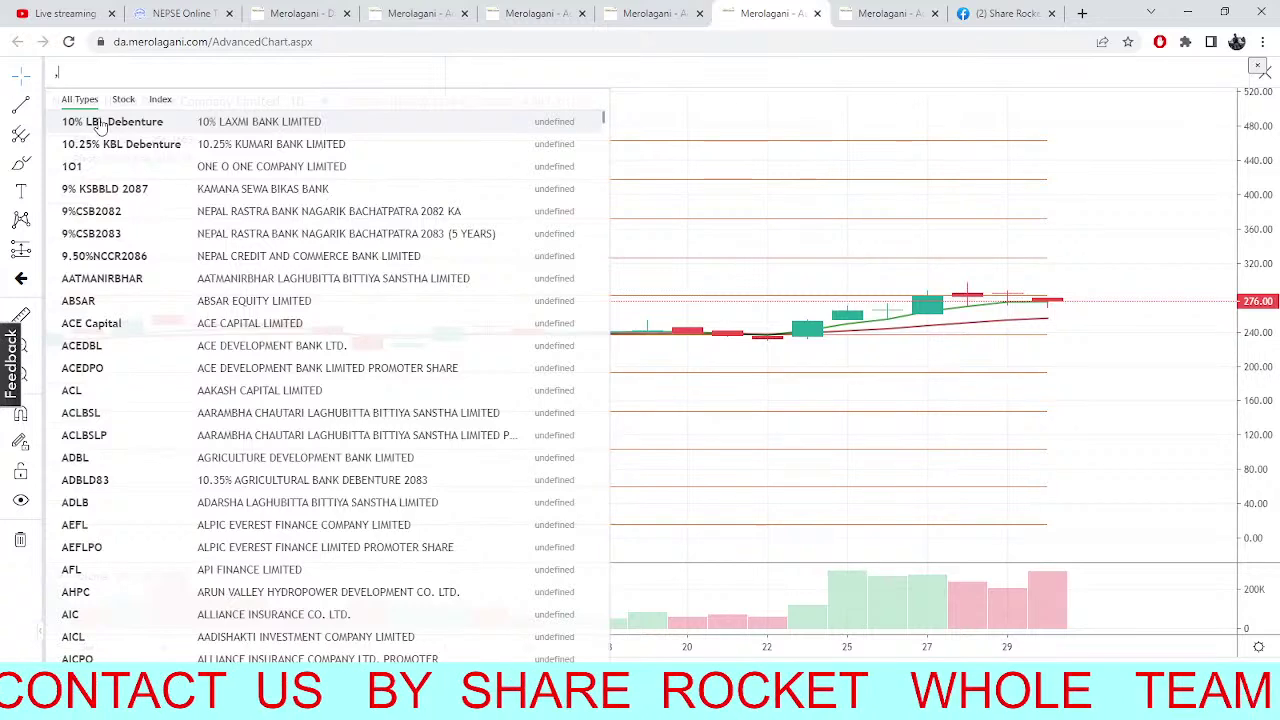
type("MNBBL")
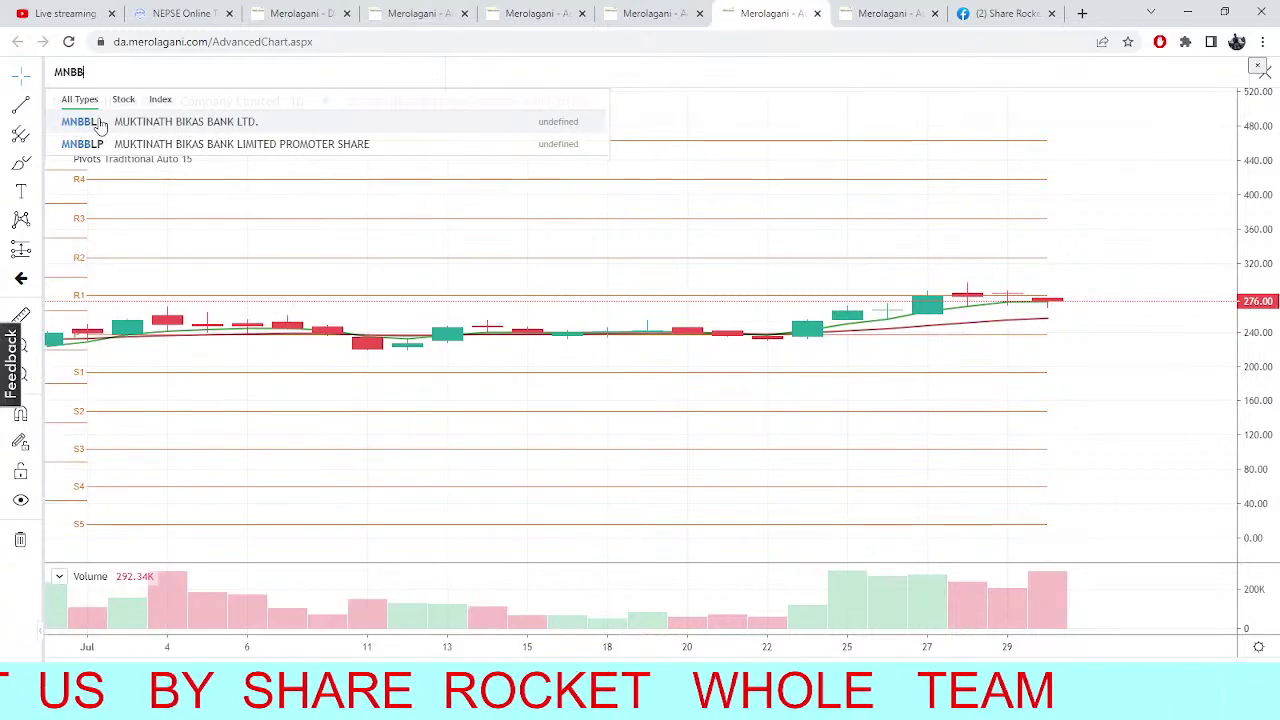
left_click(107, 122)
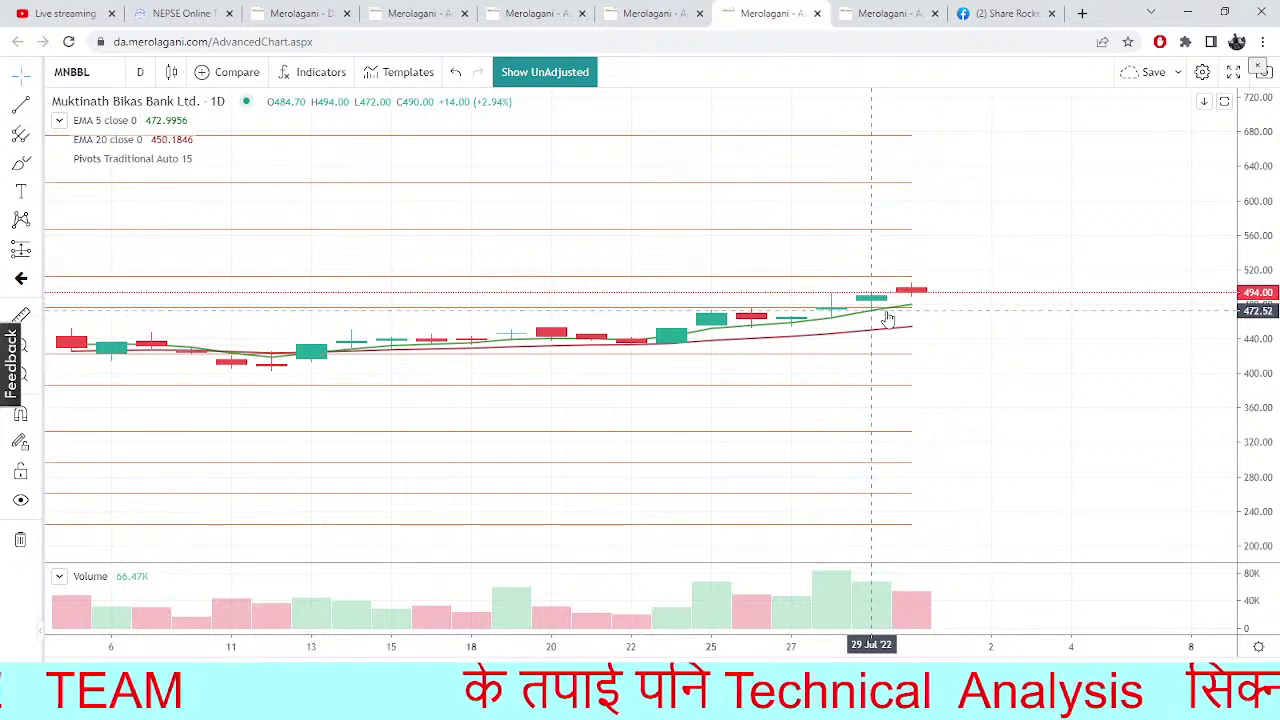
Switch to YouTube Studio and post the Share Rocket Facebook page link twice in the live chat
left_click(208, 8)
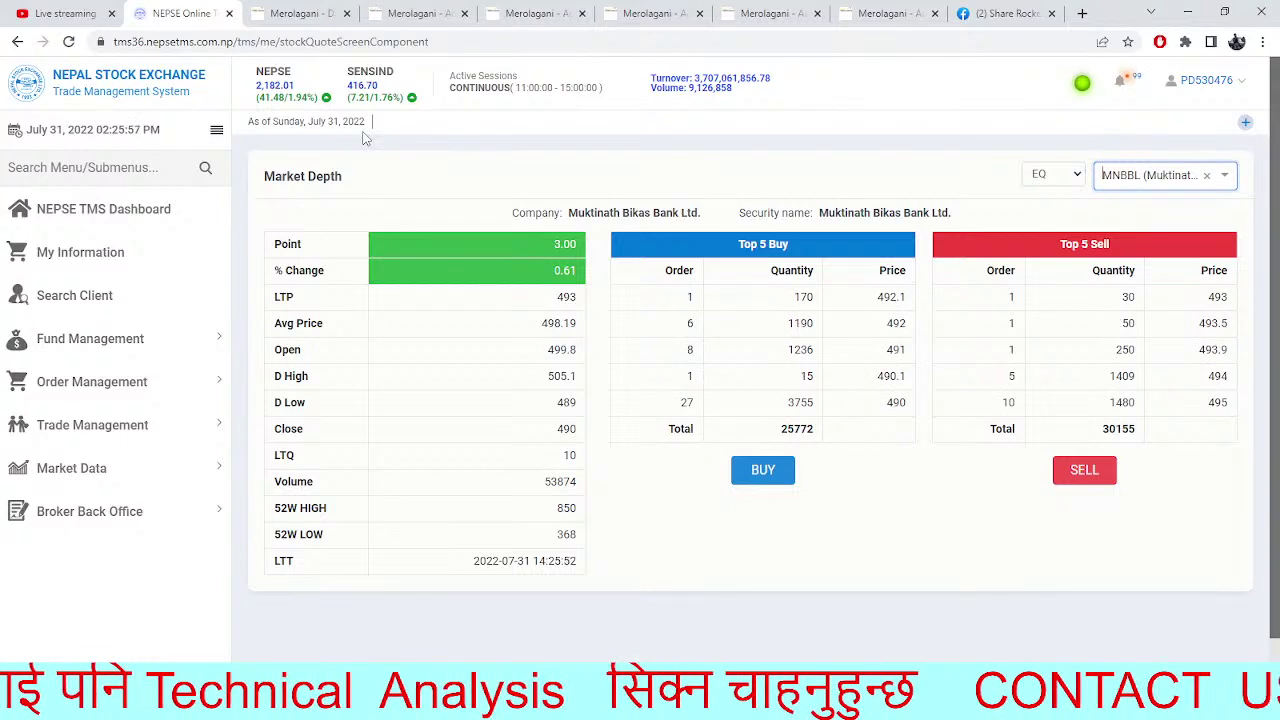
left_click(20, 13)
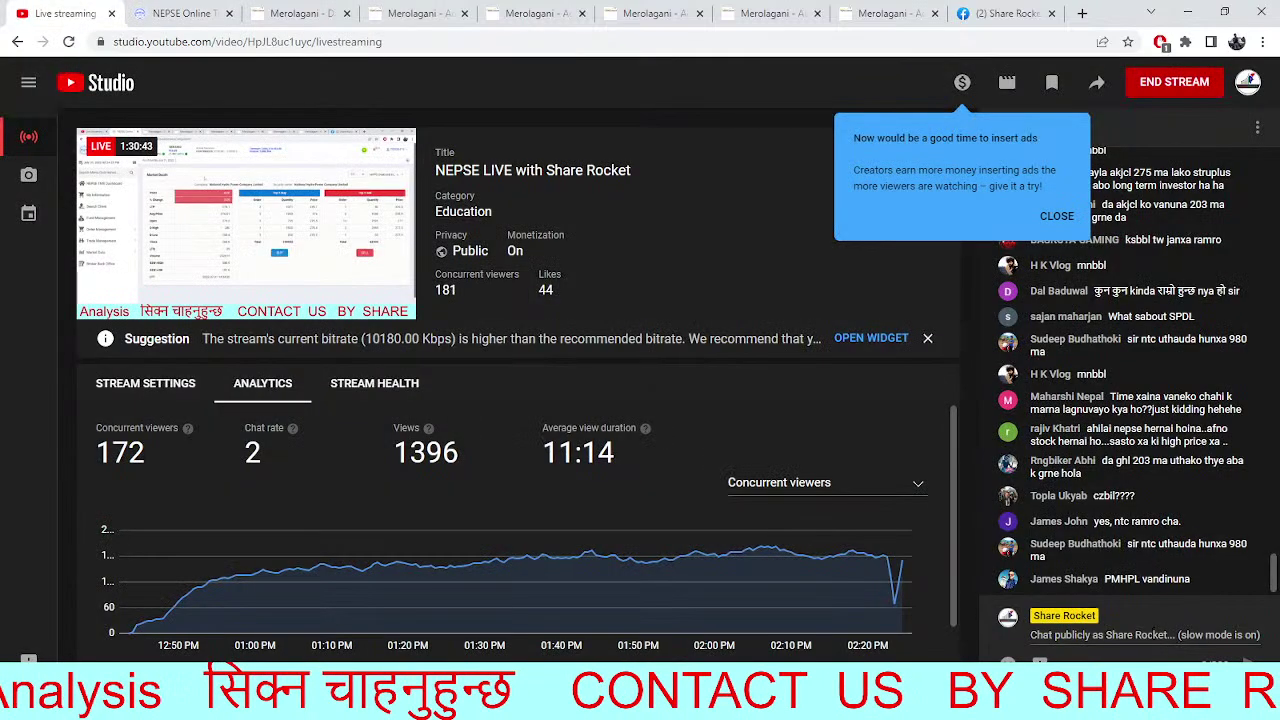
right_click(1060, 634)
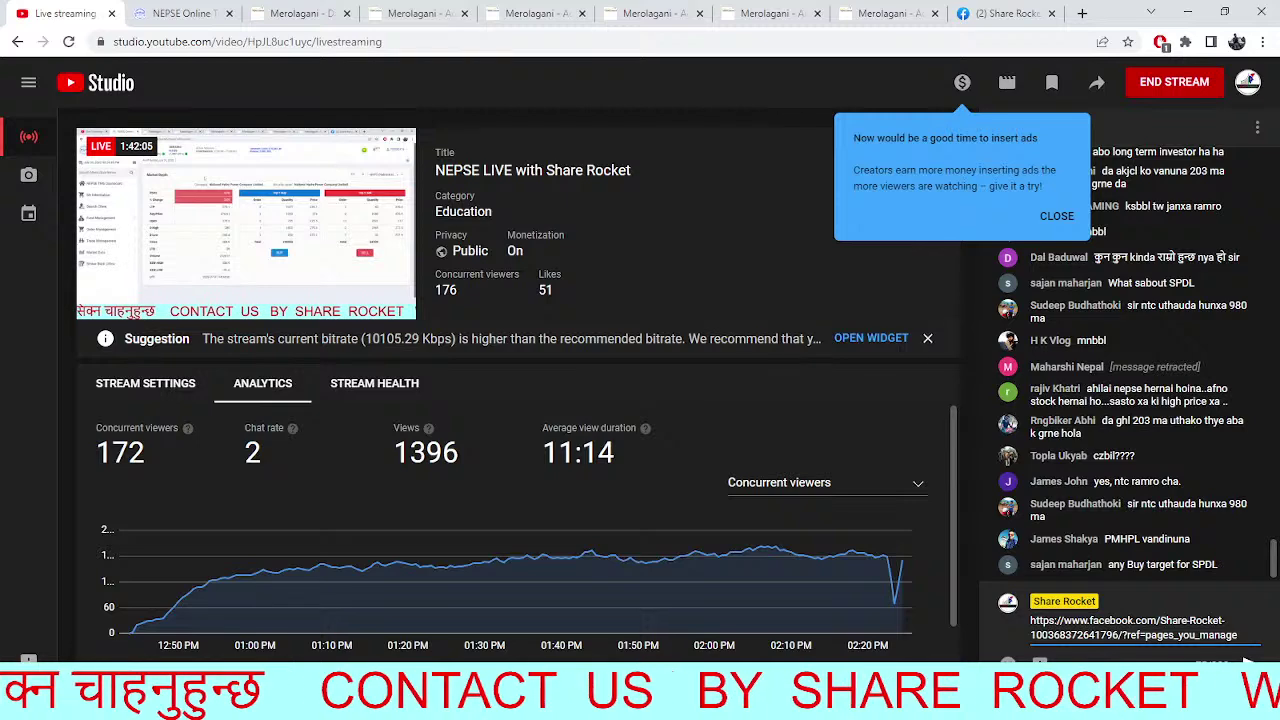
key("Return")
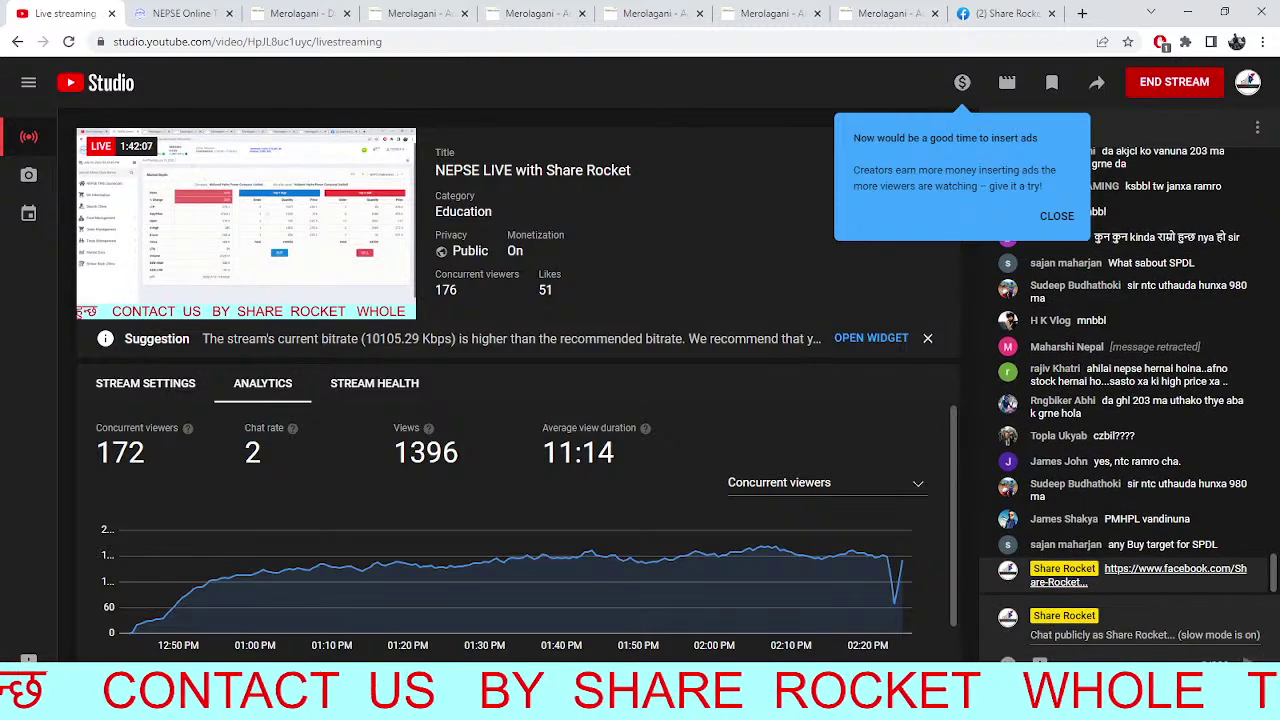
right_click(1060, 634)
left_click(1098, 487)
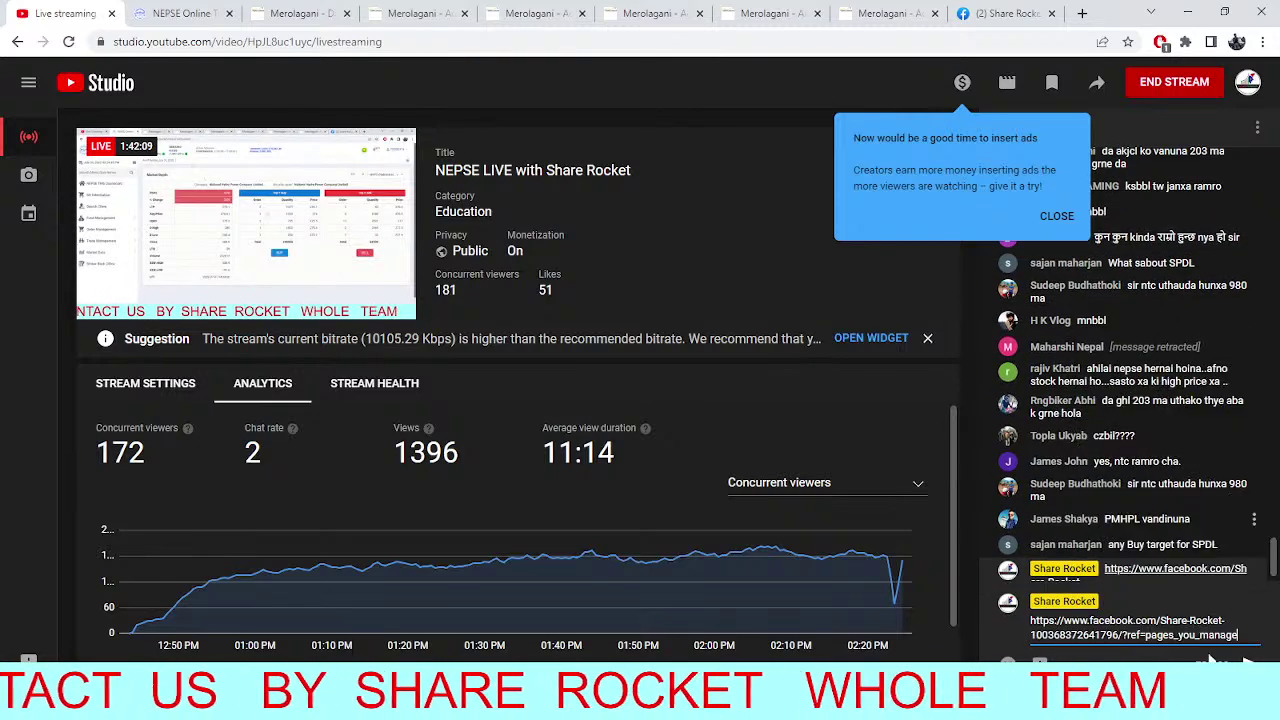
left_click(1248, 662)
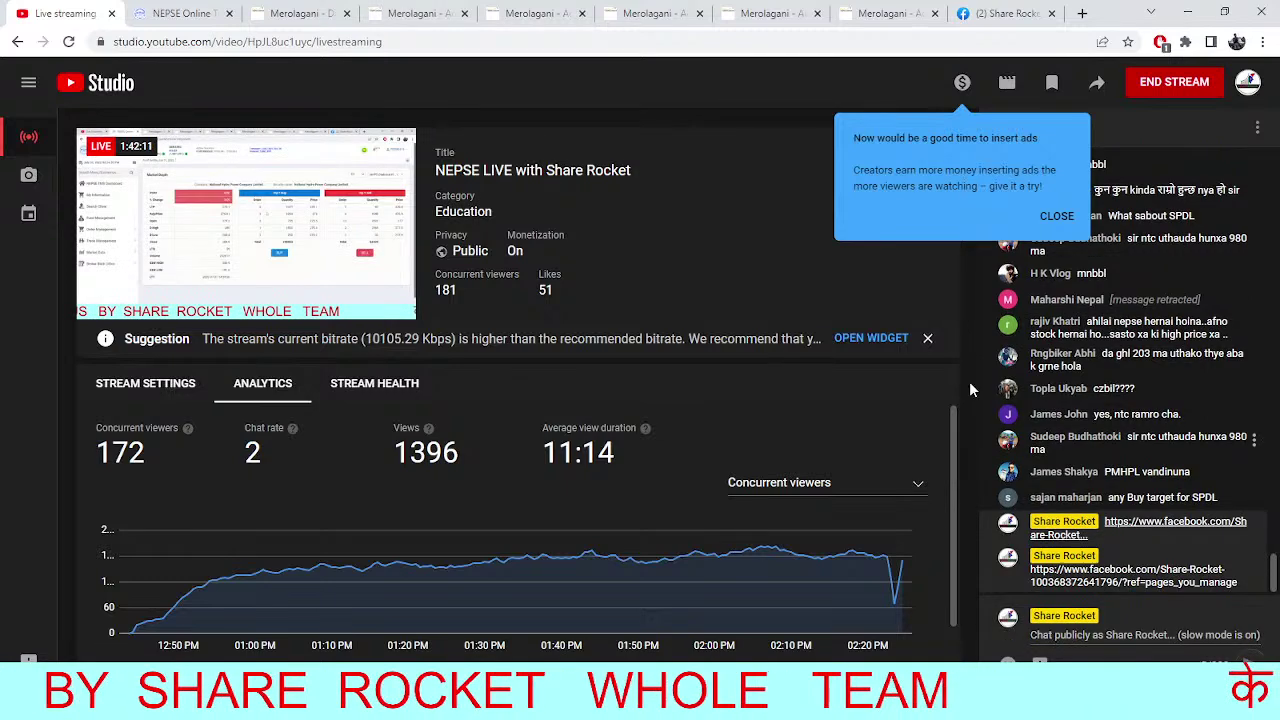
Review MNBBL's market depth, the sector index multi-charts, the NEPSE 15-minute chart and the ENL daily chart
left_click(185, 13)
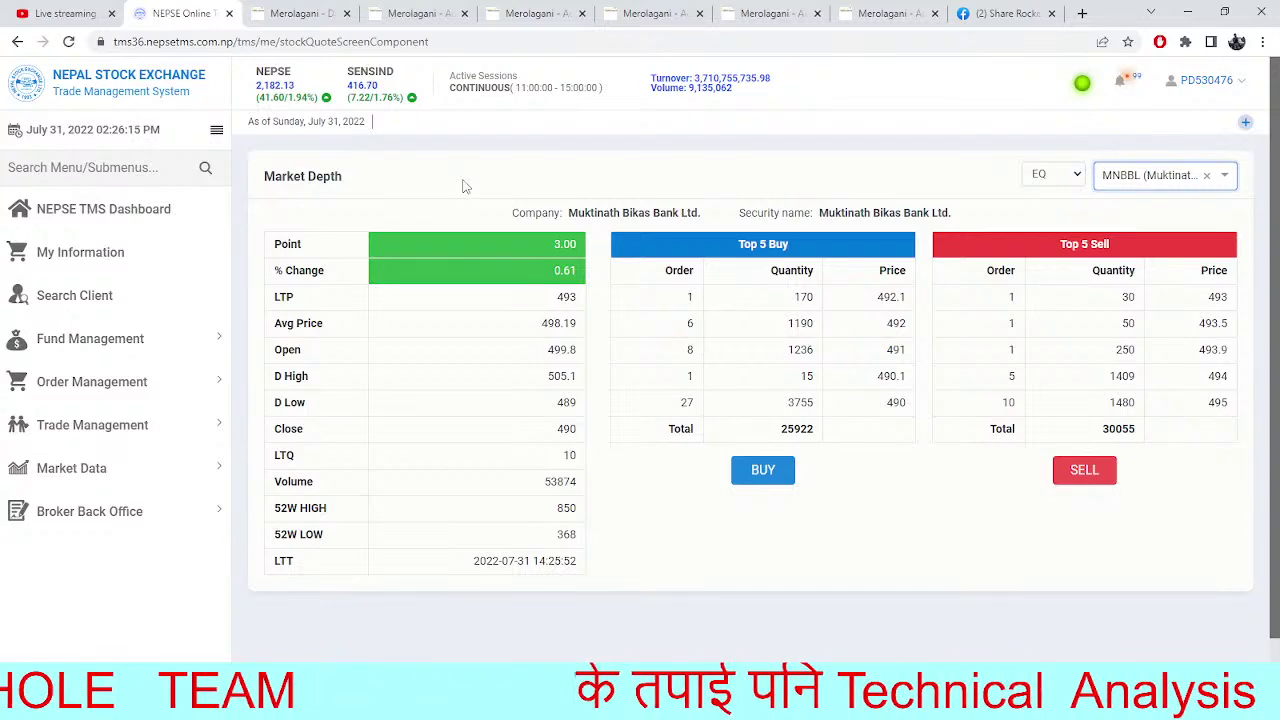
left_click(290, 13)
left_click(185, 13)
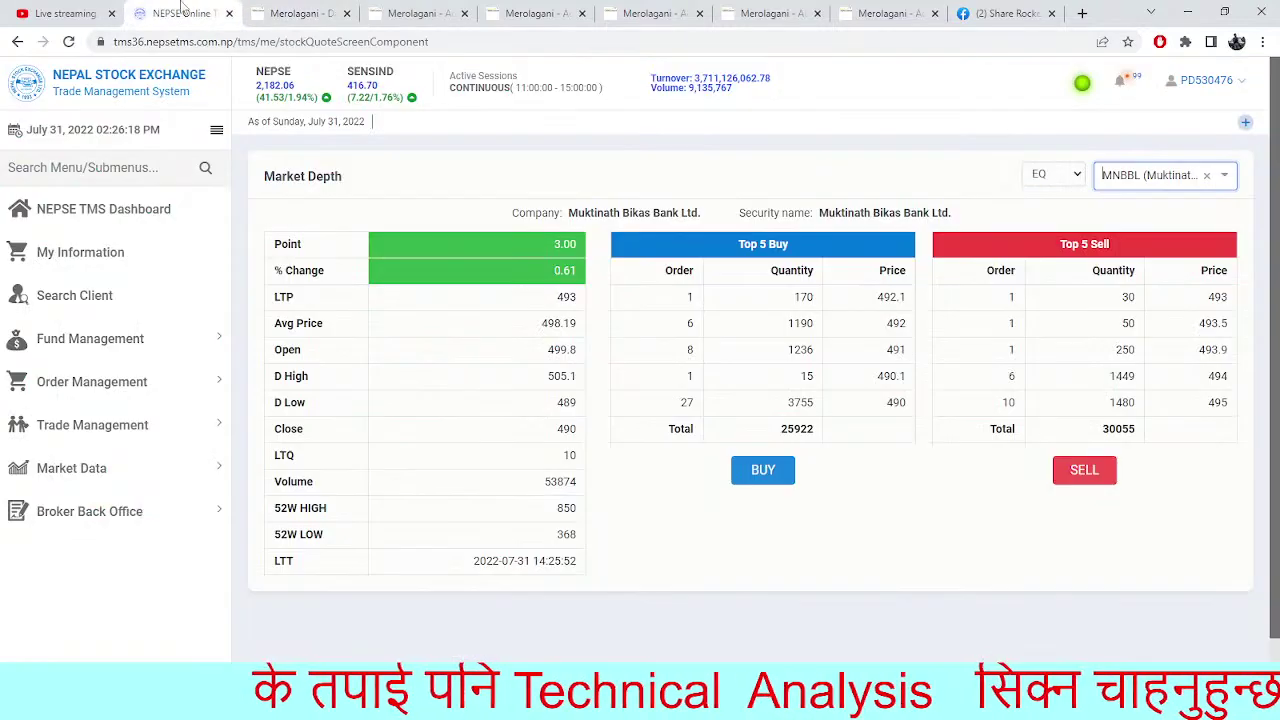
left_click(302, 10)
left_click(185, 13)
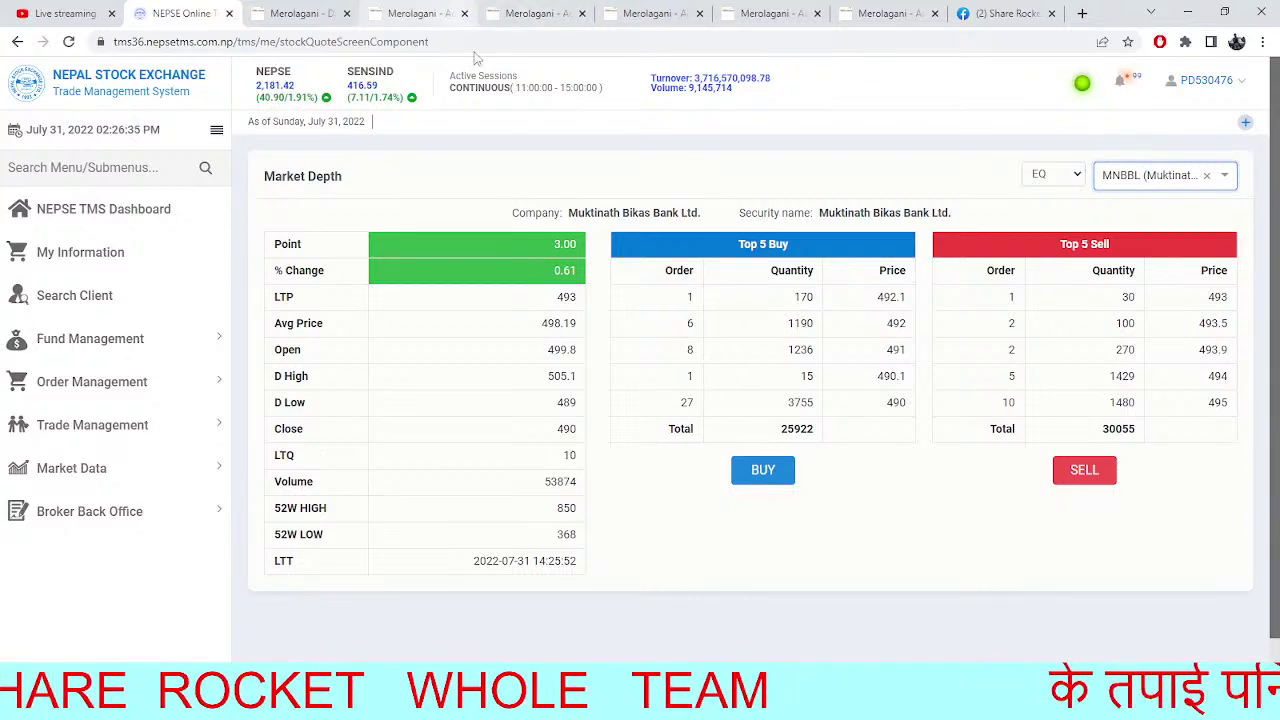
left_click(440, 13)
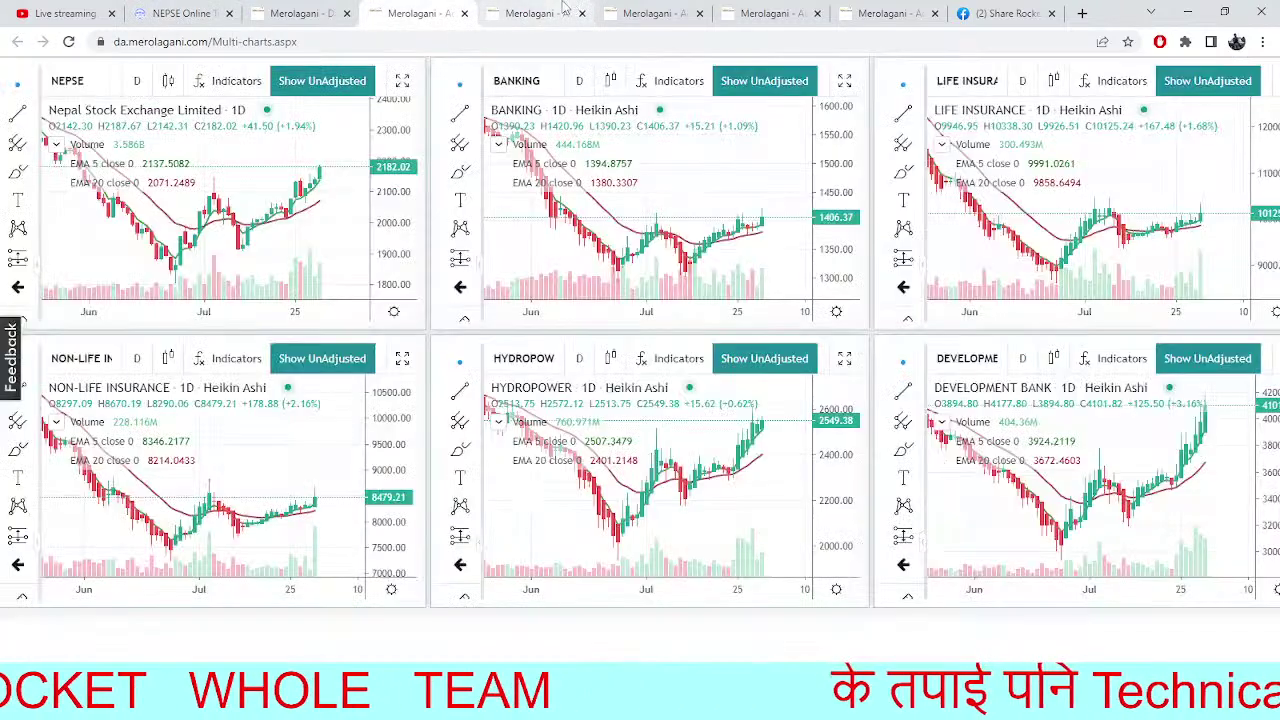
left_click(563, 10)
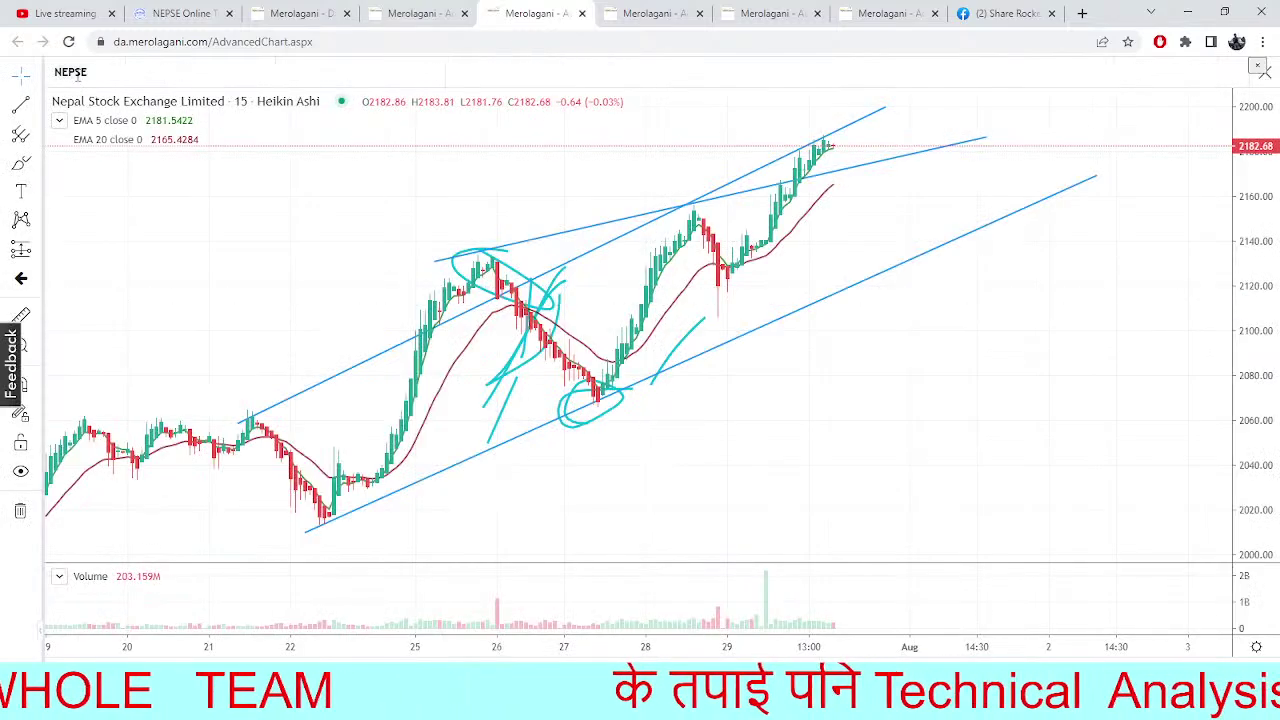
left_click(650, 13)
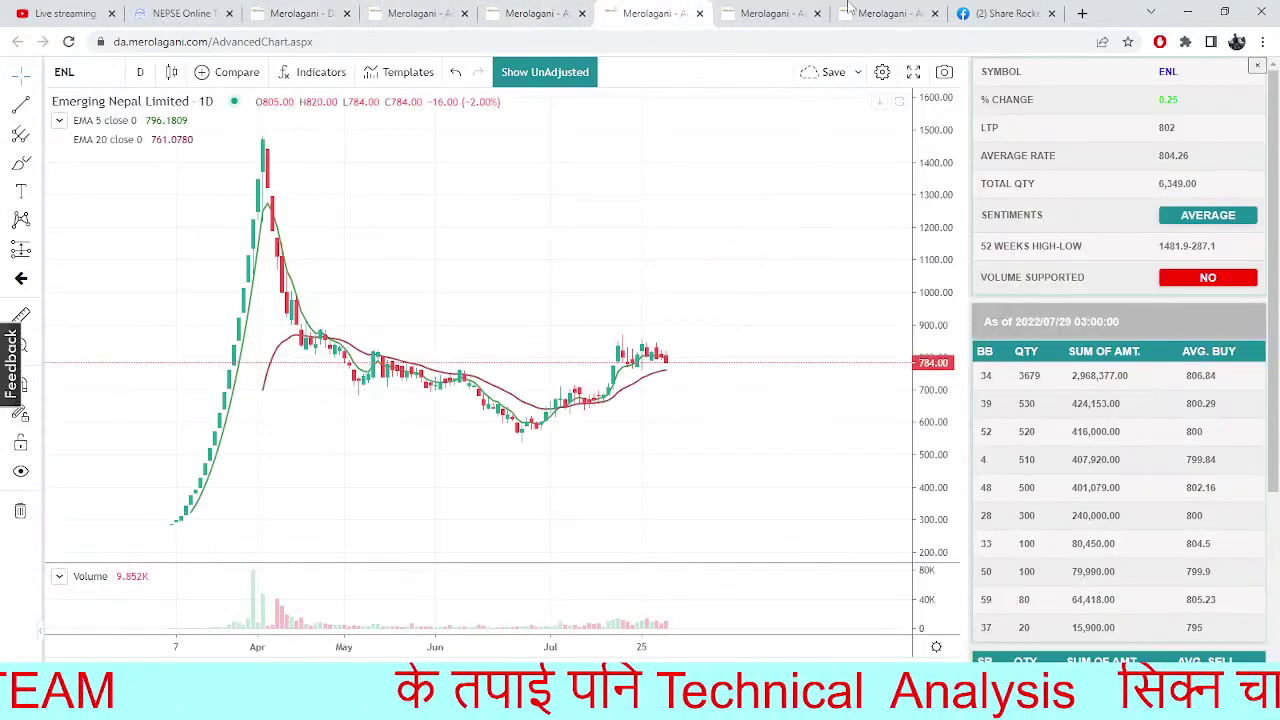
Replace the MNBBL daily chart with the one for SPDL (Synergy Power Development Ltd.)
left_click(768, 13)
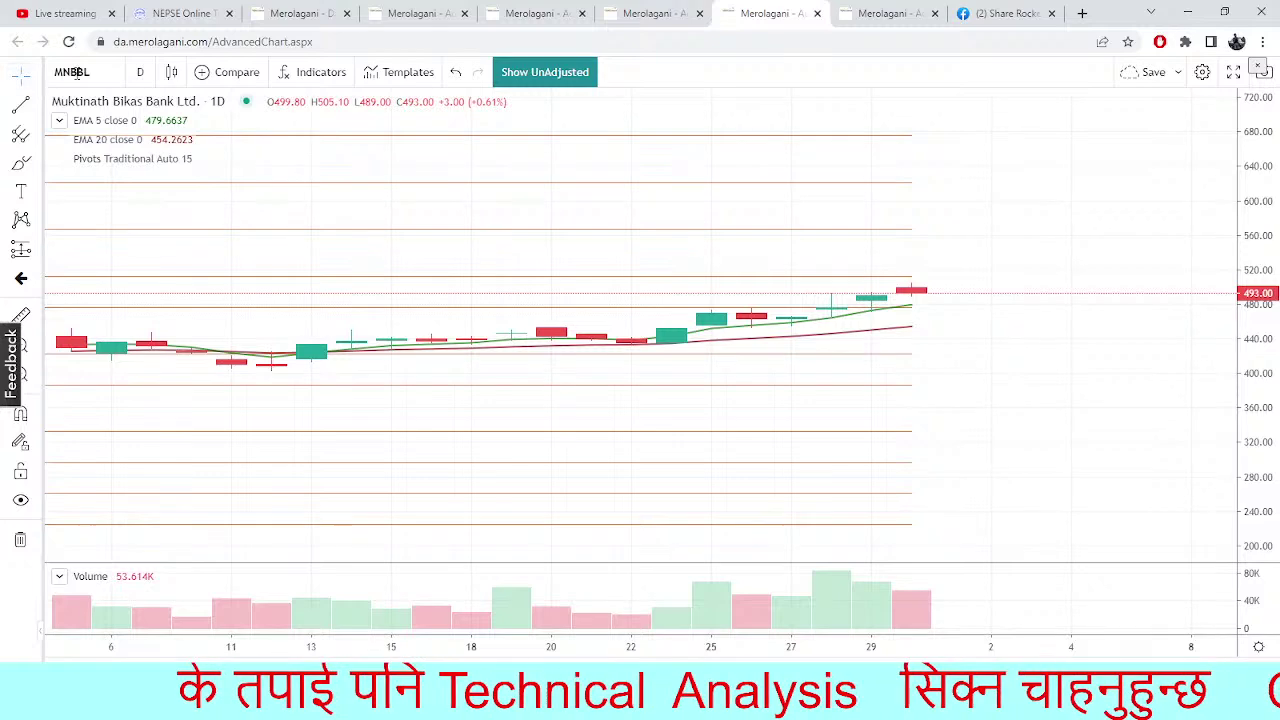
left_click(72, 72)
type("SP")
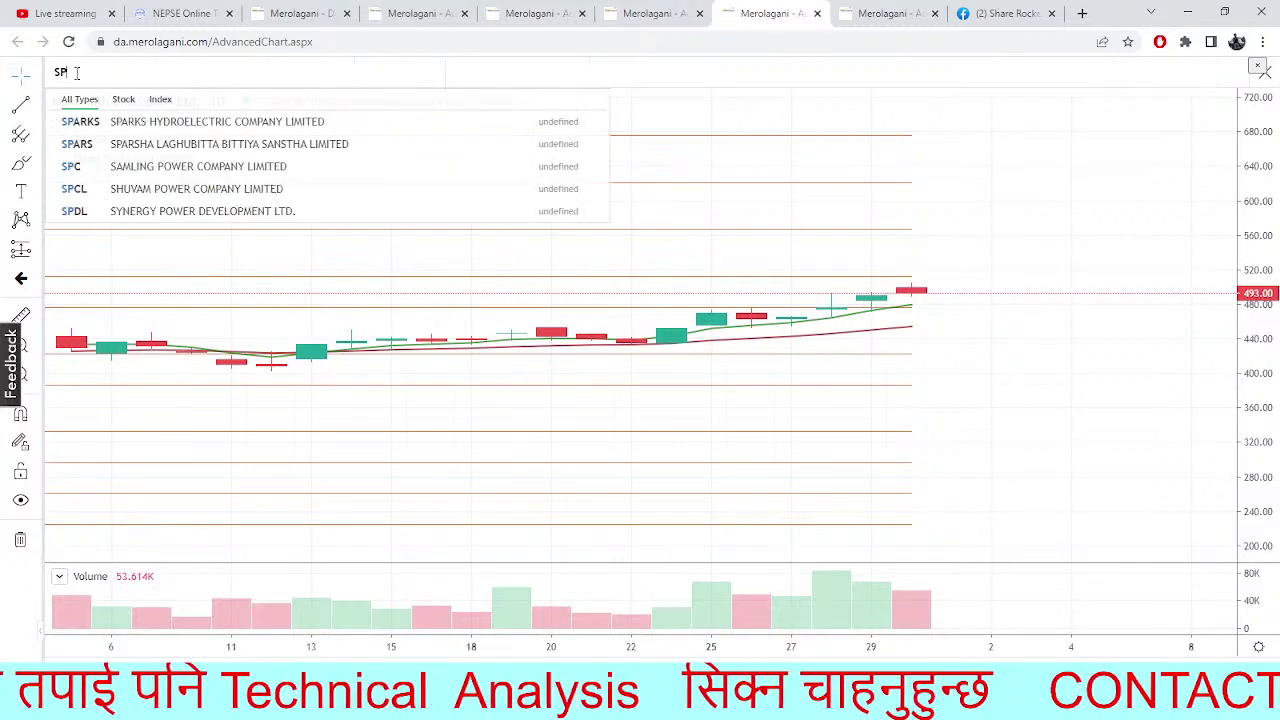
type("DL")
left_click(160, 99)
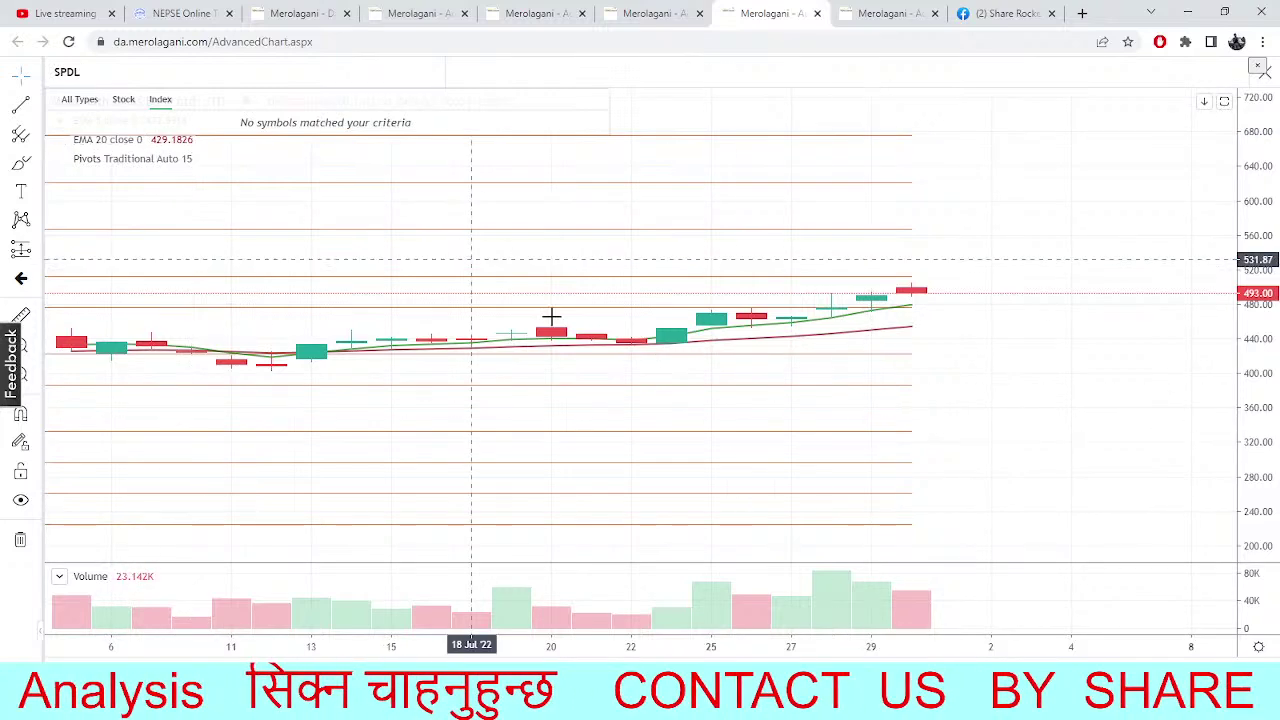
left_click(88, 100)
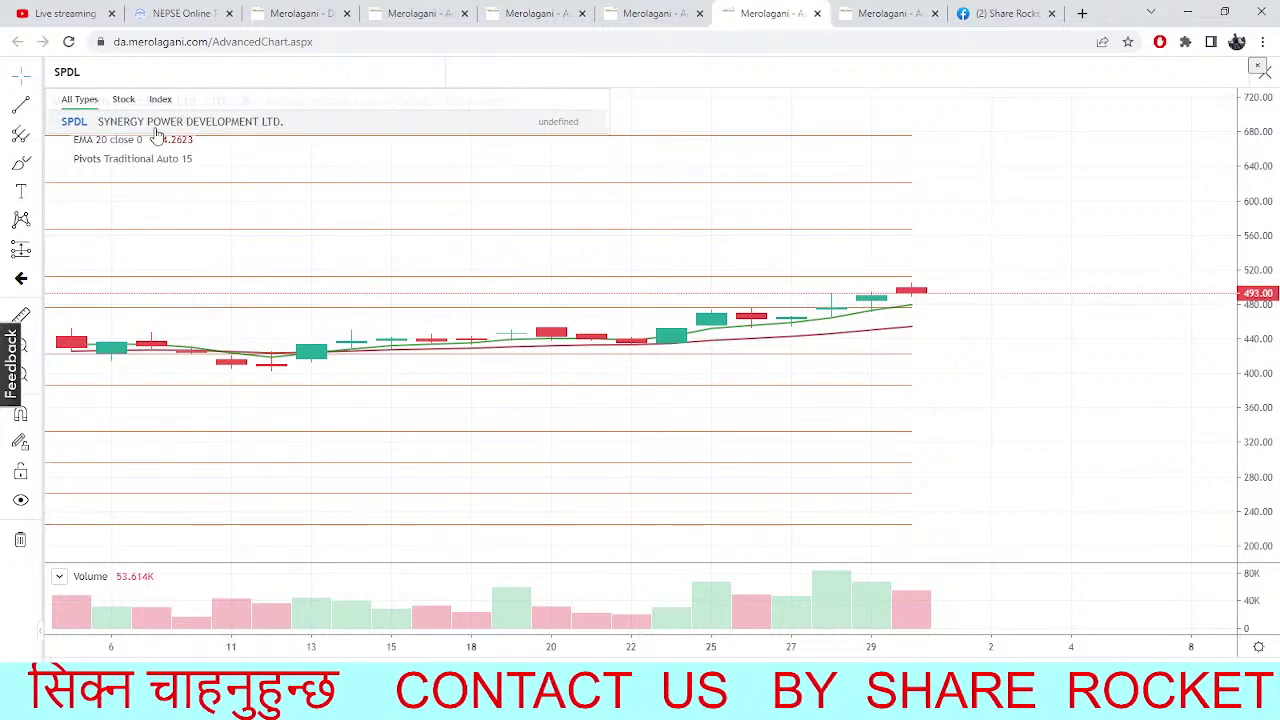
left_click(132, 121)
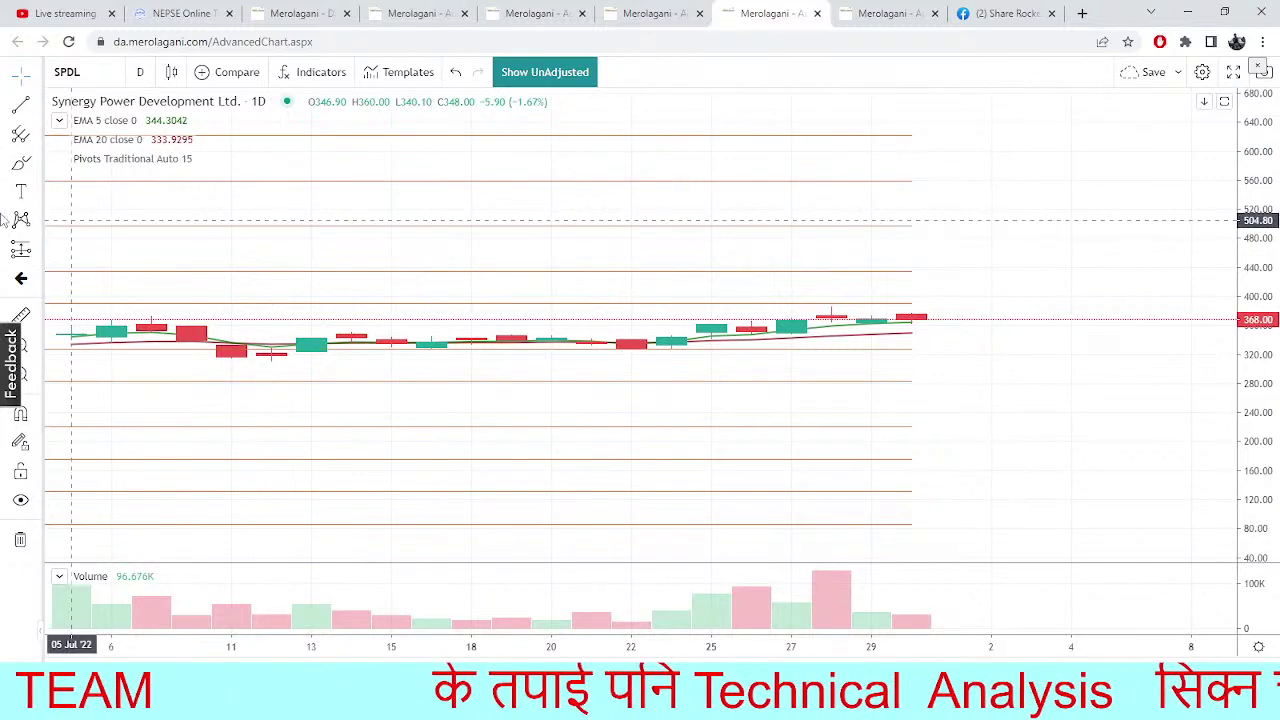
Load the daily chart for UMHL (United Modi Hydropower Ltd.) in place of SPDL
left_click(82, 71)
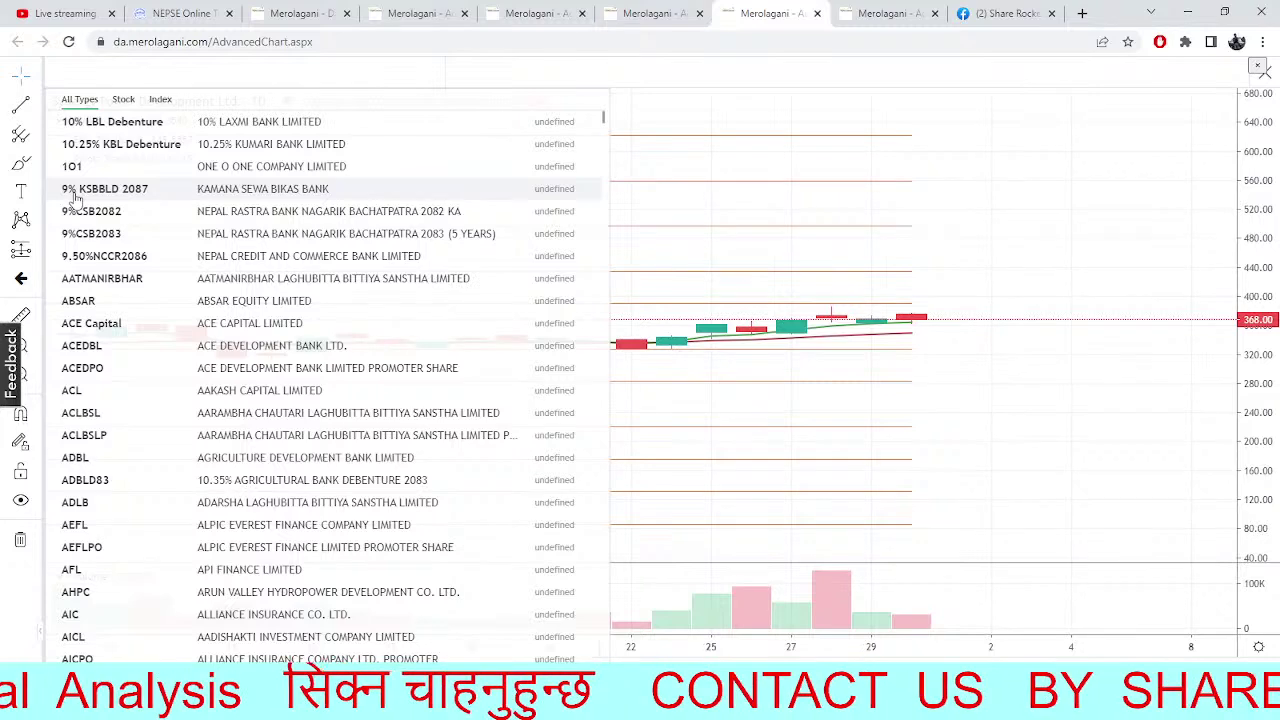
type("UMHL")
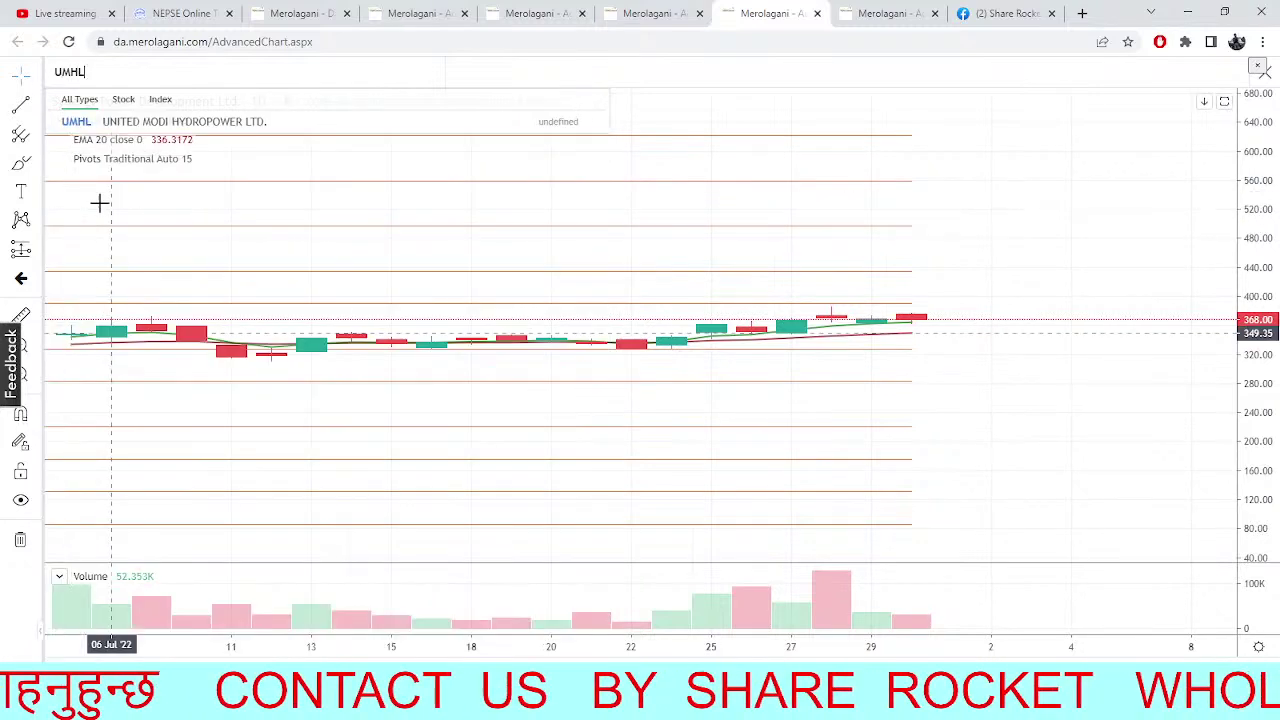
left_click(114, 131)
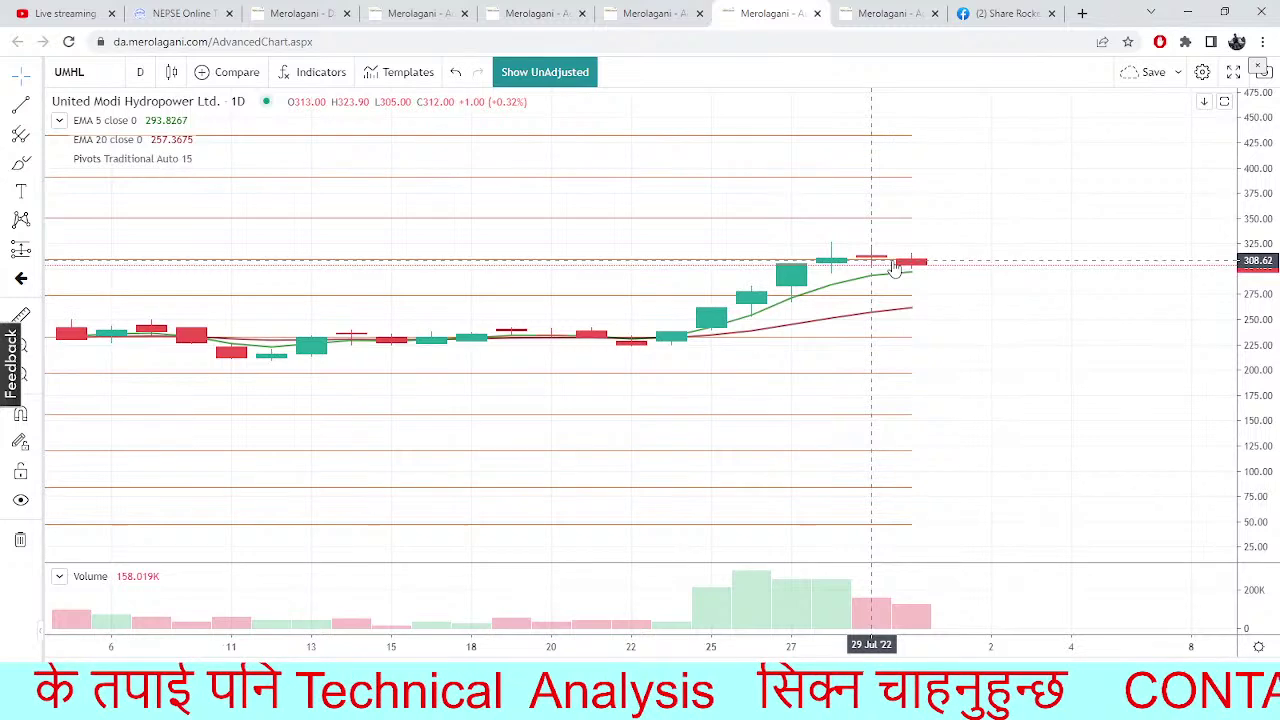
Review SHPC's financial analysis, the sector index multi-charts and the NEPSE 15-minute chart
left_click(200, 12)
left_click(305, 12)
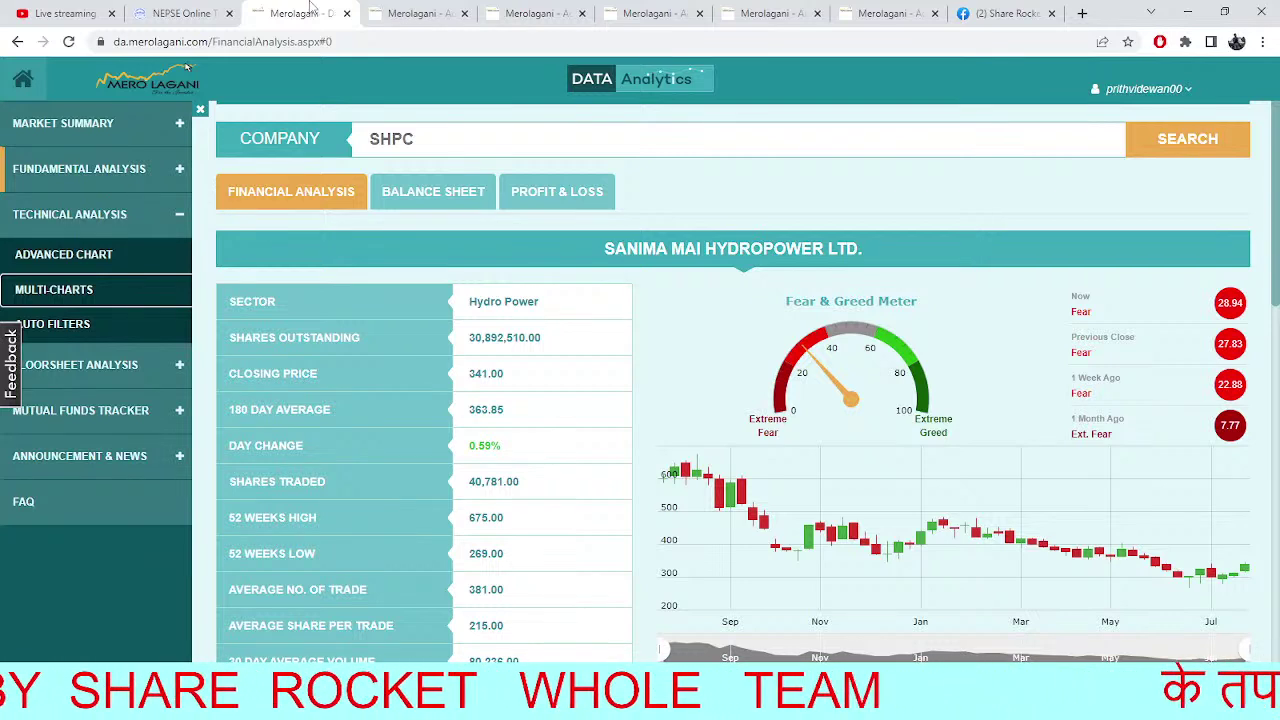
left_click(426, 14)
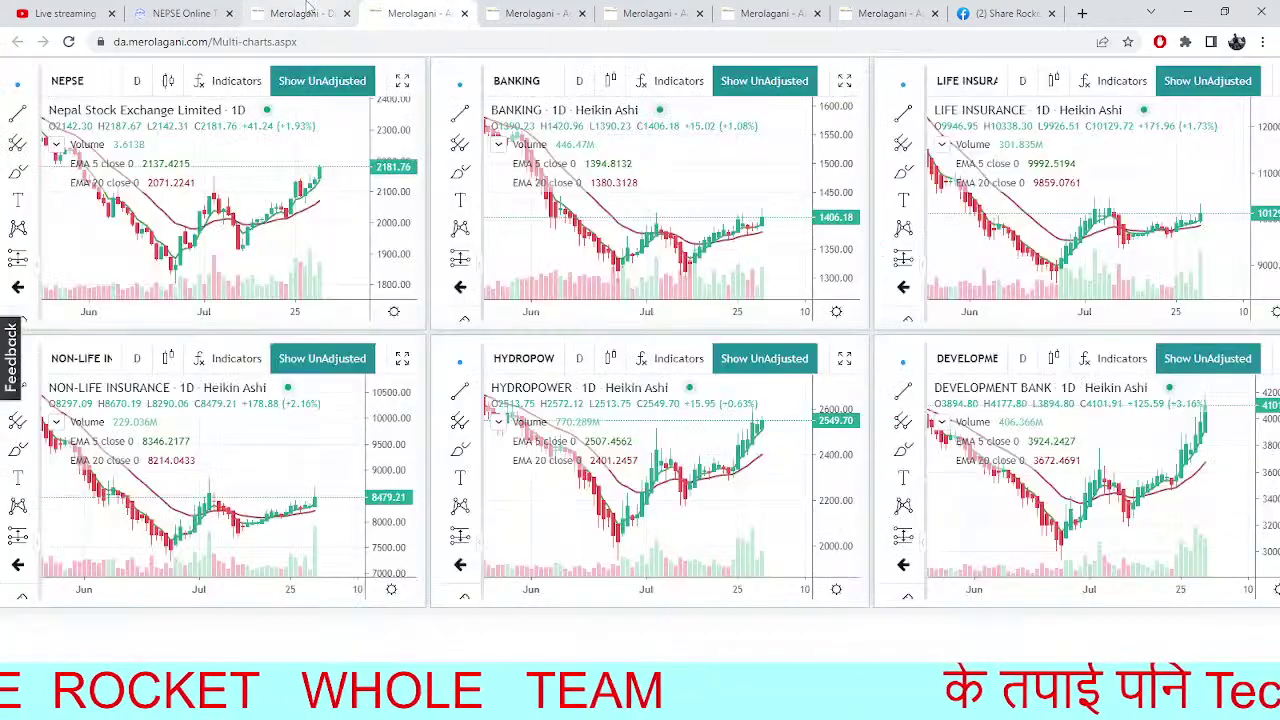
left_click(311, 10)
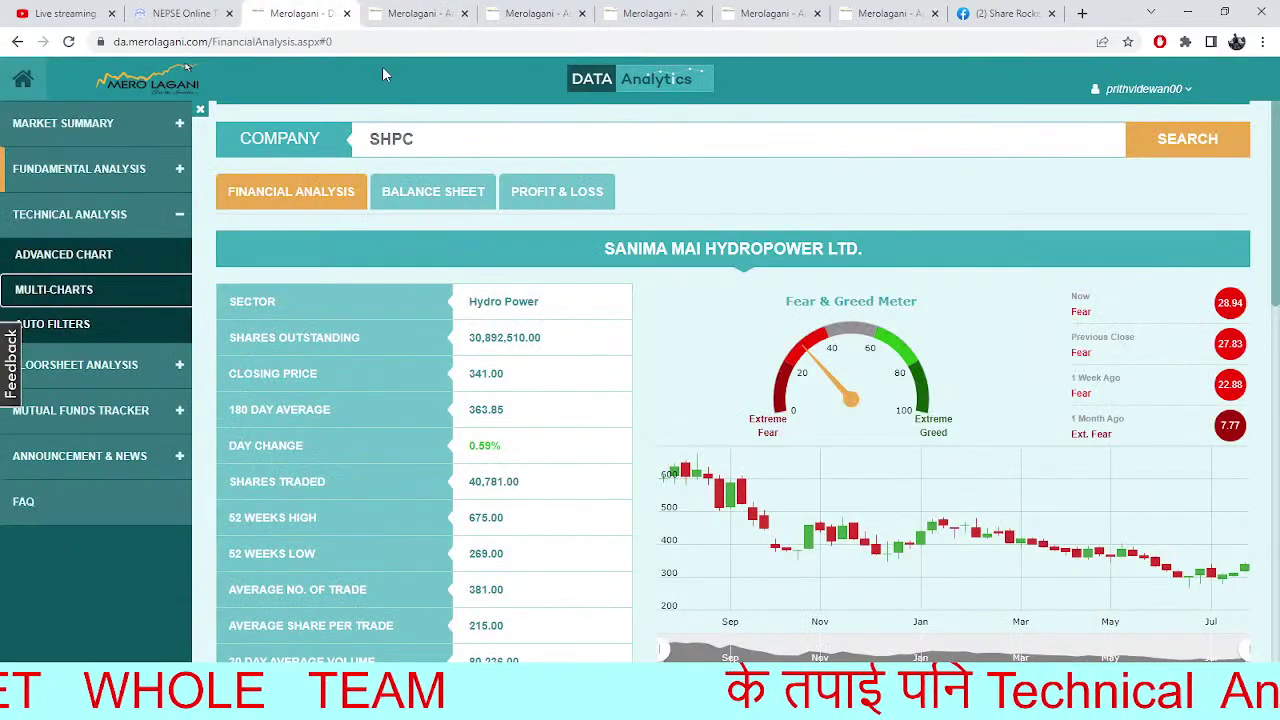
left_click(432, 13)
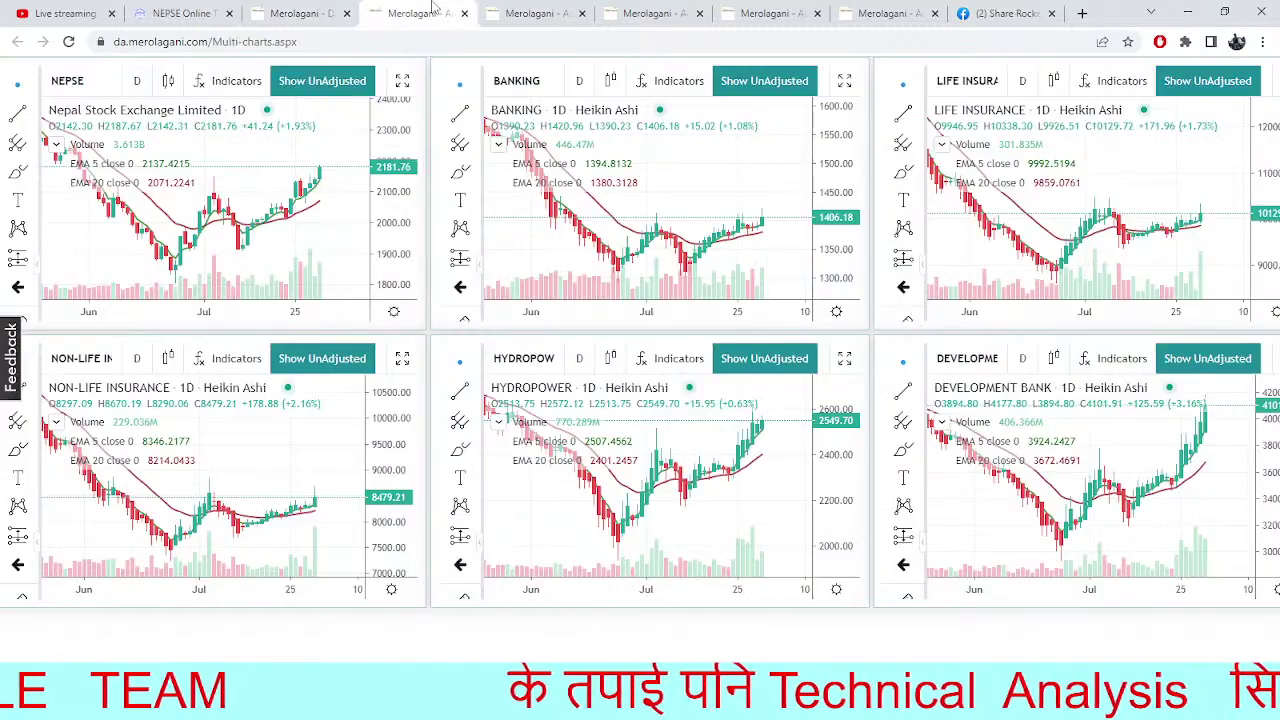
left_click(527, 10)
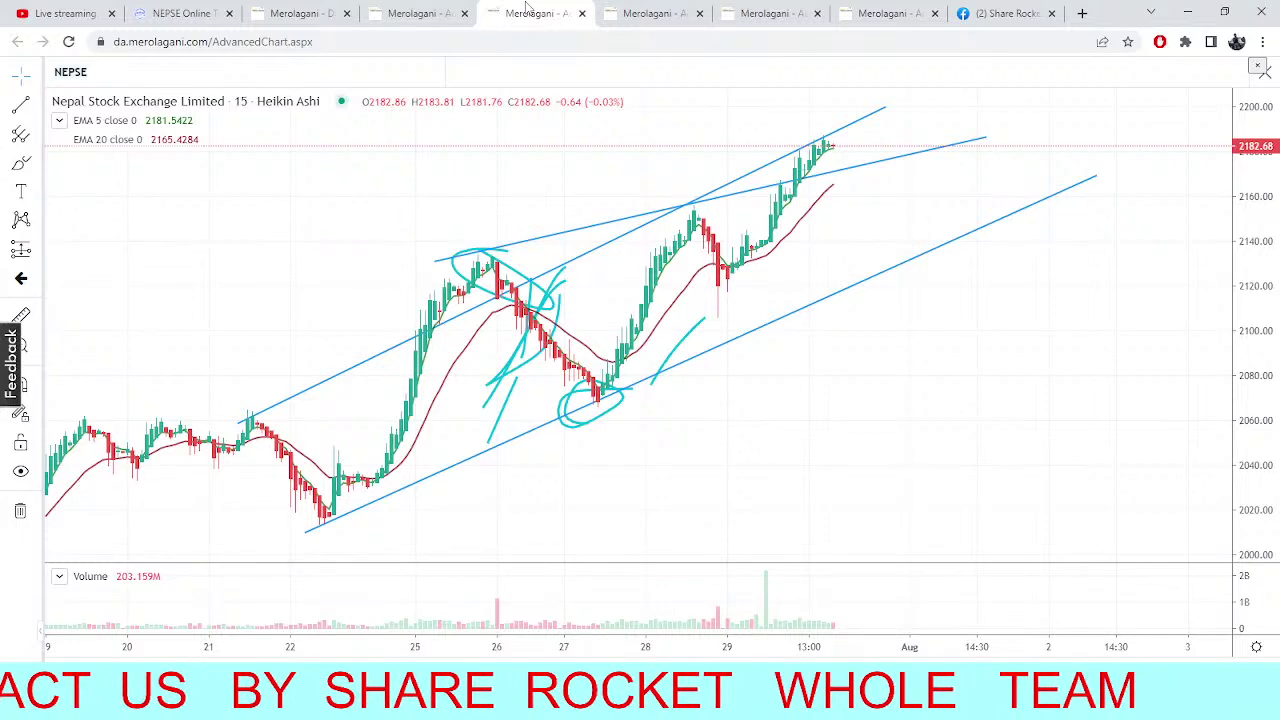
mouse_move(138, 705)
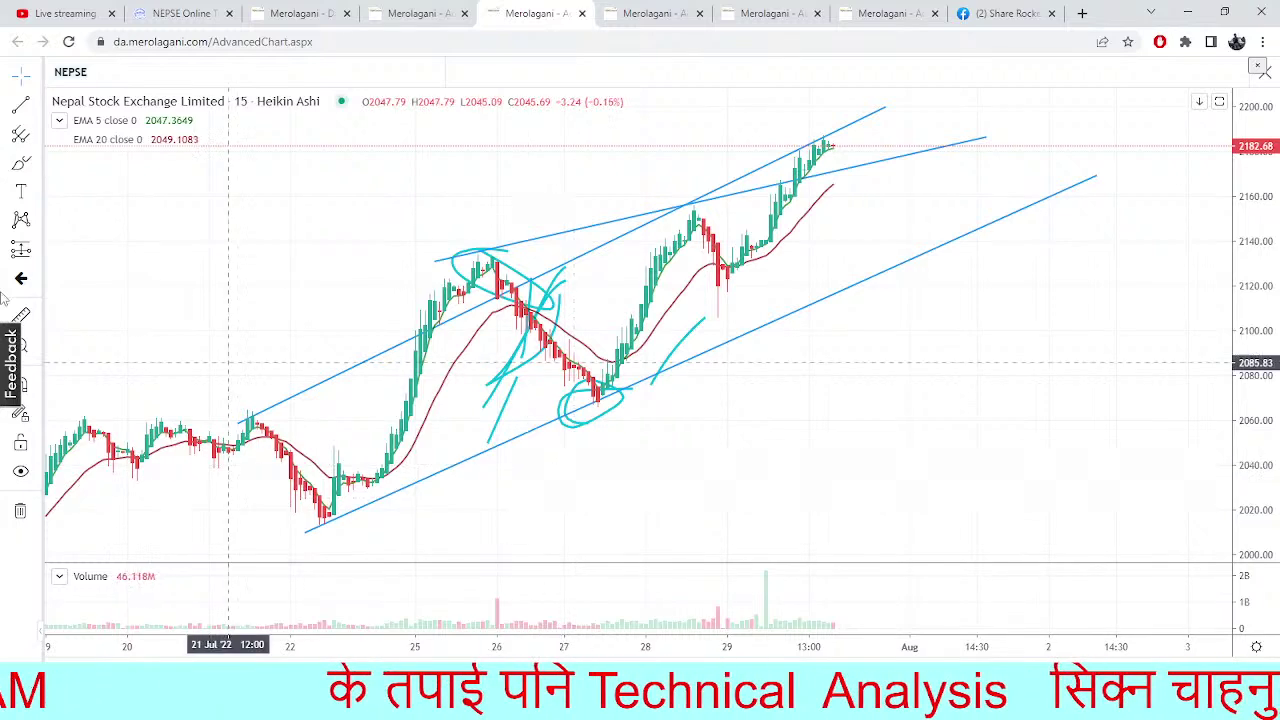
Return to YouTube Studio and post the Share Rocket Facebook page link twice more in the live chat
left_click(25, 10)
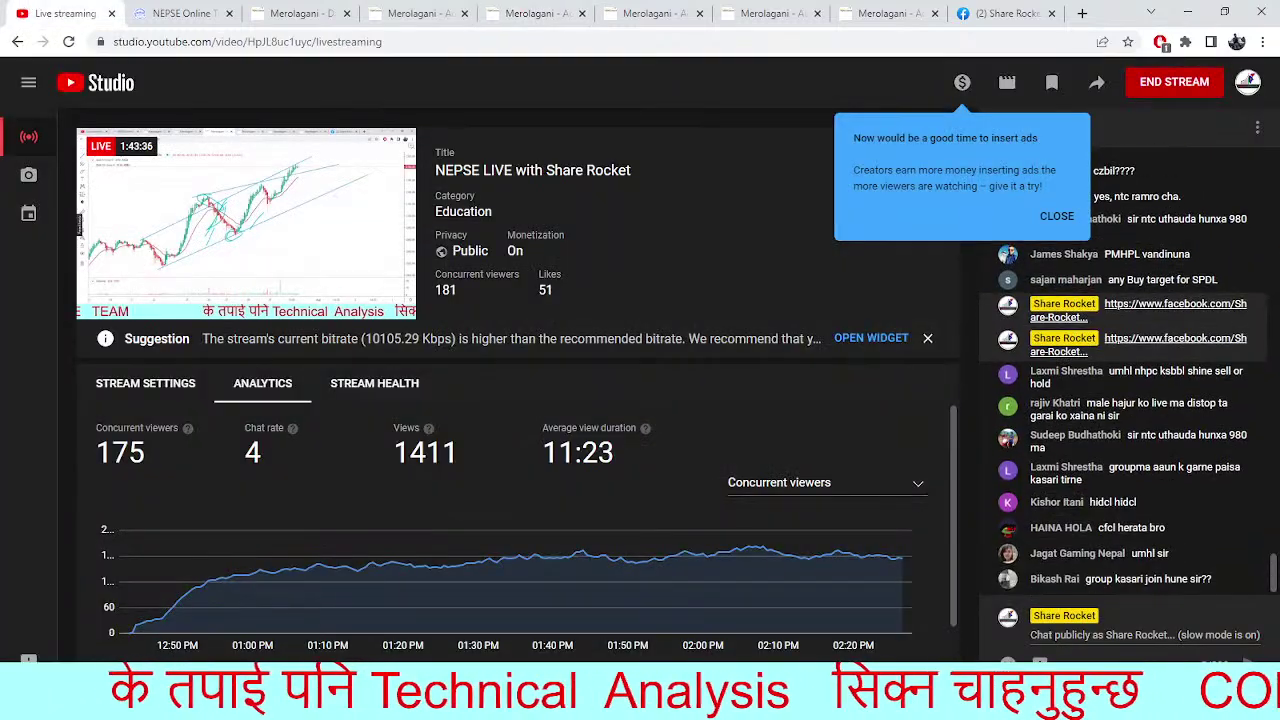
right_click(1197, 635)
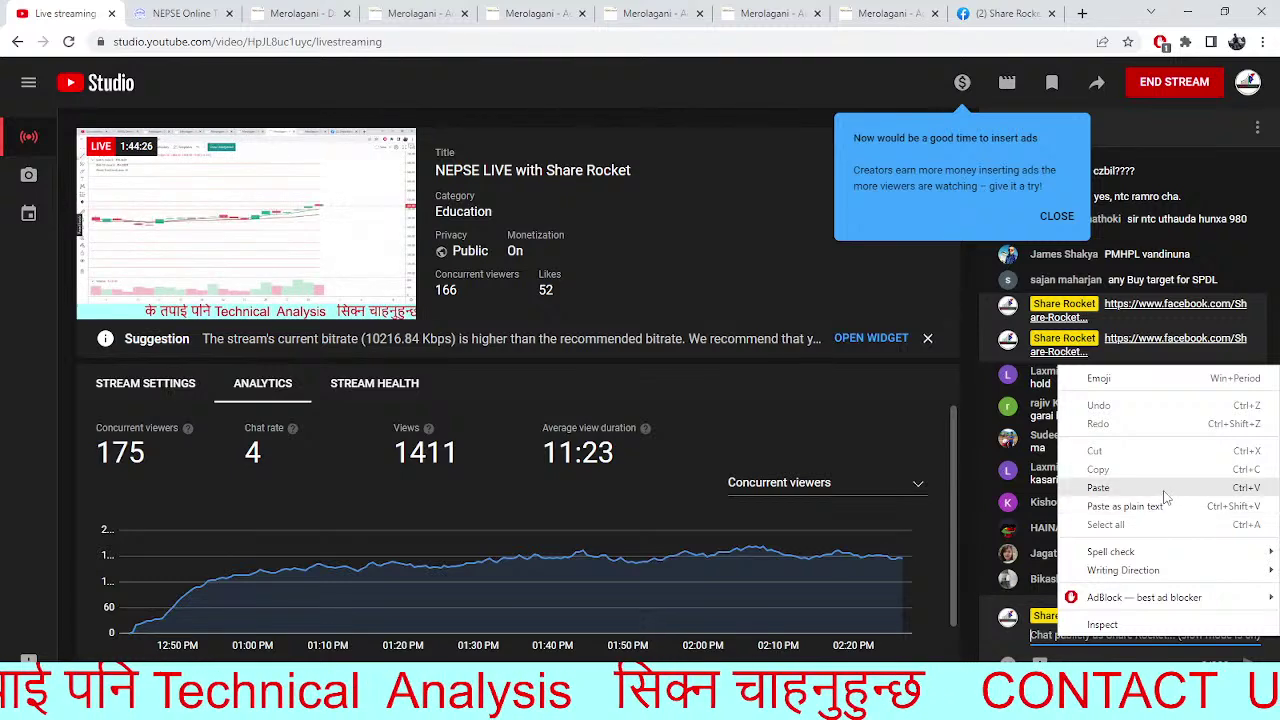
left_click(1114, 486)
key("Return")
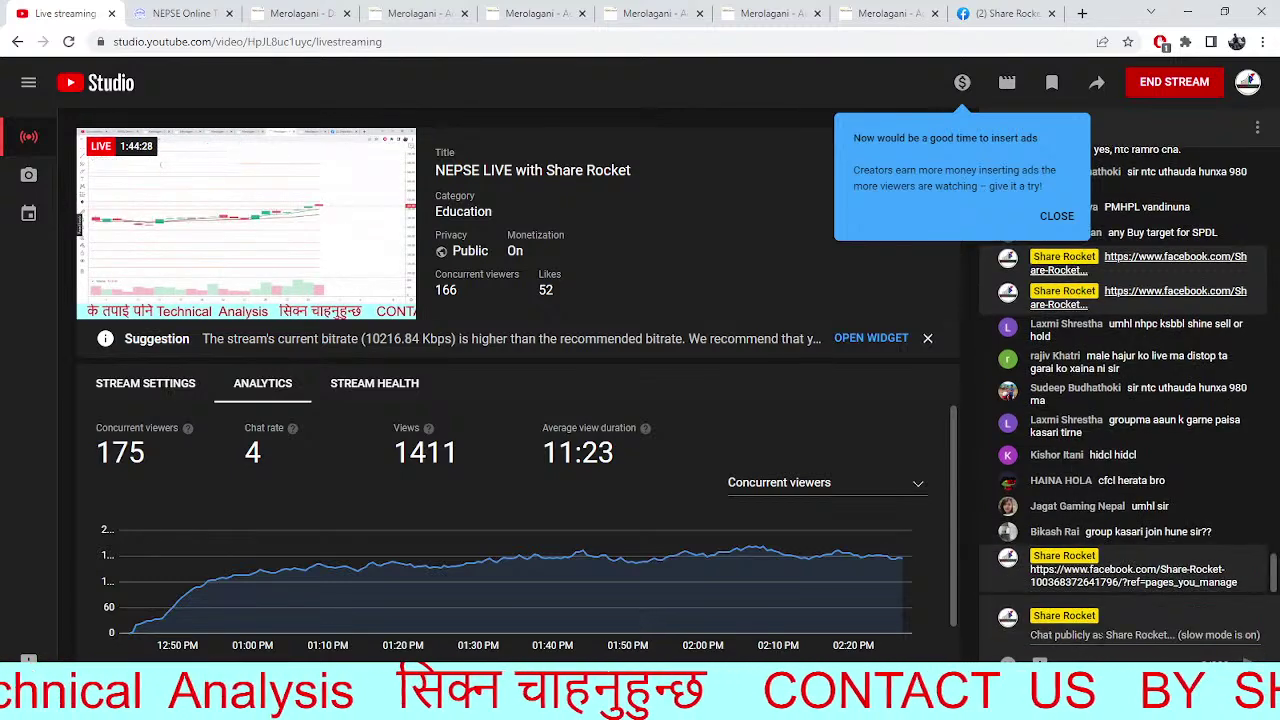
right_click(1150, 633)
key("Escape")
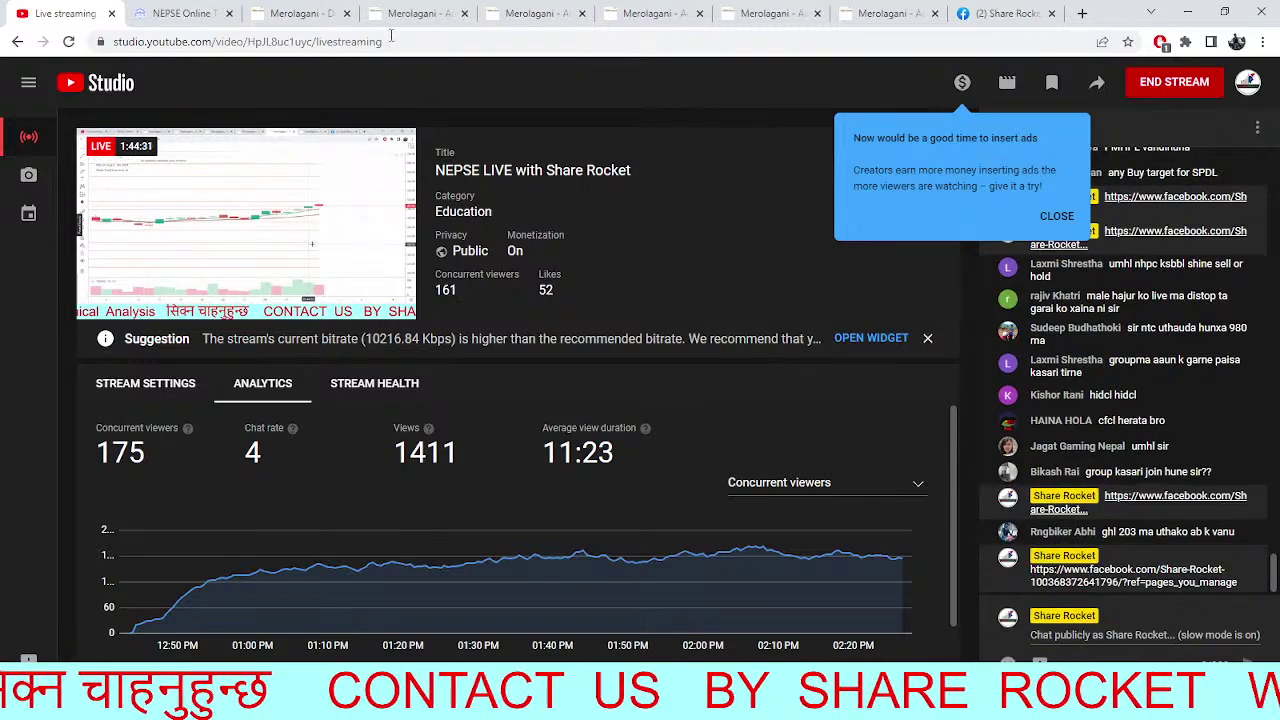
Check MNBBL's market depth in the trade management system and SHPC's financial analysis page
left_click(190, 13)
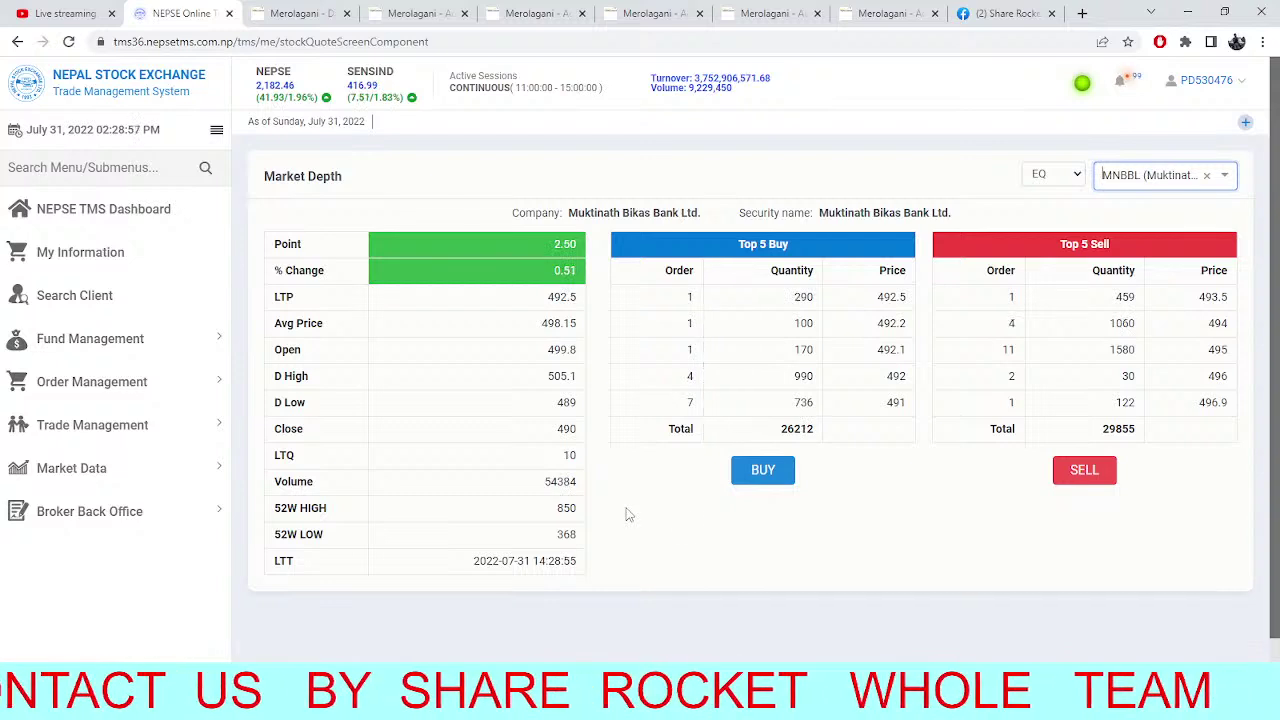
left_click(318, 12)
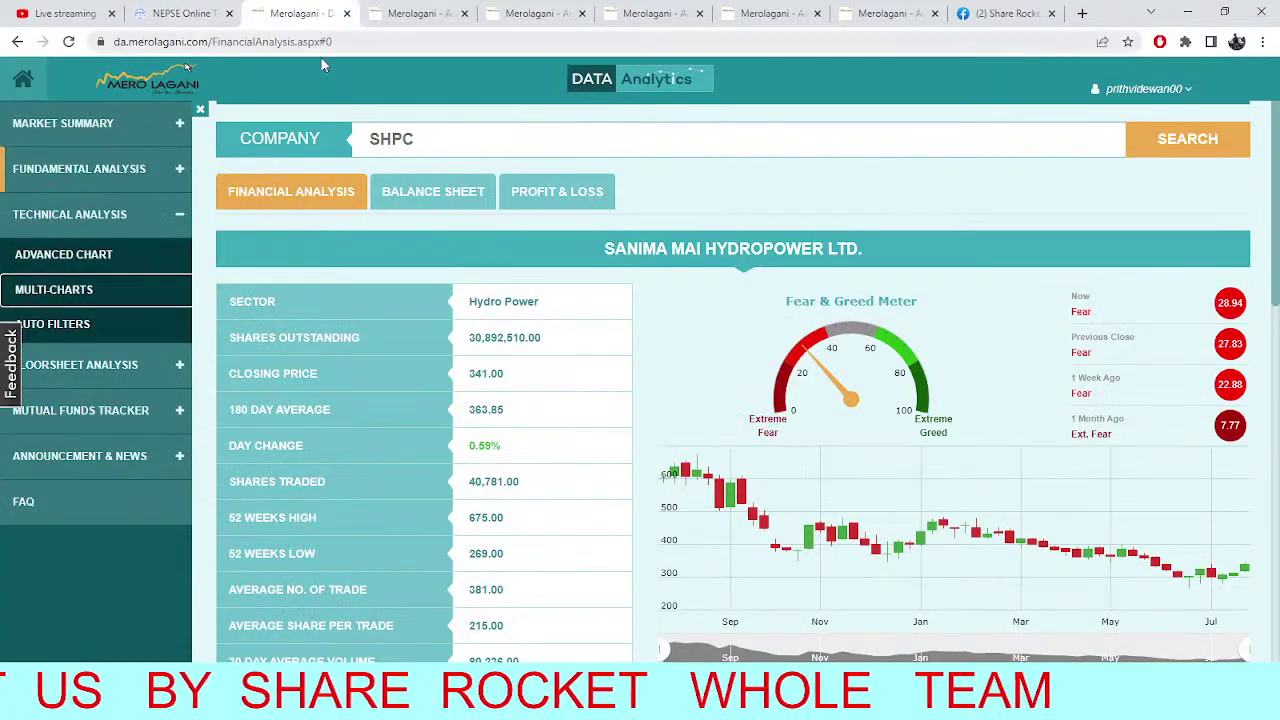
left_click(205, 8)
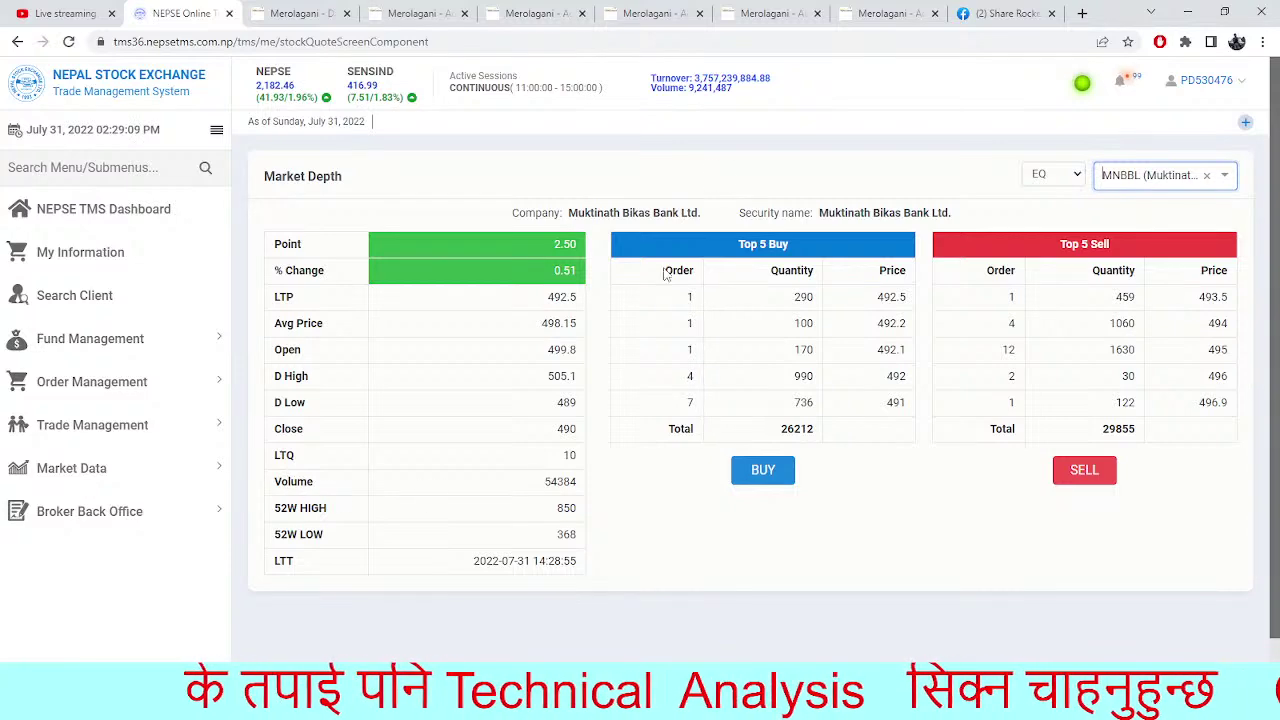
Replace the AKJCL daily chart with the one for GHL (Ghalemdi Hydro Limited)
left_click(852, 12)
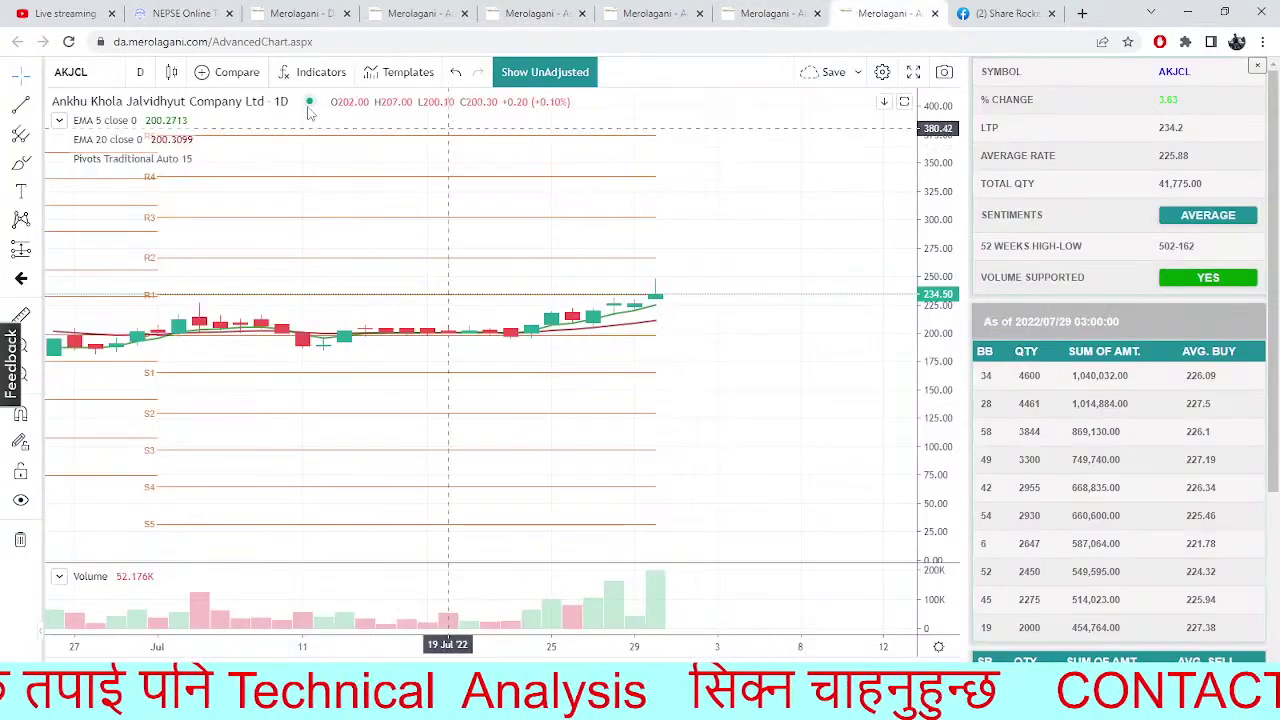
left_click(102, 73)
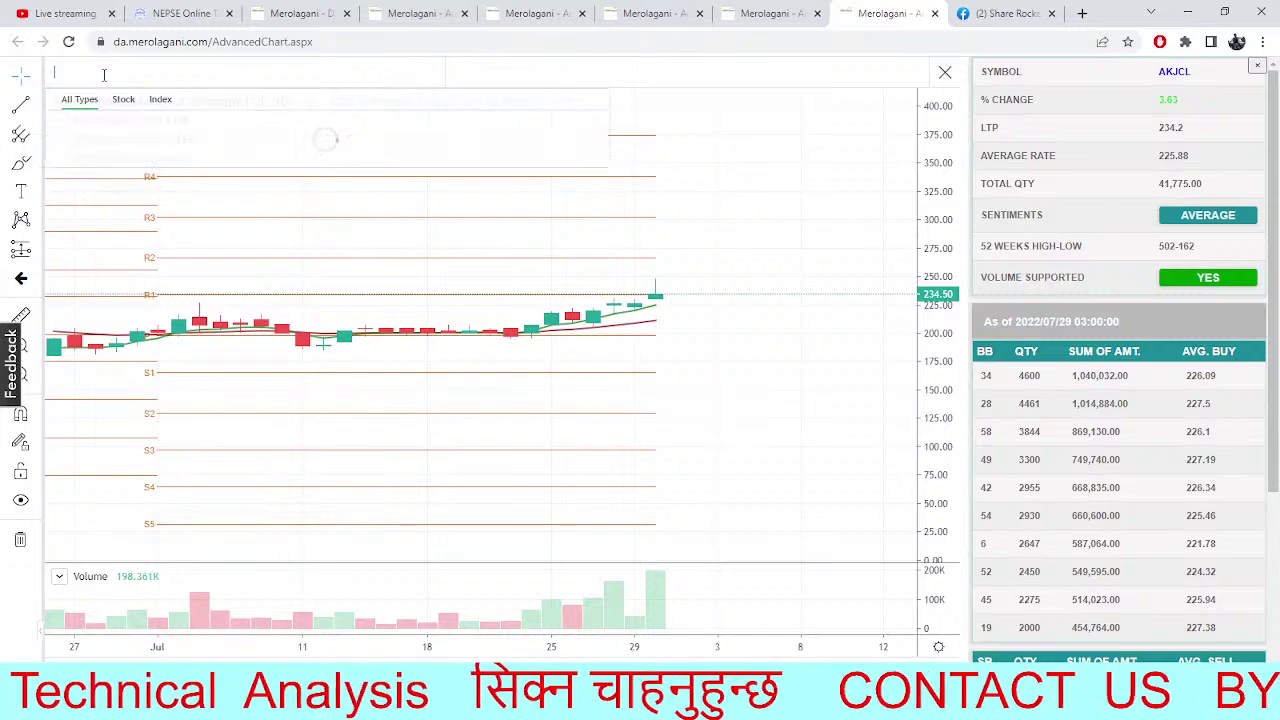
type("GHL")
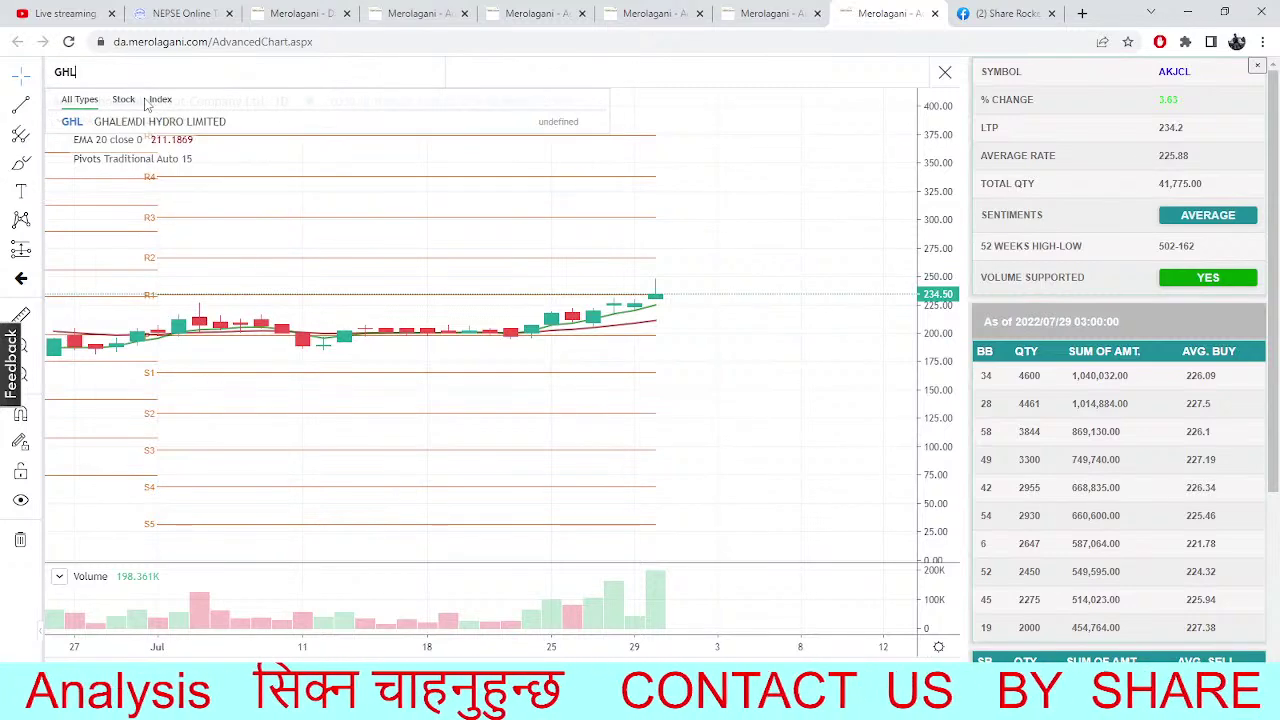
key("Return")
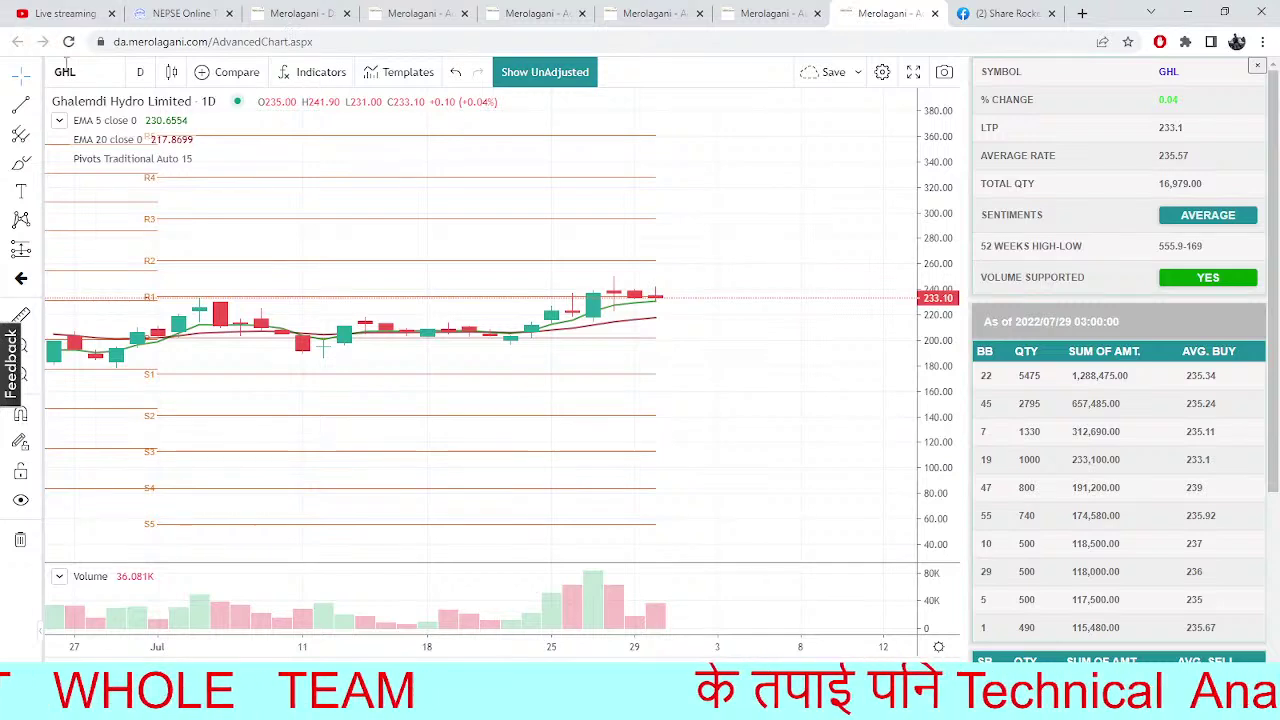
Load the SWMF (Suryodaya Womi Laghubitta Bittiya Sanstha Limited) daily chart and examine its July candles up close
left_click(86, 80)
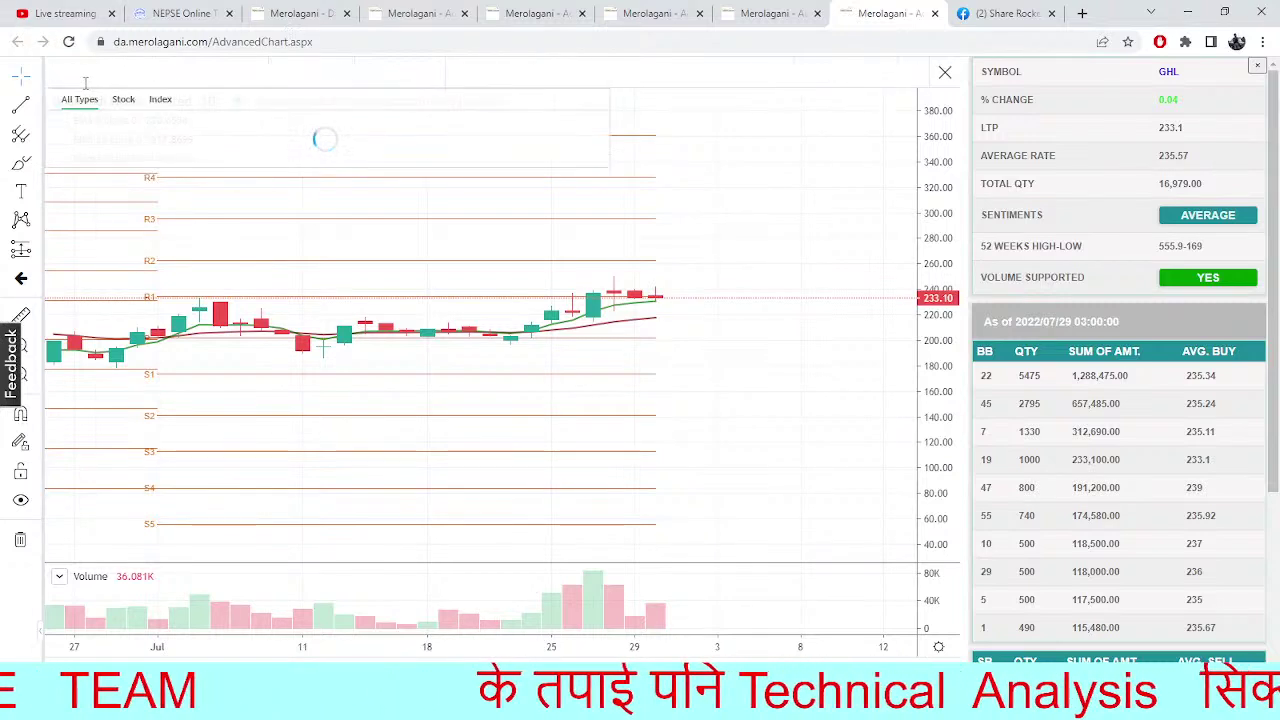
type("S")
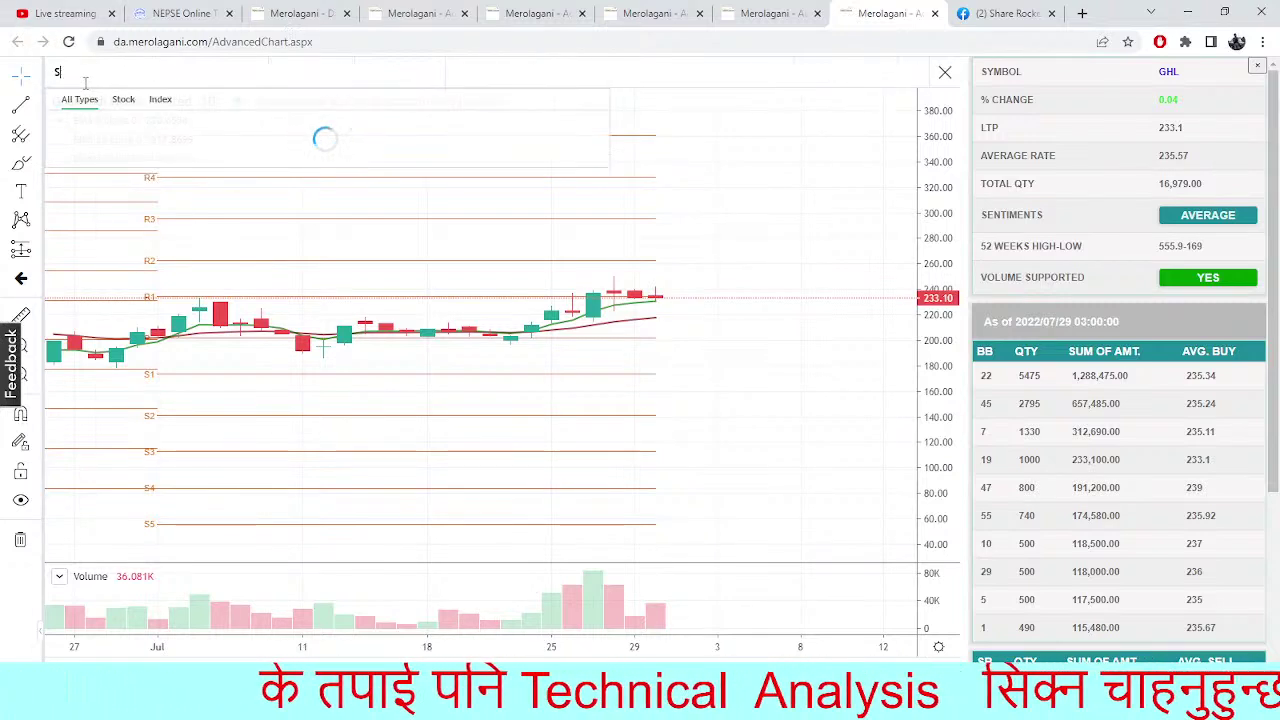
type("WMF")
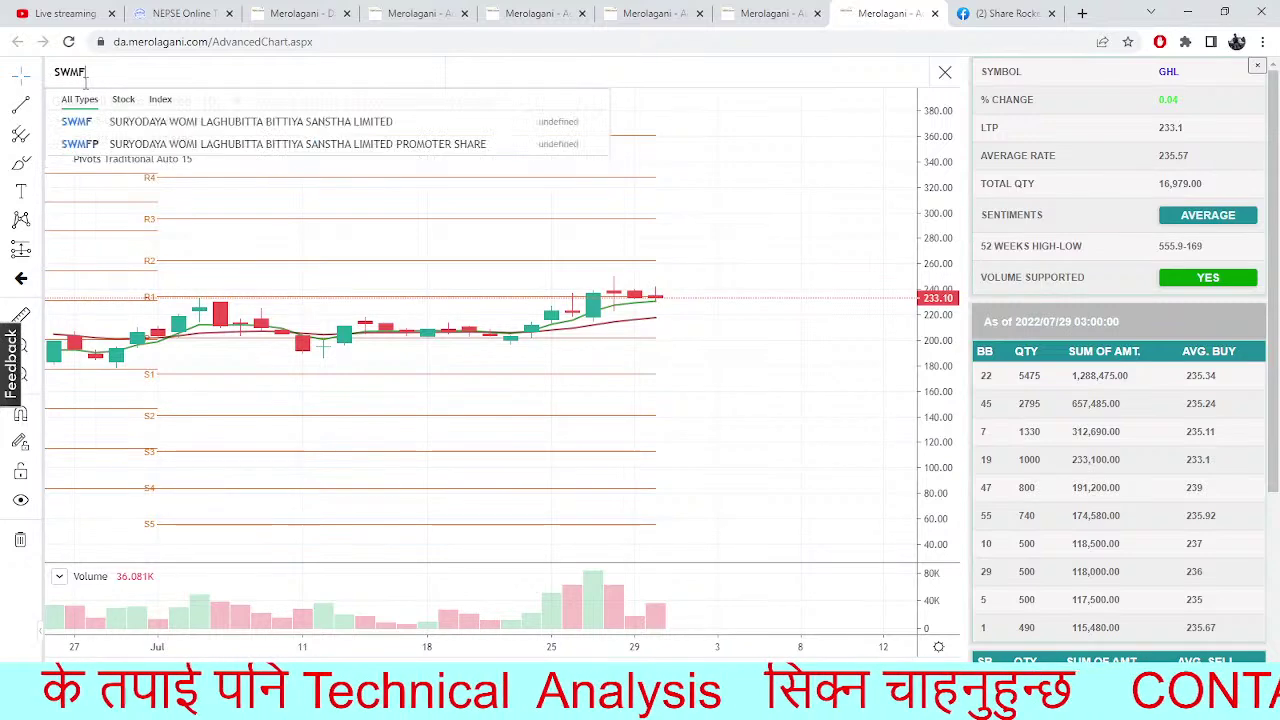
left_click(262, 121)
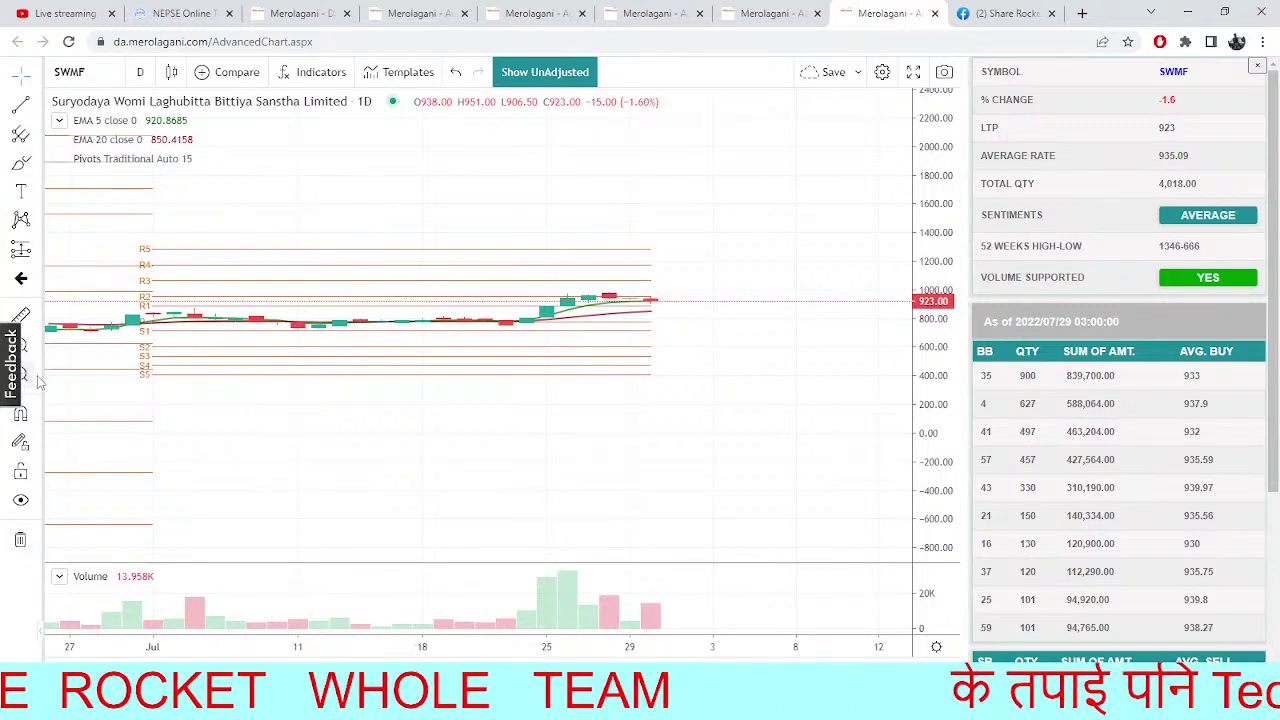
left_click_drag(464, 254, 658, 381)
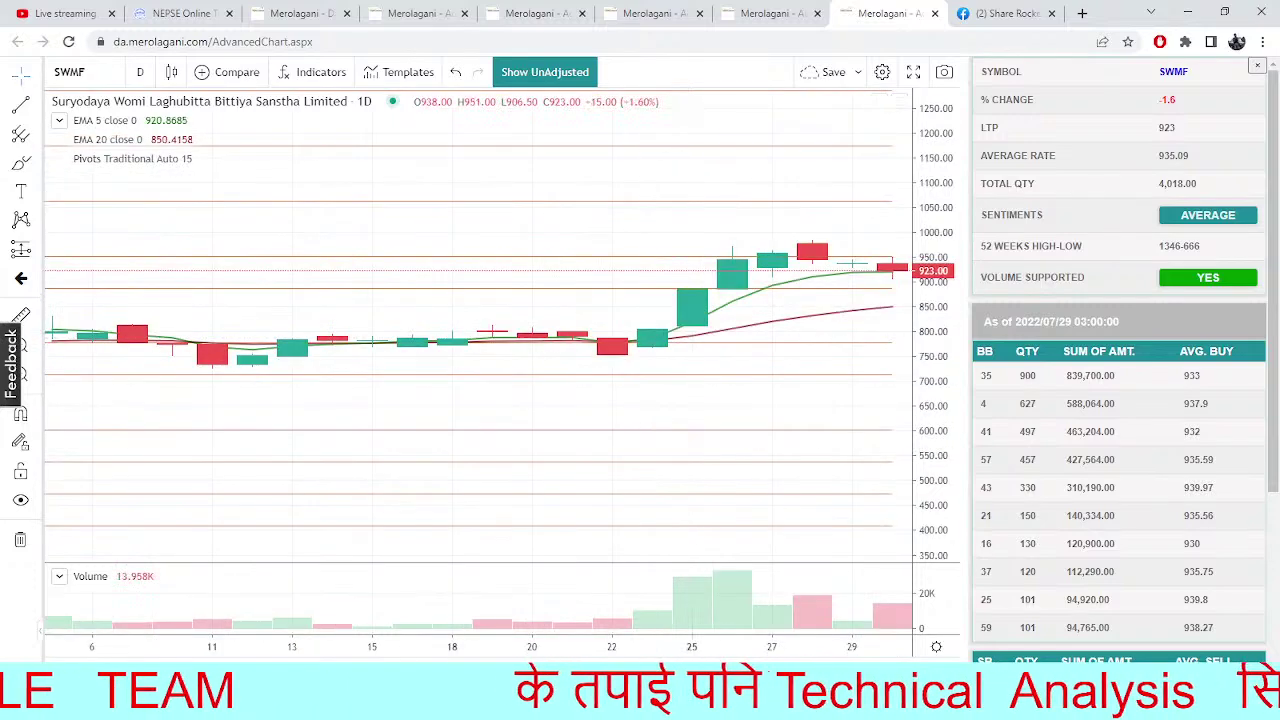
left_click_drag(808, 489, 694, 471)
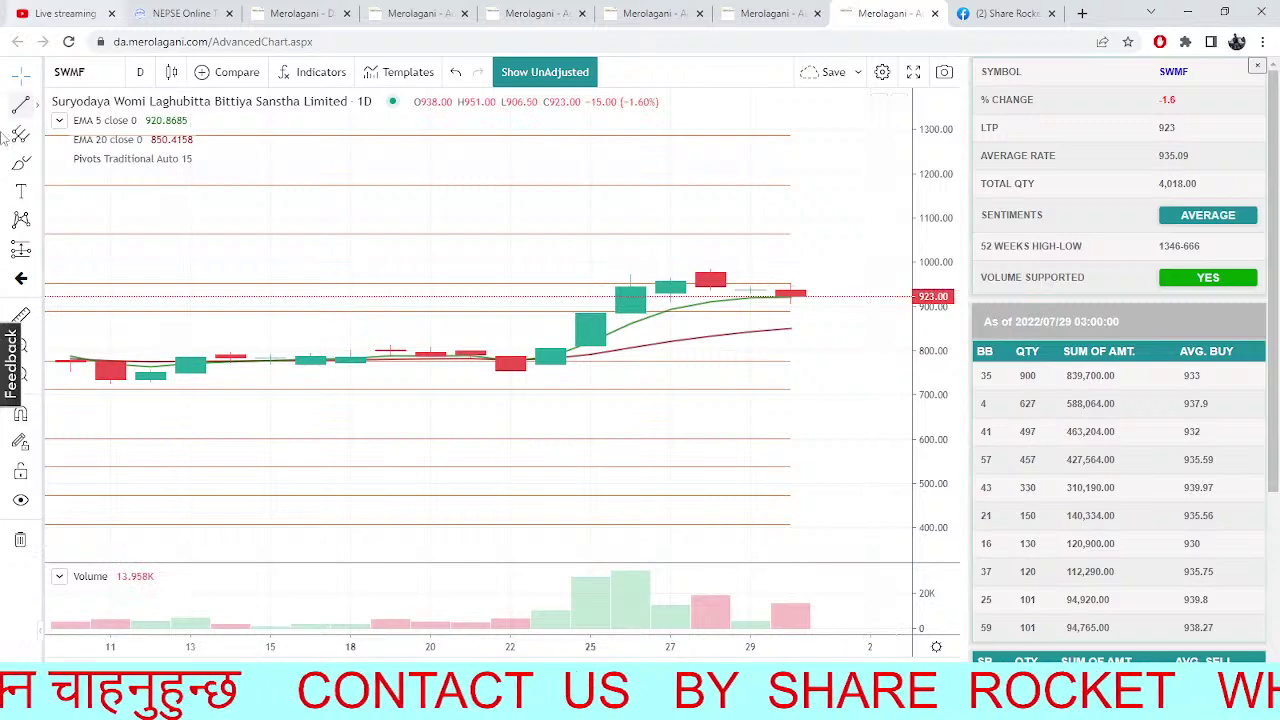
Replace the SWMF chart with NTC (Nepal Doorsanchar Company Limited) and return to MNBBL's market depth
left_click(80, 75)
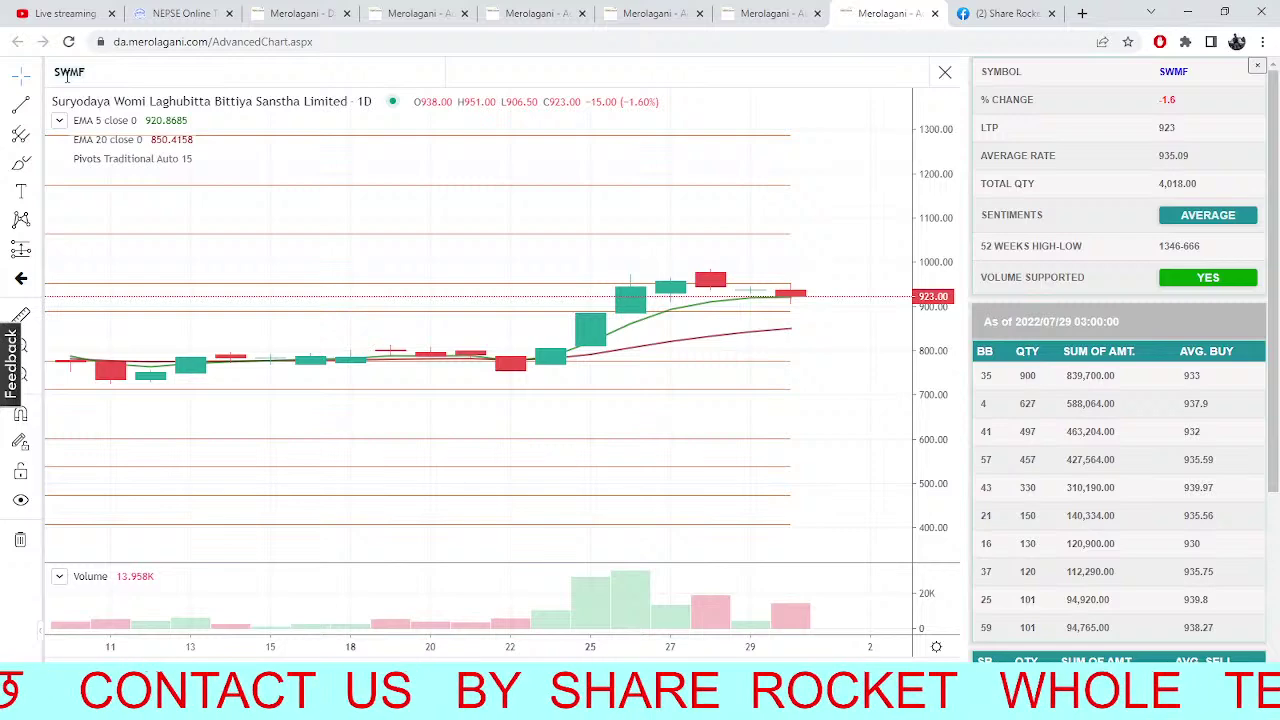
key("BackSpace")
type("NTC")
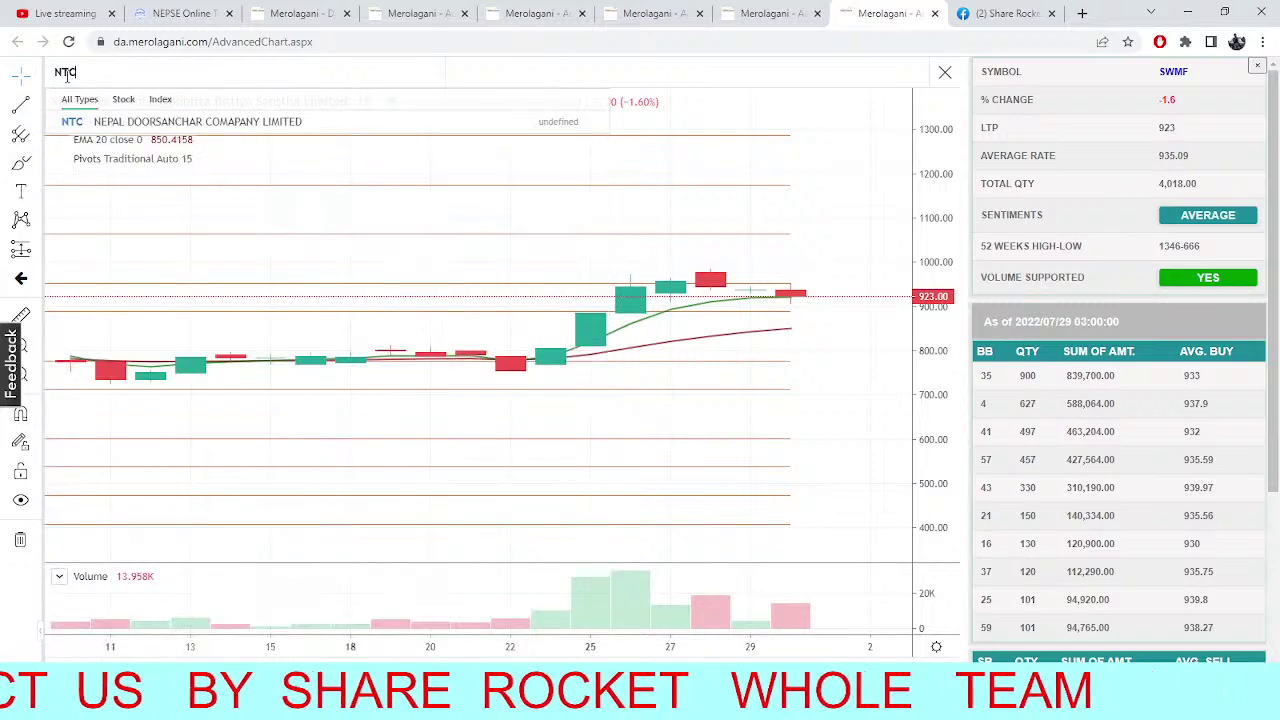
left_click(169, 129)
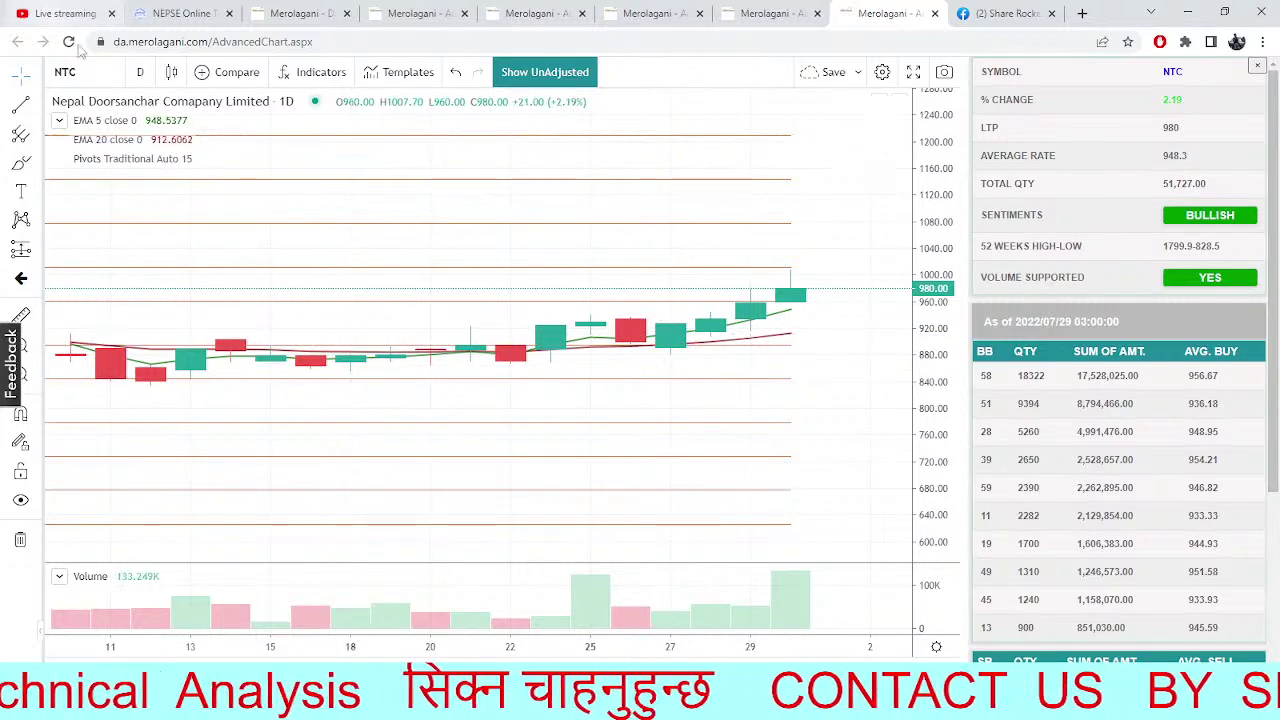
left_click(170, 10)
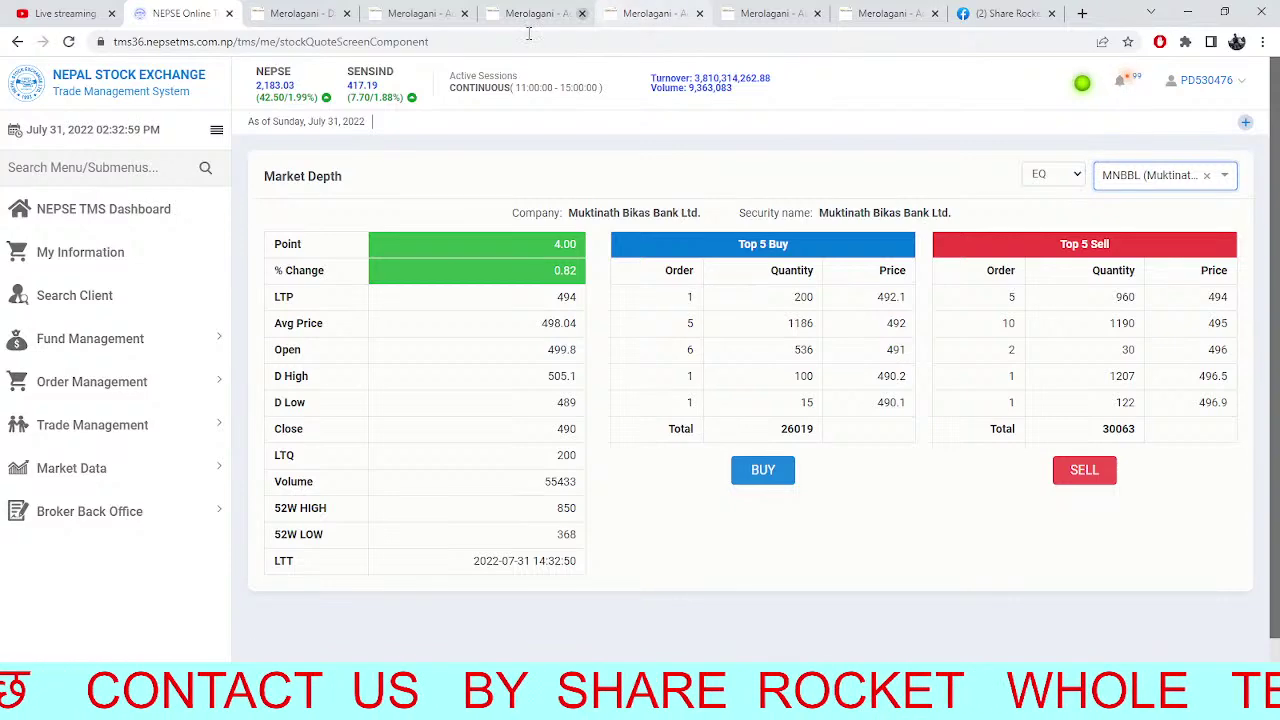
Review MNBBL's market depth and SHPC's financial analysis page side by side in the open views
left_click(298, 14)
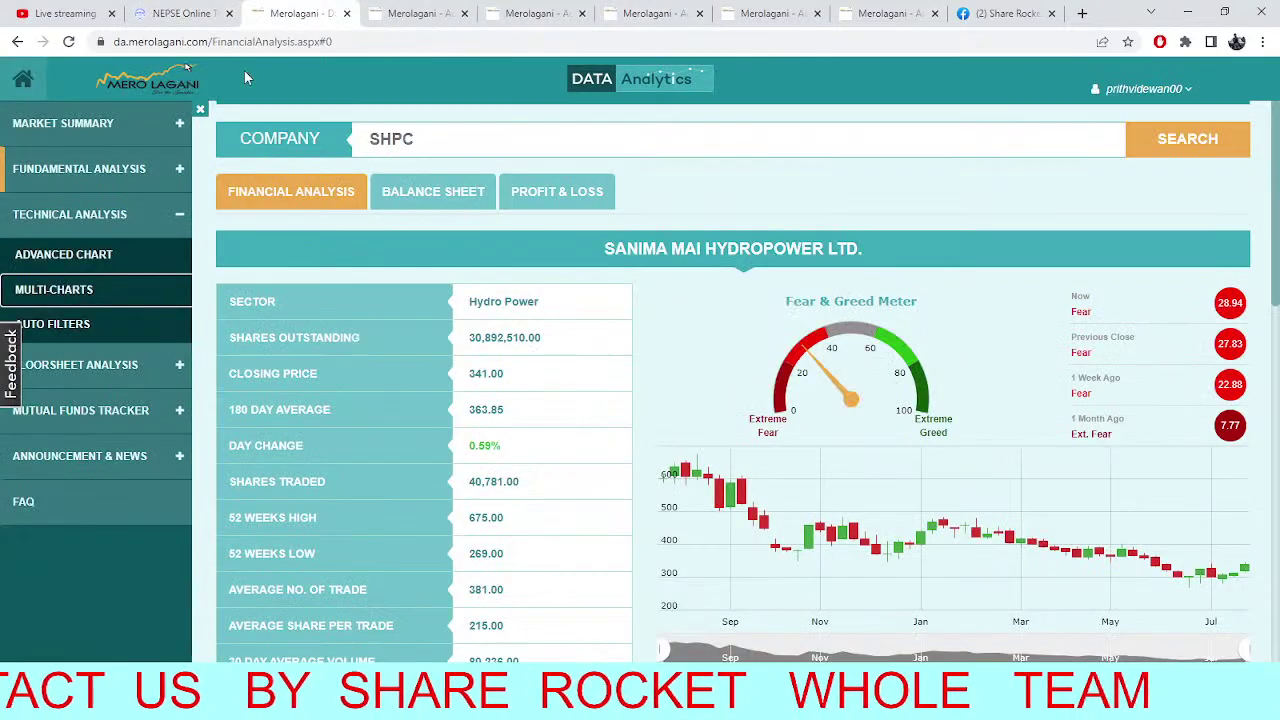
left_click(160, 13)
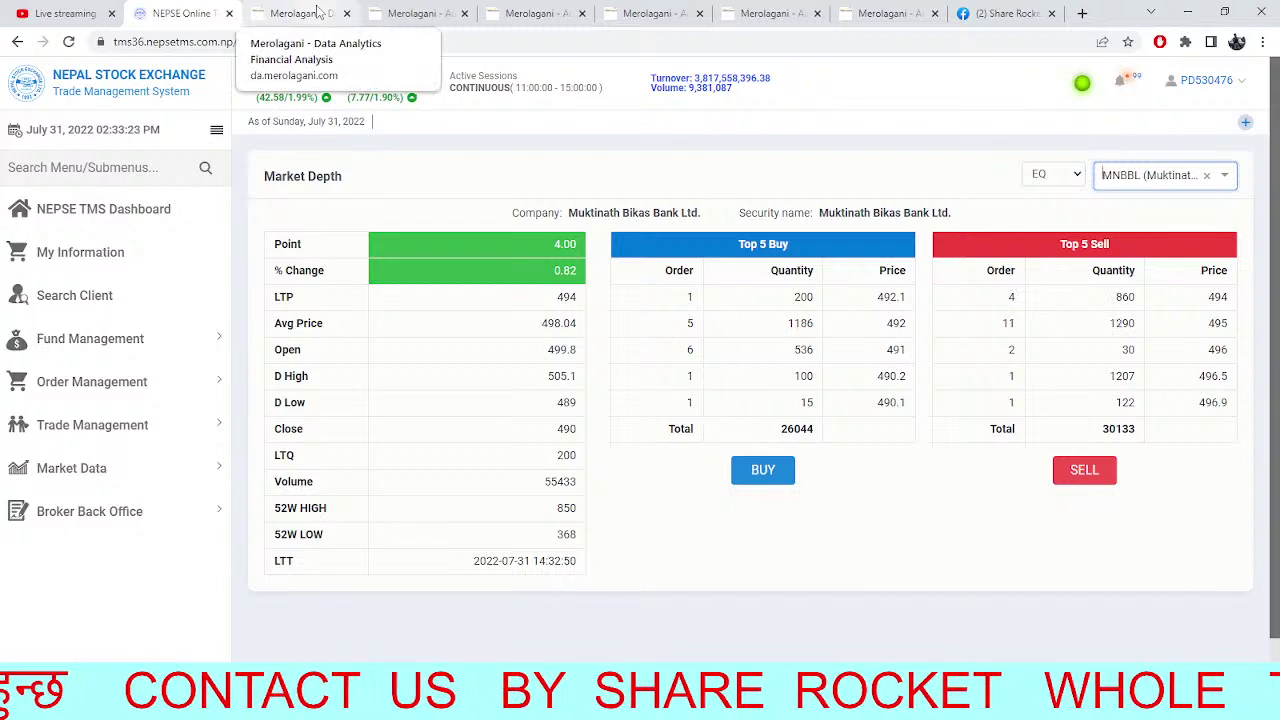
left_click(413, 10)
left_click(296, 10)
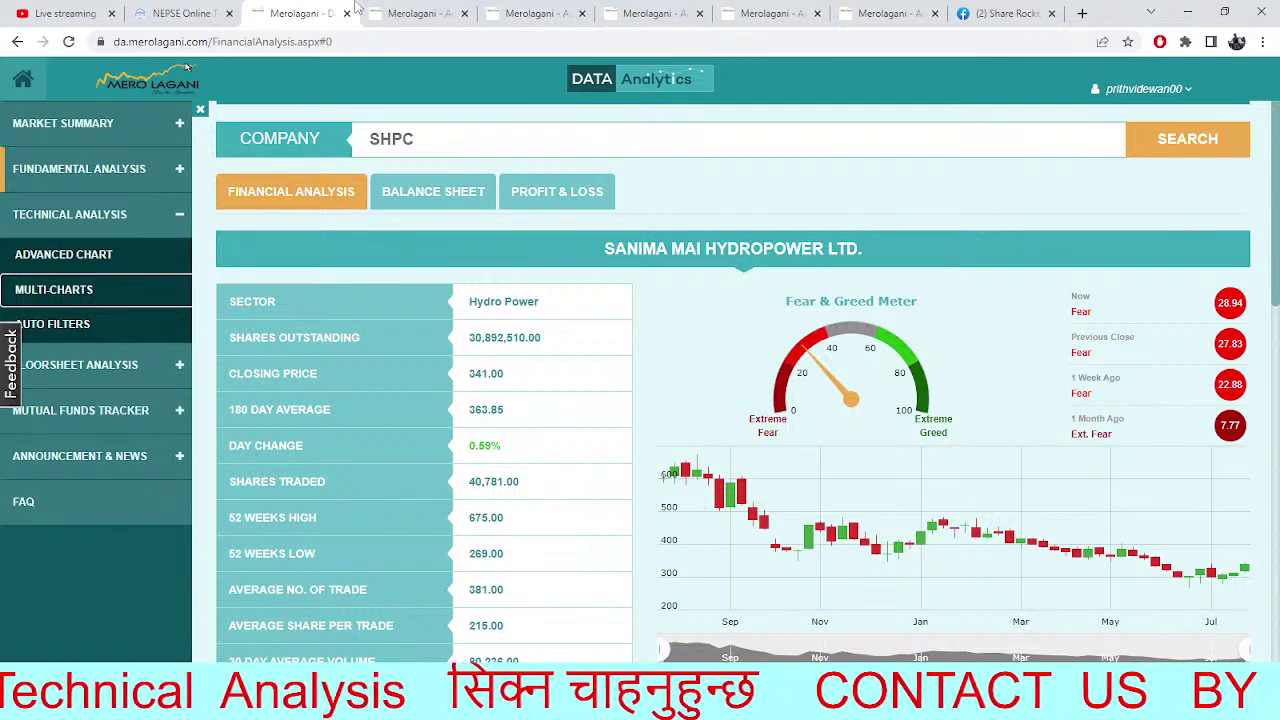
left_click(415, 12)
left_click(303, 12)
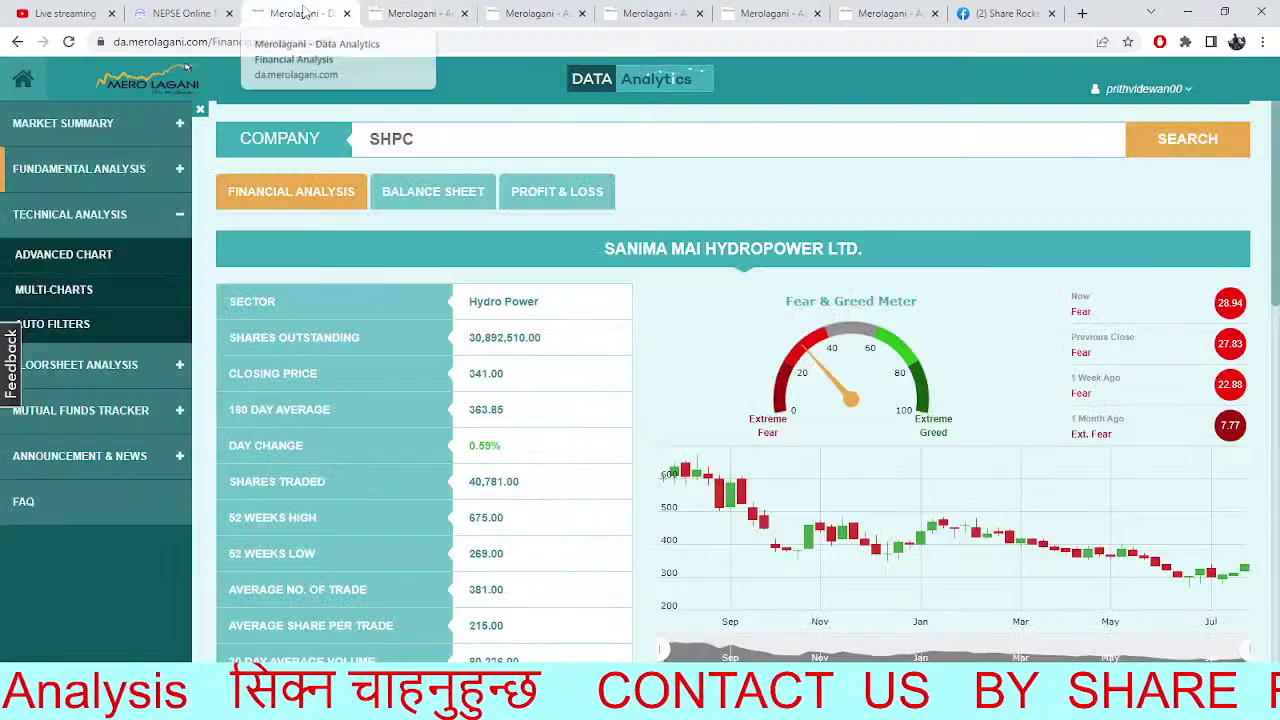
left_click(410, 12)
left_click(311, 12)
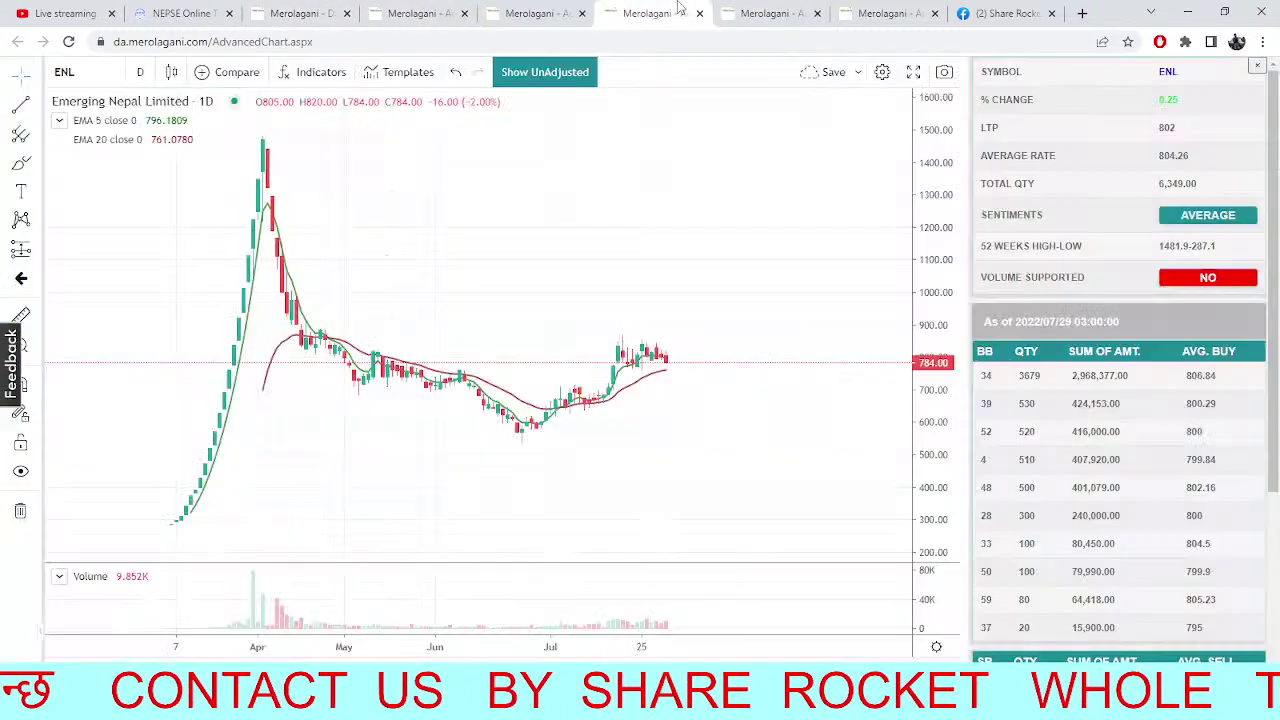
Compare the daily price charts of ENL, UMHL and NTC
left_click(660, 12)
left_click(770, 10)
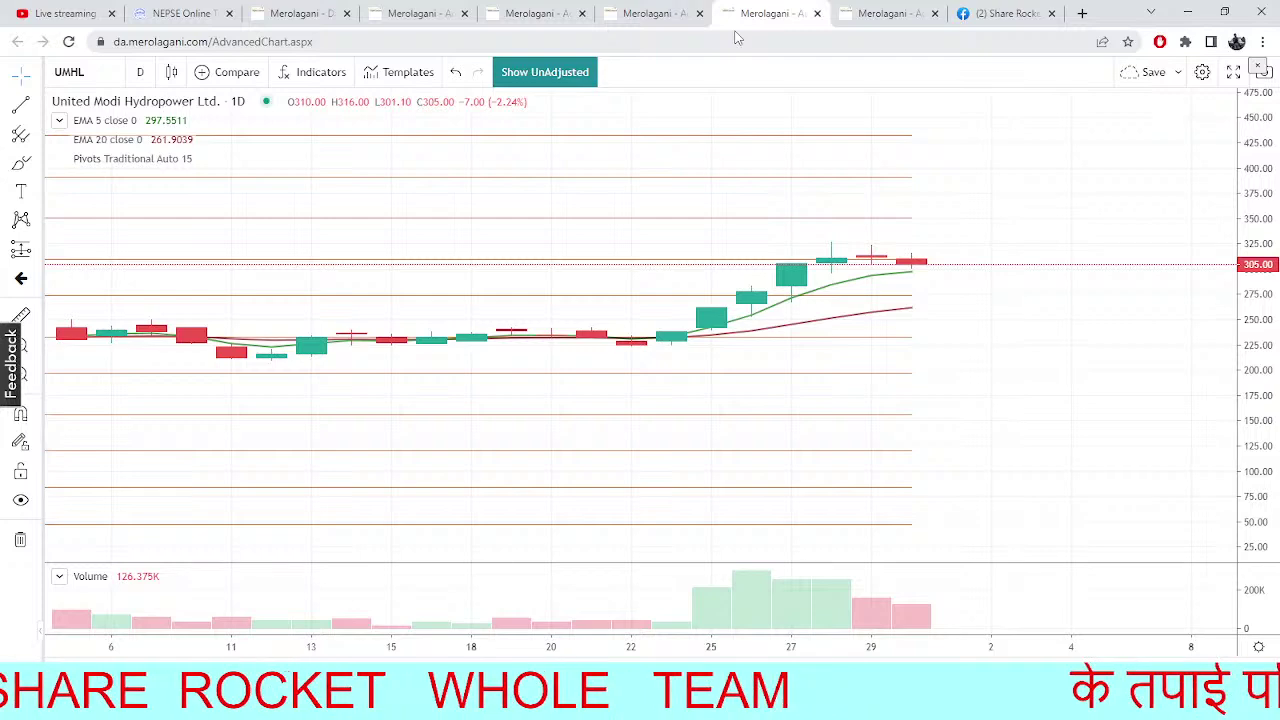
left_click(854, 9)
left_click(780, 11)
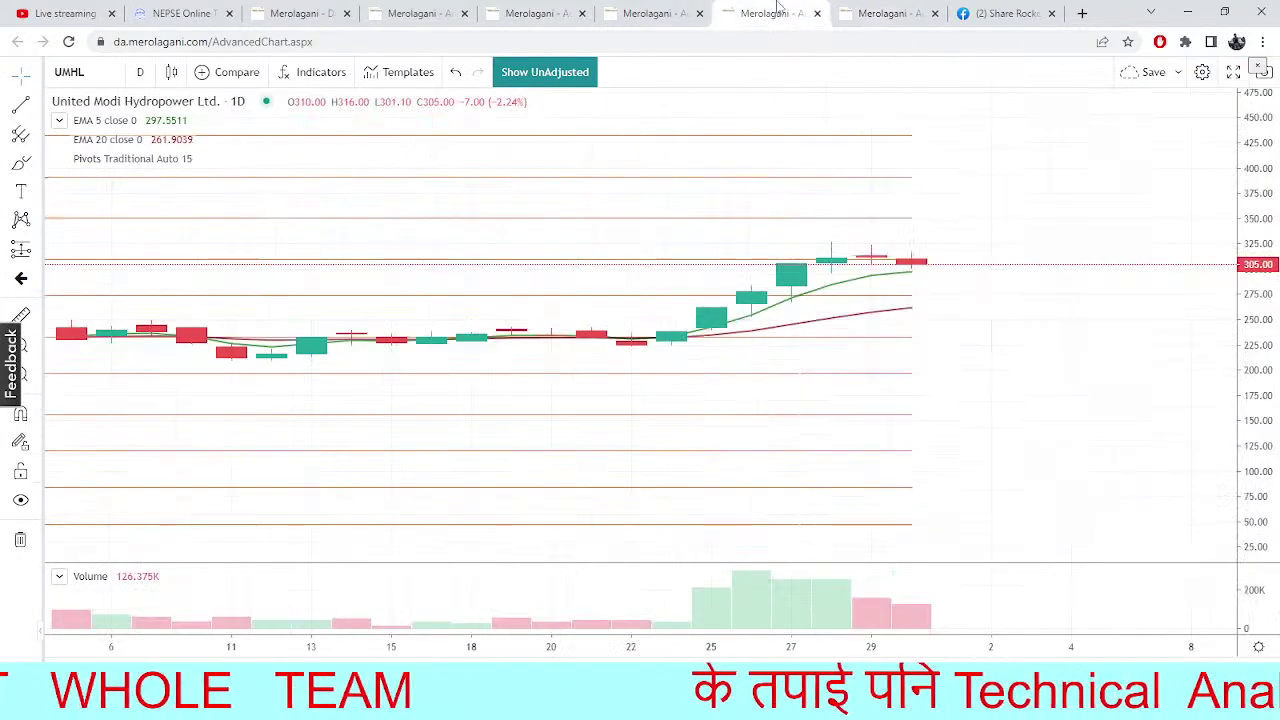
left_click(876, 13)
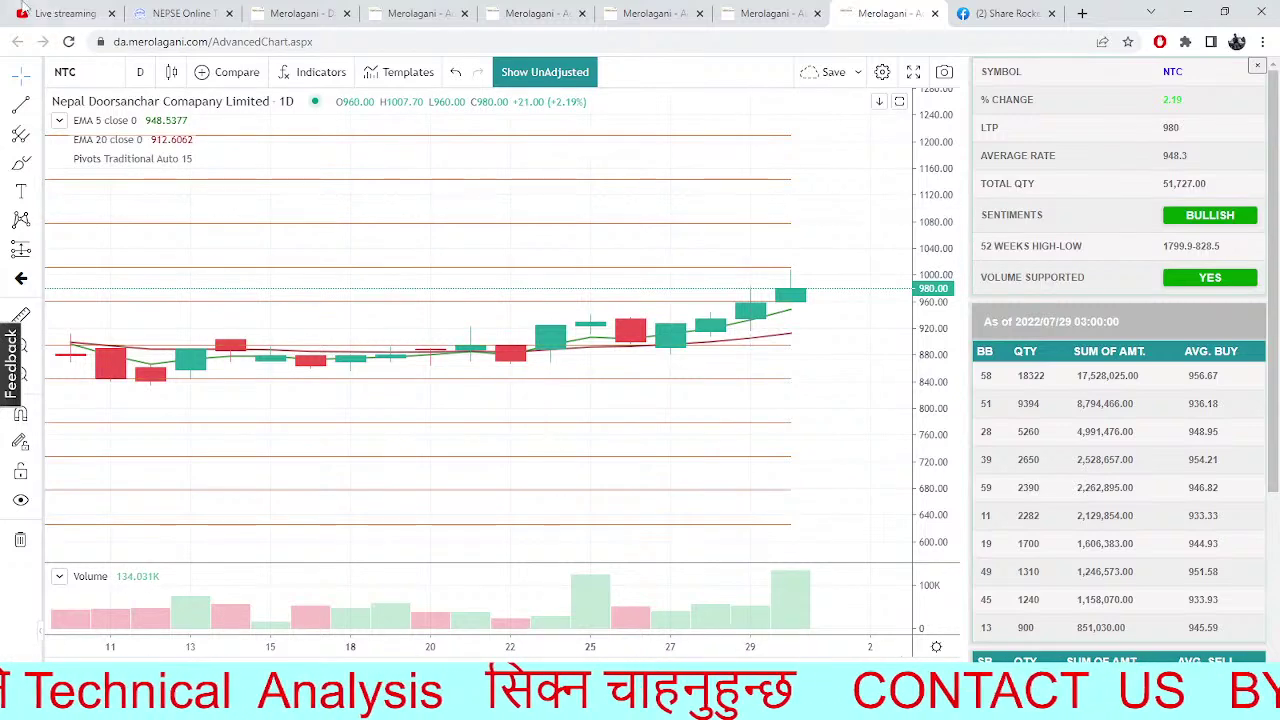
Recheck MNBBL's market depth and examine the trend lines on the 15-minute NEPSE Heikin Ashi chart
left_click(168, 12)
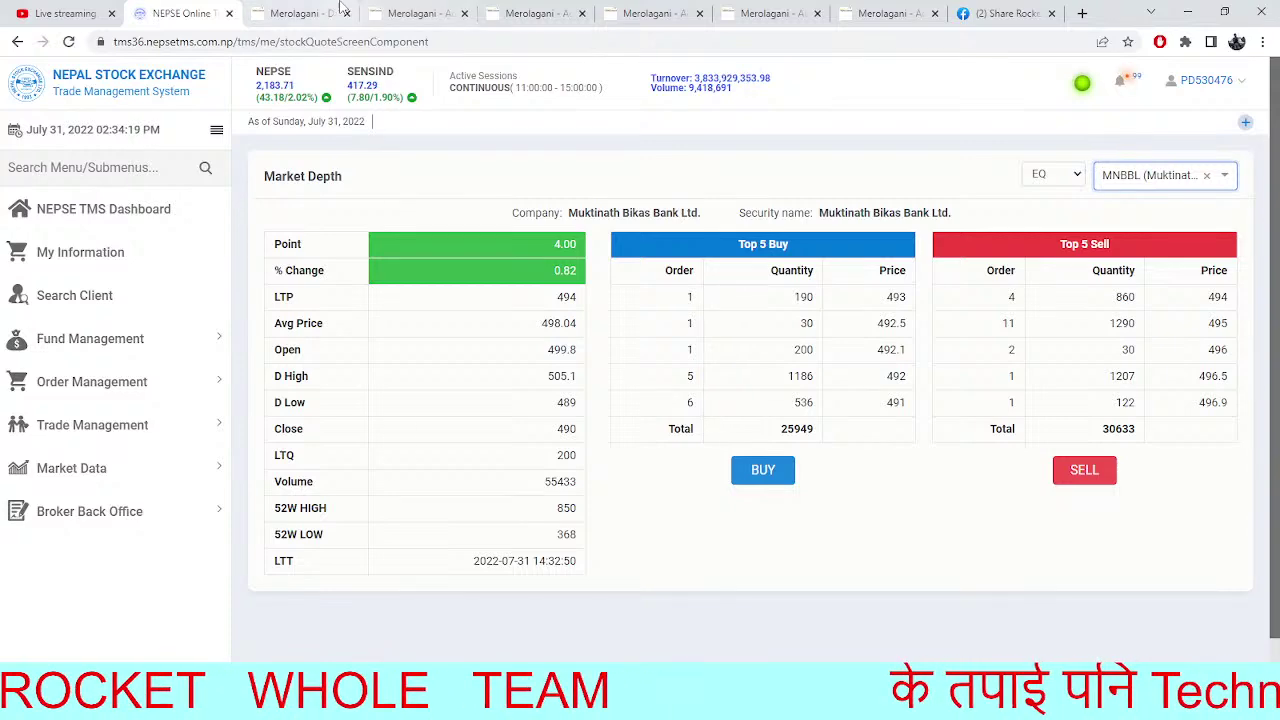
left_click(310, 12)
left_click(422, 13)
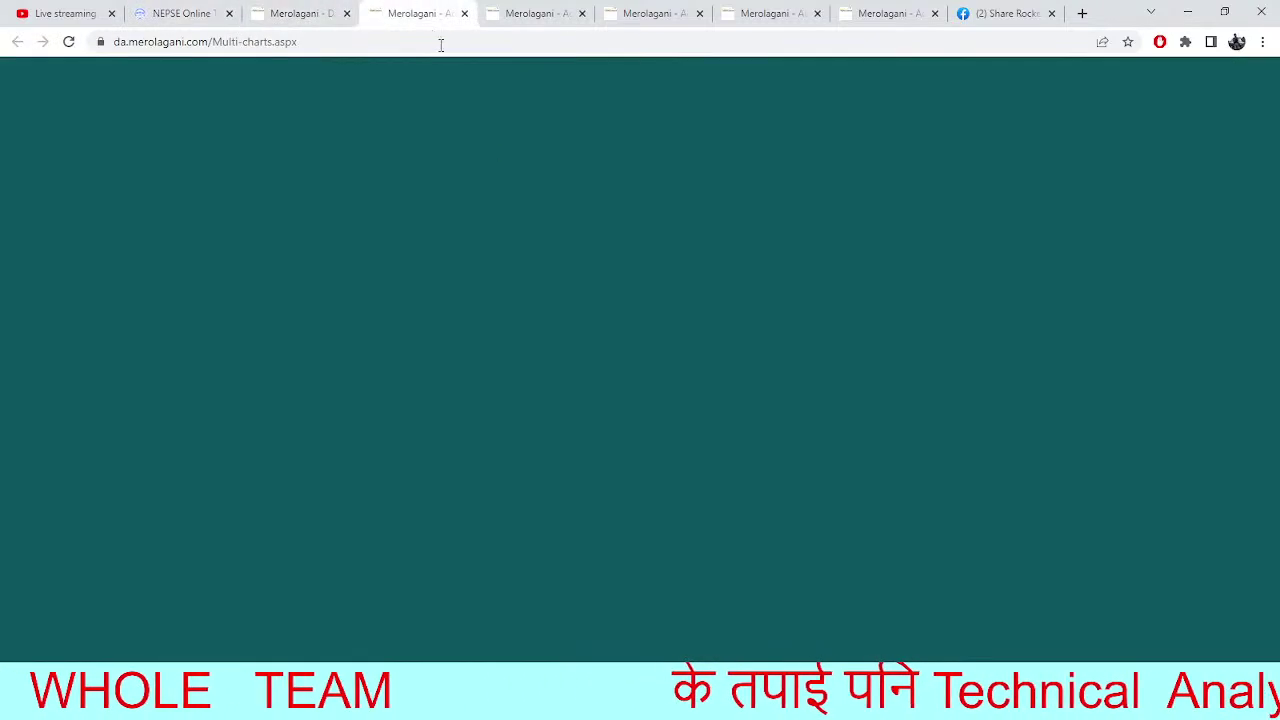
left_click(548, 10)
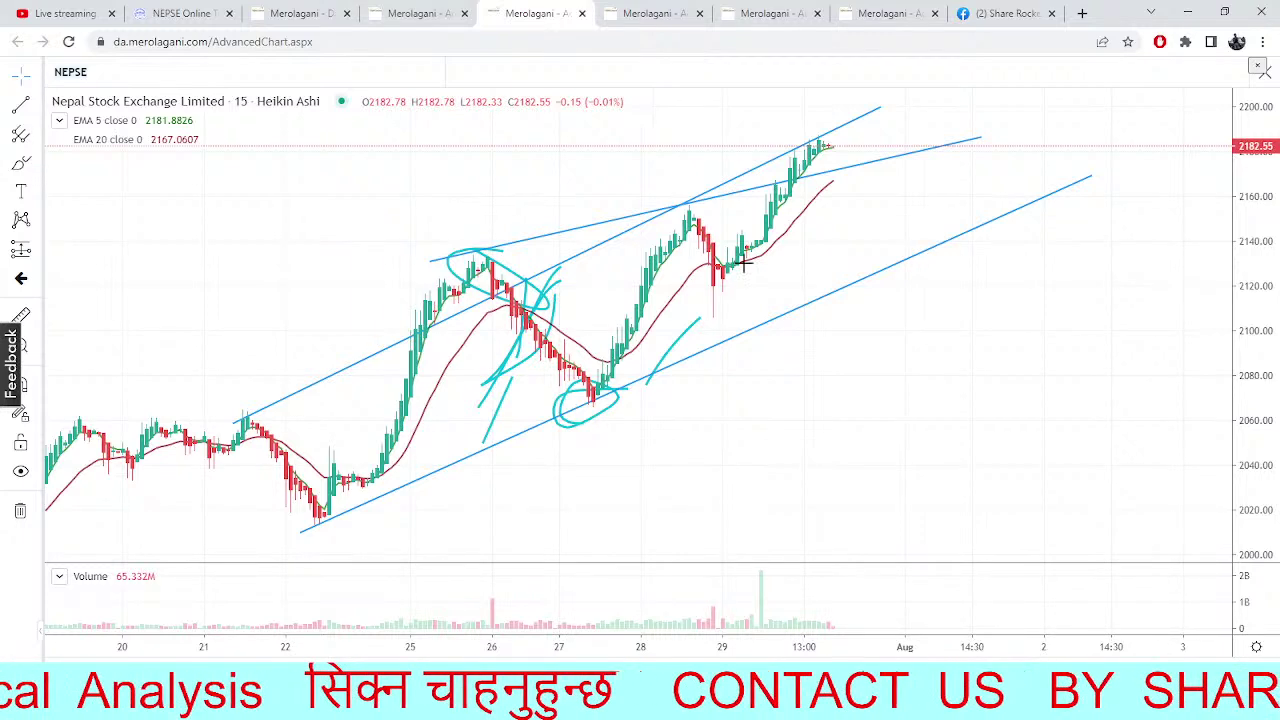
Look over the ENL and UMHL daily charts and SHPC's financial analysis page
left_click(643, 12)
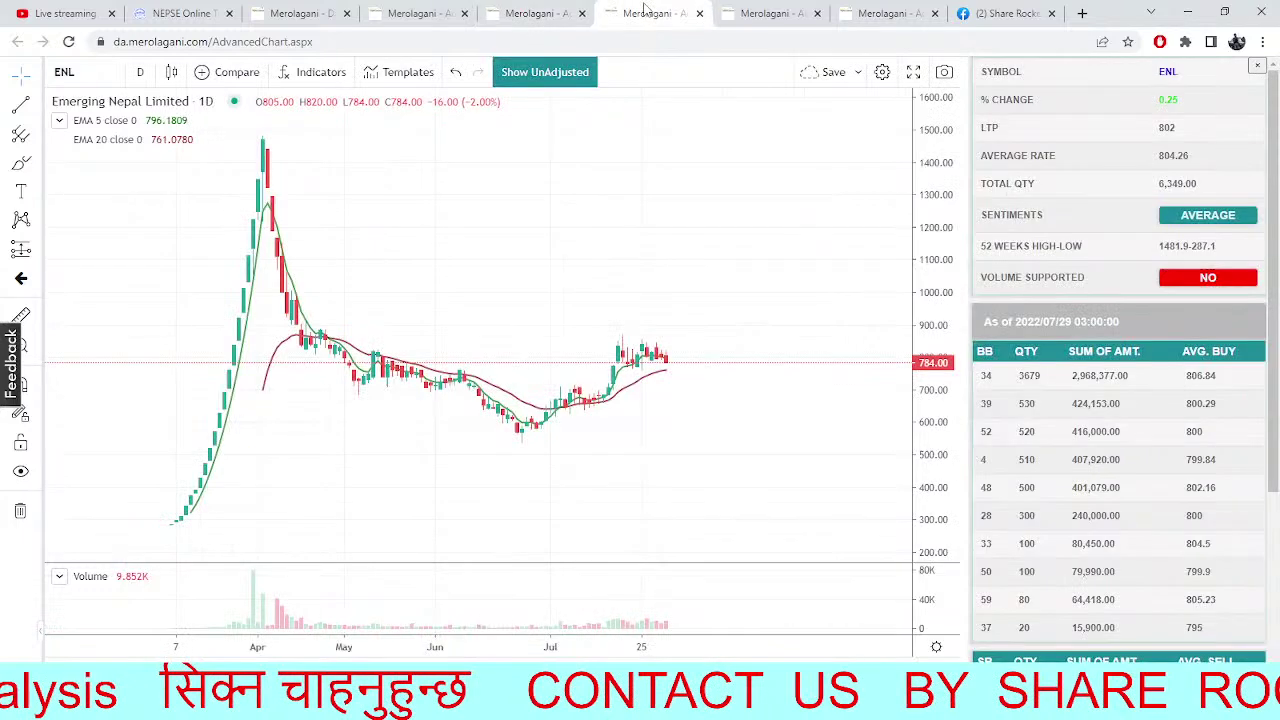
left_click(770, 13)
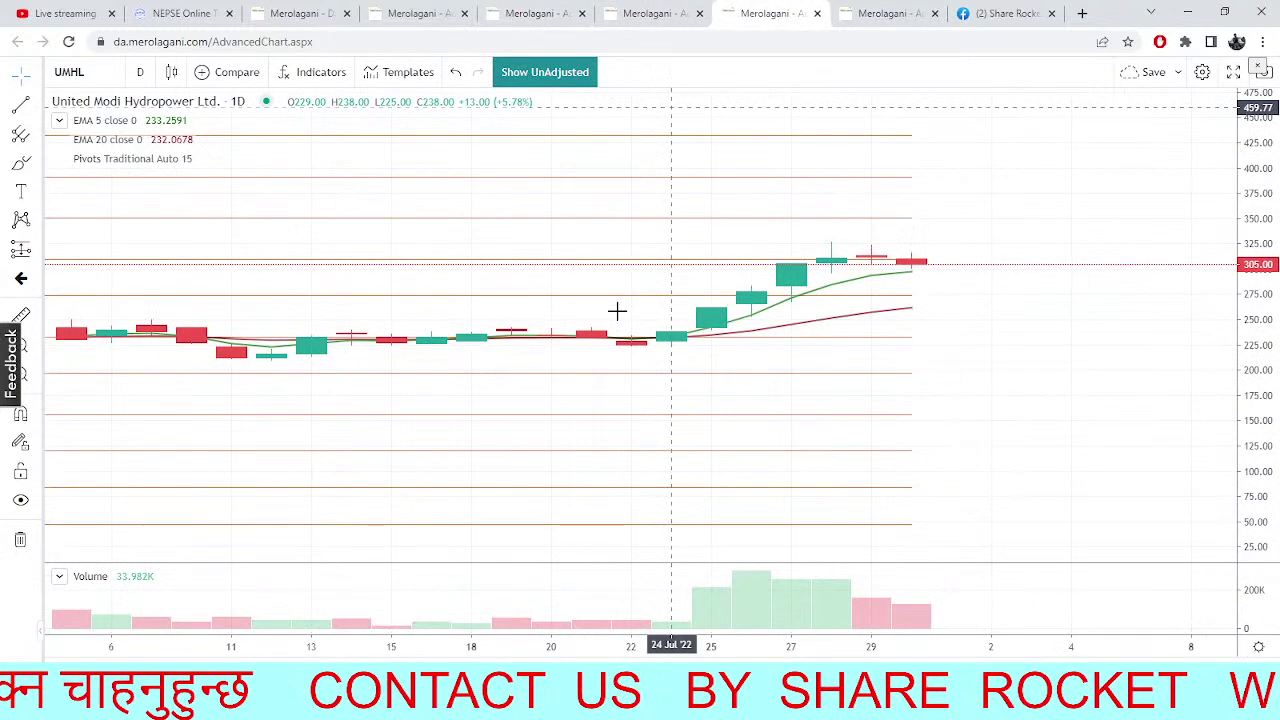
left_click(643, 12)
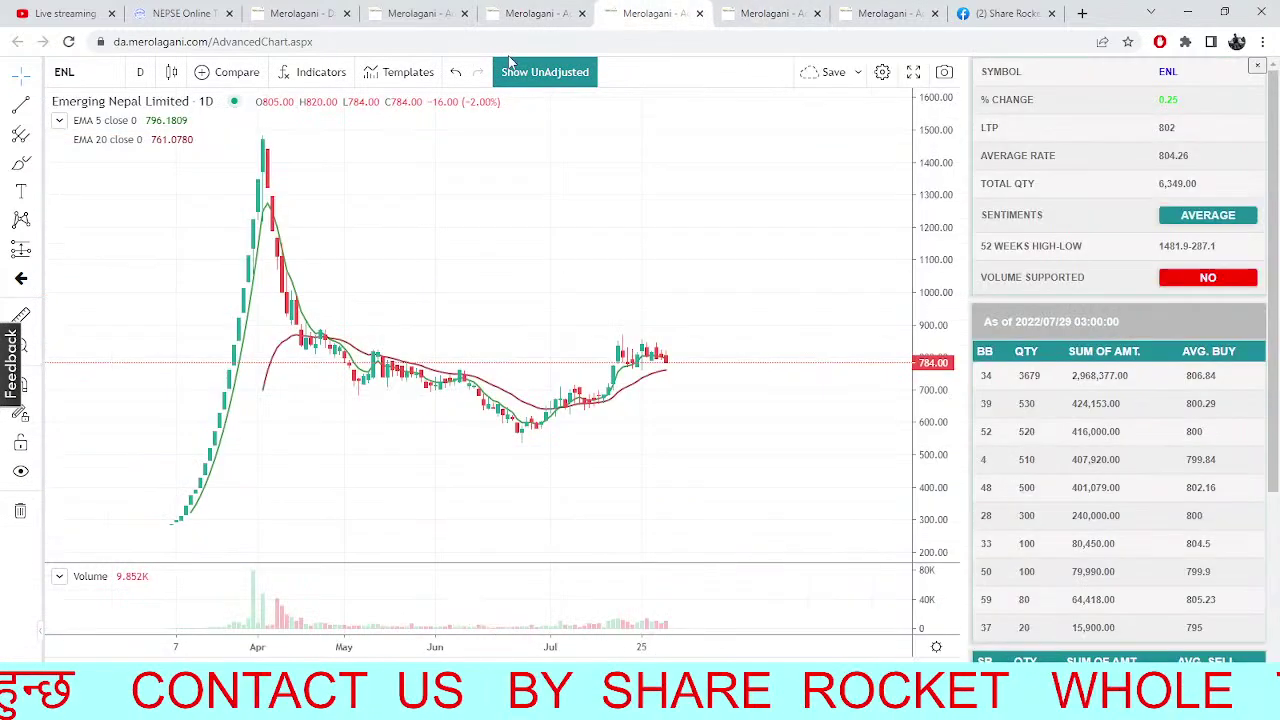
left_click(430, 12)
left_click(322, 13)
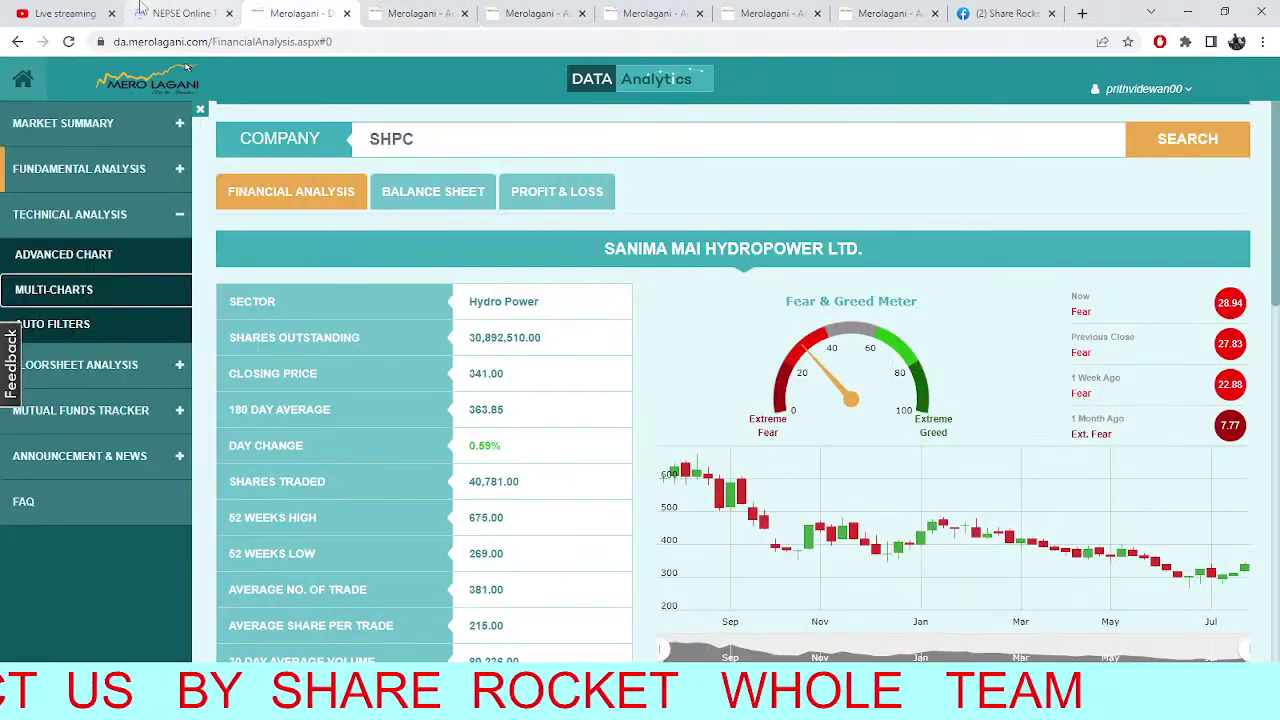
Replace MNBBL with GUFL (Gurkhas Finance Ltd.) in the trade management system's market depth
left_click(152, 16)
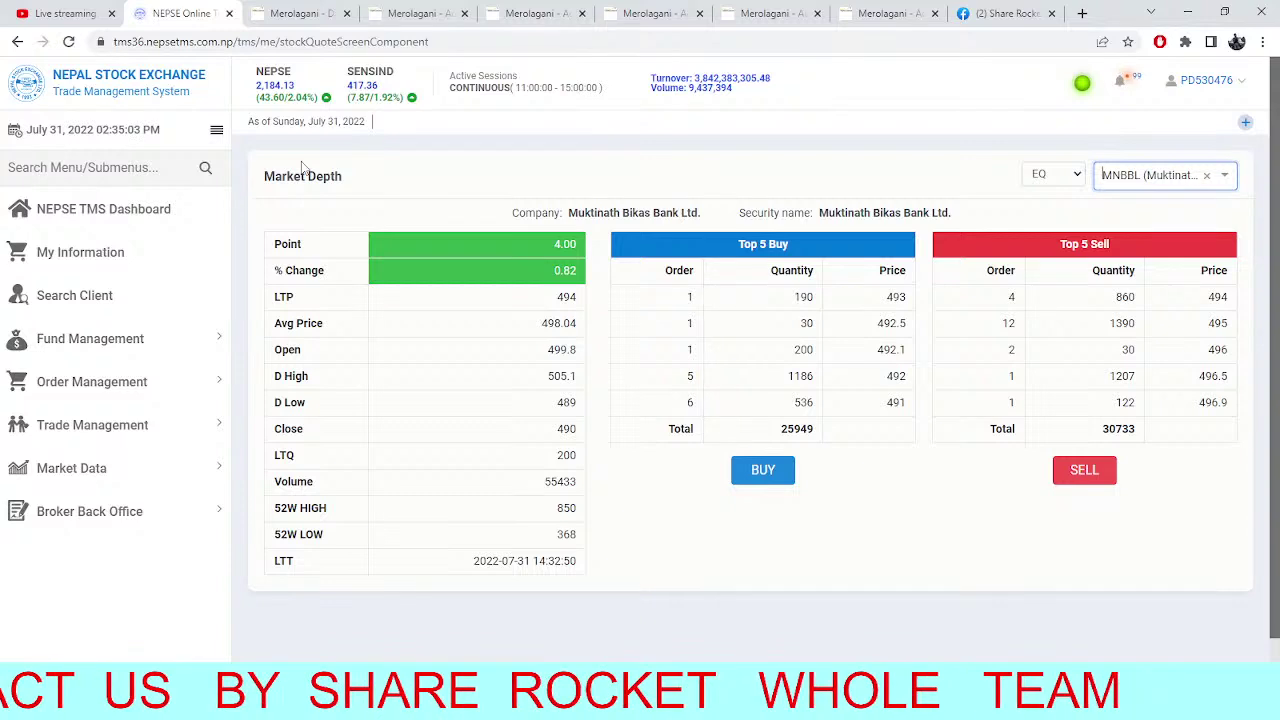
left_click(1206, 175)
type("f")
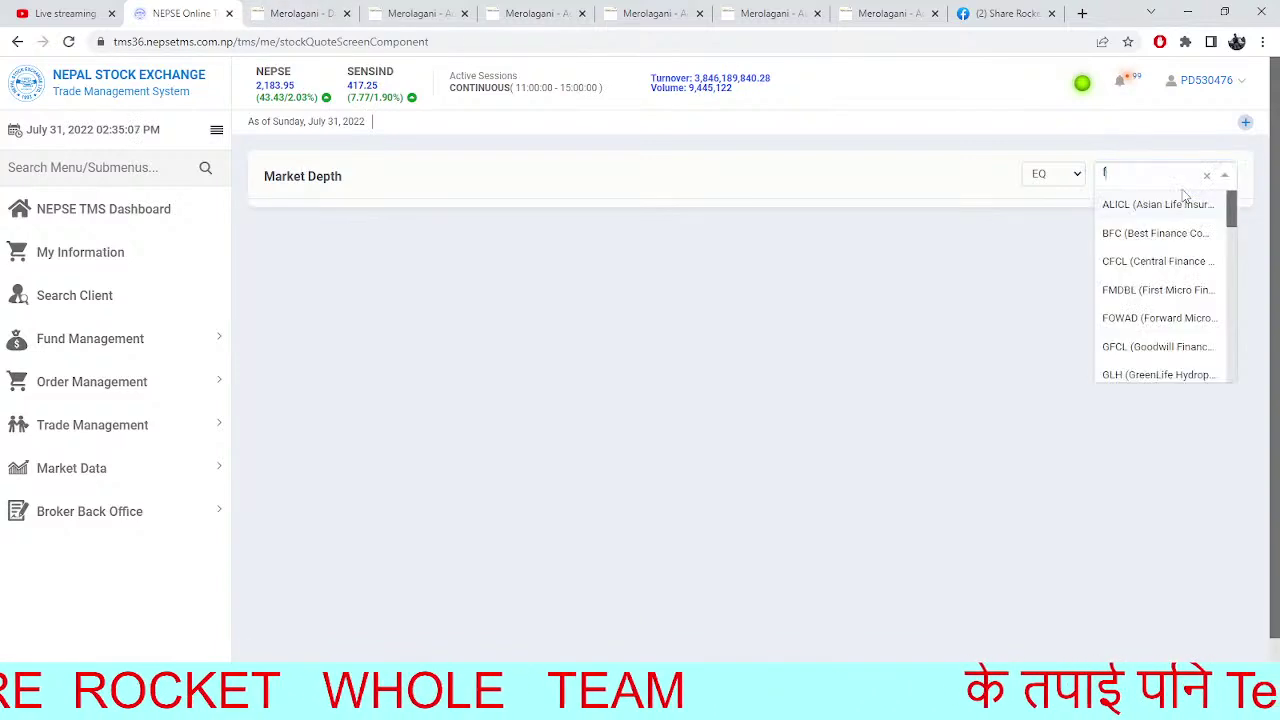
key("BackSpace")
type("gufl")
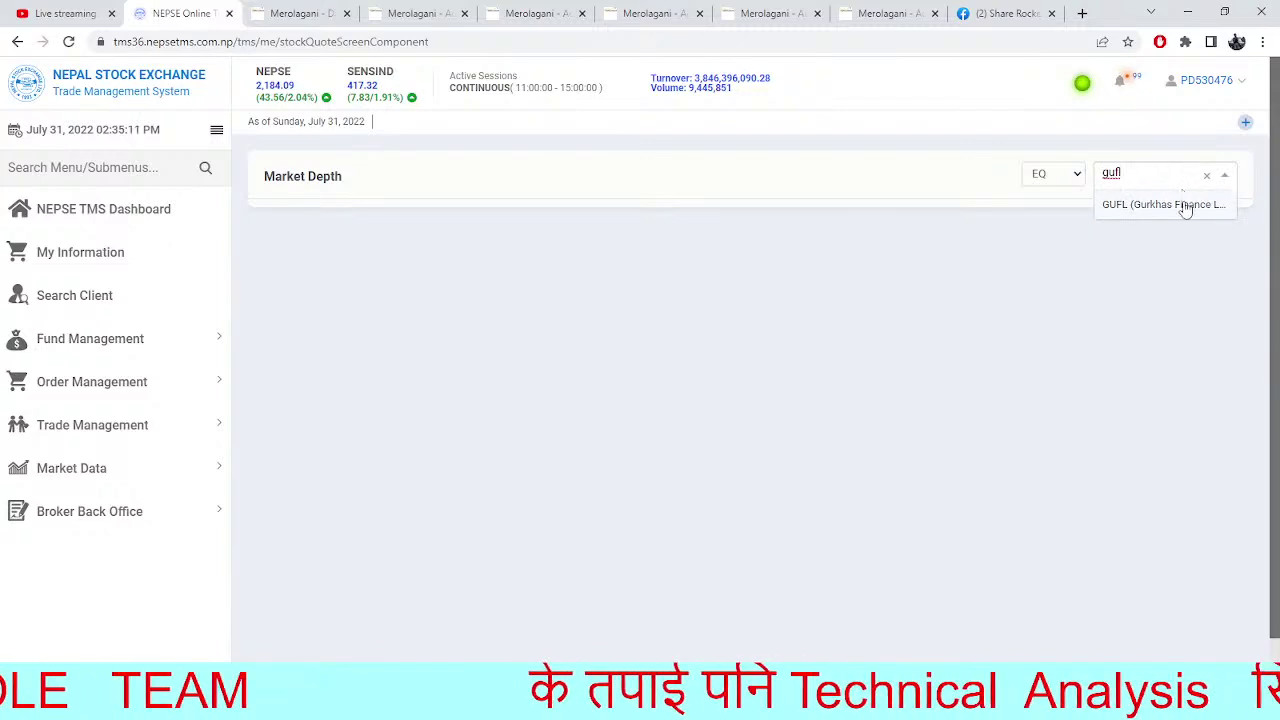
left_click(1185, 204)
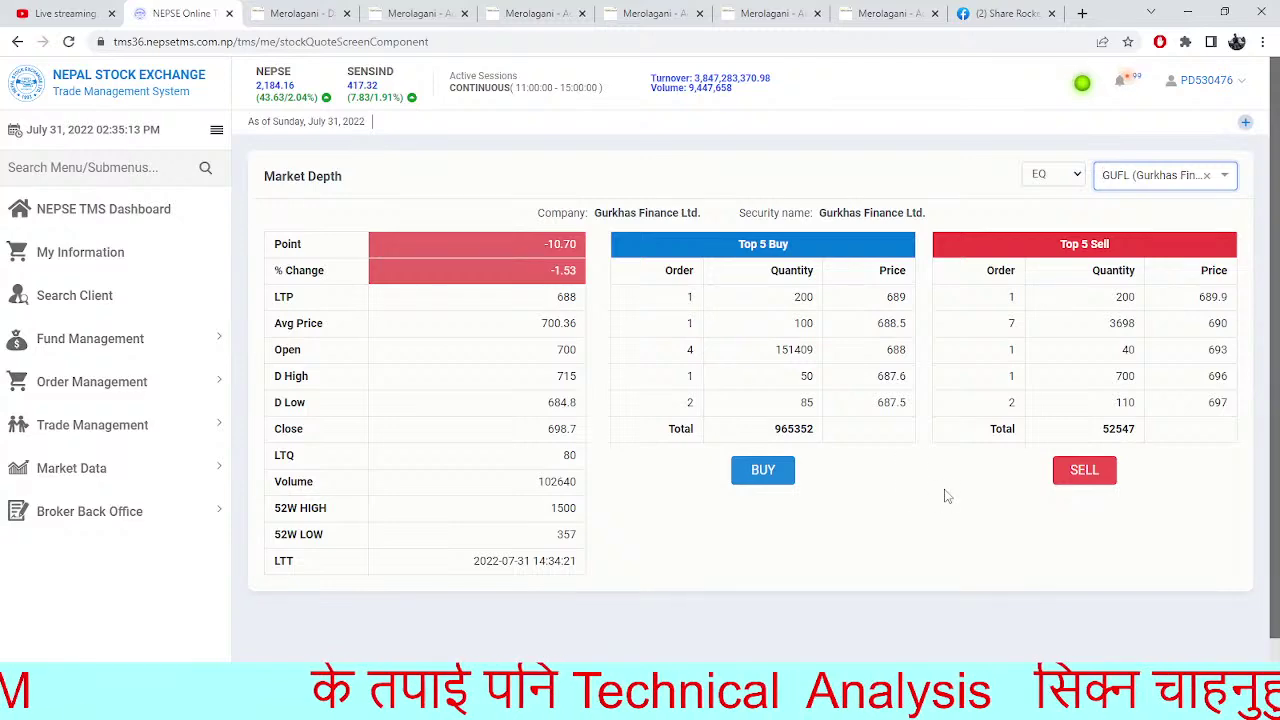
Replace the UMHL daily chart with GUFL (Gurkhas Finance Ltd.) and examine its July candles against the pivot levels
left_click(682, 14)
left_click(765, 14)
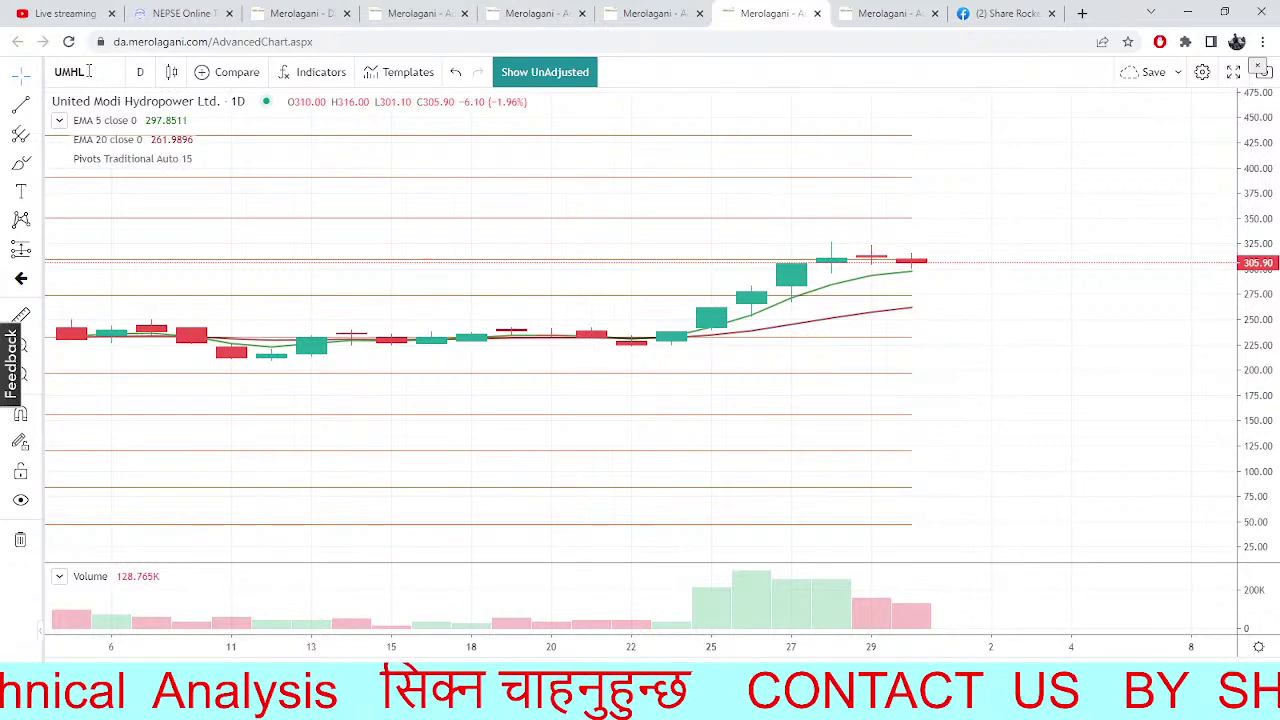
left_click(86, 71)
type("GUFL")
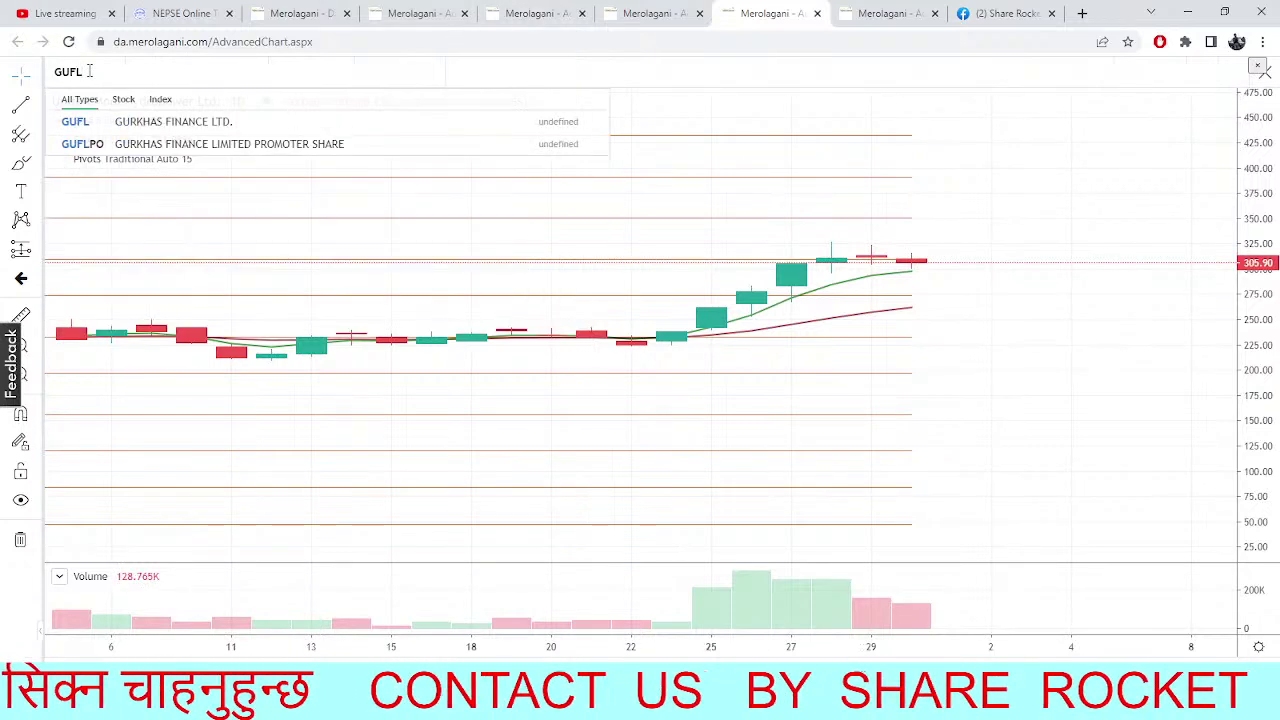
left_click(152, 124)
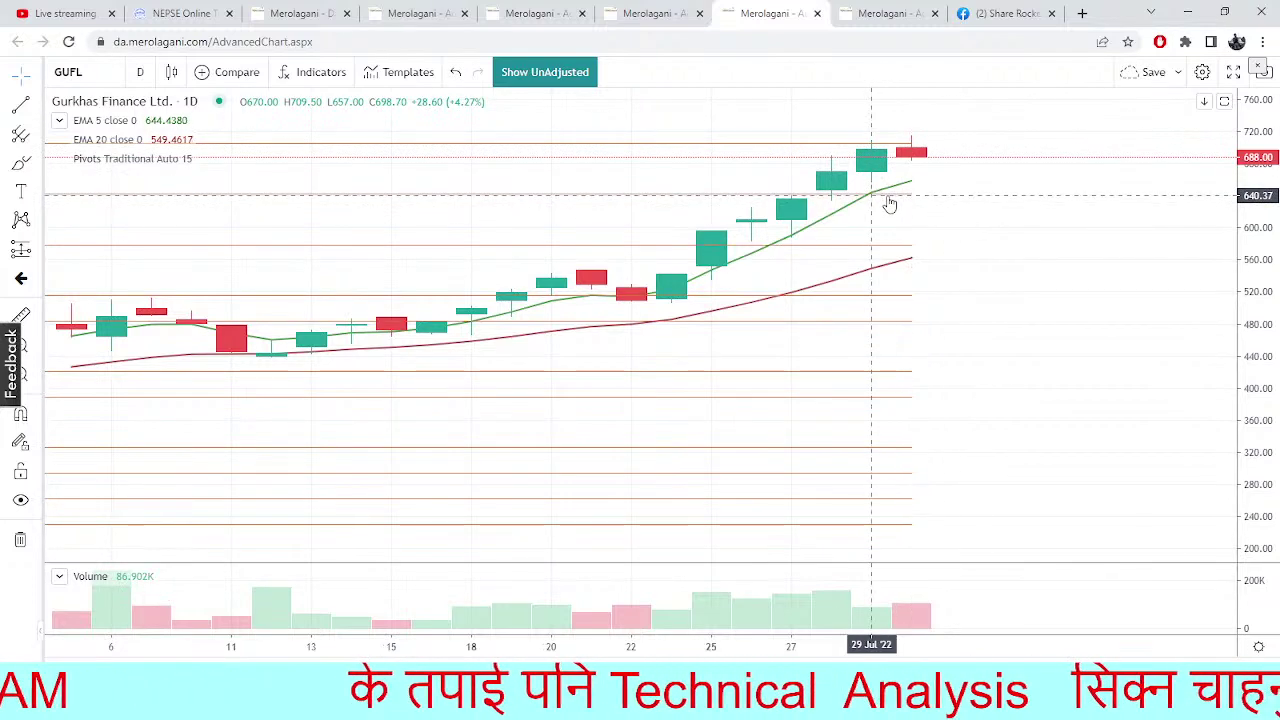
left_click_drag(509, 191, 897, 265)
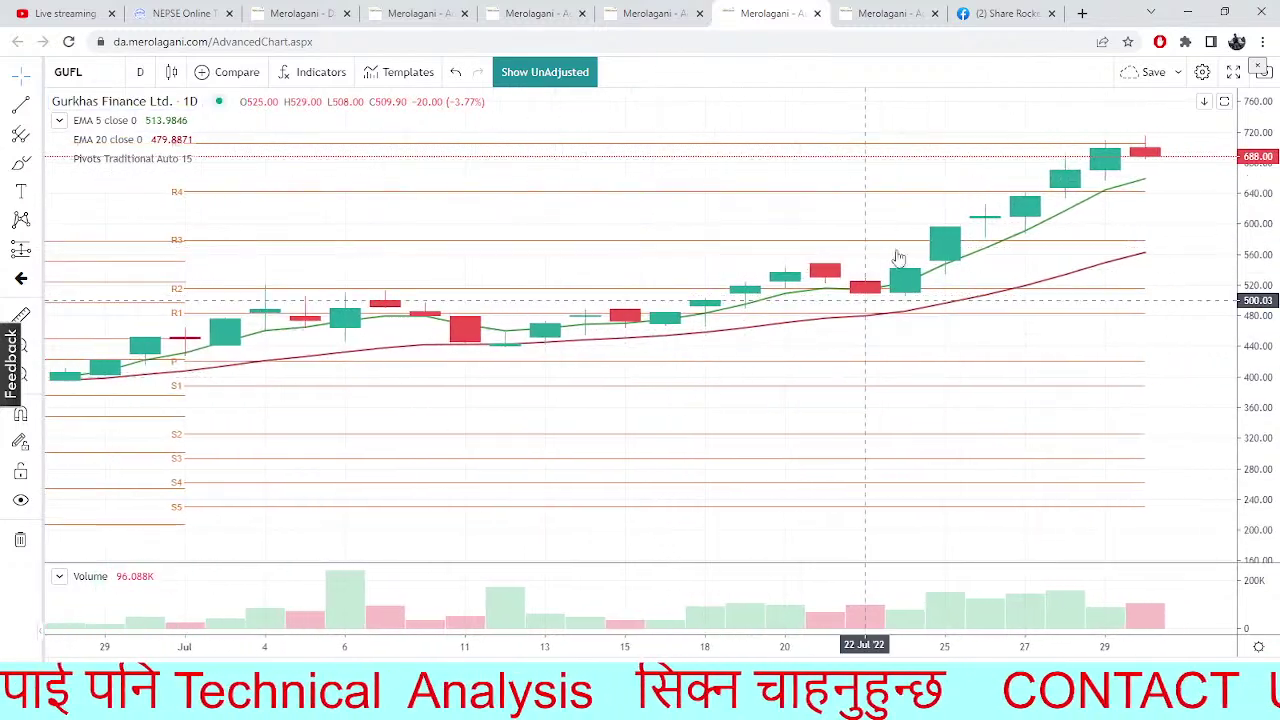
left_click_drag(857, 194, 786, 277)
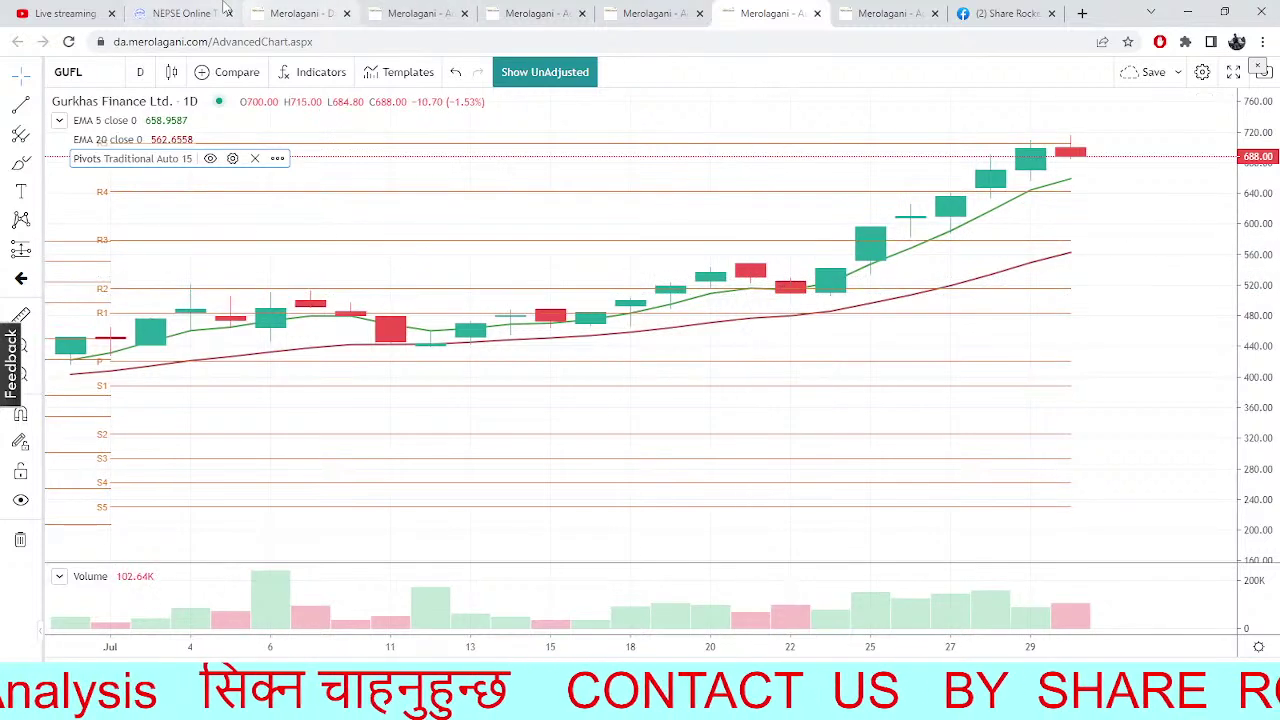
Refresh GUFL's market depth in the trade management system and glance at SHPC's financial analysis page
left_click(185, 13)
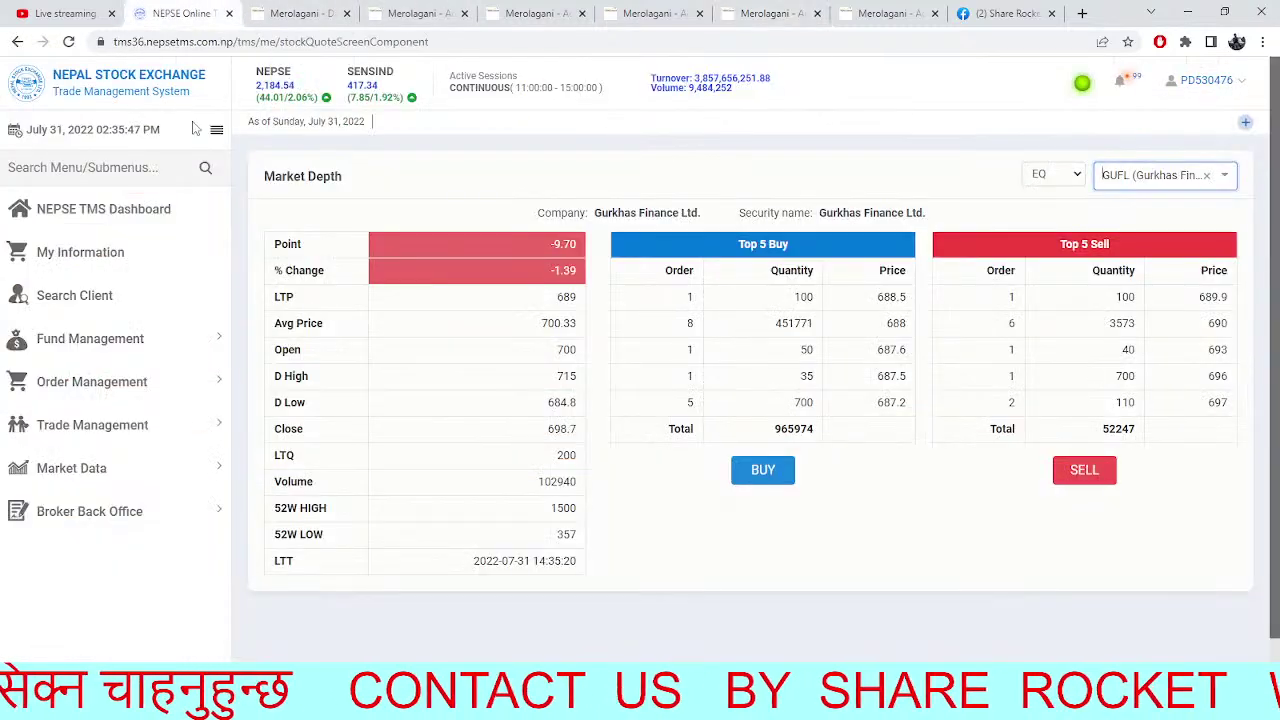
left_click(68, 41)
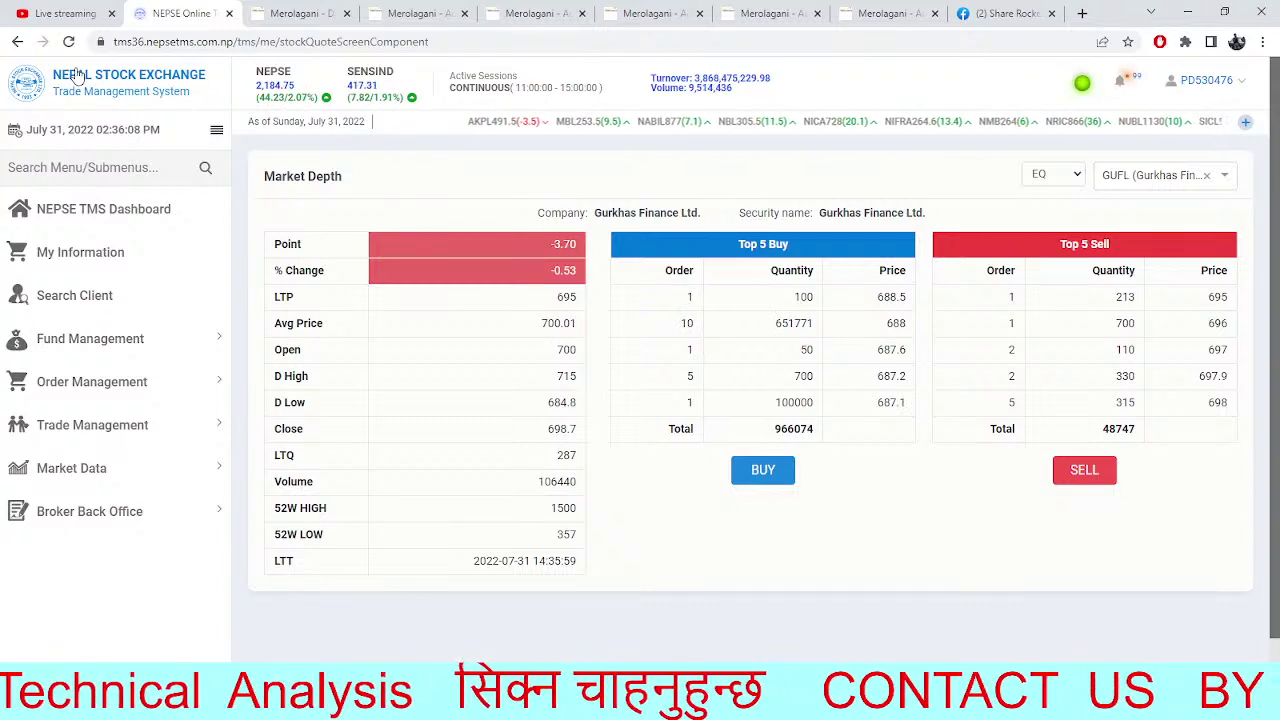
left_click(292, 12)
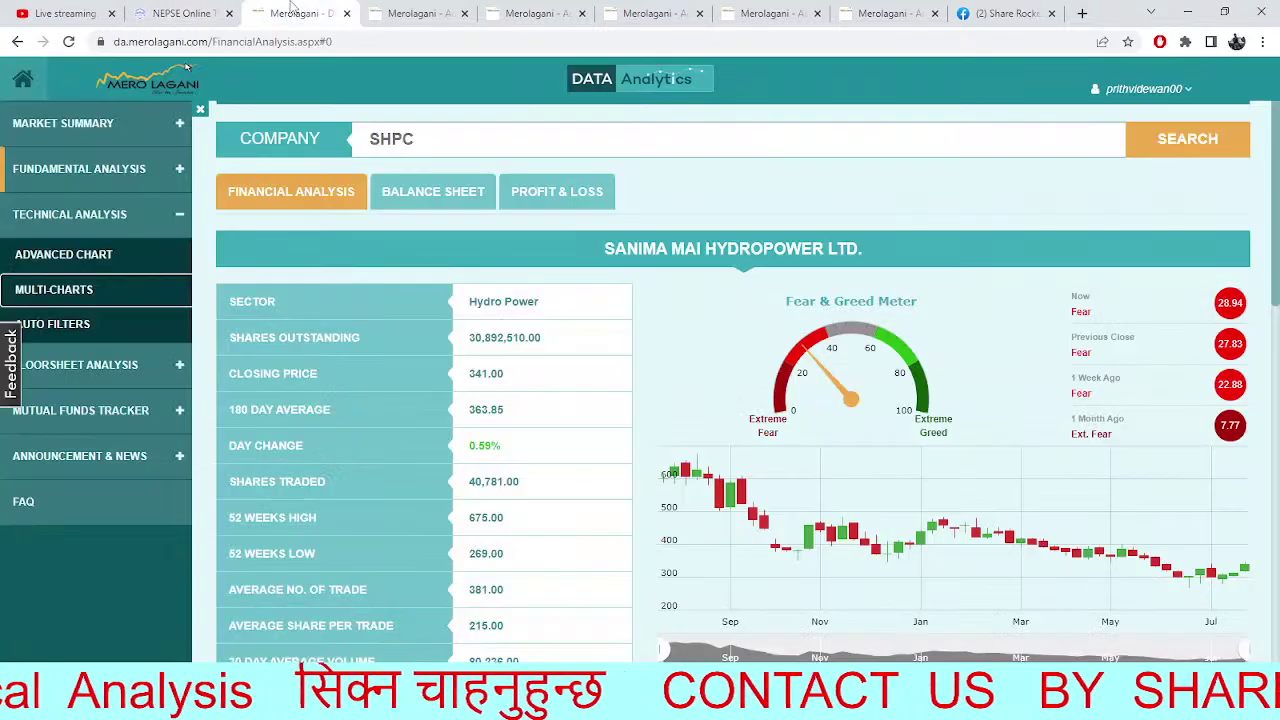
left_click(378, 12)
left_click(338, 10)
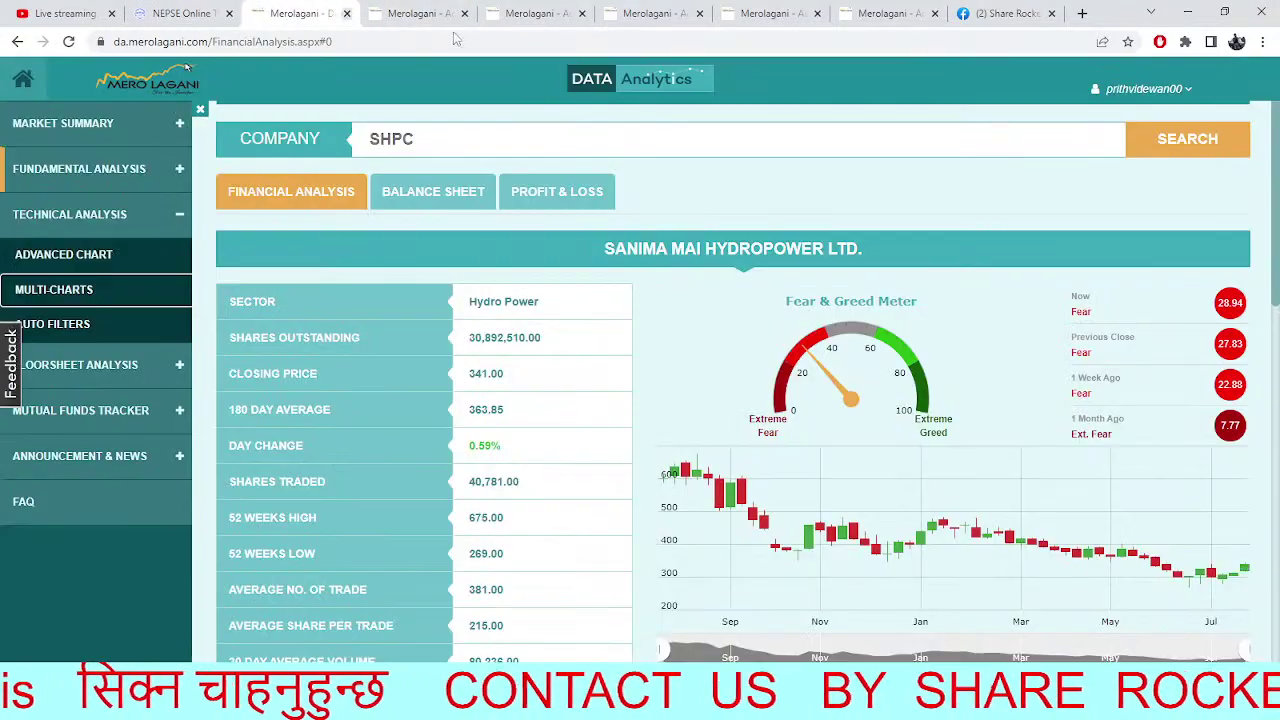
left_click(530, 12)
left_click(185, 14)
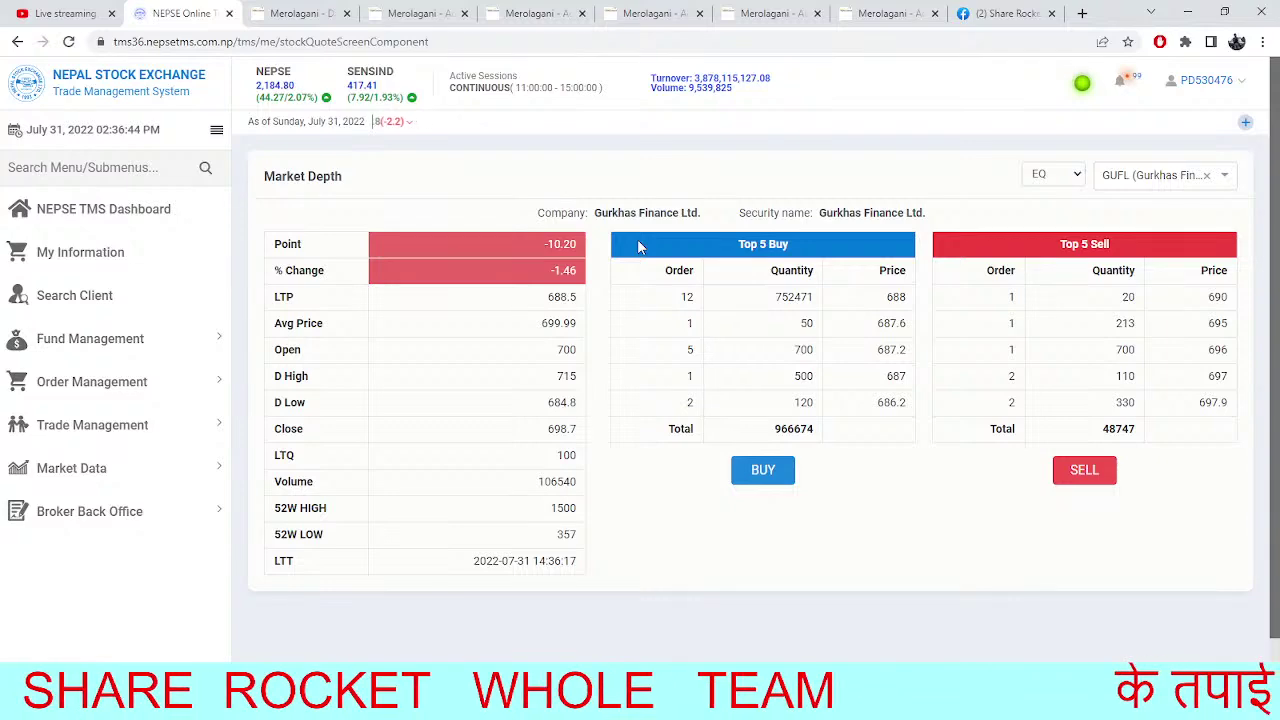
Review the NEPSE and sector multi-charts and the ENL and GUFL daily charts, and return to GUFL's market depth
left_click(430, 14)
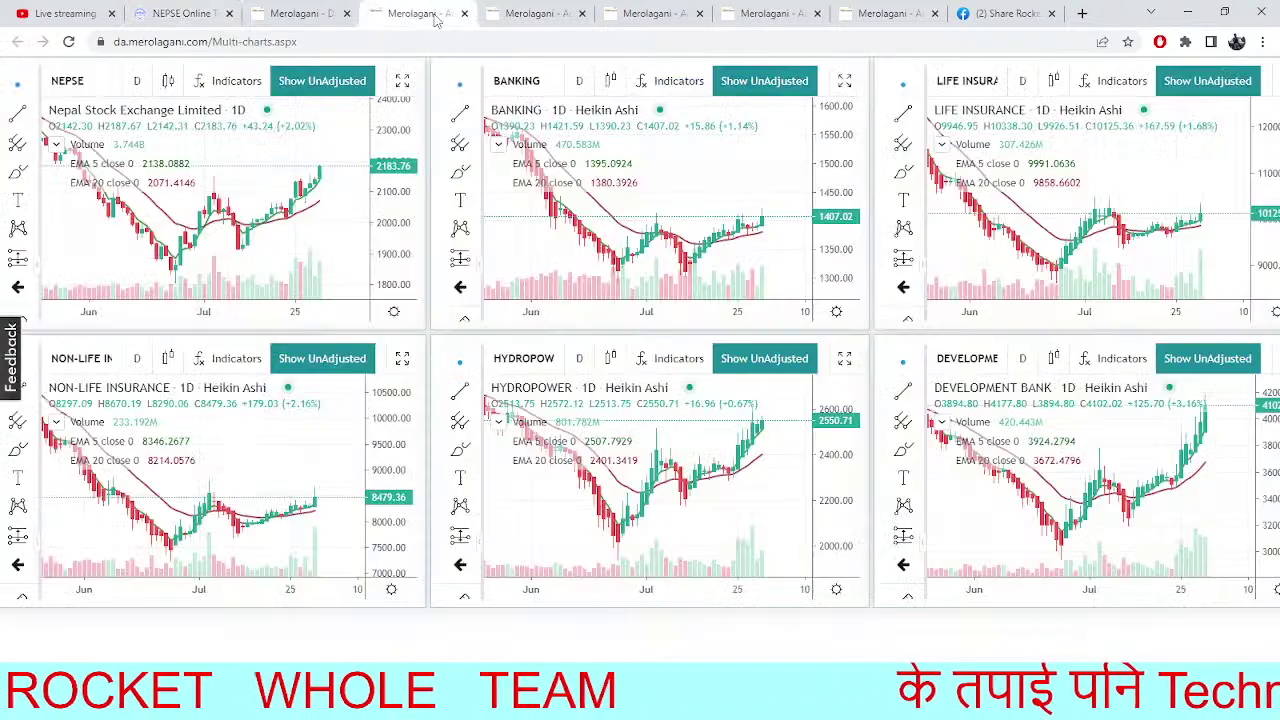
left_click(535, 10)
left_click(632, 12)
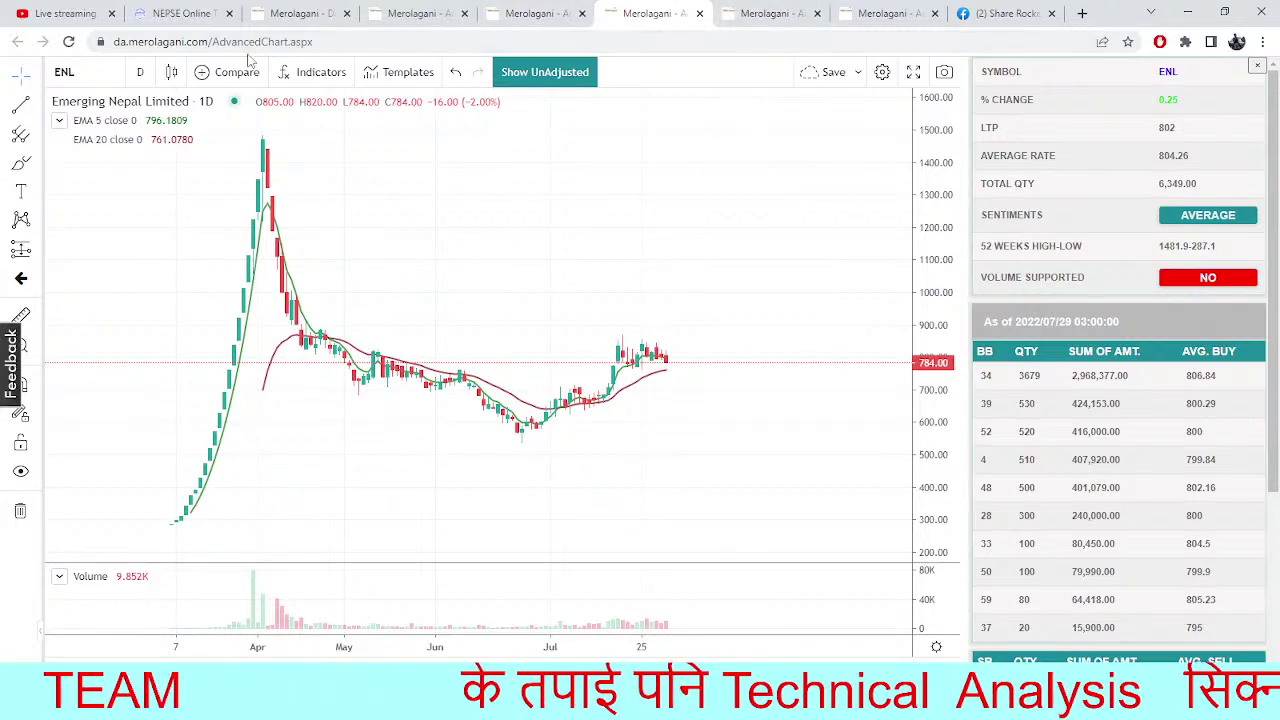
left_click(770, 13)
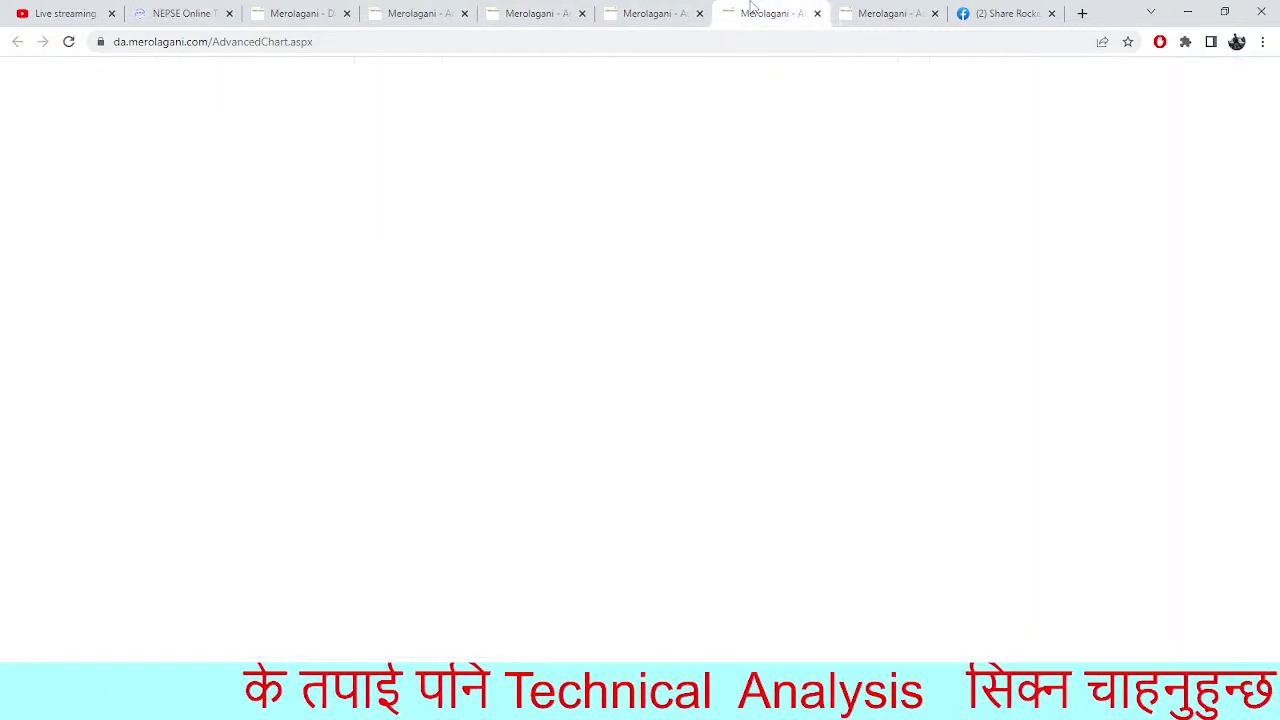
left_click(105, 72)
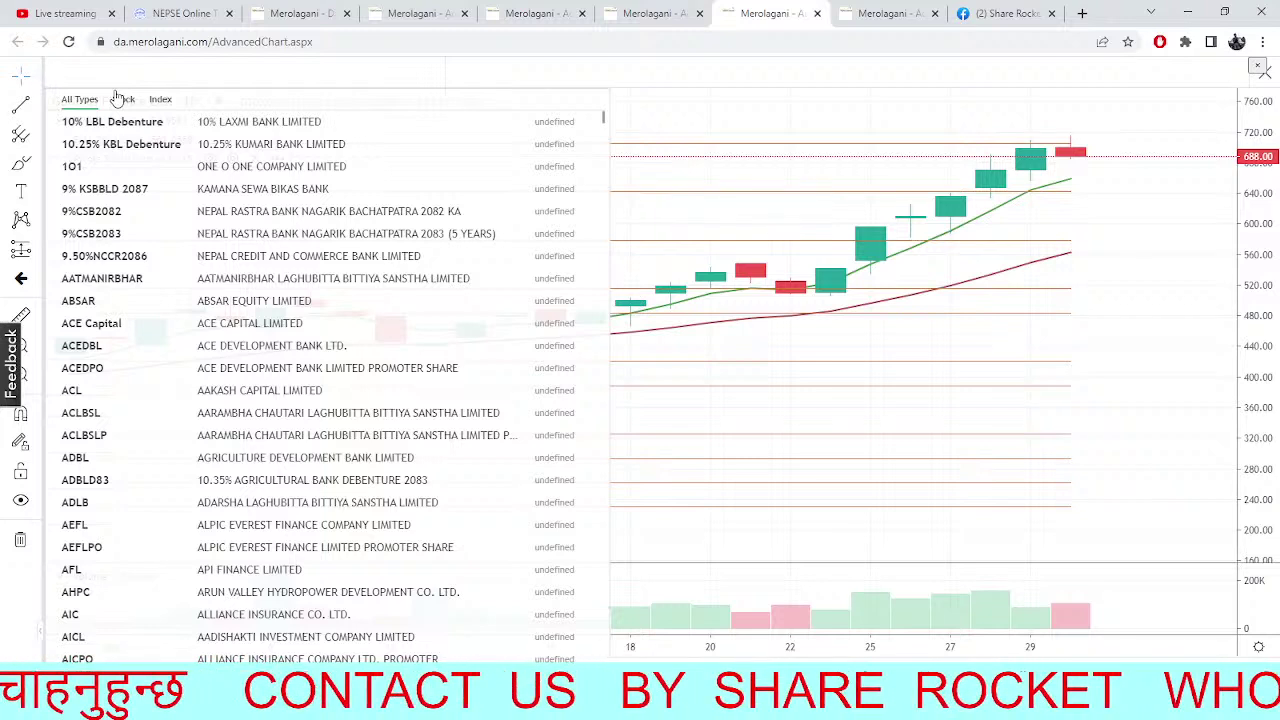
left_click(209, 12)
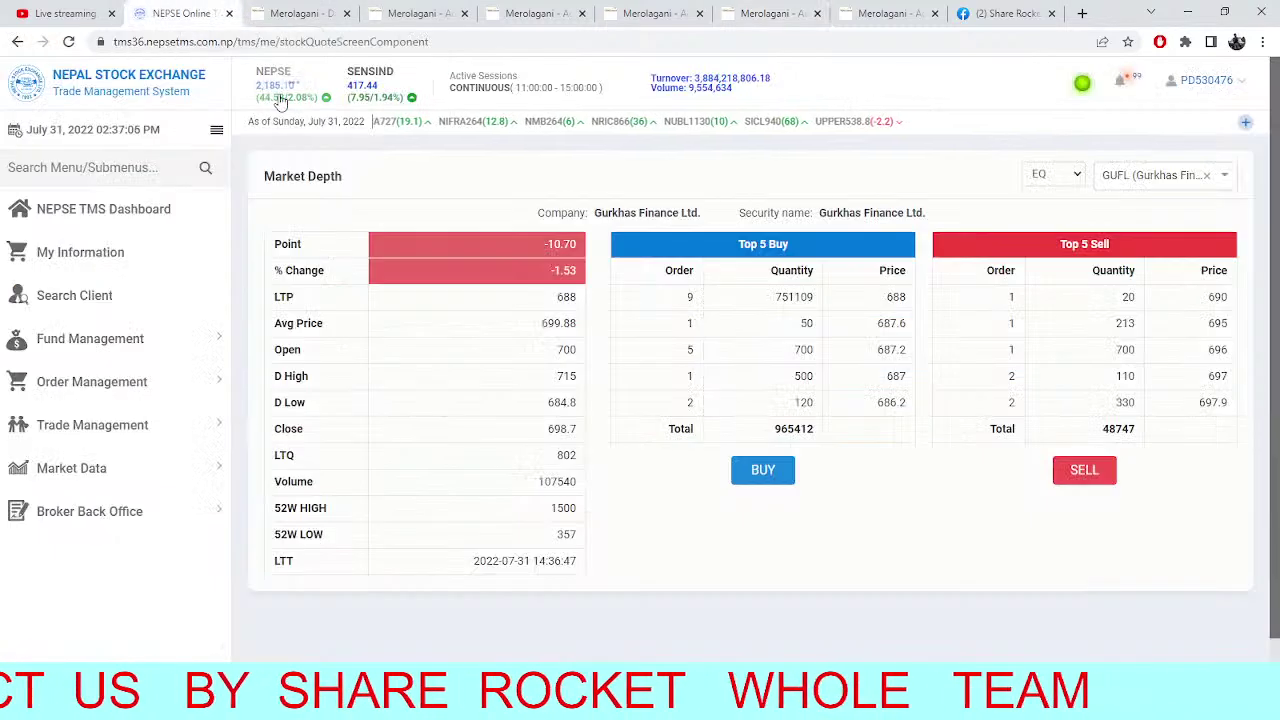
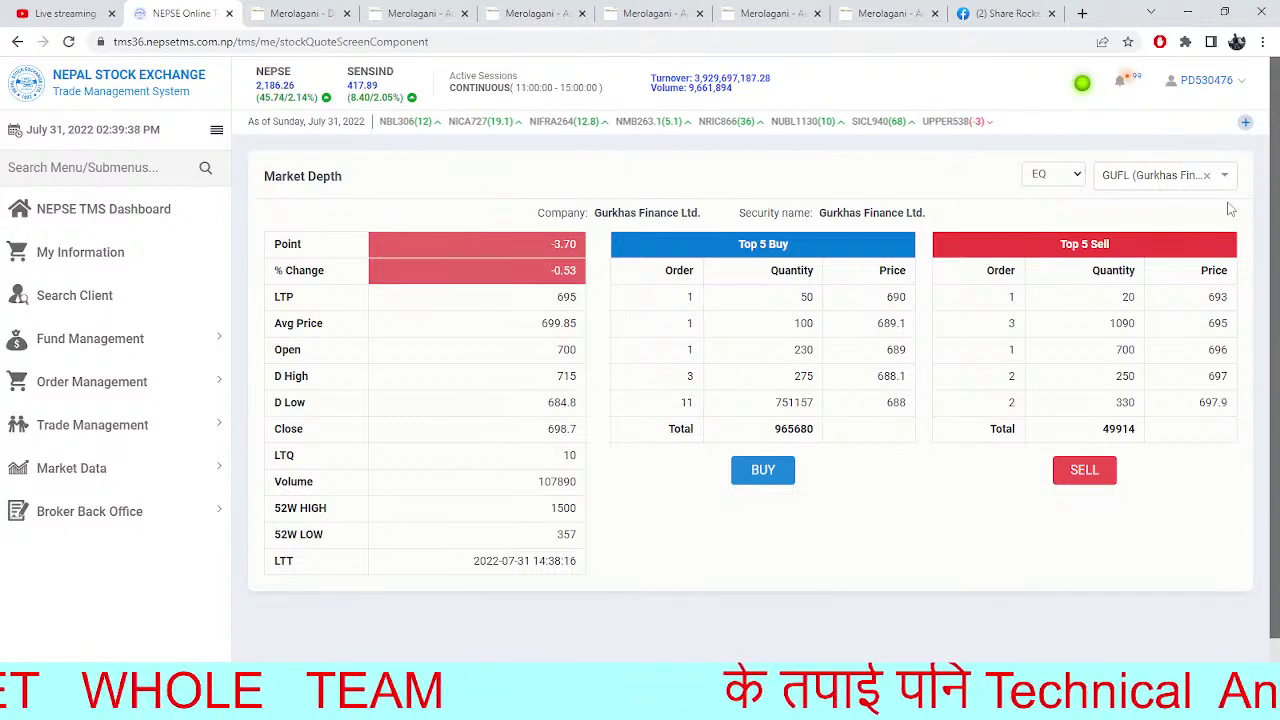
Replace GUFL with NTC (Nepal Doorsanchar Company Limited) in the trade management system's market depth
left_click(1205, 178)
type("ntc")
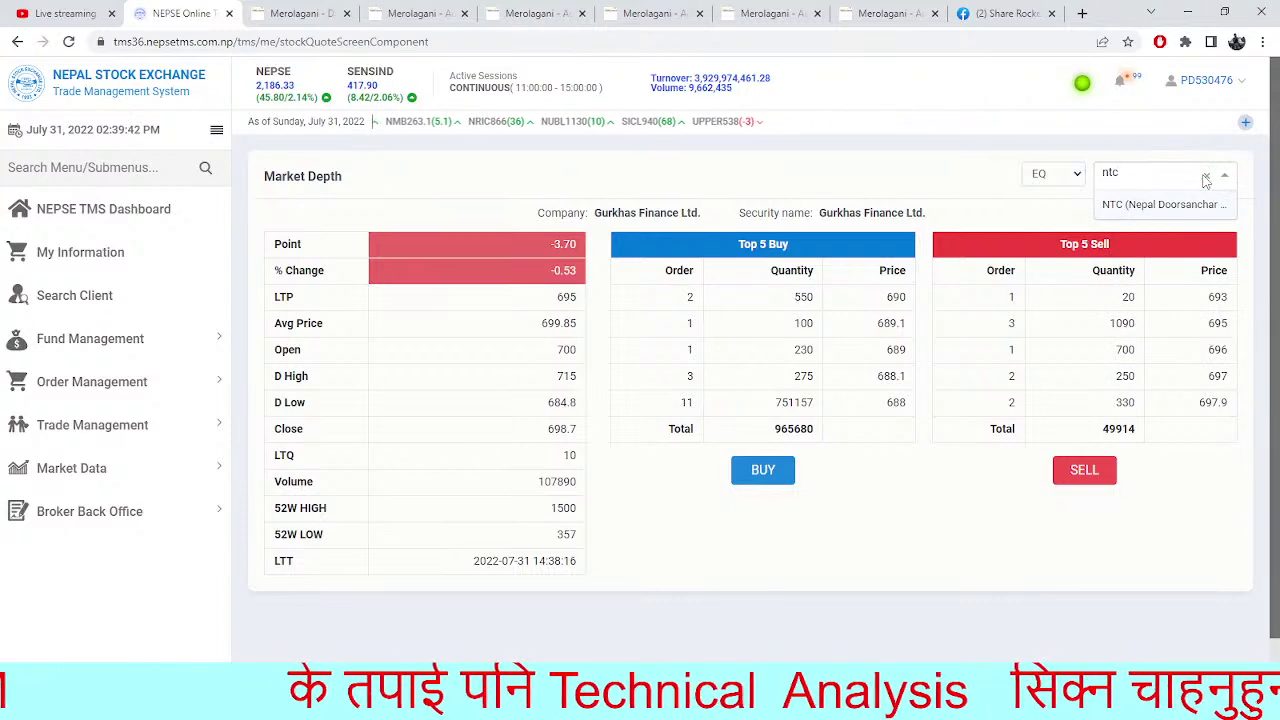
left_click(1158, 208)
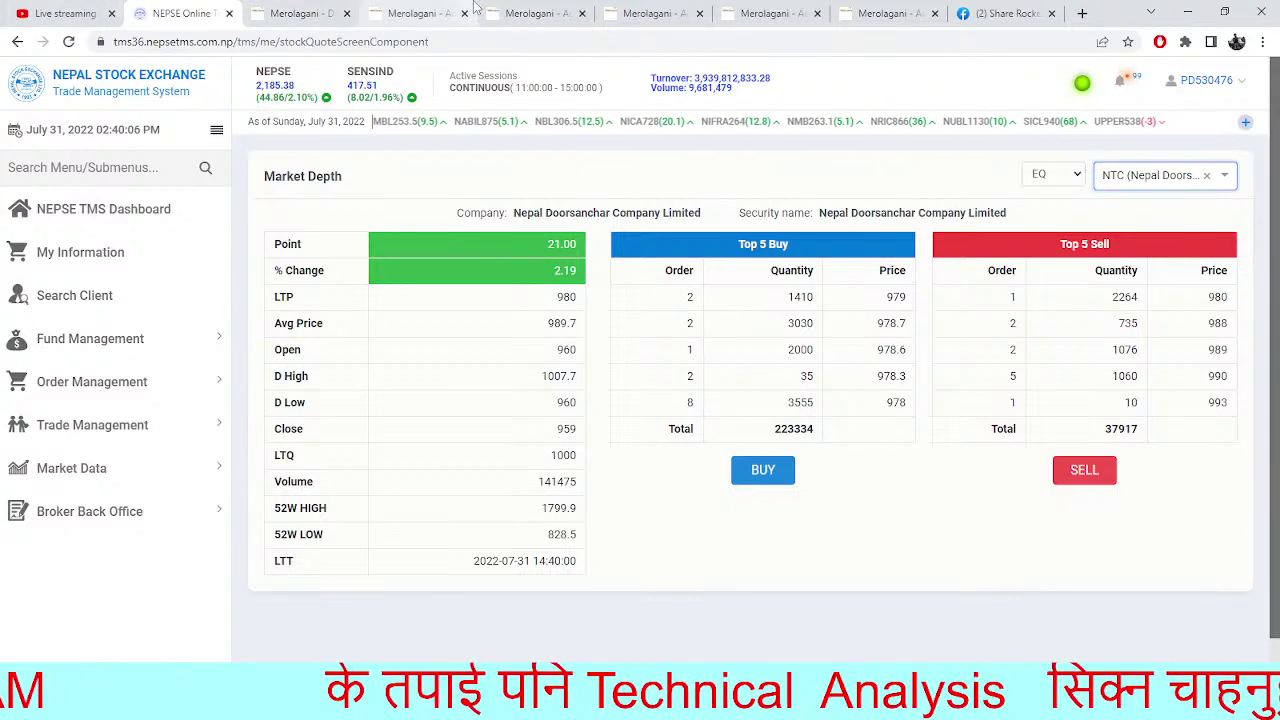
Replace the GUFL daily chart with SPC (Samling Power Company Limited)
left_click(420, 13)
left_click(540, 13)
left_click(640, 10)
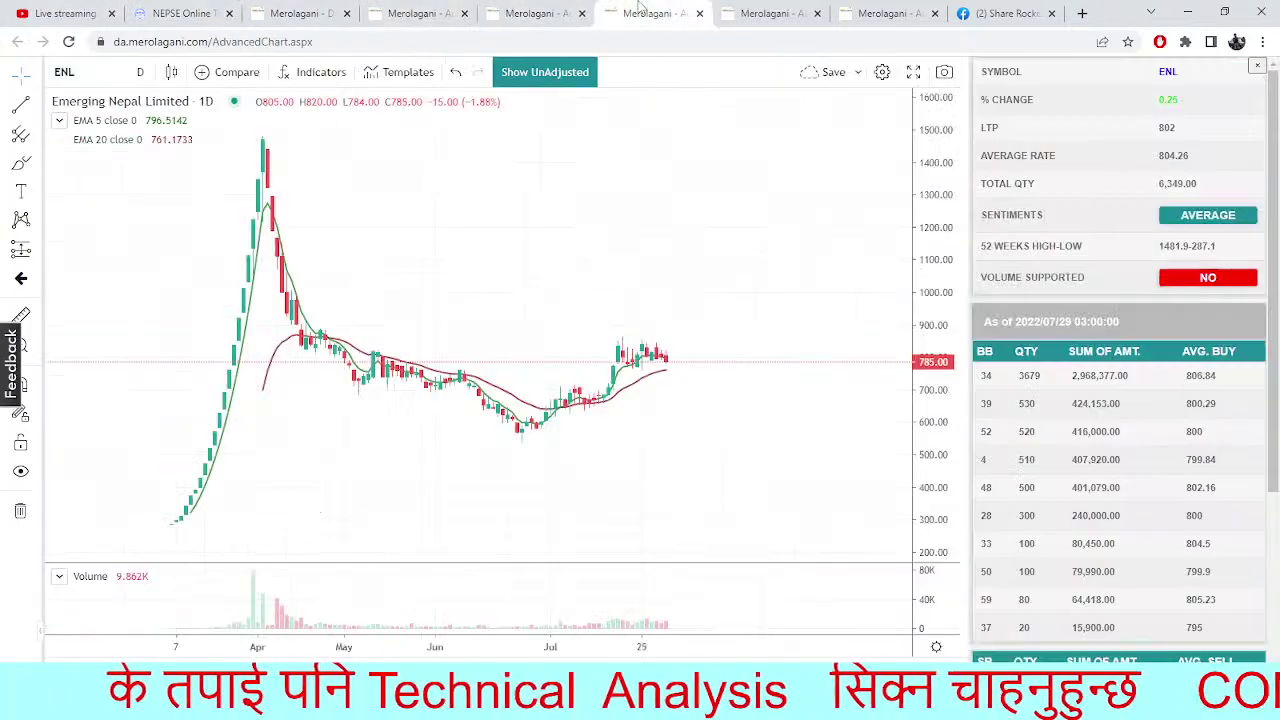
left_click(757, 9)
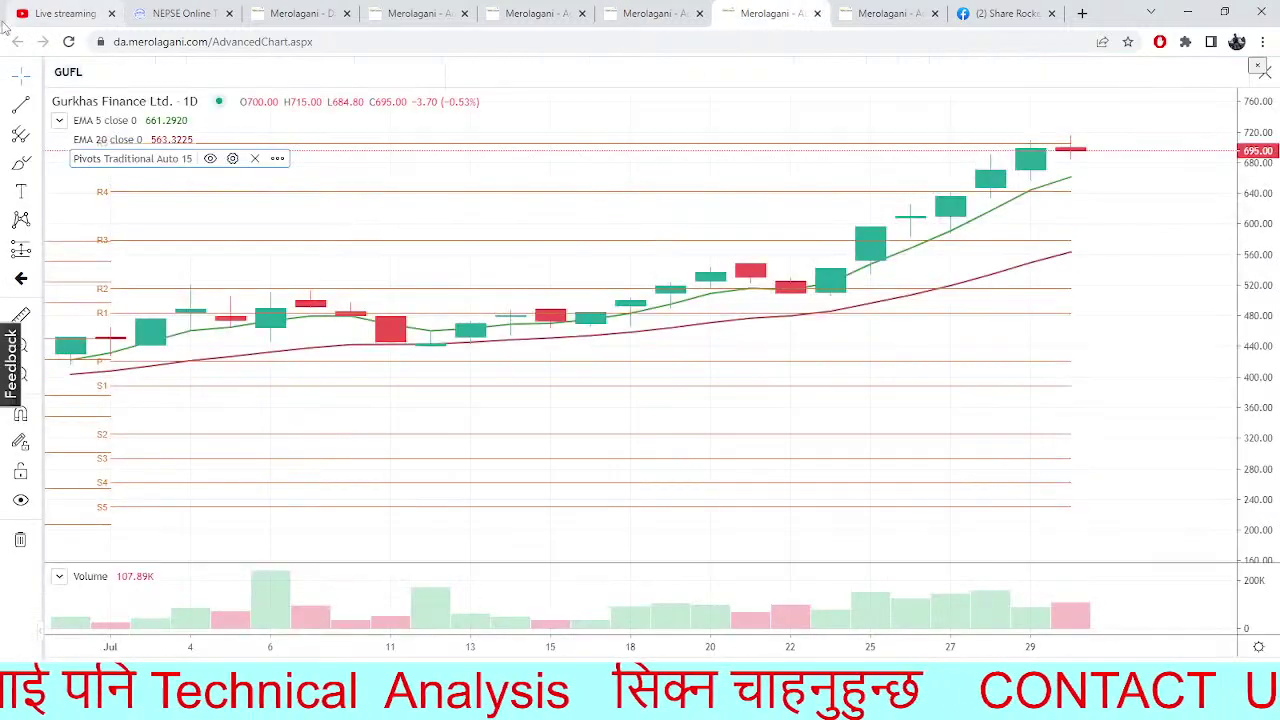
left_click(86, 79)
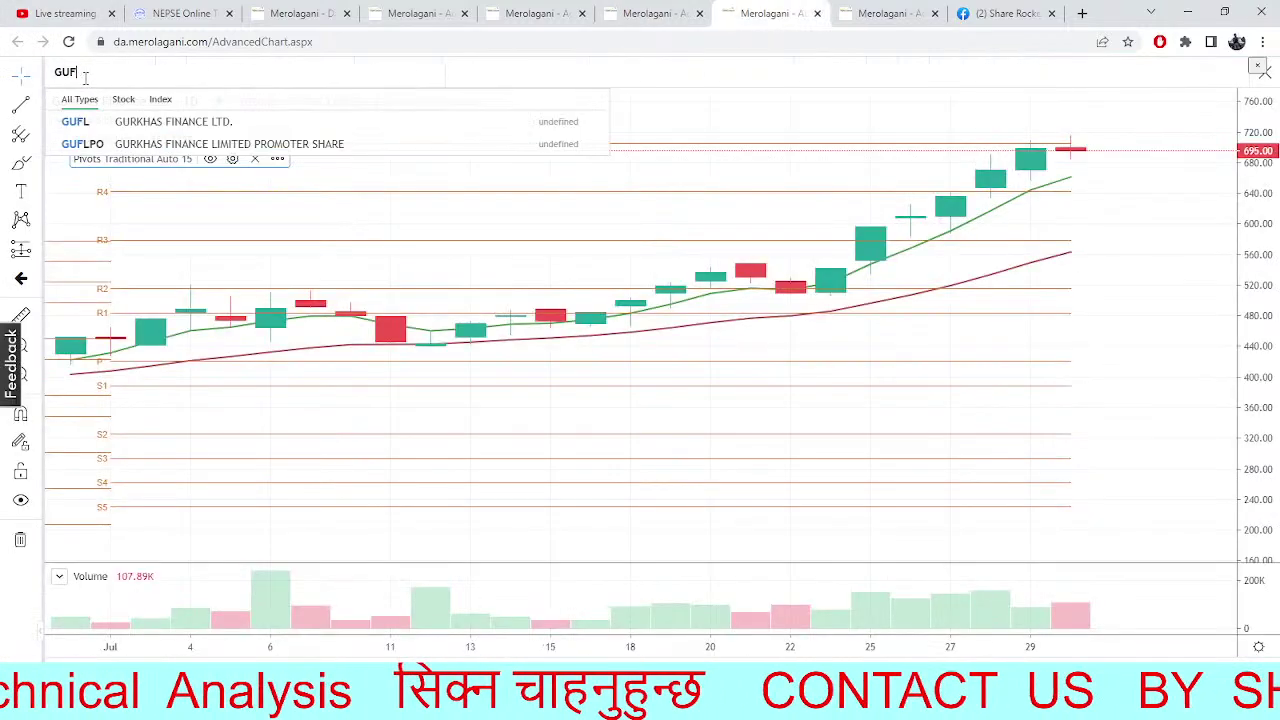
key("BackSpace")
type("SPC")
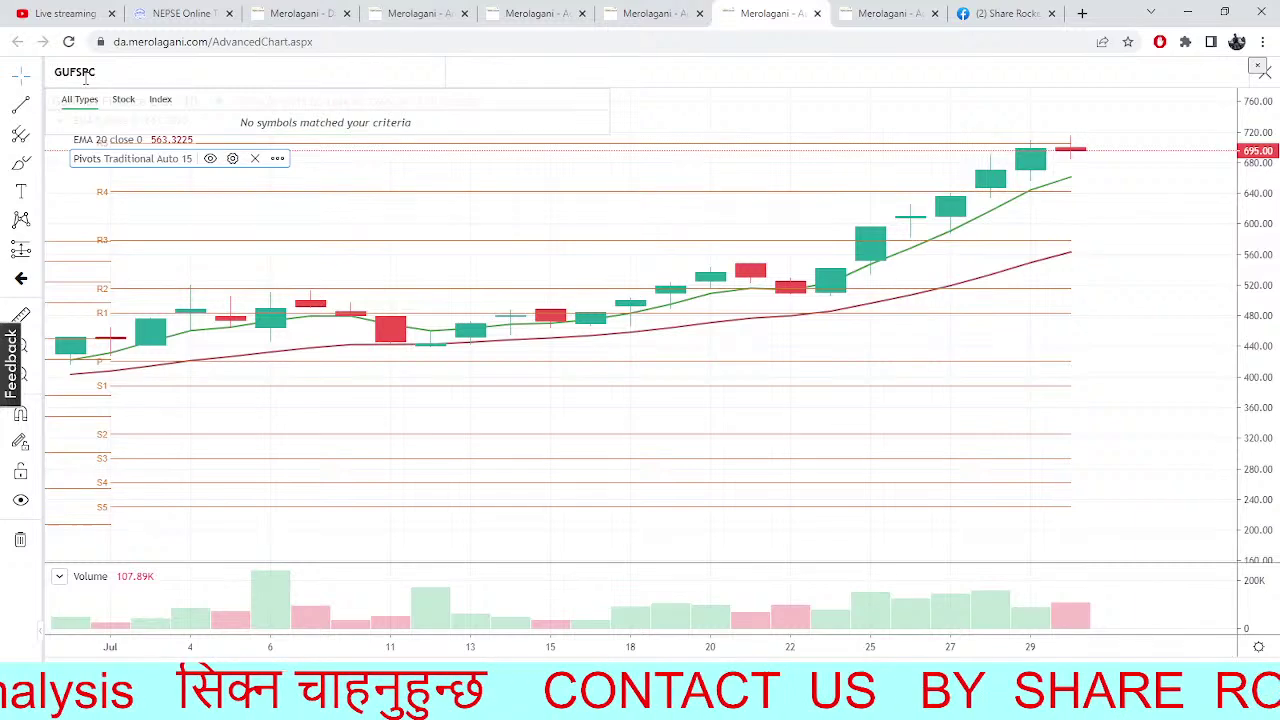
key("BackSpace")
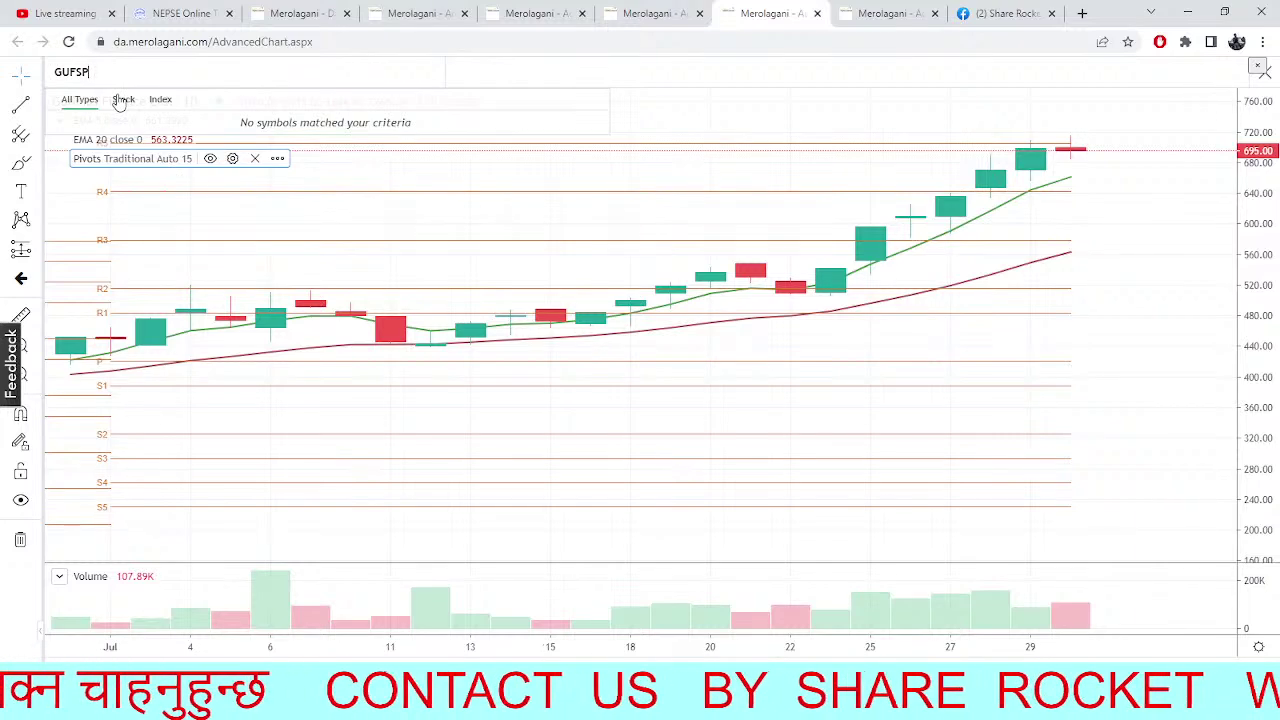
key("ctrl+a")
type("SPC")
left_click(148, 121)
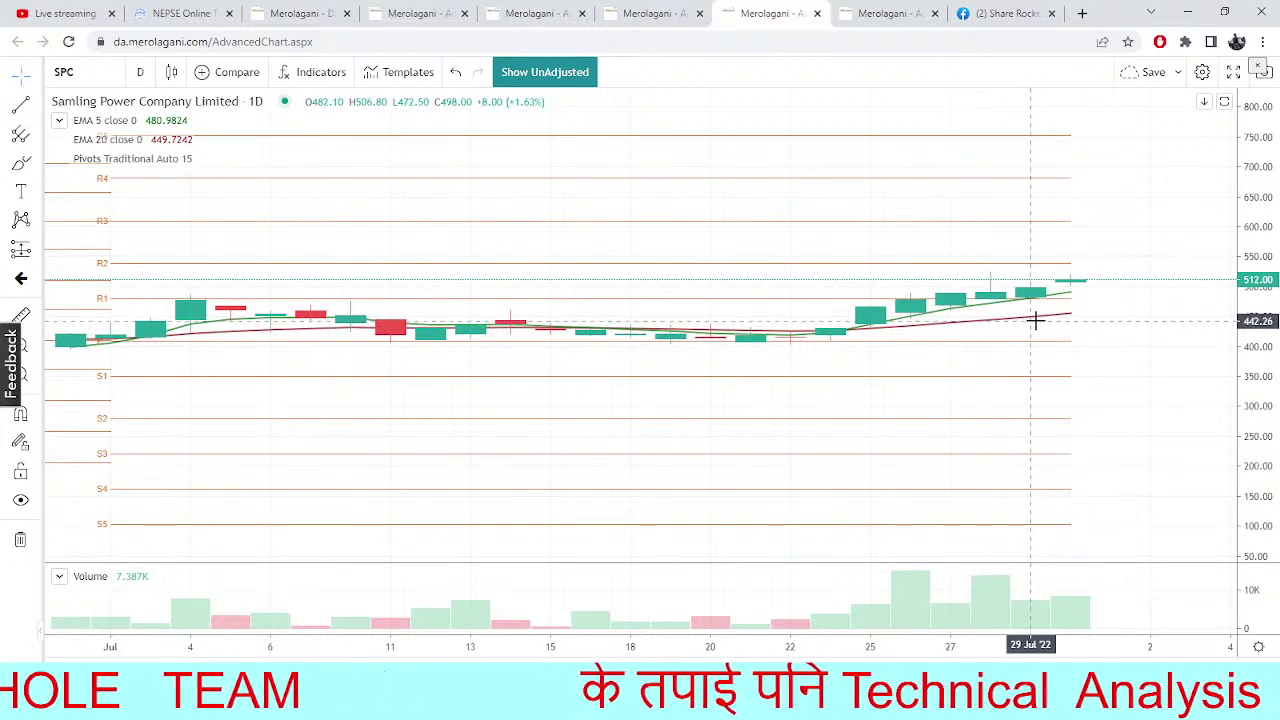
Examine SPC's July candles and volume bars against the pivot levels
left_click_drag(1035, 320, 1014, 349)
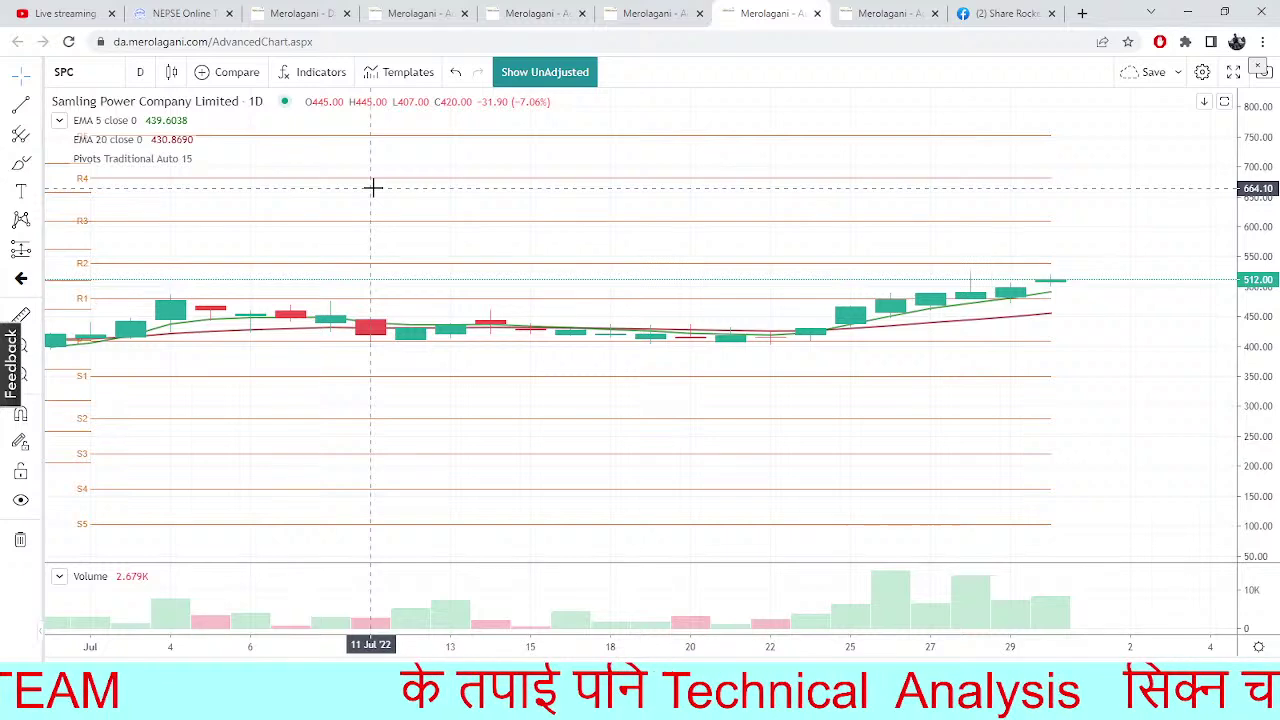
left_click_drag(968, 416, 974, 454)
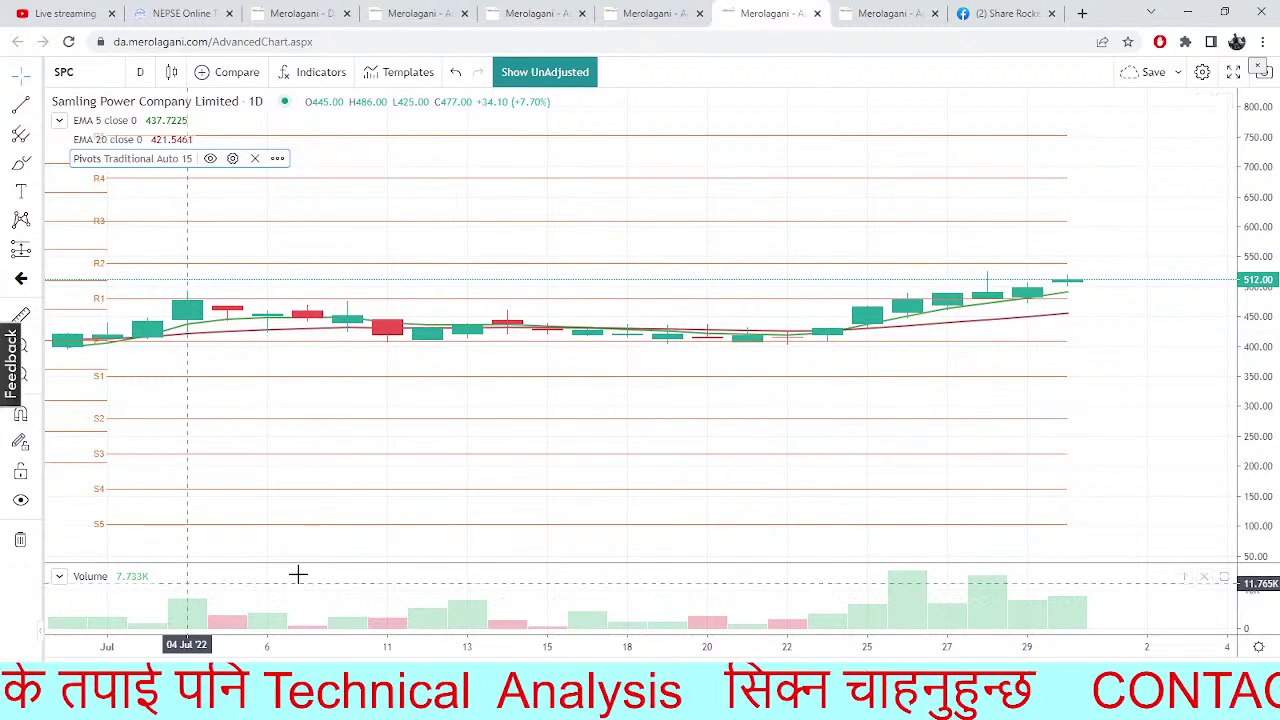
left_click_drag(273, 583, 180, 630)
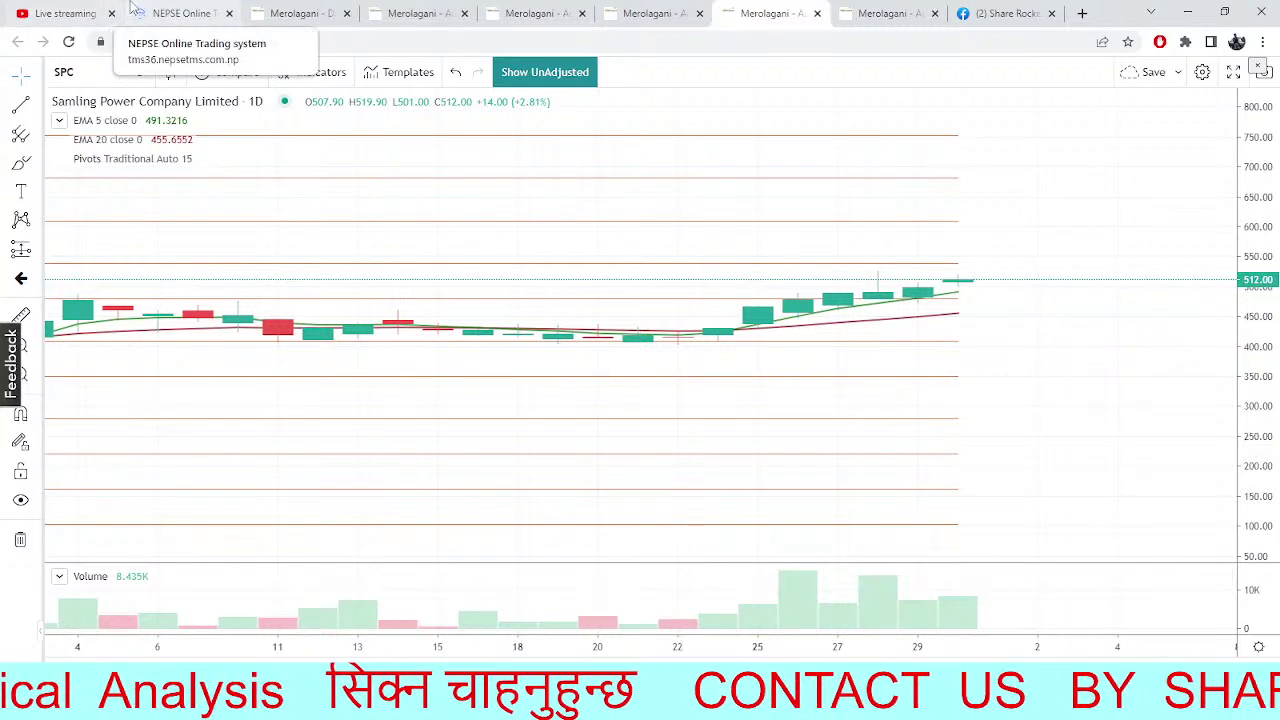
Review NTC's market depth, SHPC's financial analysis, the NEPSE and sector multi-charts and the ENL daily chart, and return to NTC's market depth
left_click(131, 9)
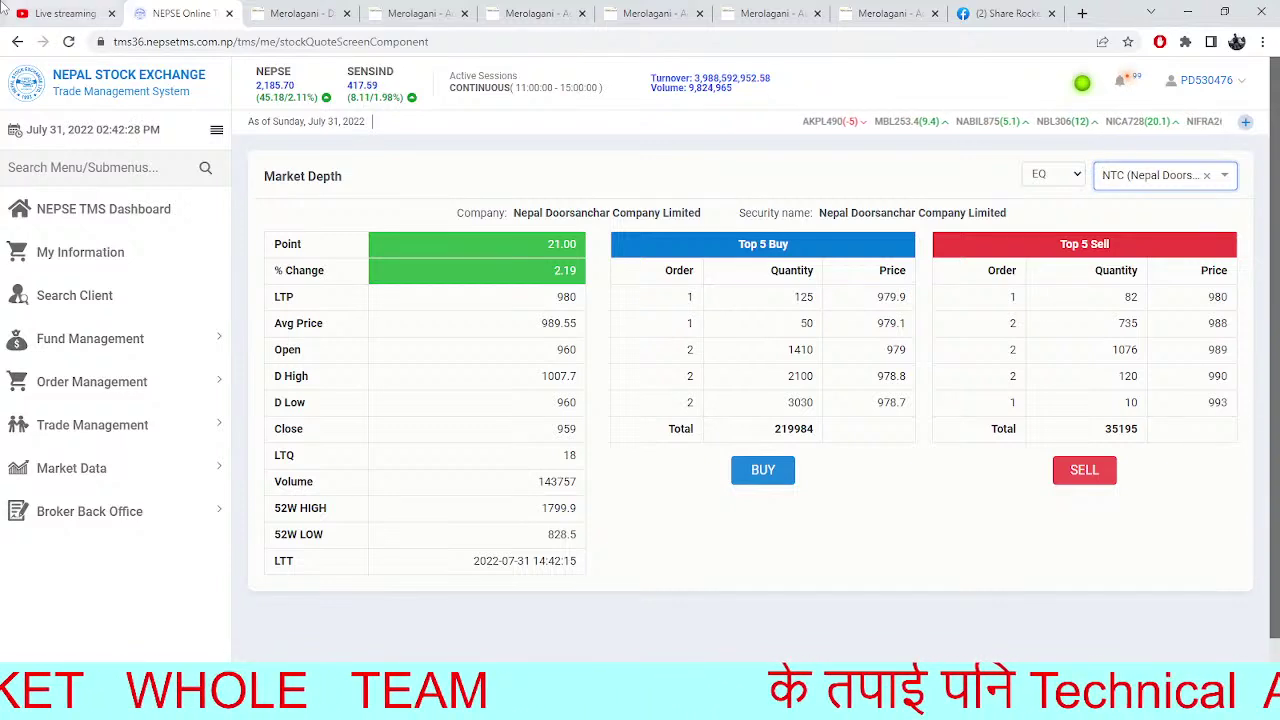
left_click(300, 13)
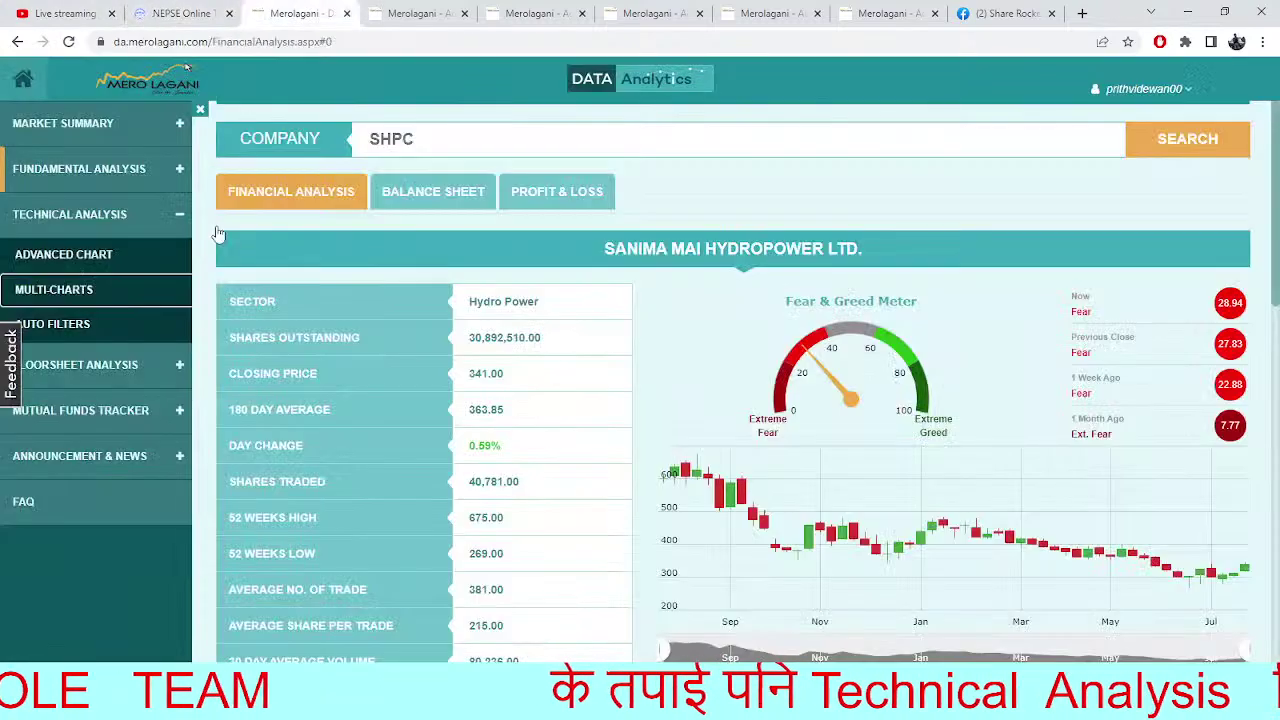
left_click(410, 13)
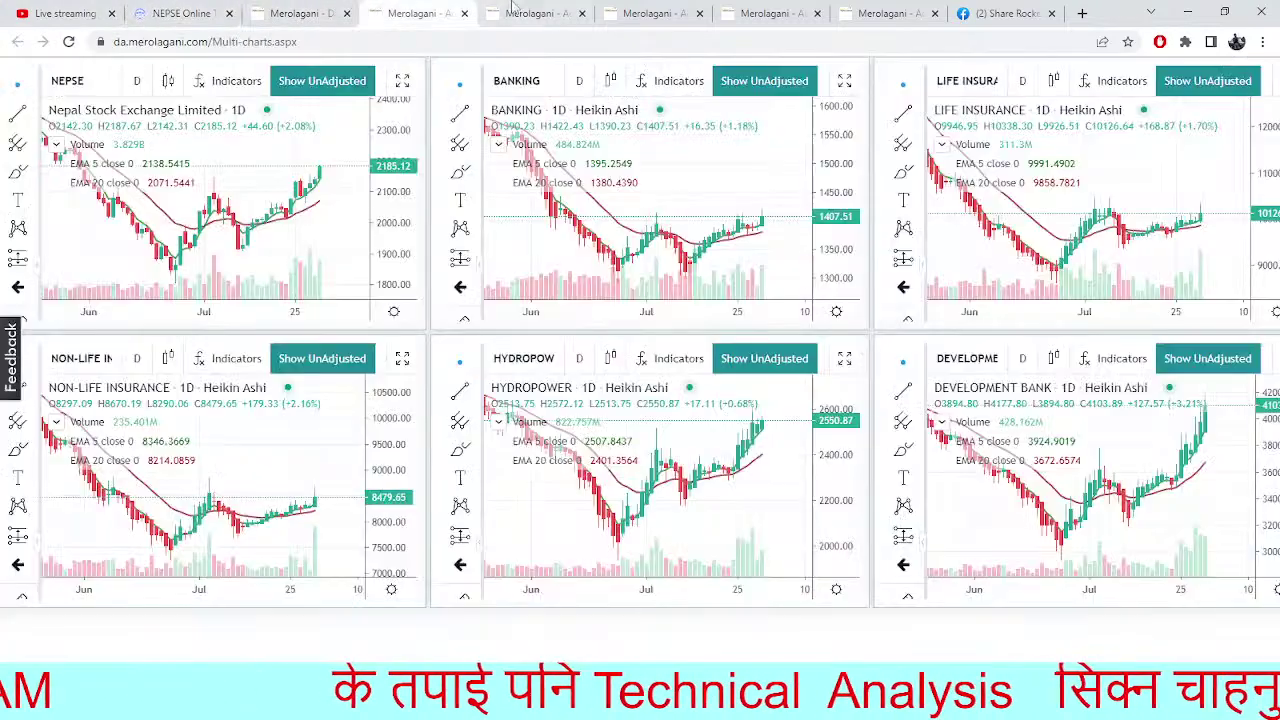
left_click(530, 13)
left_click(637, 10)
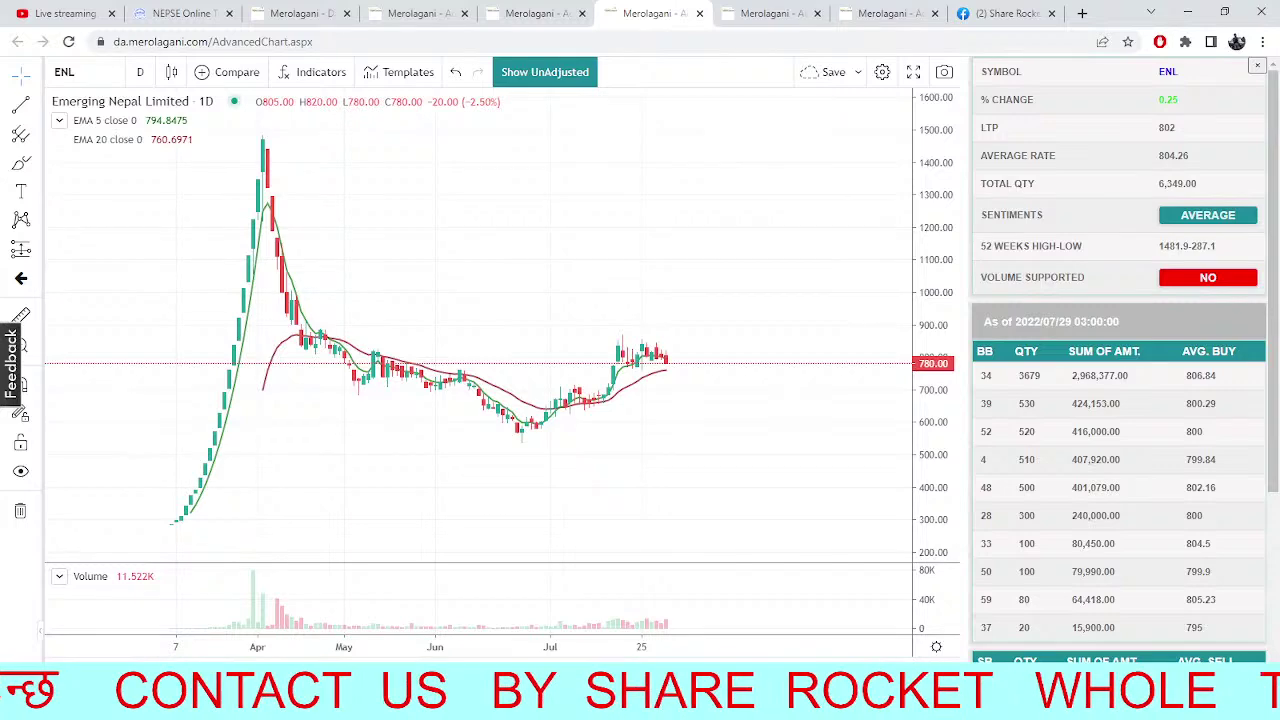
left_click(183, 10)
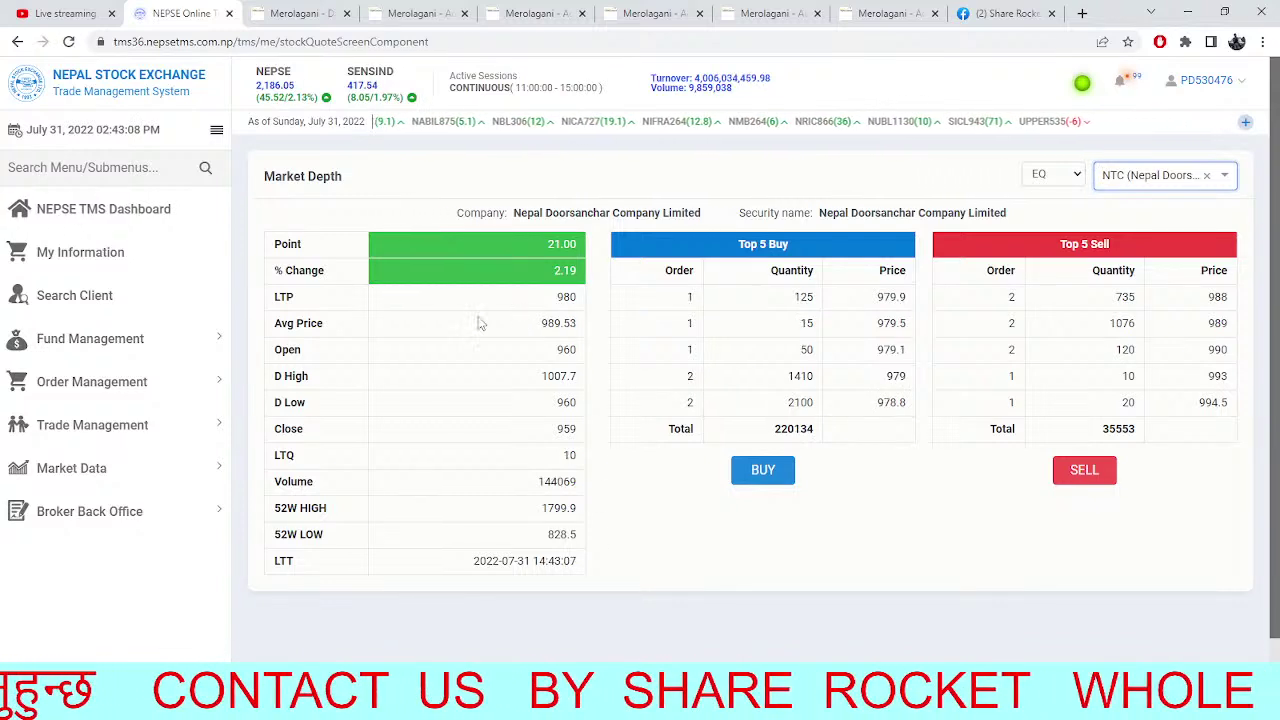
left_click(300, 13)
left_click(186, 10)
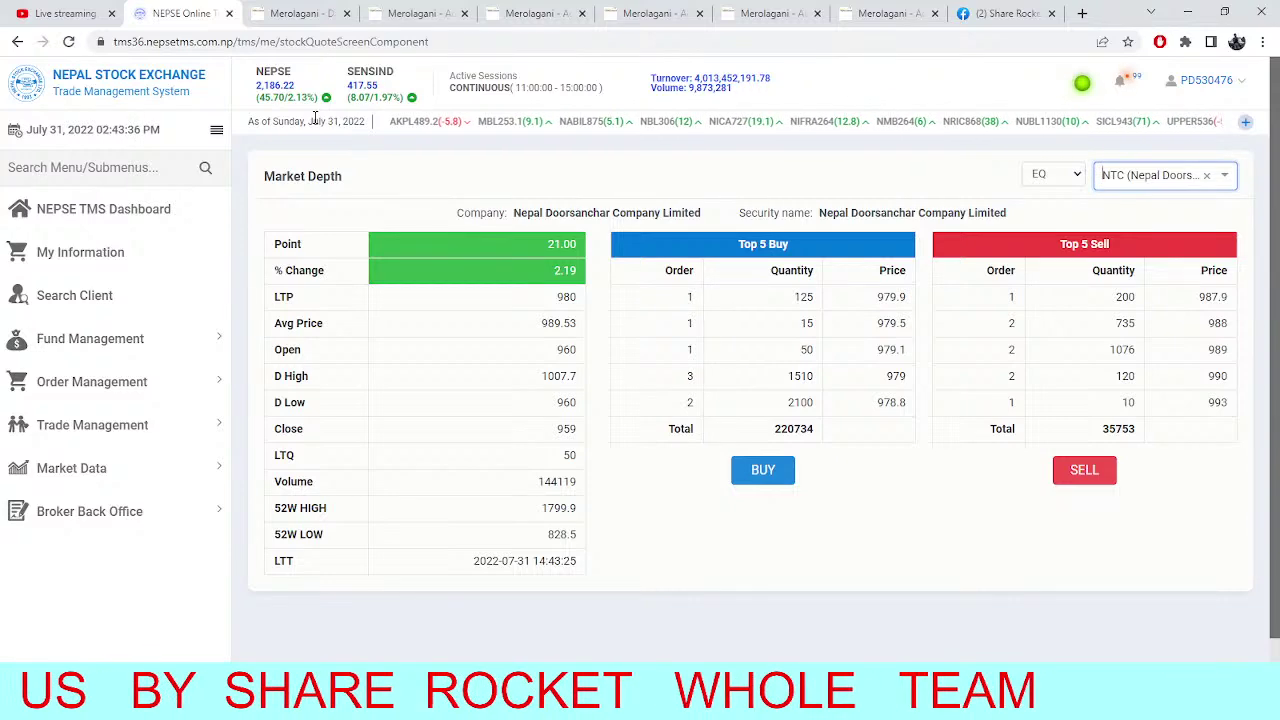
left_click(265, 13)
left_click(214, 8)
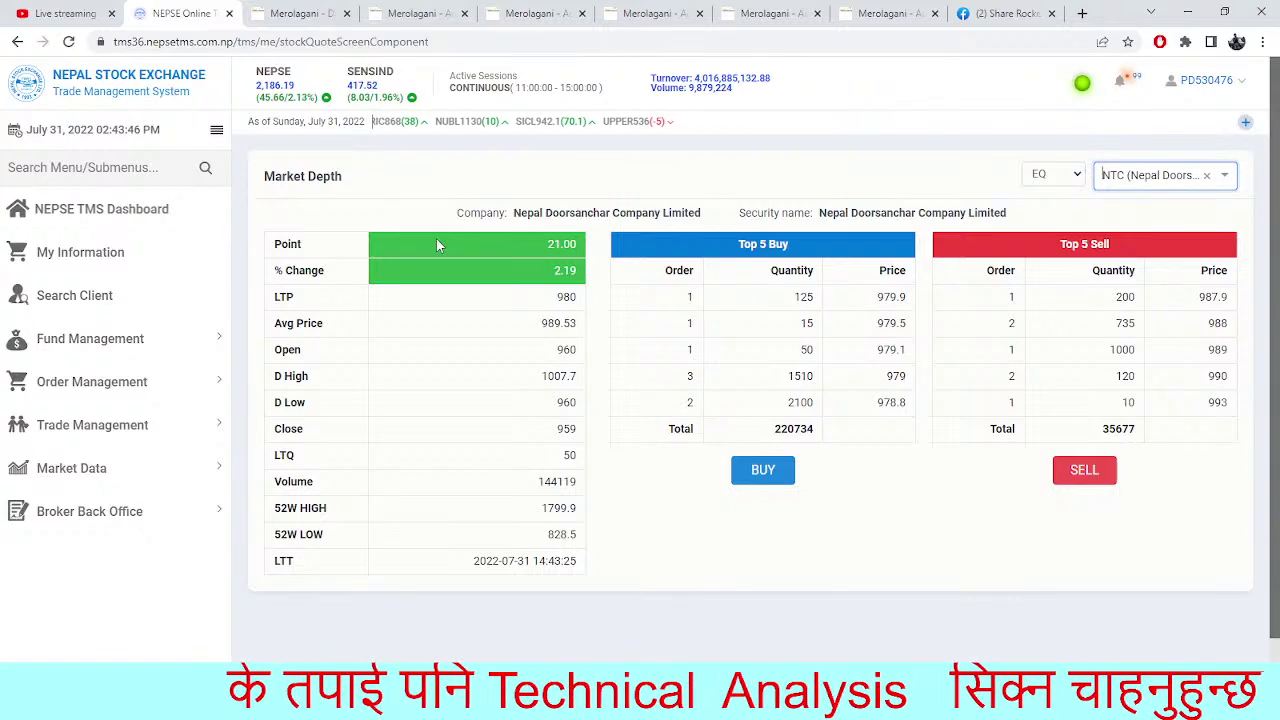
Replace the SPC daily chart with BPCL (Butwal Power Company Limited)
left_click(535, 13)
left_click(652, 13)
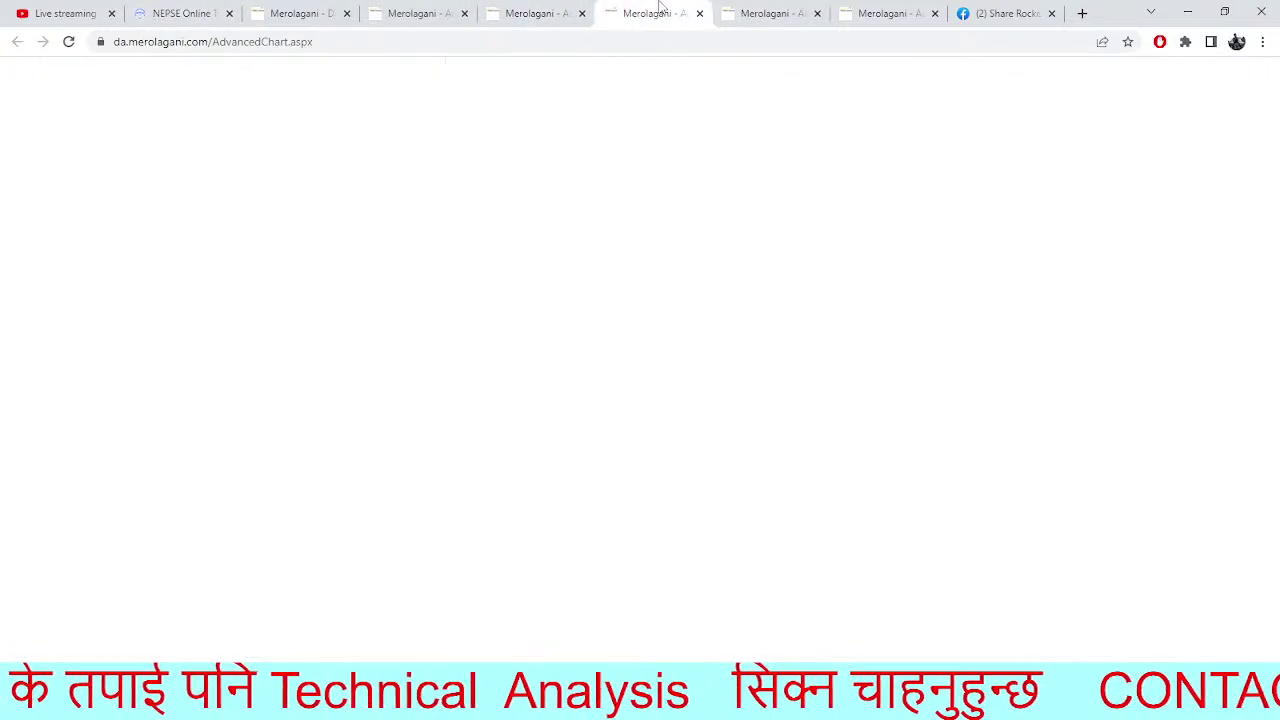
left_click(768, 12)
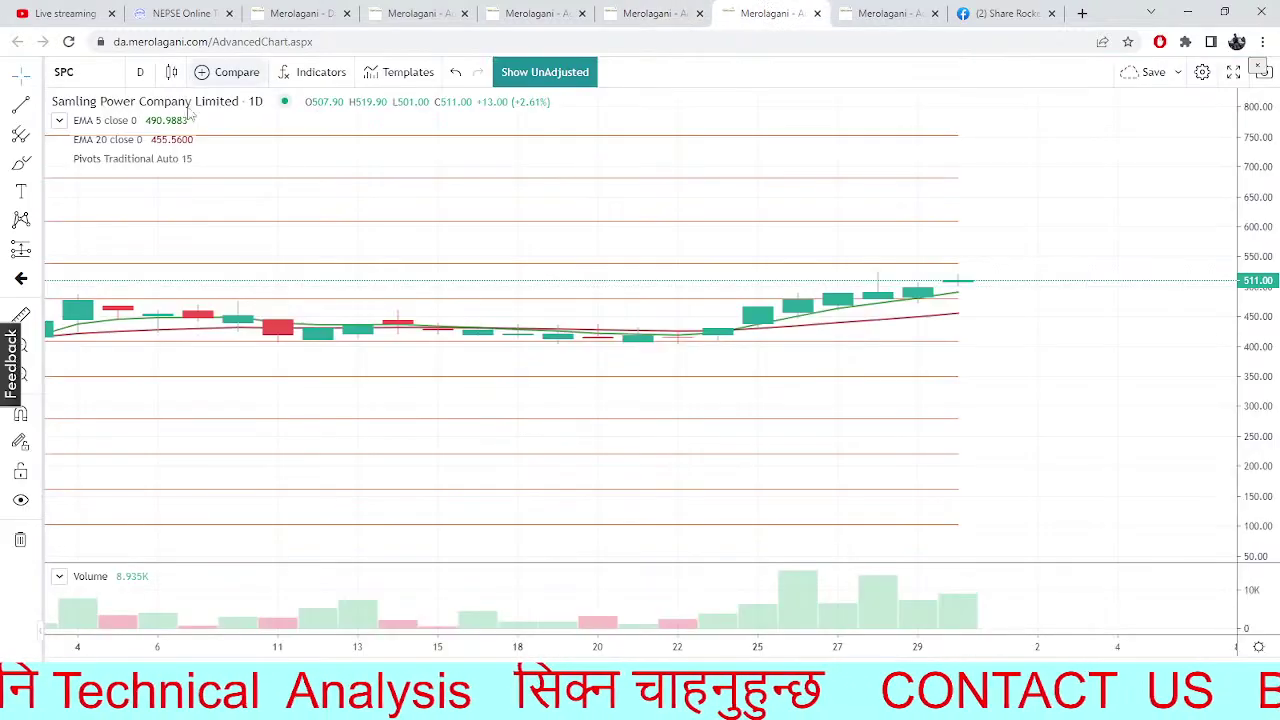
left_click(64, 72)
type("BPCL")
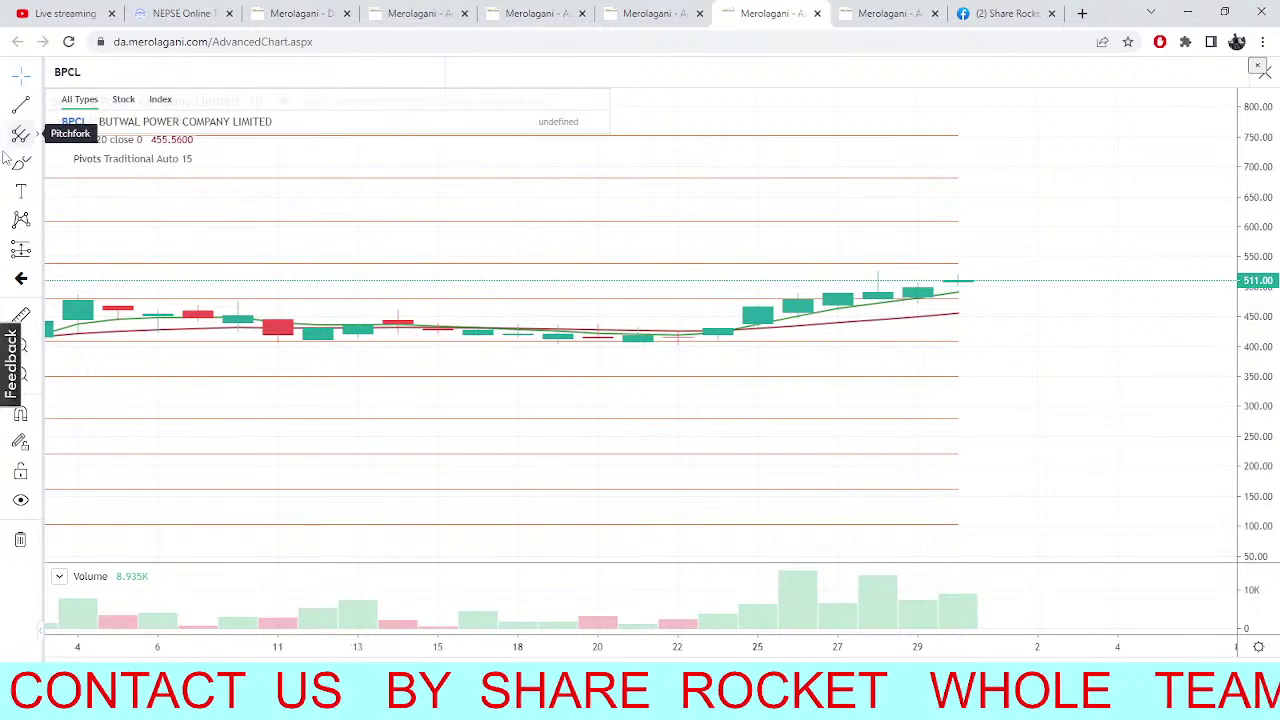
left_click(150, 124)
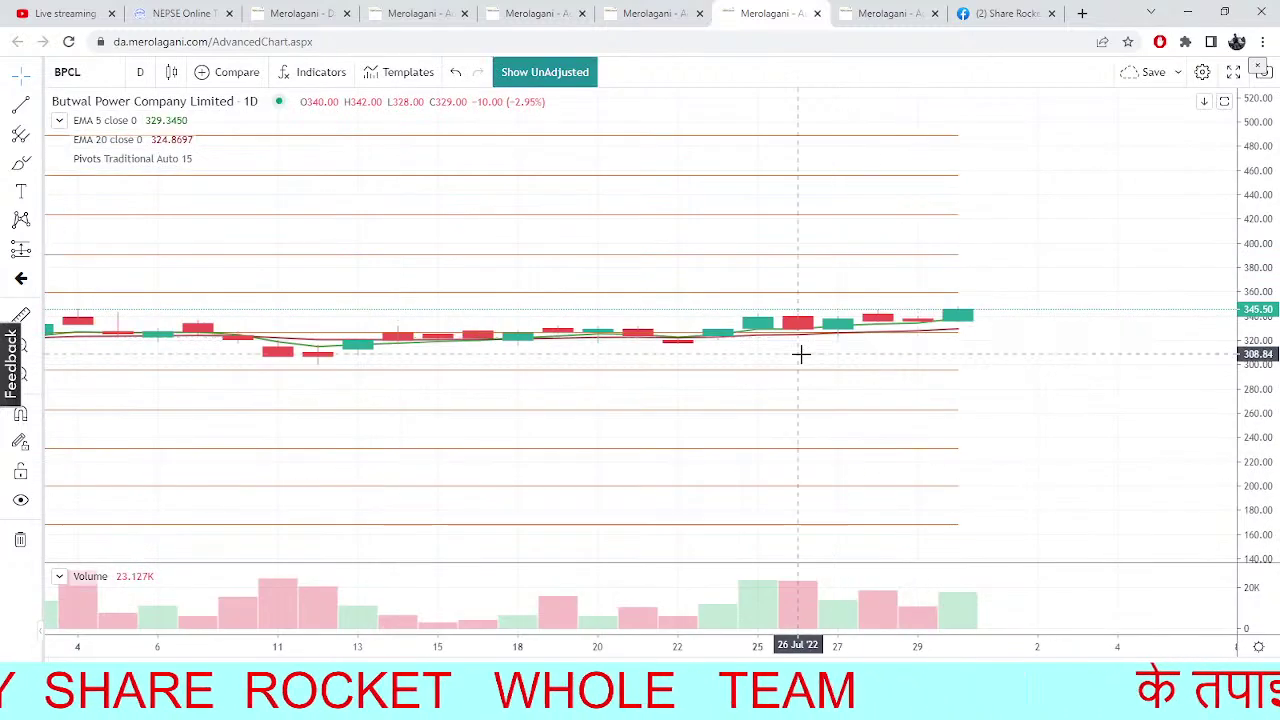
Examine BPCL's late June and July candles against the moving averages and pivot levels
left_click_drag(777, 406, 943, 369)
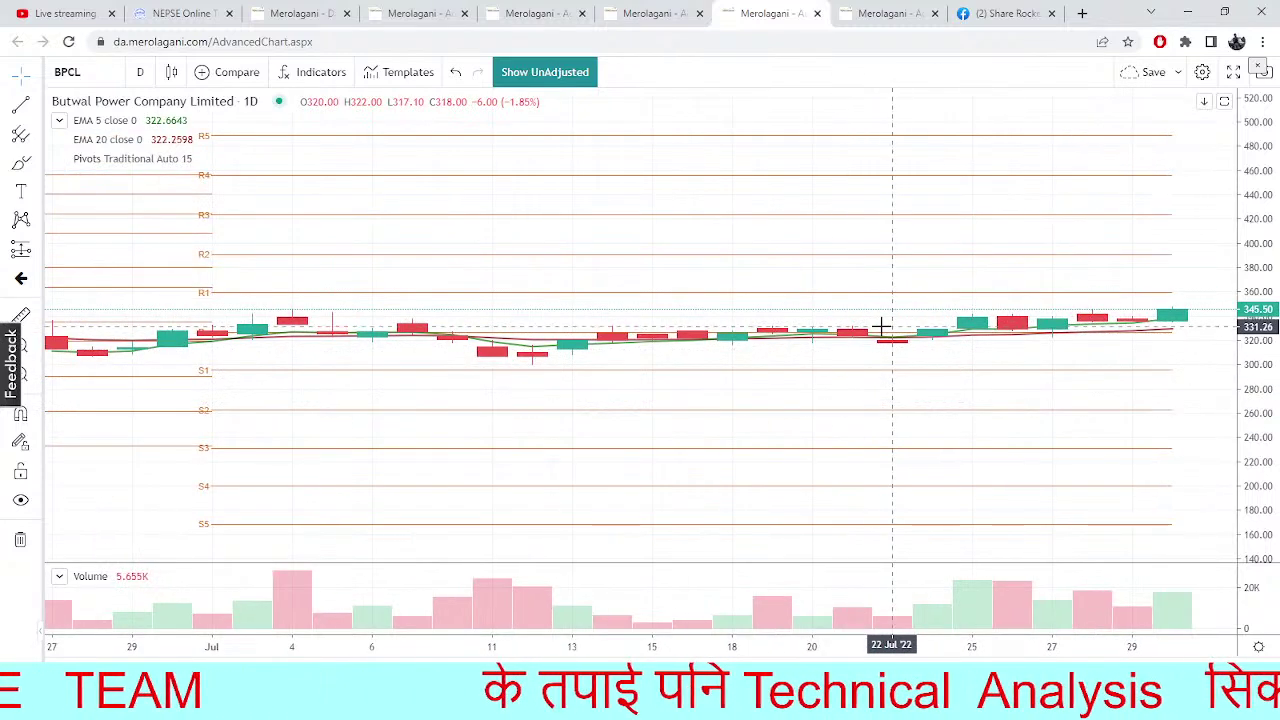
left_click_drag(560, 423, 512, 389)
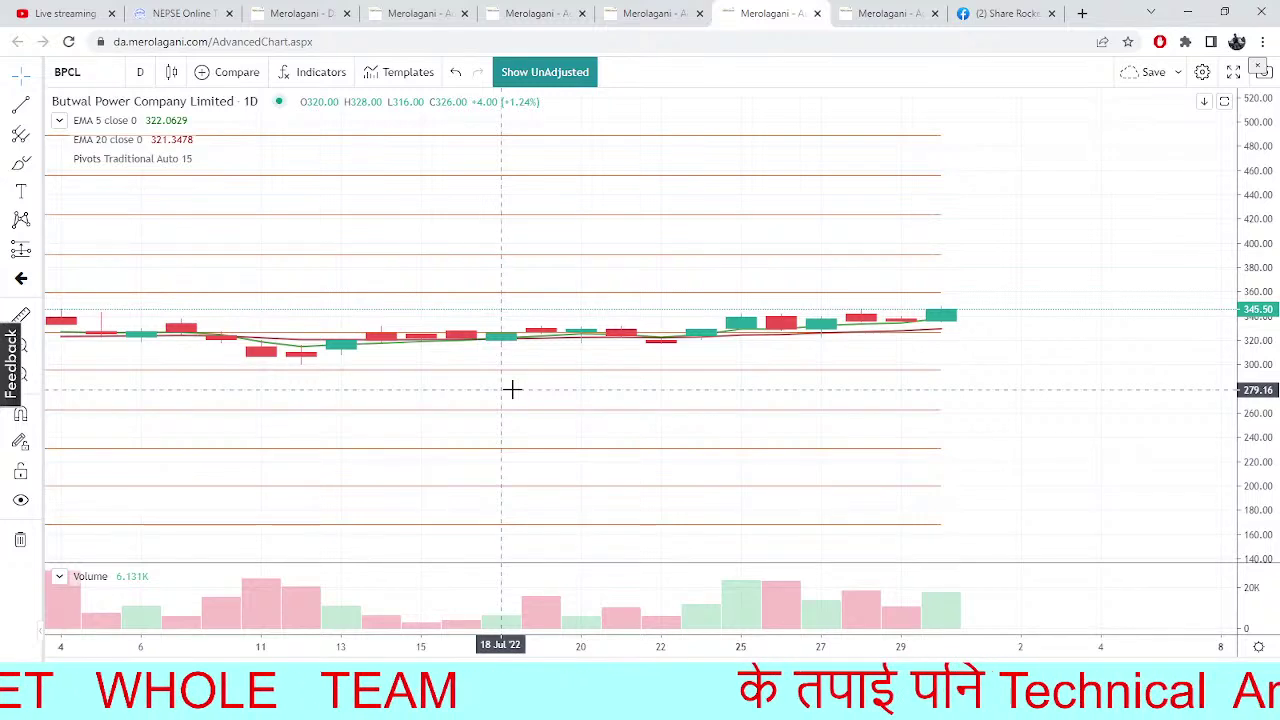
scroll(512, 389, "left", 5)
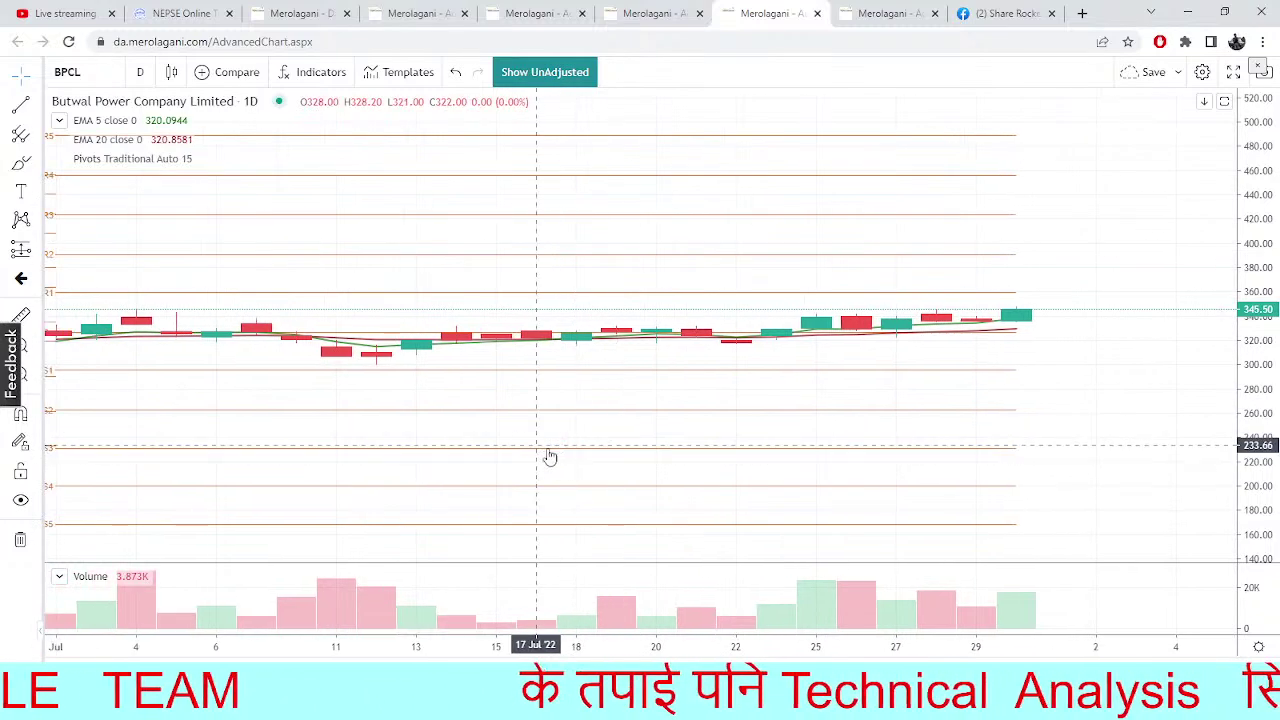
scroll(534, 434, "right", 2)
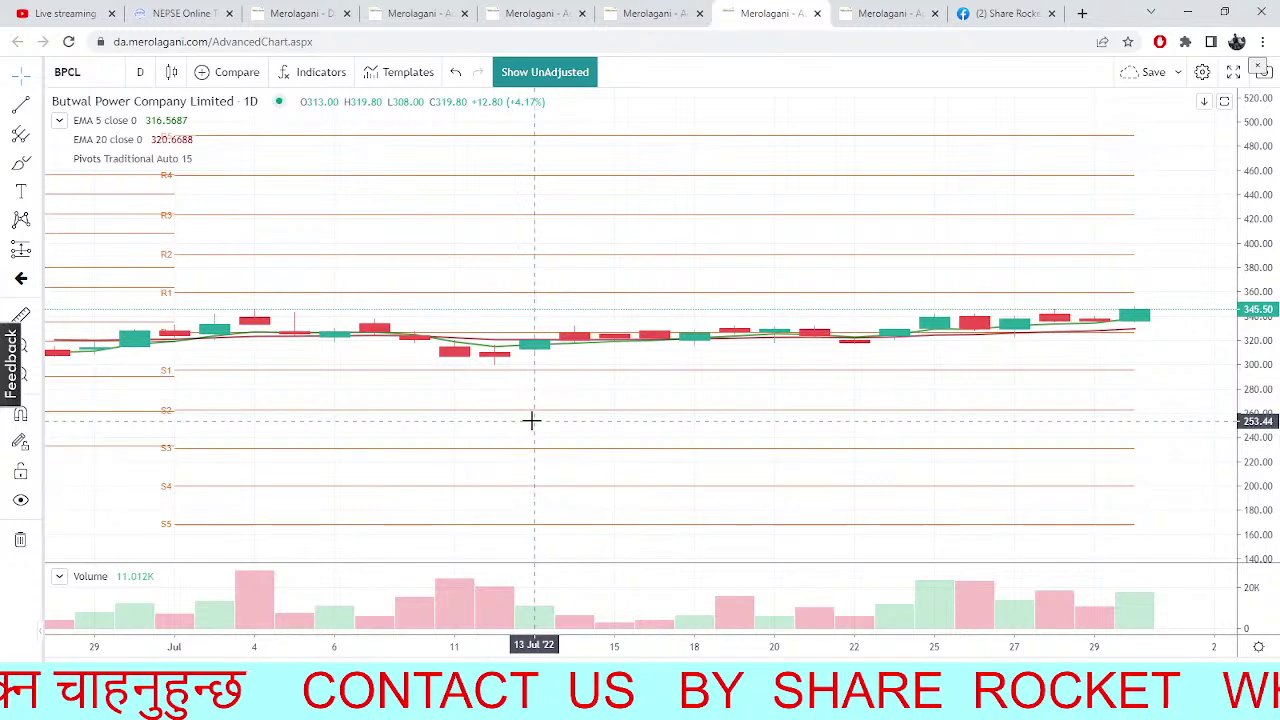
left_click(79, 76)
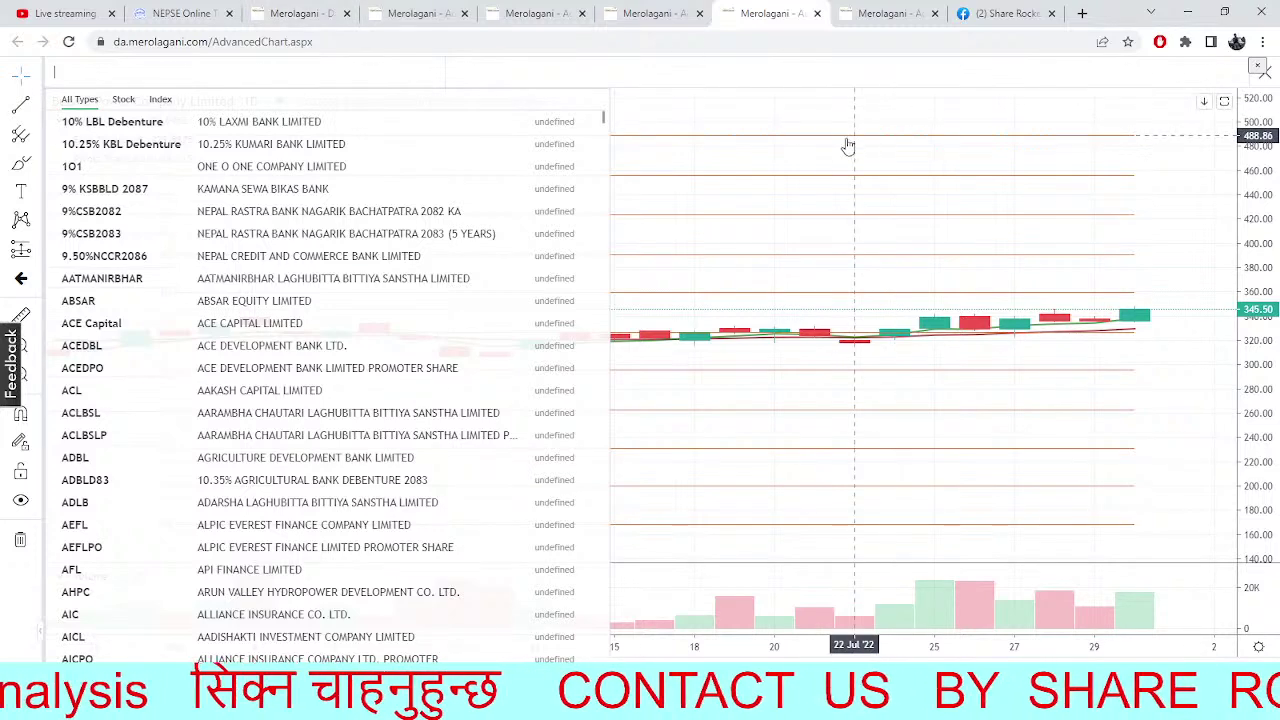
left_click(818, 260)
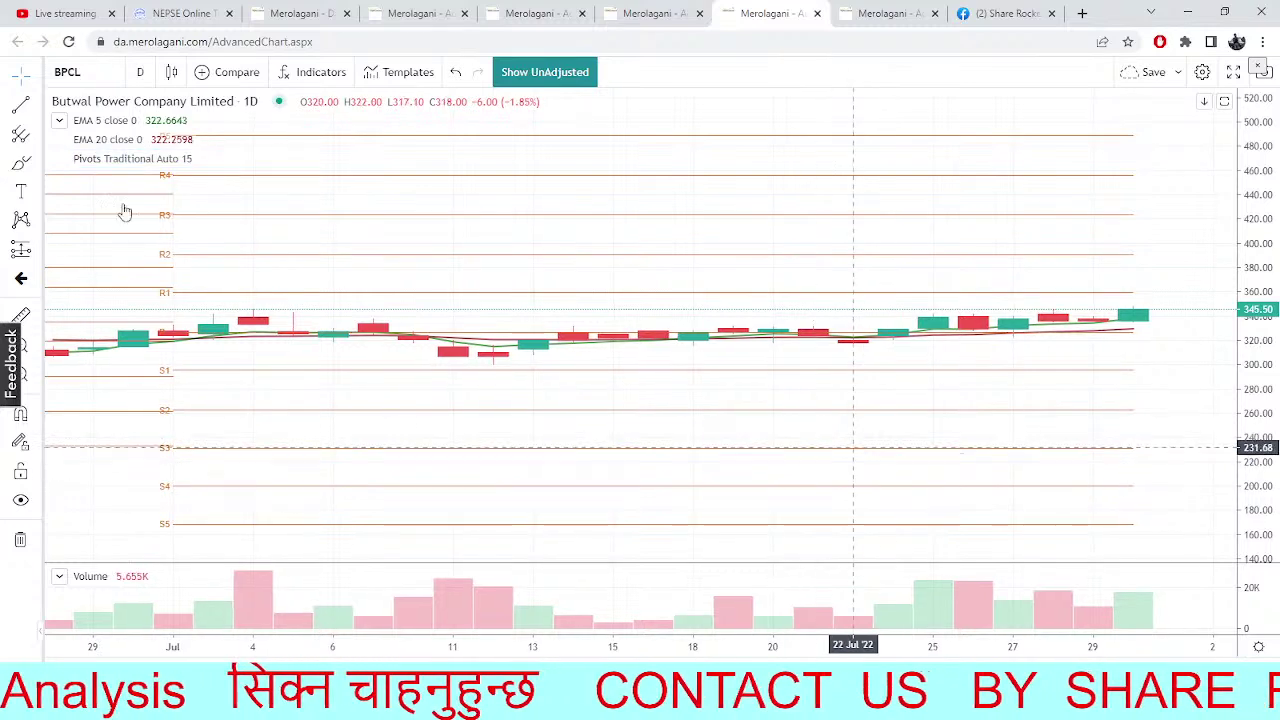
Check NTC's market depth, the NEPSE and sector multi-charts and the ENL daily chart
left_click(180, 13)
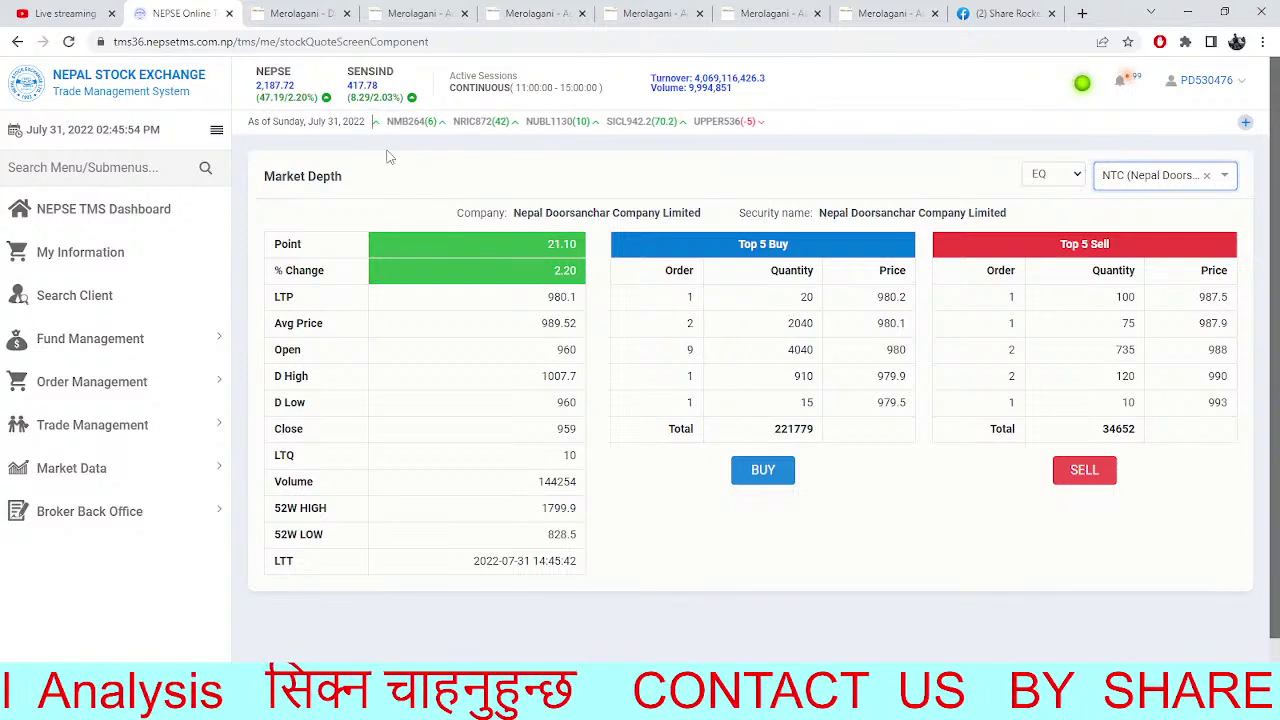
left_click(416, 12)
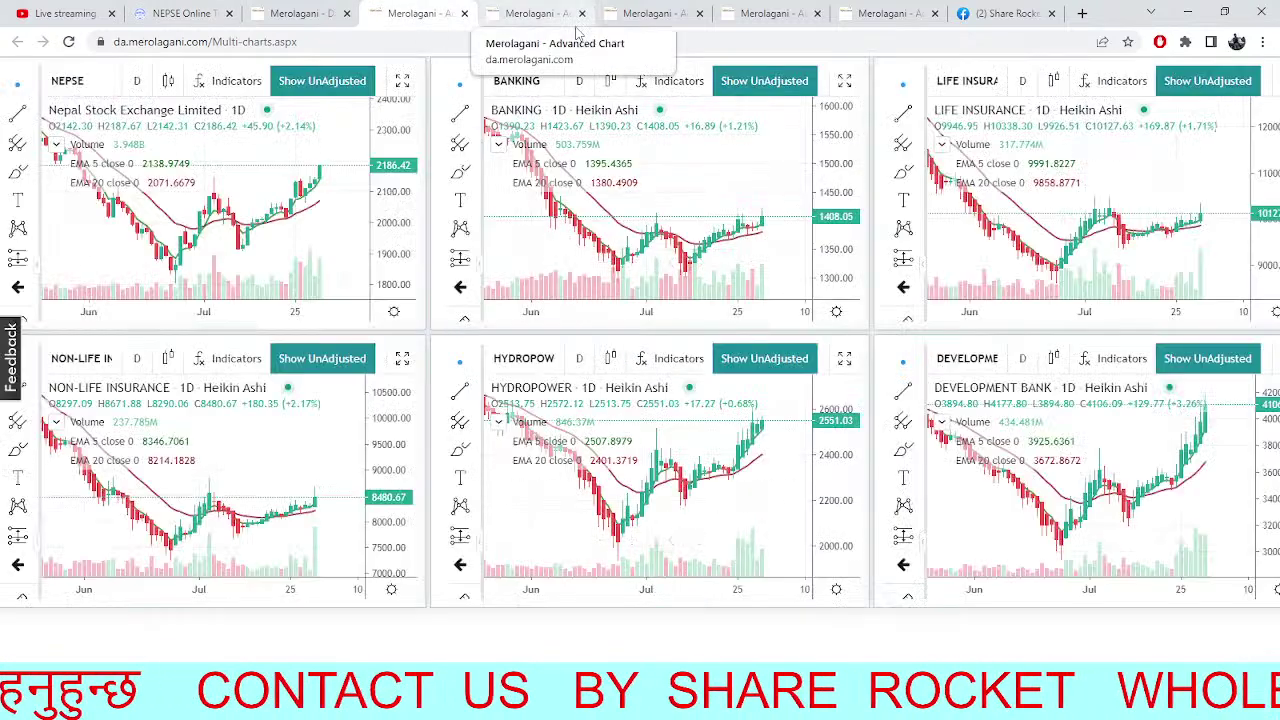
left_click(666, 12)
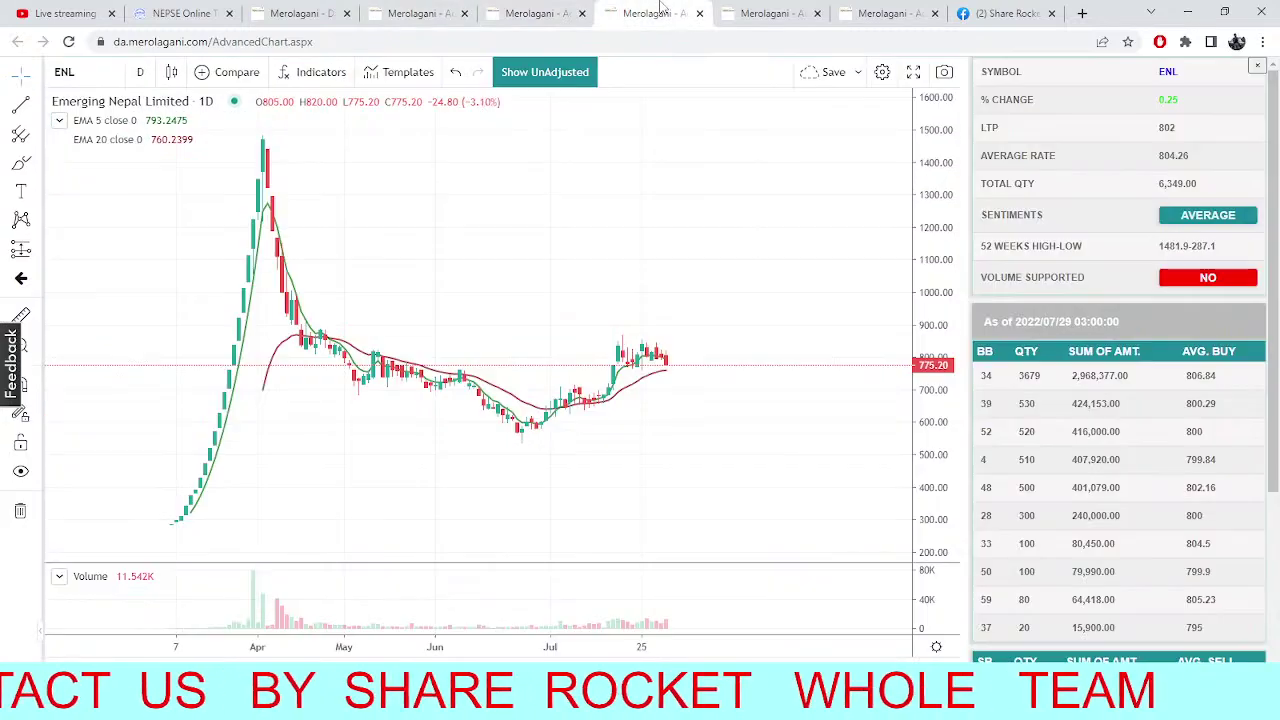
Replace the BPCL daily chart with SWMF (Suryodaya Womi Laghubitta Bittiya Sanstha Limited)
left_click(808, 12)
left_click(76, 62)
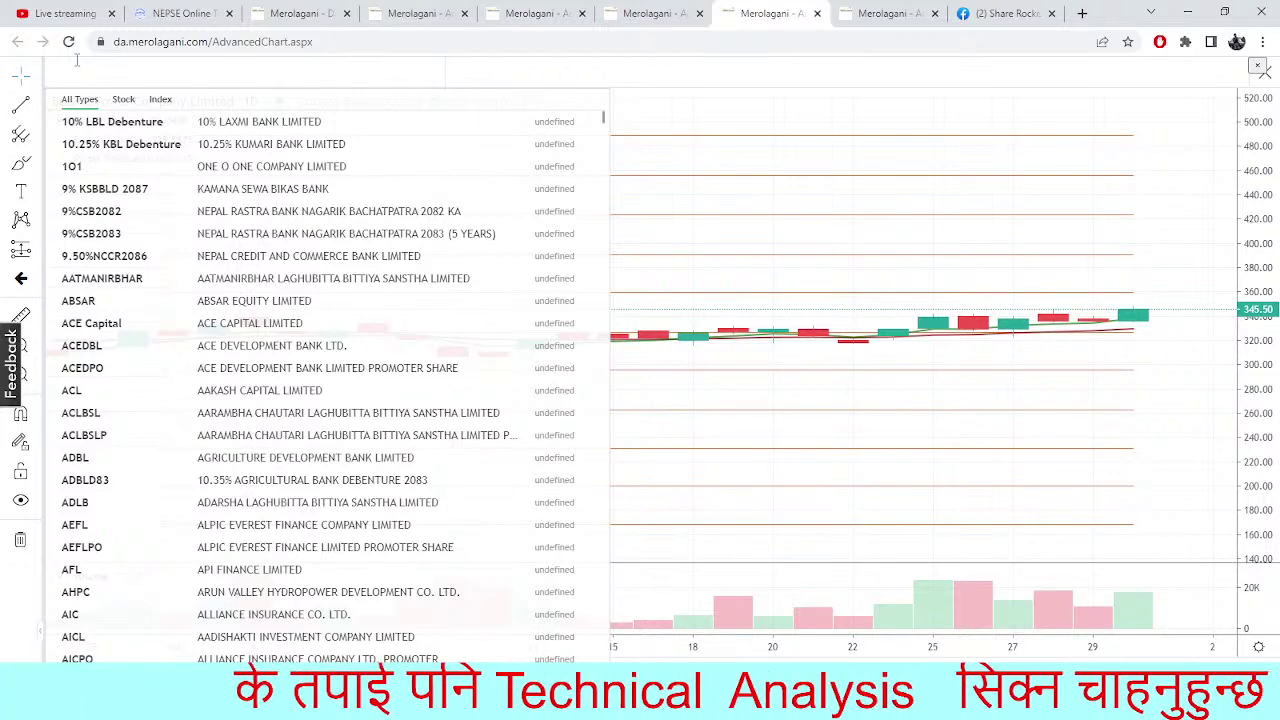
type("SWMF")
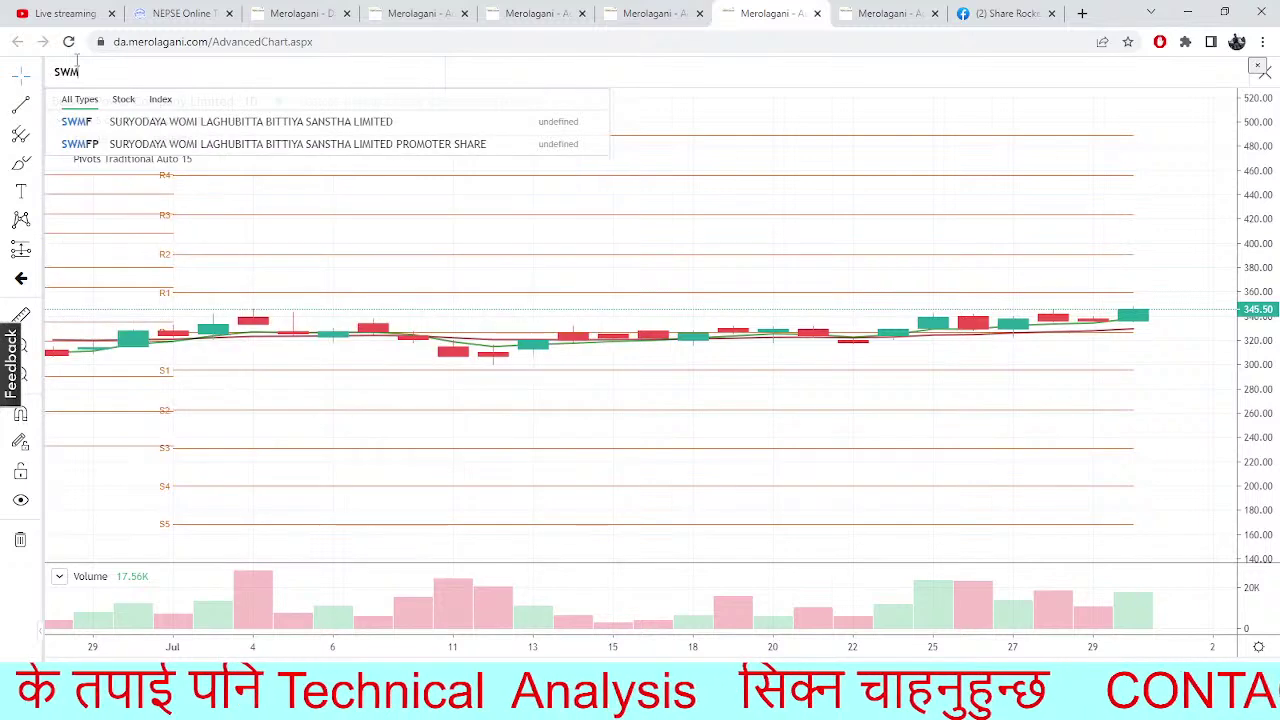
left_click(208, 122)
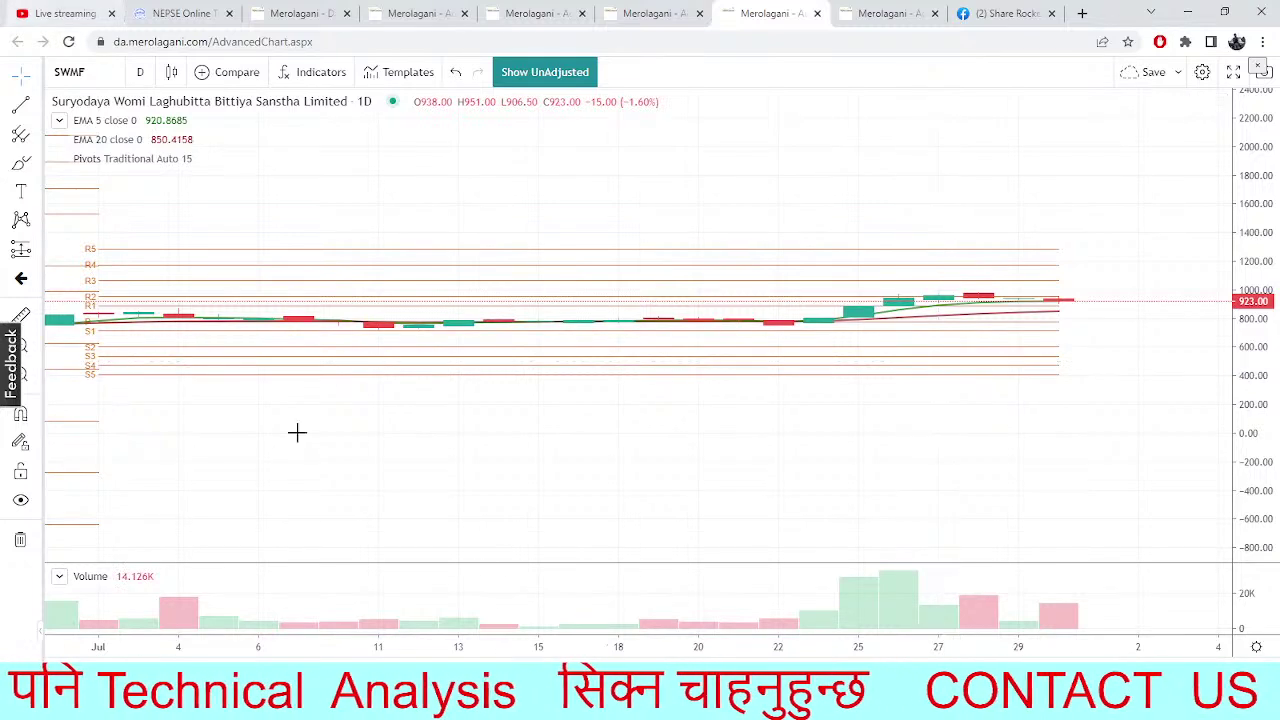
Replace the SWMF daily chart with GBBL (Garima Bikas Bank Limited)
left_click(83, 72)
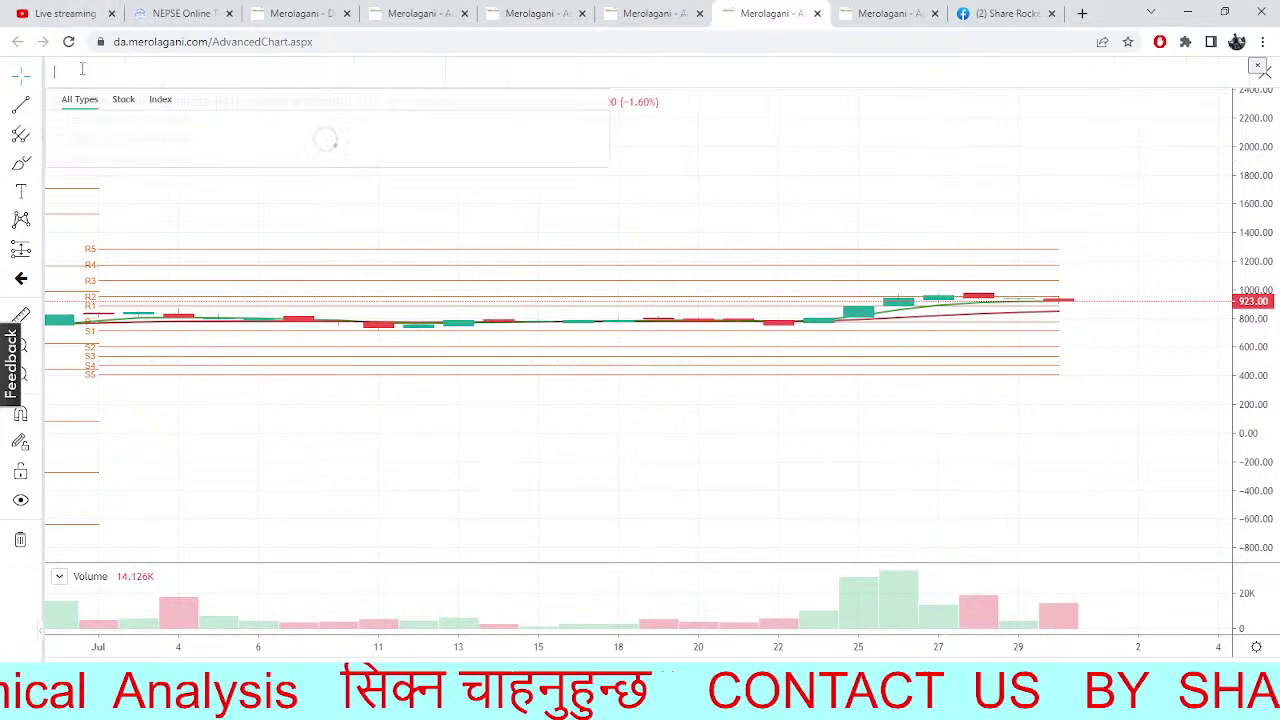
type("GBBL")
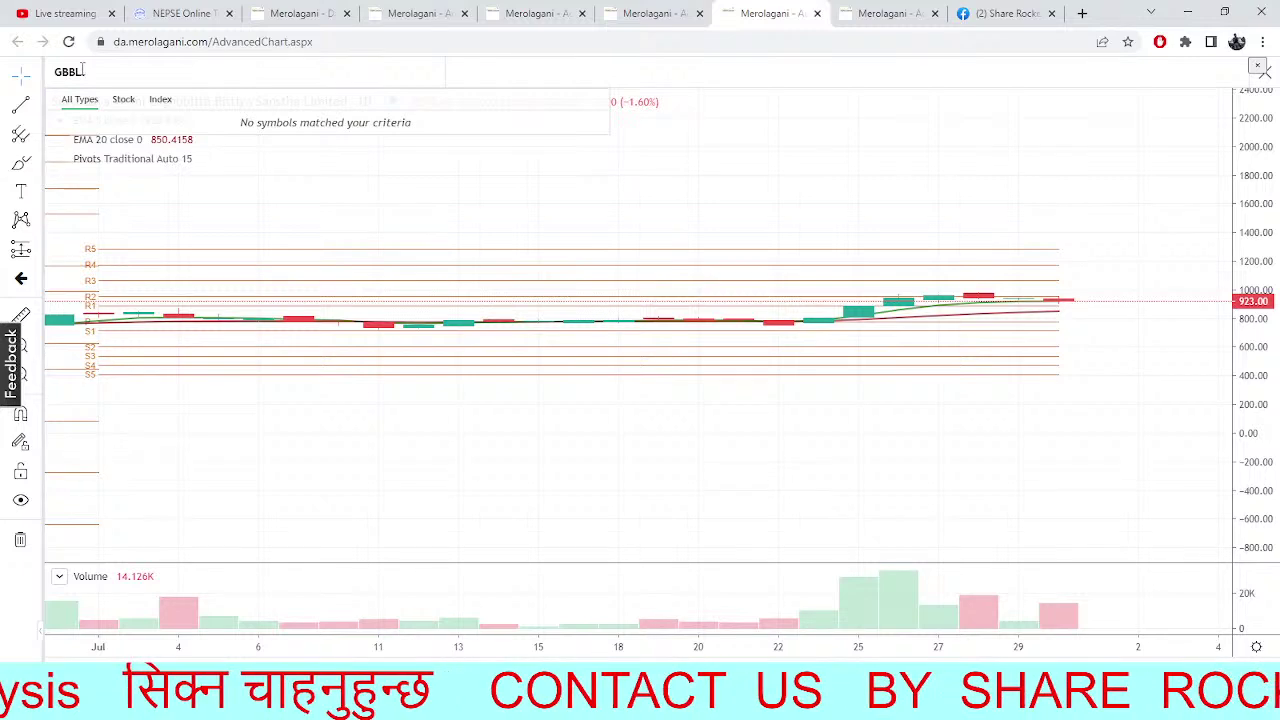
type(".")
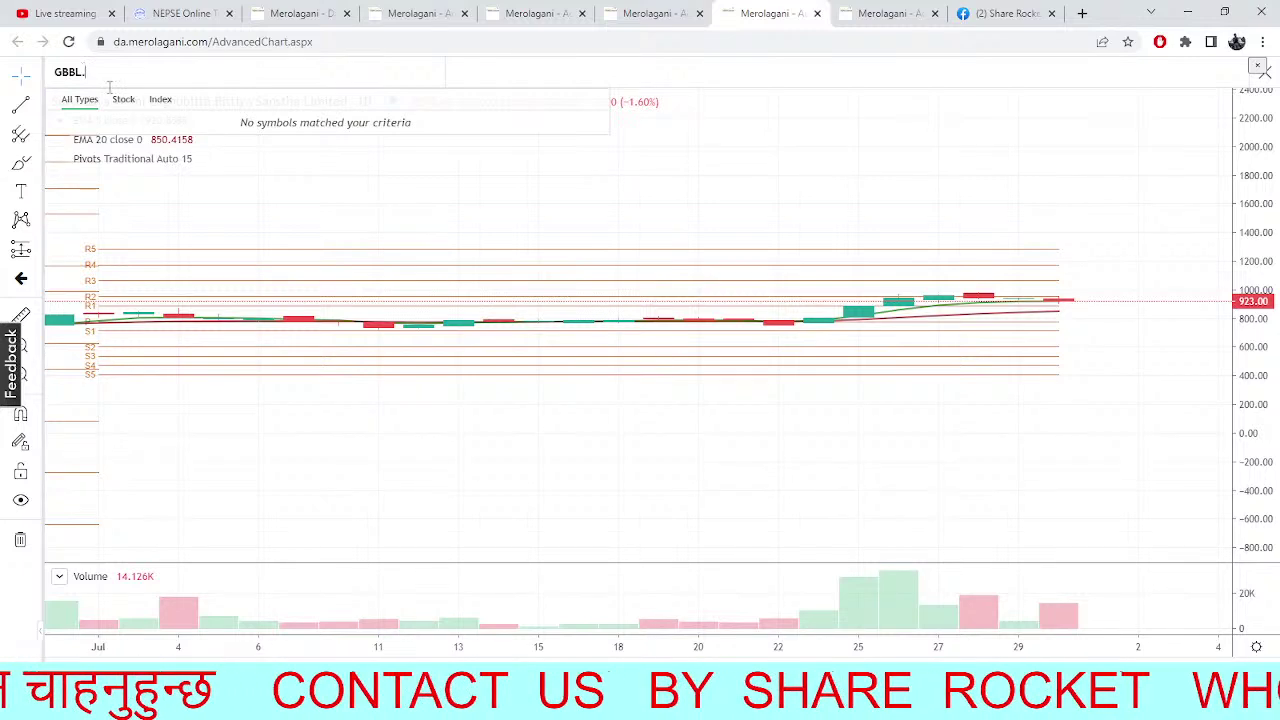
key("BackSpace")
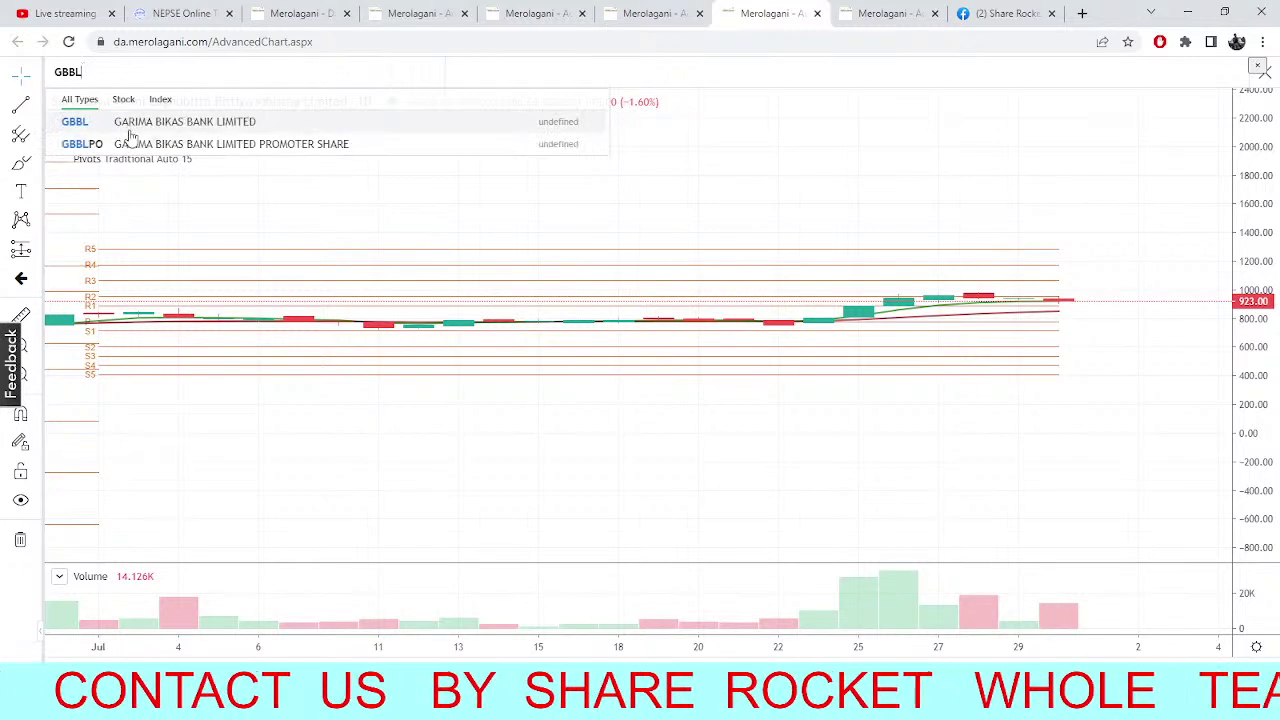
left_click(130, 128)
Examine GBBL's July candles against the moving averages and pivot levels
left_click_drag(734, 354, 554, 318)
left_click(232, 158)
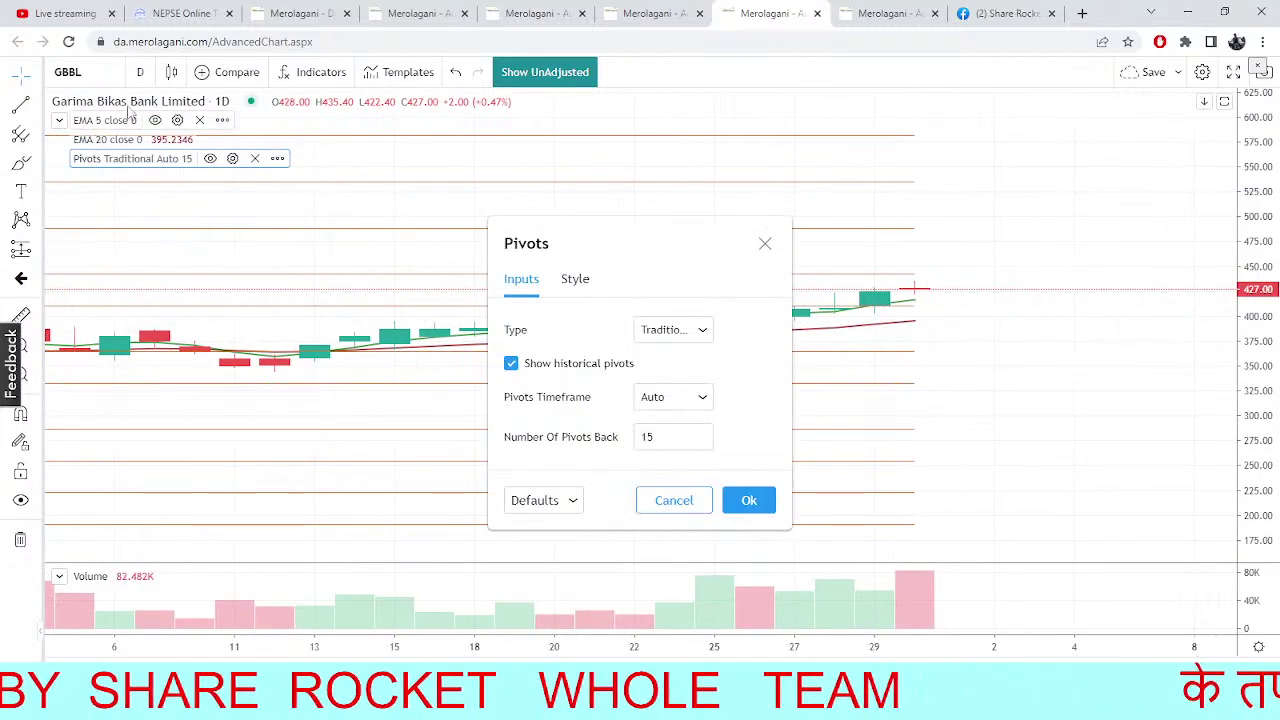
left_click(104, 68)
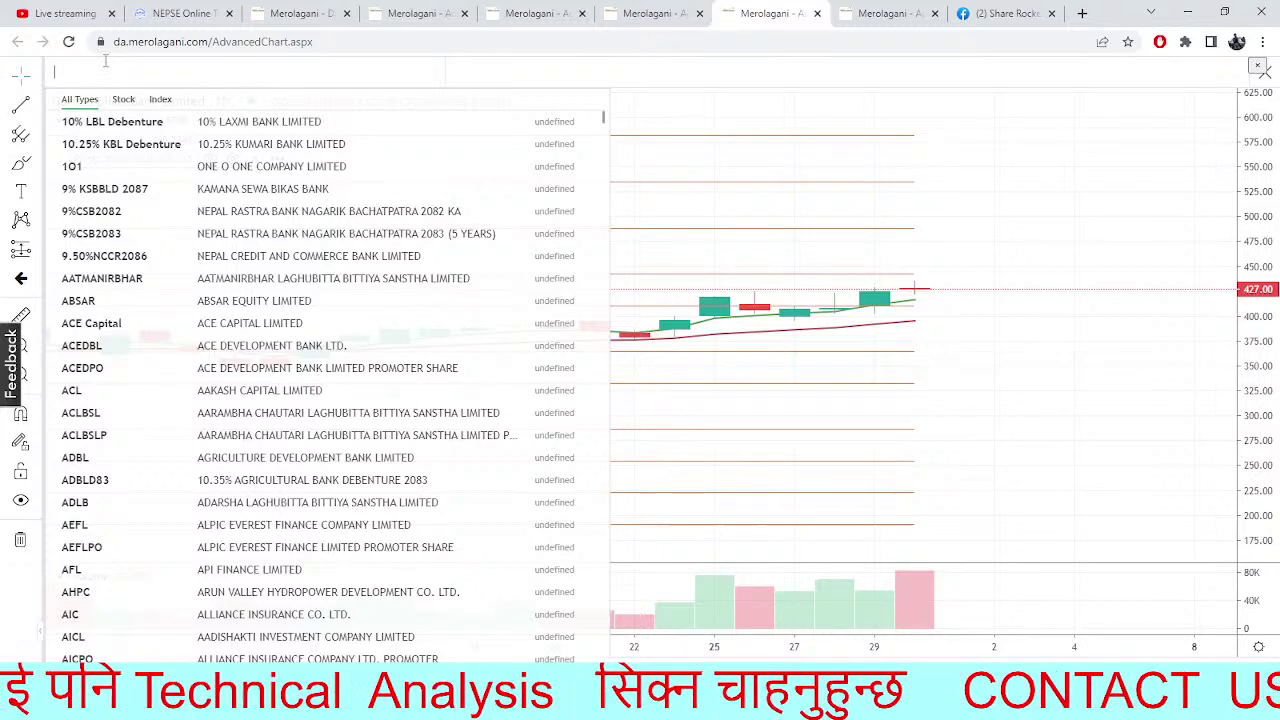
left_click(663, 71)
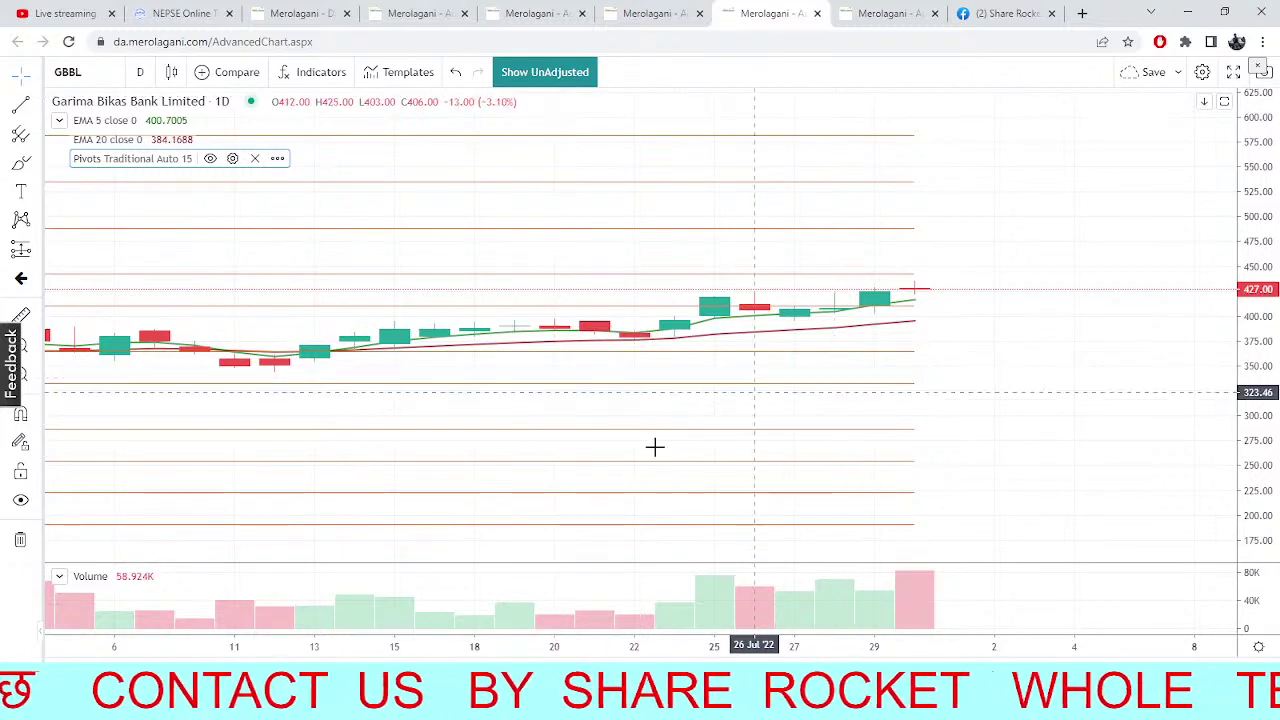
left_click_drag(654, 446, 857, 517)
left_click_drag(548, 467, 556, 498)
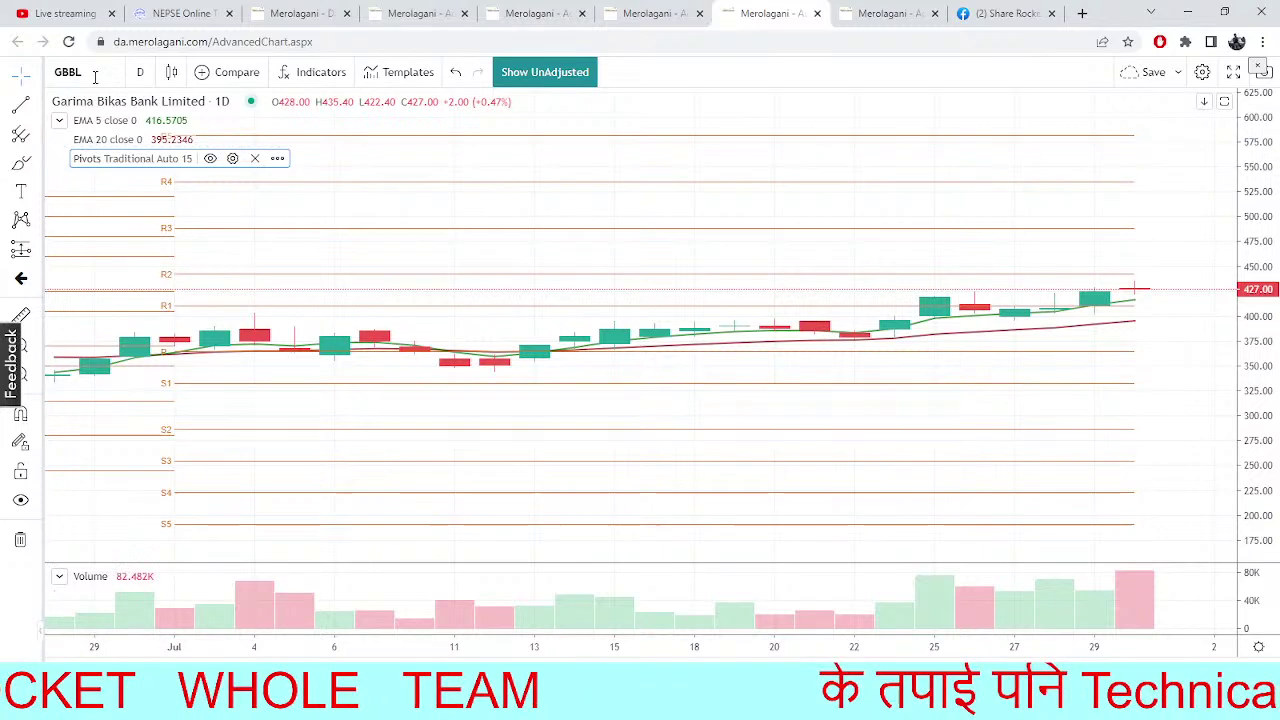
Replace the GBBL daily chart with CFCL (Central Finance Co. Ltd.) and bring its latest July candles into view
key("BackSpace")
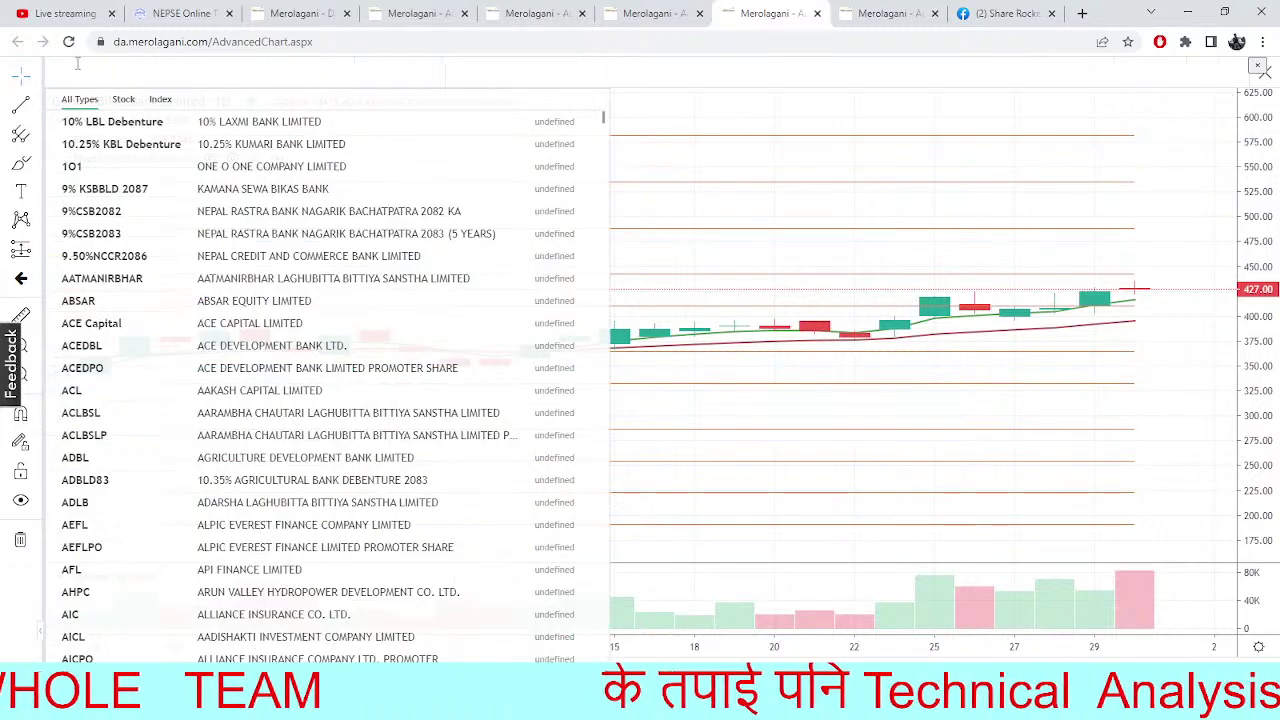
type("CFCL")
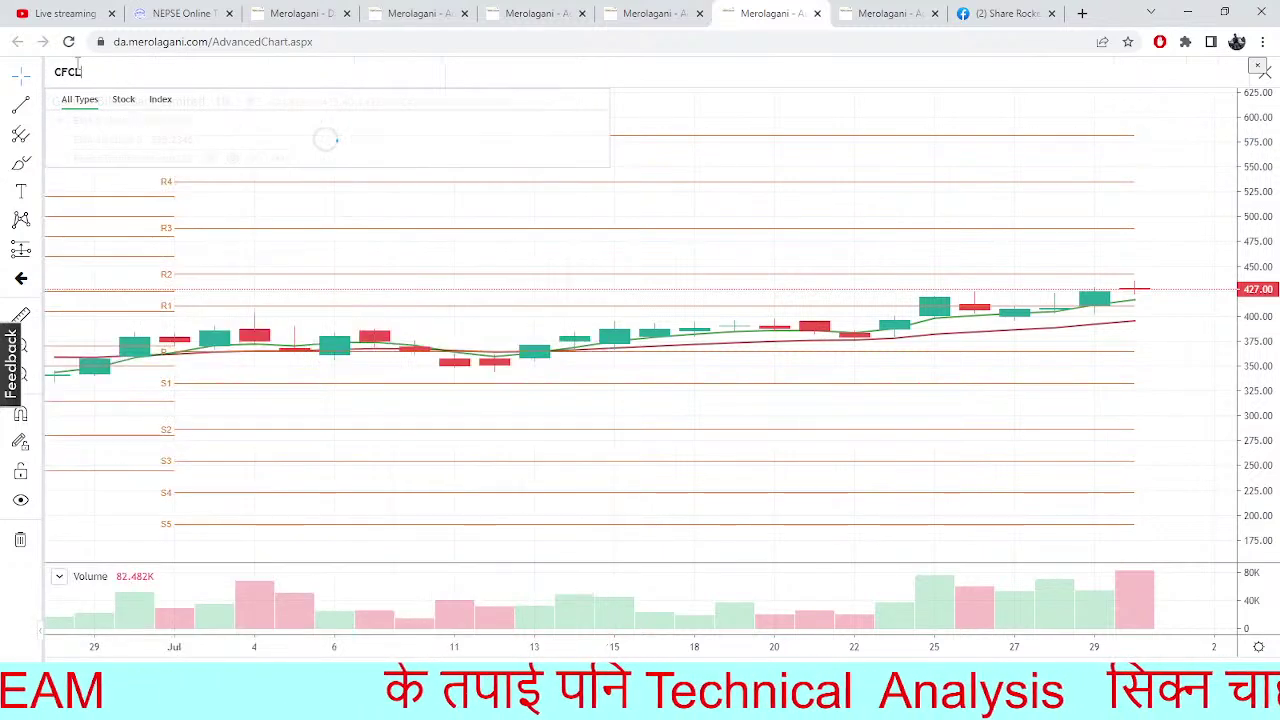
left_click(108, 121)
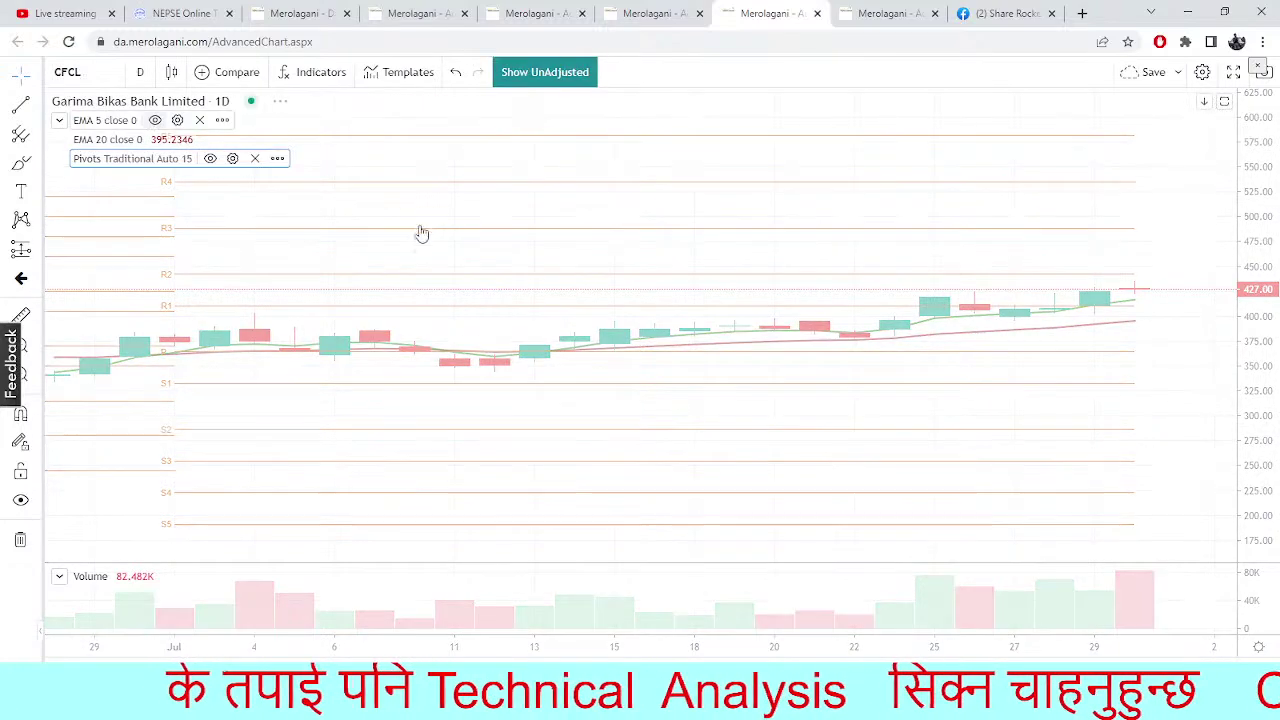
left_click_drag(886, 363, 581, 395)
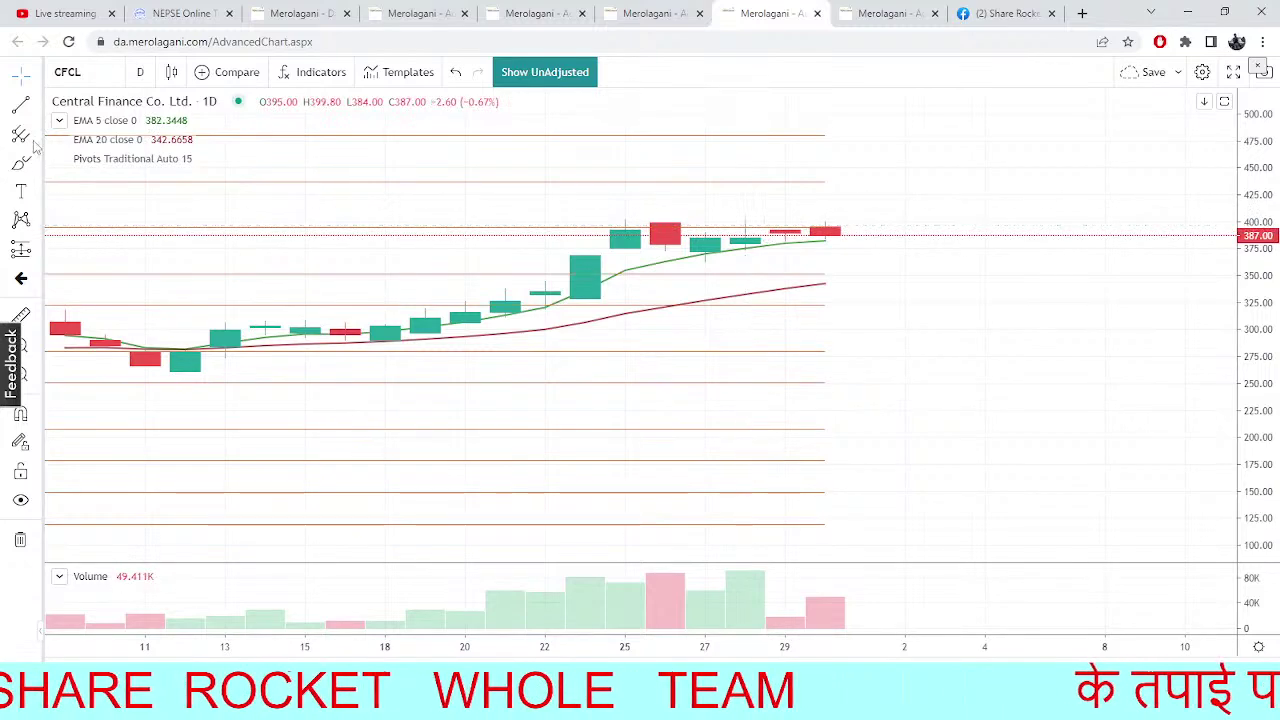
Check NTC's market depth, the NEPSE and sector multi-charts and the 15-minute NEPSE chart
left_click(180, 13)
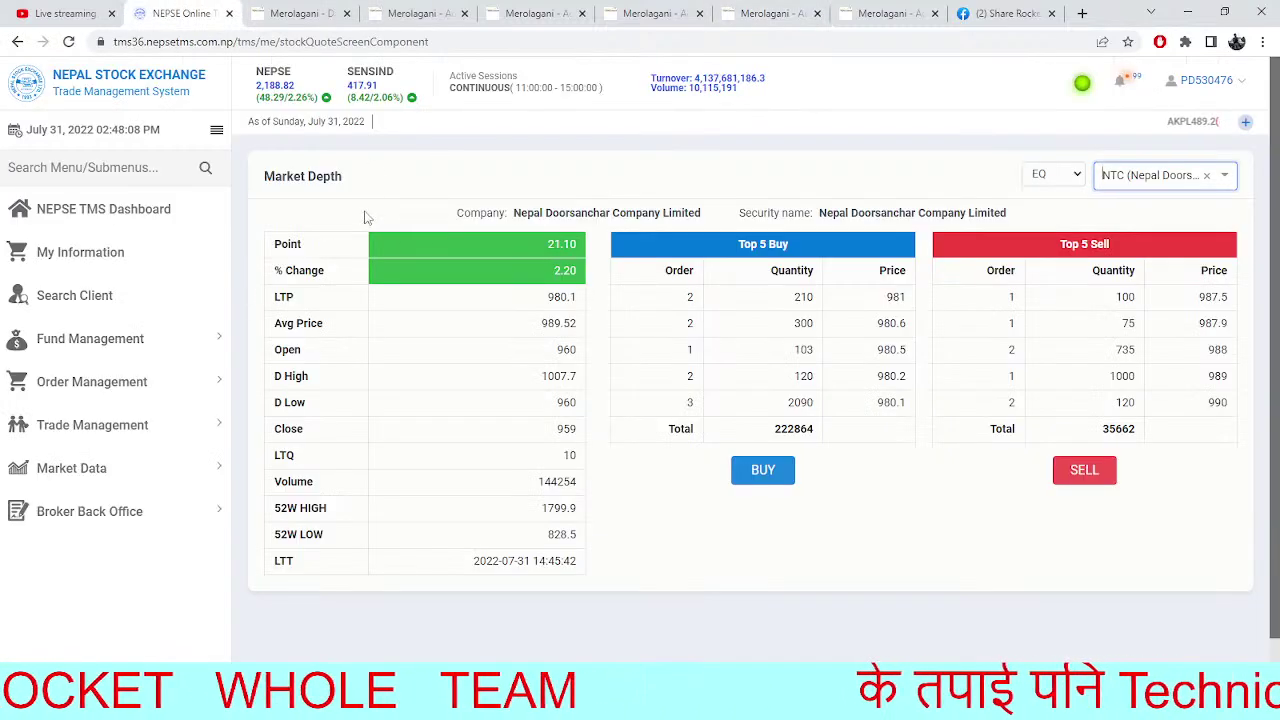
left_click(415, 13)
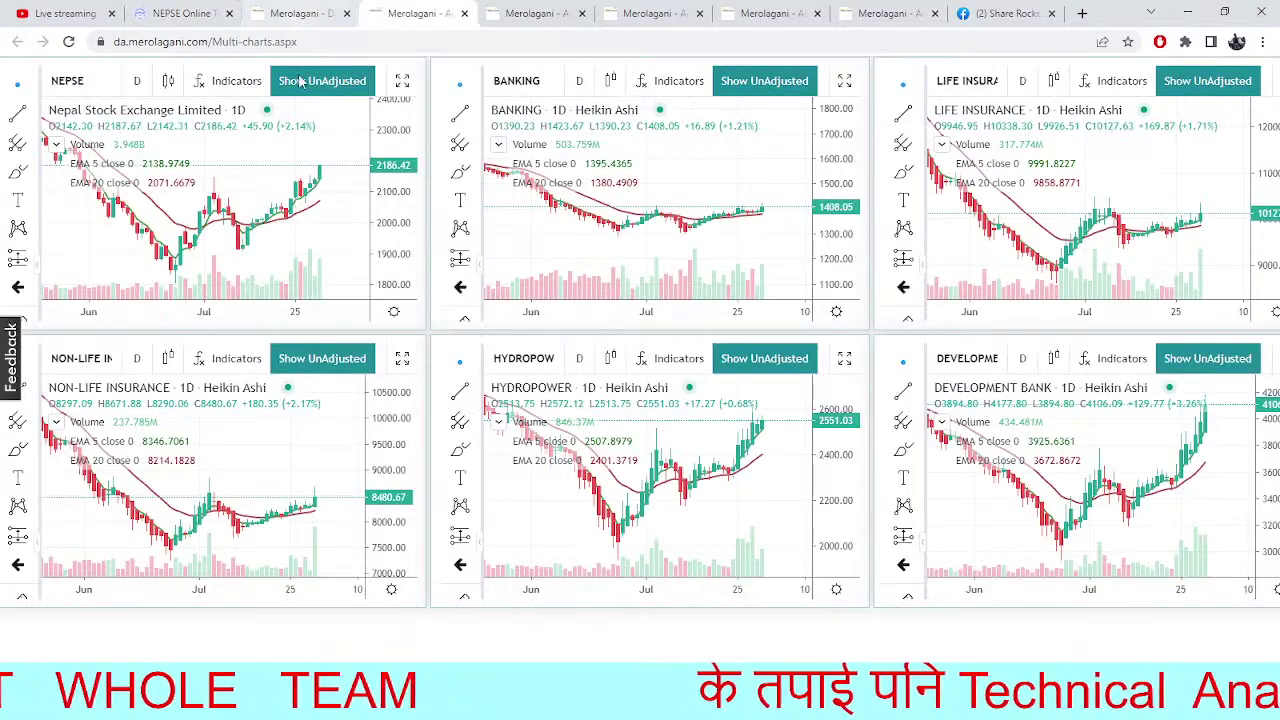
left_click(521, 10)
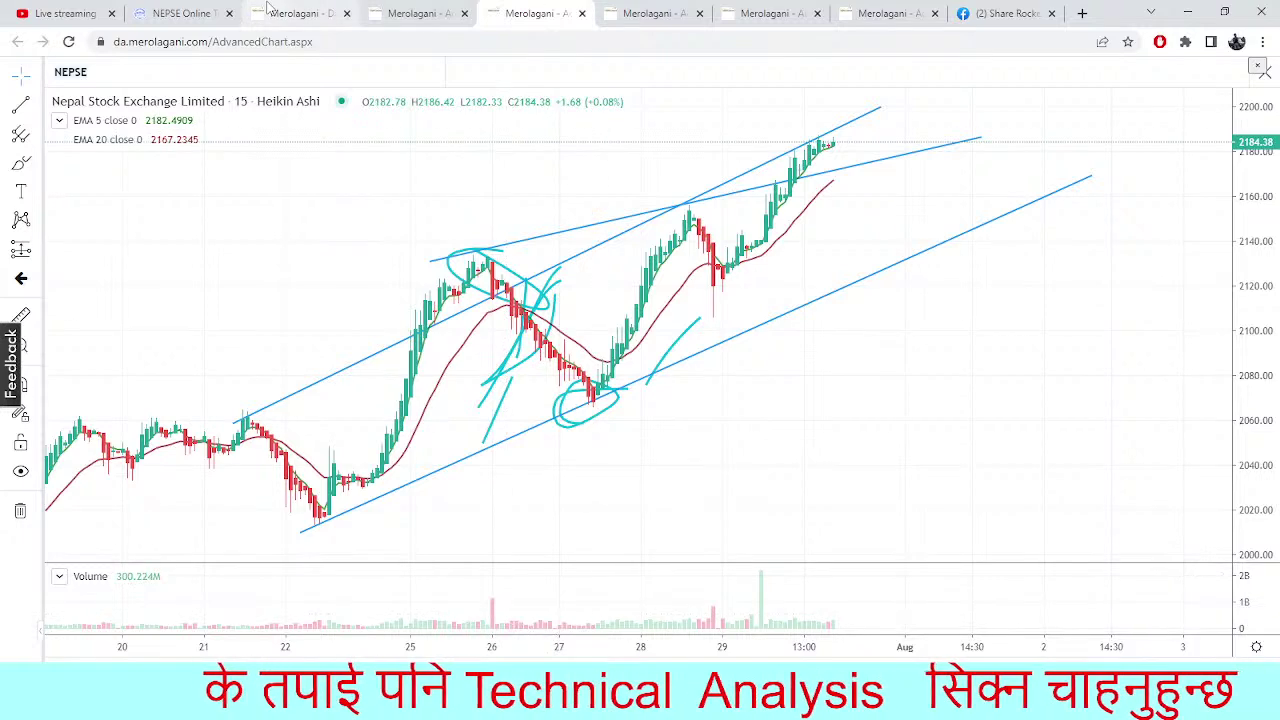
left_click(300, 13)
Switch the market depth from NTC to SHIVM (Shivam Cements Ltd) using the search term "shivam"
left_click(200, 13)
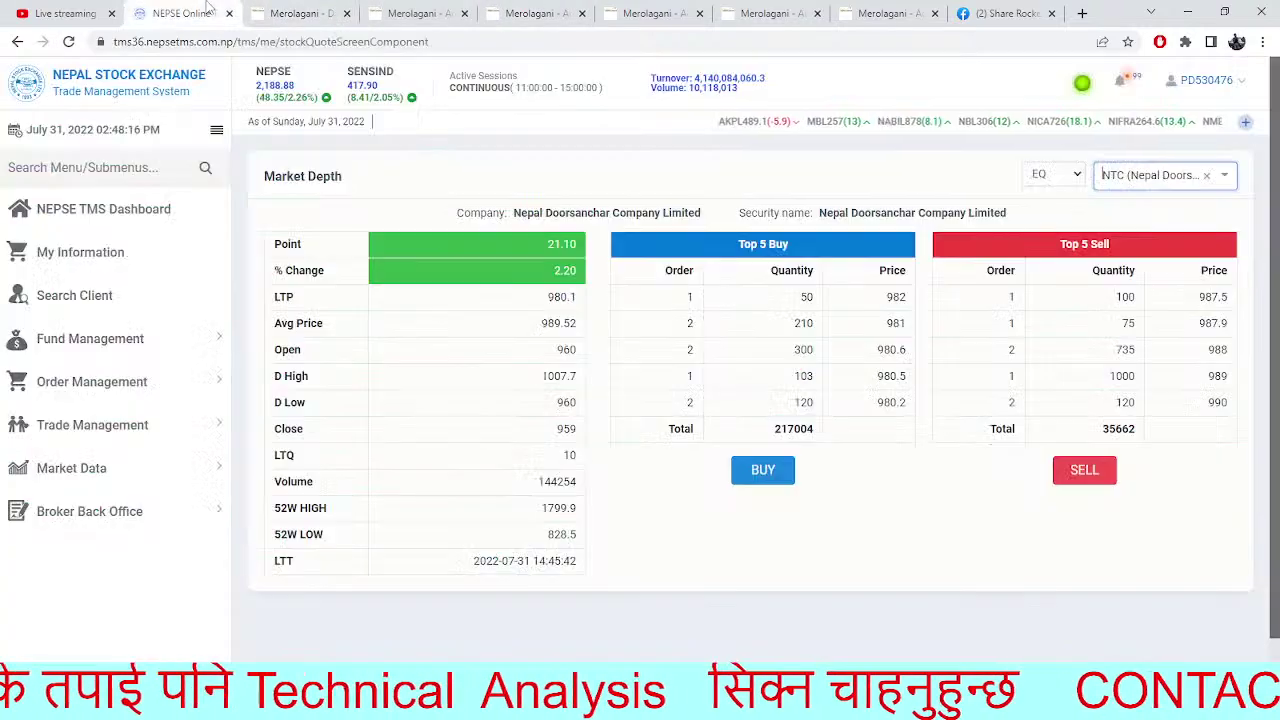
left_click(1207, 175)
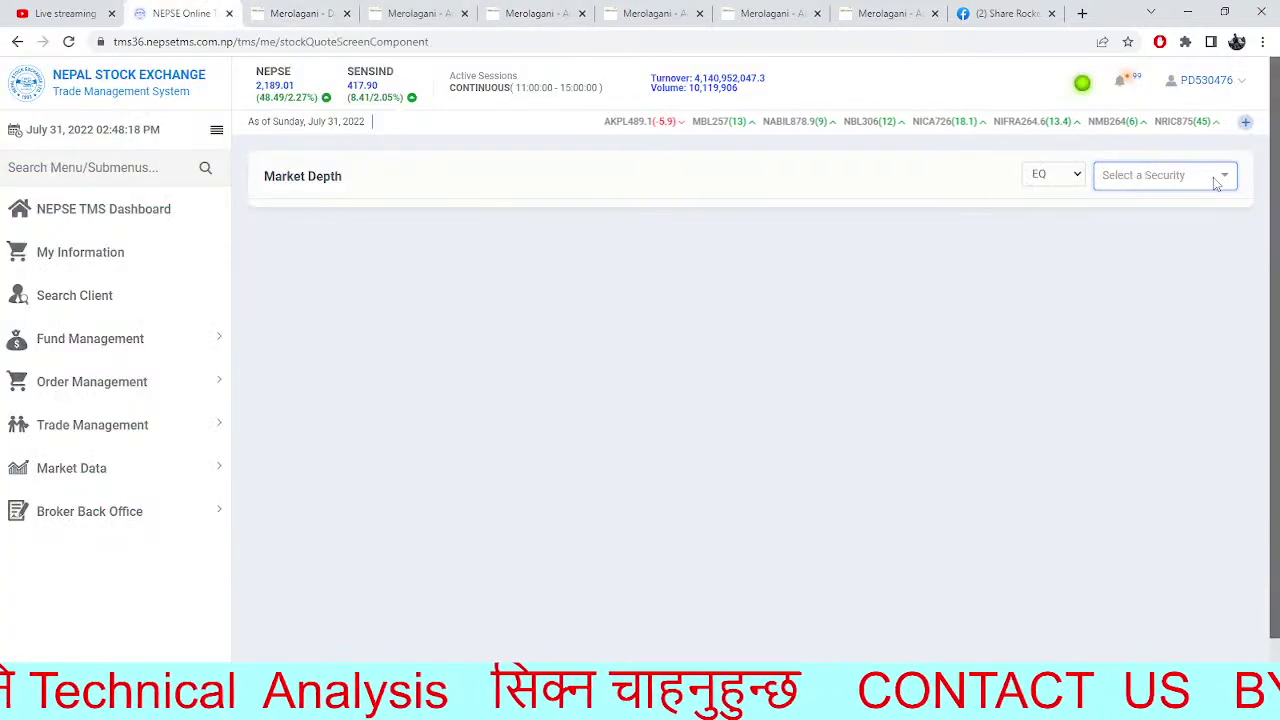
type("shiv")
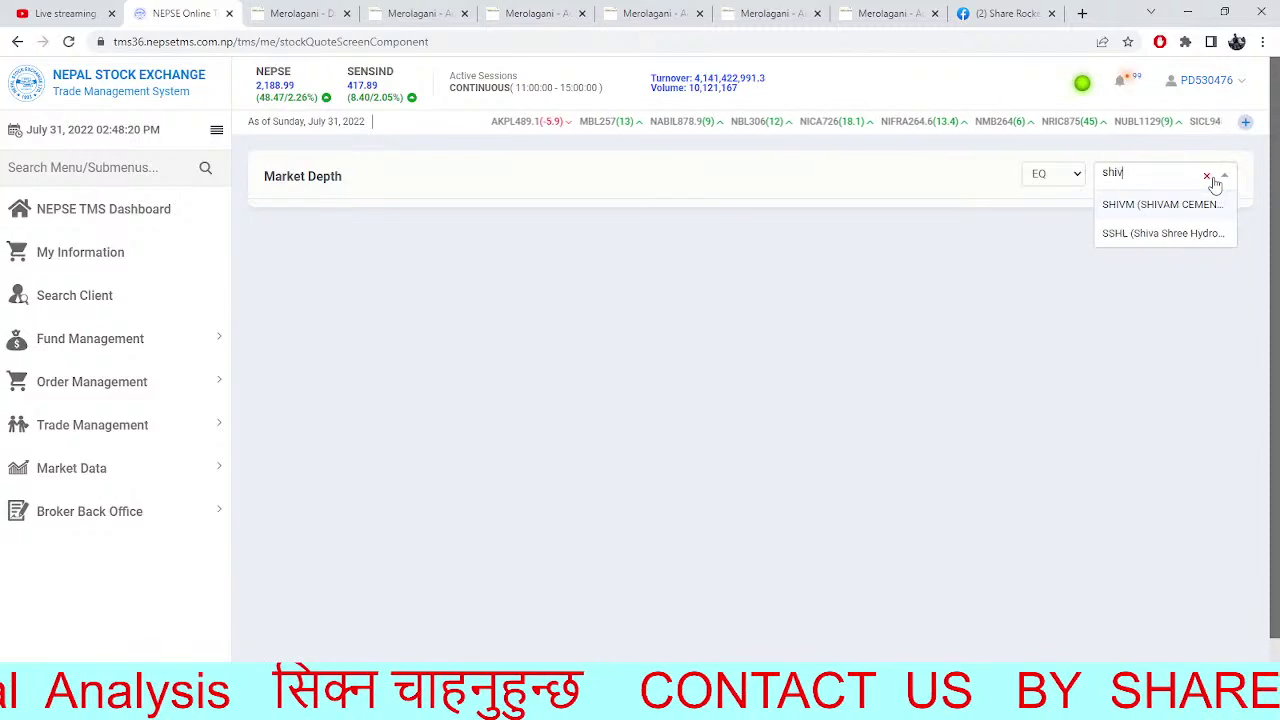
type("am")
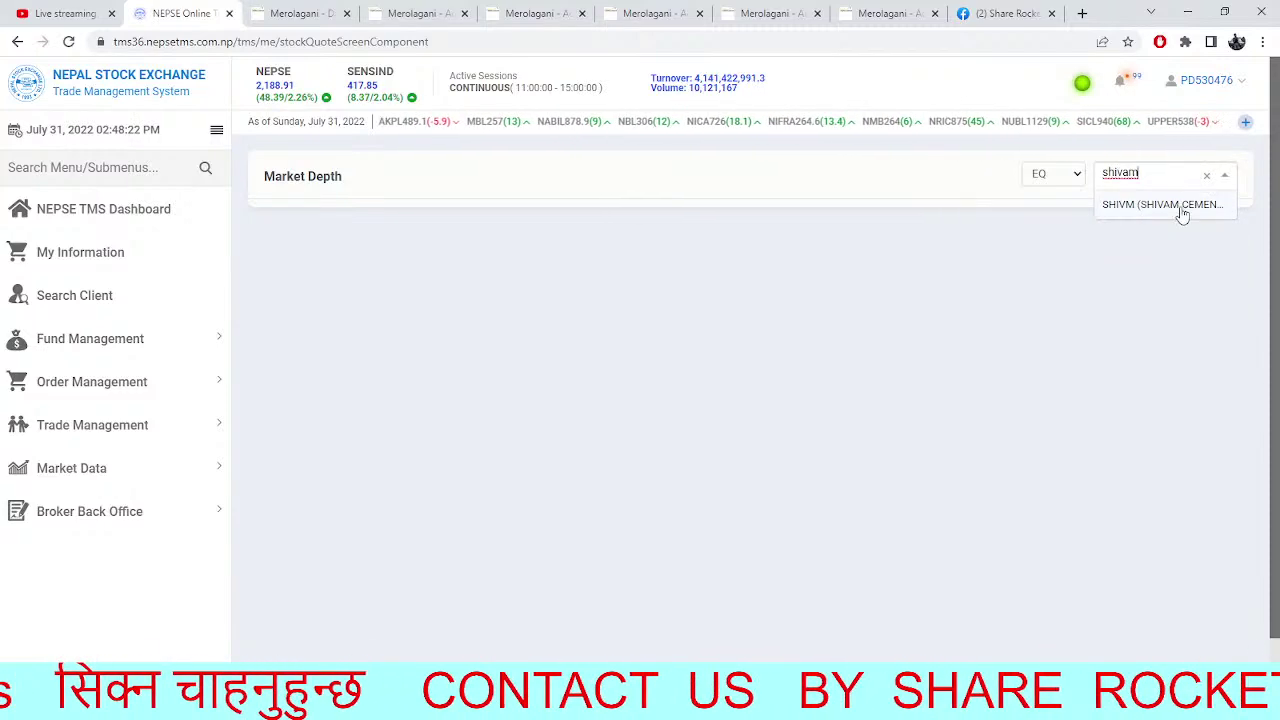
left_click(1180, 206)
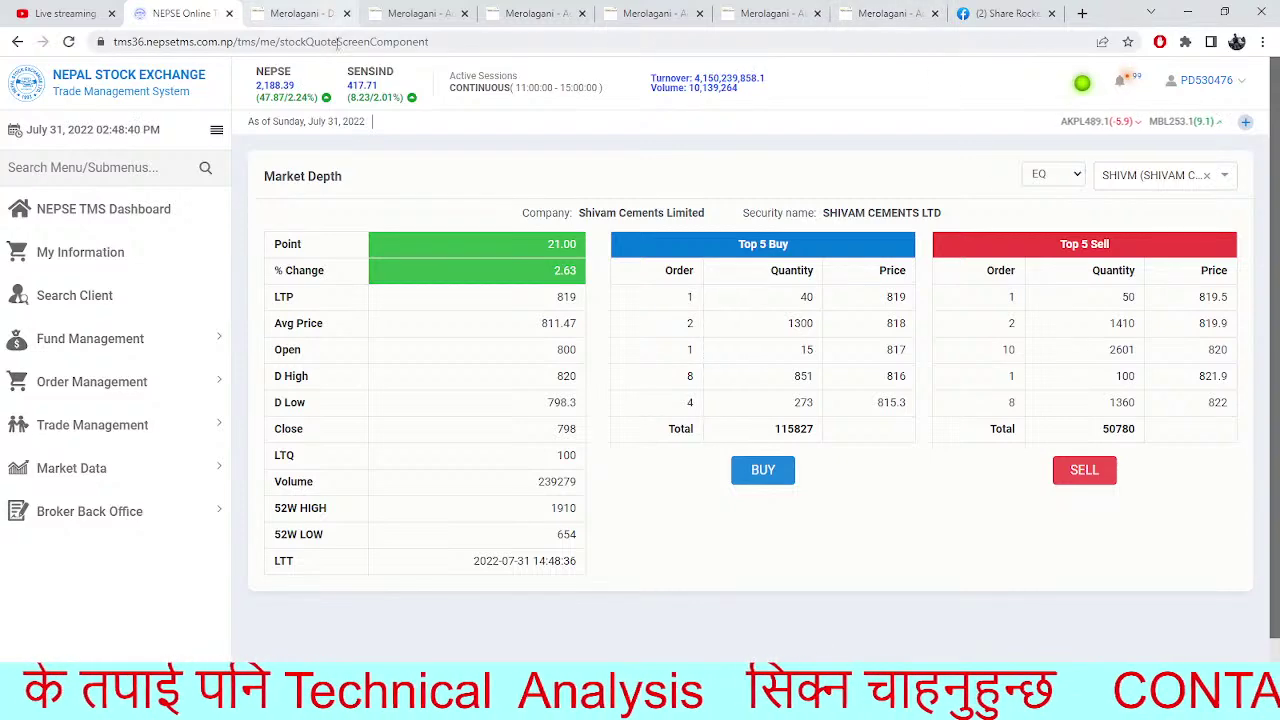
Check the SHPC financial analysis page, the 15-minute NEPSE chart and the ENL daily chart
left_click(297, 13)
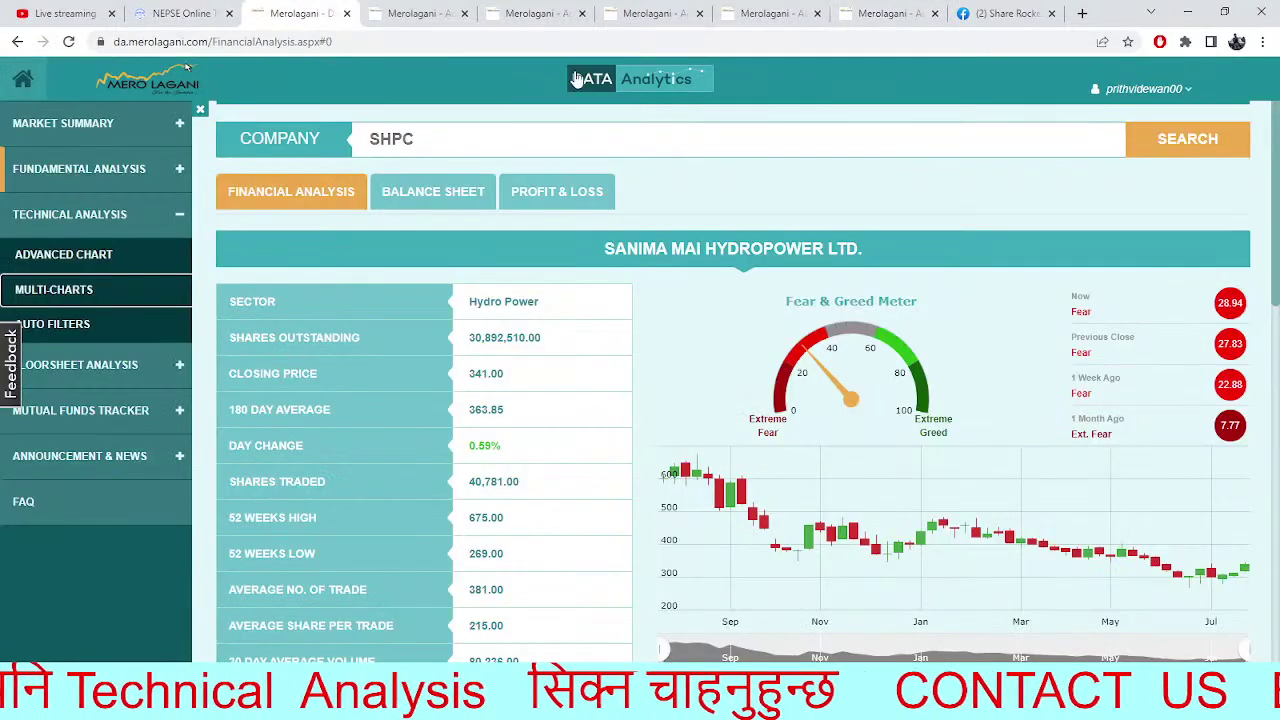
left_click(420, 12)
left_click(537, 13)
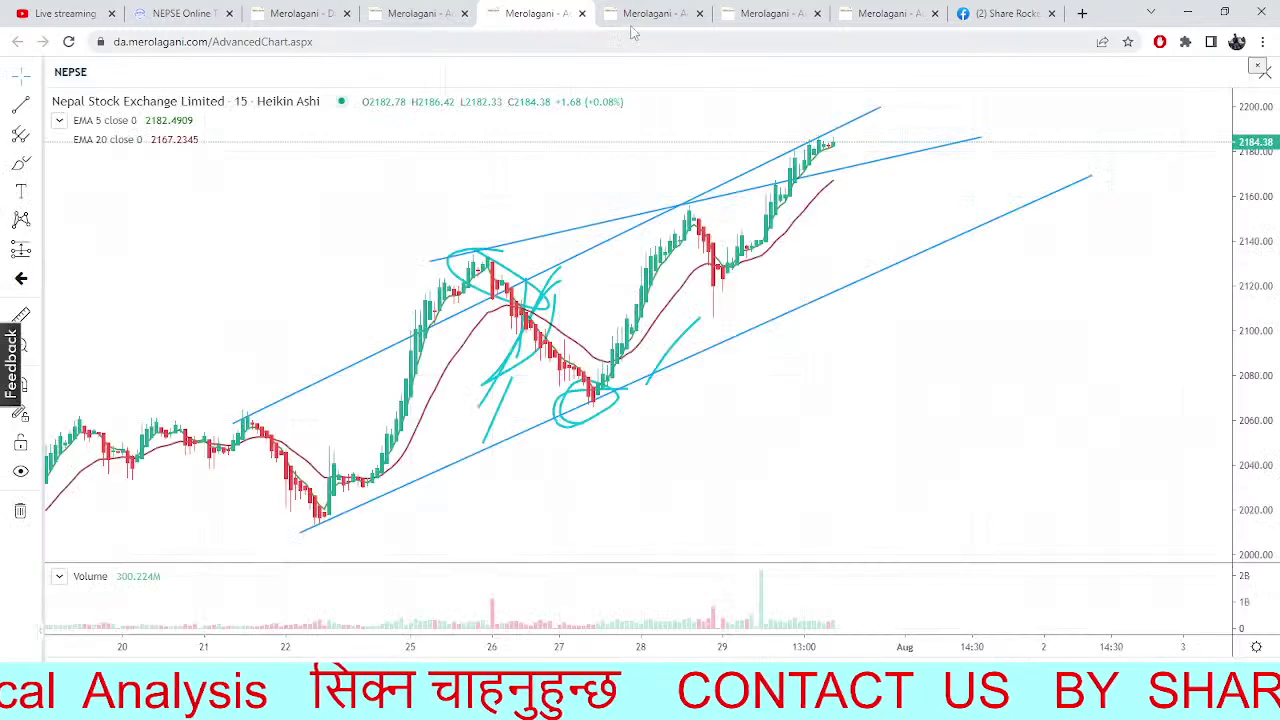
left_click(645, 12)
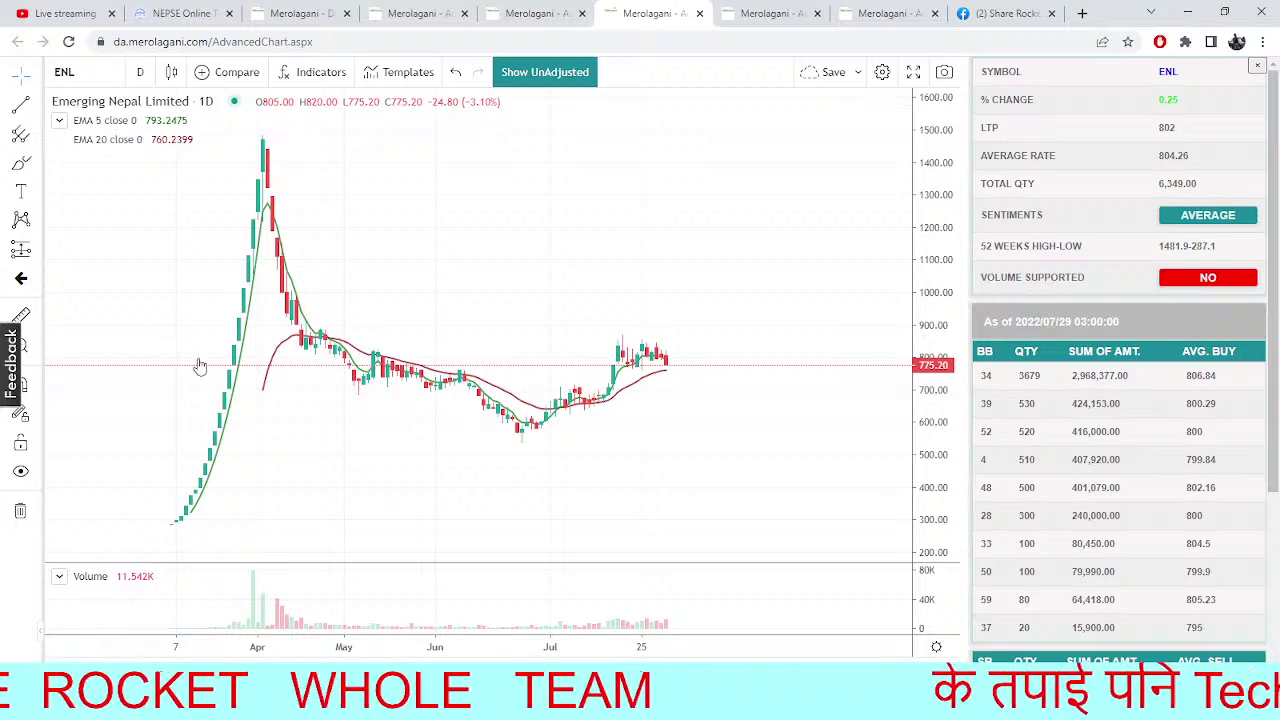
Replace the CFCL daily chart with SIFC (Shree Investment Finance Co. Ltd.)
left_click(808, 12)
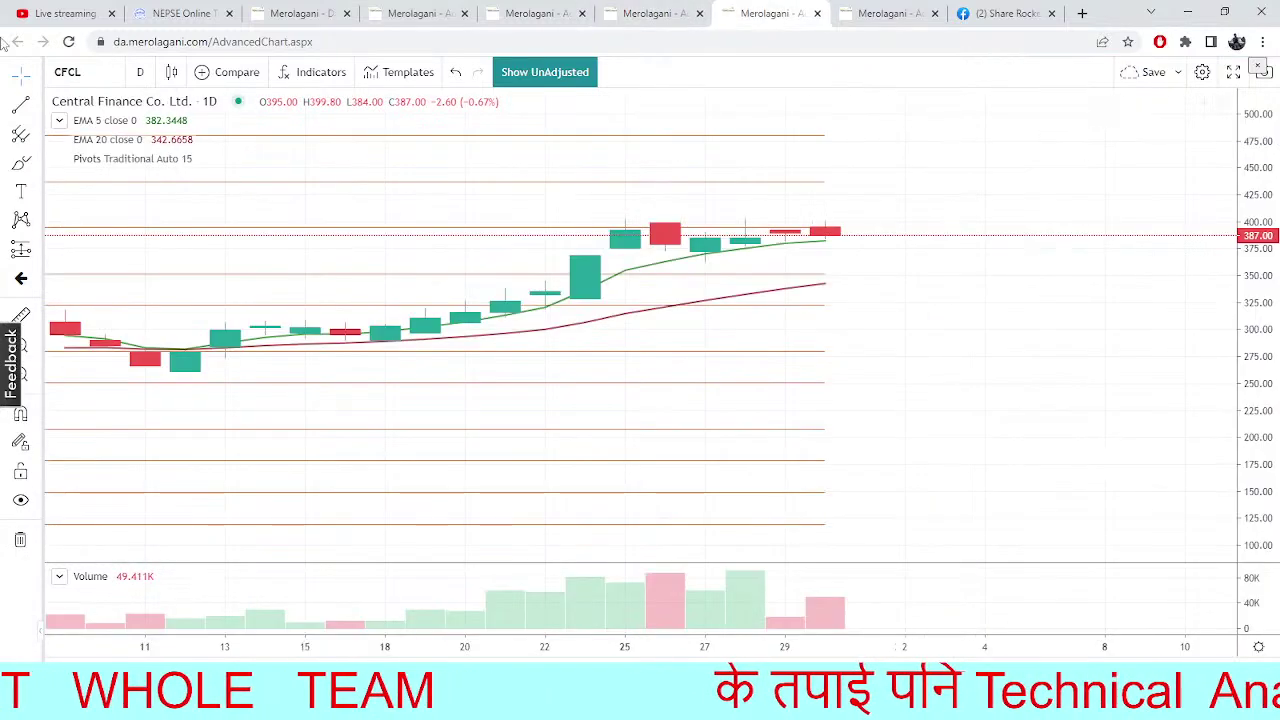
left_click(90, 72)
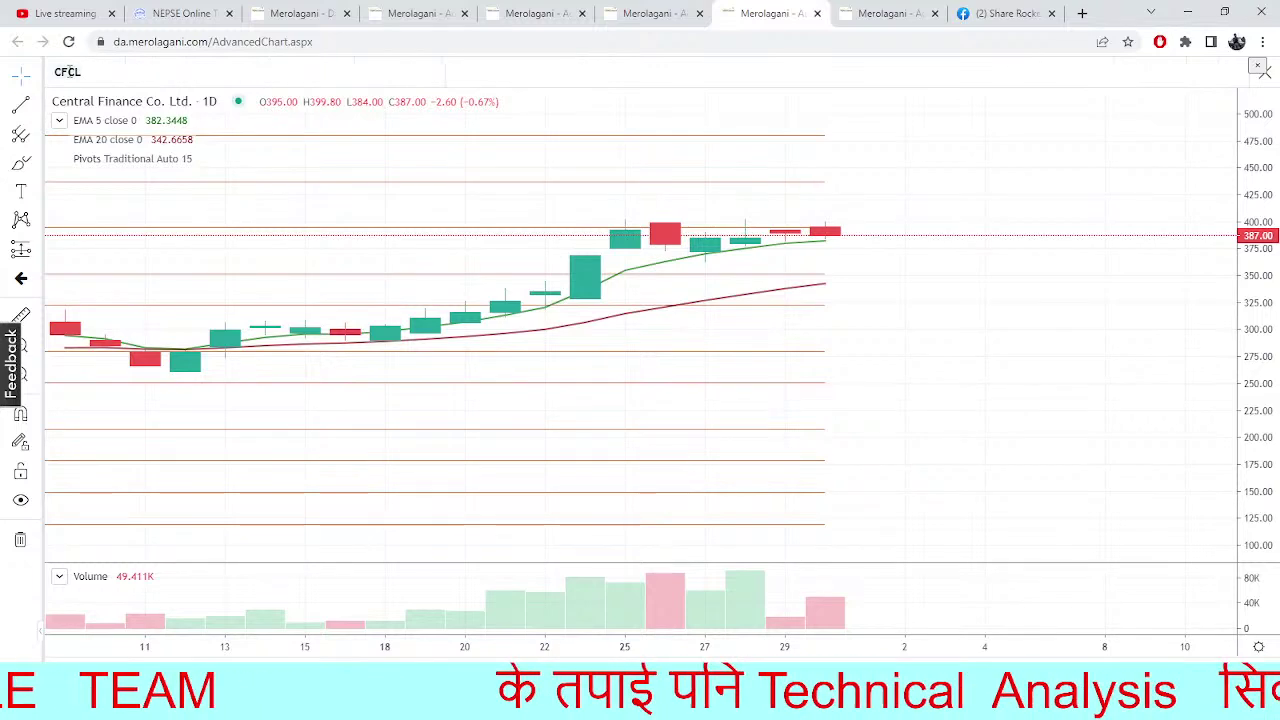
type("SI")
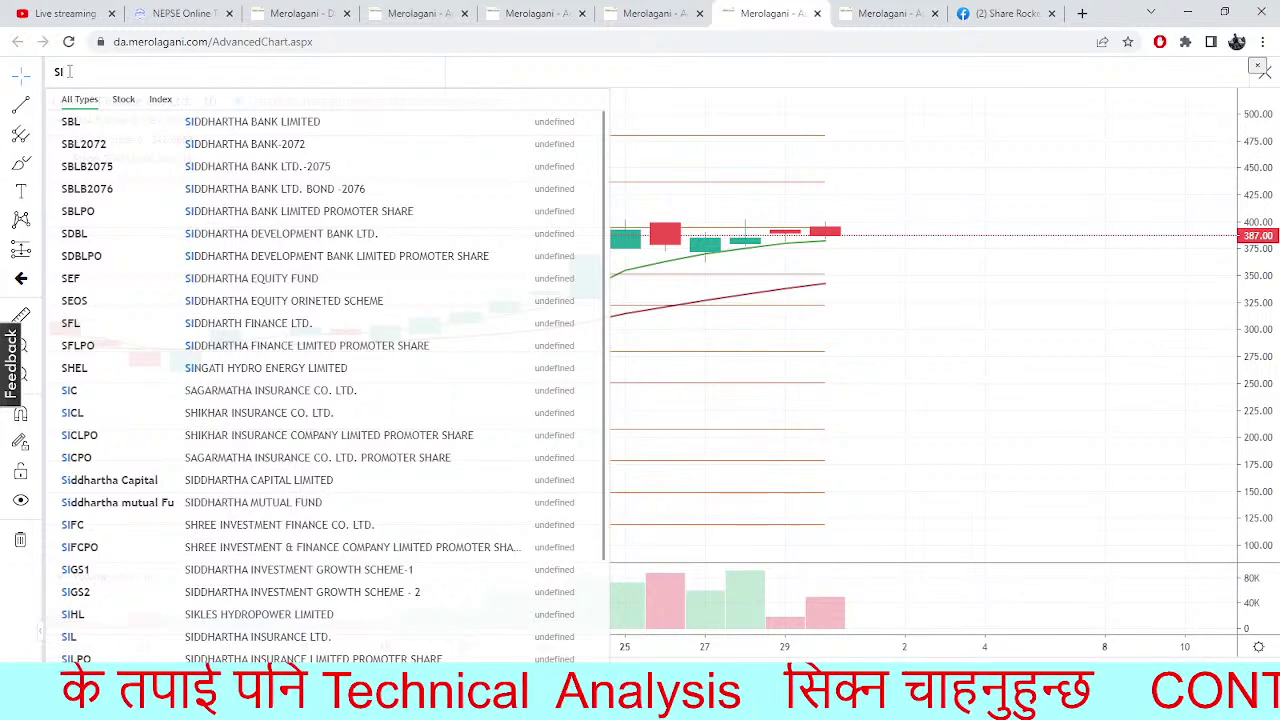
type("DC")
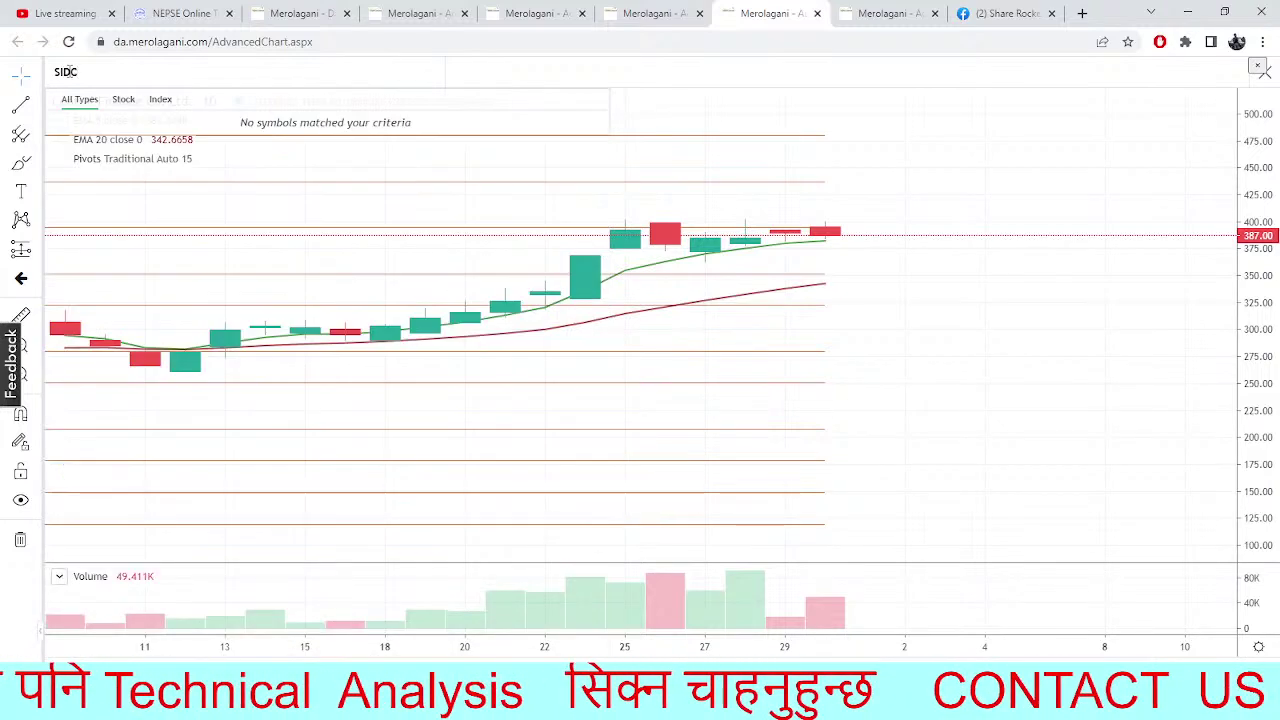
key("BackSpace")
key("BackSpace")
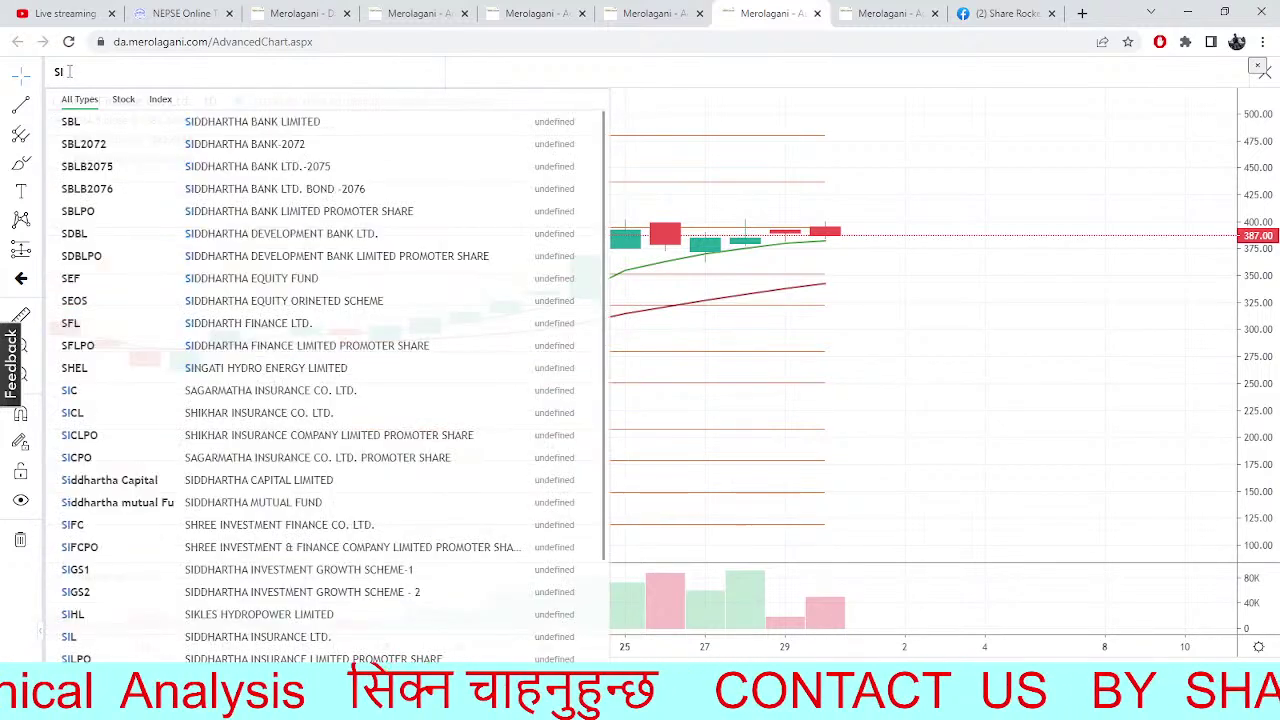
type("FC")
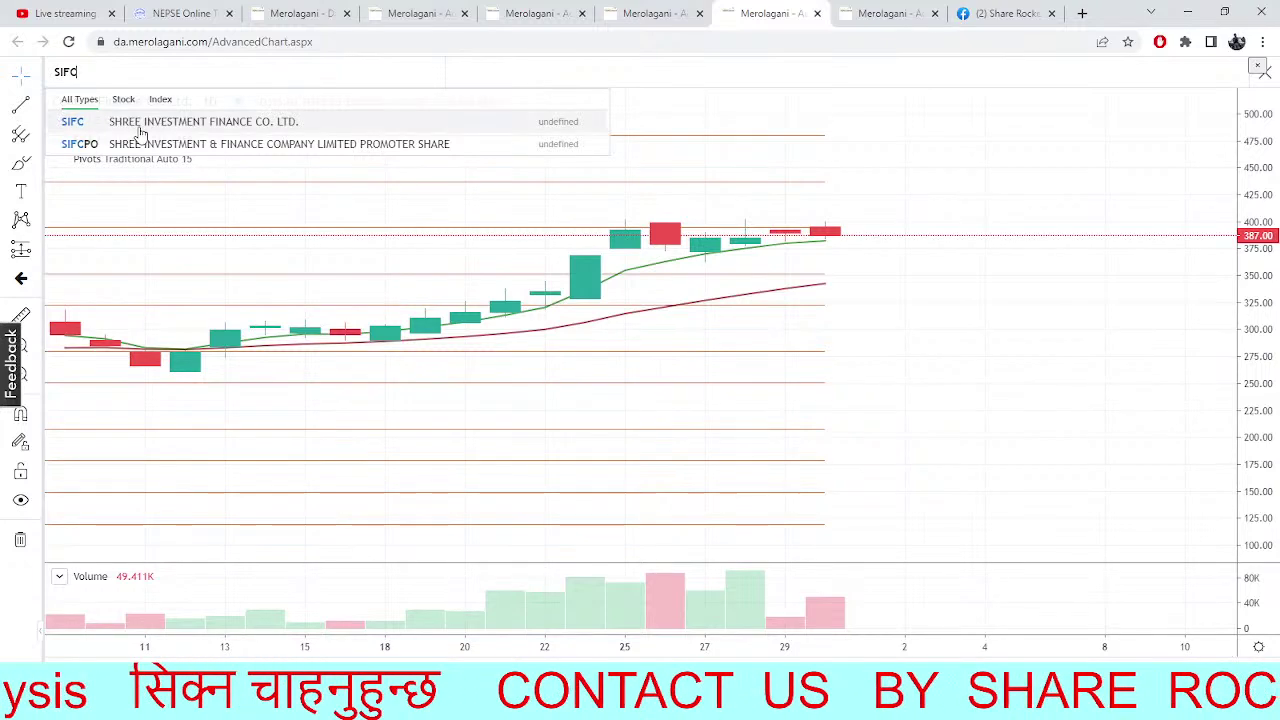
left_click(141, 131)
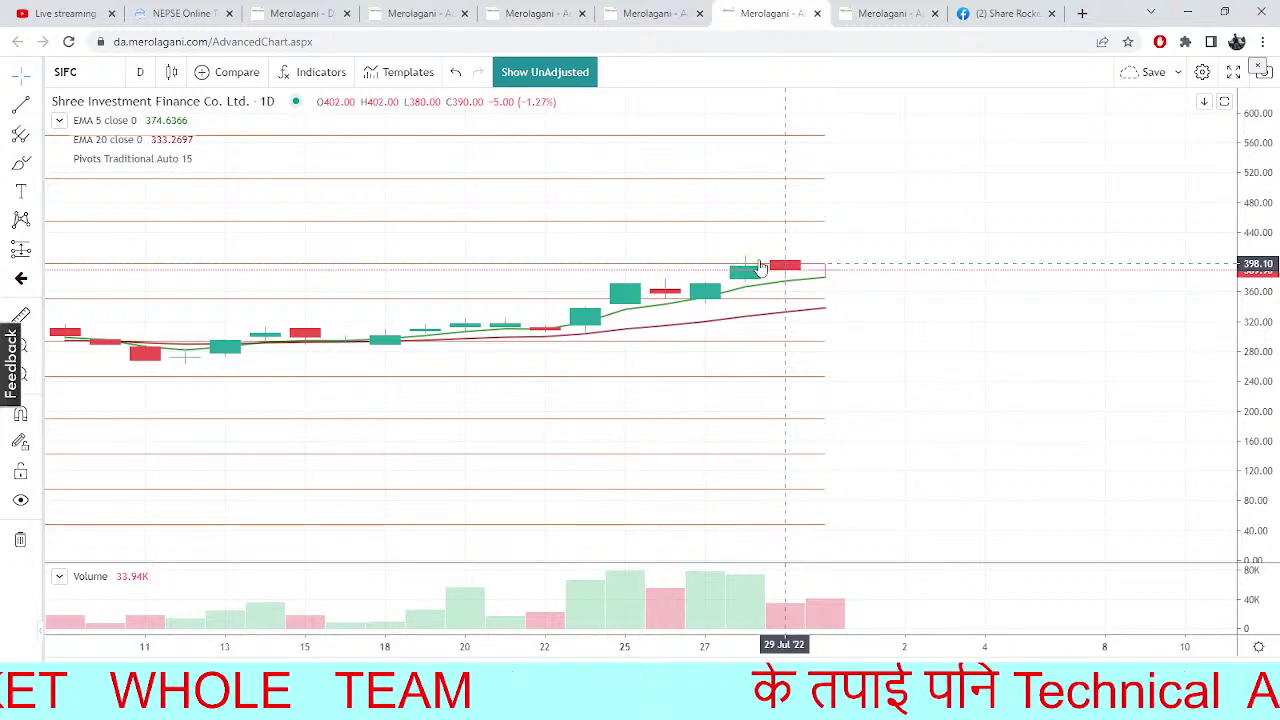
Replace the SIFC daily chart with SINDU (Sindhu Bikash Bank Ltd)
left_click(87, 77)
key("BackSpace")
key("BackSpace")
key("BackSpace")
key("BackSpace")
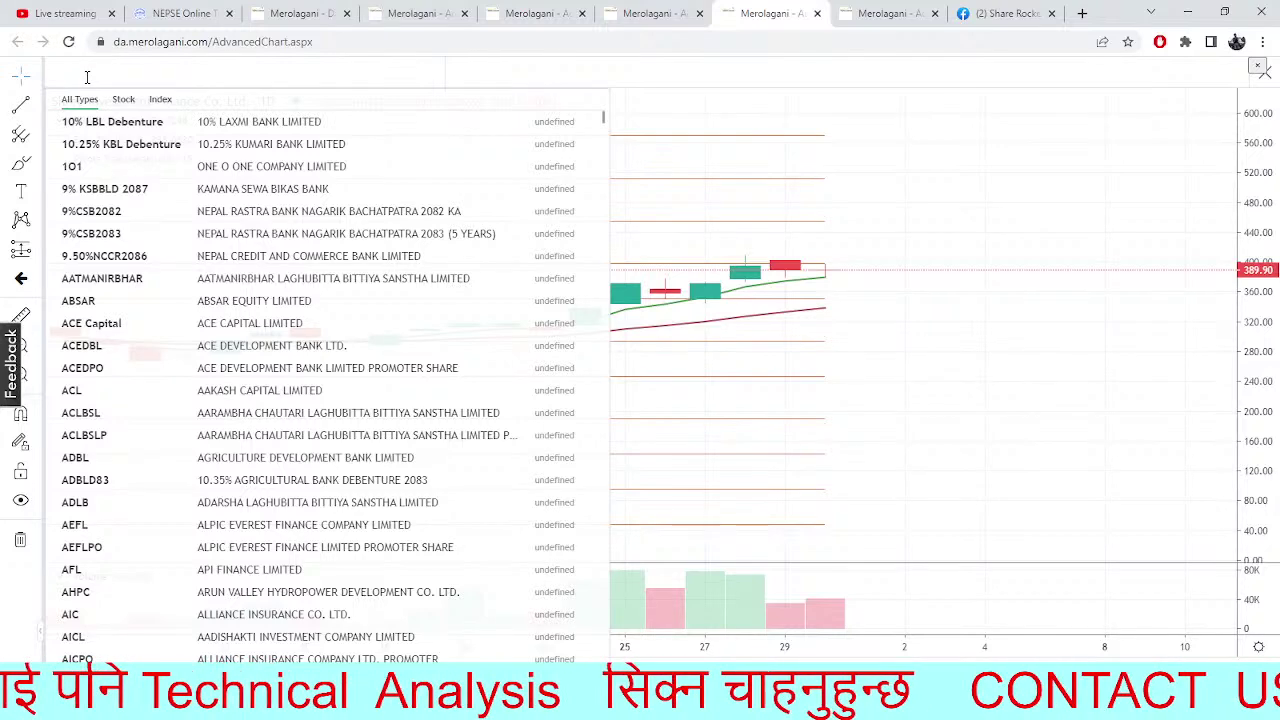
type("SI")
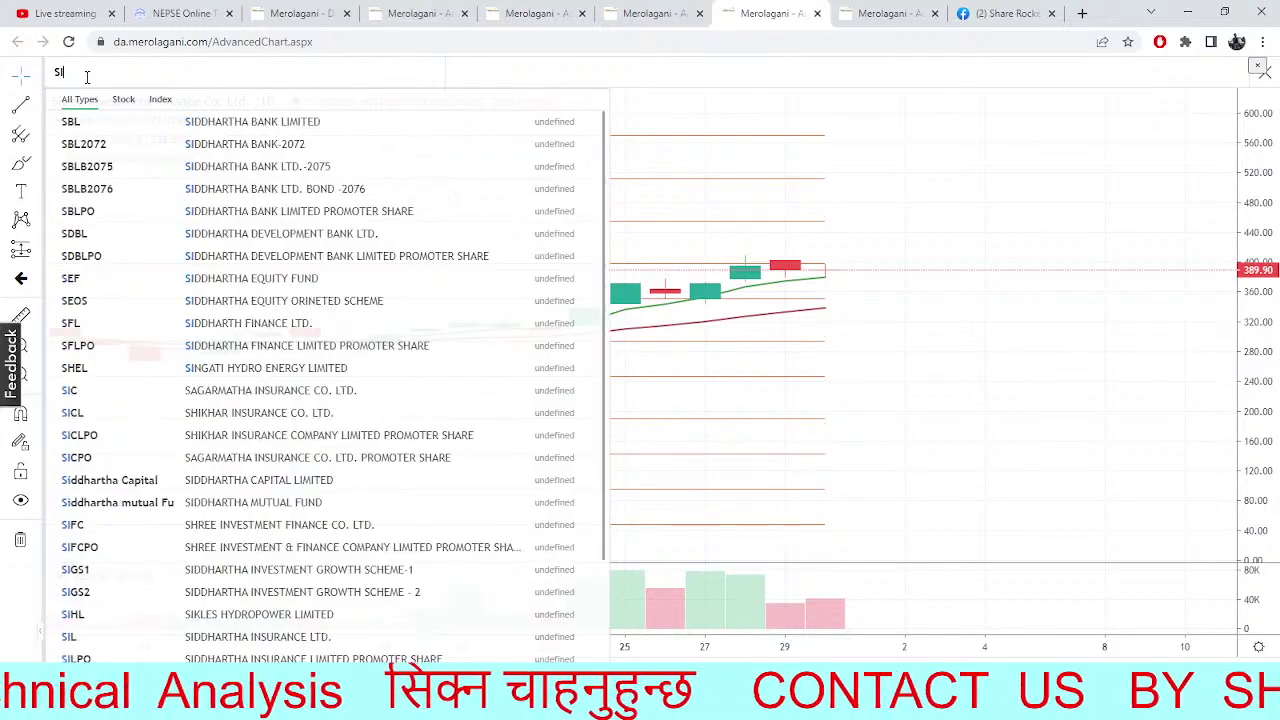
type("NFDU")
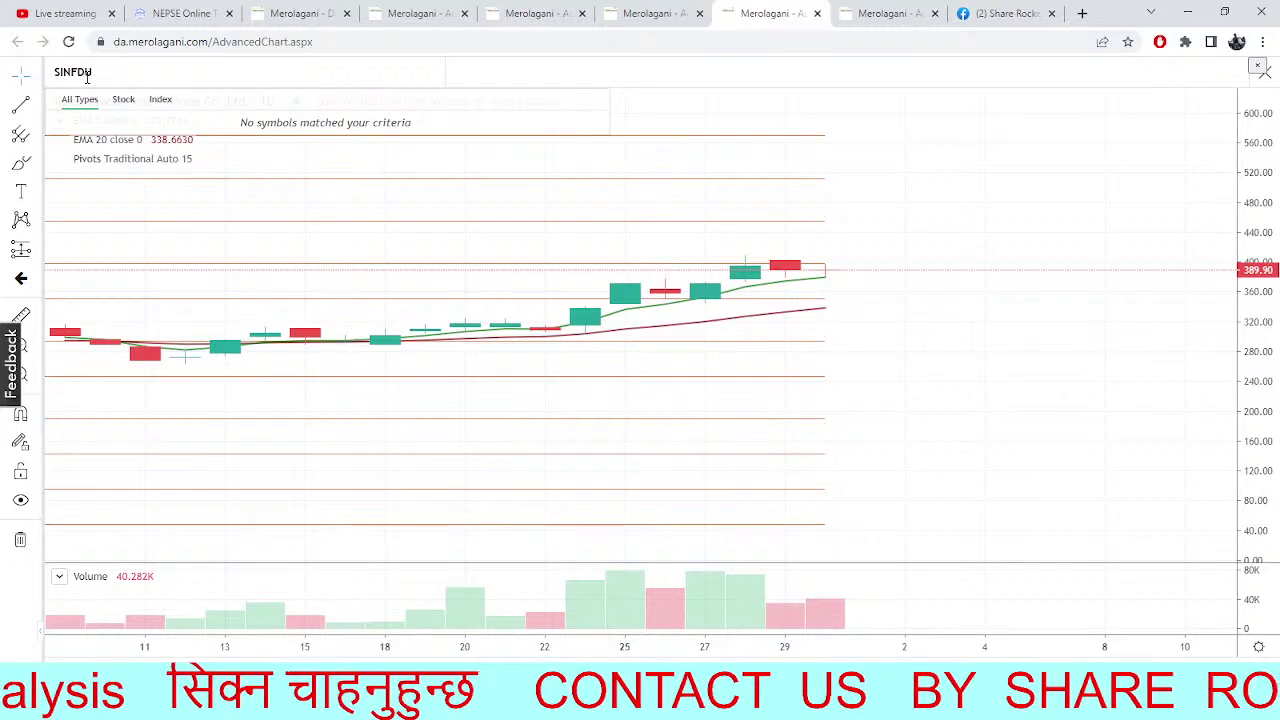
key("BackSpace")
key("BackSpace")
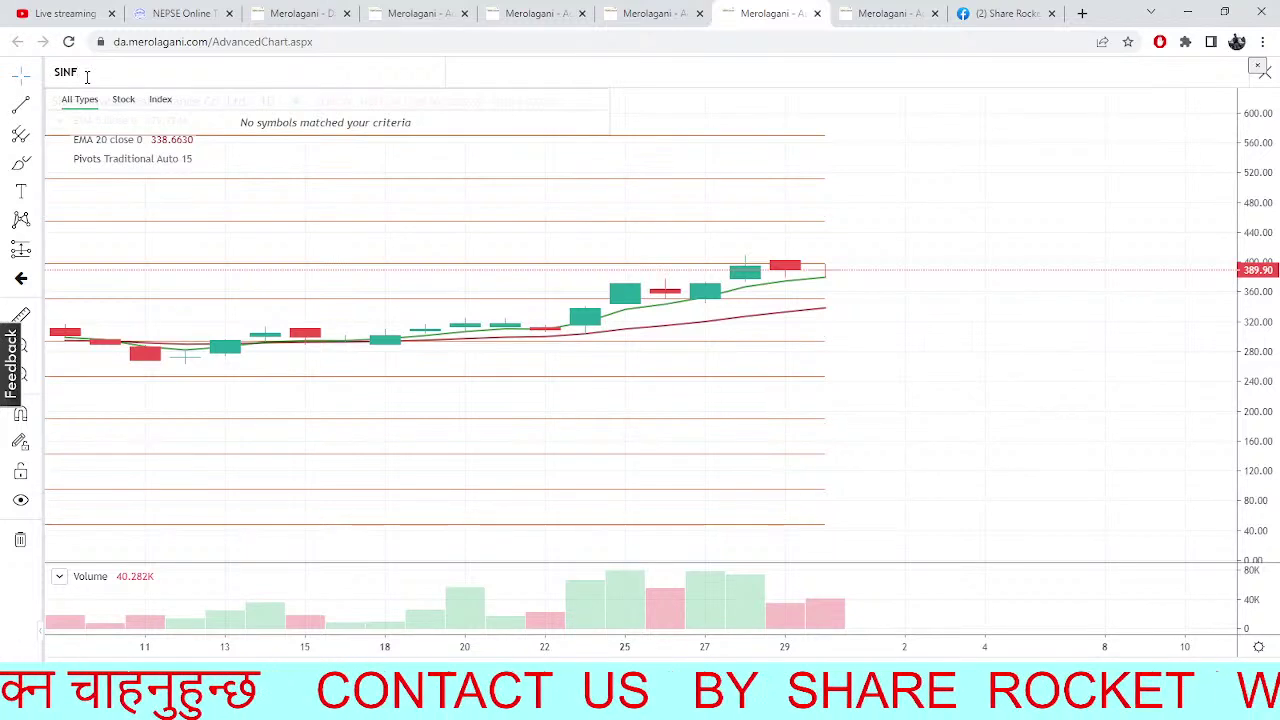
key("BackSpace")
type("FU")
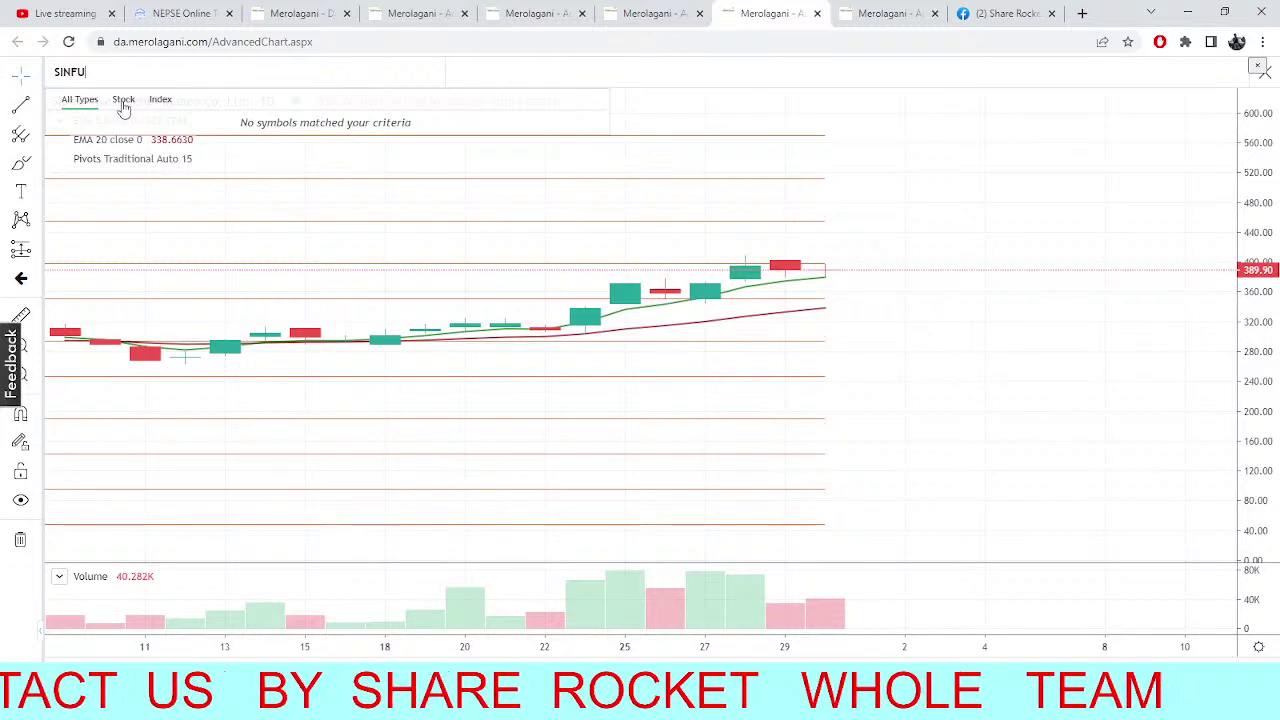
key("BackSpace")
key("BackSpace")
type("DU")
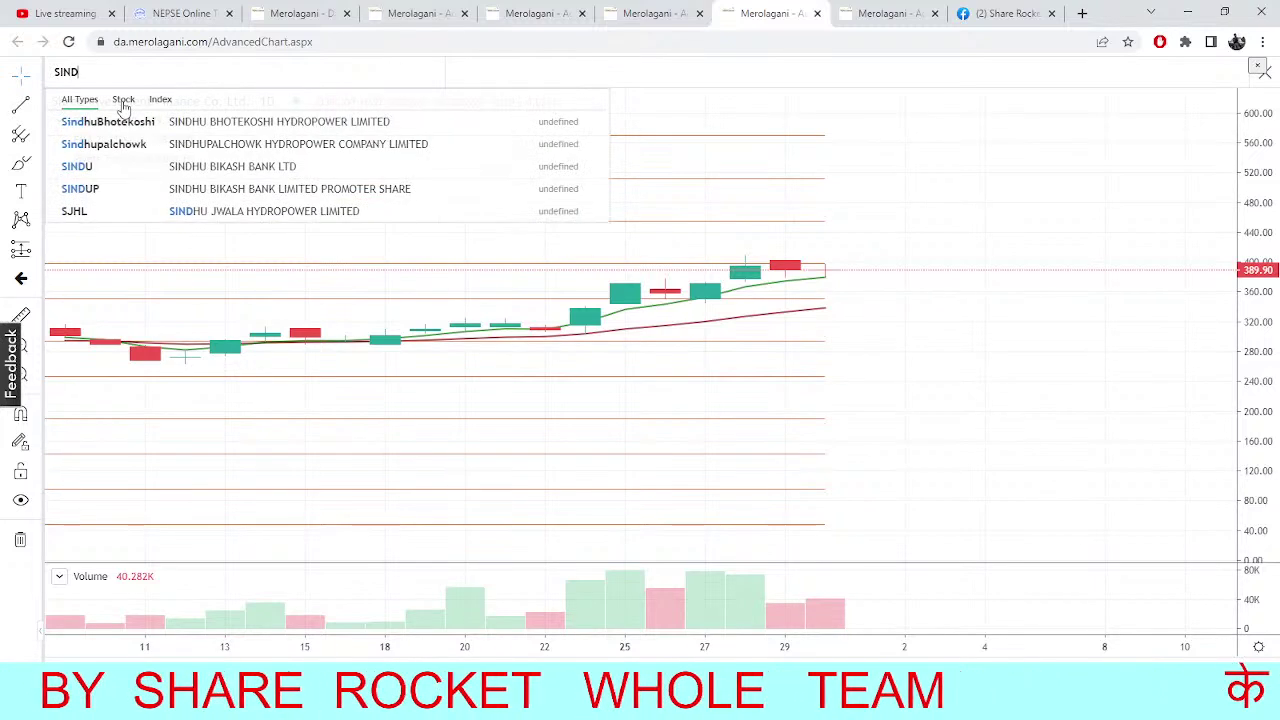
left_click(152, 123)
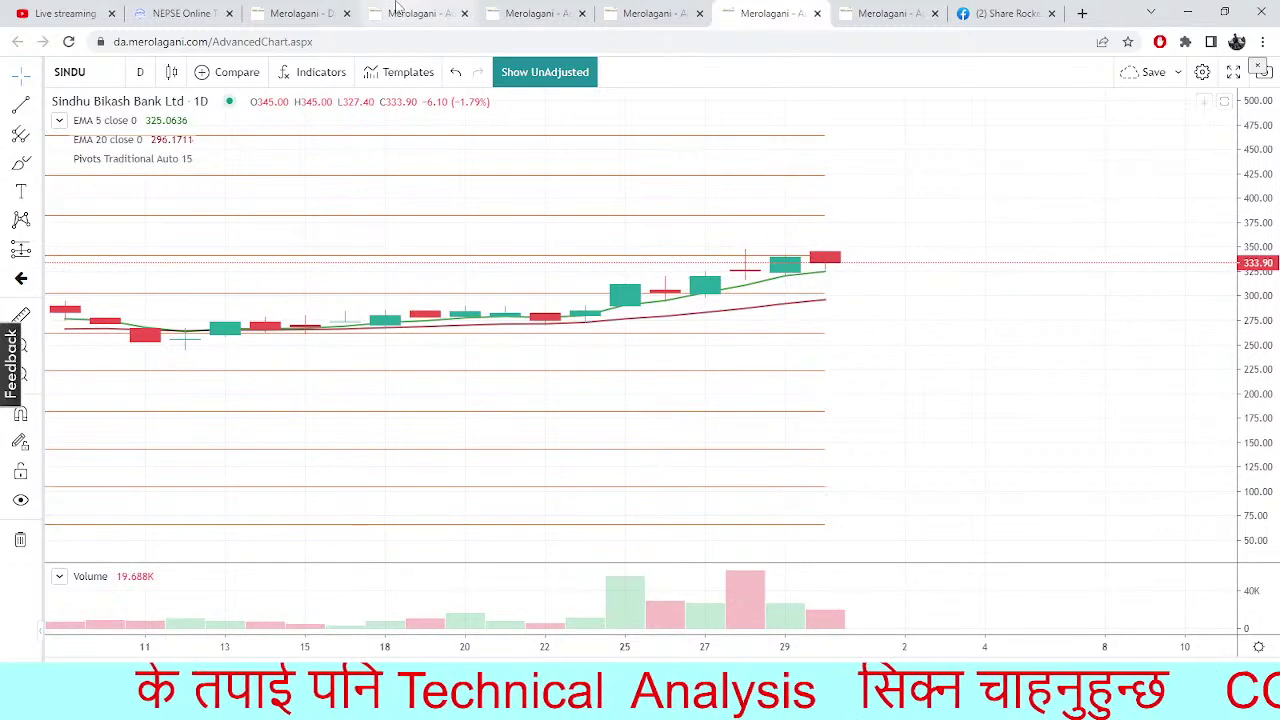
Check the SHPC financial analysis, the sector multi-charts and SHIVM's market depth, and return to the SINDU daily chart
left_click(329, 14)
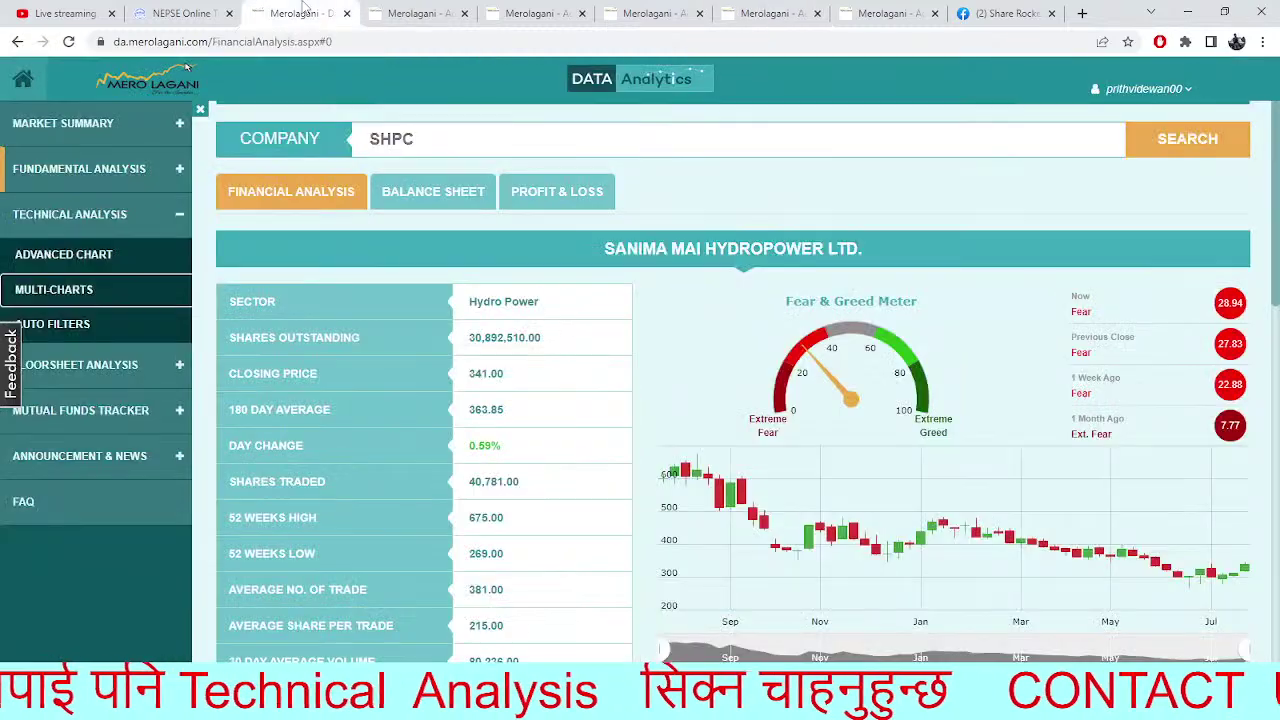
left_click(425, 8)
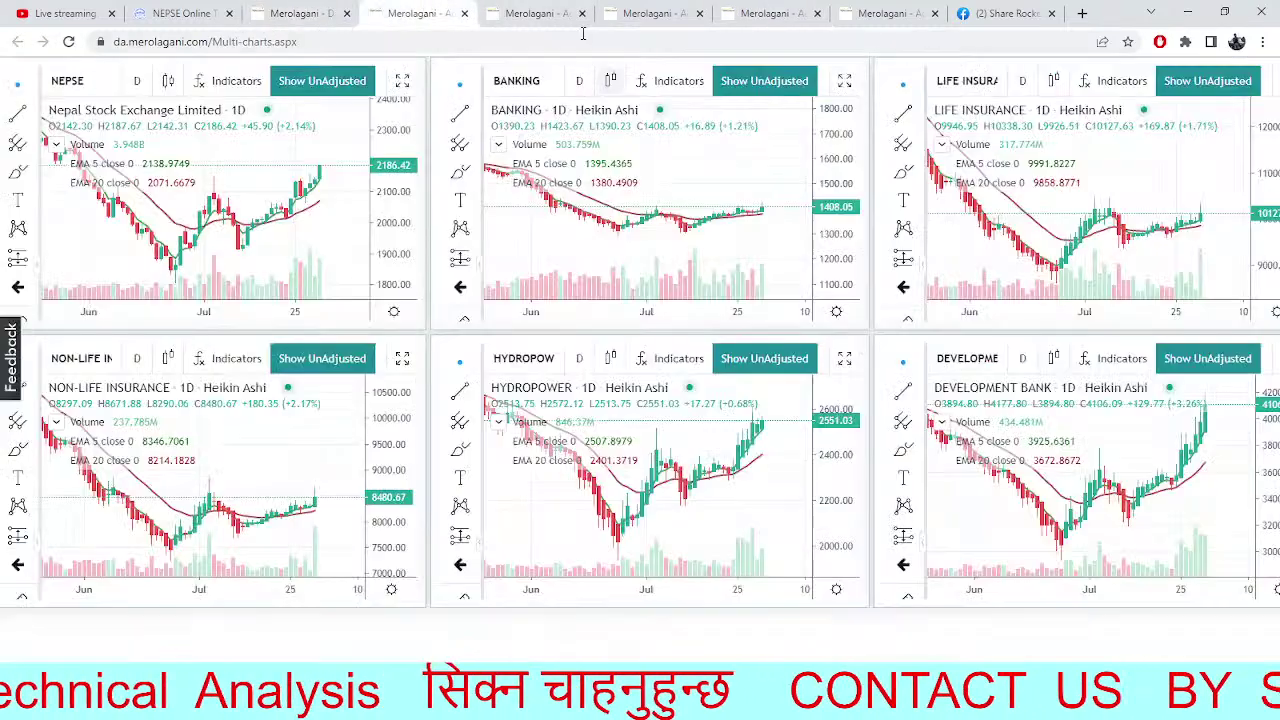
left_click(142, 18)
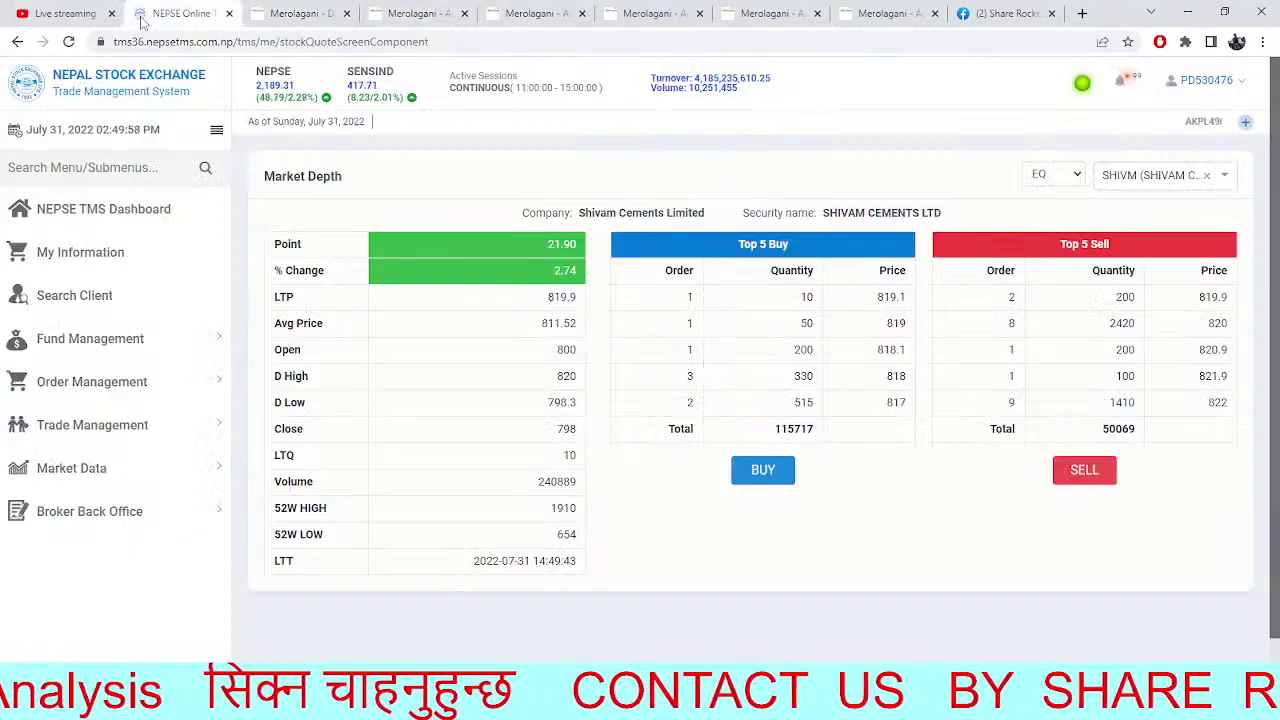
left_click(765, 13)
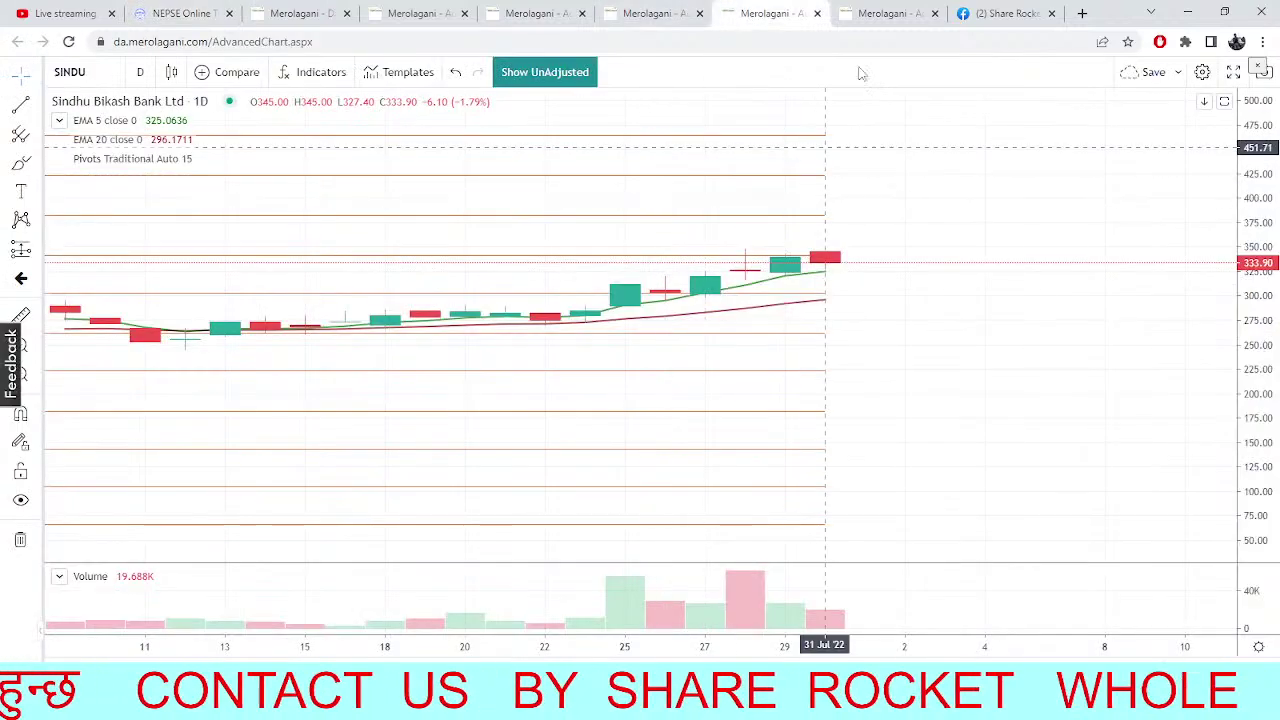
Replace the NTC daily chart with ALICL (Asian Life Insurance Co. Limited) and review its July candles
left_click(862, 22)
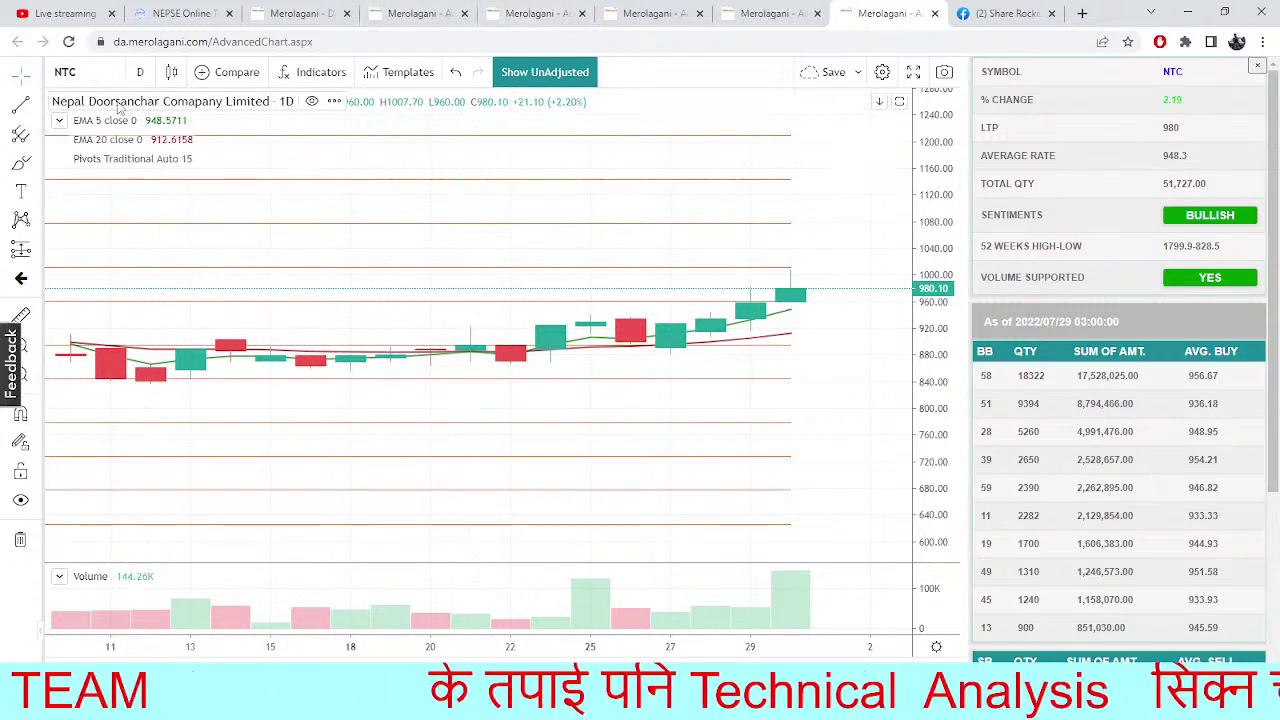
left_click(70, 66)
key("BackSpace")
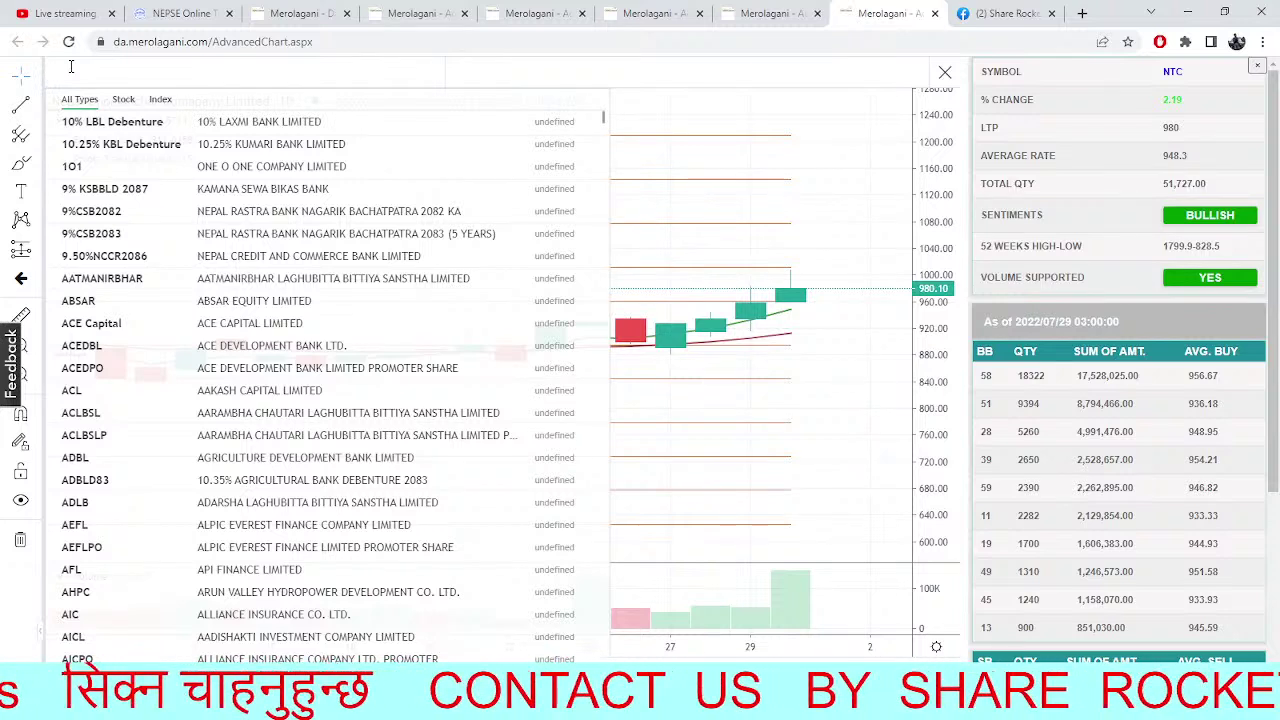
type("ALICL")
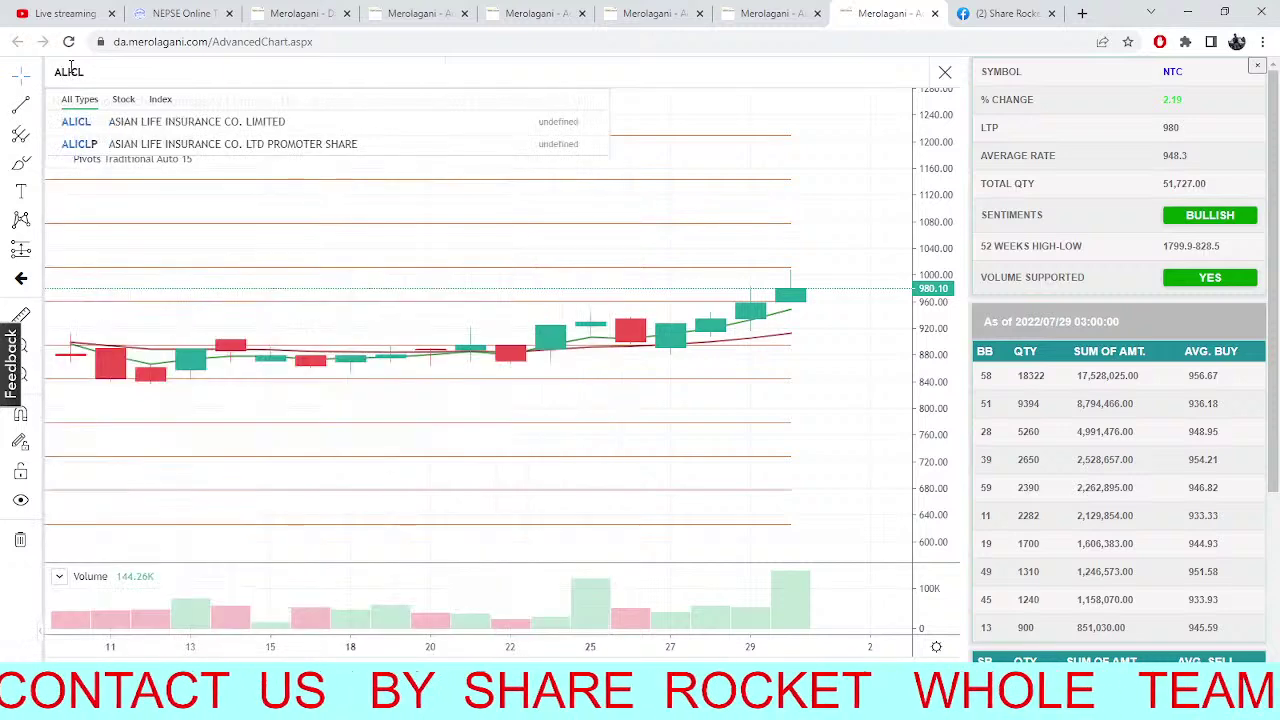
left_click(256, 123)
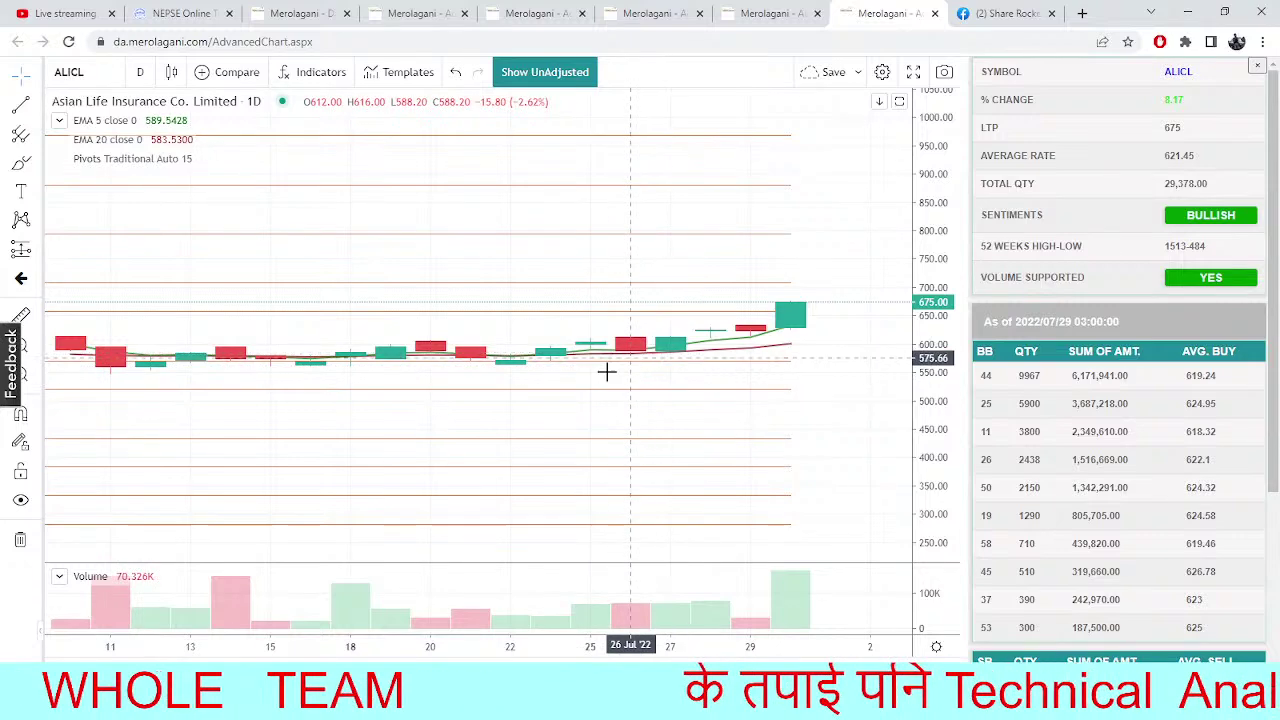
left_click_drag(566, 380, 635, 390)
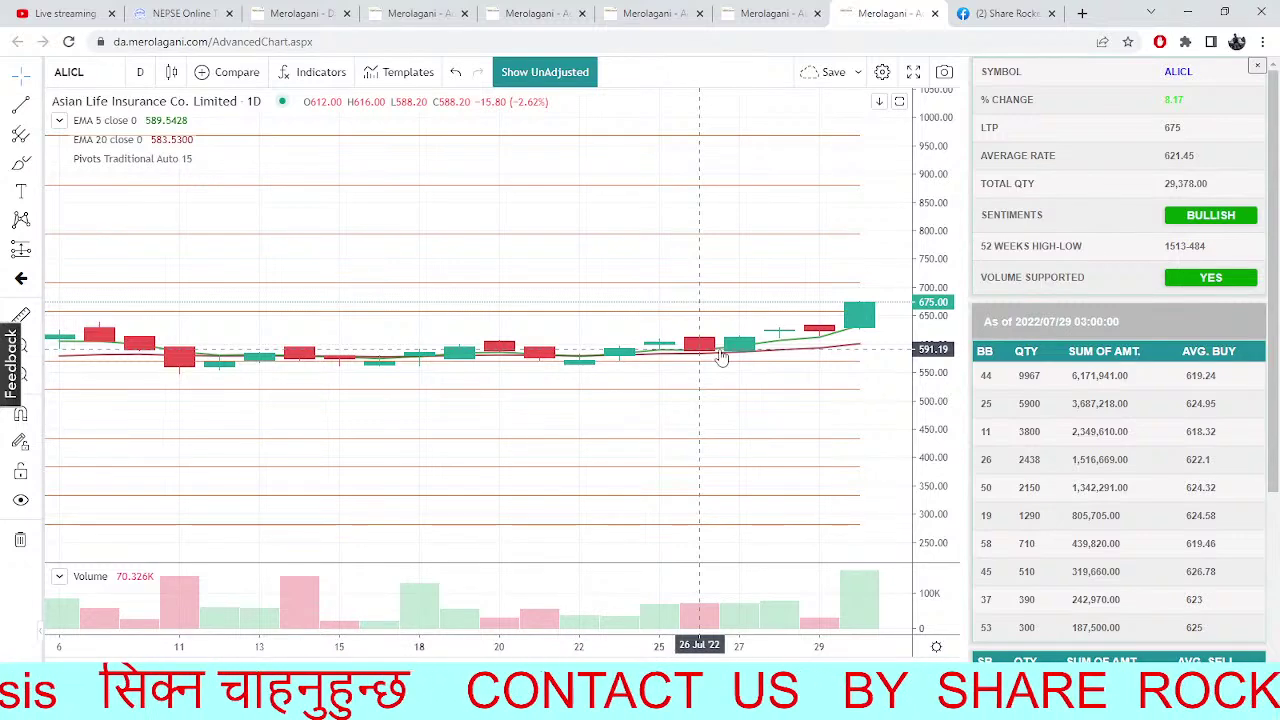
scroll(651, 297, "right", 2)
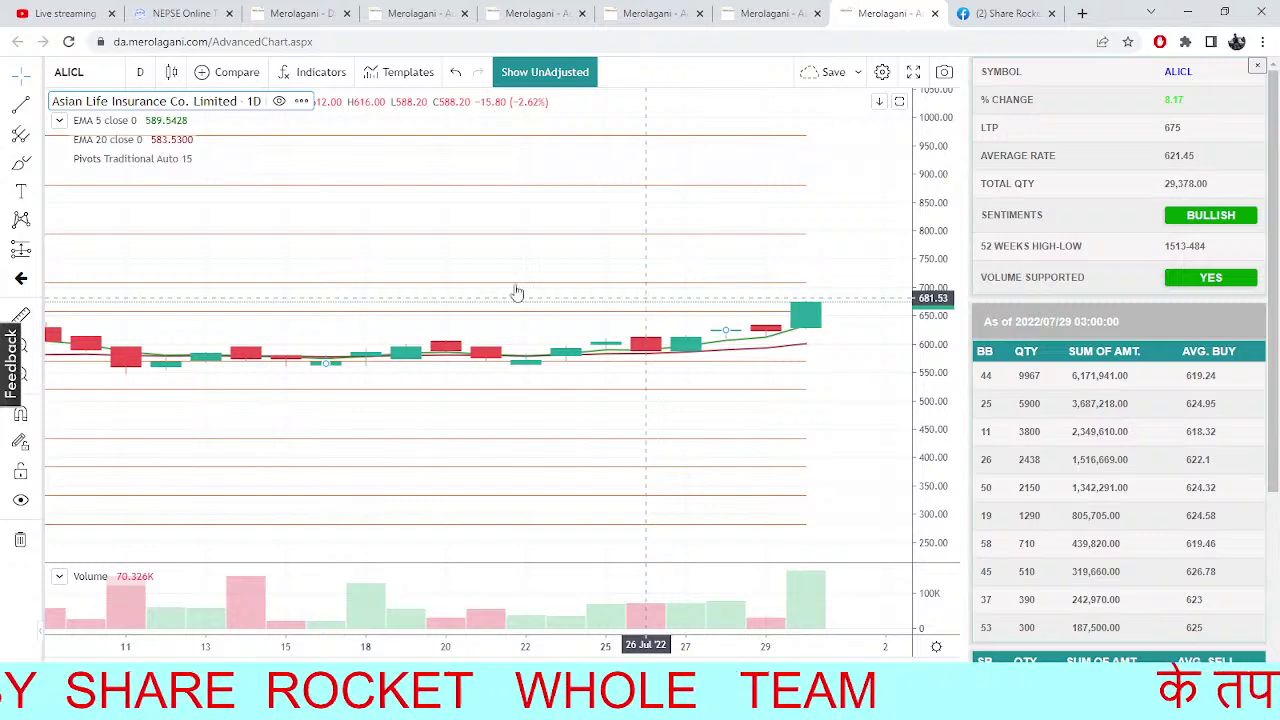
scroll(528, 436, "left", 10)
left_click_drag(551, 486, 283, 417)
scroll(614, 449, "right", 10)
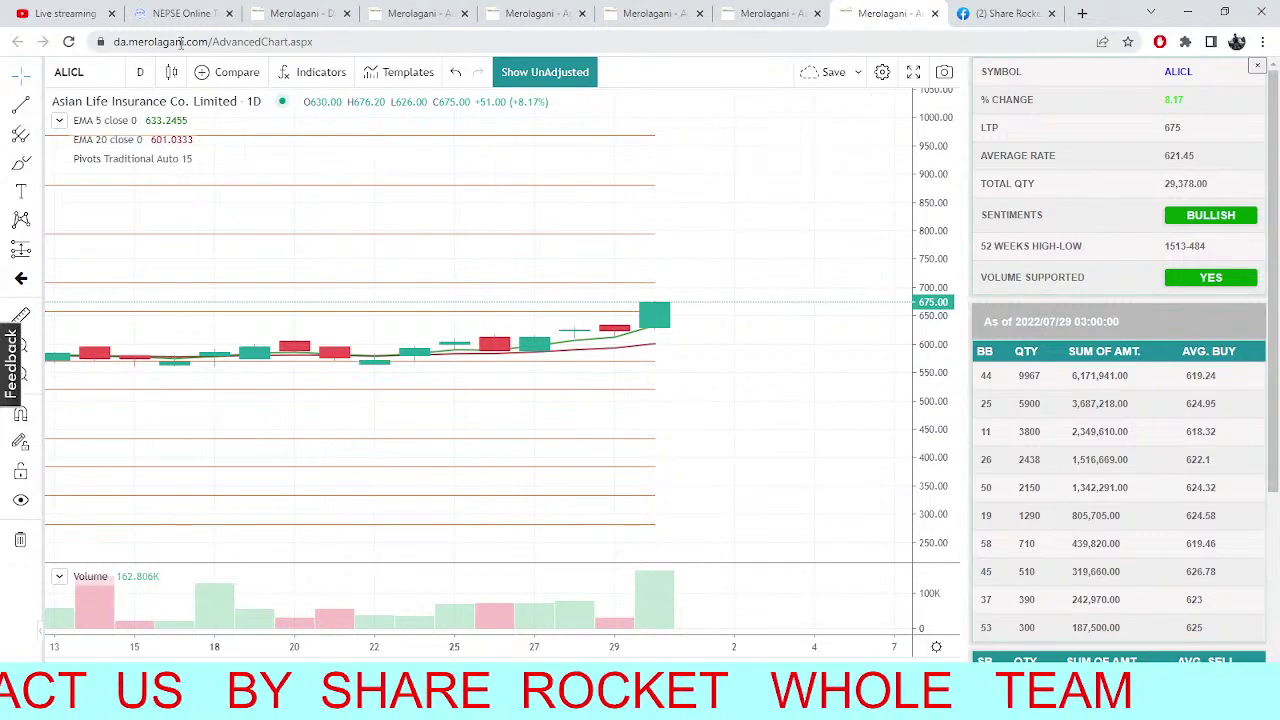
Open the NEPSE TMS dashboard and review its collateral summary, top gainers, top turnover list and market summary
left_click(163, 14)
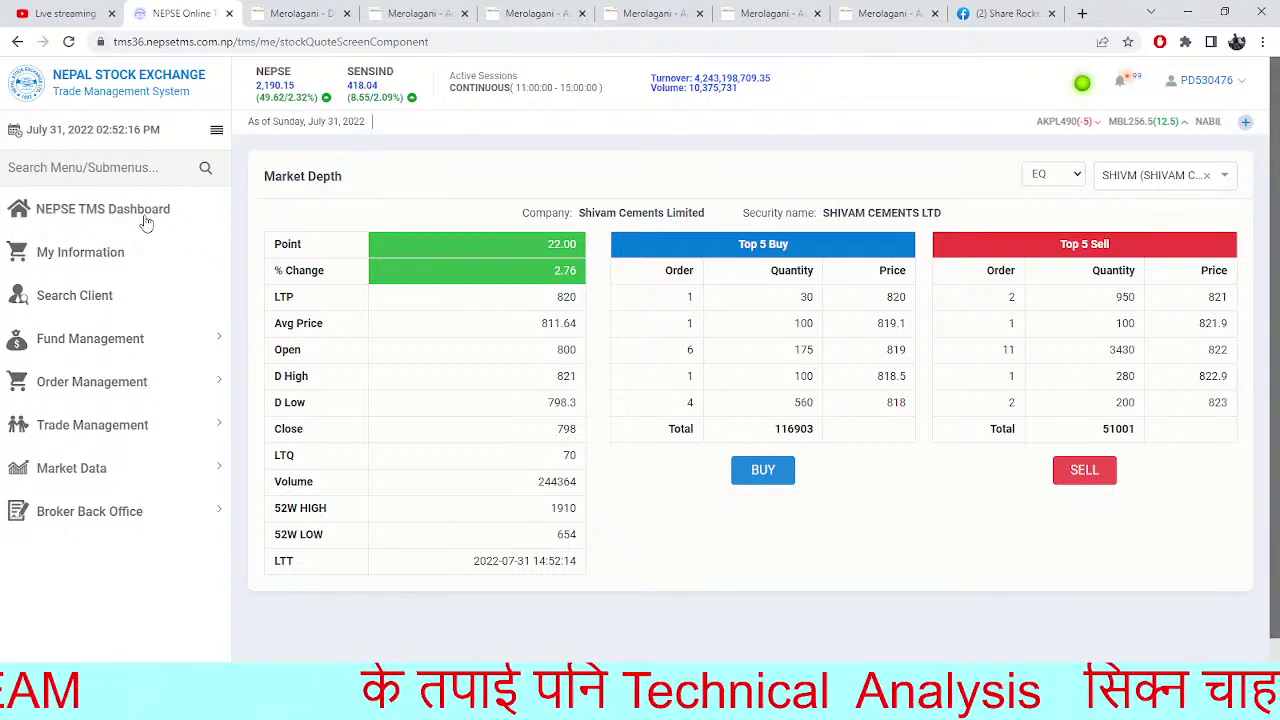
left_click(88, 209)
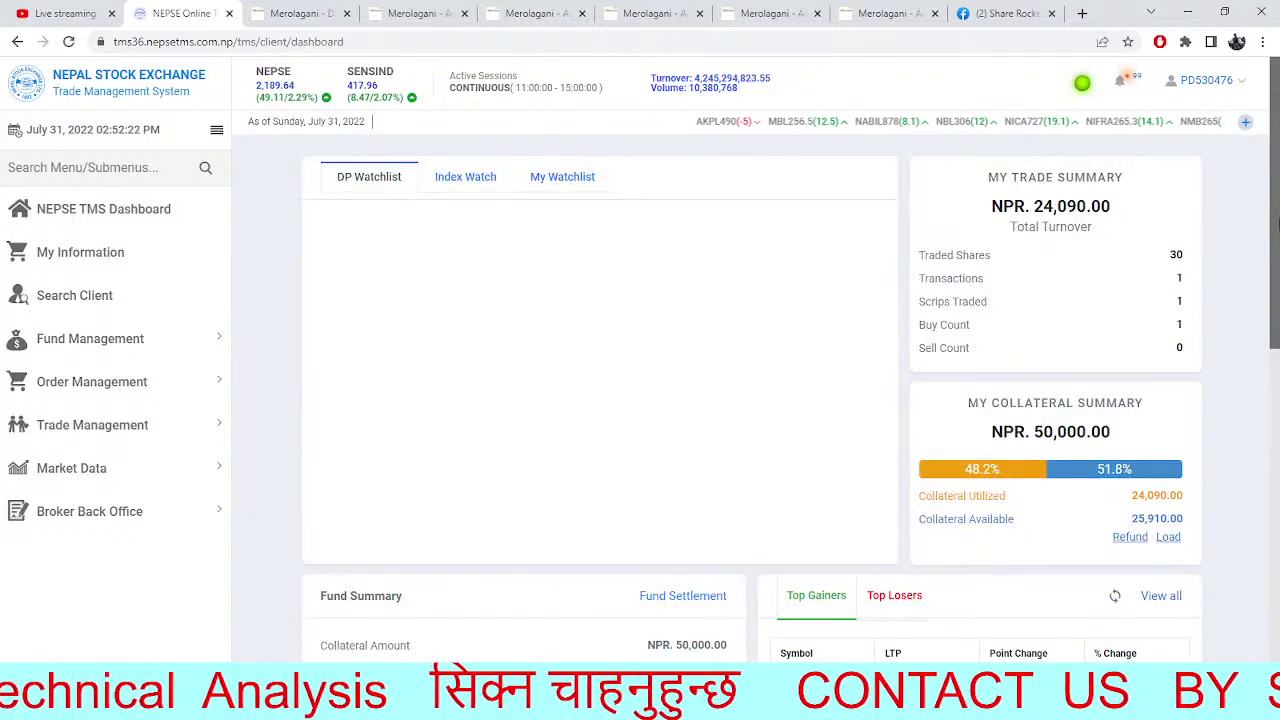
scroll(1263, 311, "down", 1)
scroll(1263, 311, "down", 1)
scroll(1275, 290, "down", 2)
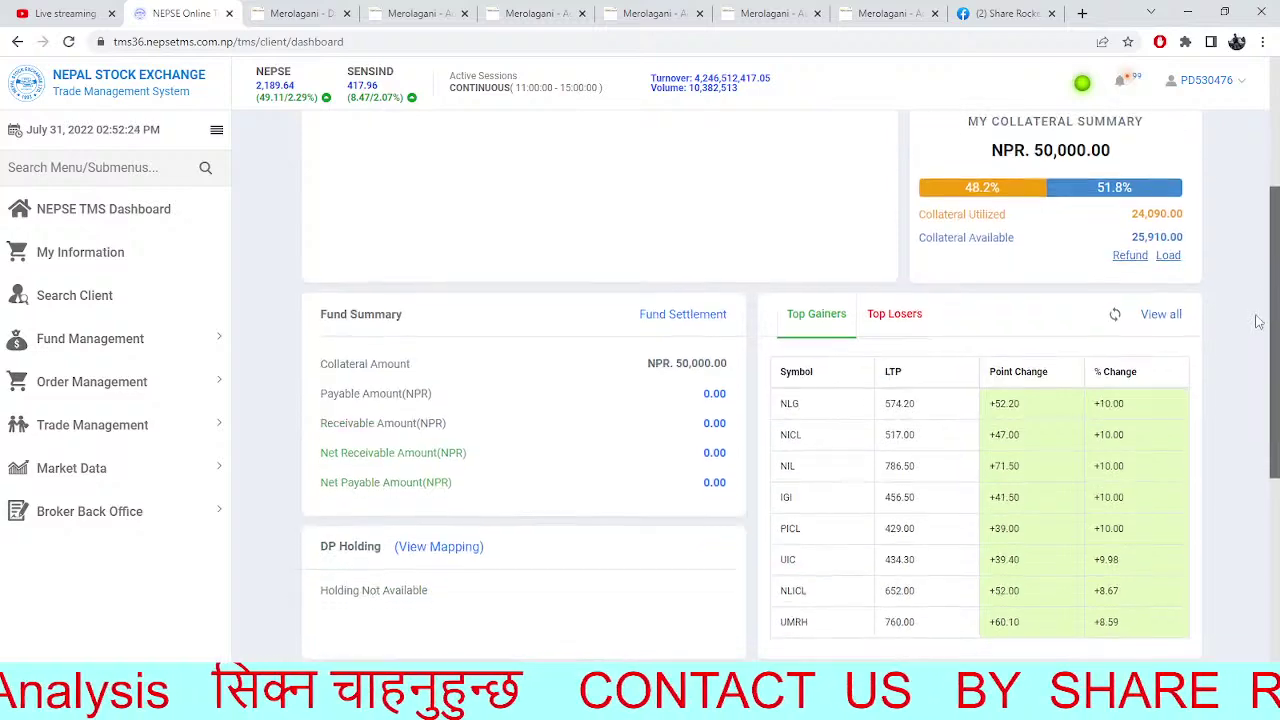
scroll(1262, 140, "up", 3)
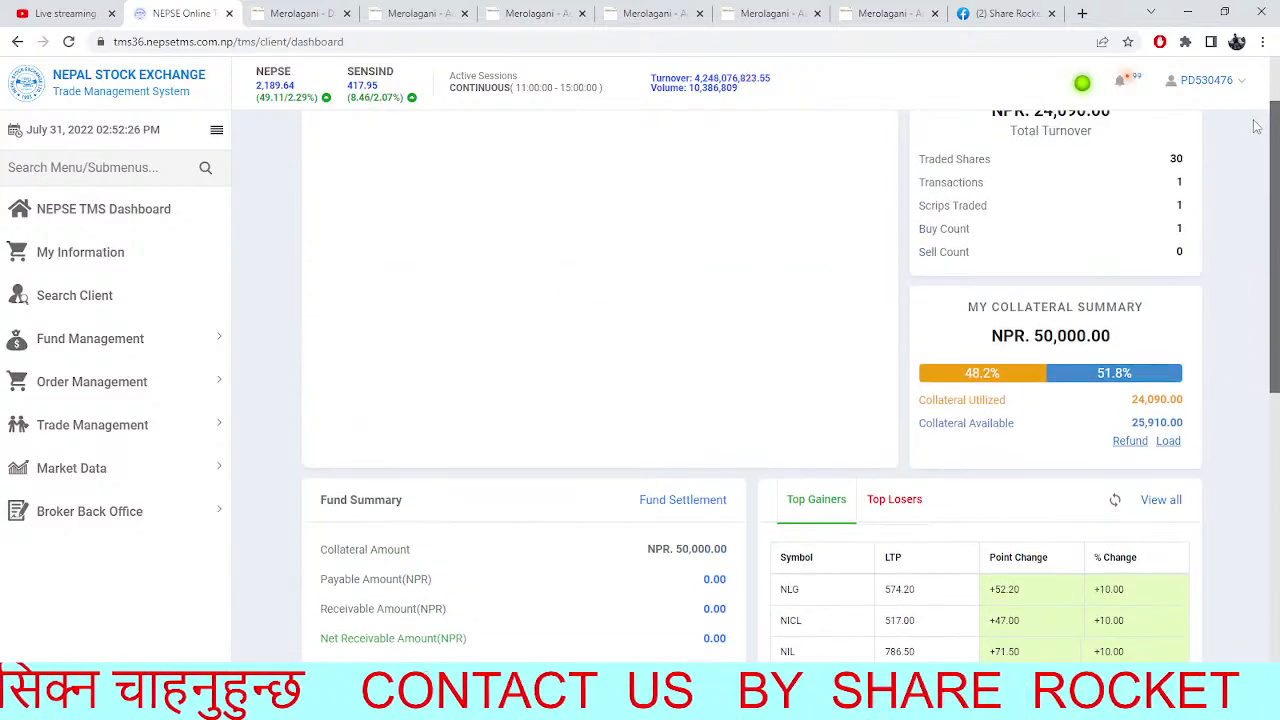
left_click_drag(1268, 130, 1268, 402)
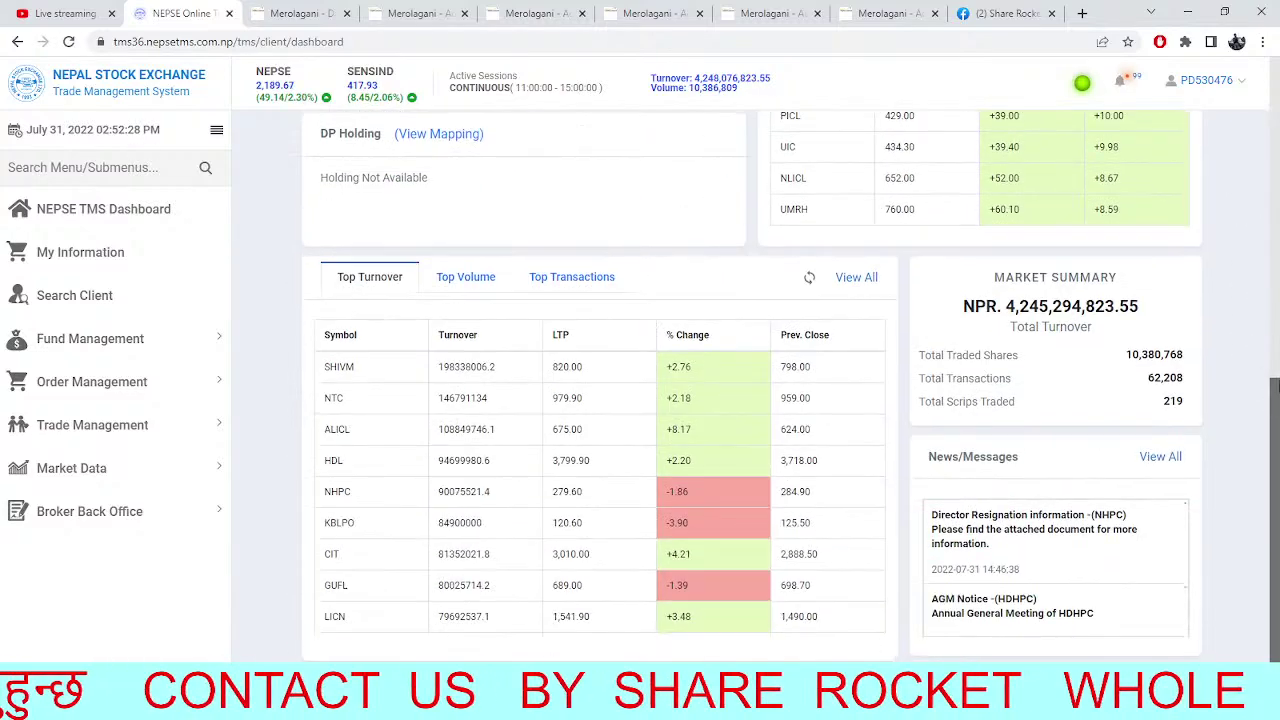
scroll(1247, 444, "up", 5)
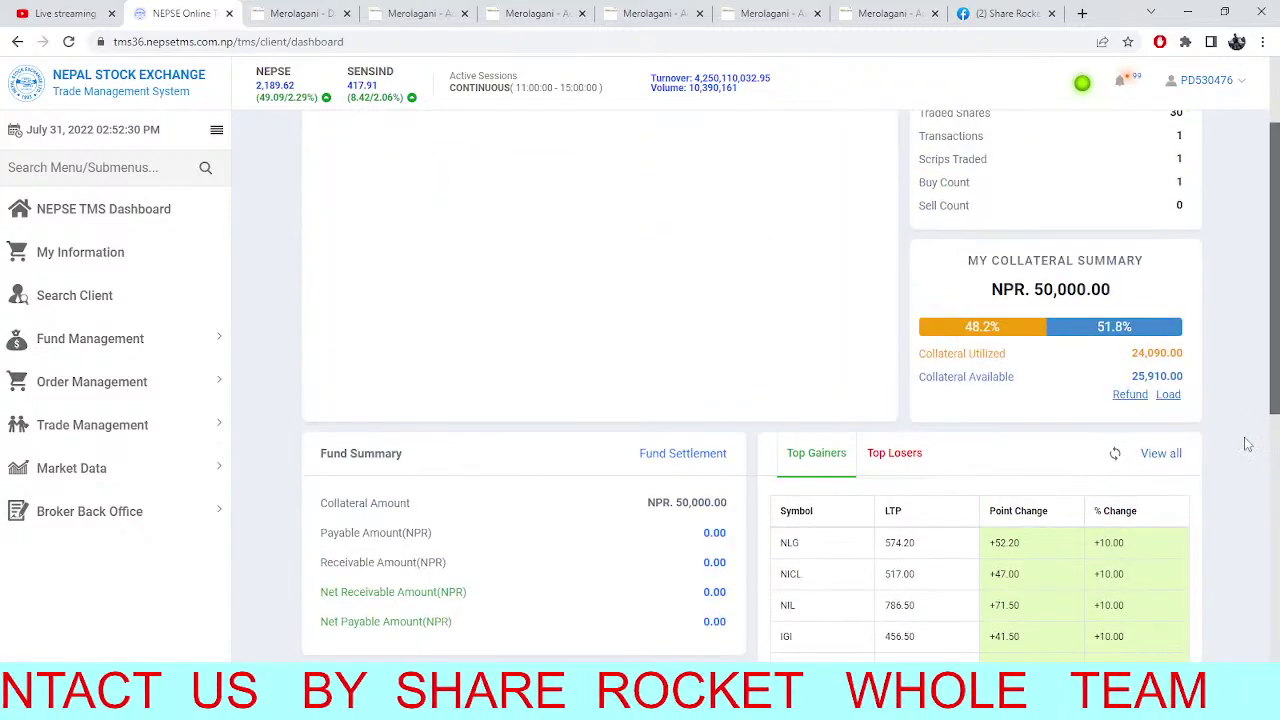
scroll(1265, 444, "down", 5)
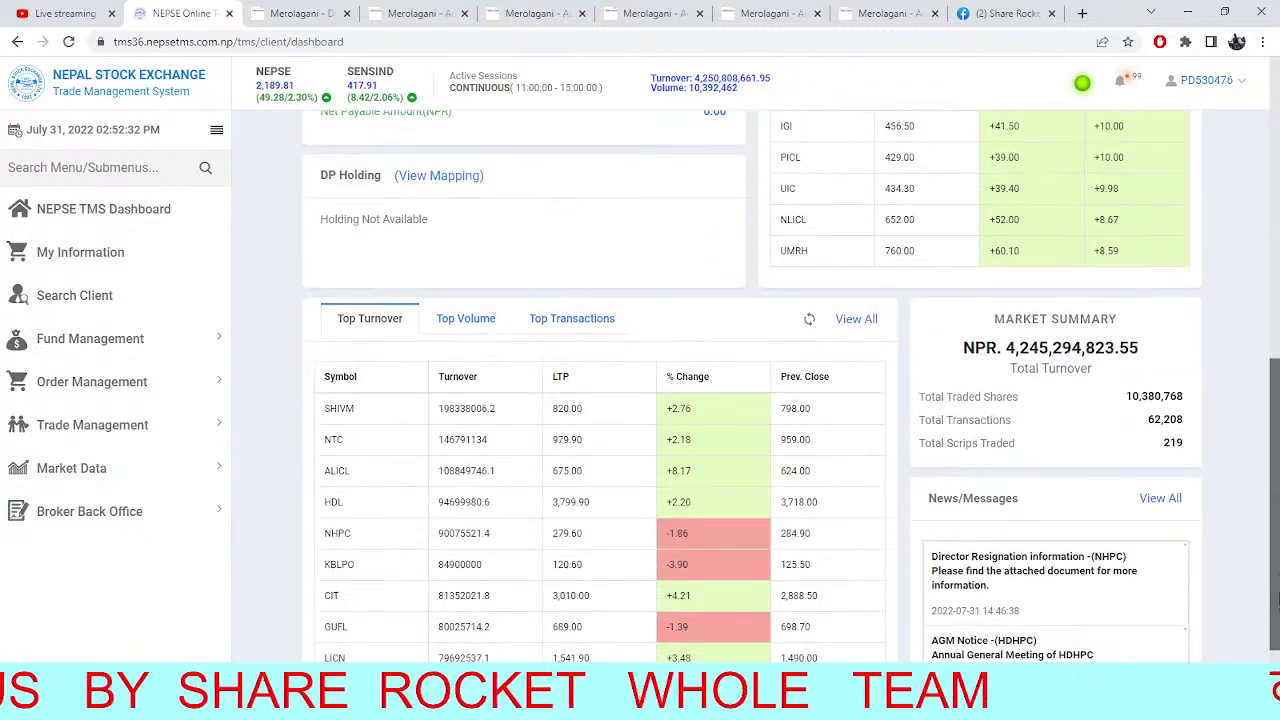
scroll(1270, 618, "down", 1)
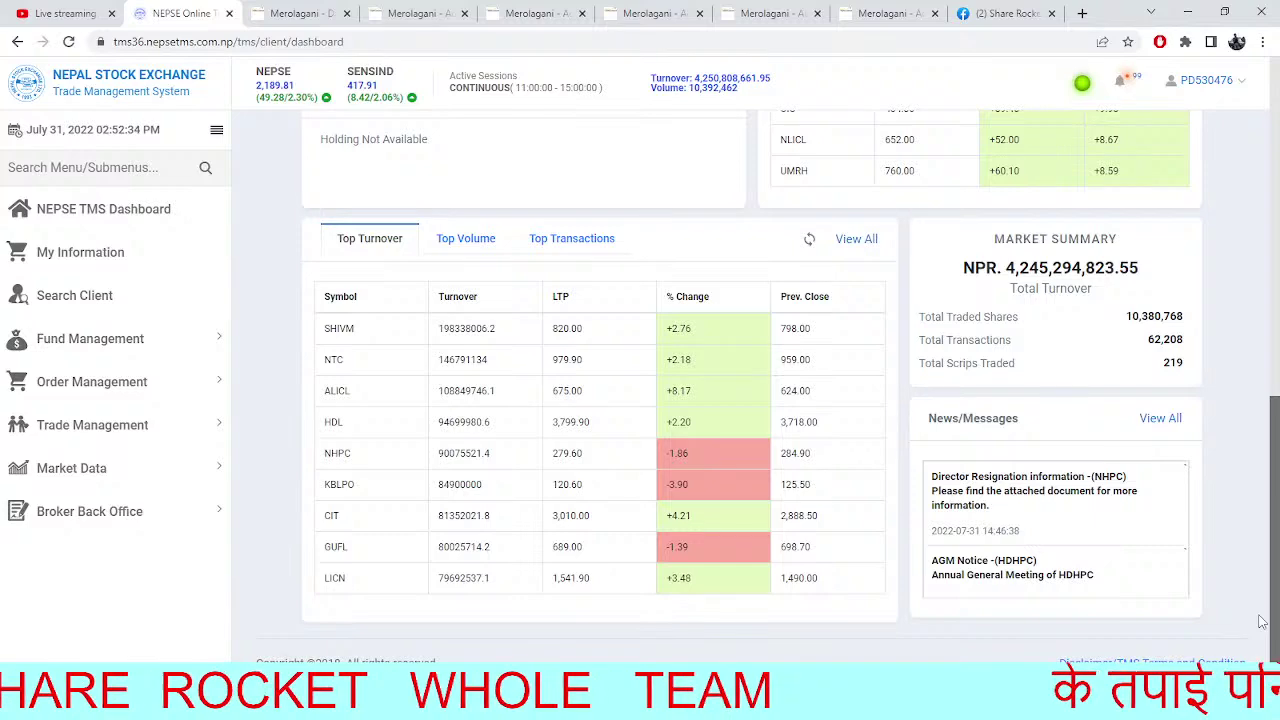
left_click_drag(1277, 600, 1270, 543)
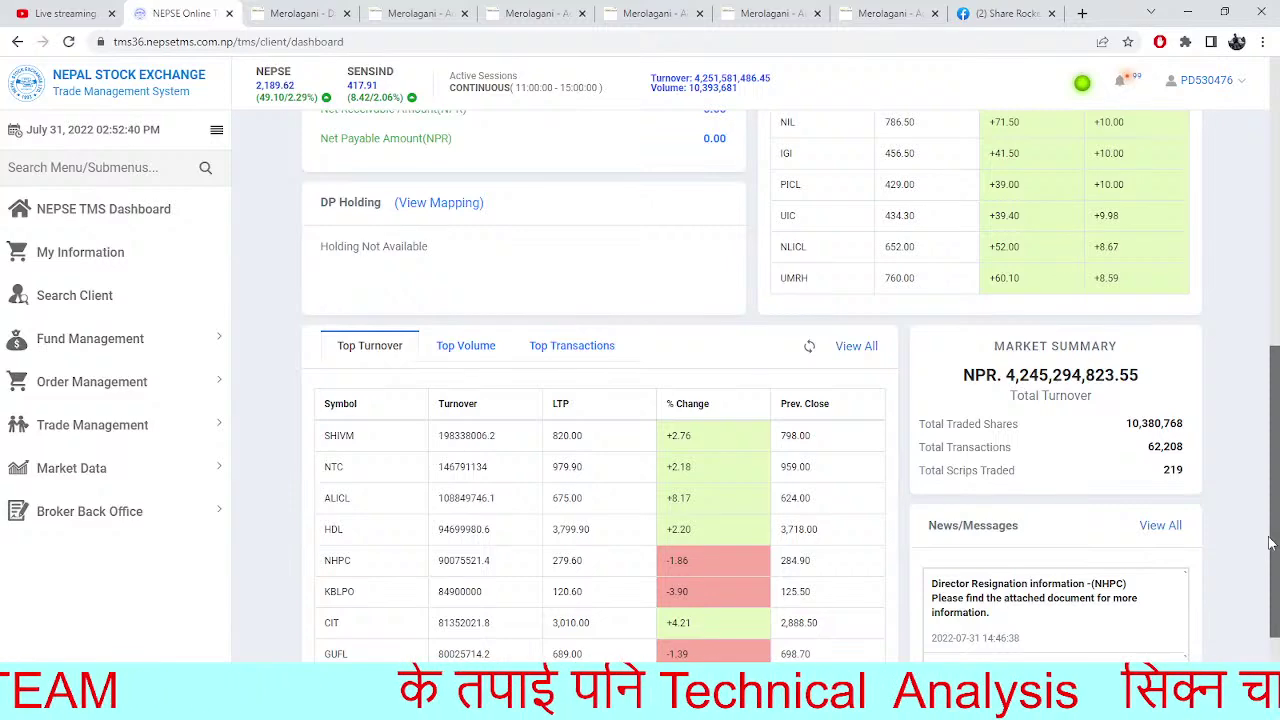
left_click_drag(1270, 543, 1273, 650)
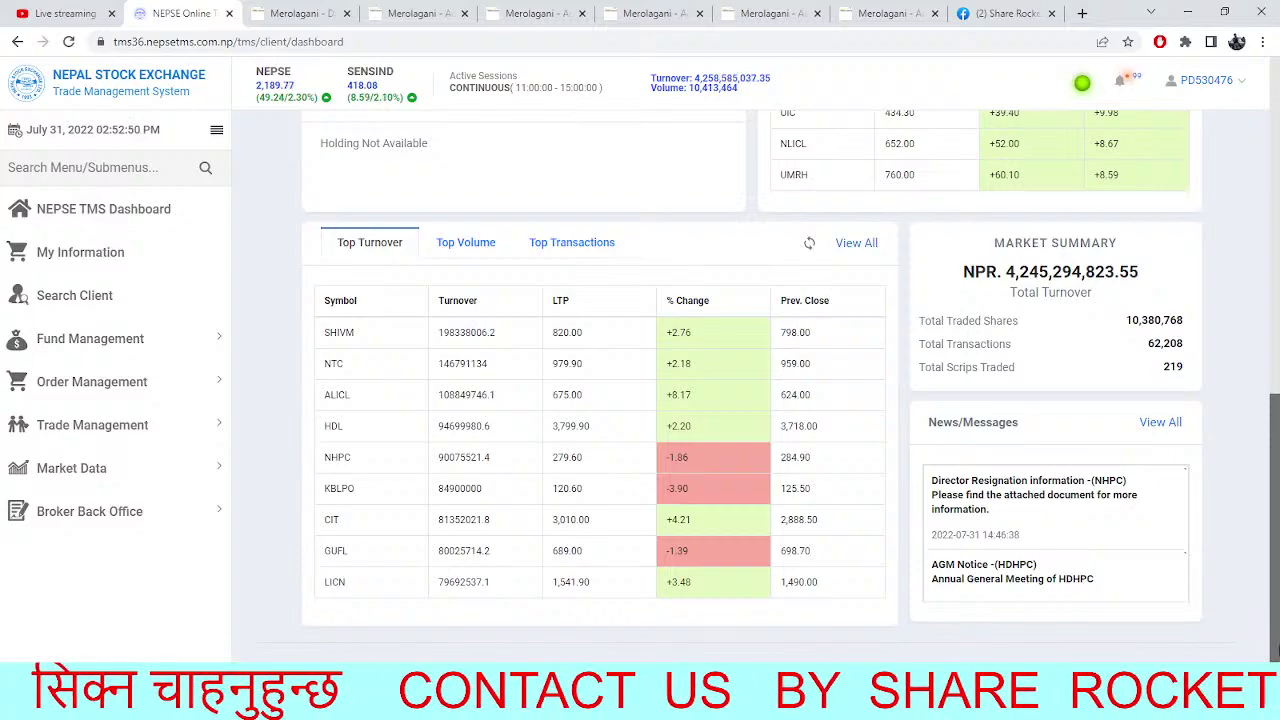
scroll(1277, 578, "up", 5)
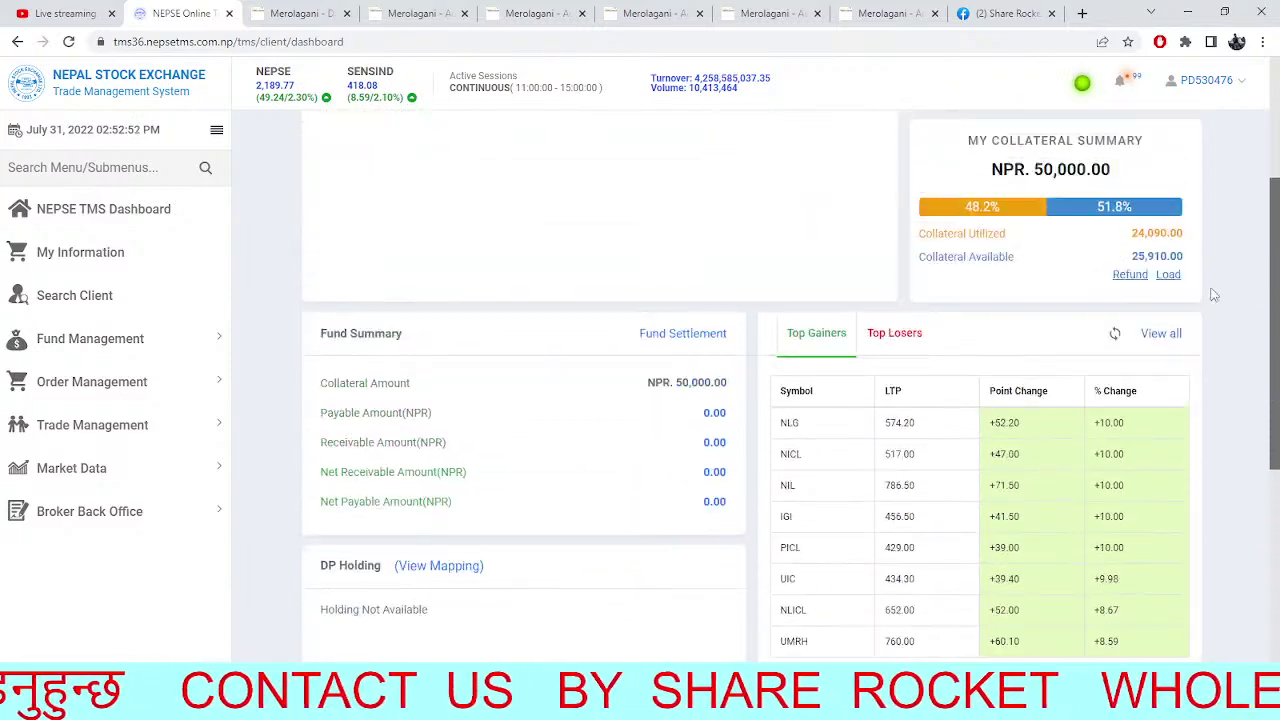
left_click_drag(1218, 302, 1166, 253)
scroll(1277, 430, "up", 2)
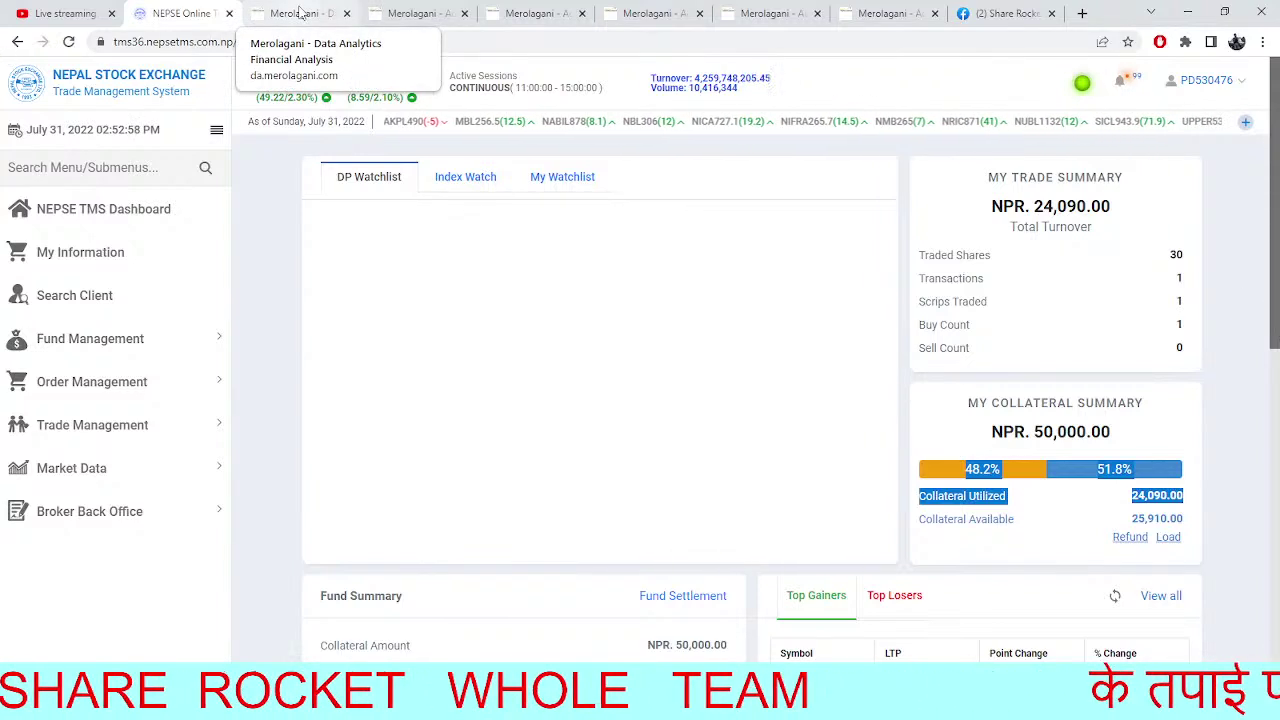
Look over the SHPC financial analysis page, the NEPSE and sector multi-charts and the 15-minute NEPSE chart
left_click(262, 11)
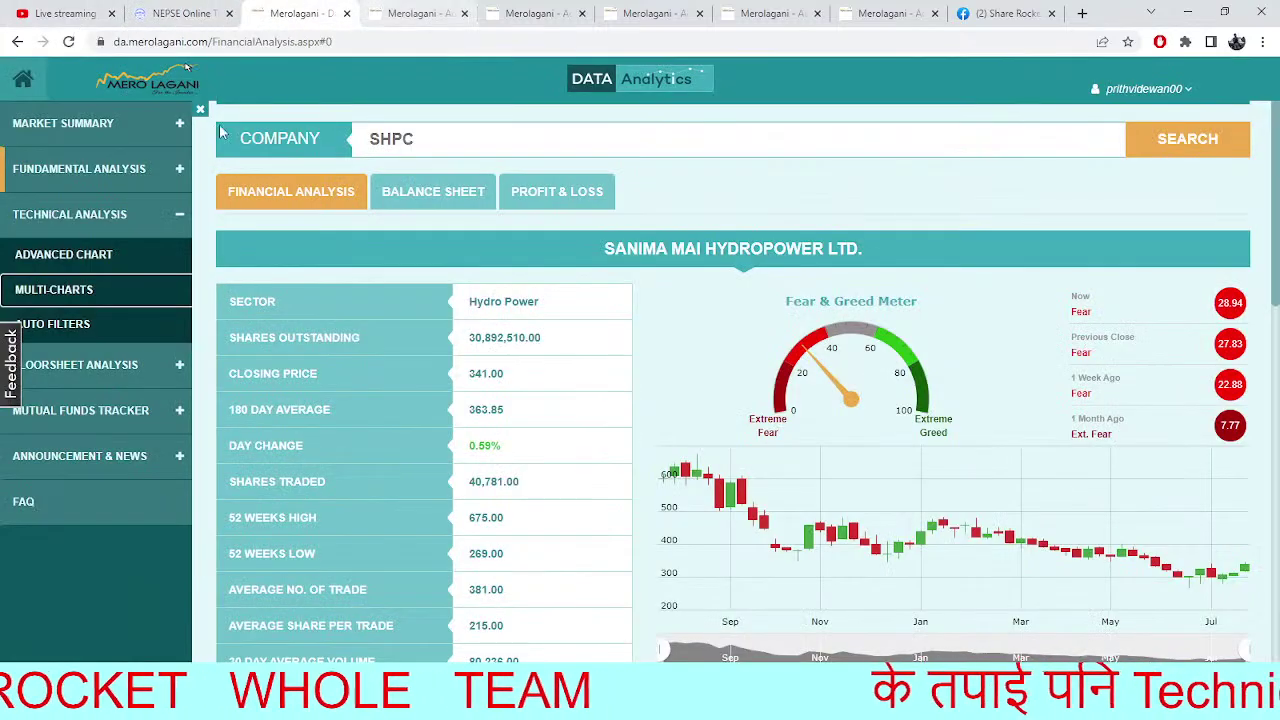
left_click(444, 11)
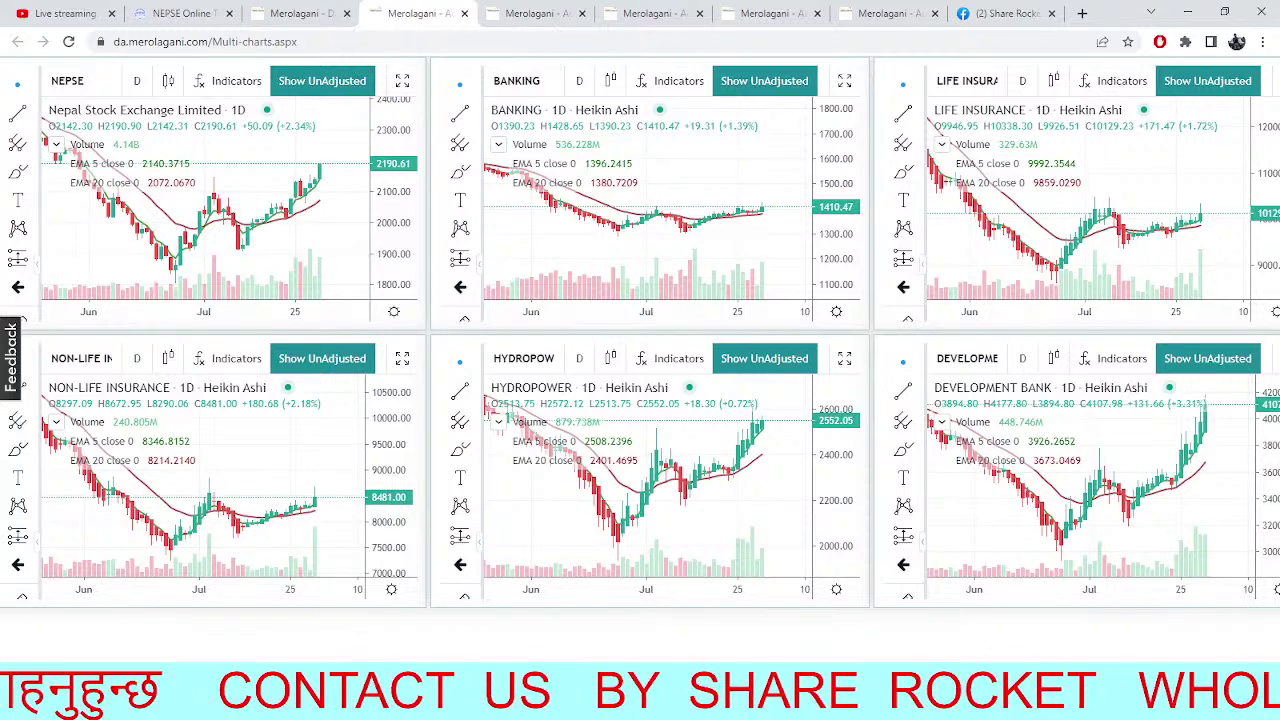
left_click(551, 12)
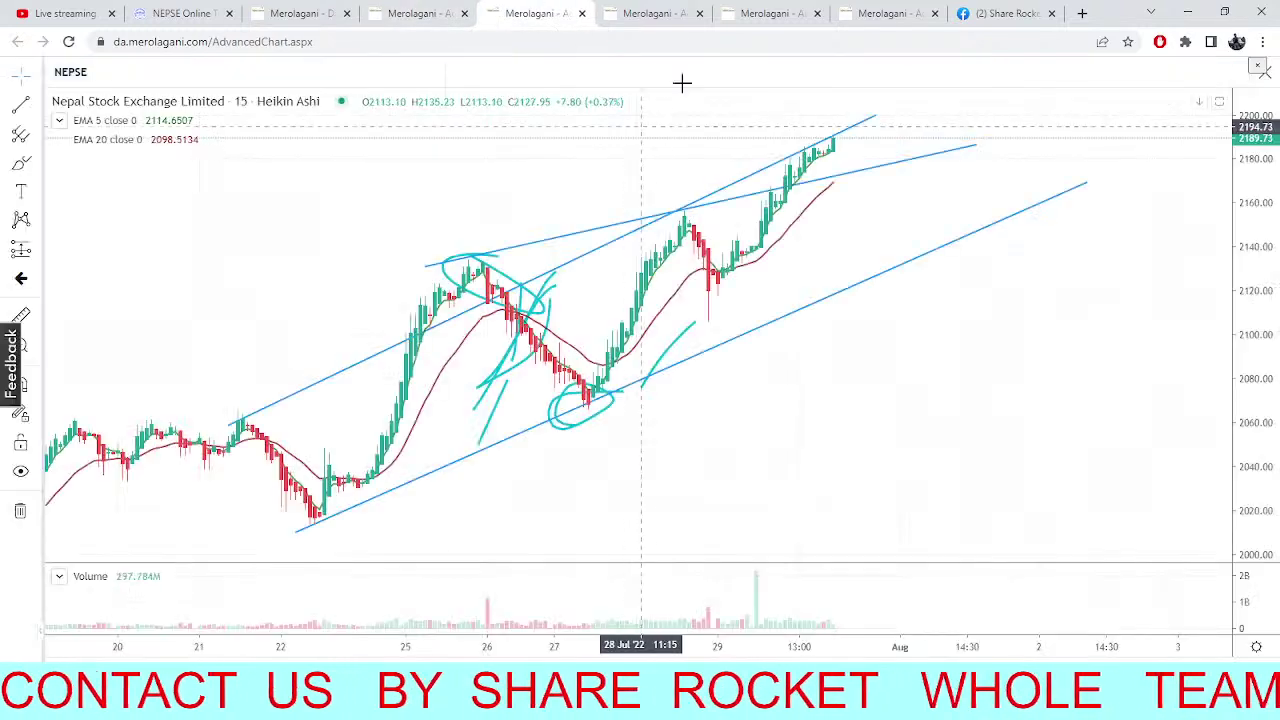
left_click(650, 12)
Replace the SINDU daily chart with MKJC (Mailung Khola Jal Vidhyut Company Limited) and review its July candles
left_click(770, 13)
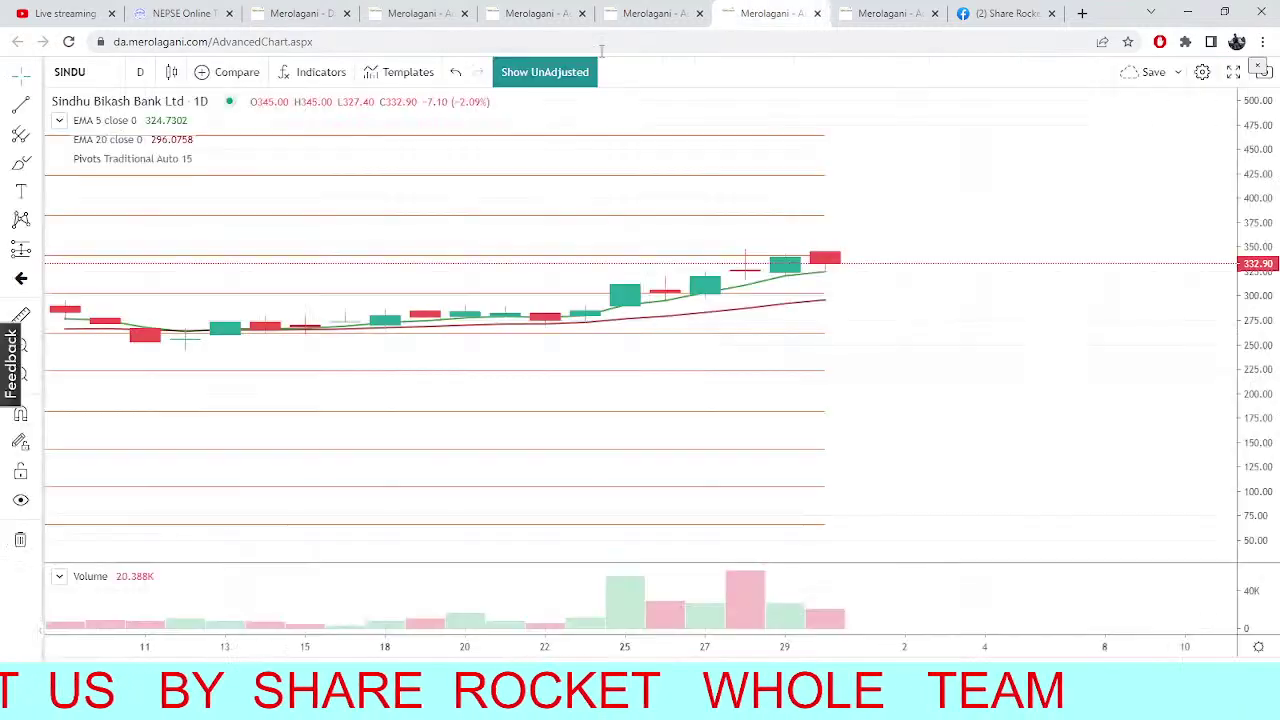
left_click(102, 60)
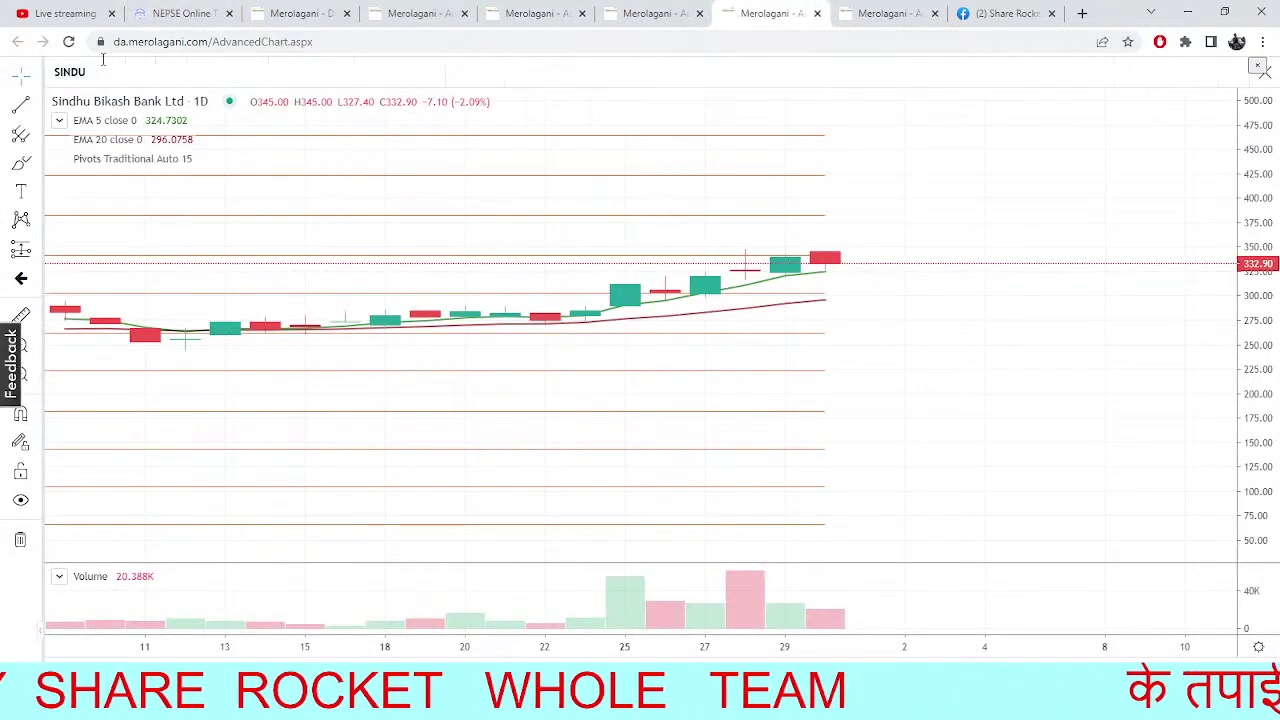
type("MKJC")
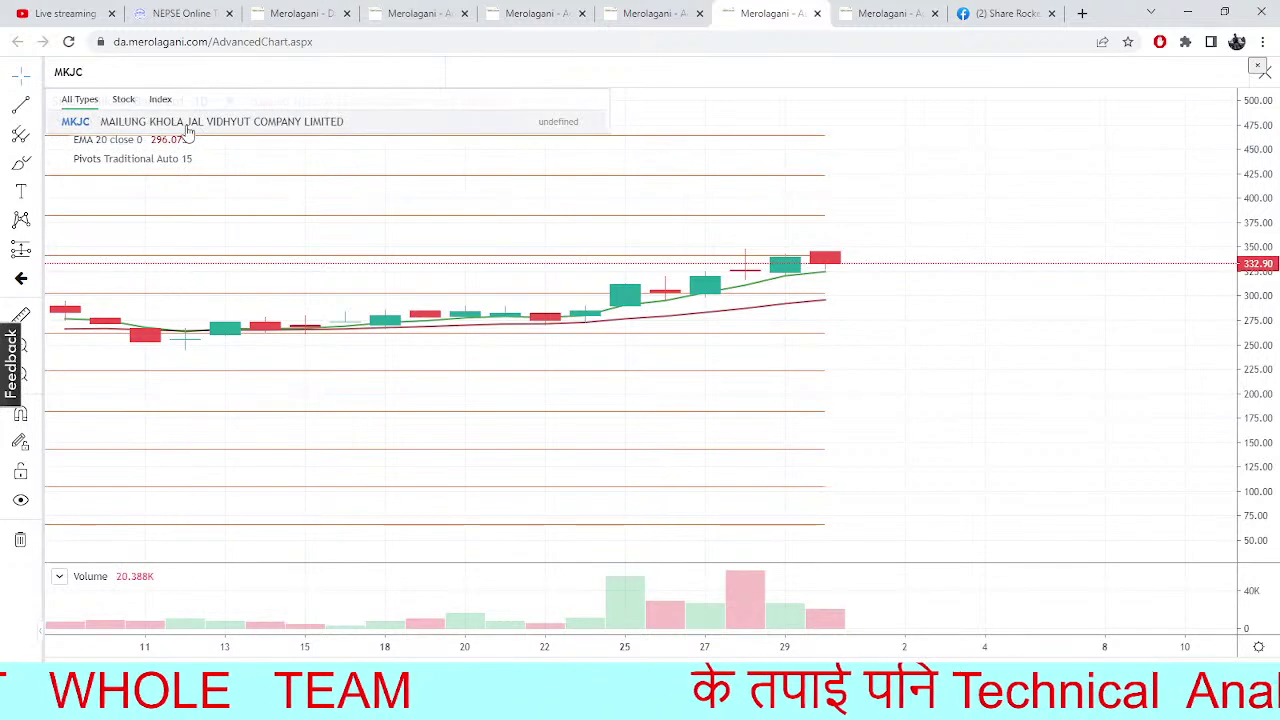
key("Return")
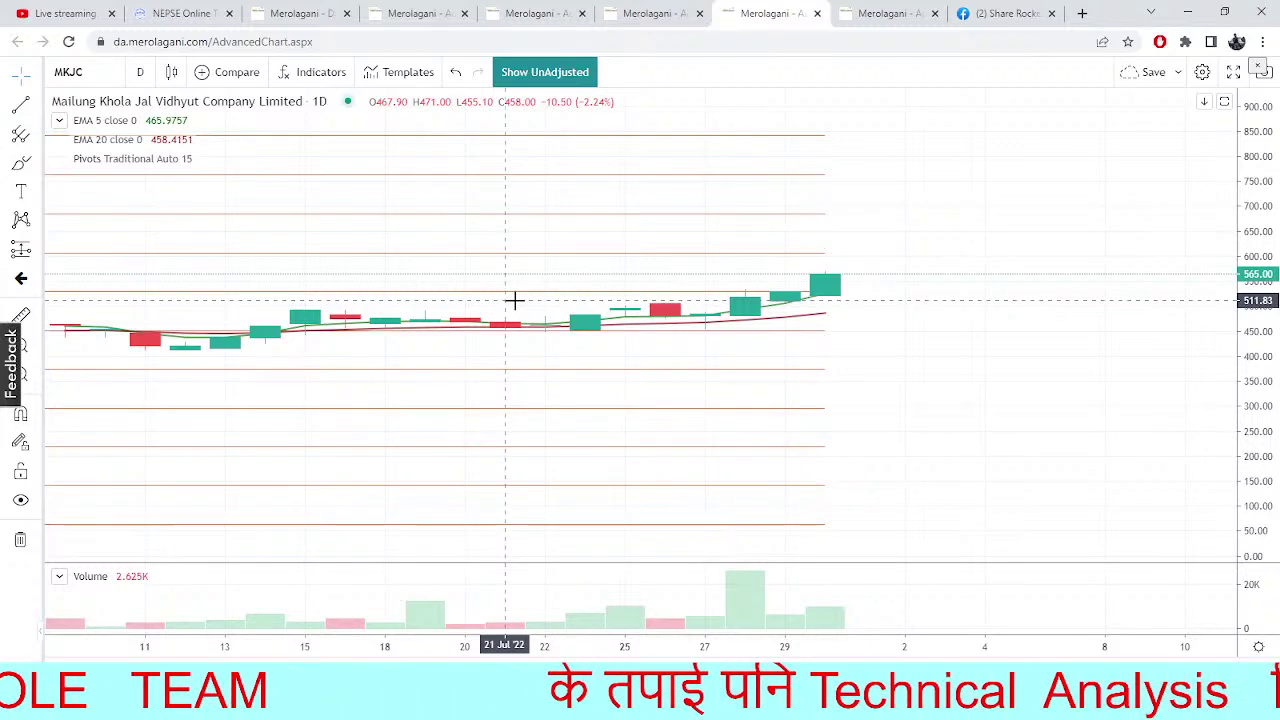
Load the BARUN (Barun Hydropower Co. Ltd.) daily chart in place of MKJC and review its recent candles
left_click(79, 72)
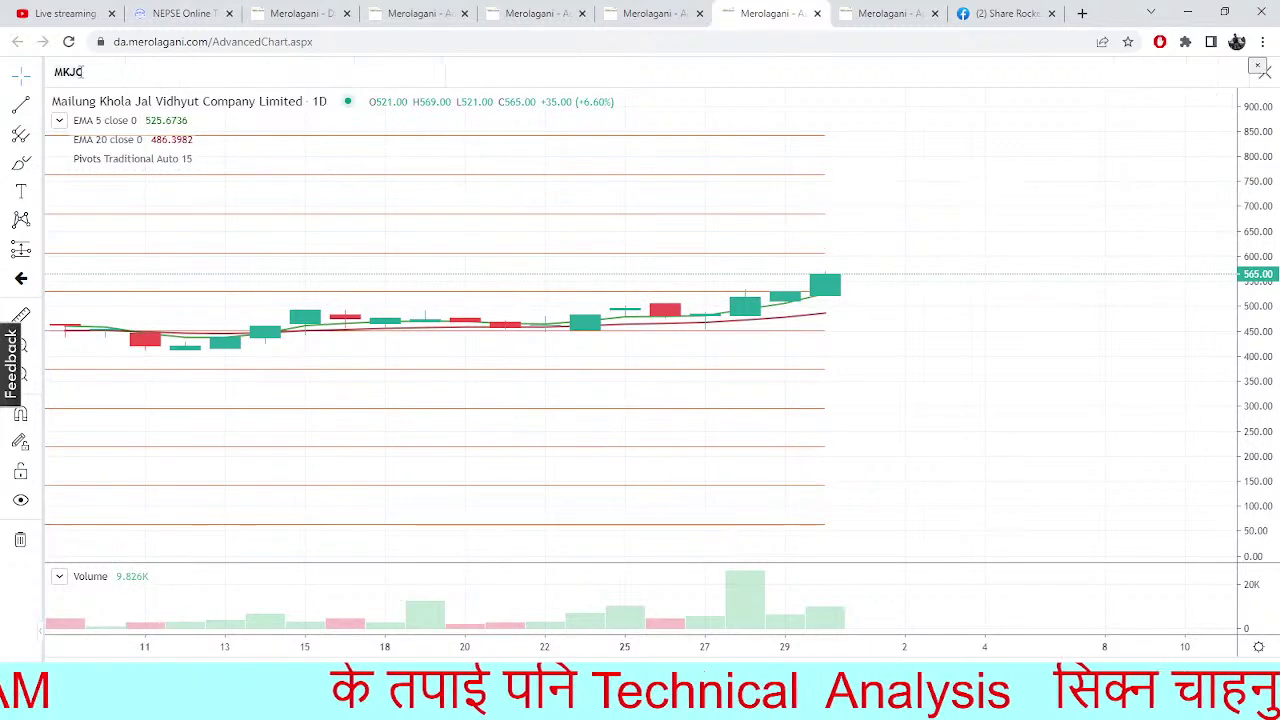
type("BA")
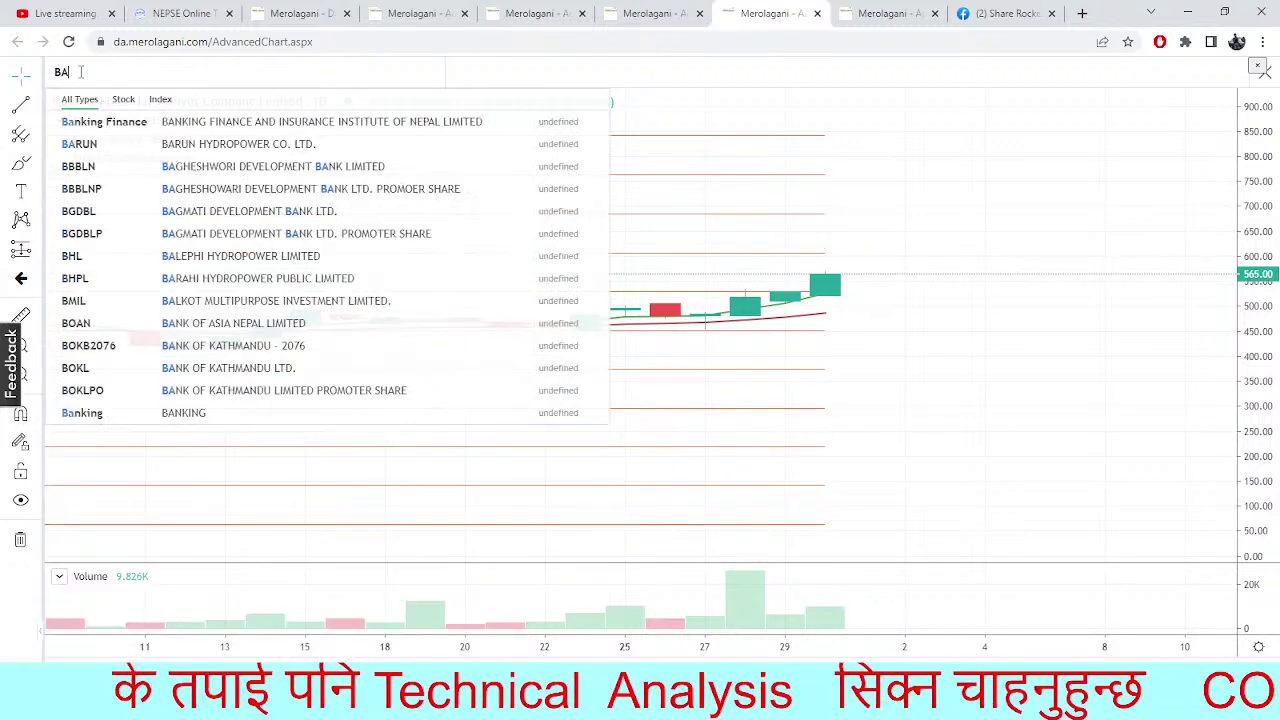
type("RUN")
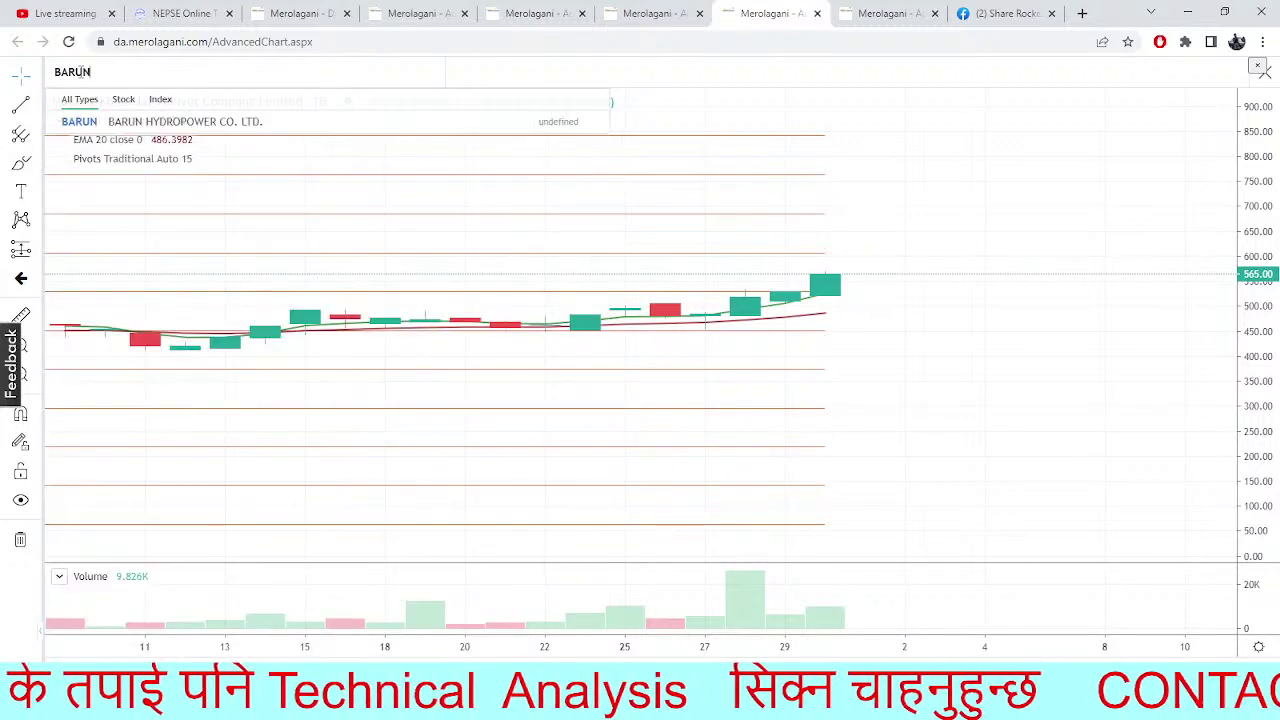
left_click(160, 124)
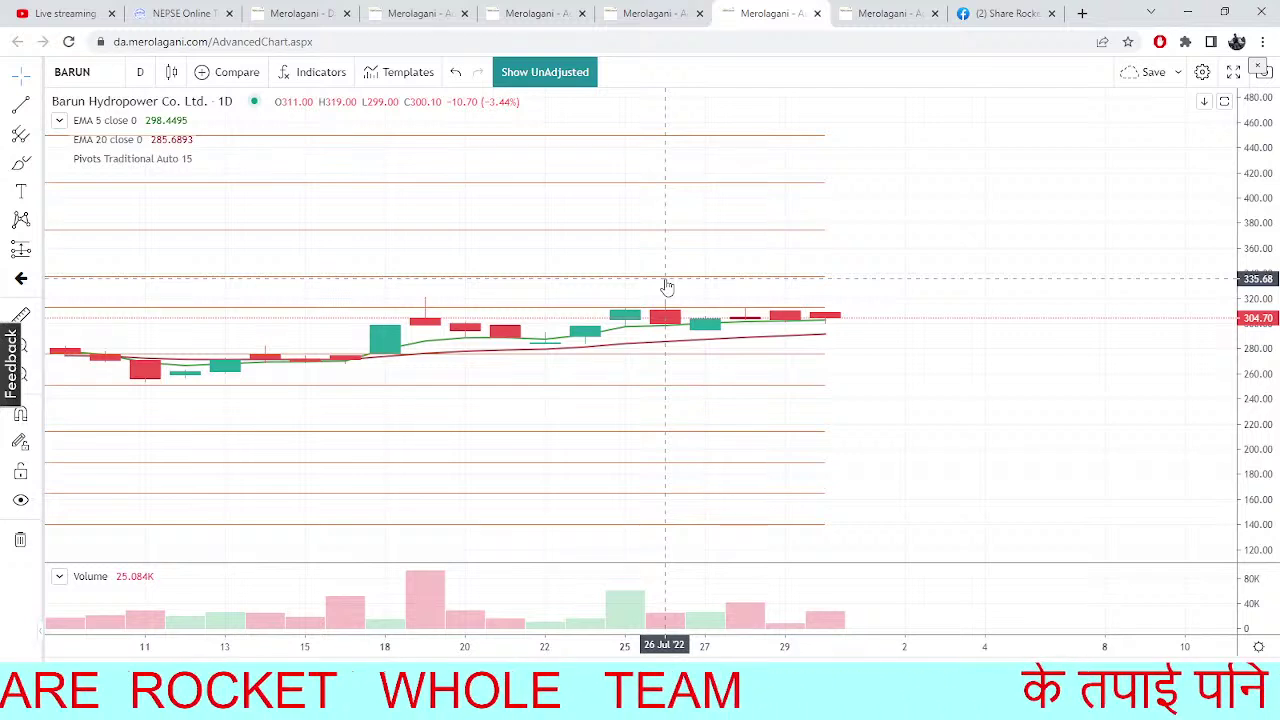
left_click(103, 75)
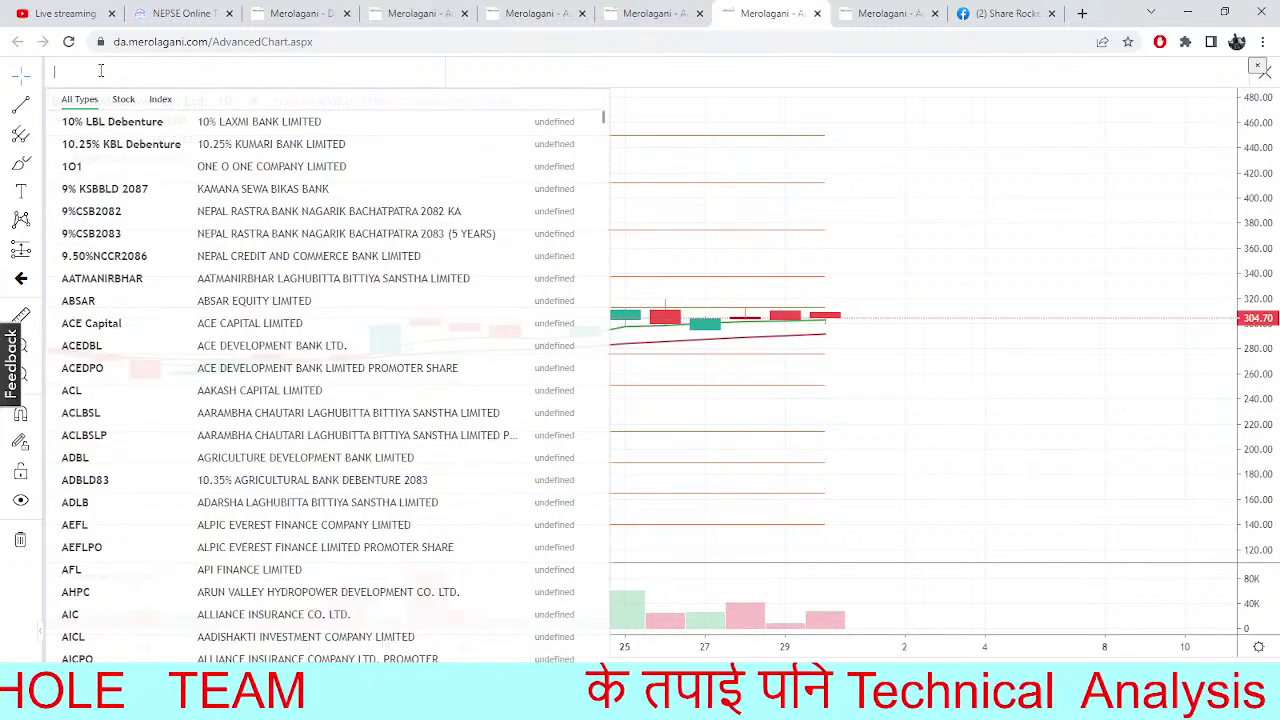
left_click(828, 244)
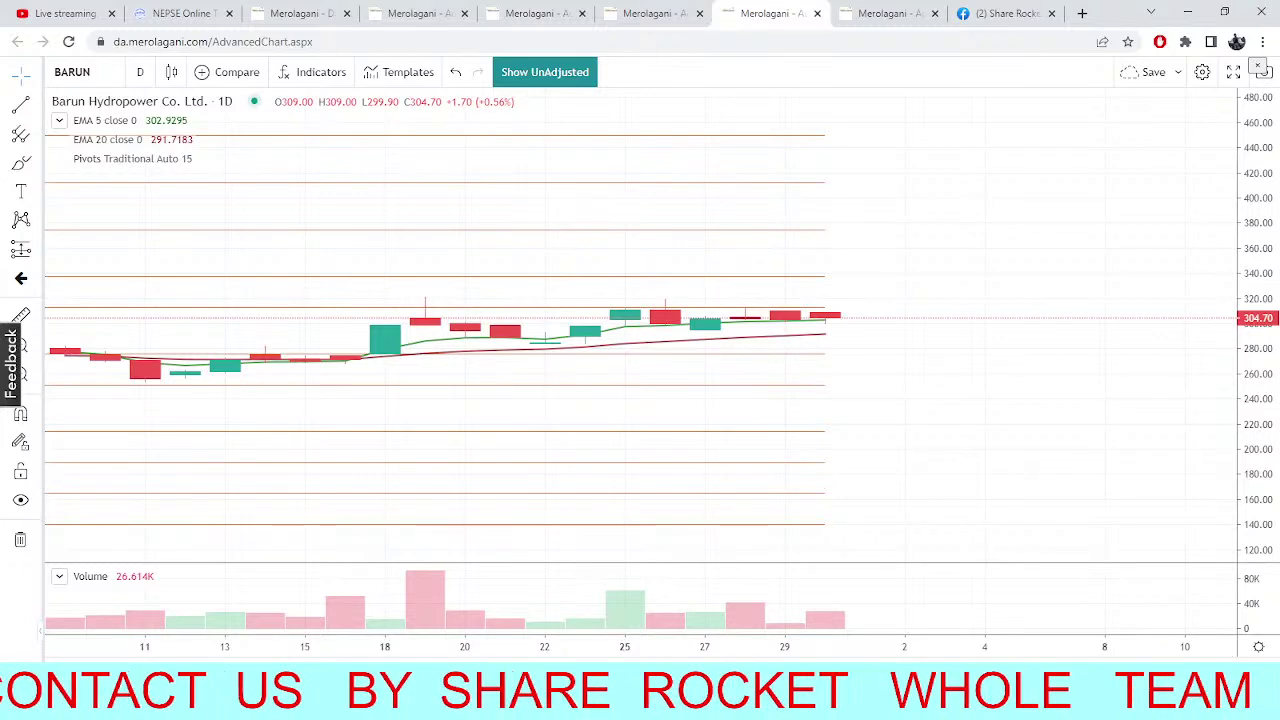
Switch to YouTube Studio and post the copied Share Rocket Facebook page link twice in the live chat
left_click(128, 10)
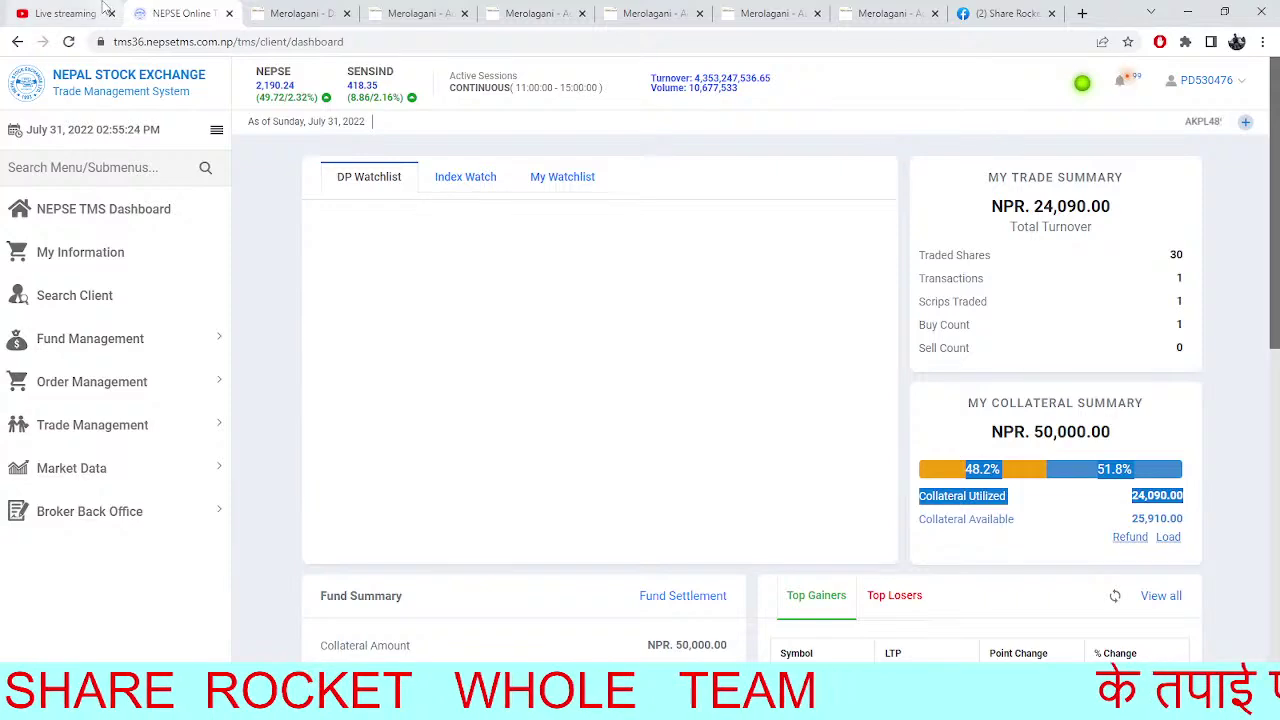
left_click(108, 11)
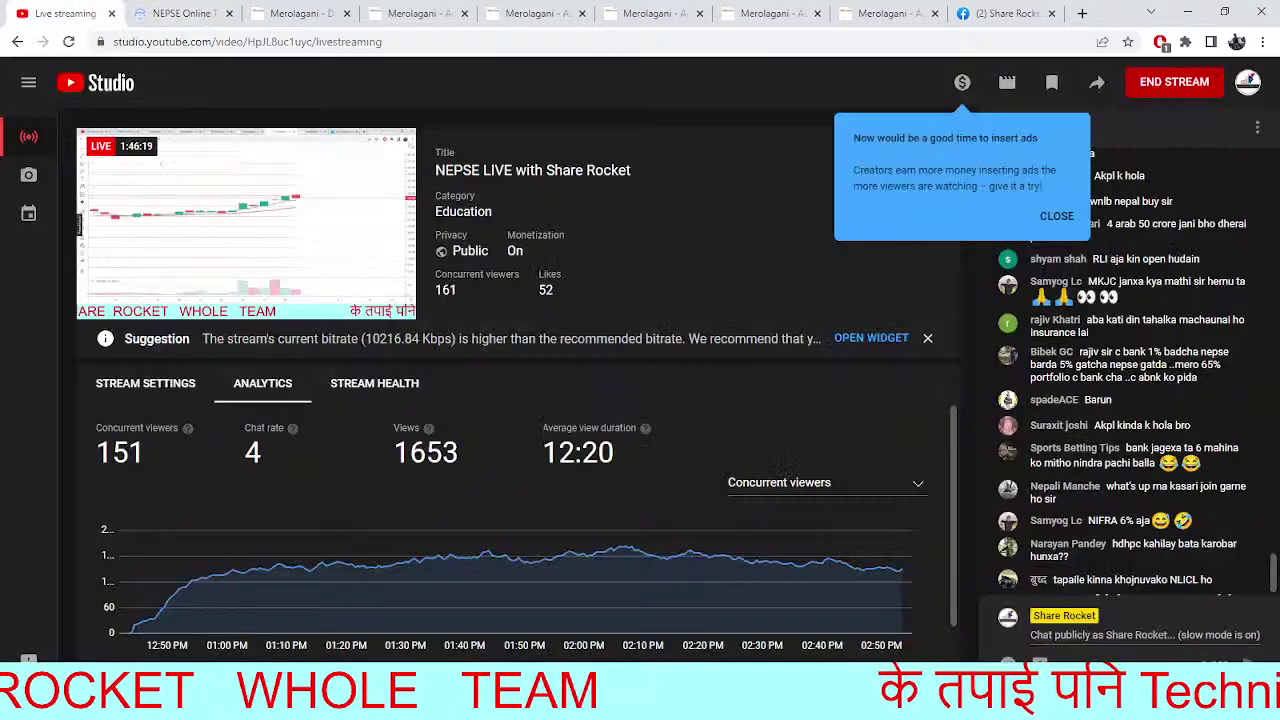
right_click(1137, 628)
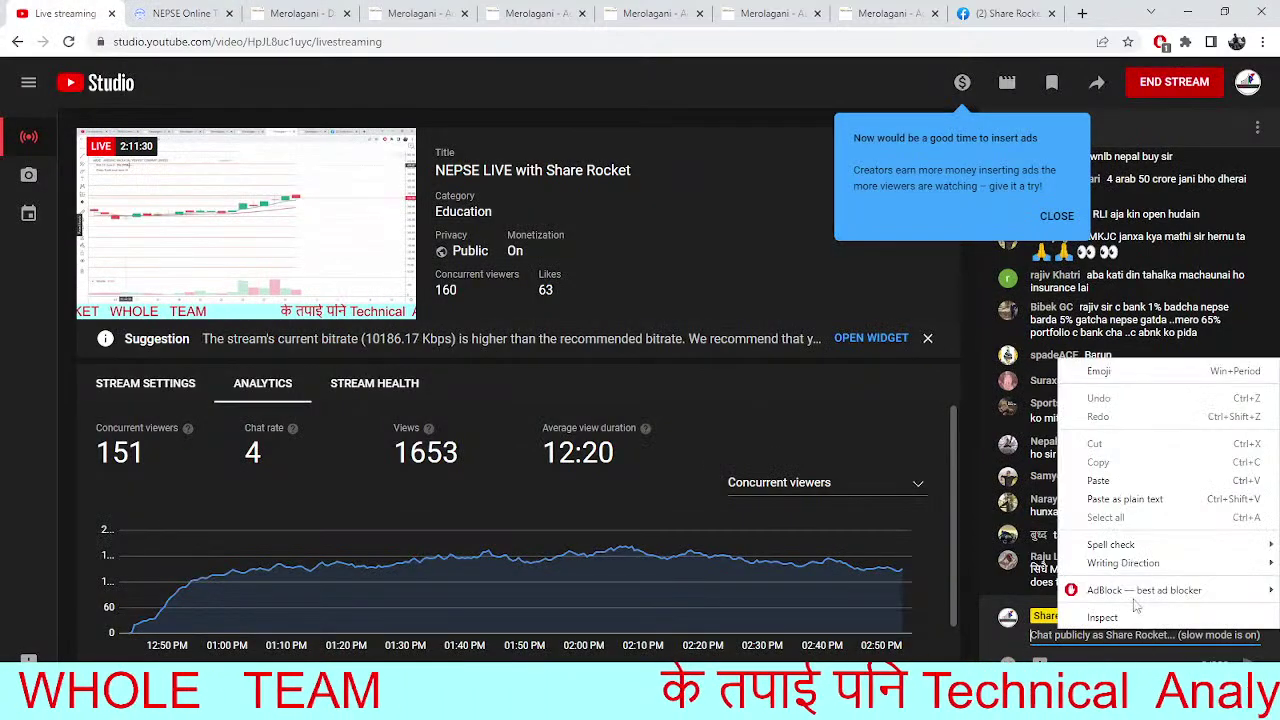
left_click(1100, 480)
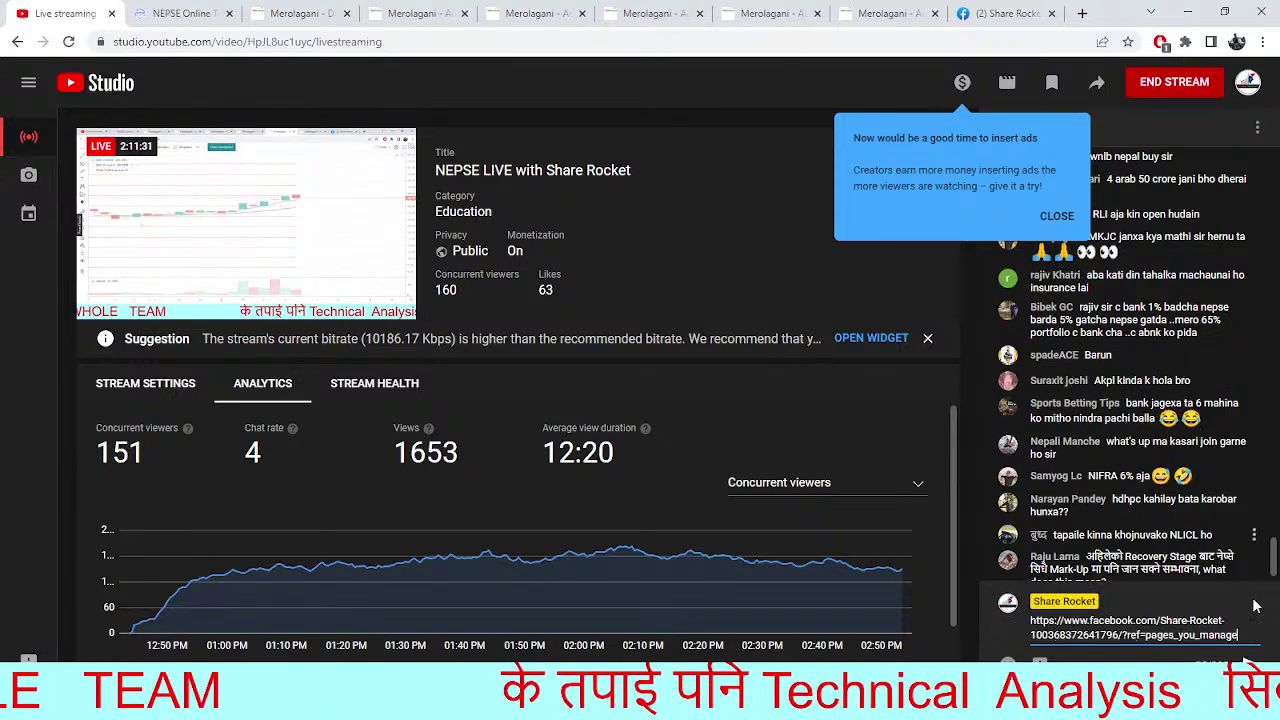
left_click(1252, 660)
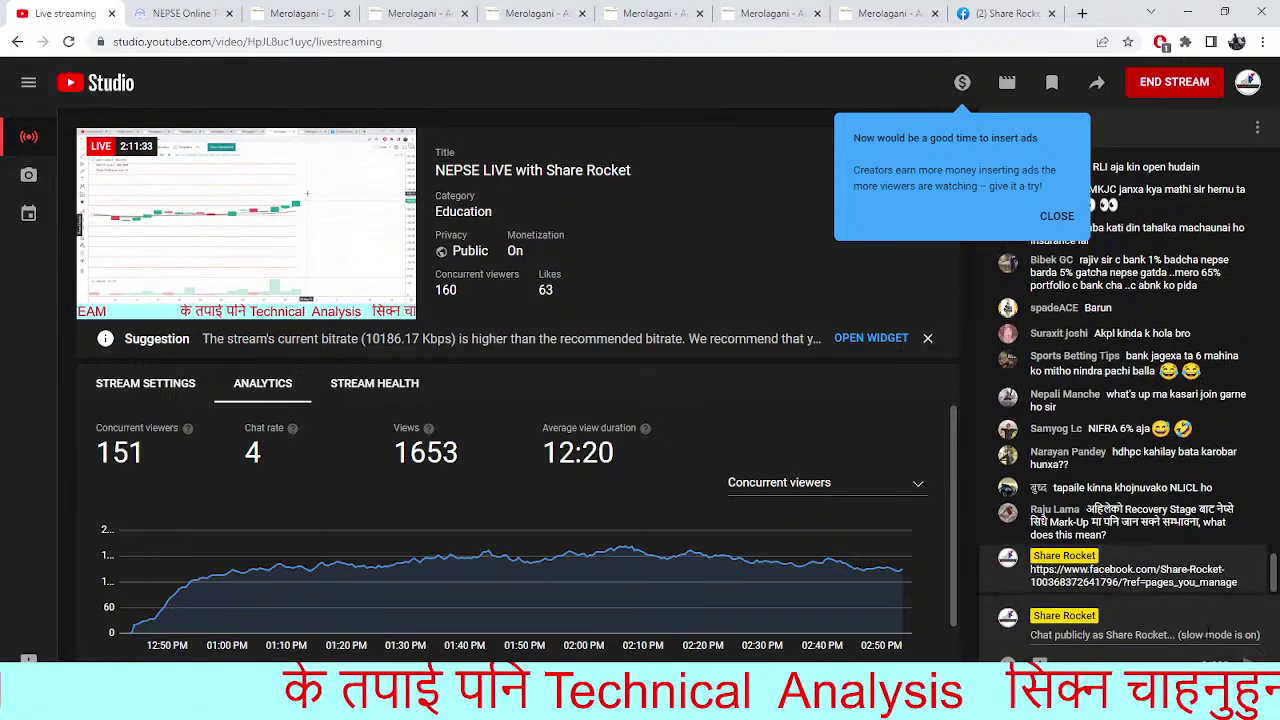
right_click(1130, 636)
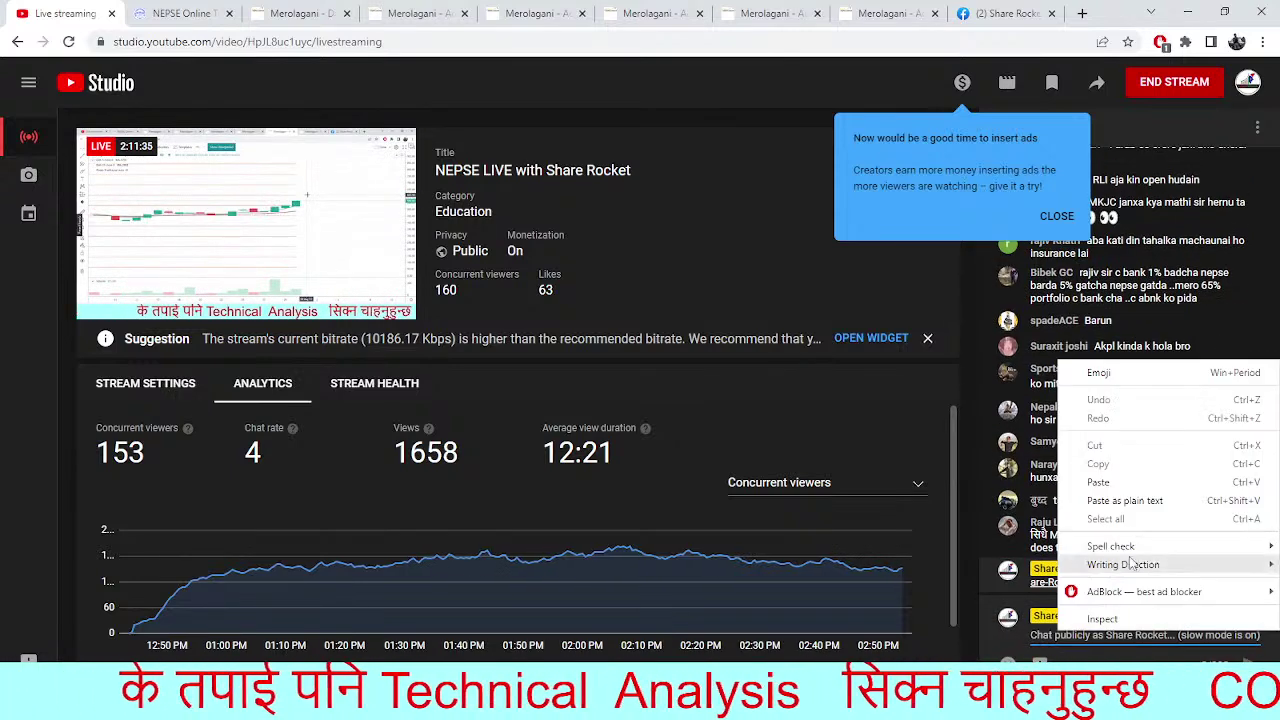
left_click(1115, 484)
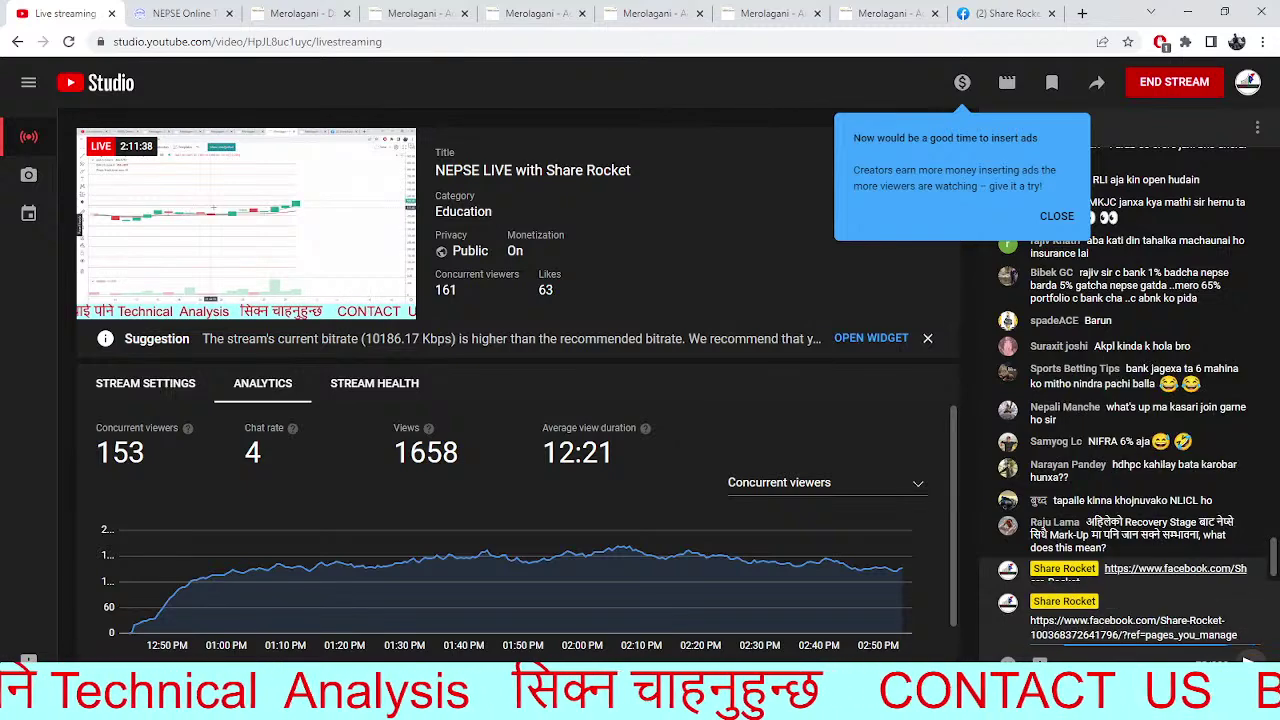
left_click(1250, 663)
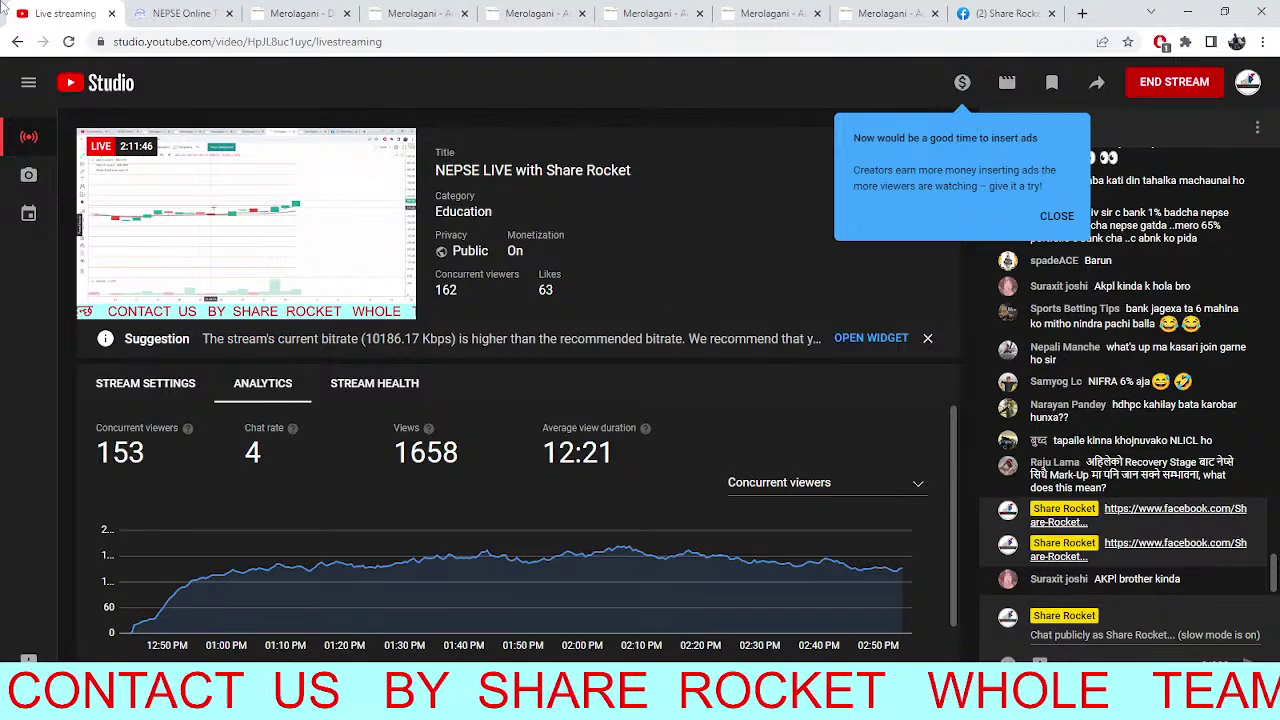
Return to the BARUN chart and replace it with AKPL (Arun Kabeli Power Ltd.) to review its daily candles
left_click(708, 10)
left_click(757, 10)
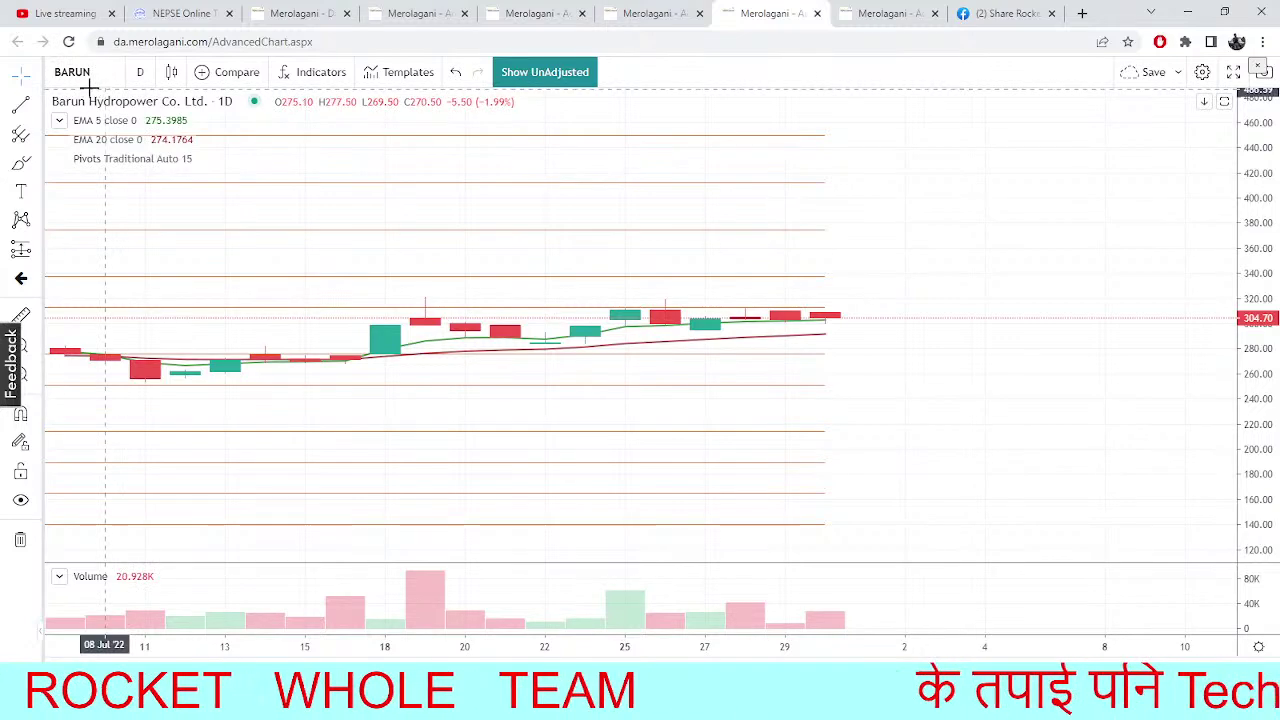
type("AKPL")
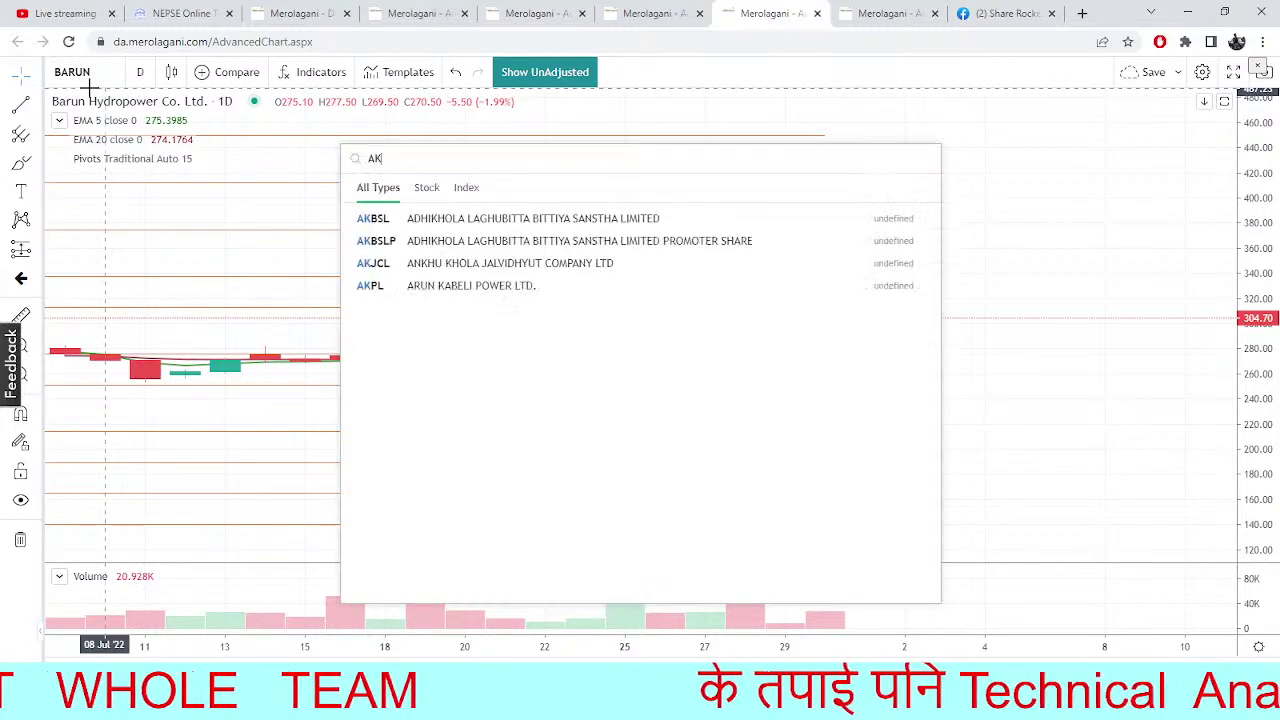
left_click(400, 222)
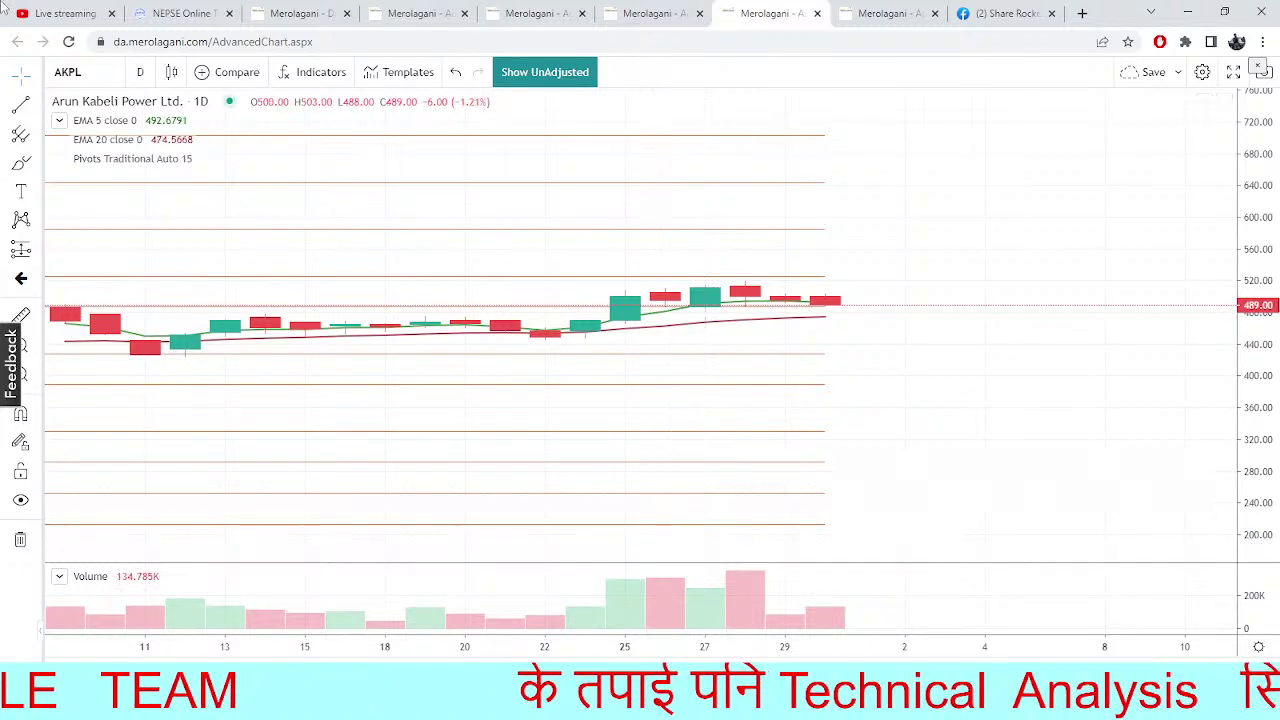
Check the NEPSE TMS dashboard and the SHPC financial analysis page, and return to the AKPL daily chart
left_click(177, 12)
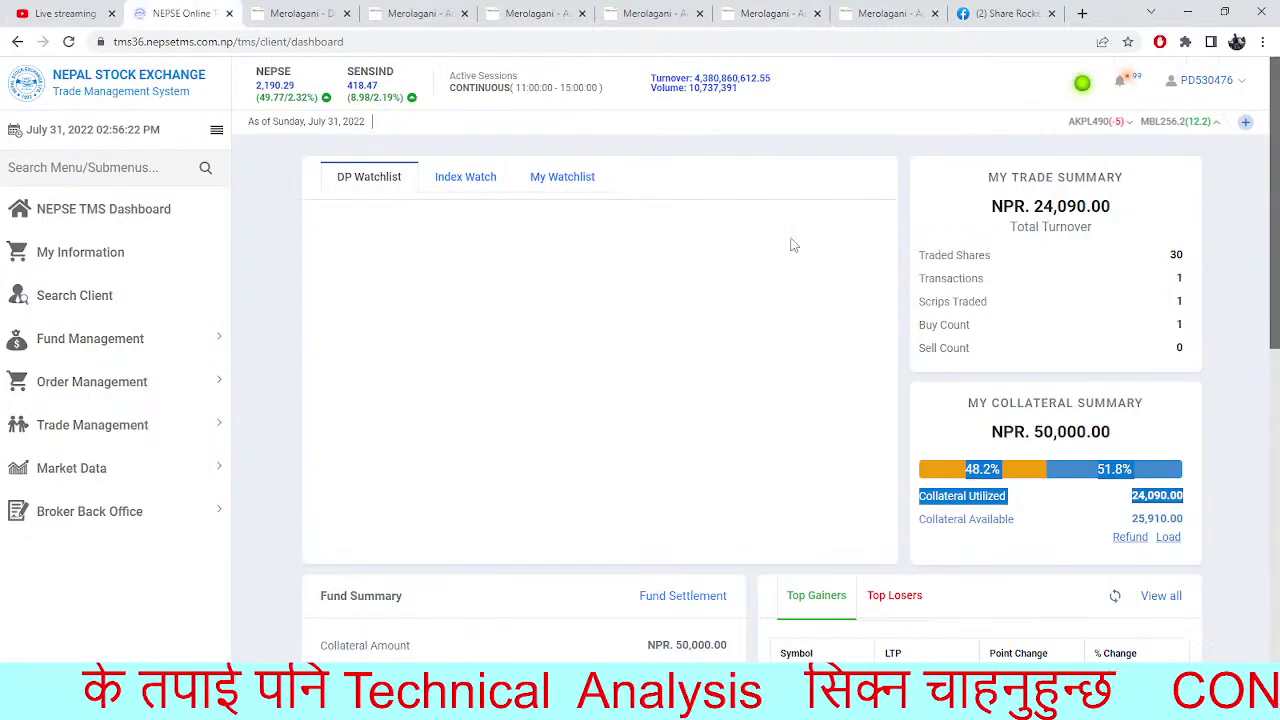
left_click(599, 390)
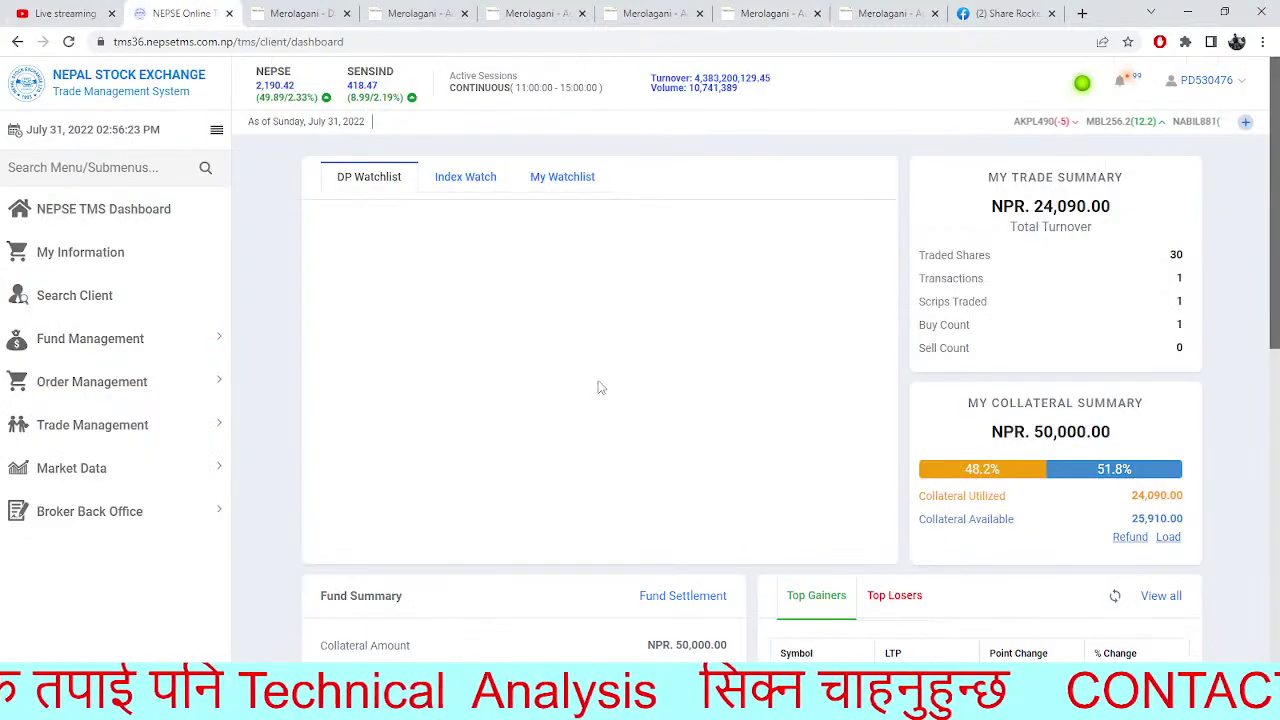
left_click(305, 13)
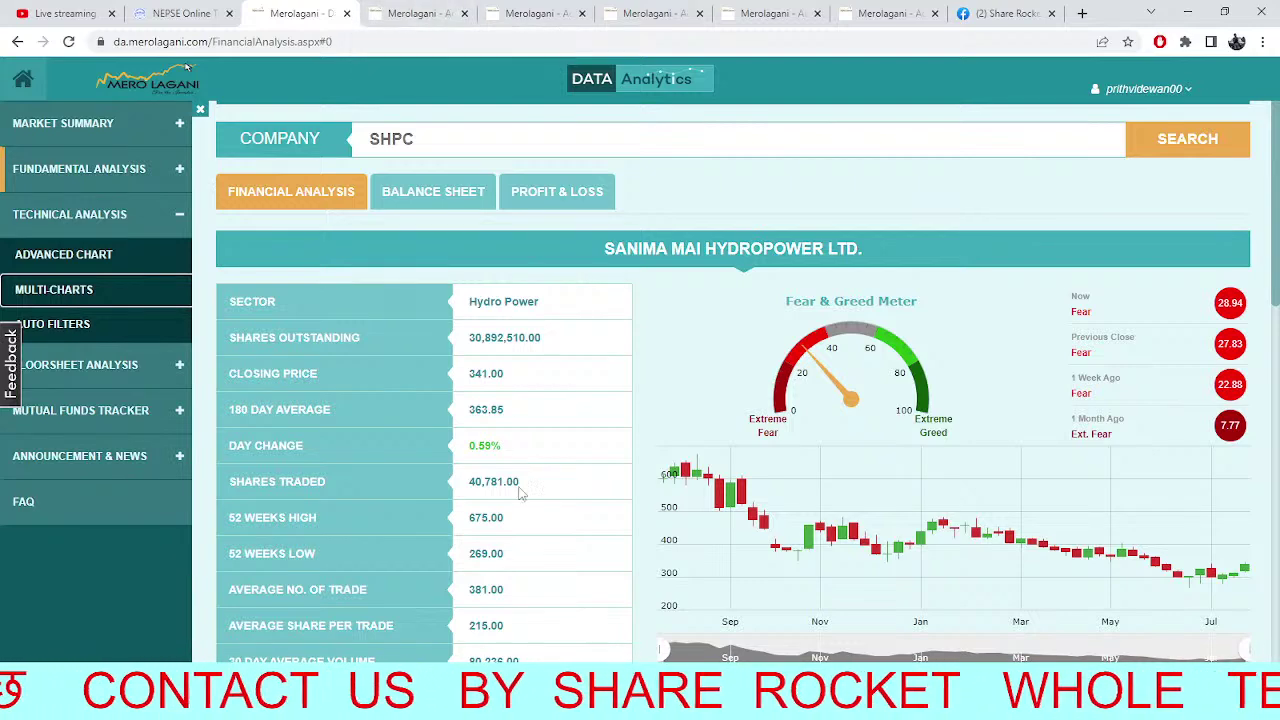
left_click(790, 8)
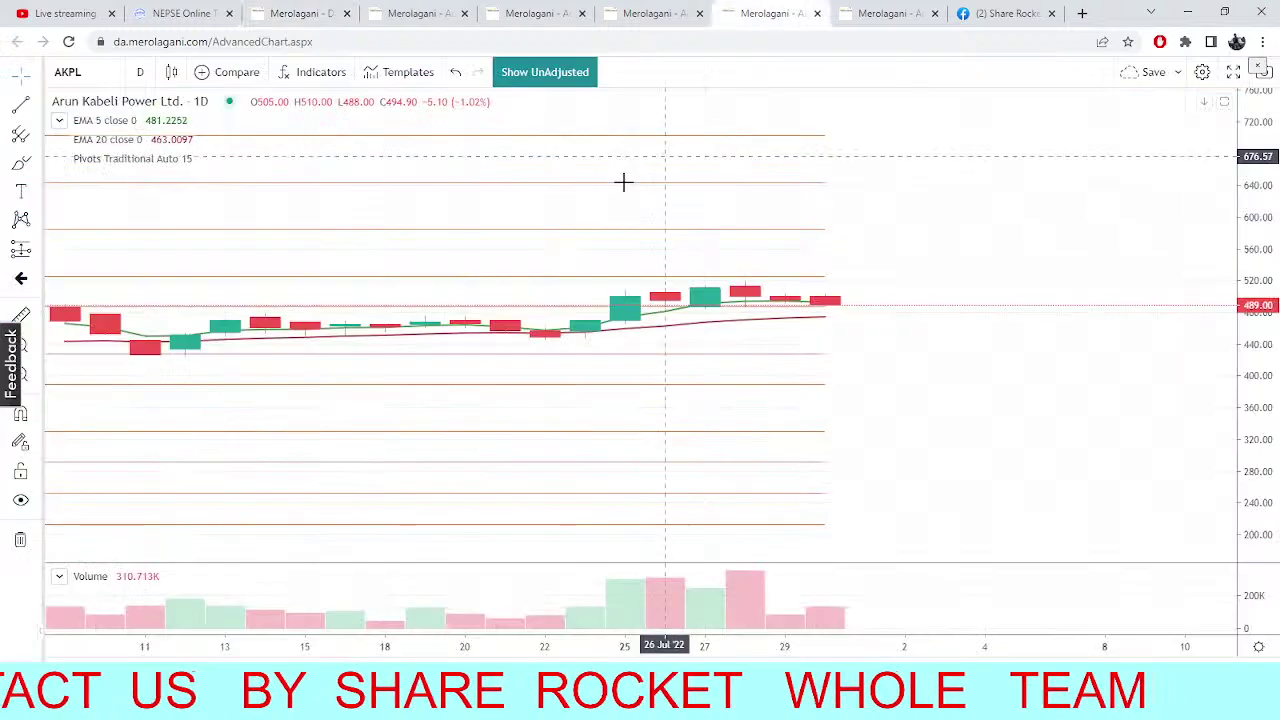
Replace the AKPL chart with API (Api Power Company Ltd.) and examine its June and July daily candles and pivot levels
left_click(82, 67)
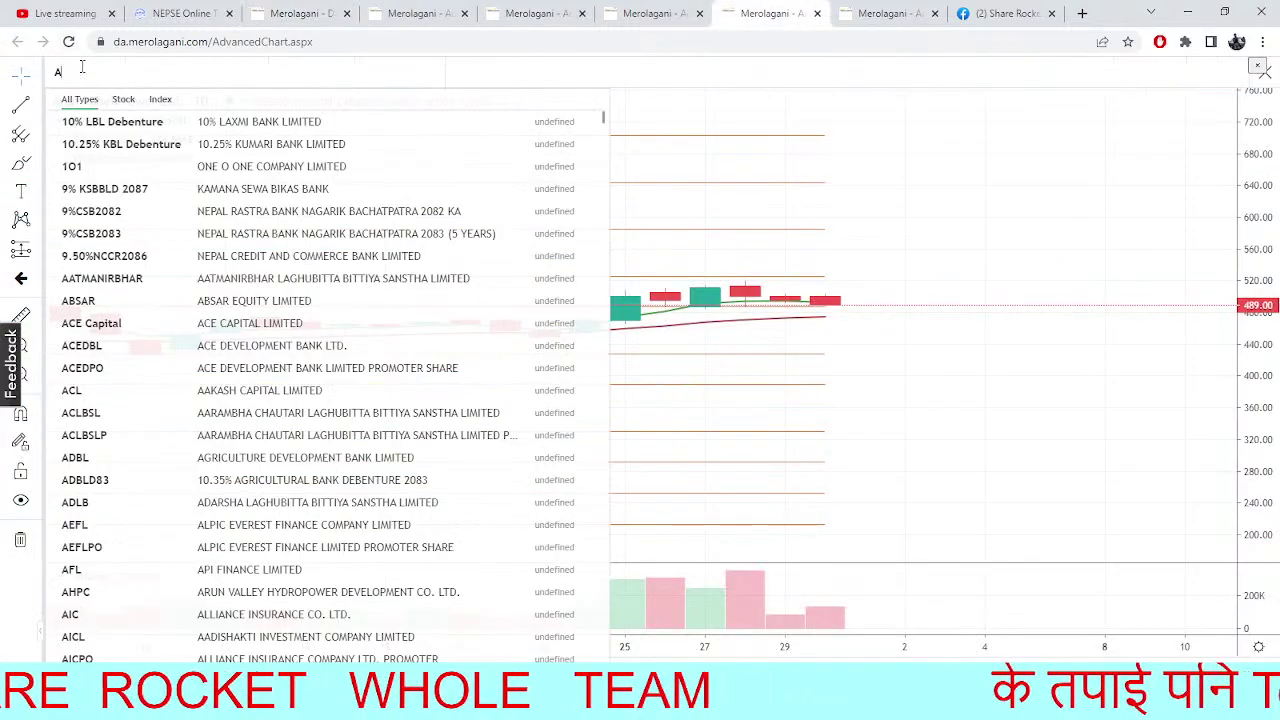
type("API")
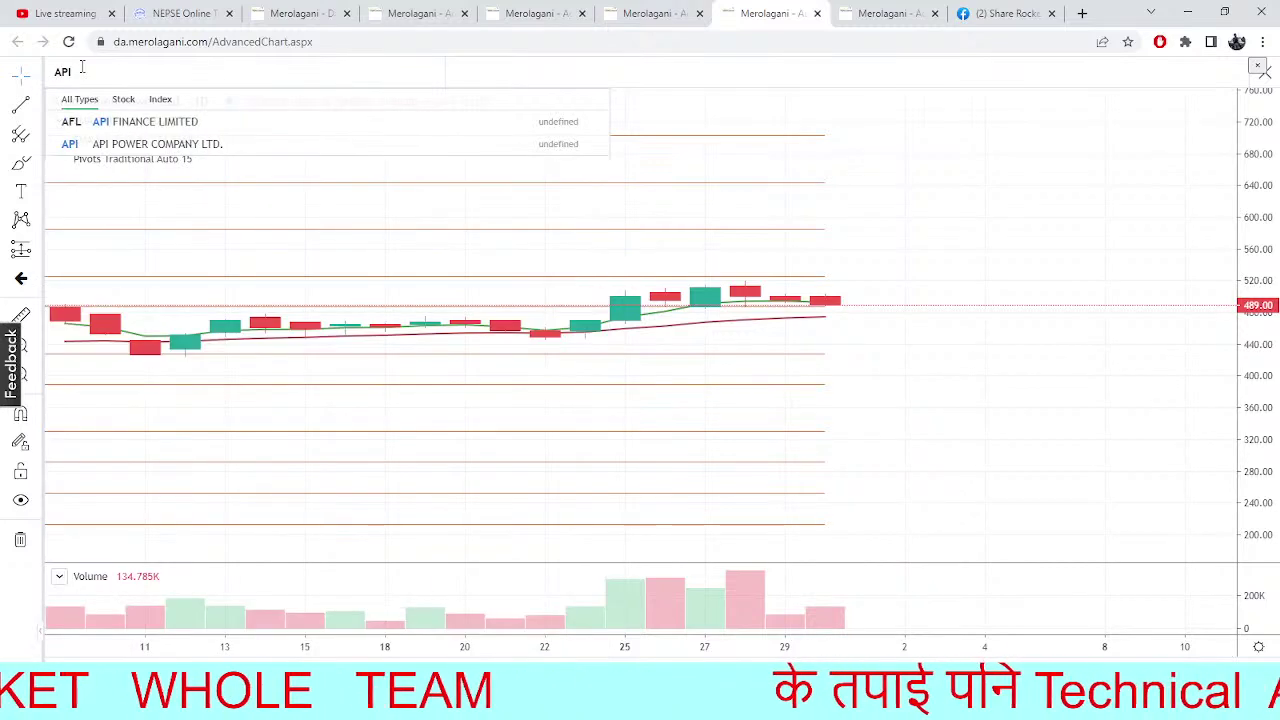
left_click(209, 144)
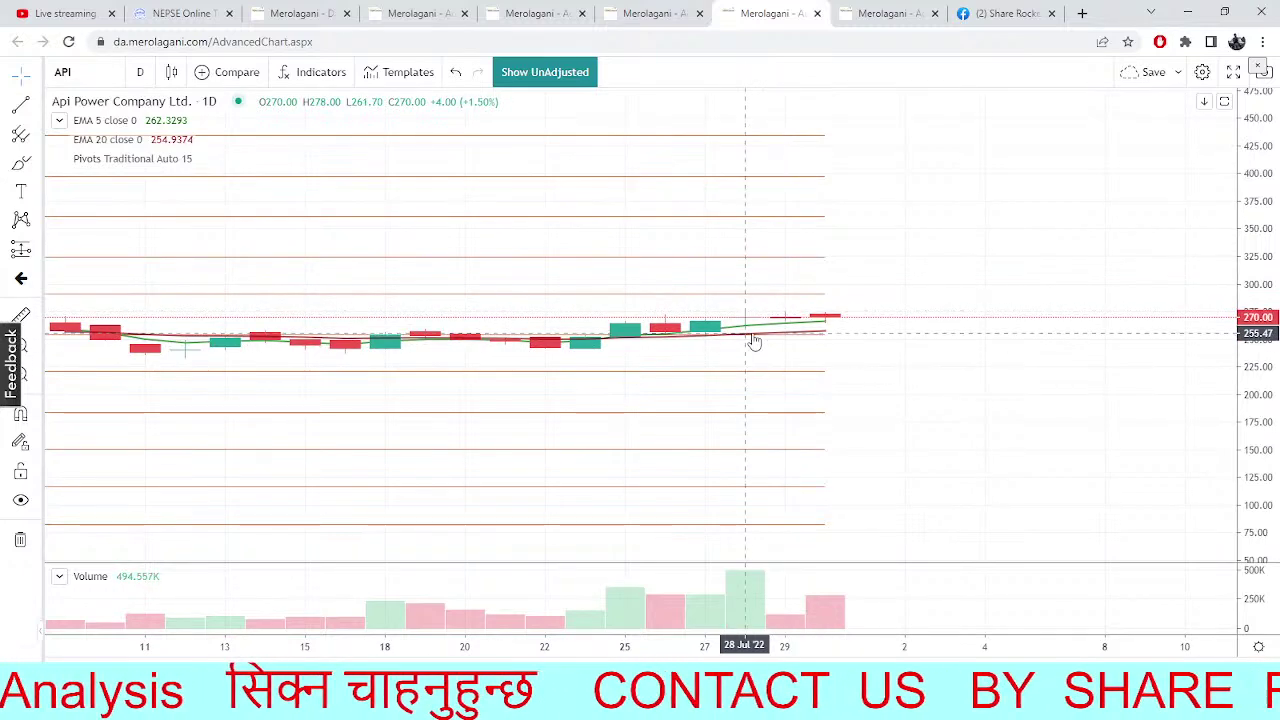
left_click_drag(677, 386, 754, 395)
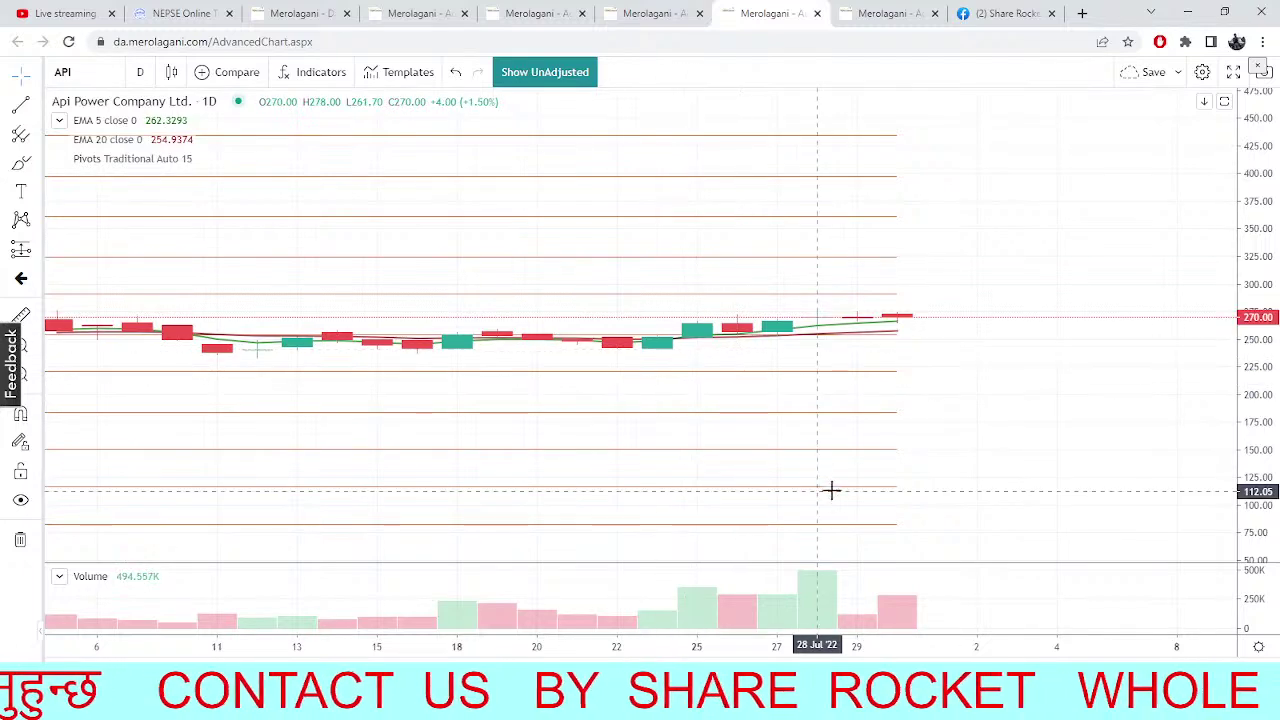
left_click_drag(829, 437, 1057, 374)
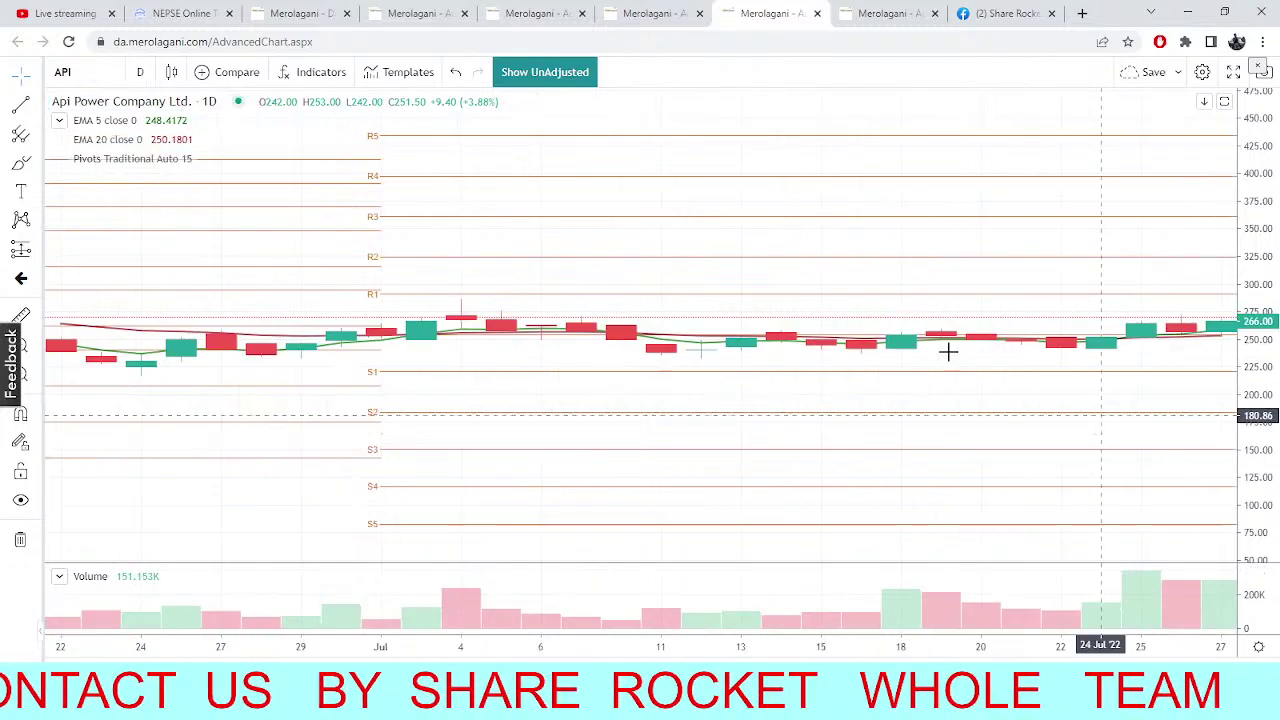
left_click_drag(780, 328, 582, 330)
left_click_drag(1020, 437, 843, 297)
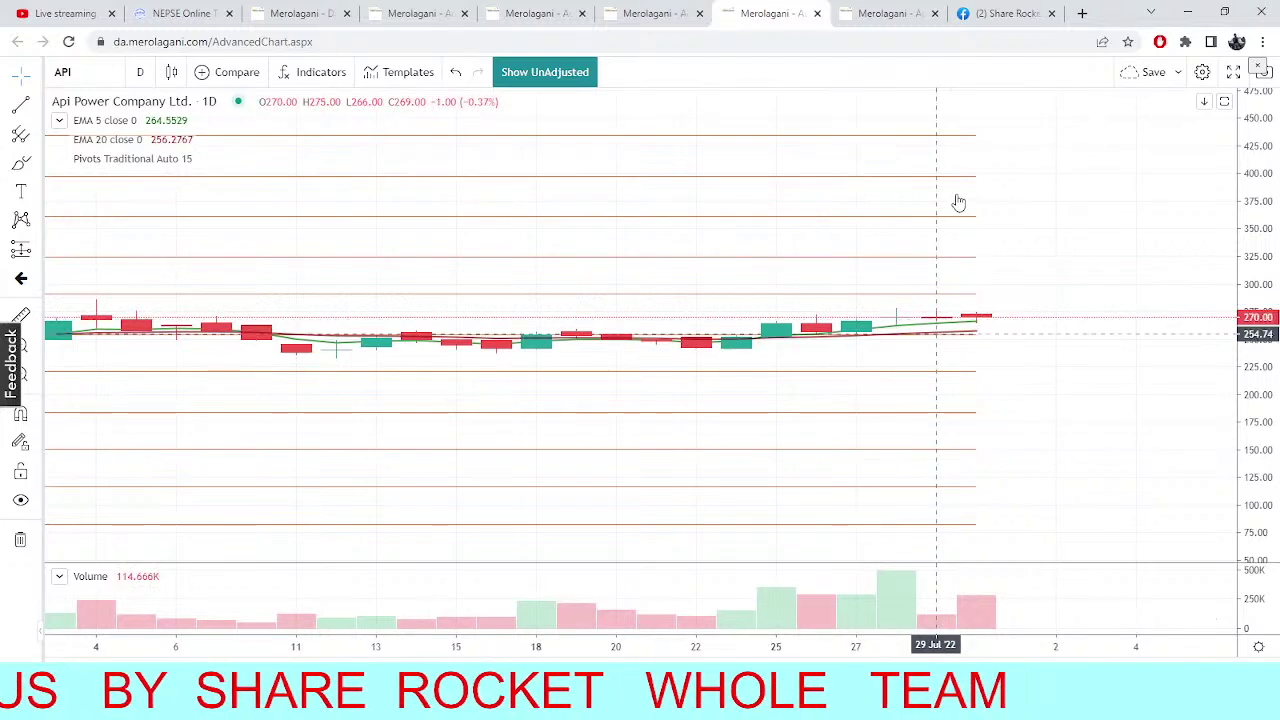
Look over the SHPC financial analysis page, the TMS dashboard's index and turnover figures, and the ENL daily chart
left_click(272, 10)
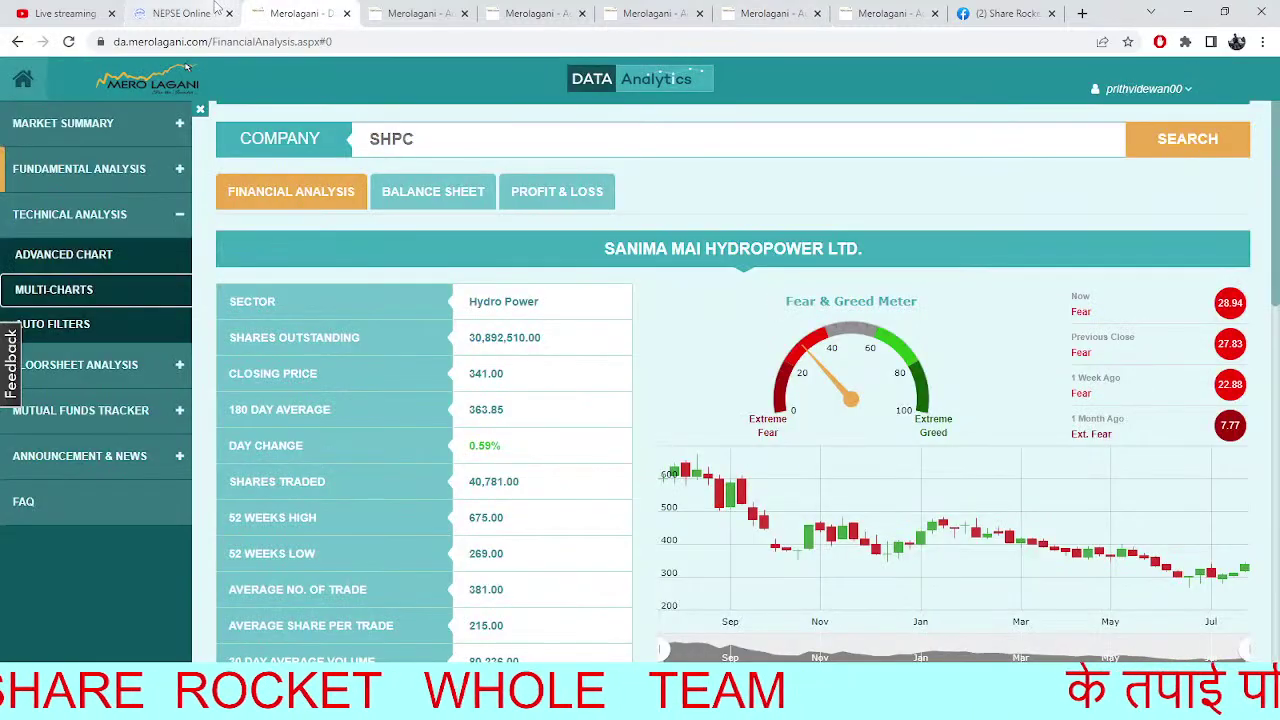
left_click(178, 13)
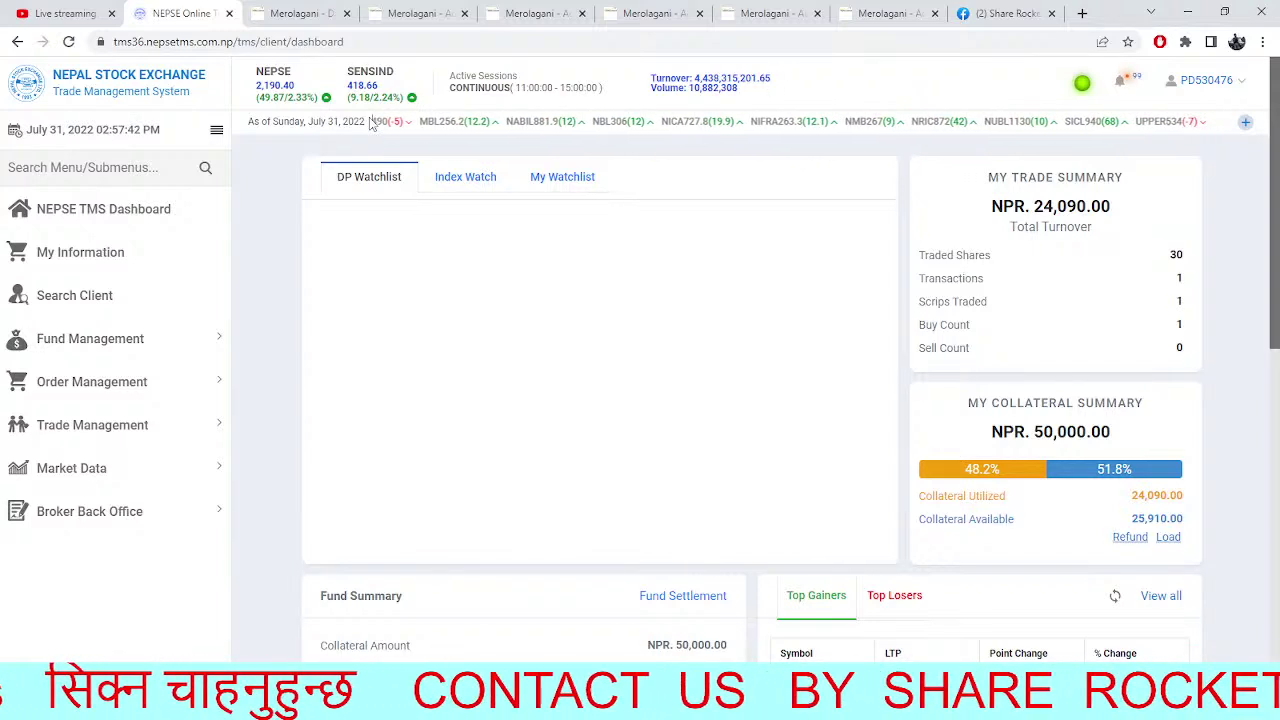
left_click(414, 13)
left_click(531, 13)
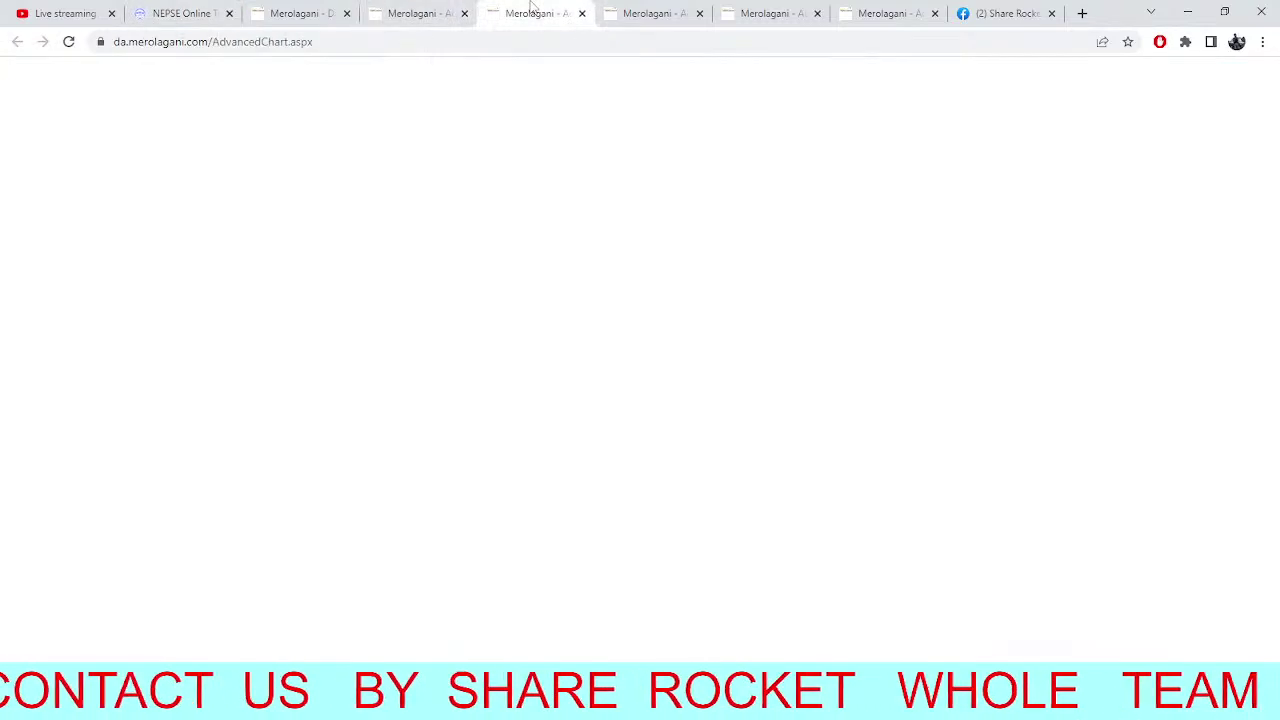
left_click(658, 14)
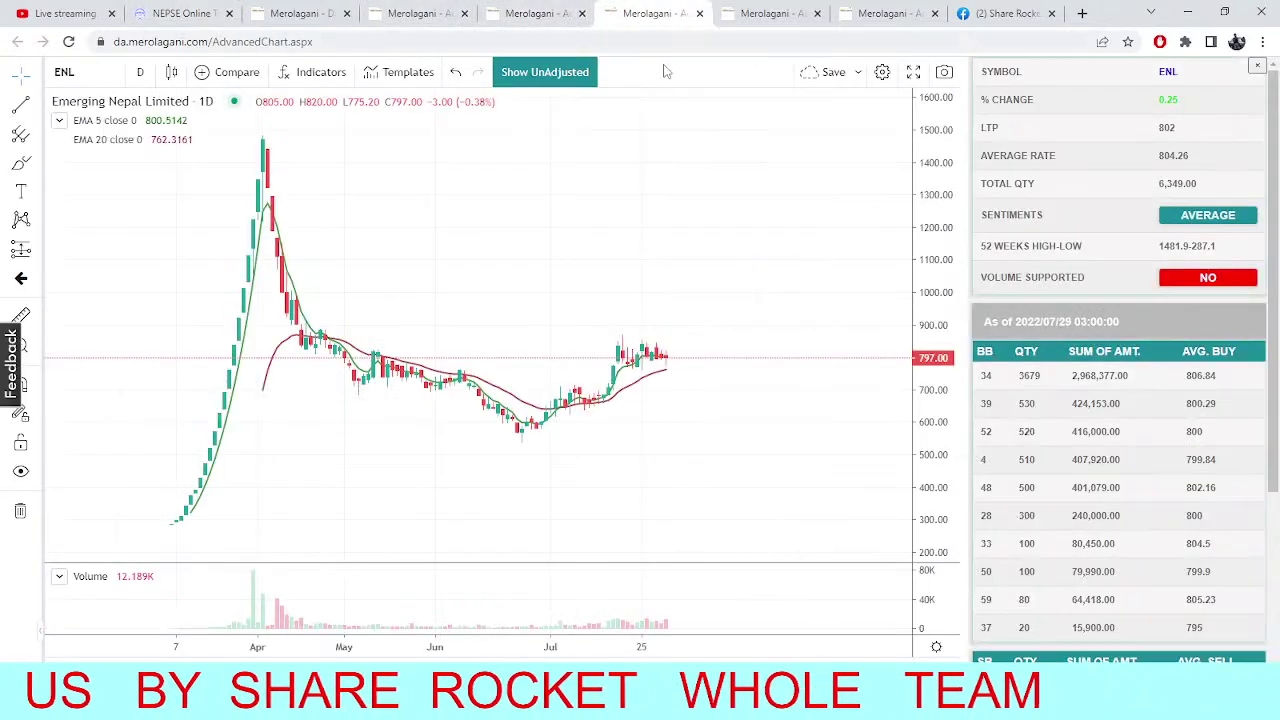
Return to the 15-minute NEPSE chart and examine its latest Heikin Ashi candles against the drawn trend lines
left_click(553, 10)
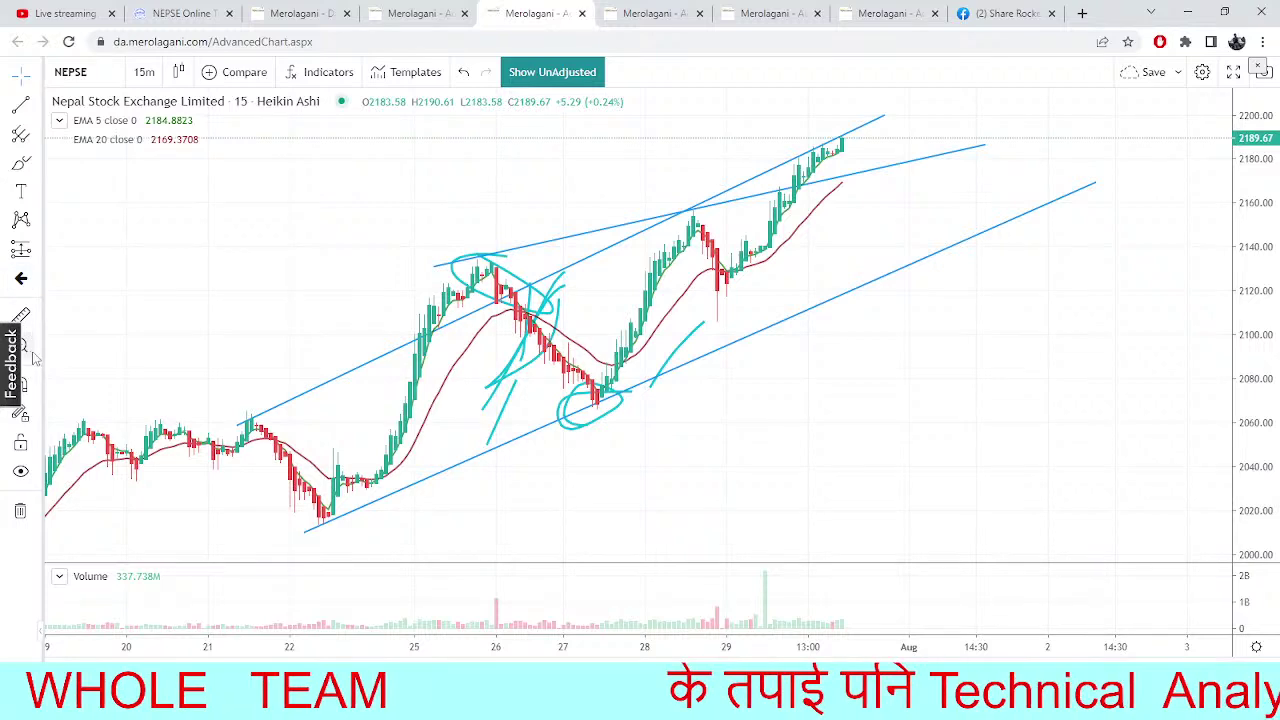
left_click_drag(512, 149, 944, 364)
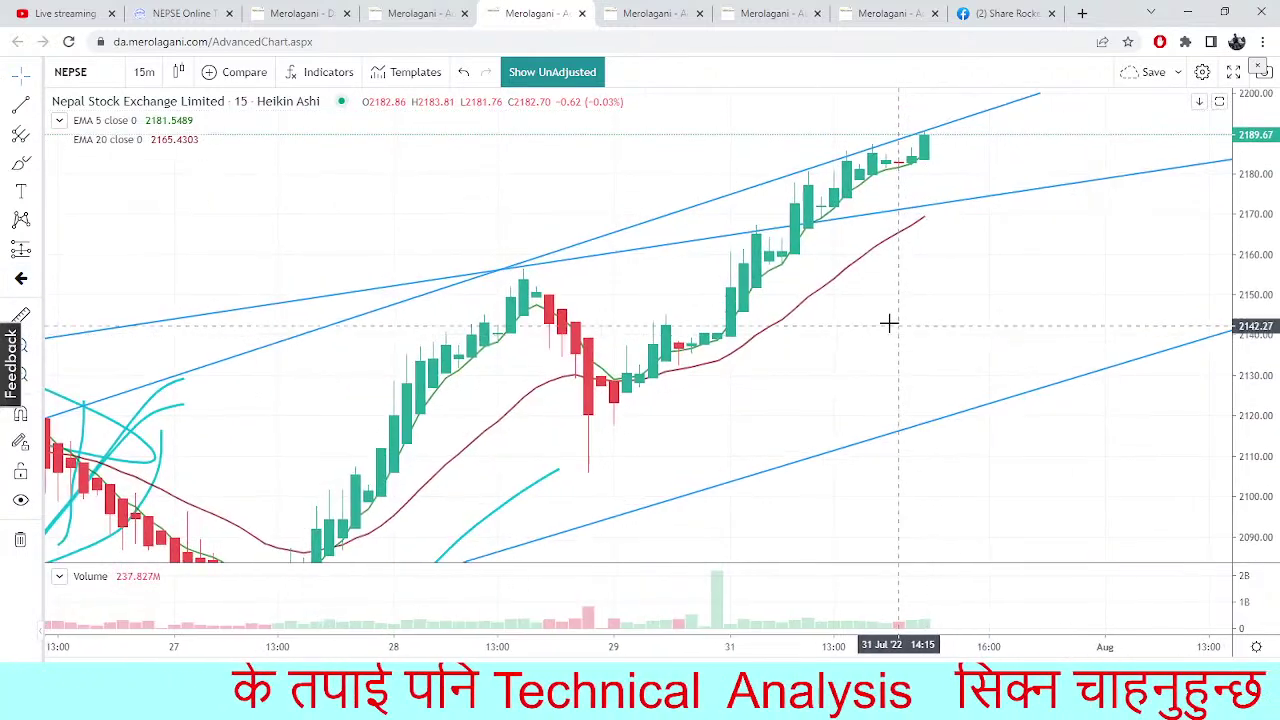
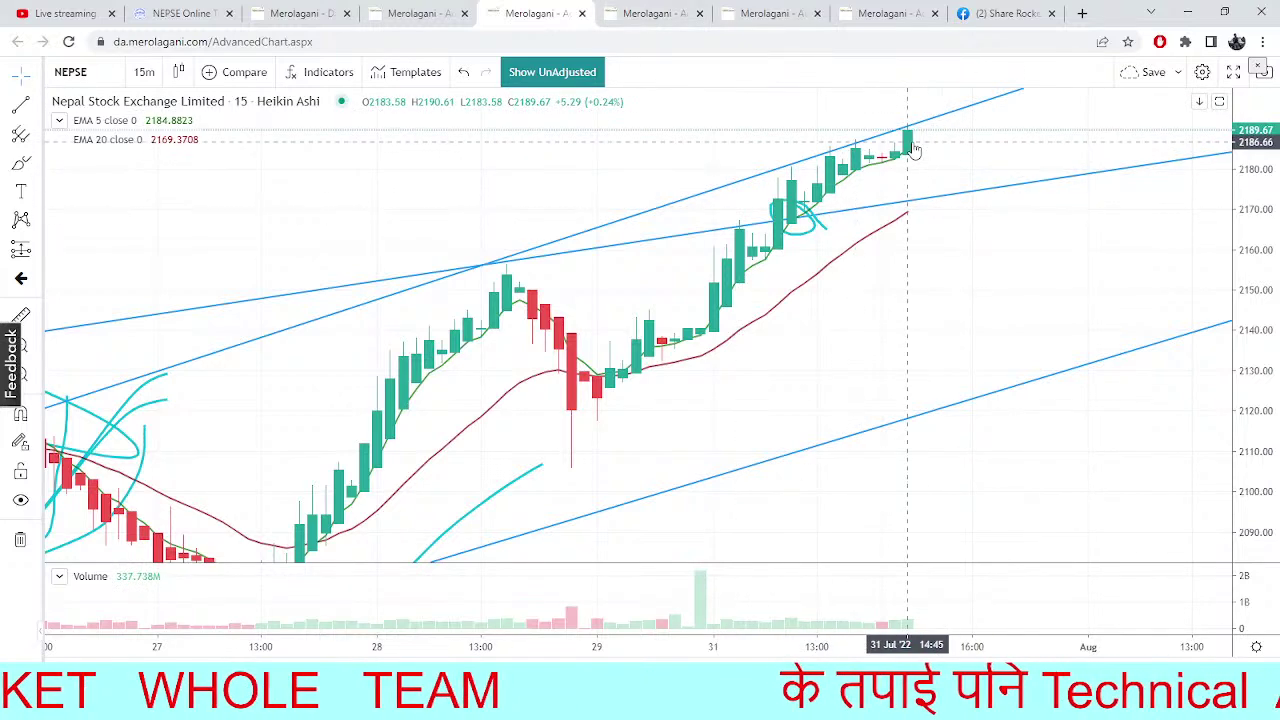
left_click_drag(891, 320, 928, 344)
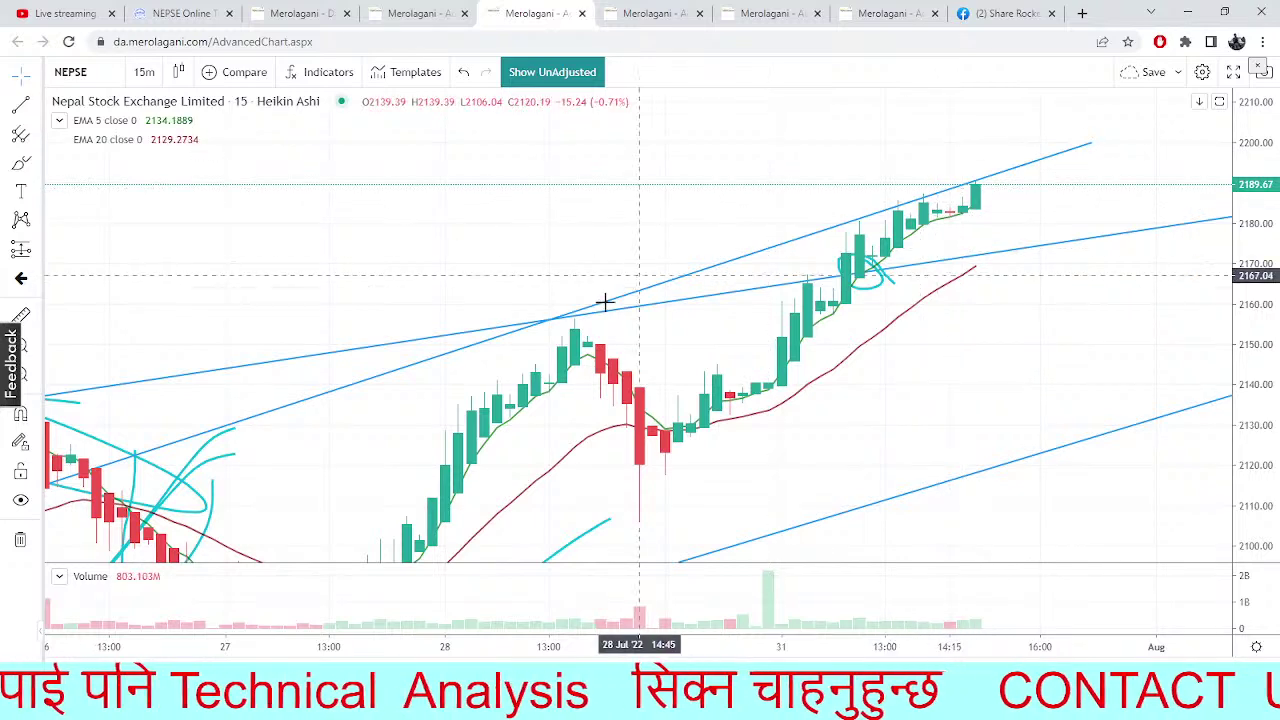
Look over the SHPC financial analysis page, the API daily chart, the TMS dashboard and the sector multi-charts
left_click(290, 10)
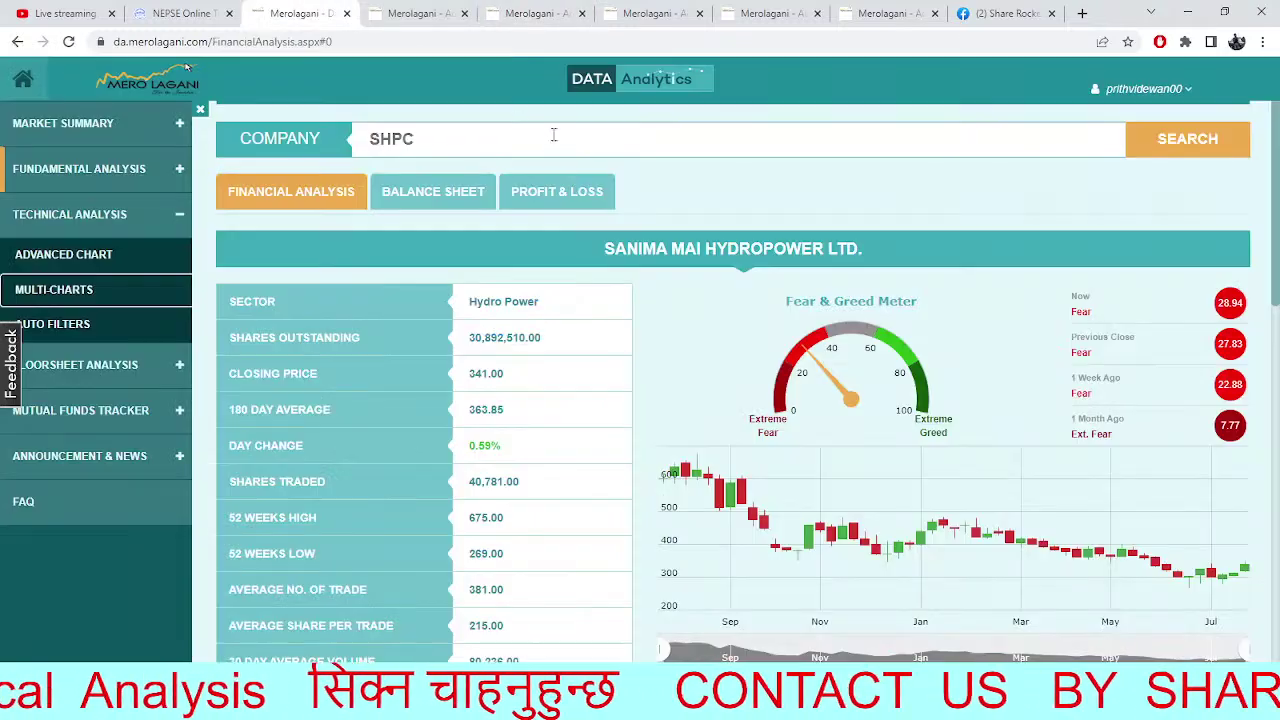
left_click(760, 12)
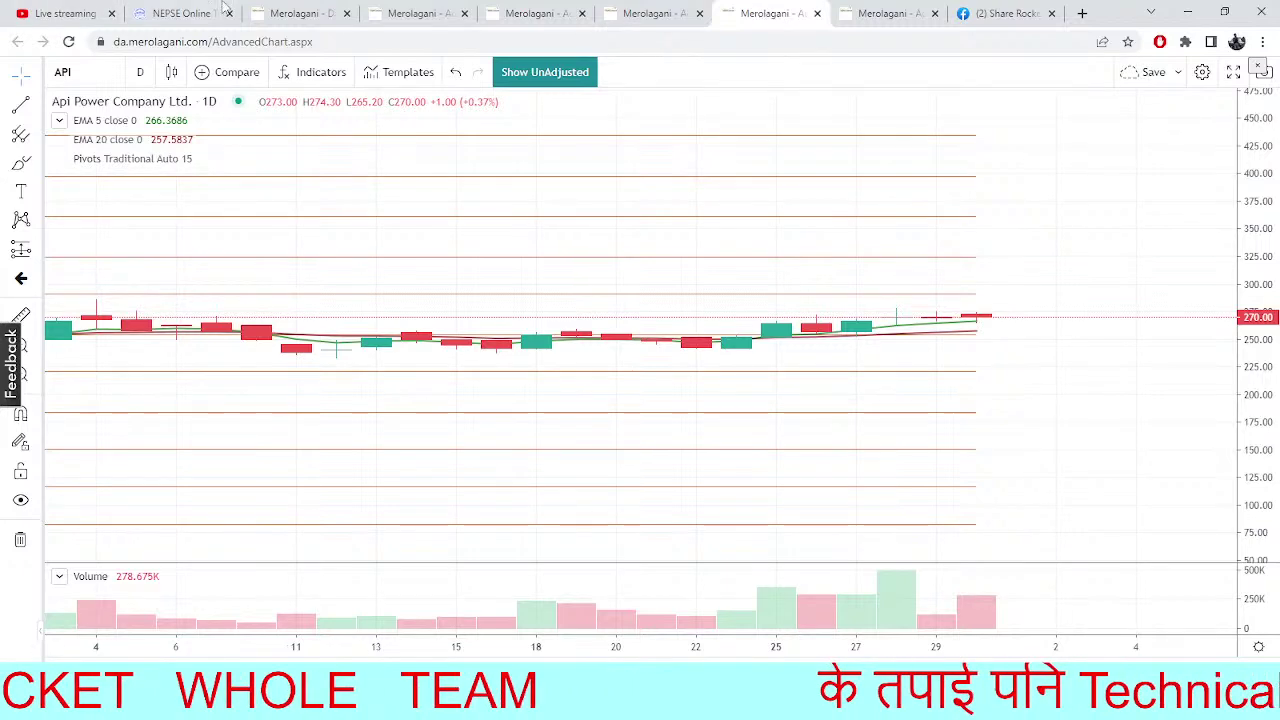
left_click(262, 12)
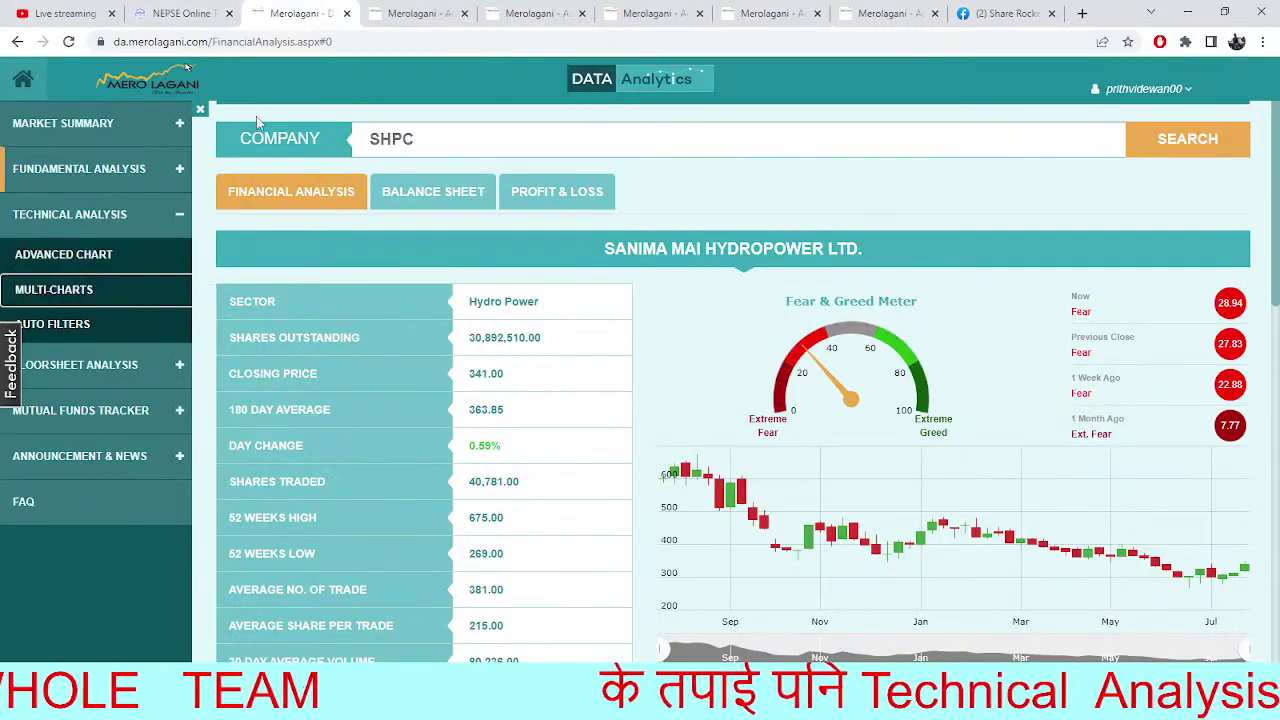
left_click(203, 10)
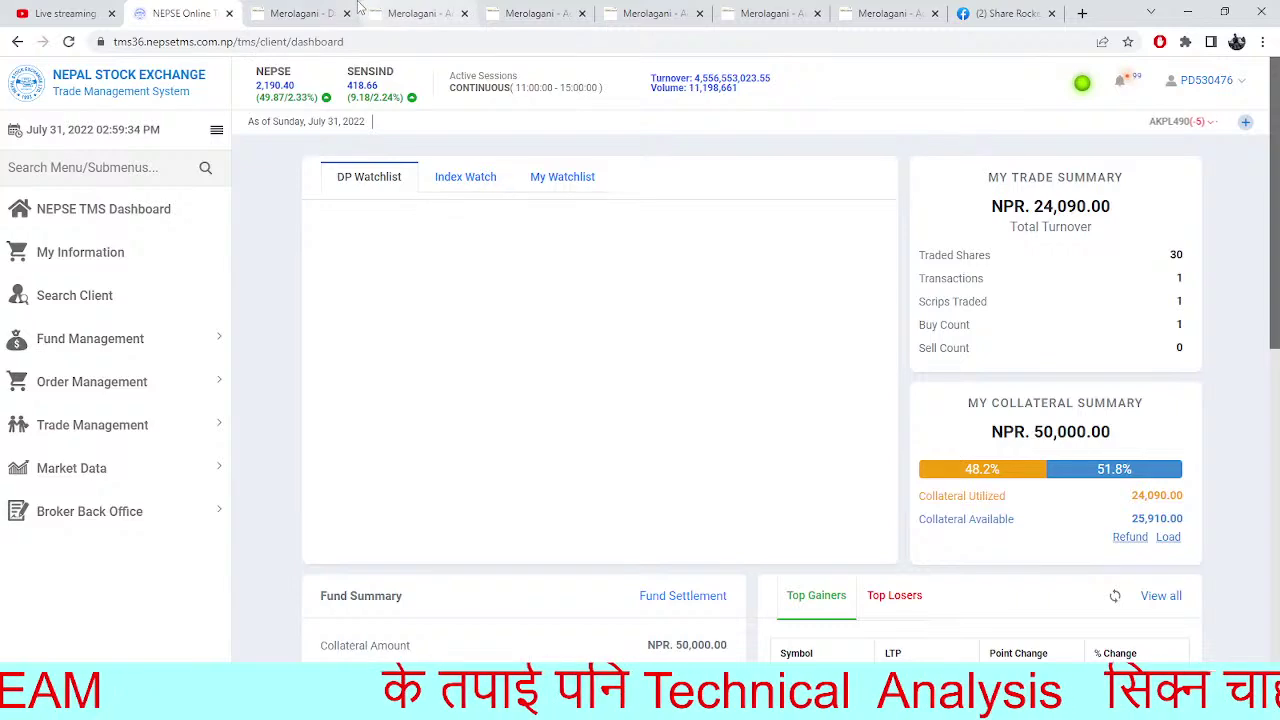
left_click(311, 22)
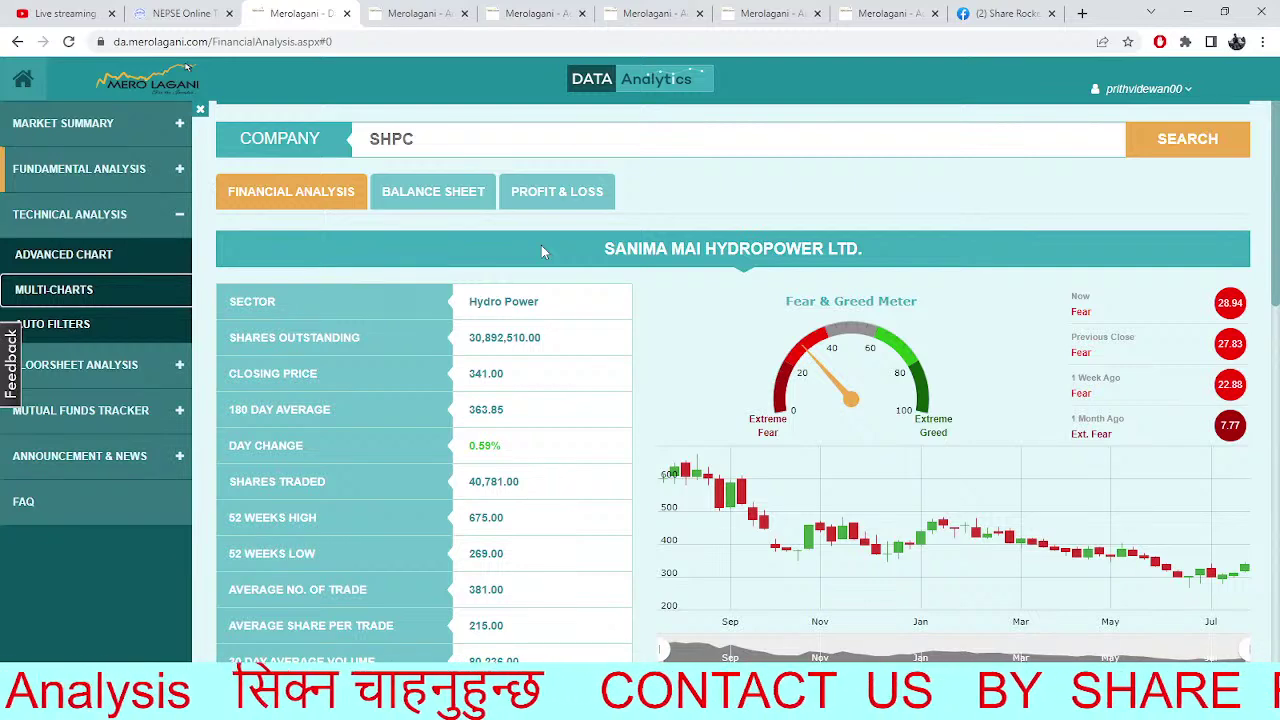
left_click(400, 12)
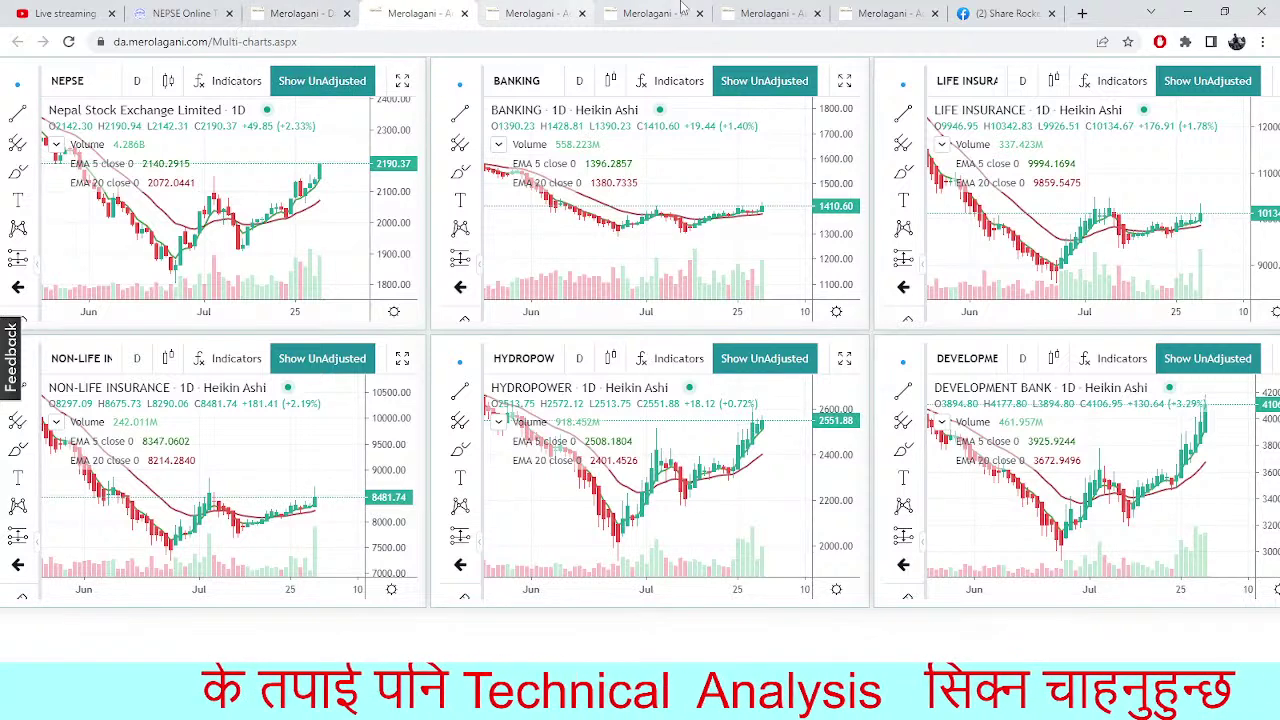
Return to the API daily chart and replace it with BNHC (Buddhabhumi Nepal Hydropower Company Limited)
left_click(750, 13)
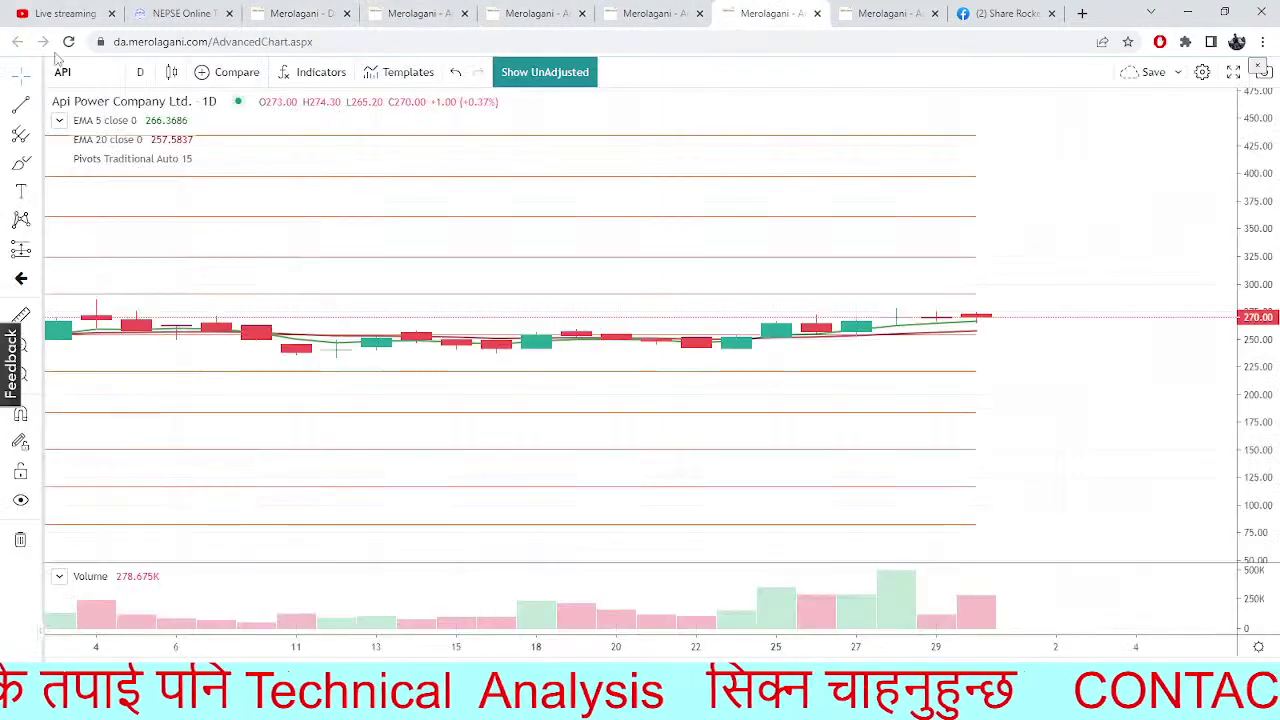
left_click(90, 72)
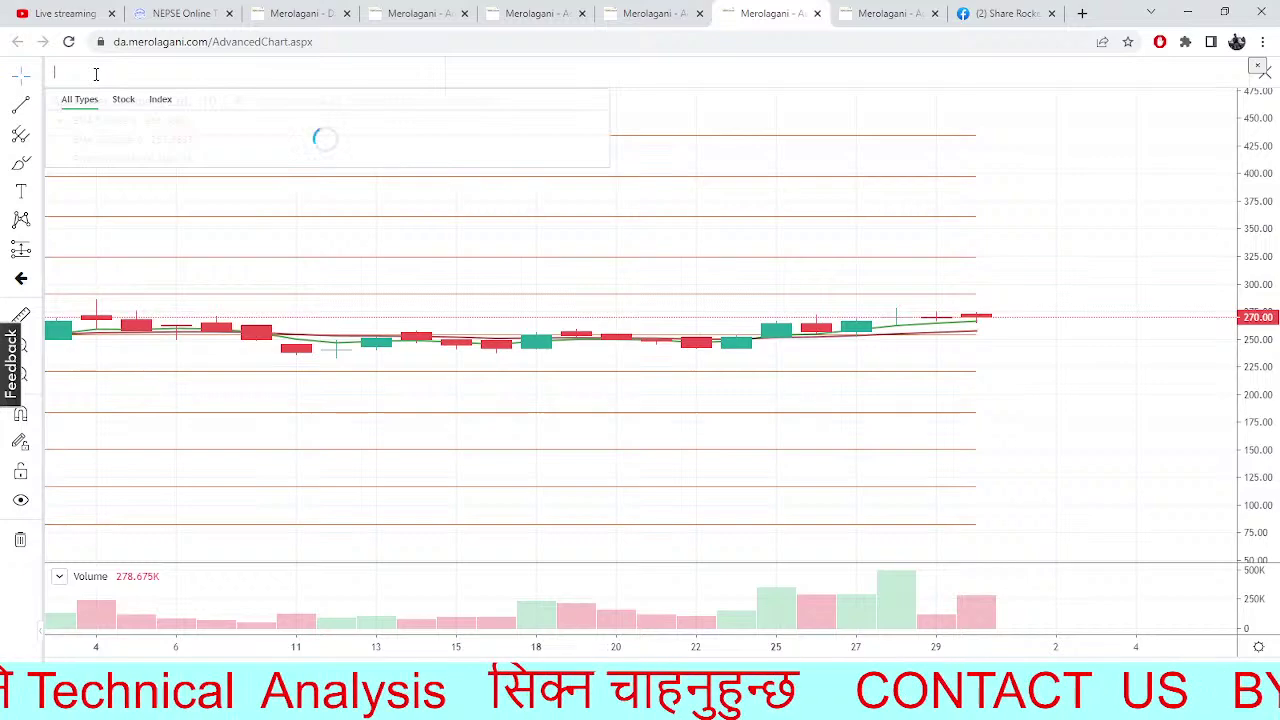
type("BNHC")
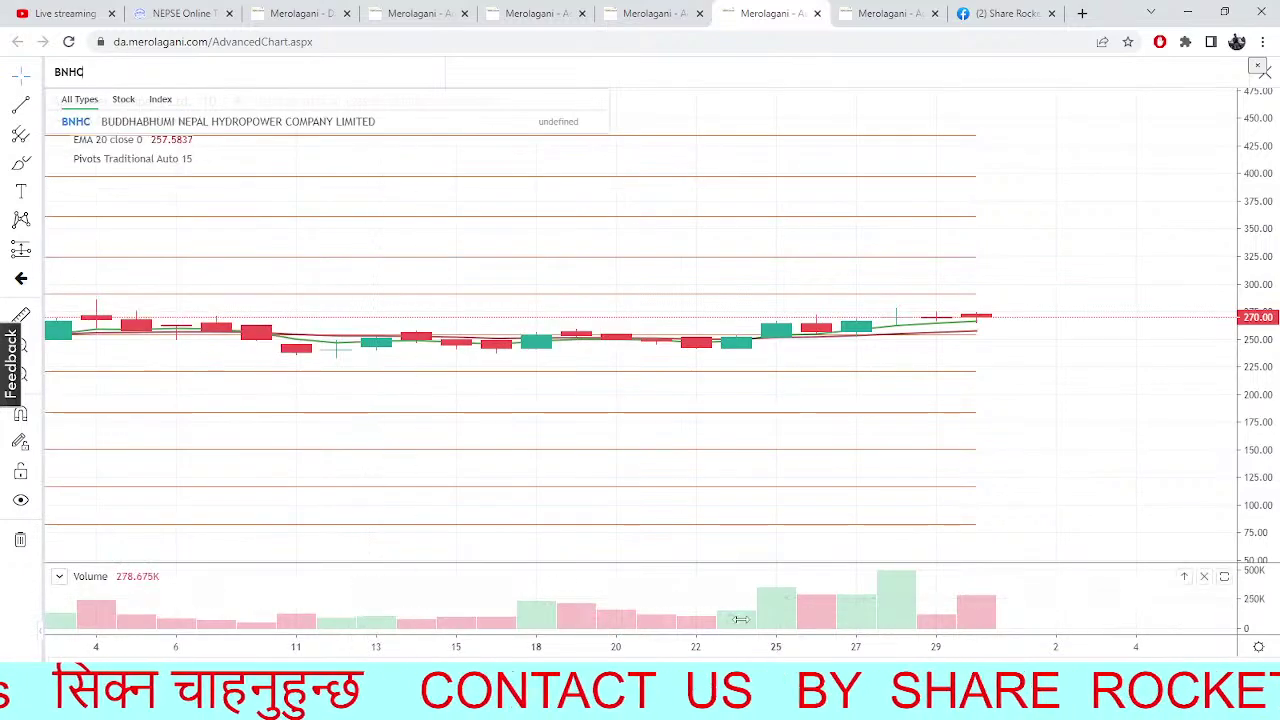
key("Return")
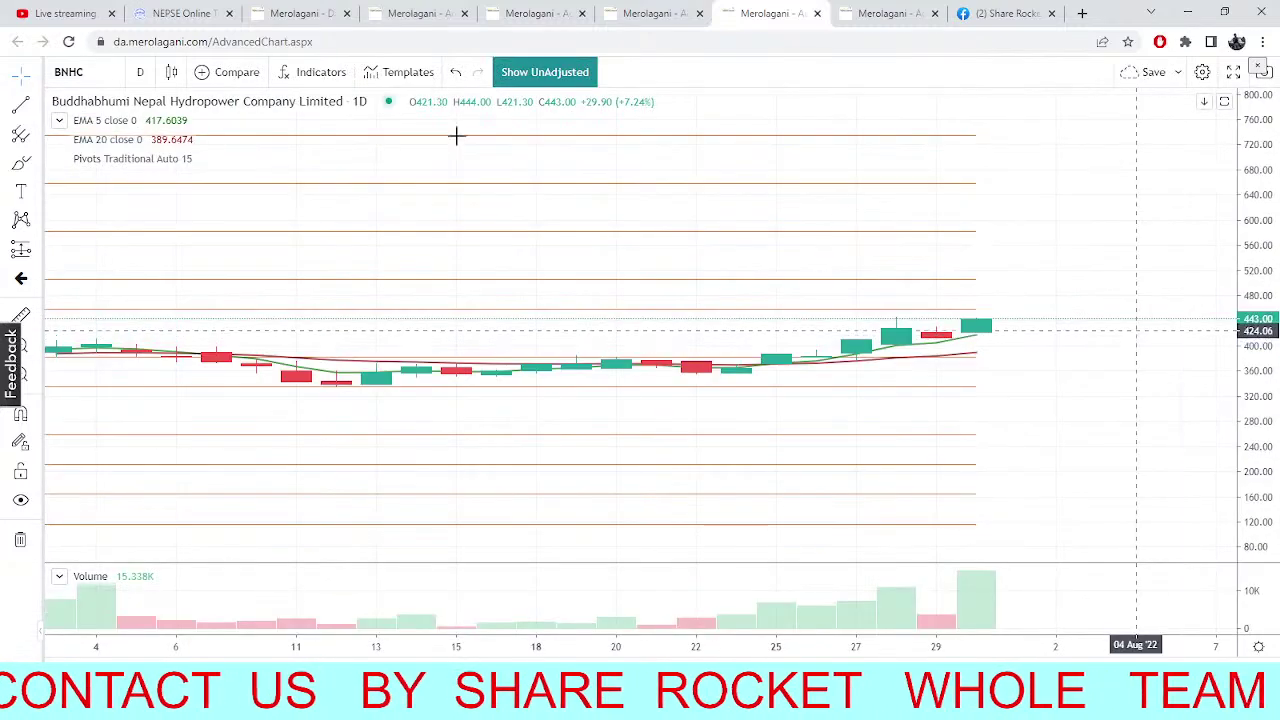
Replace the BNHC chart with HDL (Himalayan Distillery Limited) and review its daily July candles
left_click(76, 66)
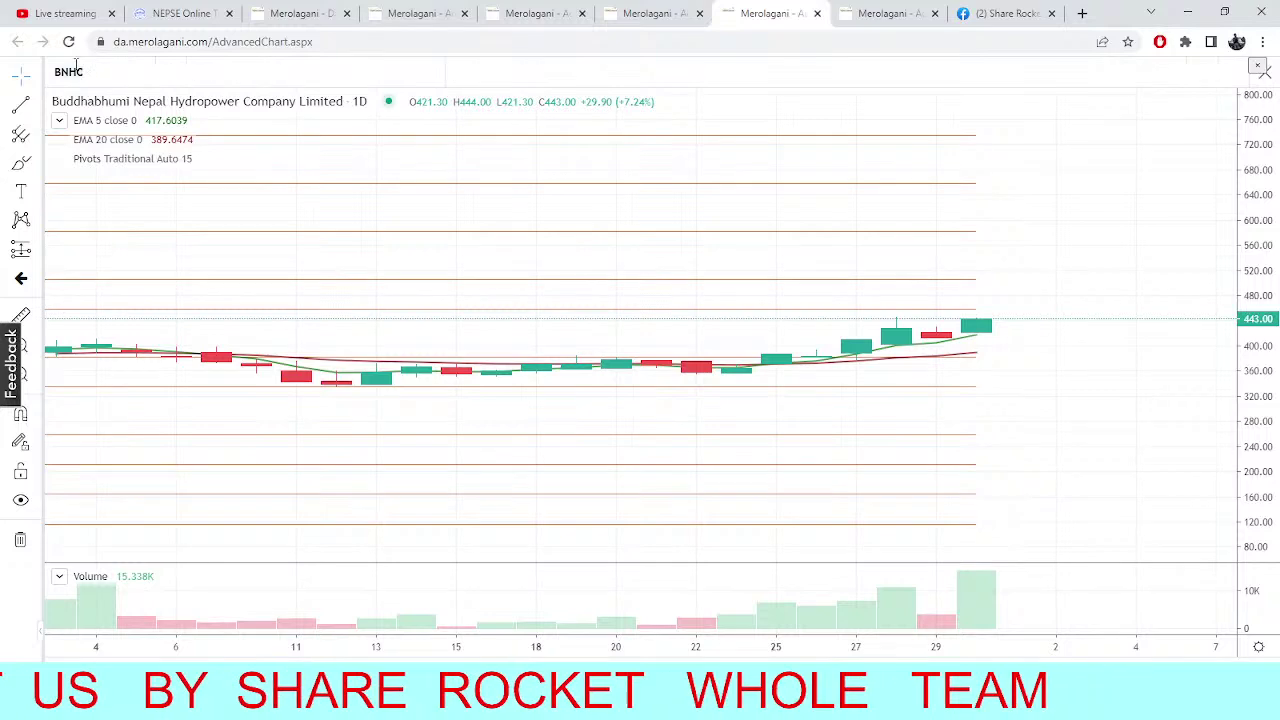
key("BackSpace")
key("BackSpace")
key("BackSpace")
key("BackSpace")
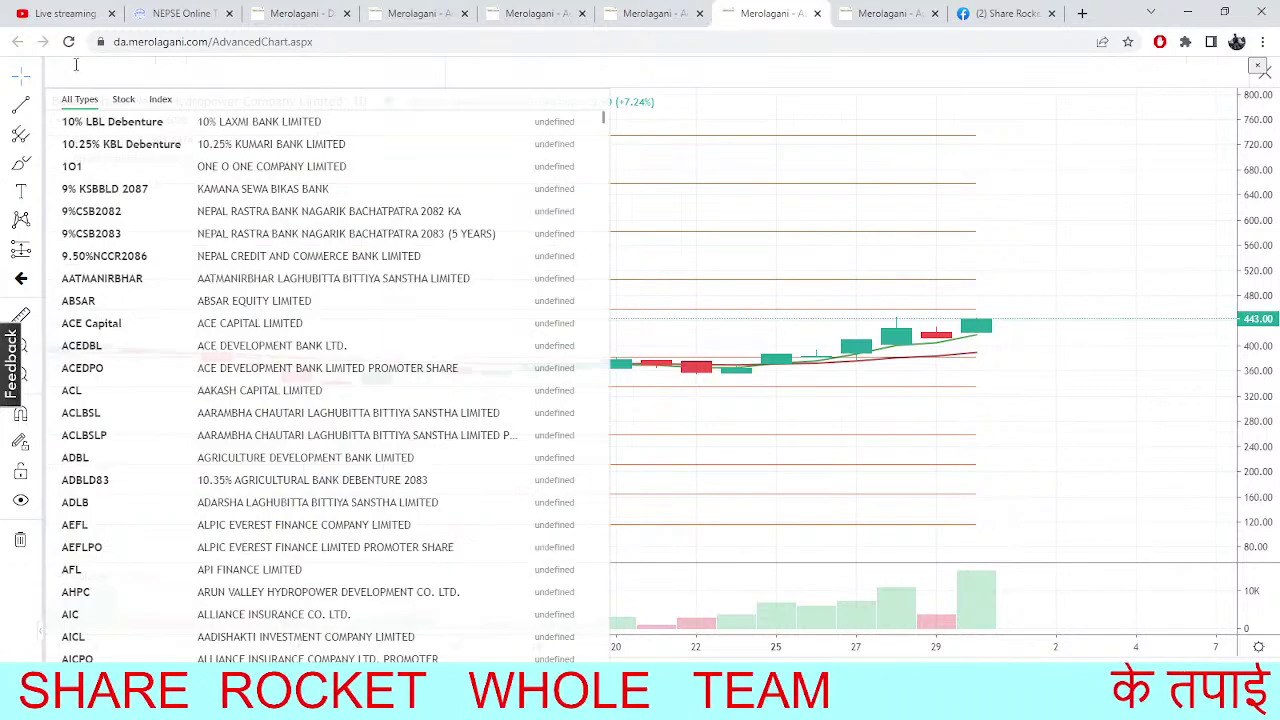
type("HFL")
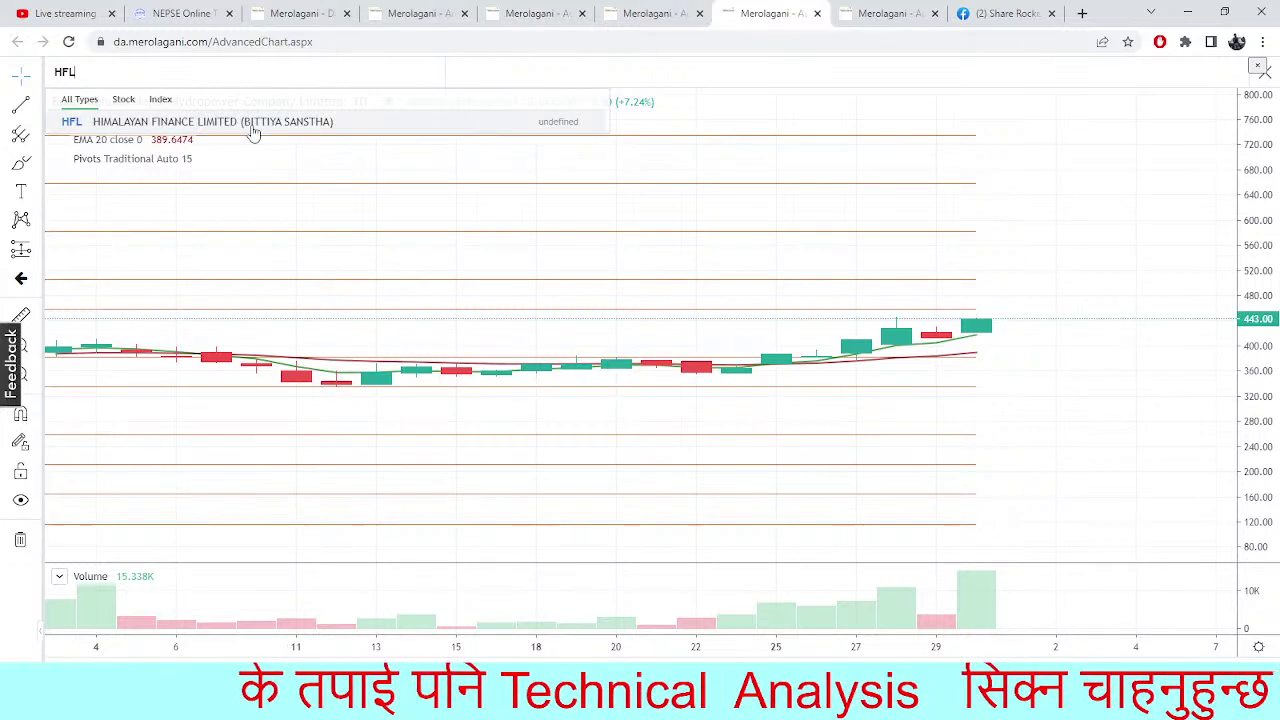
key("BackSpace")
key("BackSpace")
type("DL")
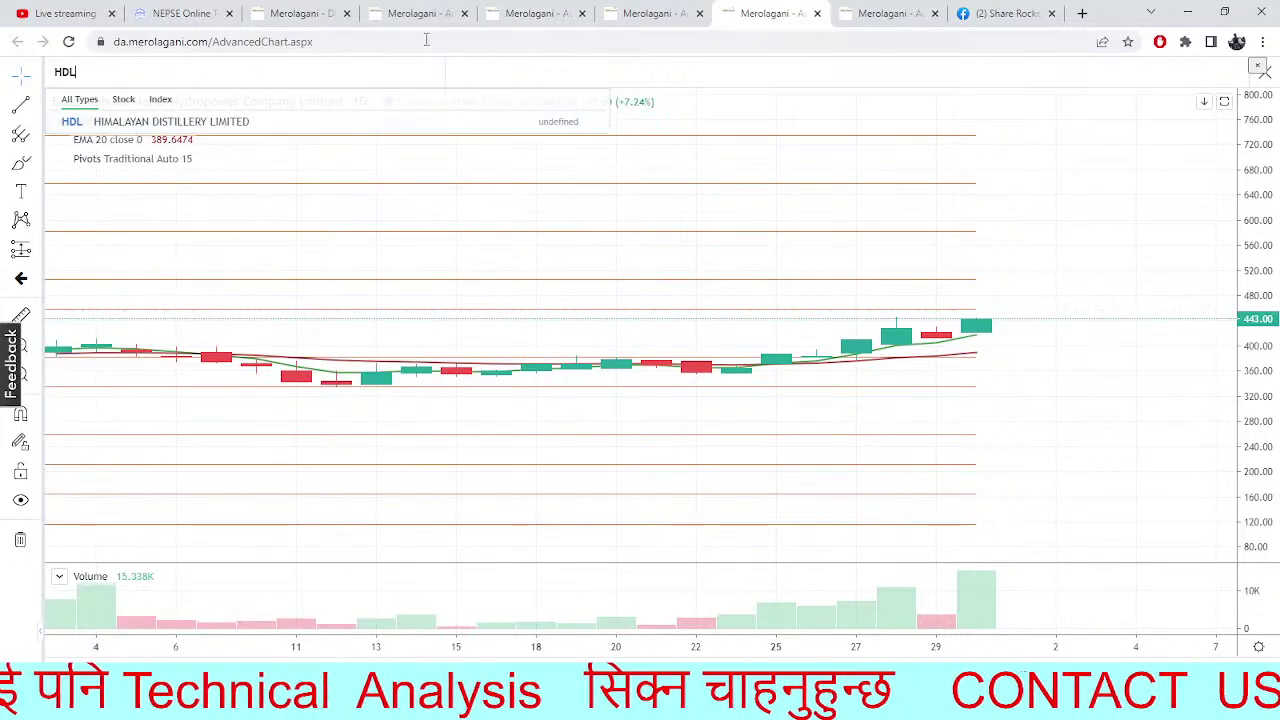
left_click(300, 124)
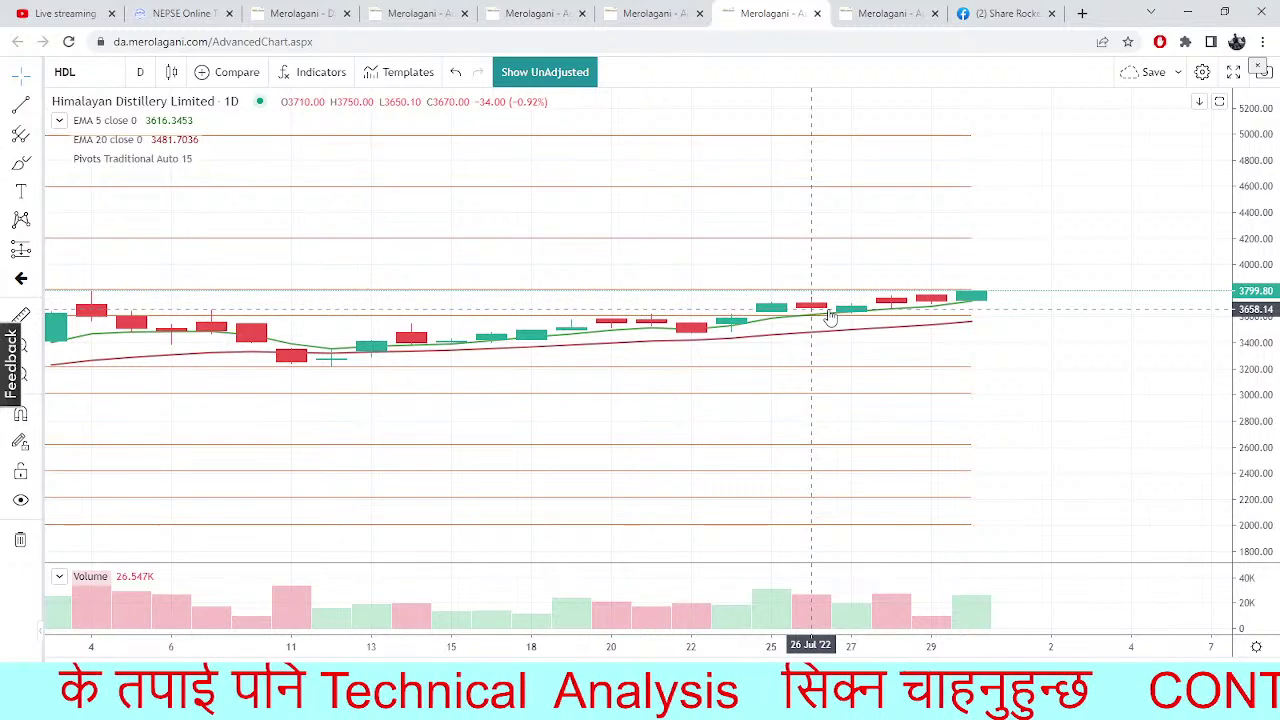
Replace the HDL chart with BHDC (Bindyabasini Hydropower Development Company Limited) and review its daily candles
left_click(89, 62)
type("BHFC")
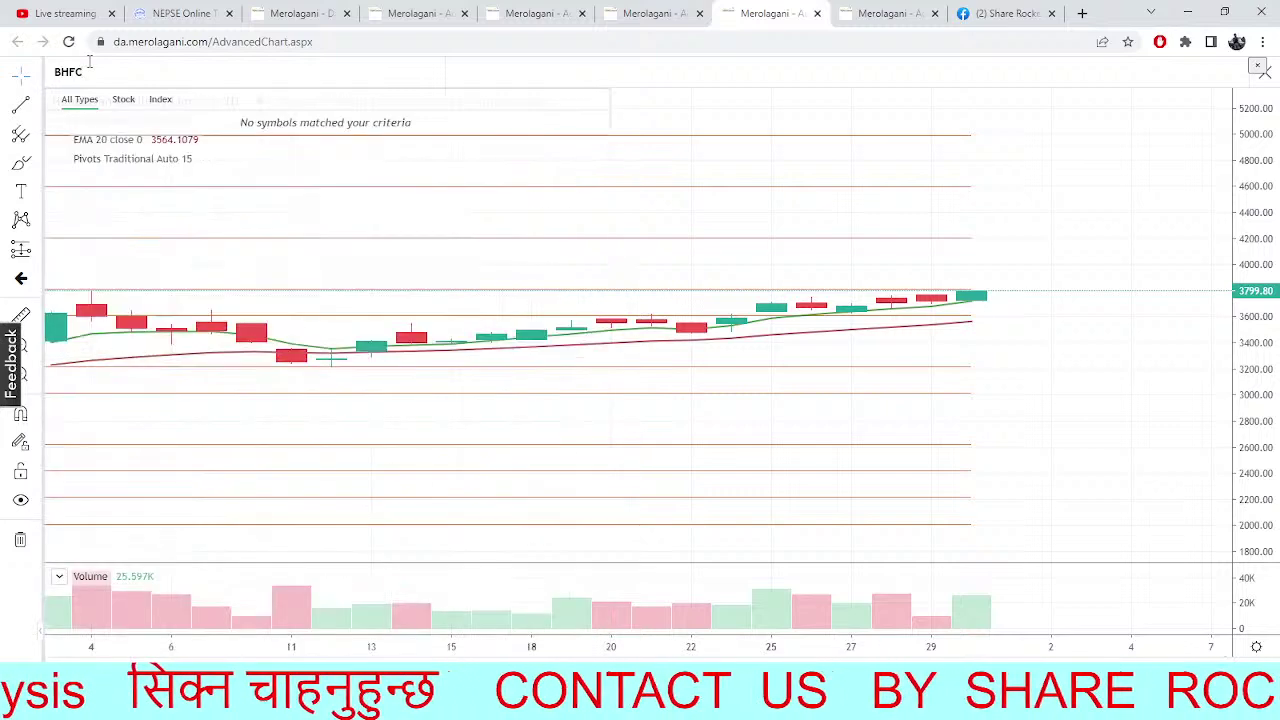
key("BackSpace")
key("BackSpace")
type("DC")
left_click(135, 121)
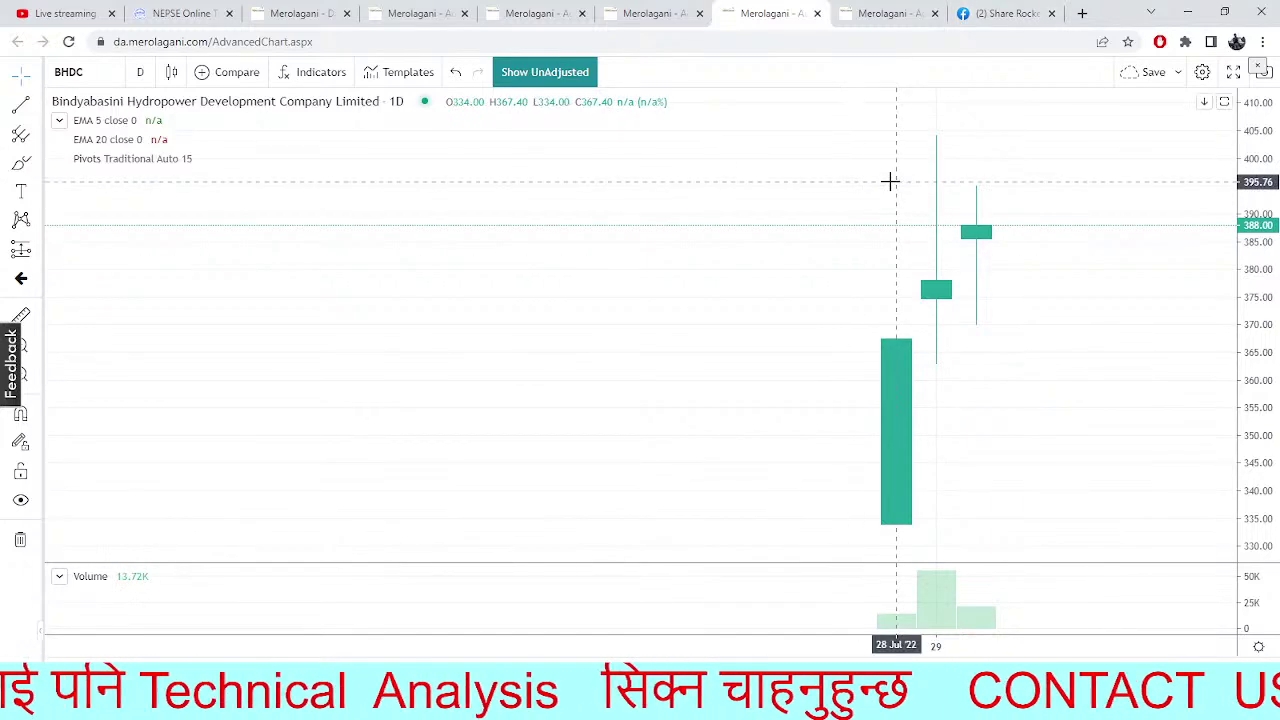
Glance at the ENL chart, and replace the BHDC chart with the NEPSE (Nepal Stock Exchange Limited) daily chart
left_click(660, 12)
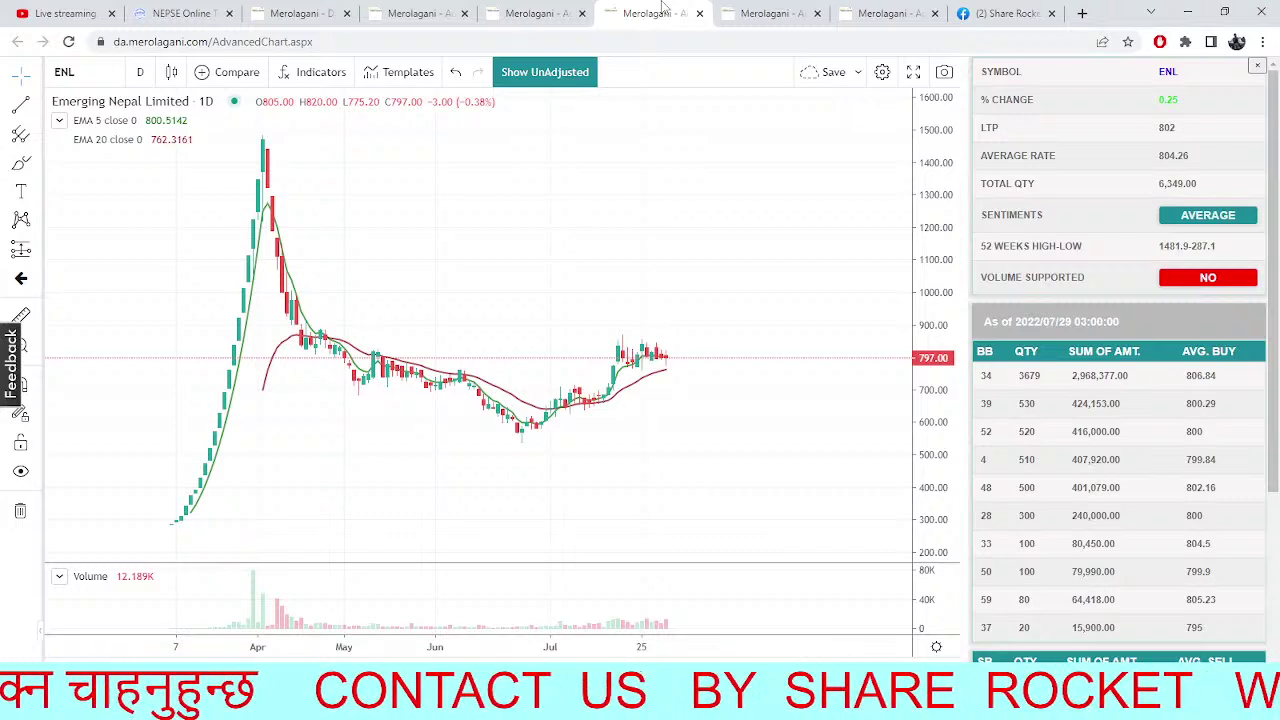
left_click(741, 10)
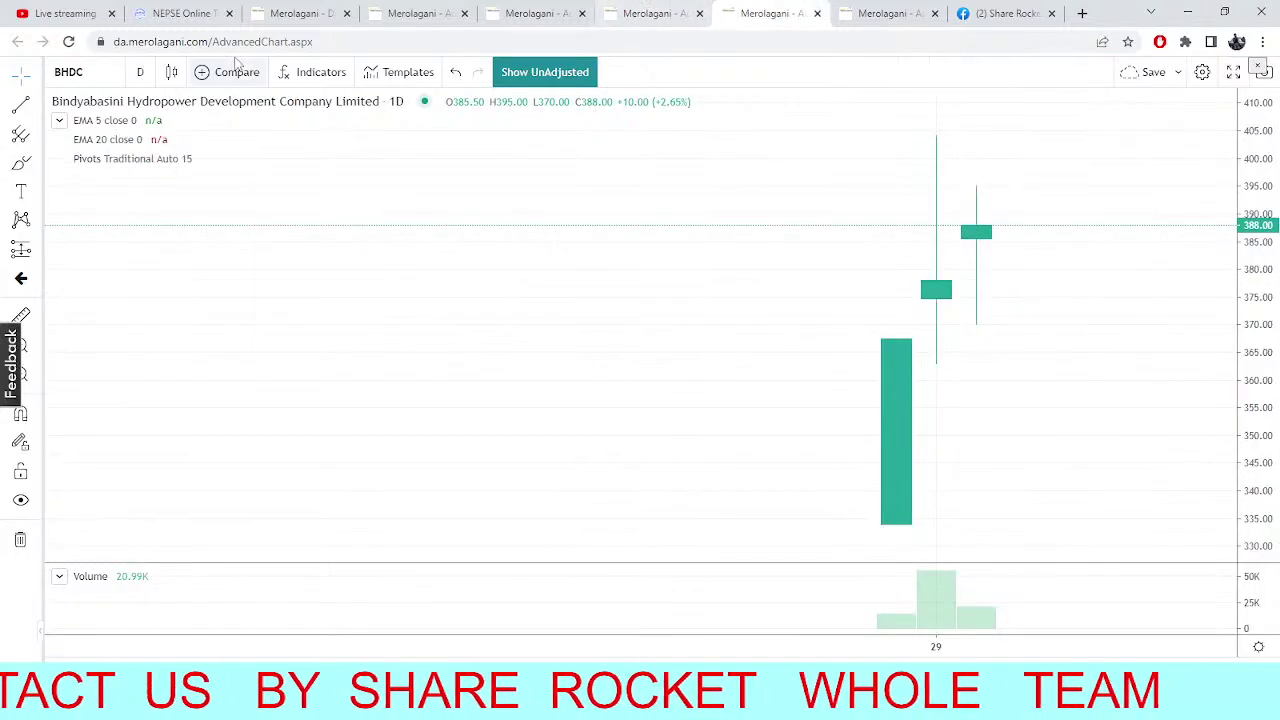
left_click(102, 66)
type("NEPSE")
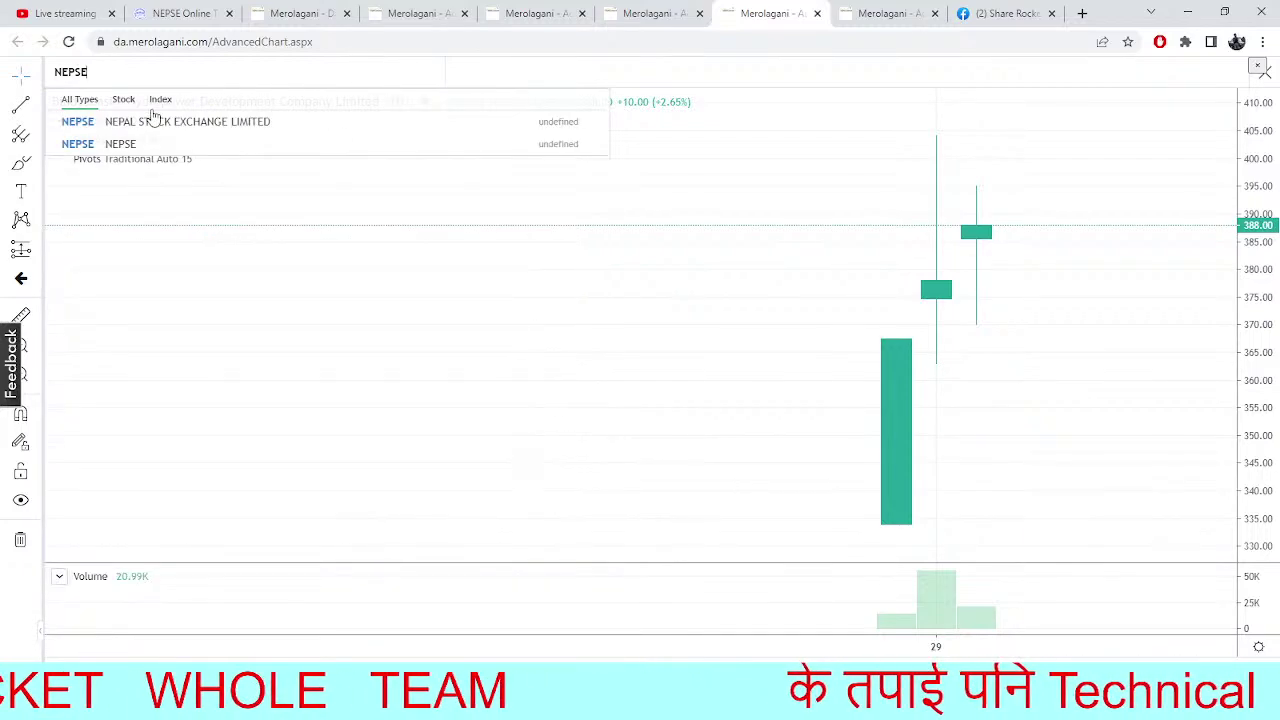
left_click(158, 121)
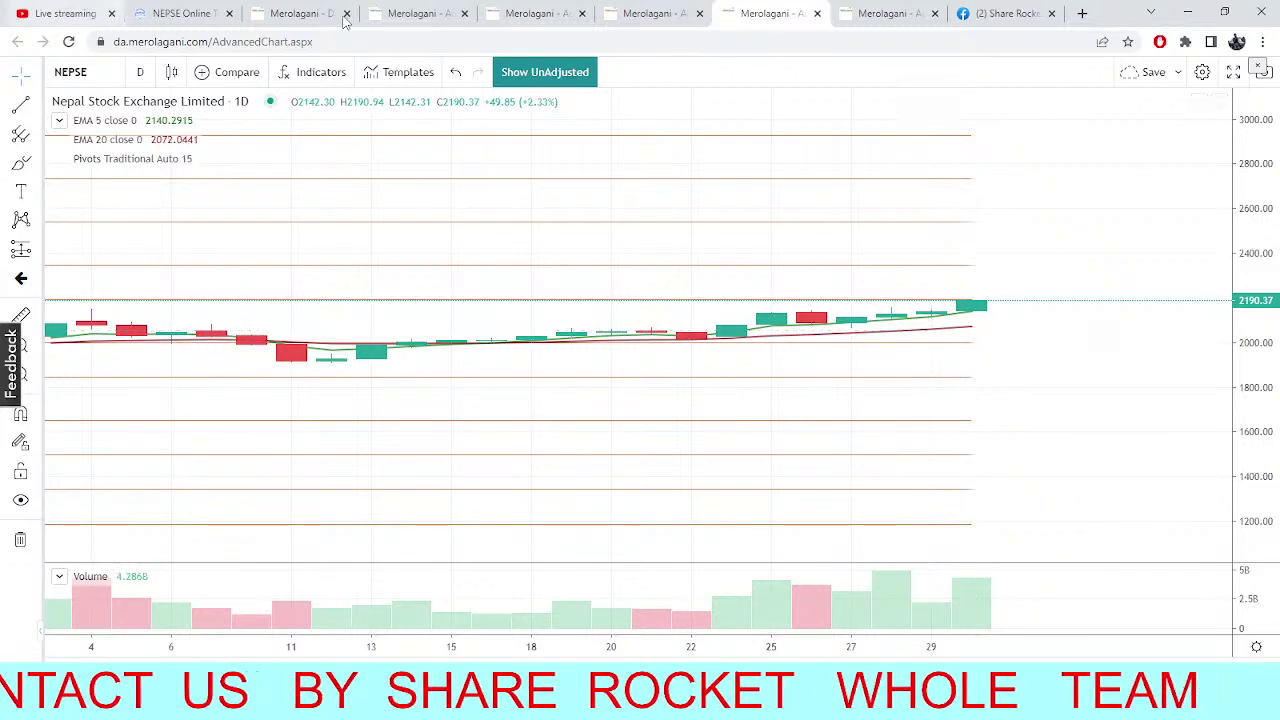
Reload the NEPSE TMS dashboard to check the index and turnover figures, glancing at the SHPC financial analysis page
left_click(217, 10)
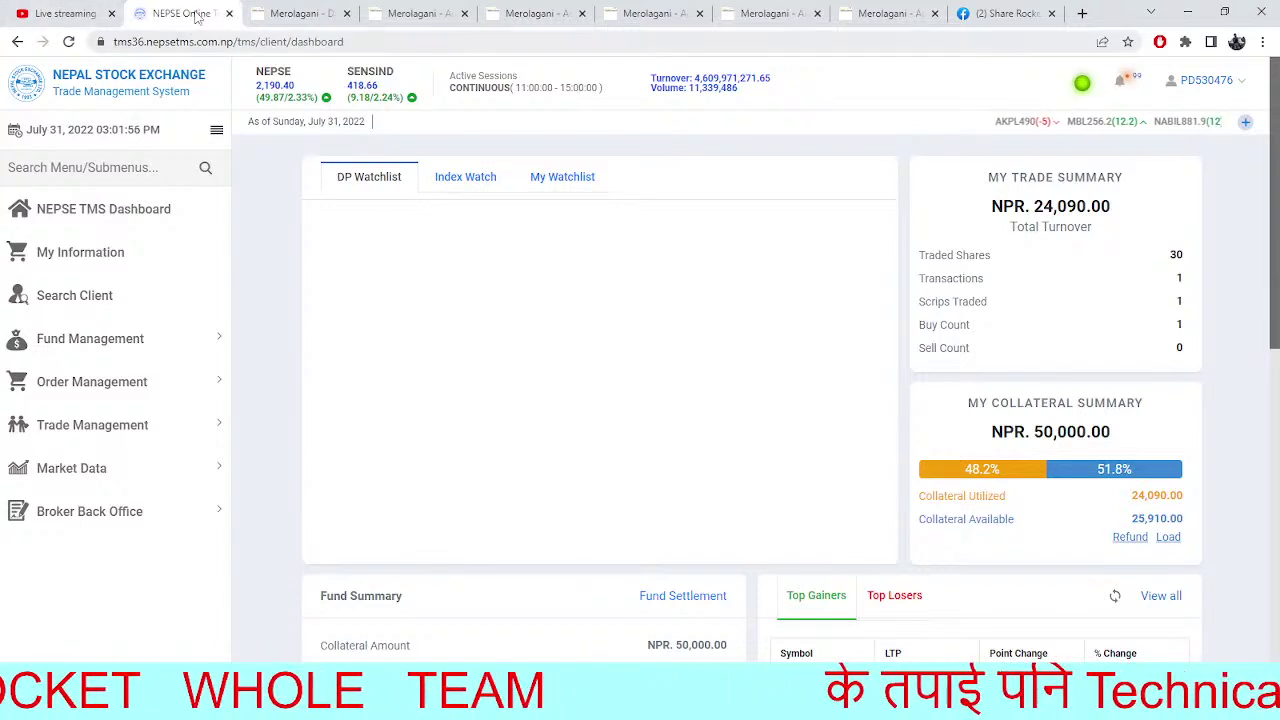
left_click(69, 46)
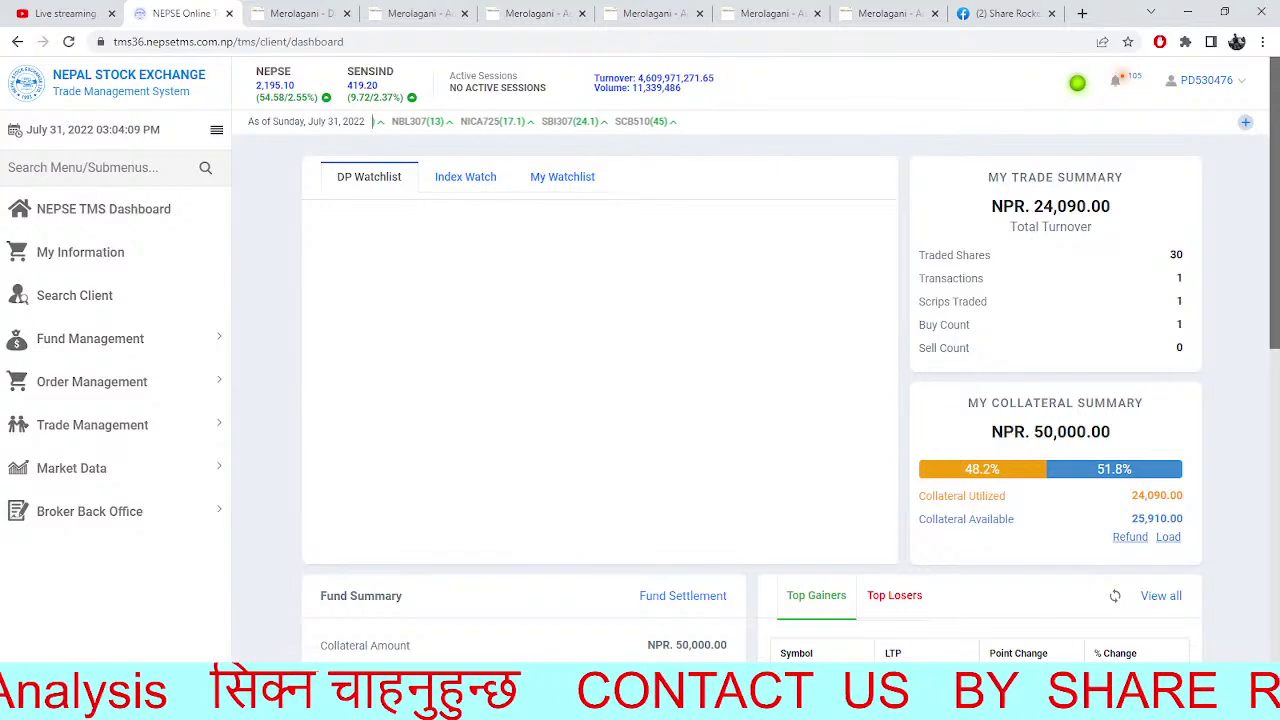
left_click(300, 13)
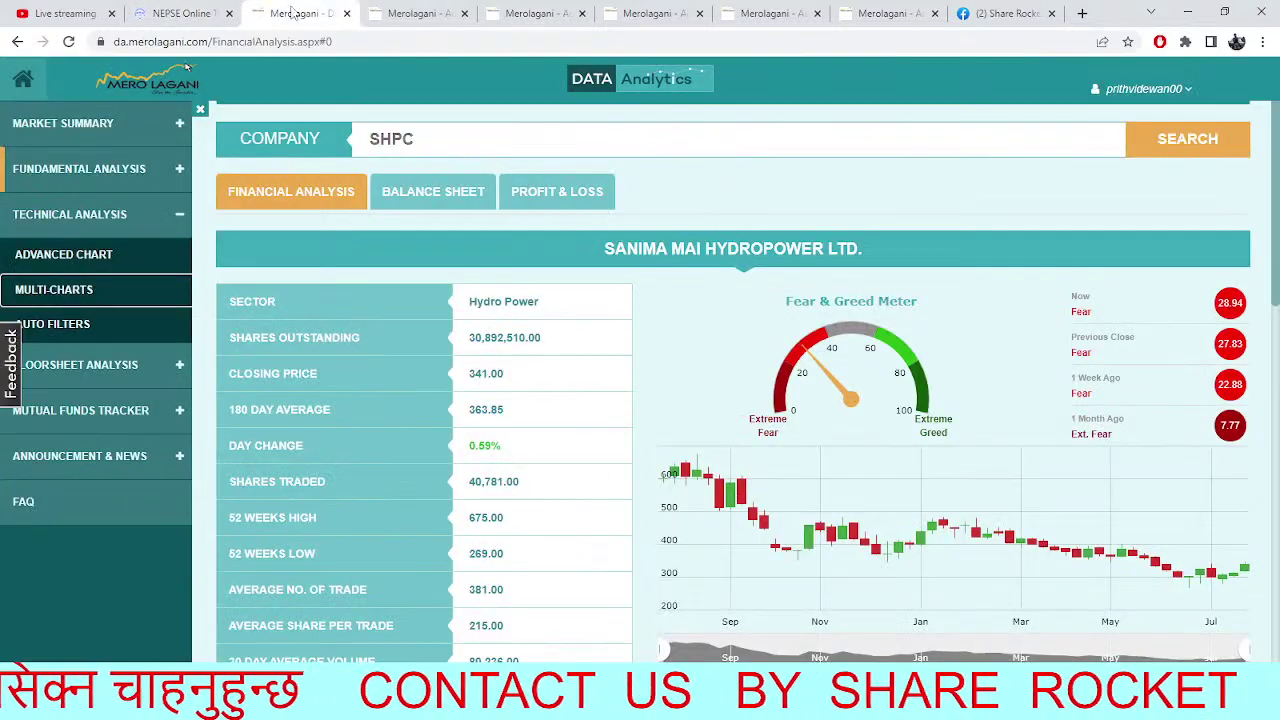
left_click(160, 10)
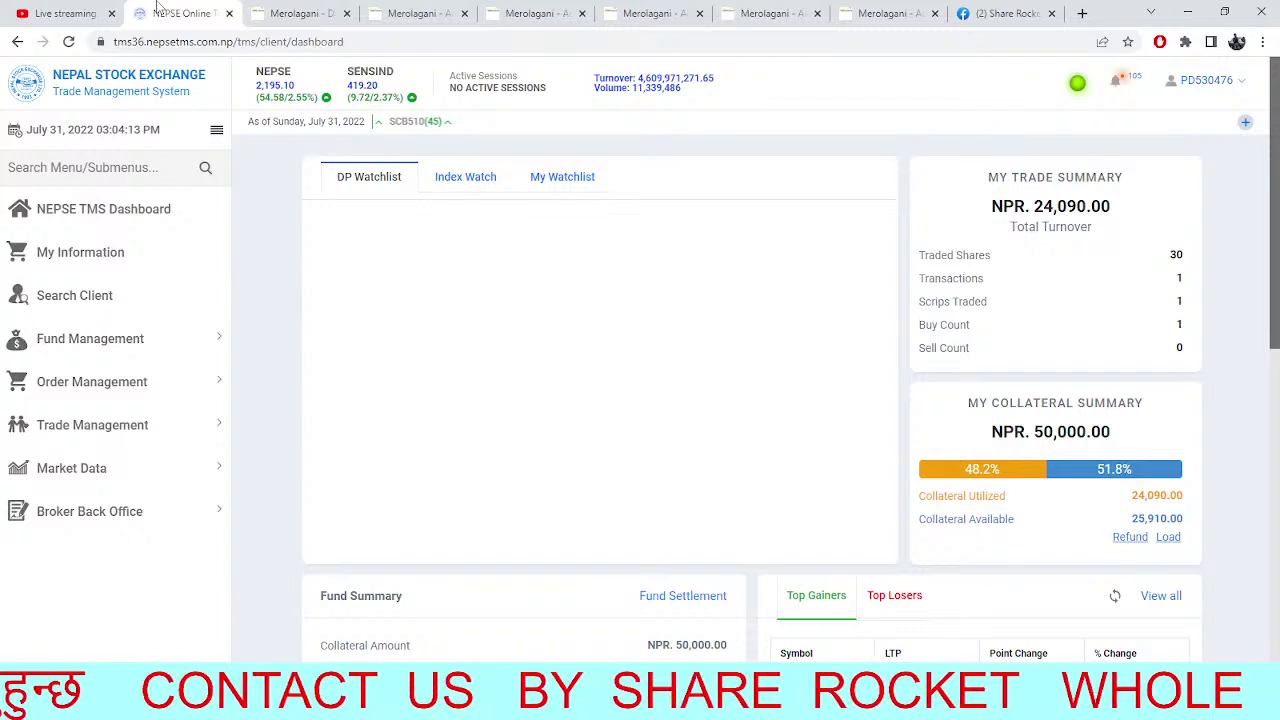